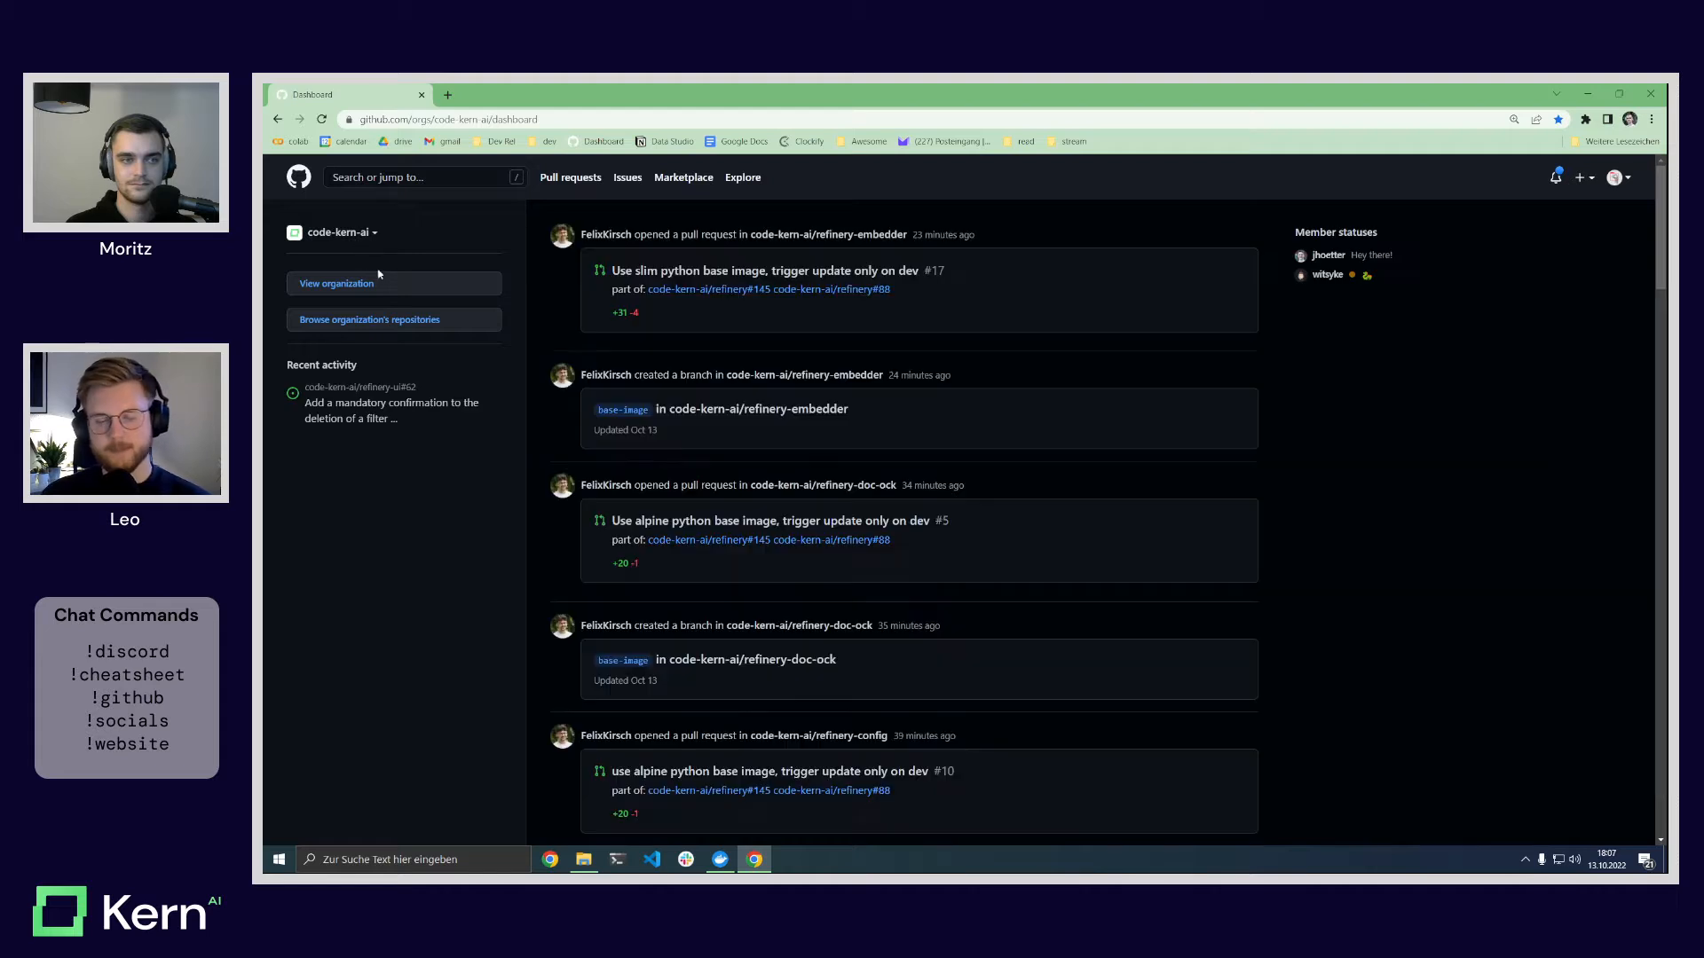
left_click(392, 178)
type("refinery")
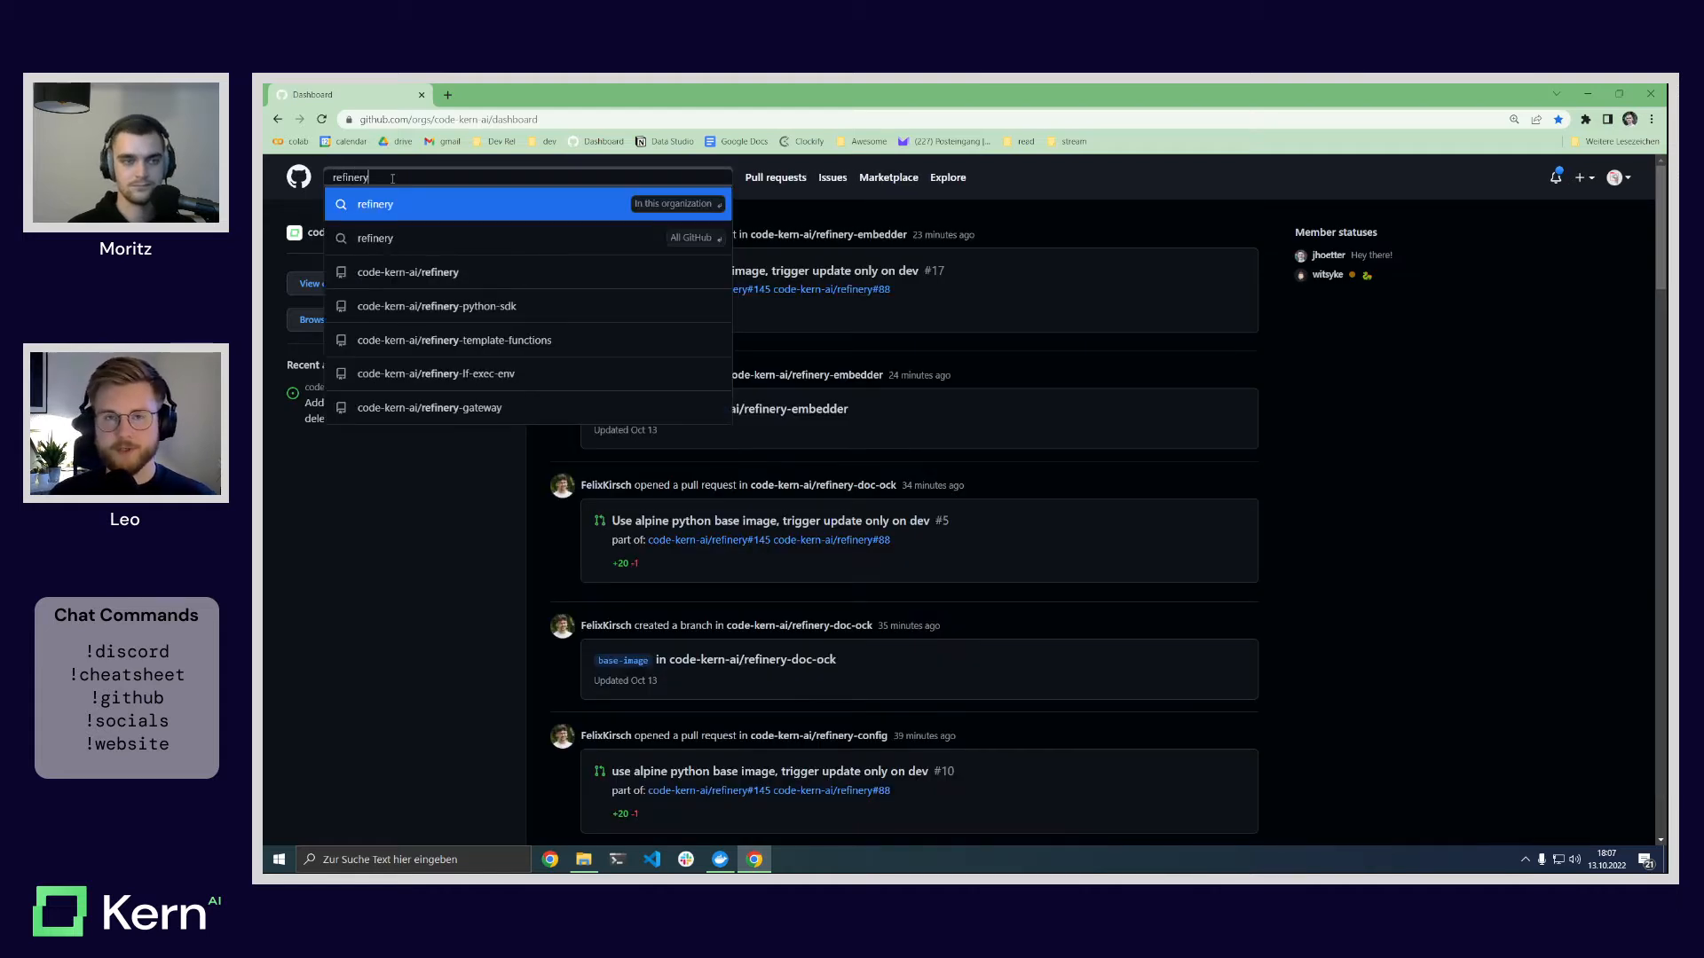
left_click(415, 242)
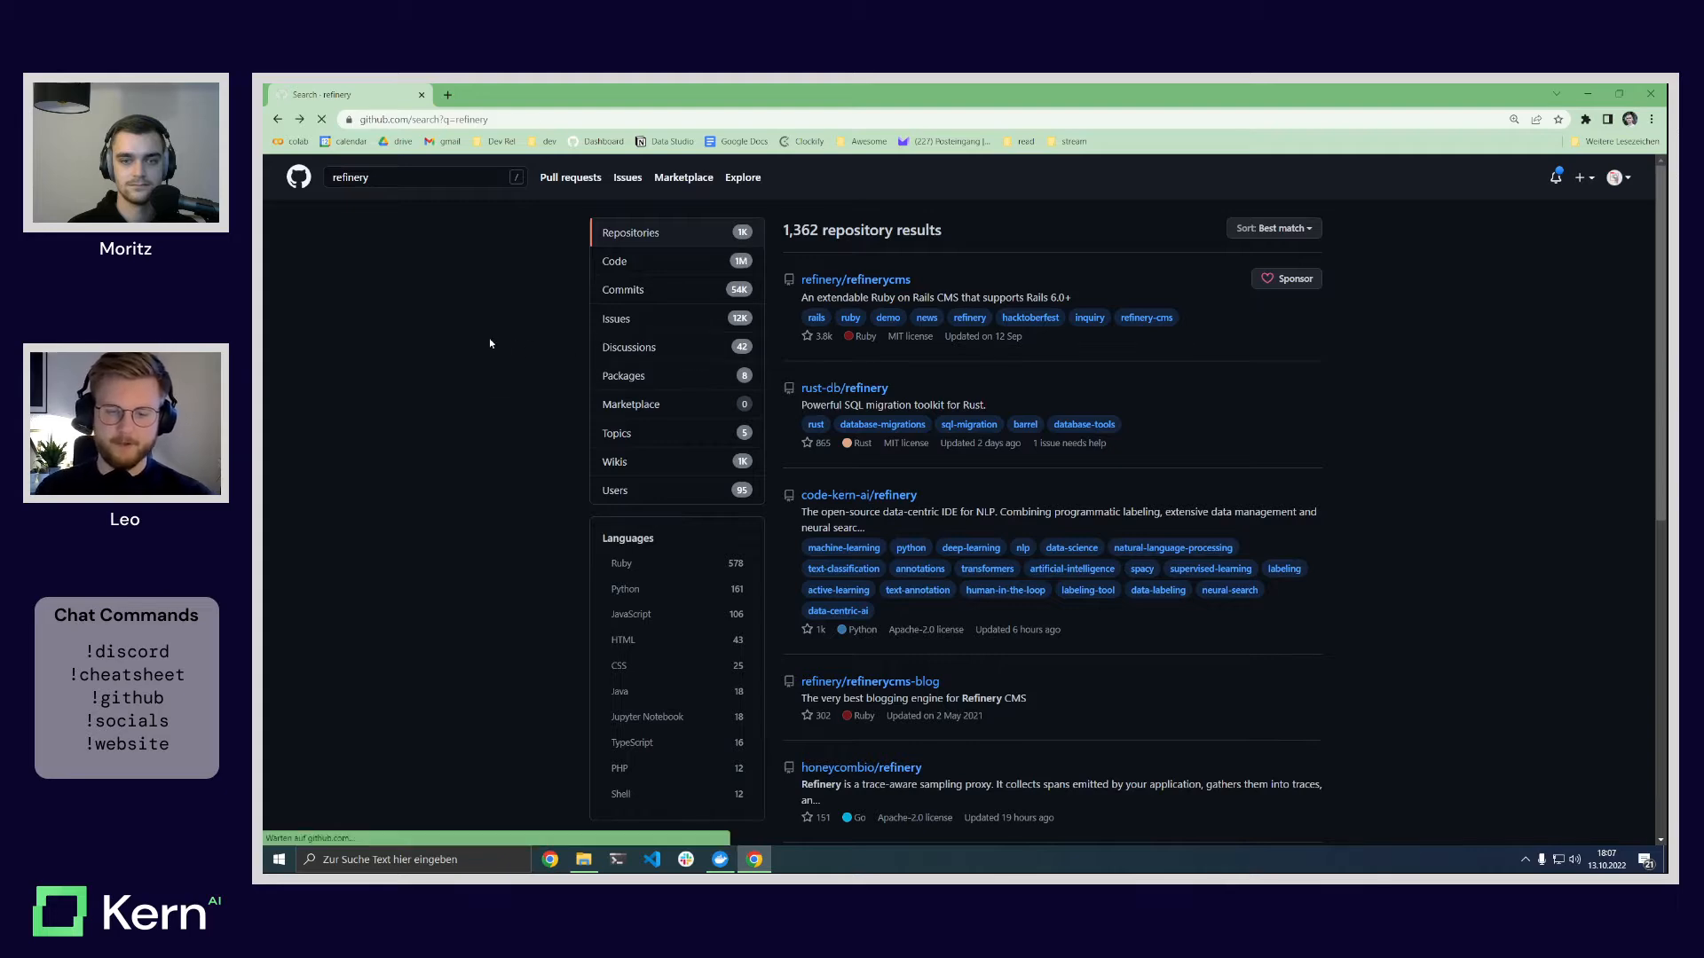
key("alt+Left")
Step: Find the code-kern-ai/refinery repository through the GitHub search suggestions for "ref" and open it
left_click(430, 181)
type("ref")
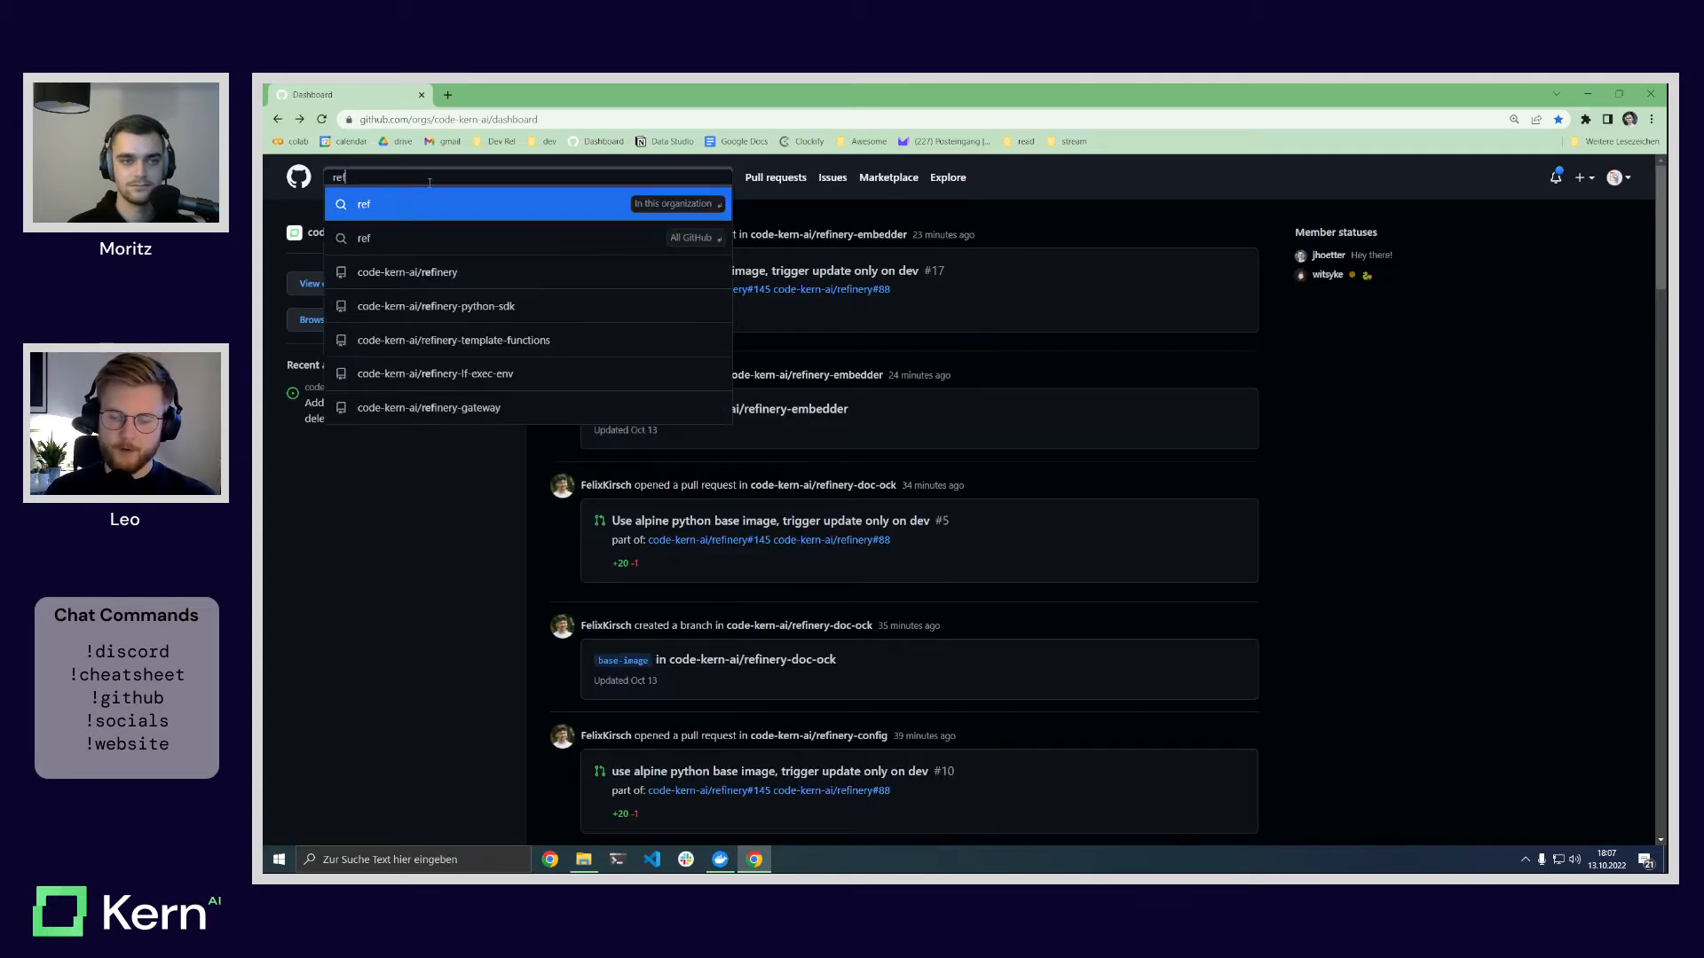
left_click(445, 274)
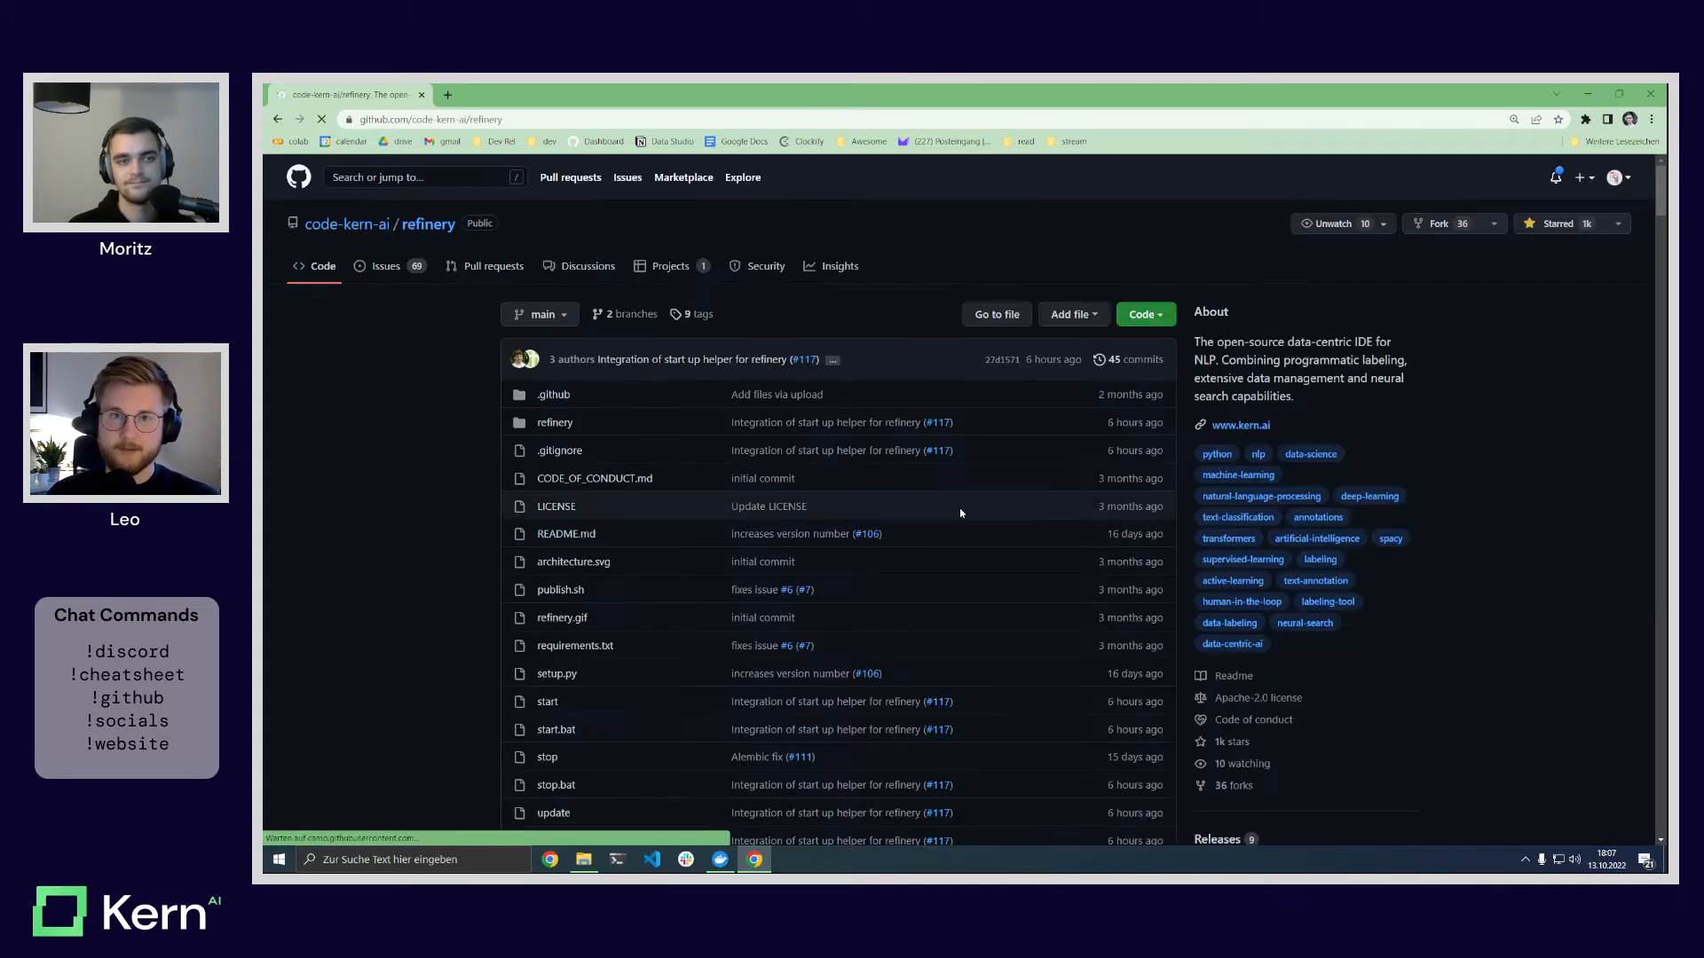
Step: Go to the Installation section of the repository's README through its table of contents
scroll(426, 484, "down", 5)
scroll(417, 487, "down", 3)
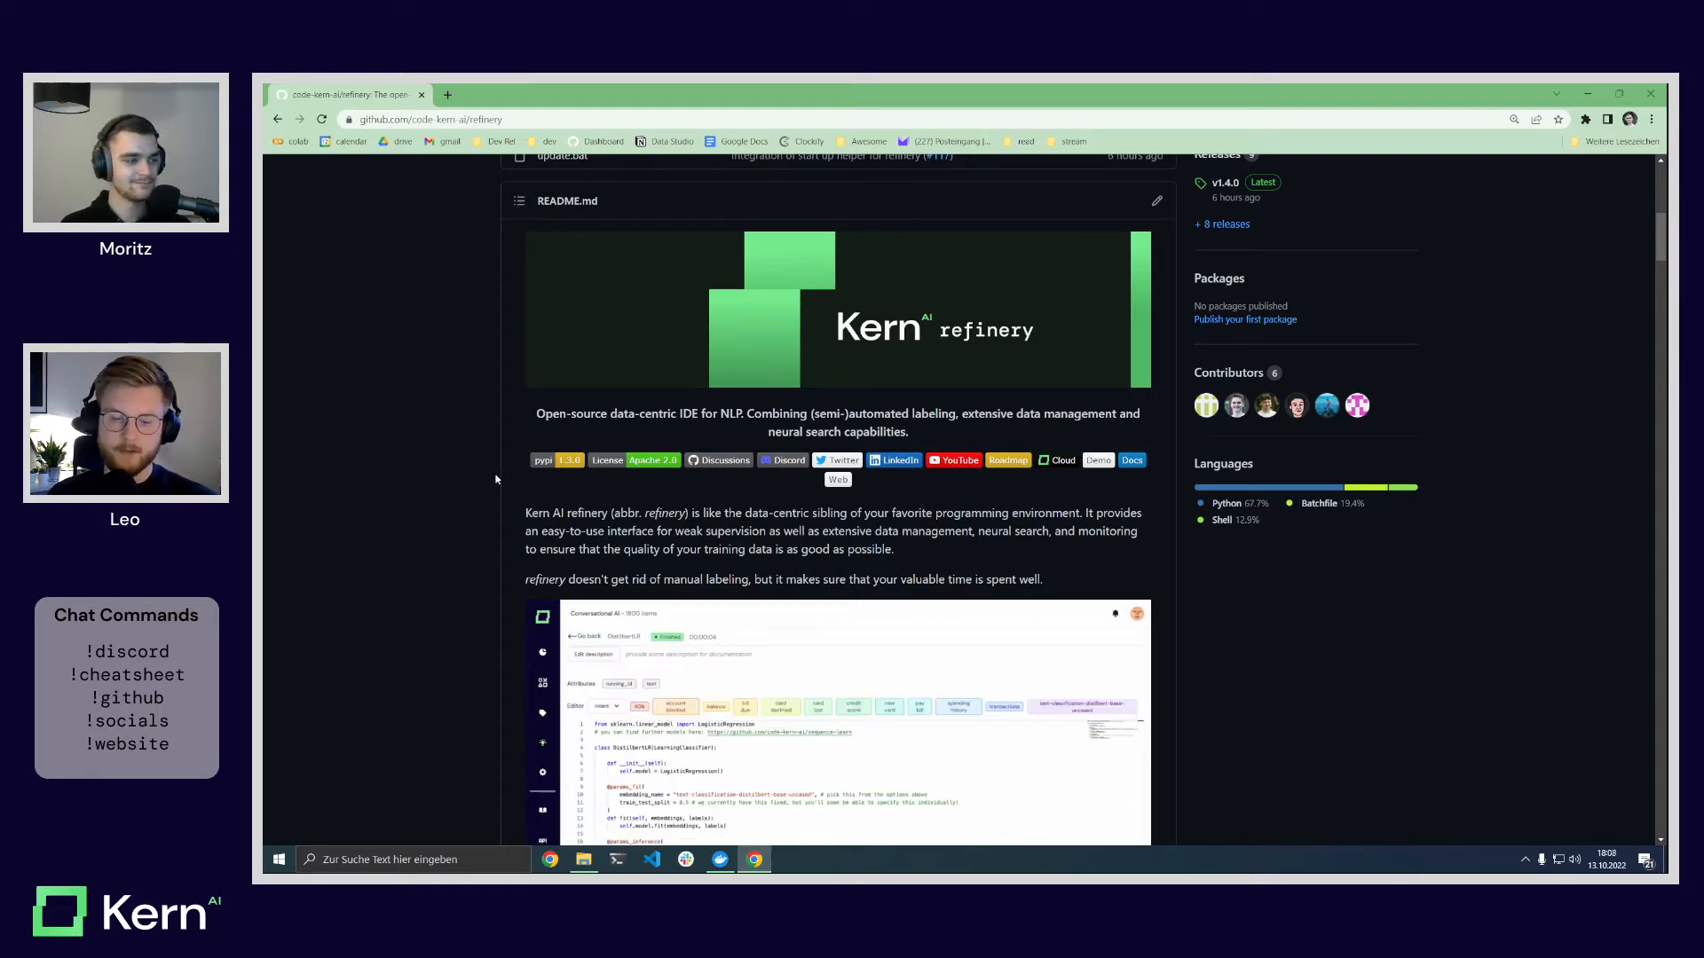
scroll(459, 495, "down", 2)
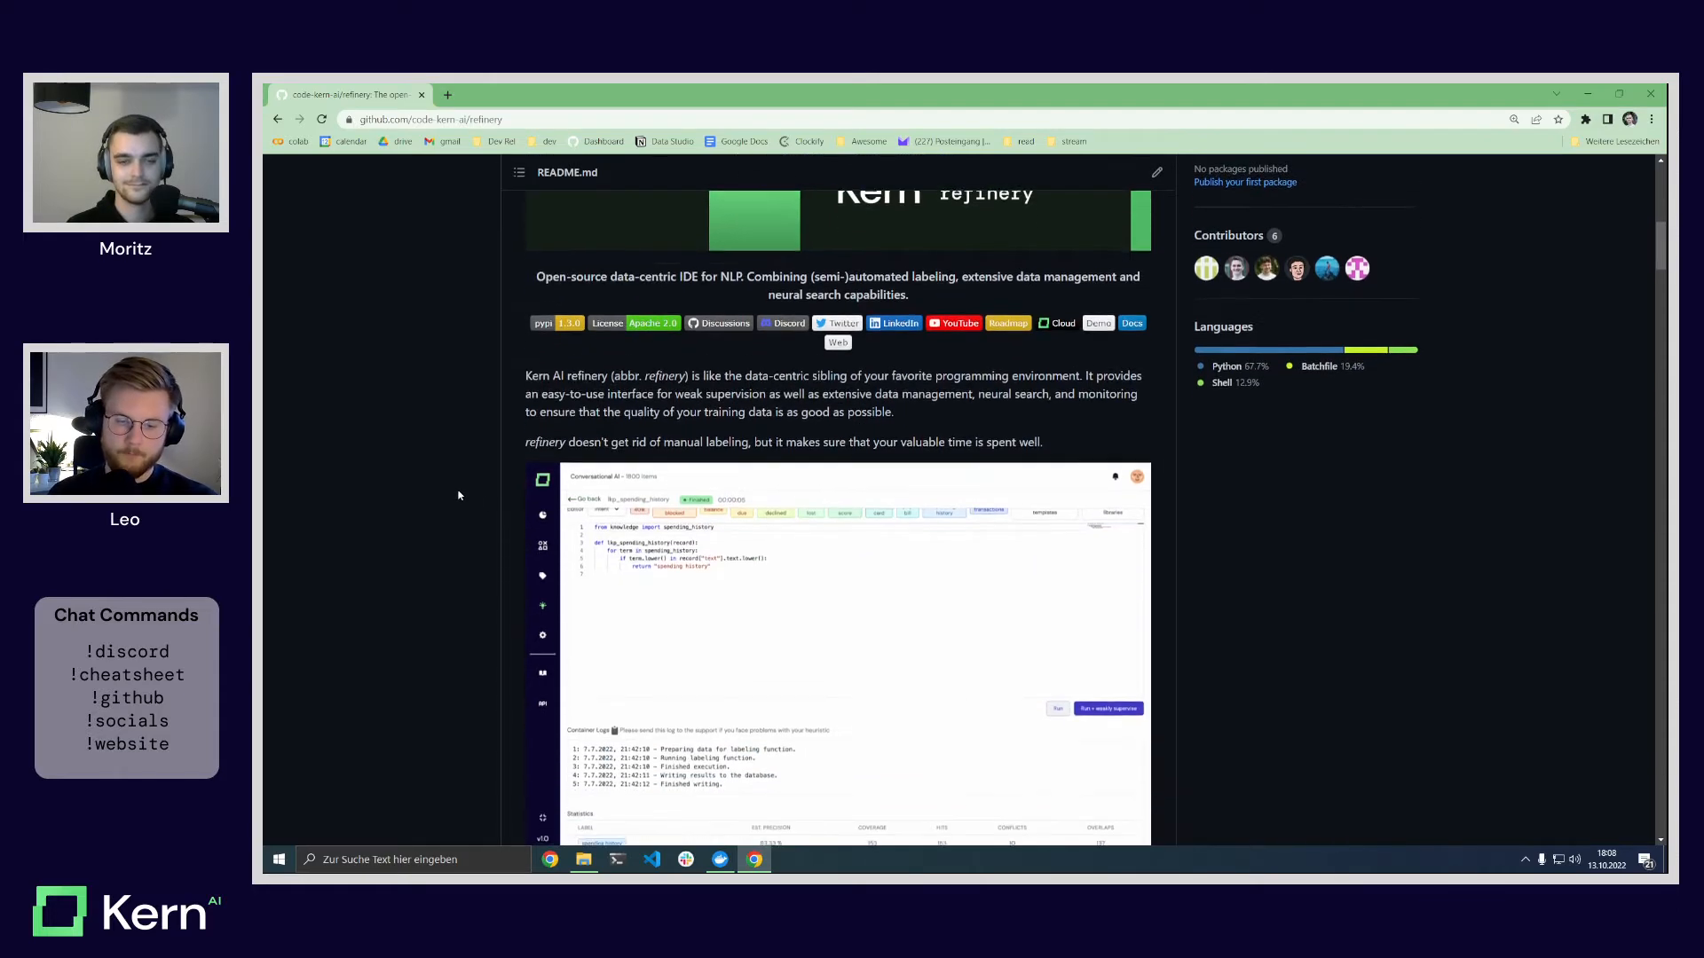
scroll(458, 495, "down", 5)
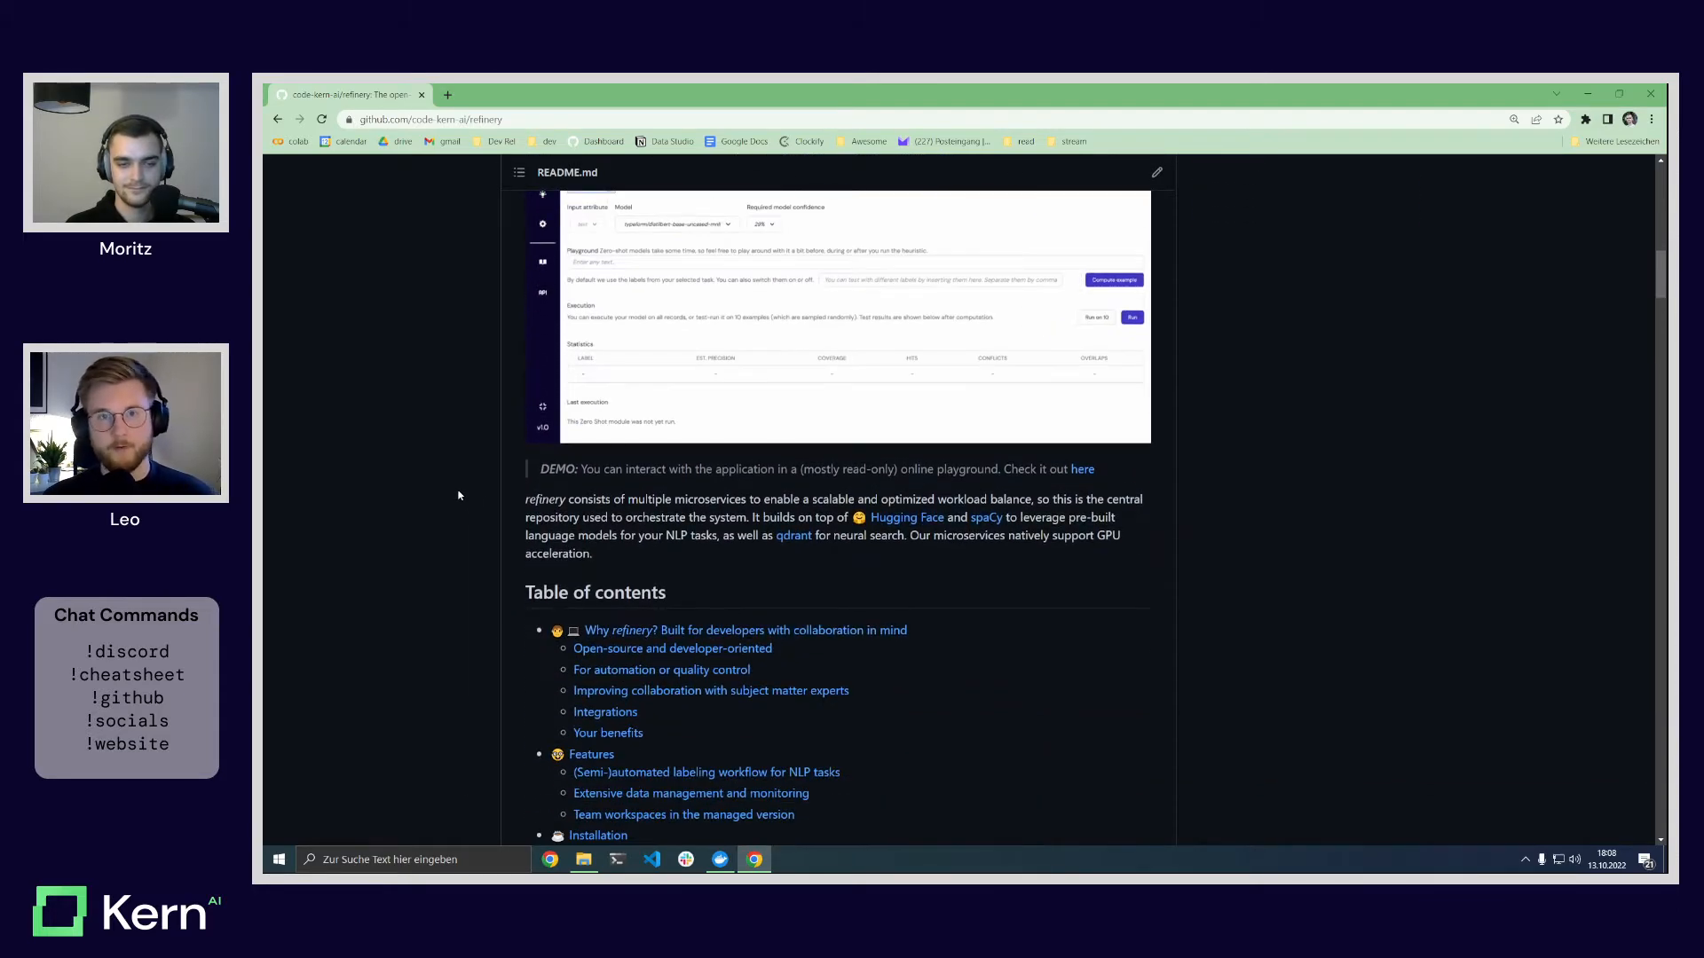
scroll(458, 495, "down", 2)
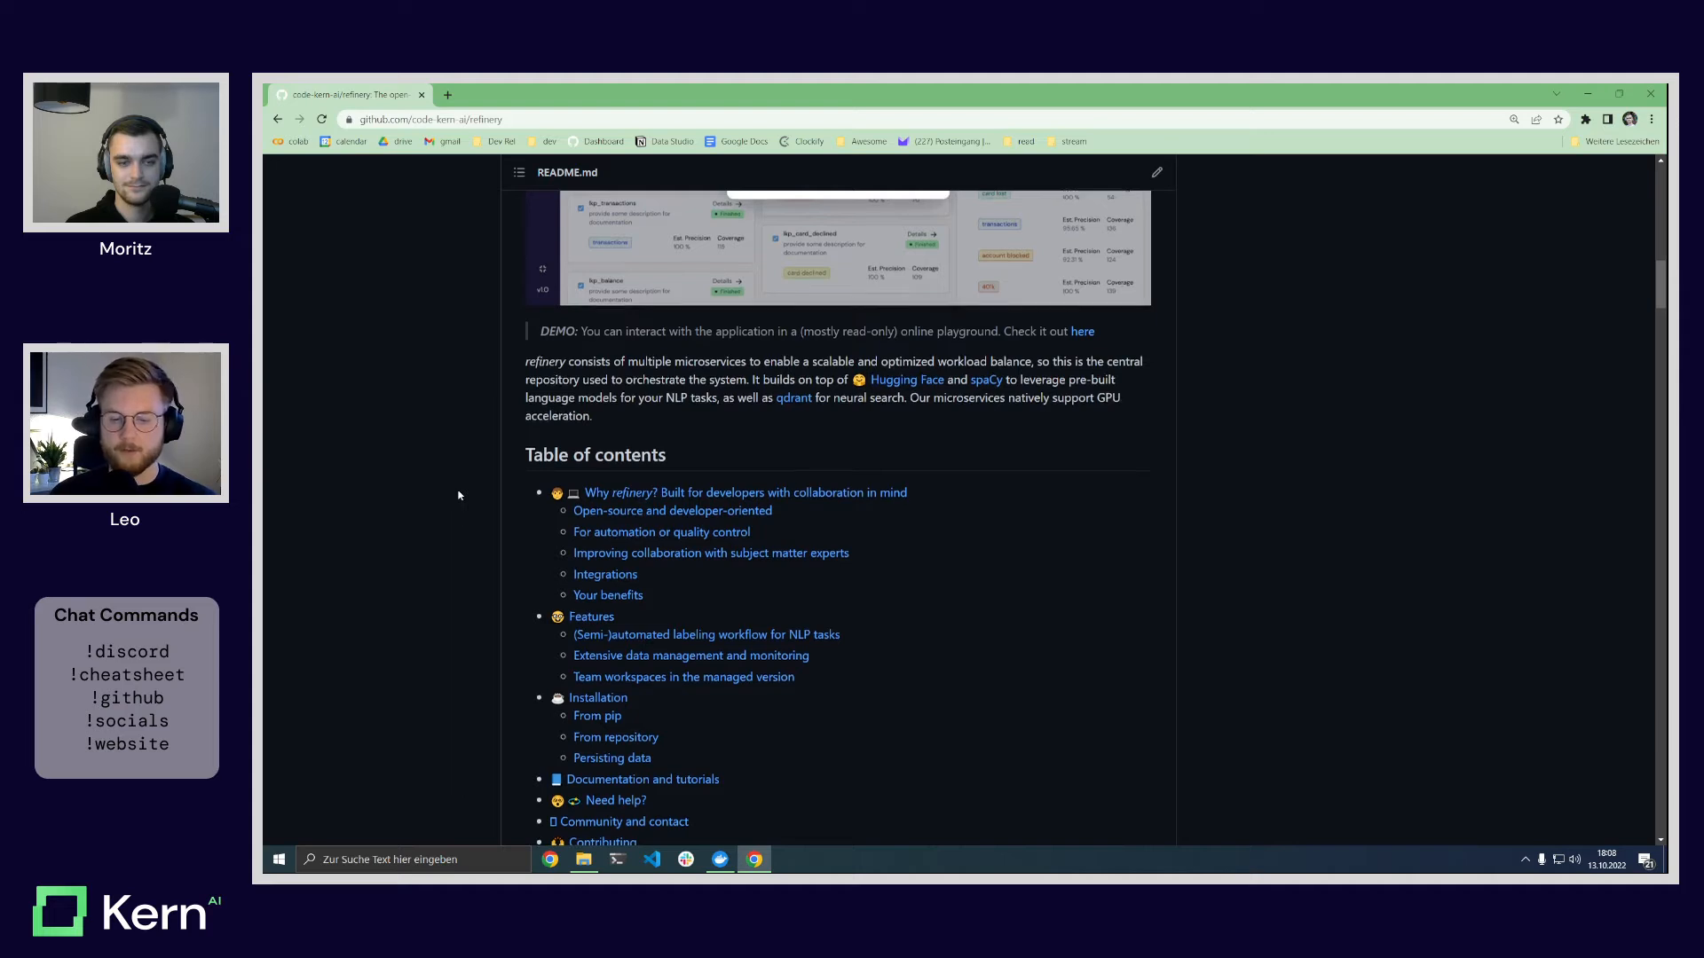
scroll(459, 495, "down", 3)
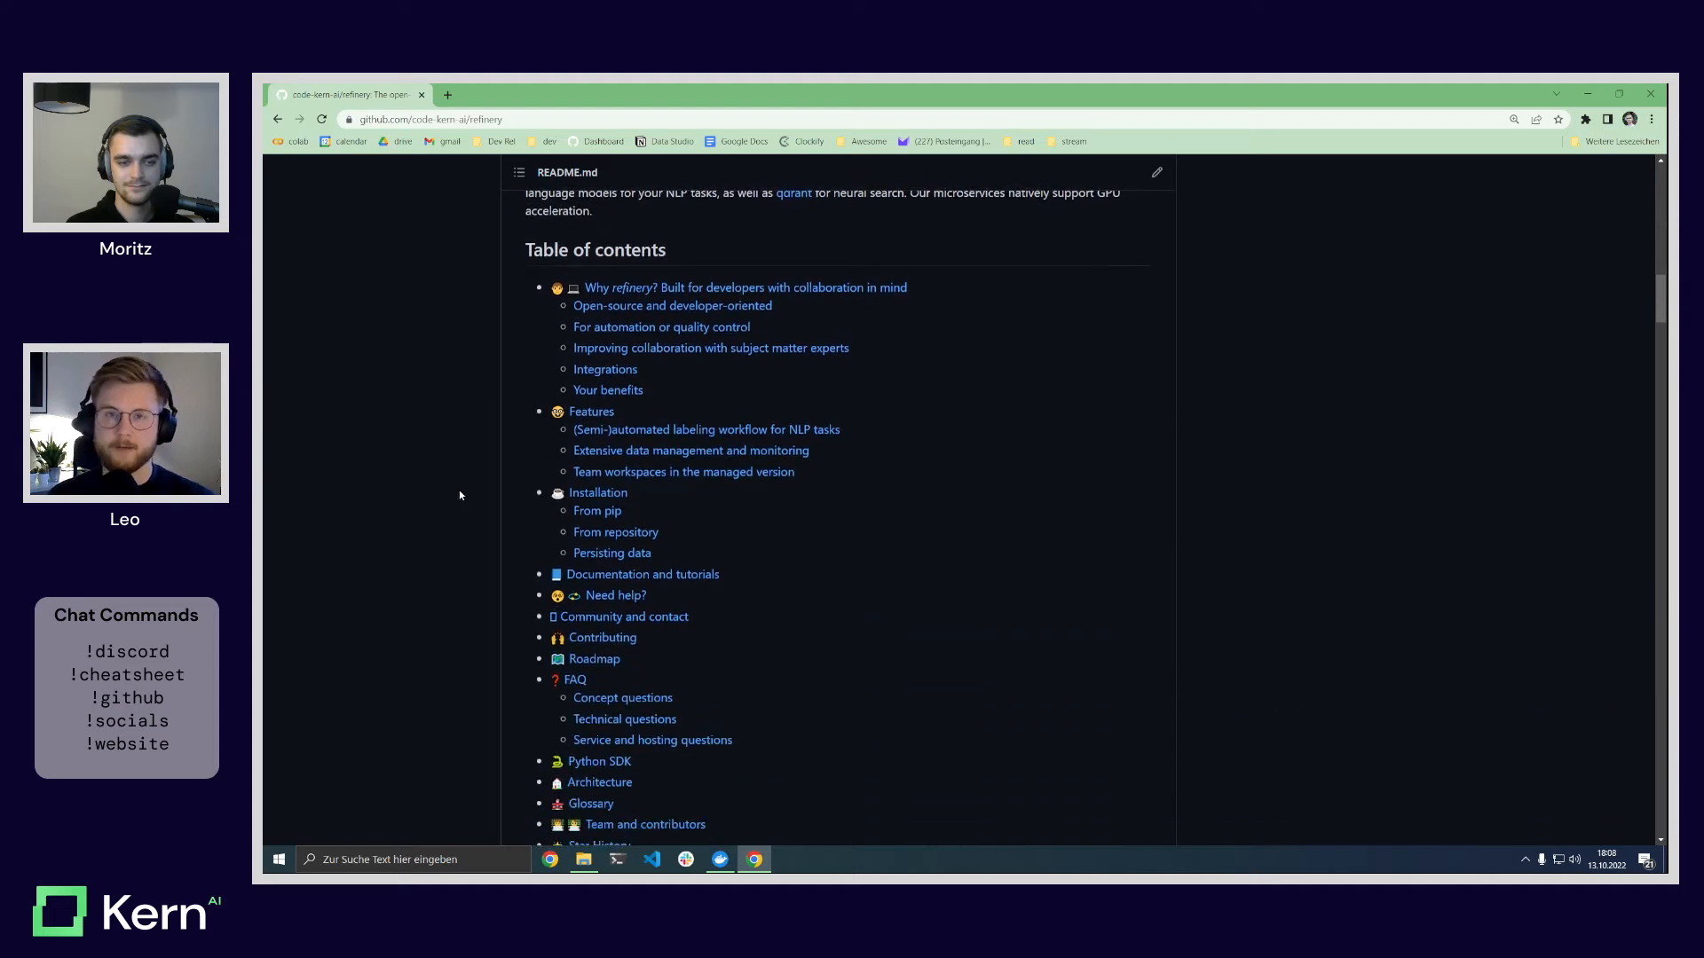
left_click(581, 494)
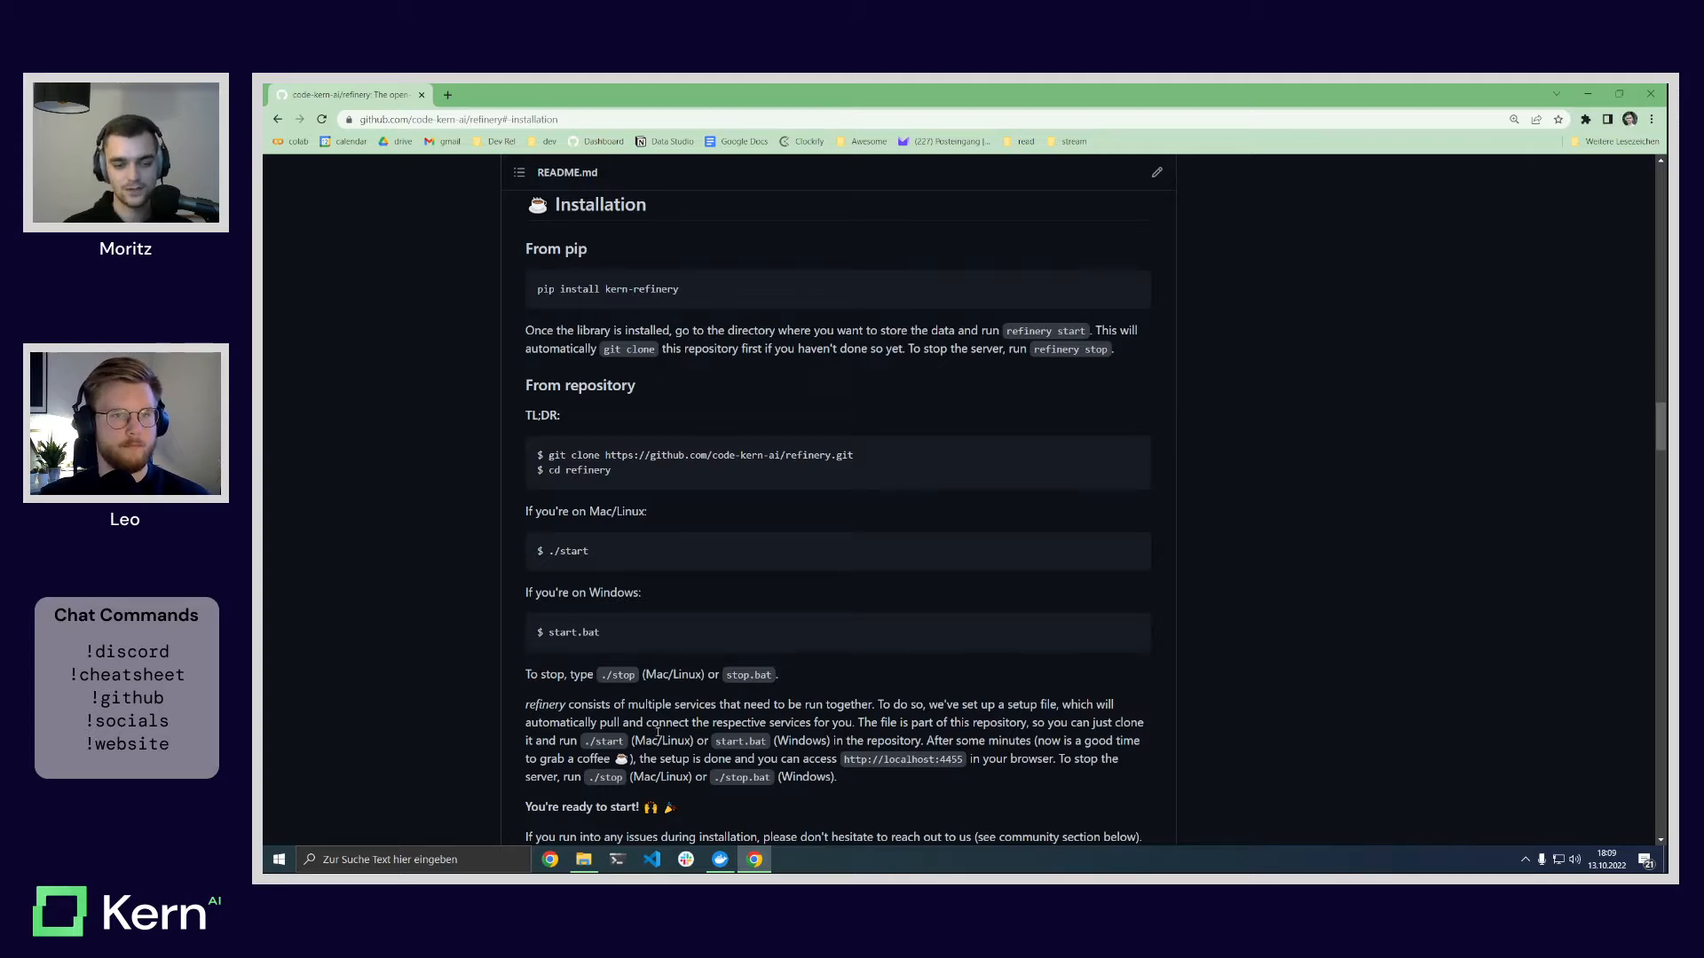
Step: Open a command prompt, maximize it with enlarged text, and change the directory to Documents\GitHub\refinery
left_click(617, 859)
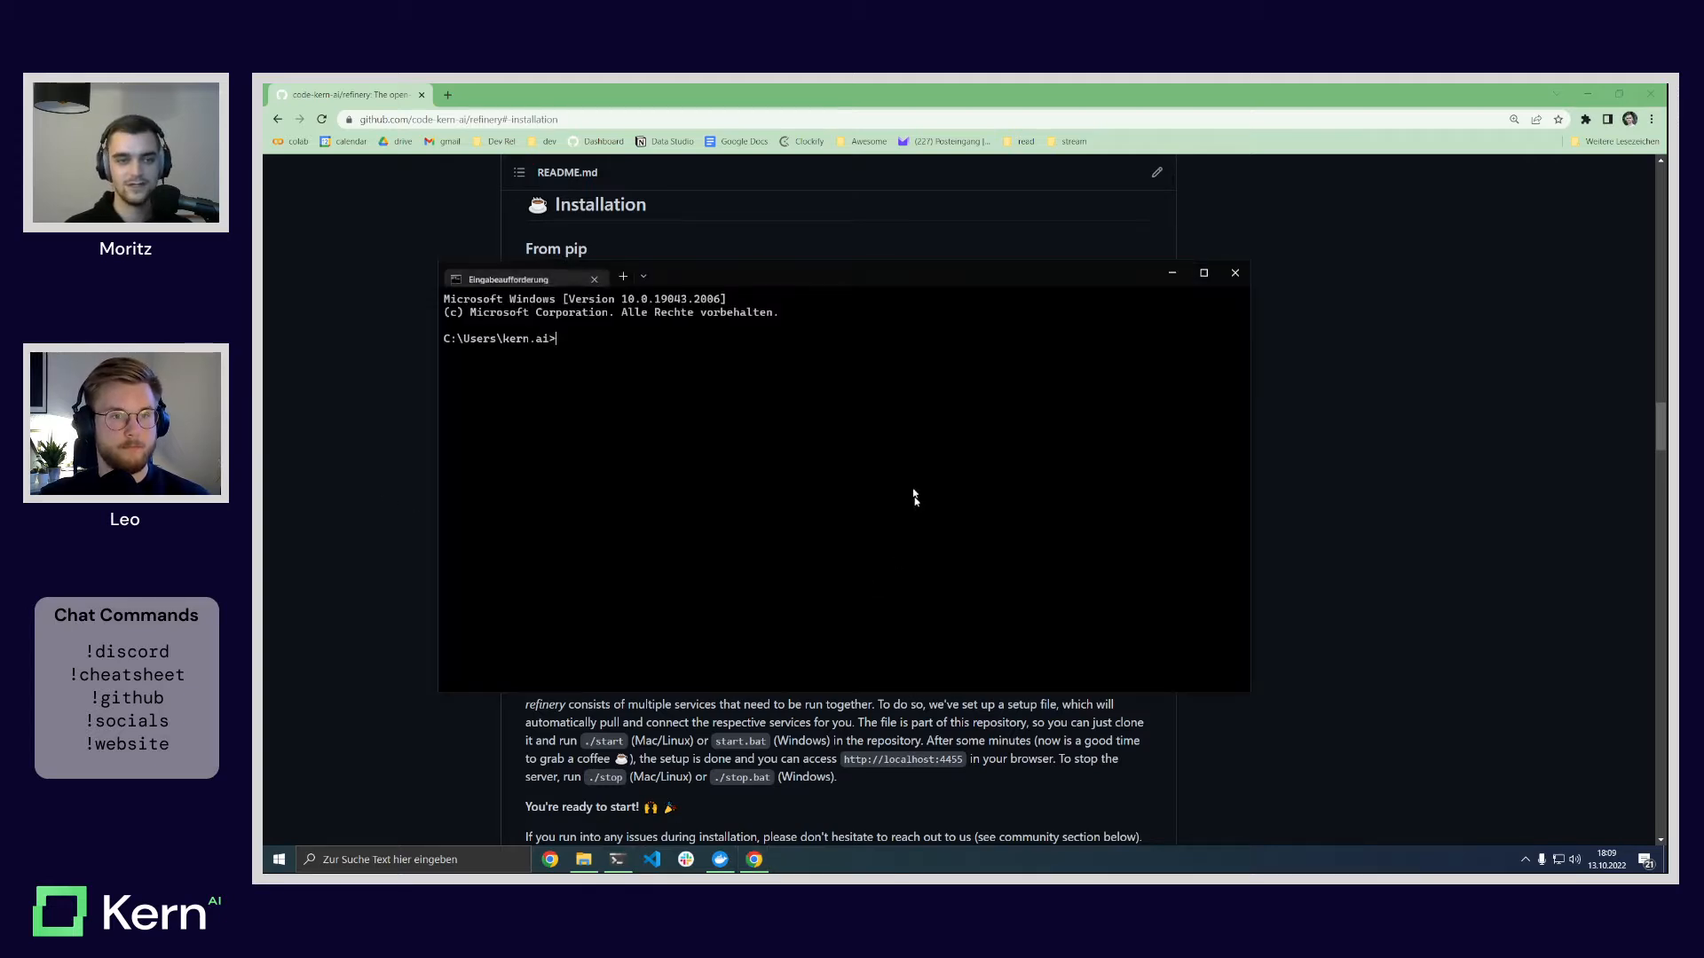
left_click_drag(699, 283, 1116, 267)
type("cd Des")
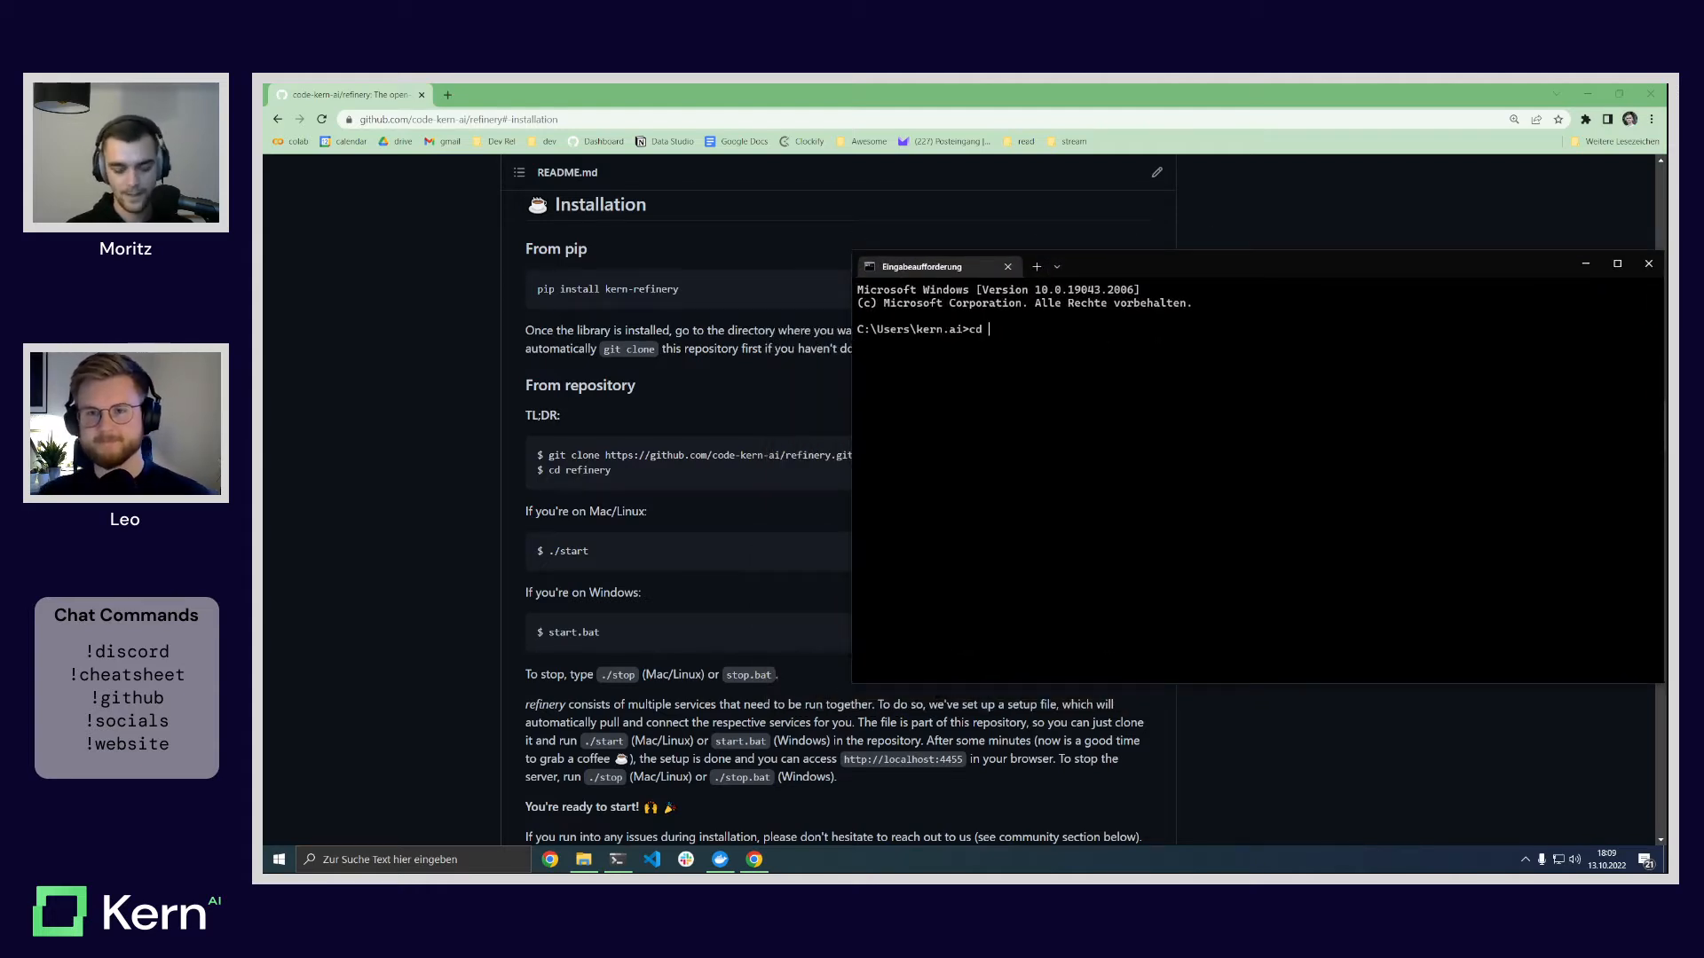
key("BackSpace")
key("BackSpace")
type("ocu")
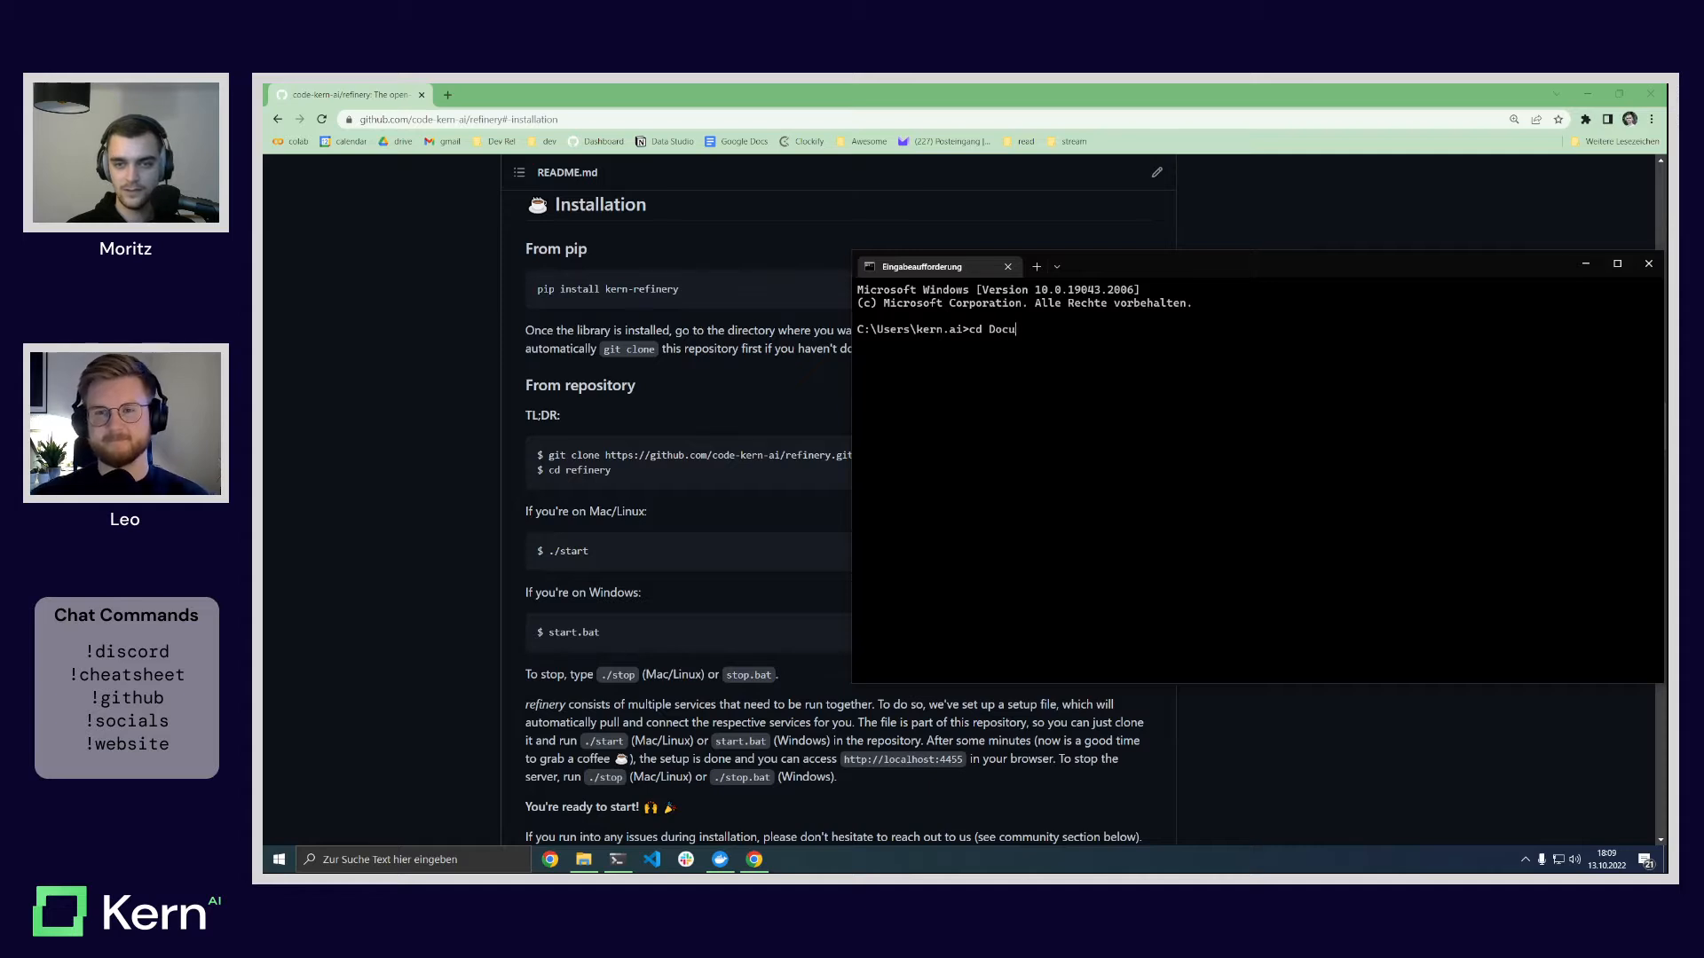
type("ments\\")
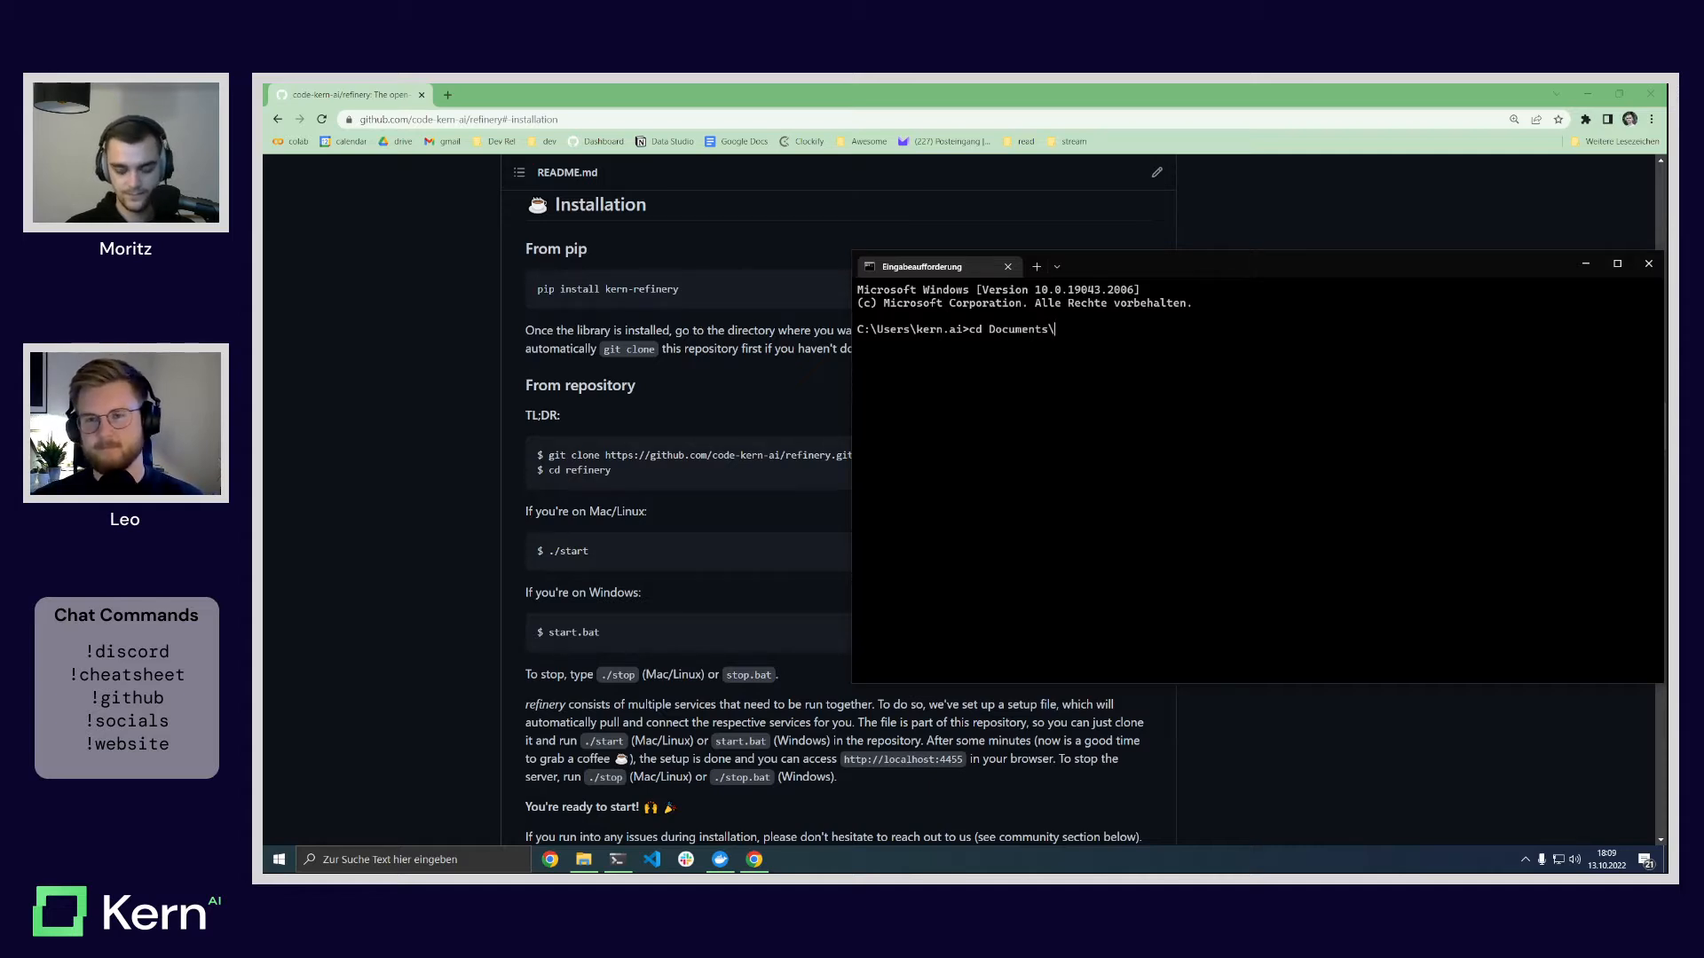
type("GitHub")
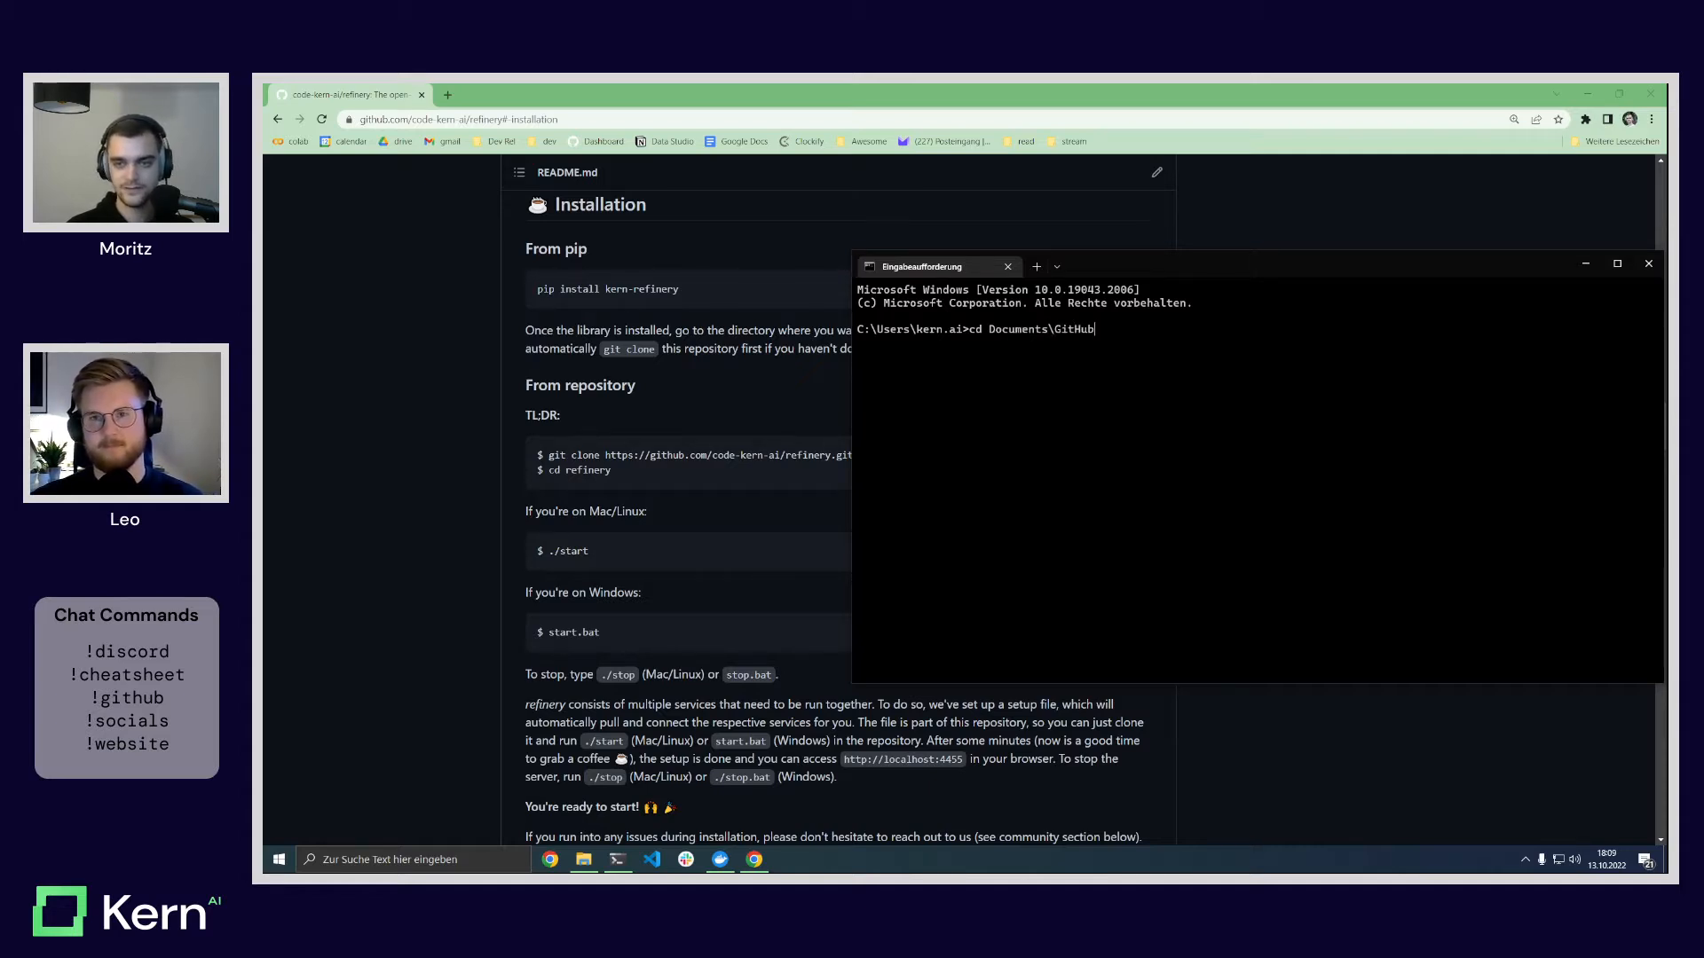
double_click(1120, 262)
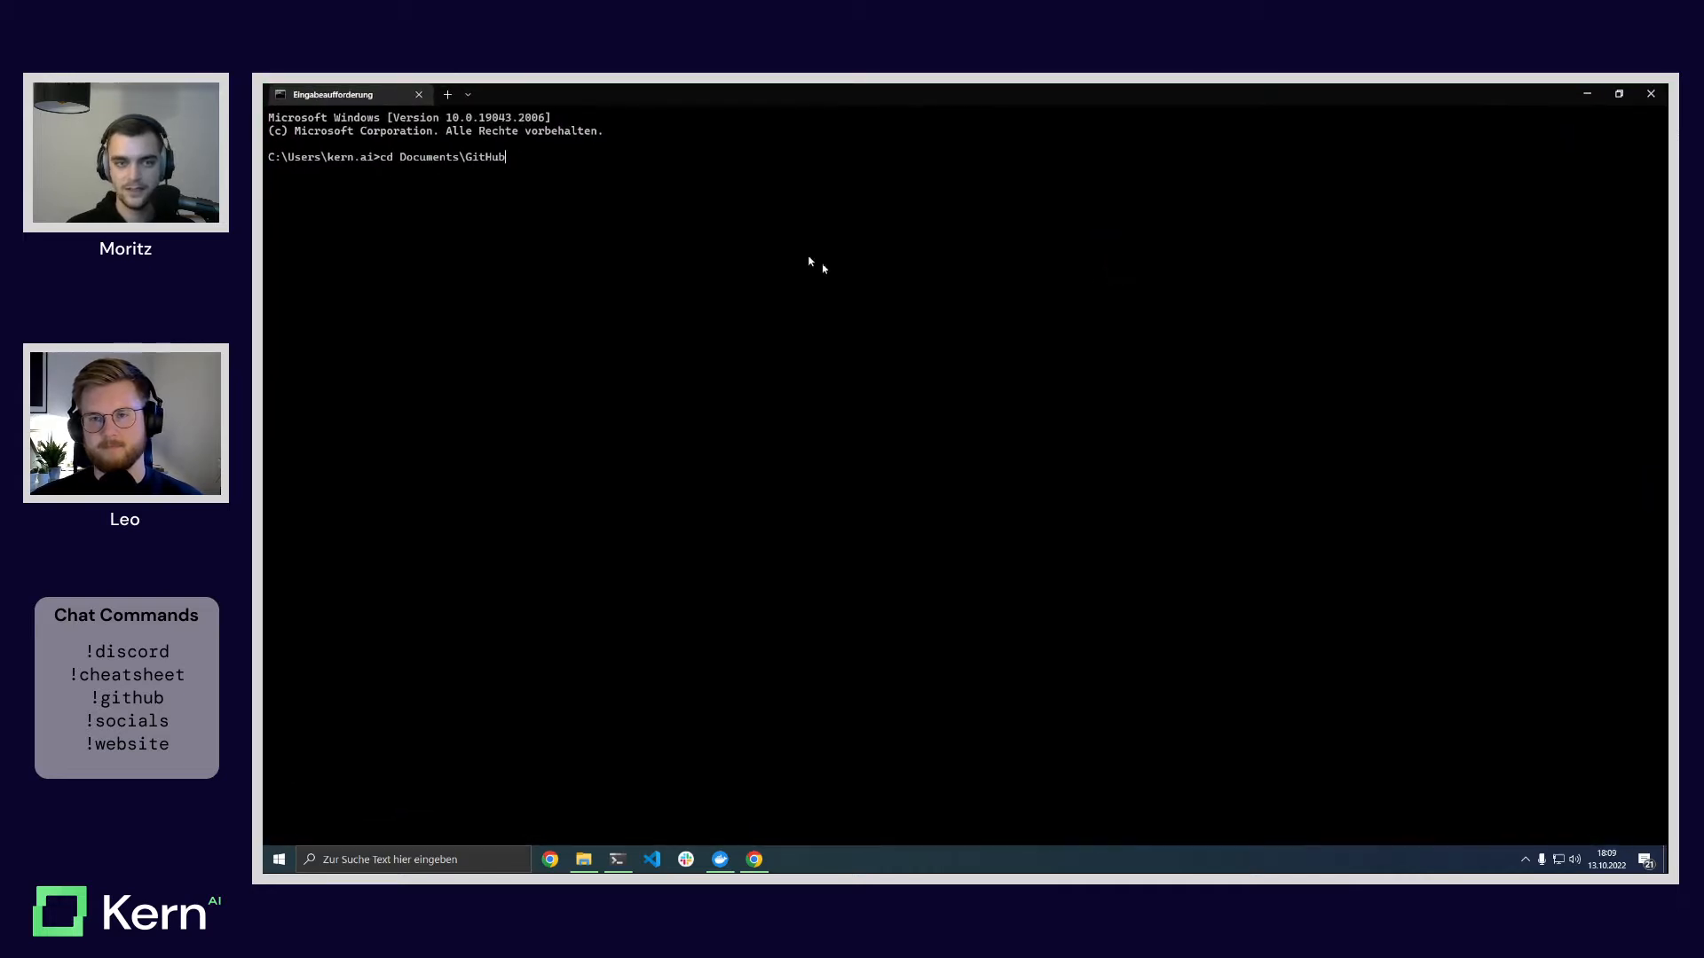
scroll(578, 182, "up", 6)
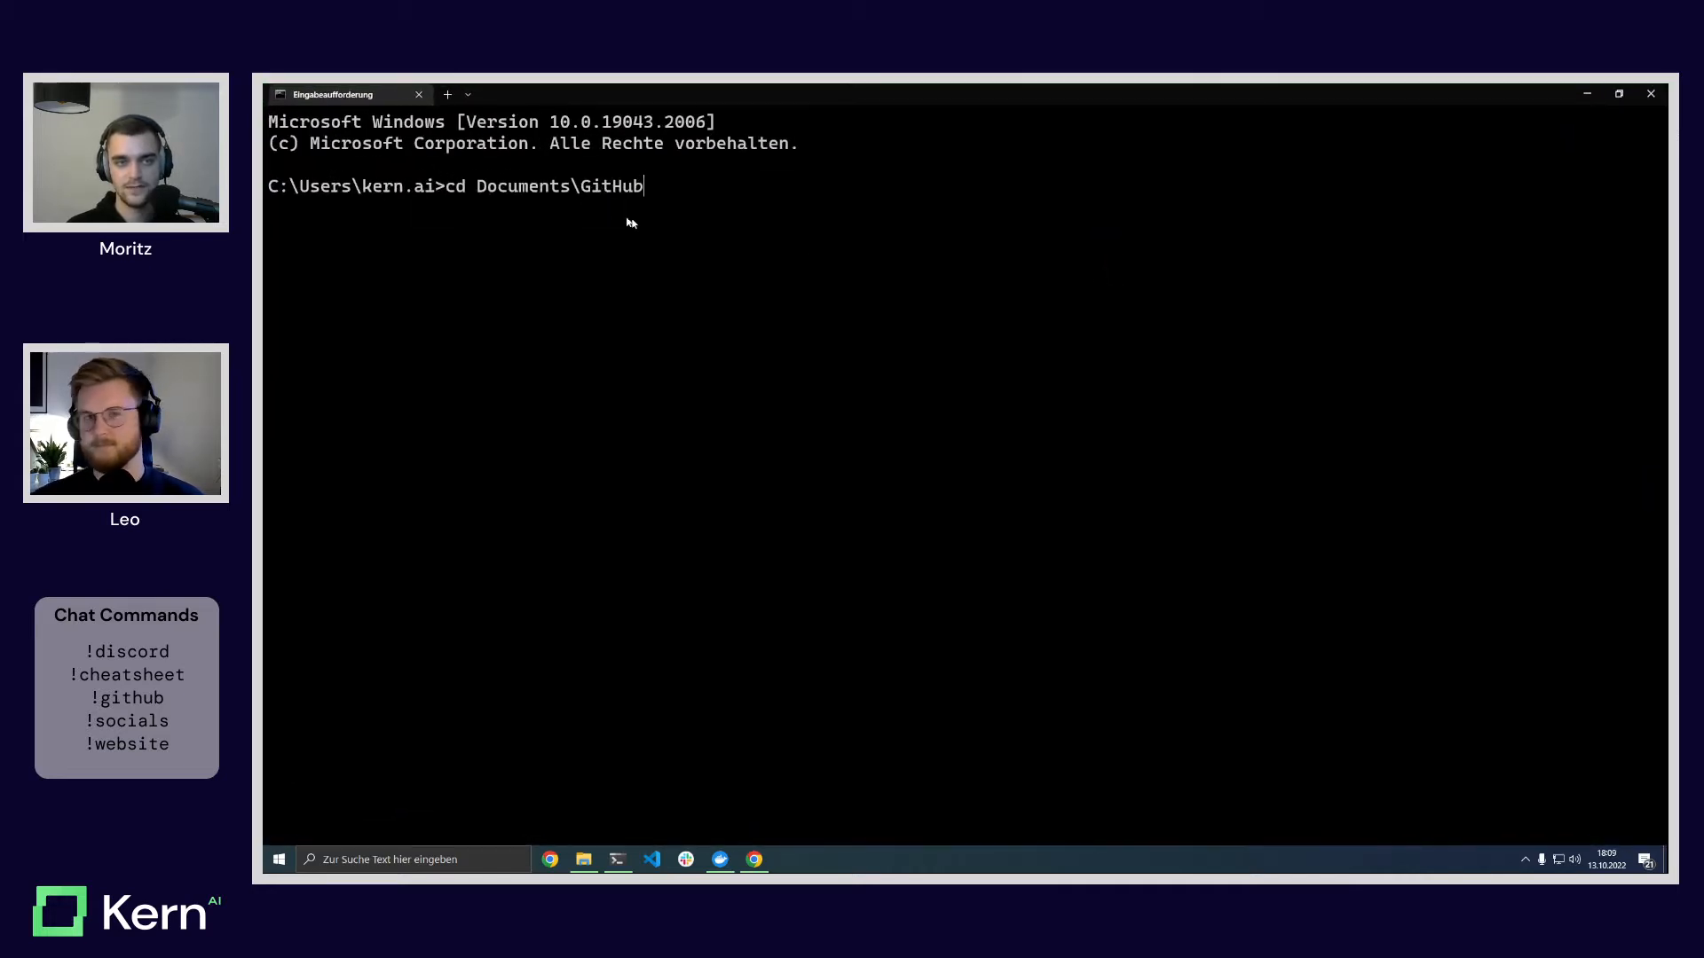
type("\\")
type("refinery")
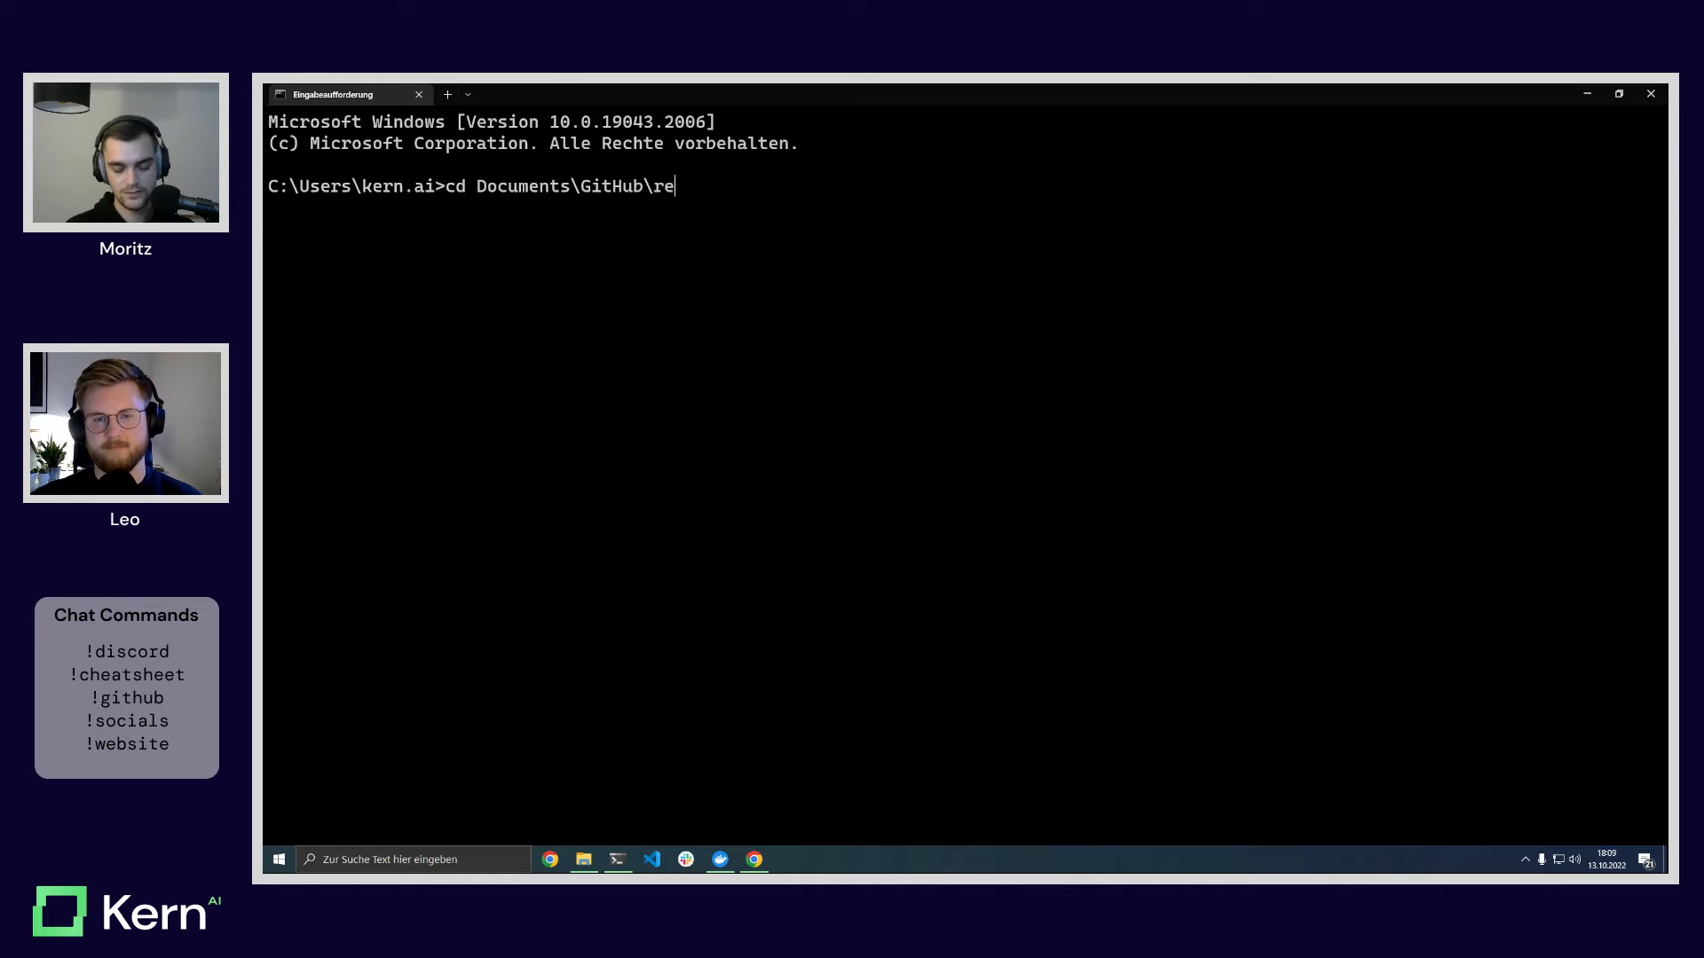
key("Return")
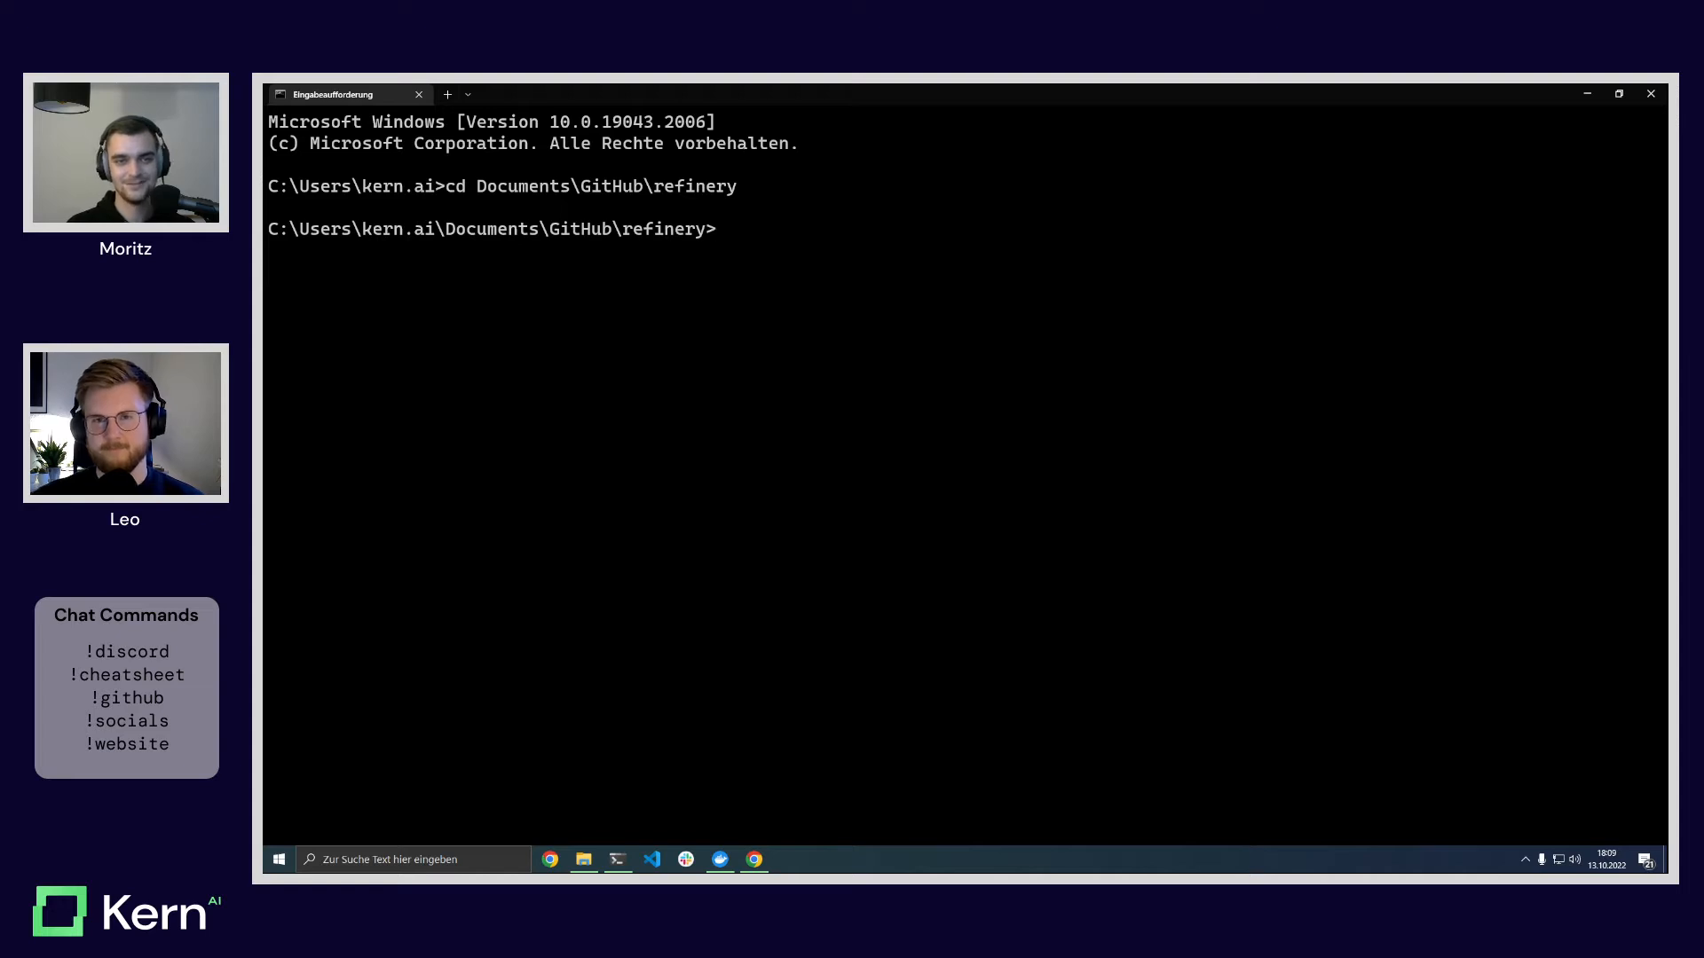
Step: Return to the README in the browser and review the git clone and cd refinery commands under From repository
left_click(754, 859)
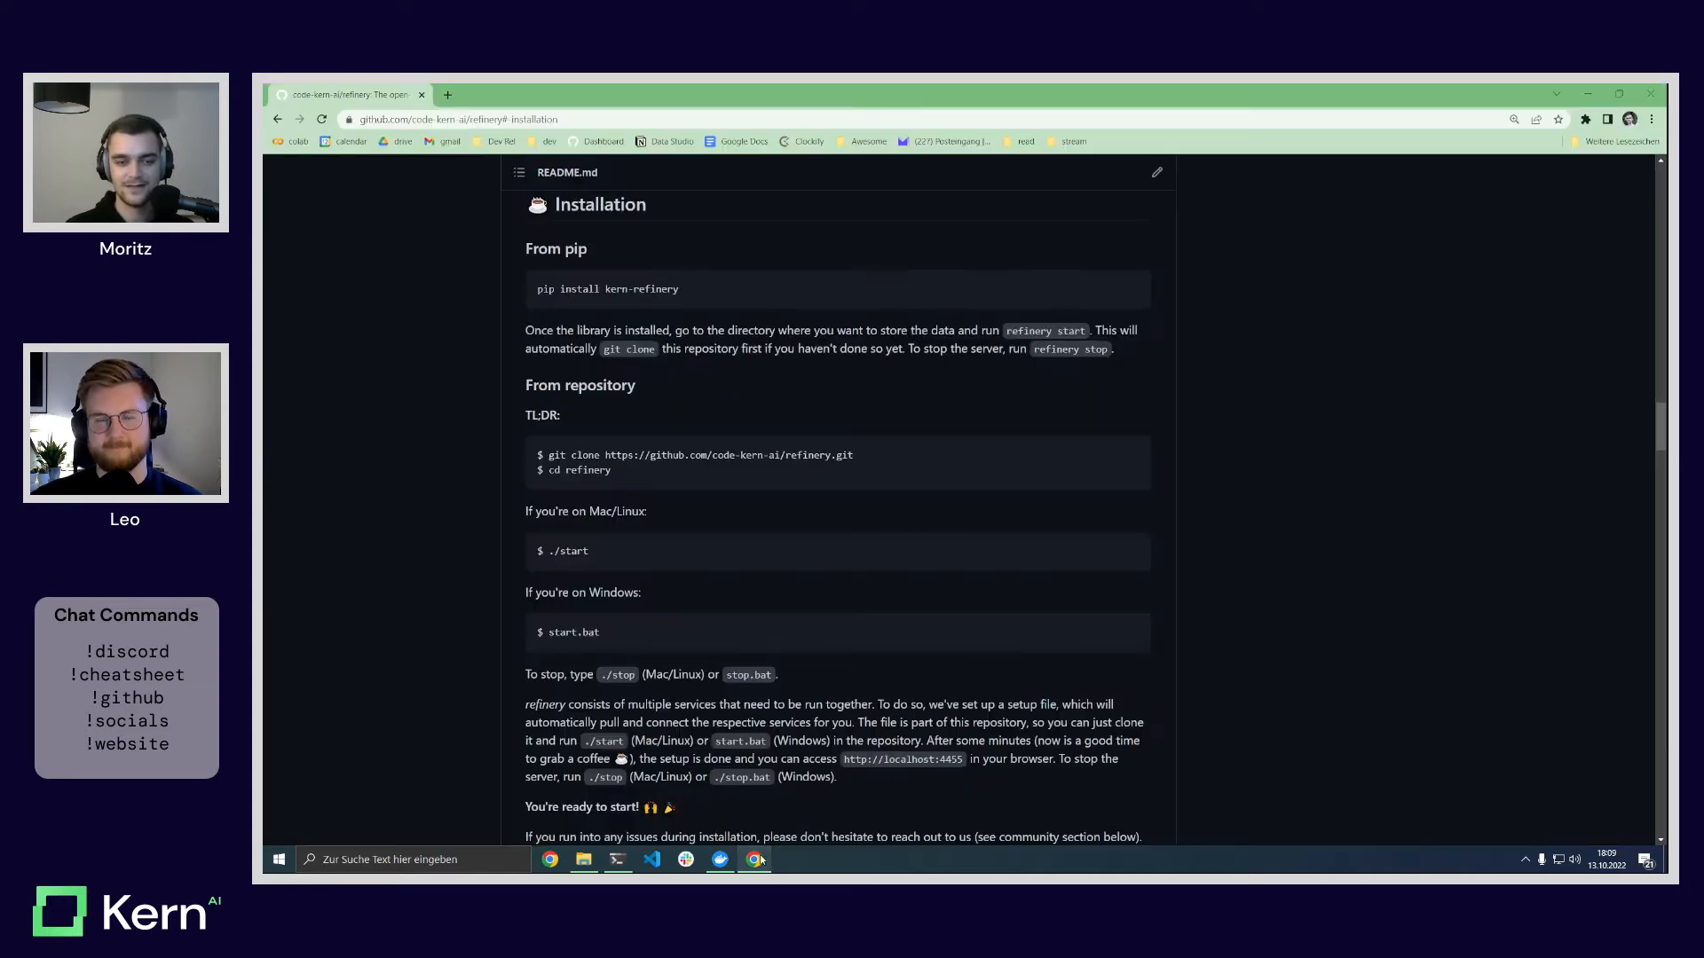
left_click_drag(549, 454, 882, 456)
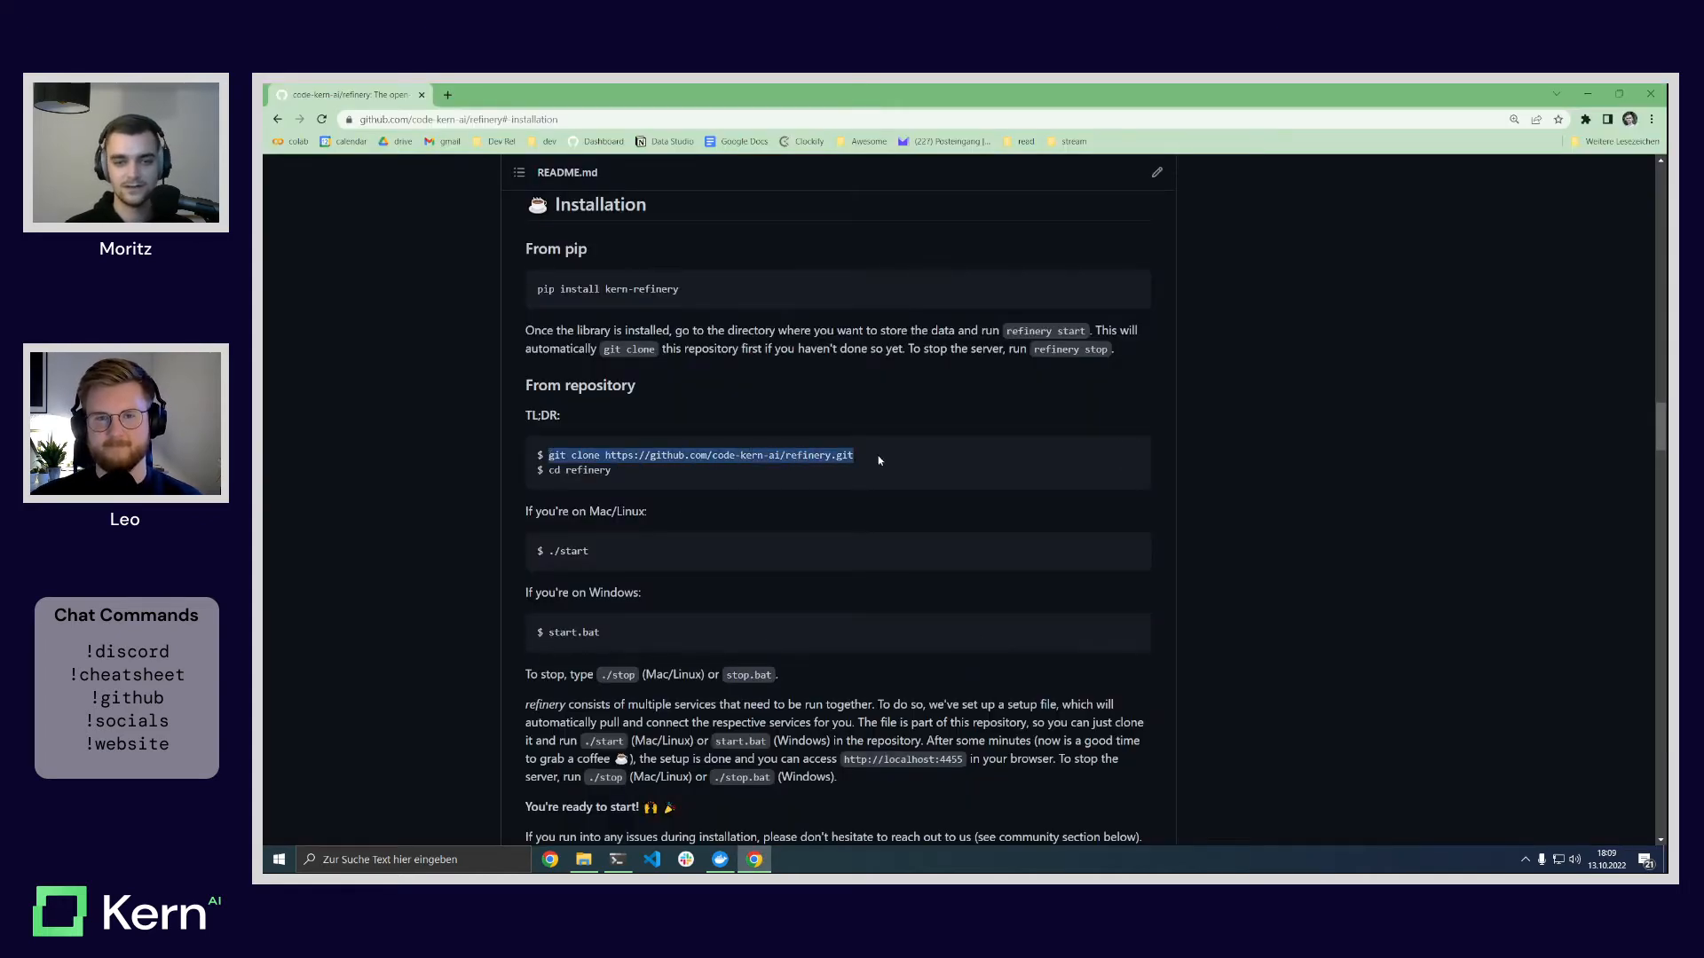
left_click(898, 466)
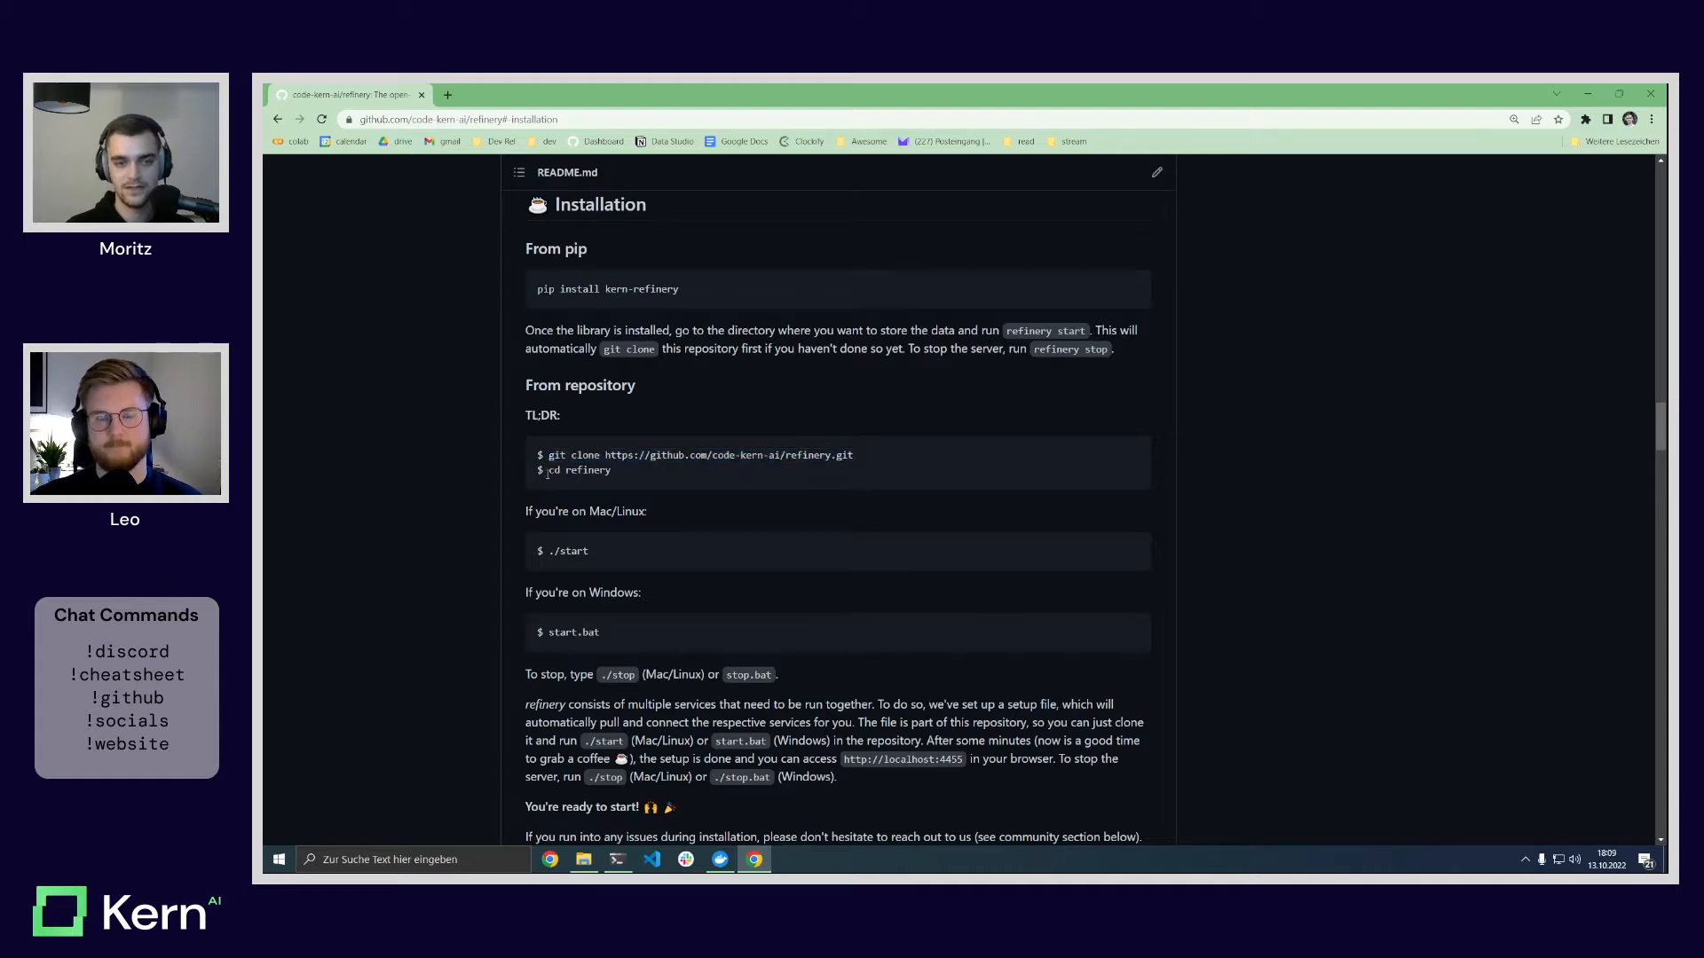
left_click_drag(564, 470, 647, 468)
left_click(647, 468)
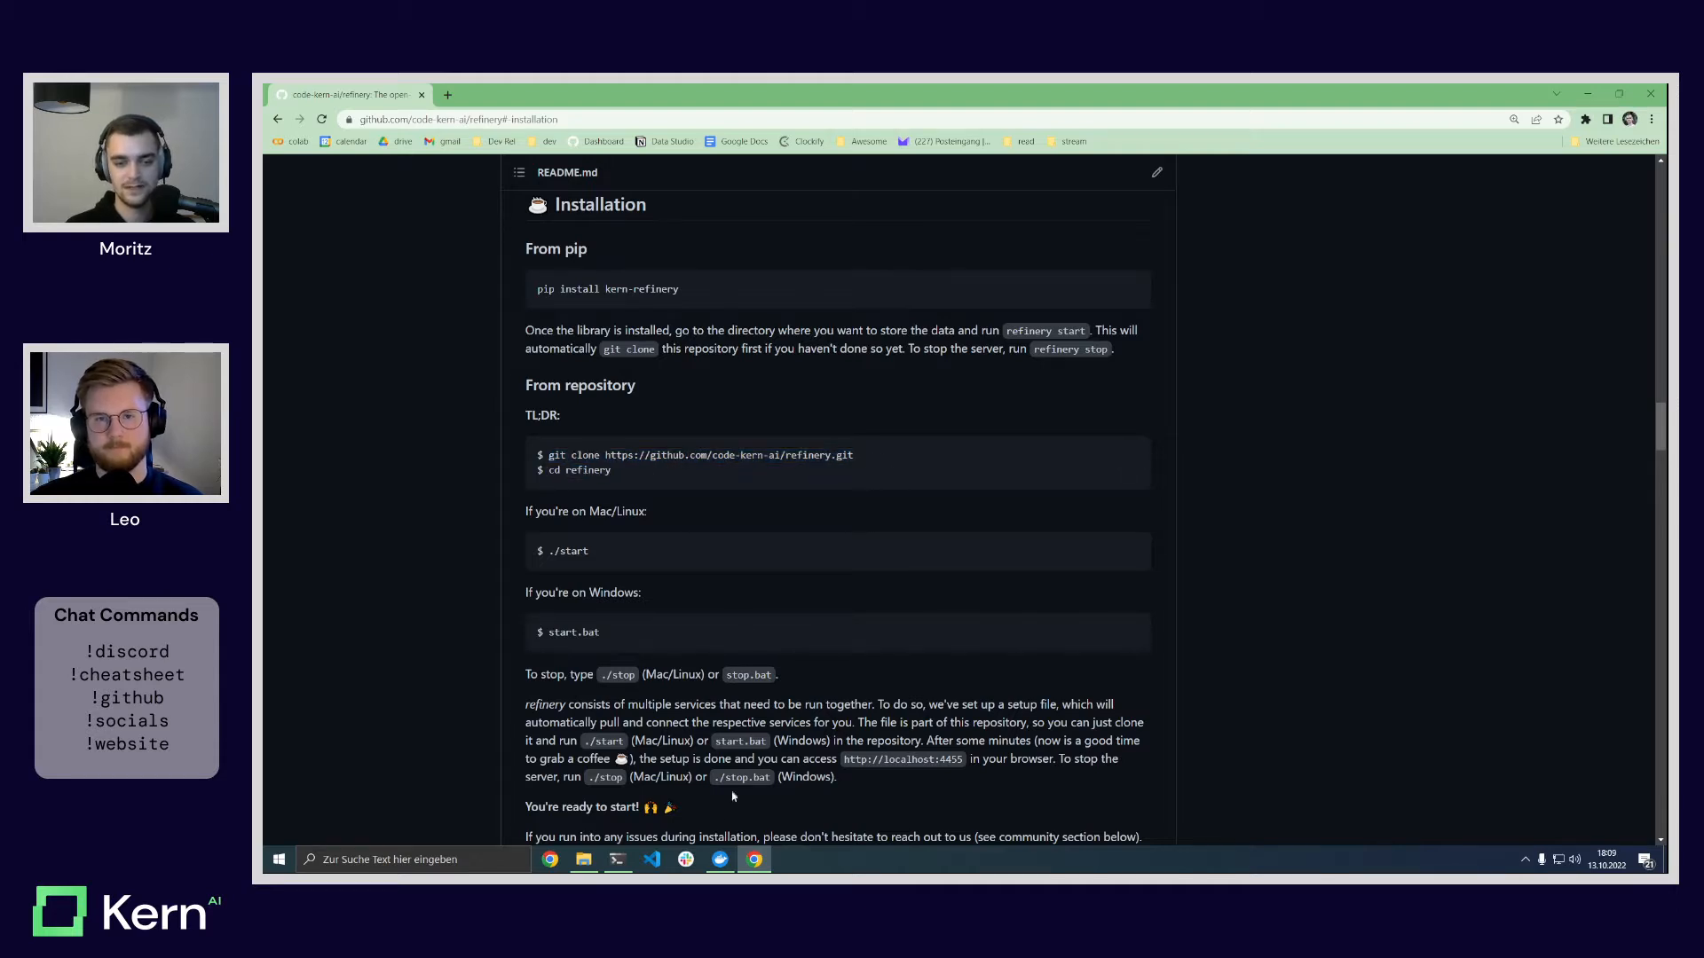
Step: Switch to the command prompt, list the refinery folder with dir, and examine the start and start.bat entries
left_click(619, 860)
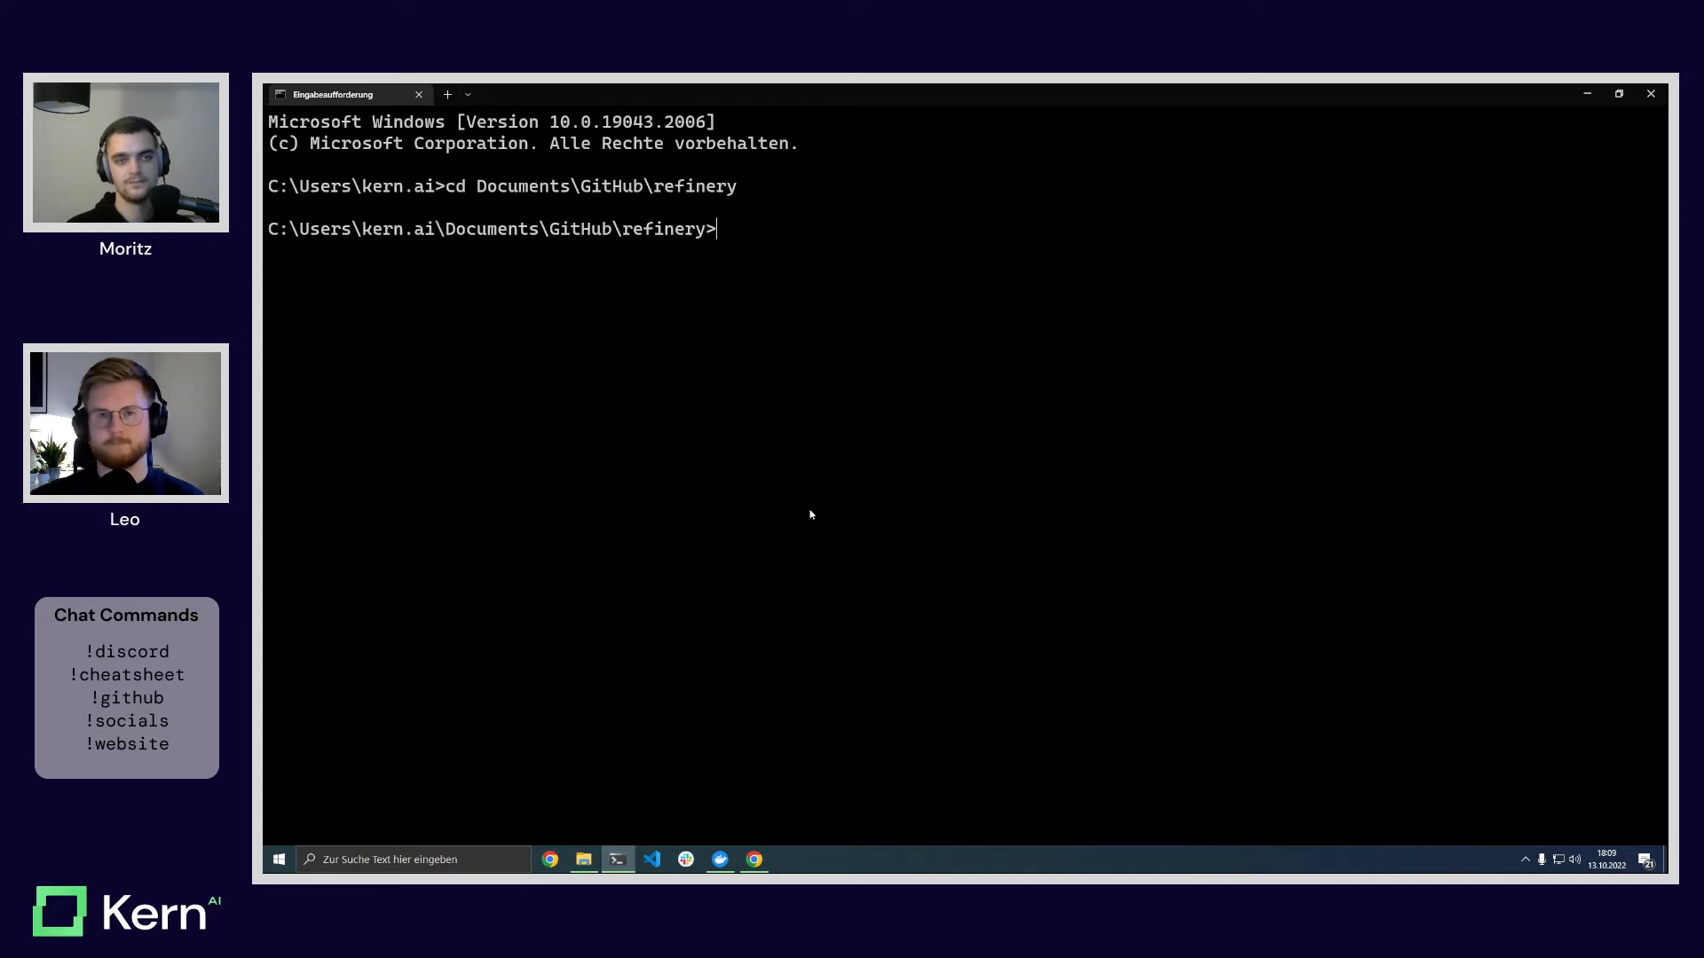
type("dir")
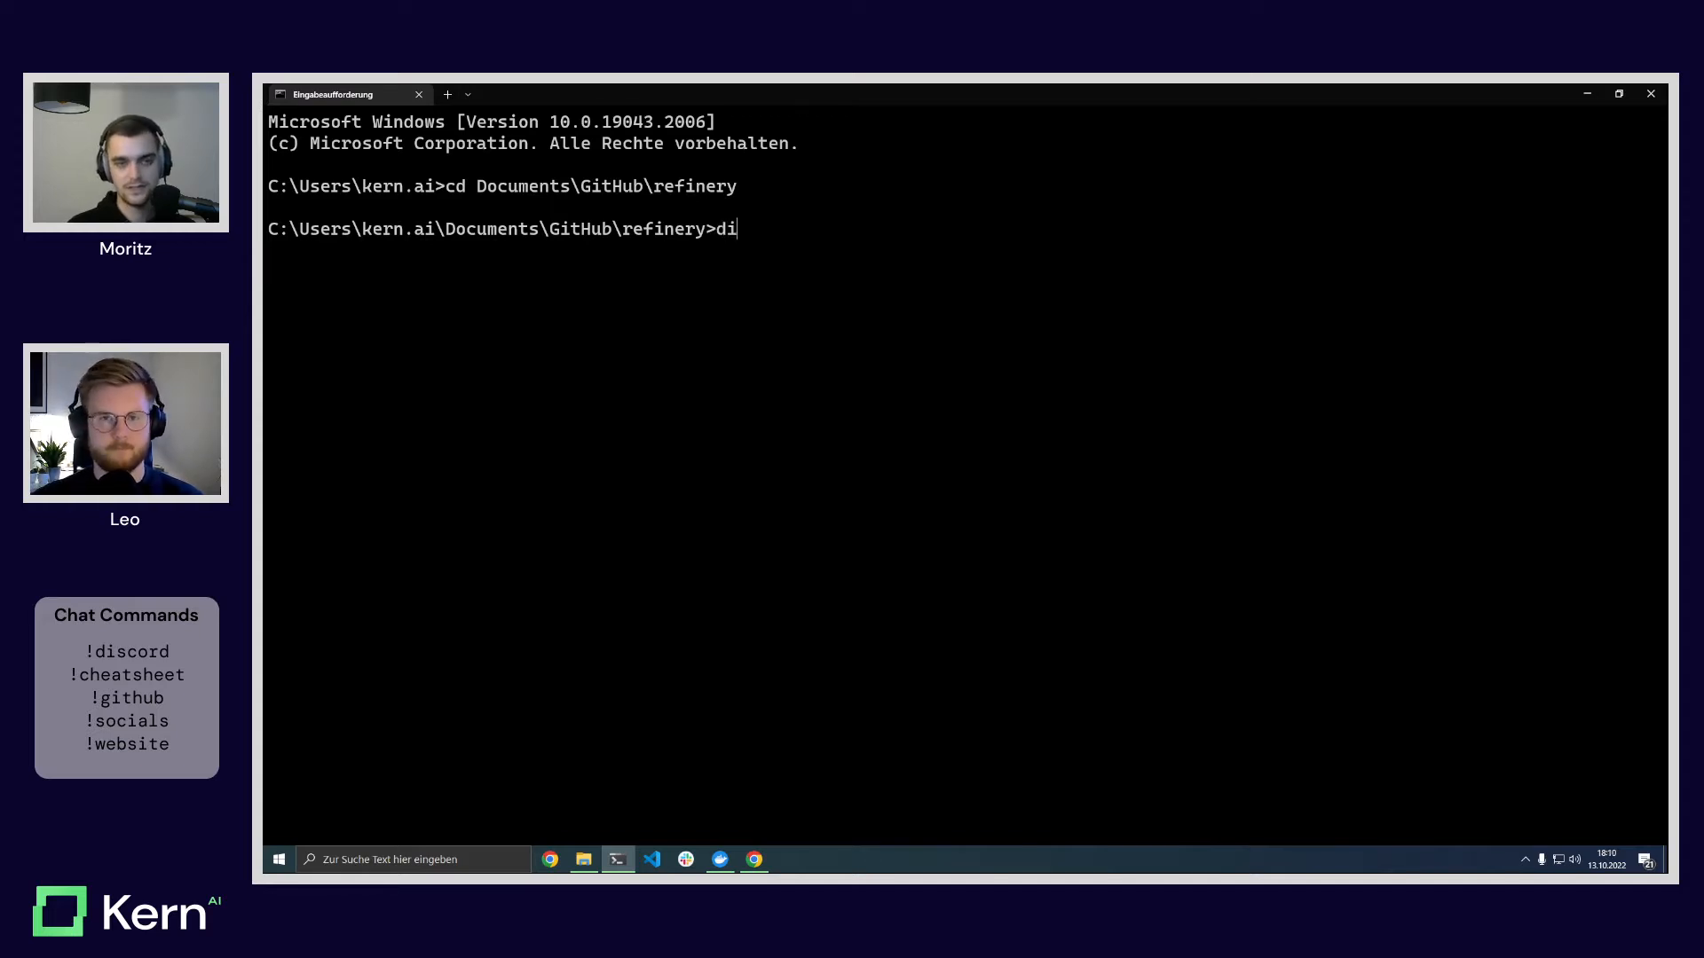
key("Return")
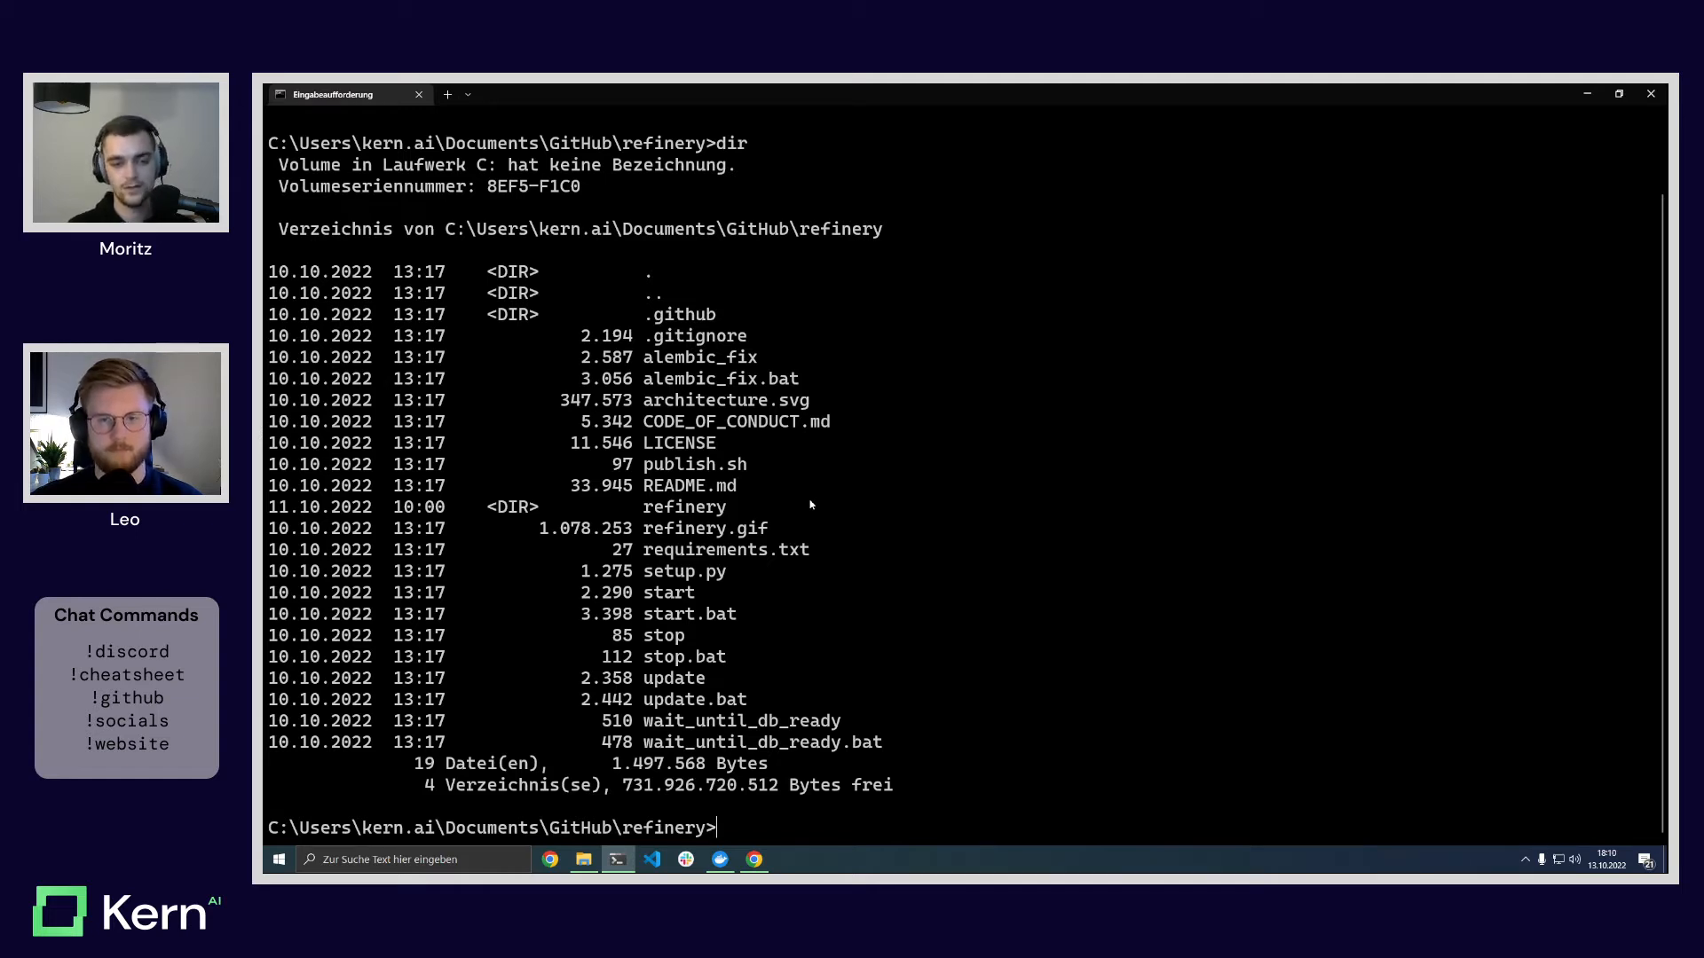
left_click_drag(698, 593, 591, 593)
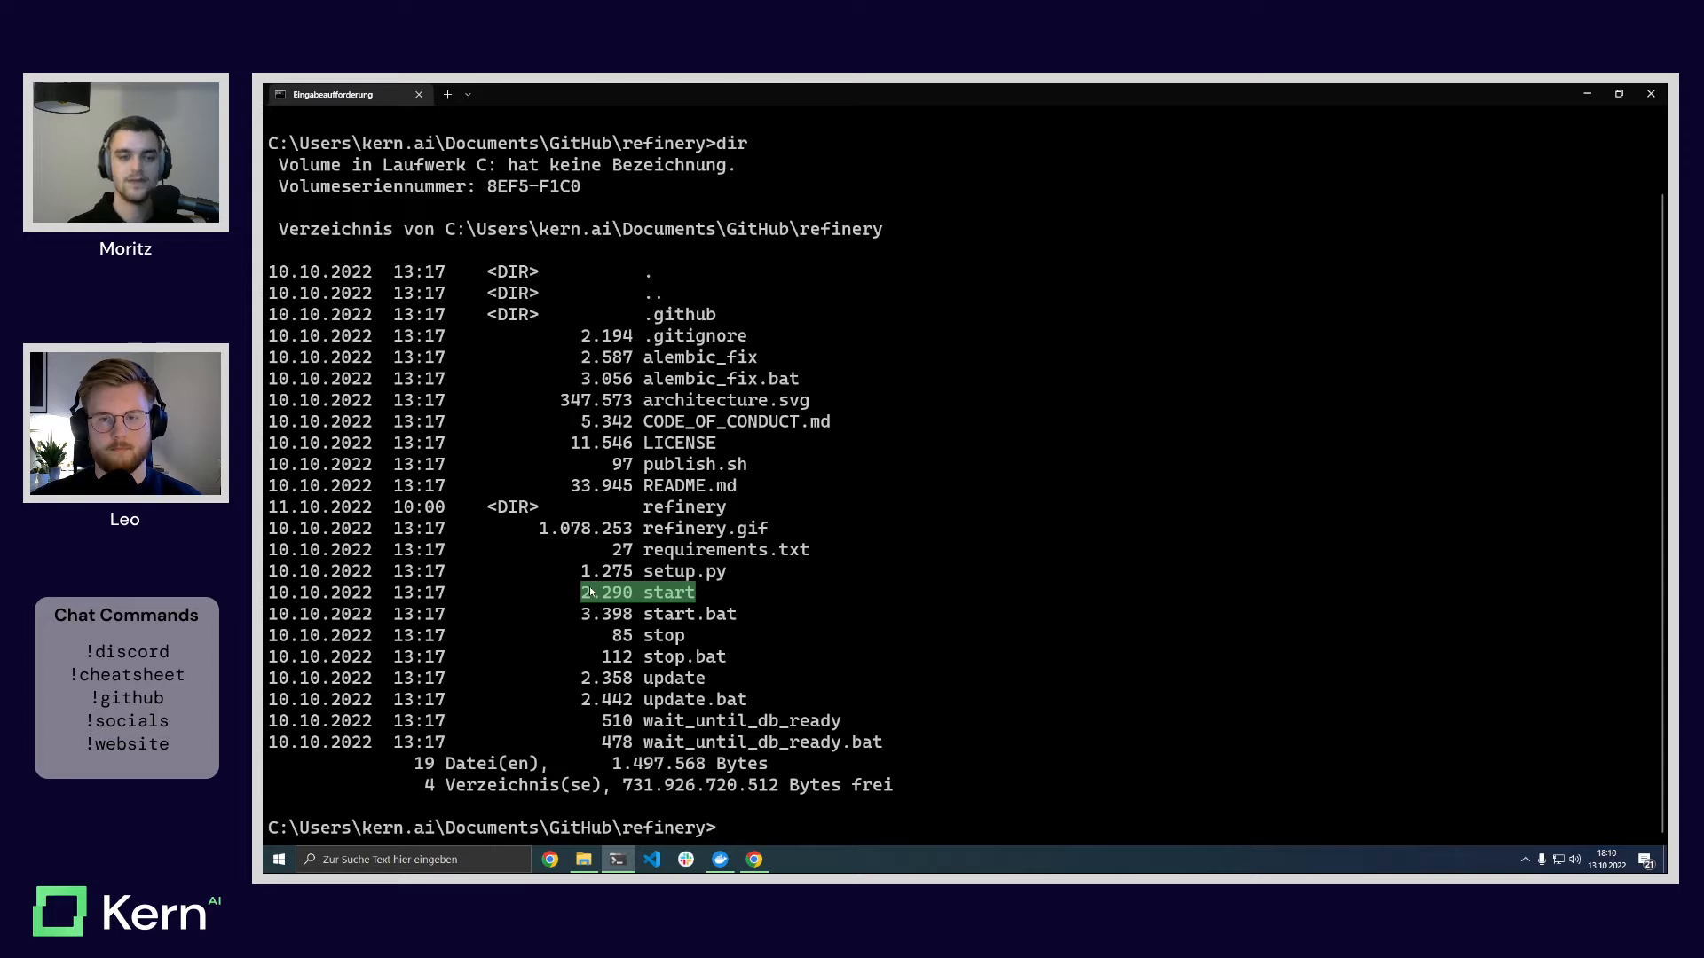
left_click_drag(748, 614, 654, 622)
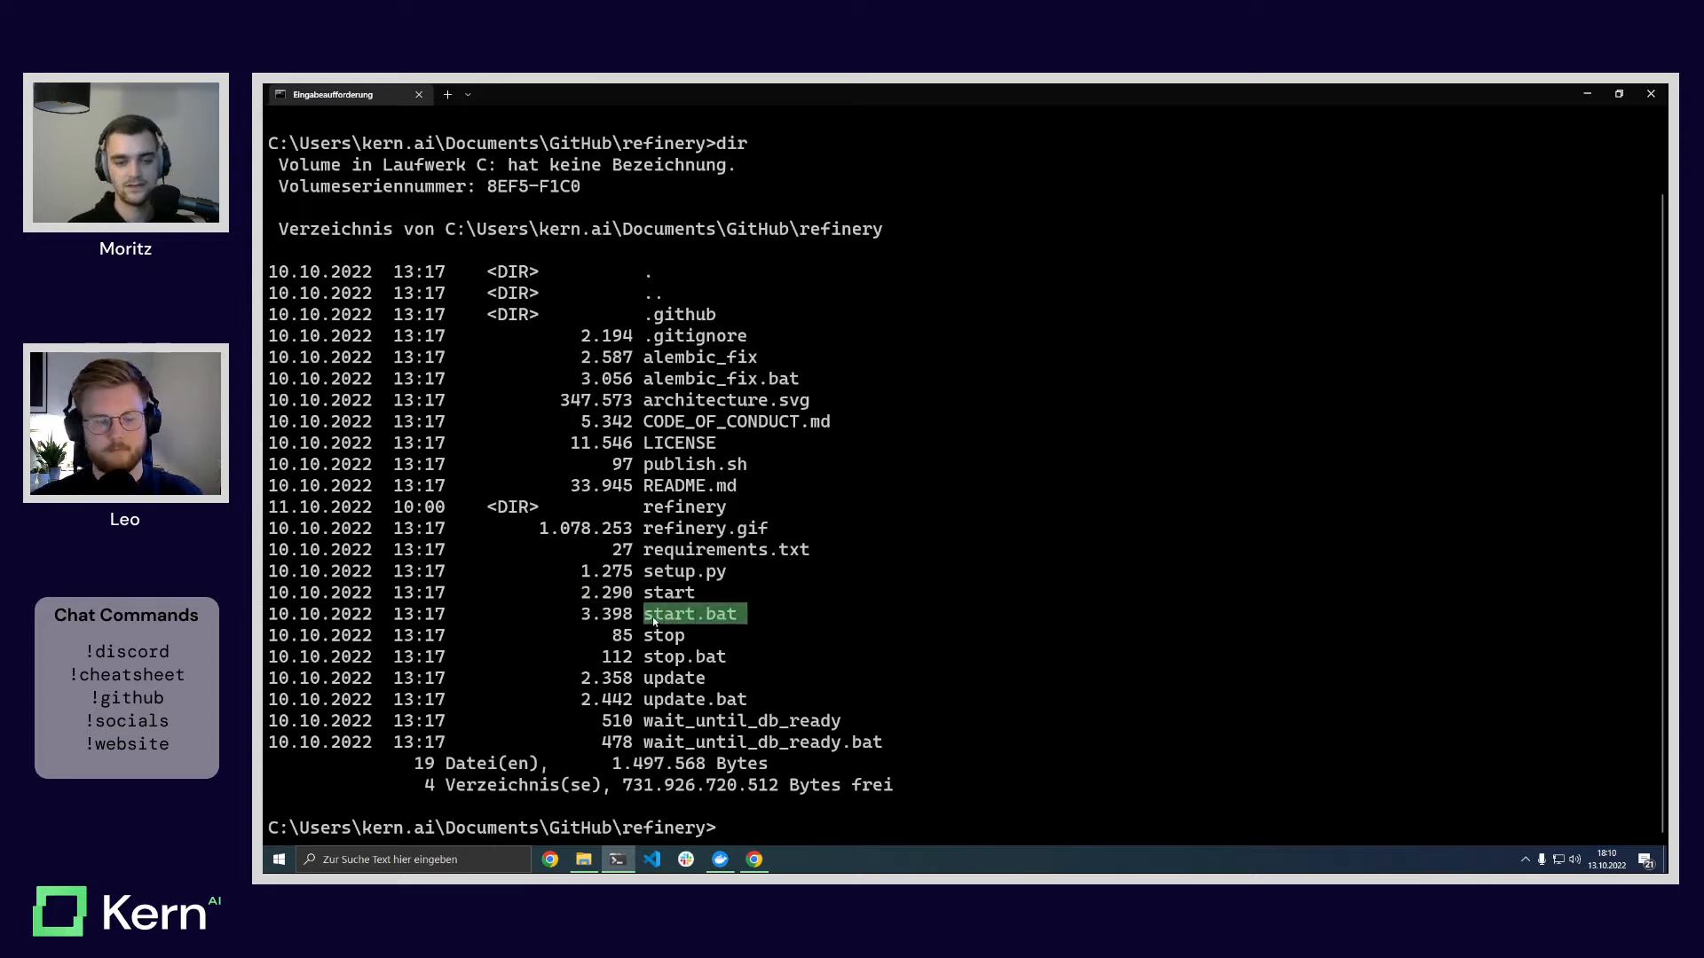
left_click(866, 815)
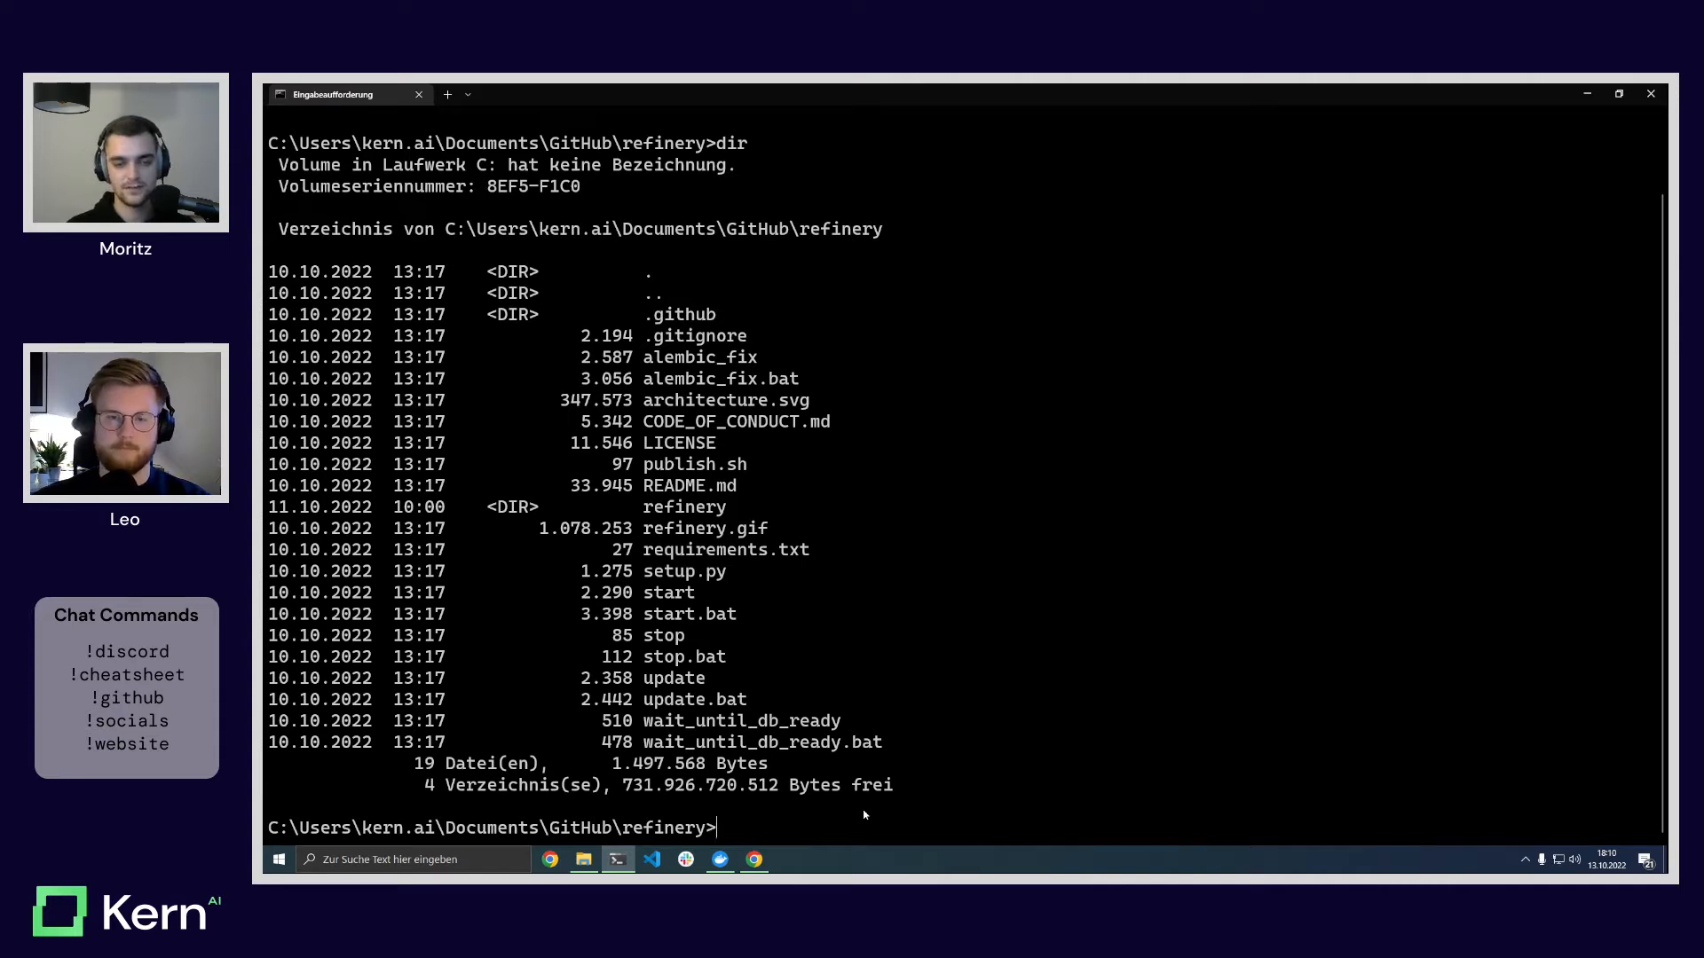
Step: Check Docker Desktop, run start.bat from the refinery folder in the command prompt, and end the finished script
type("st")
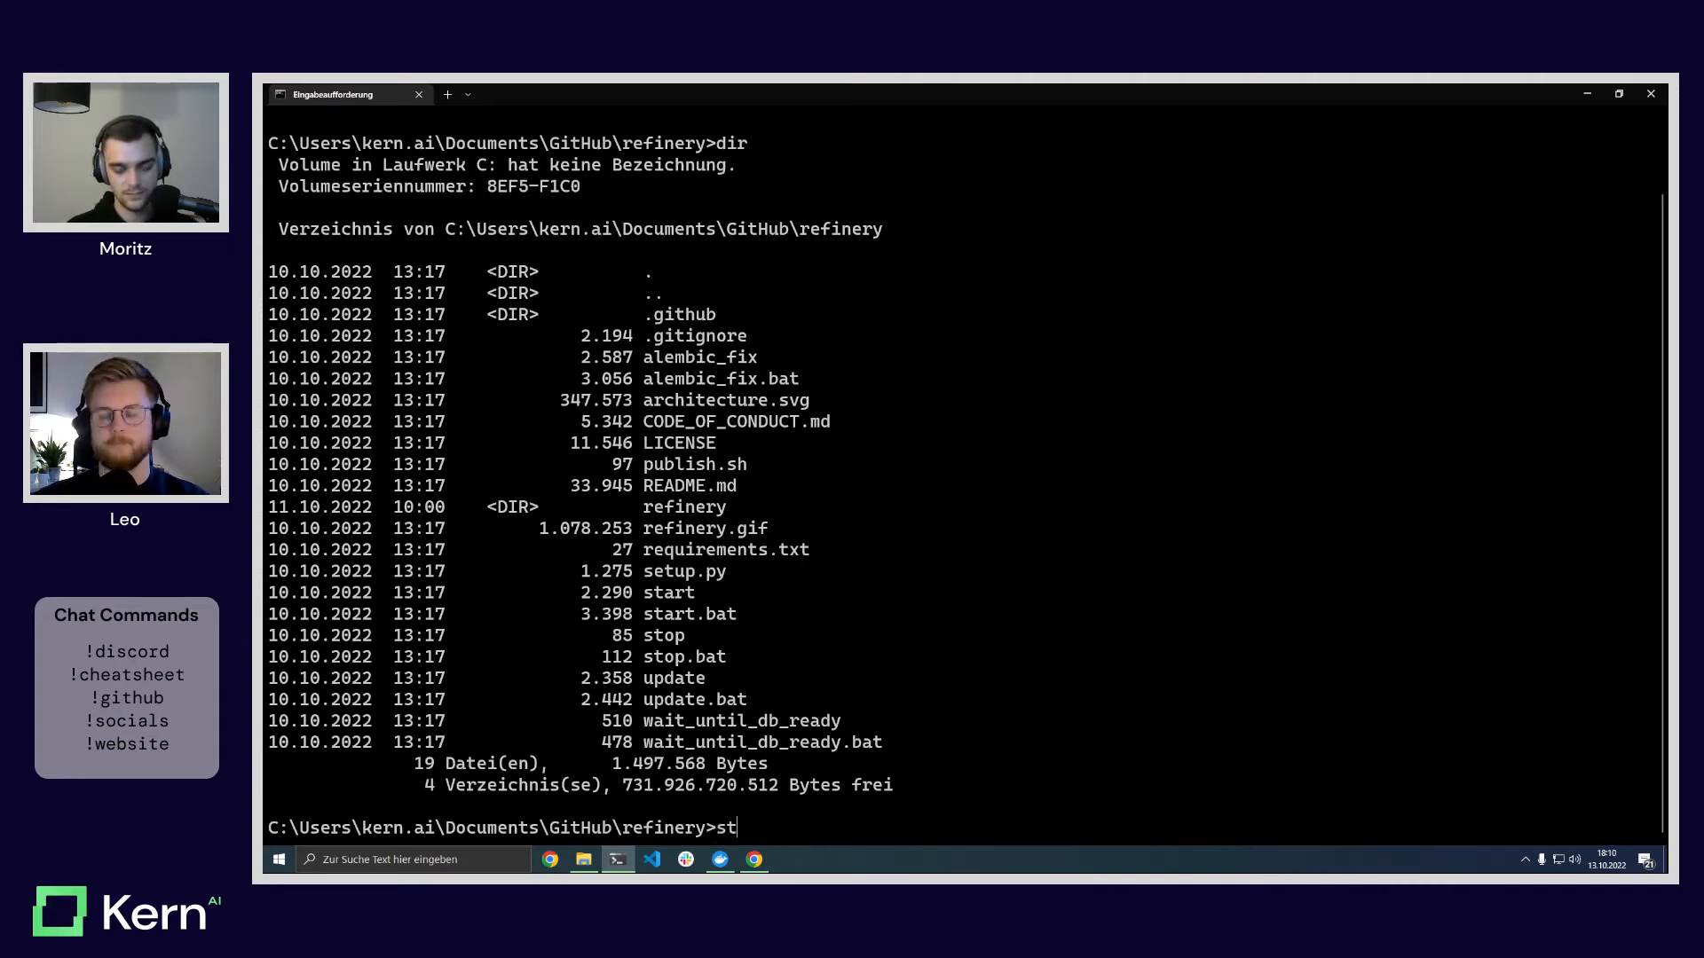
type("art.bat")
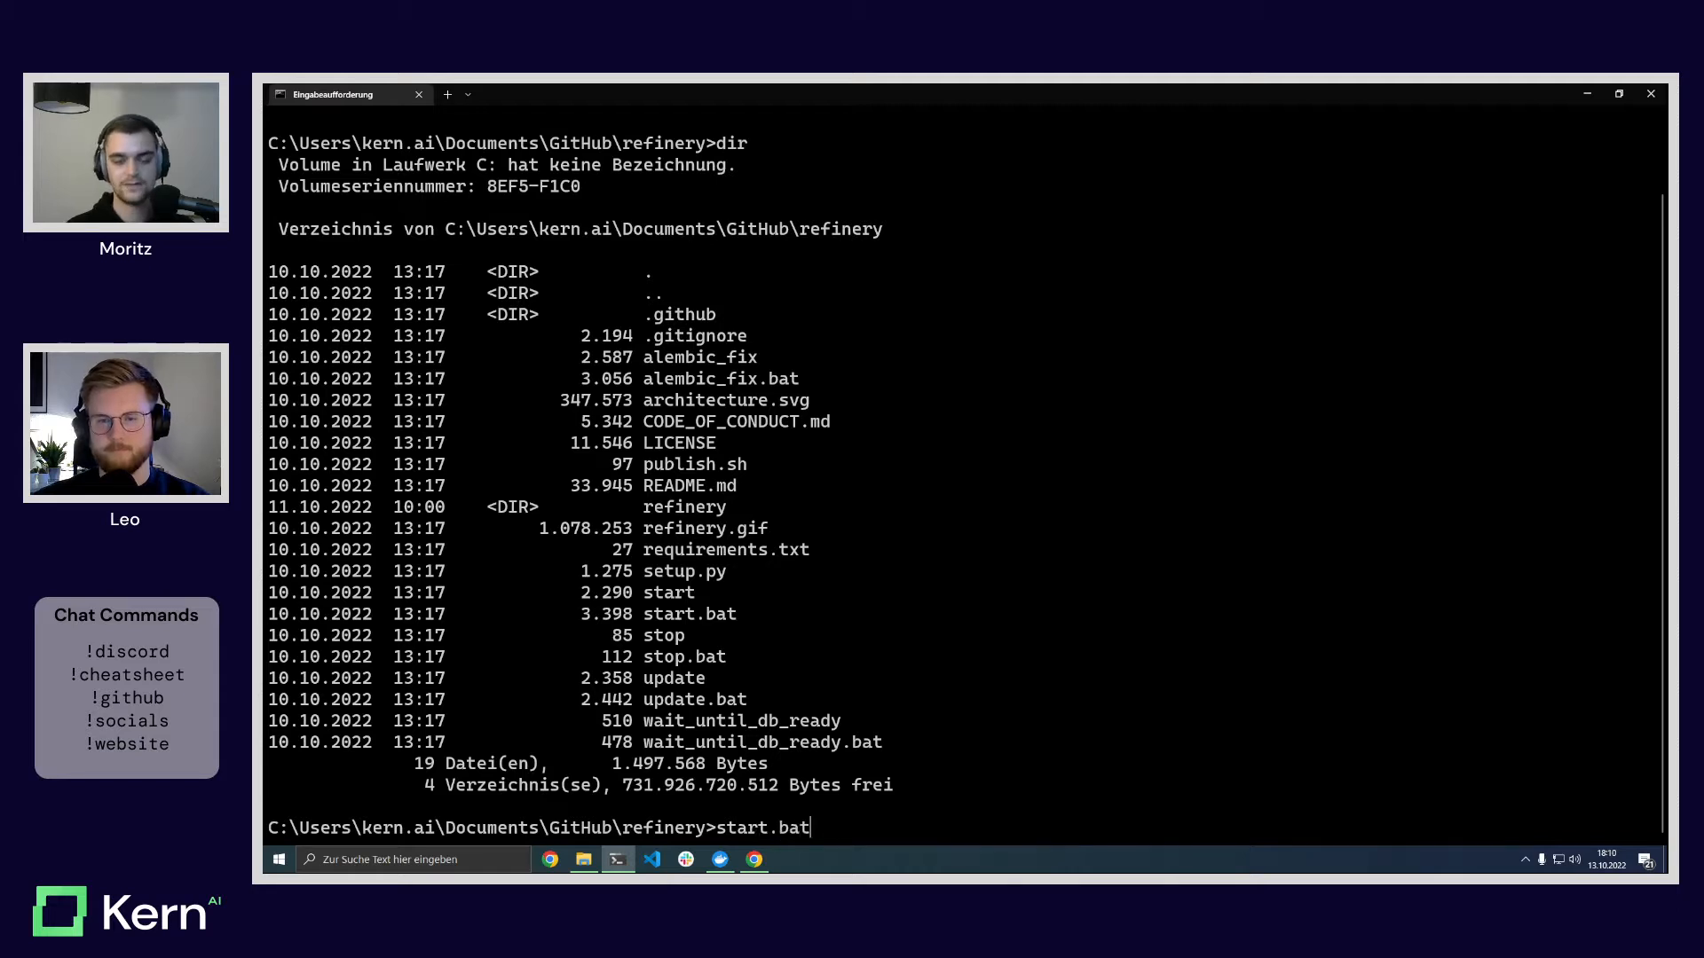
left_click(720, 858)
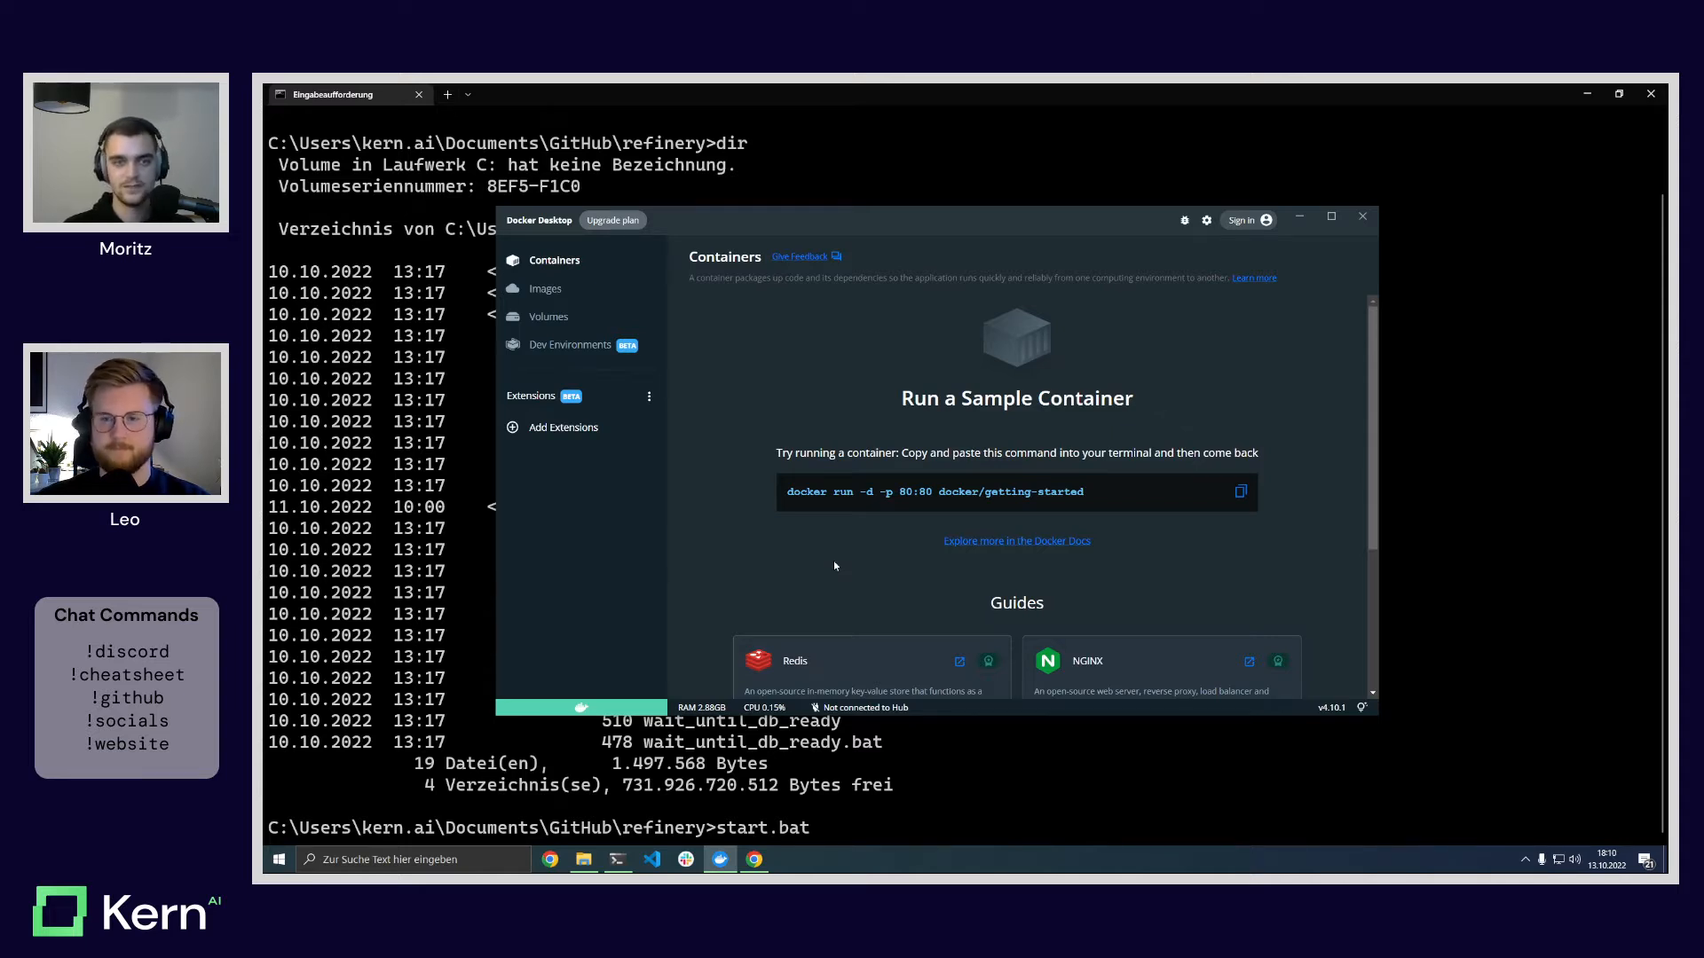
left_click(991, 813)
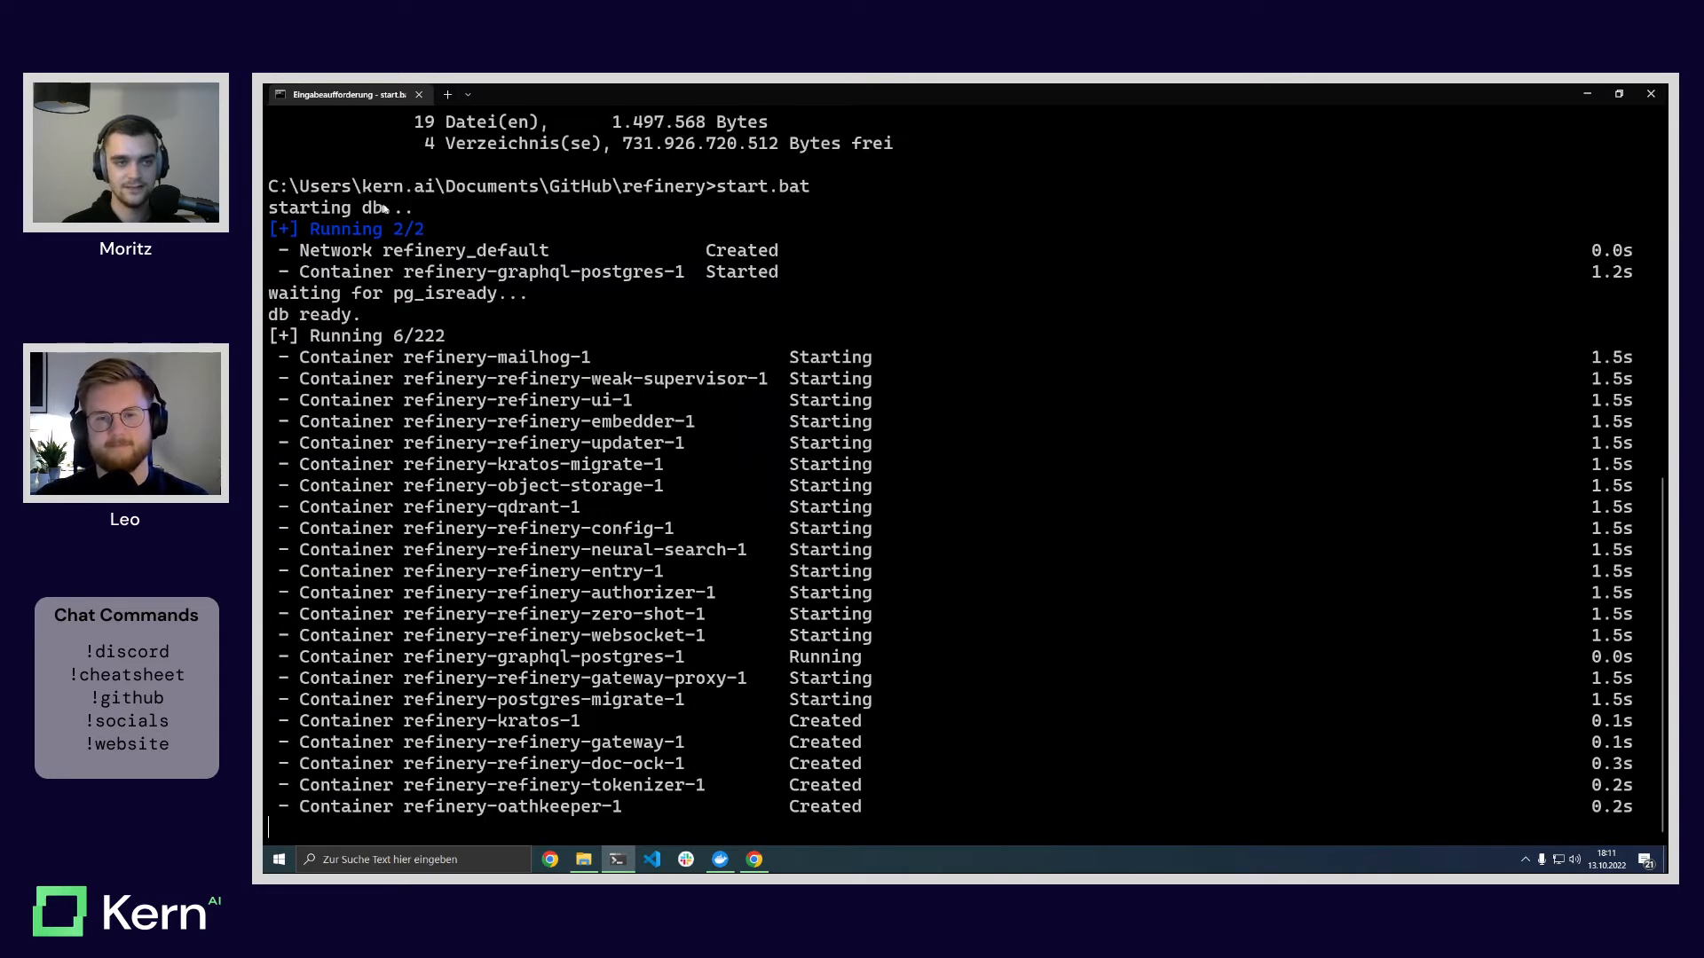
left_click_drag(288, 205, 381, 213)
left_click(441, 212)
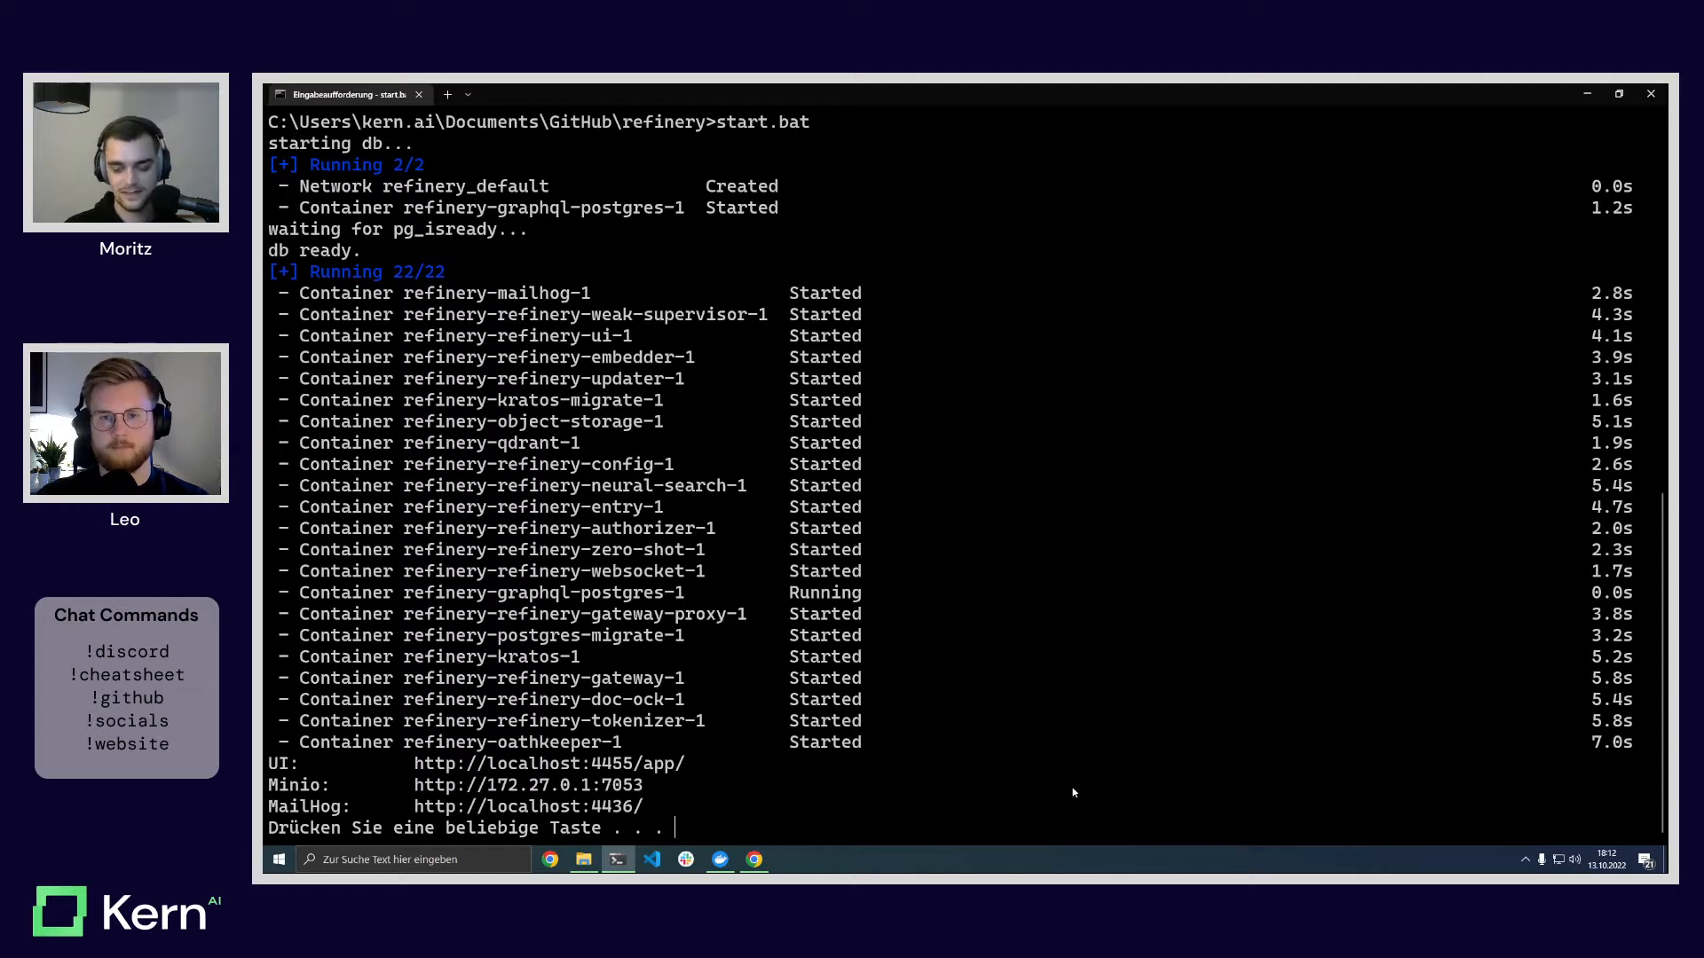
key("Return")
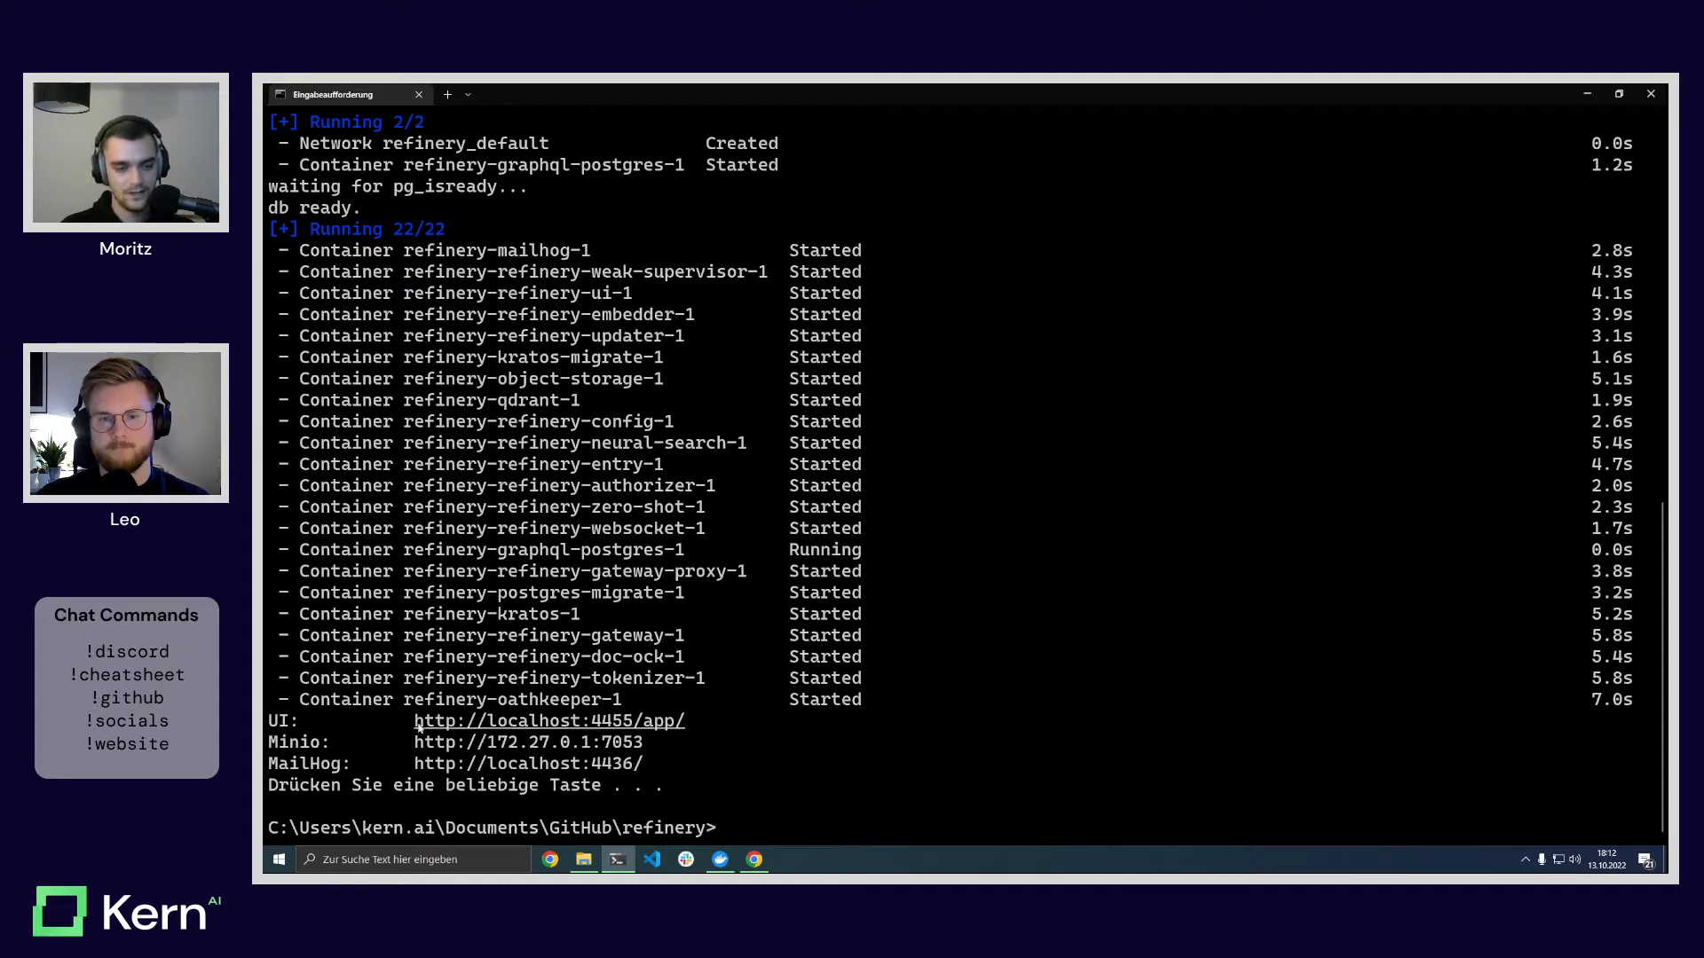
left_click_drag(417, 724, 683, 728)
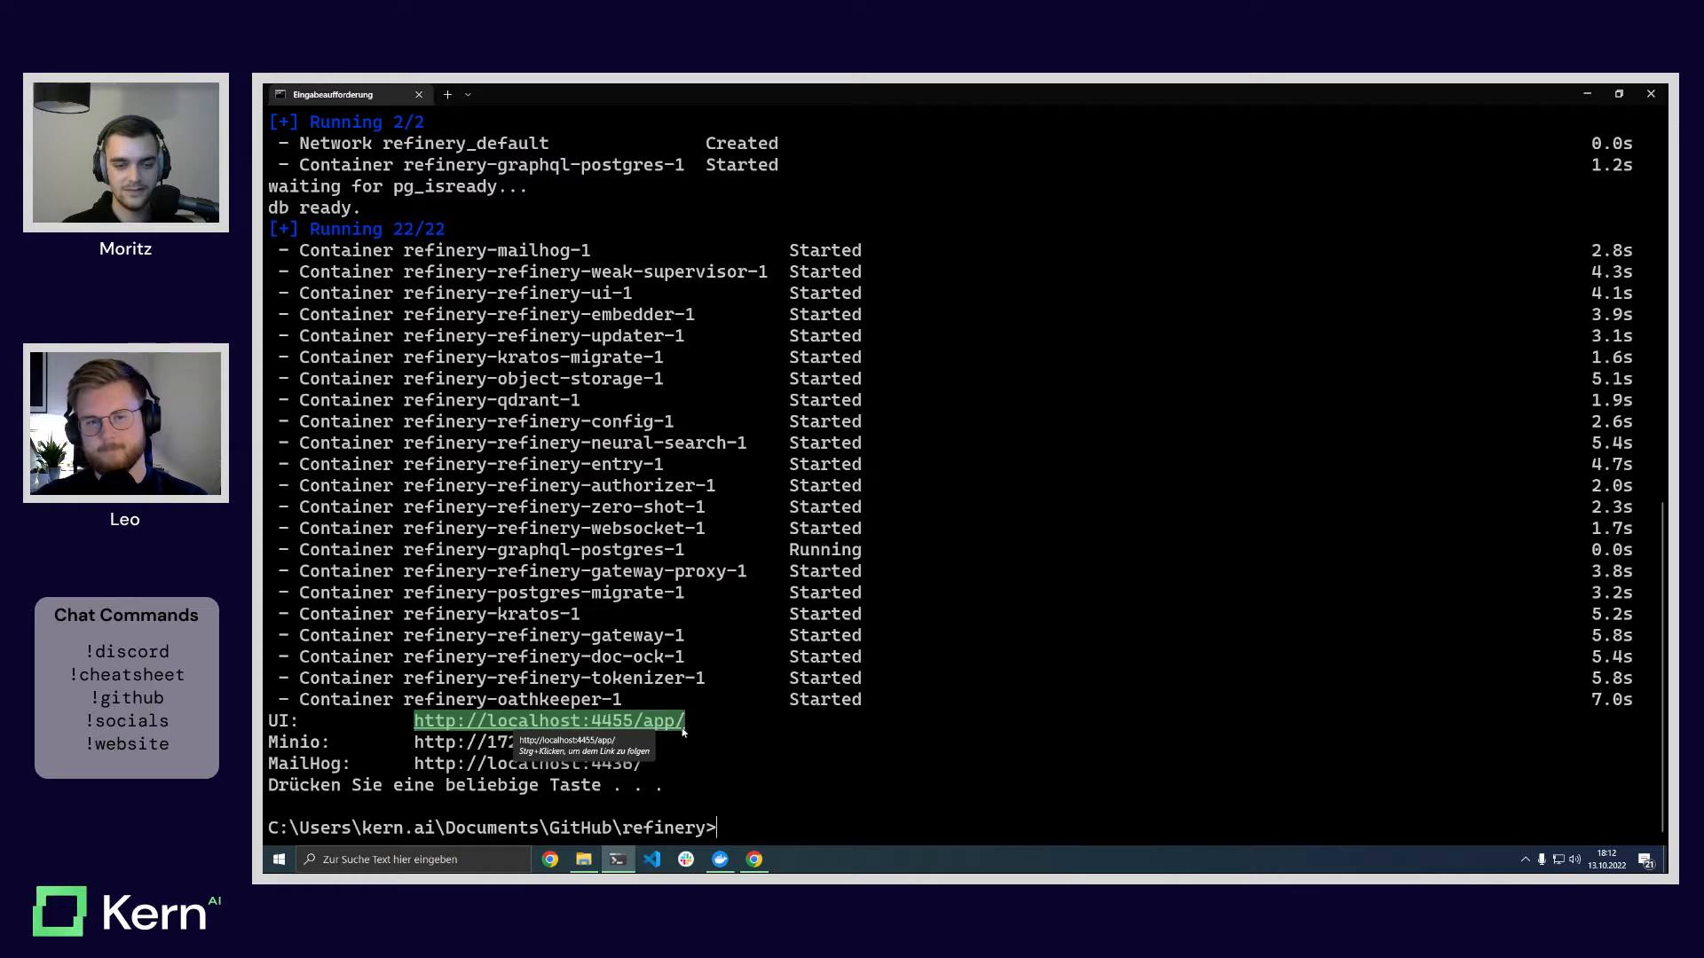
key("ctrl+c")
left_click(754, 859)
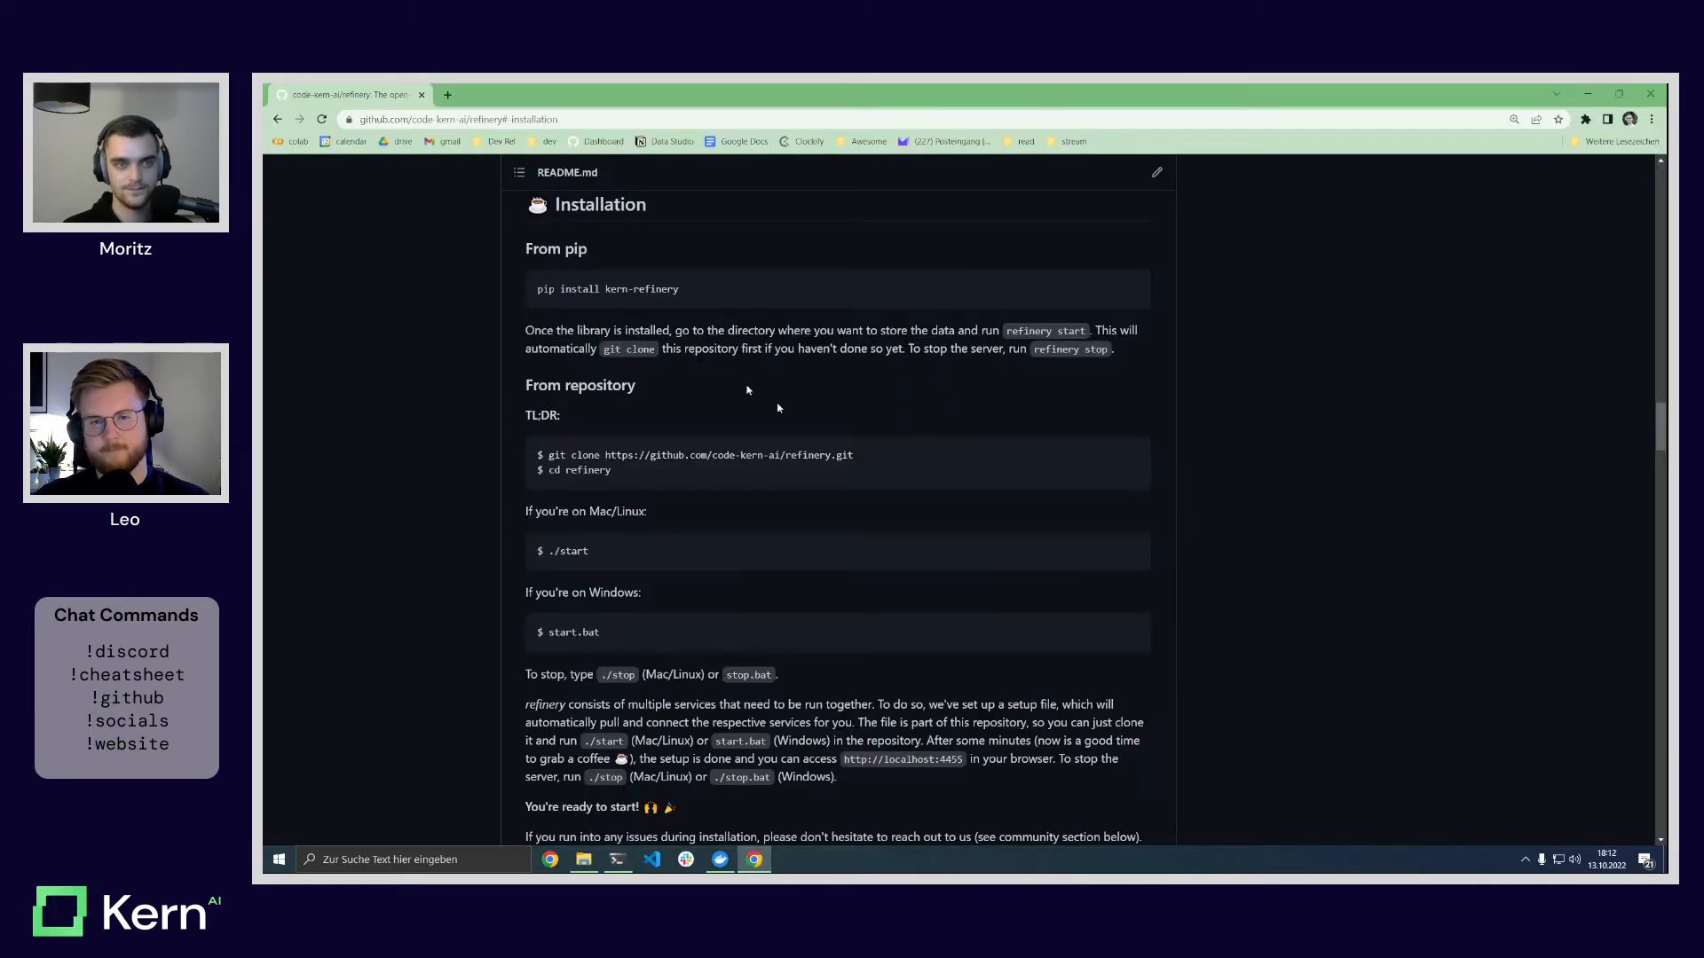
left_click(448, 95)
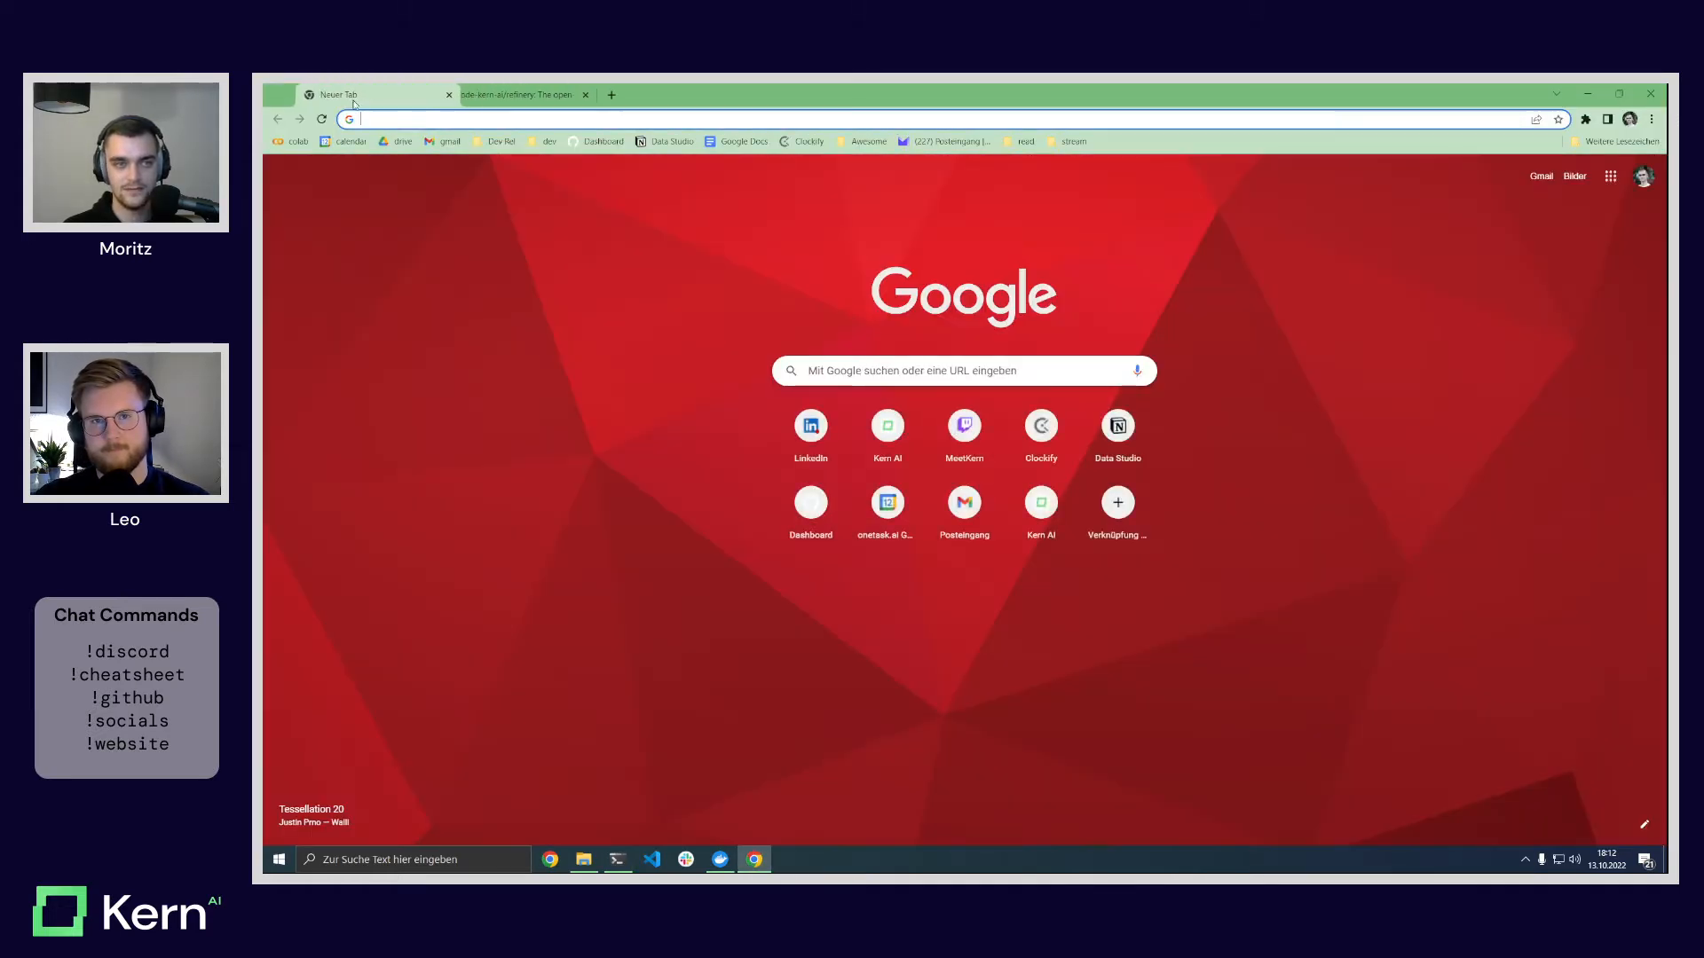
key("ctrl+v")
key("Return")
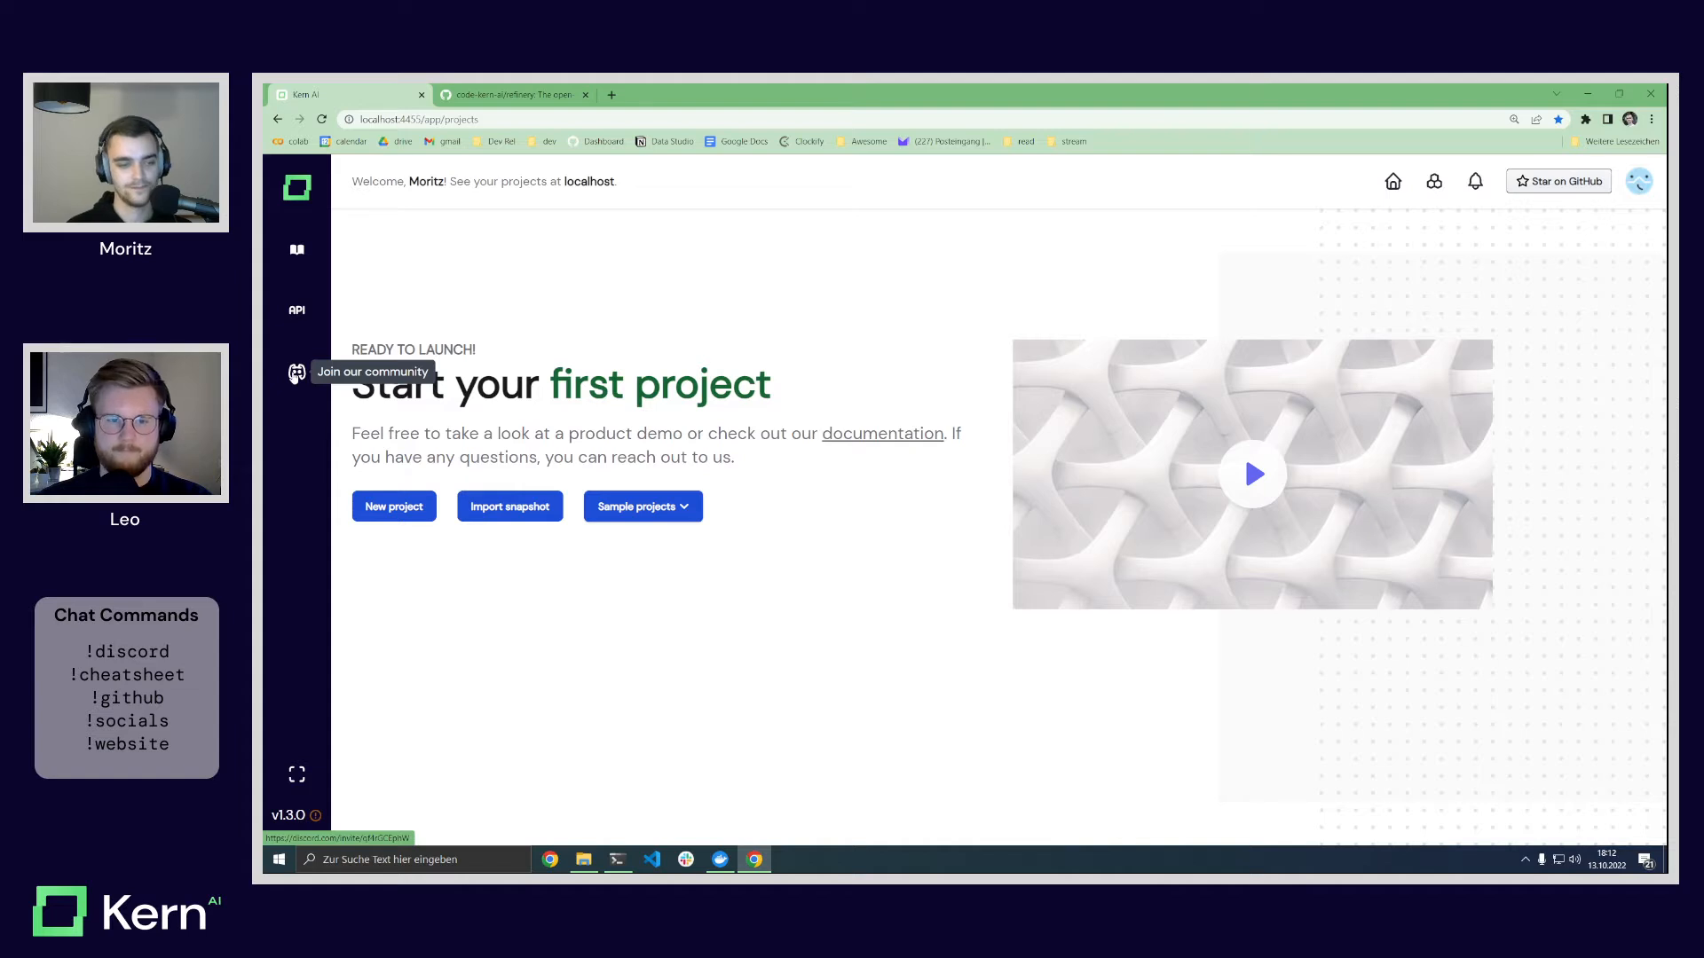
Step: Open refinery's version overview, compare the installed and remote versions of the services, and close the overview
left_click(288, 817)
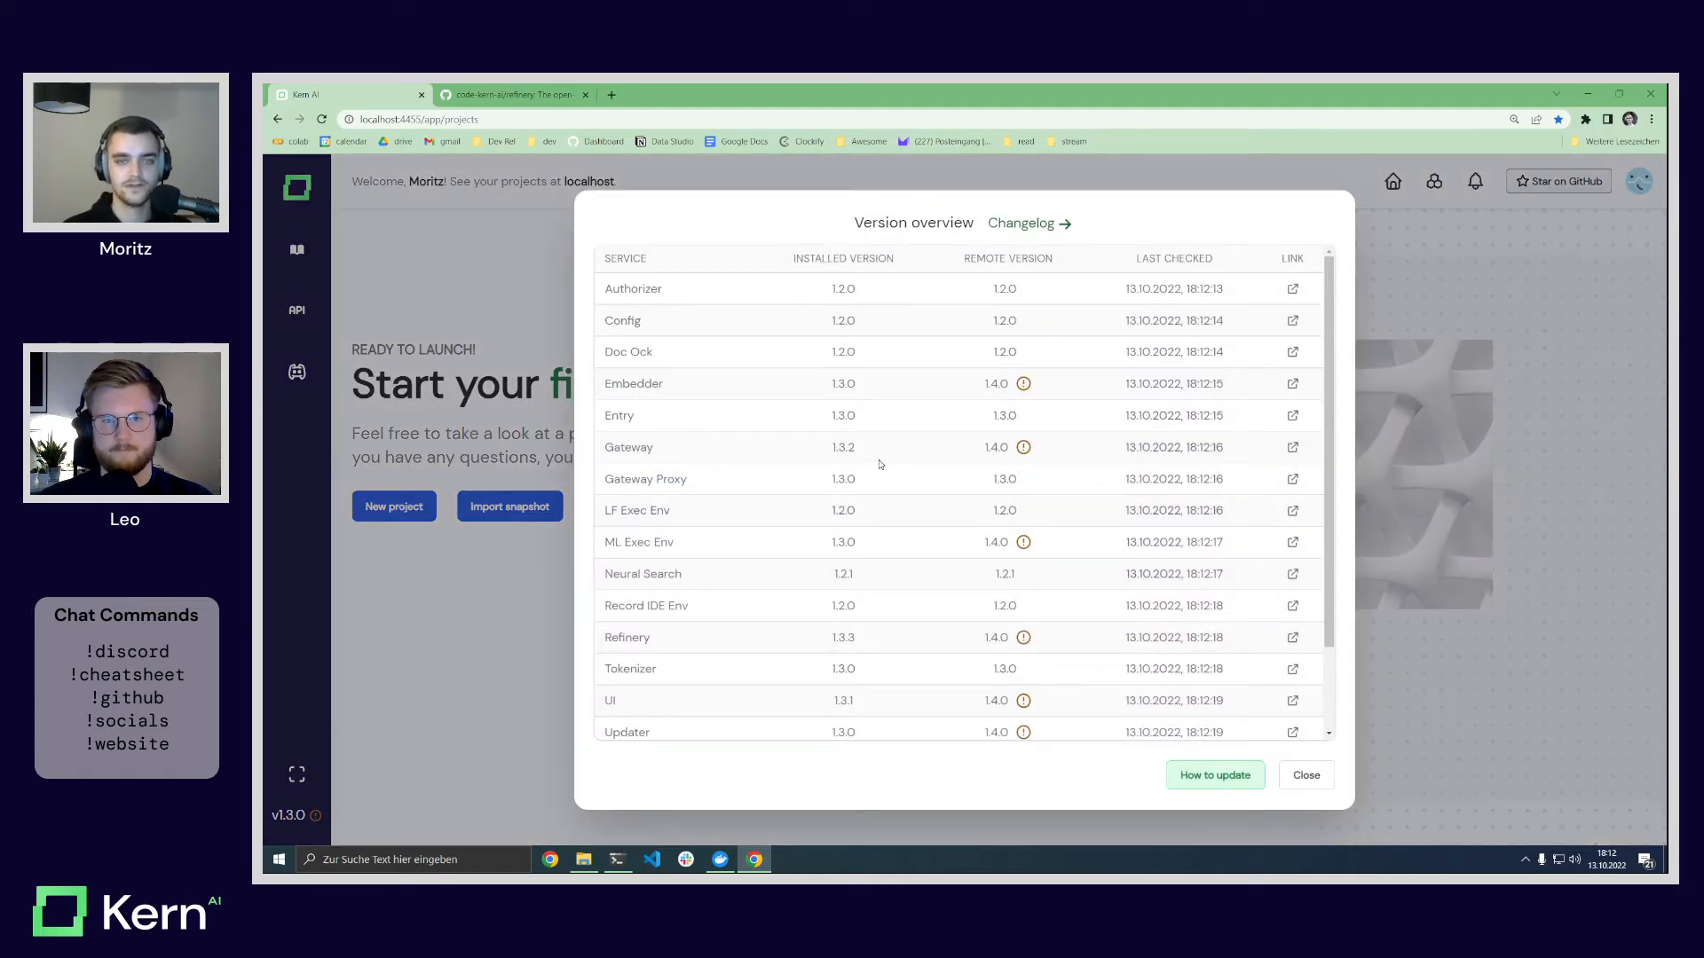
triple_click(849, 258)
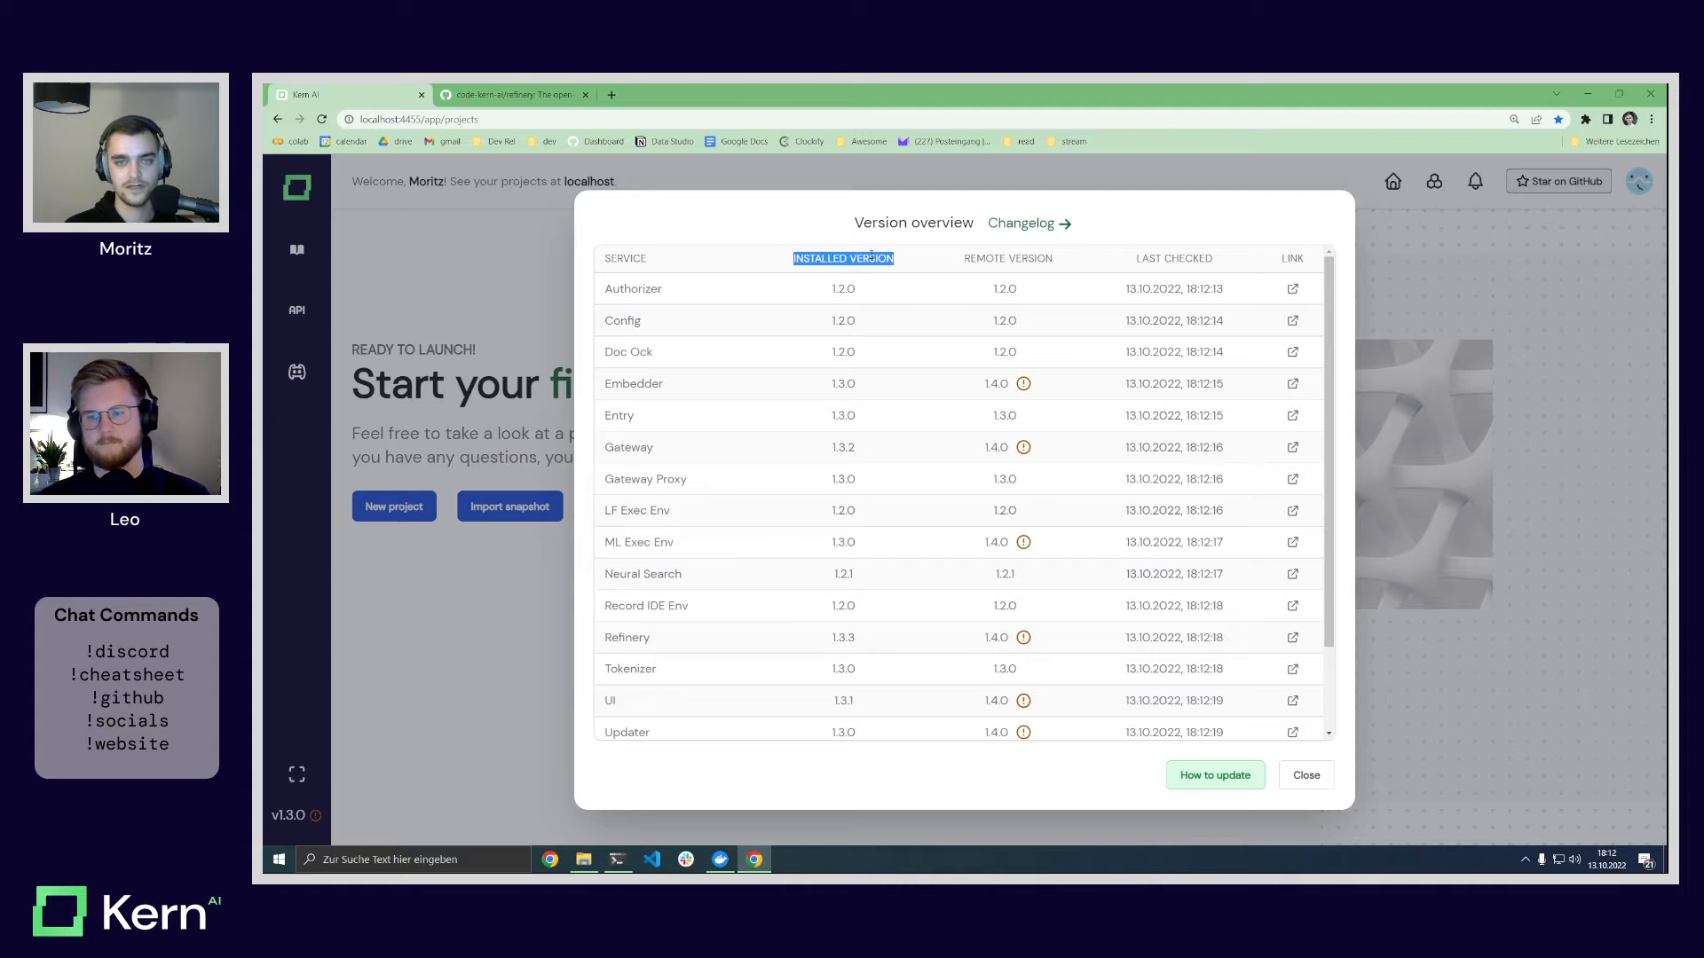
left_click(873, 257)
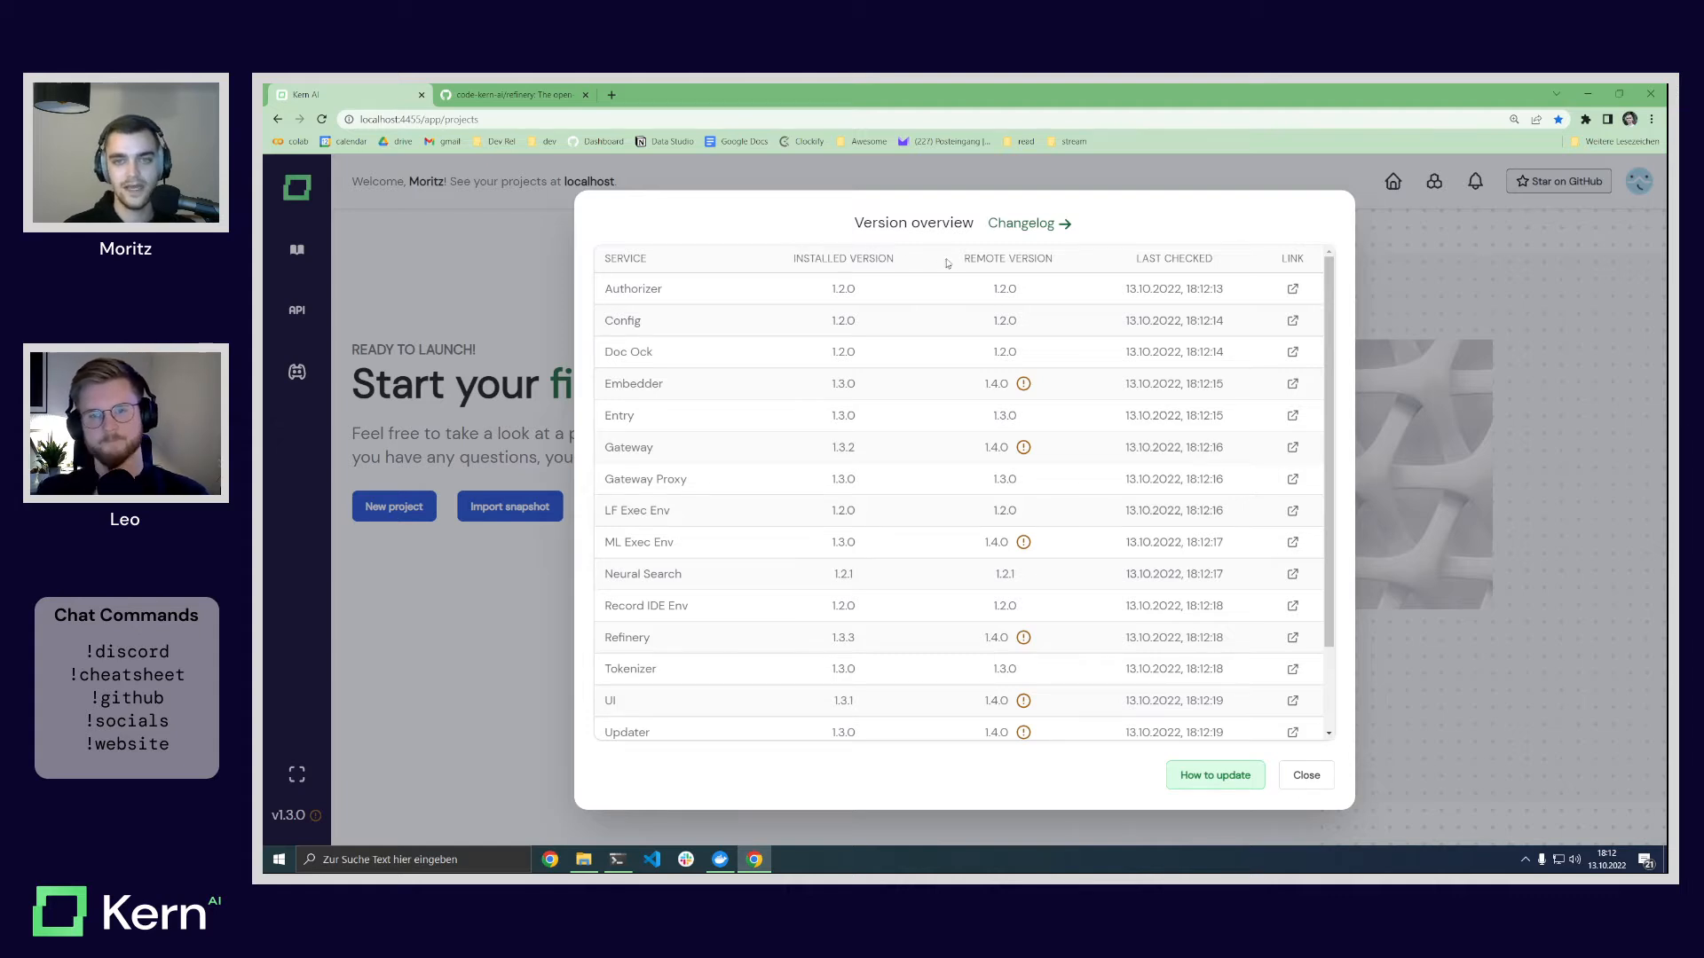
left_click_drag(962, 258, 1056, 258)
left_click(1048, 258)
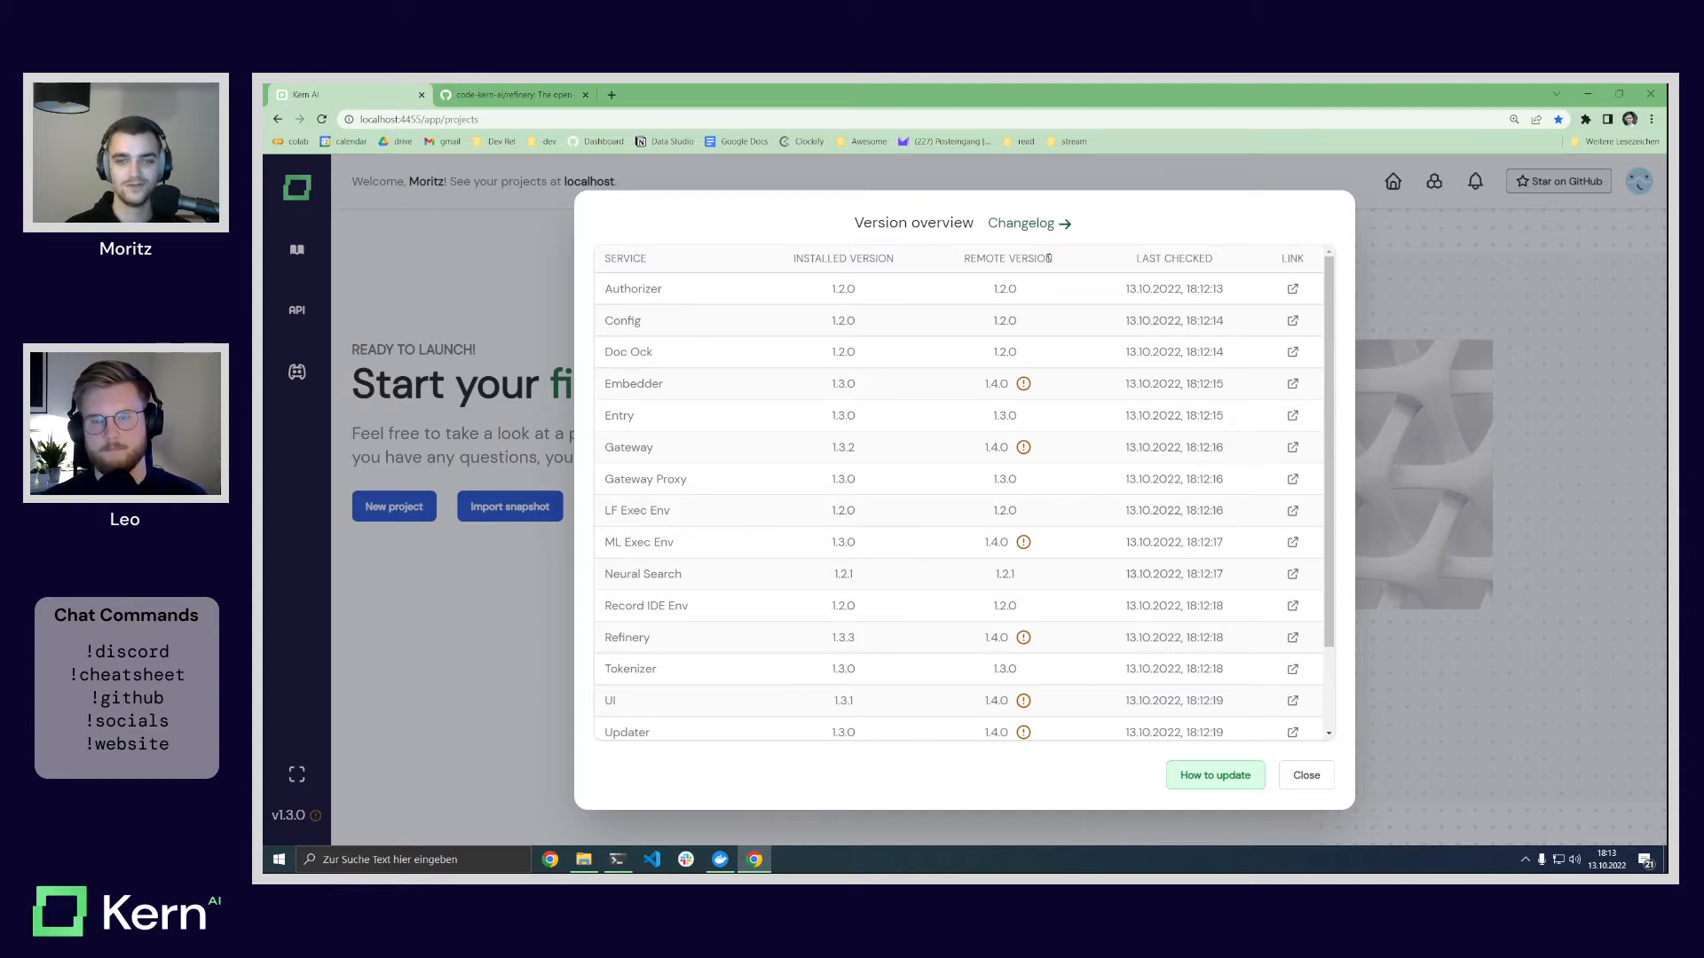
left_click_drag(984, 390, 1008, 388)
left_click(1002, 388)
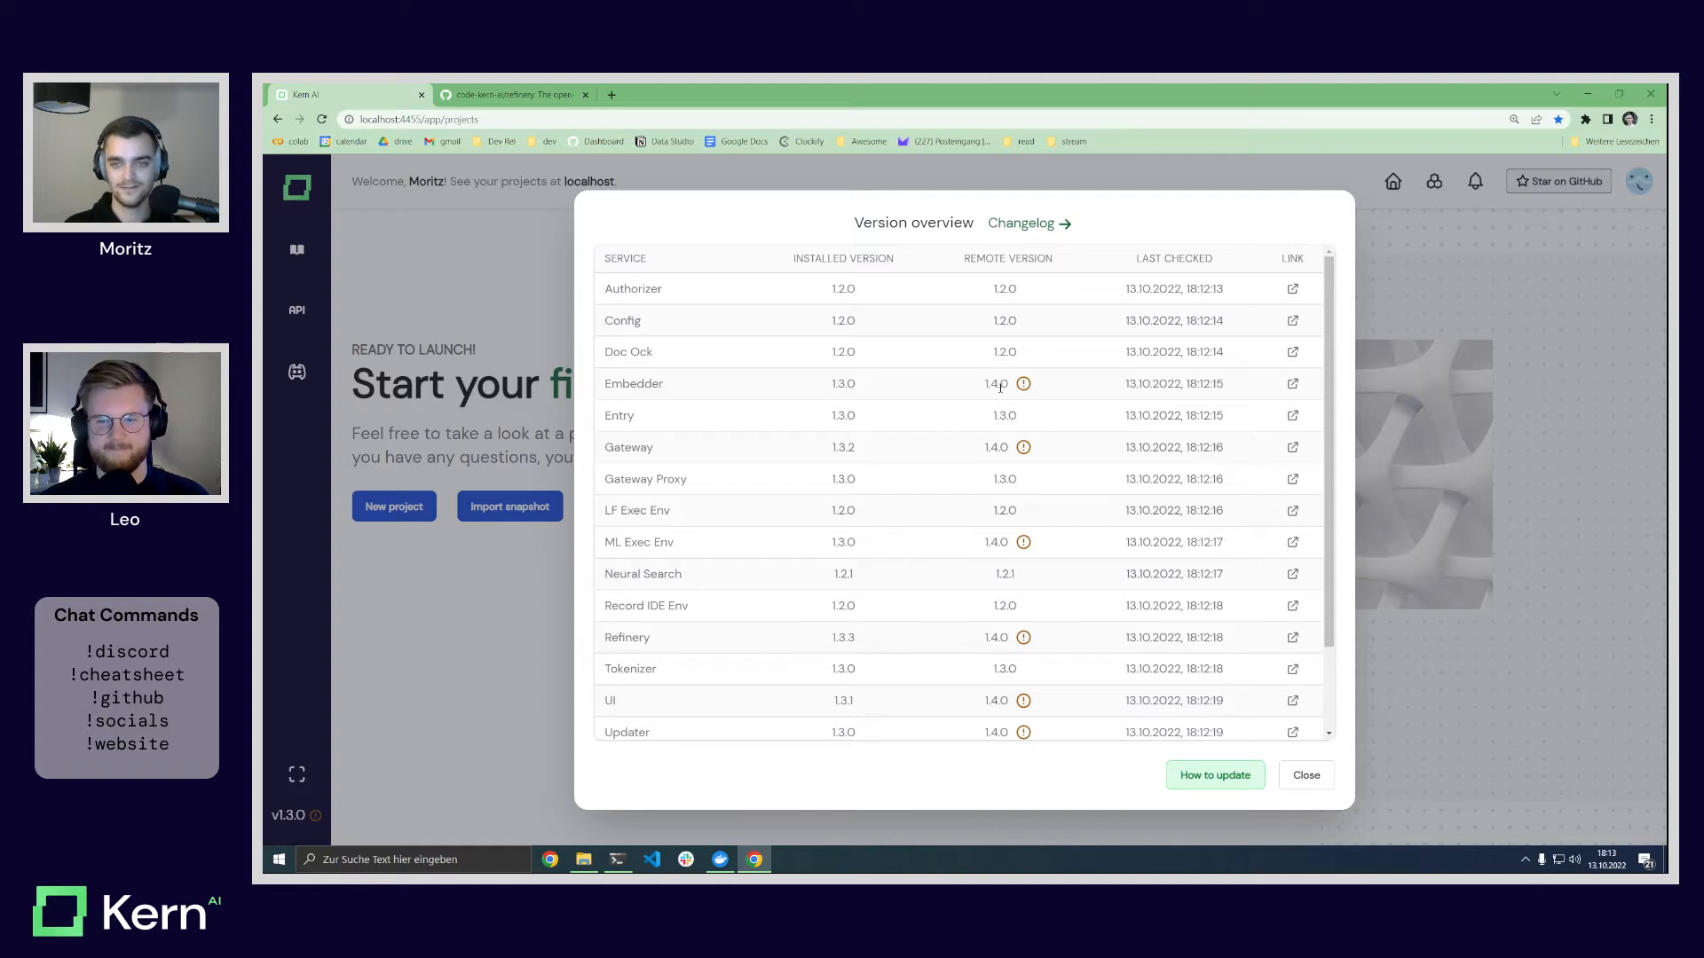
left_click(1304, 774)
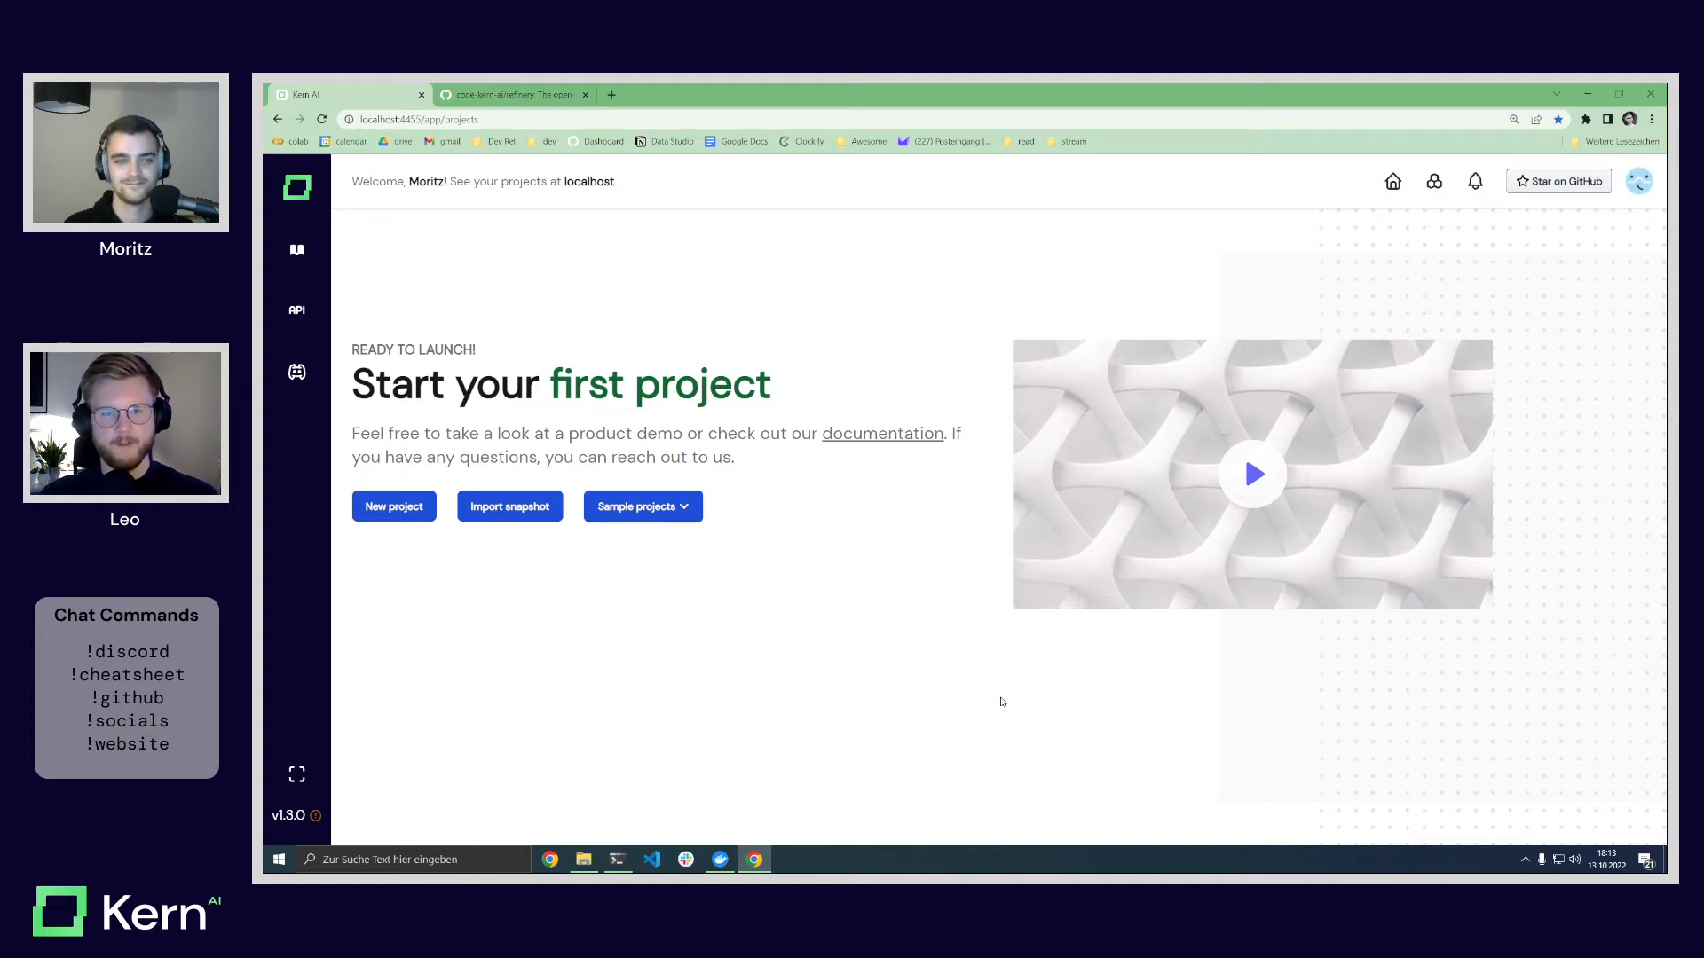
Step: Start a new project and enter "Clickbait Classification" as its title
left_click(392, 513)
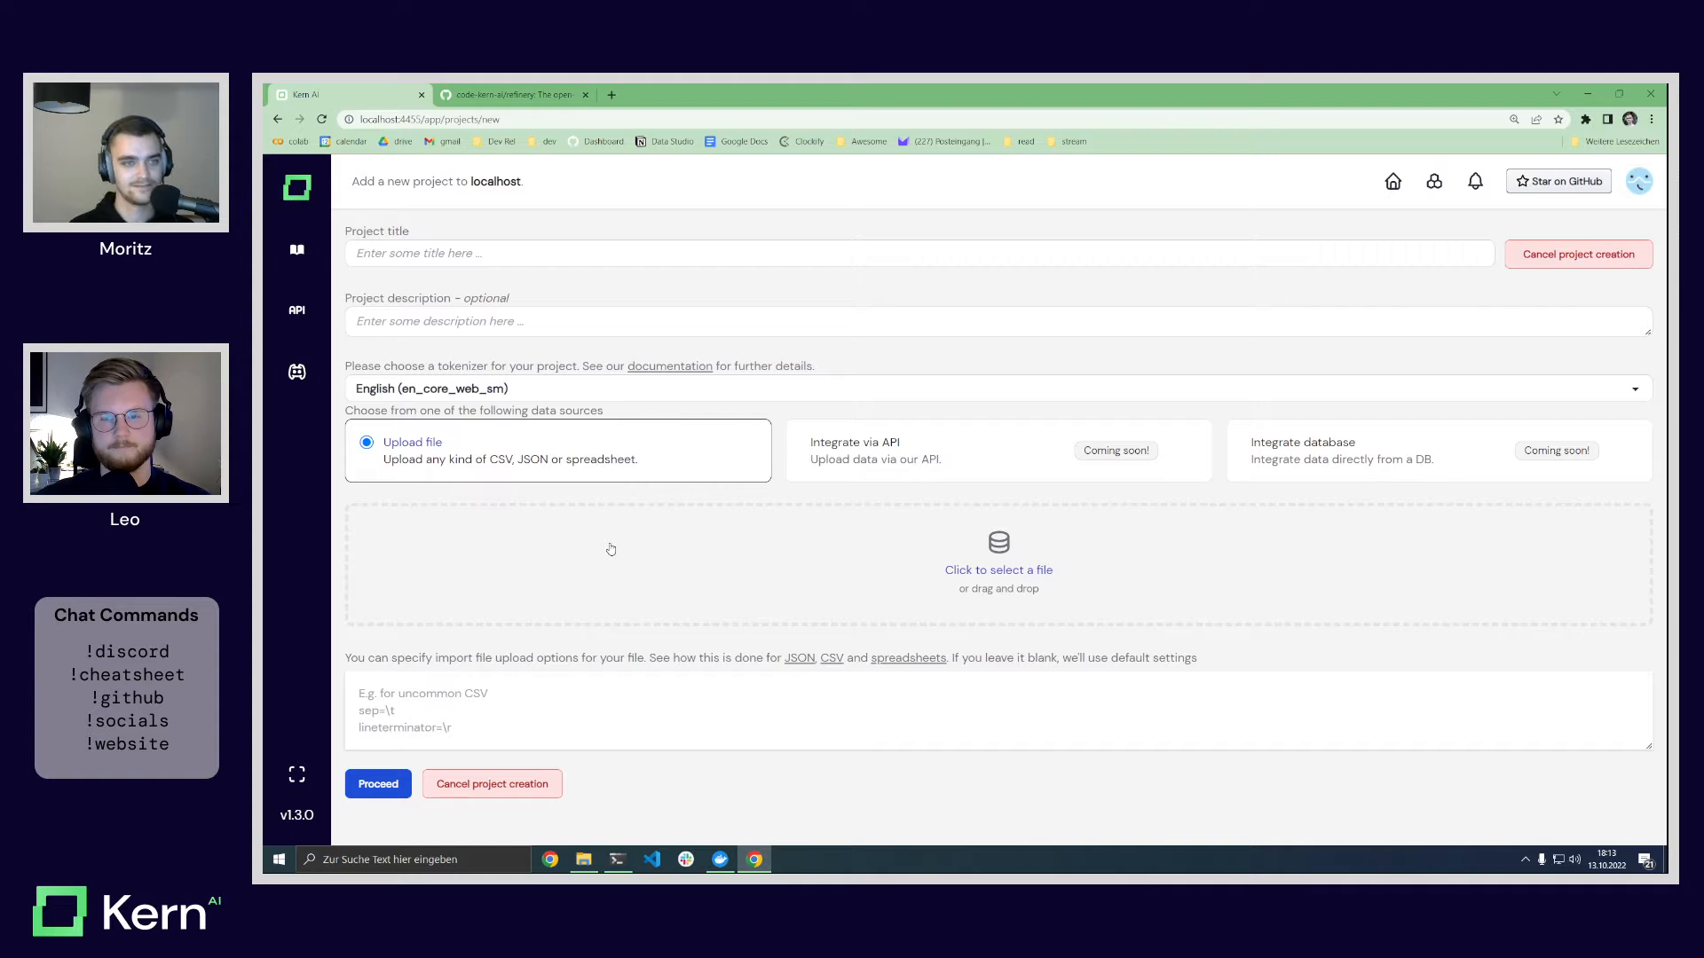
left_click(494, 257)
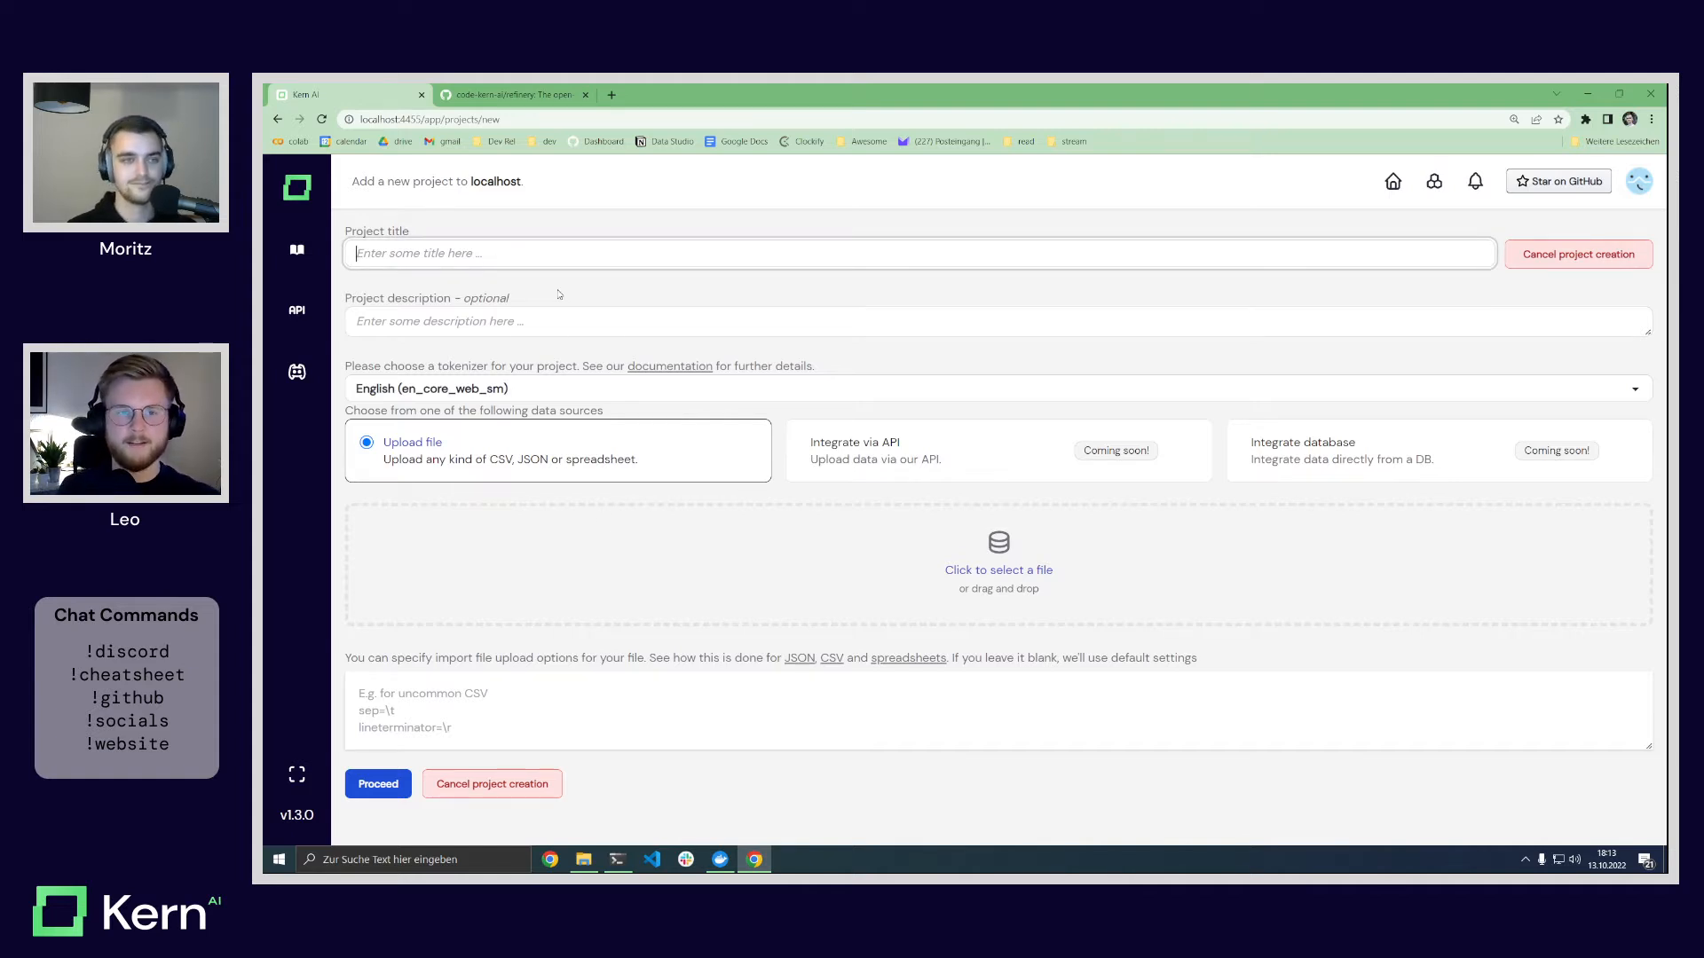
type("Click")
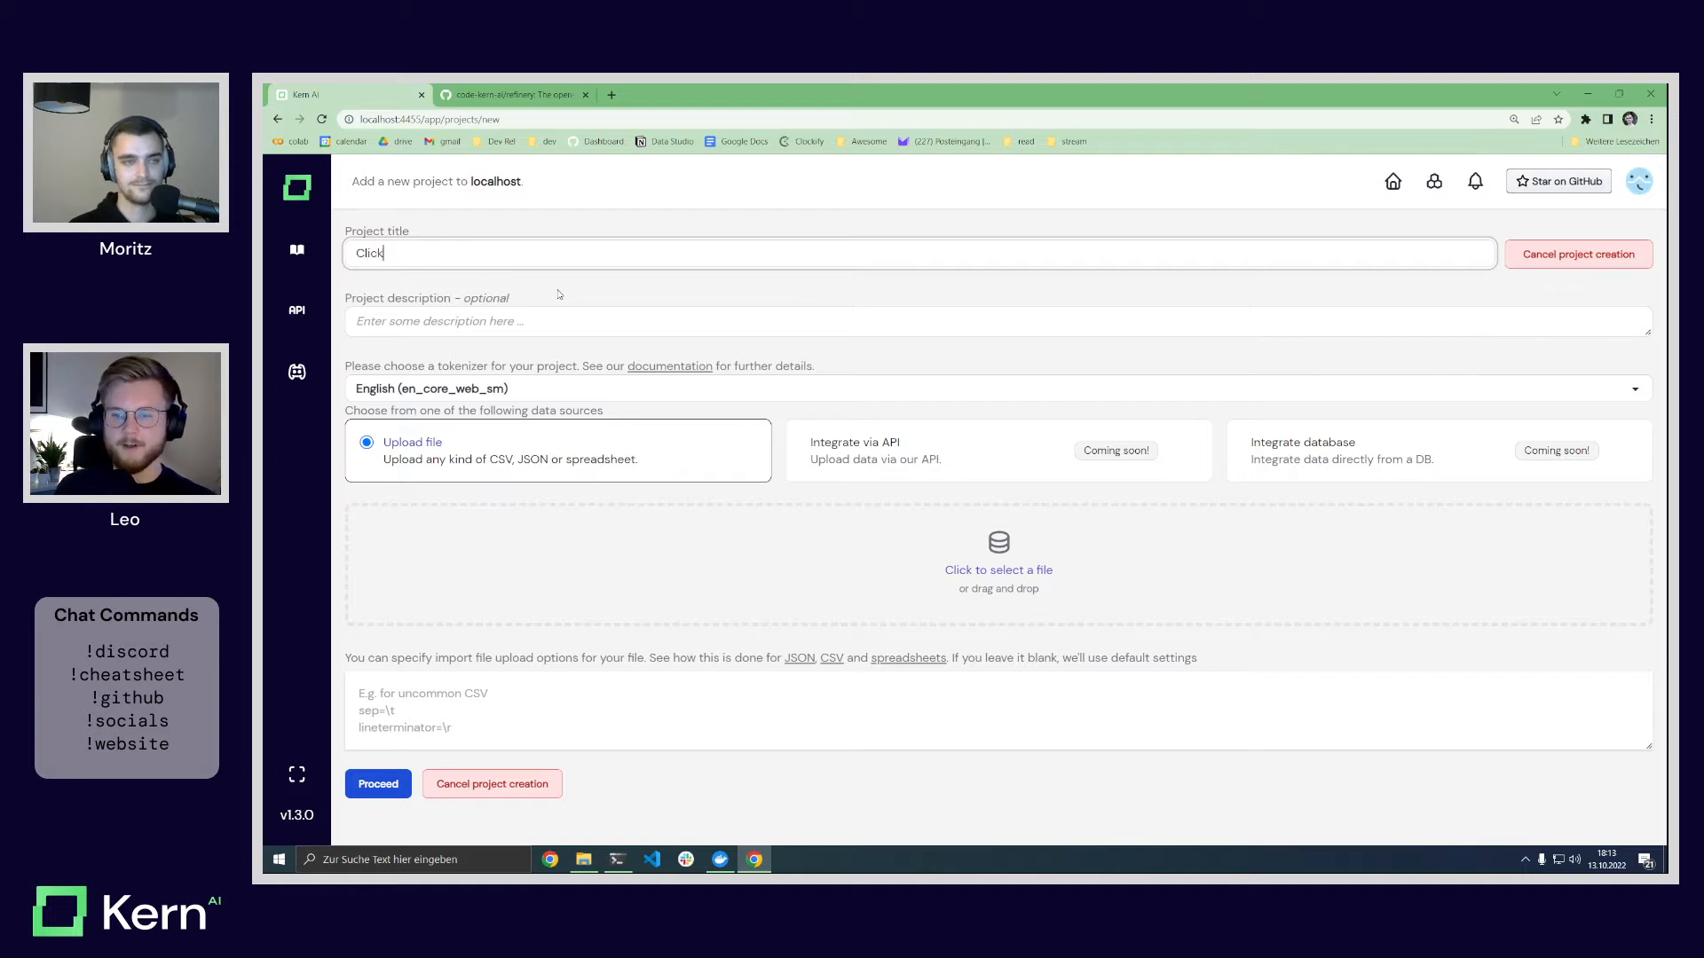
type("bait Cliassa")
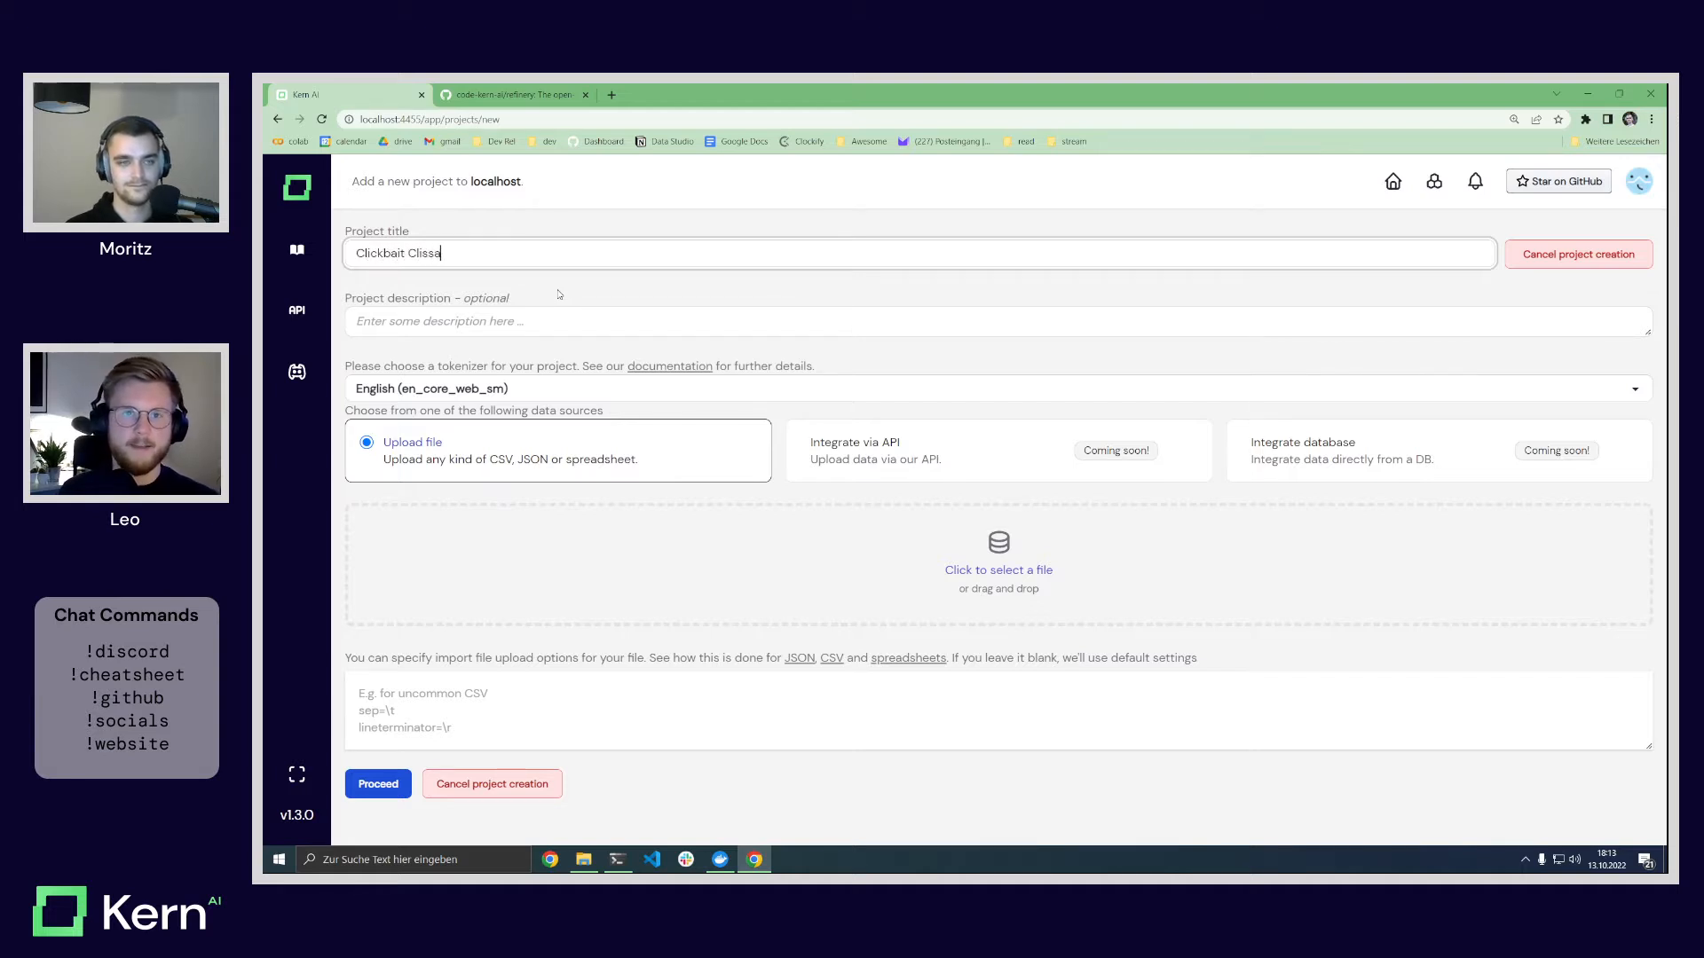
key("ctrl+BackSpace")
type("Classification")
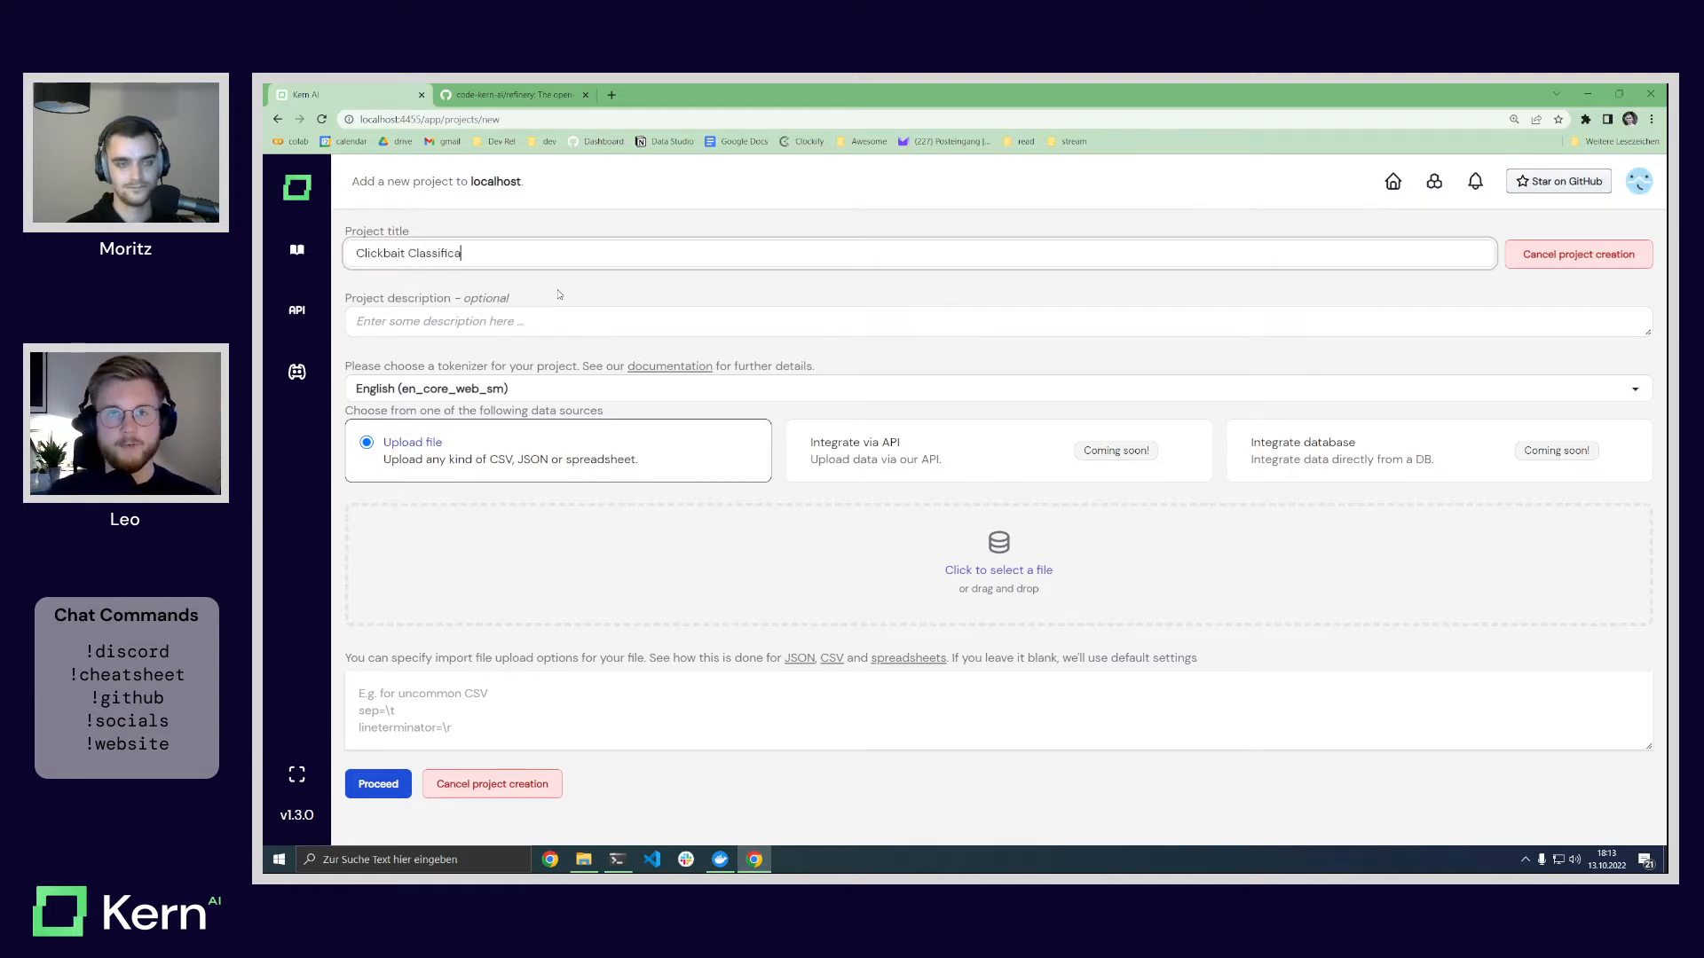
Step: Enter the project description "News headlines that should be categorized in clickbait/not clickbait"
left_click(505, 328)
type("C")
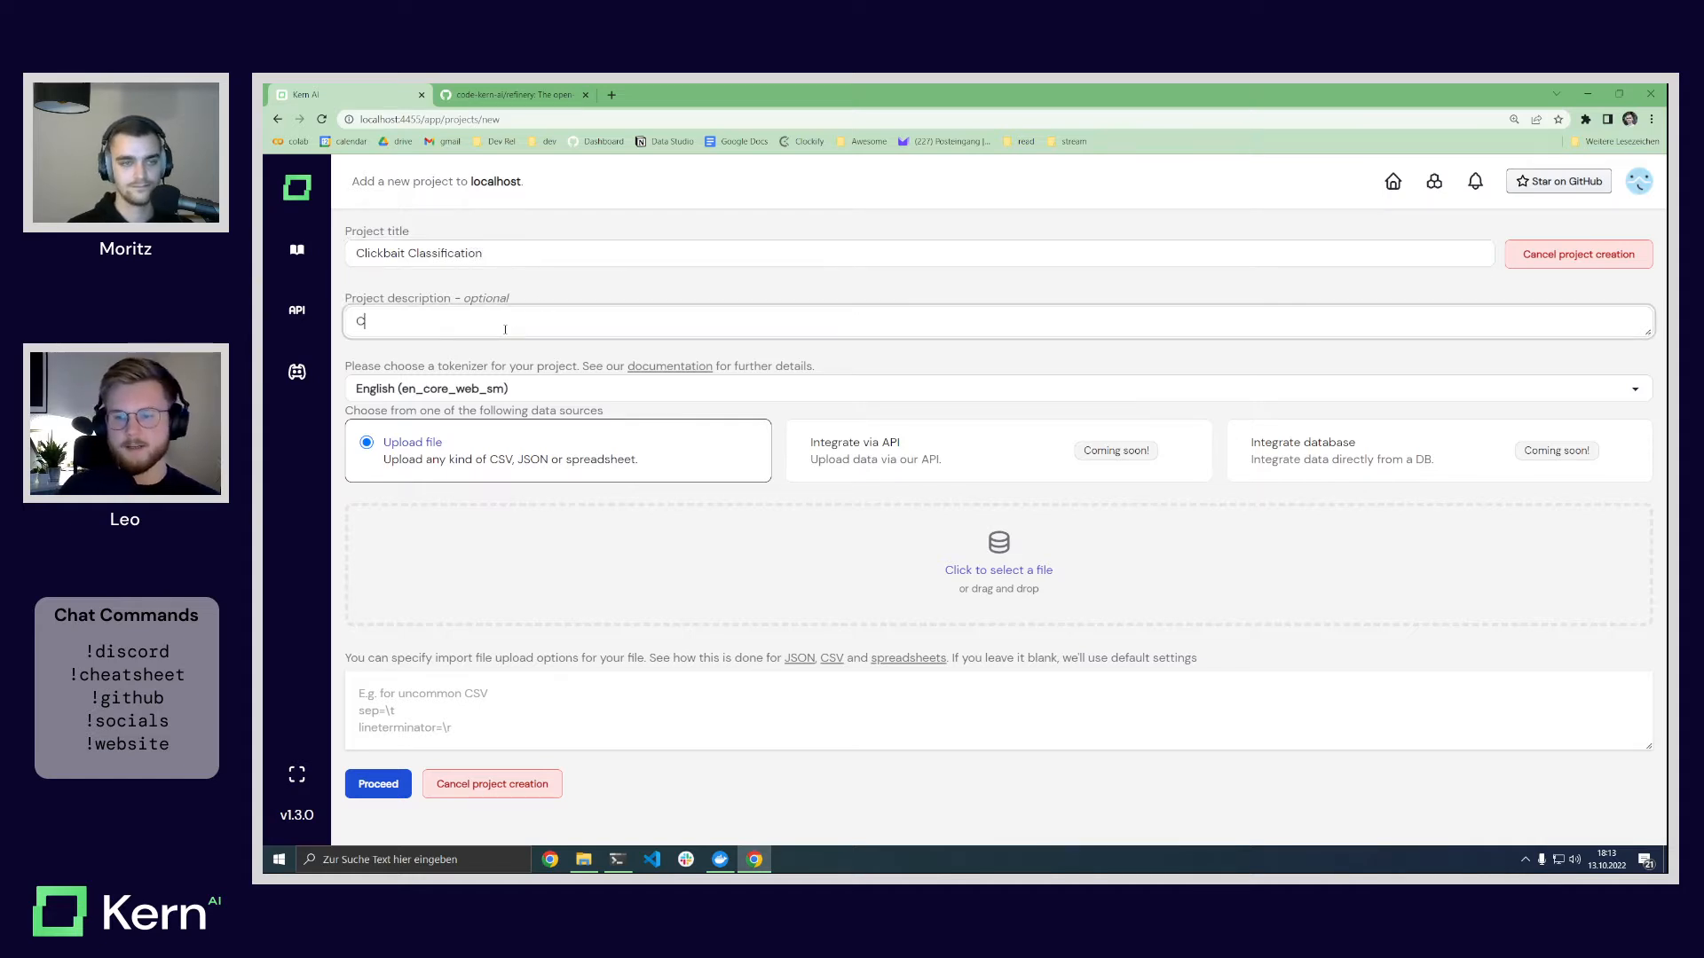
key("BackSpace")
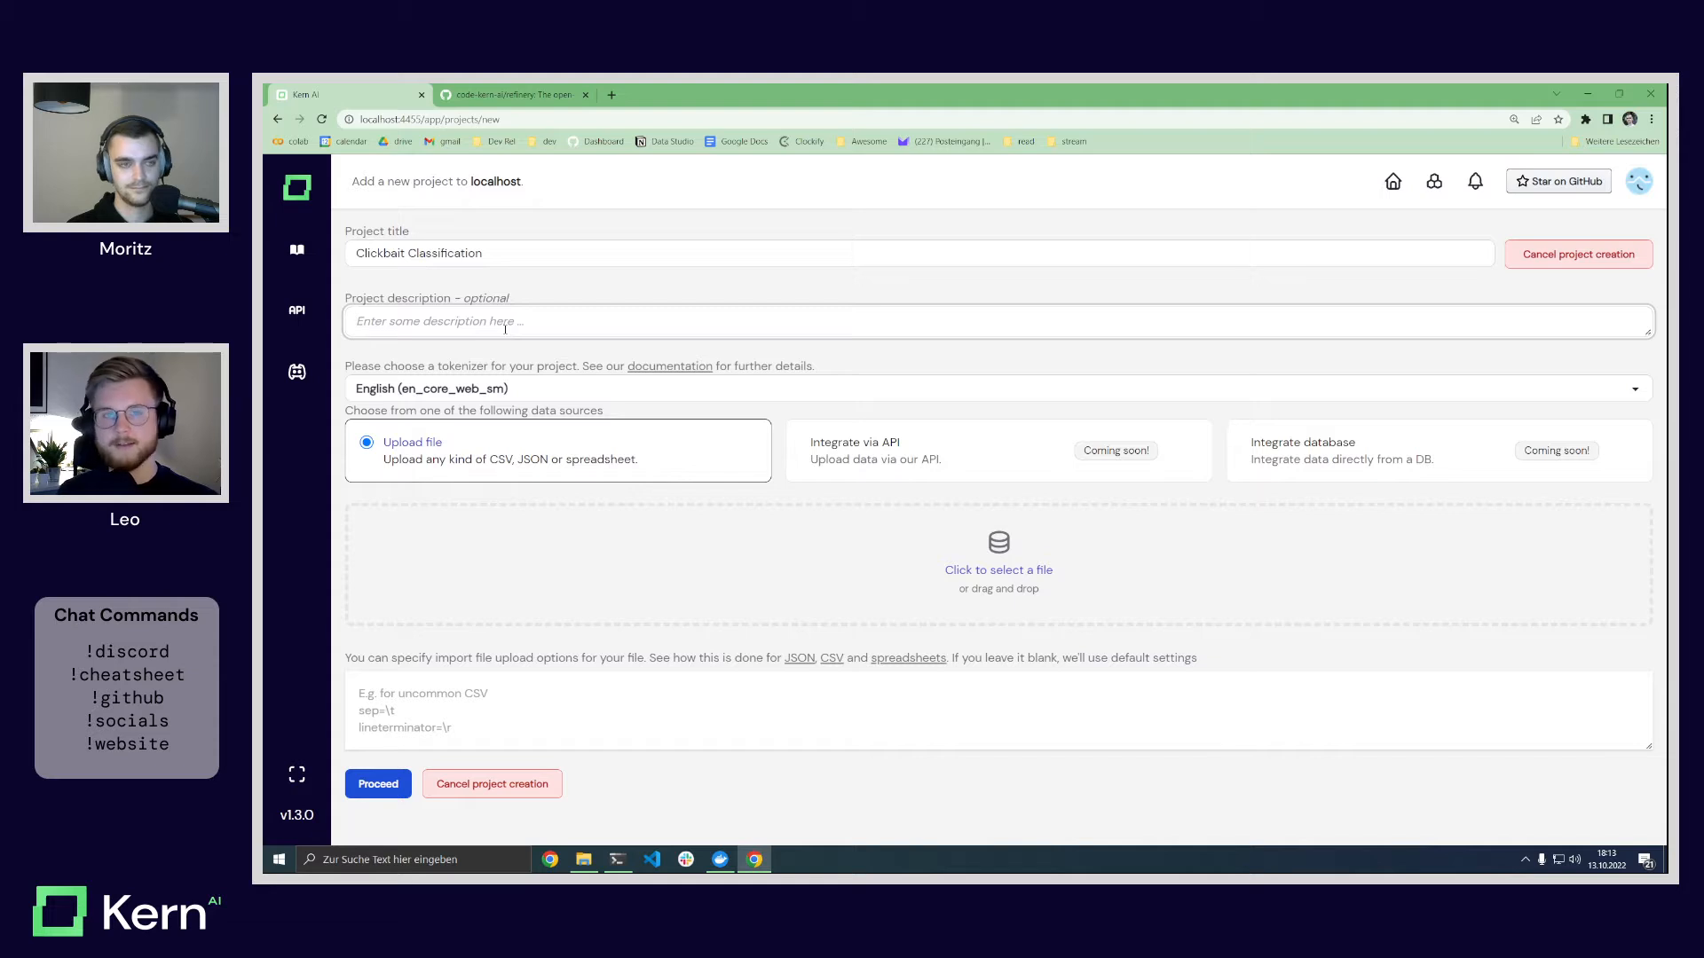
type("Headl")
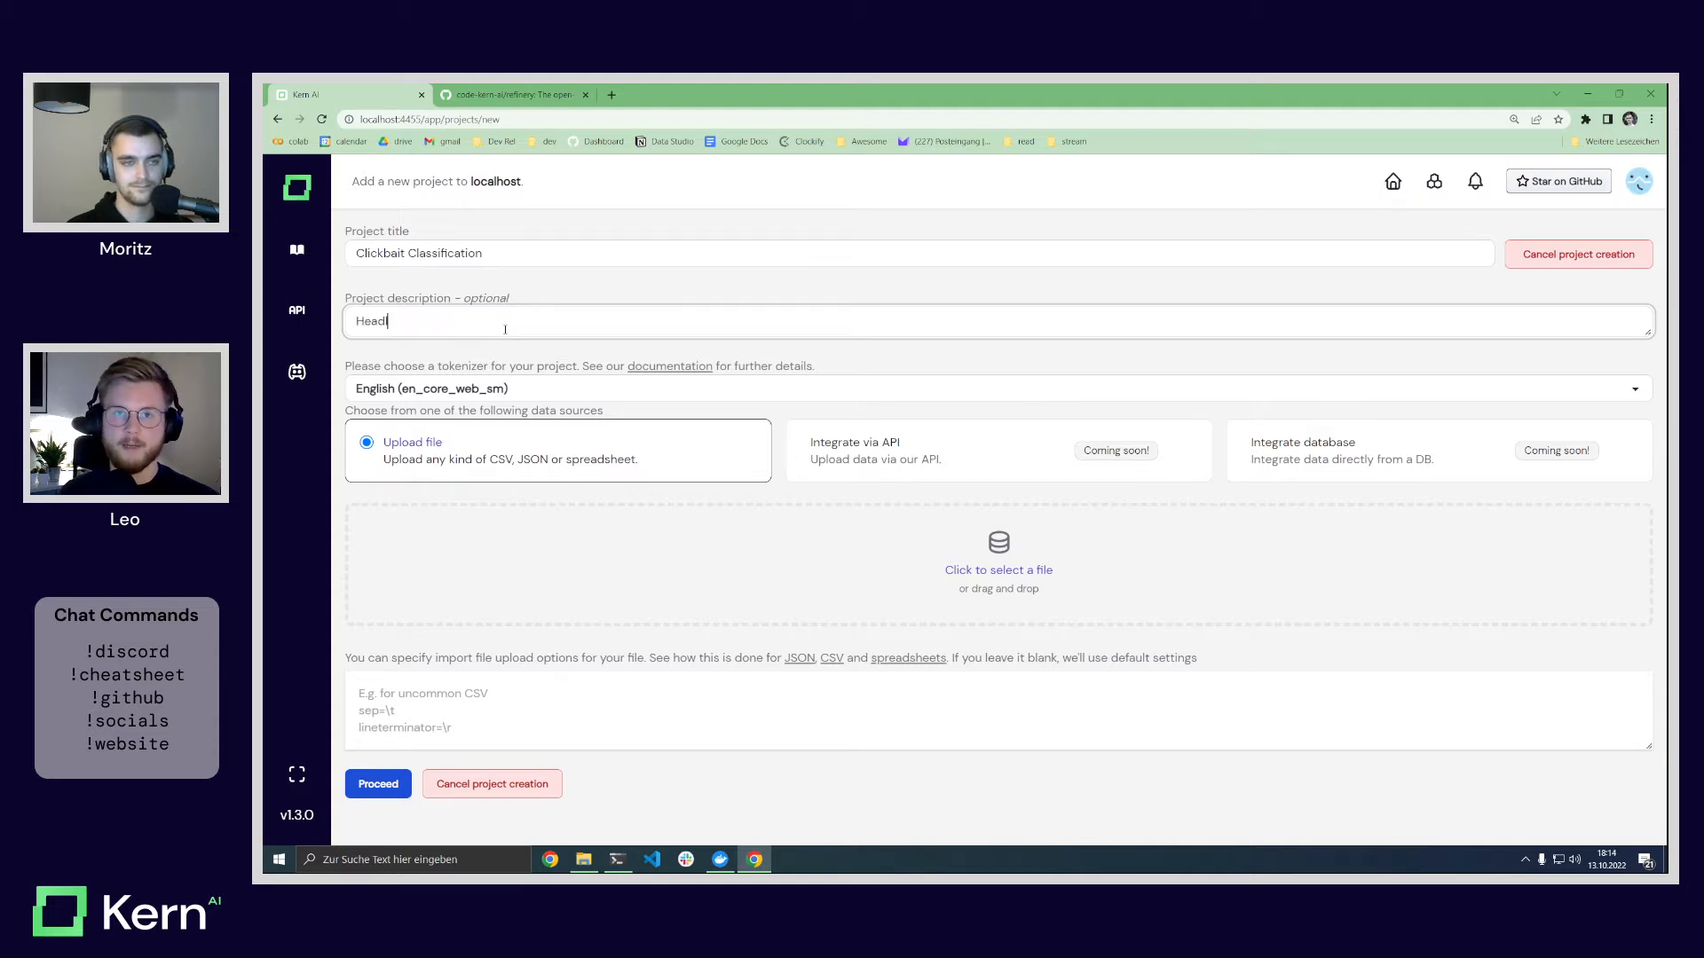
key("ctrl+BackSpace")
type("News headlin")
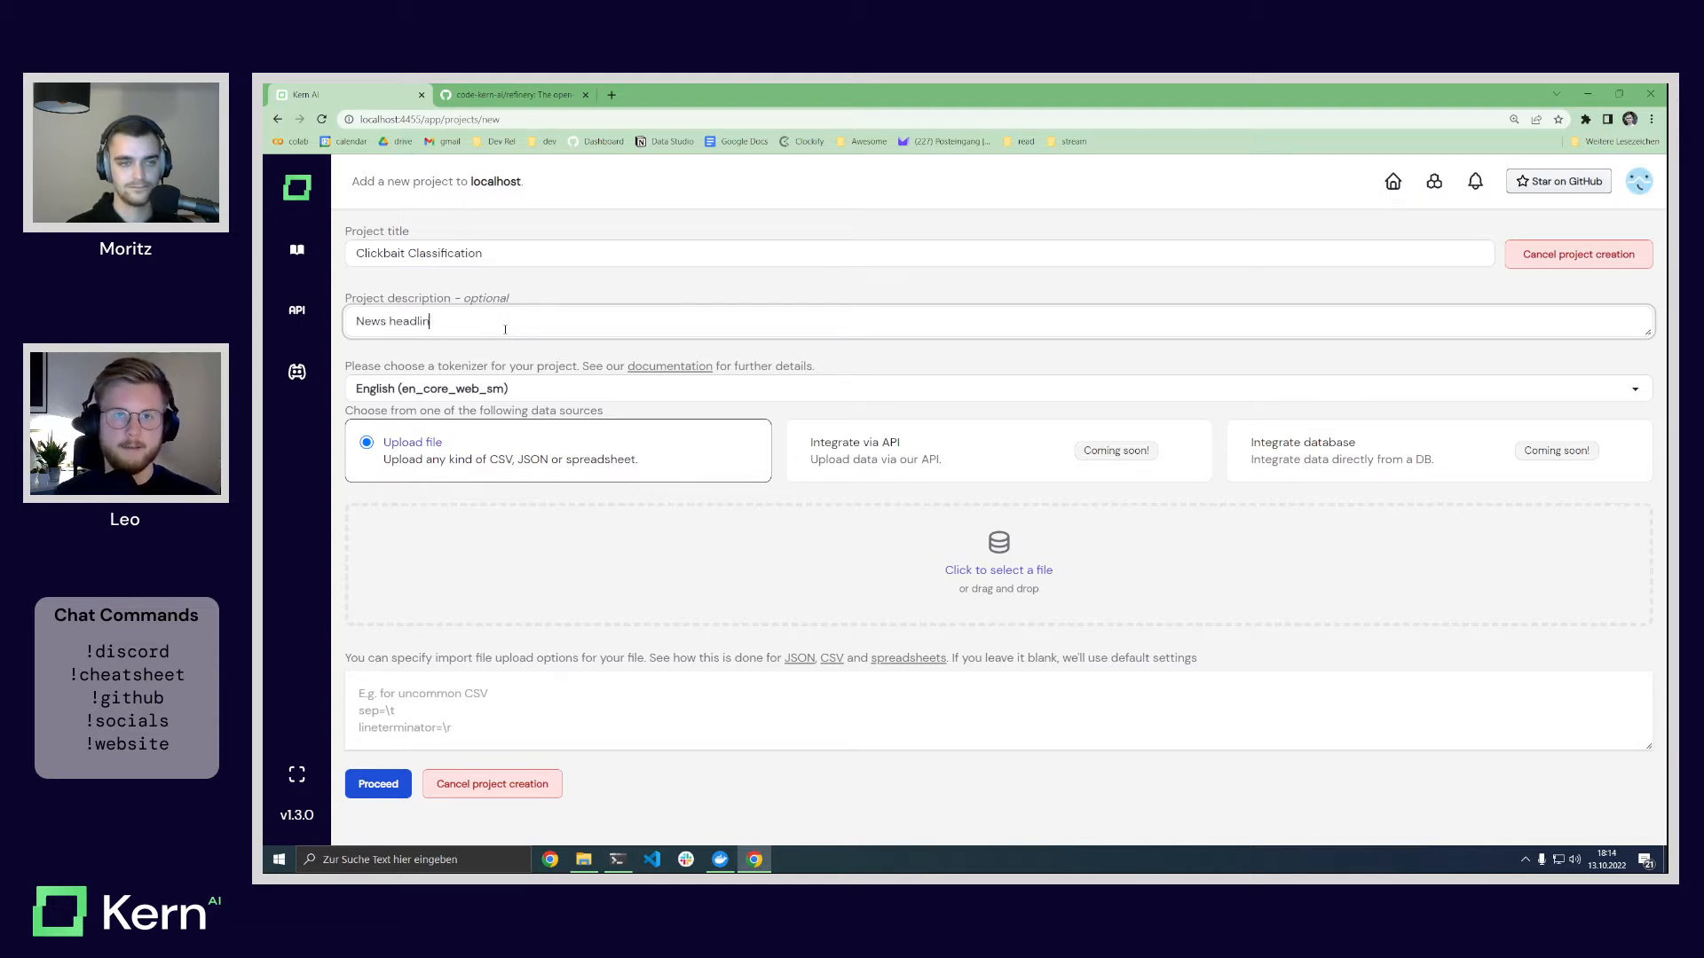
type("es that should")
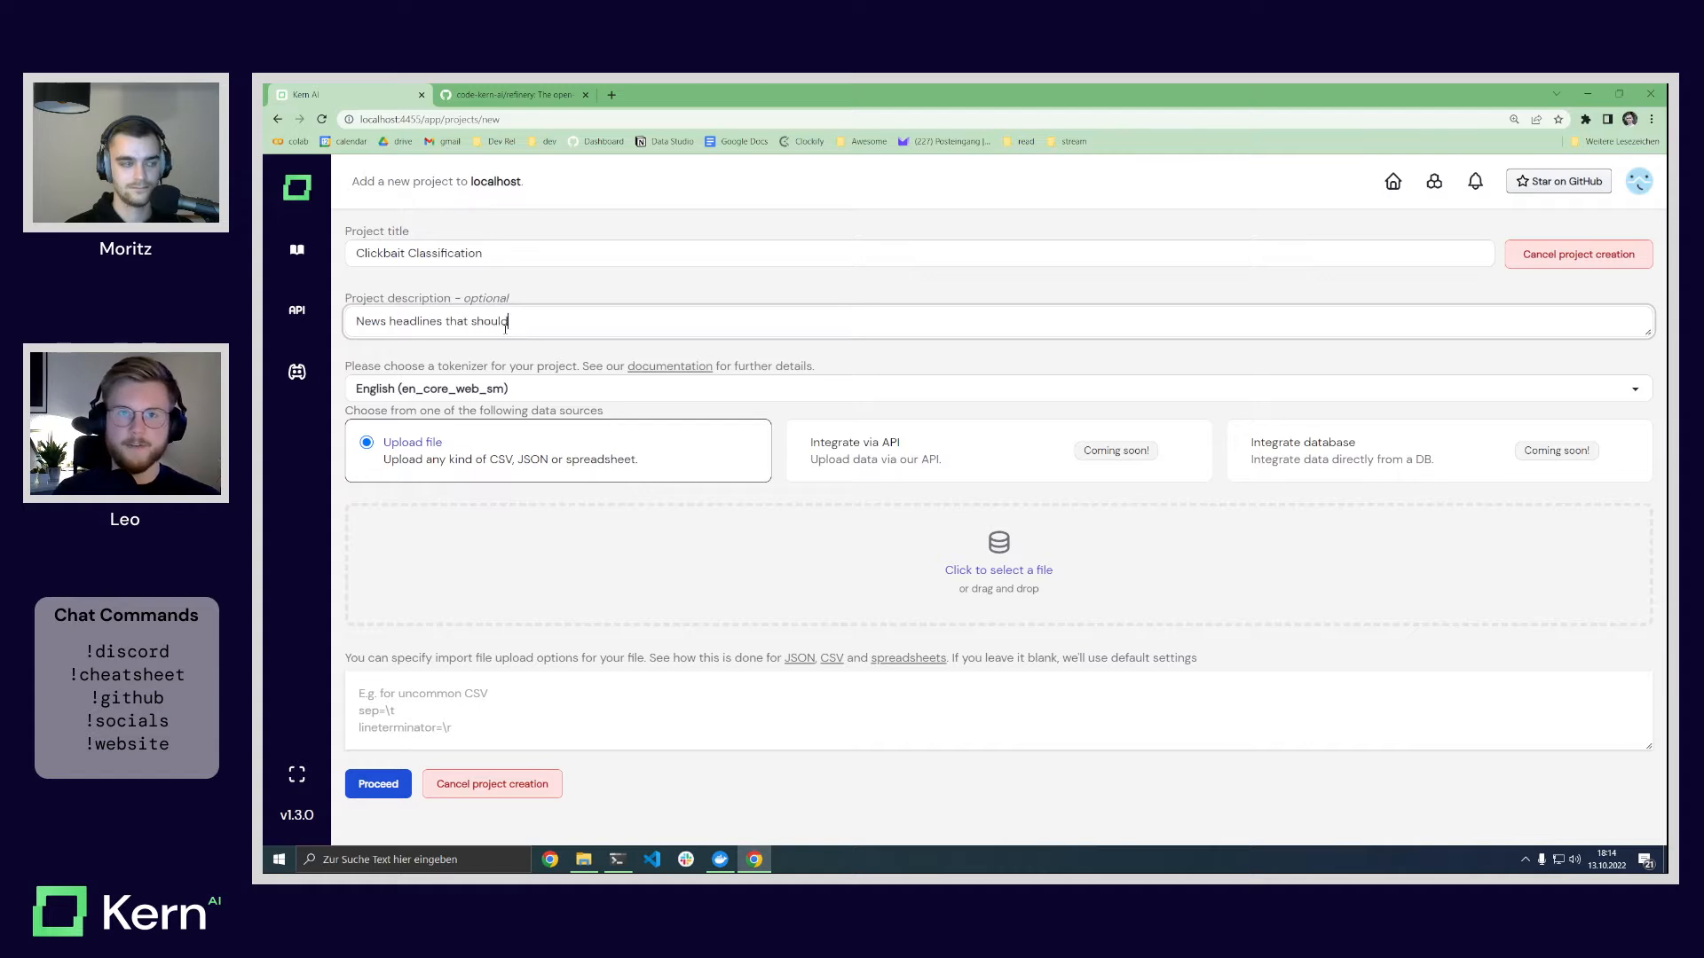
type(" be categor")
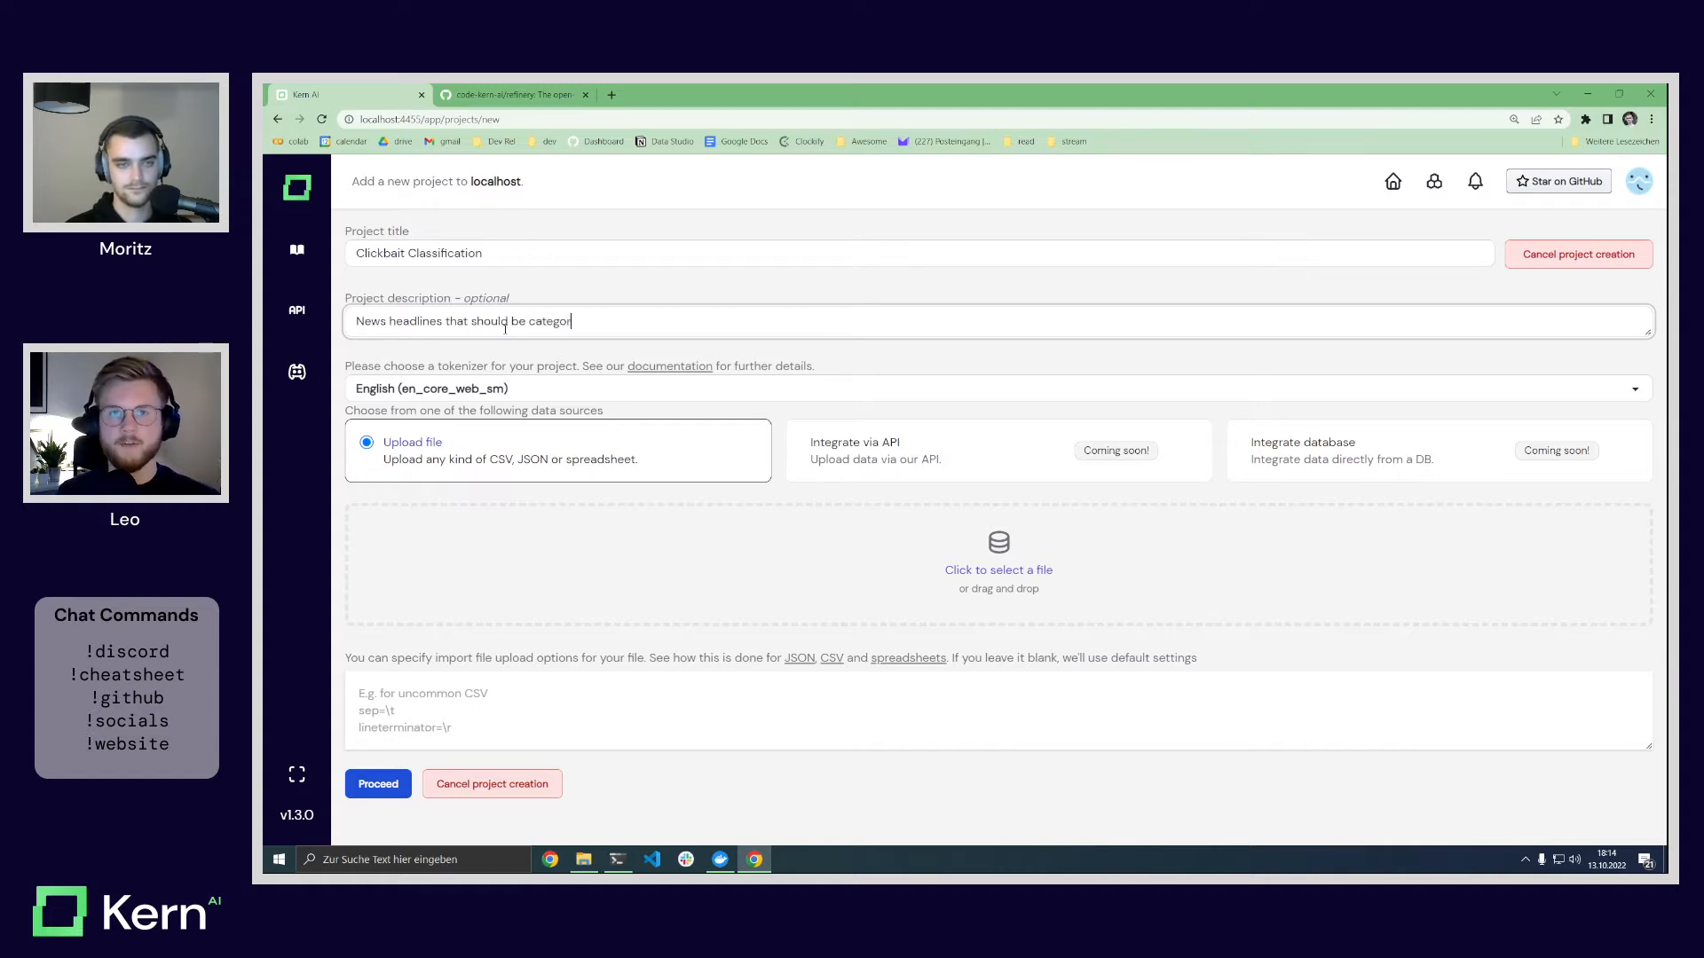
type("ized i")
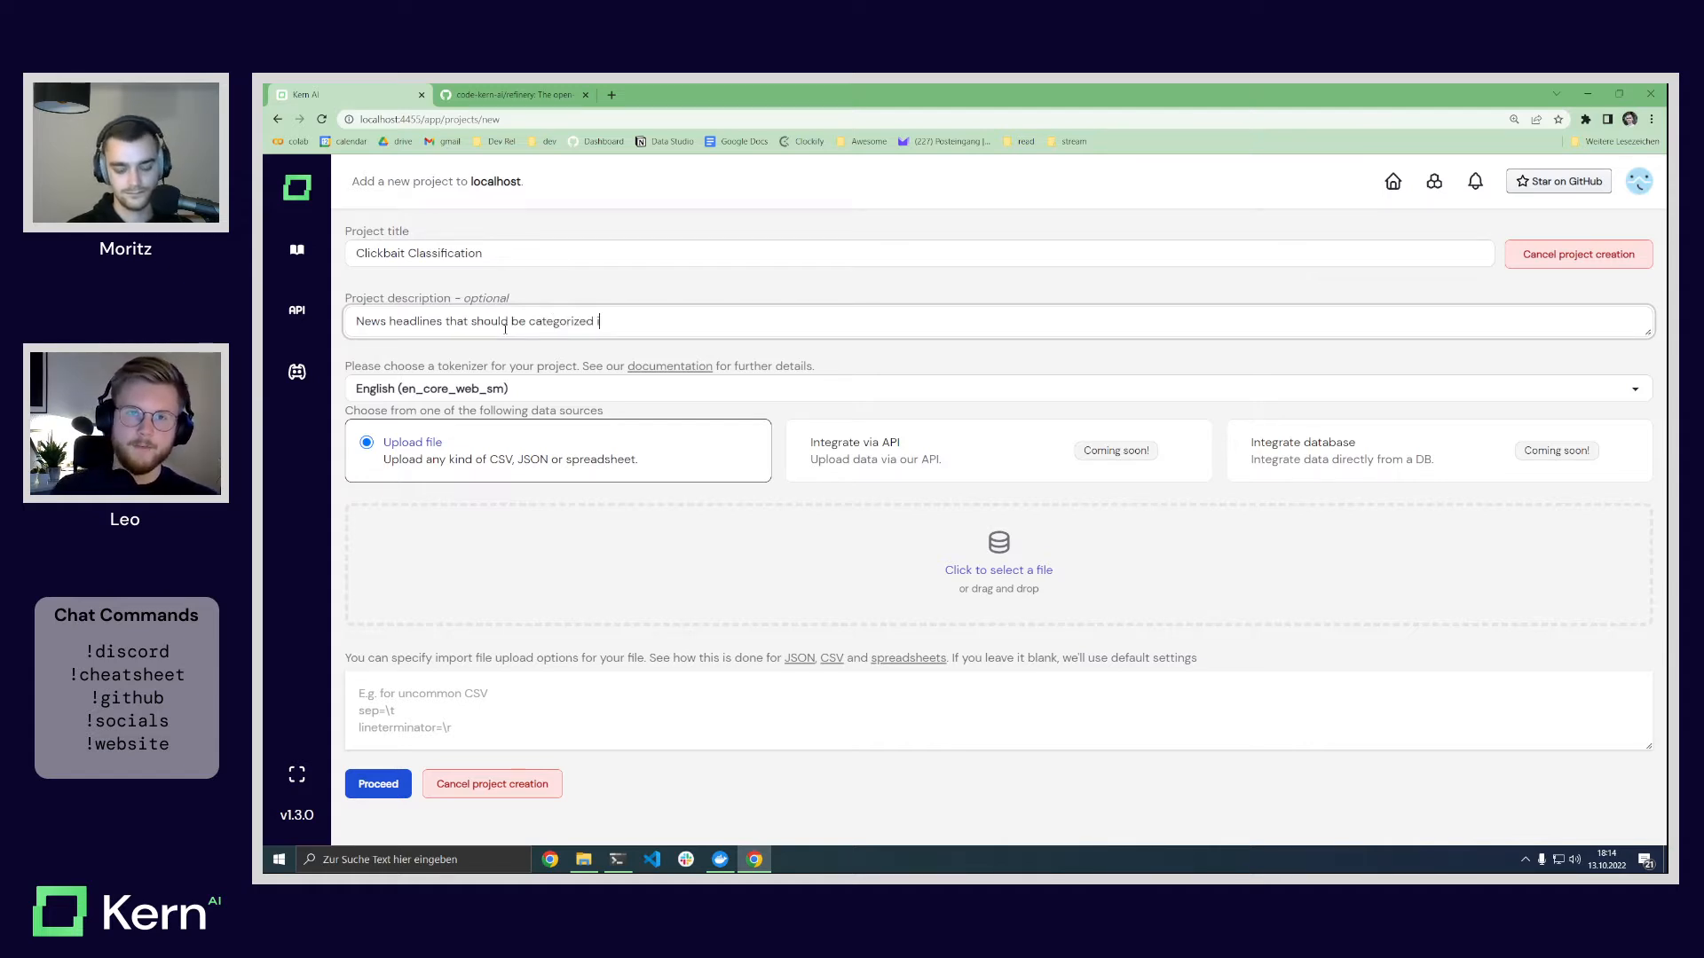
type("n clickbait/n")
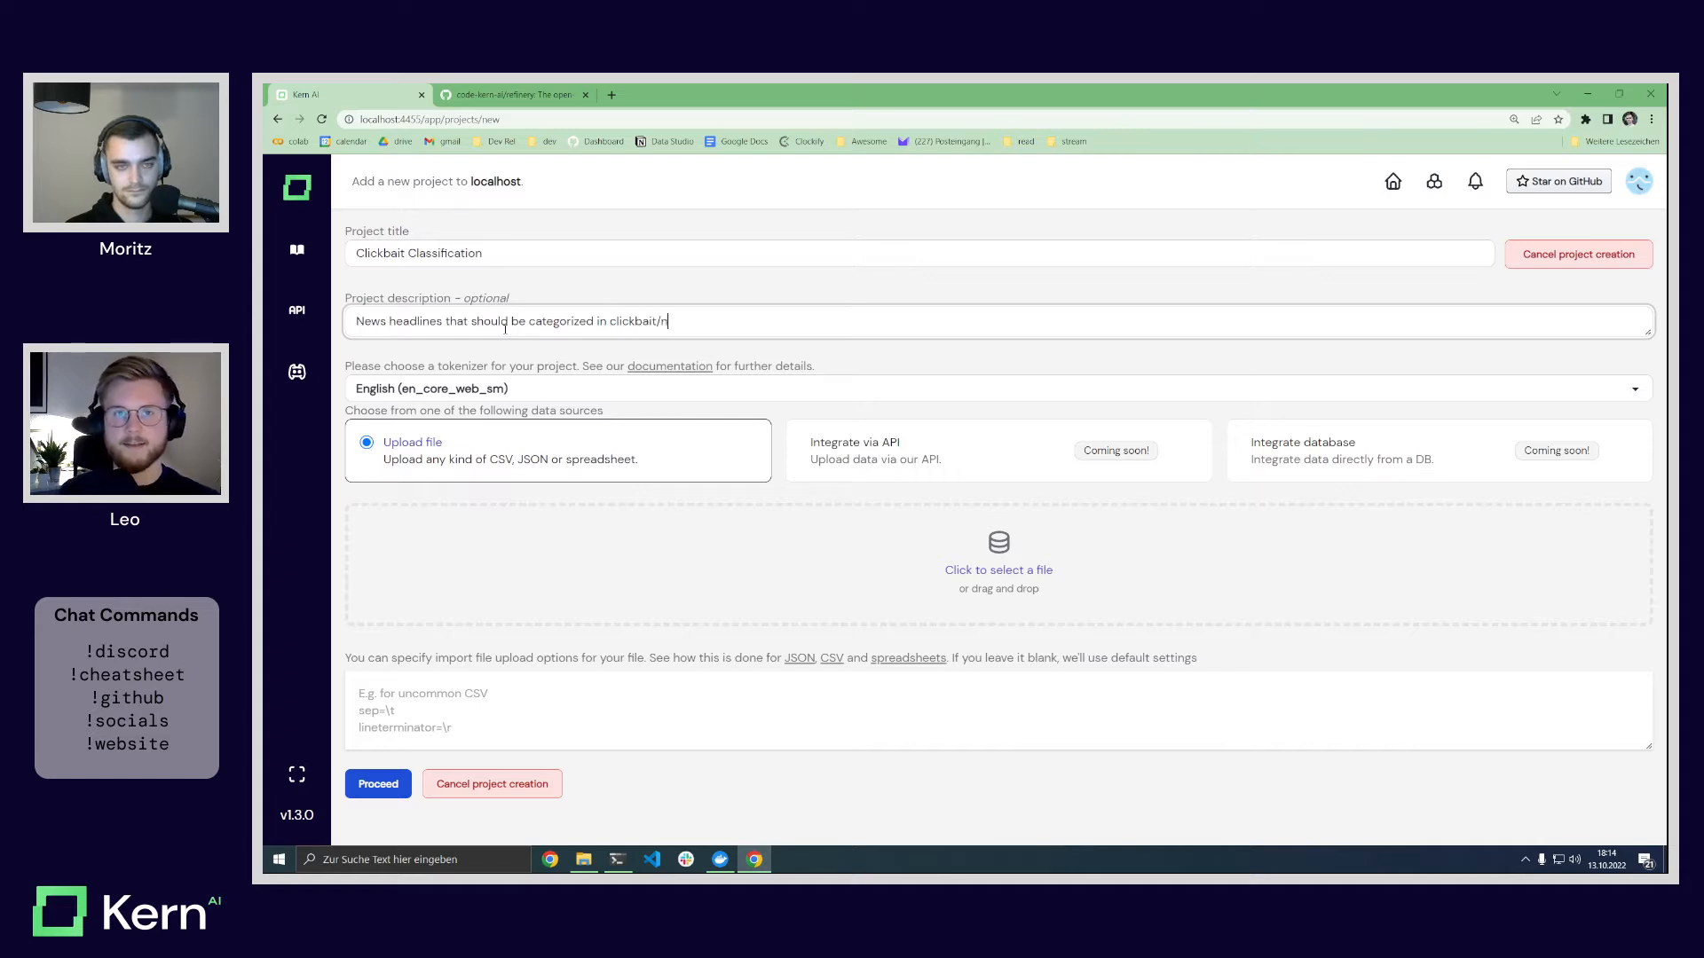
type("ot clickbait")
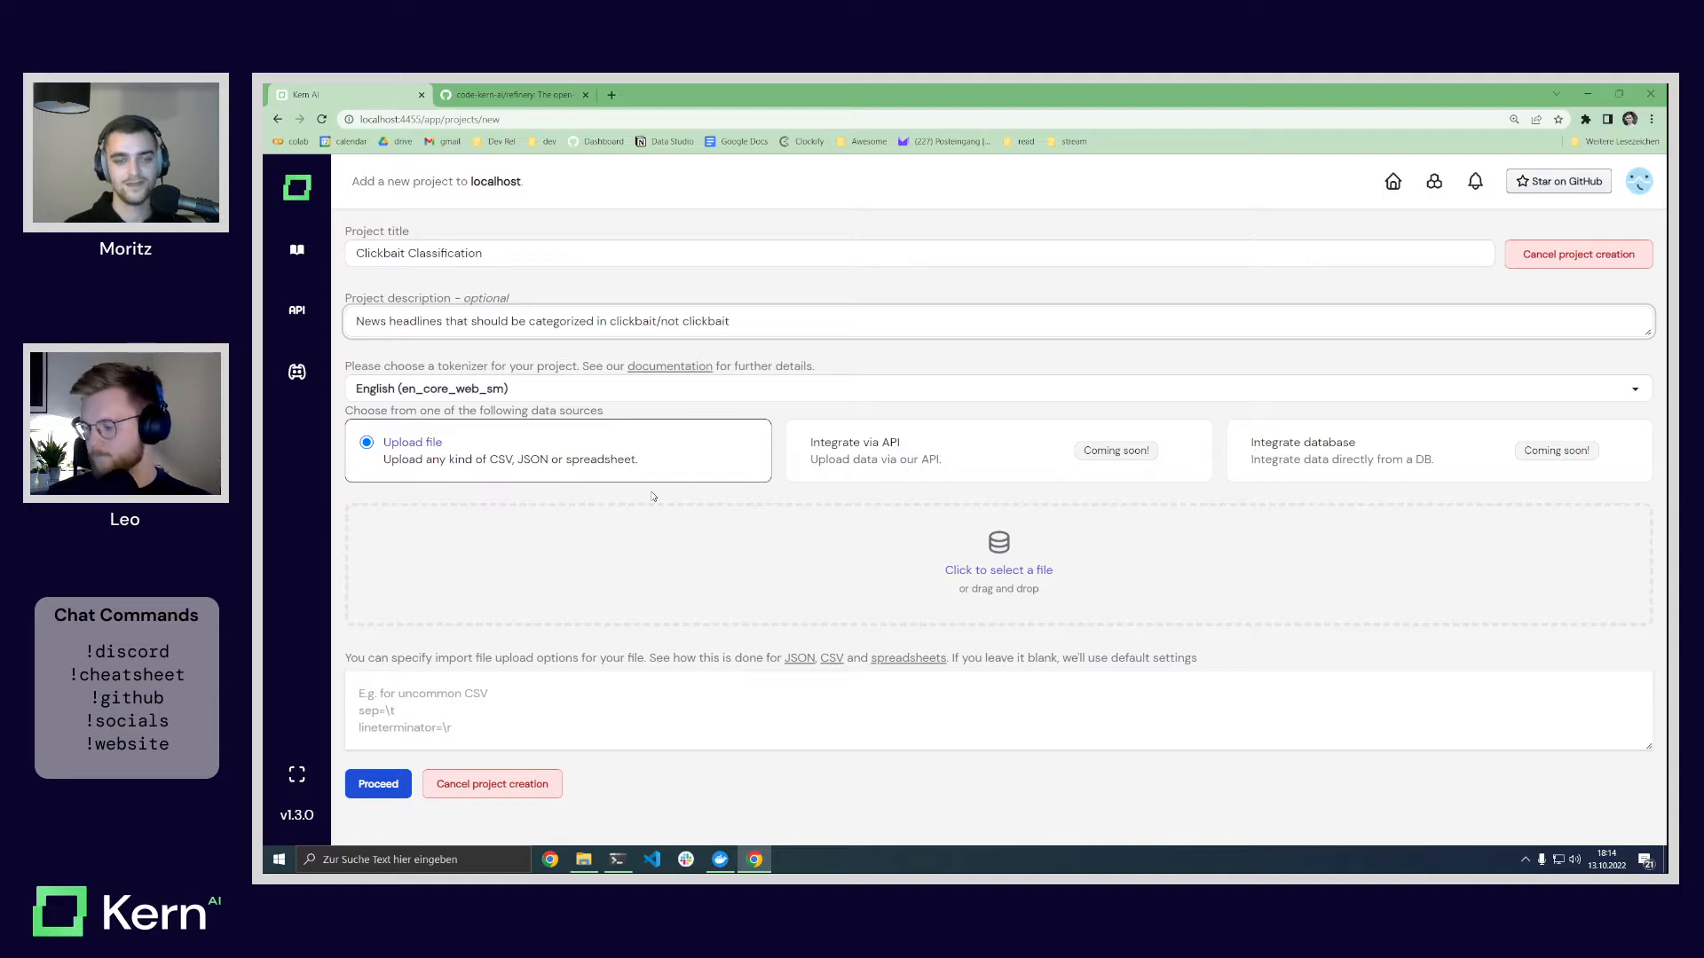
Step: Switch to the Livestream folder in File Explorer, move its window over the project form, and open the clickbait-data file
left_click(583, 859)
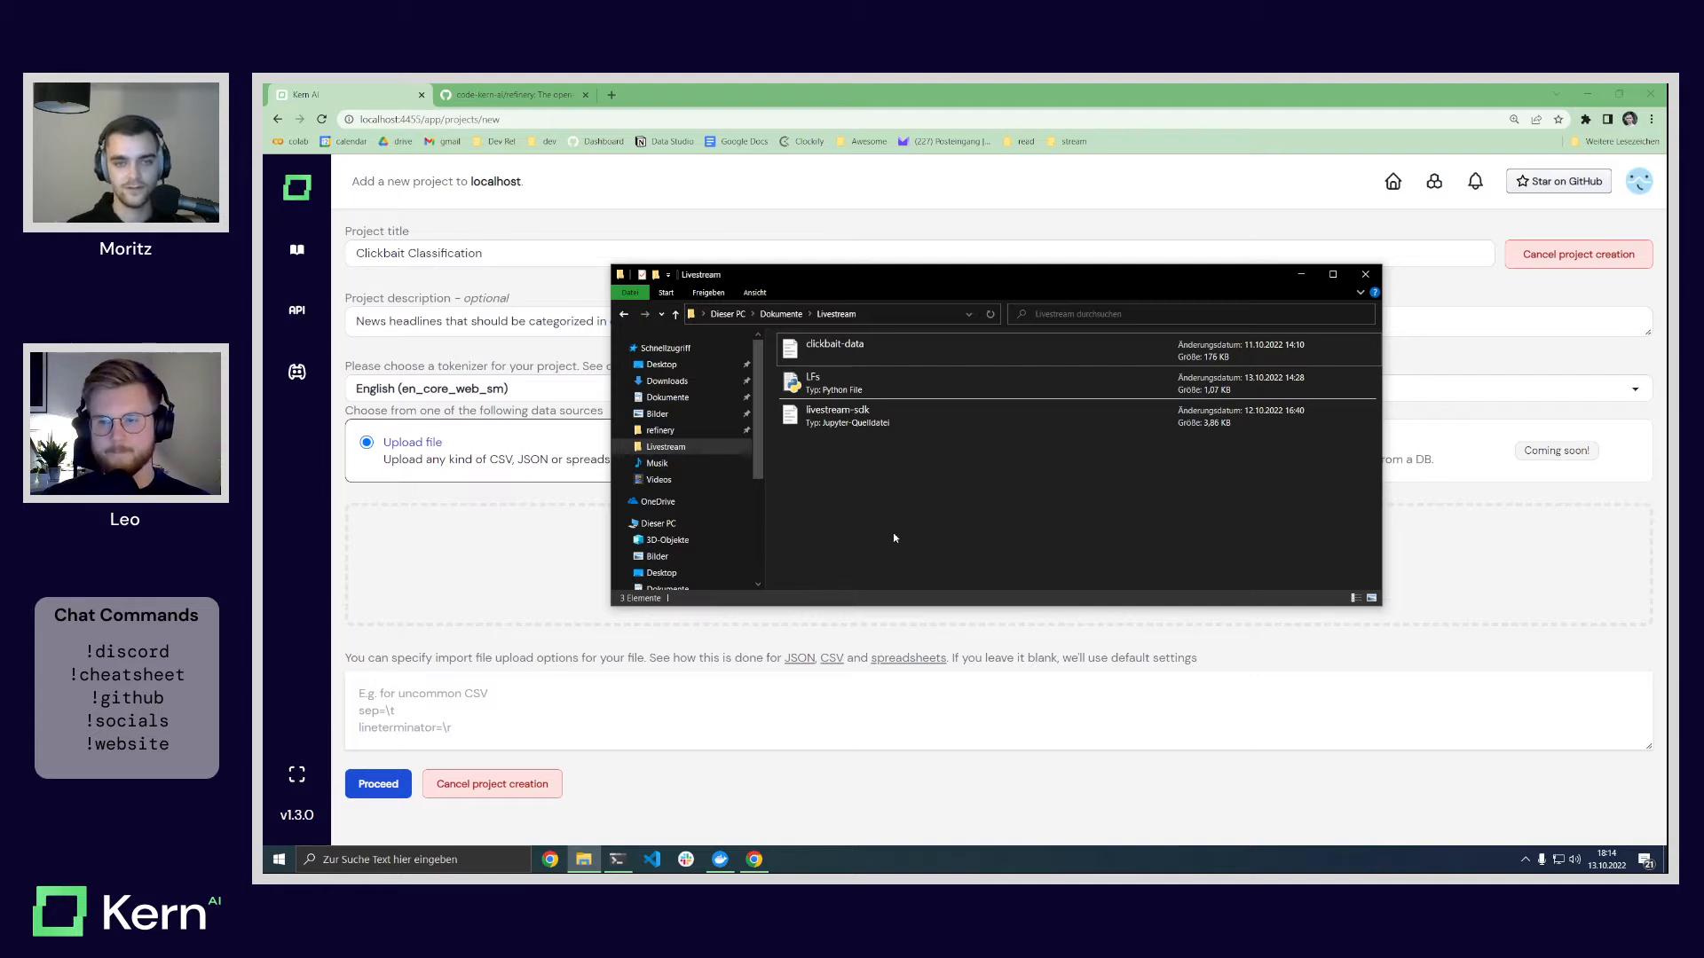
left_click_drag(857, 279, 1052, 166)
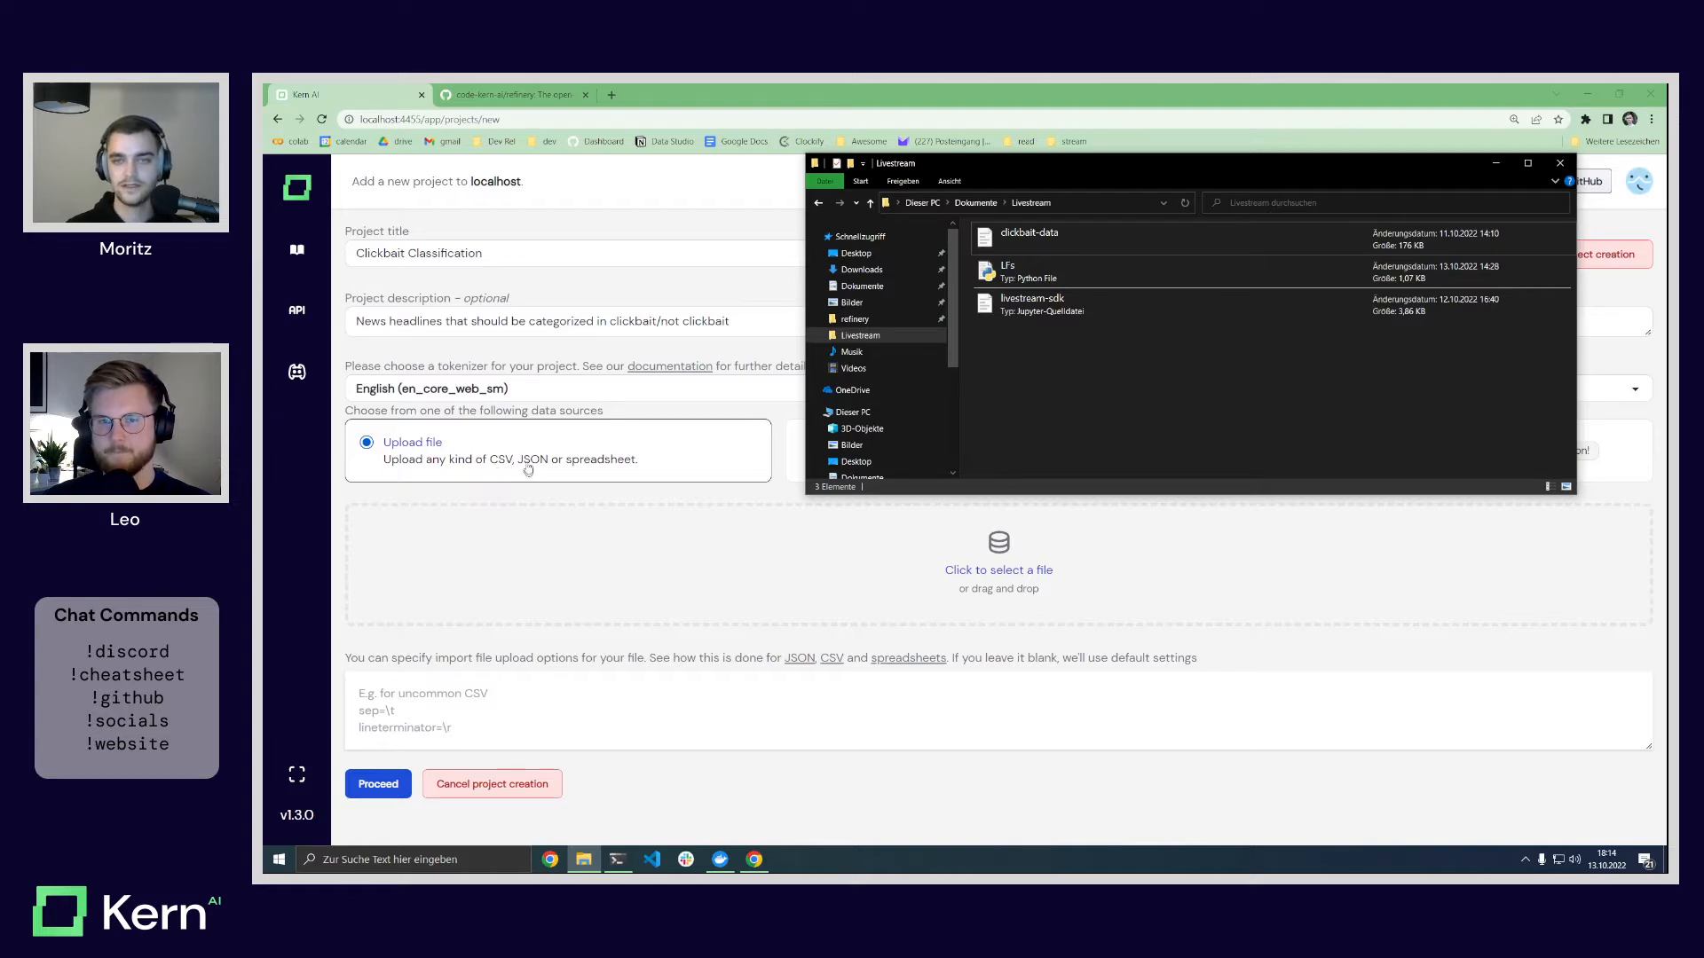
left_click_drag(1180, 163, 1061, 214)
left_click(938, 289)
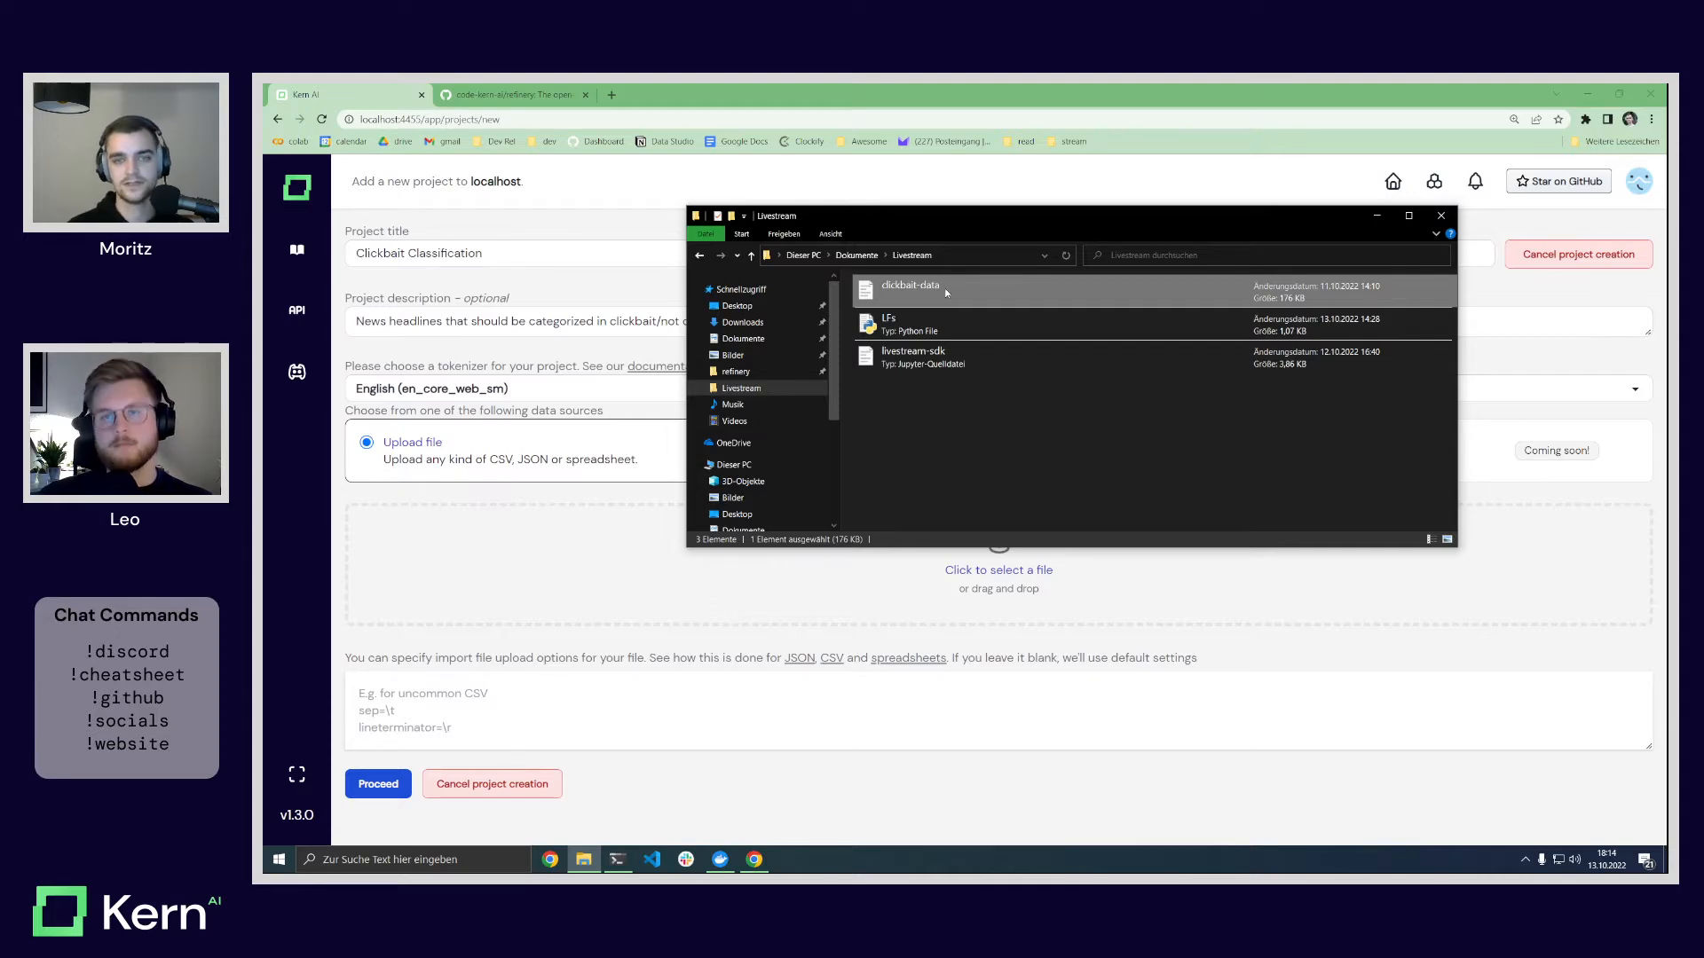
double_click(940, 288)
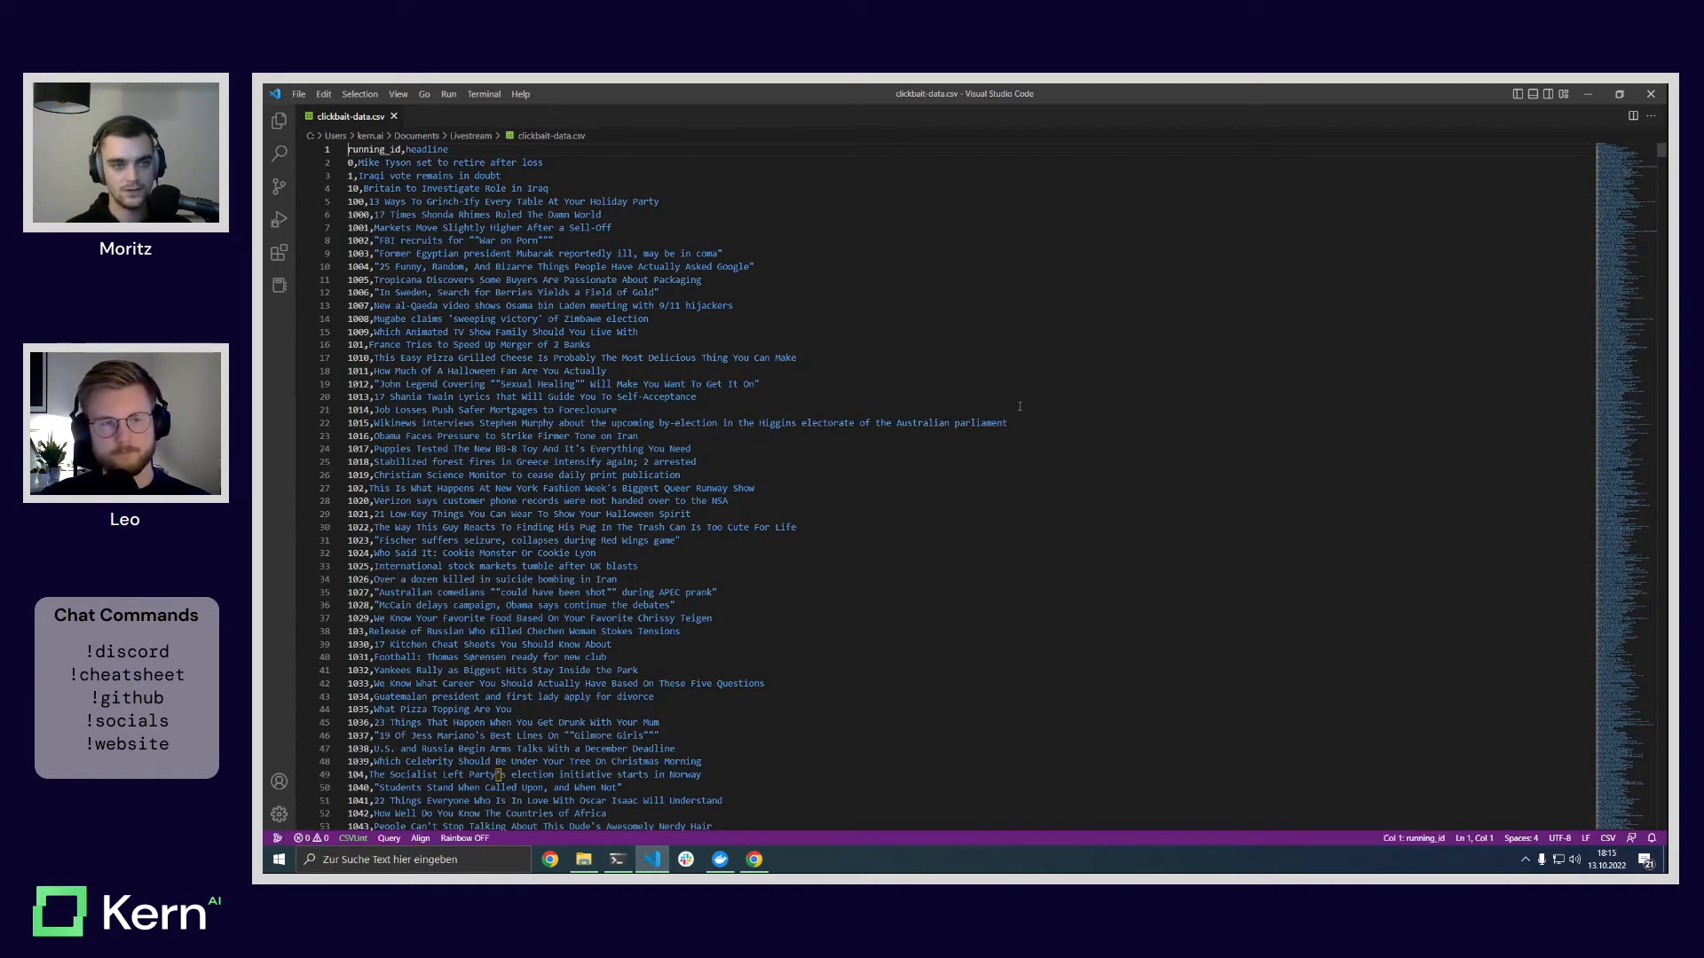
Step: Examine the running_id and headline columns and the first headlines in clickbait-data.csv, and close Visual Studio Code
left_click(366, 150)
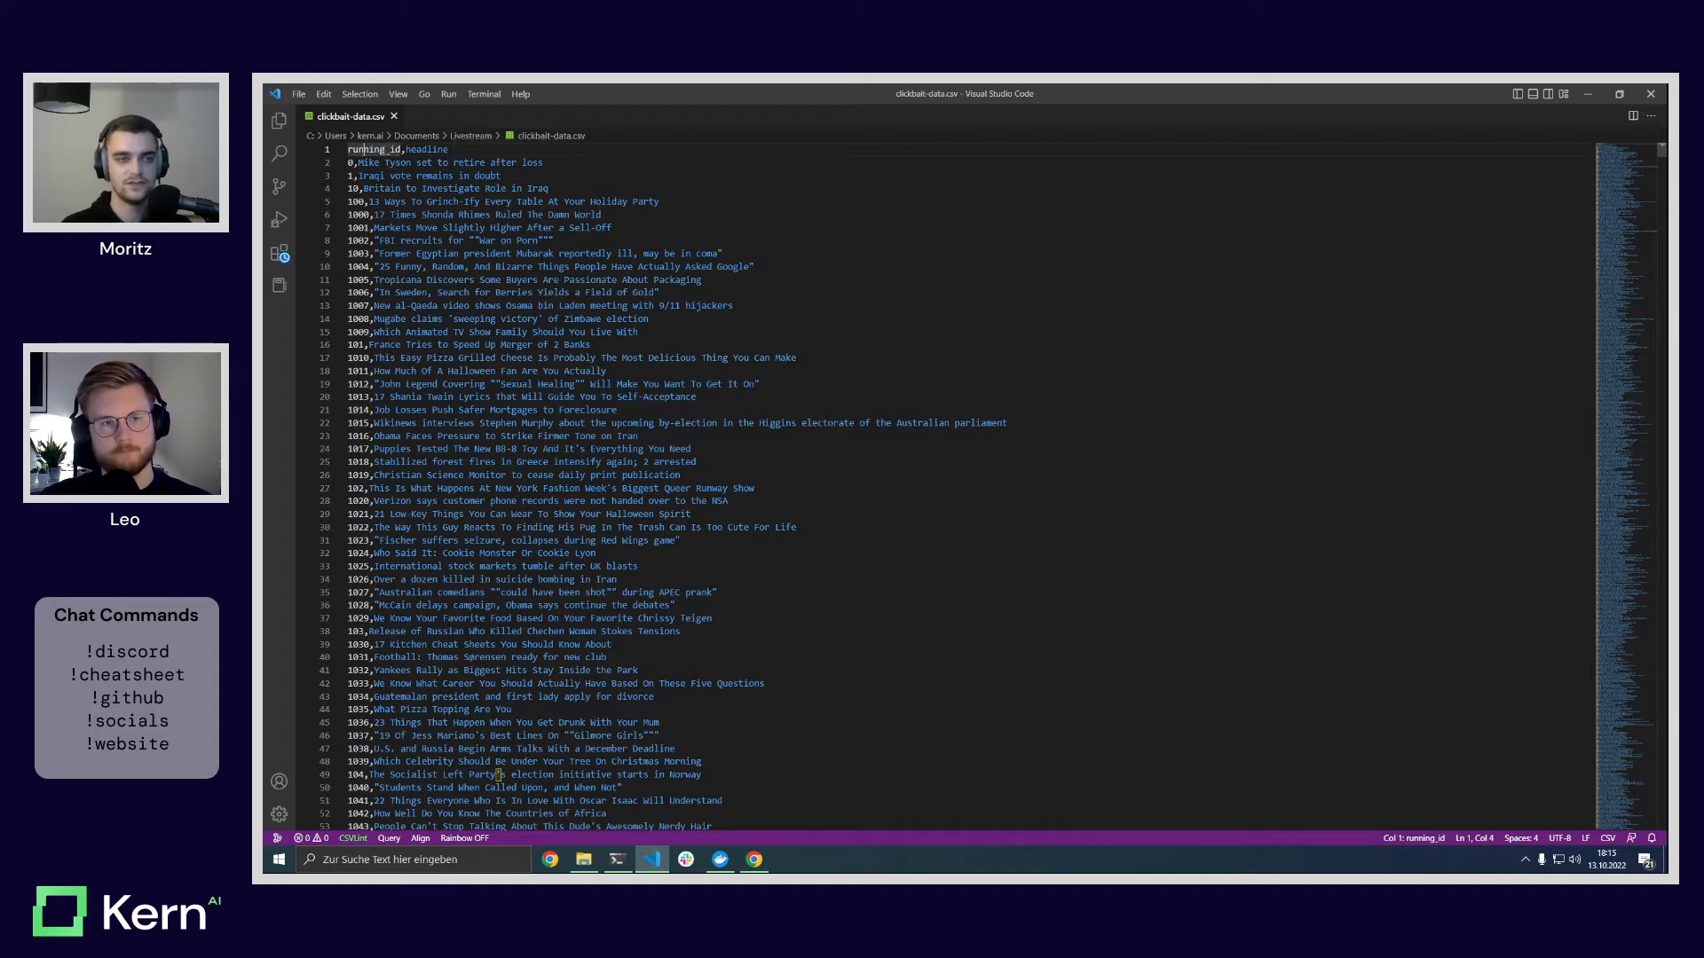
left_click(427, 150)
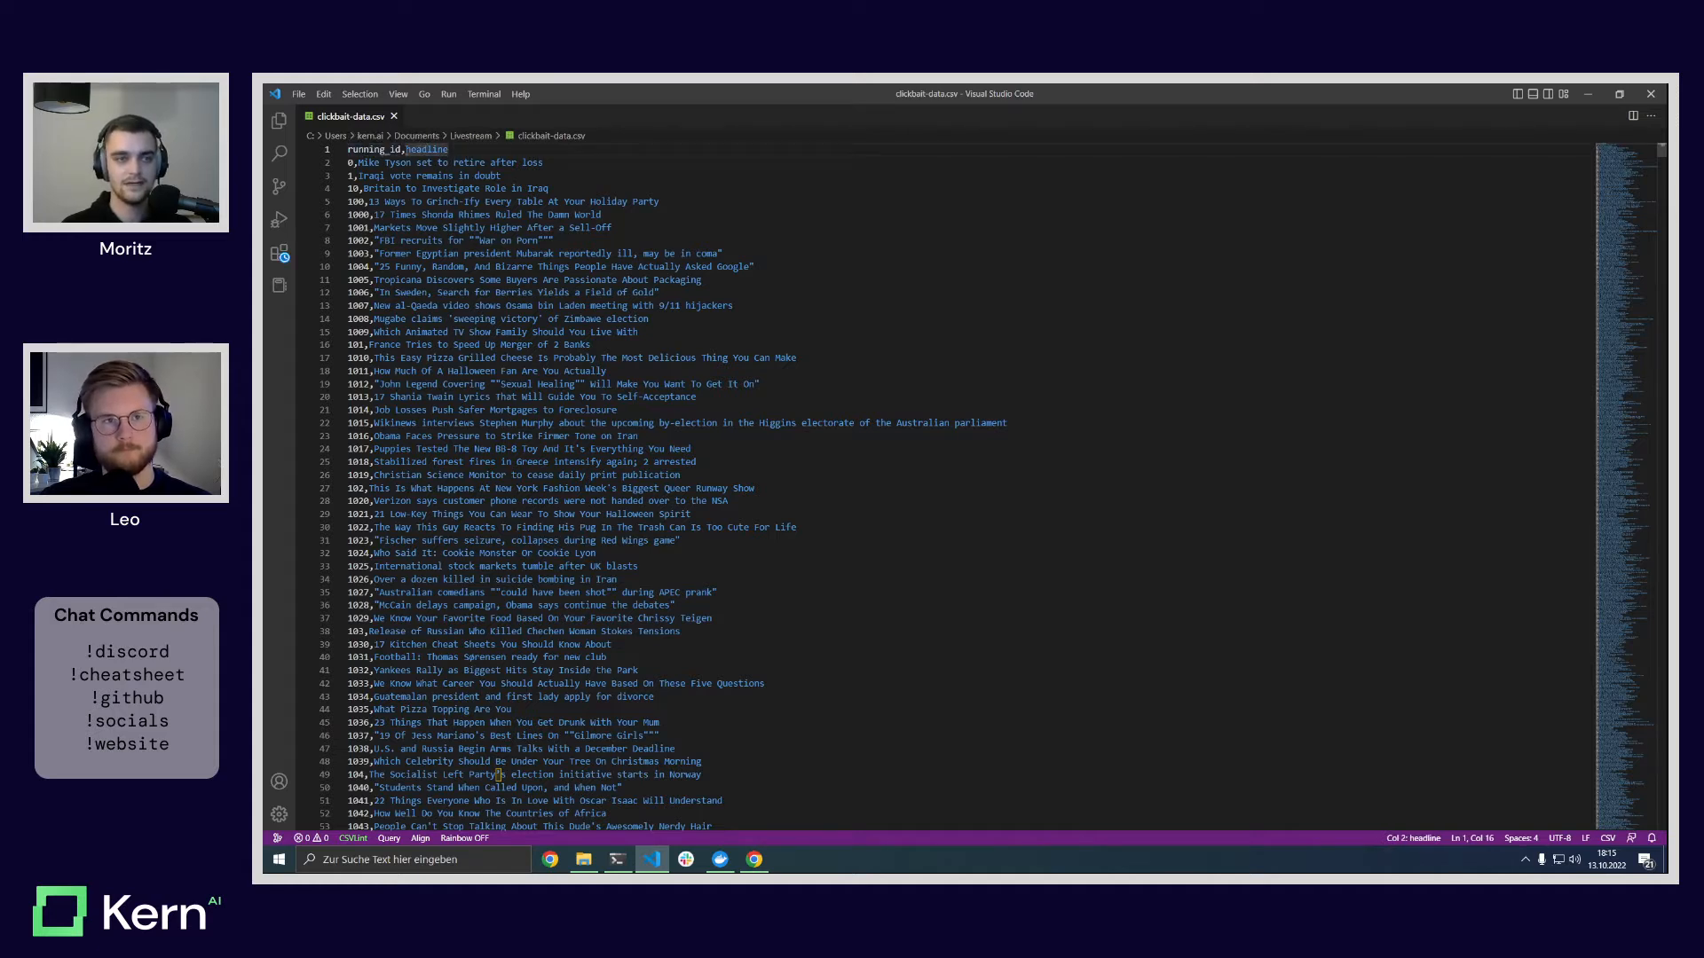
left_click_drag(359, 163, 545, 163)
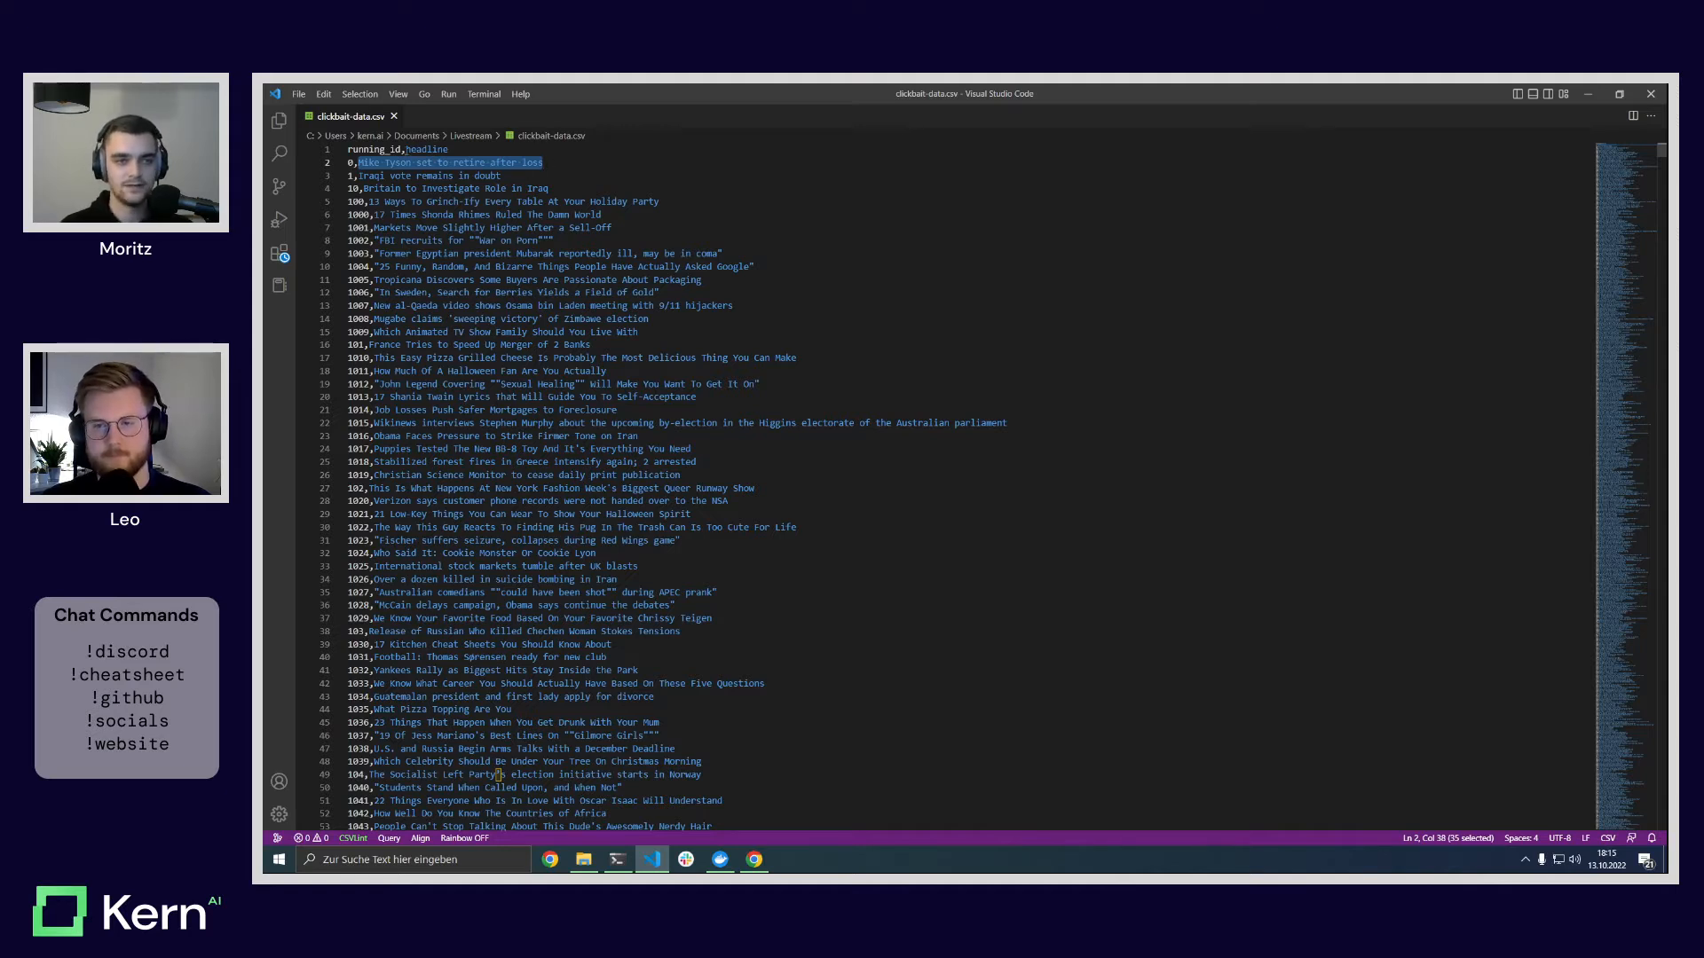
left_click_drag(406, 149, 402, 149)
left_click(514, 174)
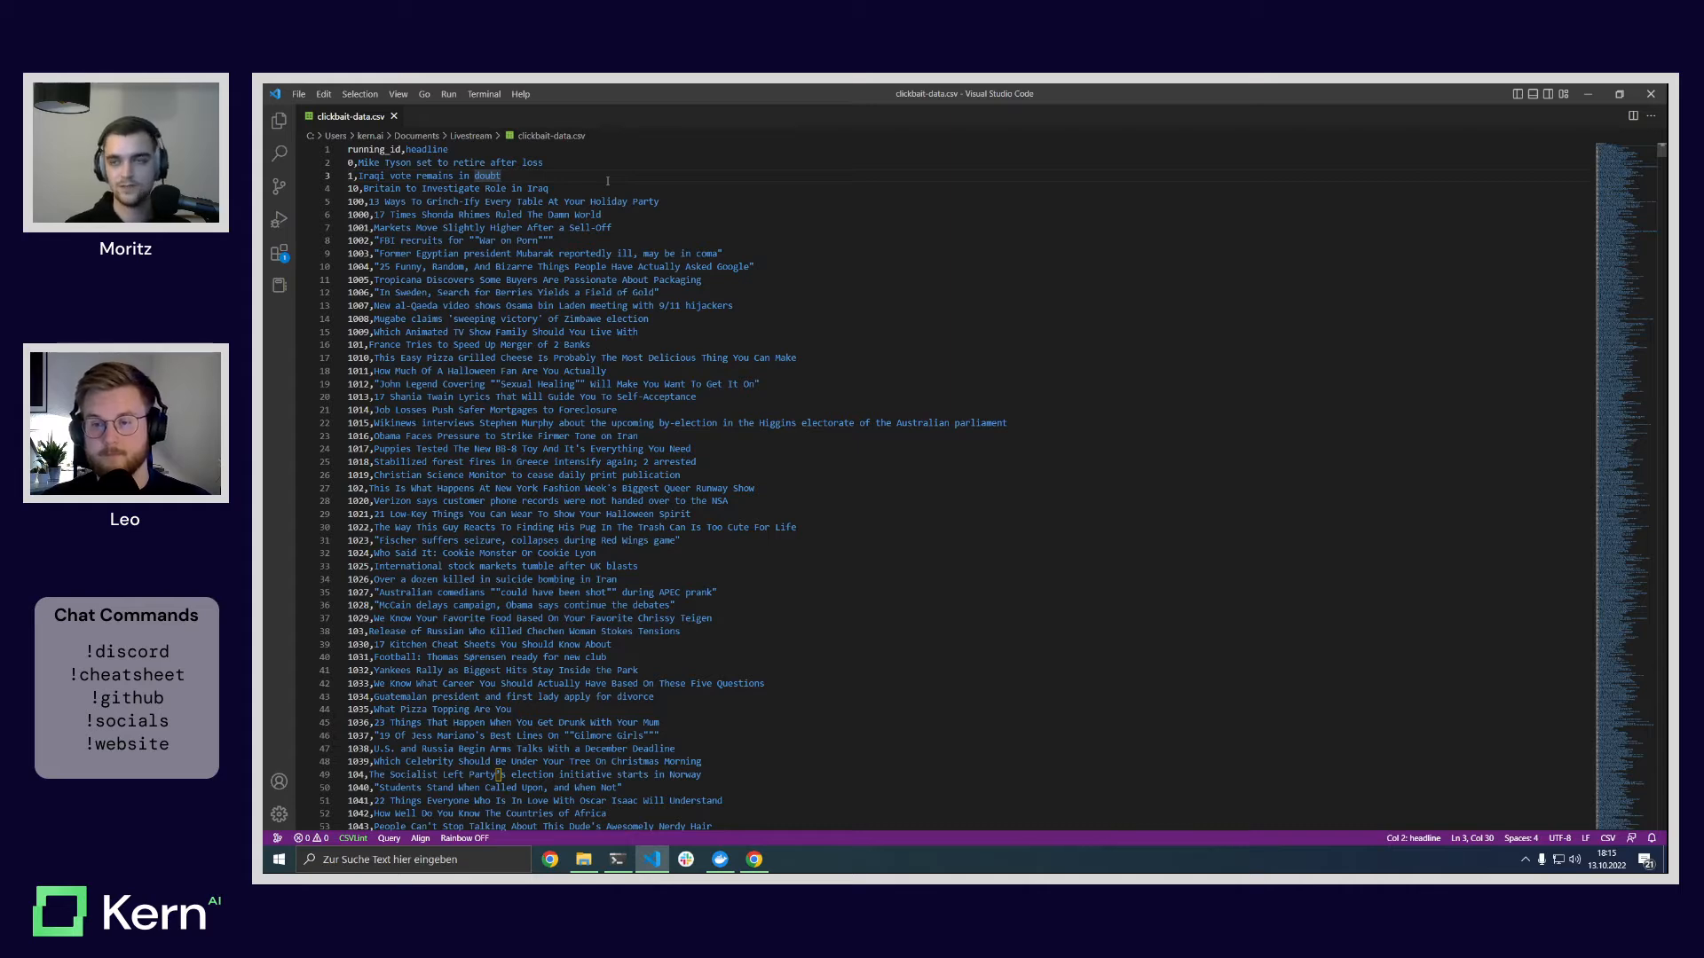
left_click(1656, 95)
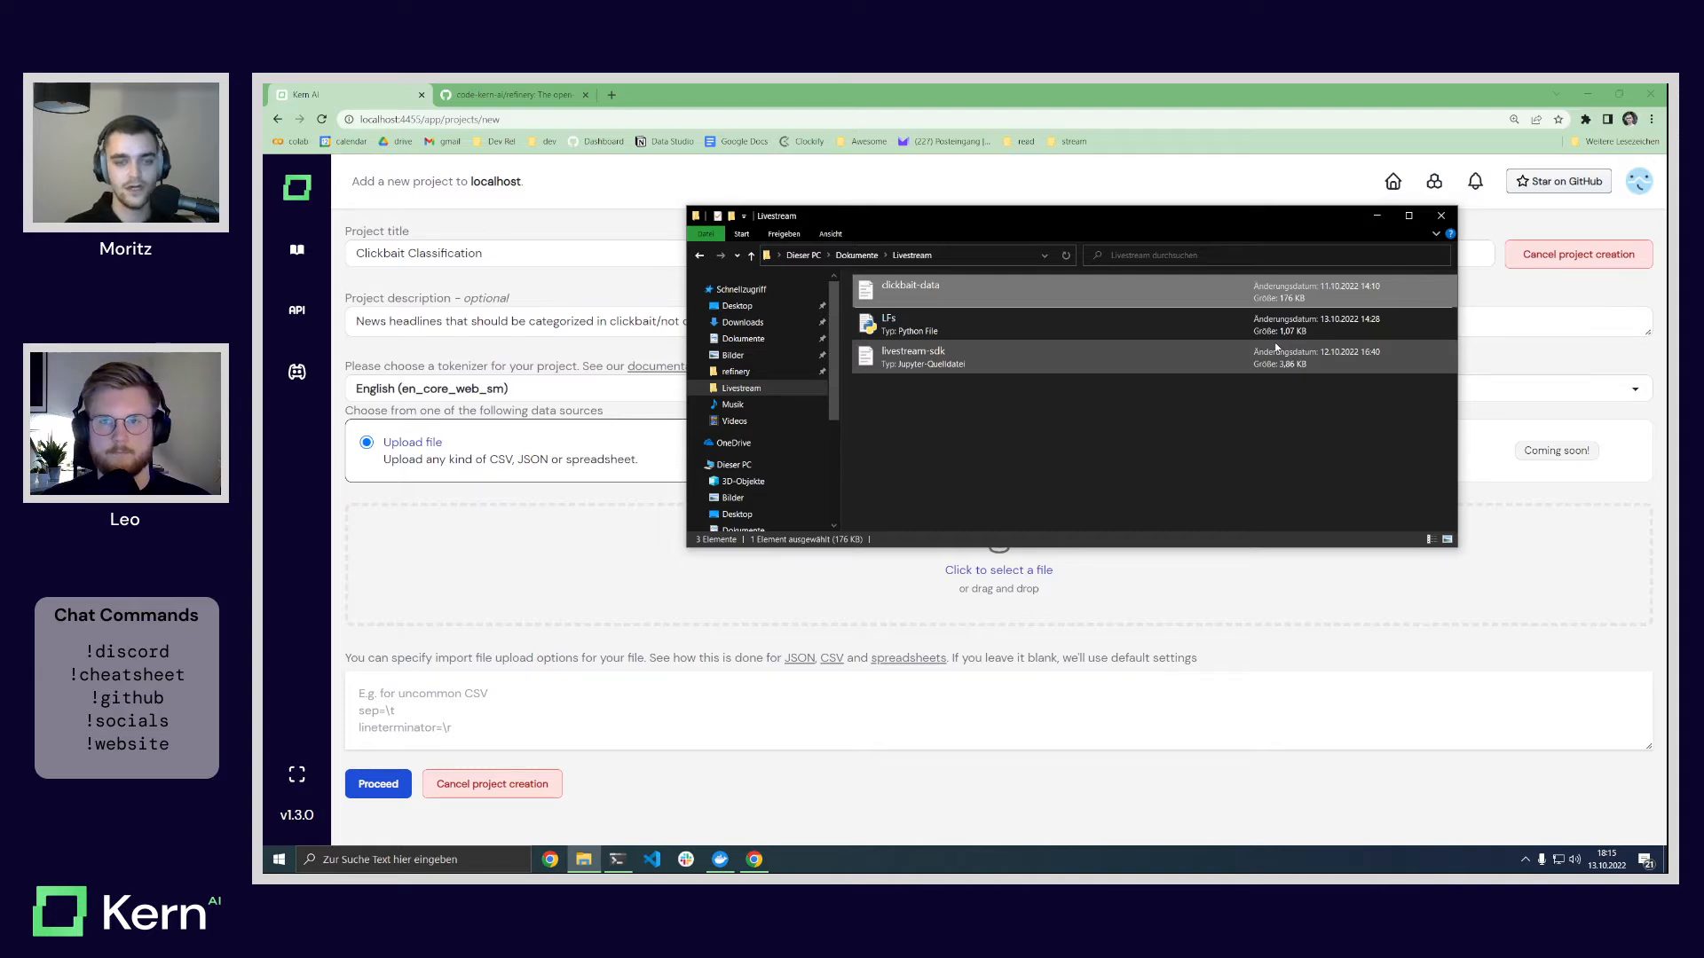
Step: Add clickbait-data.csv from the Livestream folder as the project's upload file, leaving the import options blank
left_click(414, 709)
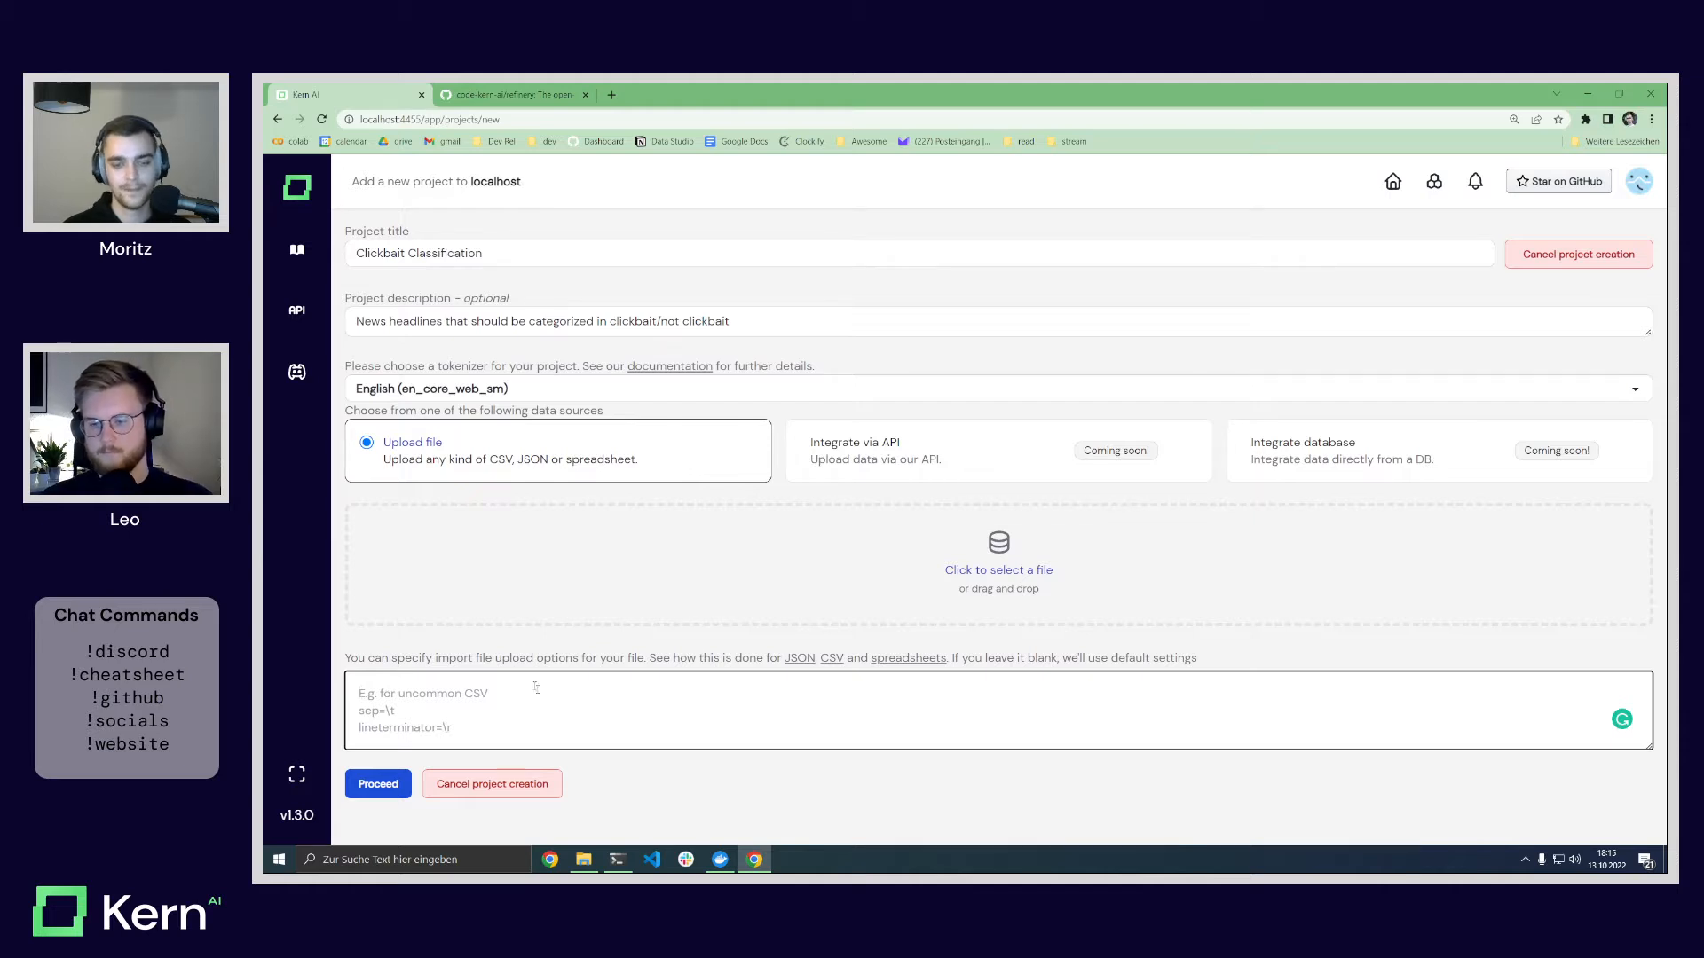
left_click(583, 859)
left_click_drag(956, 278, 674, 577)
left_click(787, 680)
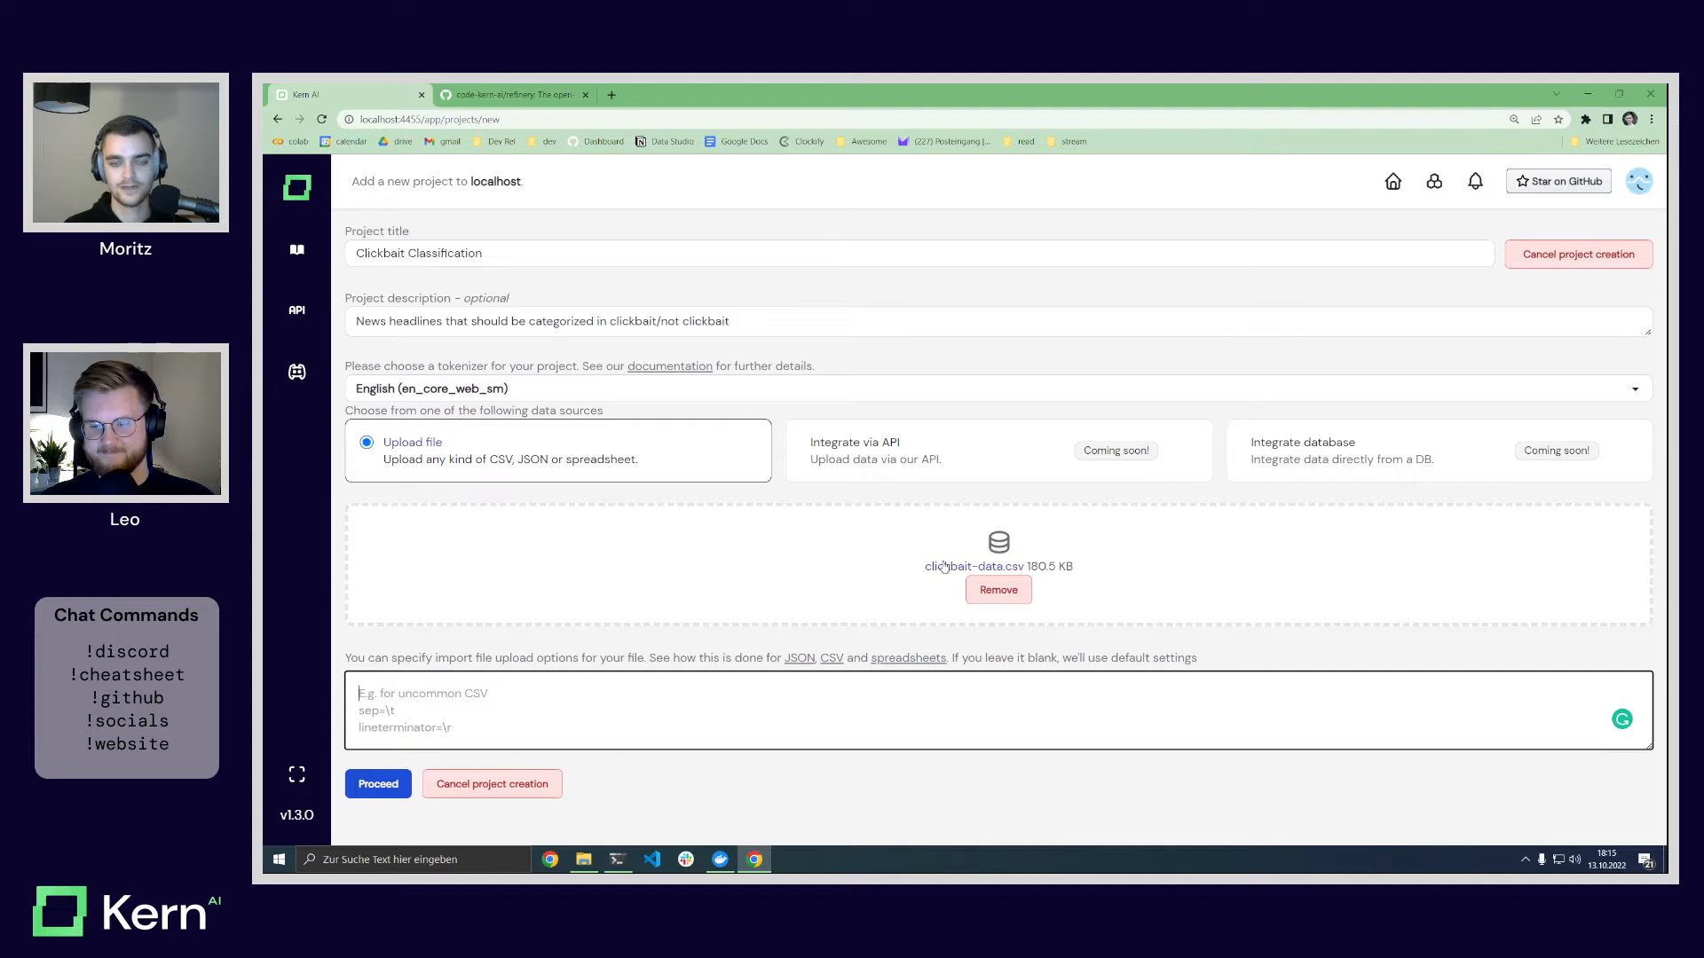
Step: Create the project with the uploaded file, check its import and tokenization entries in the notification center, and close that page
left_click(373, 785)
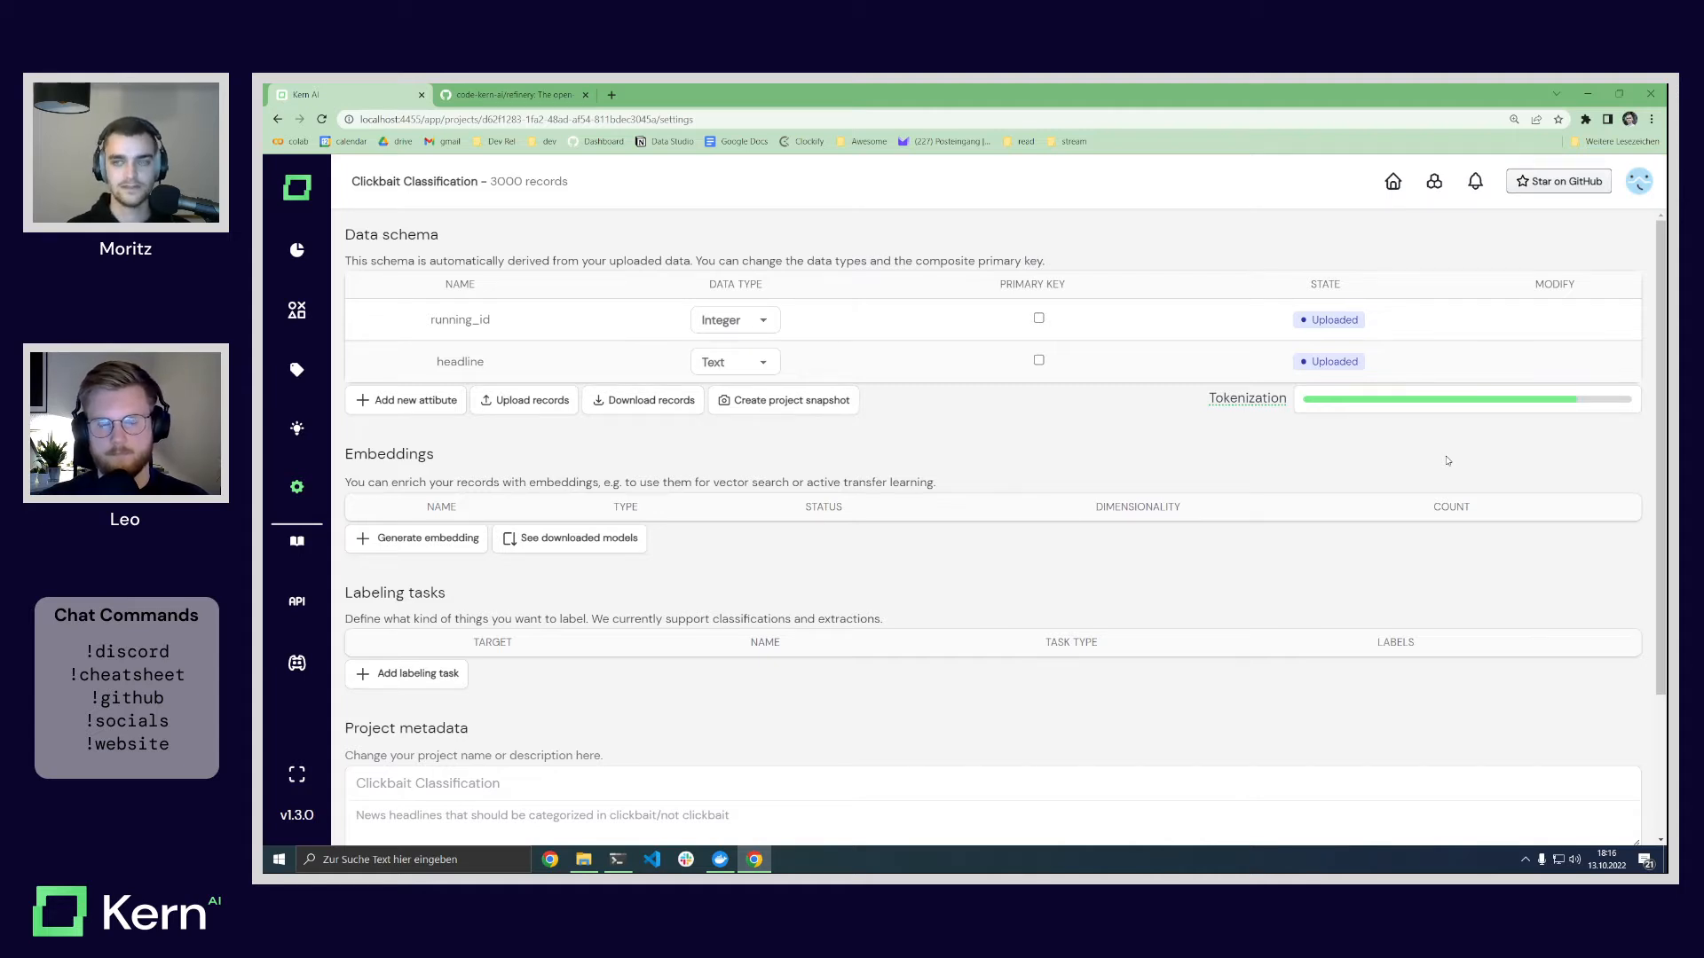
left_click(1475, 183)
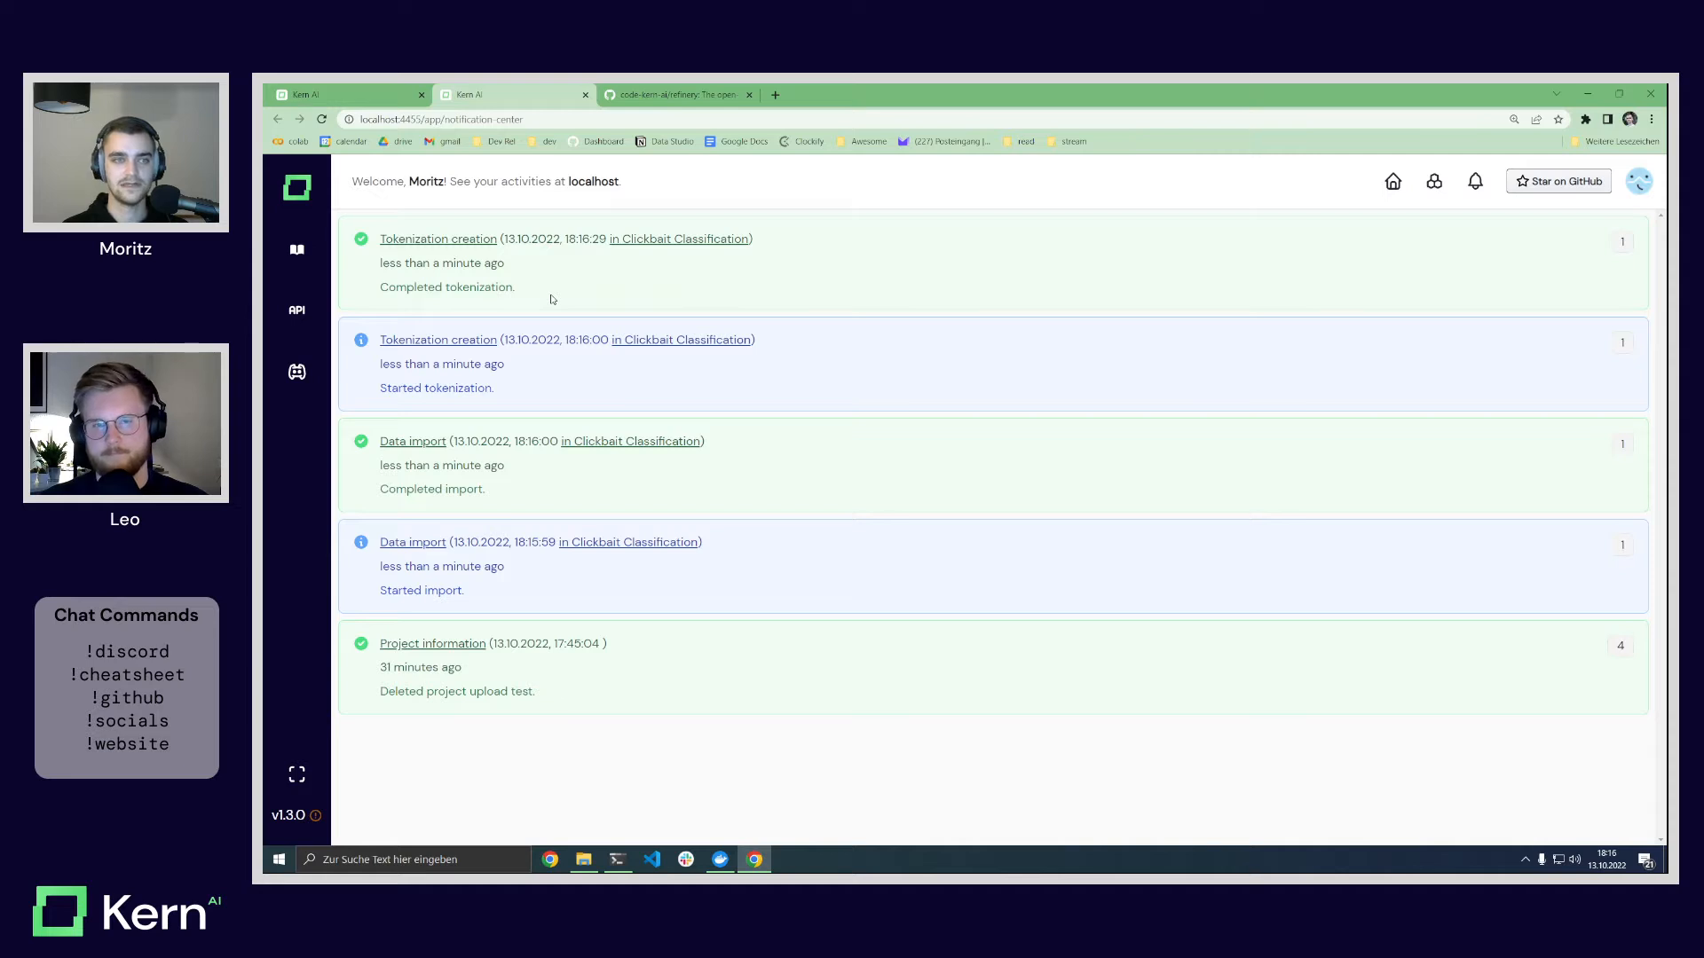
left_click(362, 103)
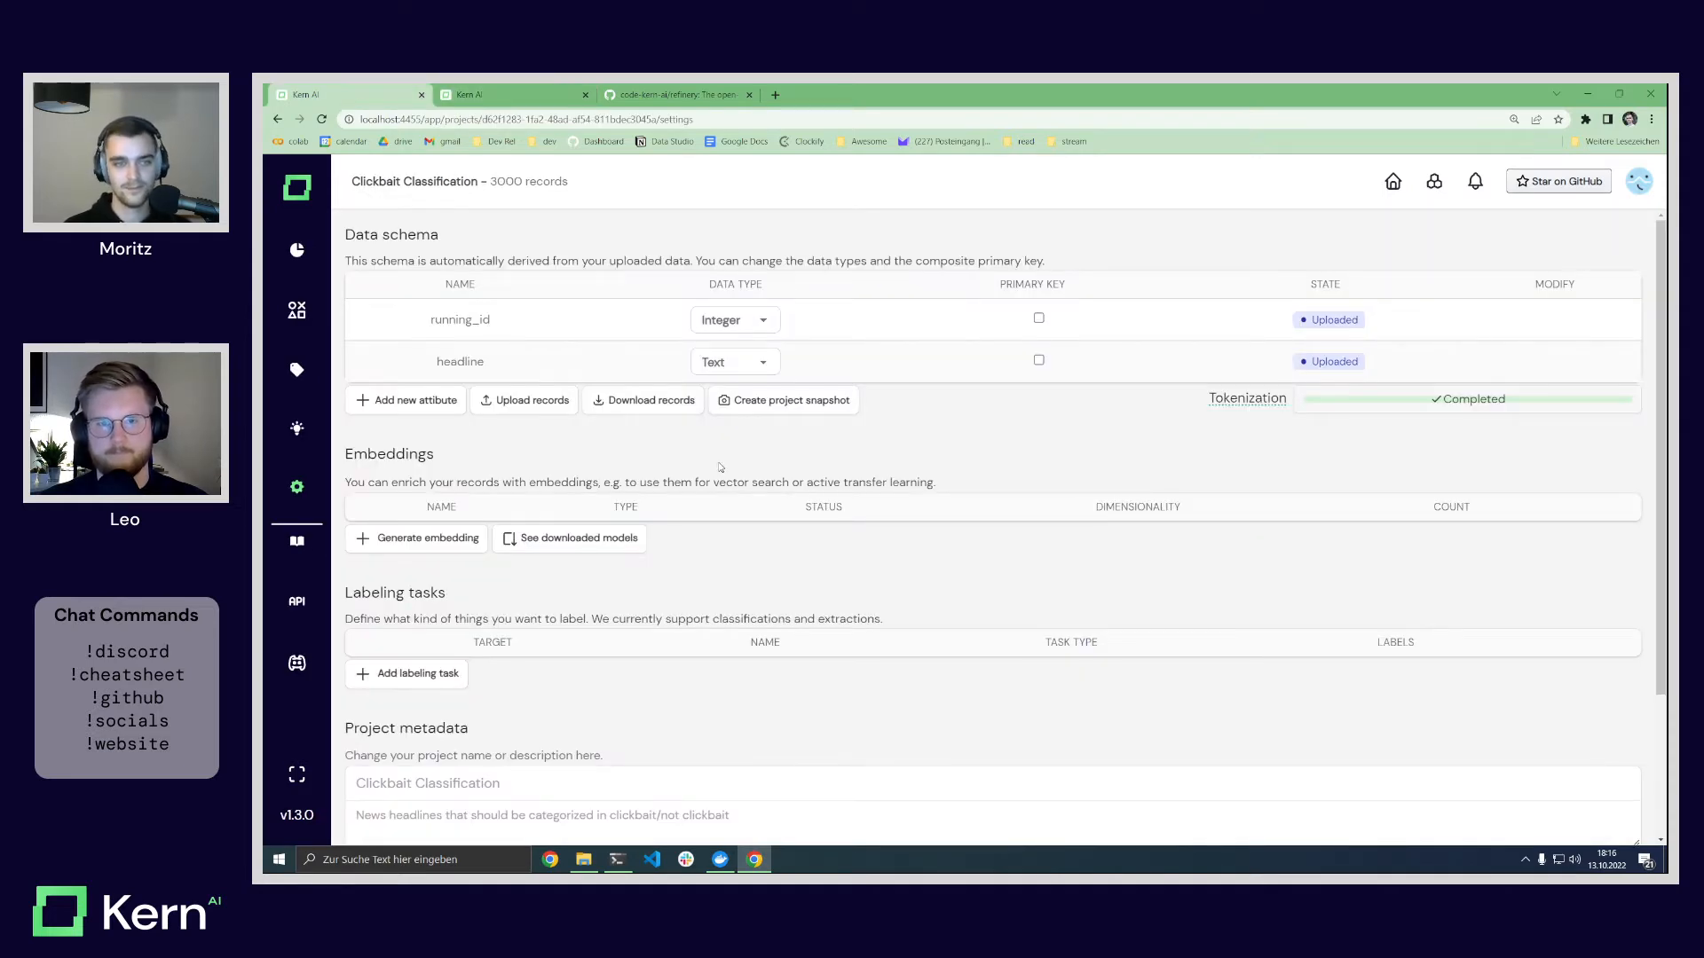
left_click(585, 94)
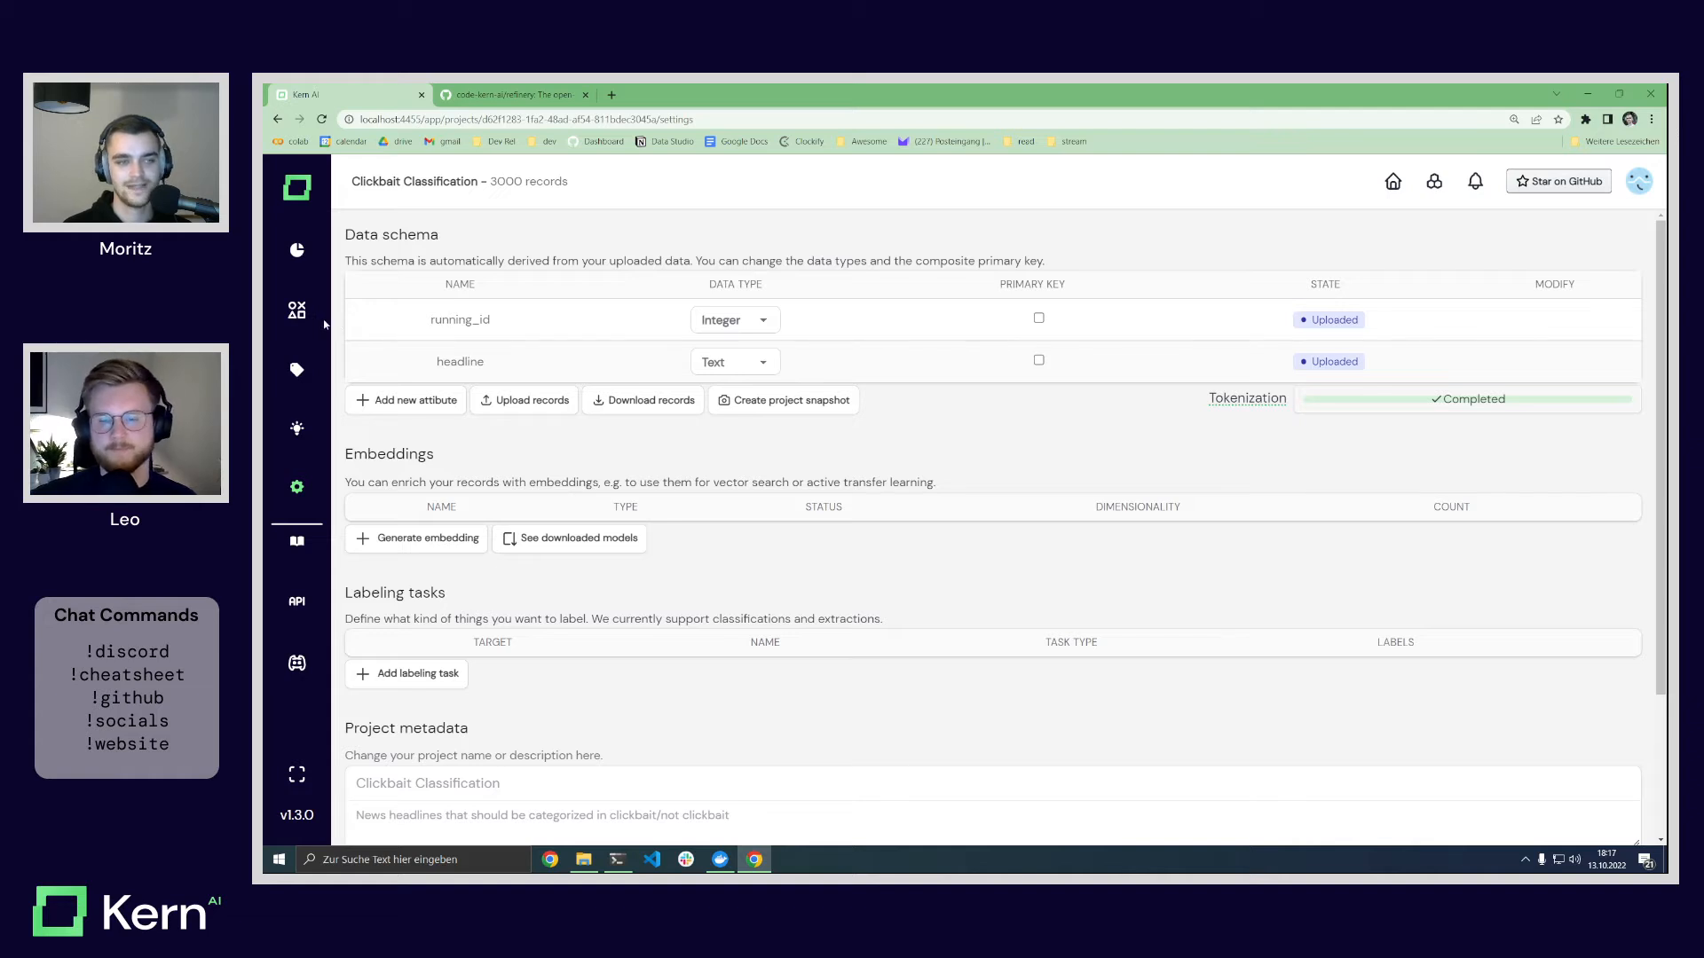
Step: Examine the running_id and headline attributes in the project's data schema
left_click_drag(374, 235, 439, 234)
left_click(438, 233)
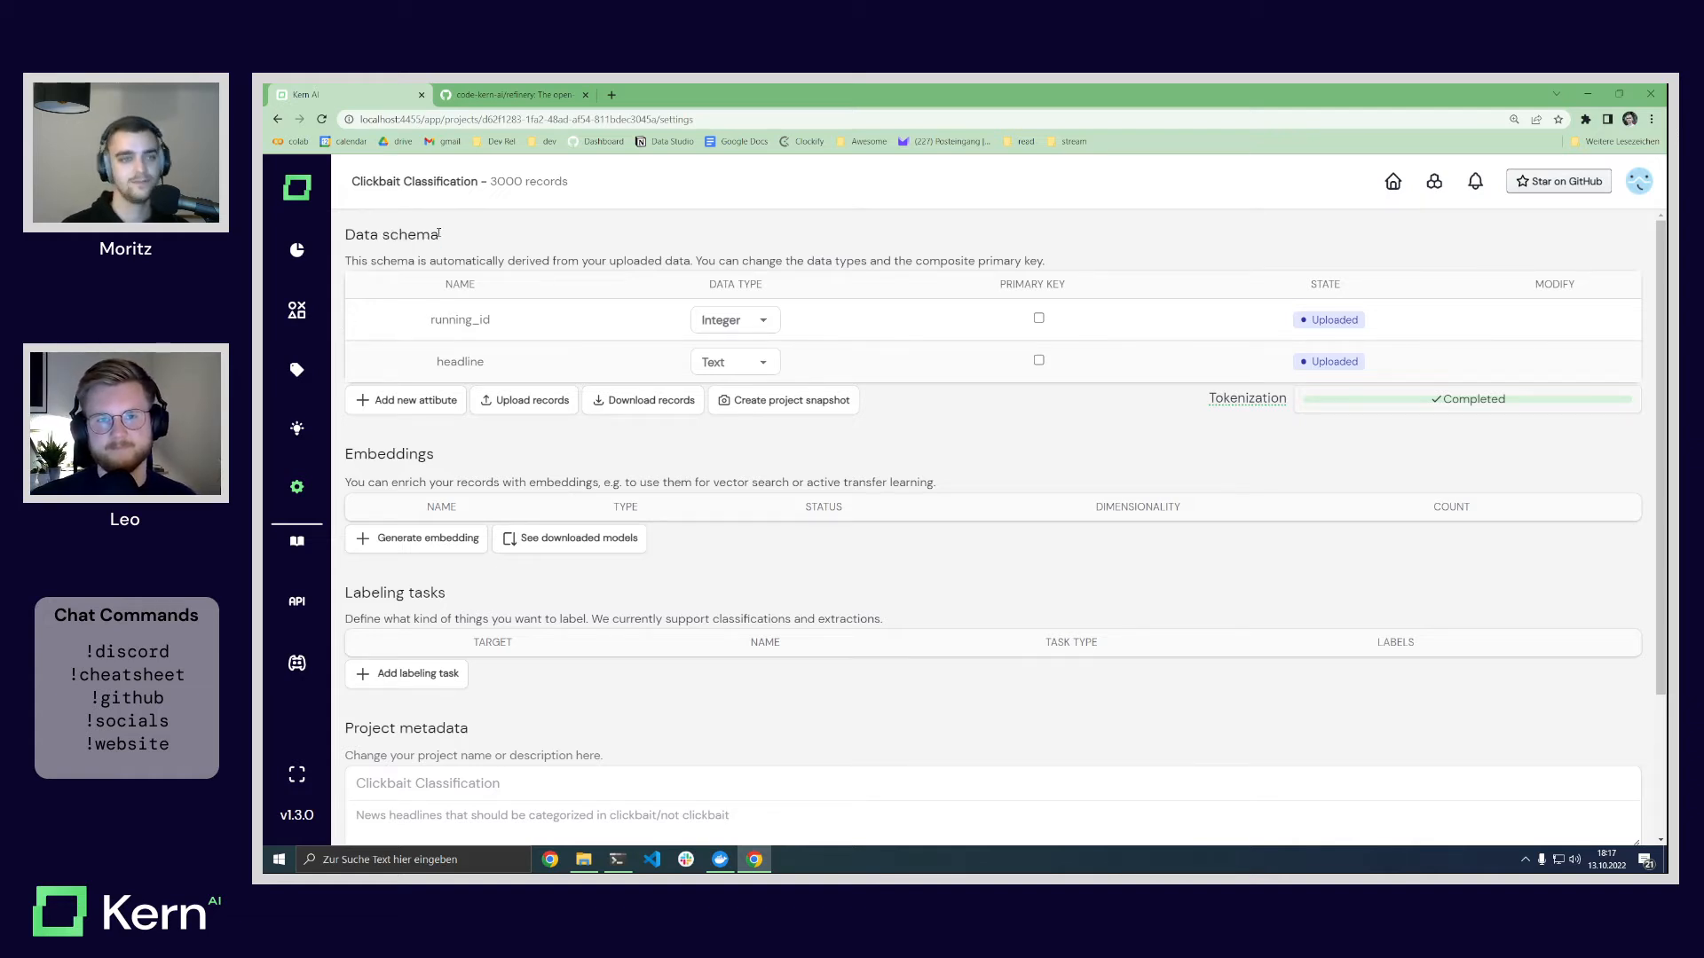
double_click(459, 320)
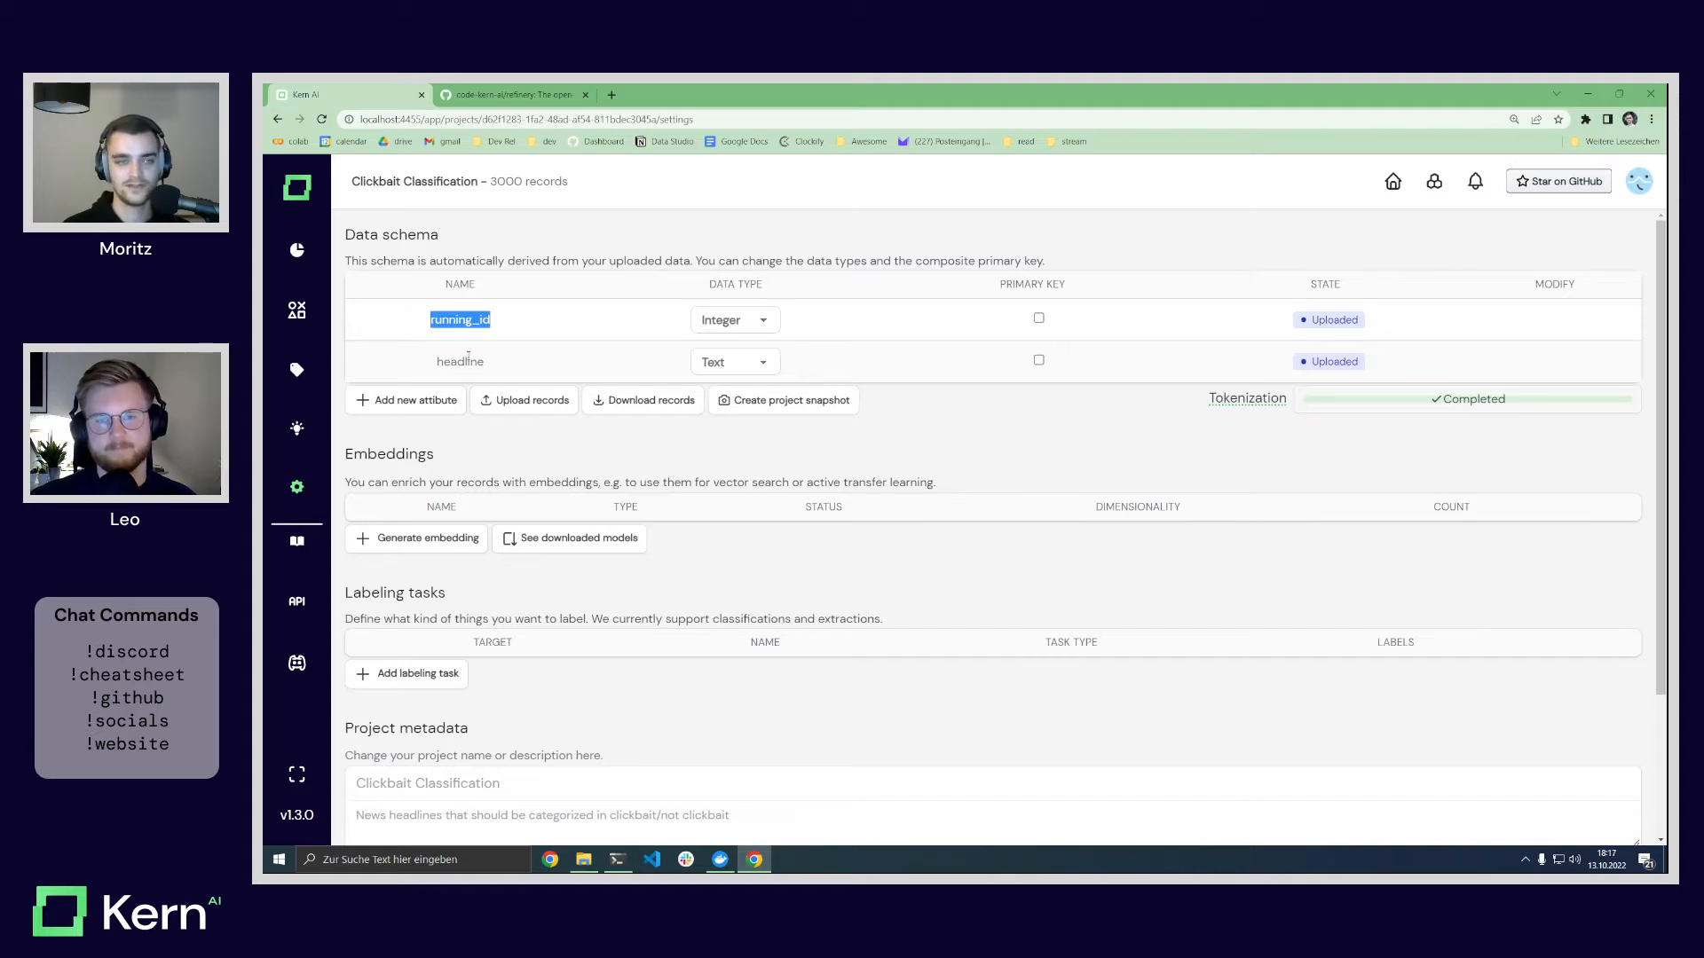
double_click(460, 361)
left_click(499, 367)
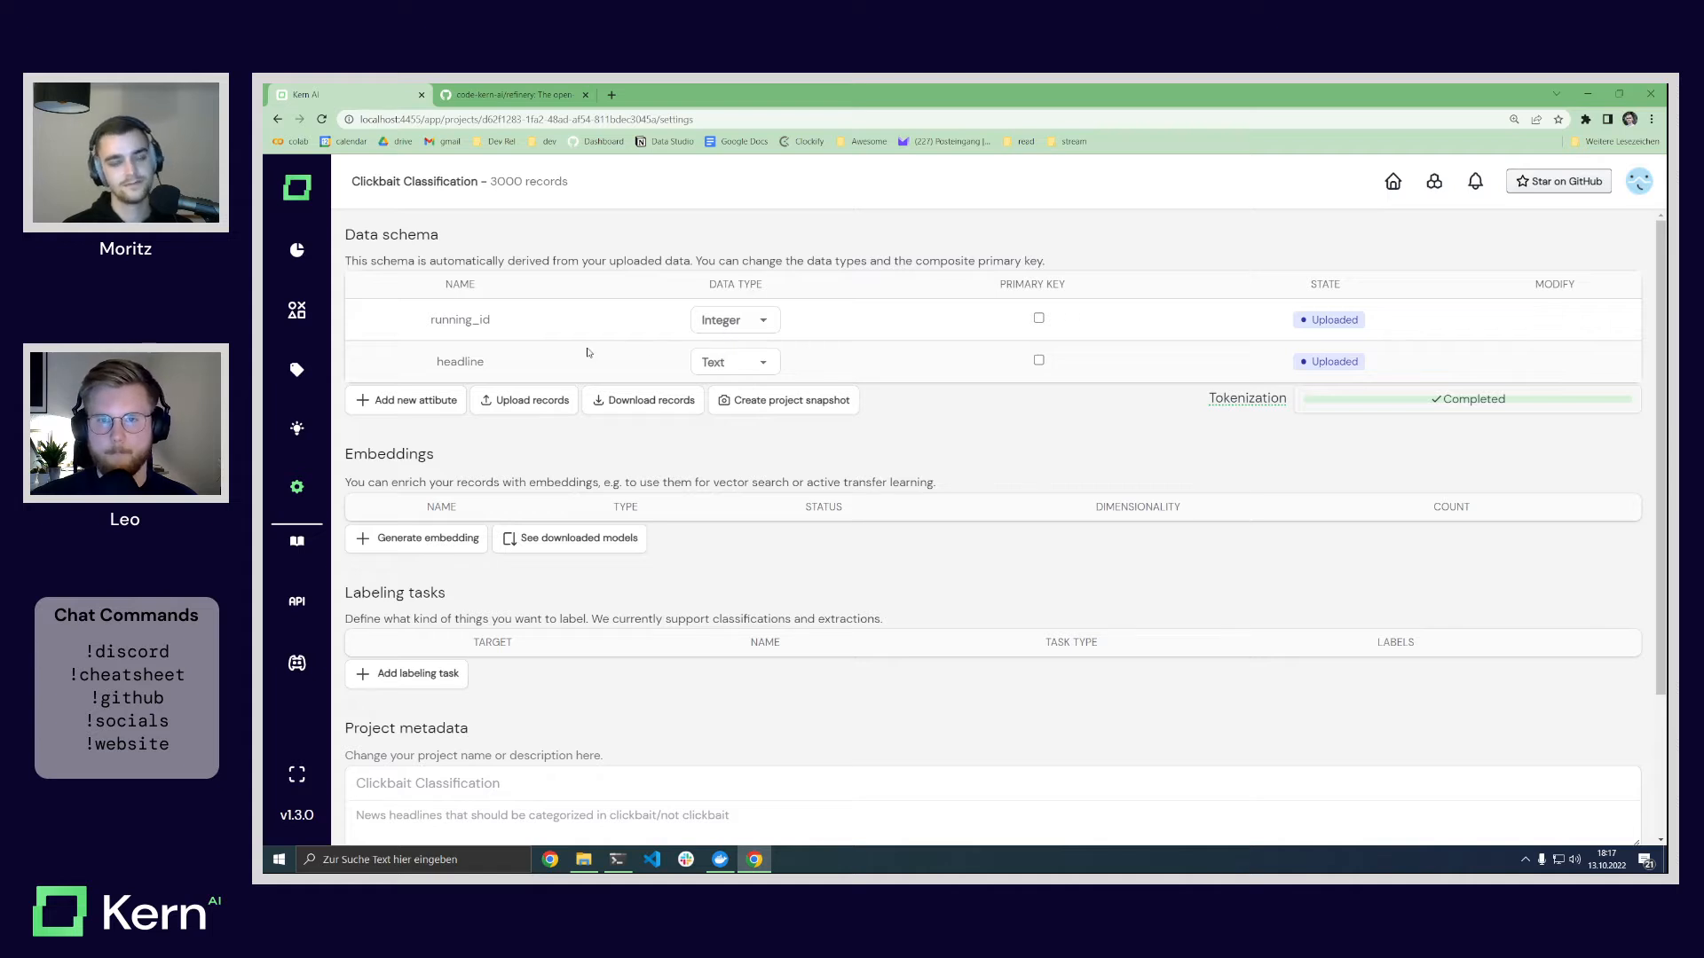
Step: Browse the imported records in the data browser, examining their running_id values and headlines
left_click(299, 313)
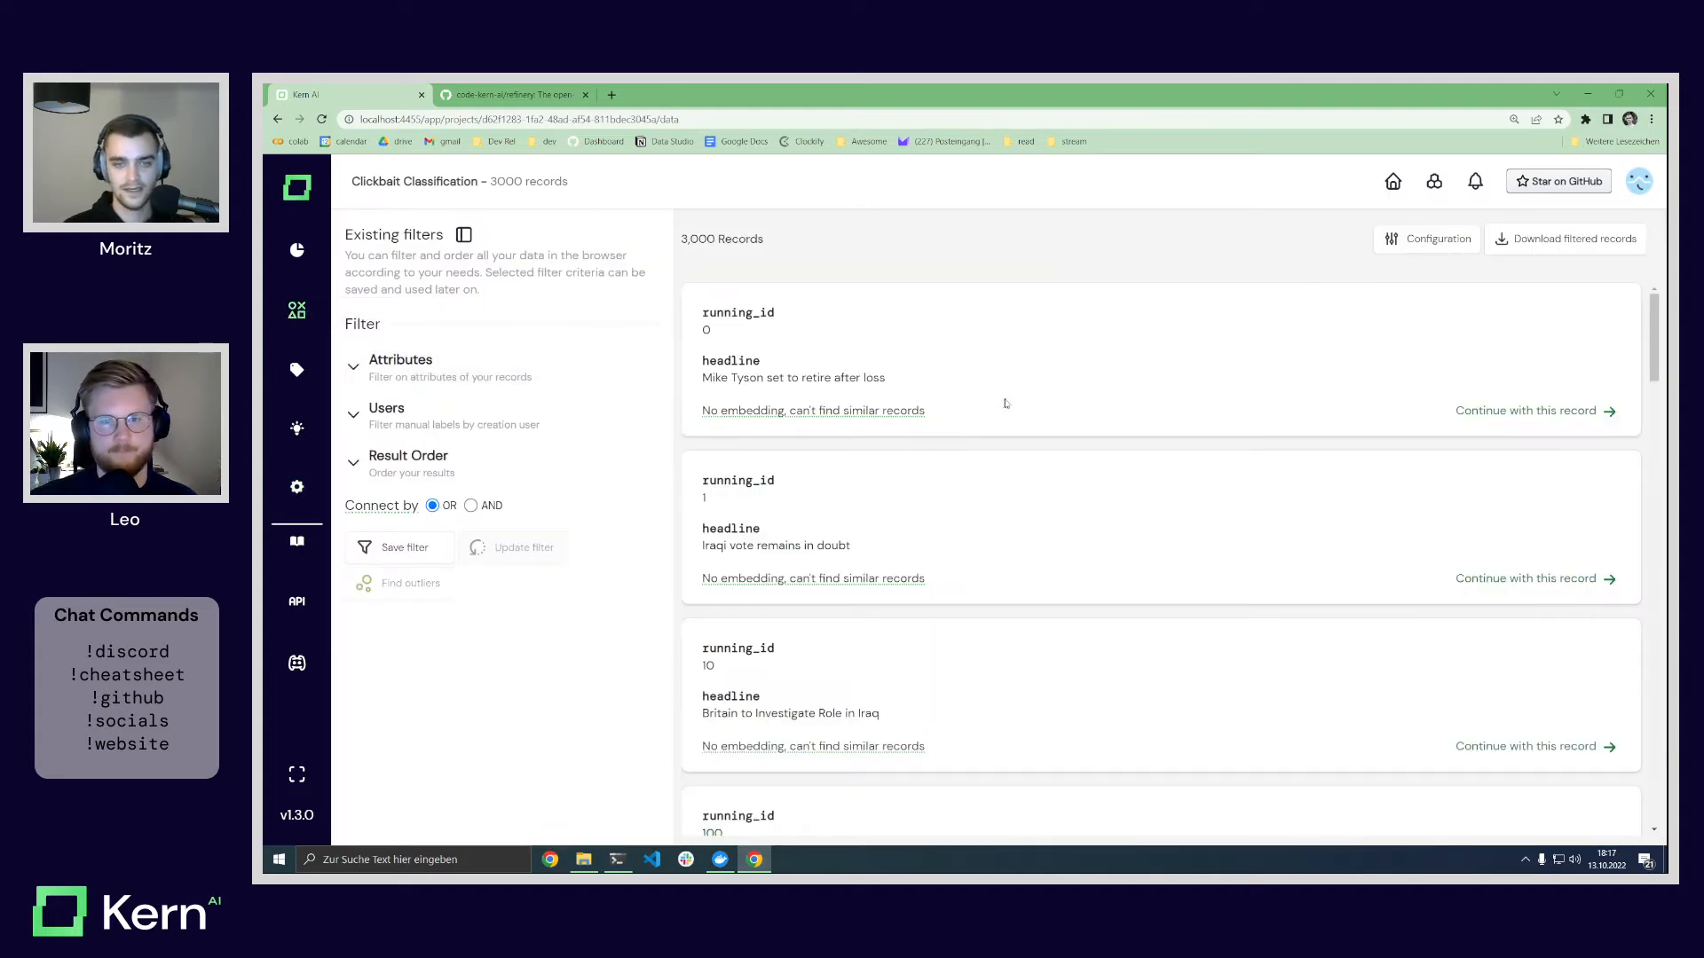
scroll(1012, 404, "down", 2)
scroll(1034, 404, "down", 2)
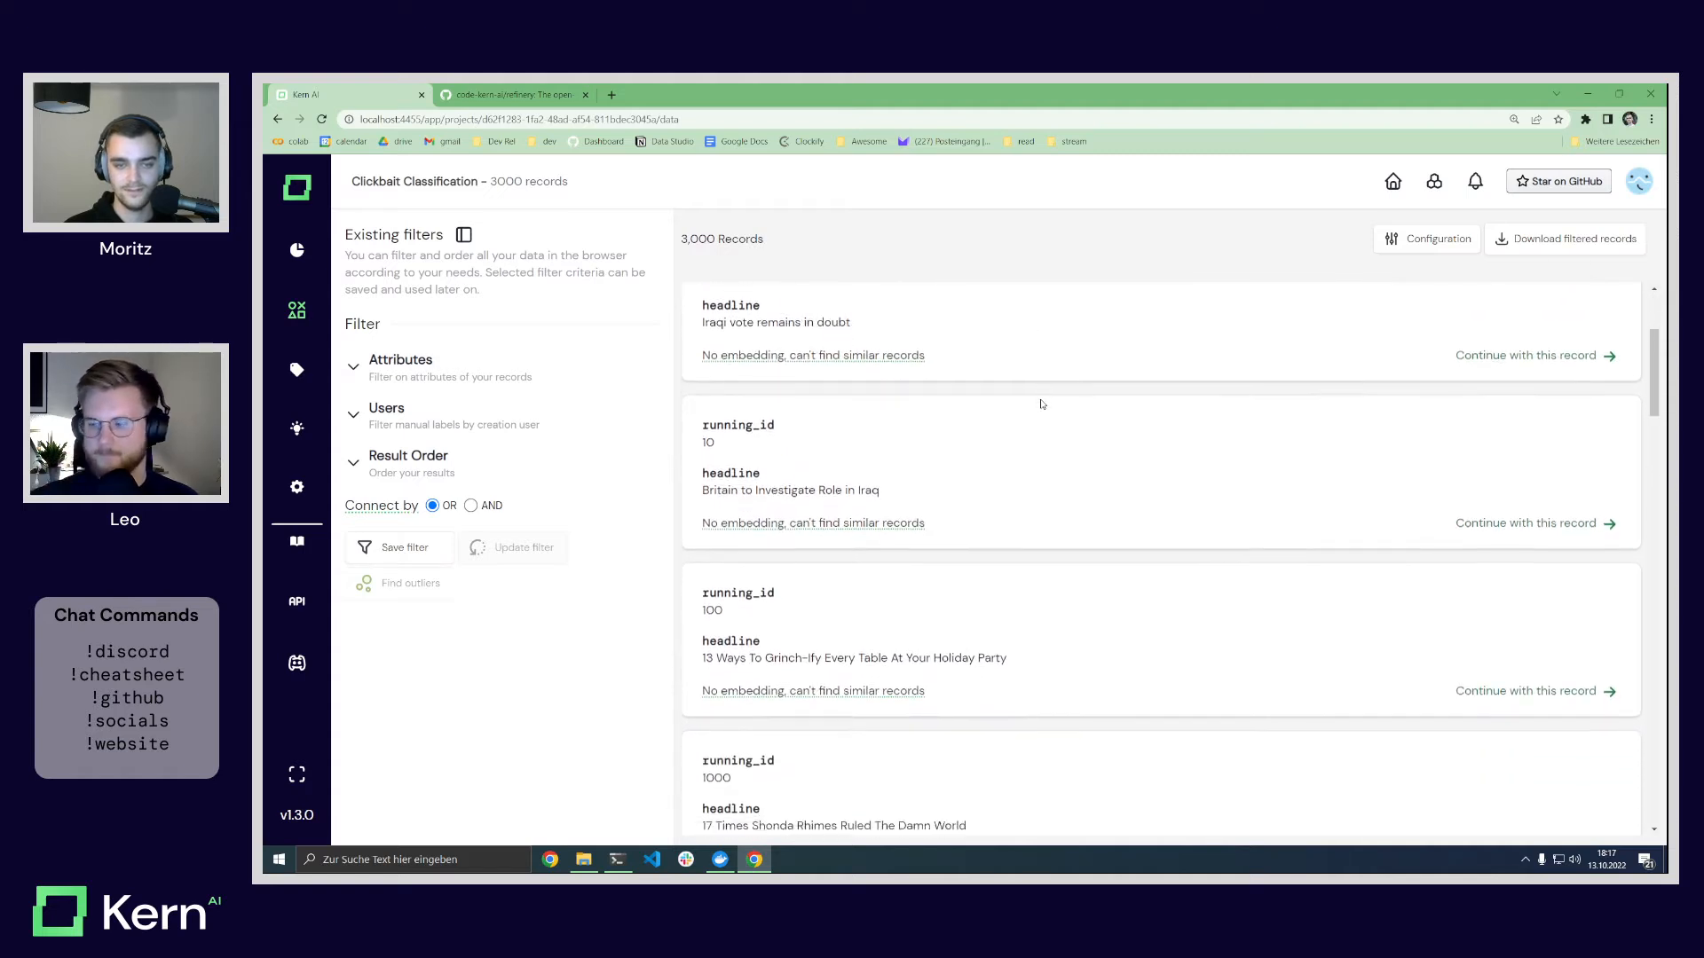
scroll(1118, 430, "down", 2)
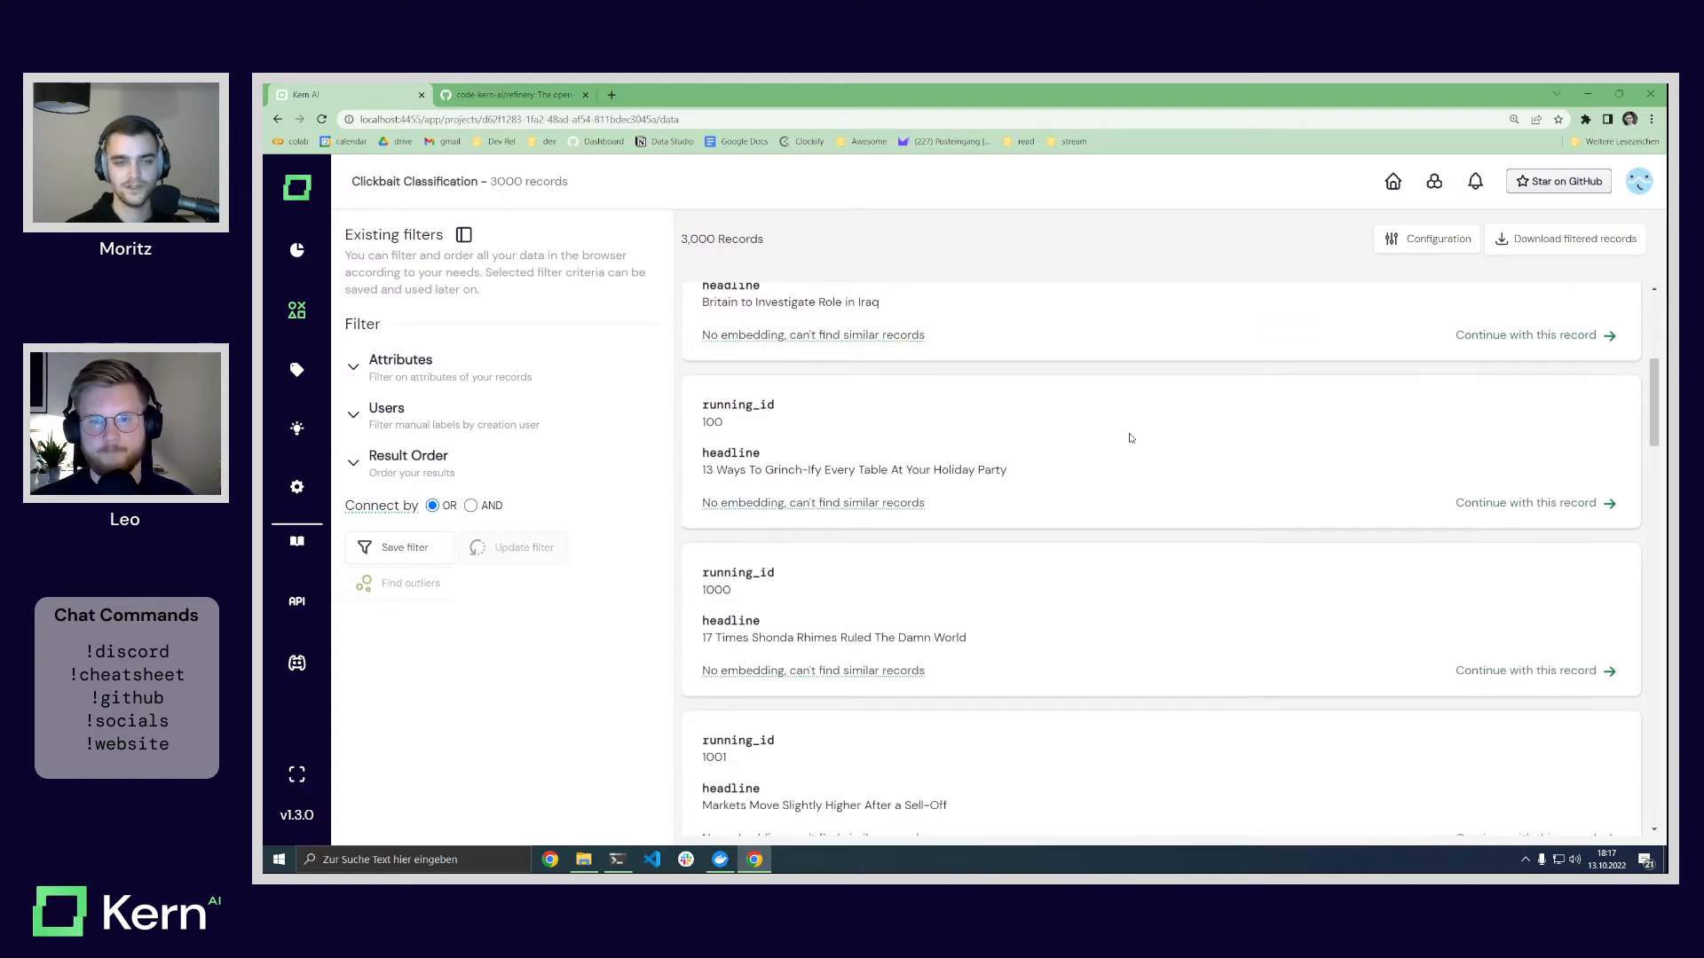
scroll(1116, 432, "down", 1)
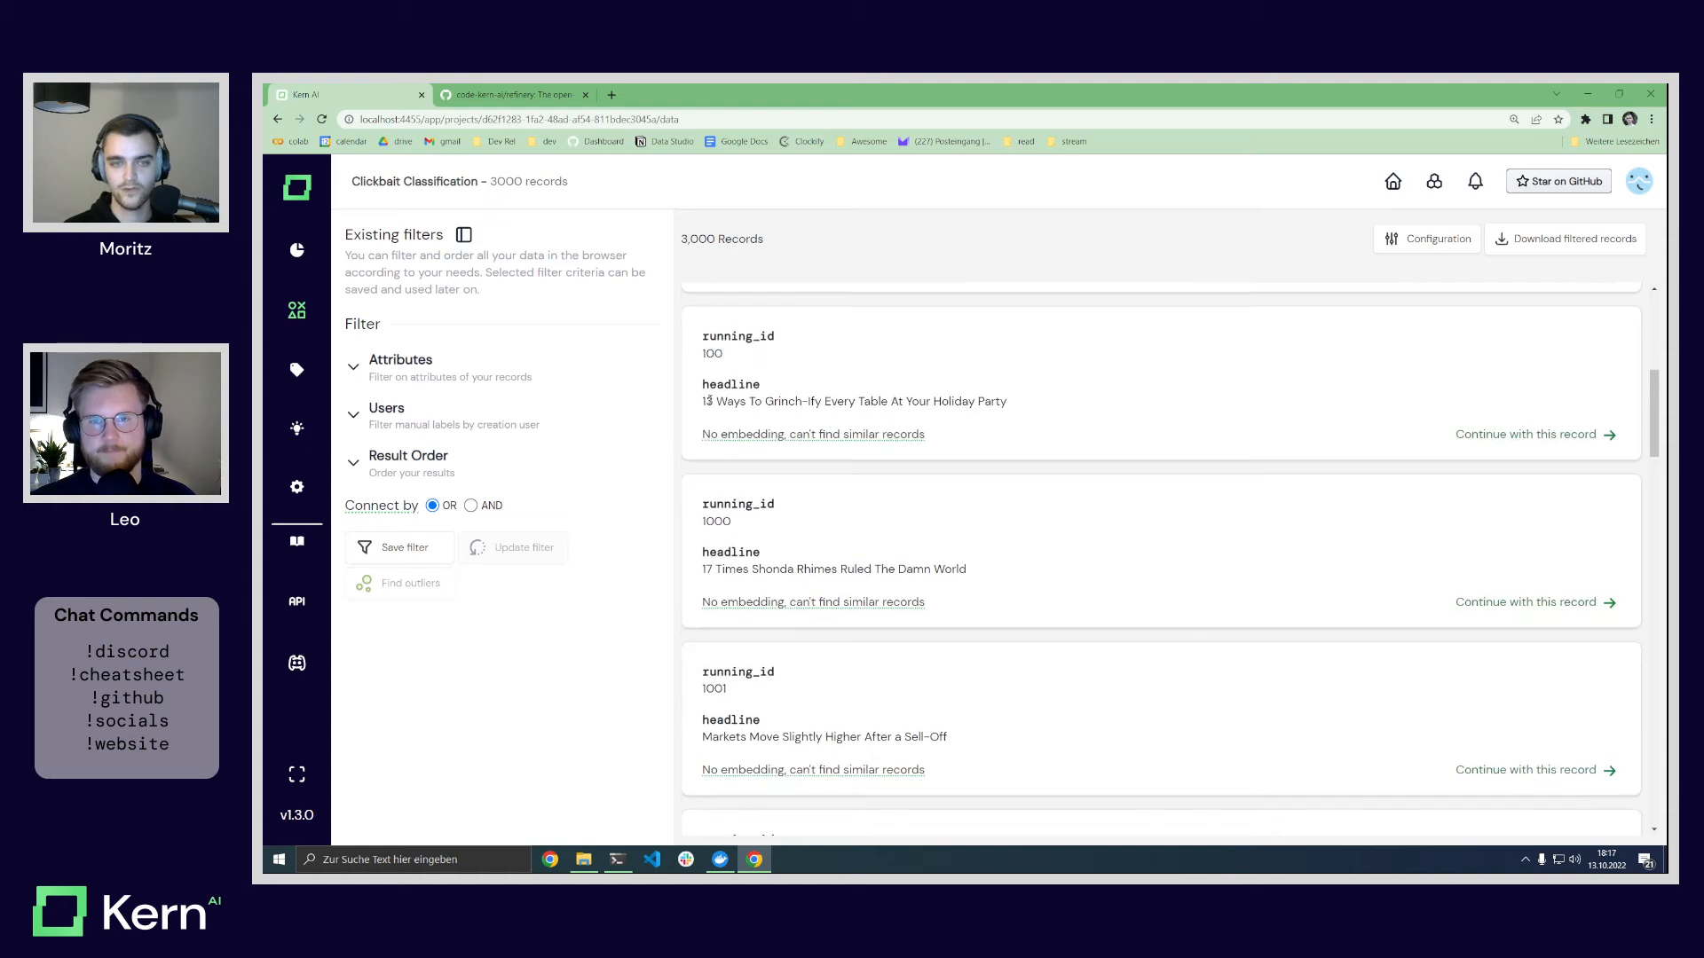
left_click_drag(703, 402, 1016, 402)
left_click(1016, 401)
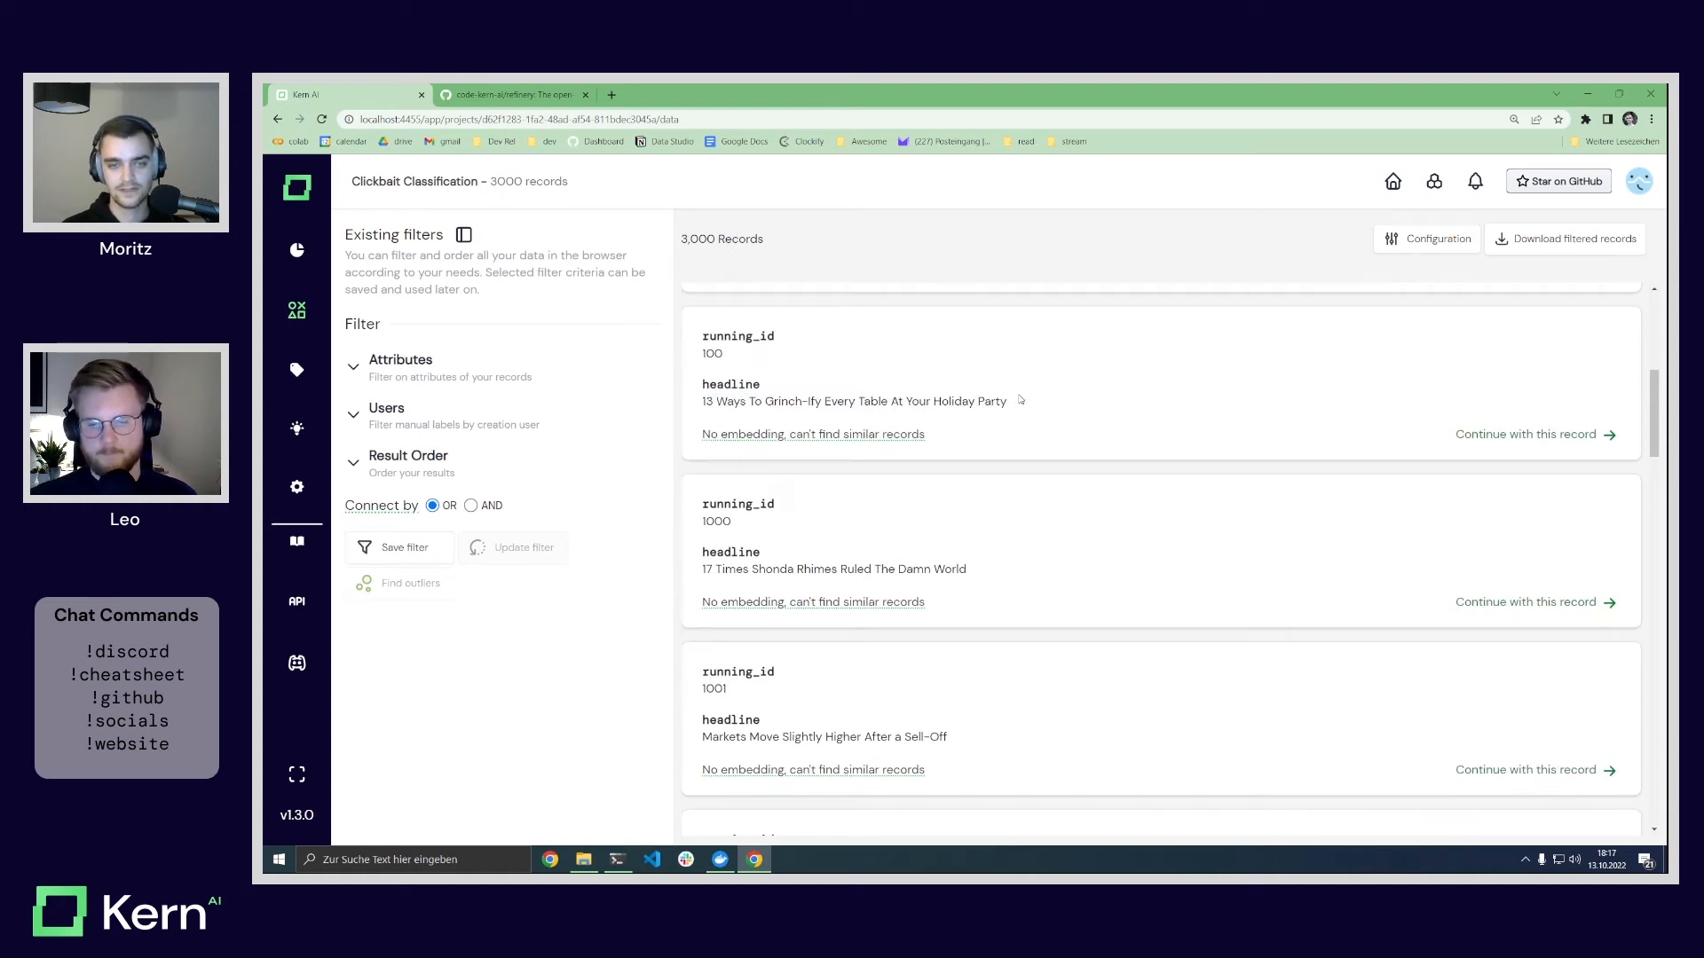
scroll(1021, 401, "down", 1)
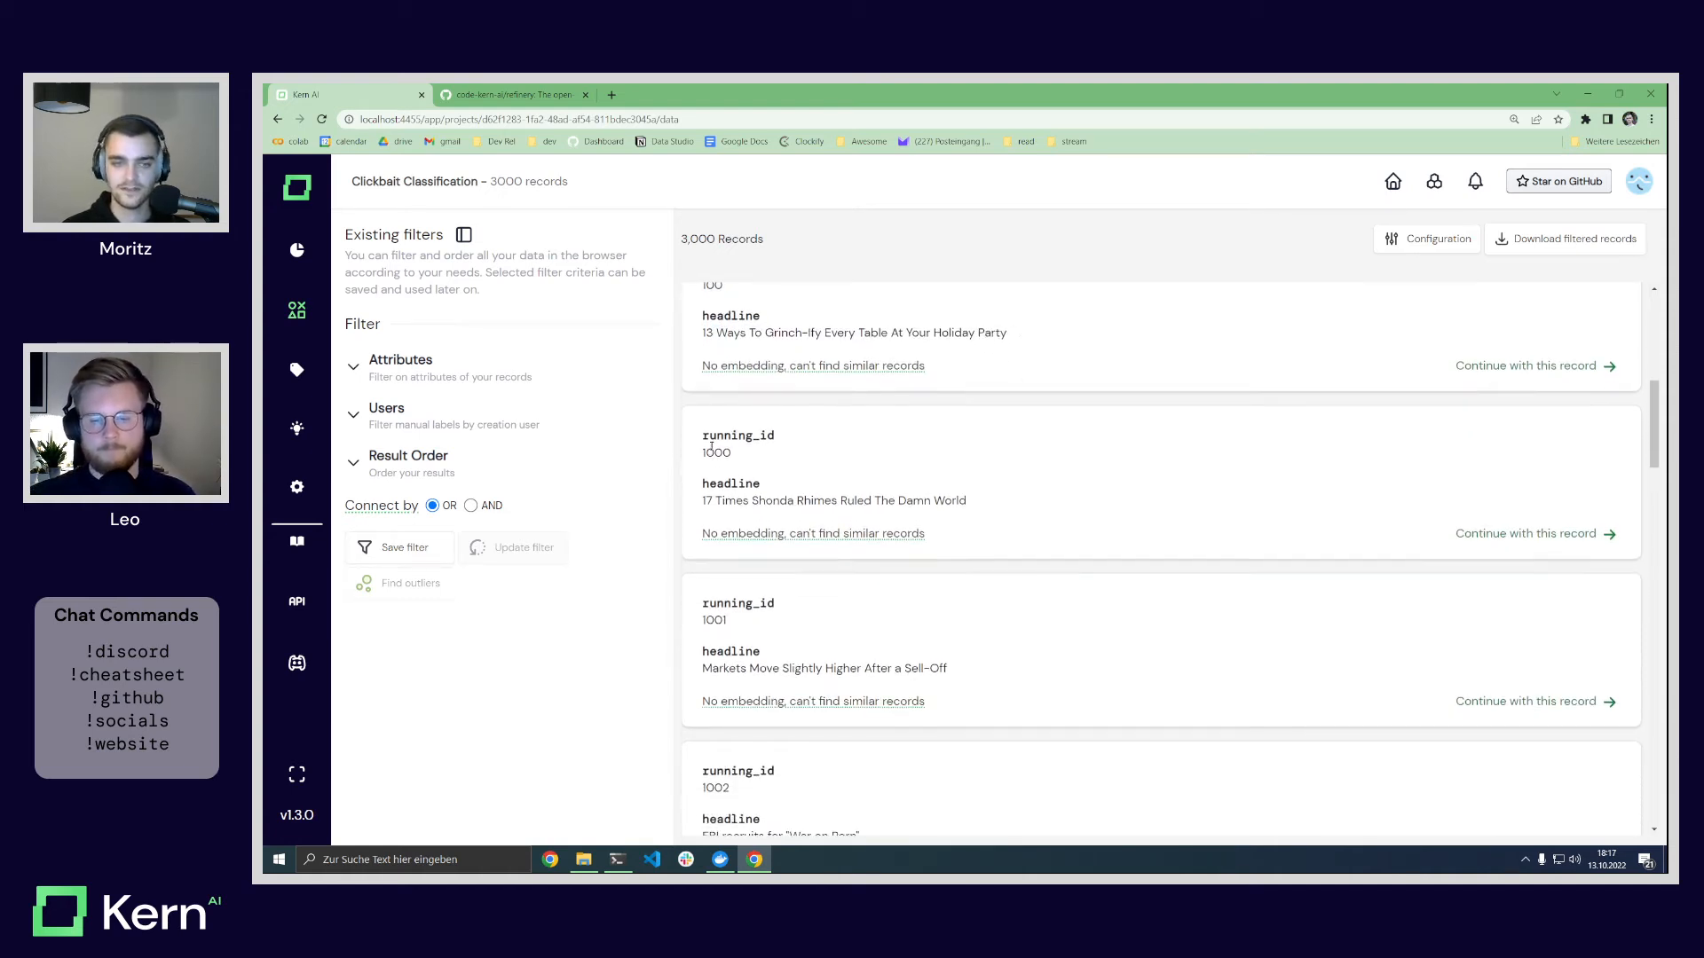
double_click(716, 453)
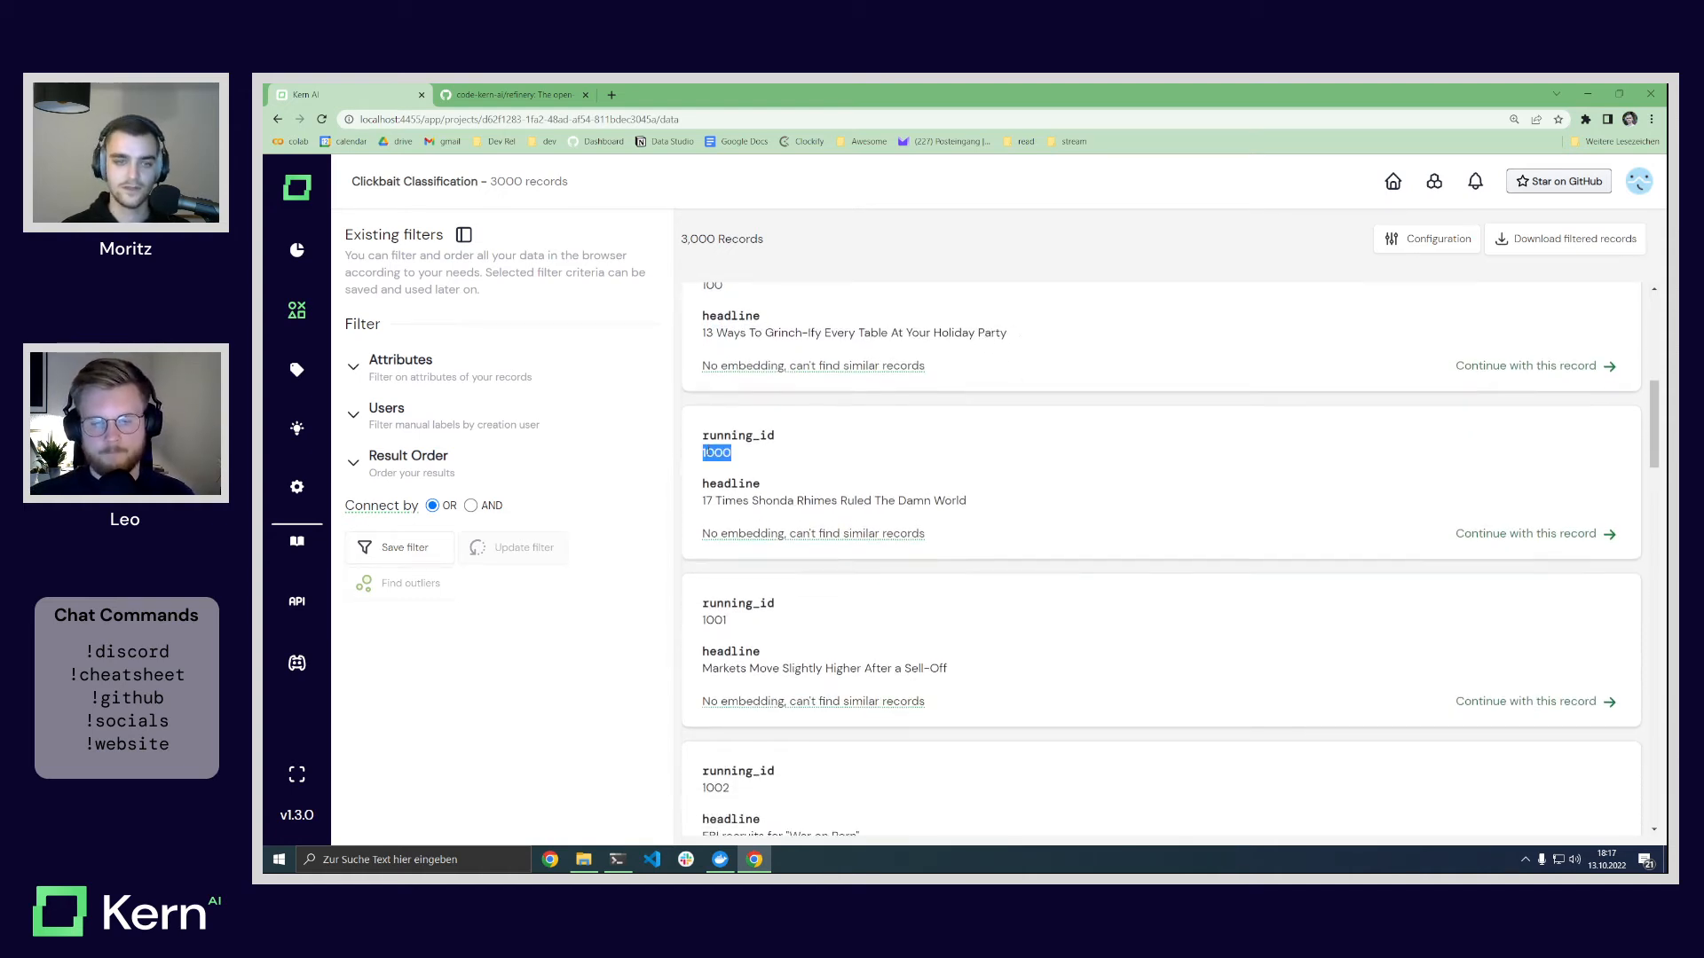
left_click(839, 493)
scroll(838, 493, "down", 2)
double_click(714, 485)
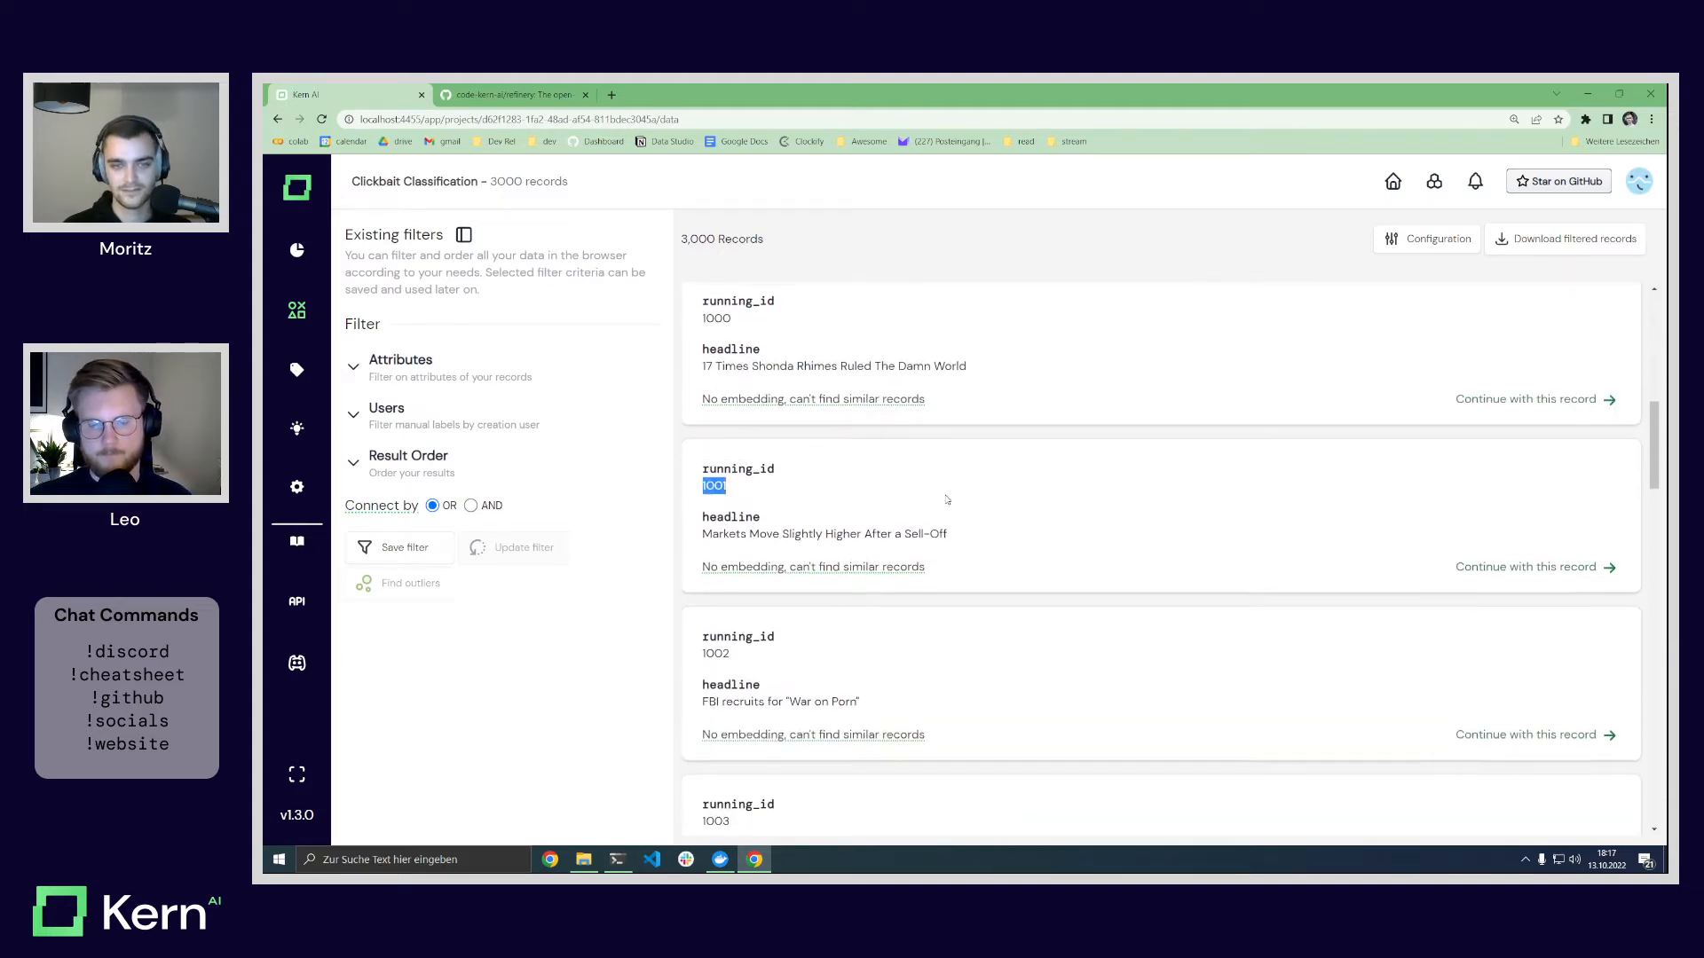
scroll(946, 500, "up", 5)
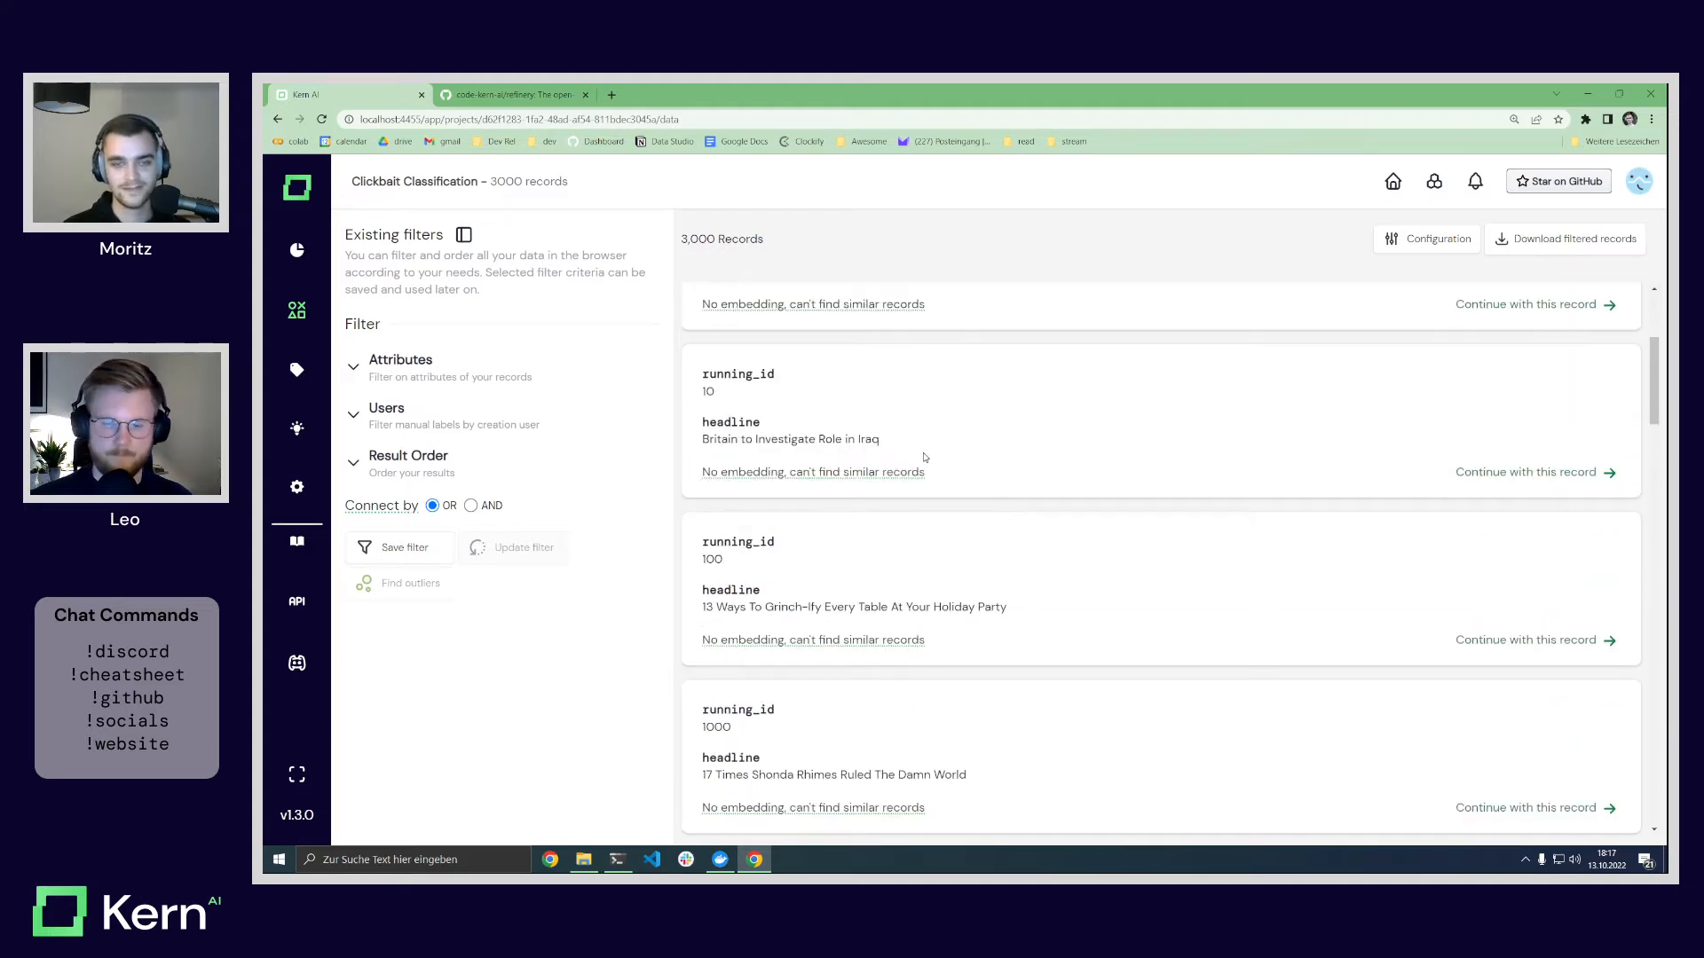
scroll(981, 487, "up", 3)
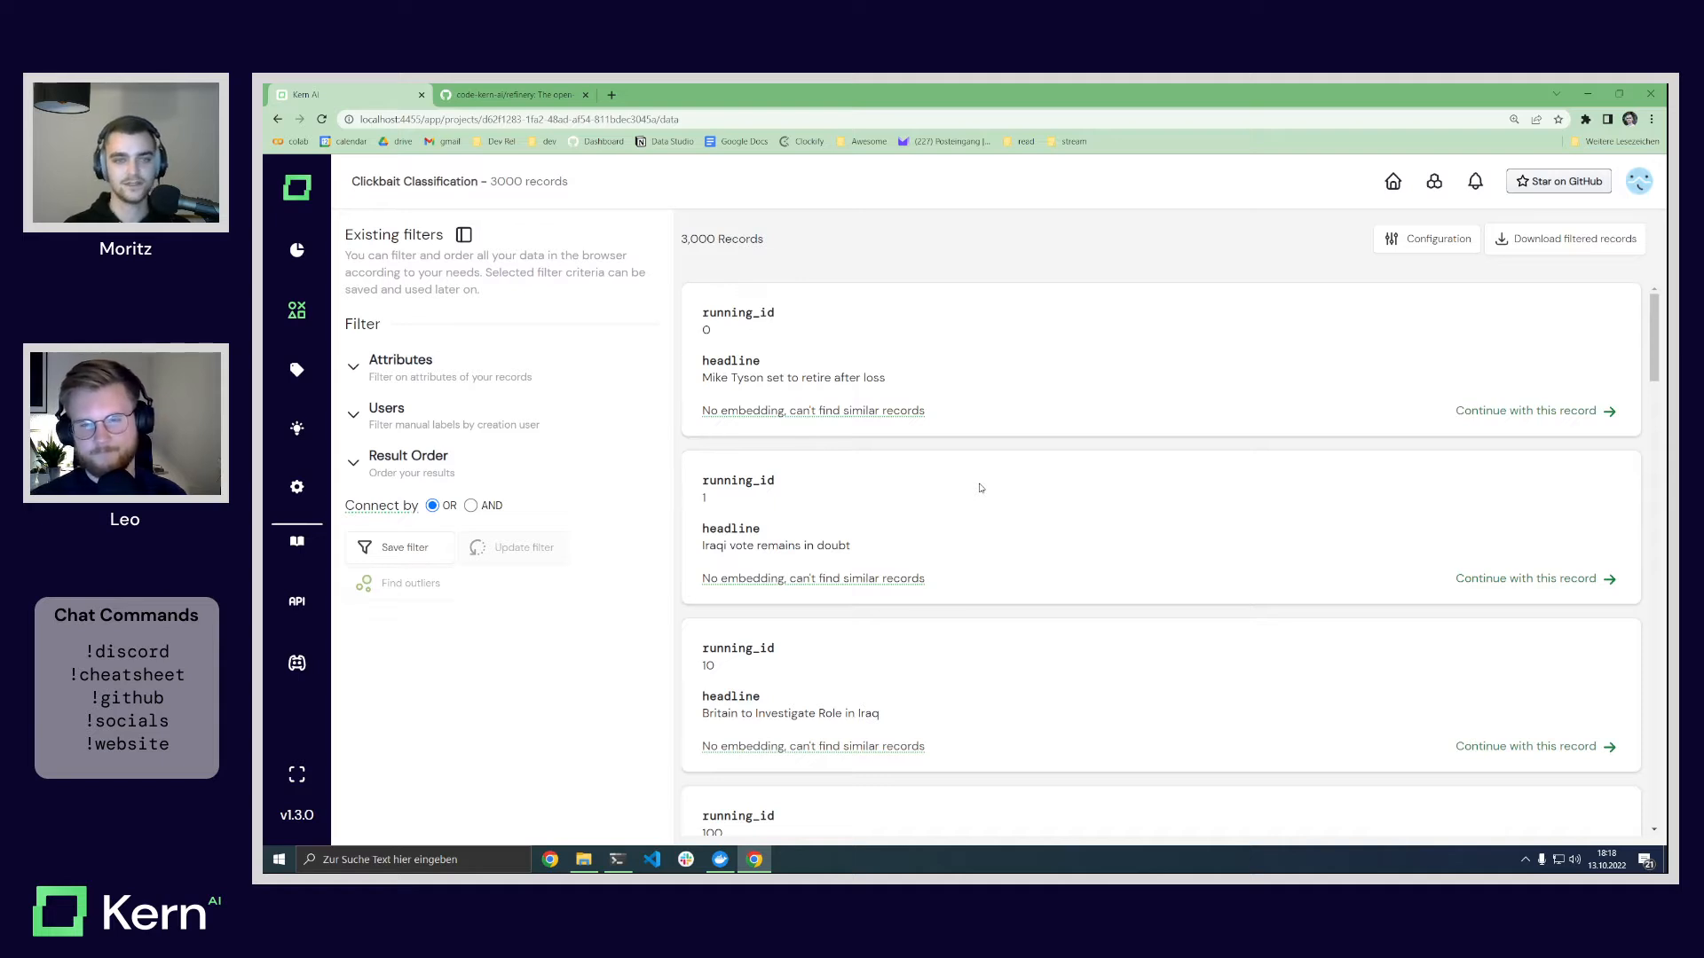
Step: Add a labeling task named Clickbait in the project settings, targeting the Full Record
left_click(297, 487)
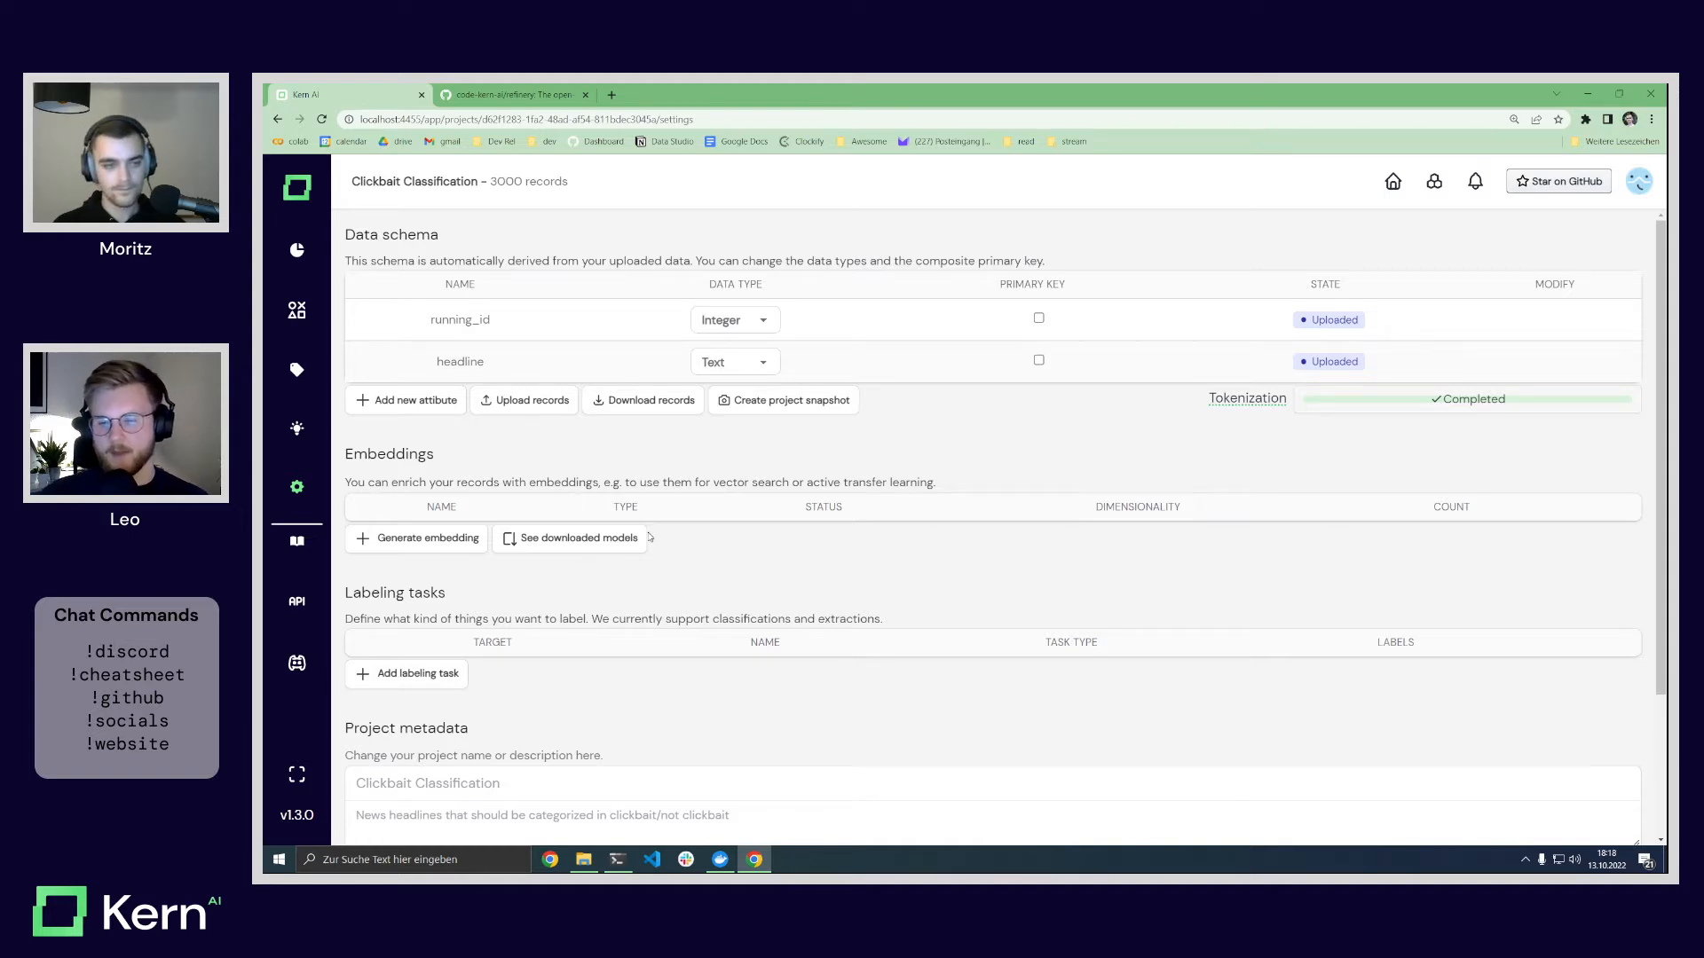
left_click(410, 674)
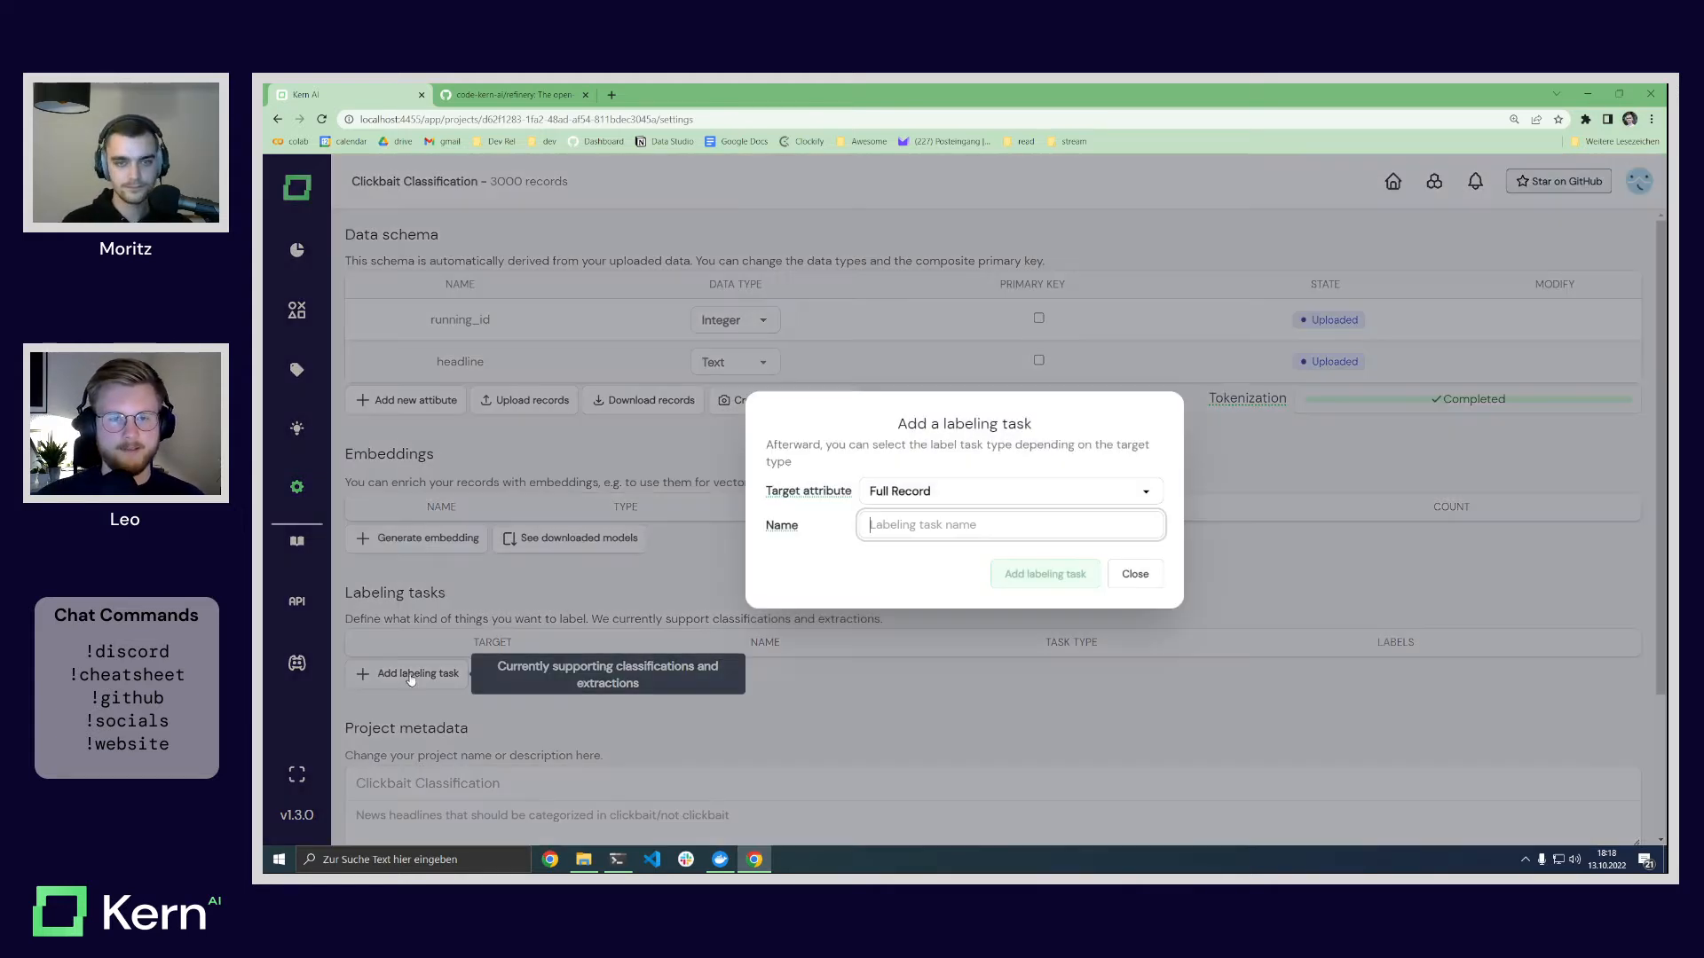
left_click(918, 495)
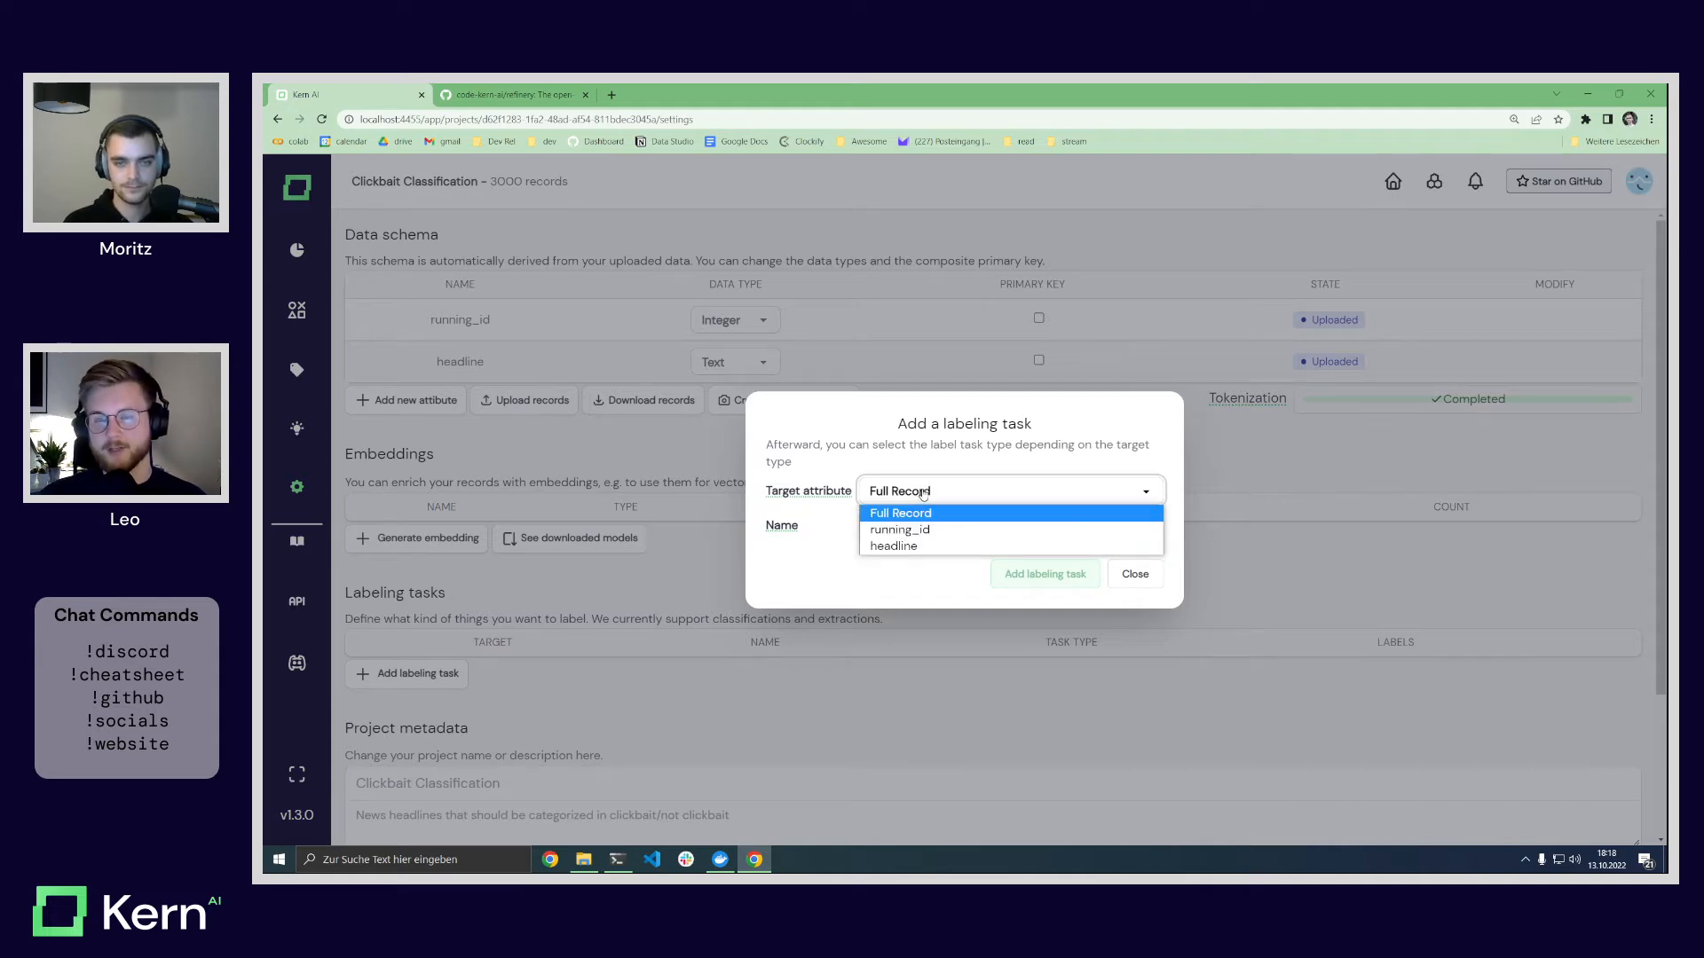
left_click(923, 494)
left_click(907, 529)
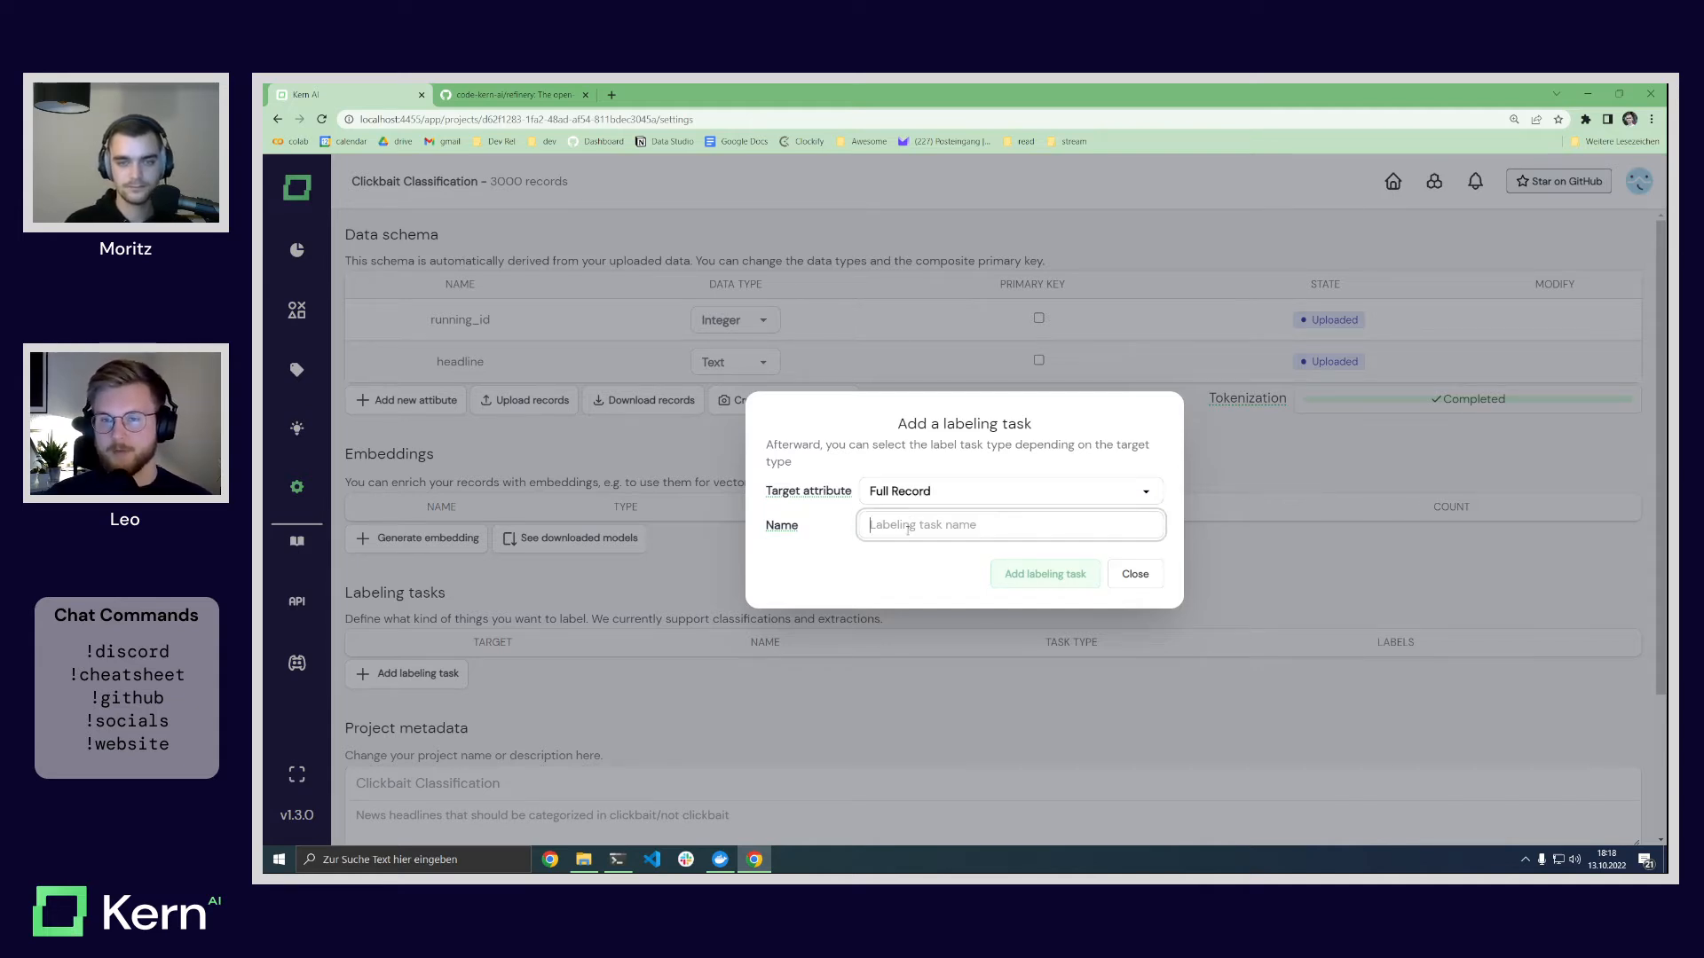
type("Clas")
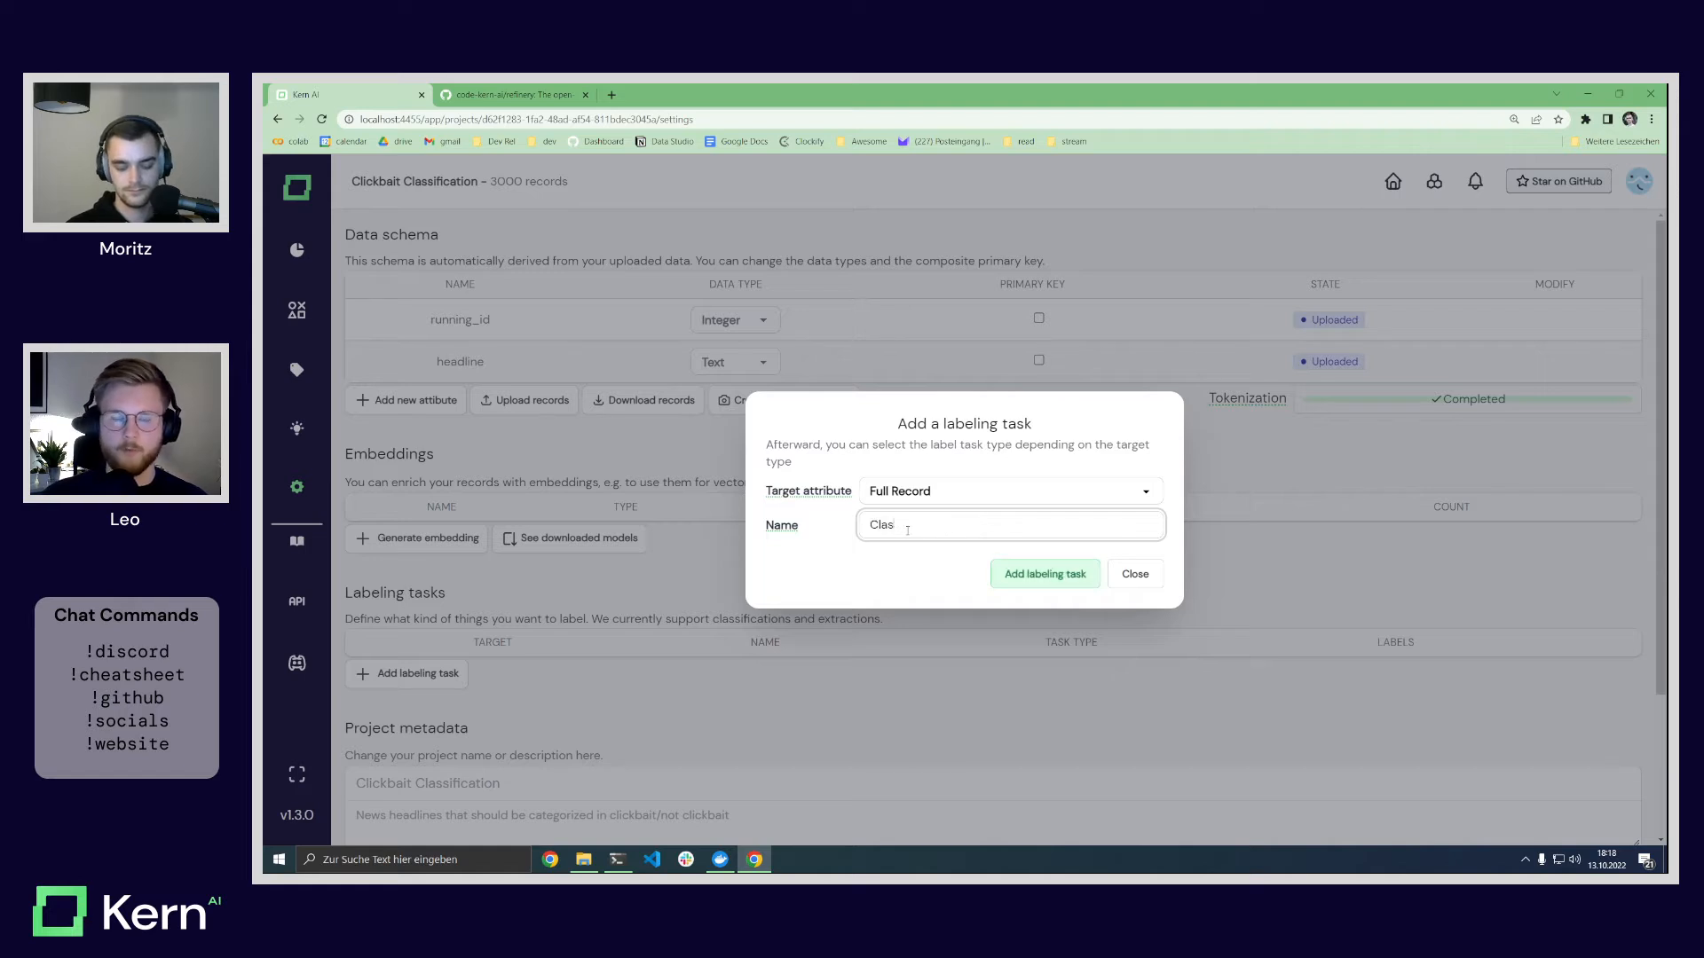
type("s")
key("BackSpace")
key("BackSpace")
key("BackSpace")
key("BackSpace")
type("lickbait")
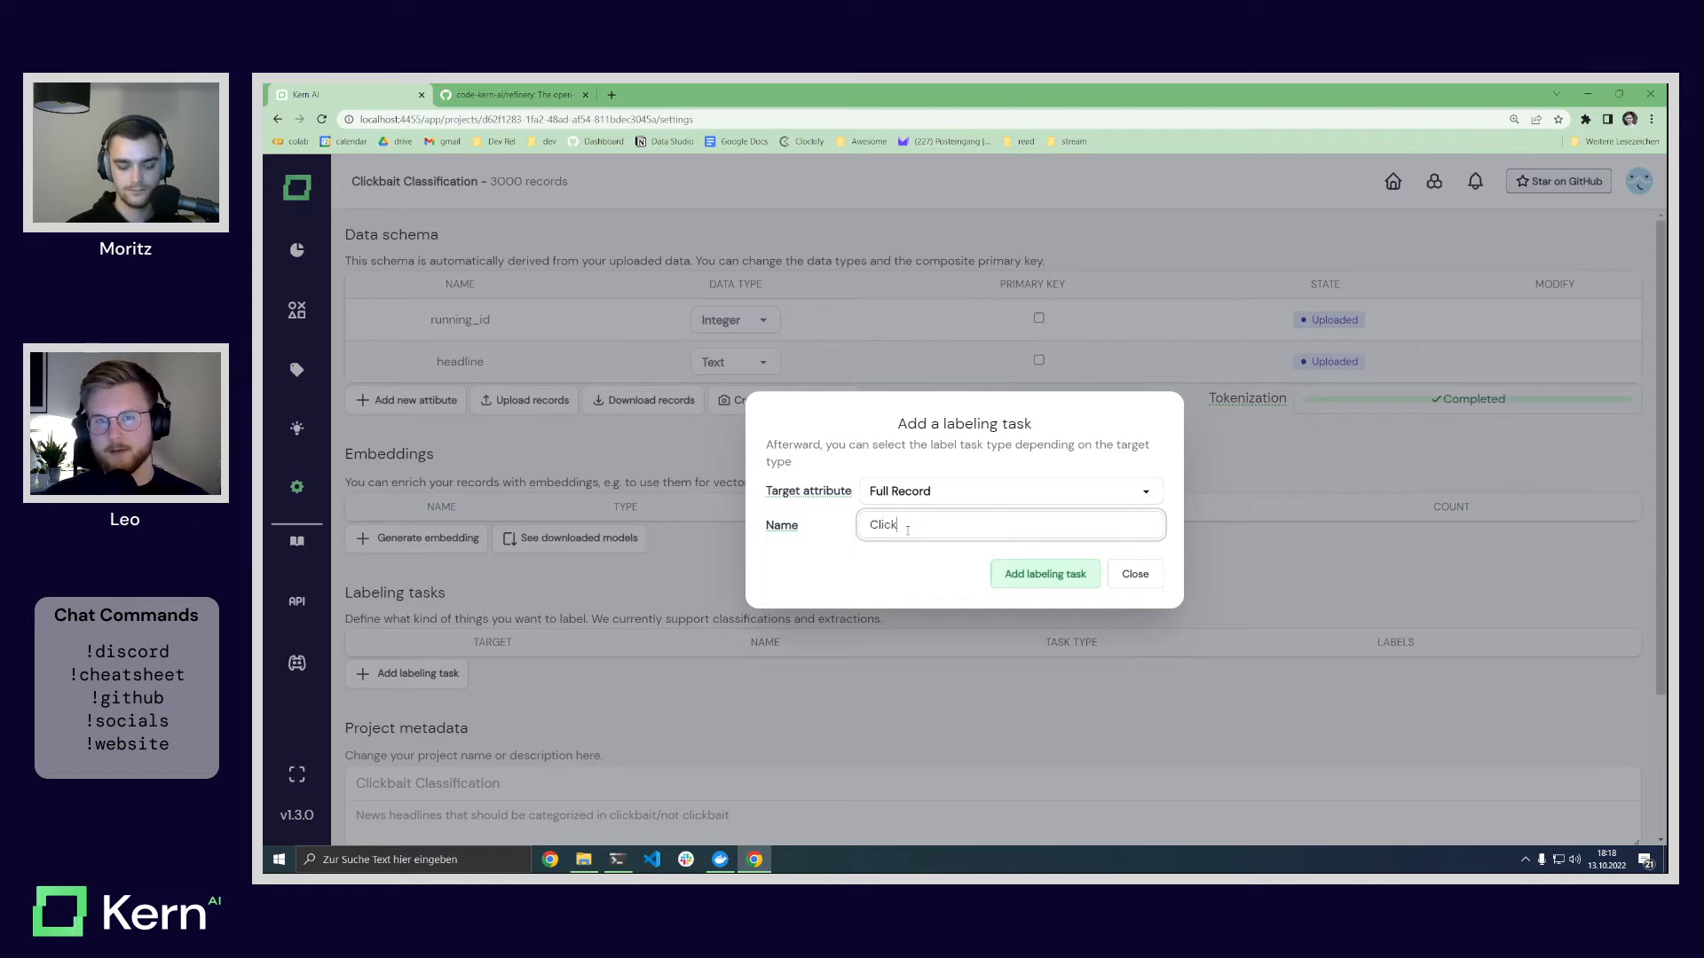
left_click(1030, 579)
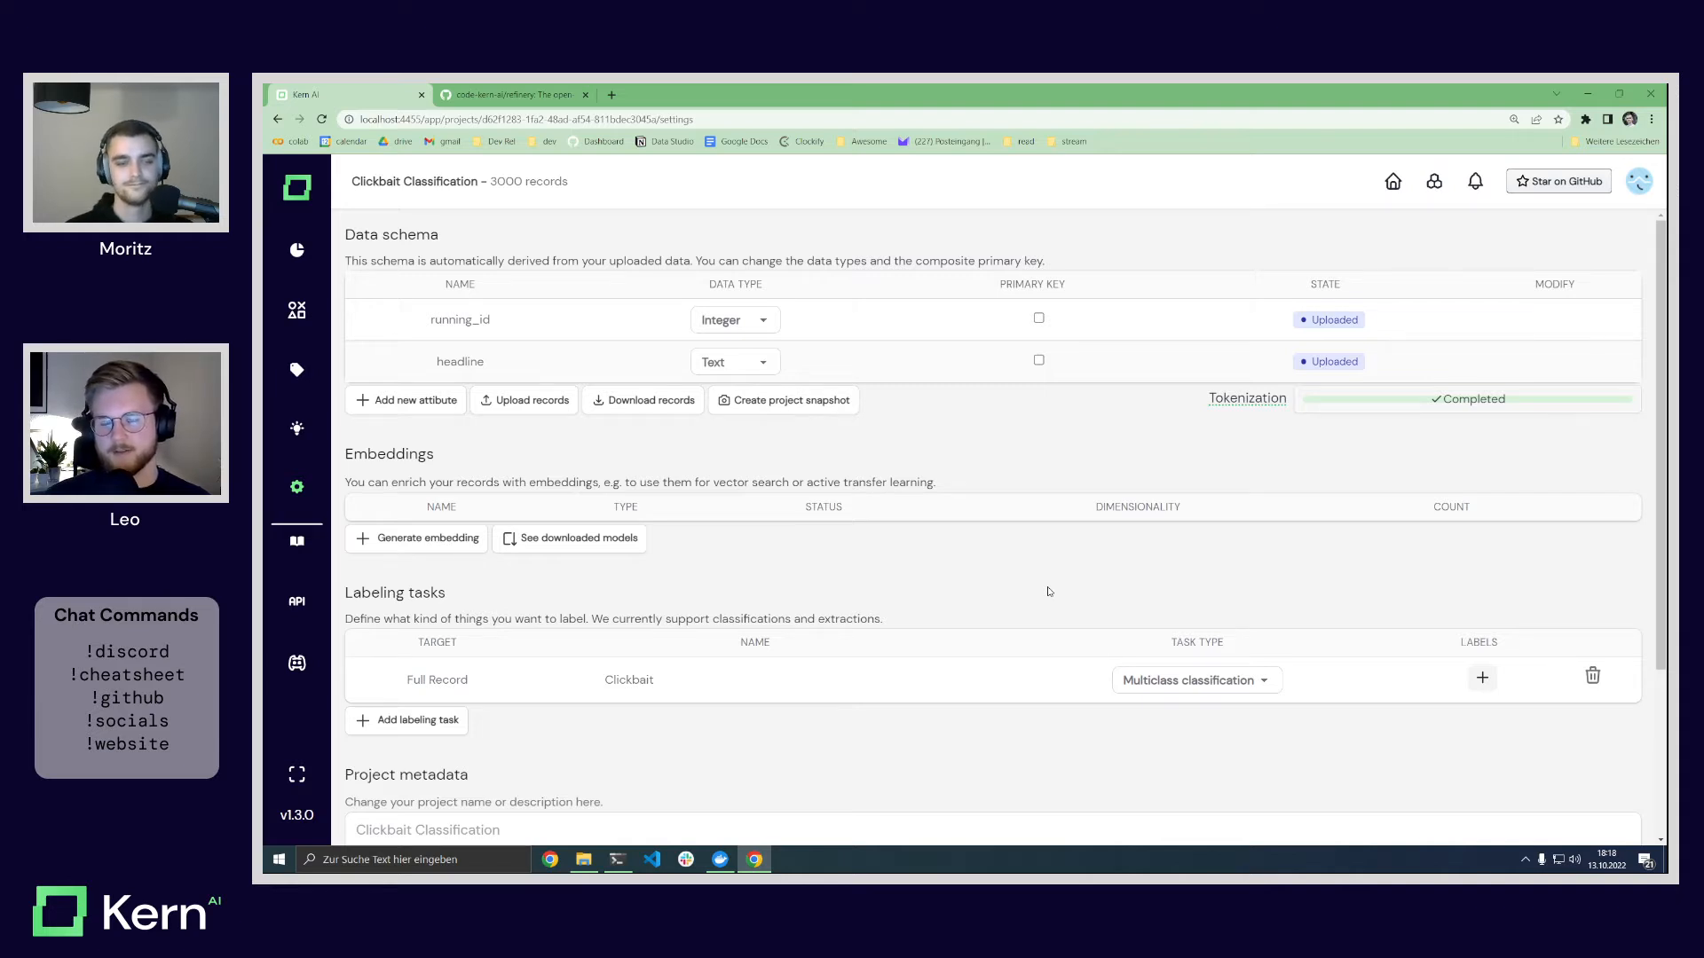
Step: Keep Multiclass classification as the Clickbait task's type and add the labels "clickbait" and "not clickbait"
left_click(1184, 682)
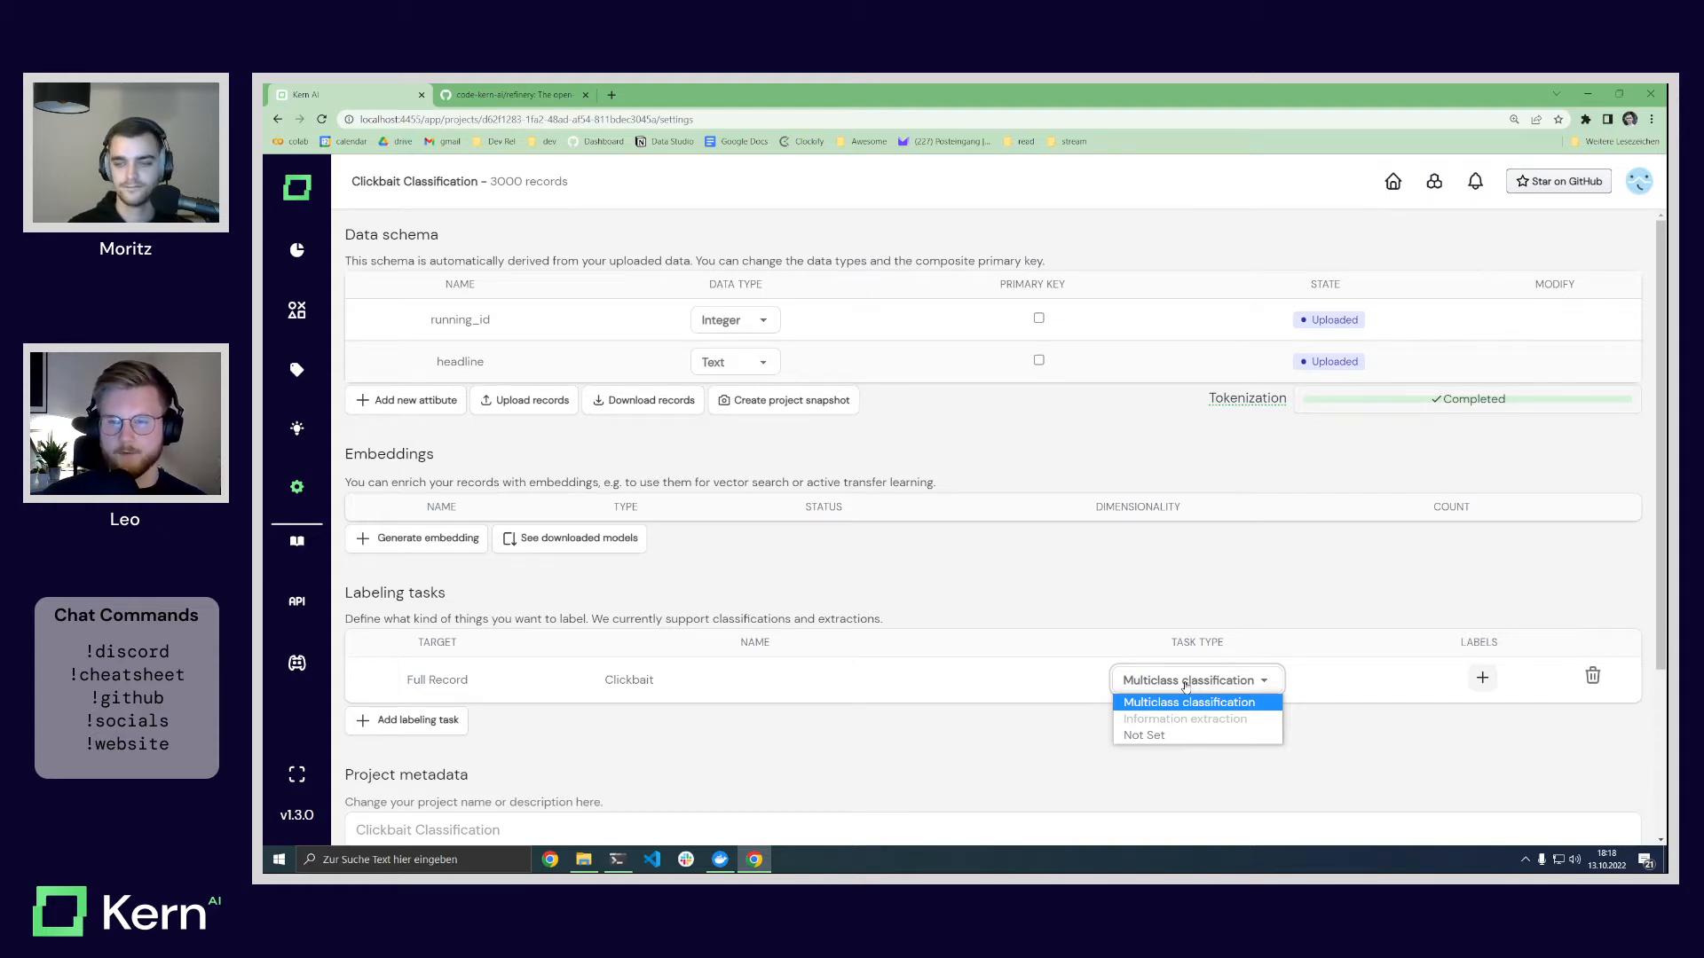
left_click(1342, 684)
left_click(1481, 678)
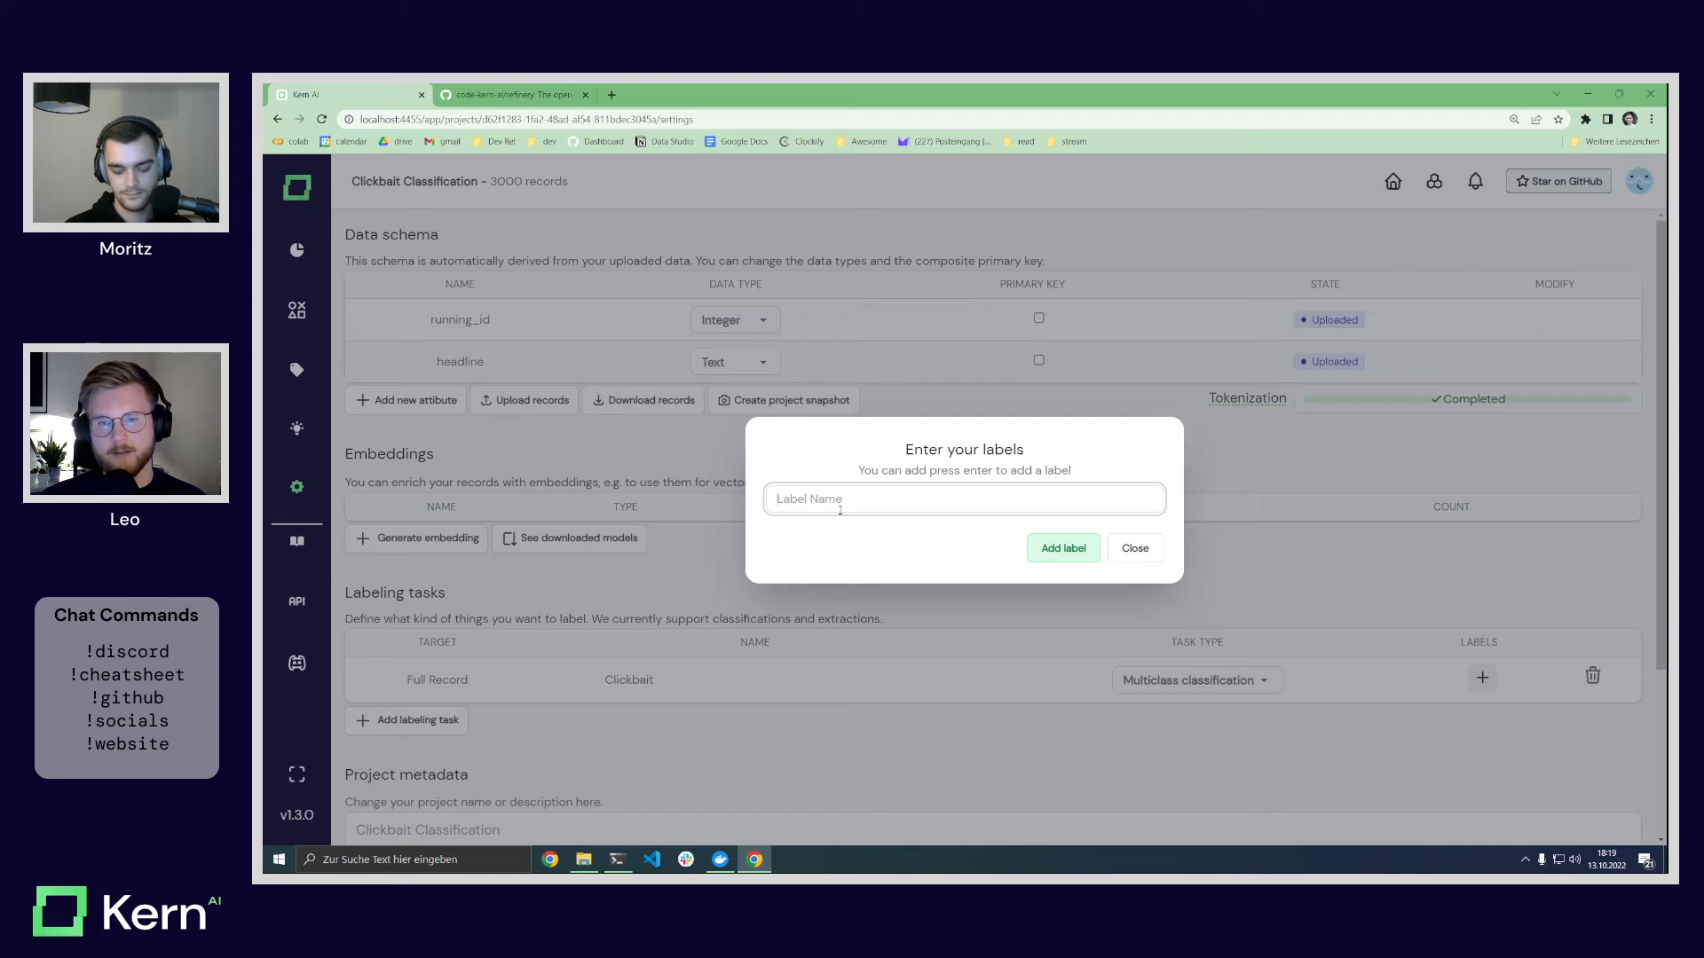
type("clickbait")
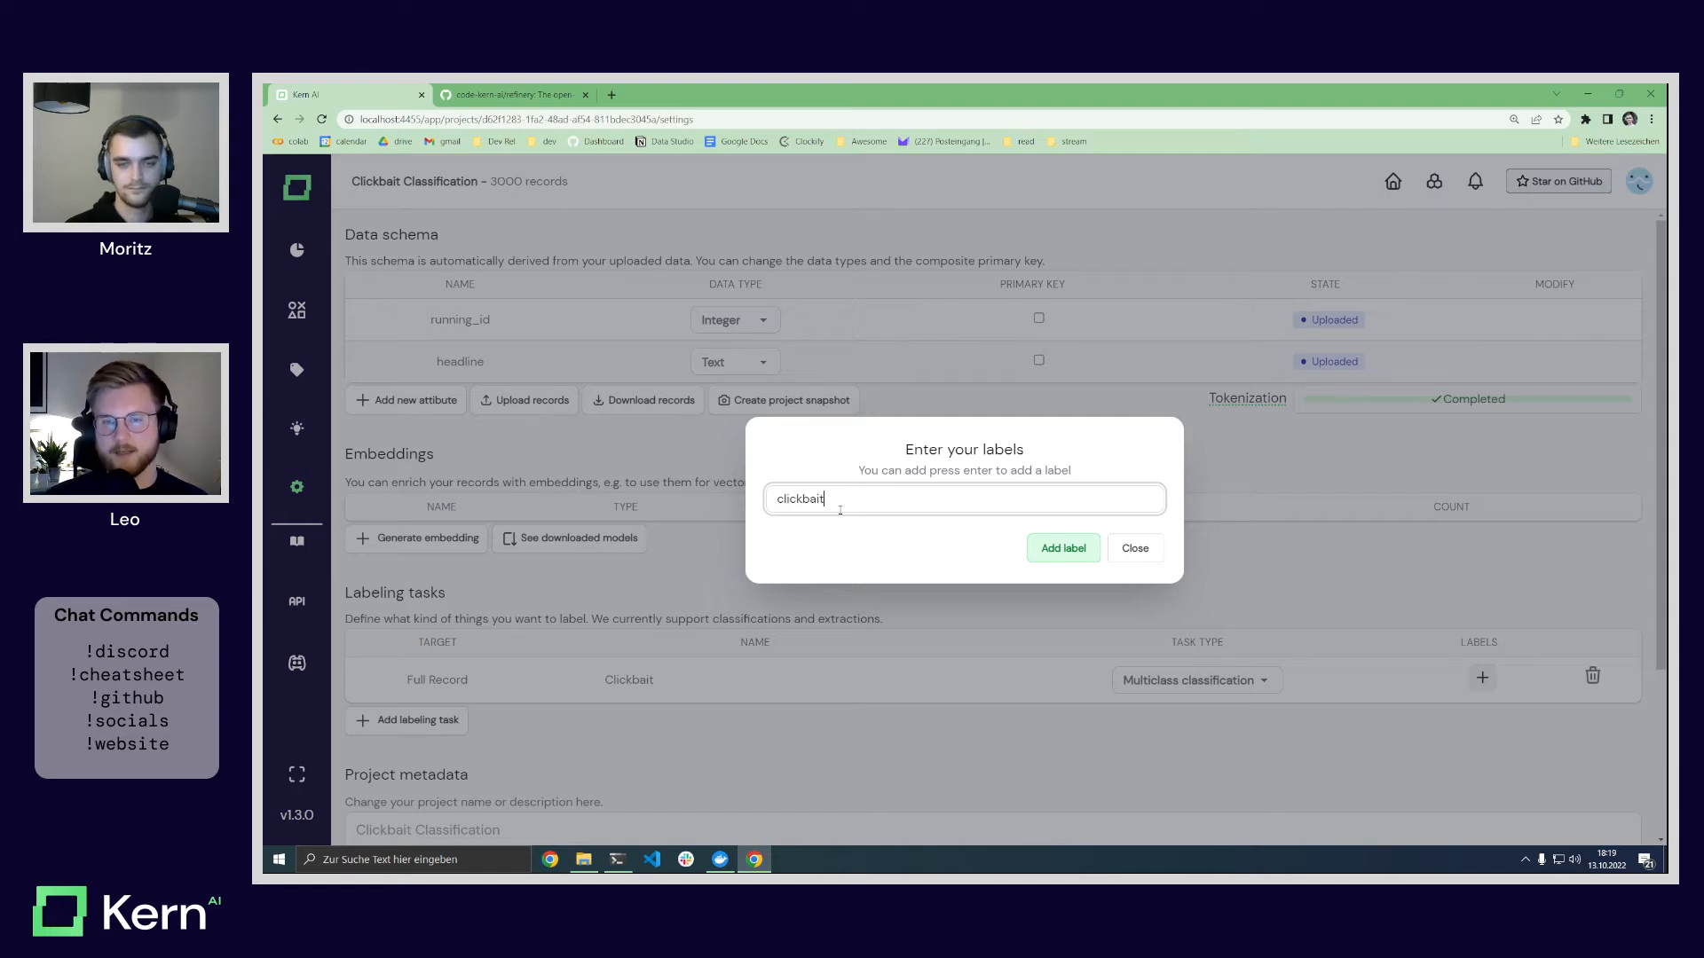
left_click(1042, 544)
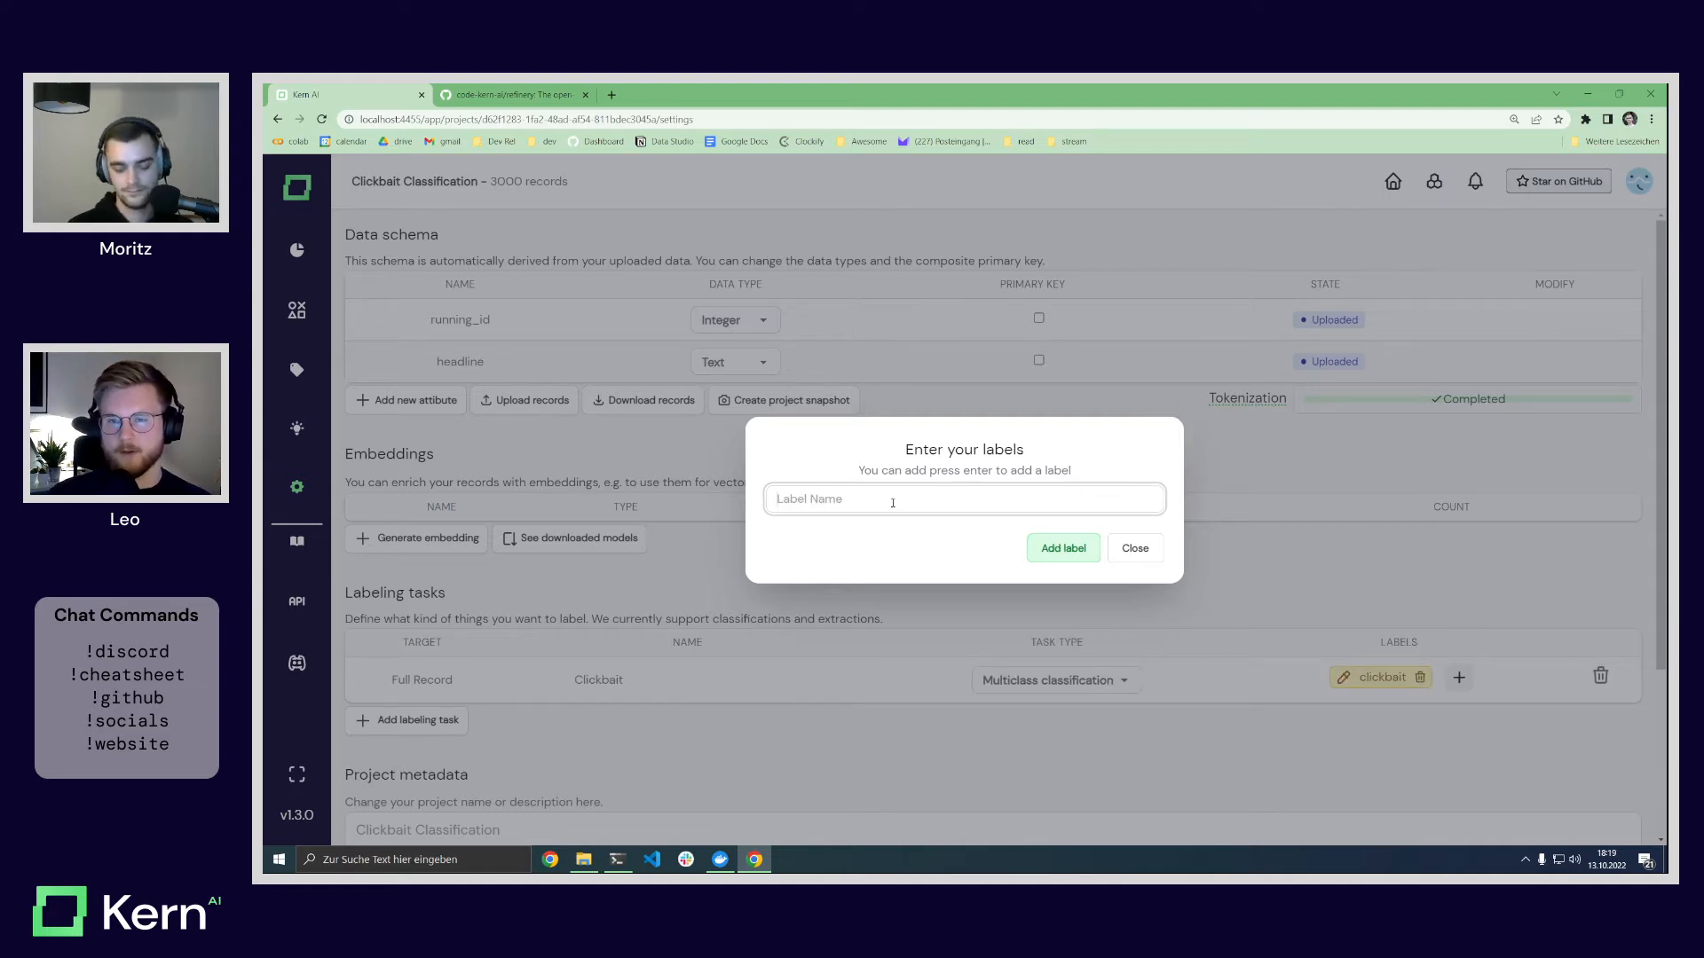
type("not clickbait")
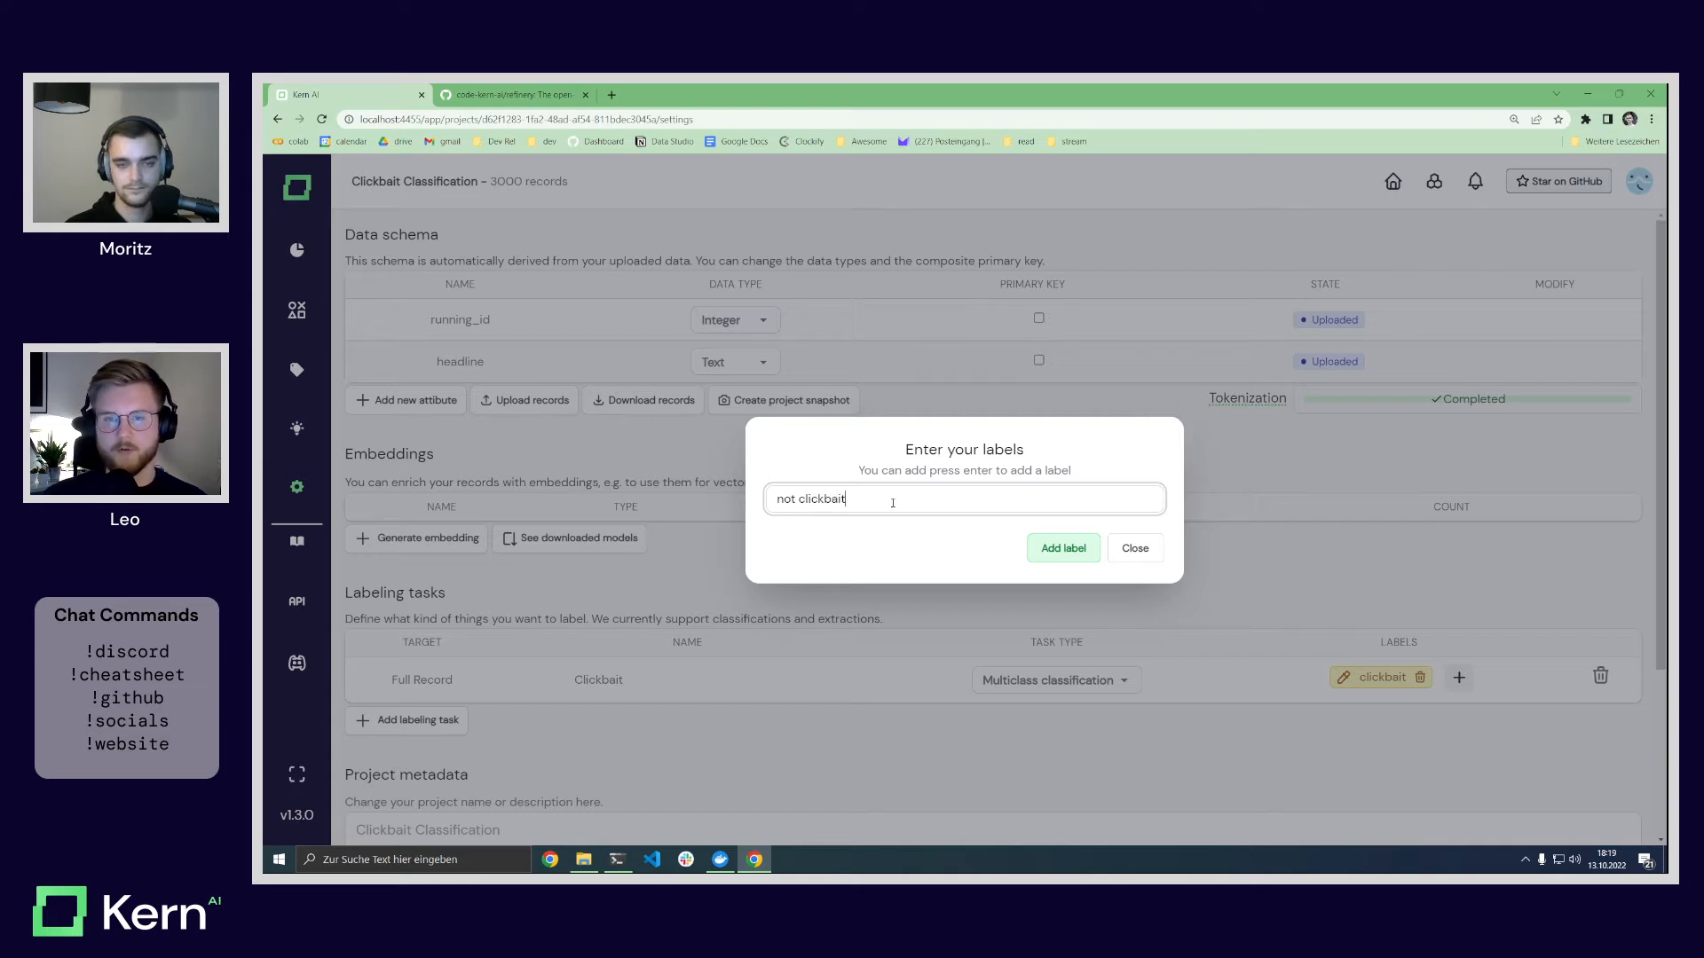
left_click(1065, 548)
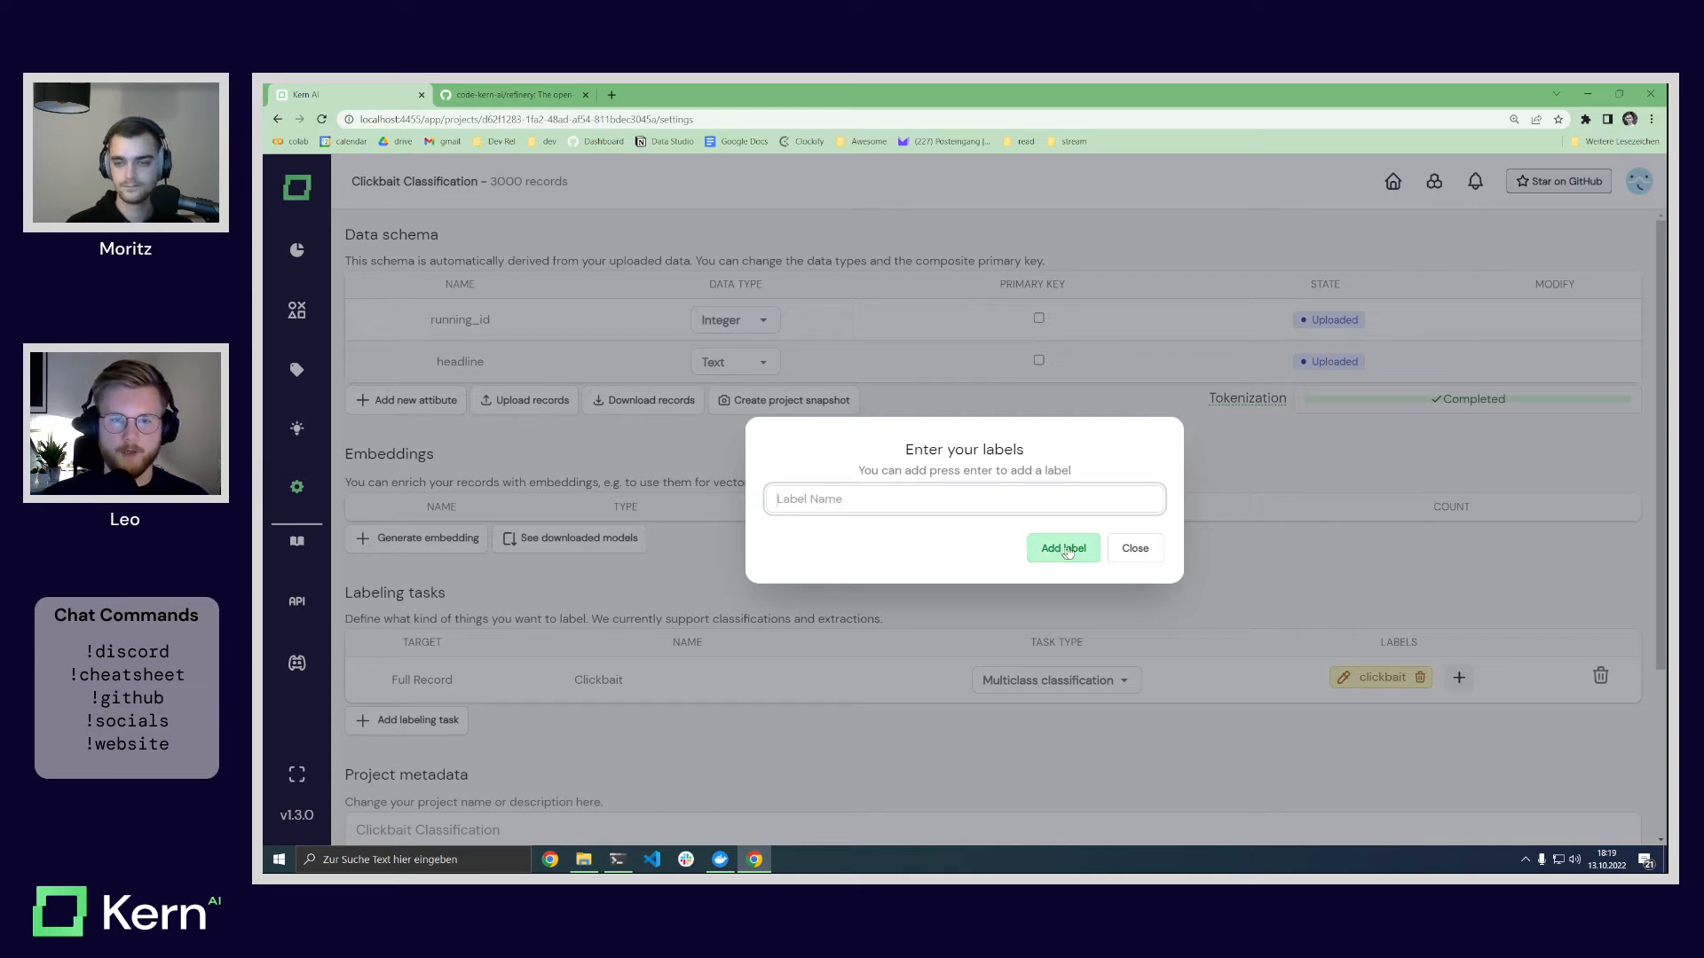
left_click(1147, 550)
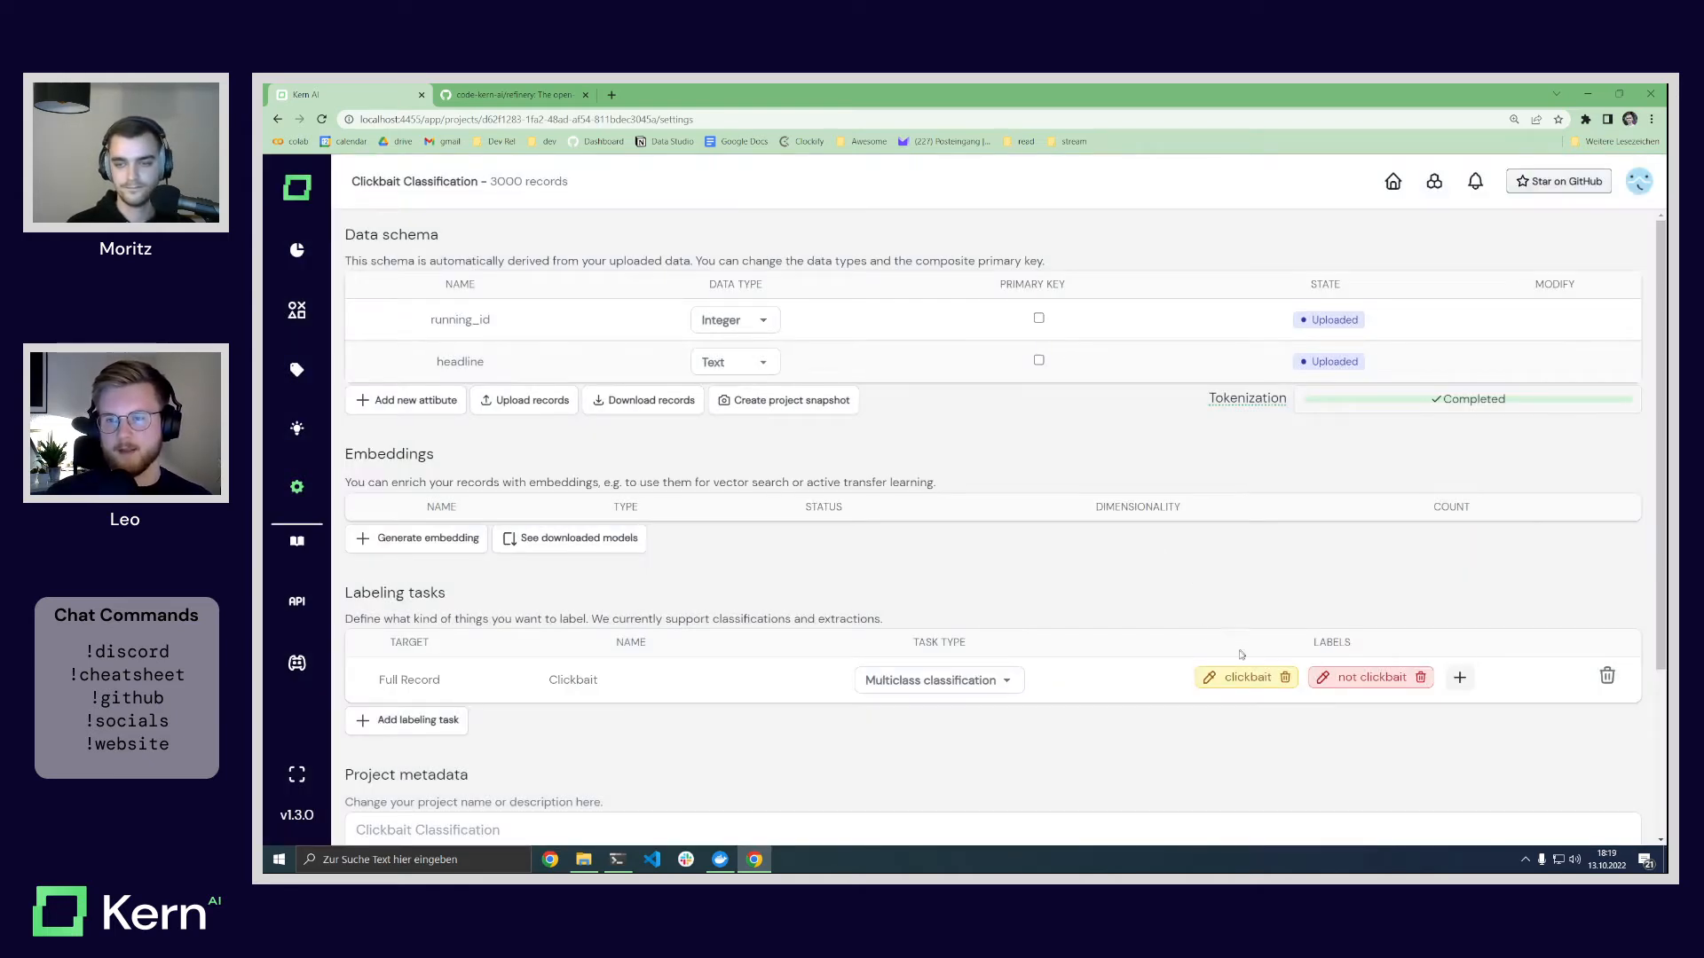
Step: Set the color of the clickbait label to red and of the not clickbait label to green
left_click(1212, 678)
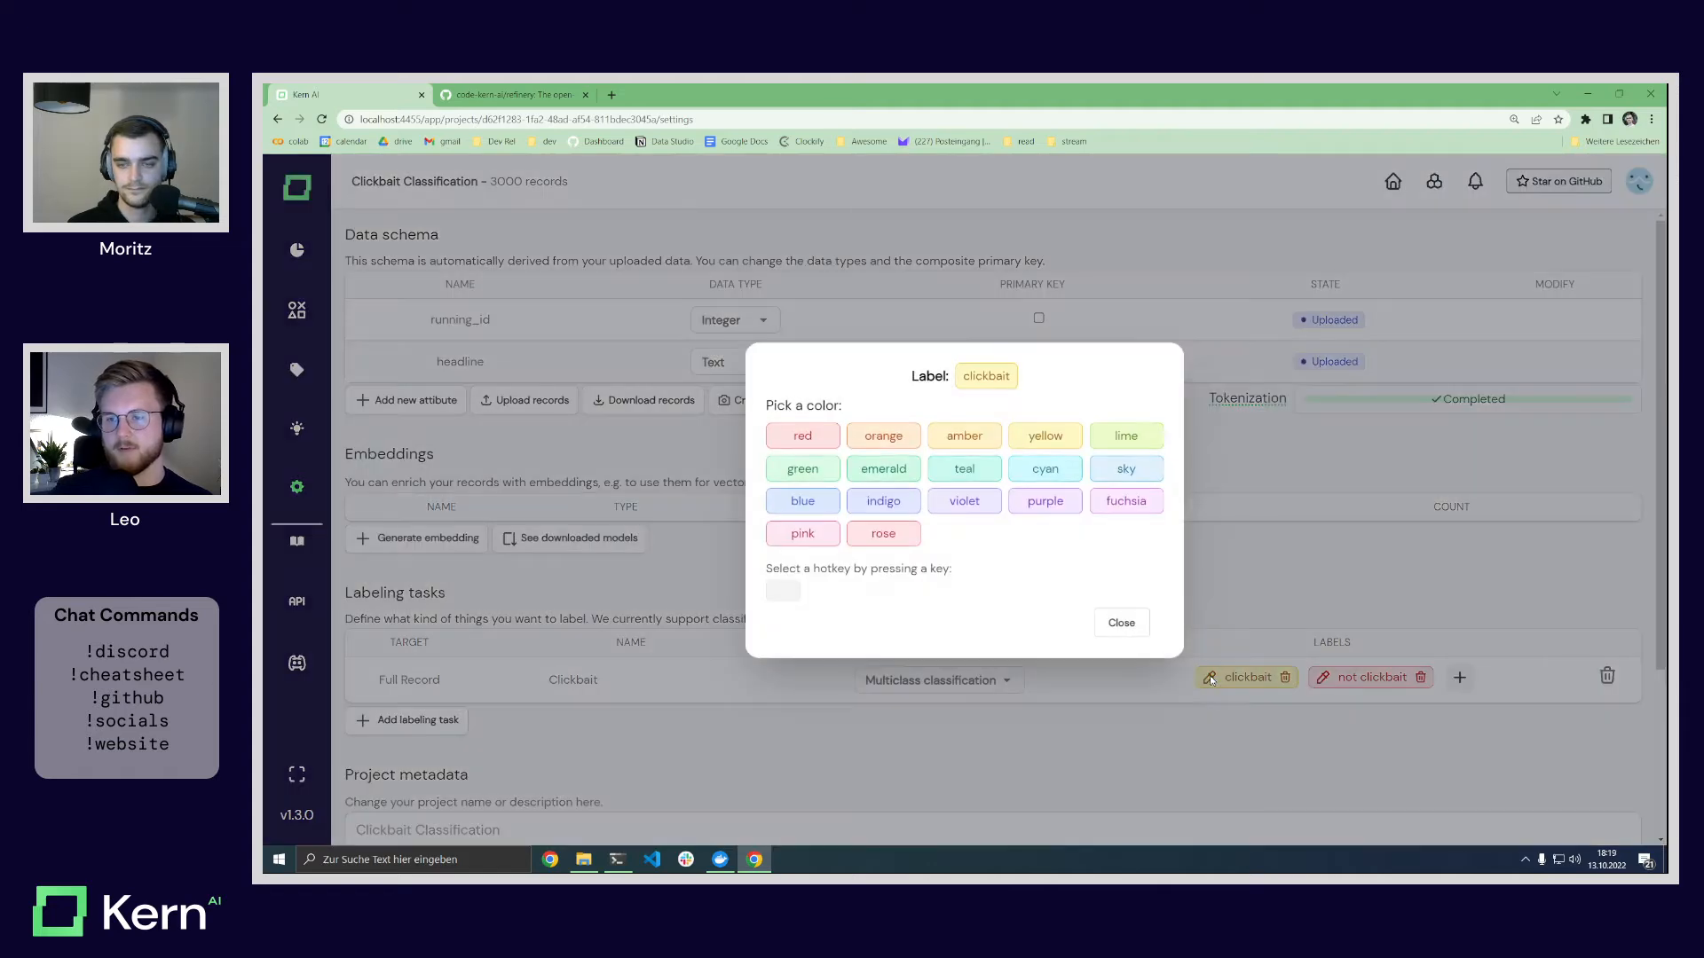
left_click(794, 441)
left_click(1118, 623)
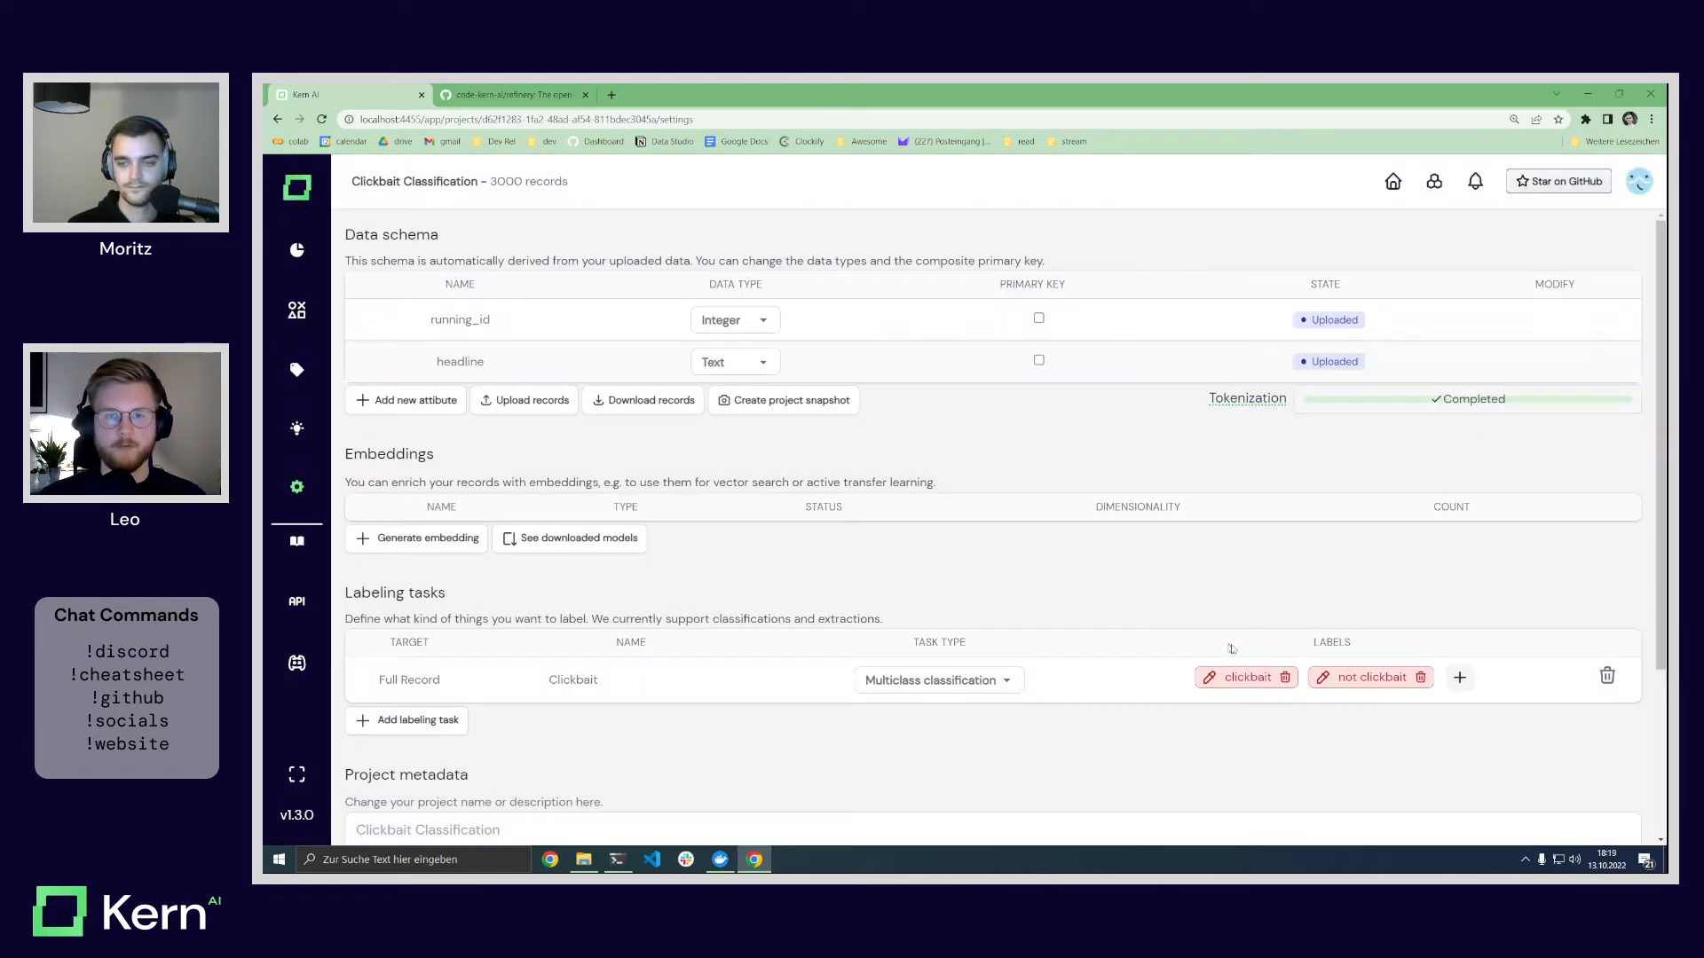
left_click(1323, 679)
left_click(802, 468)
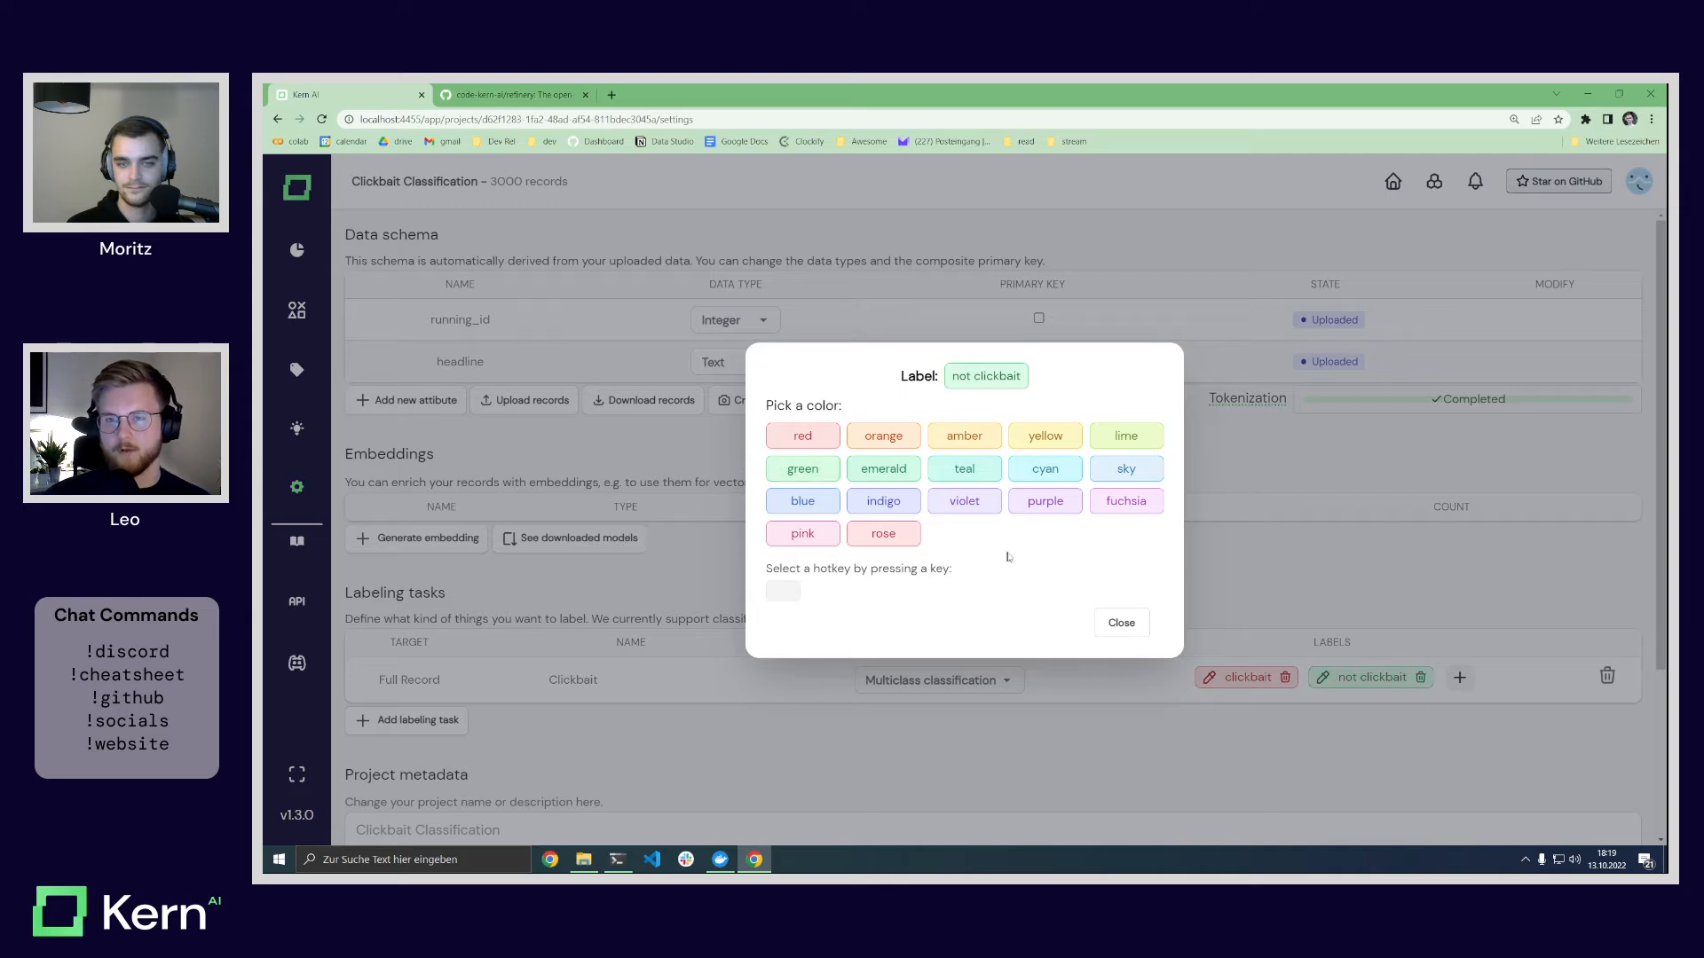
left_click(1119, 622)
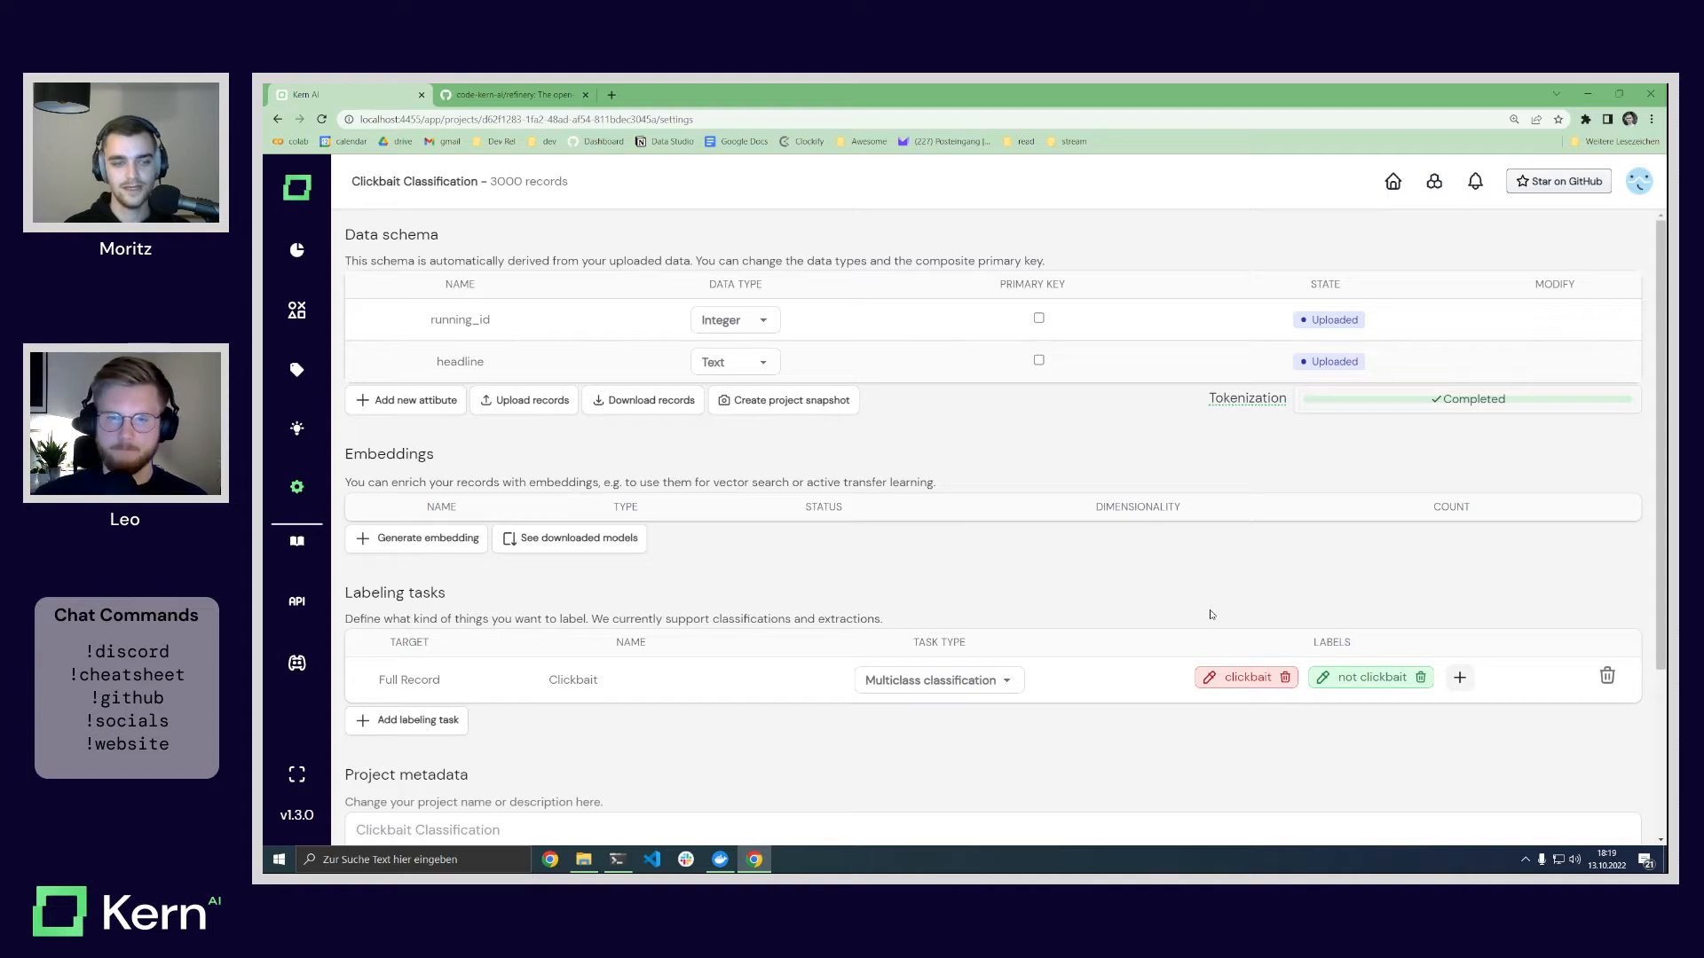
left_click_drag(379, 680, 412, 680)
left_click(412, 680)
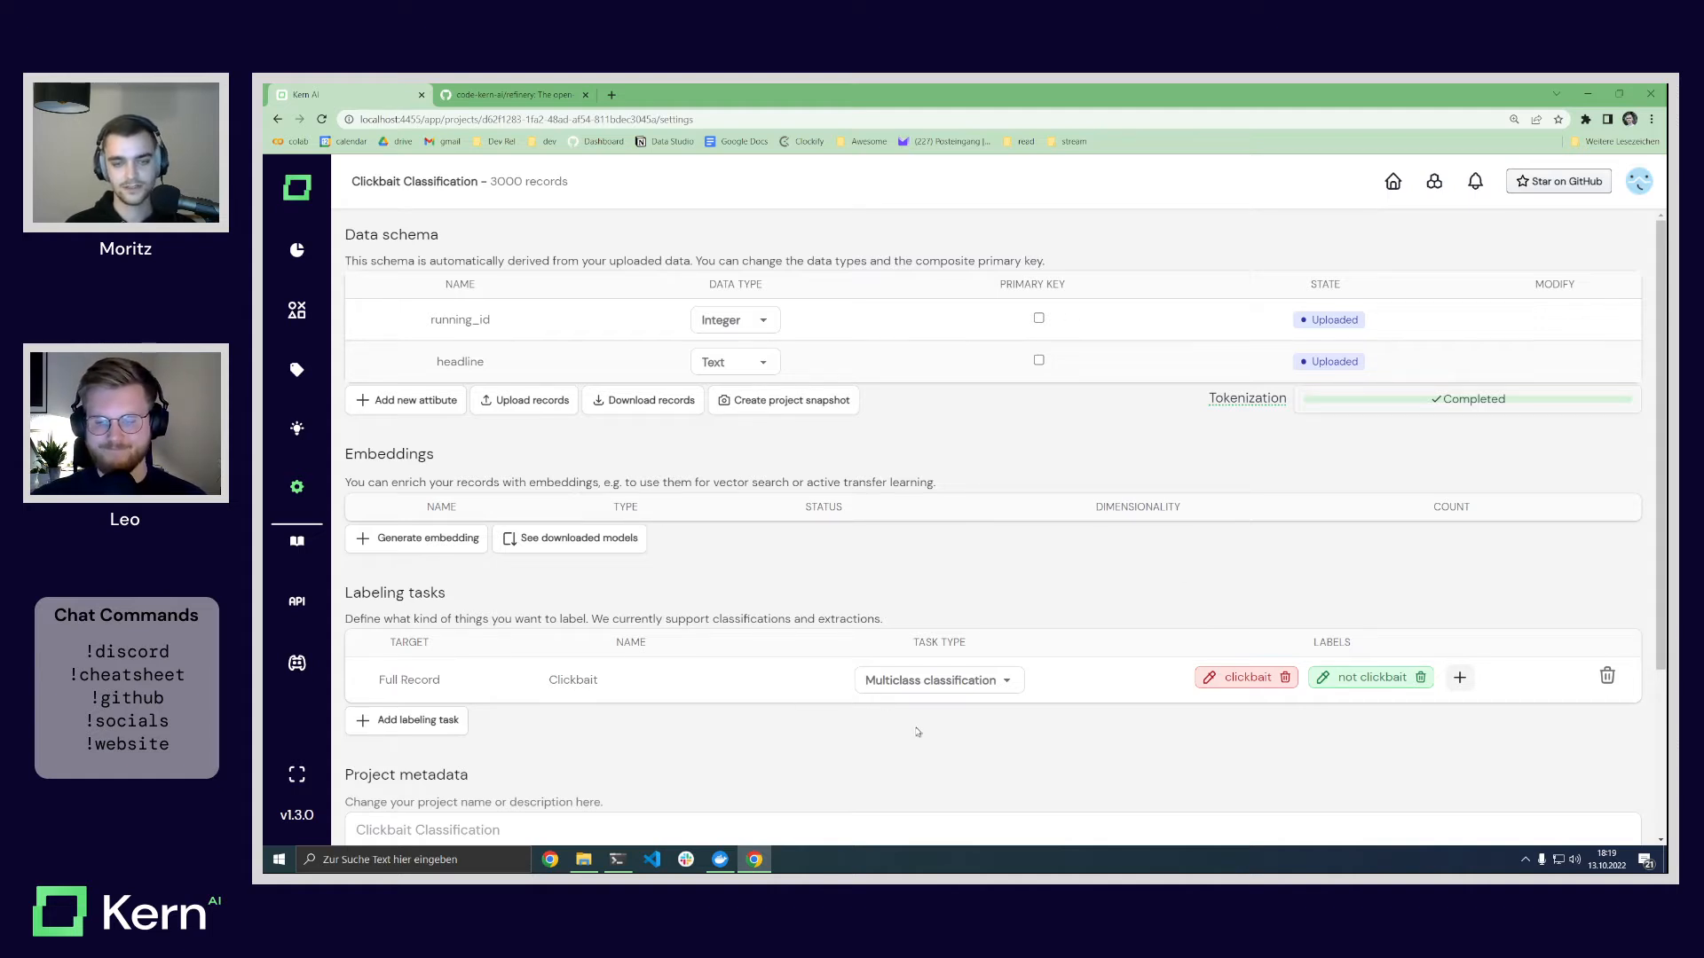
left_click(921, 684)
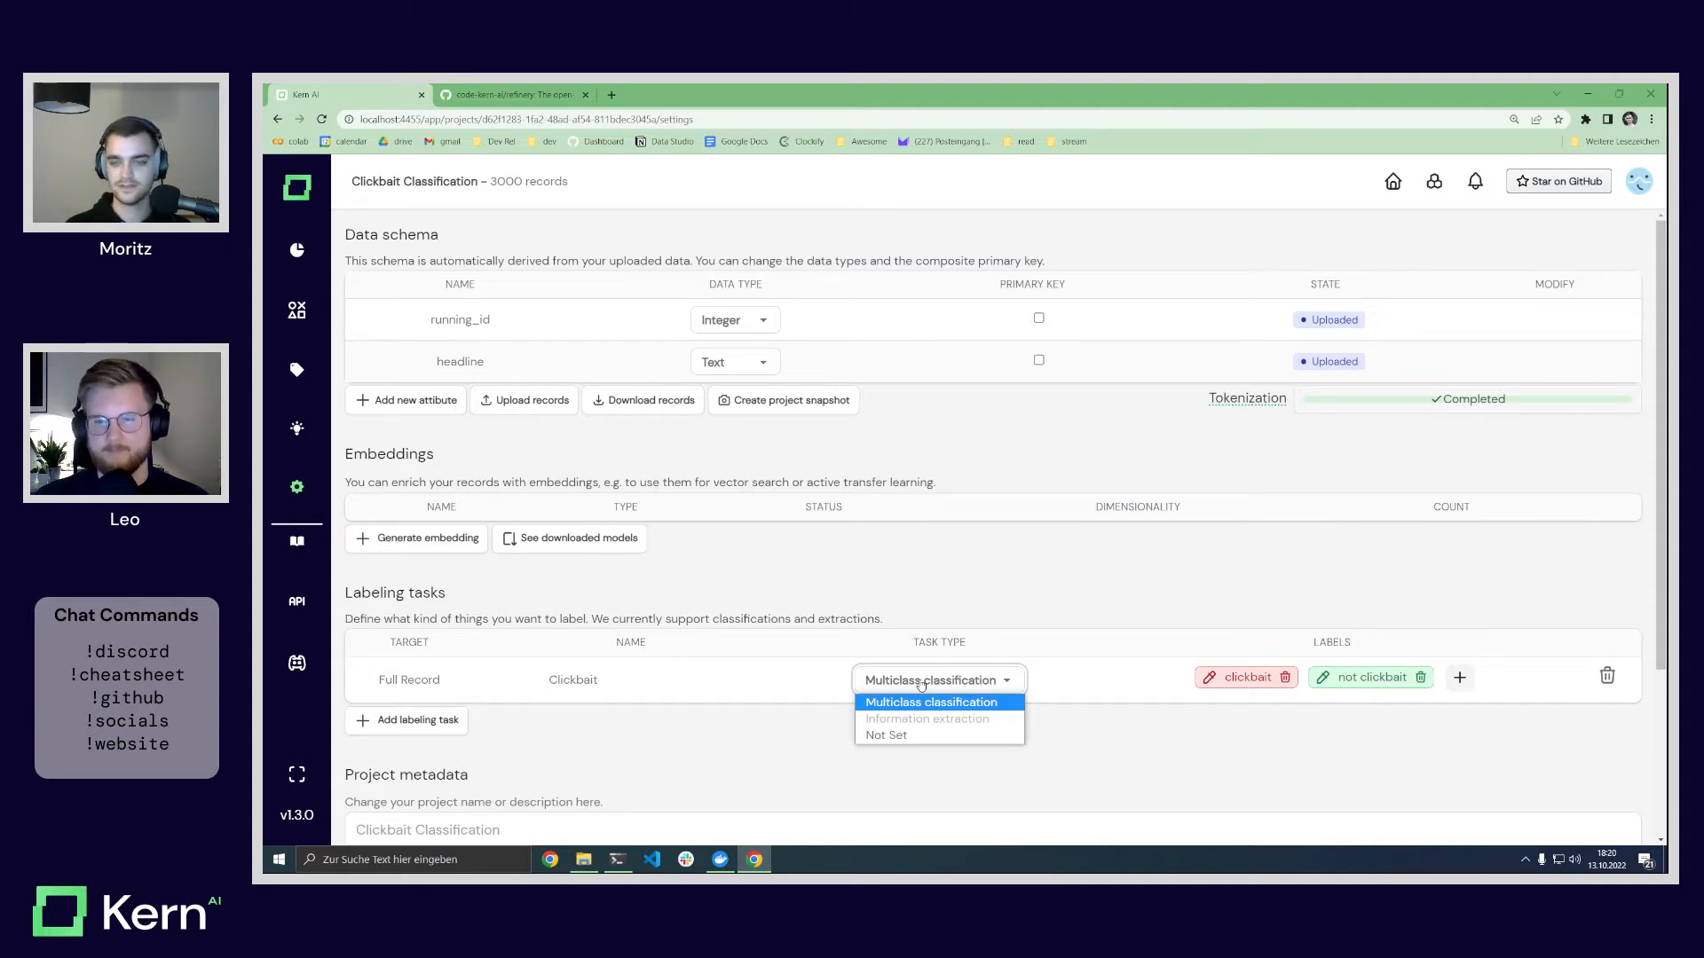
left_click(1028, 599)
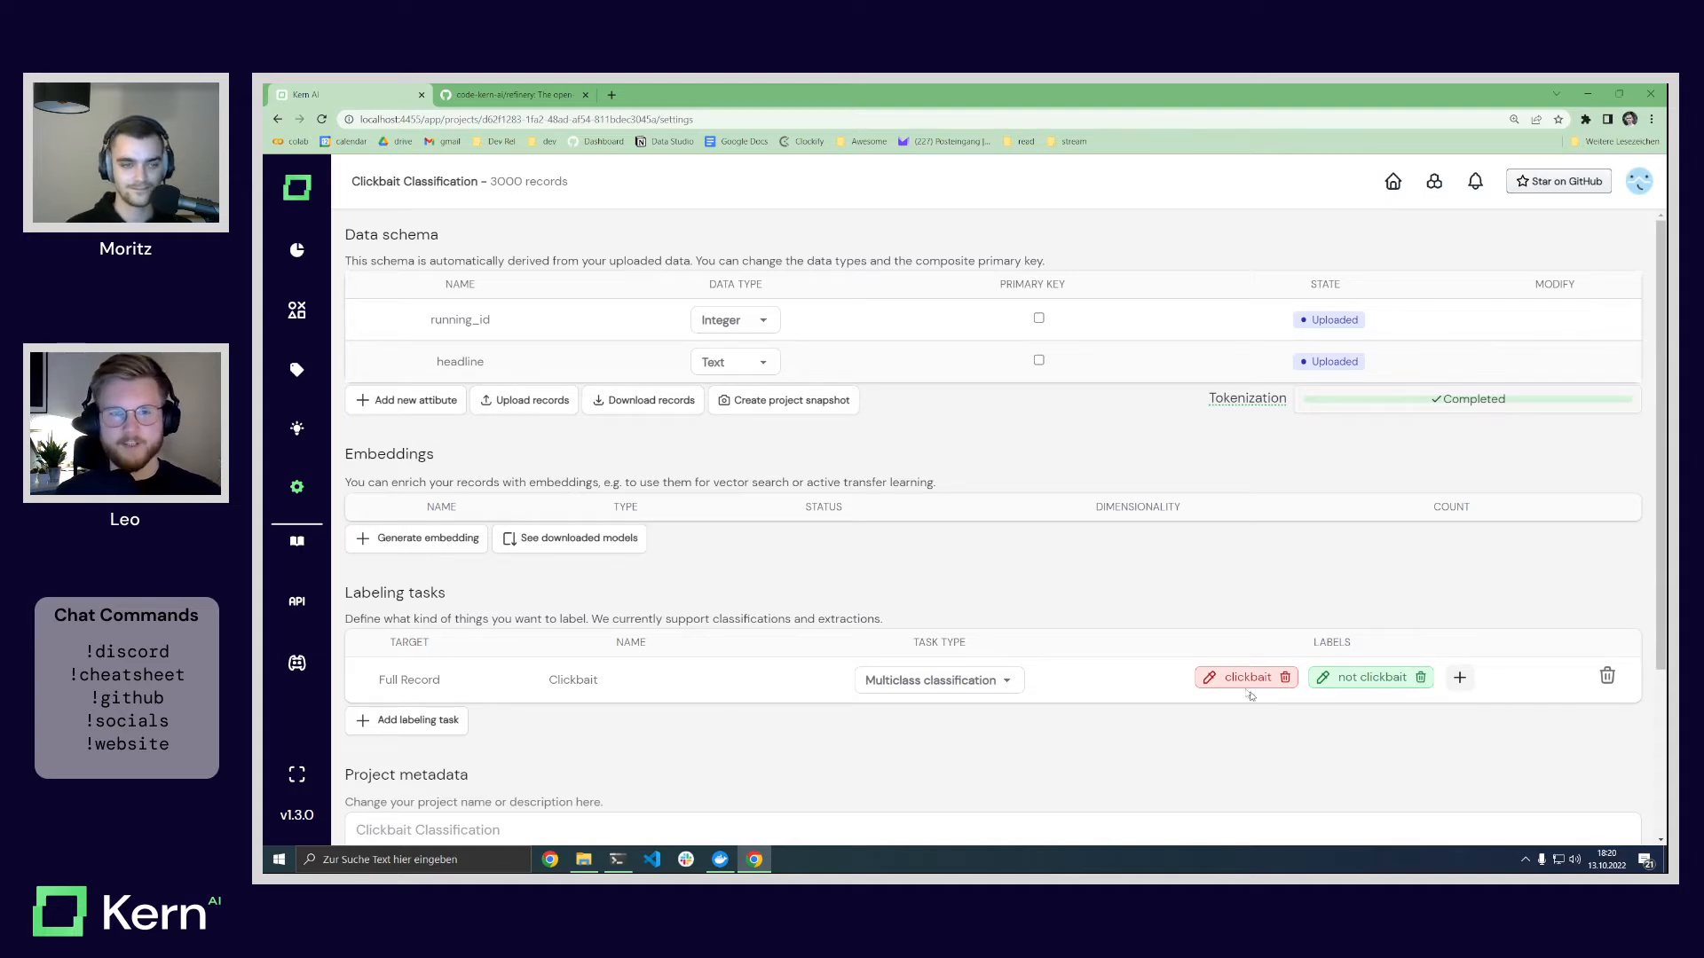
double_click(370, 458)
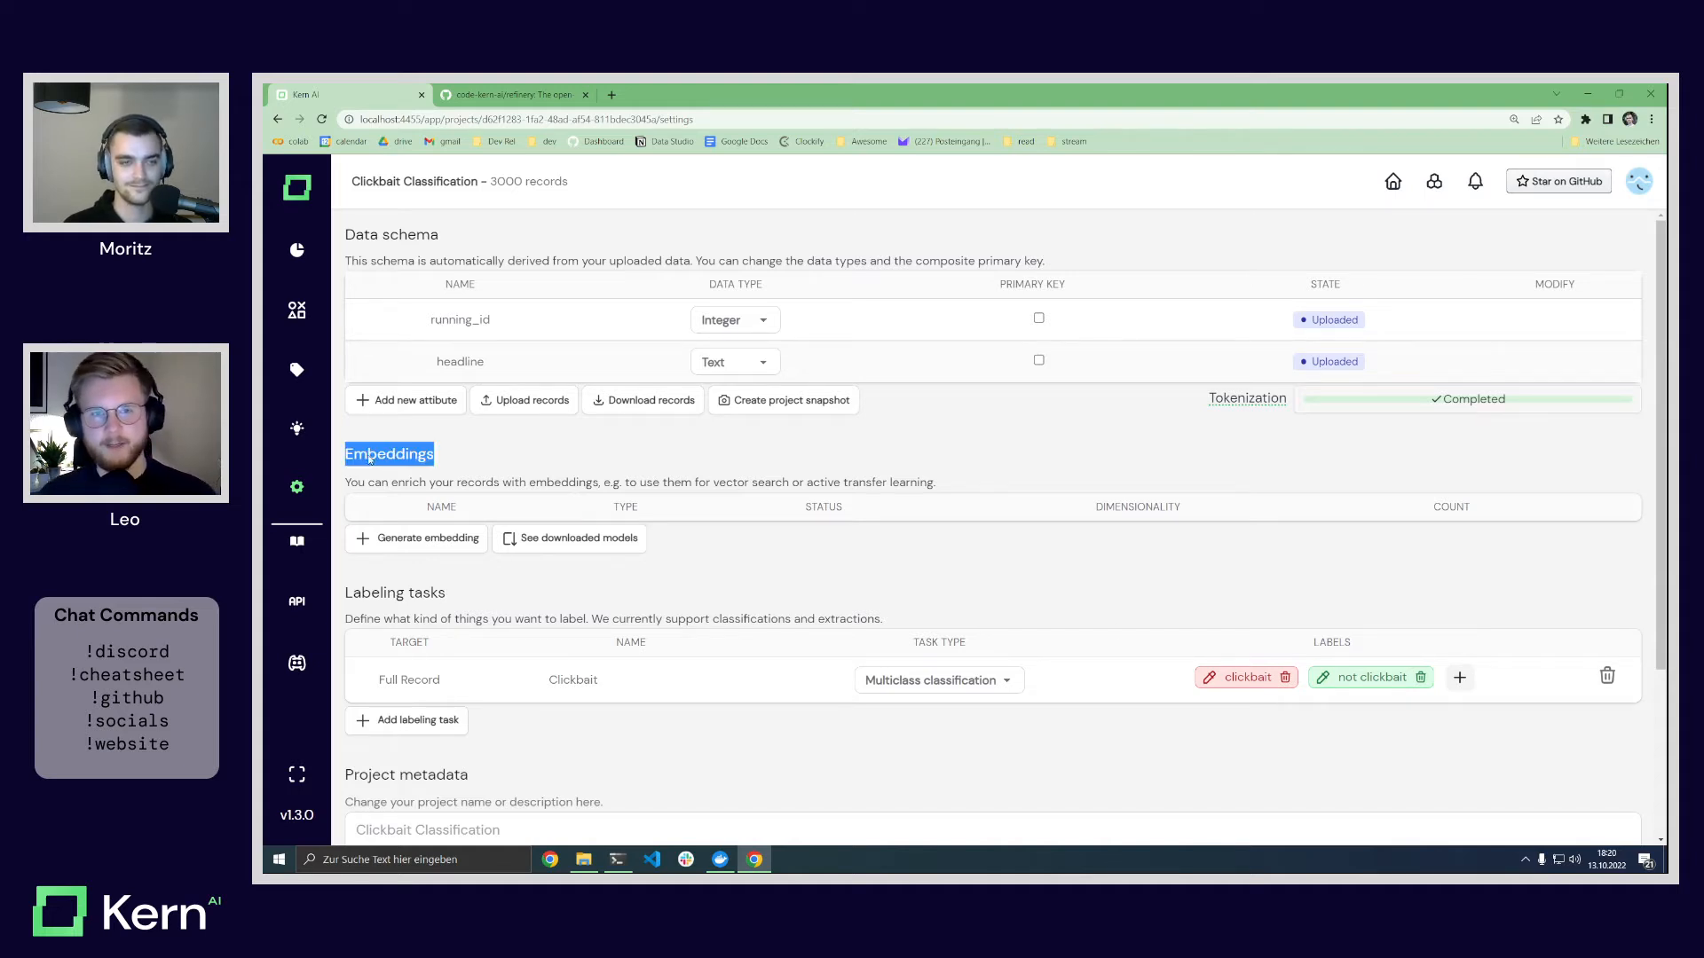
left_click(526, 467)
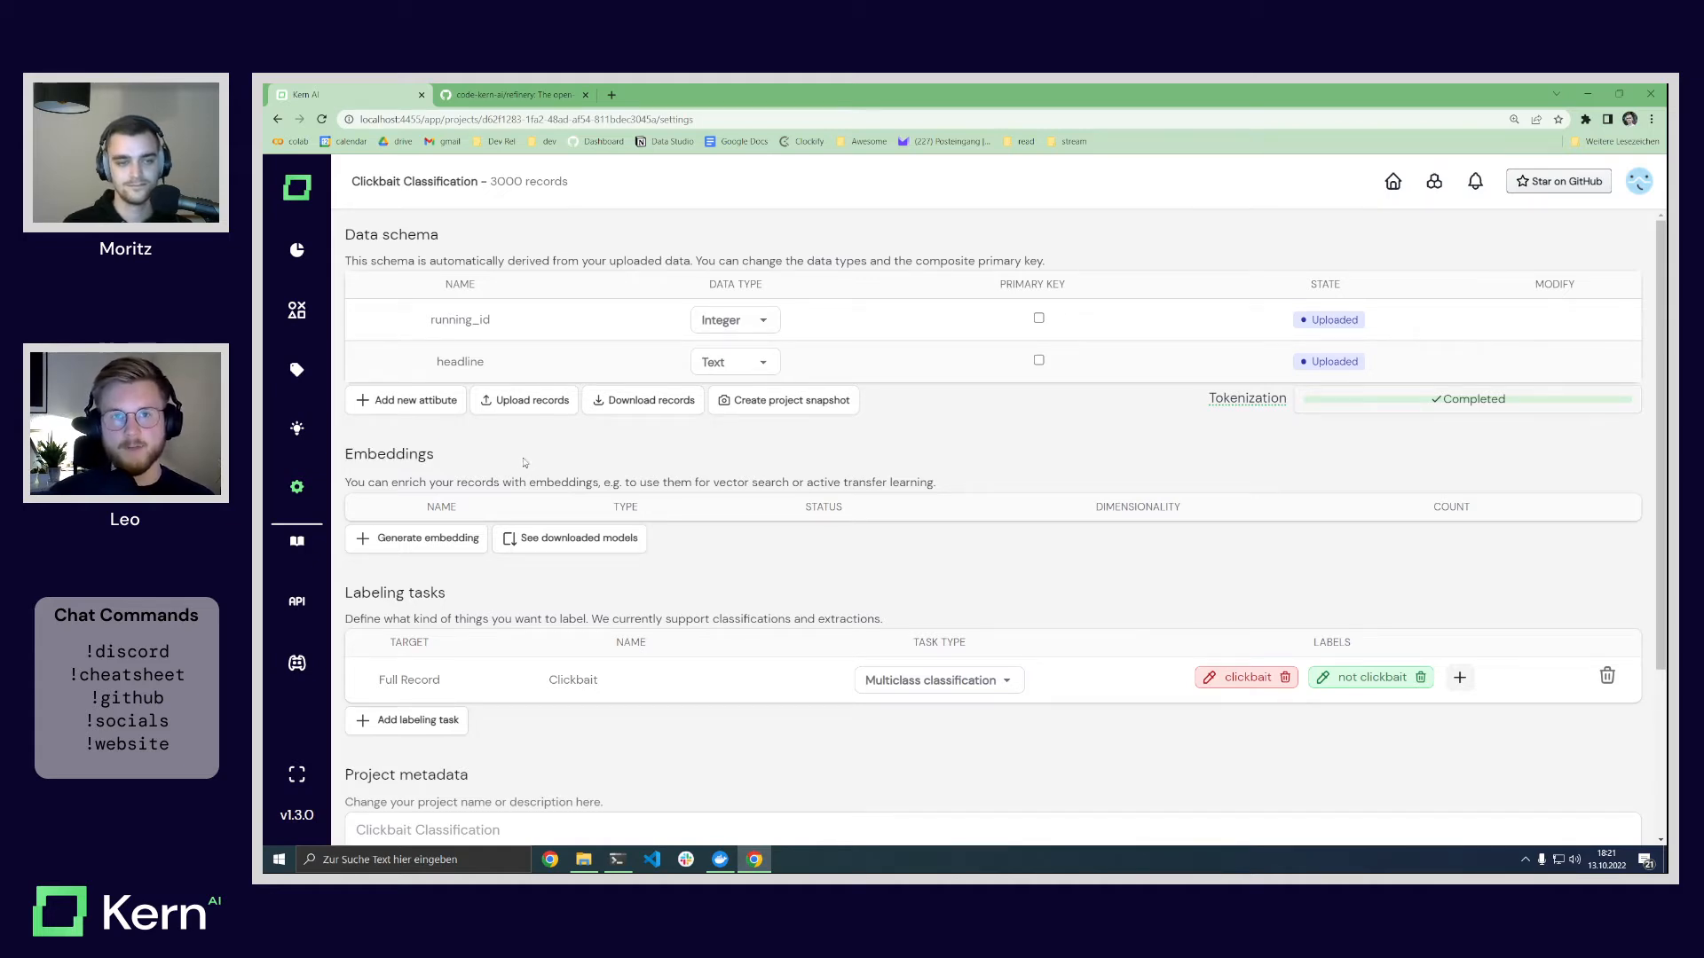
Step: Start a new embedding that targets the headline attribute with Attribute granularity
left_click(431, 551)
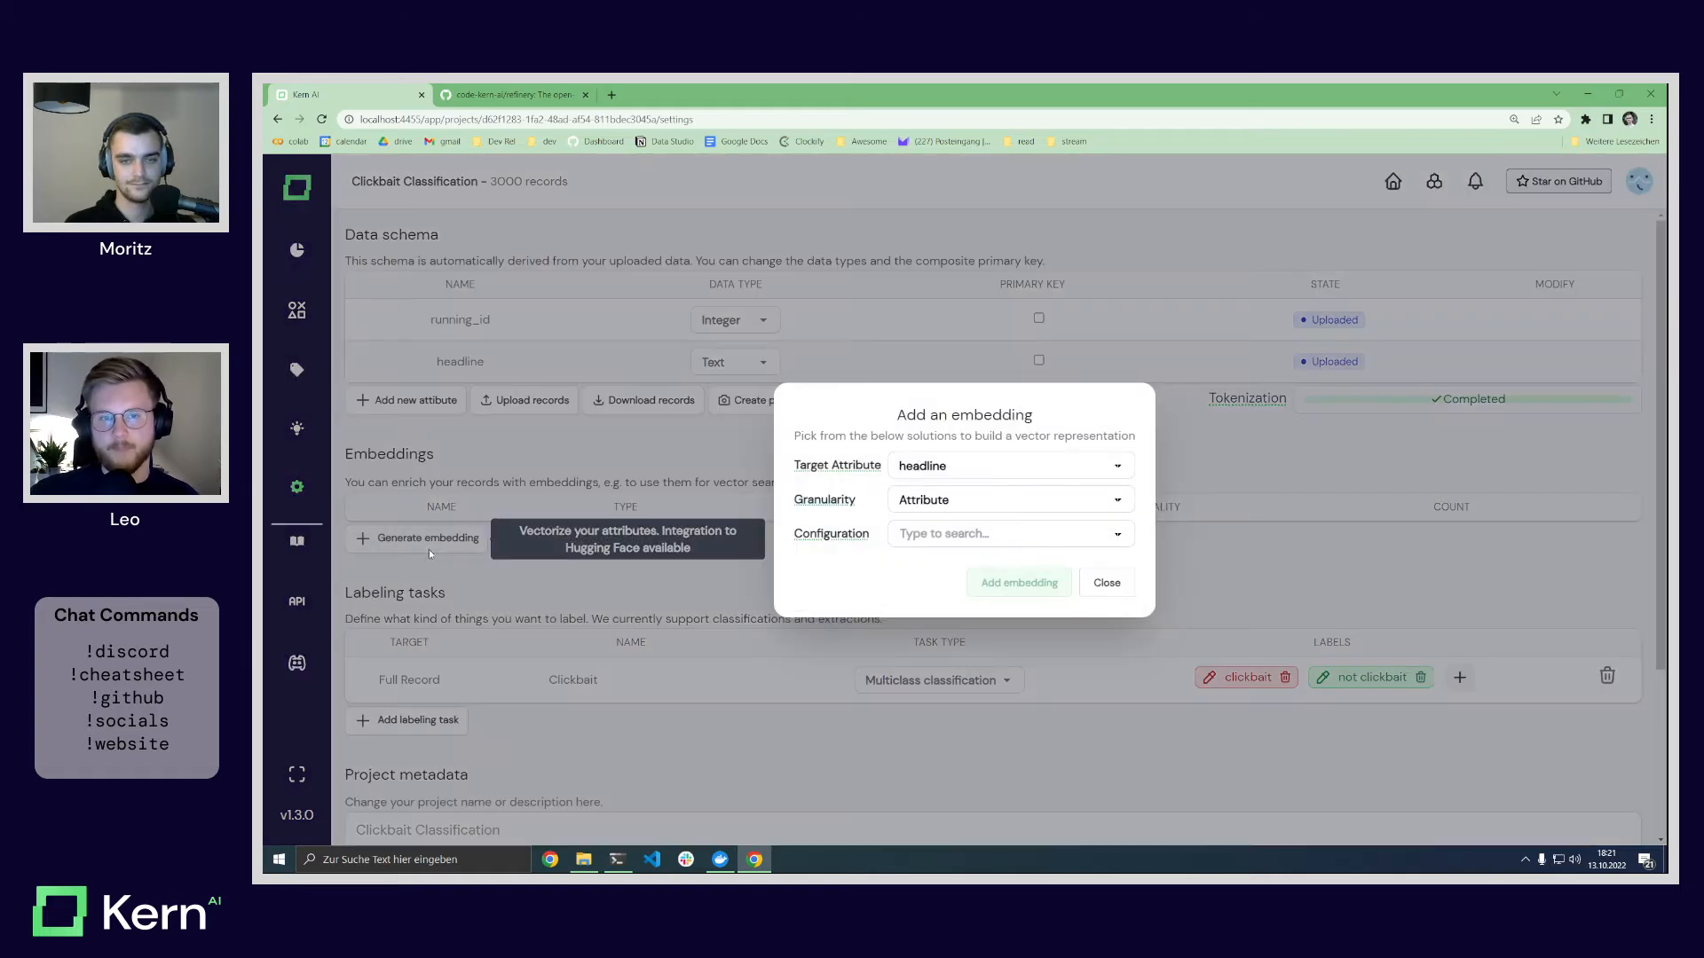
left_click(934, 477)
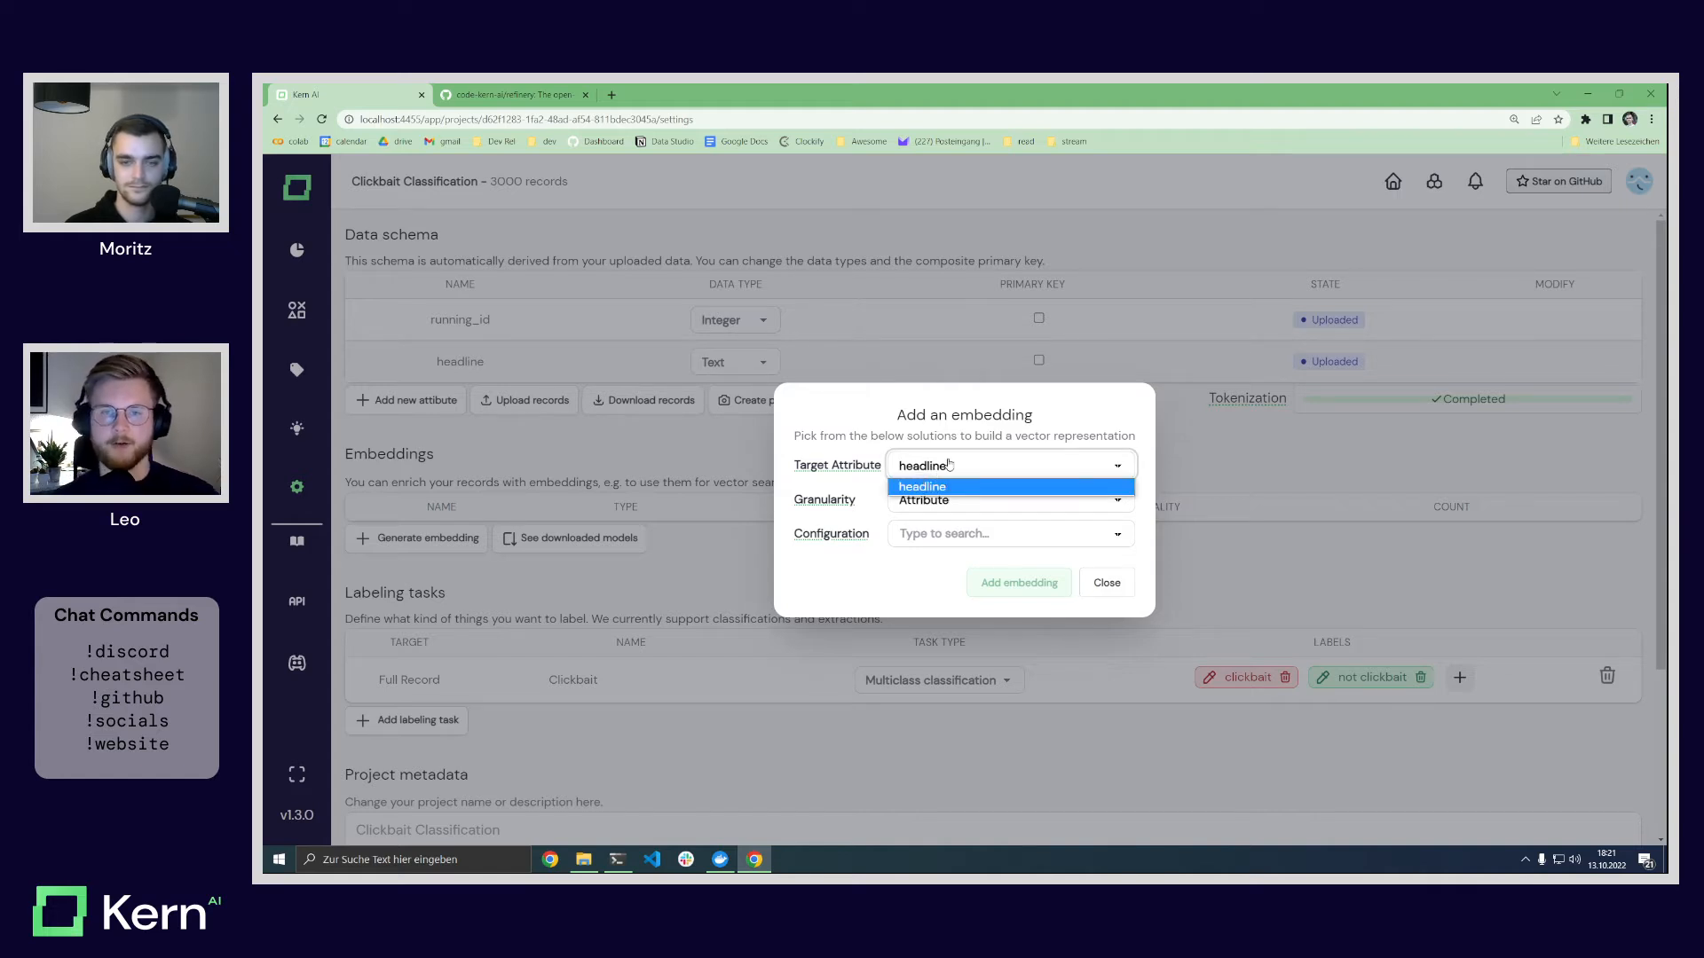
left_click(956, 467)
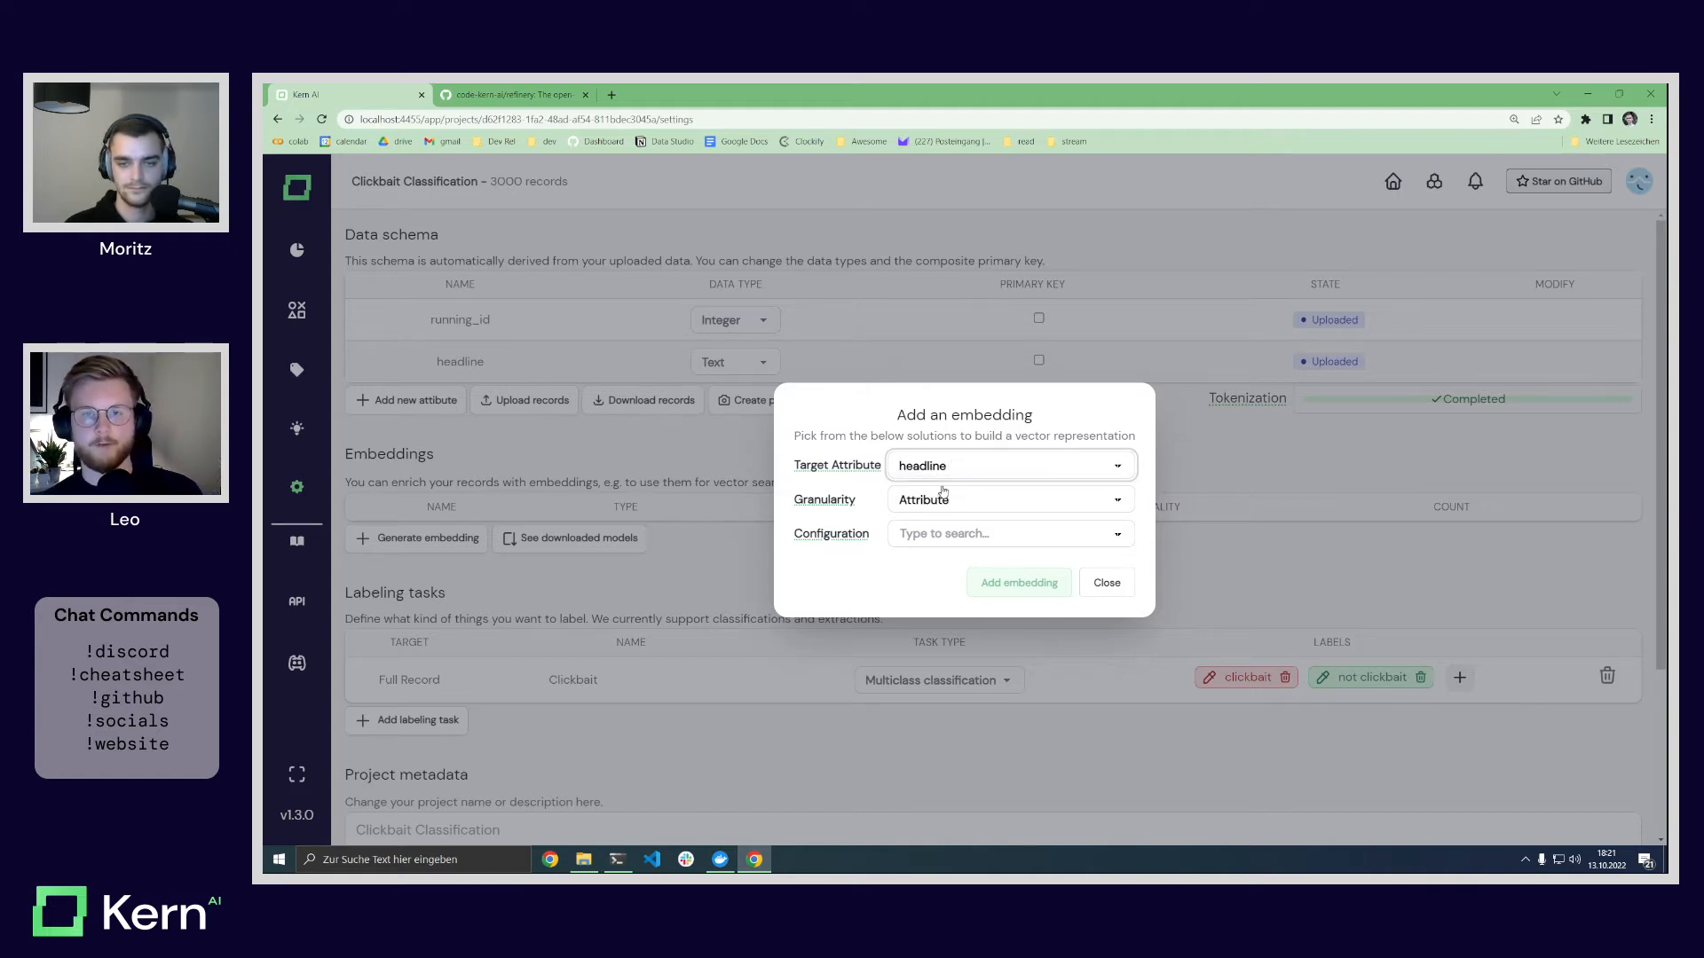
left_click(946, 499)
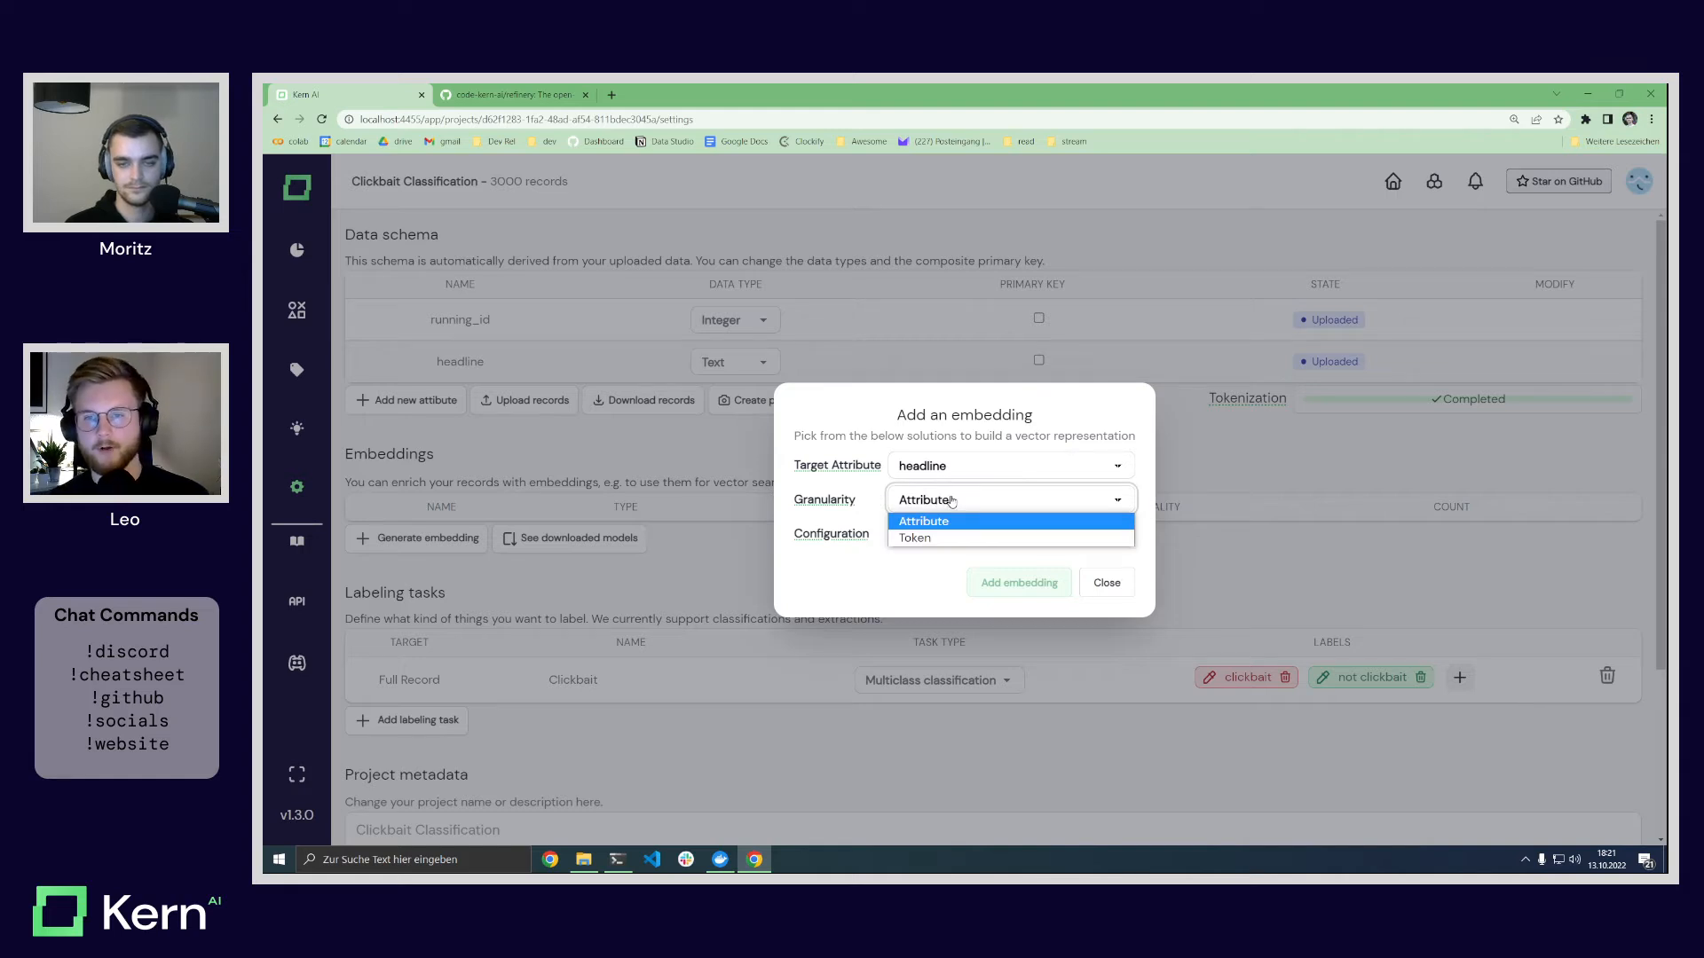
left_click(950, 500)
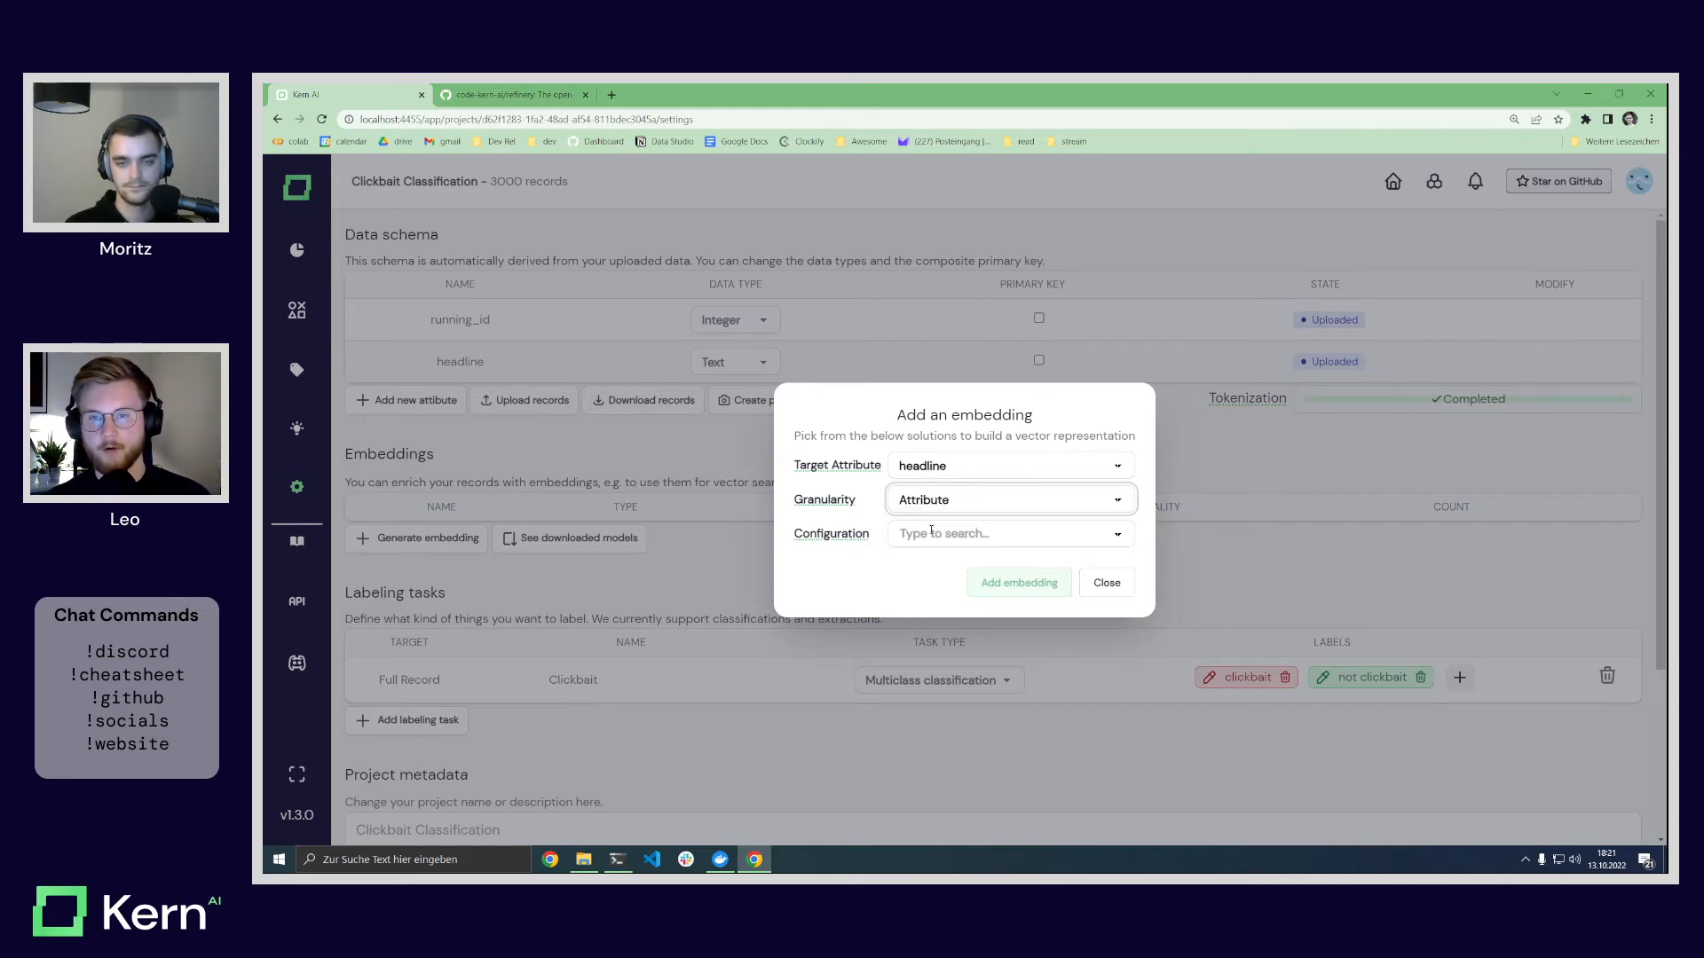
Step: Choose distilbert-base-uncased as the embedding configuration, keep the granularity at Attribute, and add the embedding
left_click(938, 533)
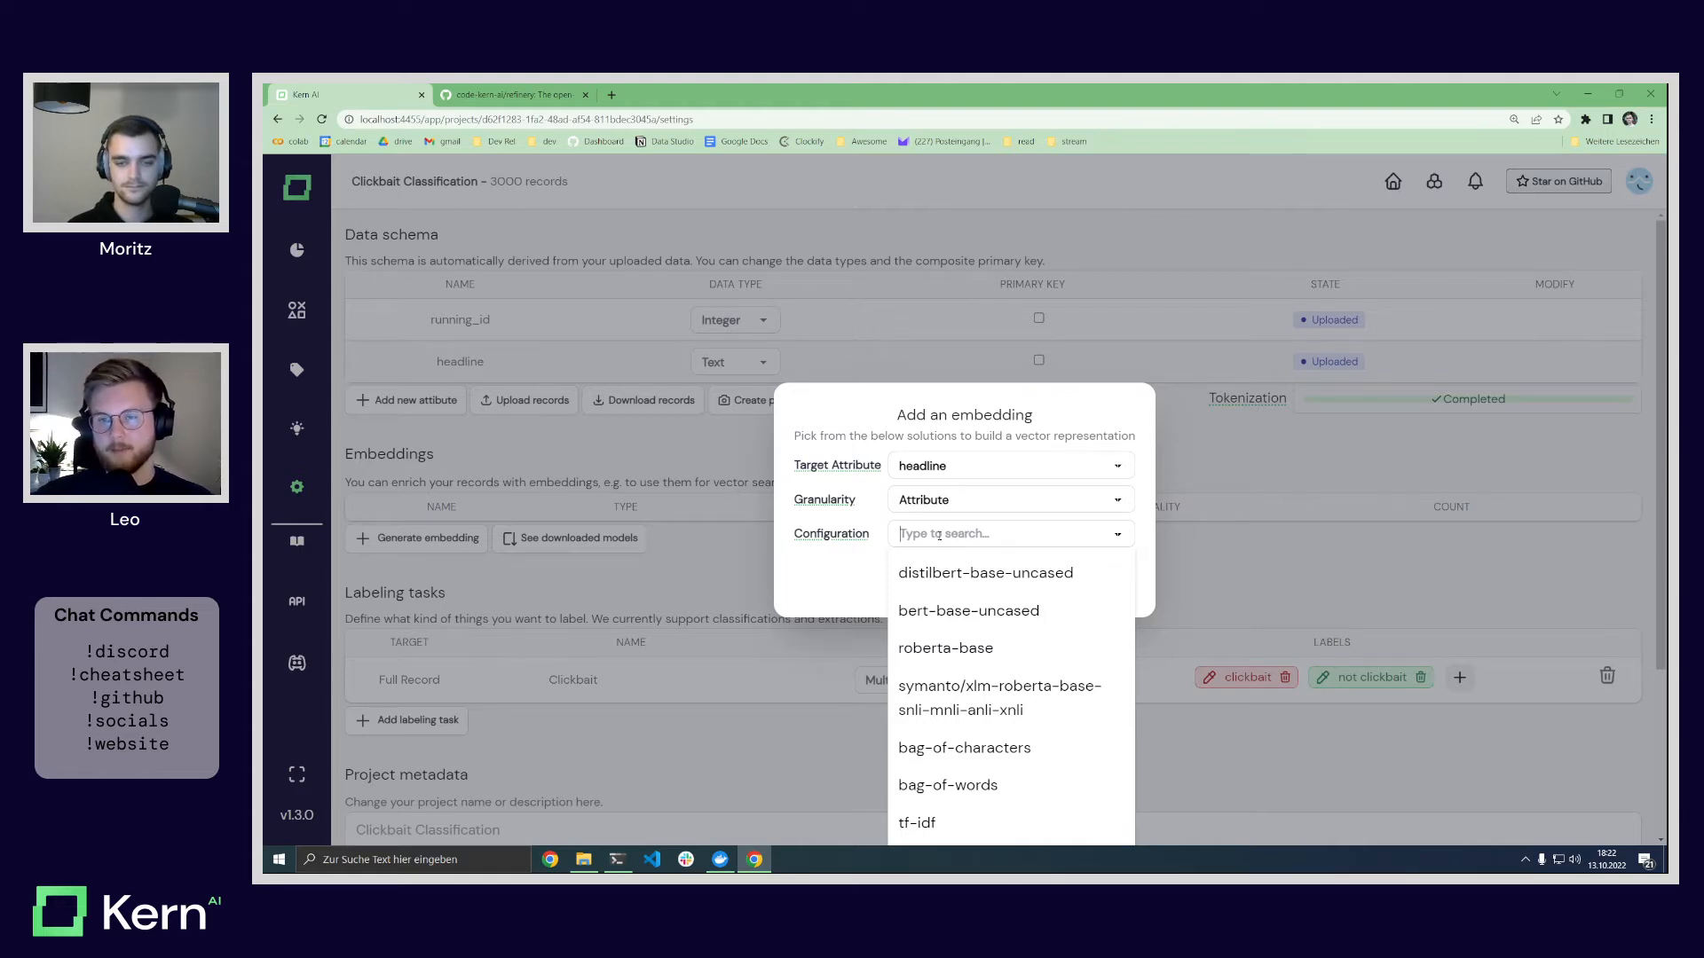
mouse_move(964, 575)
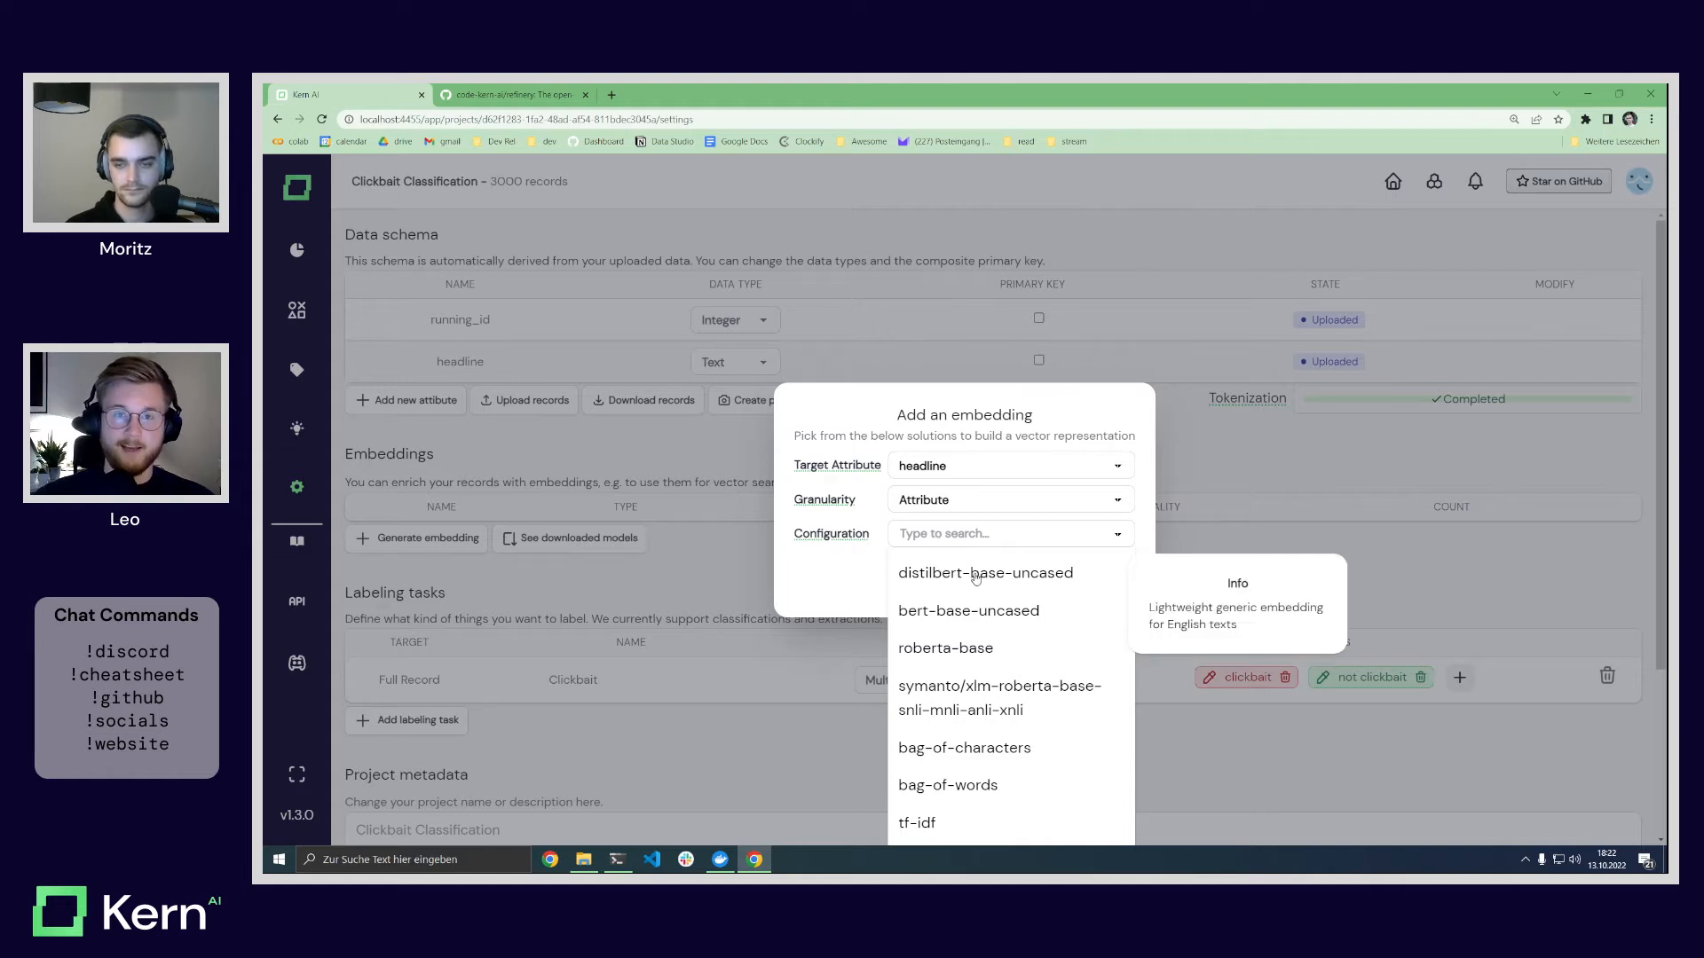
mouse_move(975, 611)
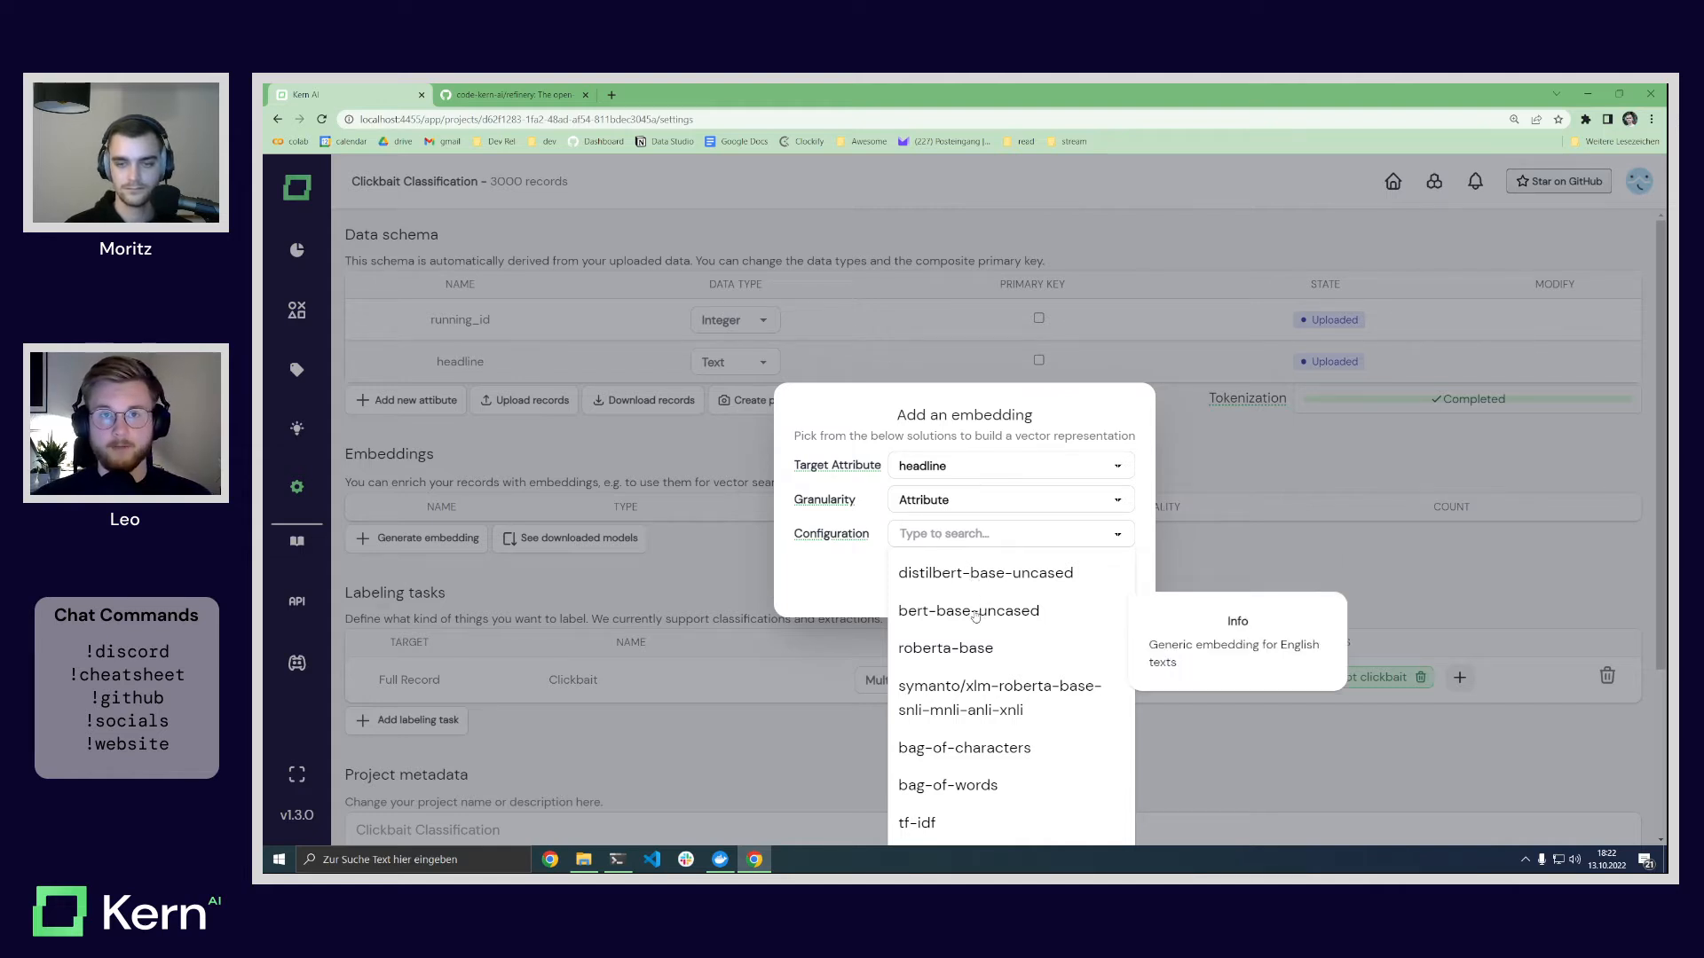
mouse_move(982, 686)
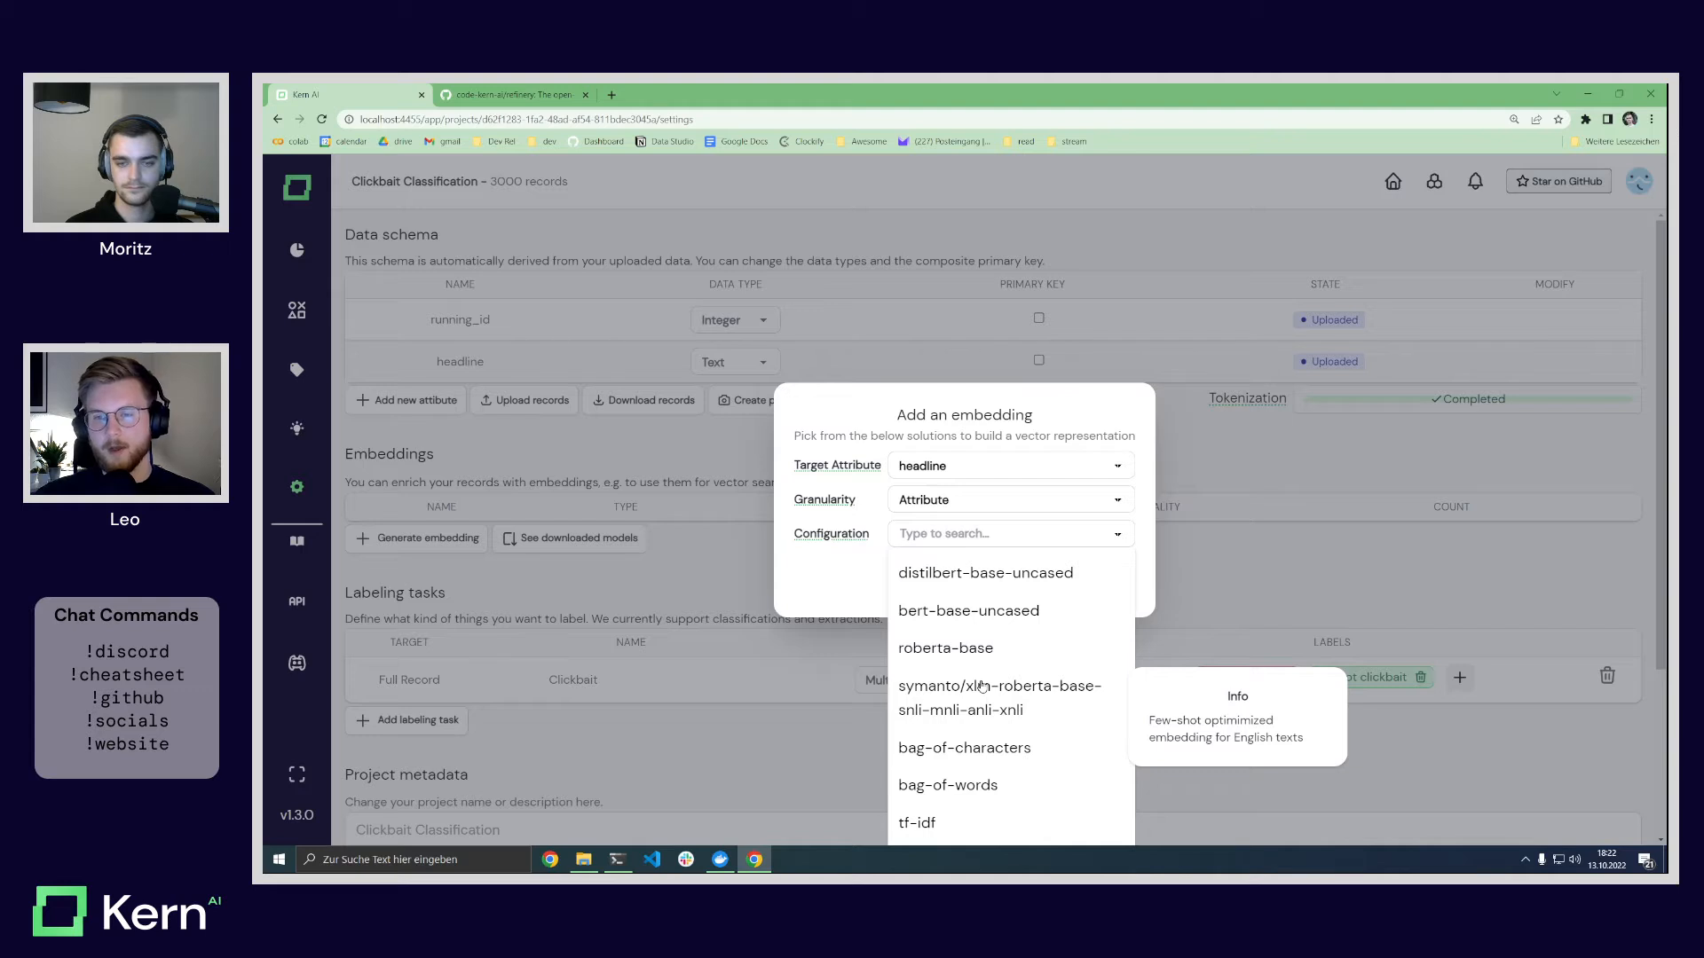
left_click(983, 575)
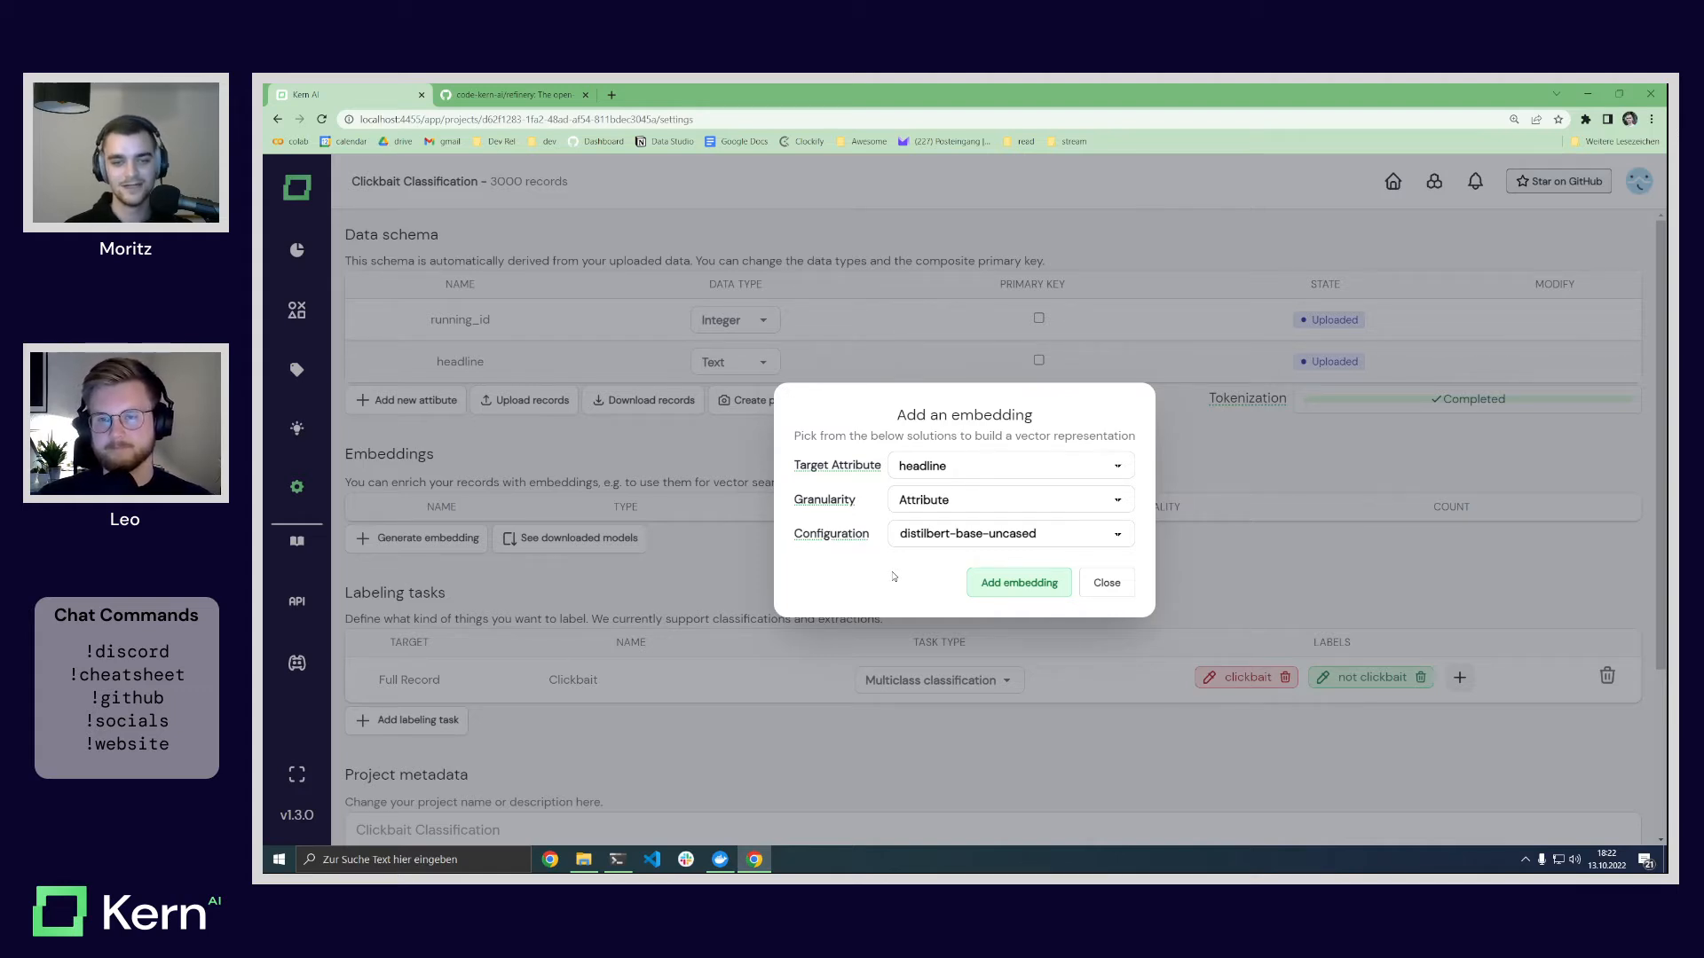
left_click(923, 501)
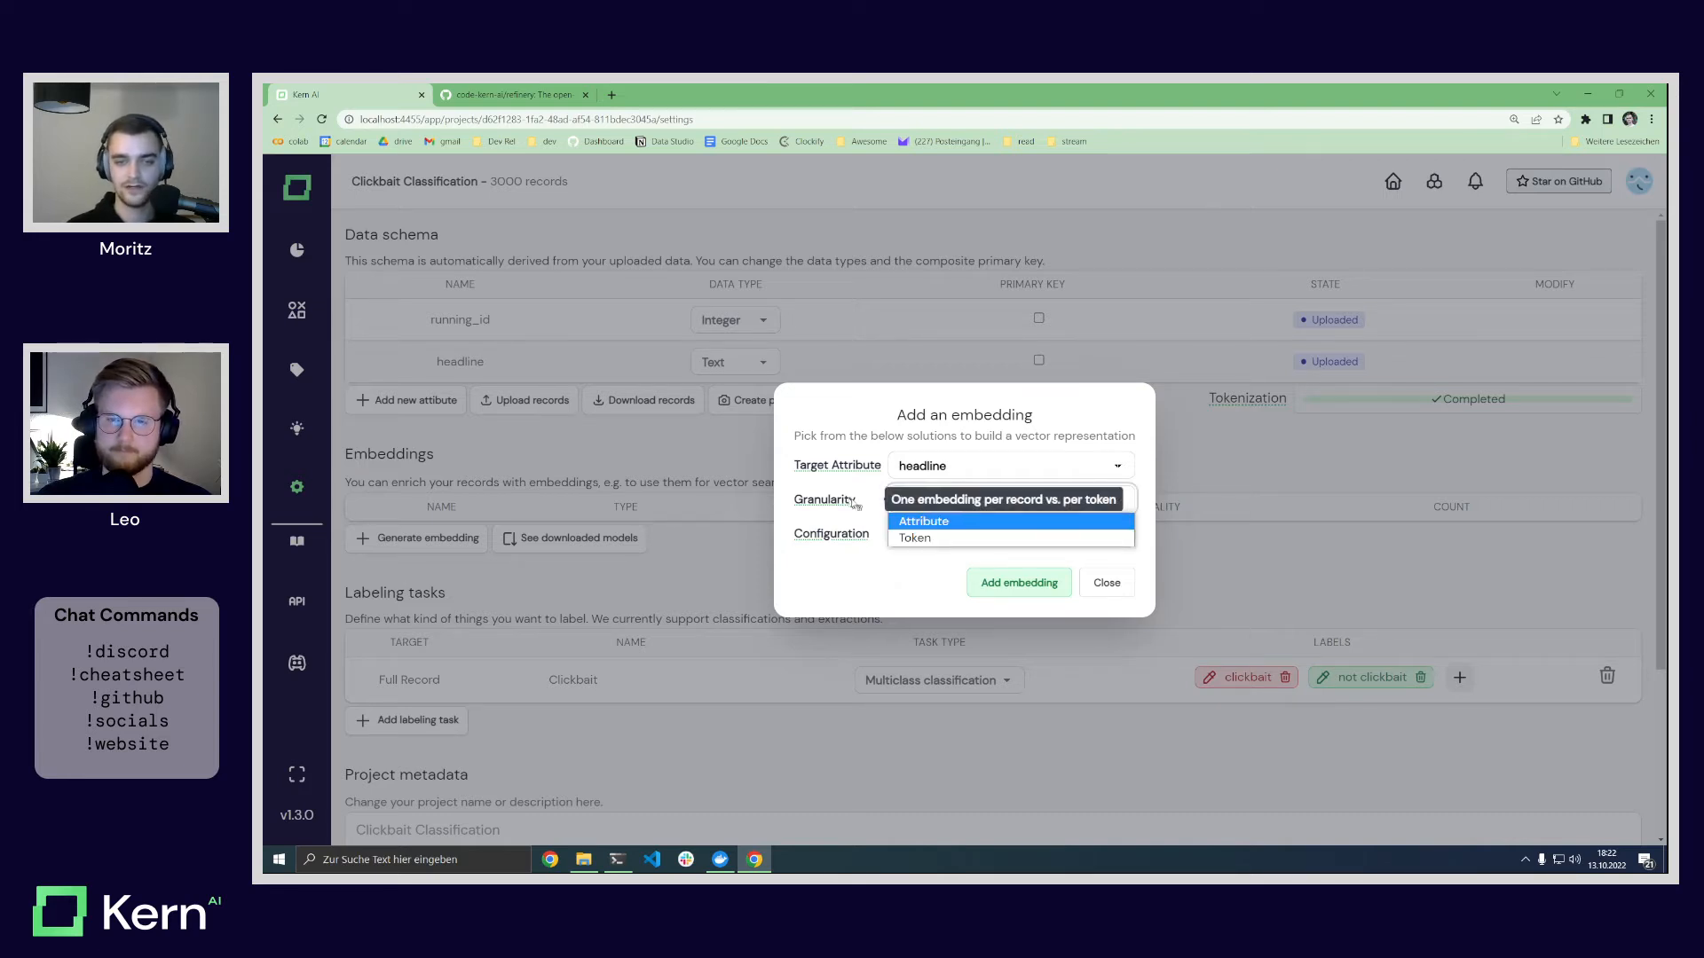
left_click(923, 525)
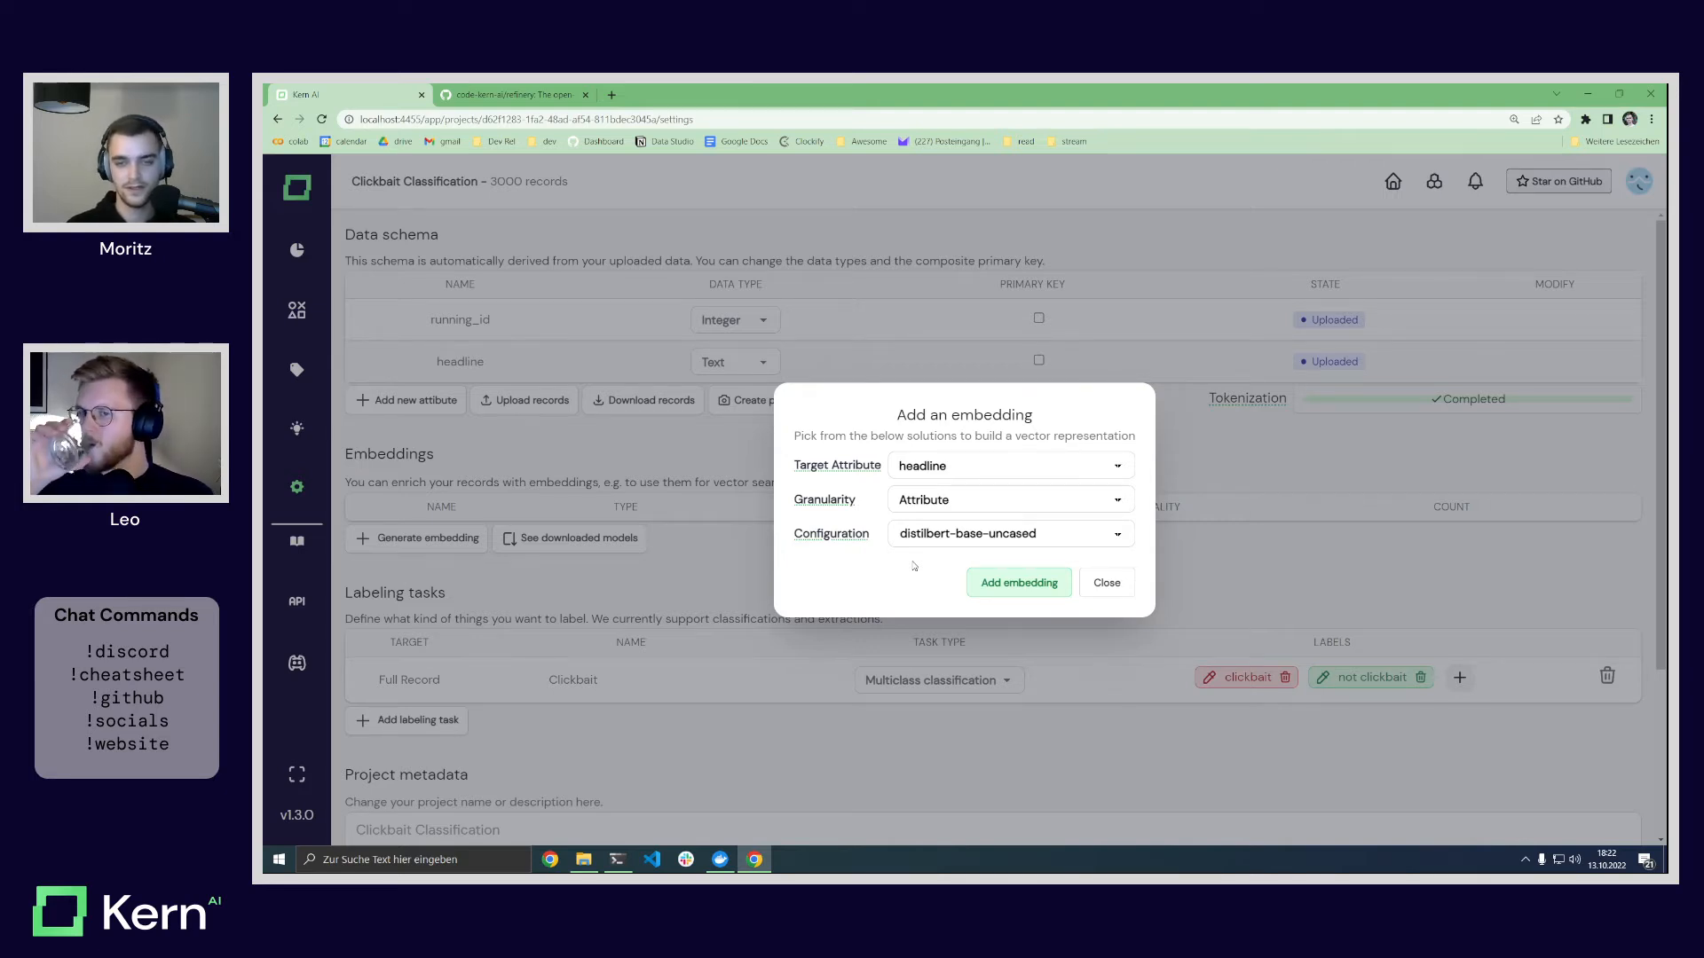
left_click(1009, 588)
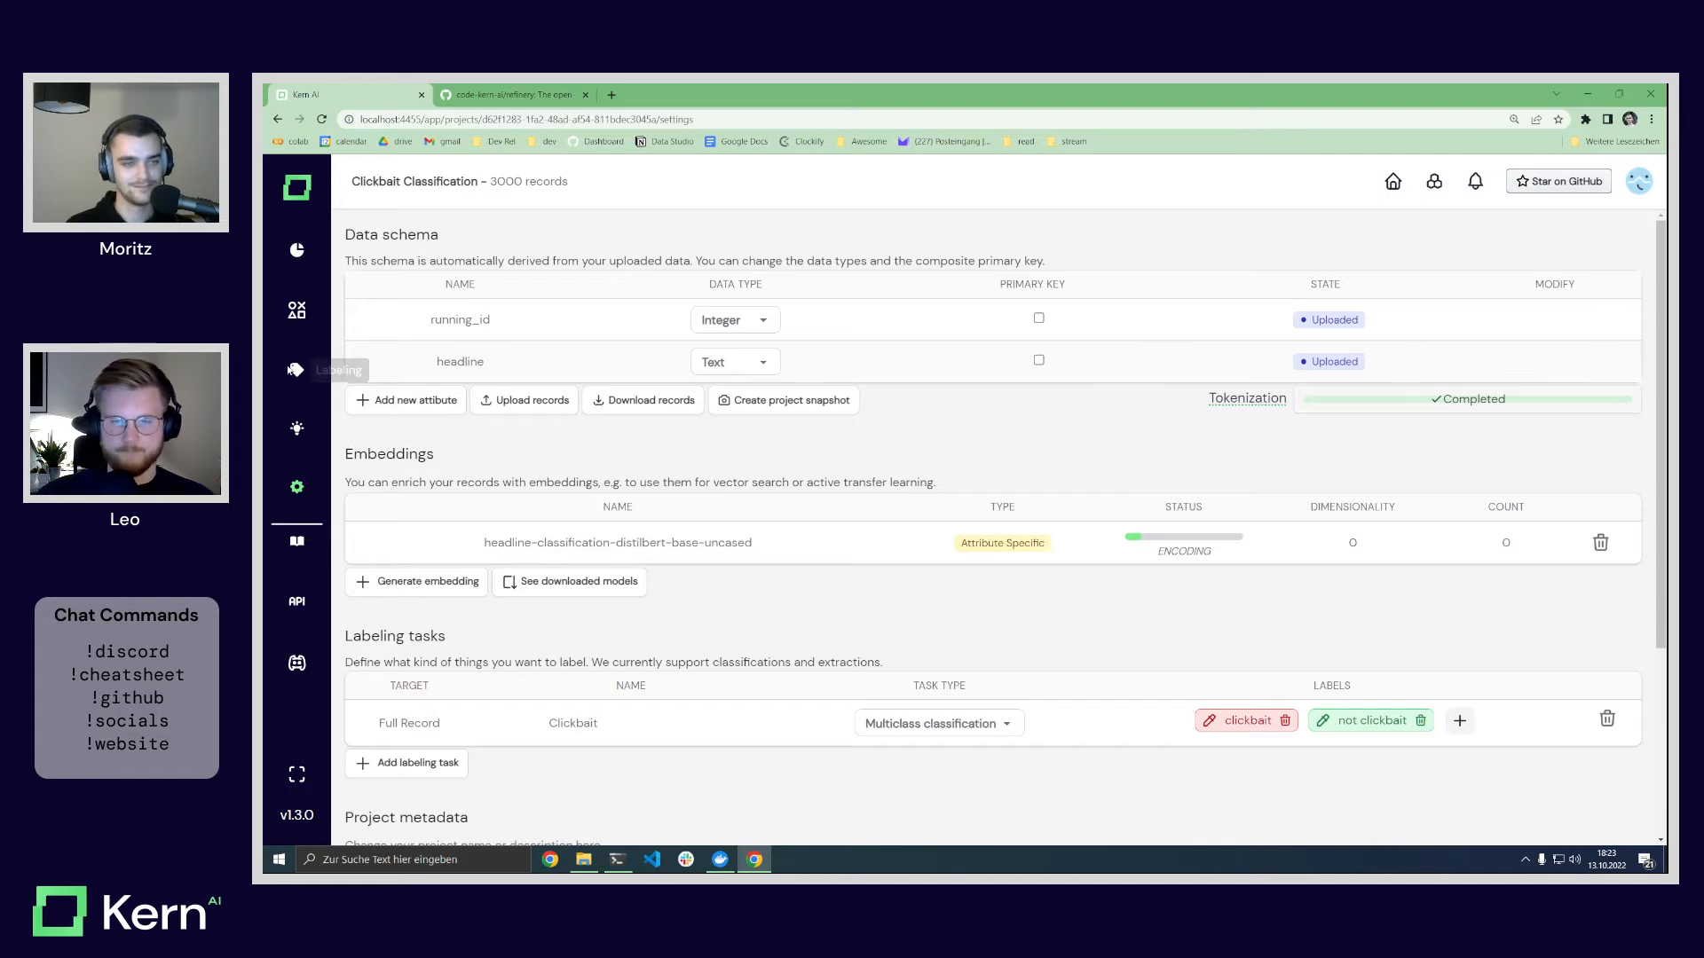
Step: Open the labeling session, enlarge the page, and examine the first record's session position and Full Record label options
left_click(296, 371)
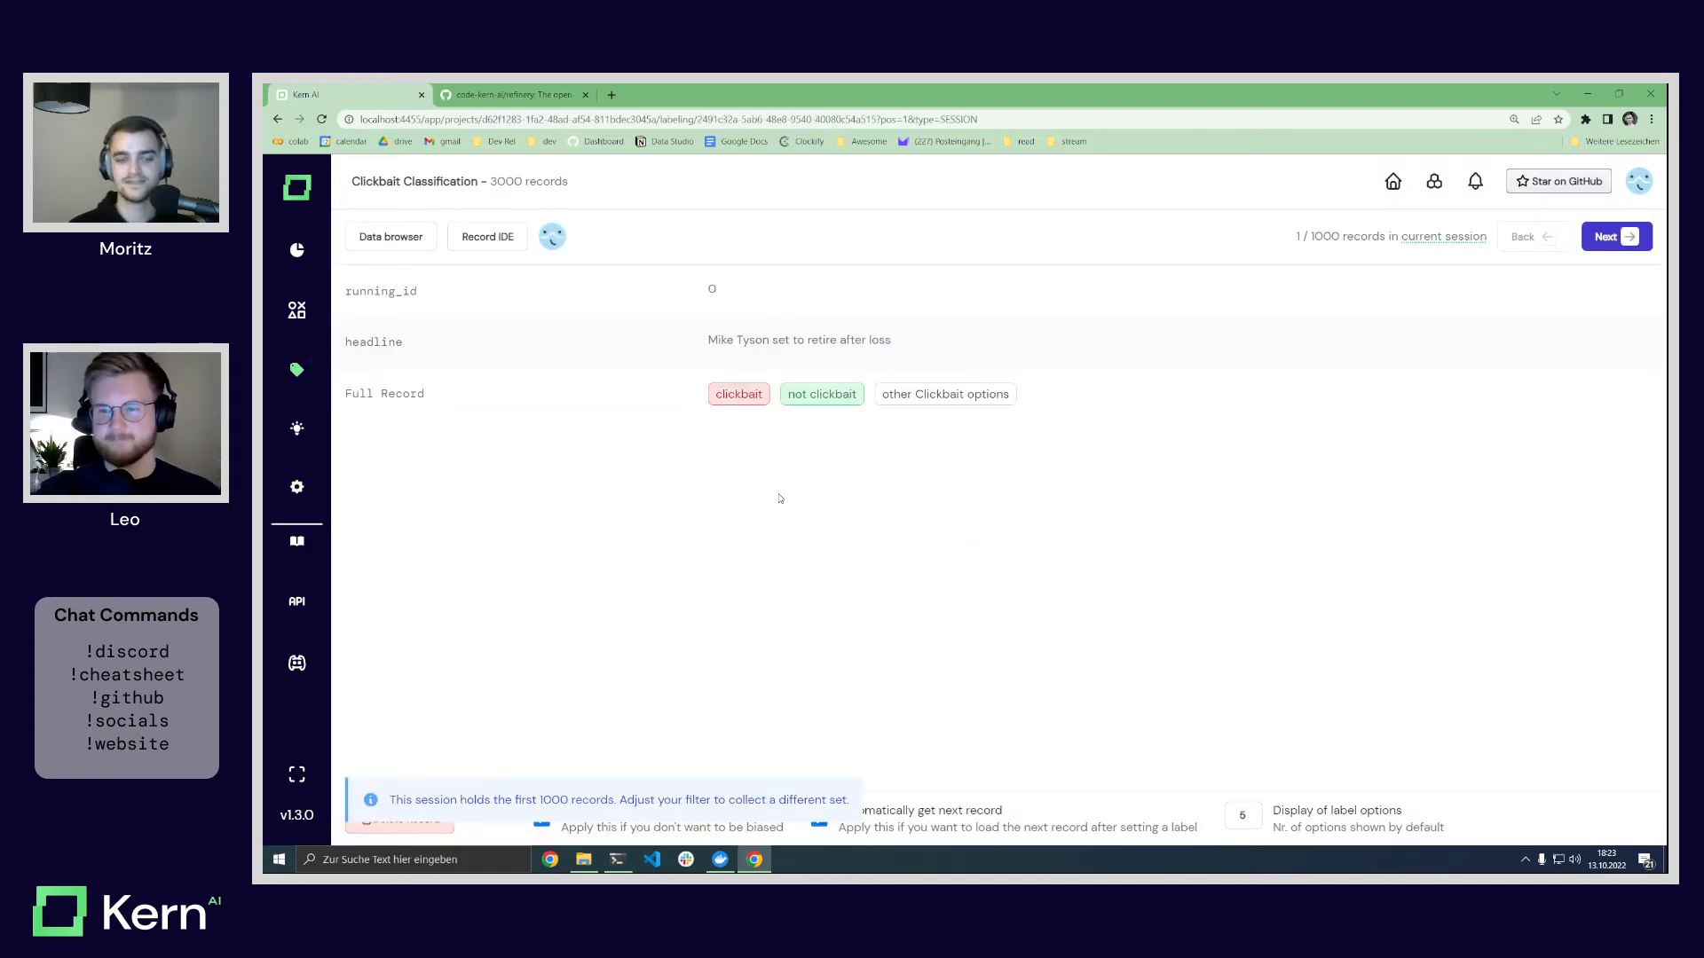
key("ctrl+plus")
key("ctrl+plus")
key("ctrl+plus")
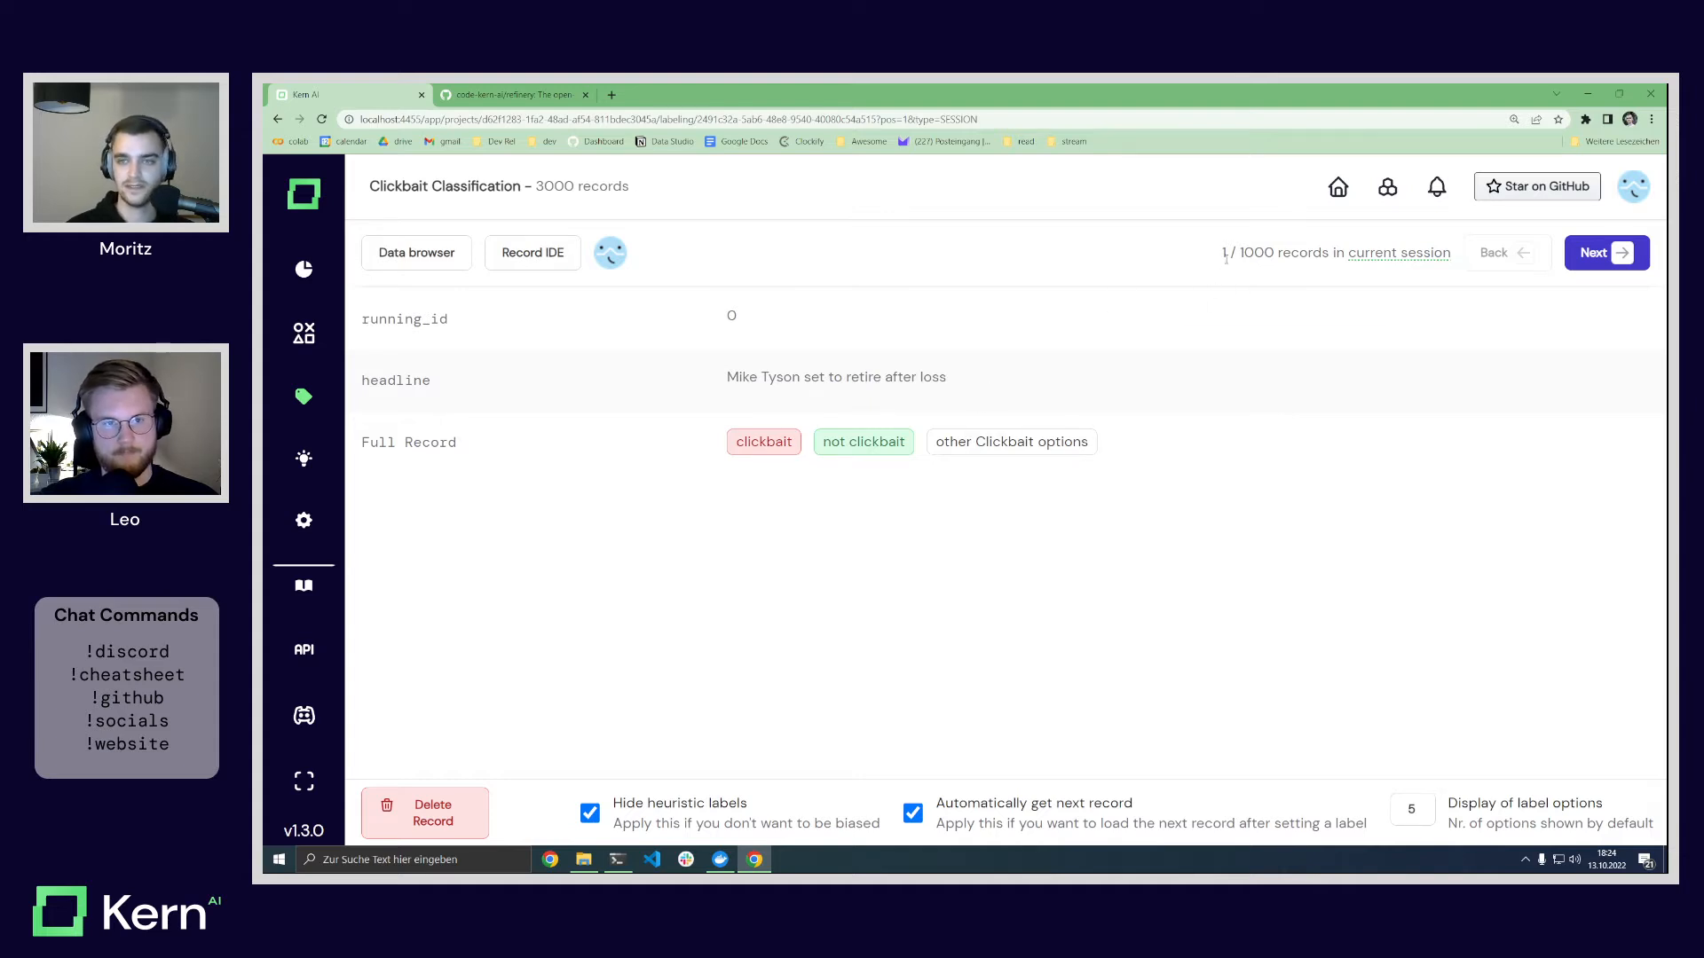
left_click_drag(1223, 254, 1335, 262)
left_click(1268, 547)
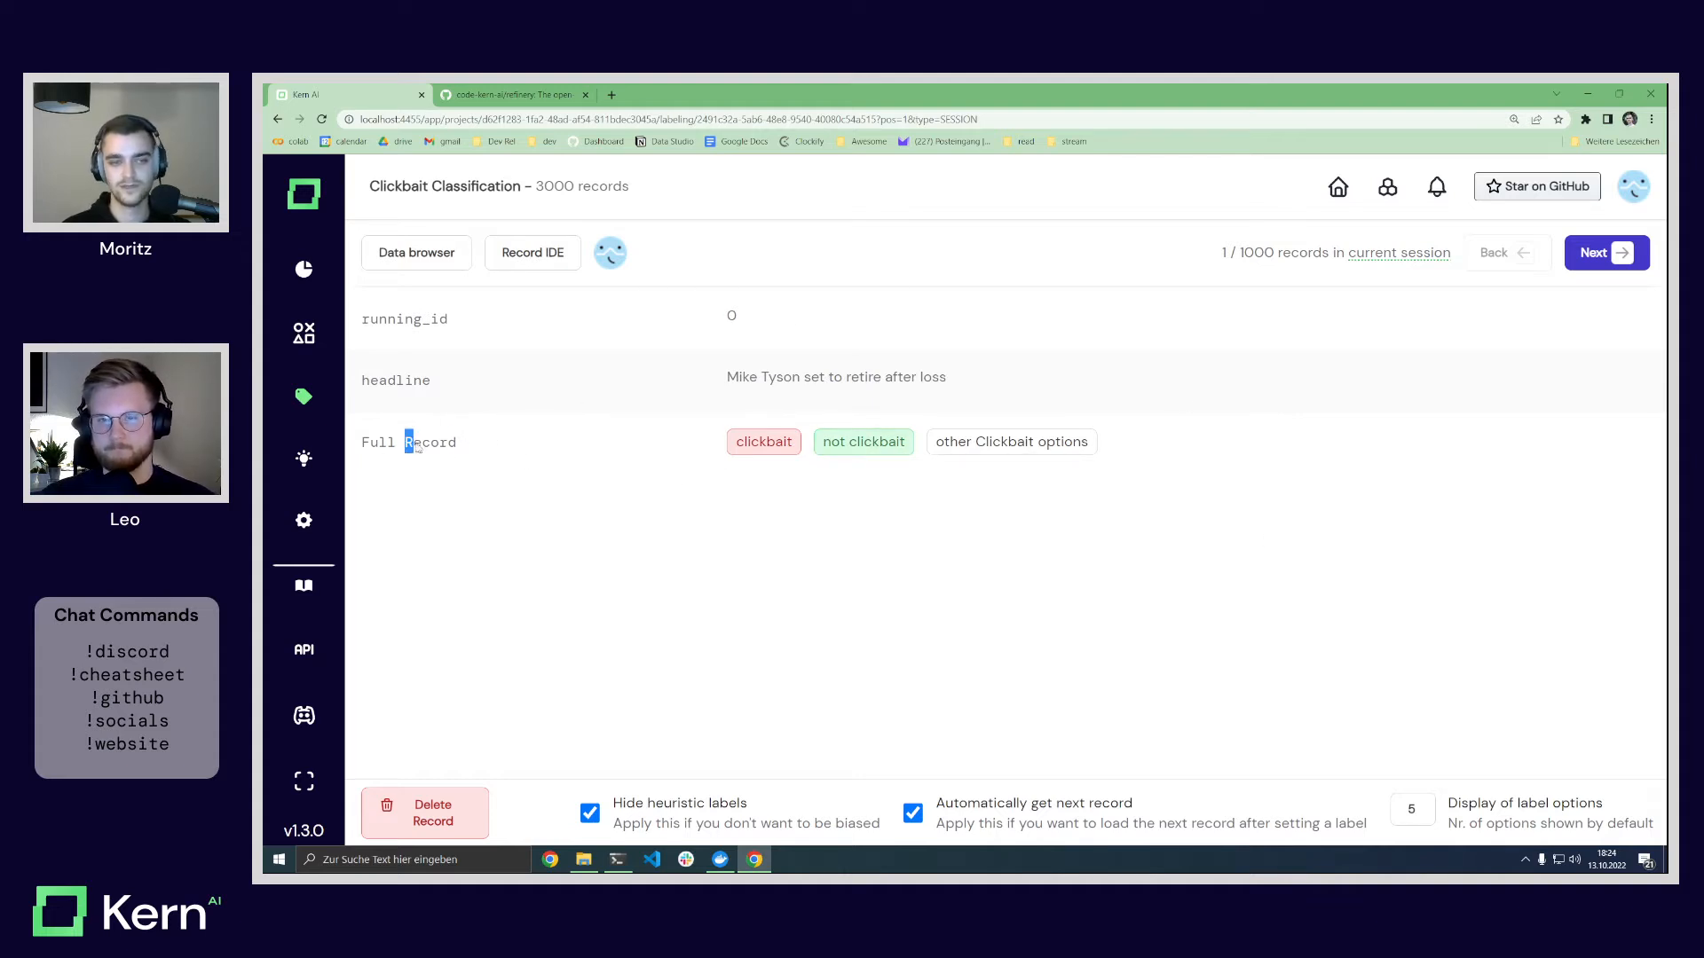
left_click_drag(359, 442, 530, 471)
left_click(529, 470)
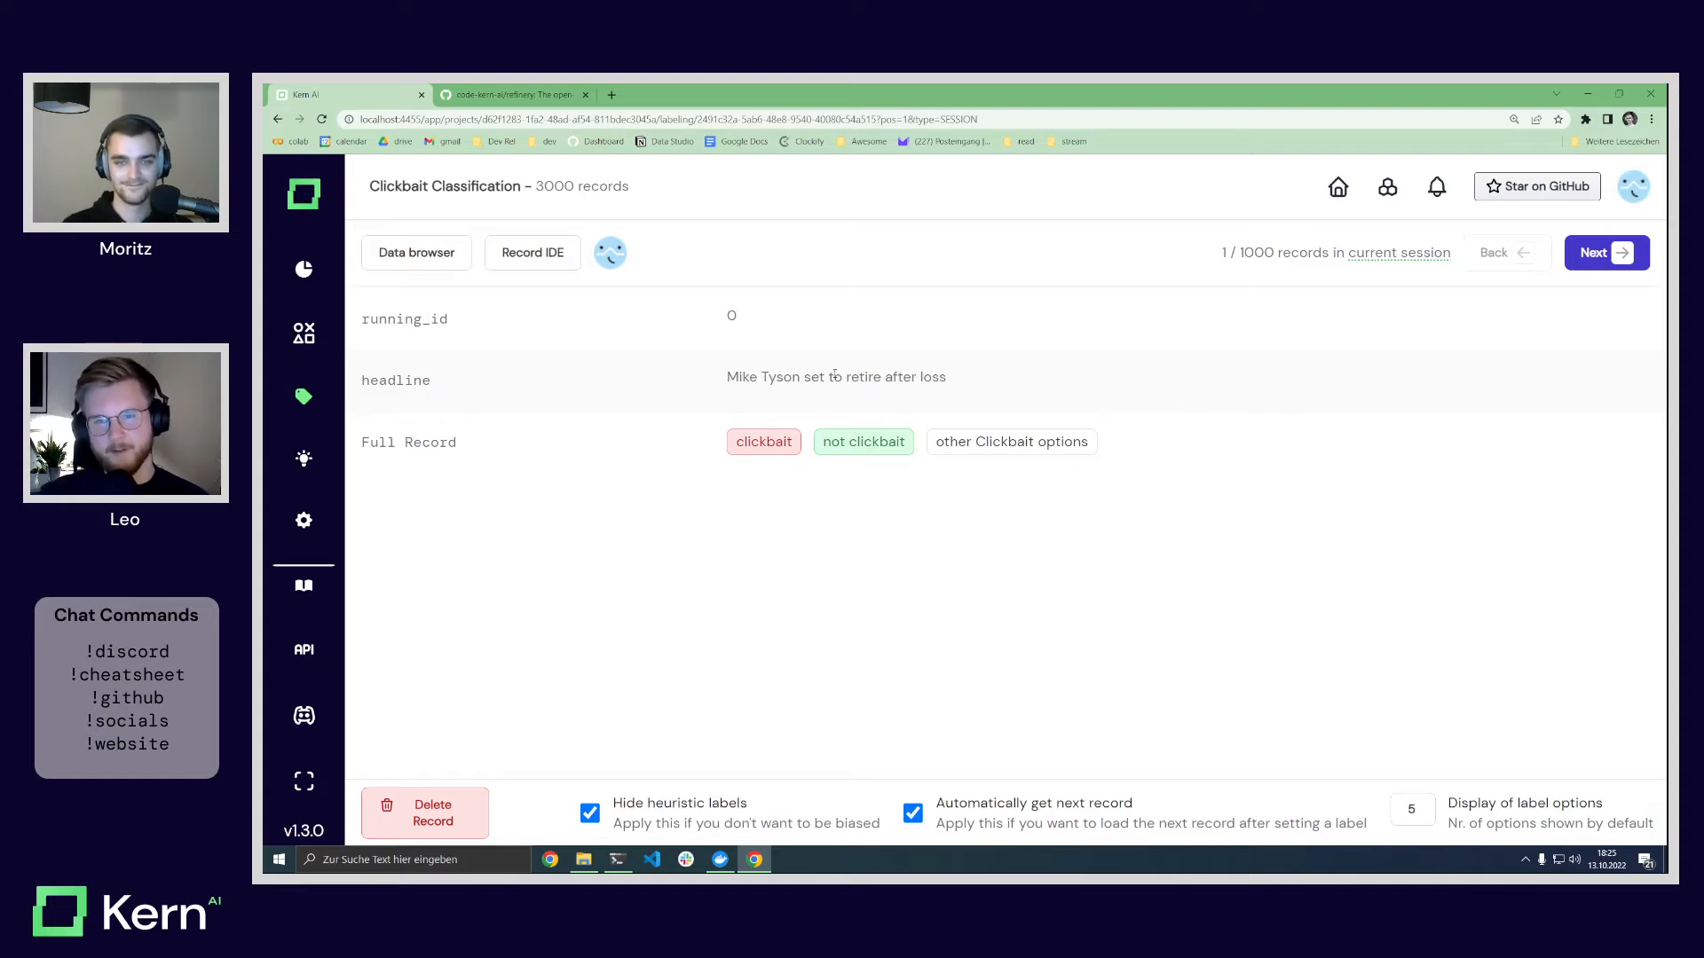
Step: Label the first three headlines, about Mike Tyson retiring, the Iraqi vote and Britain's role in Iraq, as not clickbait
left_click(862, 442)
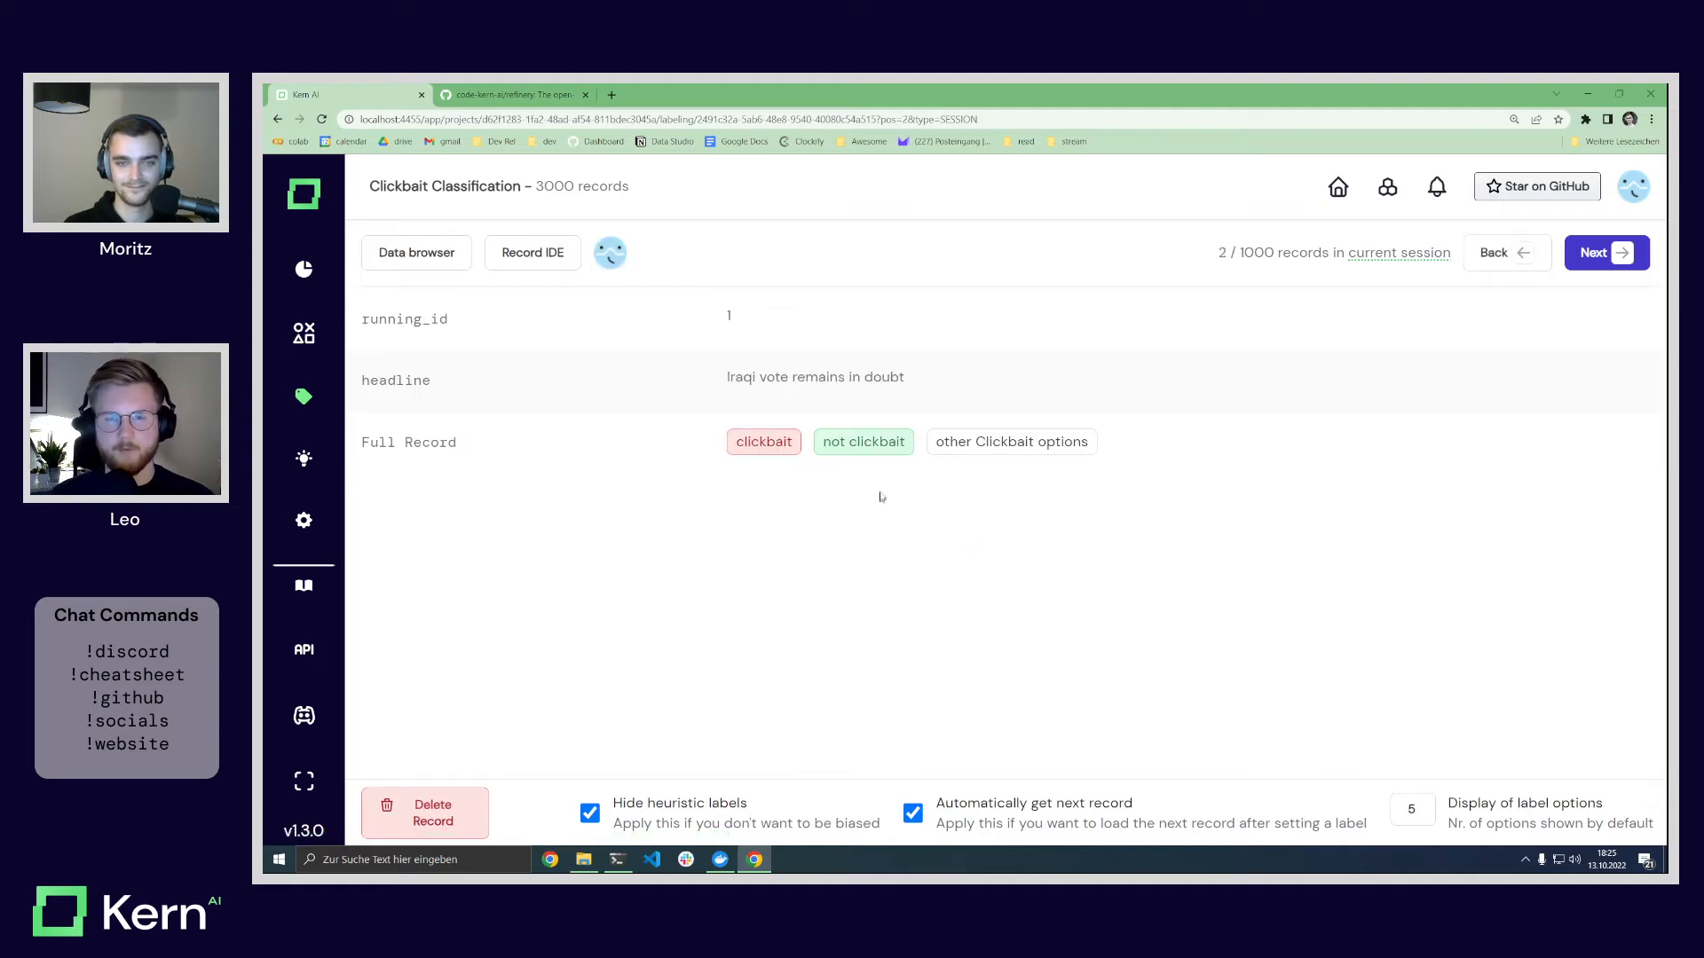
left_click(862, 442)
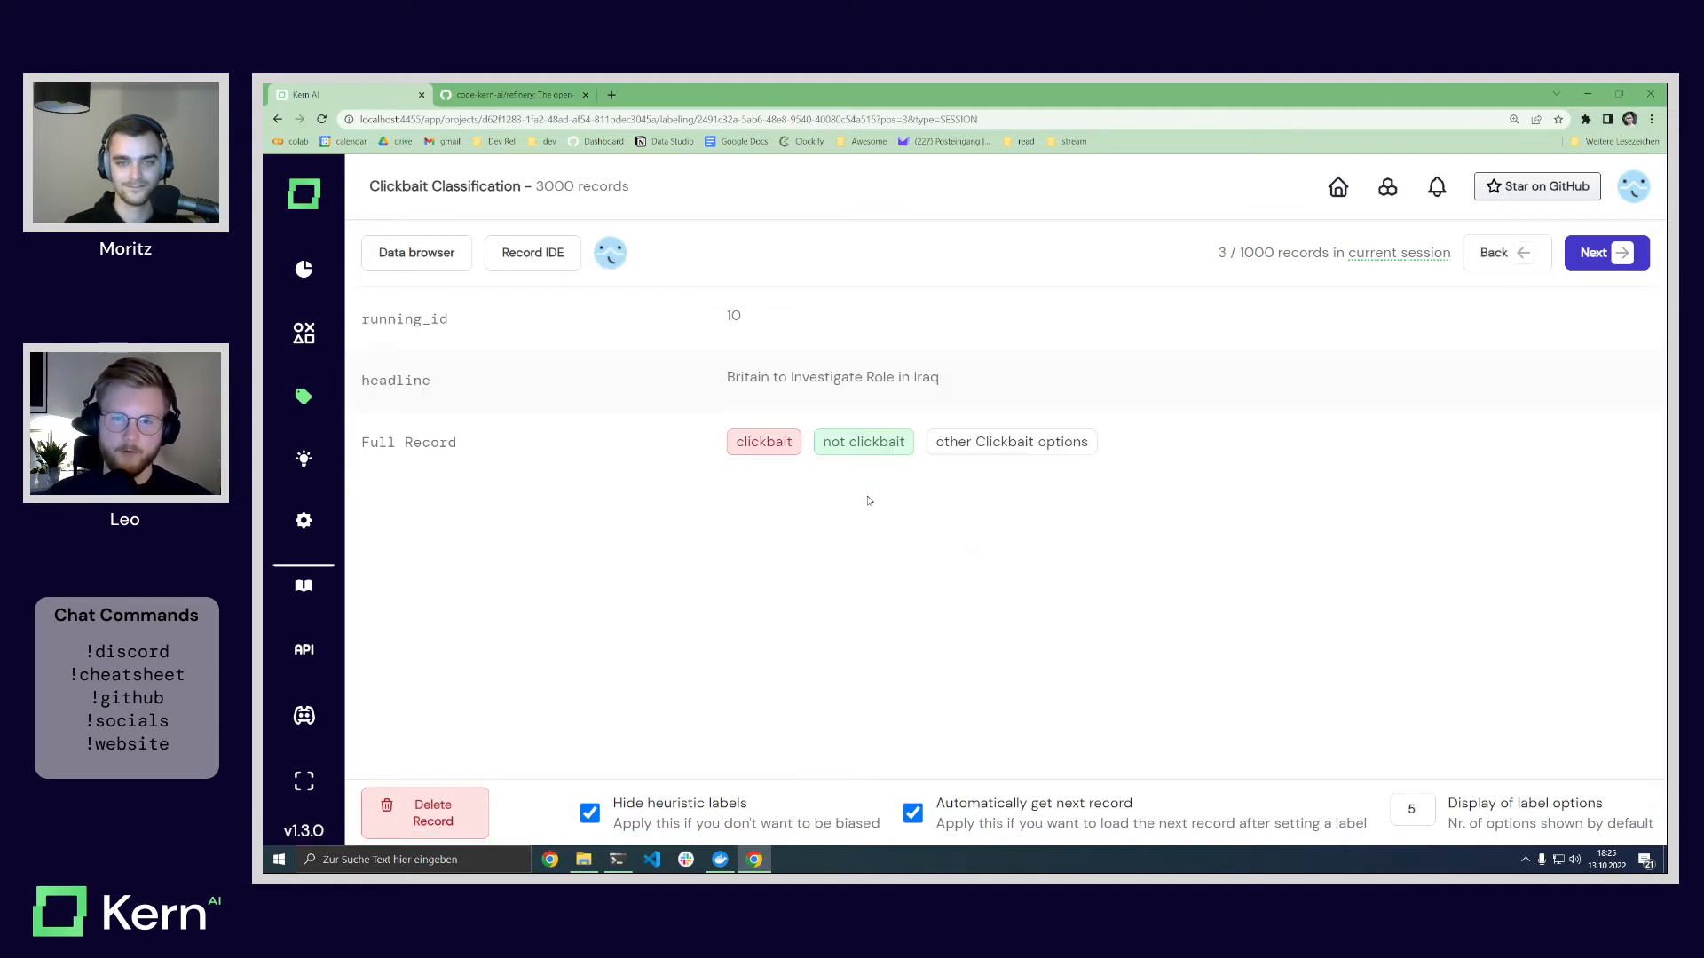
left_click(870, 448)
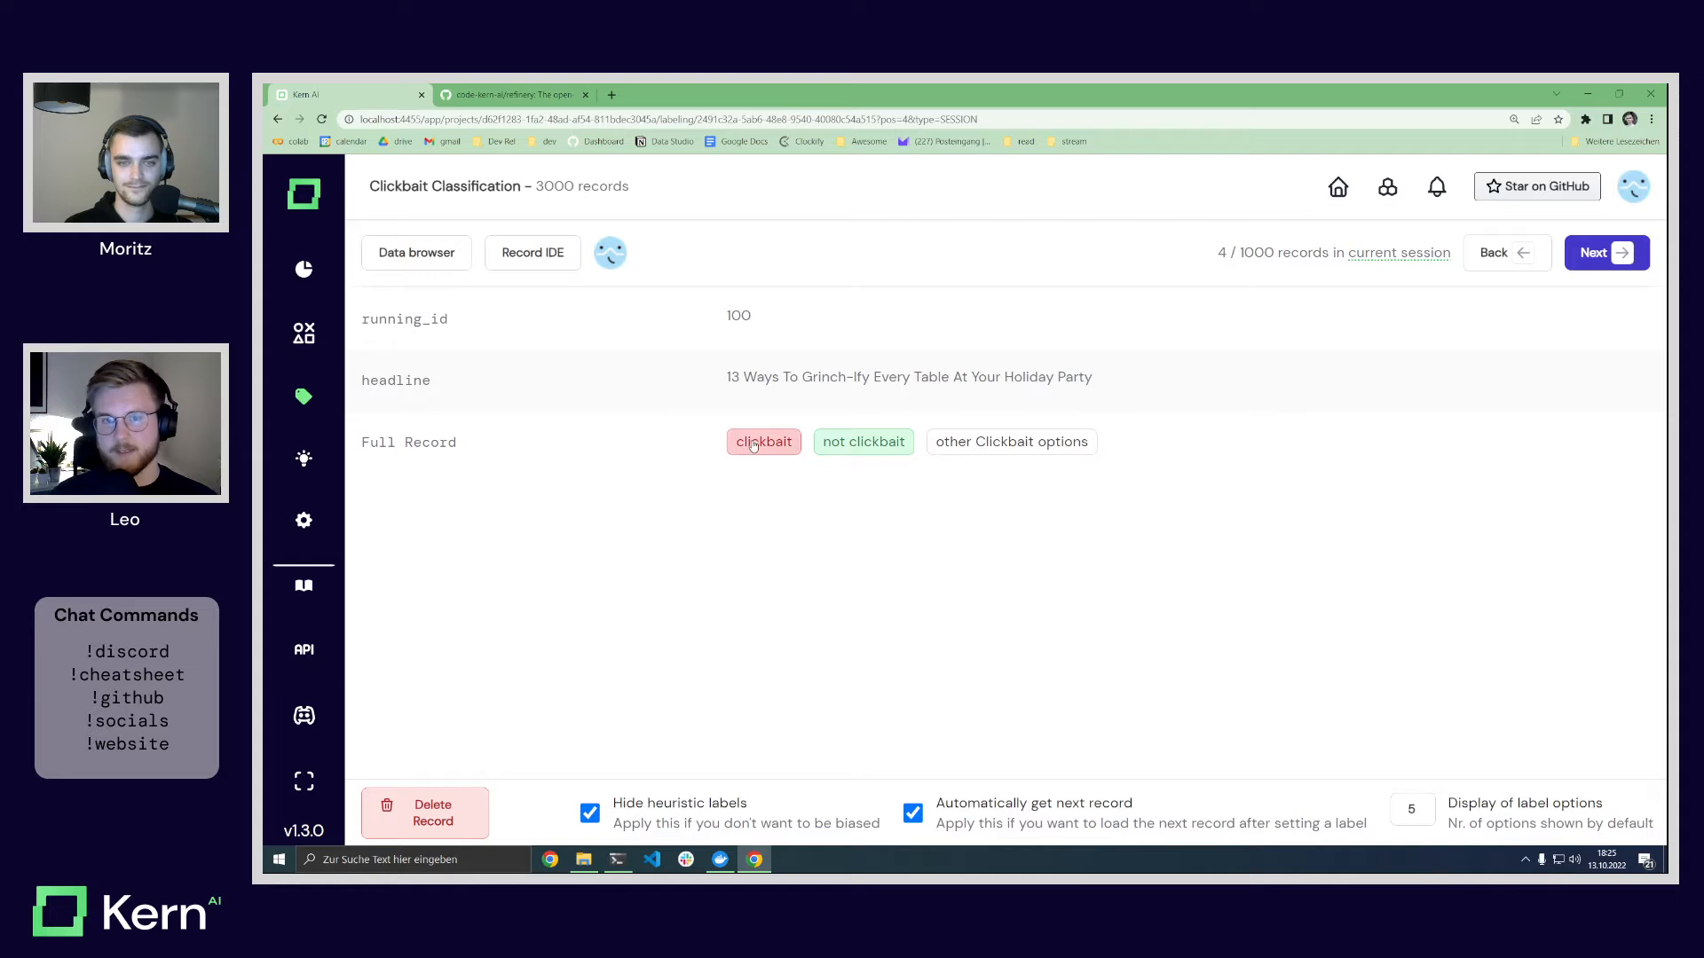
Step: Label the headlines "13 Ways To Grinch-Ify Every Table At Your Holiday Party" and "17 Times Shonda Rhimes Ruled The Damn World" as clickbait
left_click_drag(729, 377, 952, 380)
left_click(840, 407)
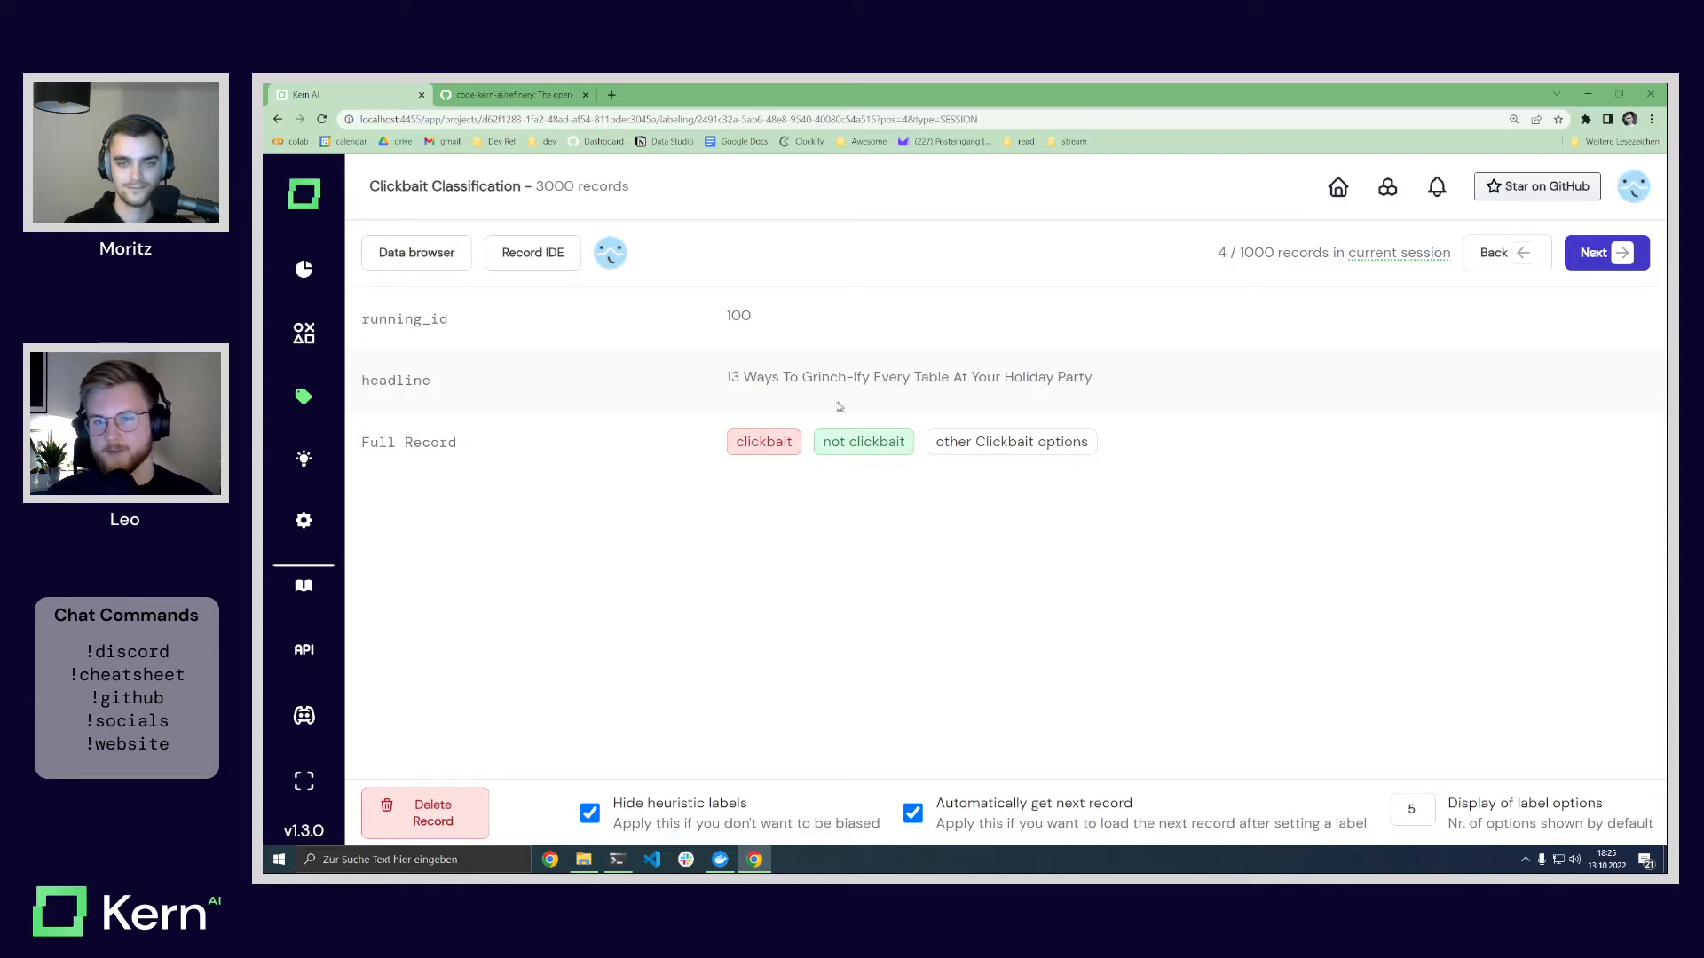
left_click(765, 444)
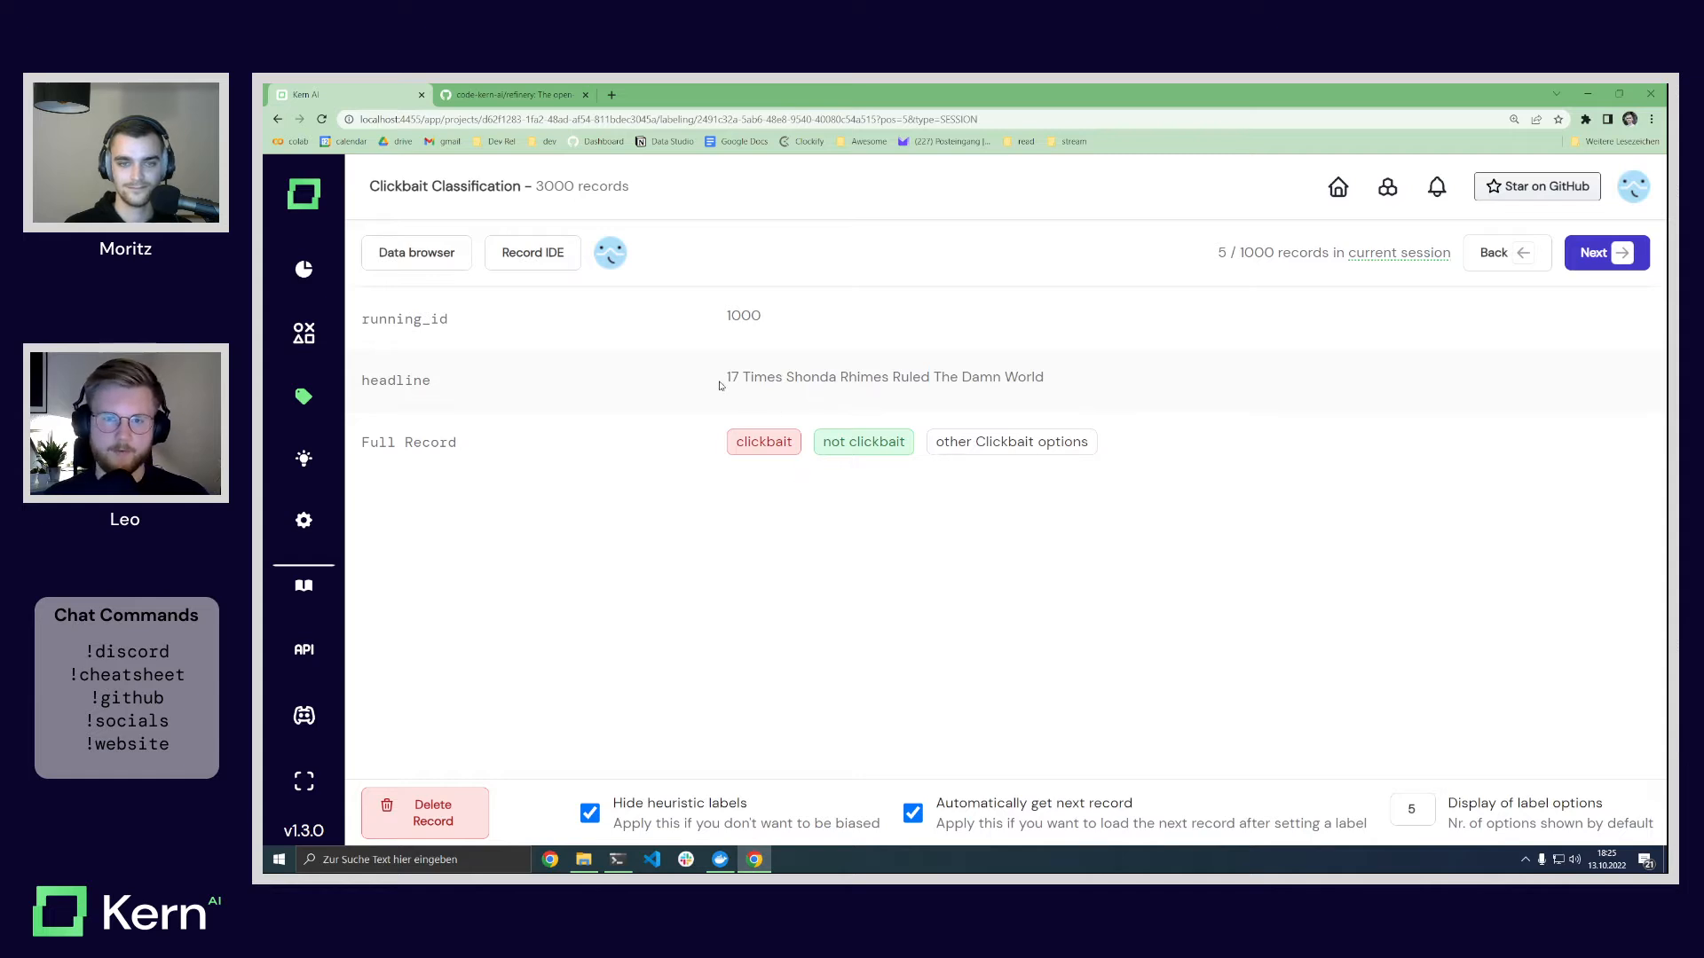
left_click_drag(723, 379, 805, 380)
left_click(771, 444)
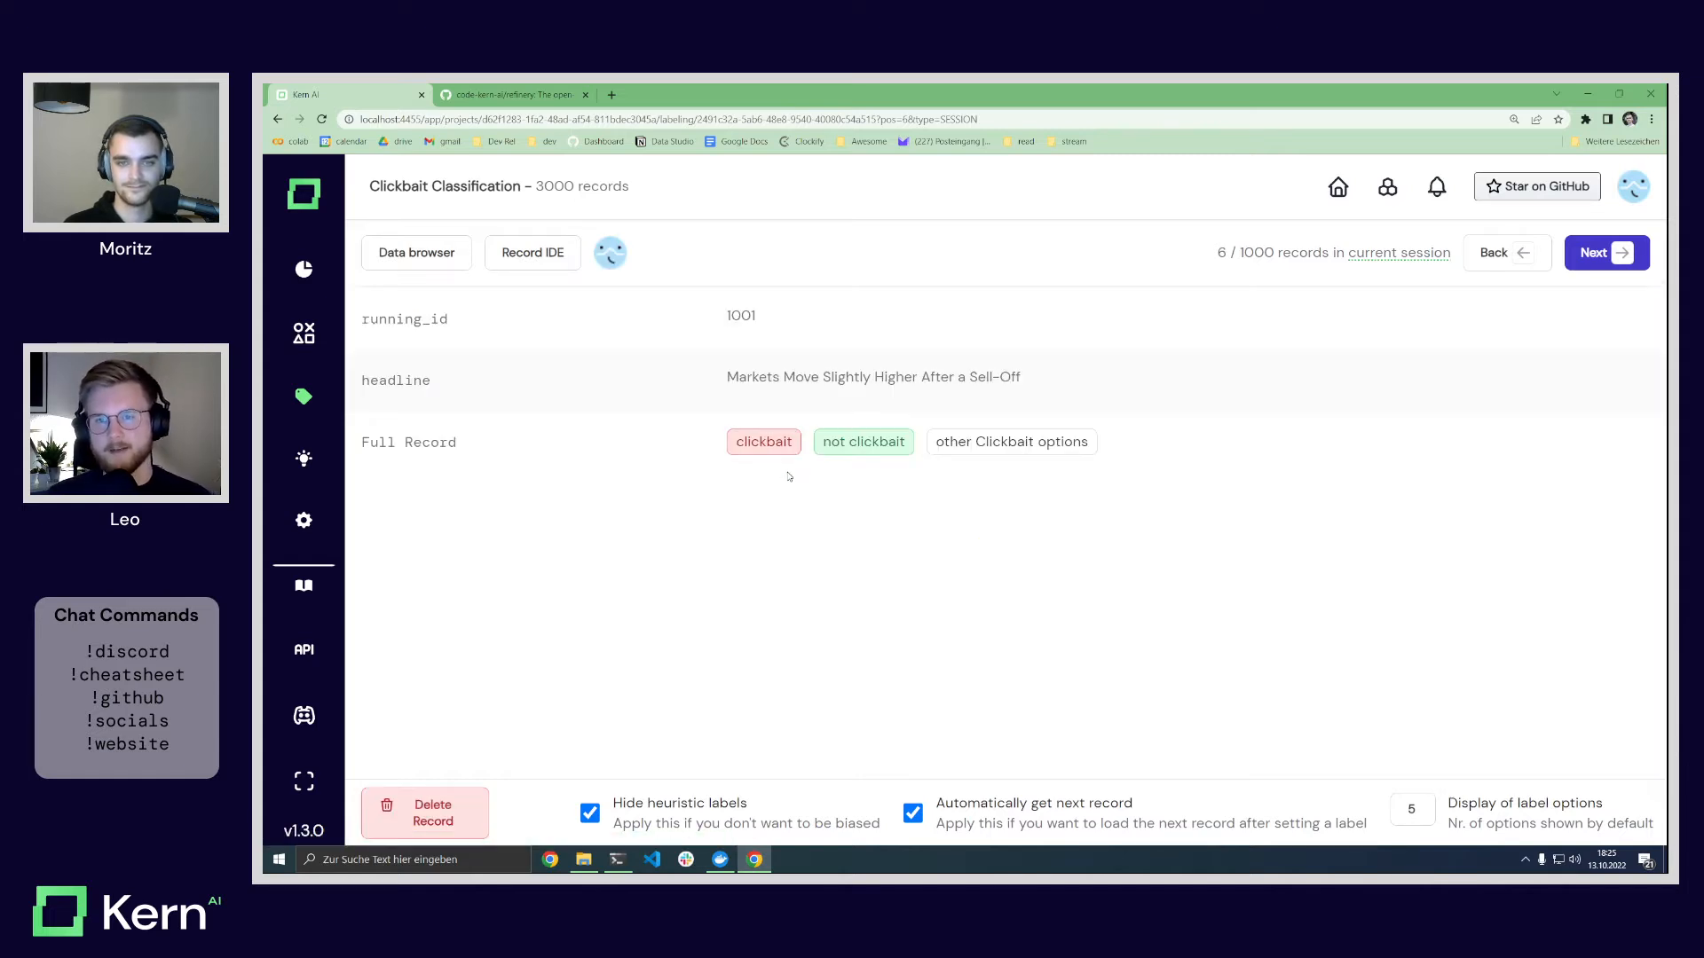
Step: Label the markets headline as not clickbait, the FBI recruiting headline as clickbait, and the former Egyptian president headline as not clickbait
left_click(858, 452)
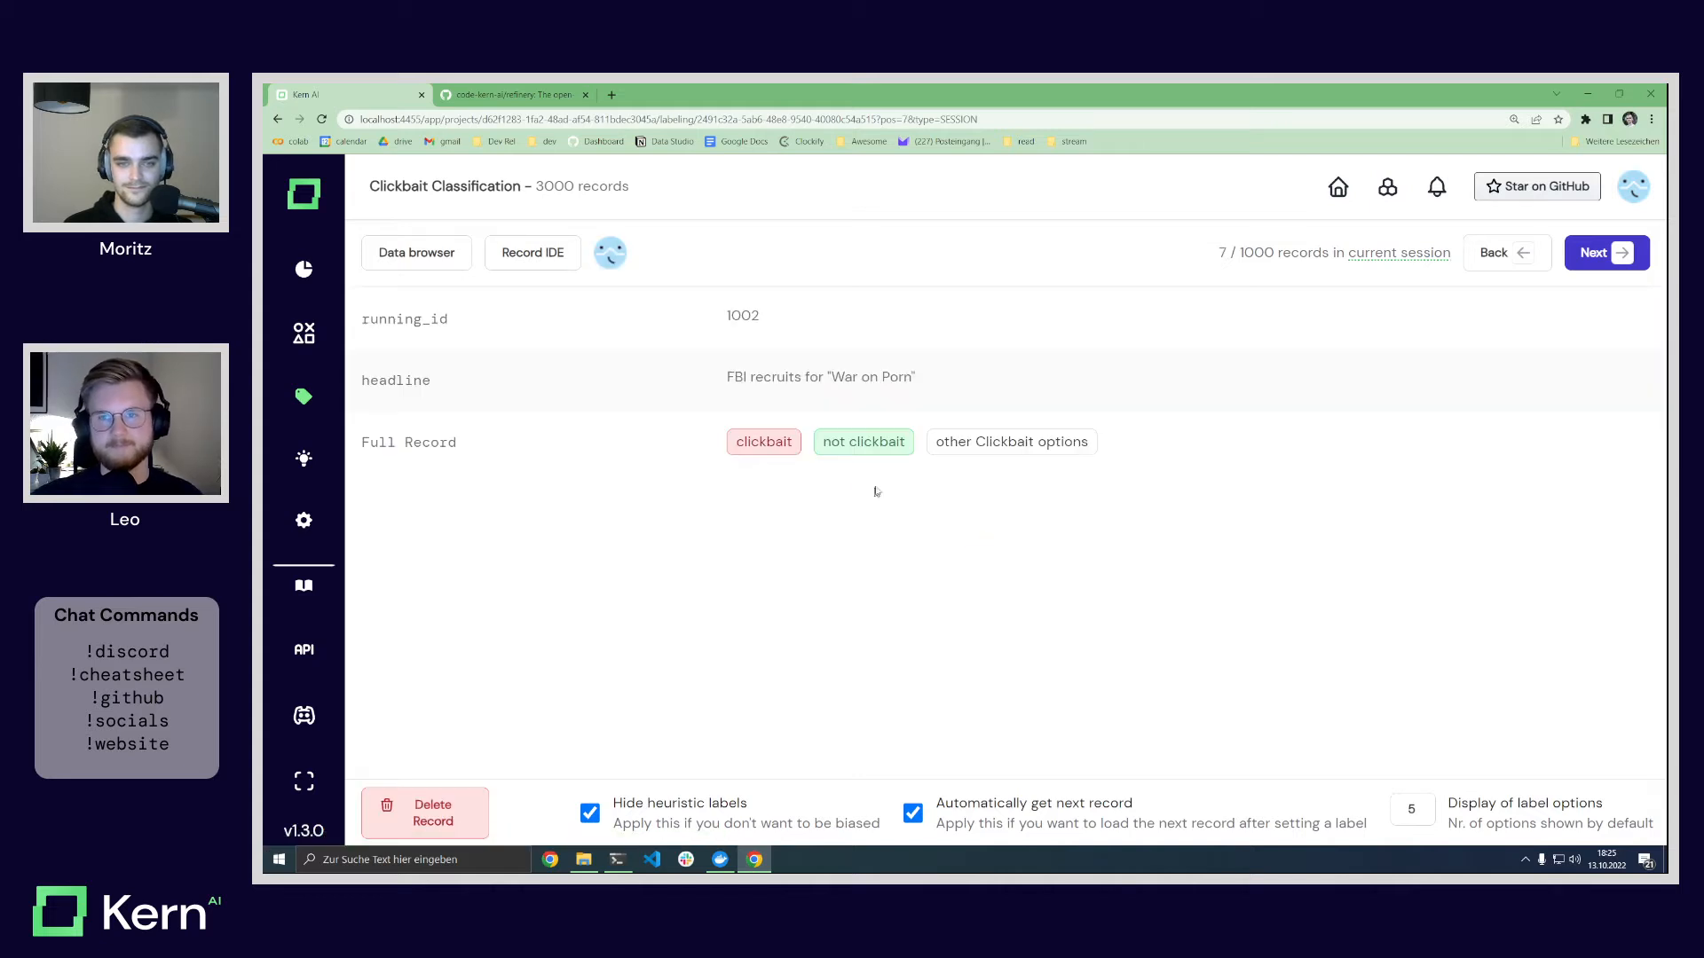
left_click(772, 444)
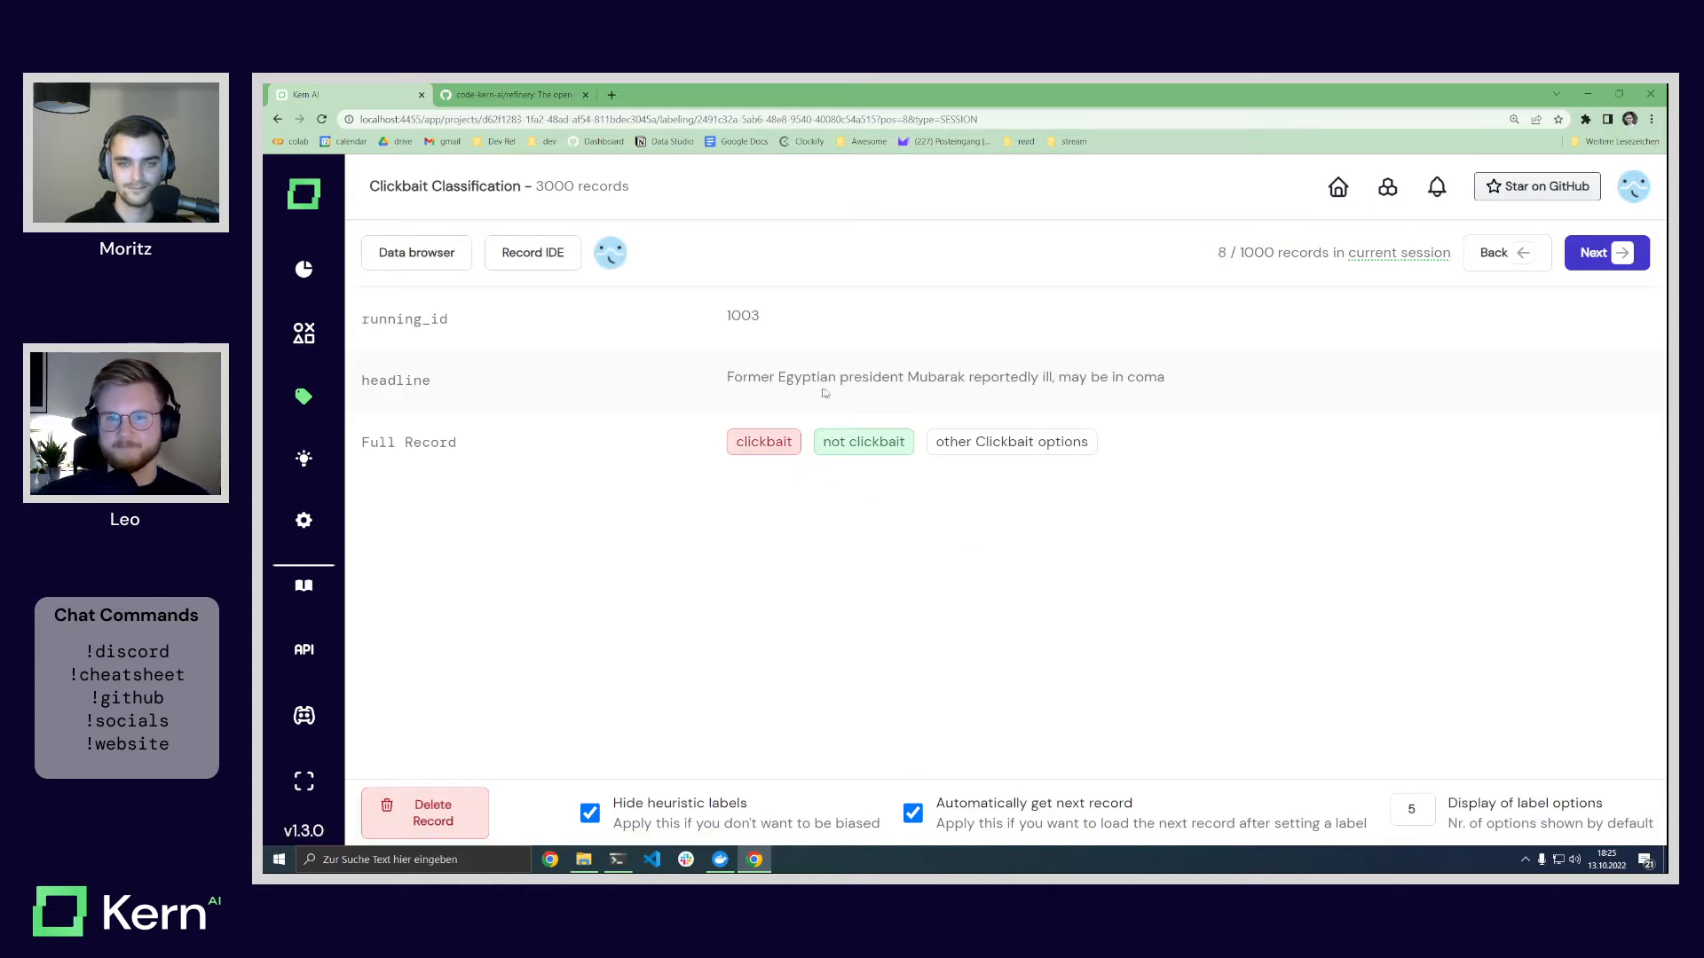
left_click(869, 443)
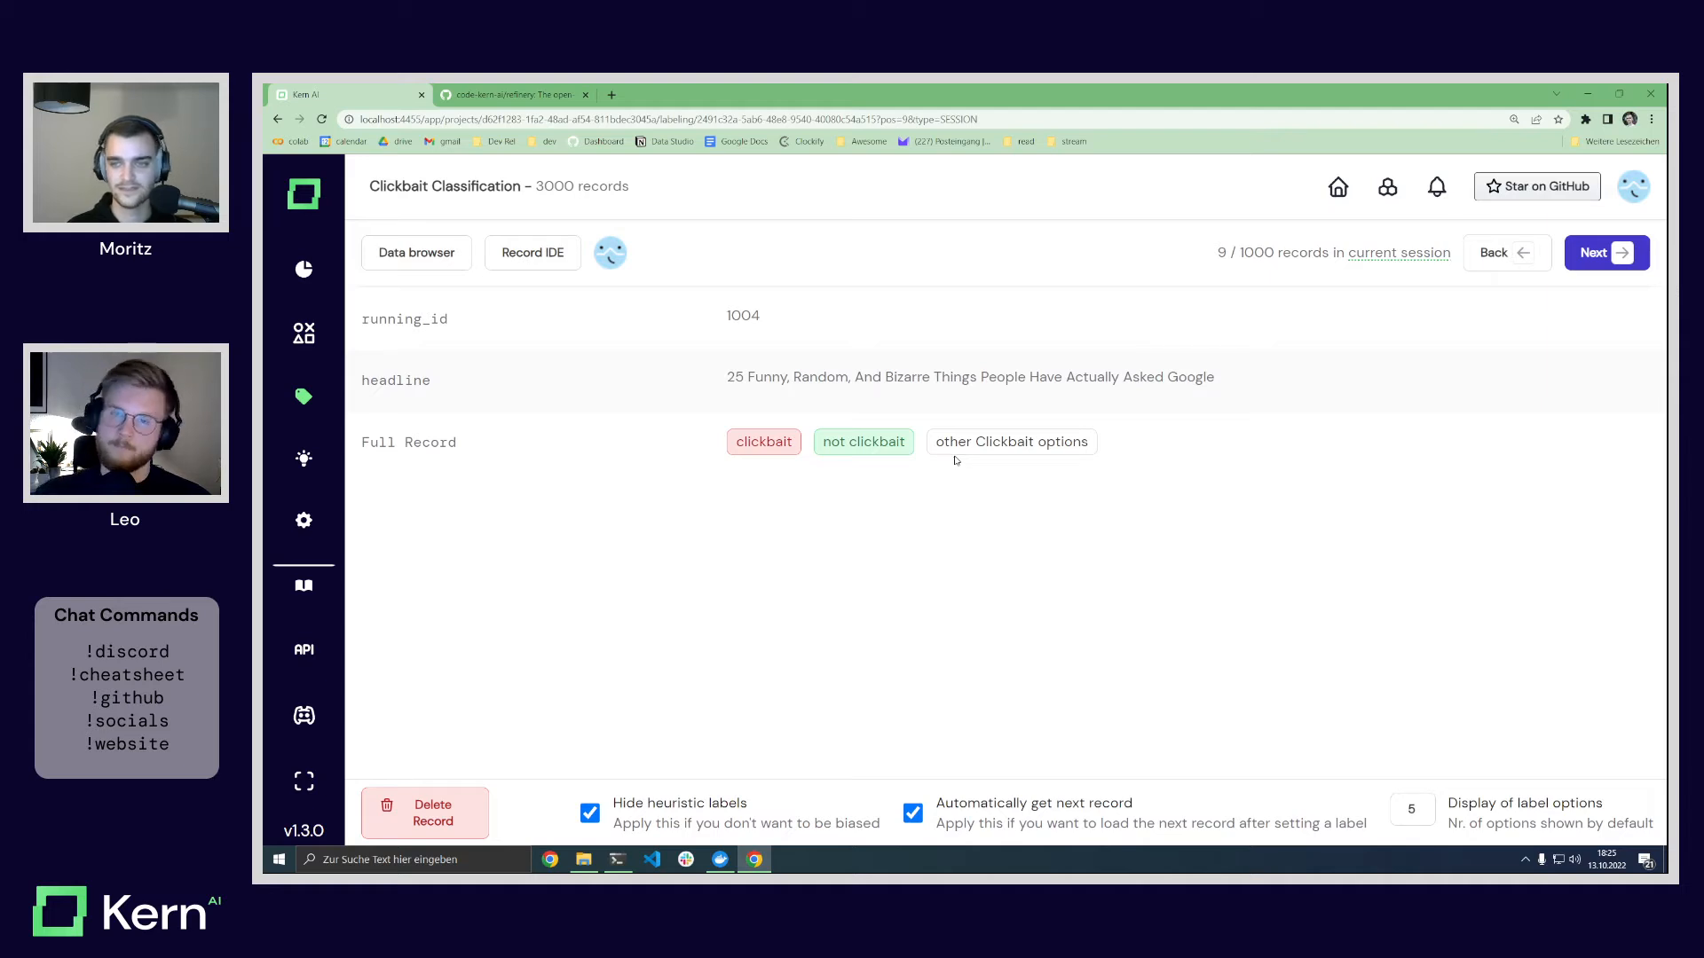
Step: Label the "25 Funny, Random, And Bizarre Things" headline as clickbait and the Tropicana and Sweden berries headlines as not clickbait
left_click_drag(727, 377, 926, 377)
left_click(1004, 380)
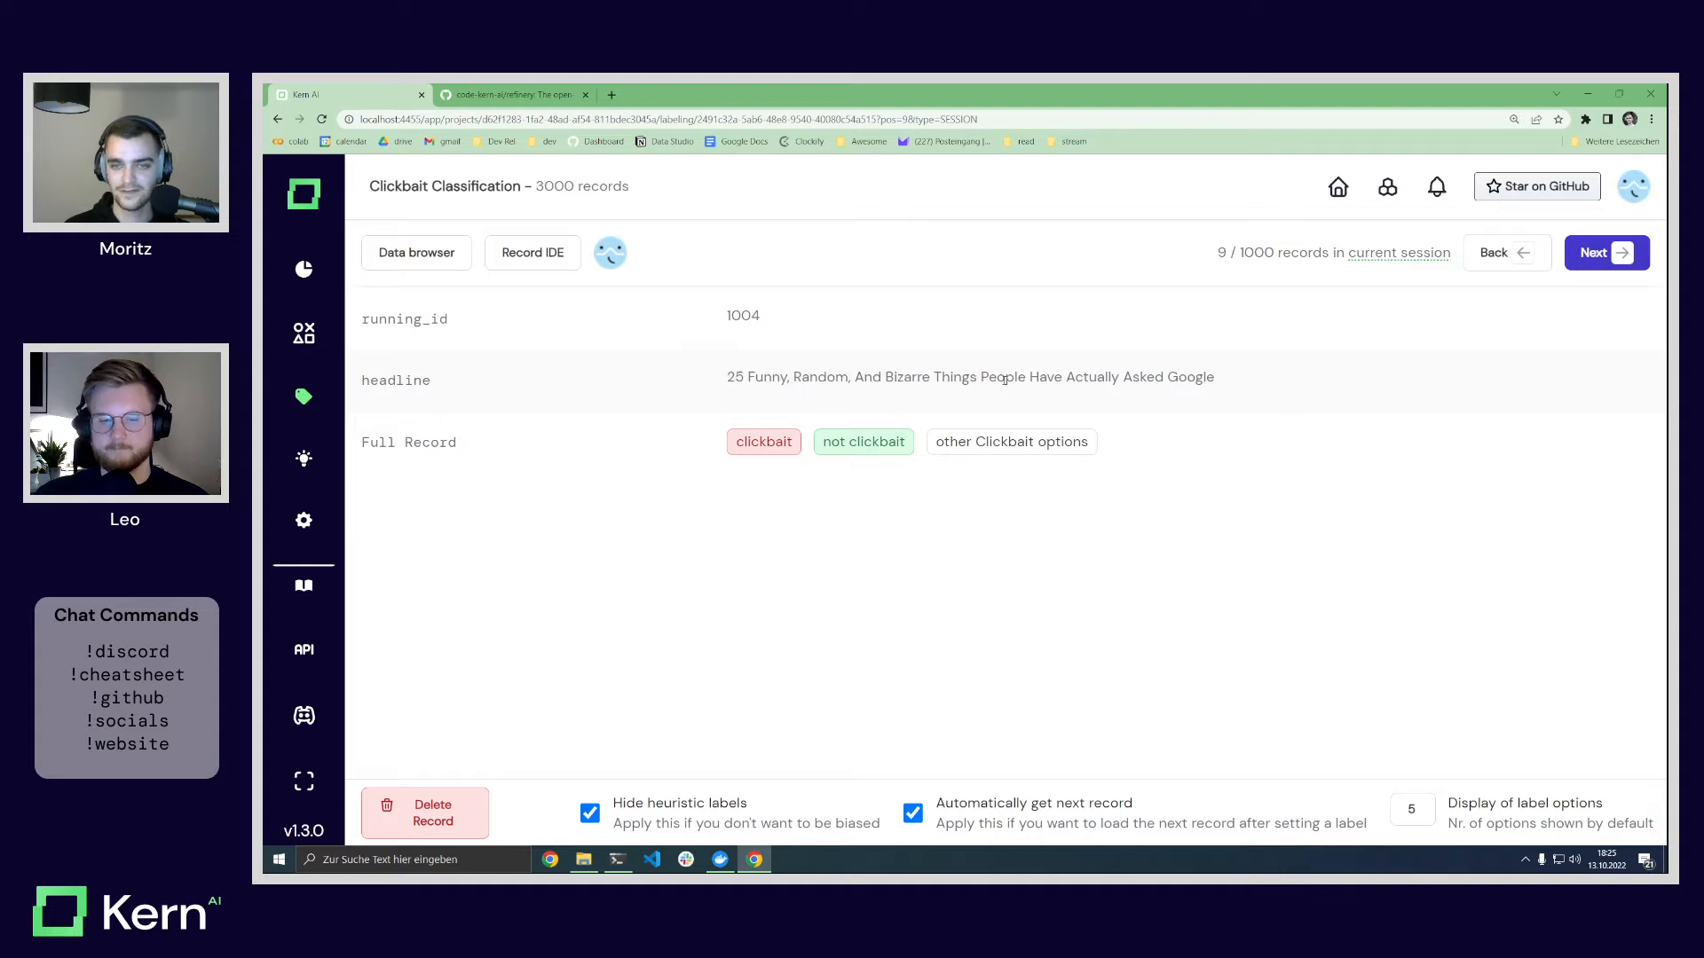
left_click(779, 442)
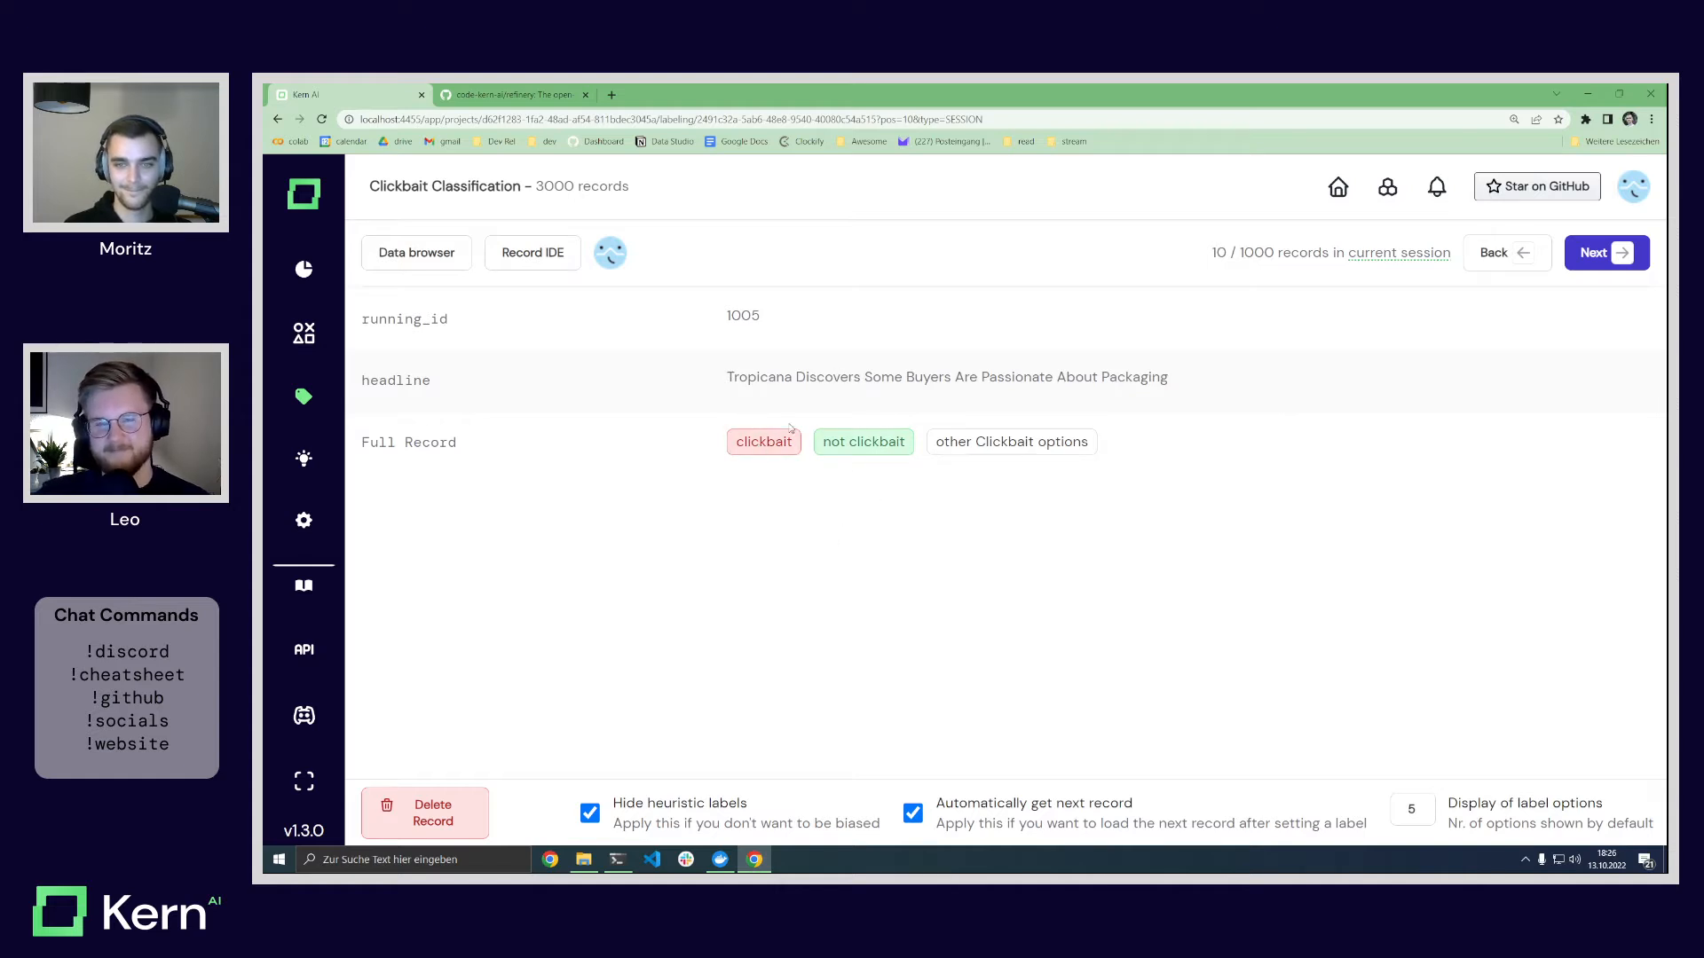
left_click(853, 439)
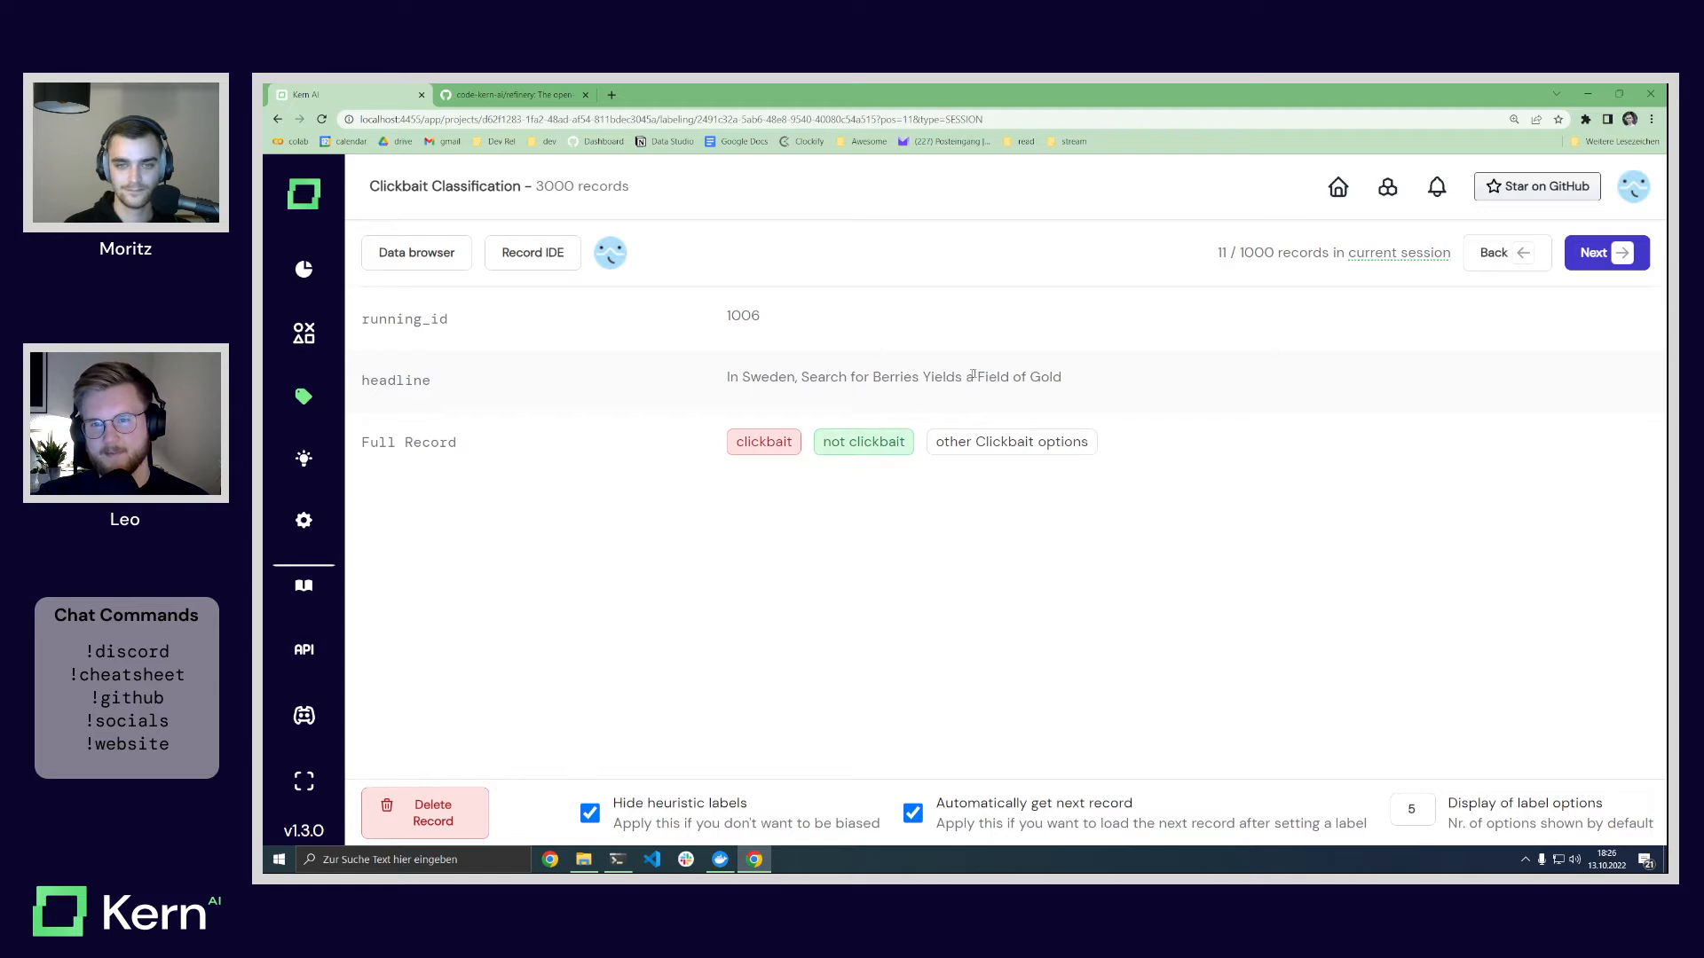
left_click(877, 446)
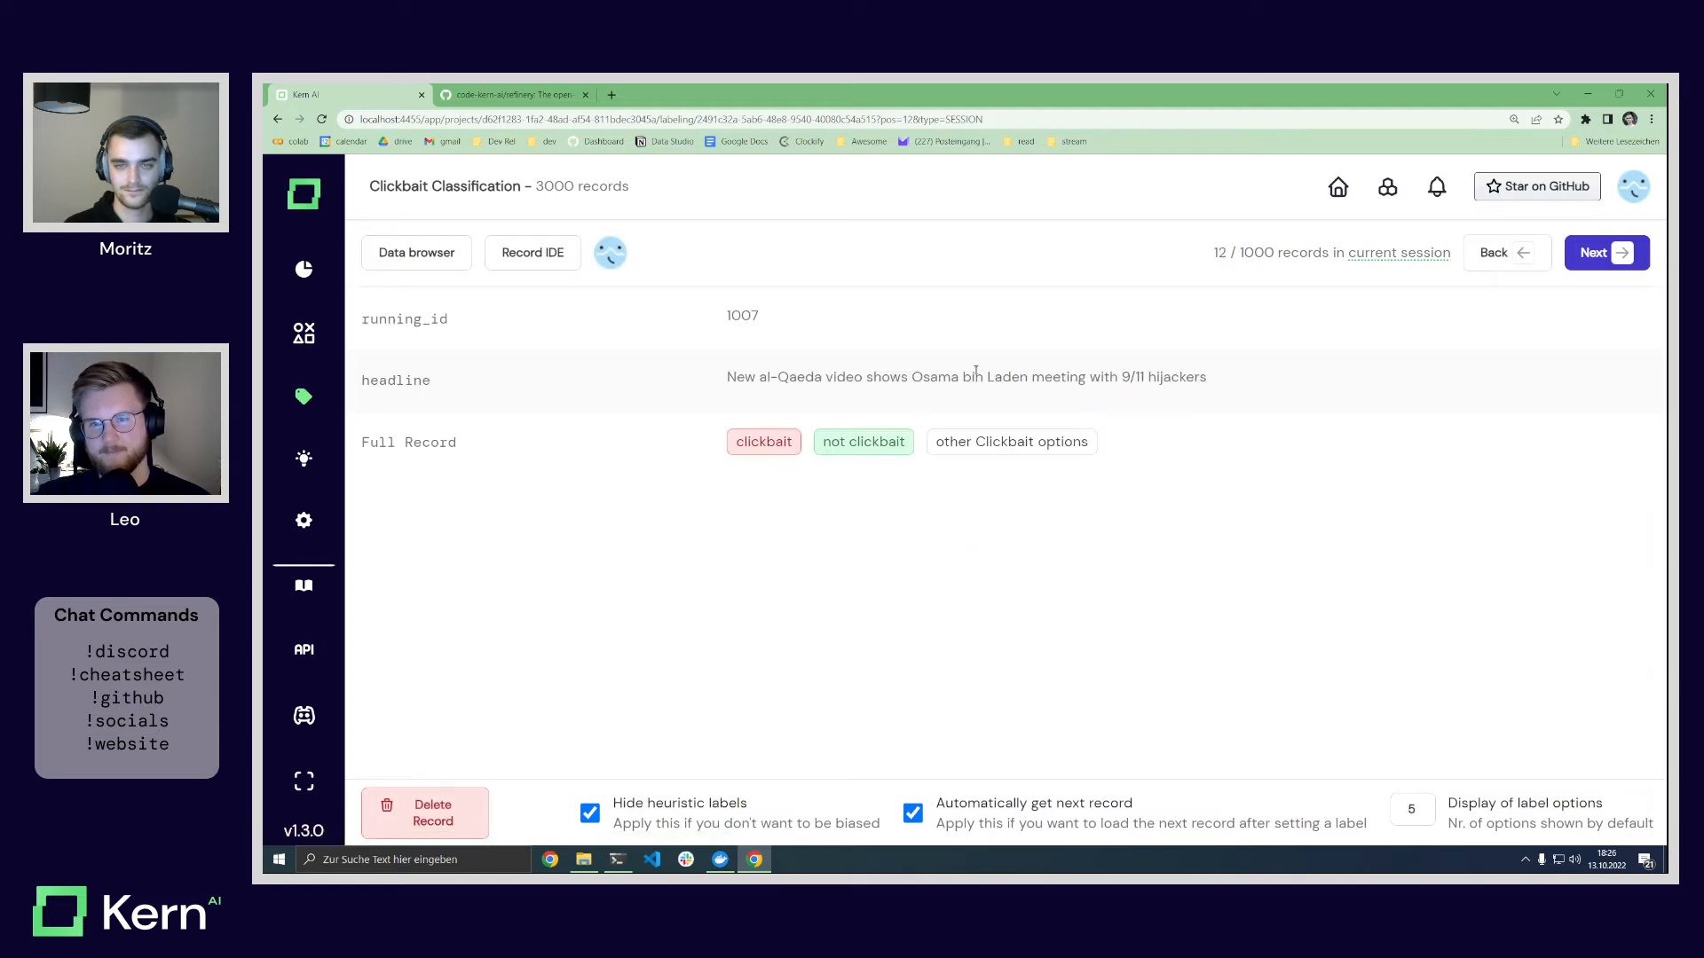
Step: Label the al-Qaeda video headline and the one after it as not clickbait, the third as clickbait, and the French bank merger headline as not clickbait
left_click(840, 447)
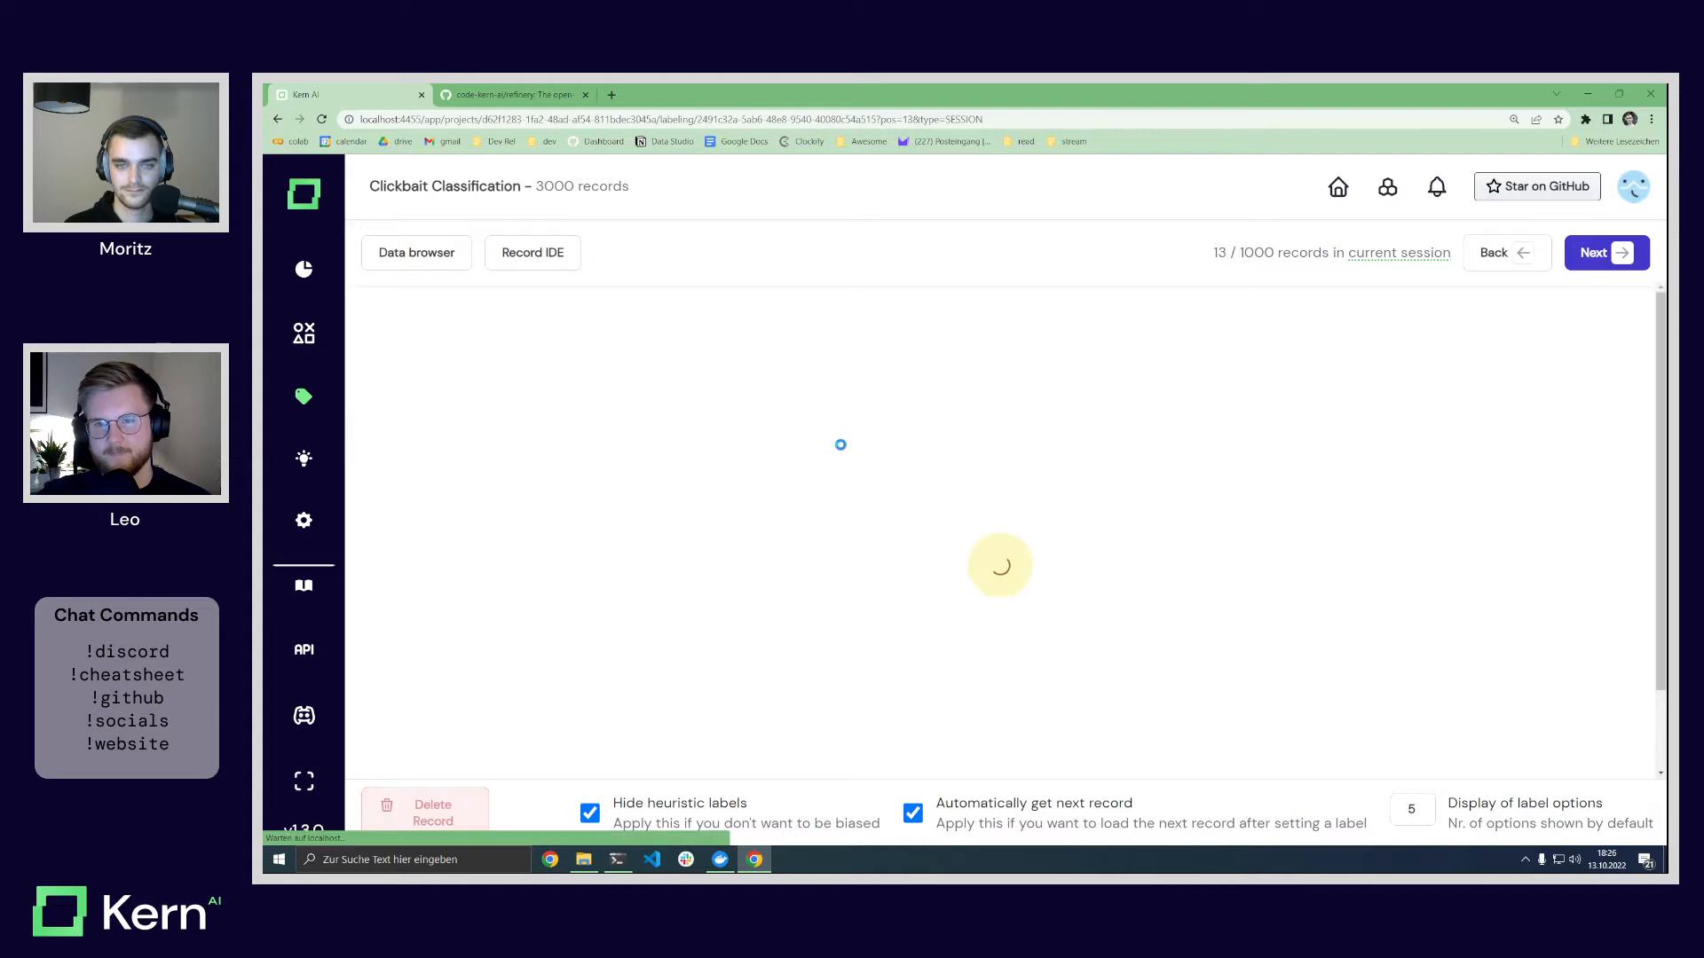
left_click(868, 448)
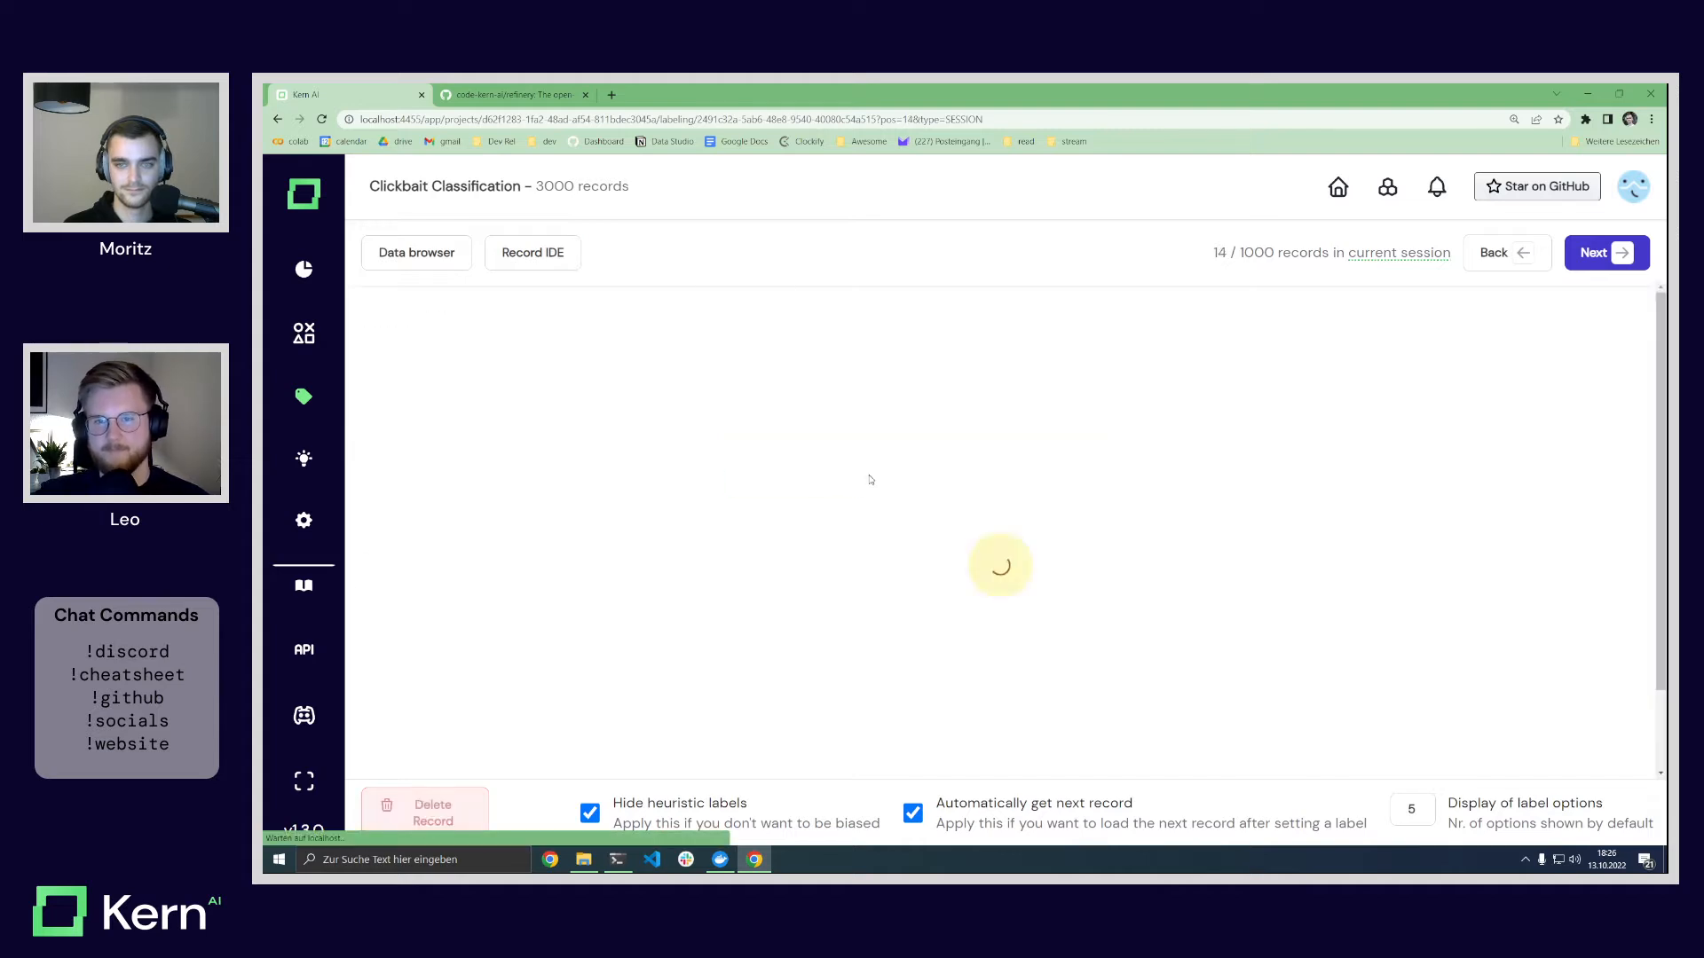
left_click(753, 450)
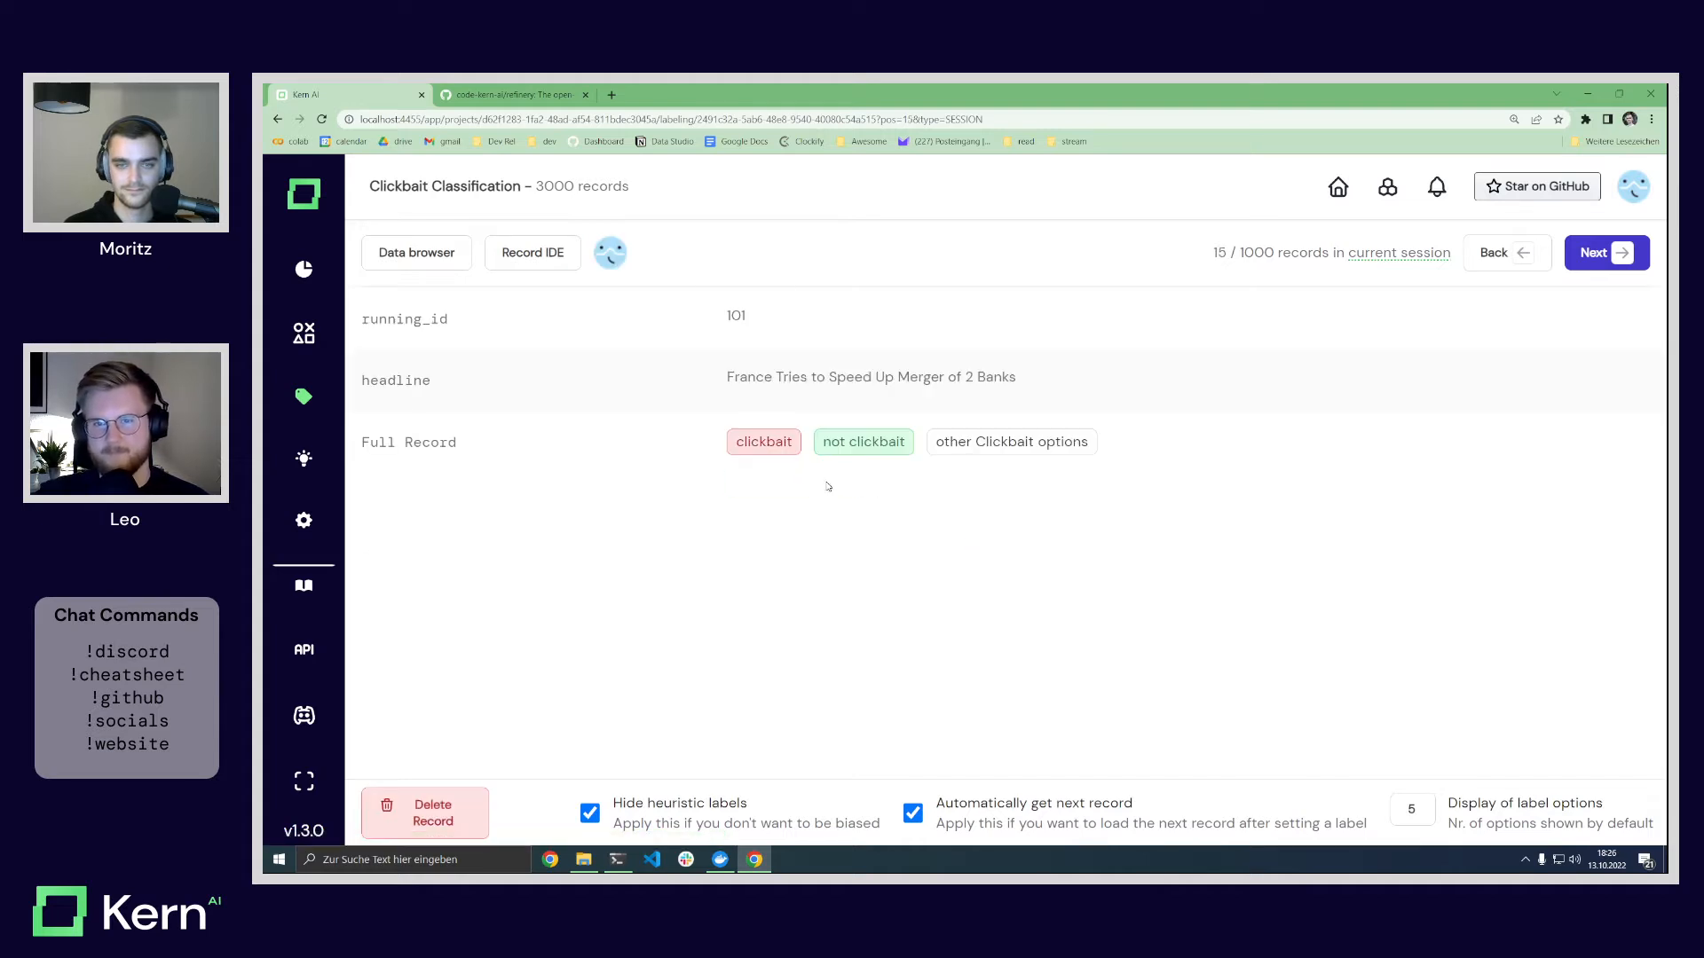
left_click(854, 438)
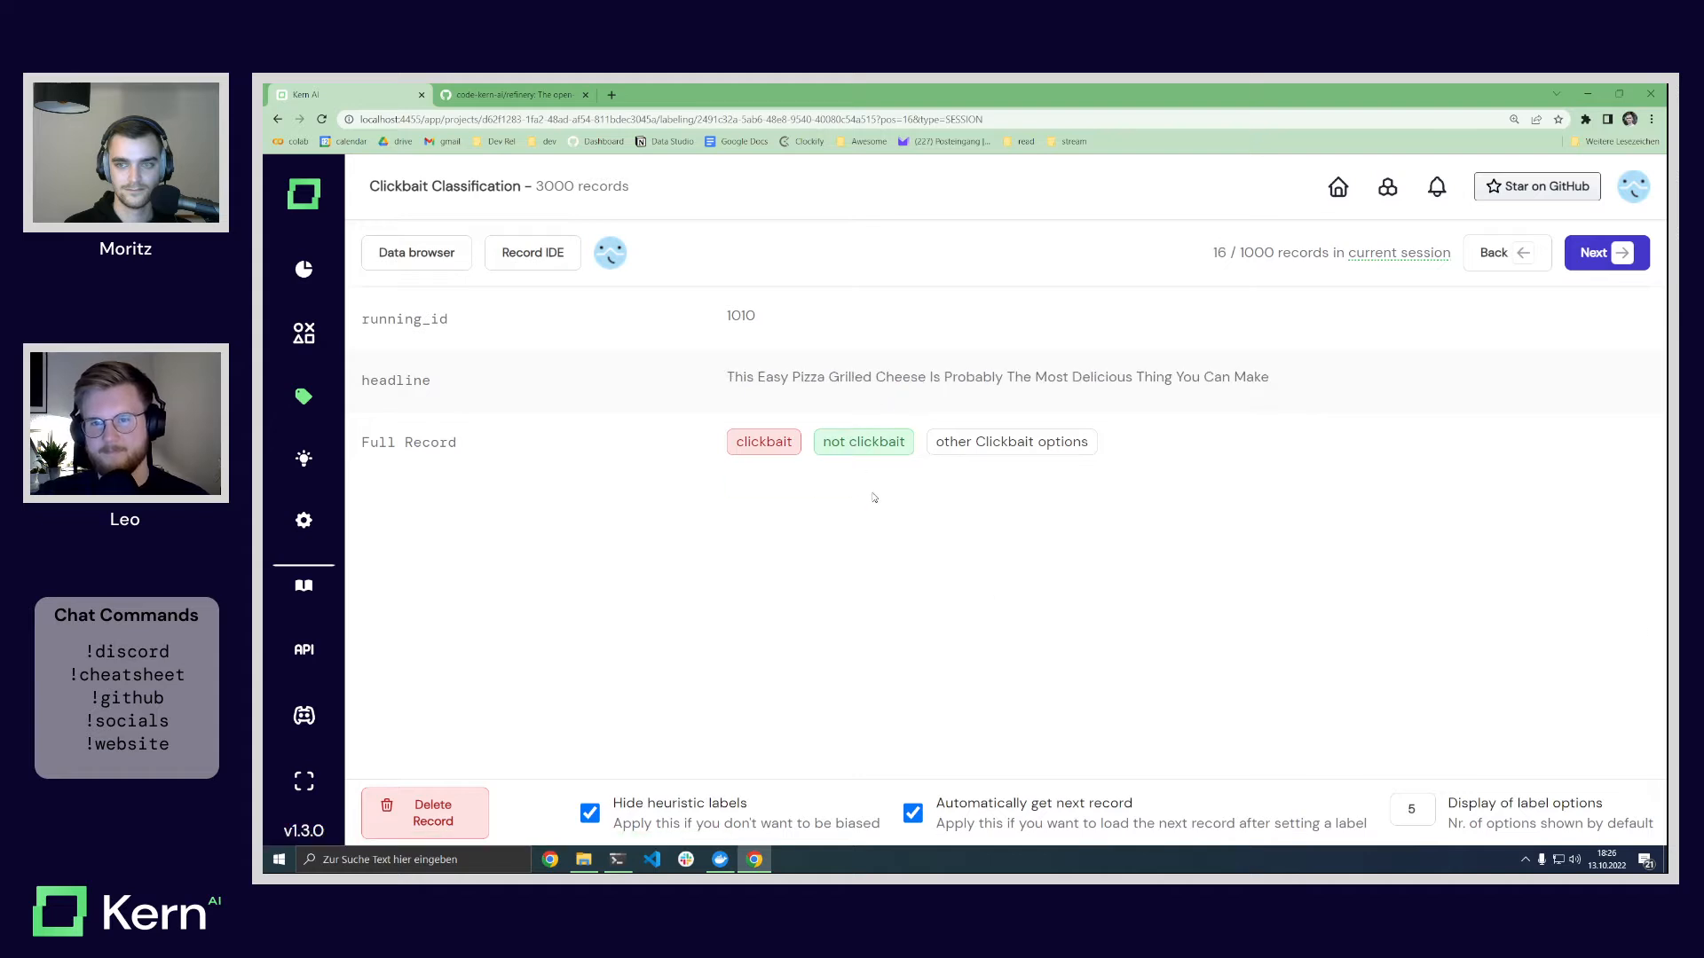
Step: Label the four headlines from pizza grilled cheese through Shania Twain lyrics as clickbait, and the mortgage foreclosure headline as not clickbait
left_click(874, 450)
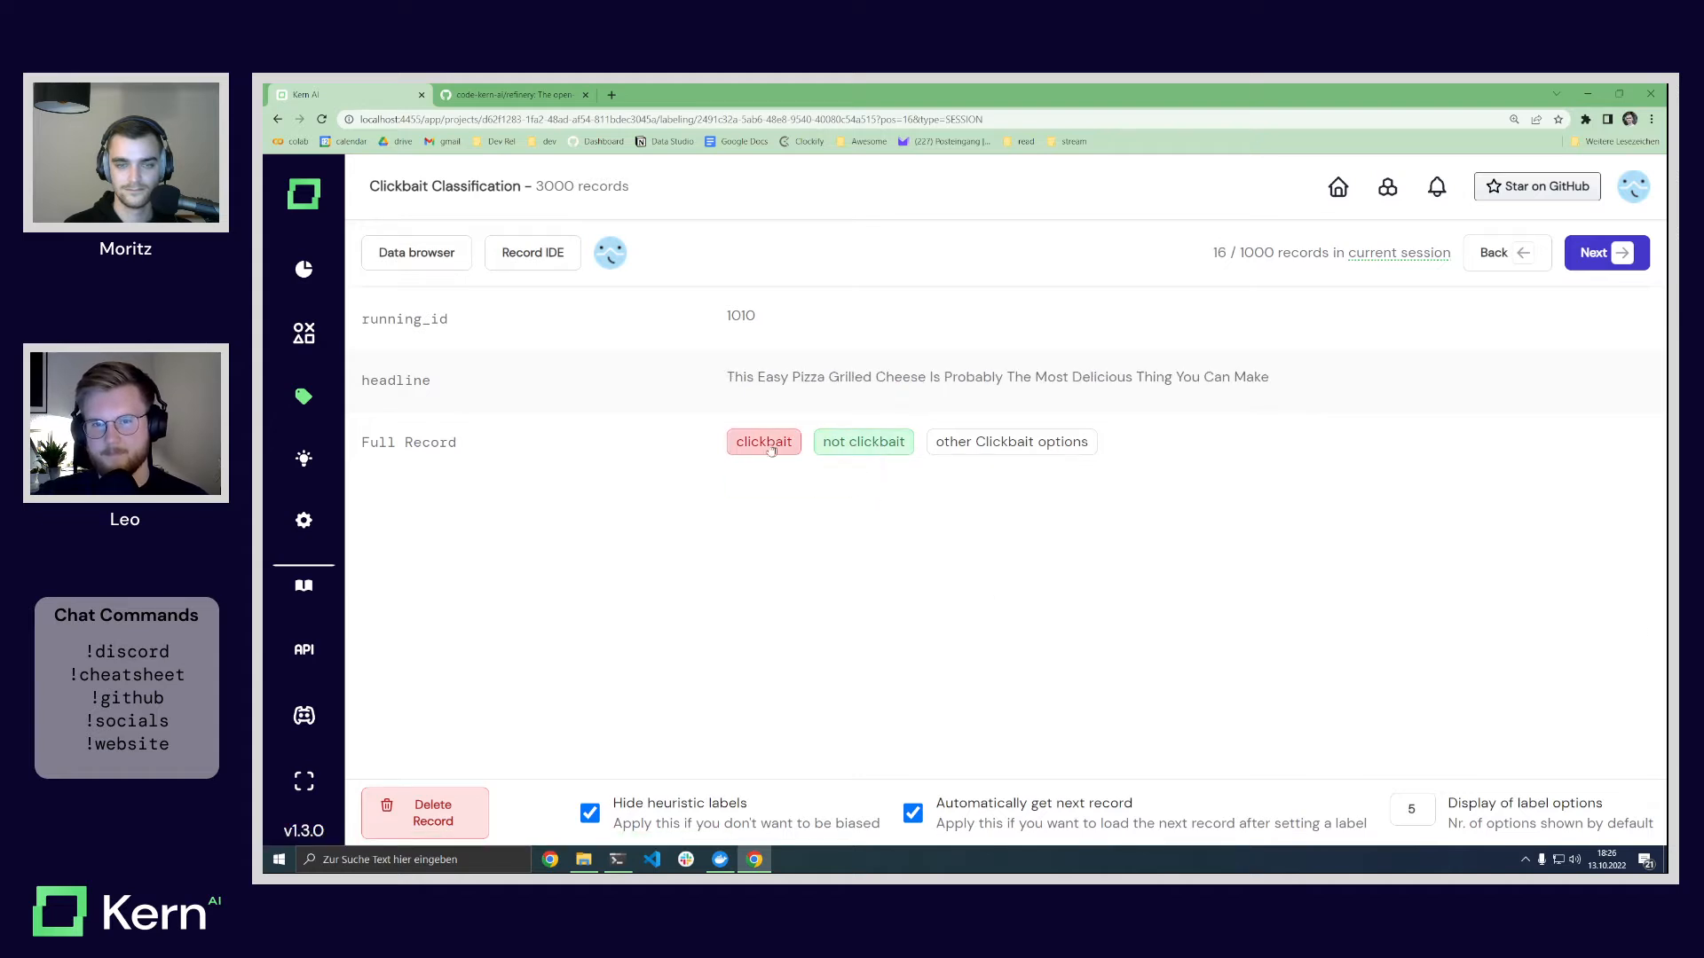
left_click(786, 447)
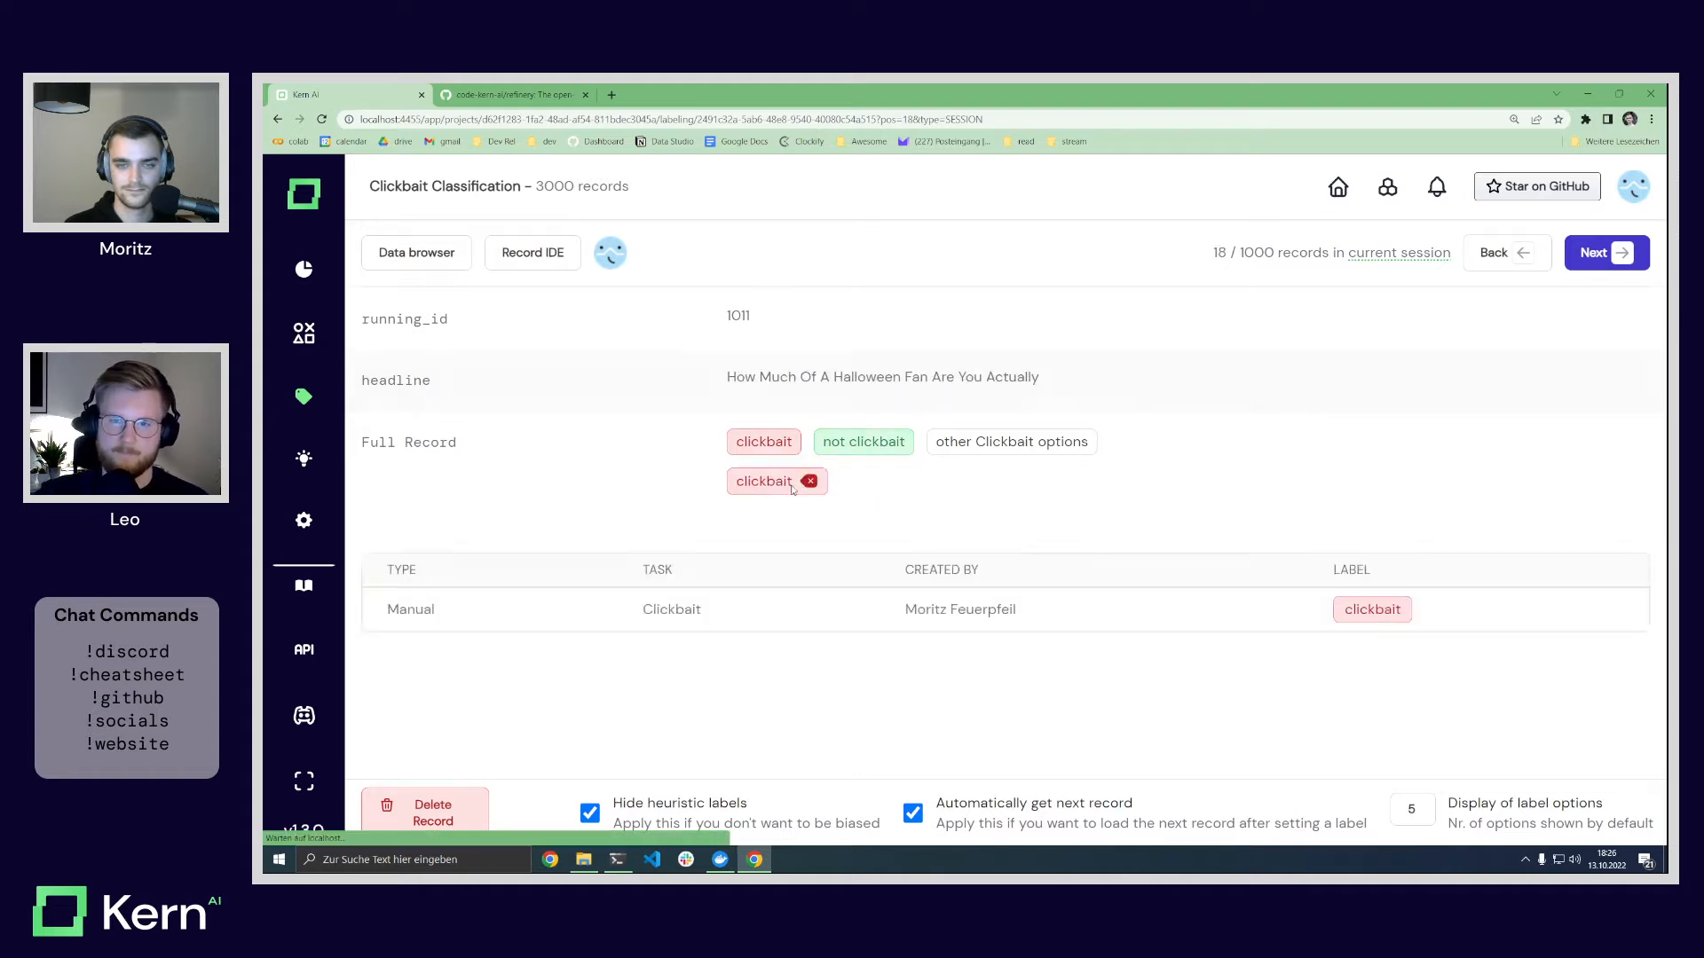
left_click(758, 444)
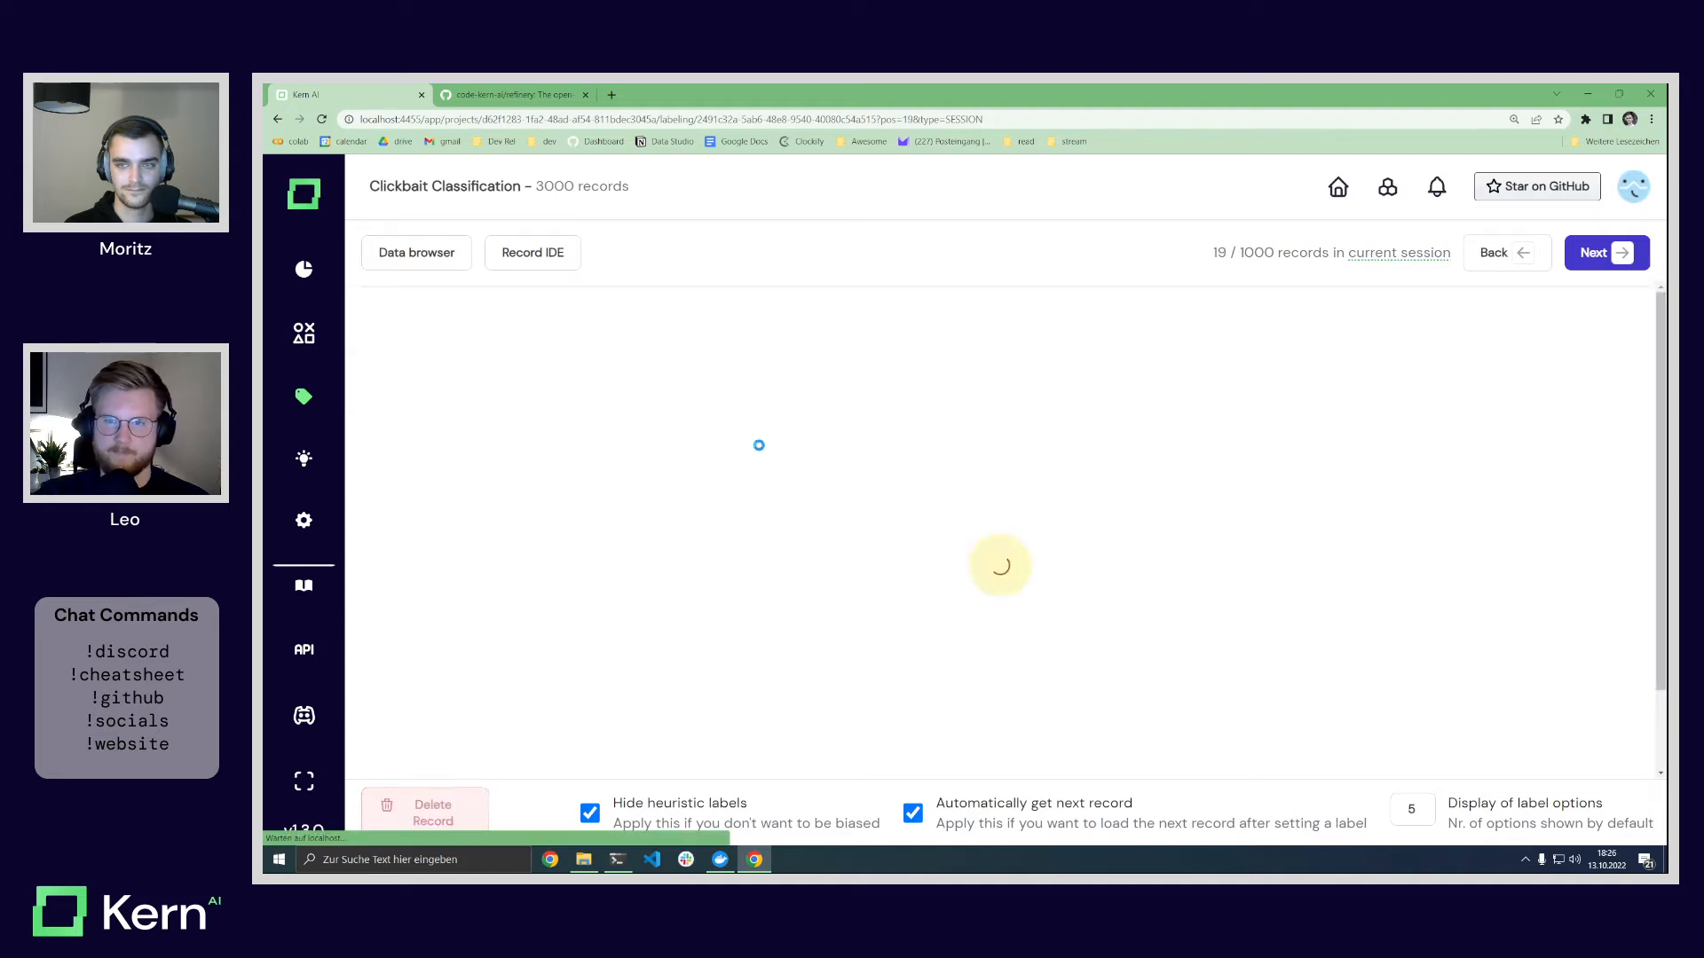
left_click(768, 442)
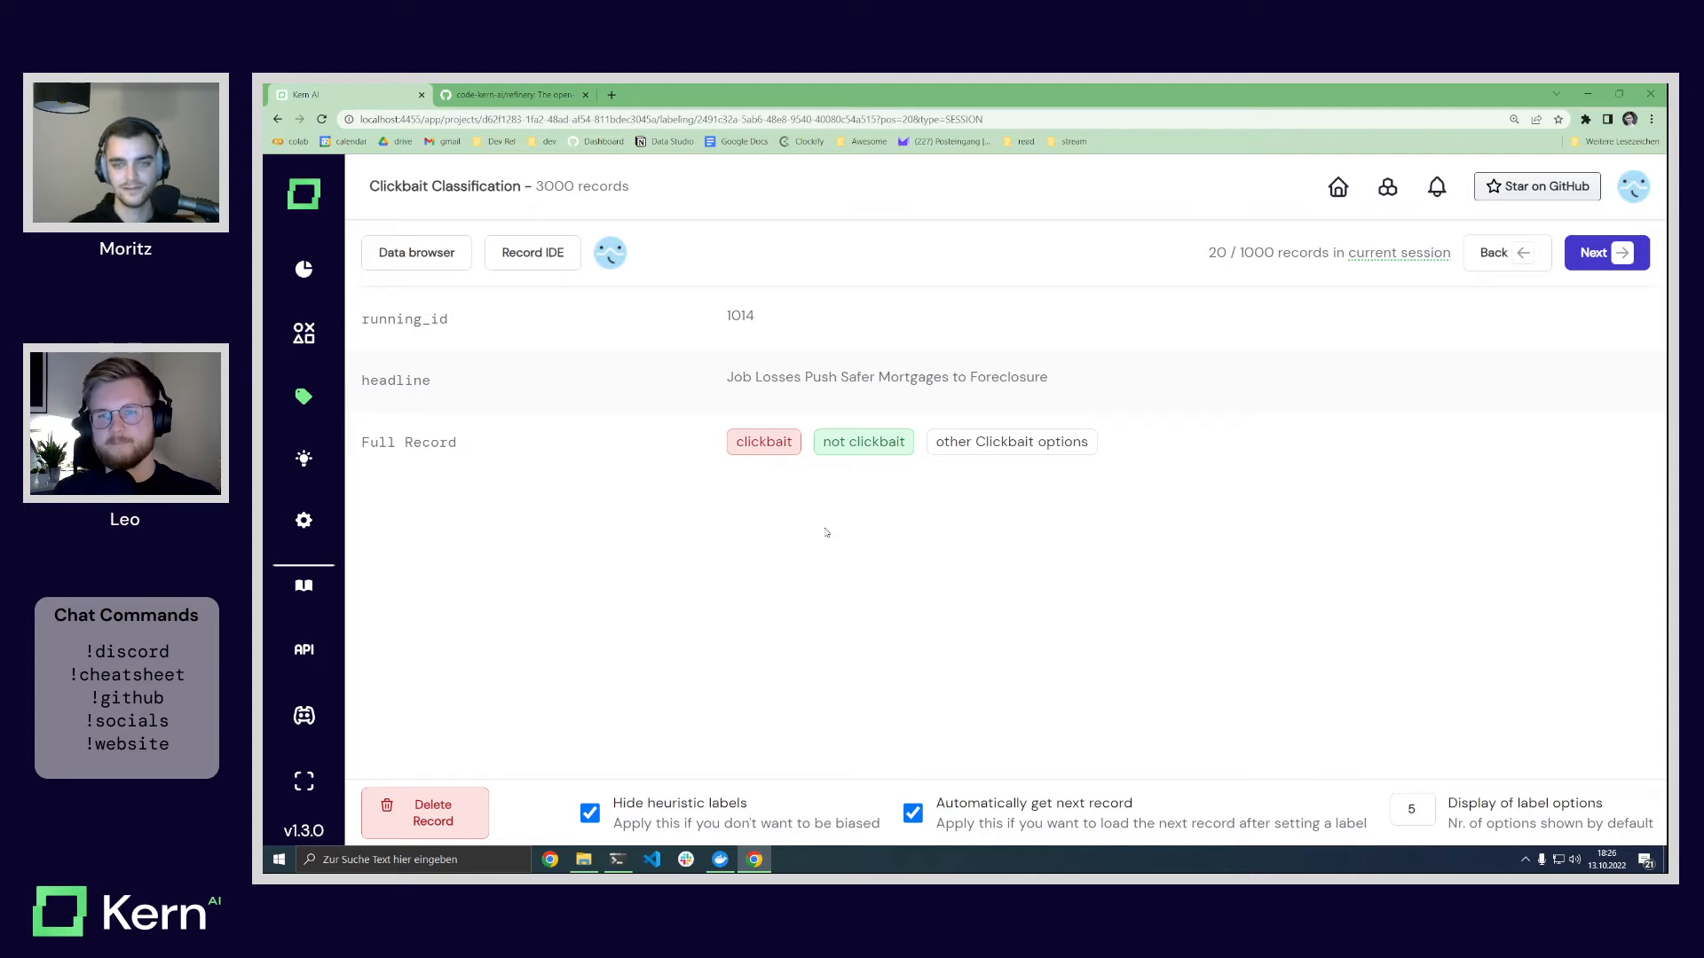
left_click(834, 446)
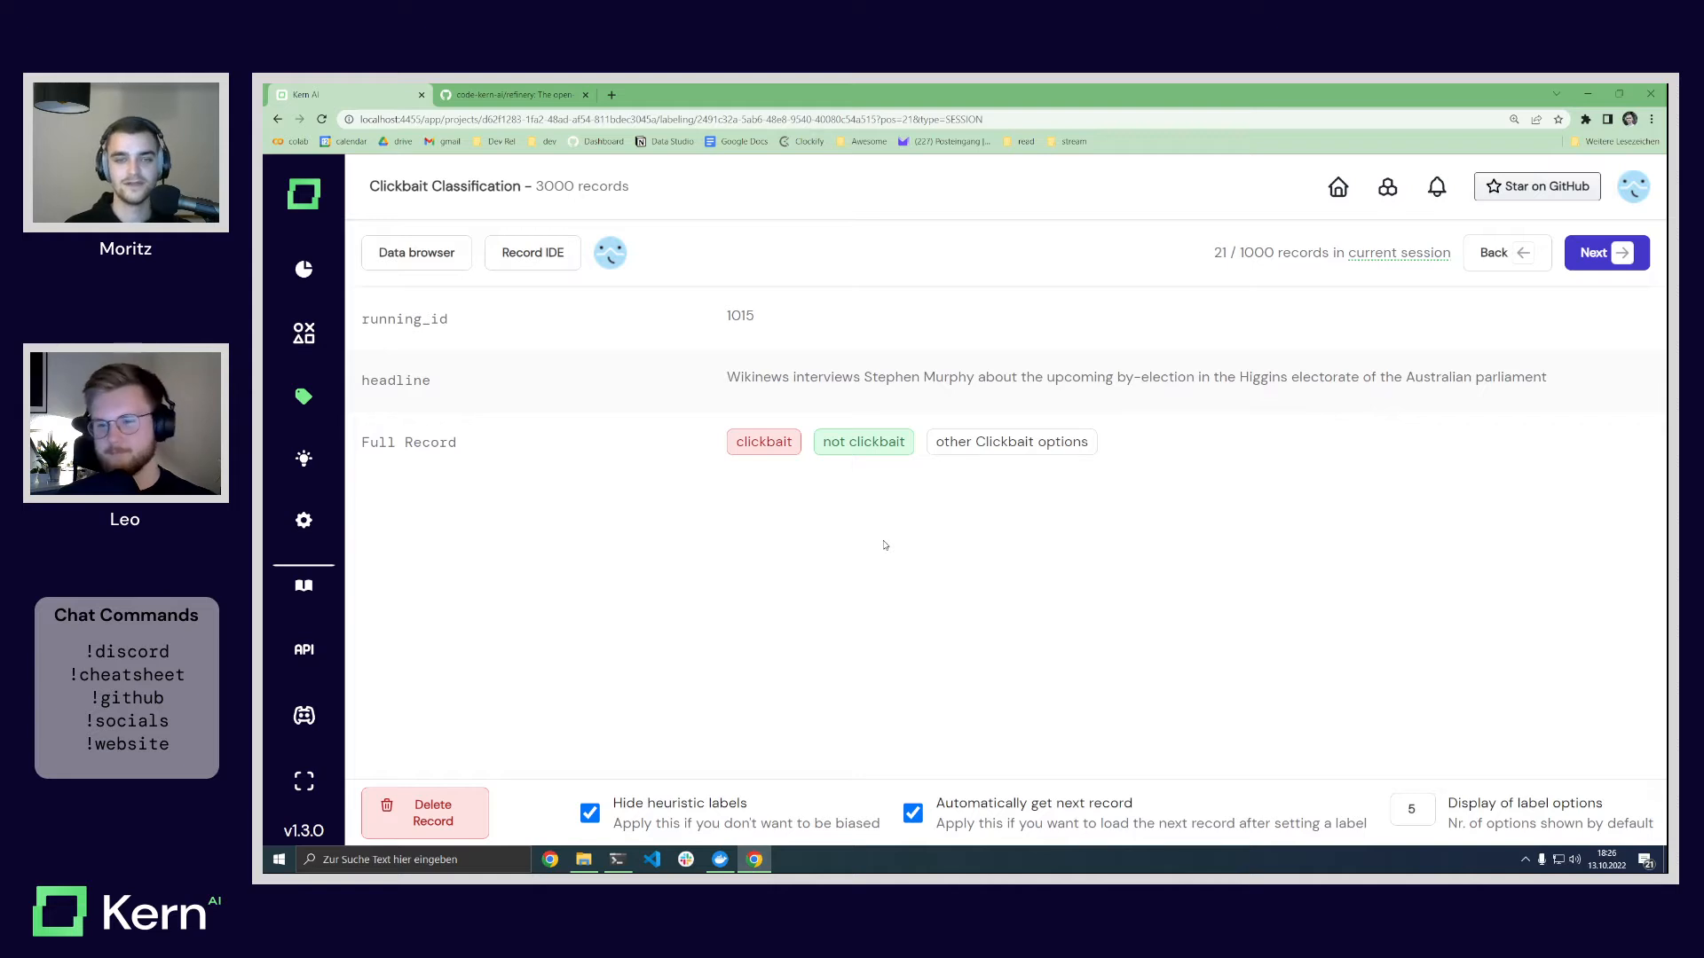
Step: Return to the labeled record "17 Shania Twain Lyrics That Will Guide You To Self-Acceptance" and highlight its headline text
left_click(1506, 261)
left_click(1505, 261)
left_click(1506, 261)
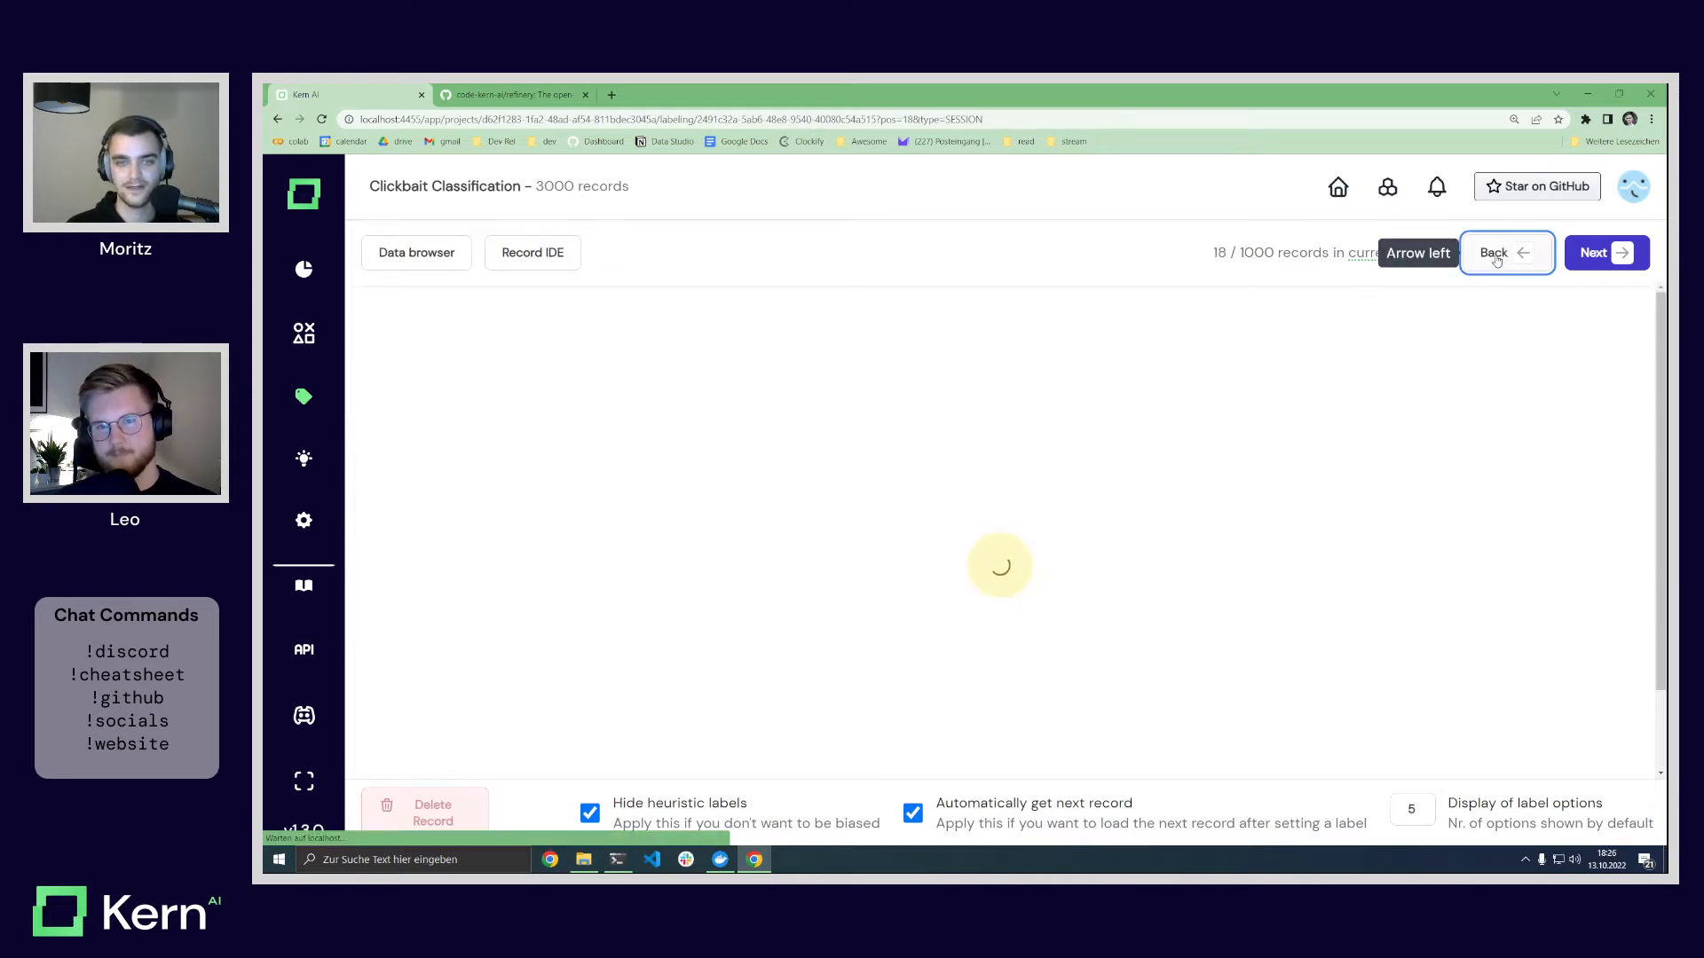
left_click(1615, 251)
left_click_drag(728, 377, 1044, 377)
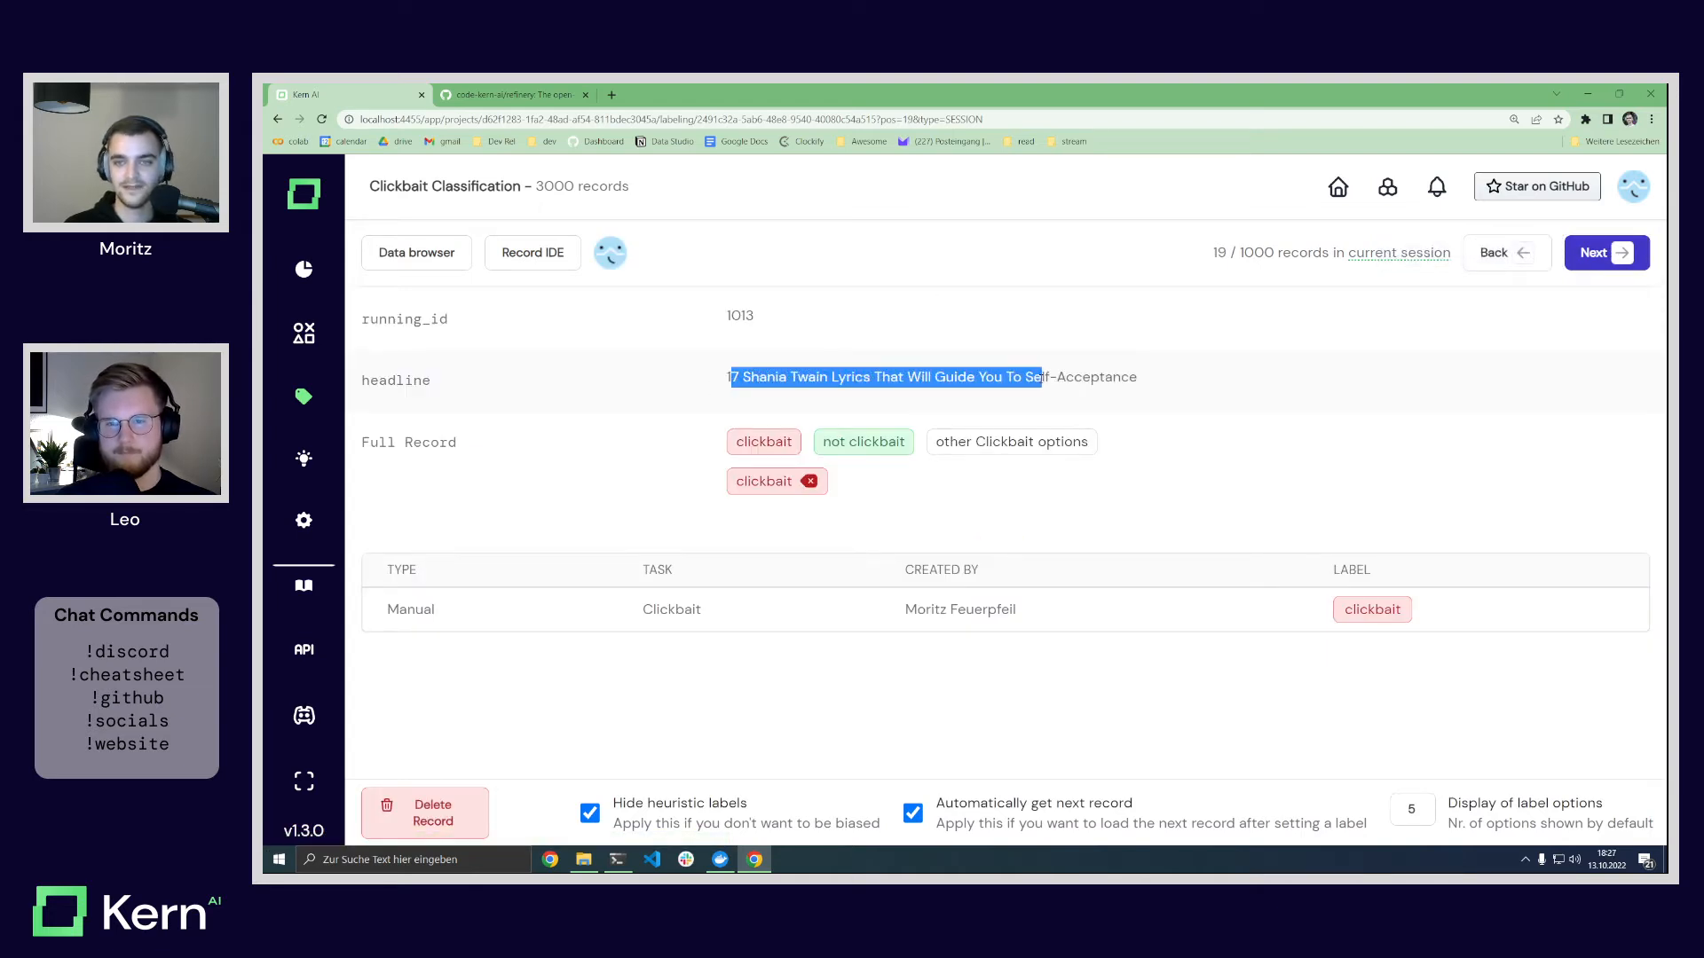
Step: Go back through the labeled records to the "25 Funny, Random, And Bizarre Things" headline and examine how its wording begins
left_click(1517, 256)
left_click(1517, 257)
left_click(1515, 257)
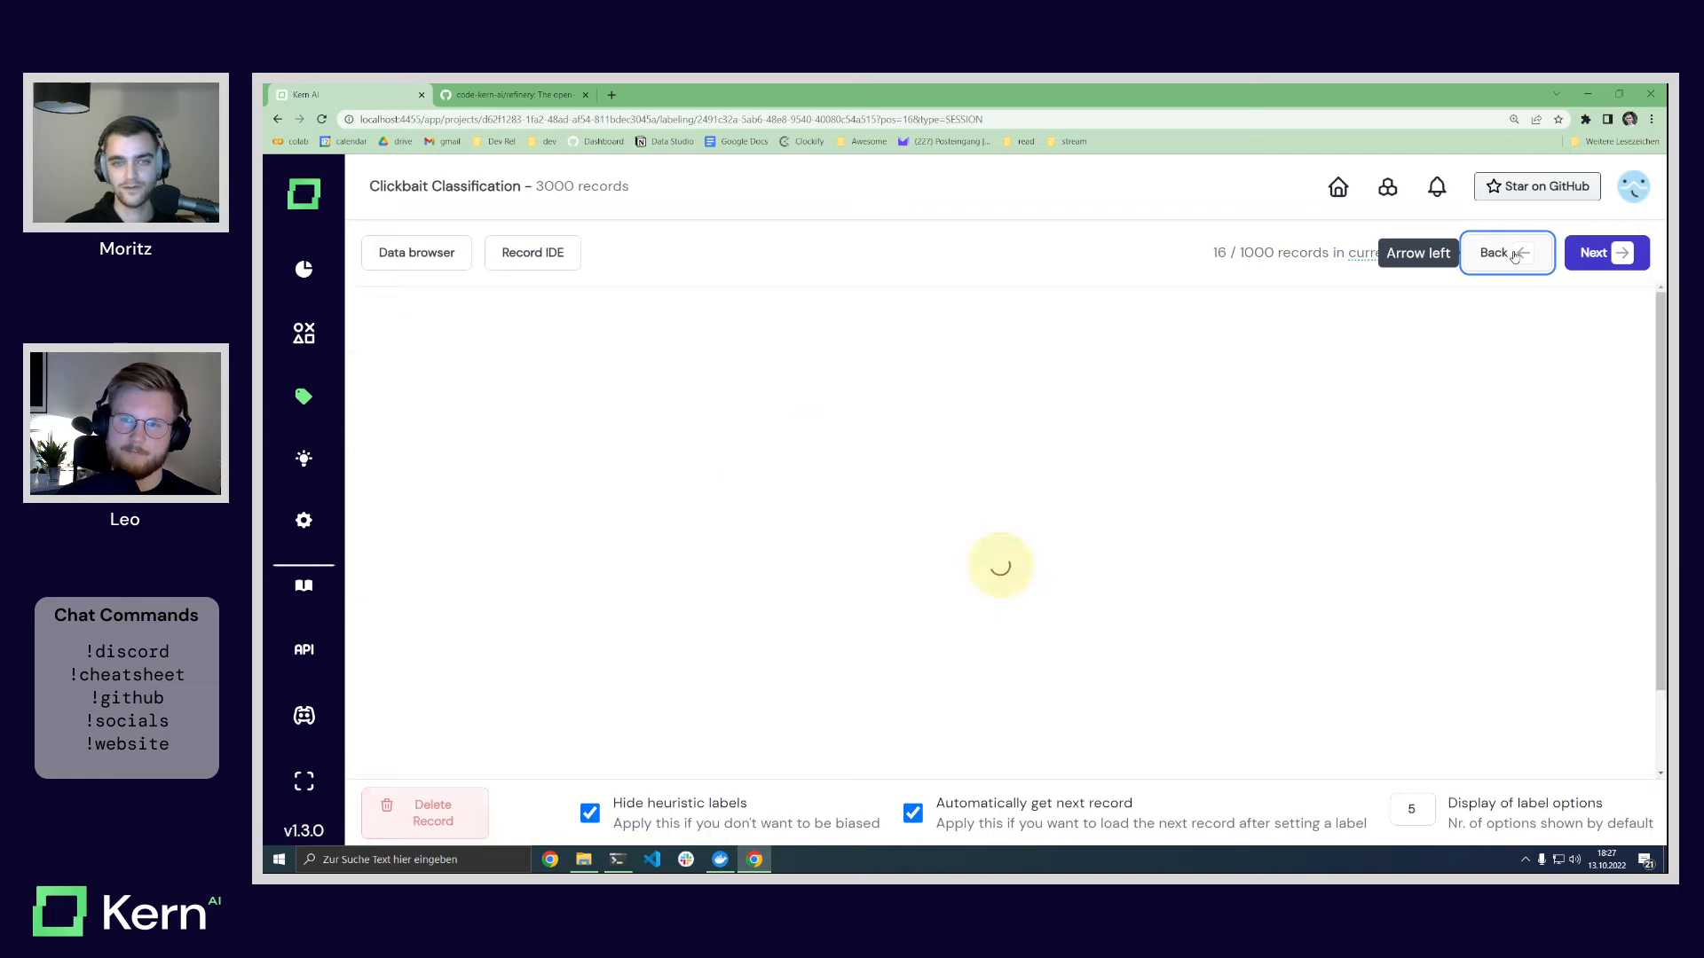
left_click(1513, 257)
left_click(1514, 256)
left_click(1512, 256)
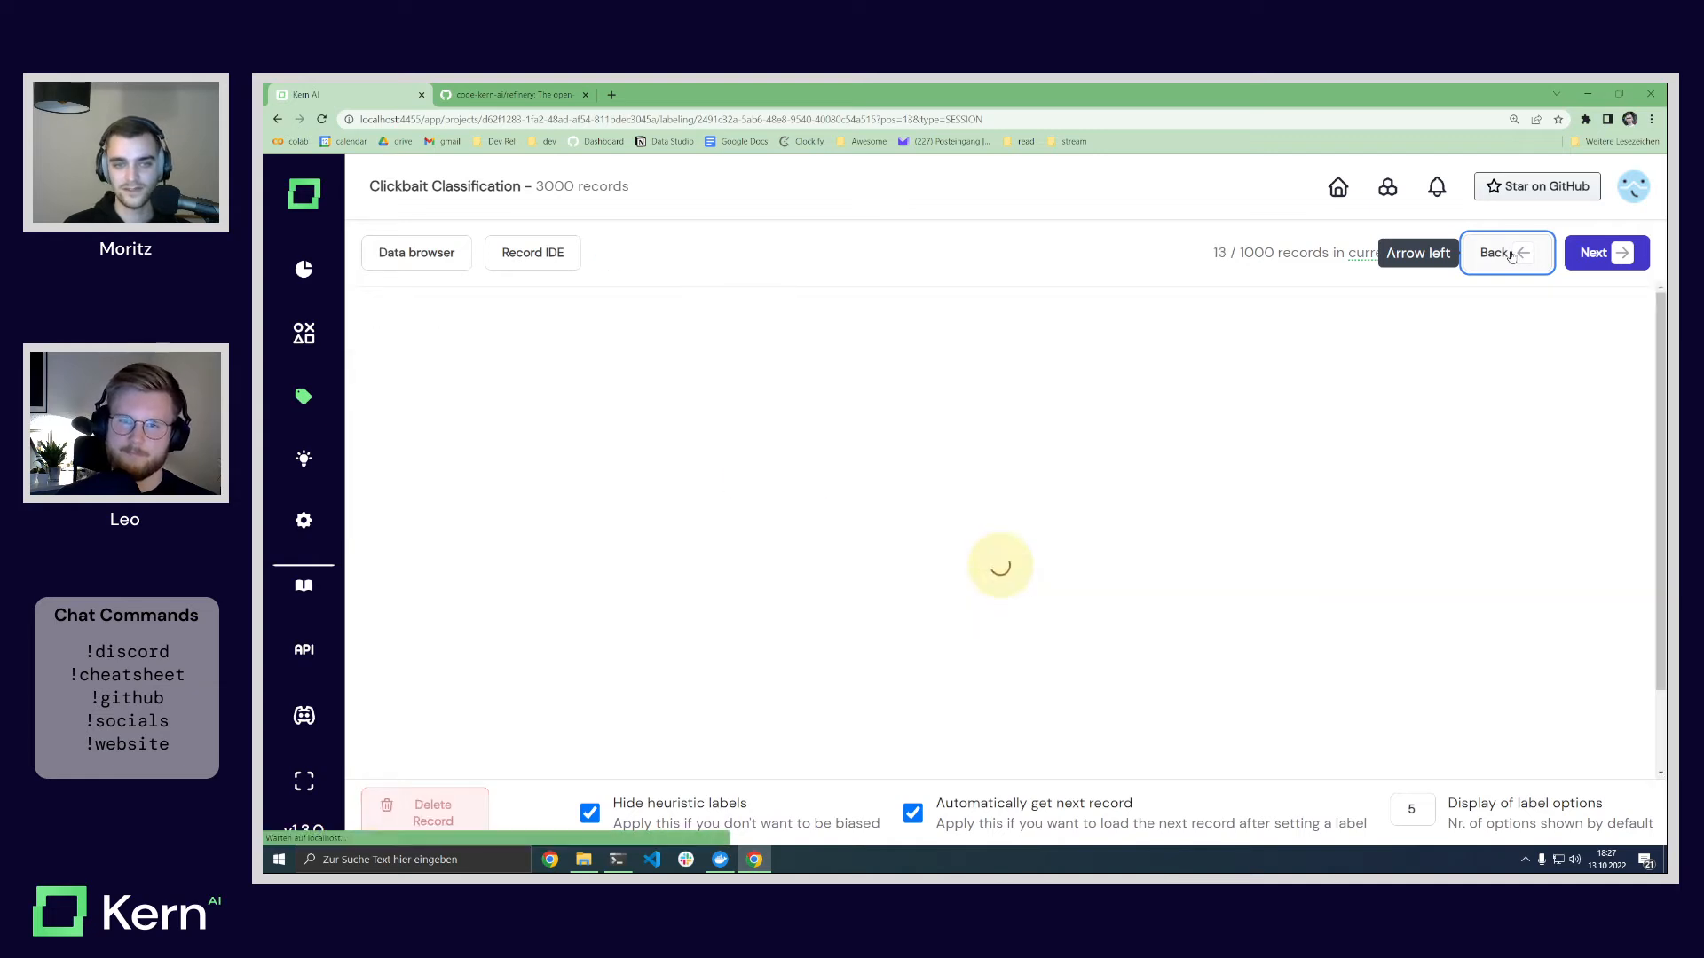
left_click(1512, 256)
left_click(1512, 257)
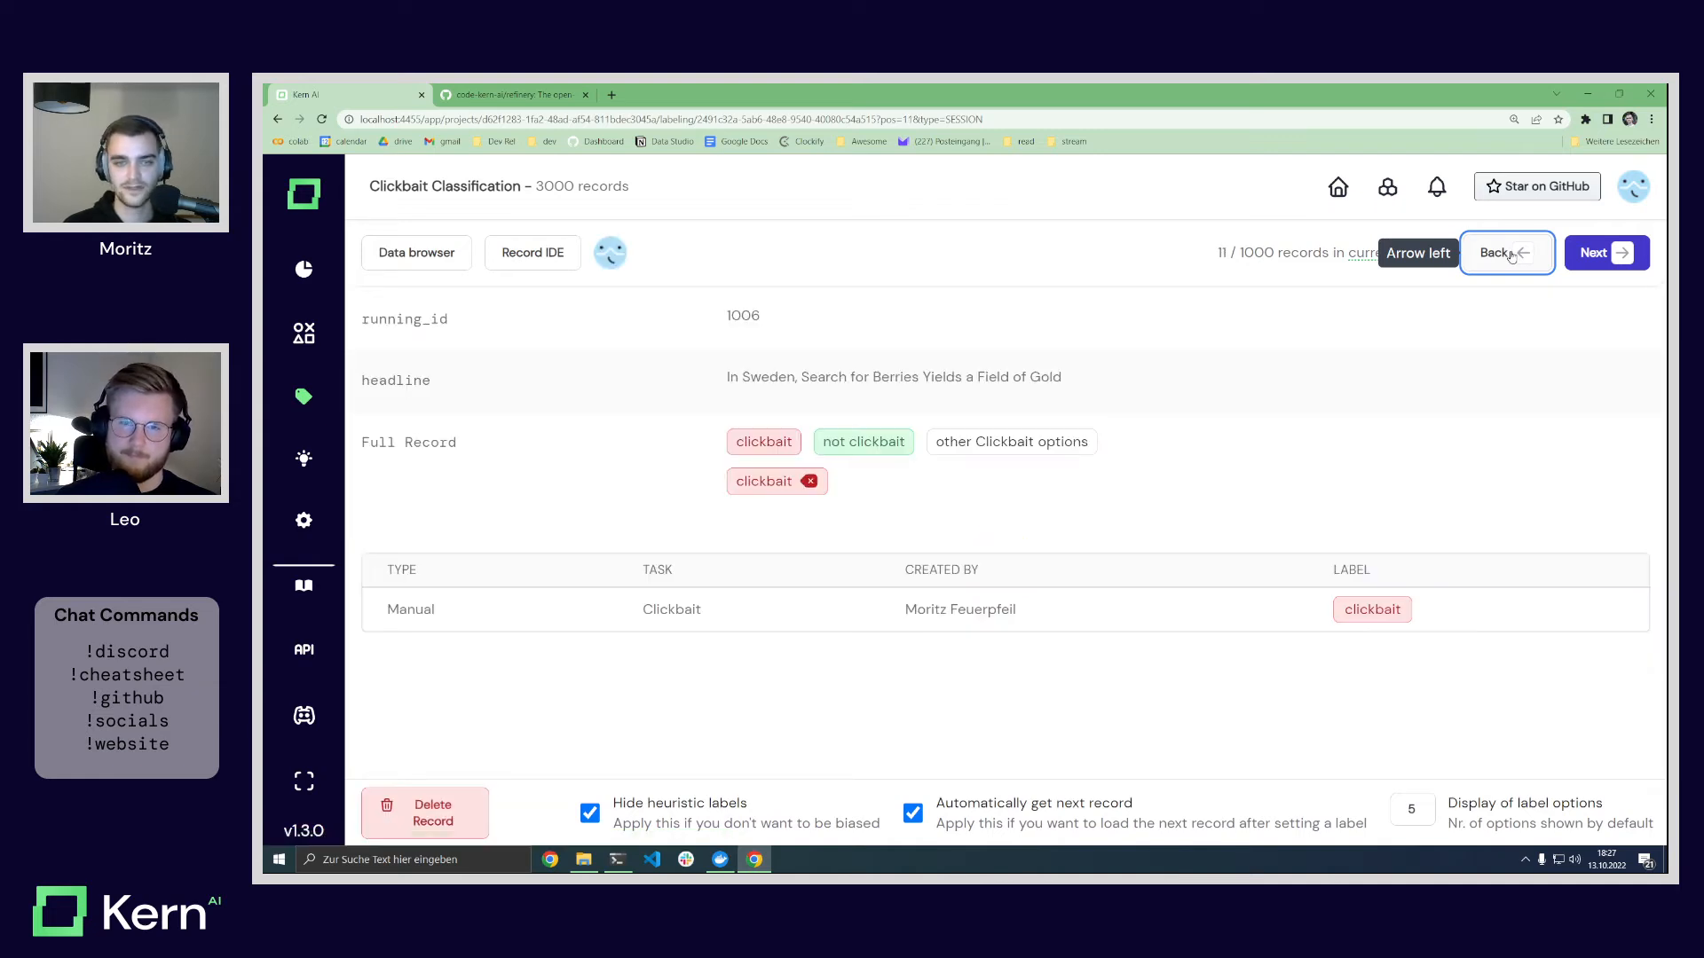
left_click(1512, 257)
left_click(1511, 256)
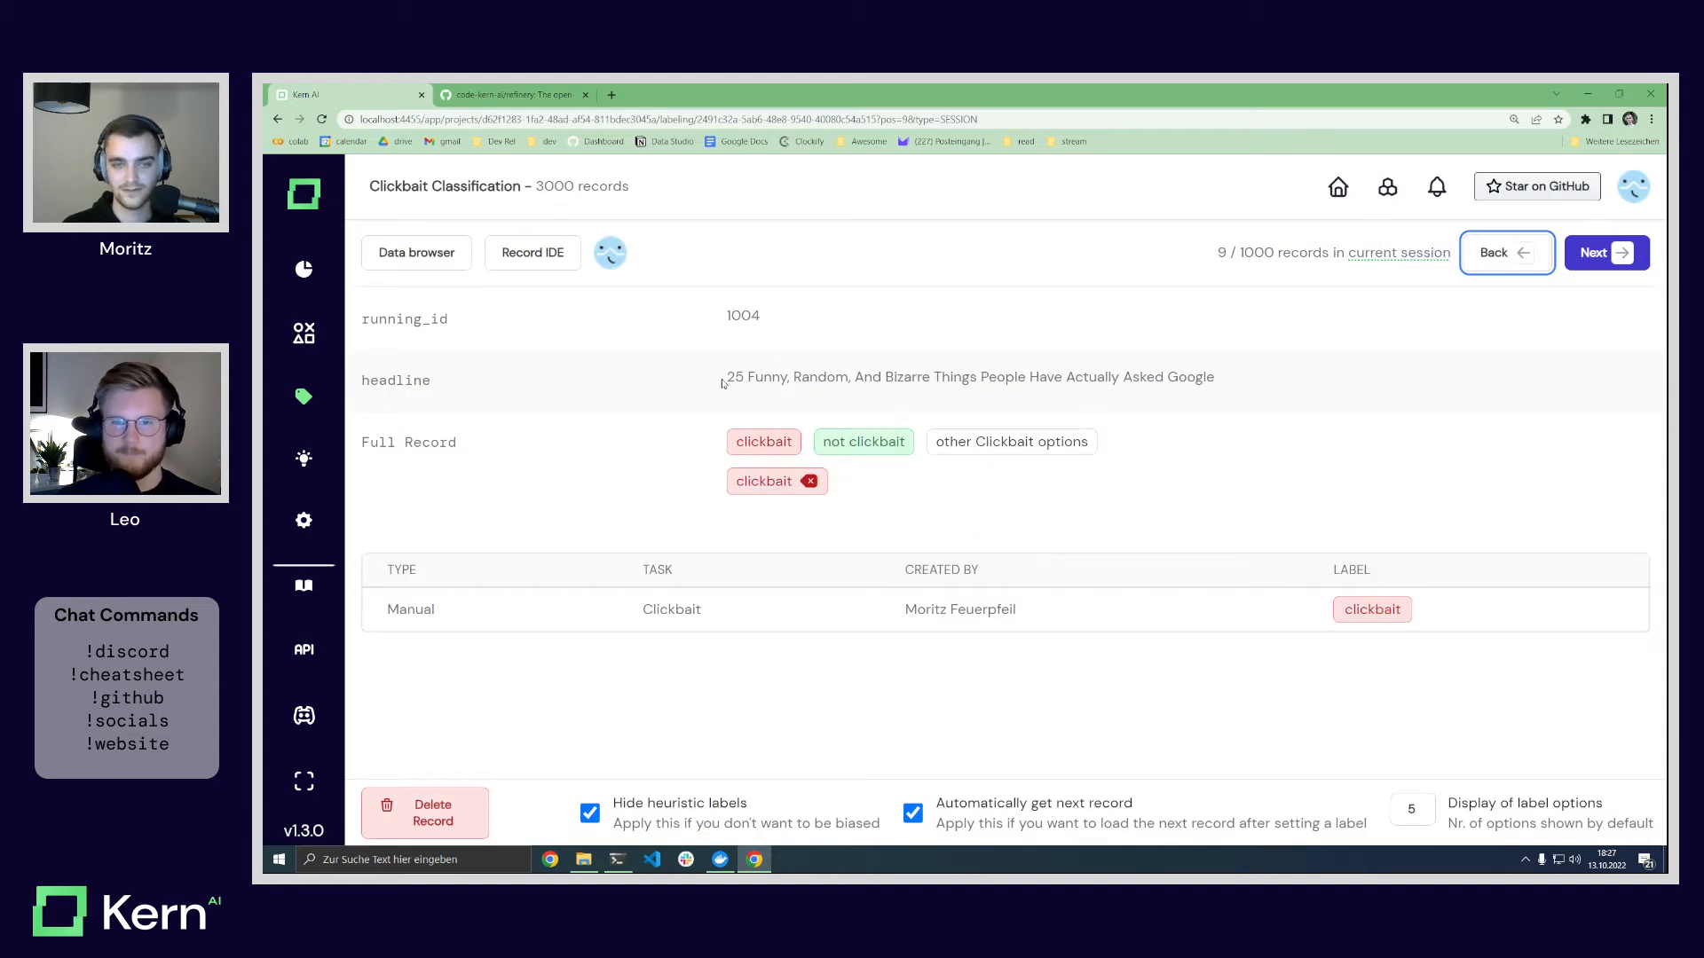
left_click_drag(725, 377, 884, 378)
left_click(890, 379)
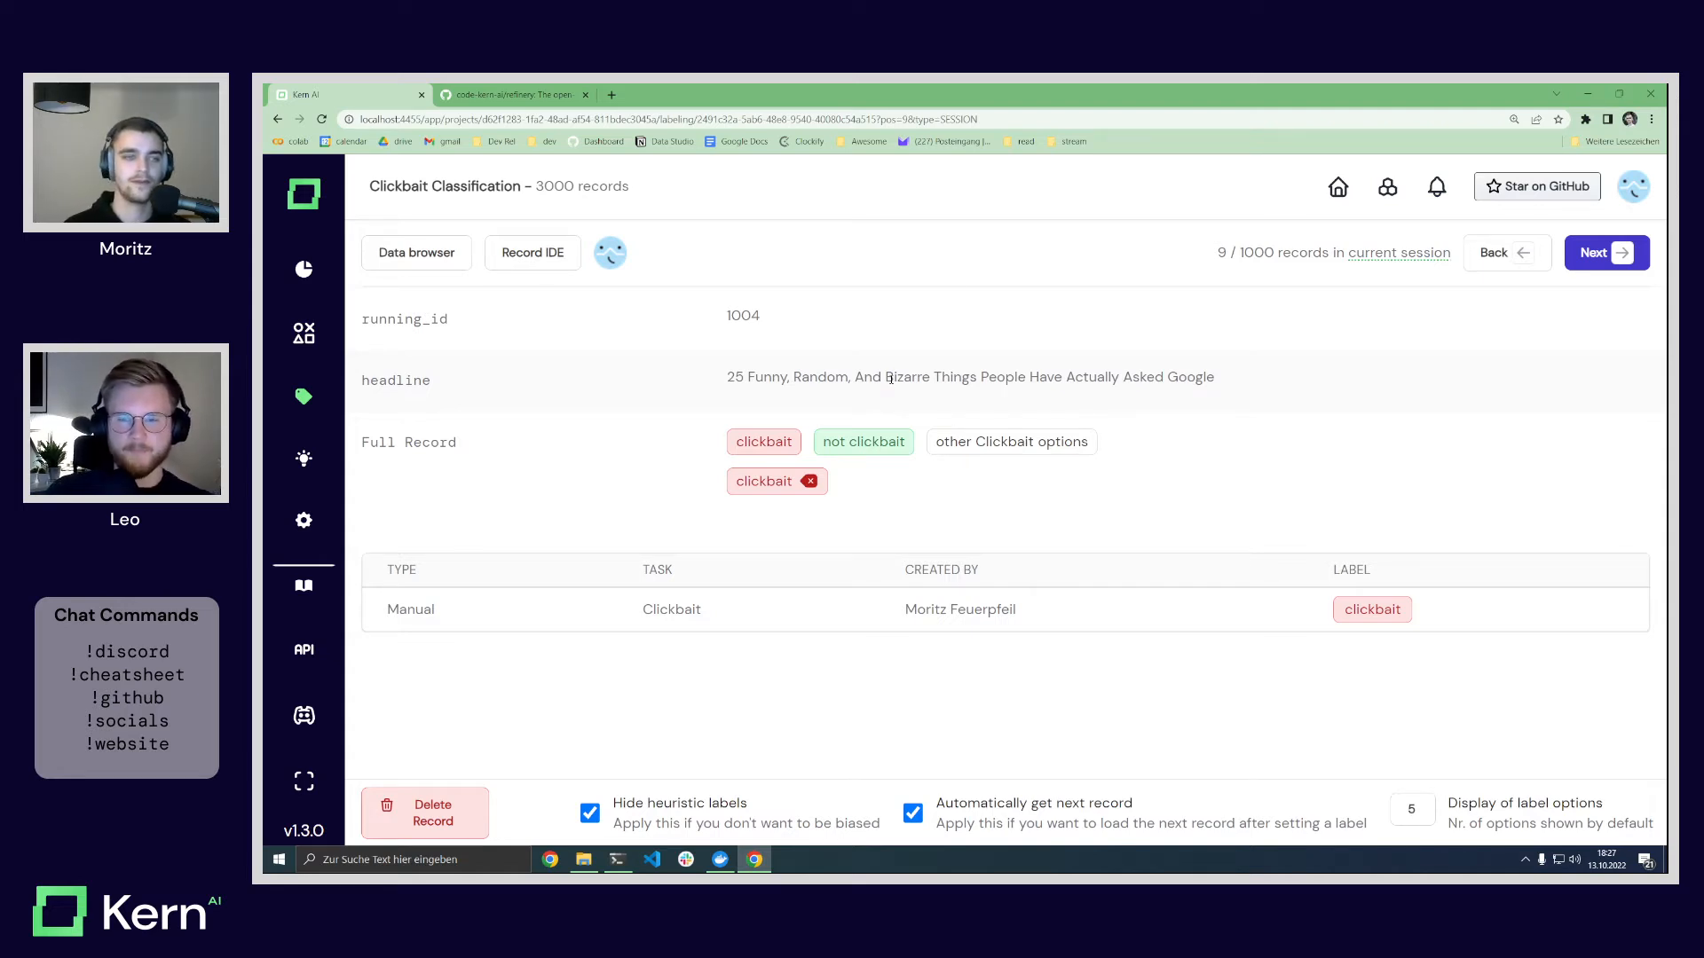
Step: Open the project's data browser and order the records by headline in ascending order
left_click(303, 332)
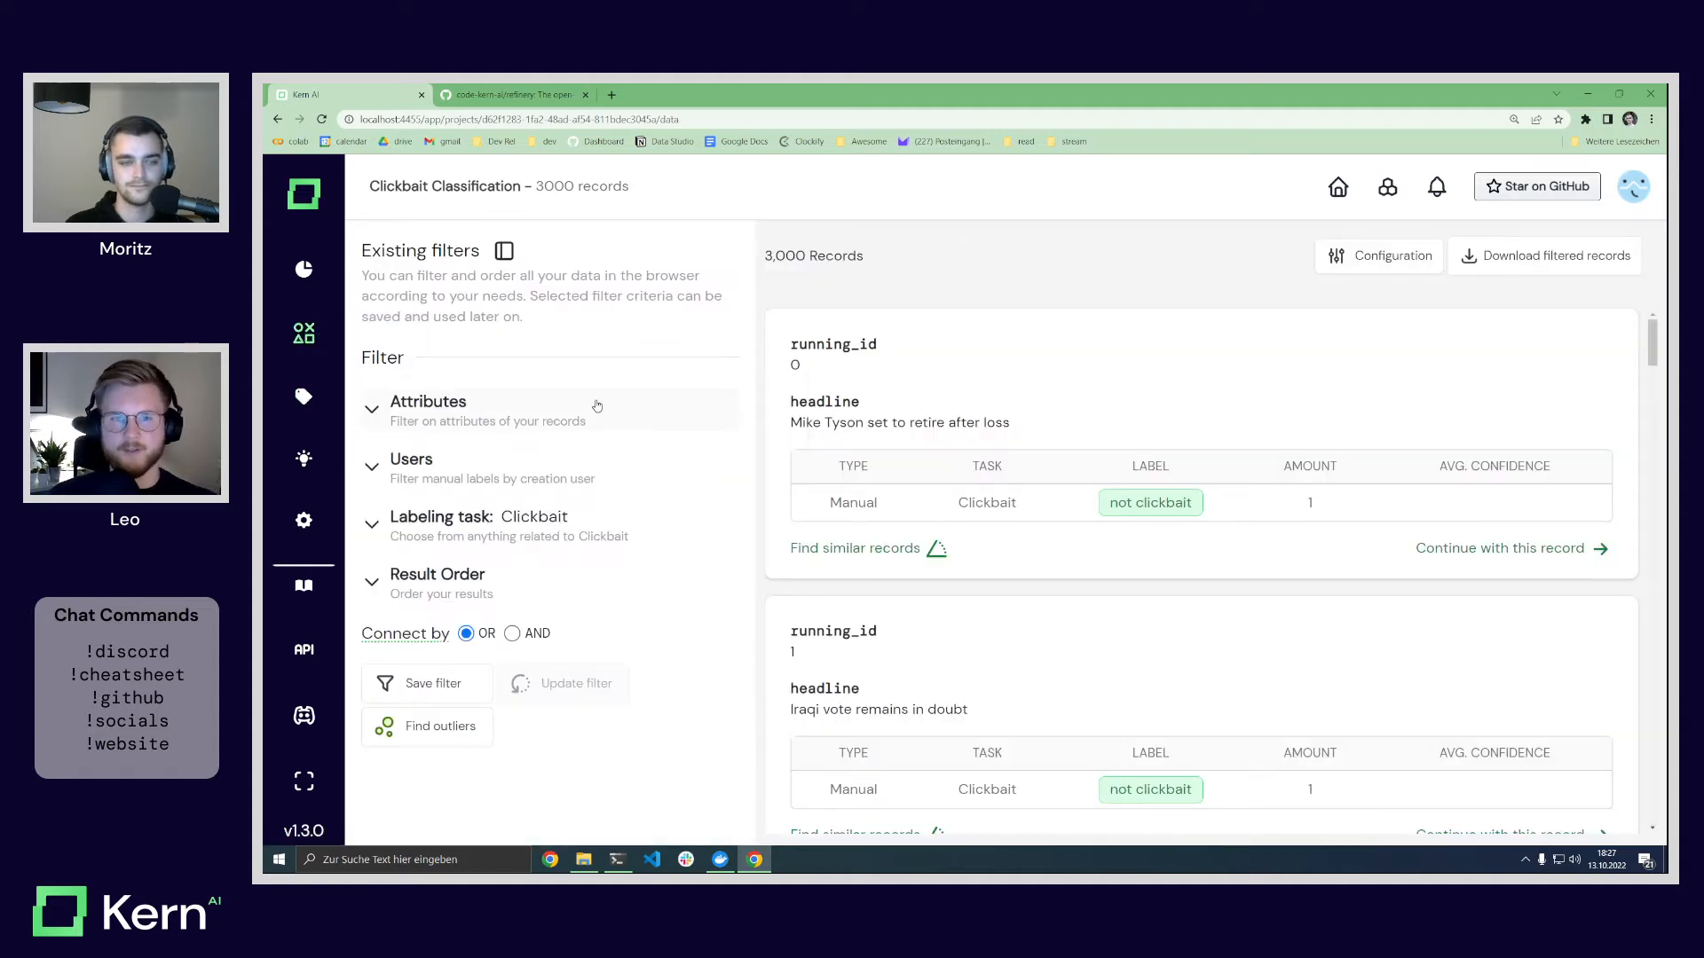
key("ctrl+minus")
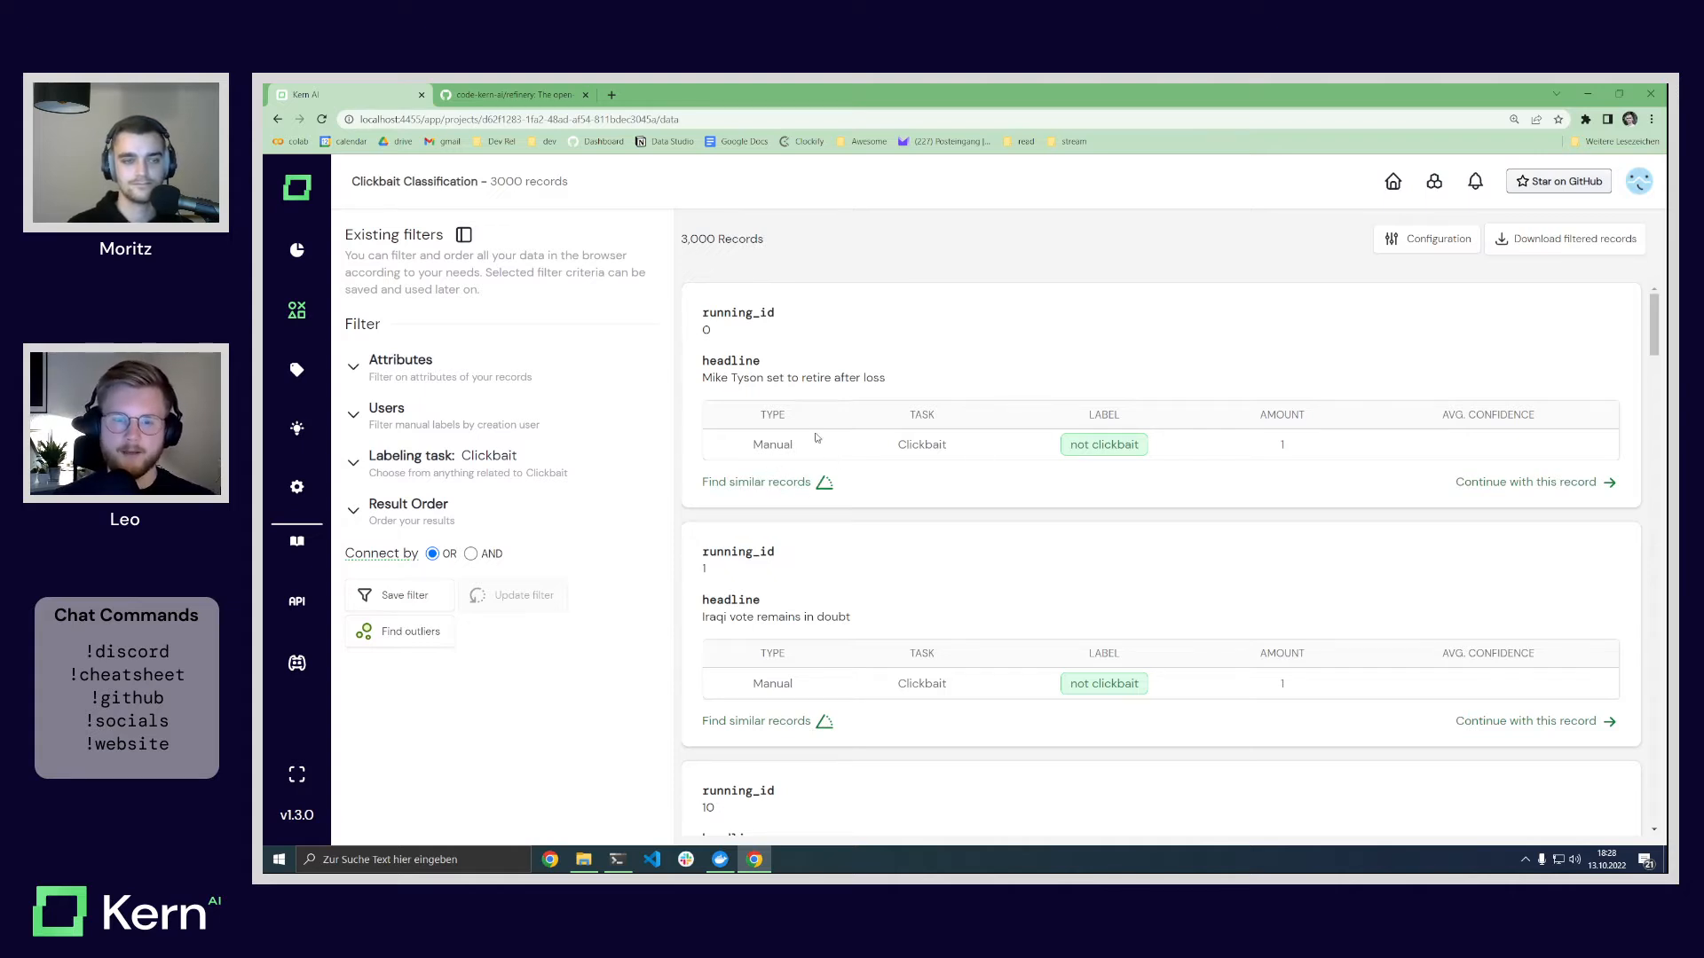
left_click(440, 512)
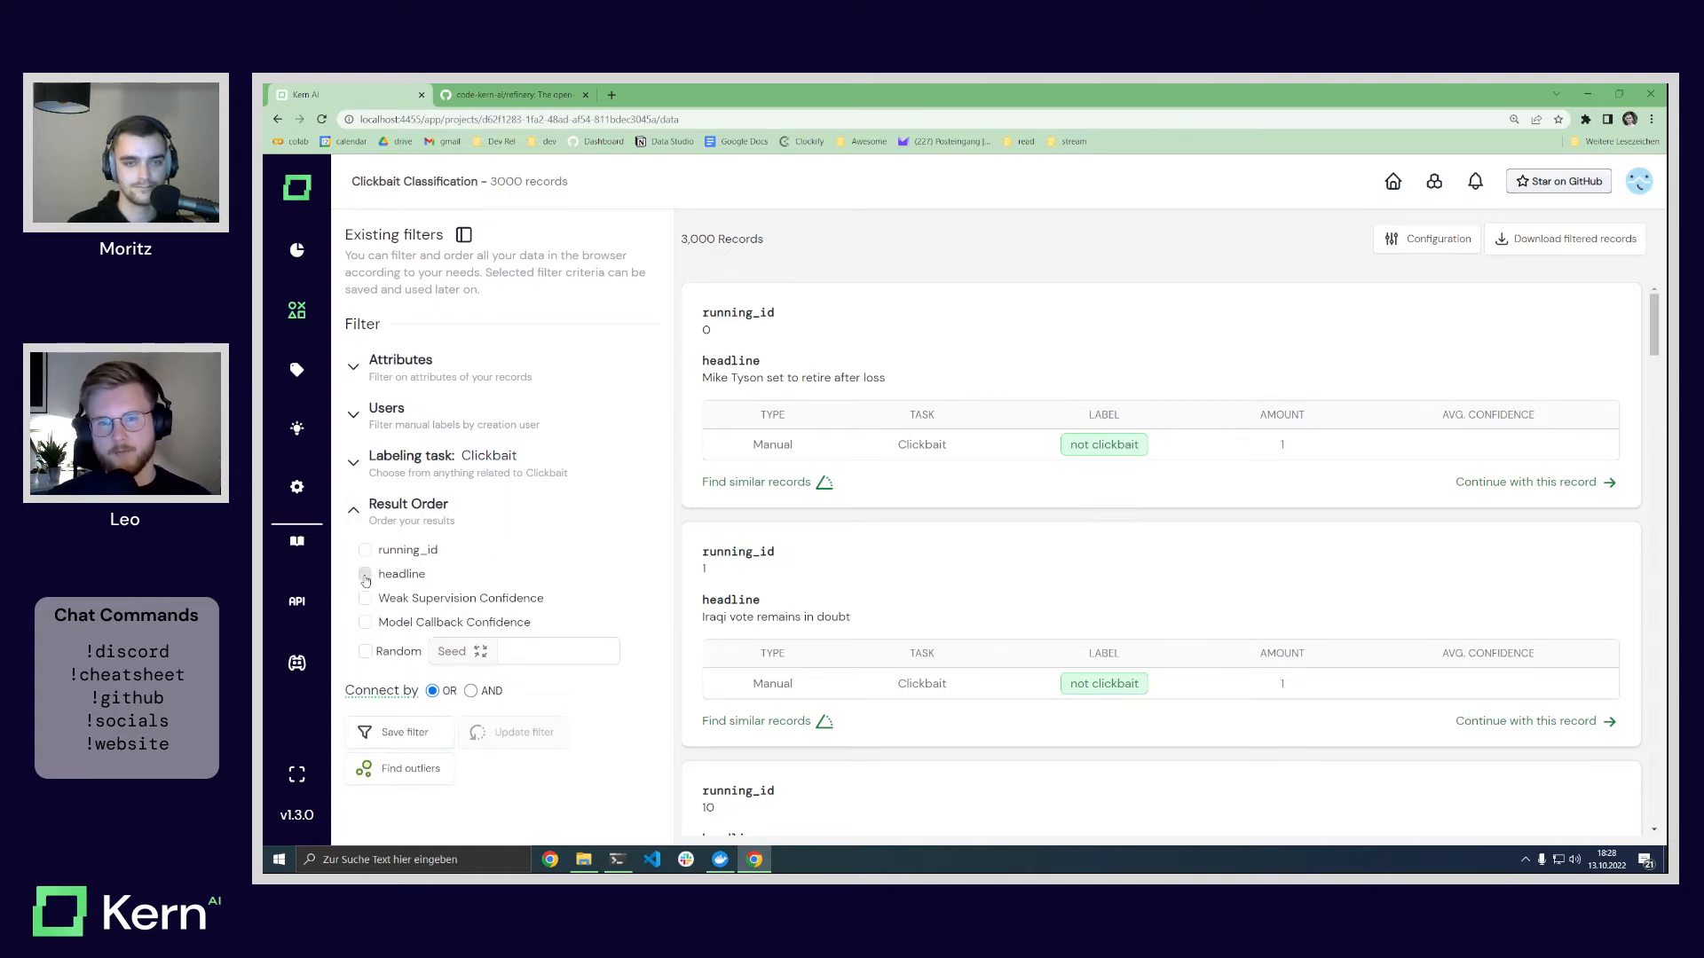
left_click(365, 575)
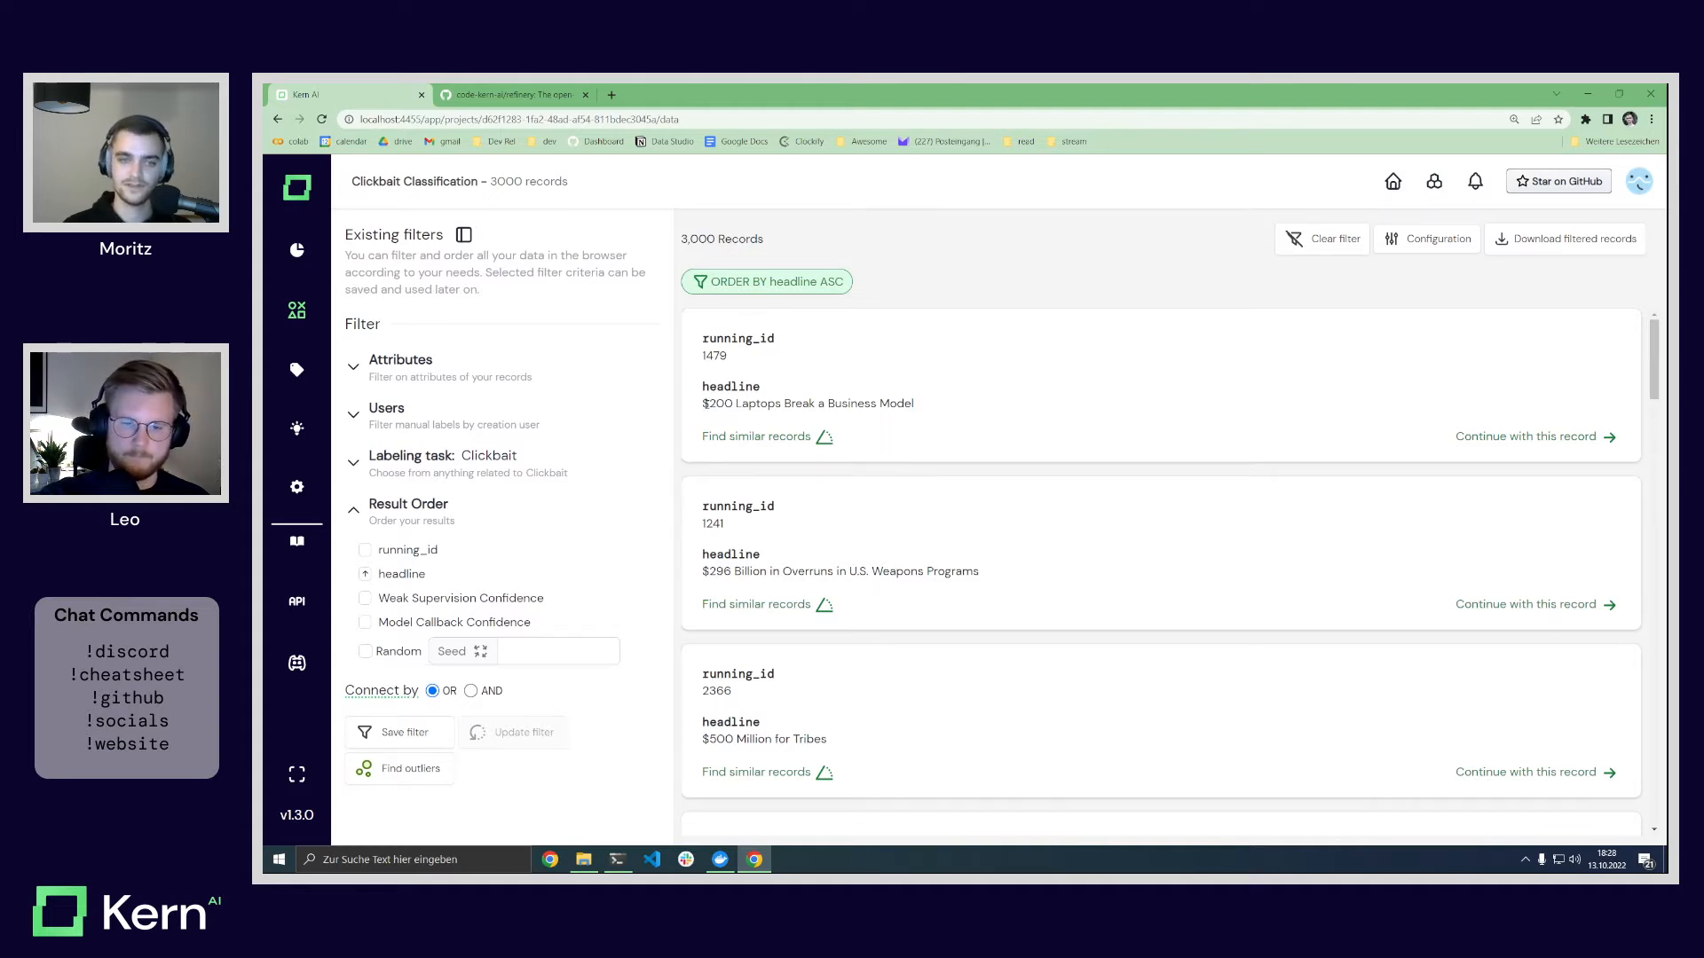
Step: Examine the sorted headlines that start with a dollar sign or number, including "100th British soldier killed in Iraq"
left_click_drag(704, 403, 709, 403)
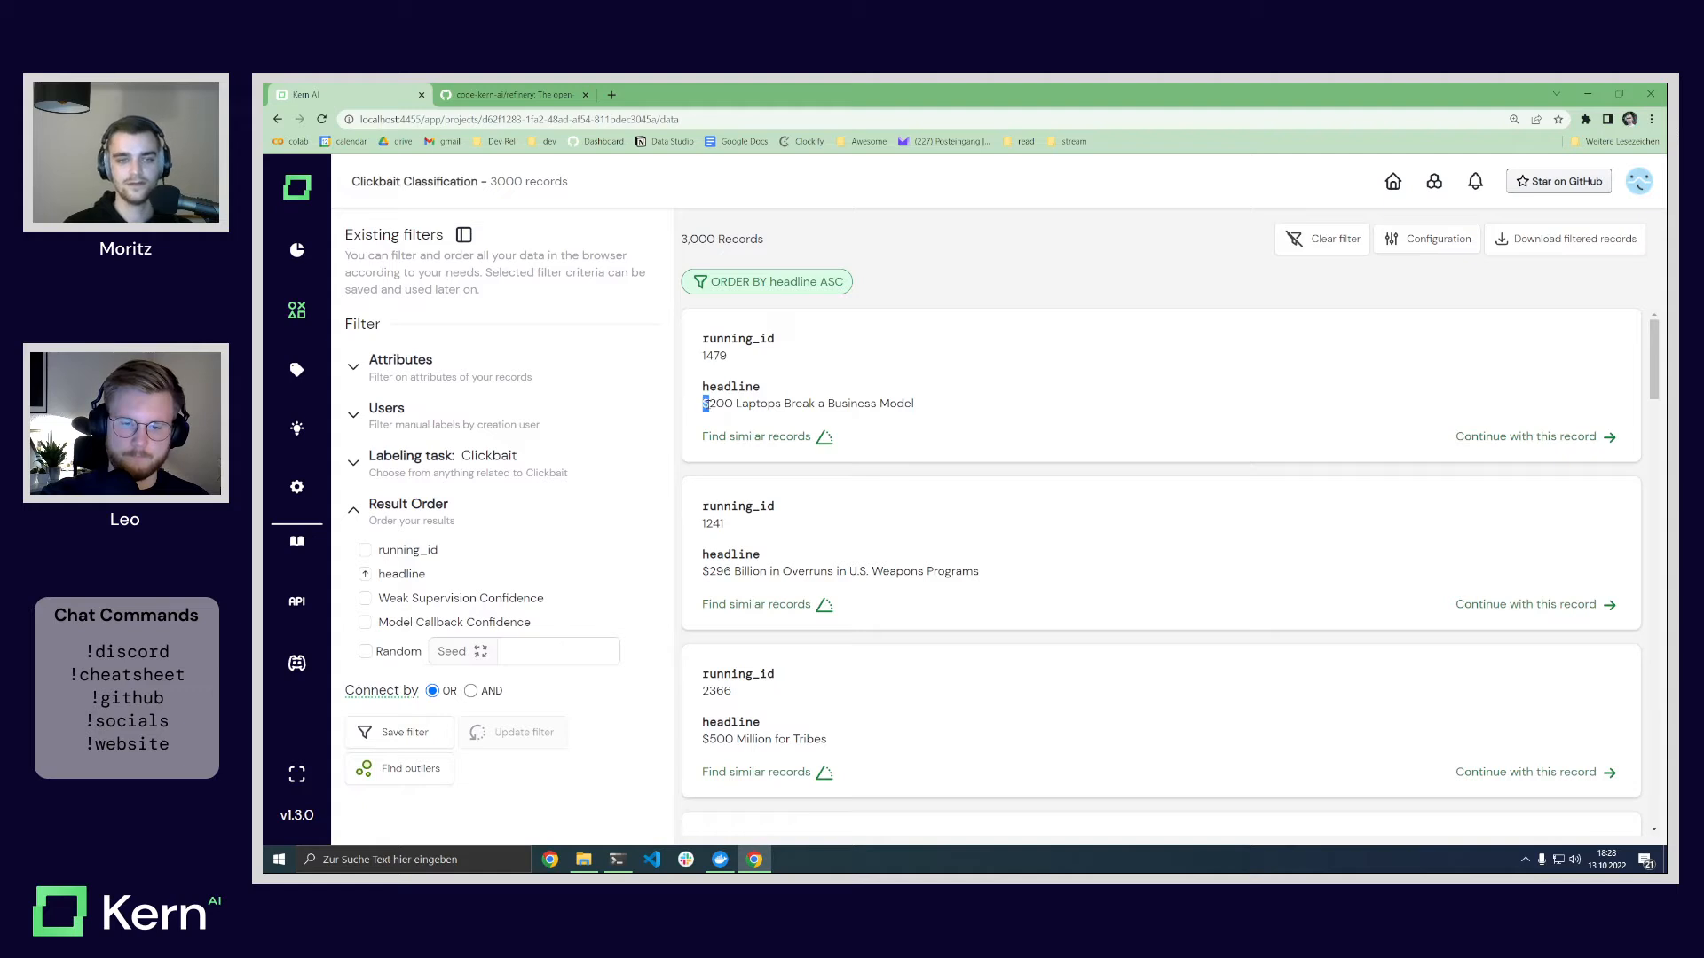
left_click(752, 406)
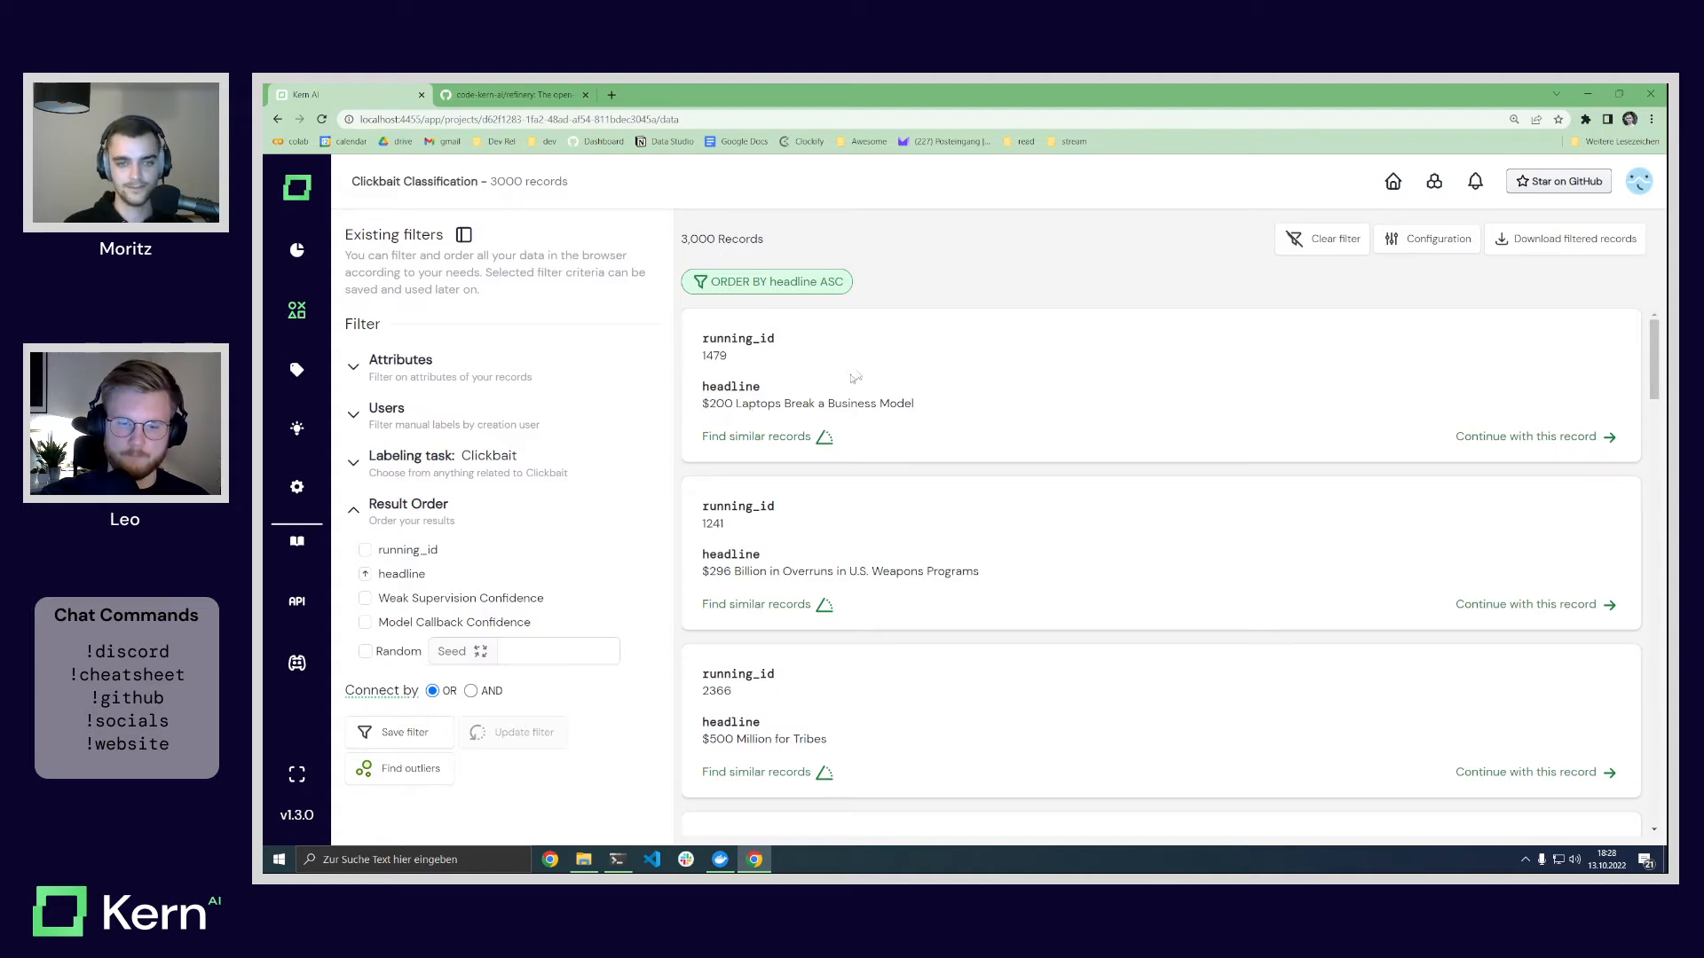
scroll(878, 439, "down", 3)
scroll(924, 467, "down", 2)
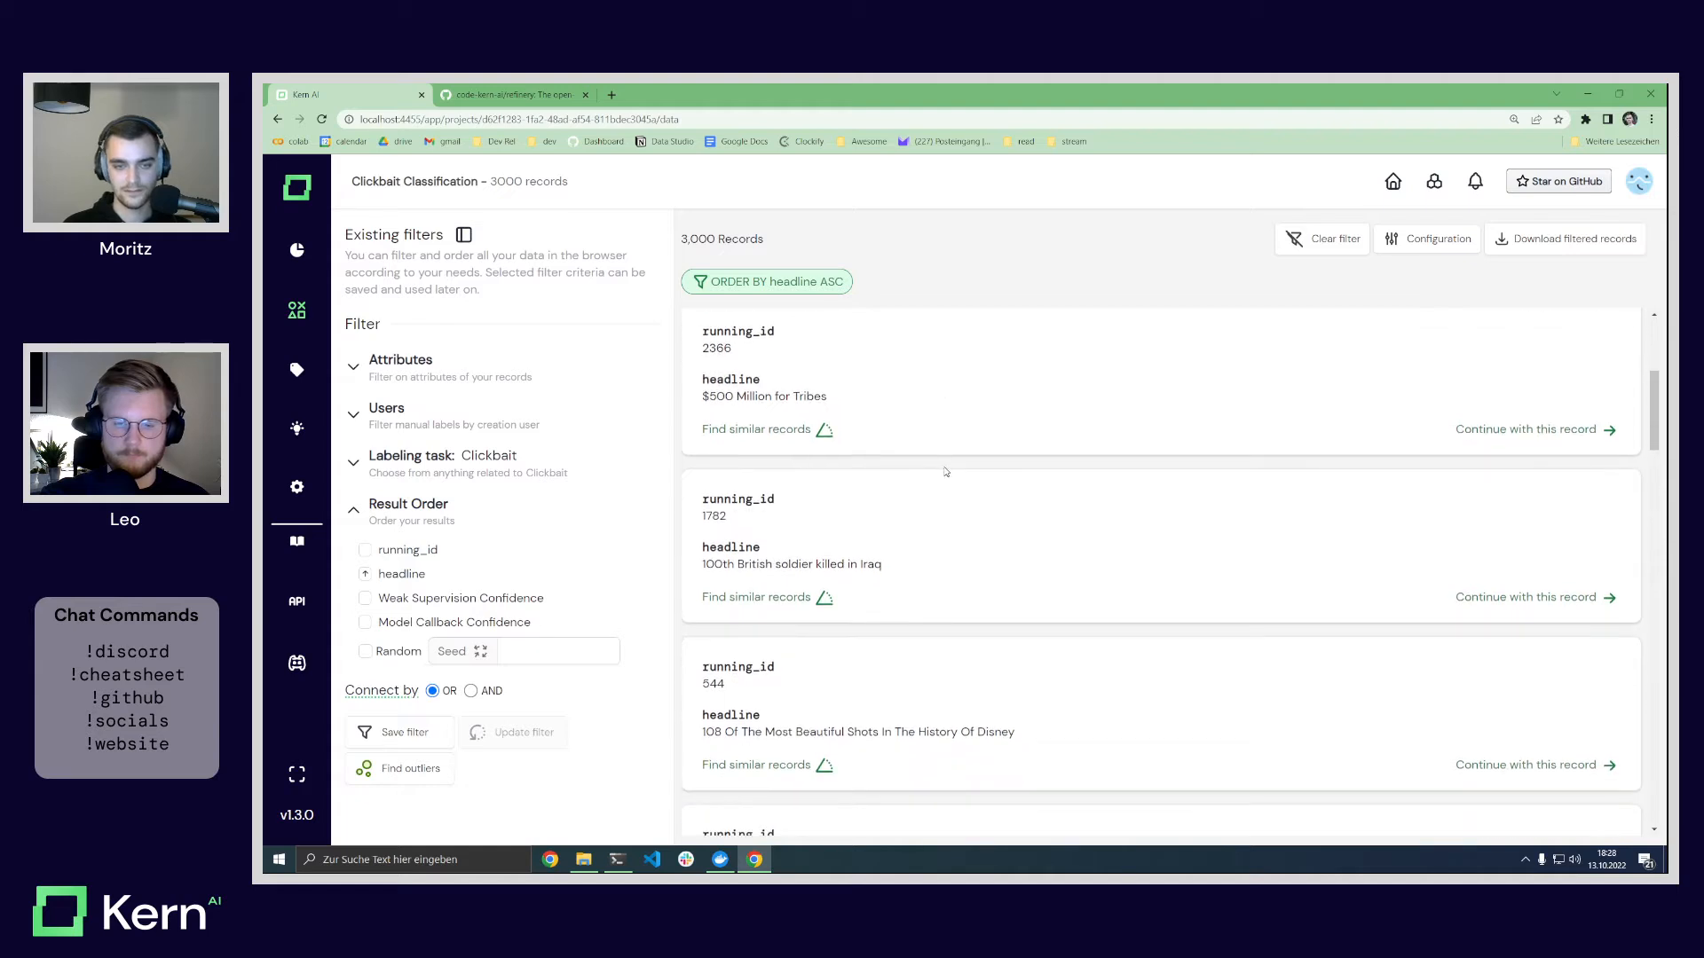
left_click_drag(704, 491, 738, 526)
scroll(840, 499, "down", 2)
left_click(921, 522)
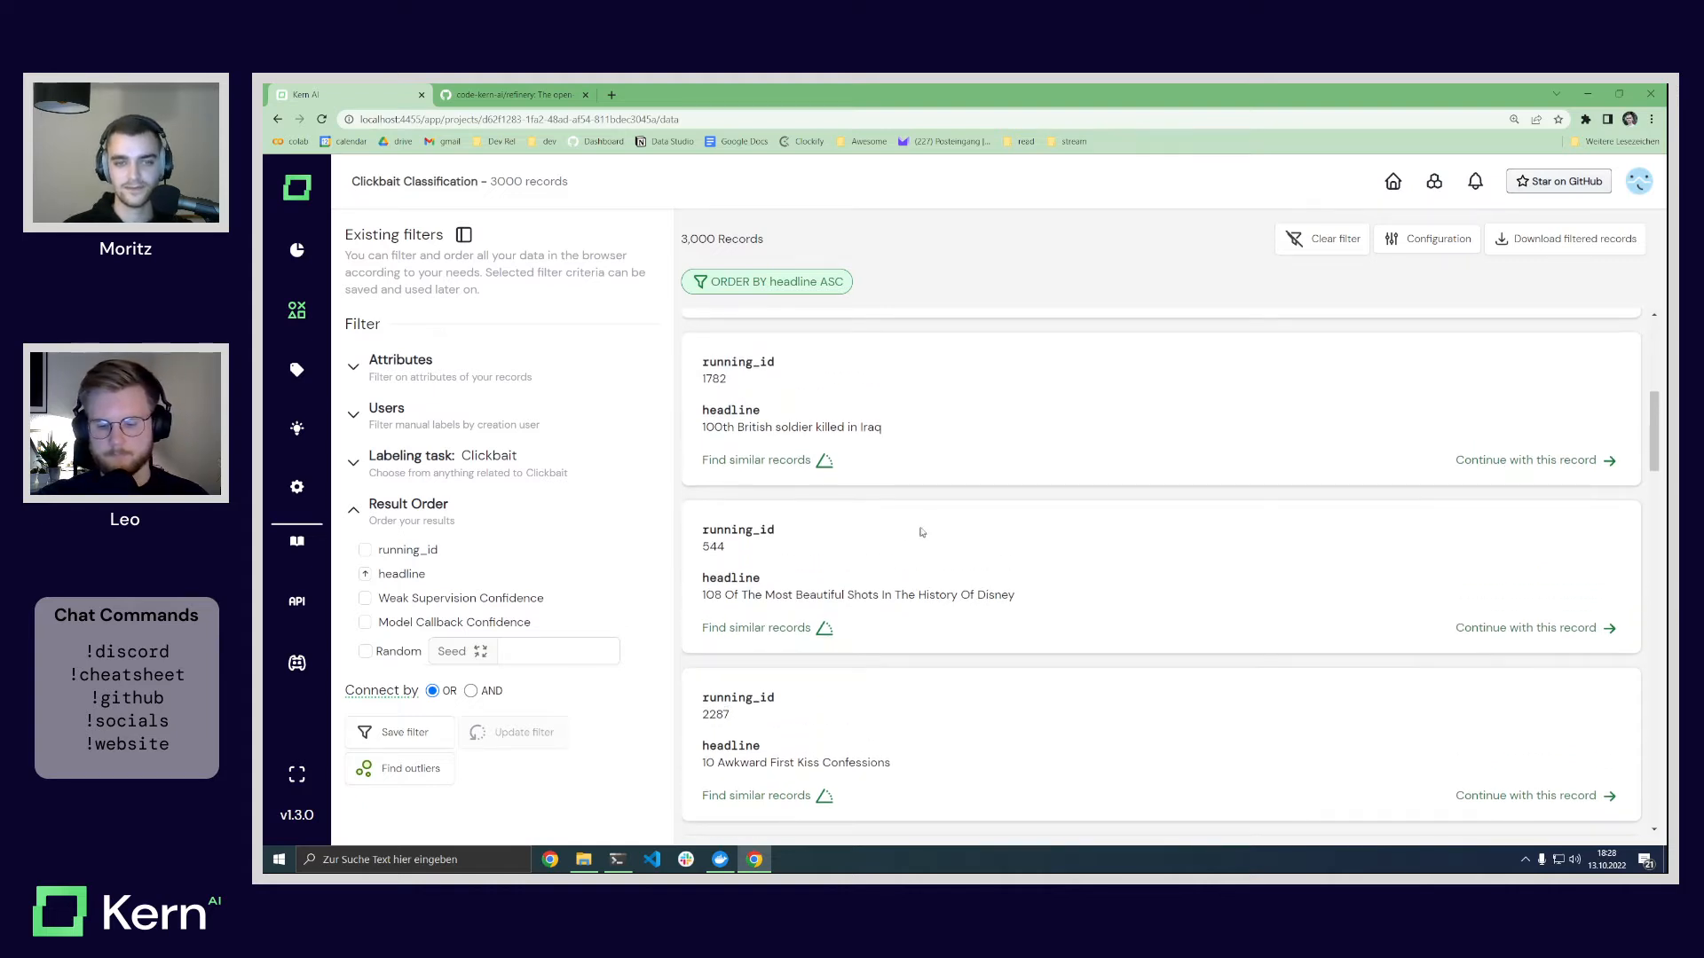
scroll(922, 532, "up", 2)
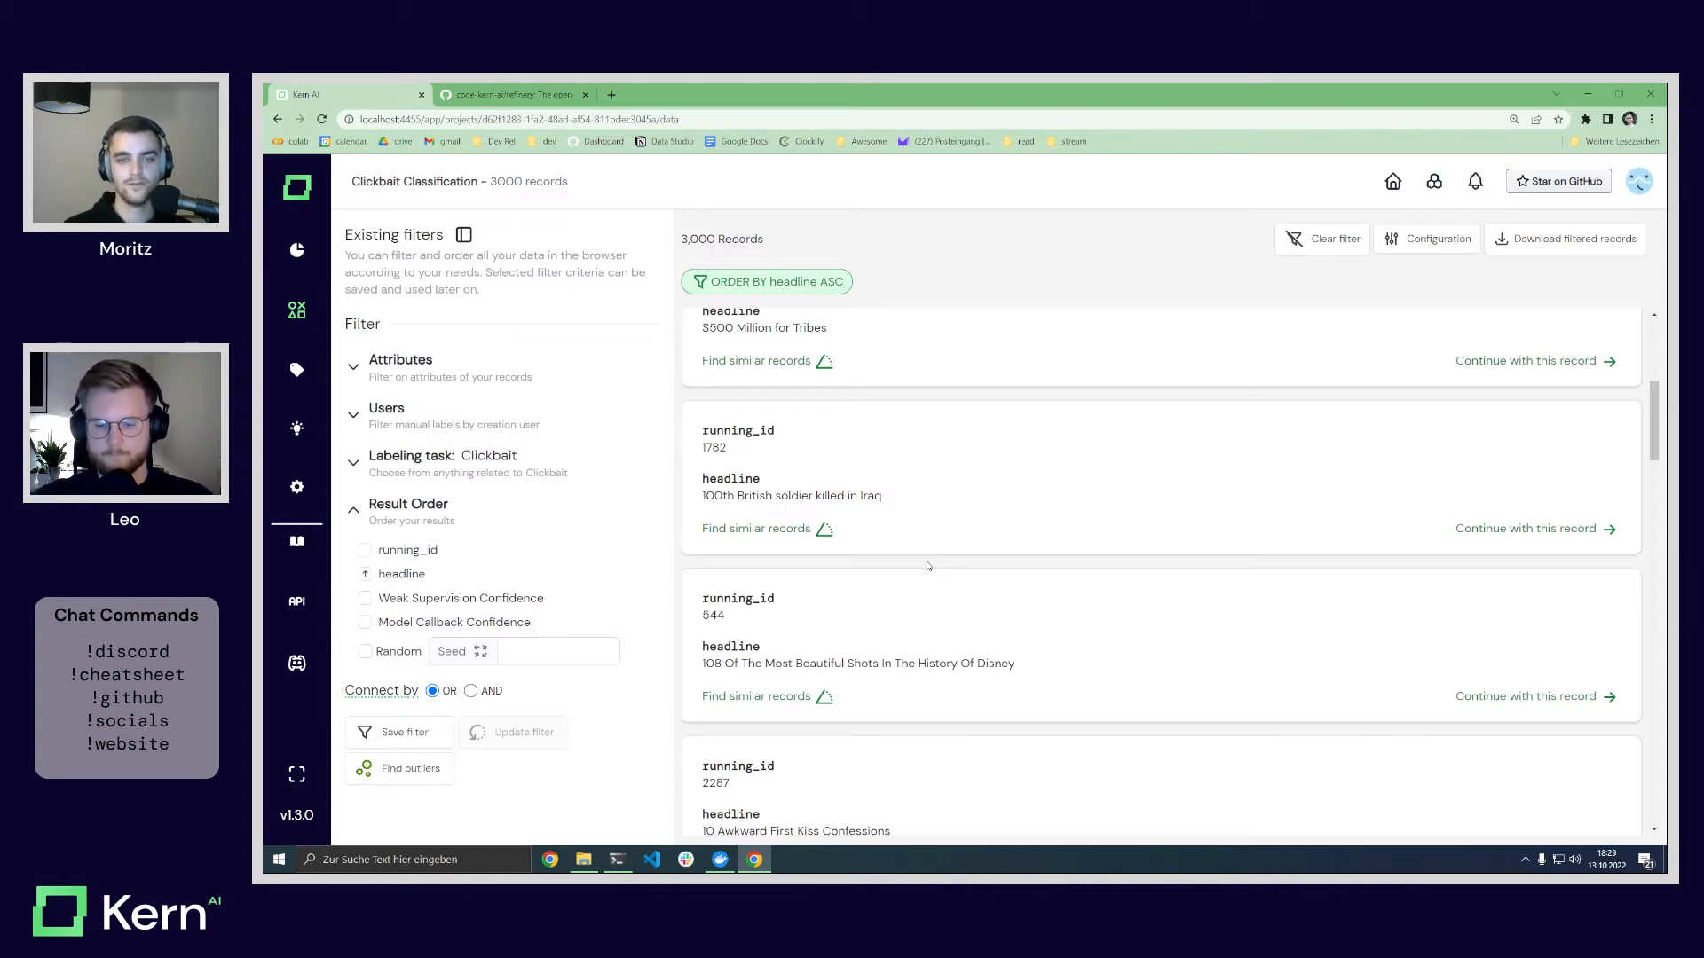
left_click_drag(701, 496, 865, 496)
left_click(862, 496)
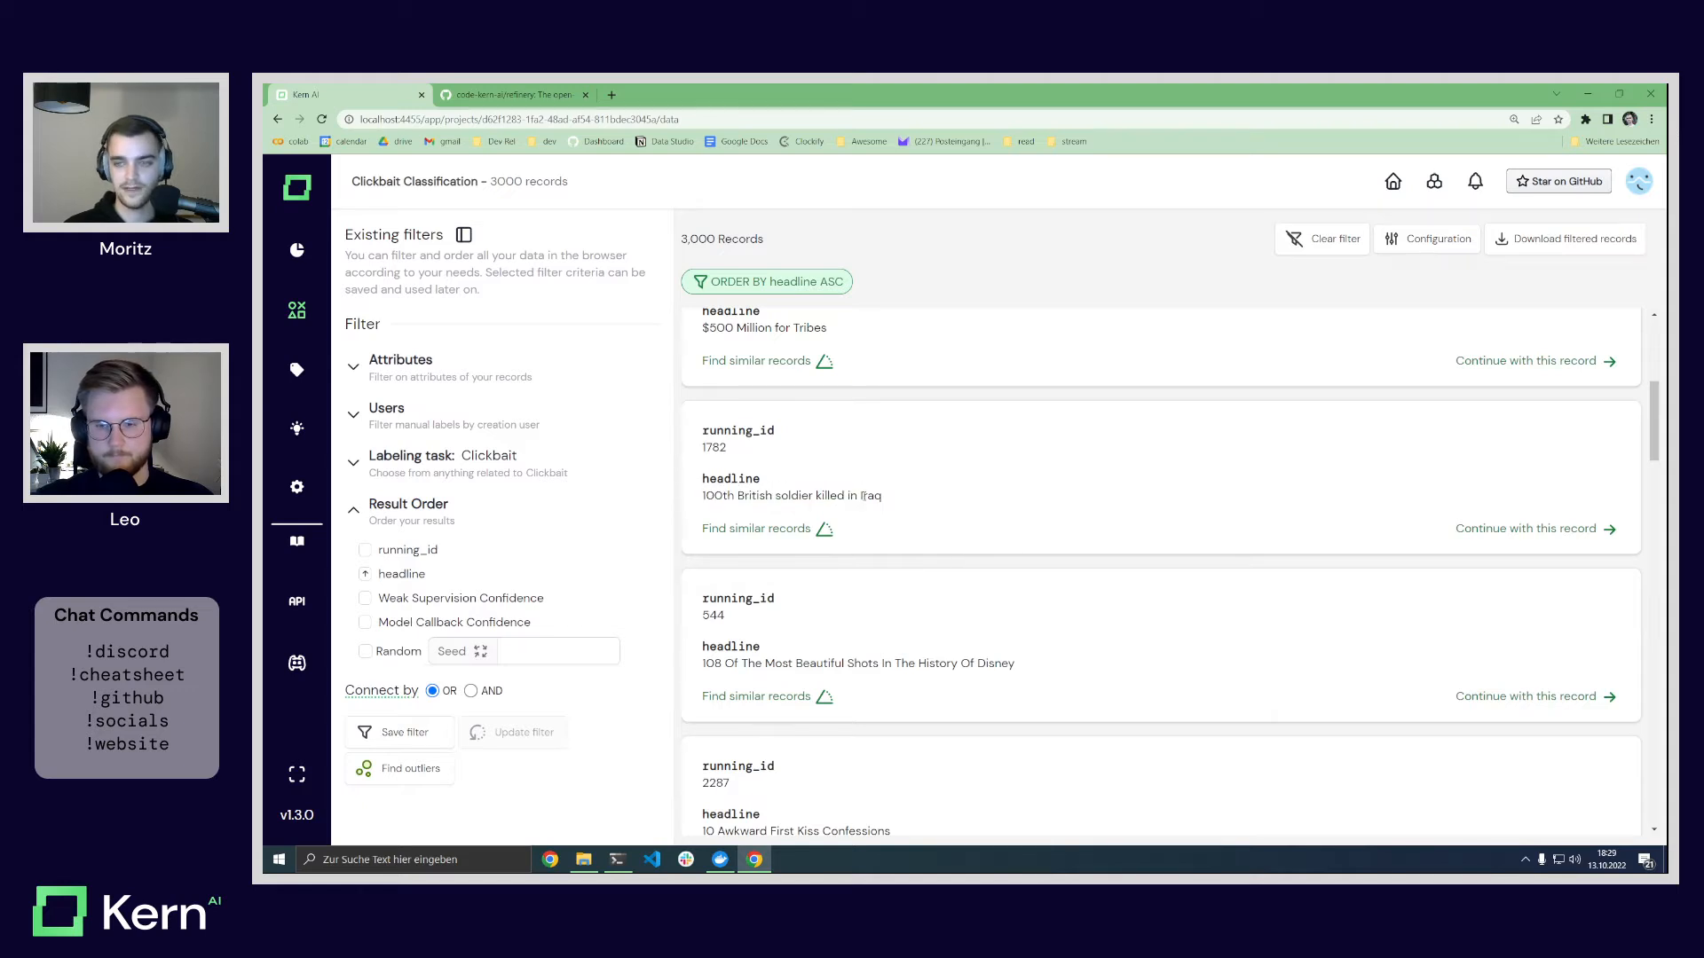
Step: Start labeling from "100th British soldier killed in Iraq", marking it not clickbait and the "108 Of The Most Beautiful Shots" Disney headline clickbait
left_click(1496, 530)
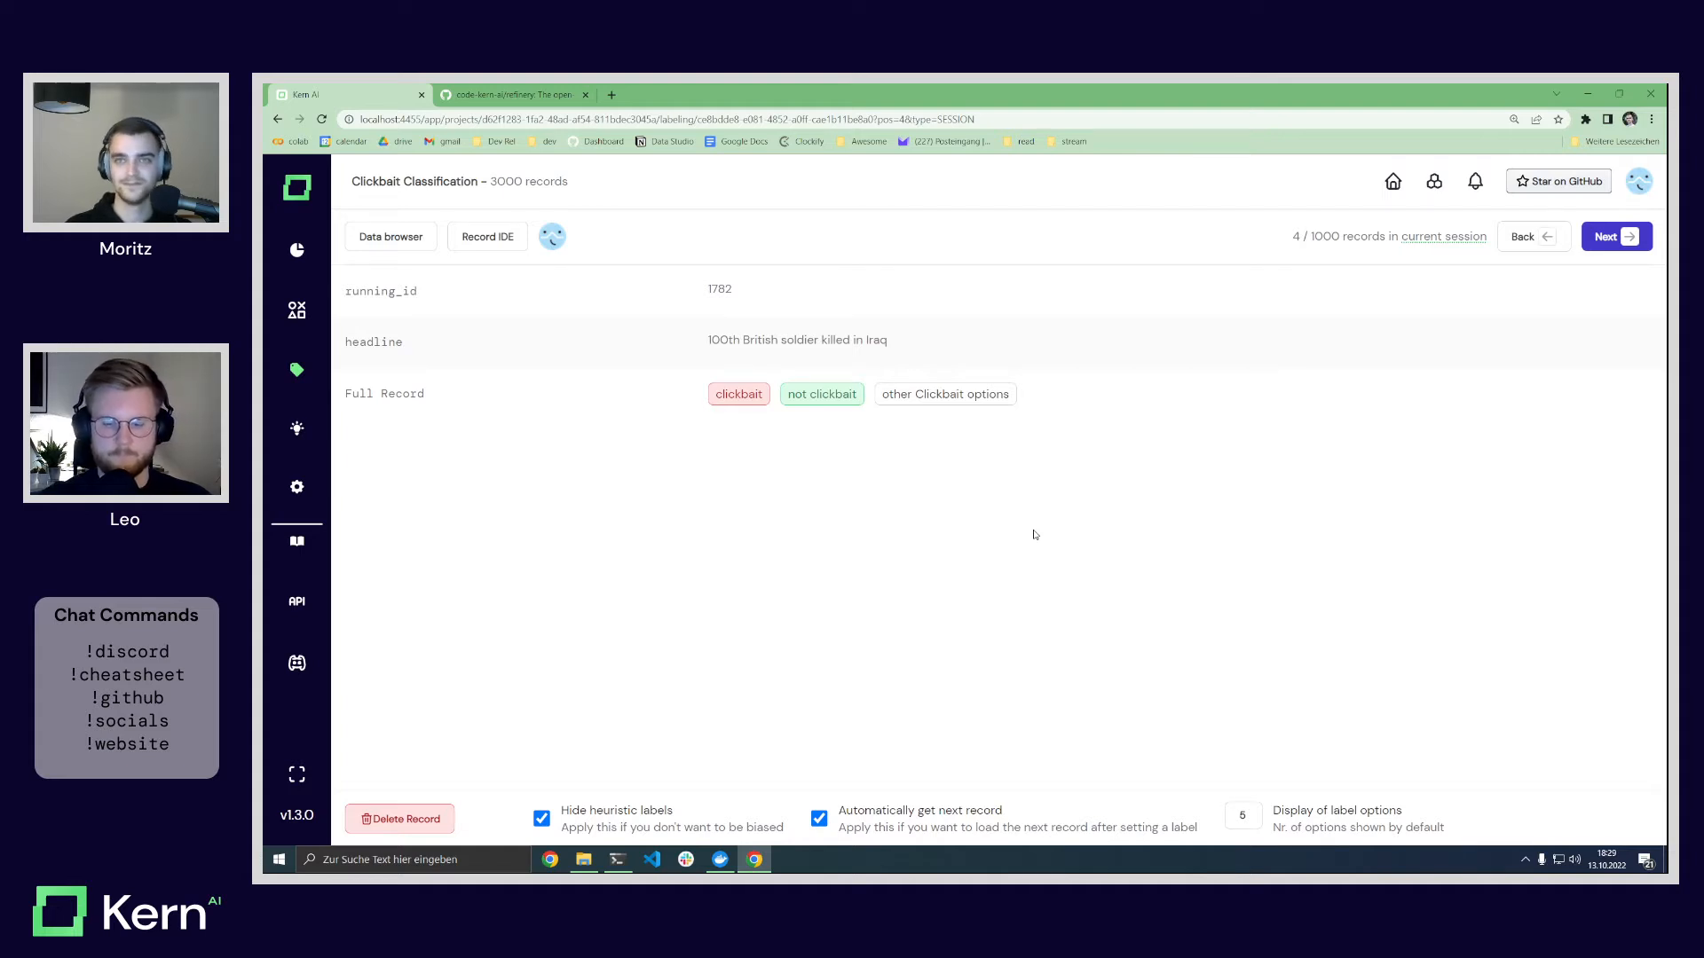
left_click(815, 394)
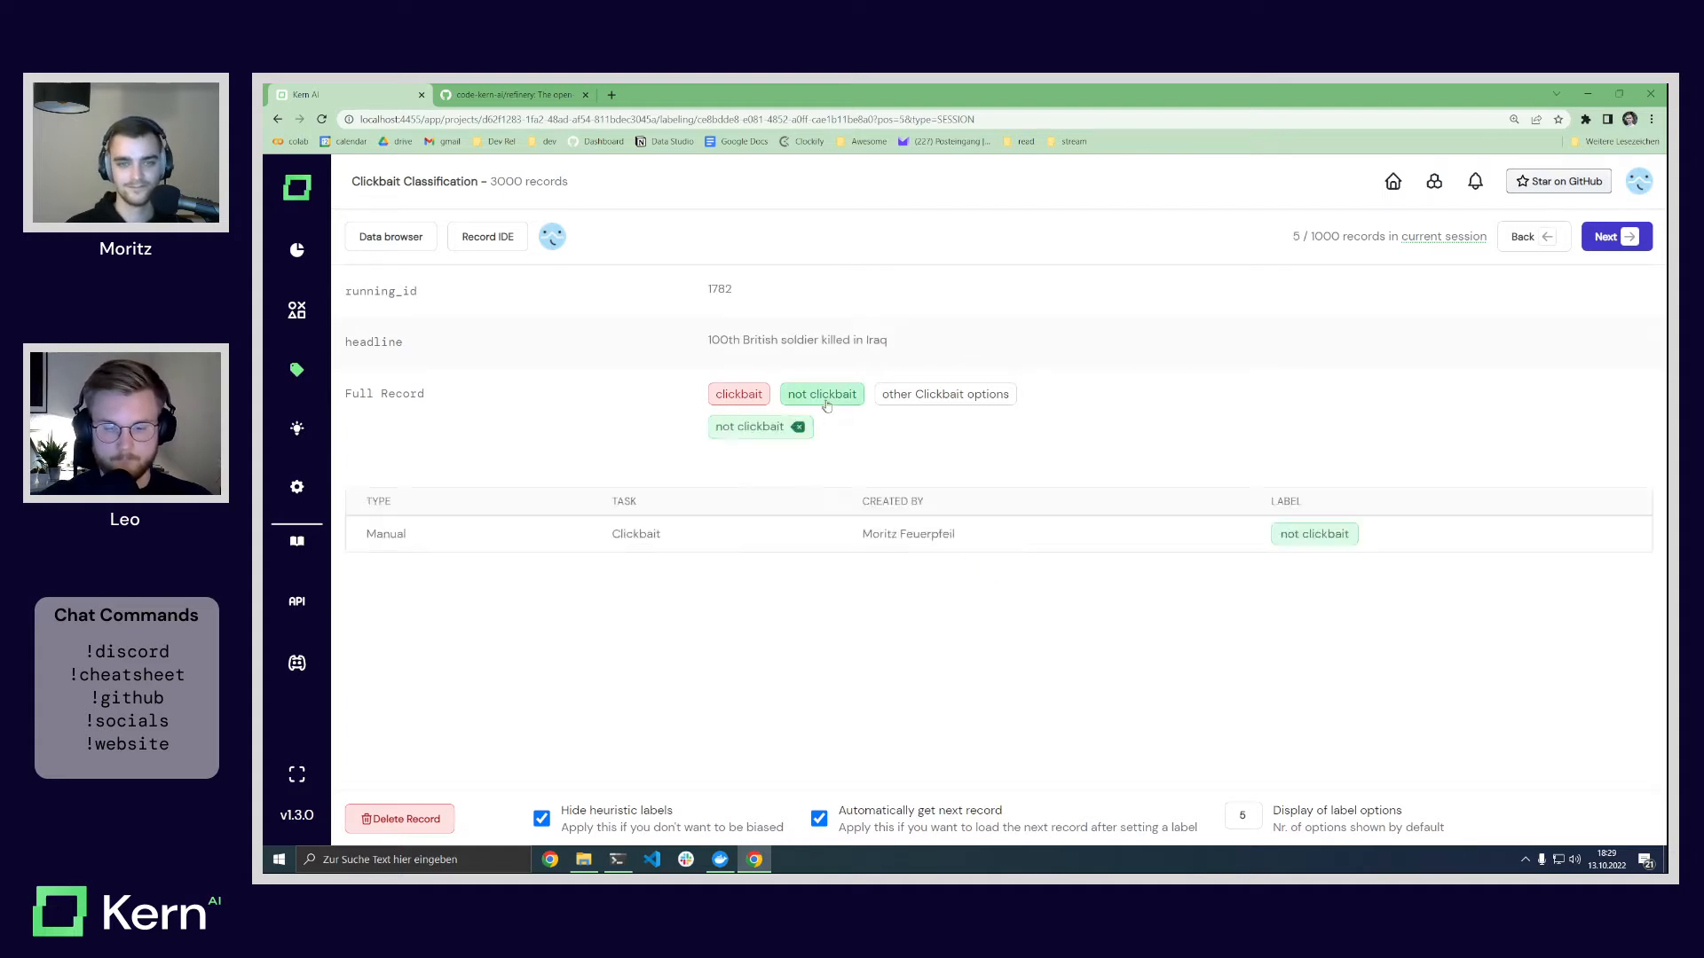
left_click(731, 392)
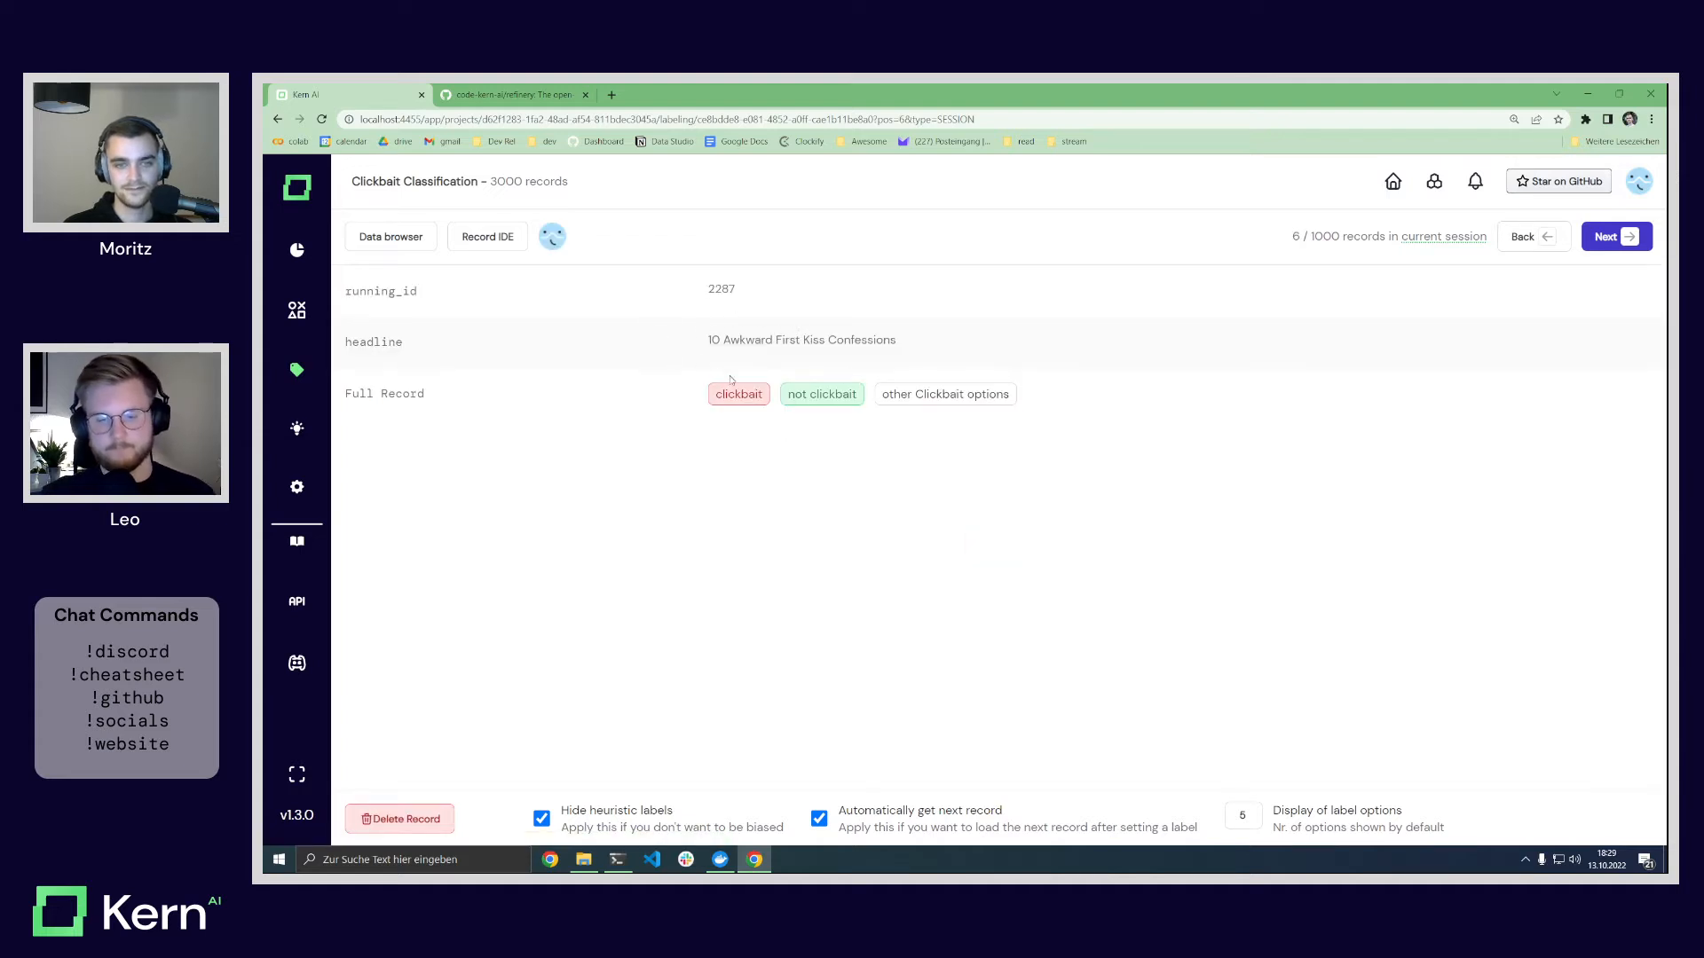
Step: Label the eight consecutive headlines from "10 Awkward First Kiss Confessions" through the "10 Questions People Who Hate Pumpkin Spice" headline as clickbait
left_click(734, 391)
left_click(737, 394)
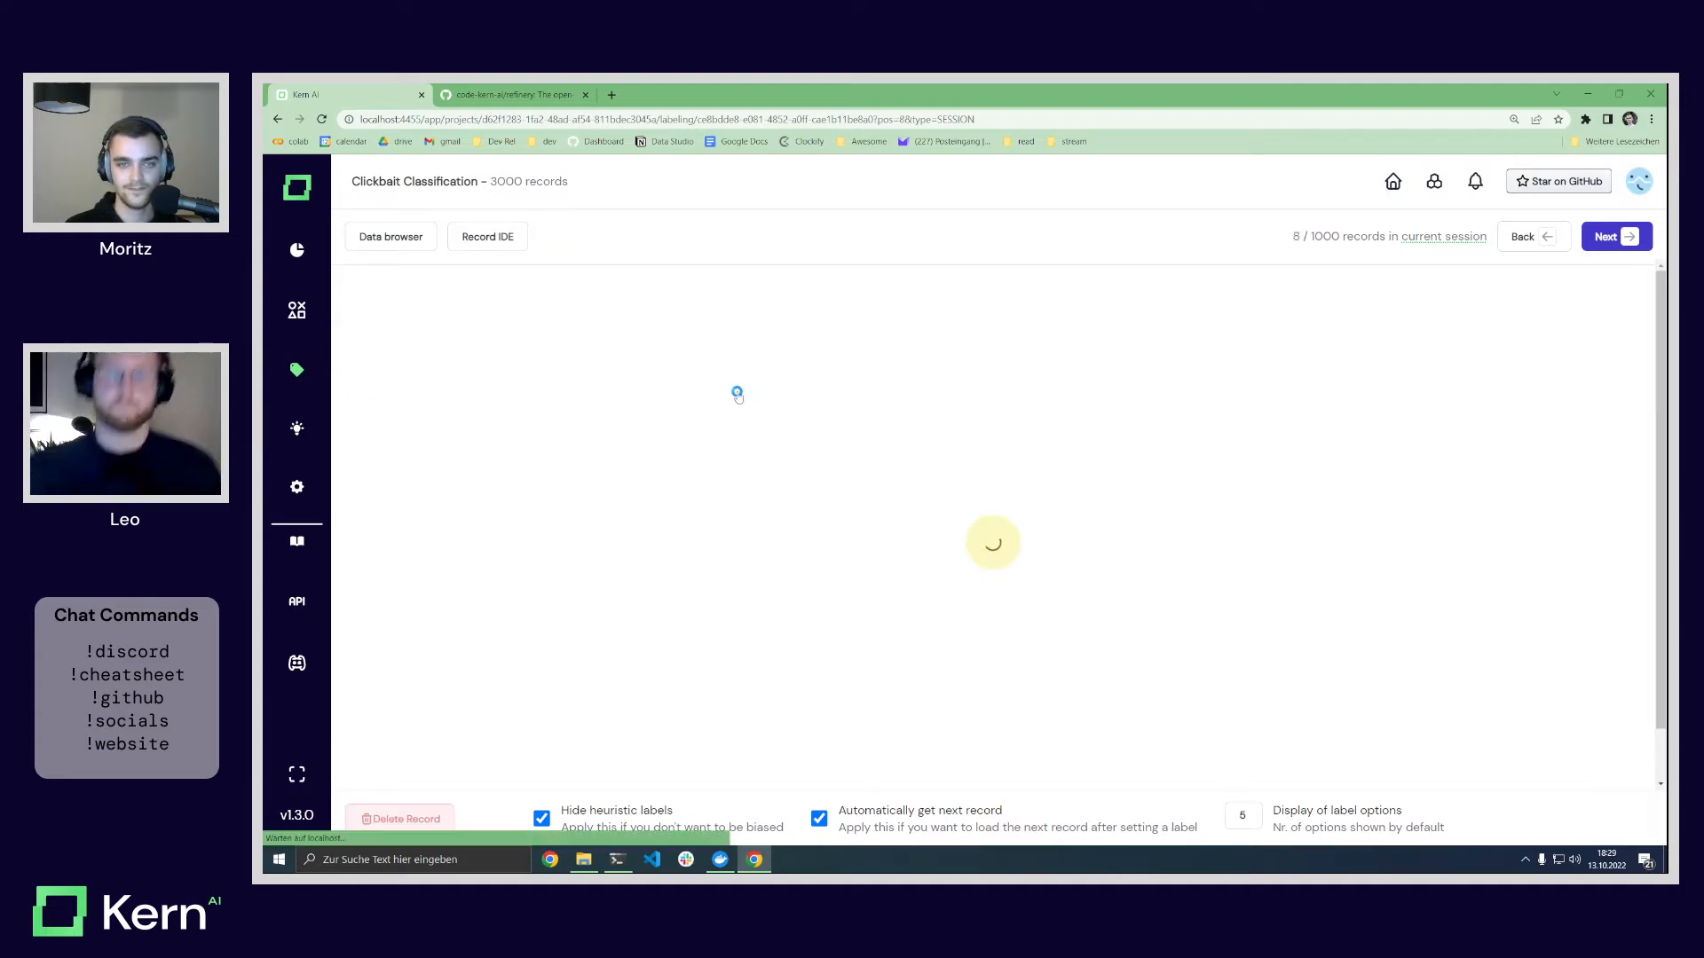
left_click(738, 394)
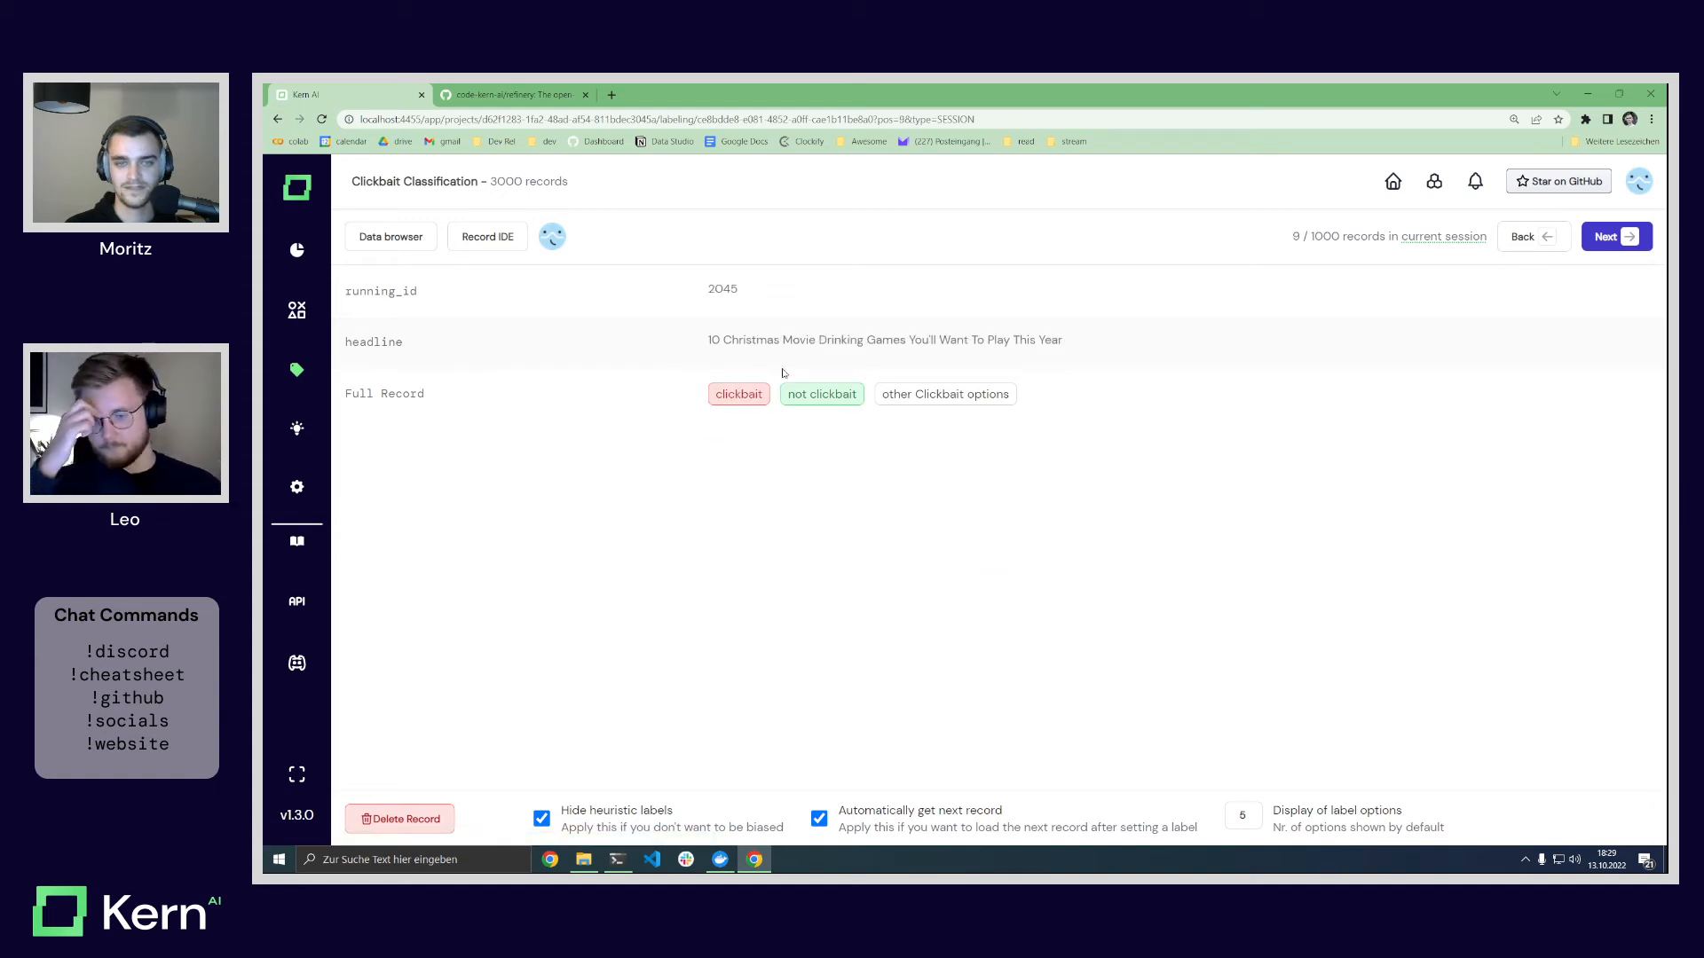
left_click(729, 394)
left_click(729, 394)
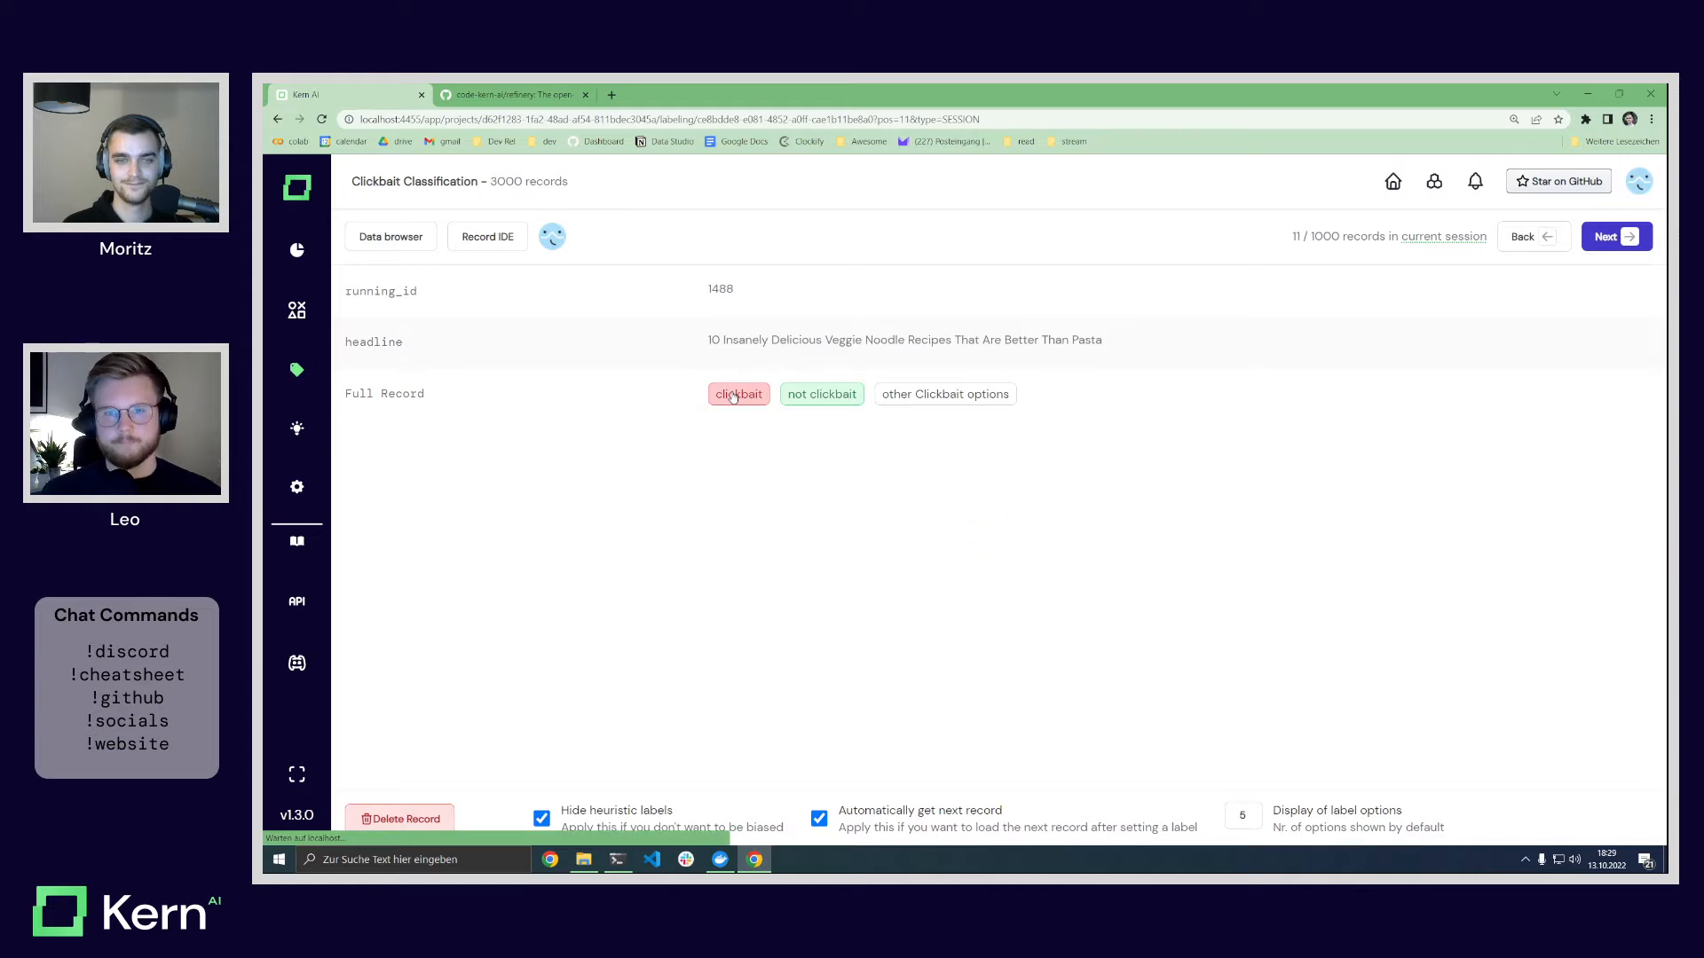
left_click(737, 394)
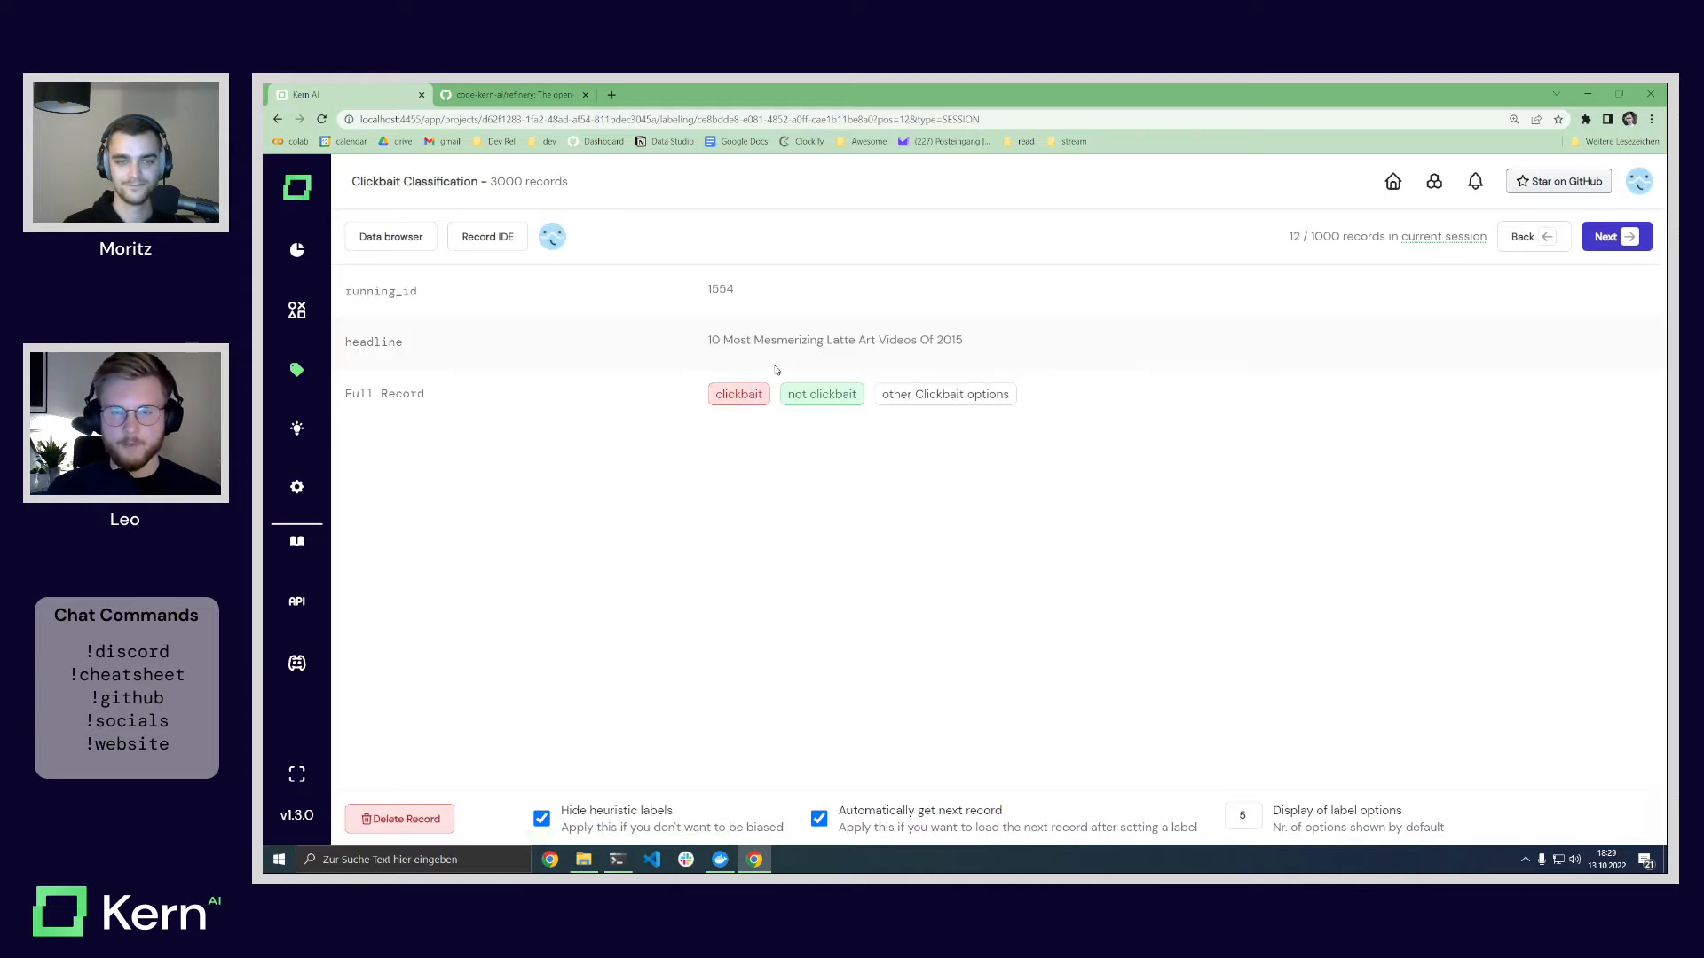
left_click(740, 395)
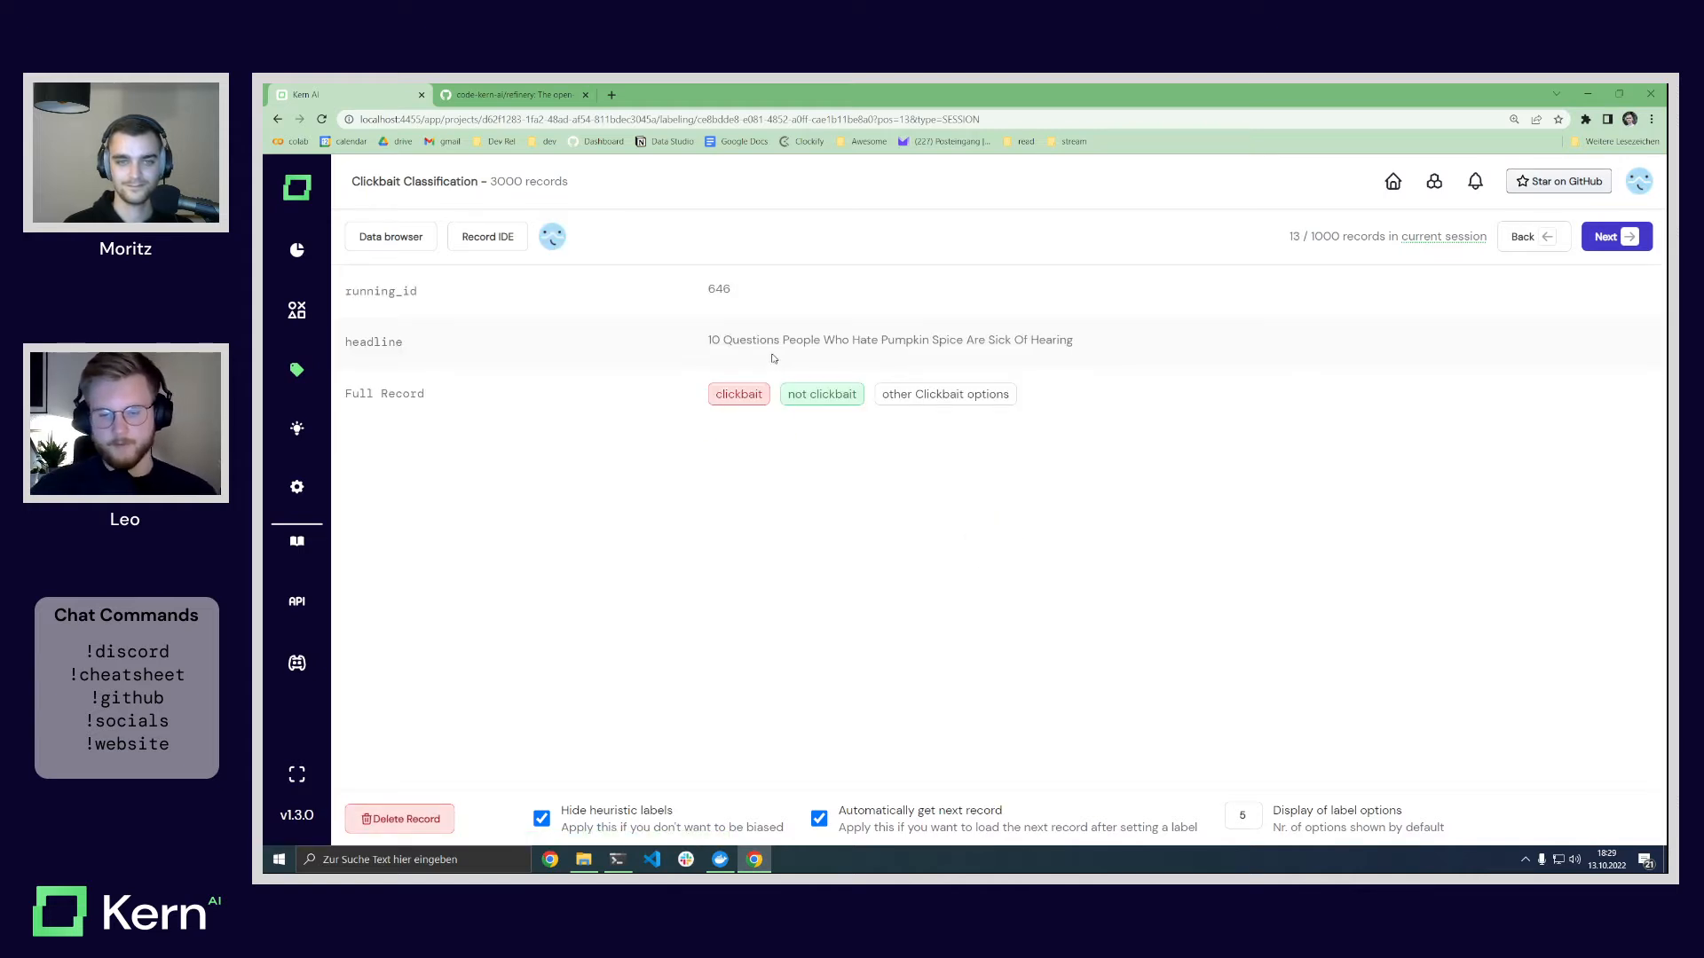
left_click(745, 395)
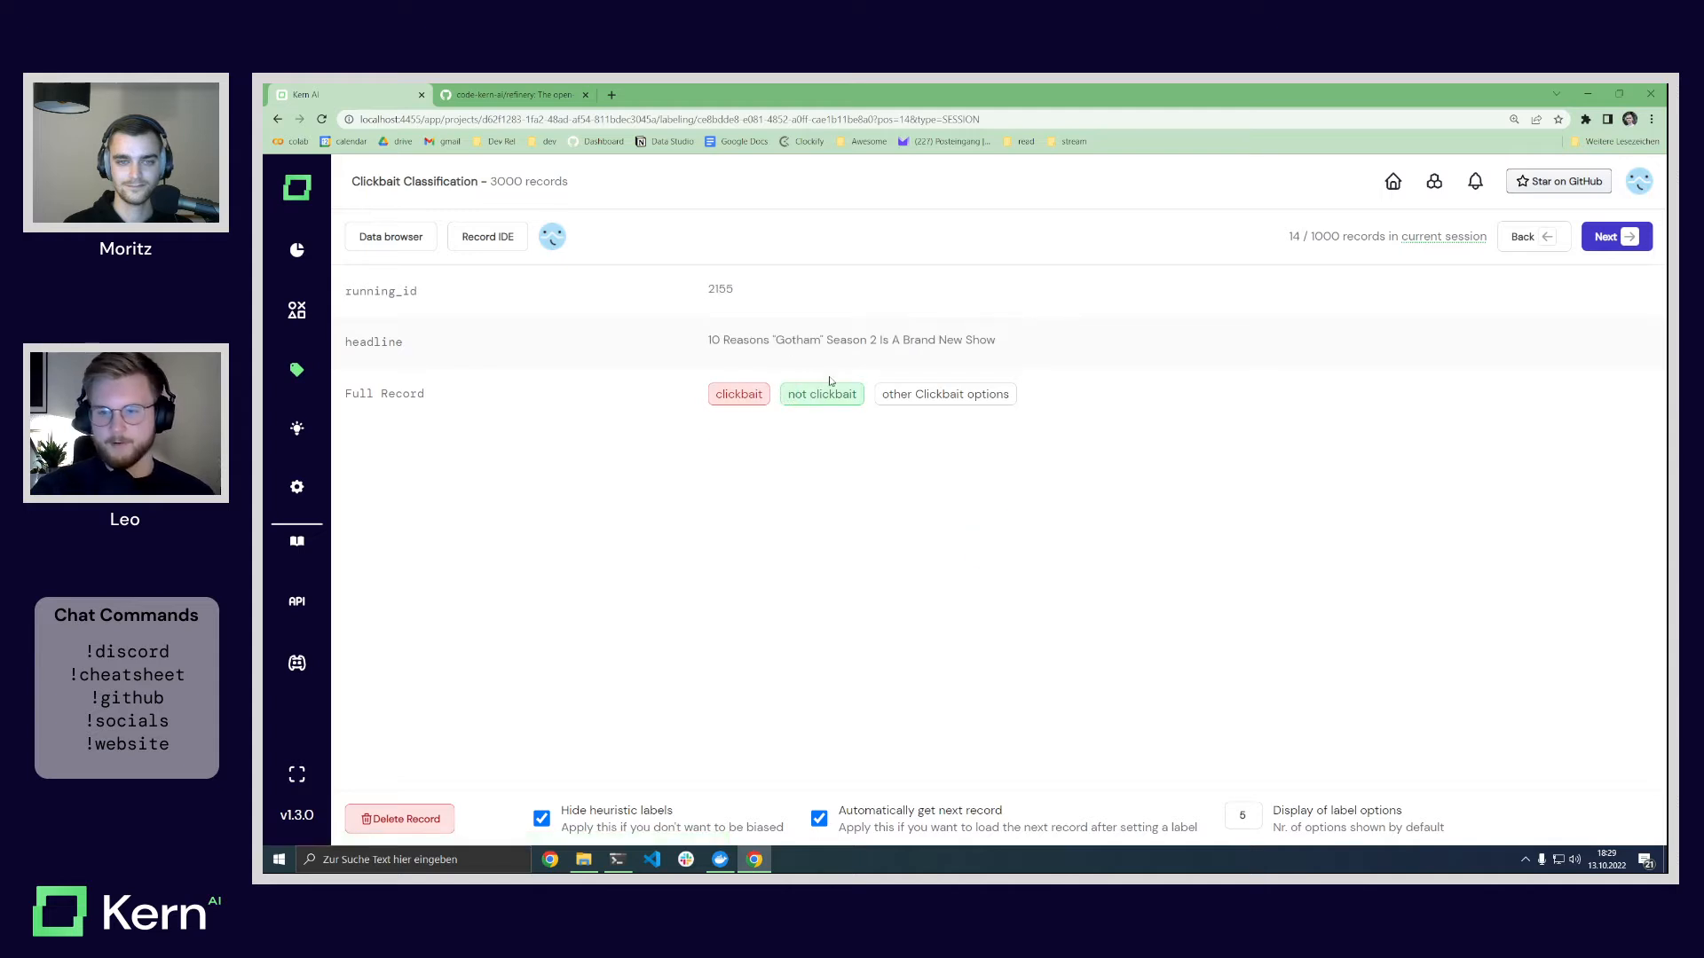
Step: Label the "Gotham", "11 Adorable Dogs" and "11 Cookie Lyon Greeting Cards" headlines as clickbait, and "10 Video Game Documentaries Every Gamer Should Watch" as not clickbait
left_click(748, 393)
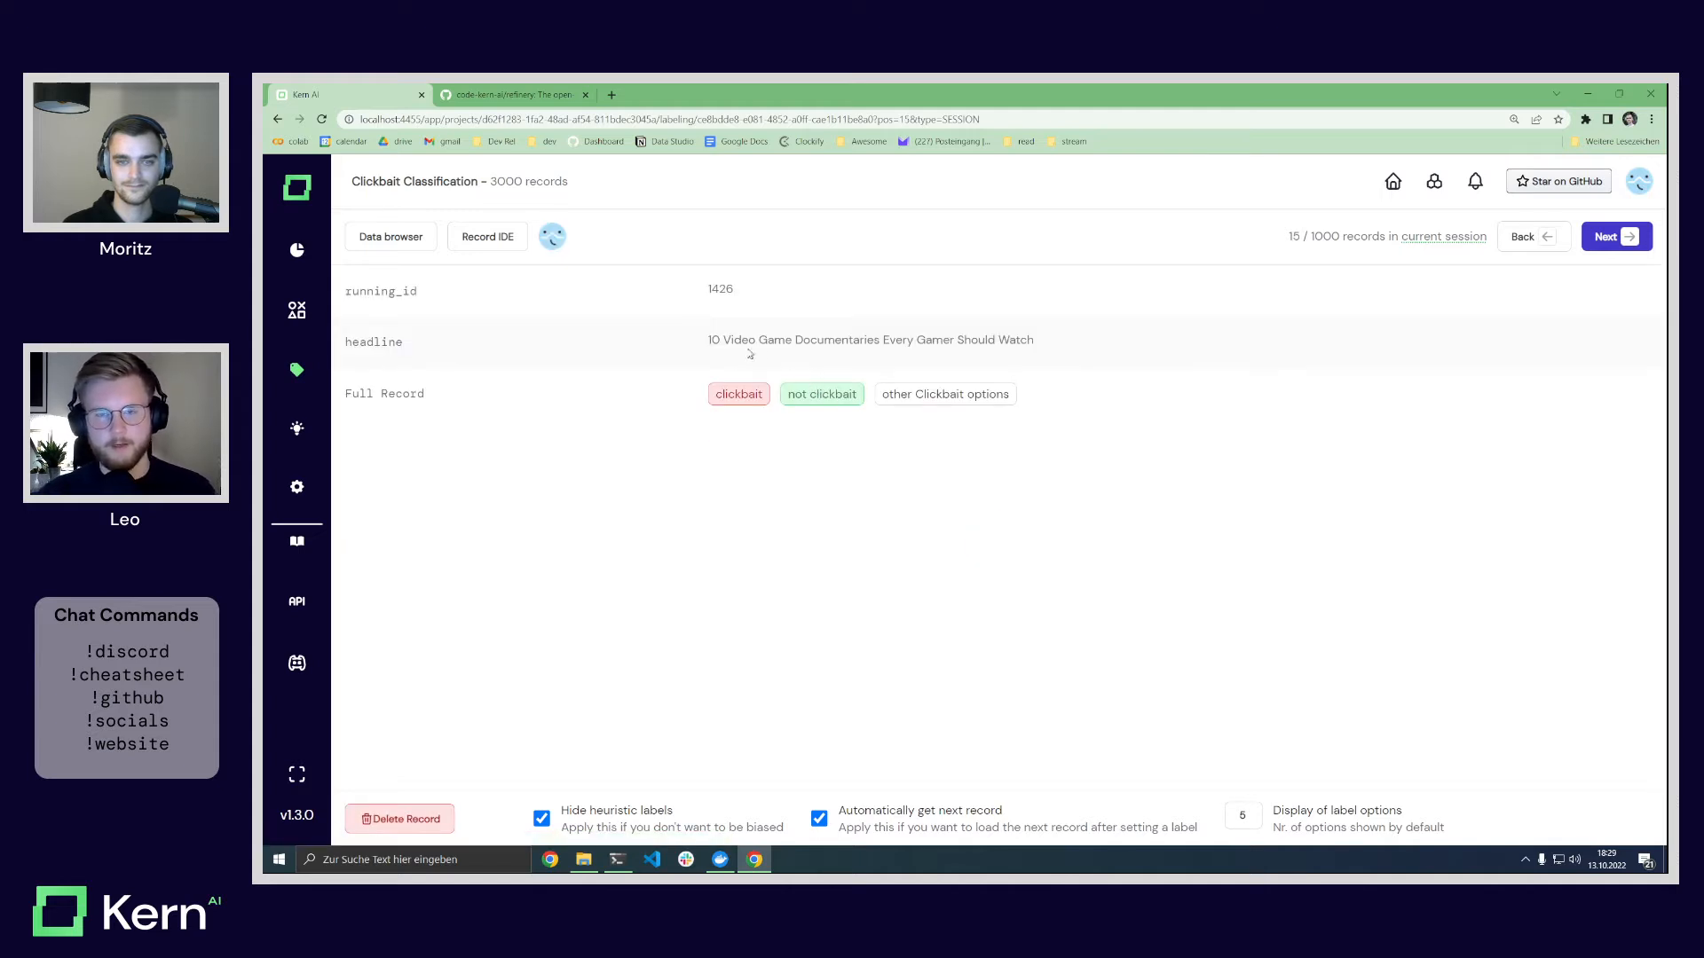
left_click(804, 399)
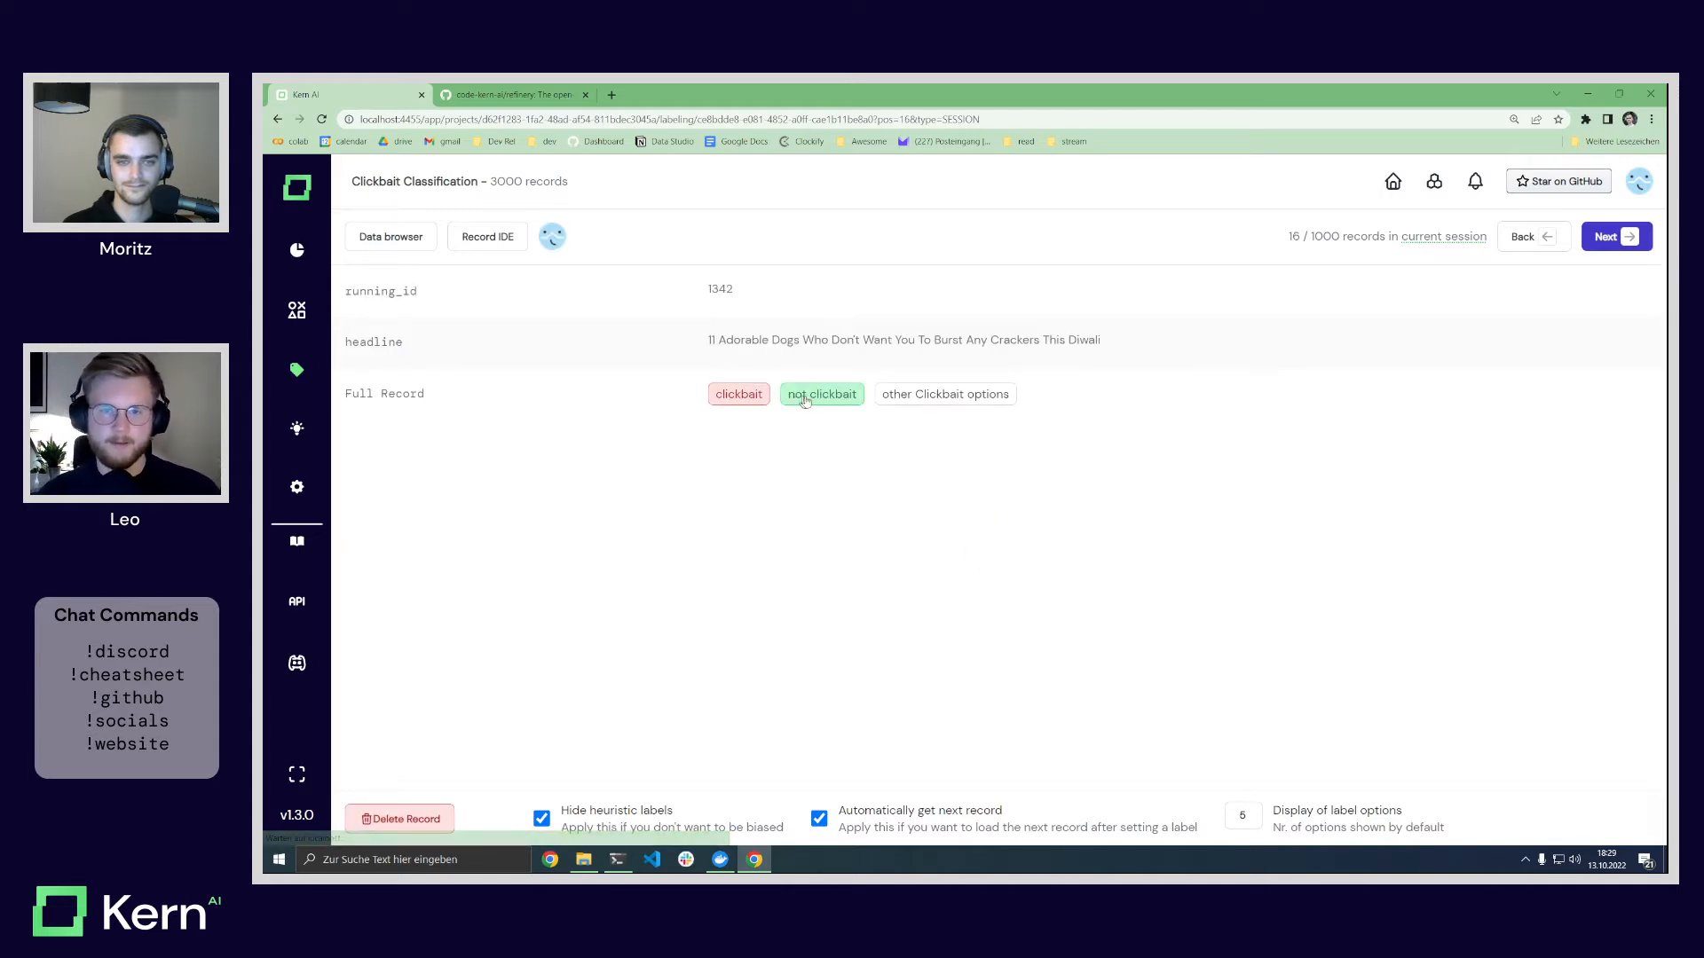
left_click(741, 397)
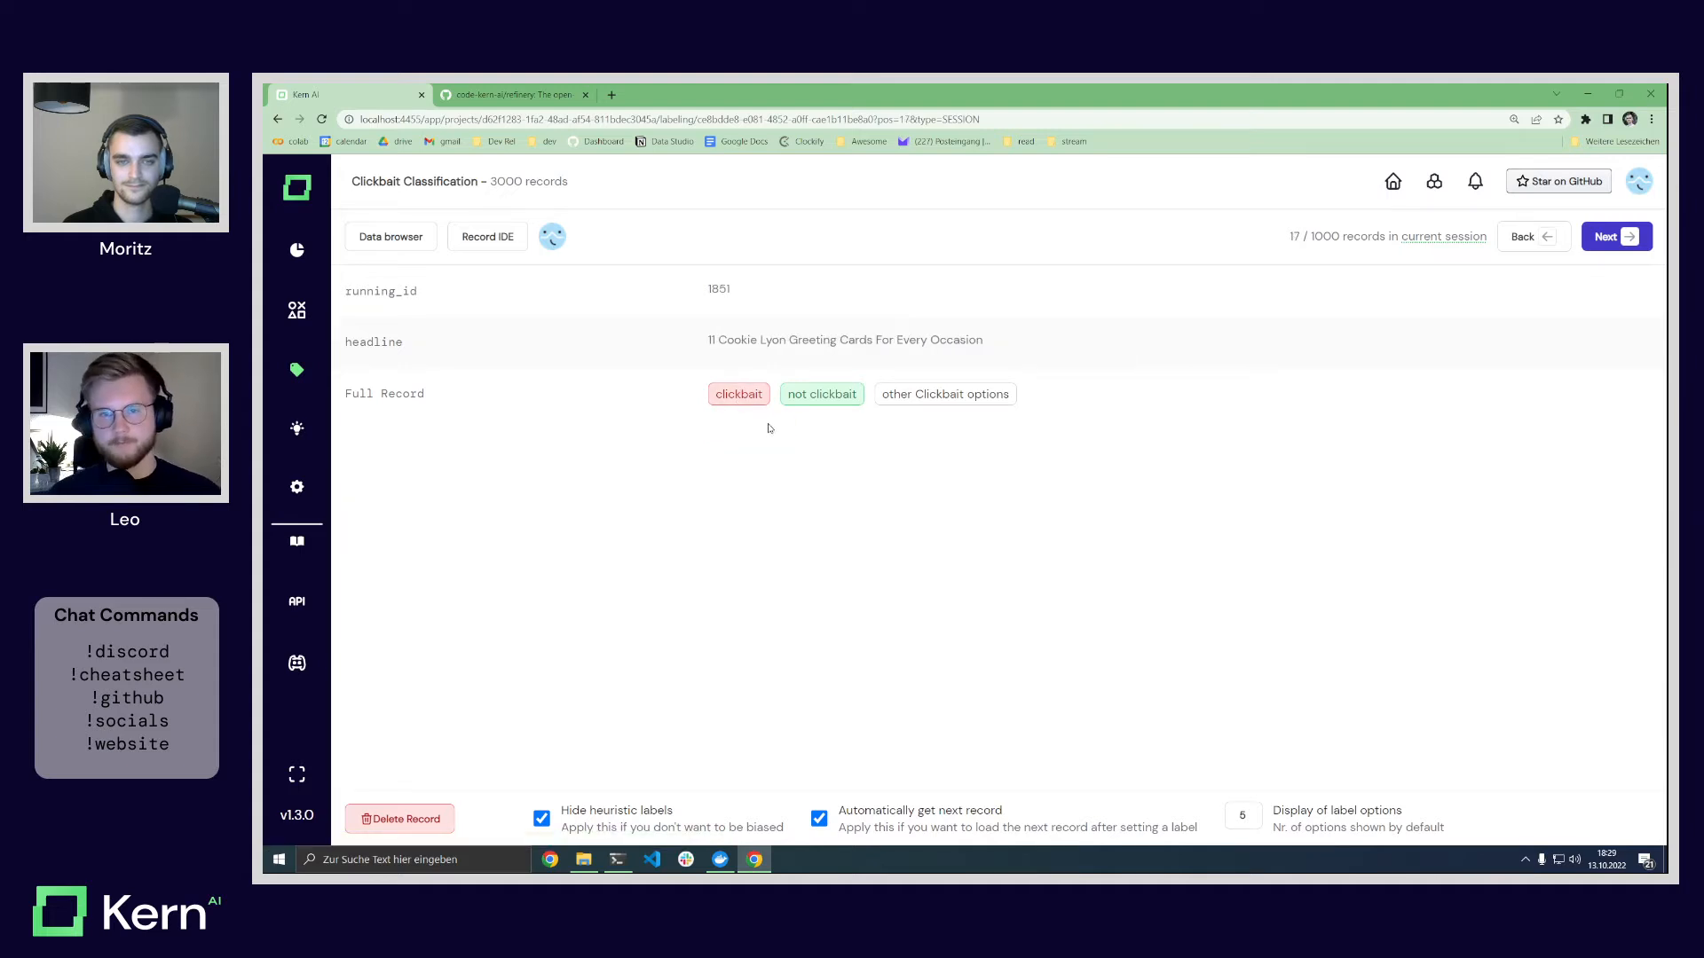
left_click(741, 399)
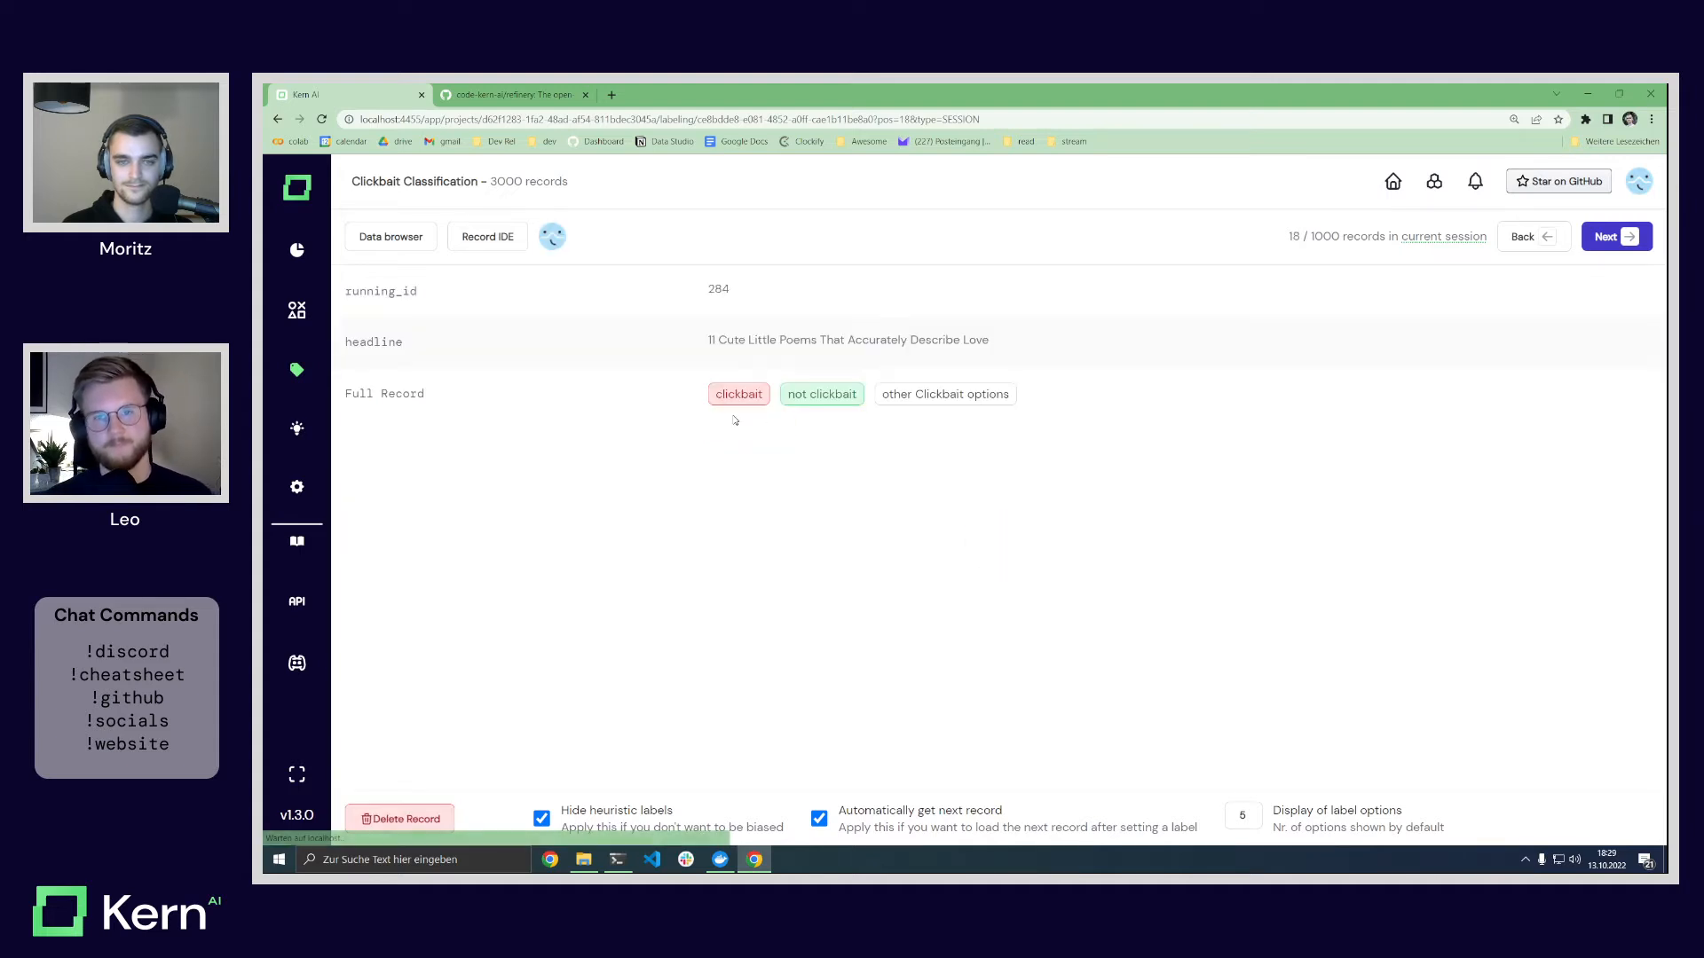
Step: Label the eight consecutive headlines from "11 Cute Little Poems That Accurately Describe Love" through "11 Ways To Definitely Look Like You Got Your Sh!t Together" as clickbait
left_click(742, 403)
left_click(743, 403)
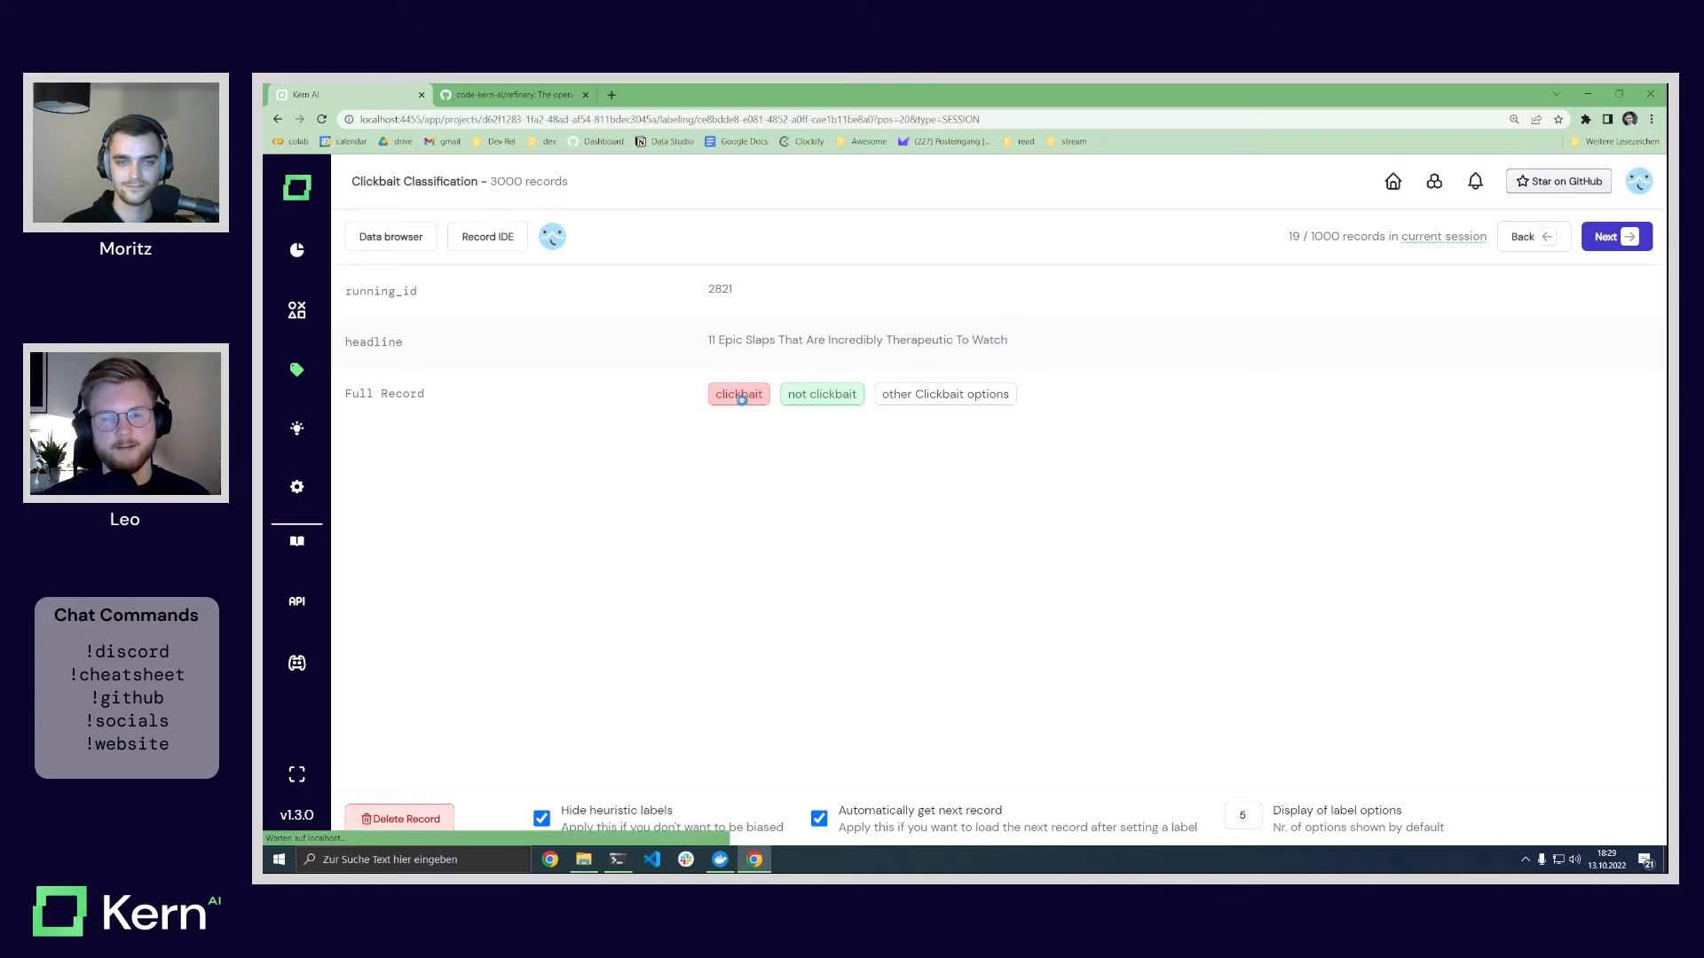
left_click(736, 400)
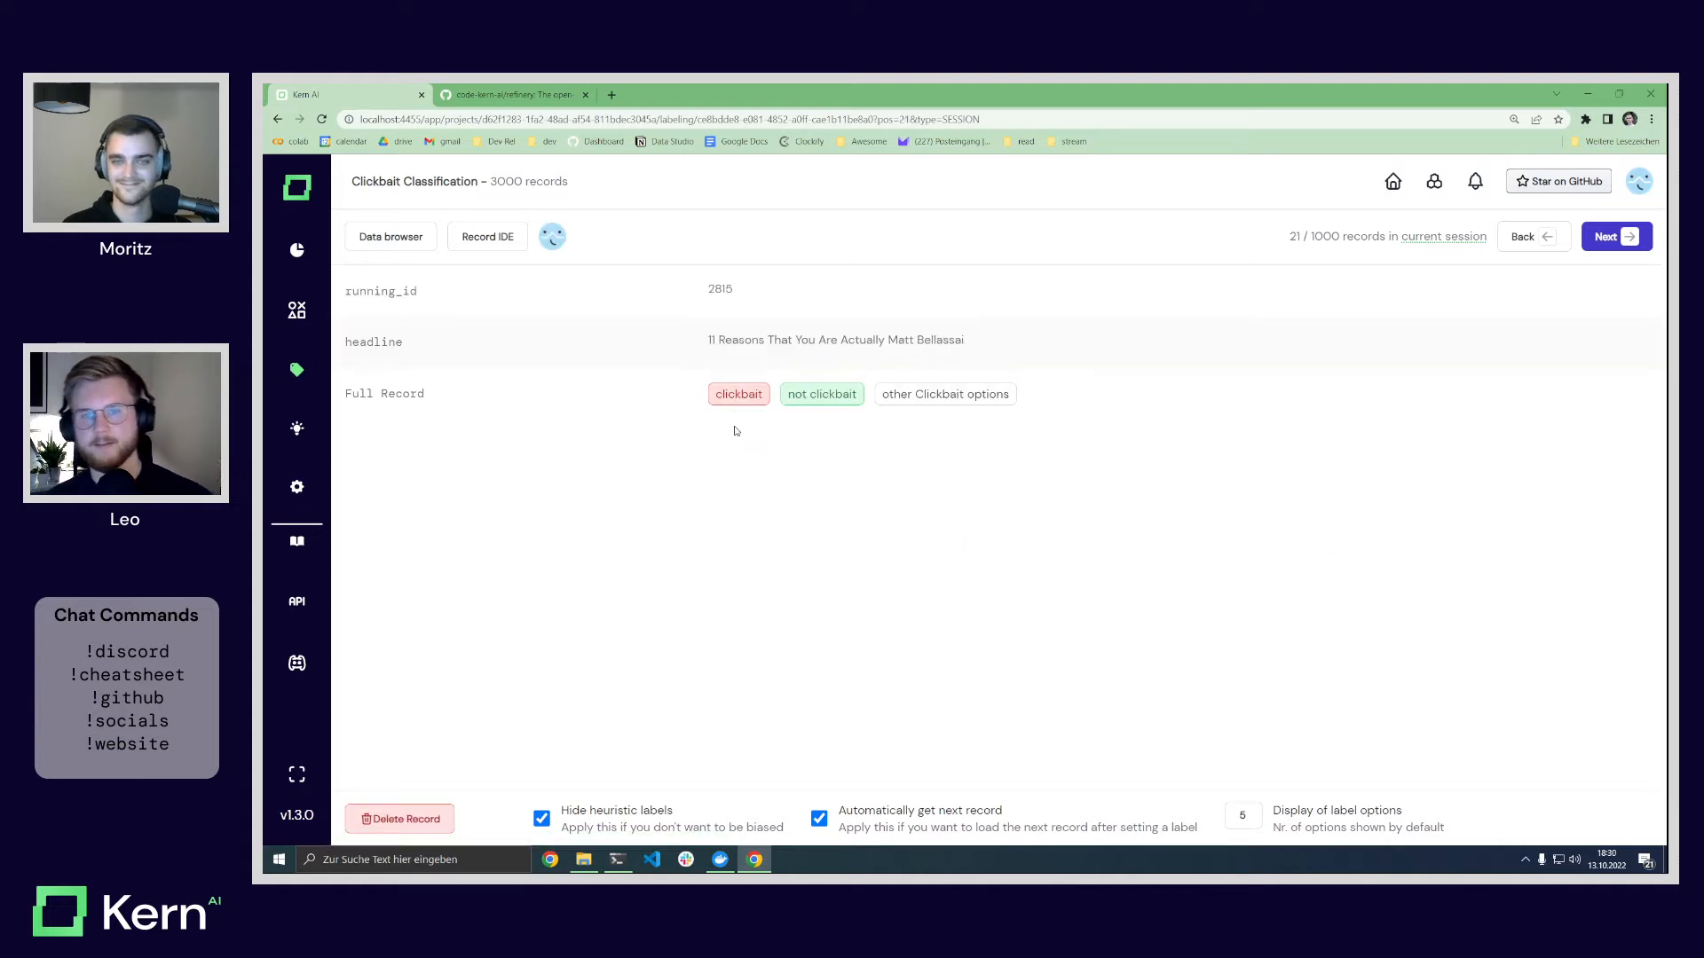
left_click(742, 399)
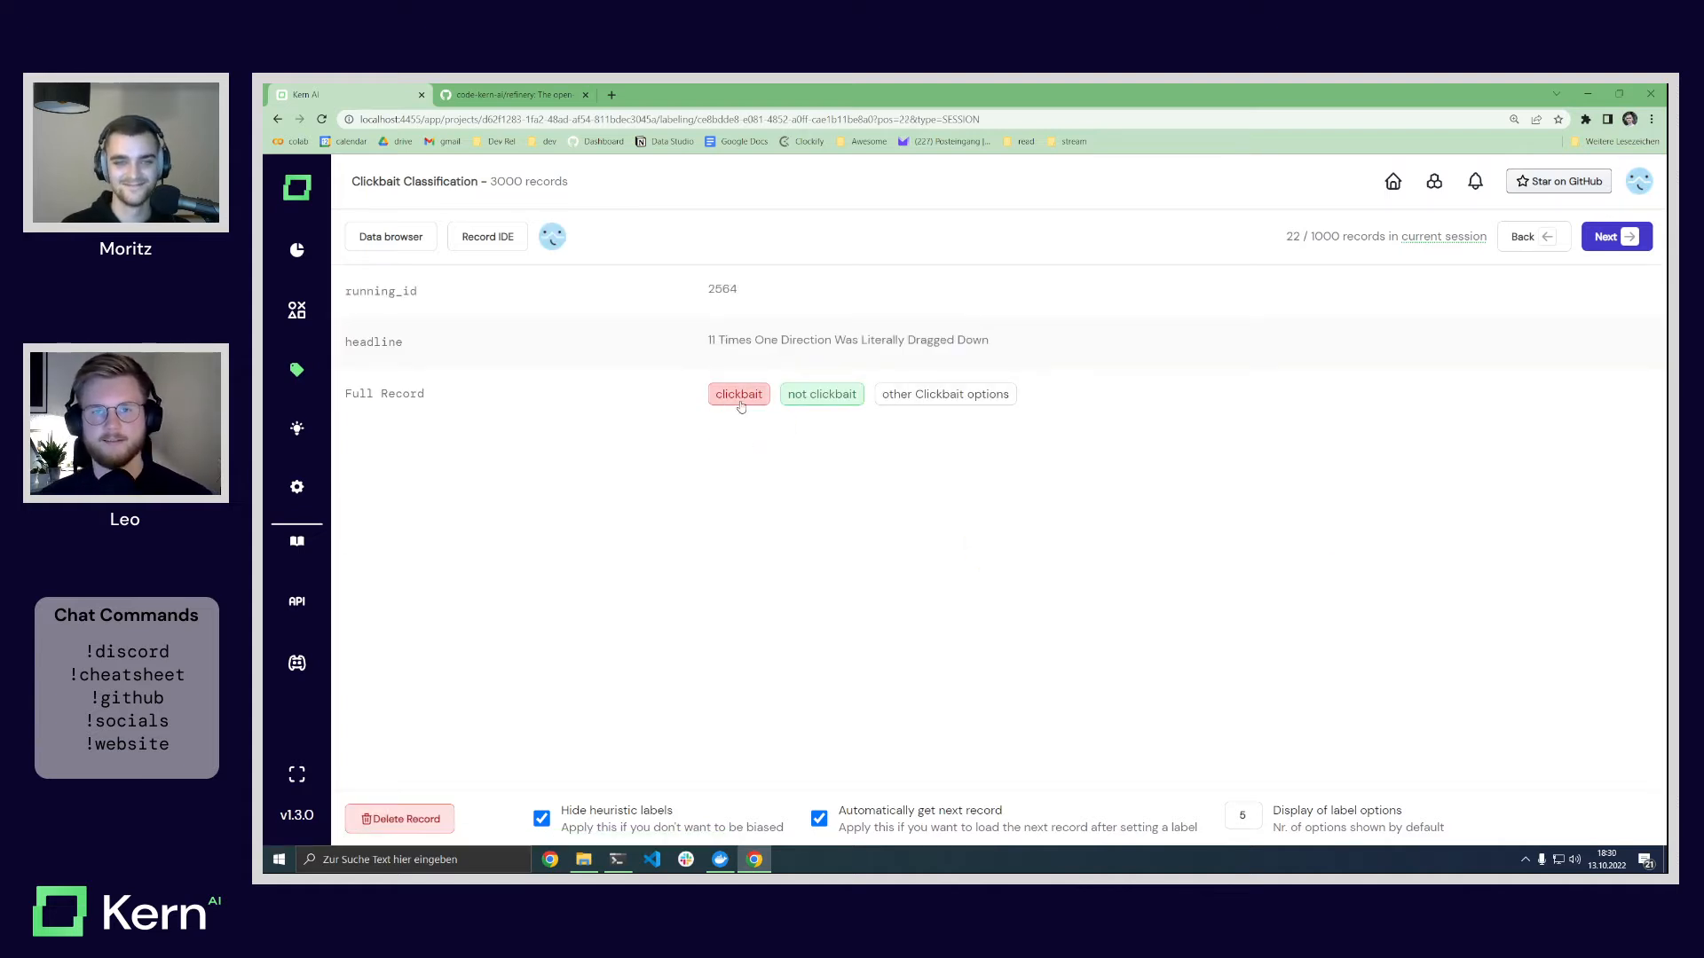
left_click(741, 399)
left_click(740, 394)
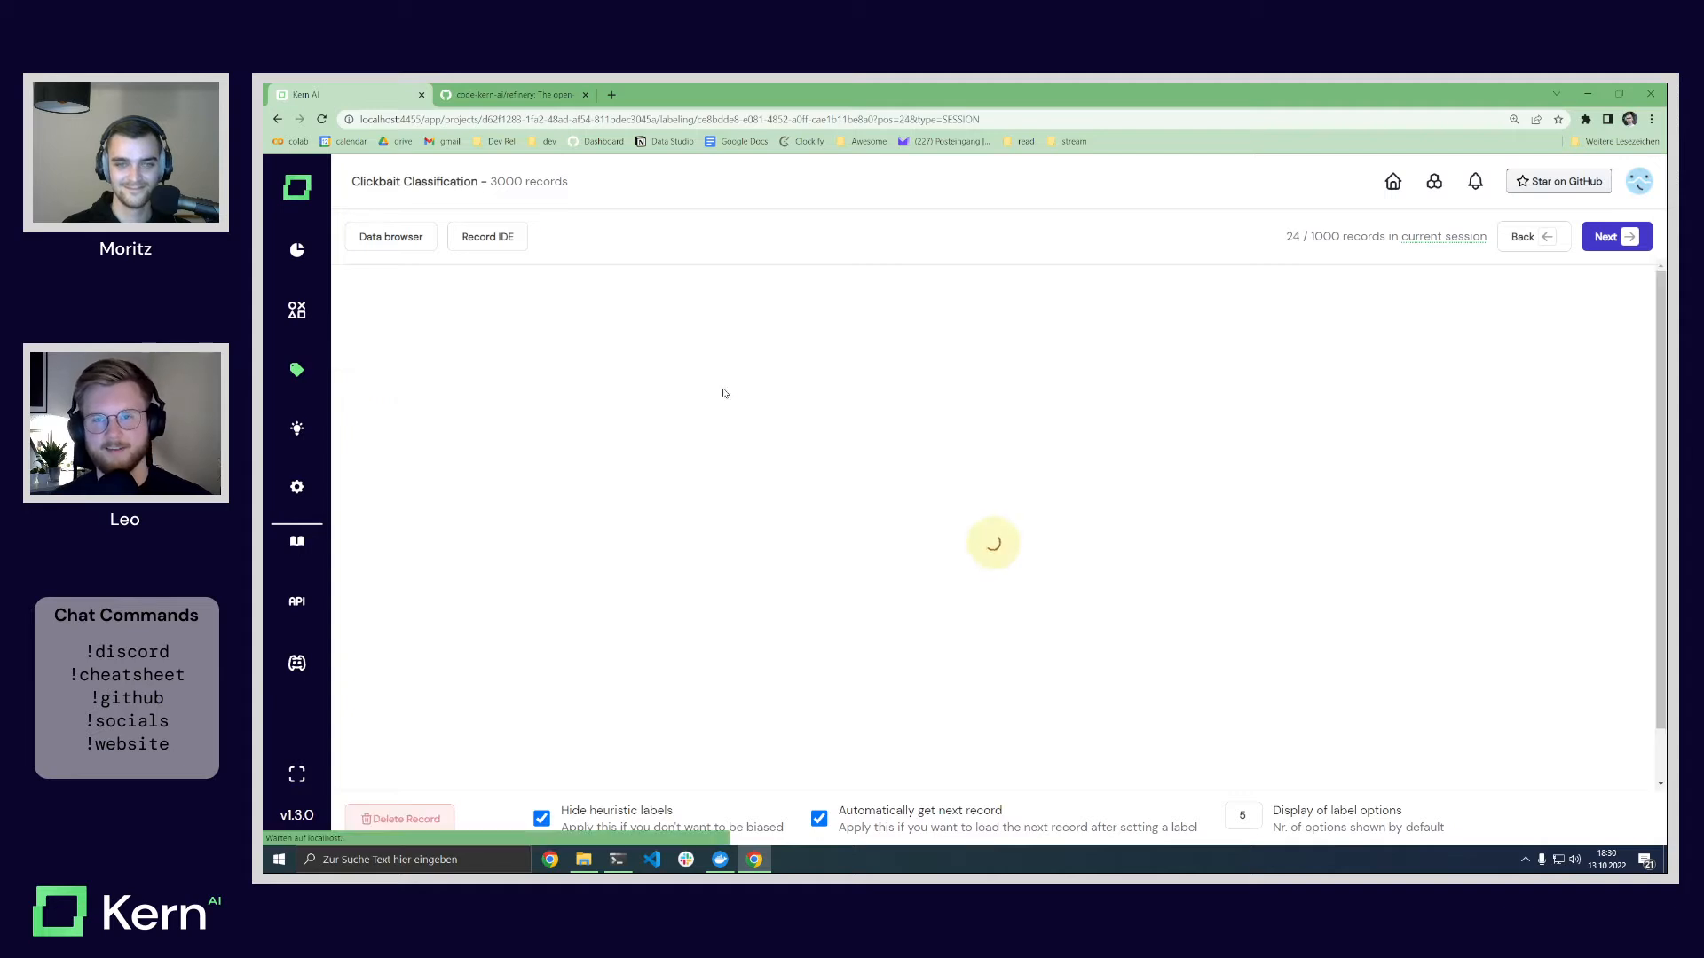
left_click(742, 394)
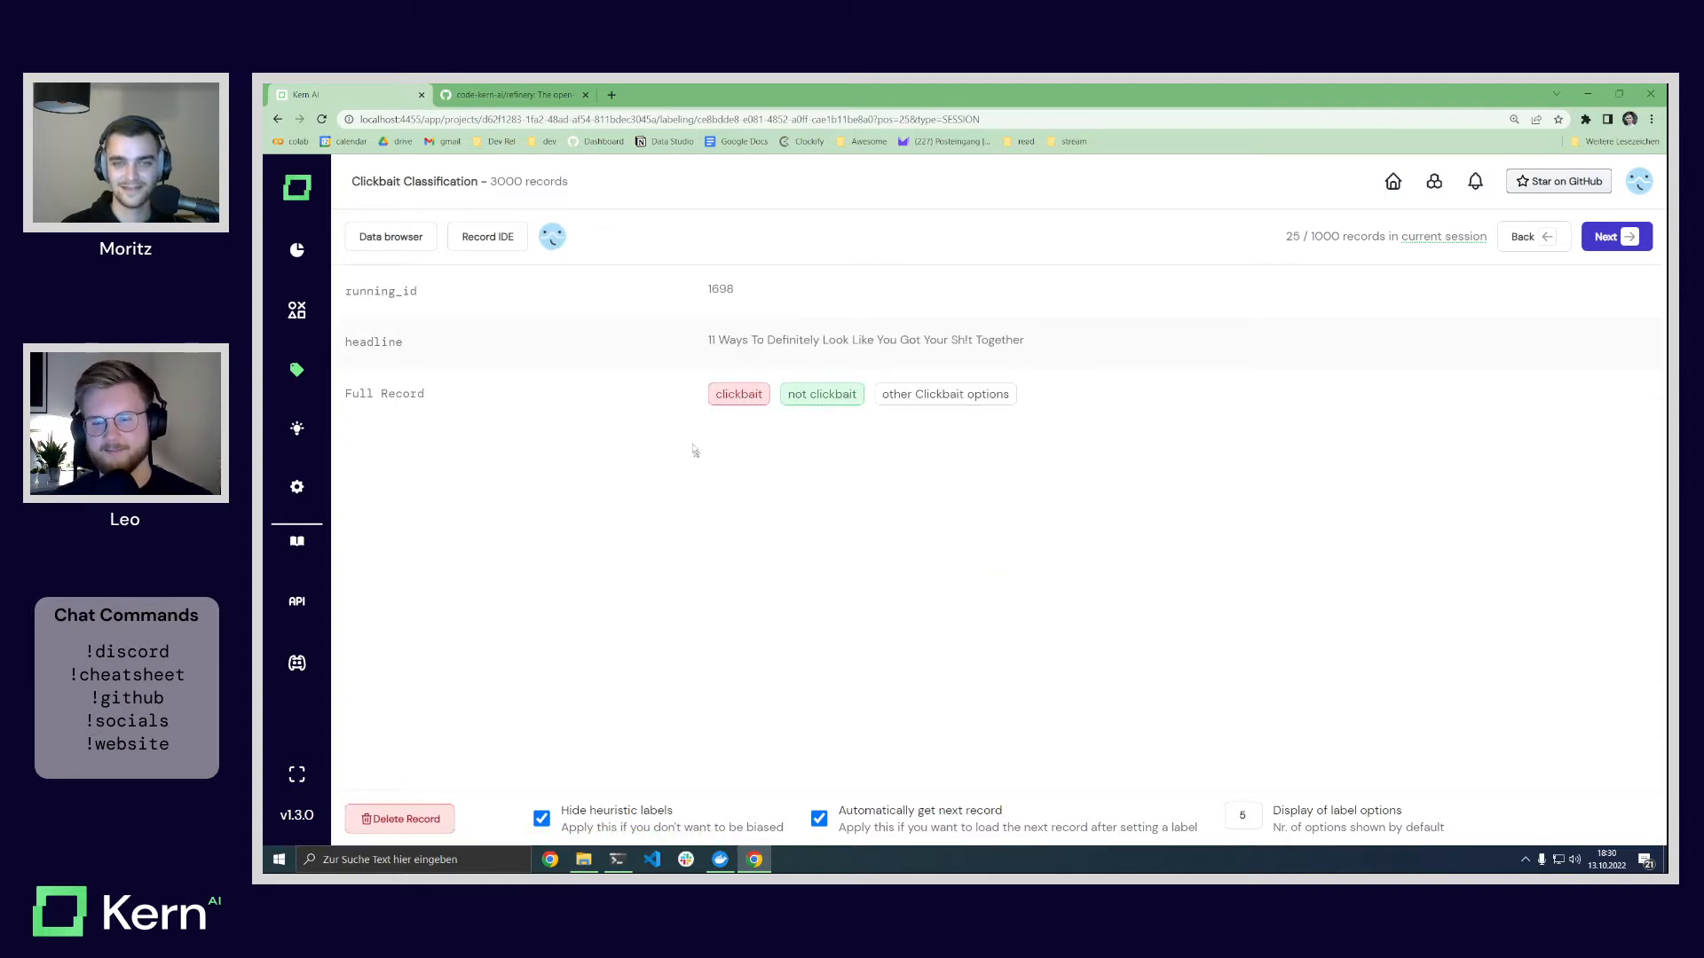
left_click(730, 392)
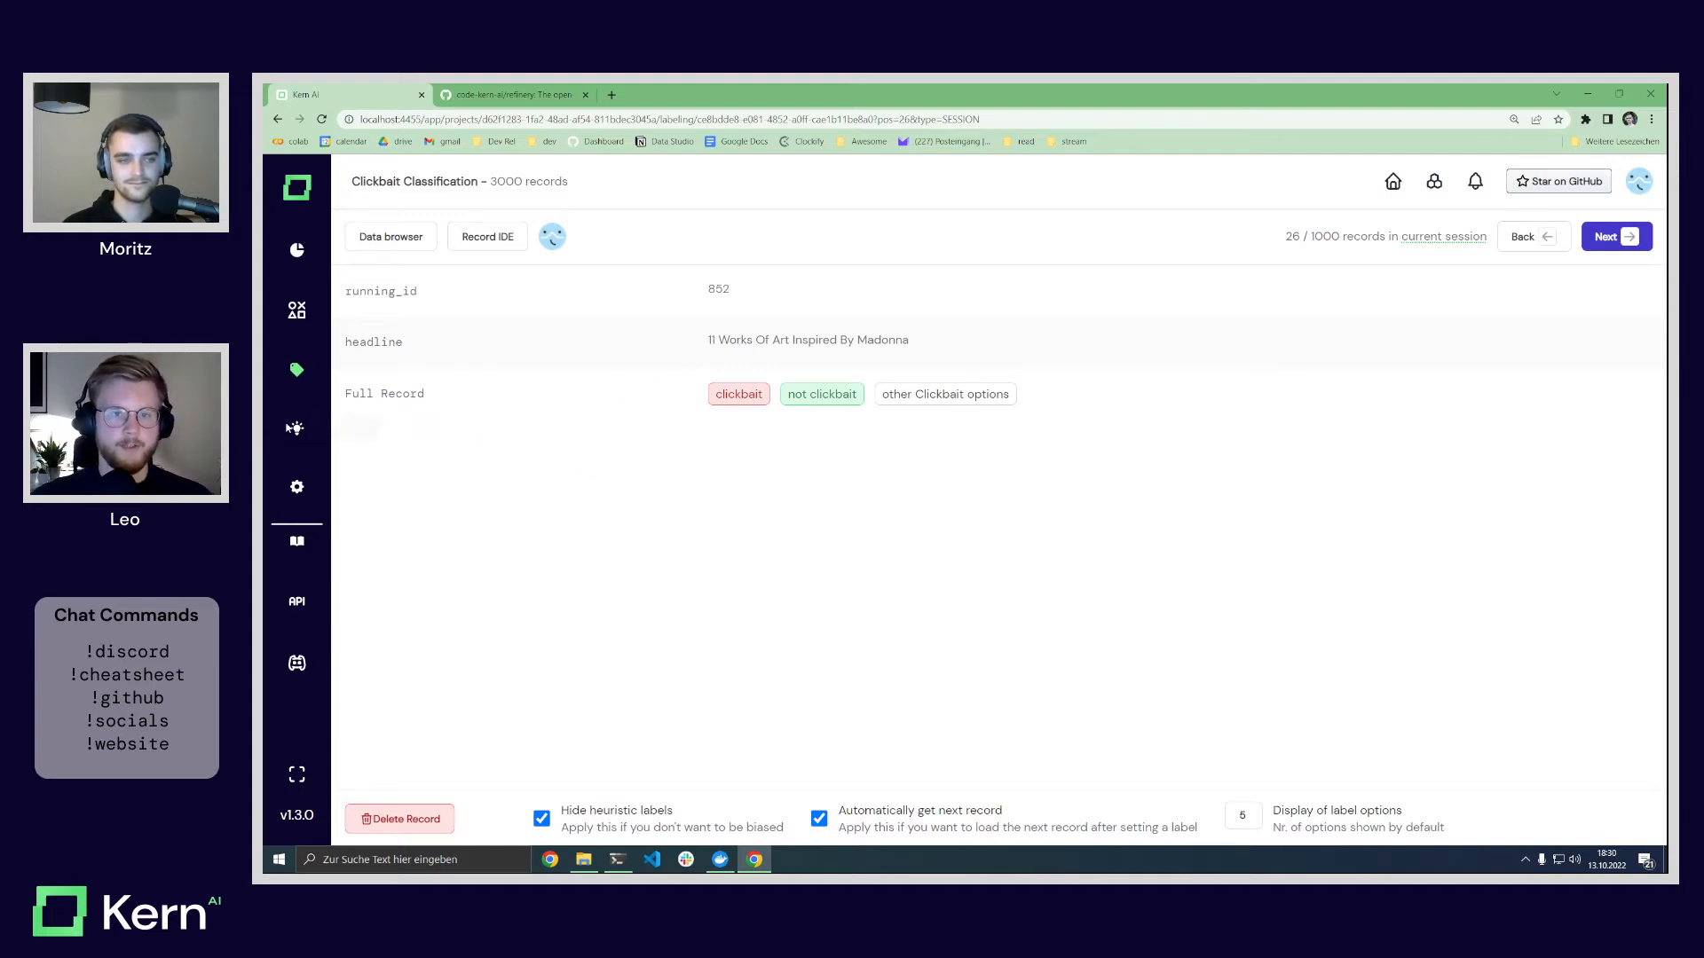
Step: Create a labeling function heuristic named starts_with_digit for the Clickbait labeling task, keeping the default description
left_click(297, 429)
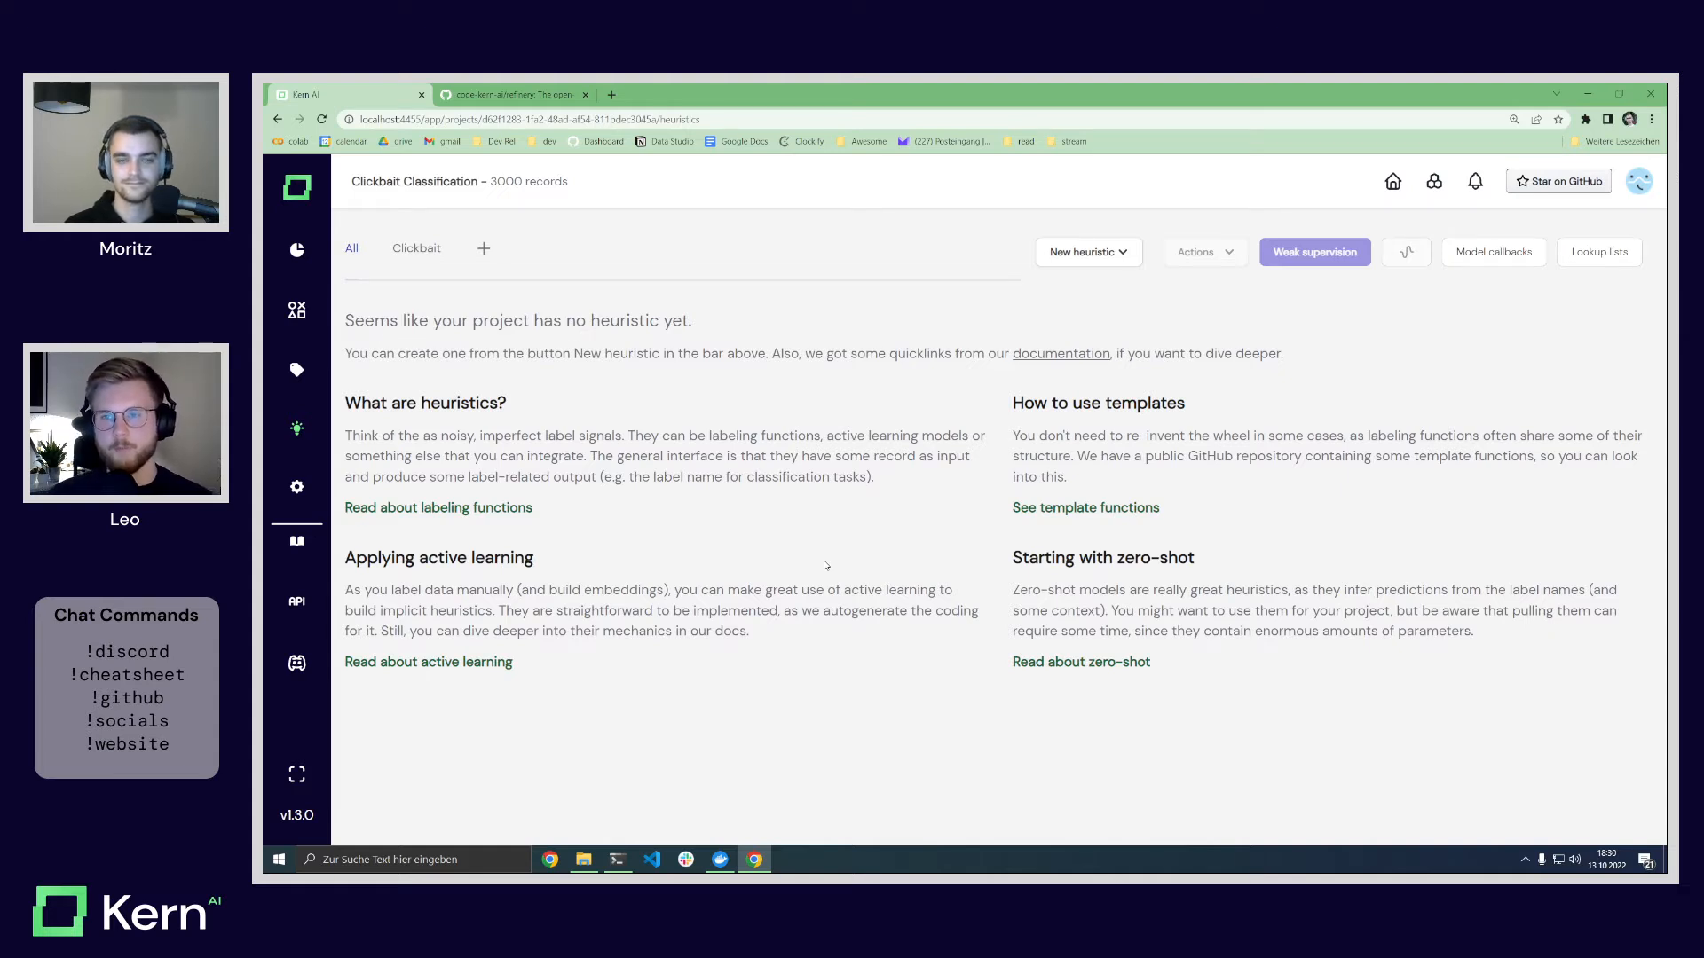
left_click(1125, 255)
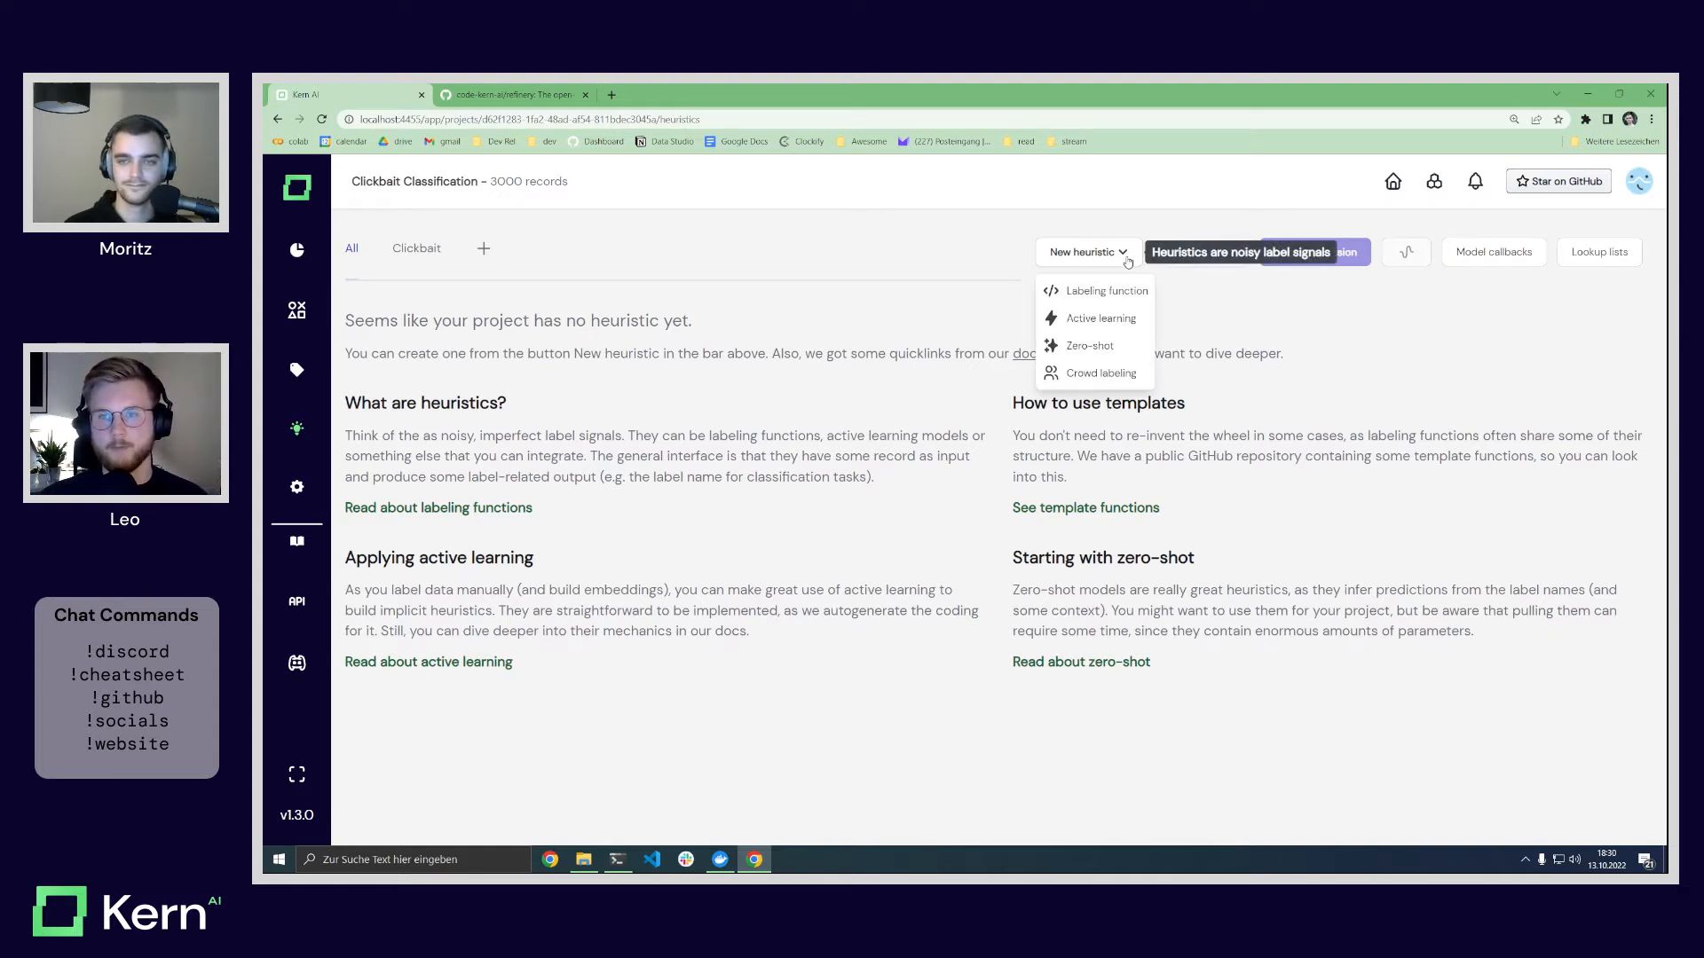
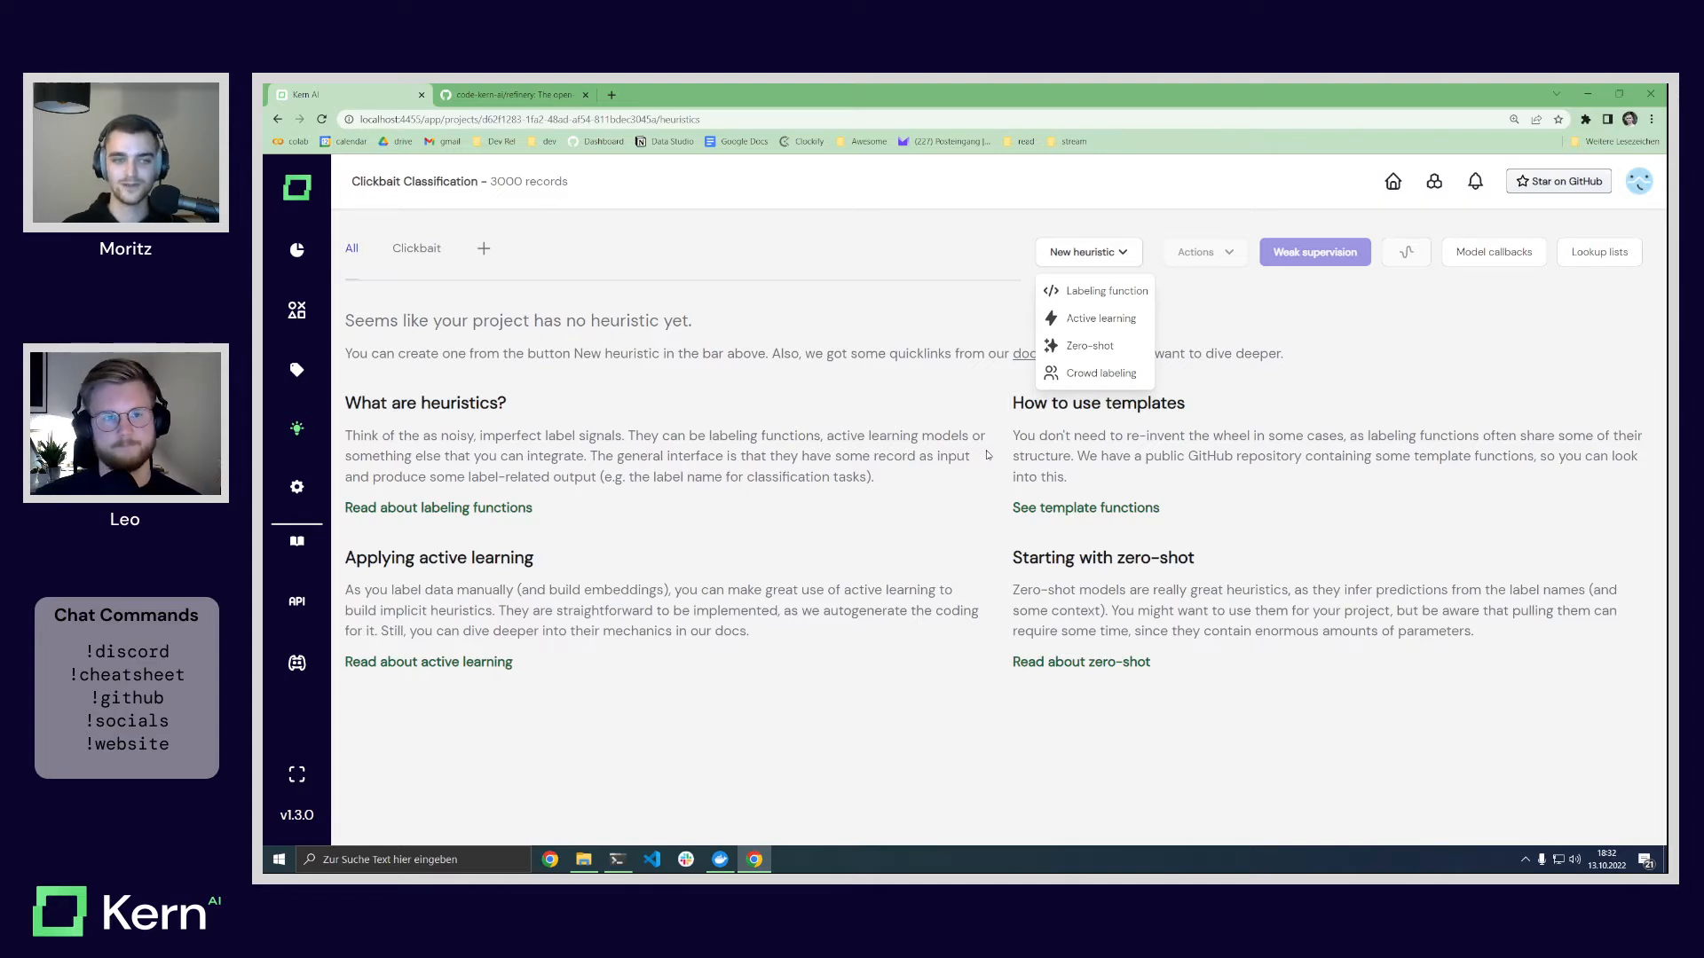
left_click(1096, 291)
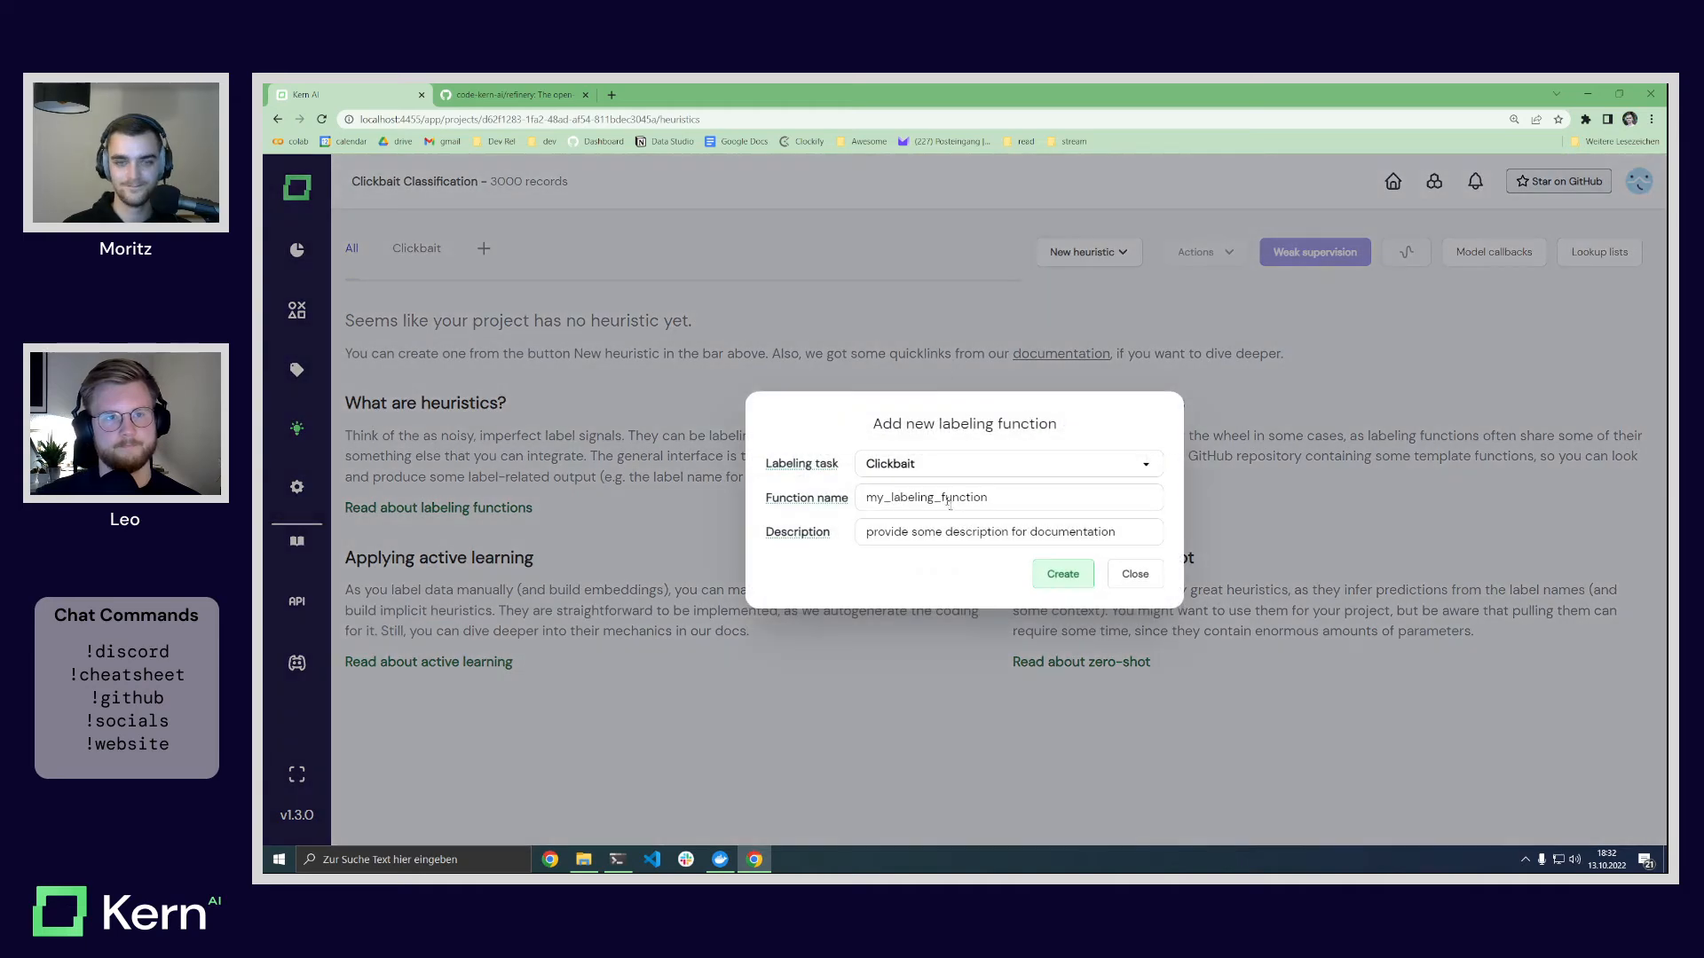
left_click_drag(1021, 497, 870, 497)
type("s")
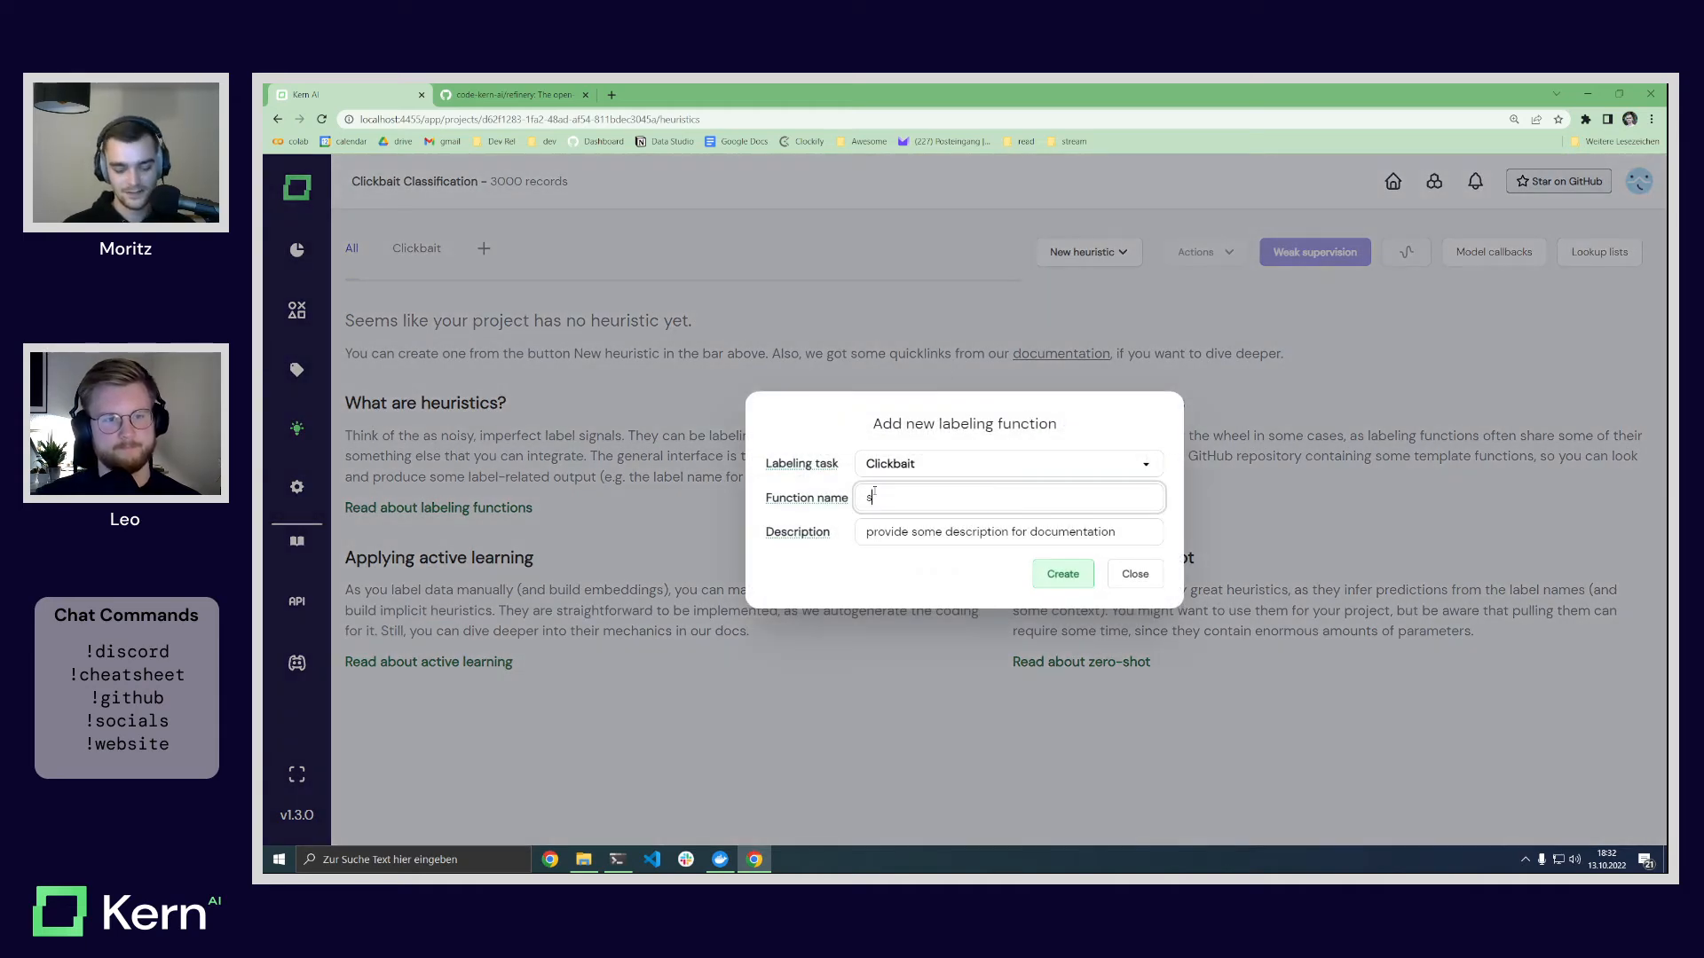
type("tarts_with_digit")
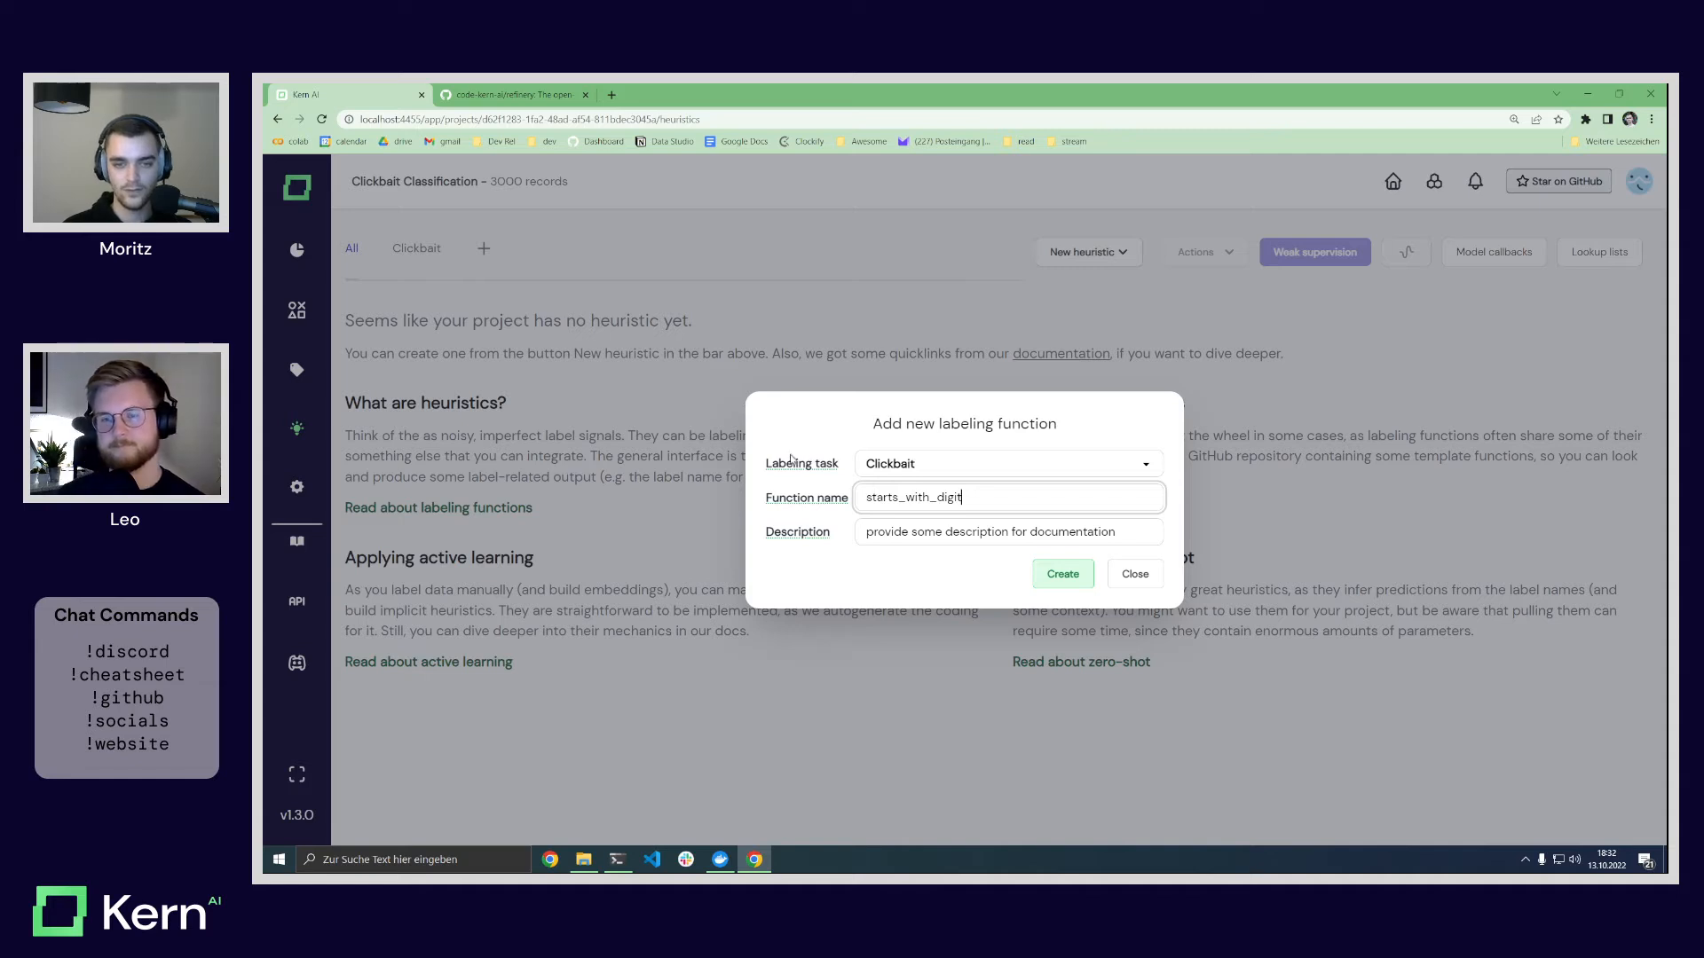
left_click(936, 470)
left_click(936, 469)
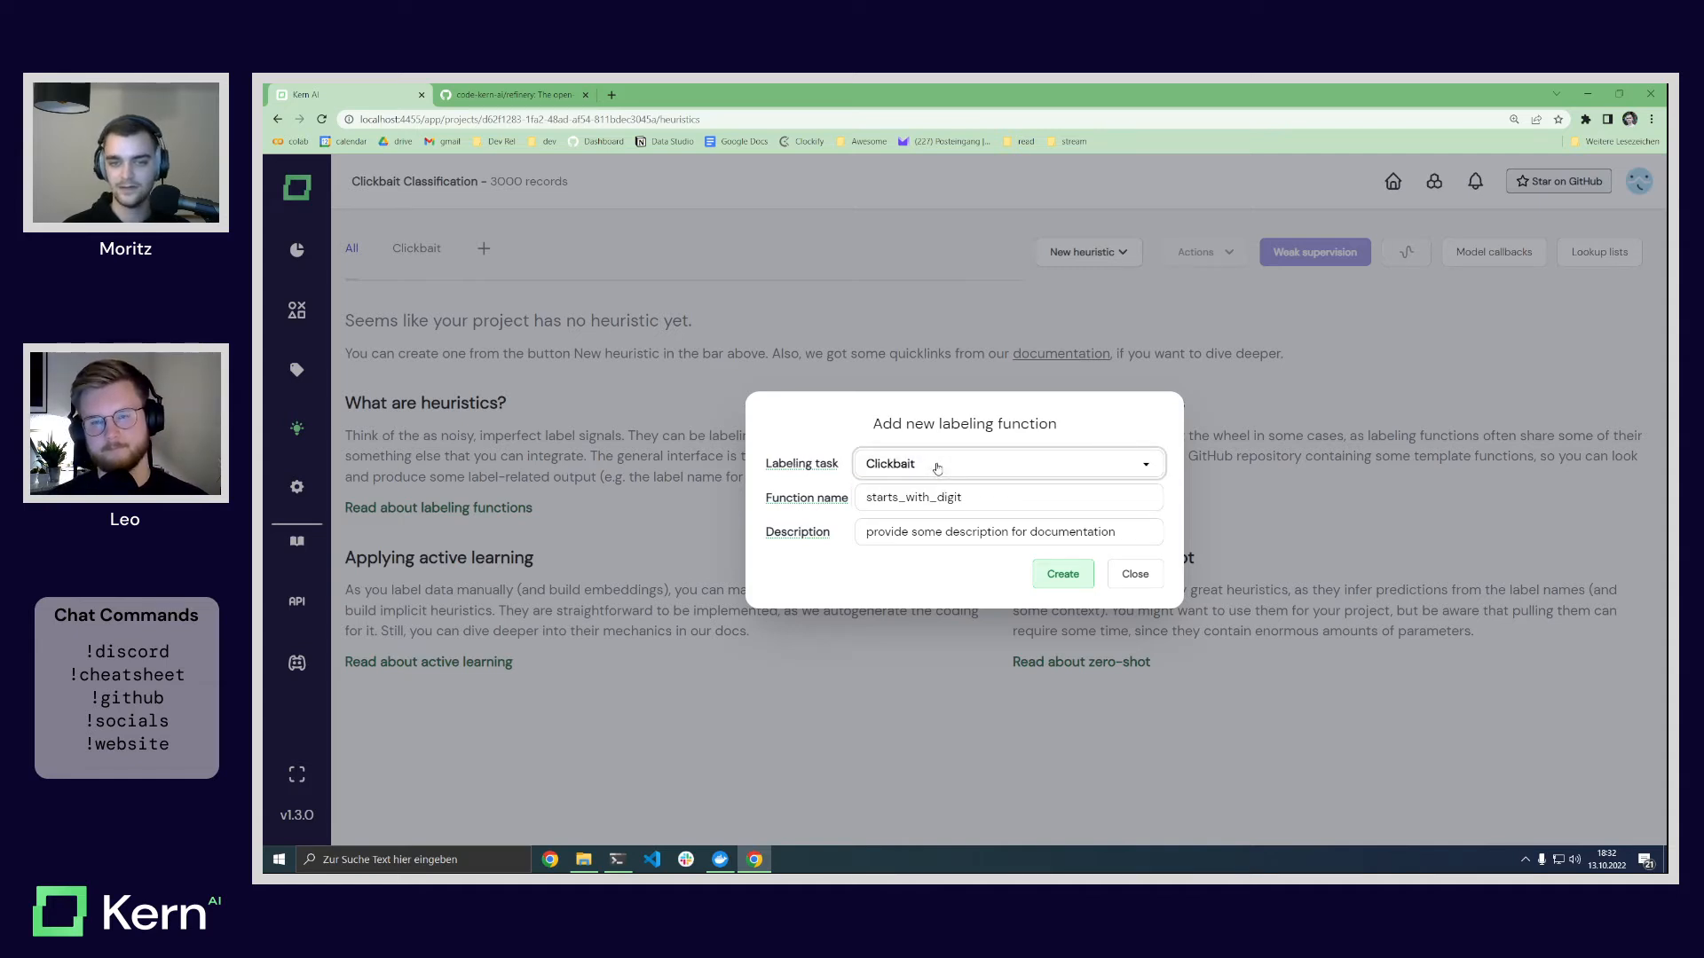
left_click_drag(878, 535, 1094, 530)
left_click(1137, 530)
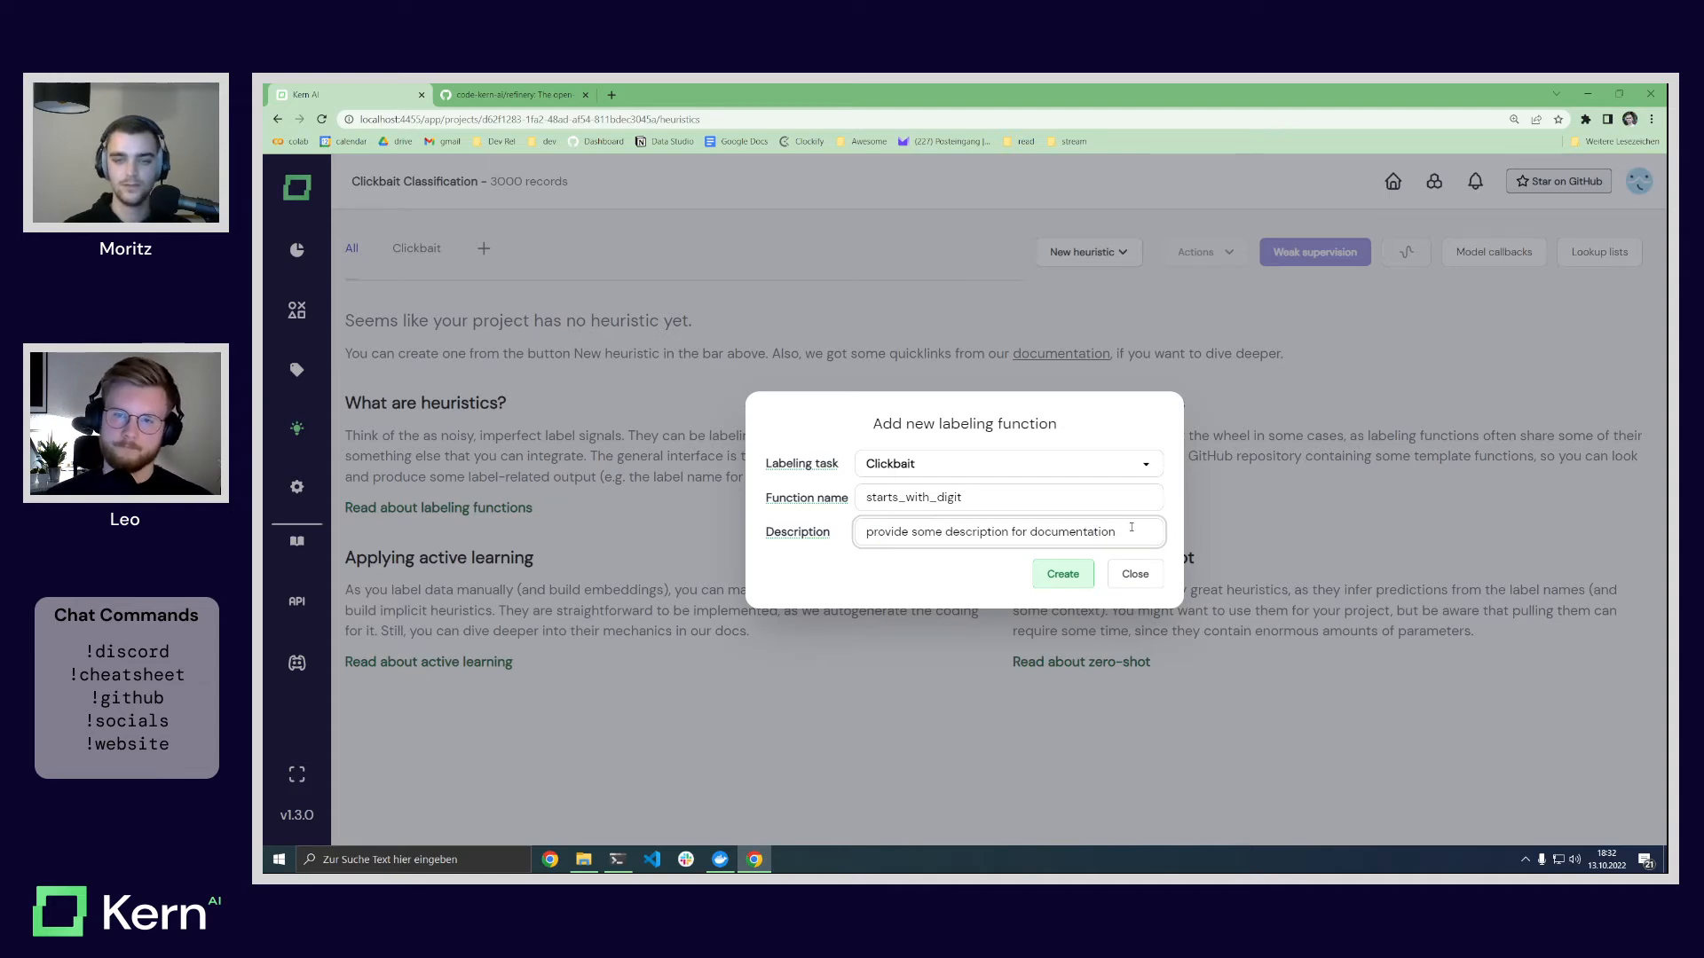
left_click(1062, 574)
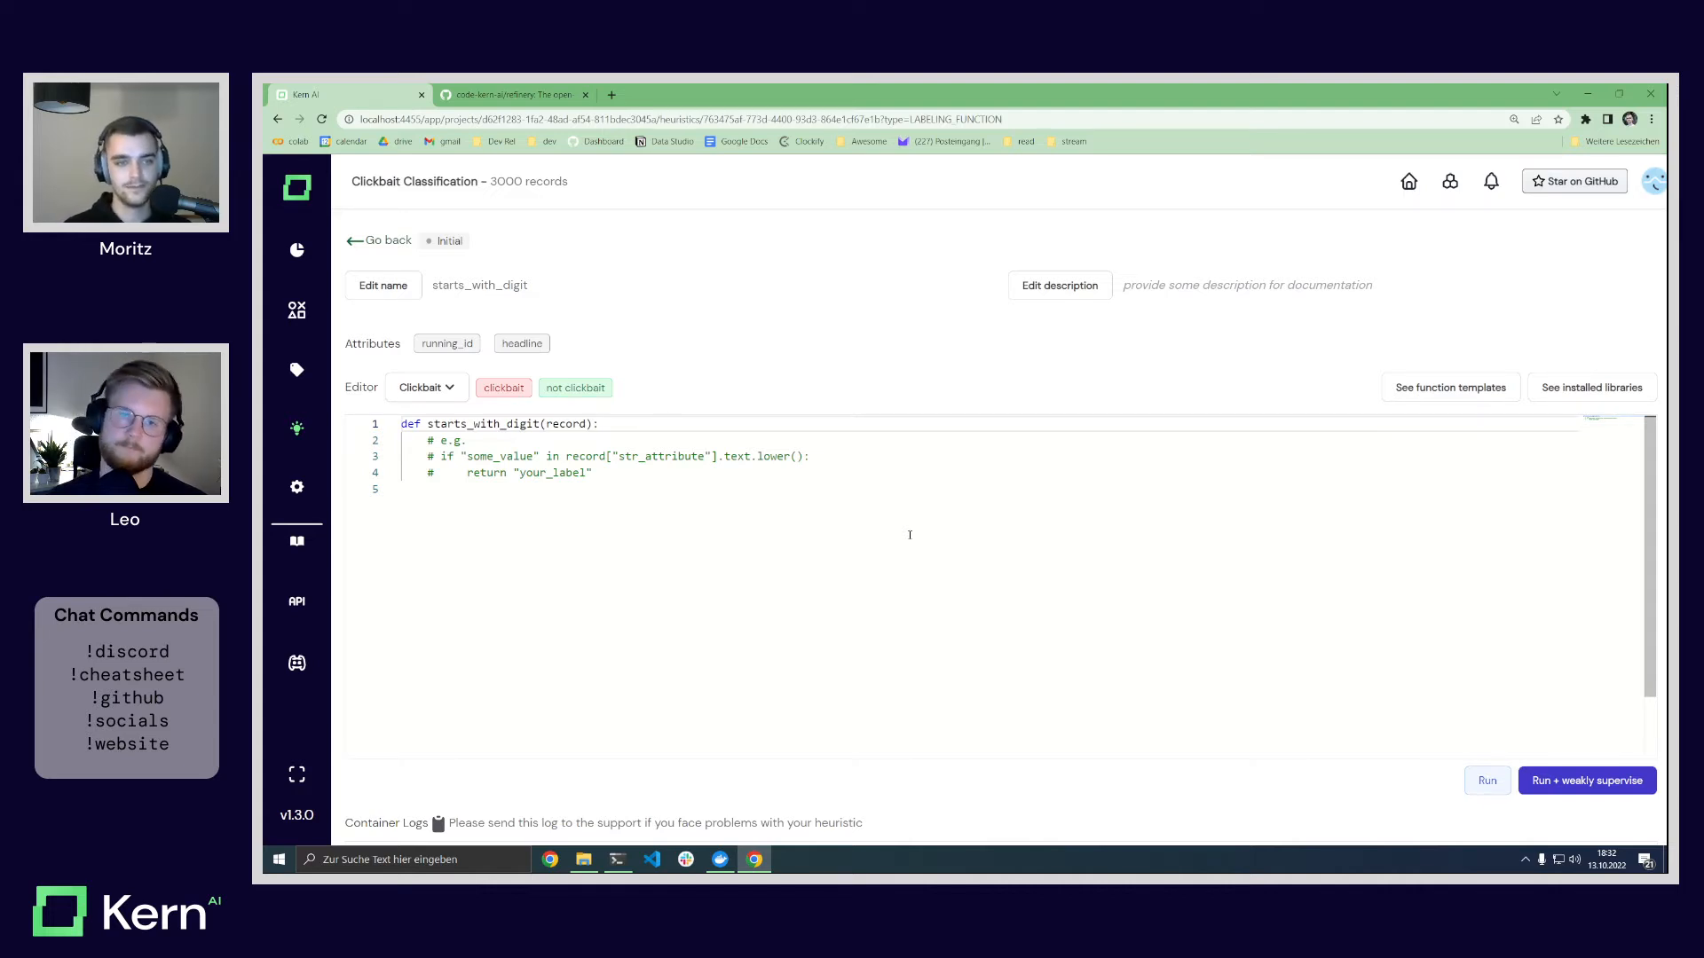
Step: Examine the template code of the starts_with_digit function and the labeling tasks it can be assigned to
left_click(680, 457)
left_click_drag(620, 493, 401, 422)
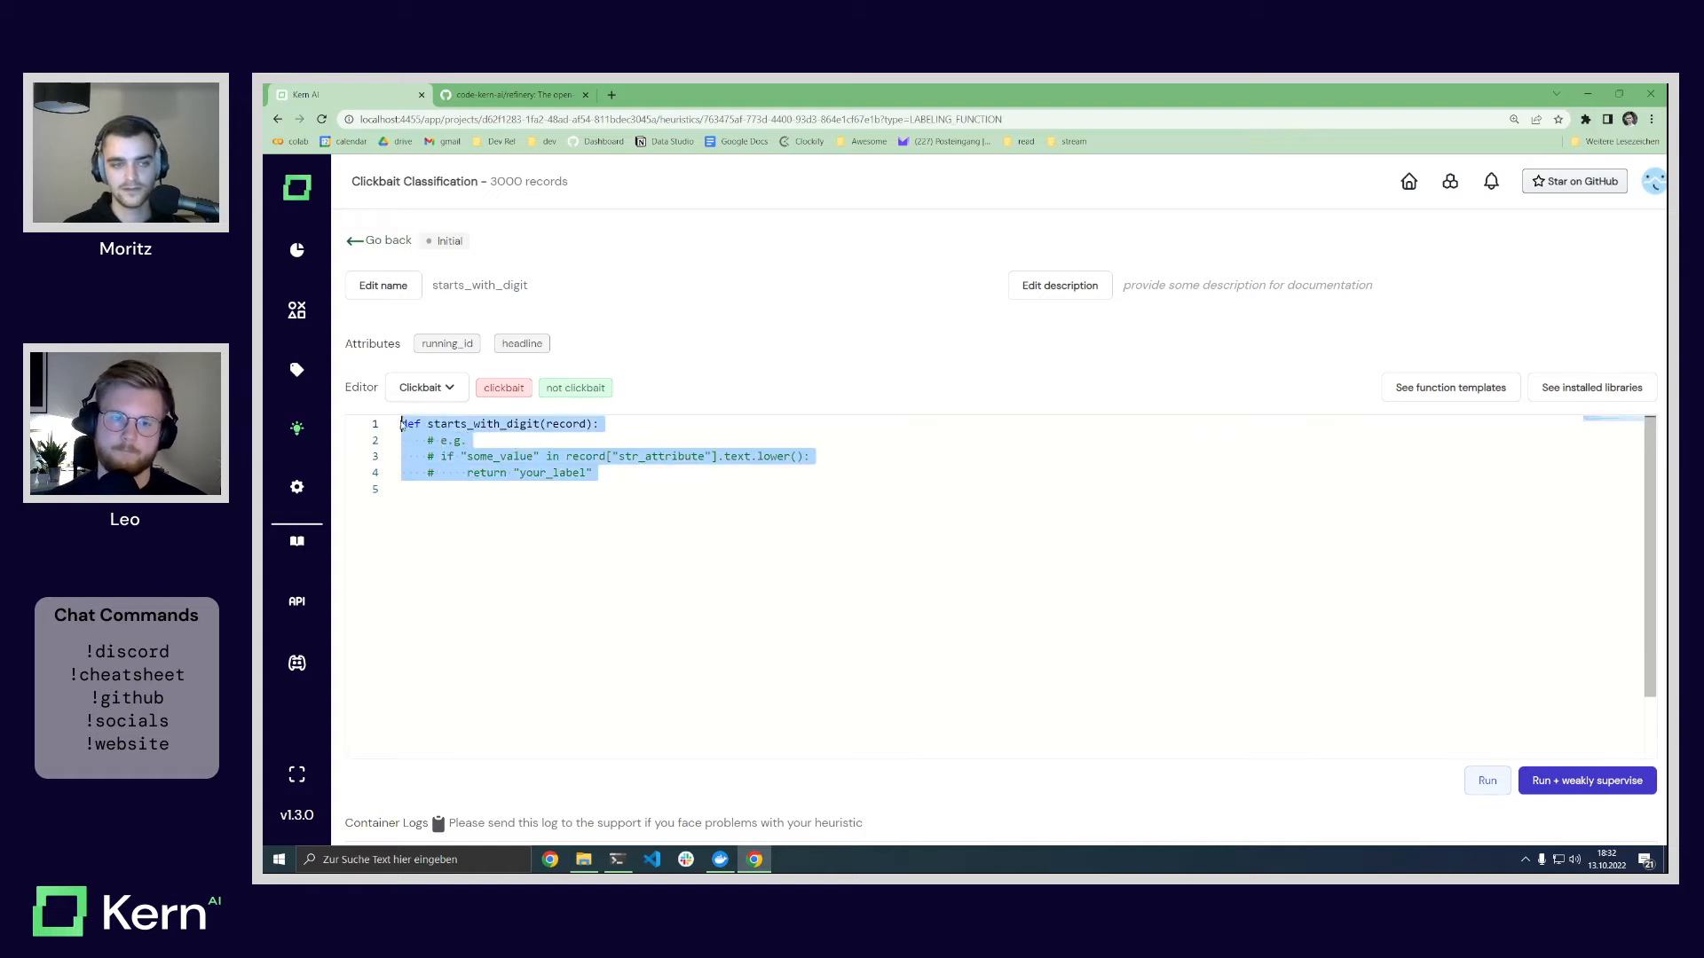
left_click(625, 435)
left_click(620, 431)
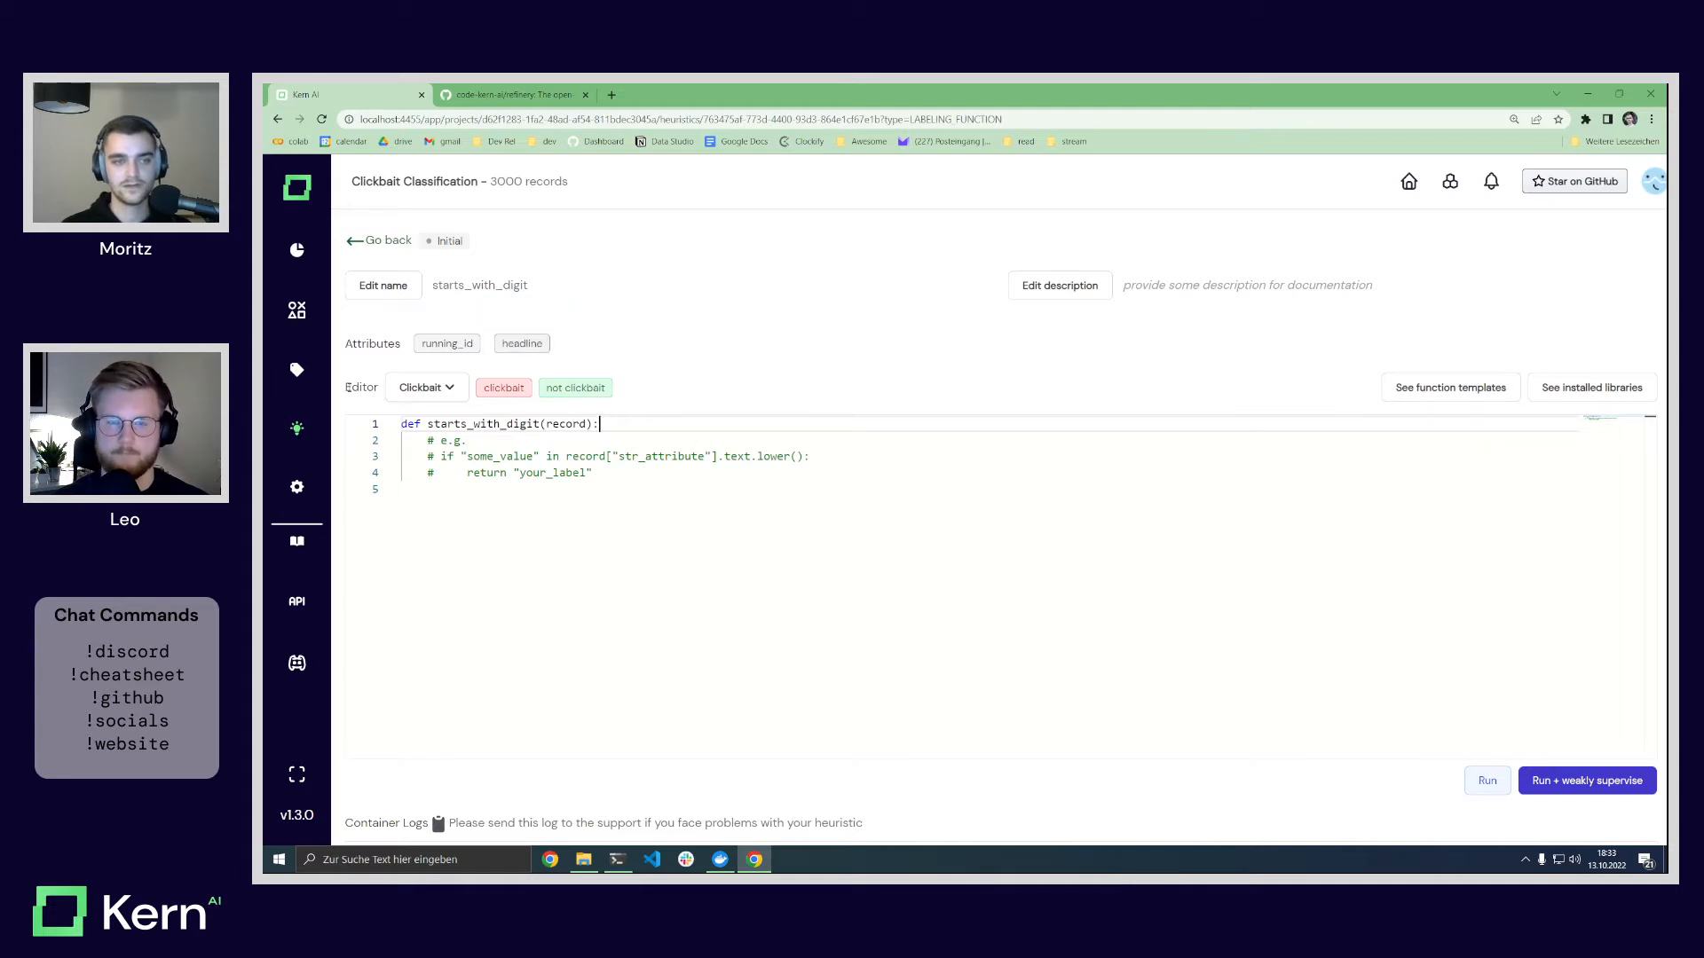
left_click(435, 389)
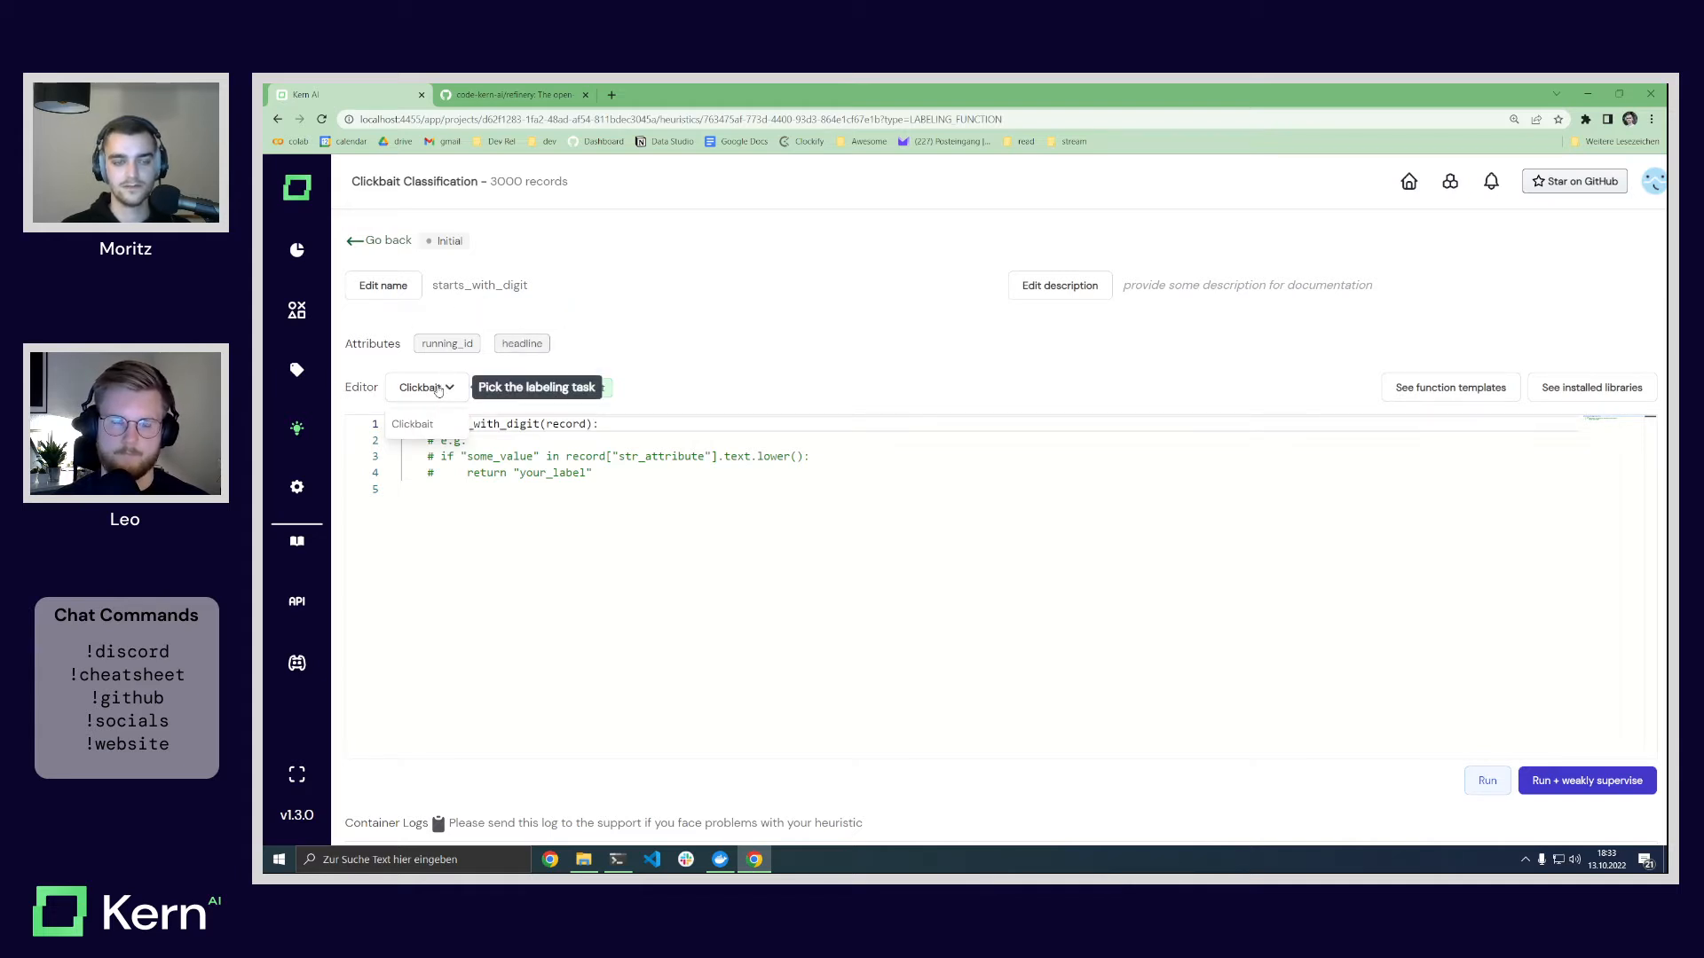
left_click(438, 390)
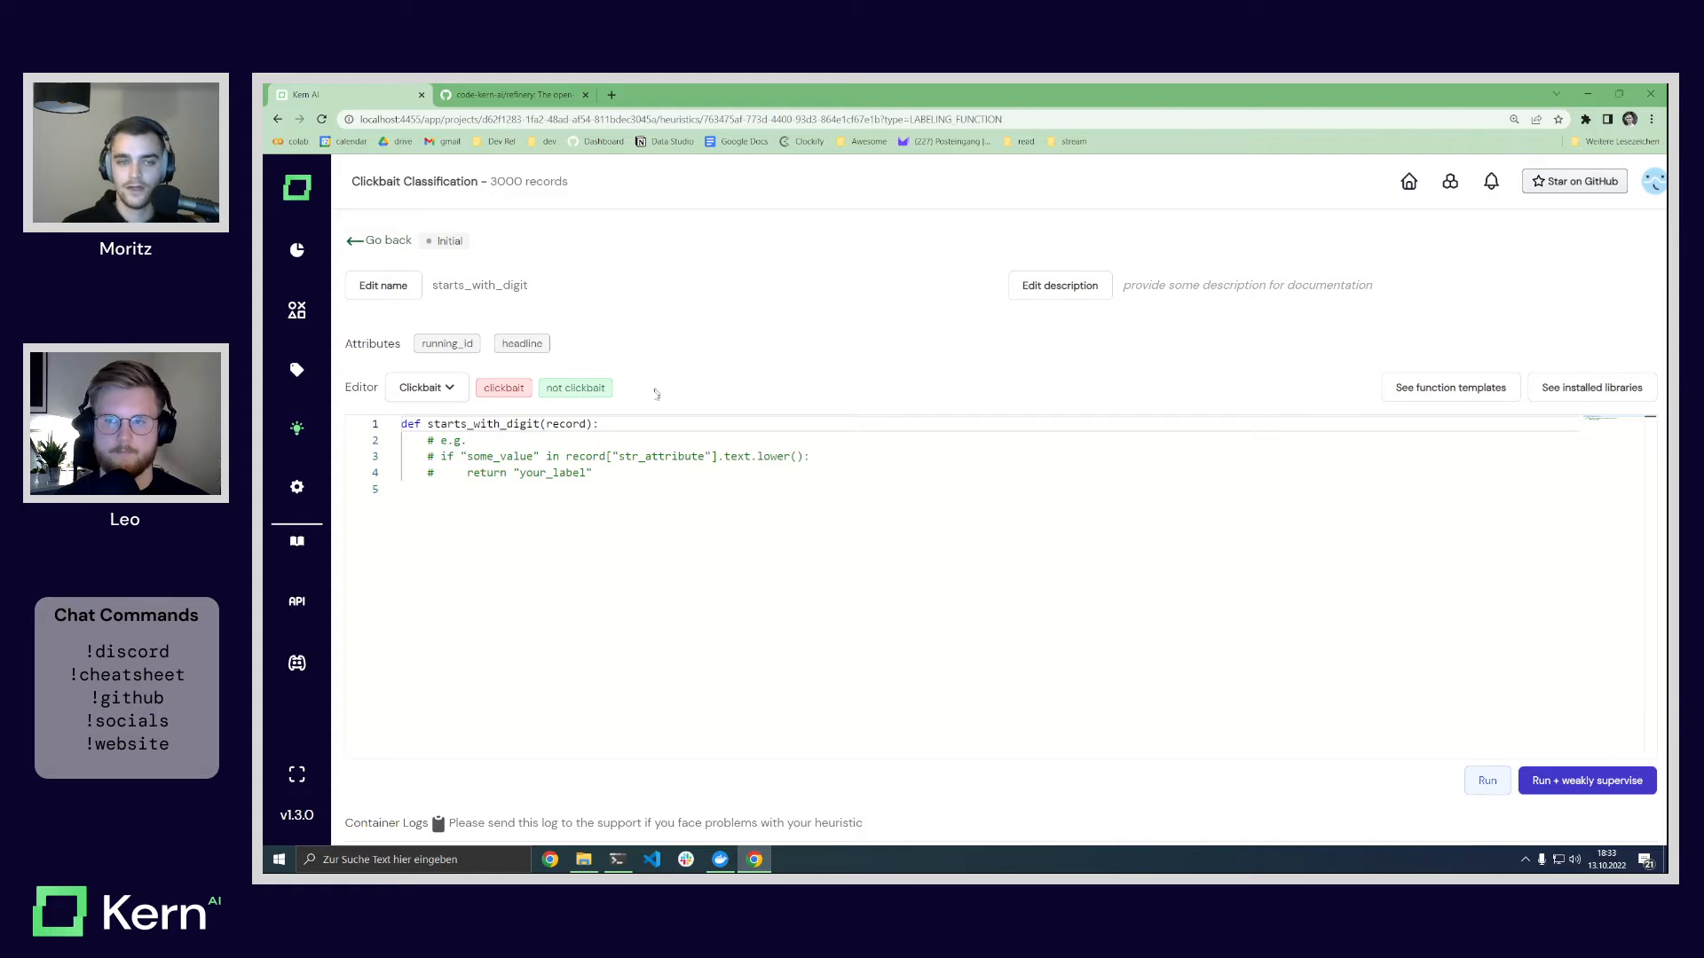
left_click(640, 421)
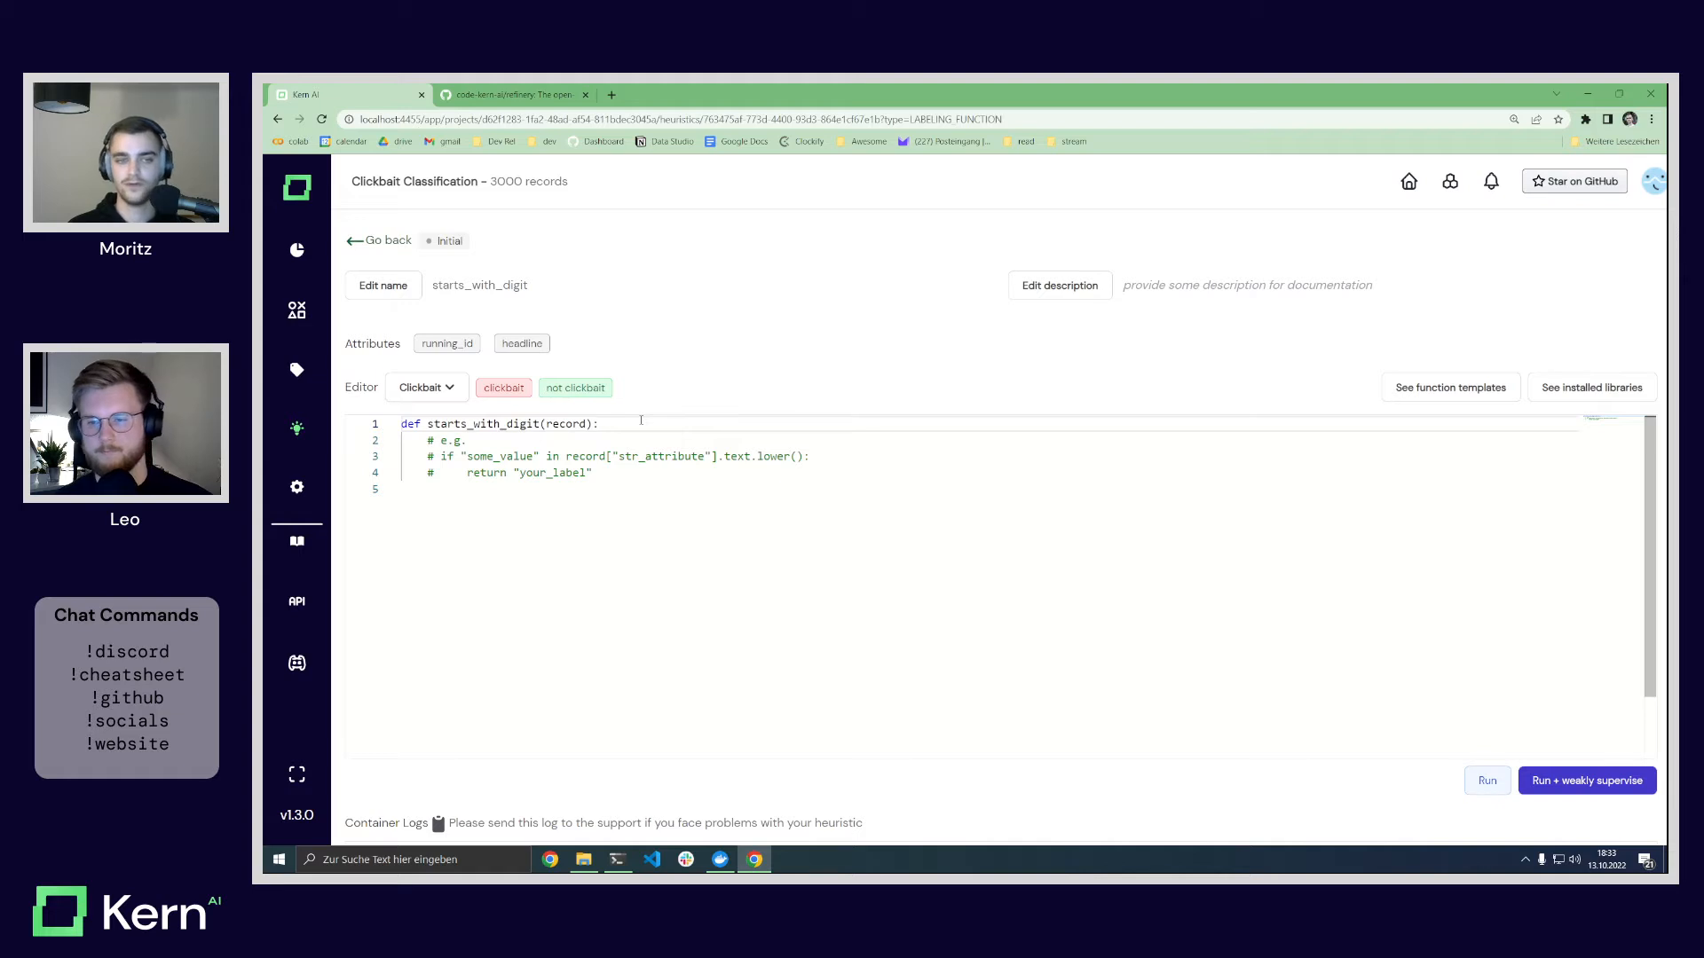
Step: View the installed Python libraries in the refinery-lf-exec-env requirements.txt on GitHub and return to the labeling function
right_click(1572, 395)
left_click(1571, 401)
left_click(501, 94)
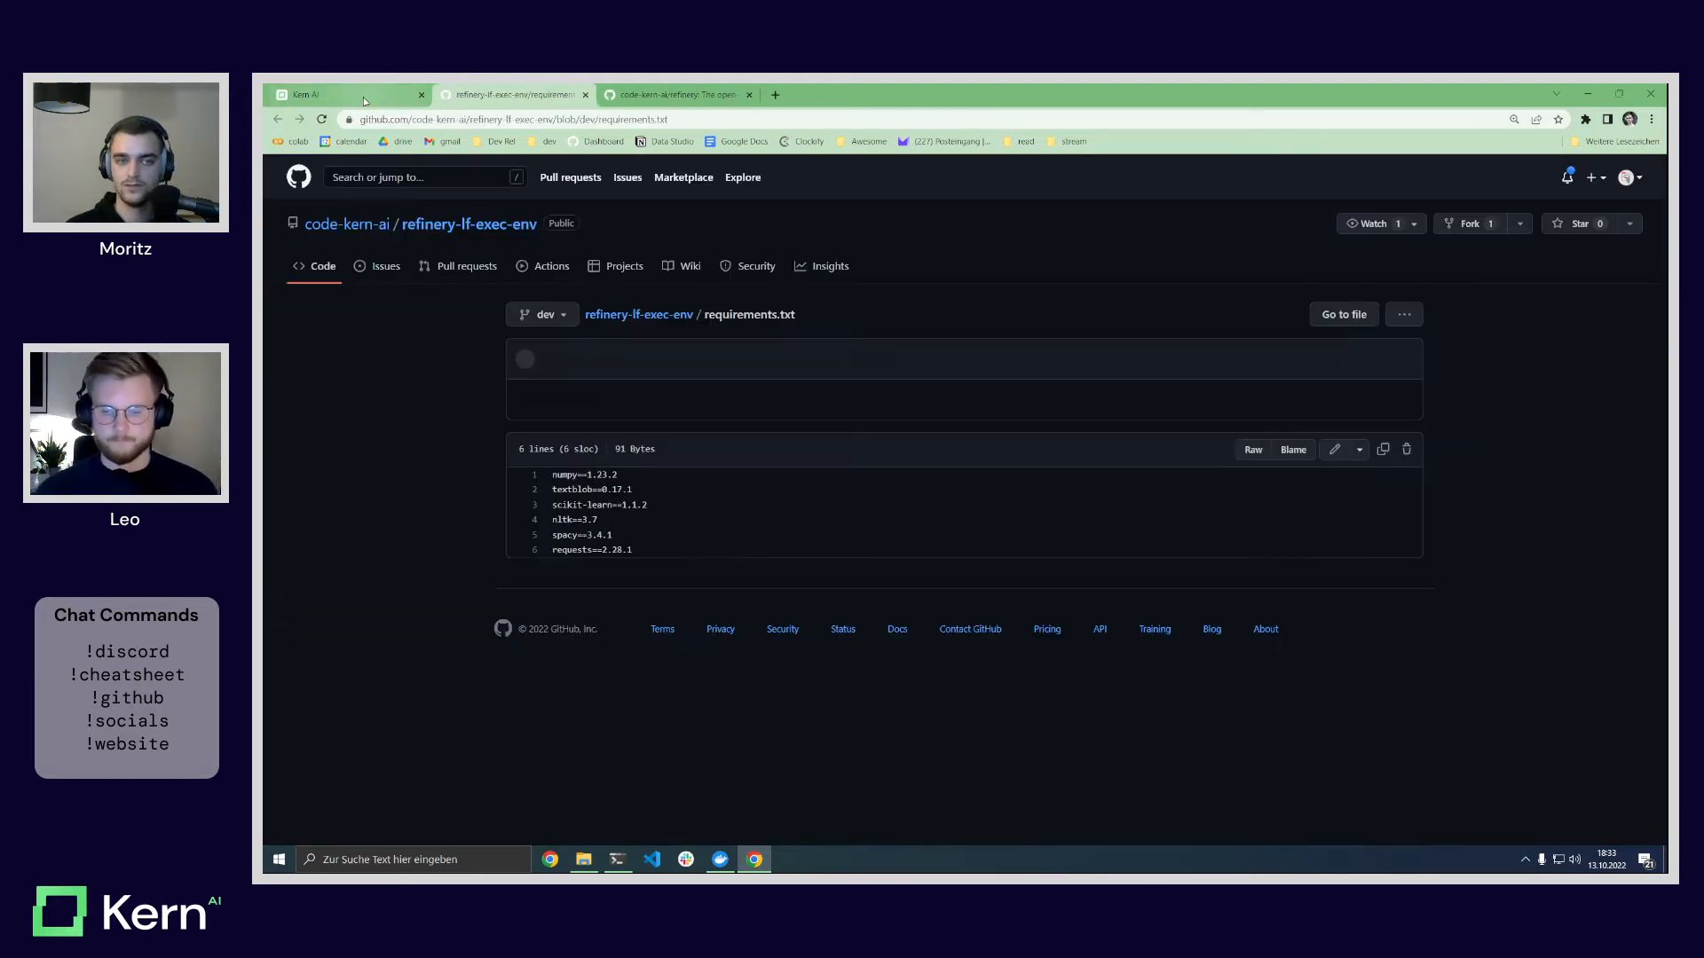
left_click(364, 98)
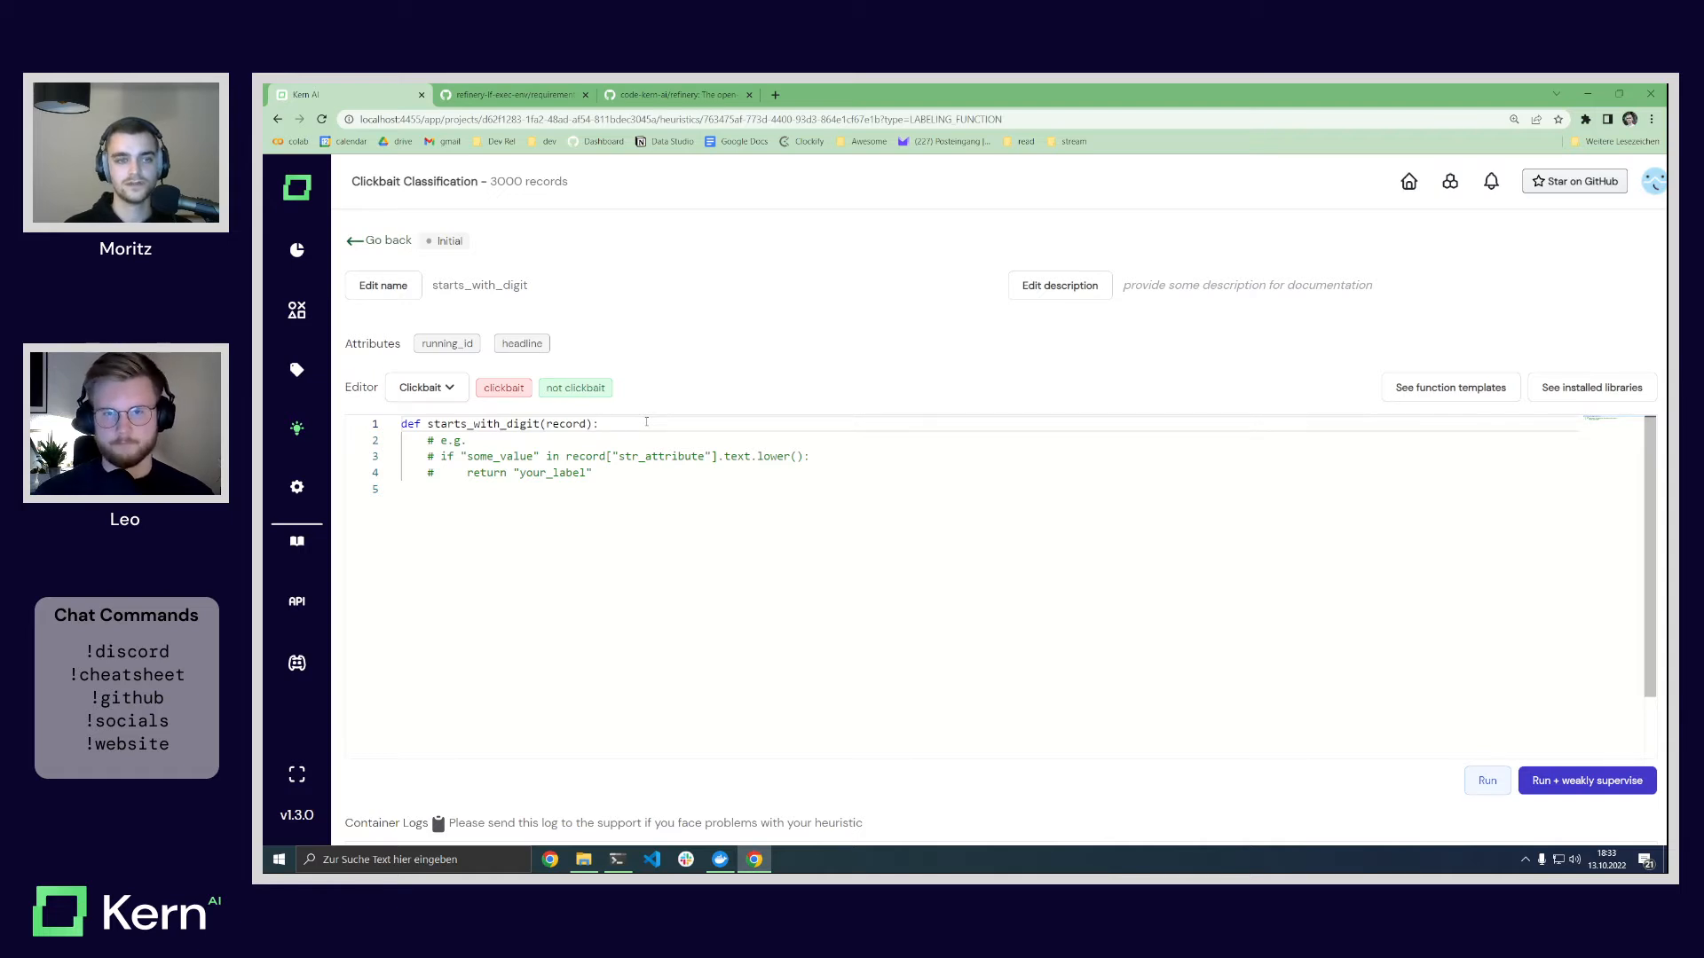
Step: Add the line headline = record["headline"] directly below the starts_with_digit function definition and review the commented example condition
key("Return")
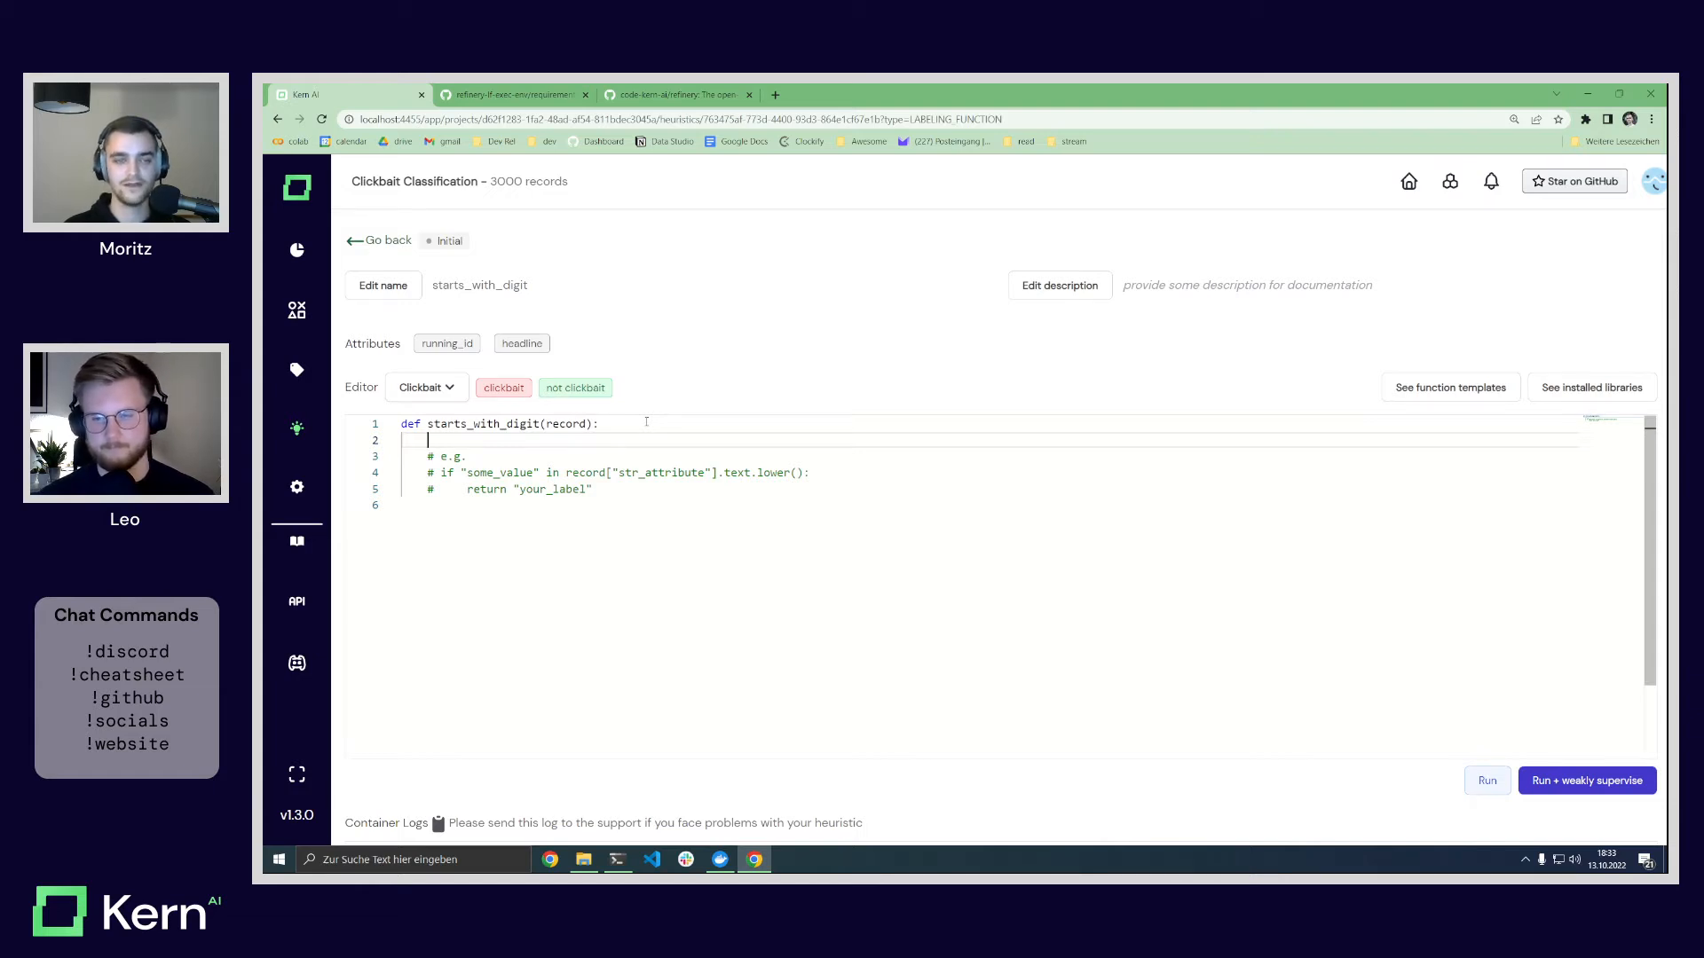
key("Tab")
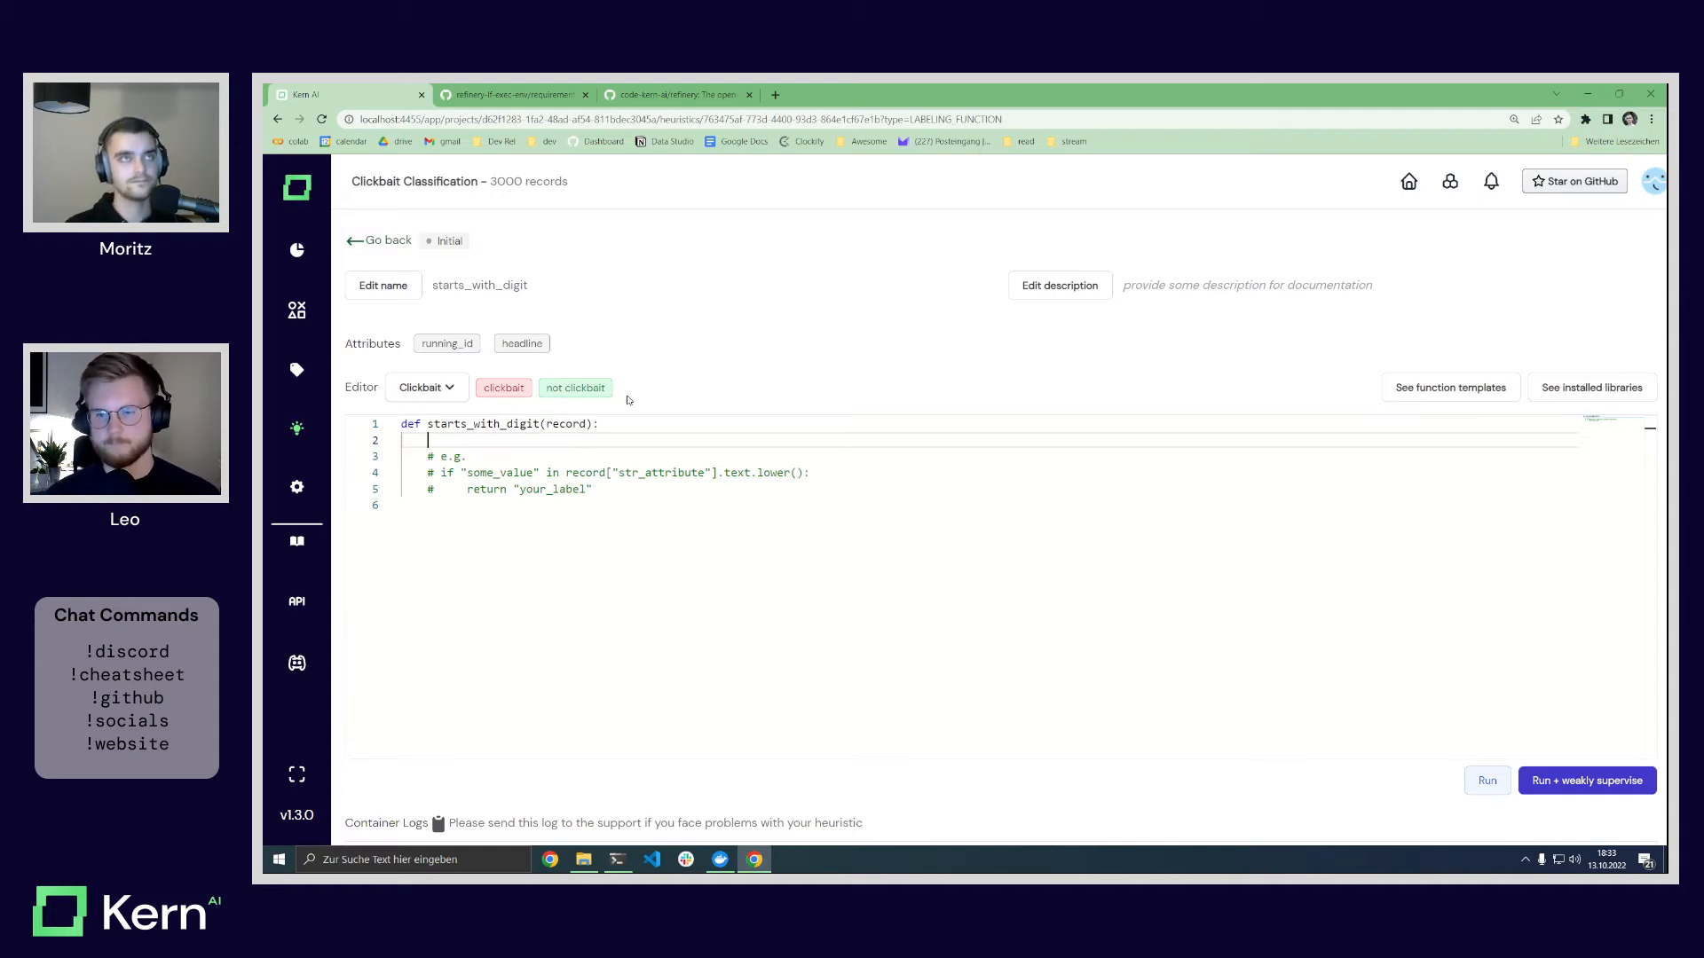
type("headline")
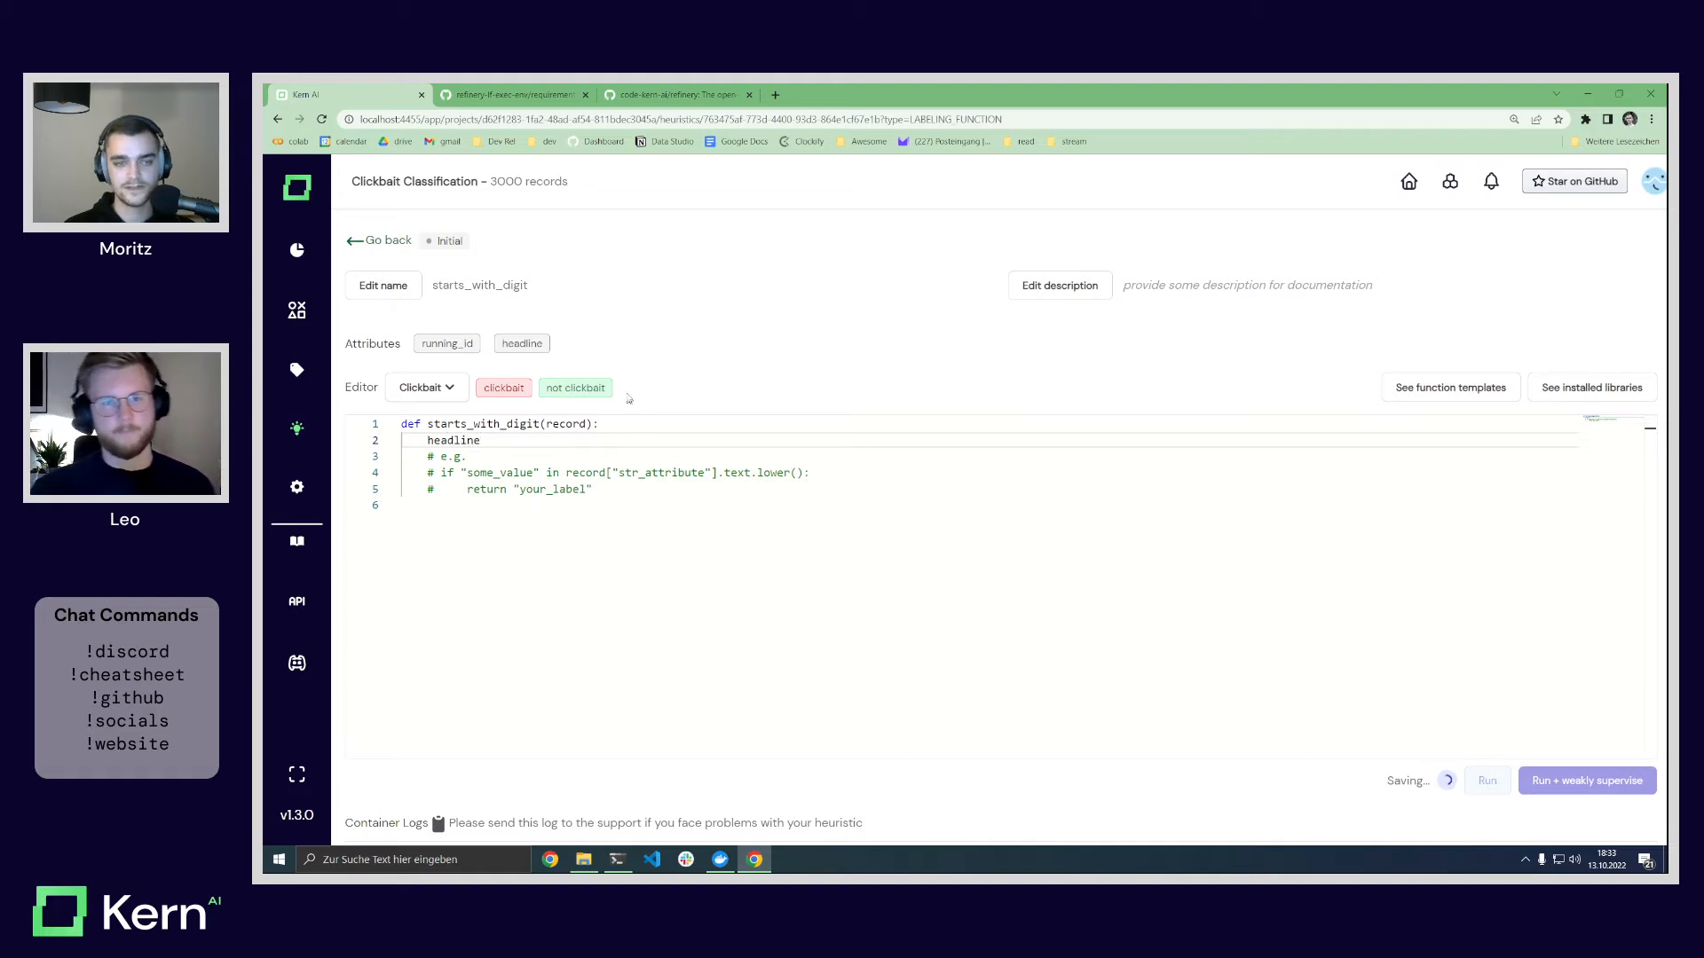
double_click(566, 425)
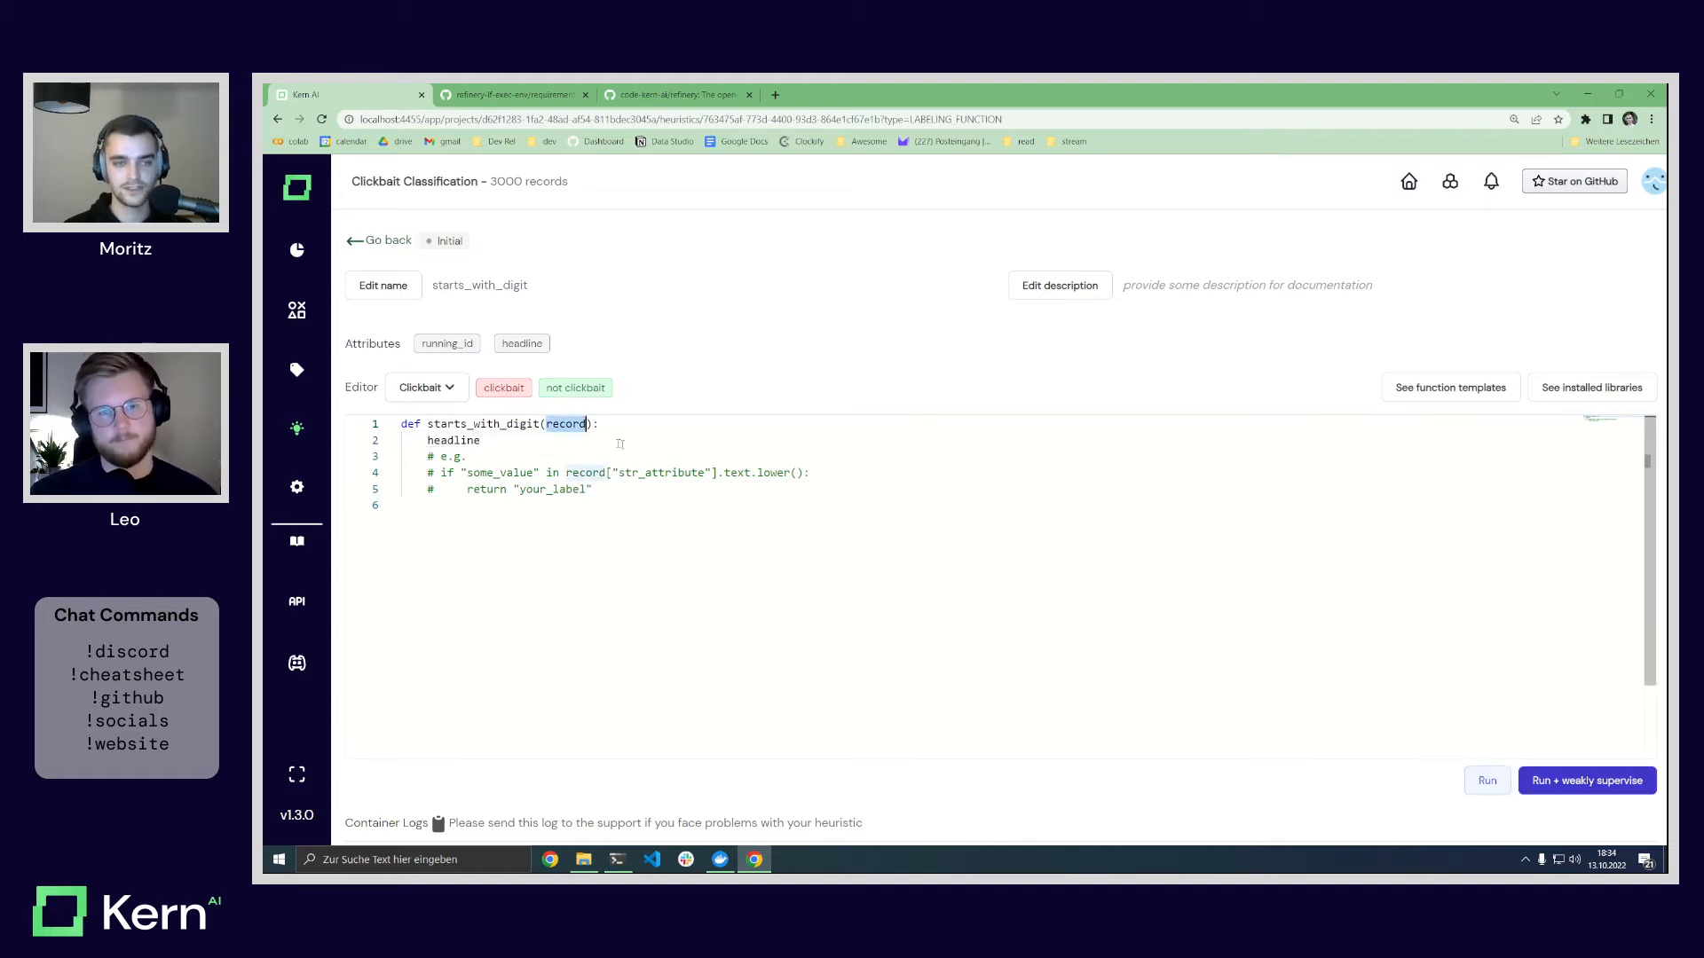
left_click(526, 442)
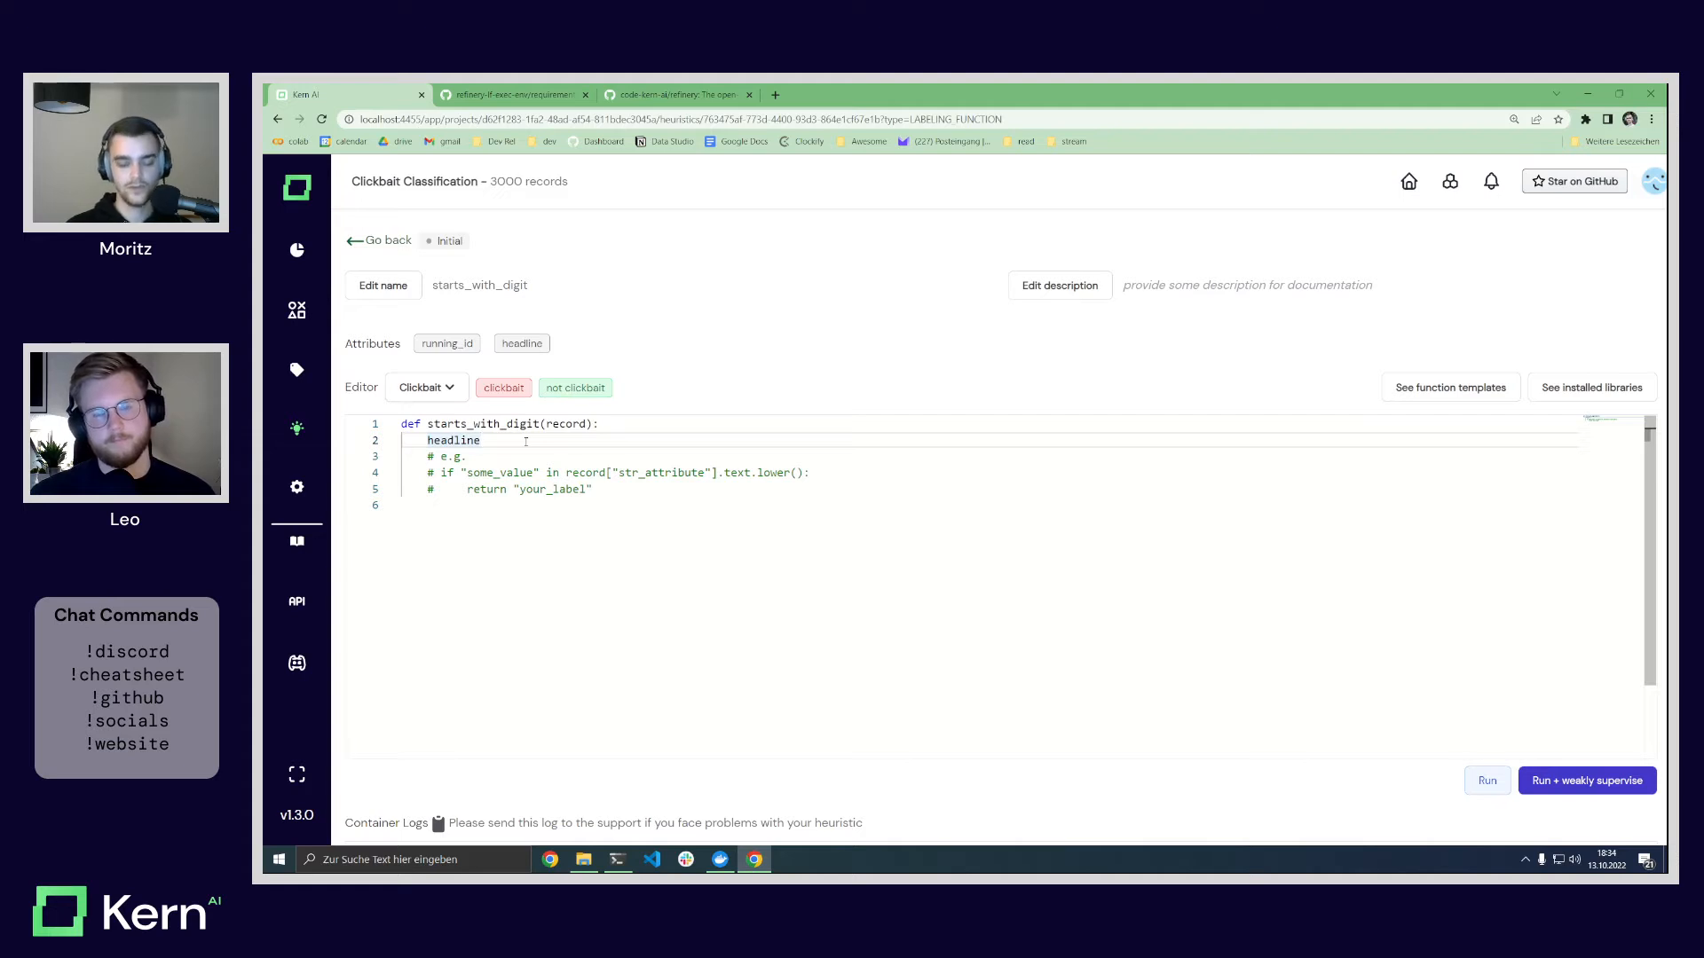
type("= rec")
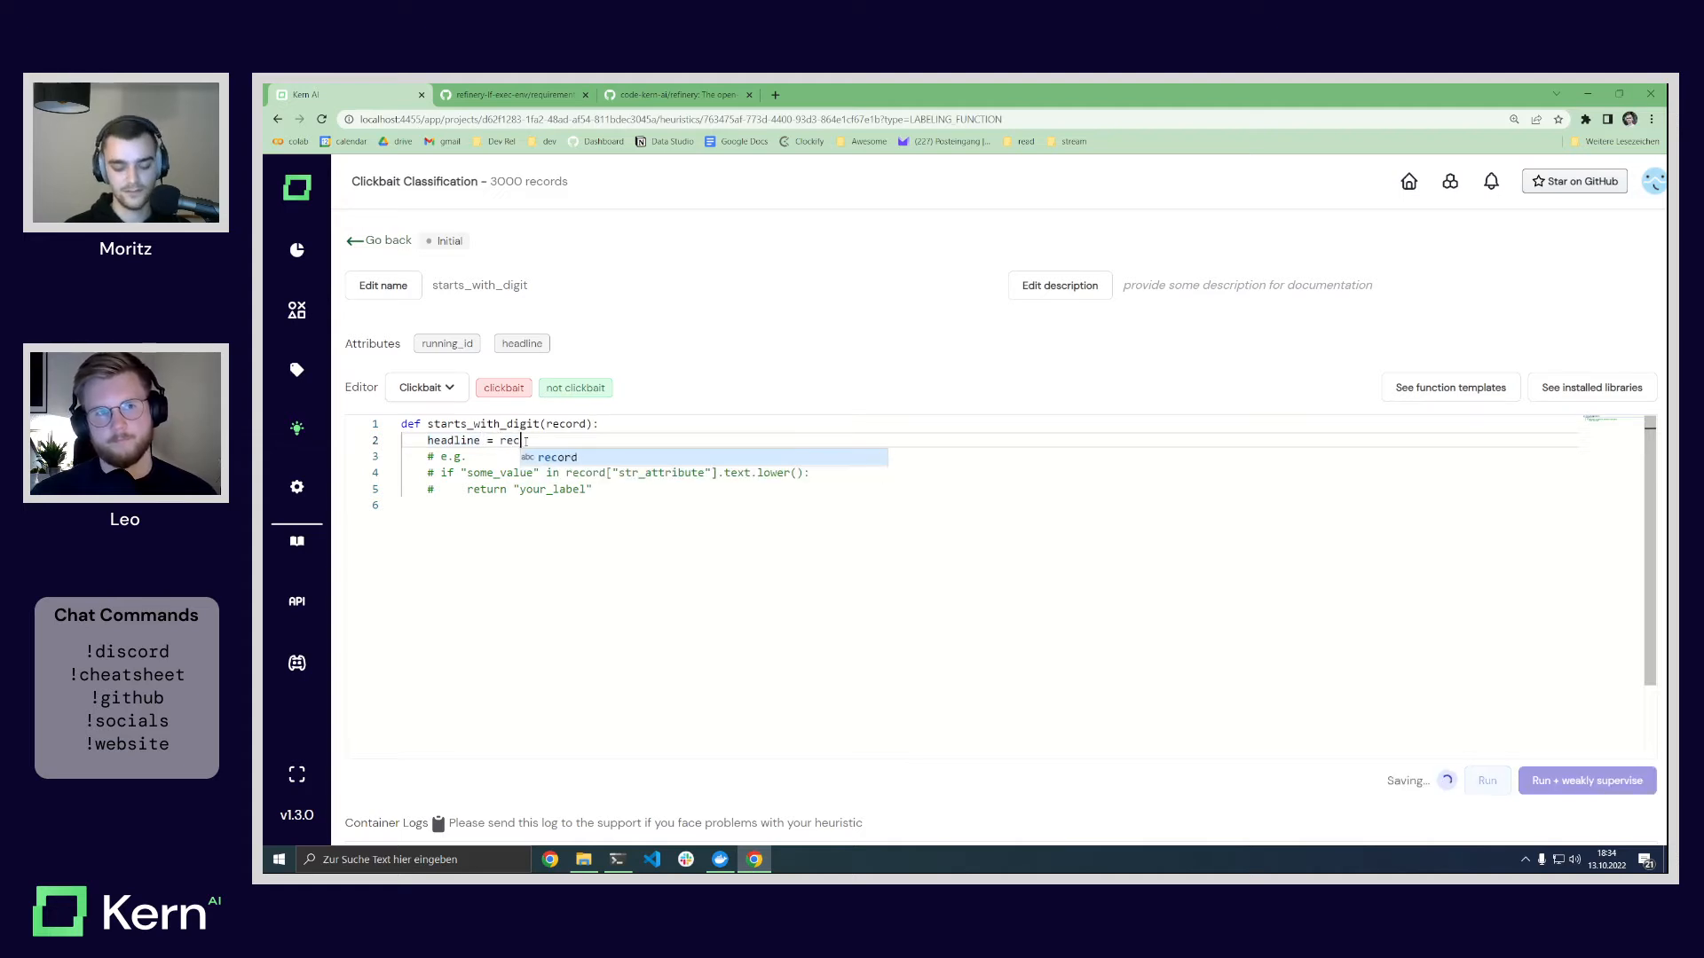
type("ord[")
type("\"headline")
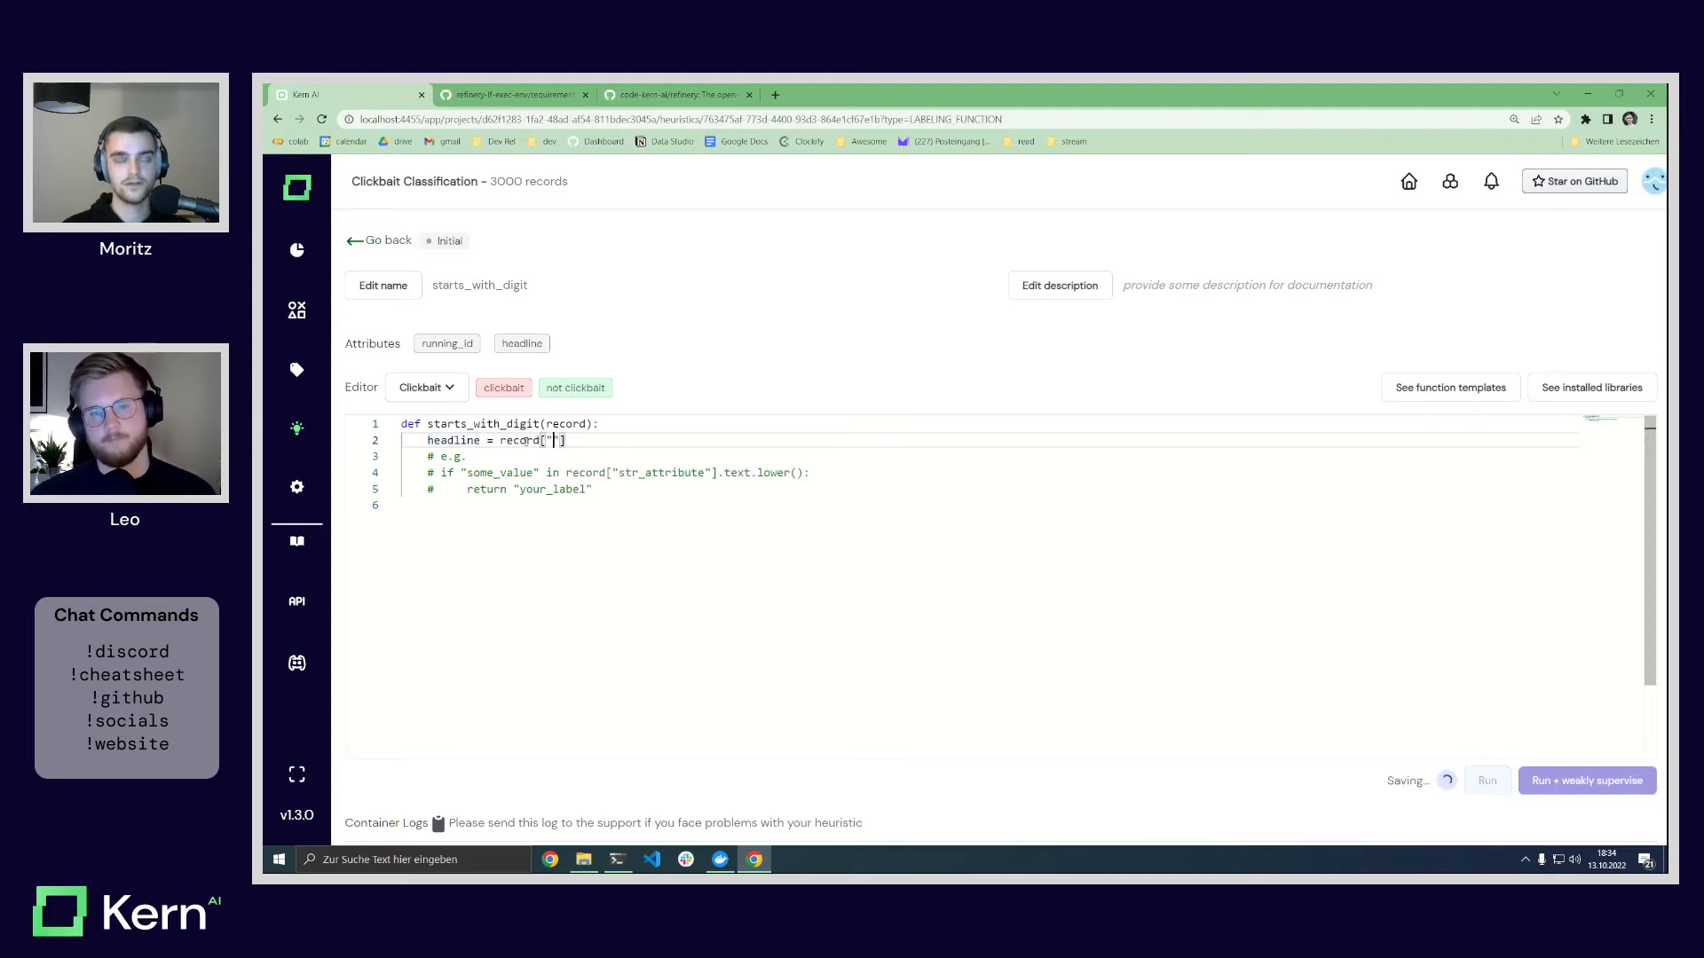
key("Right")
key("Right")
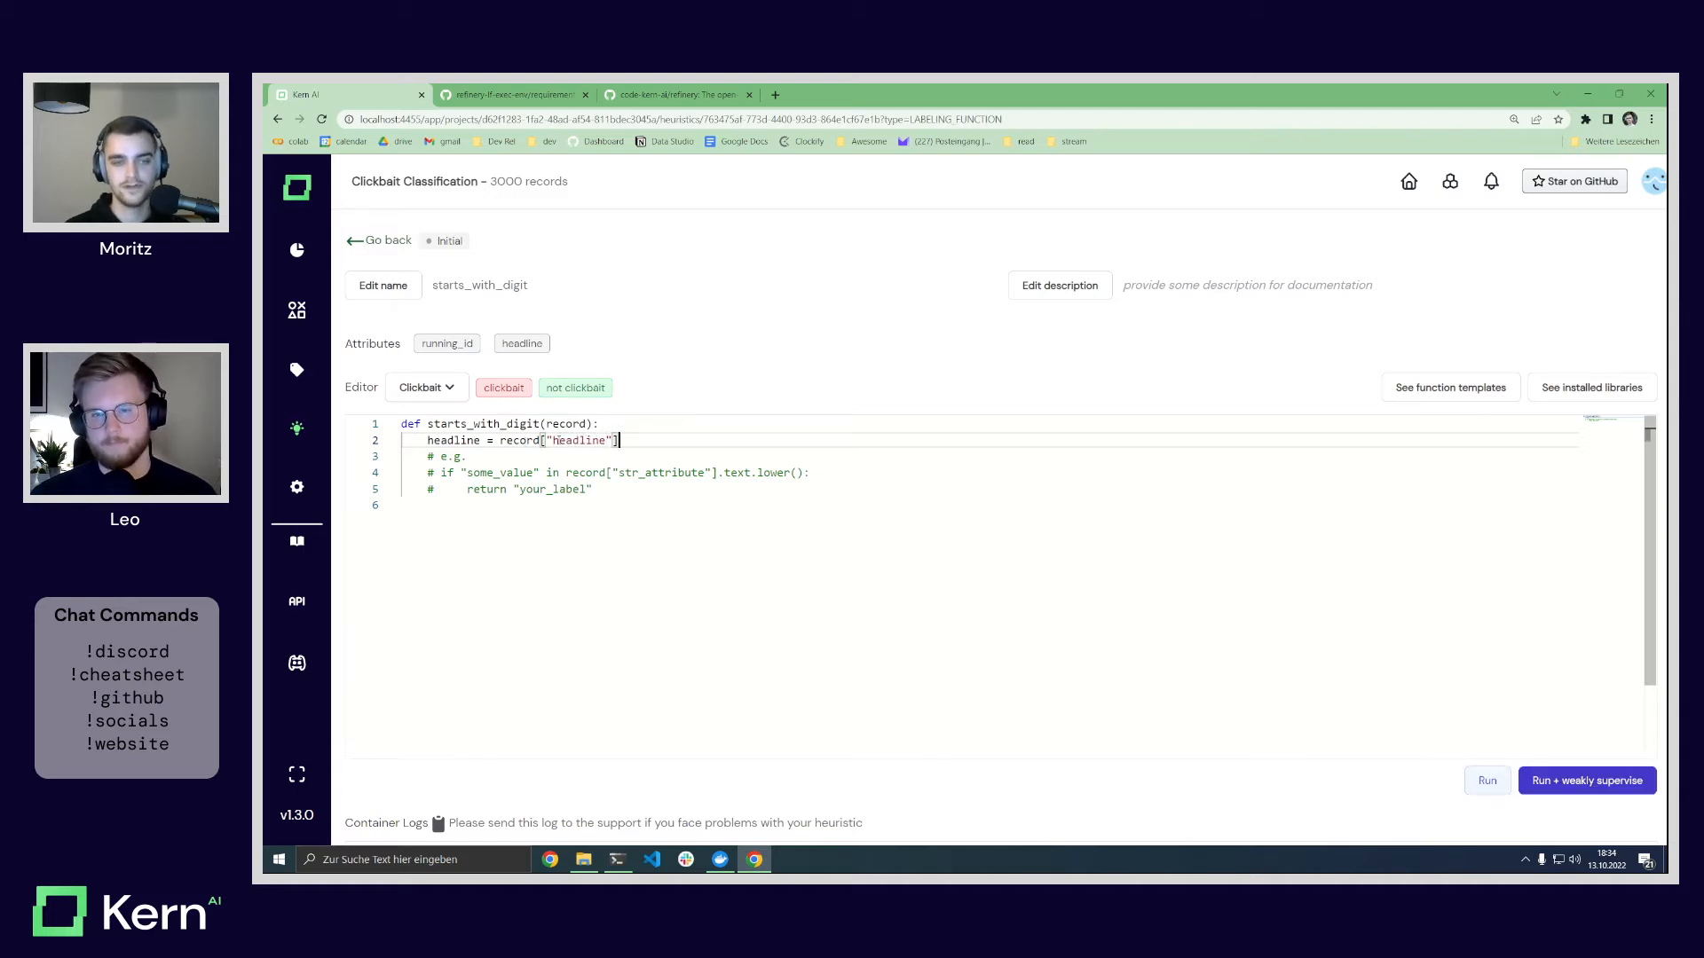
left_click_drag(461, 473, 596, 474)
left_click(777, 477)
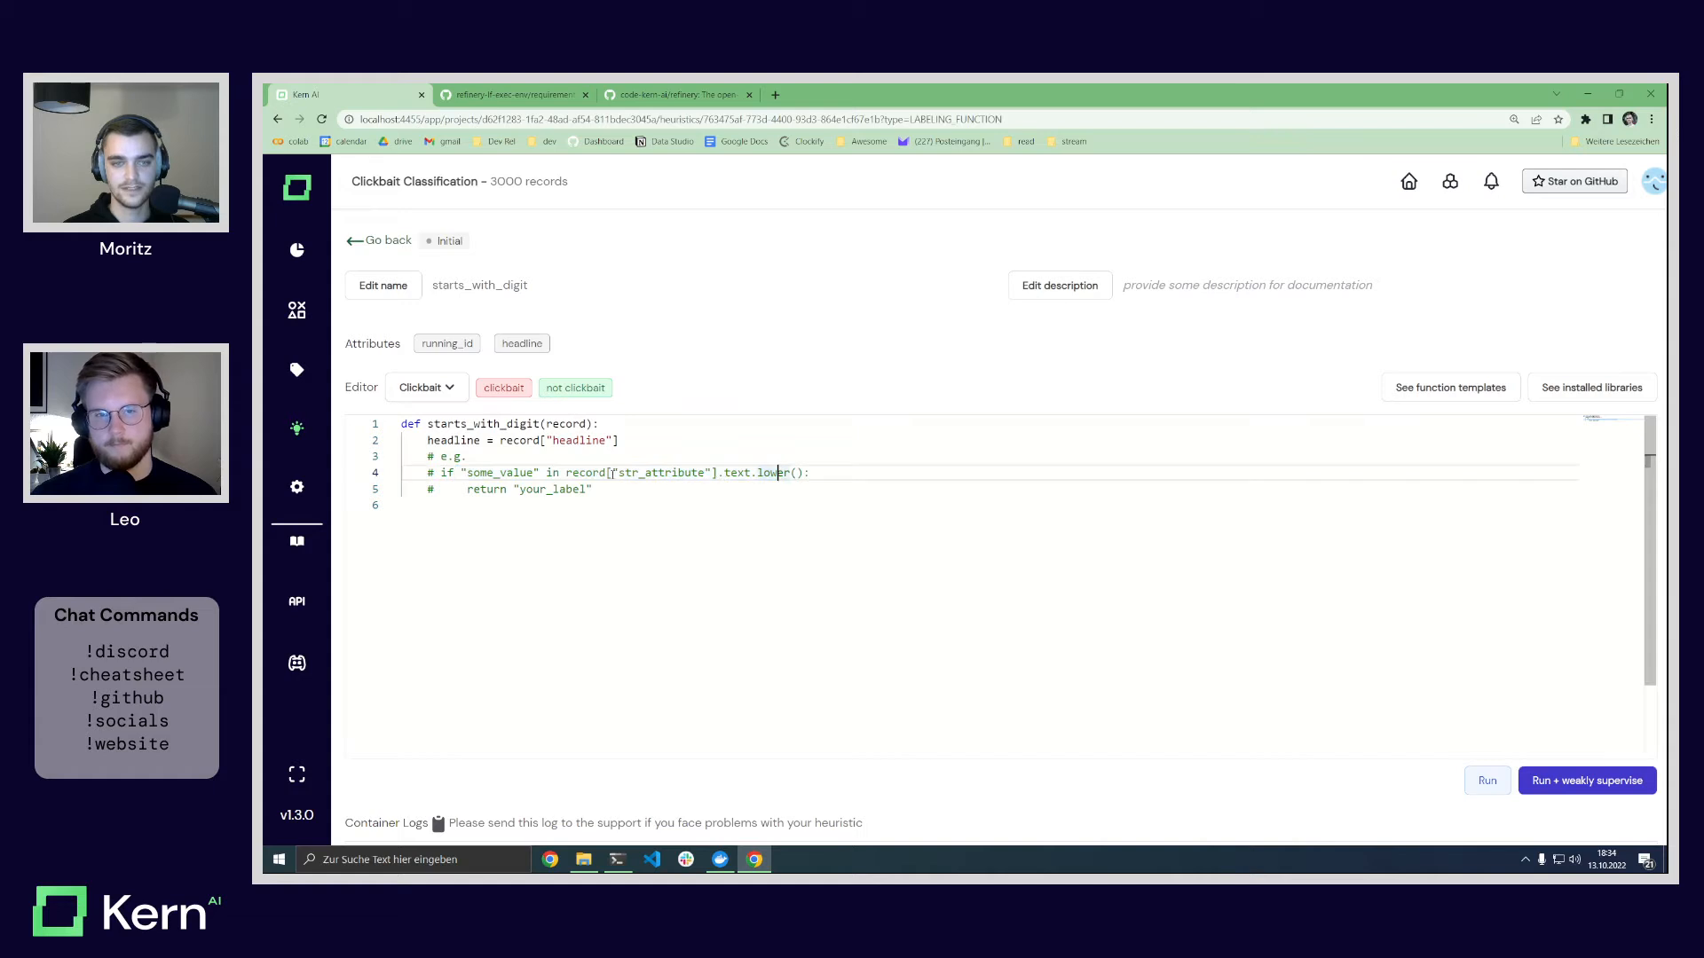
Step: Extend the headline assignment in starts_with_digit so it reads headline = record["headline"].text.split()
left_click(633, 440)
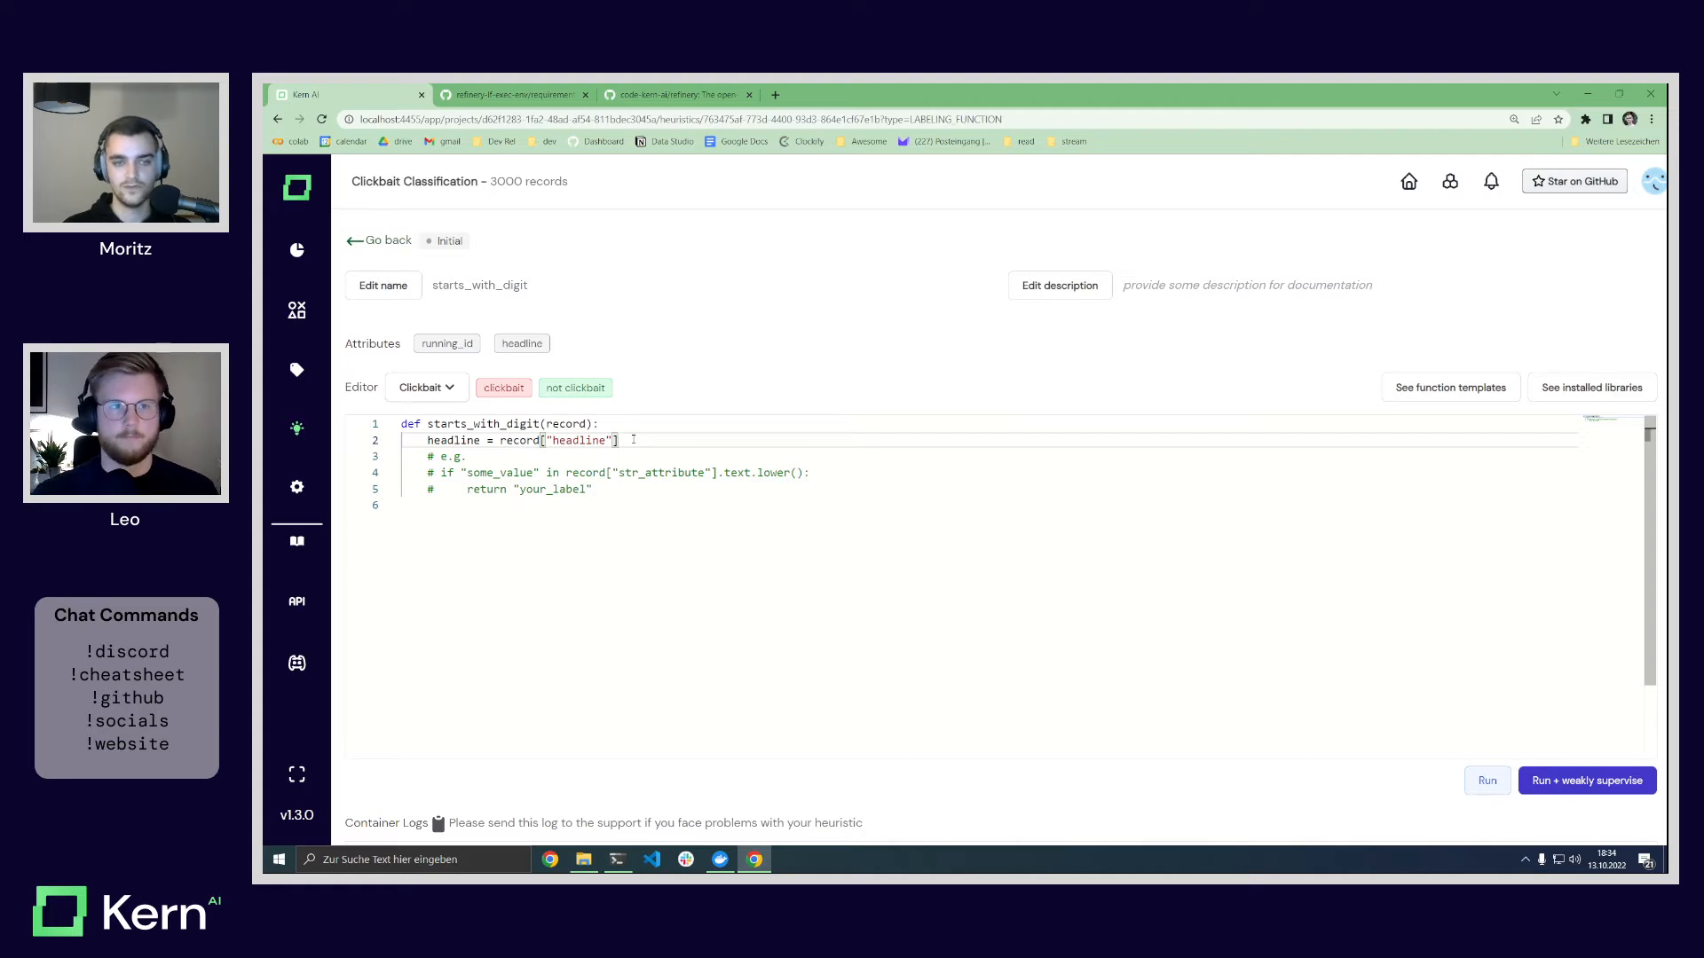
type(".text")
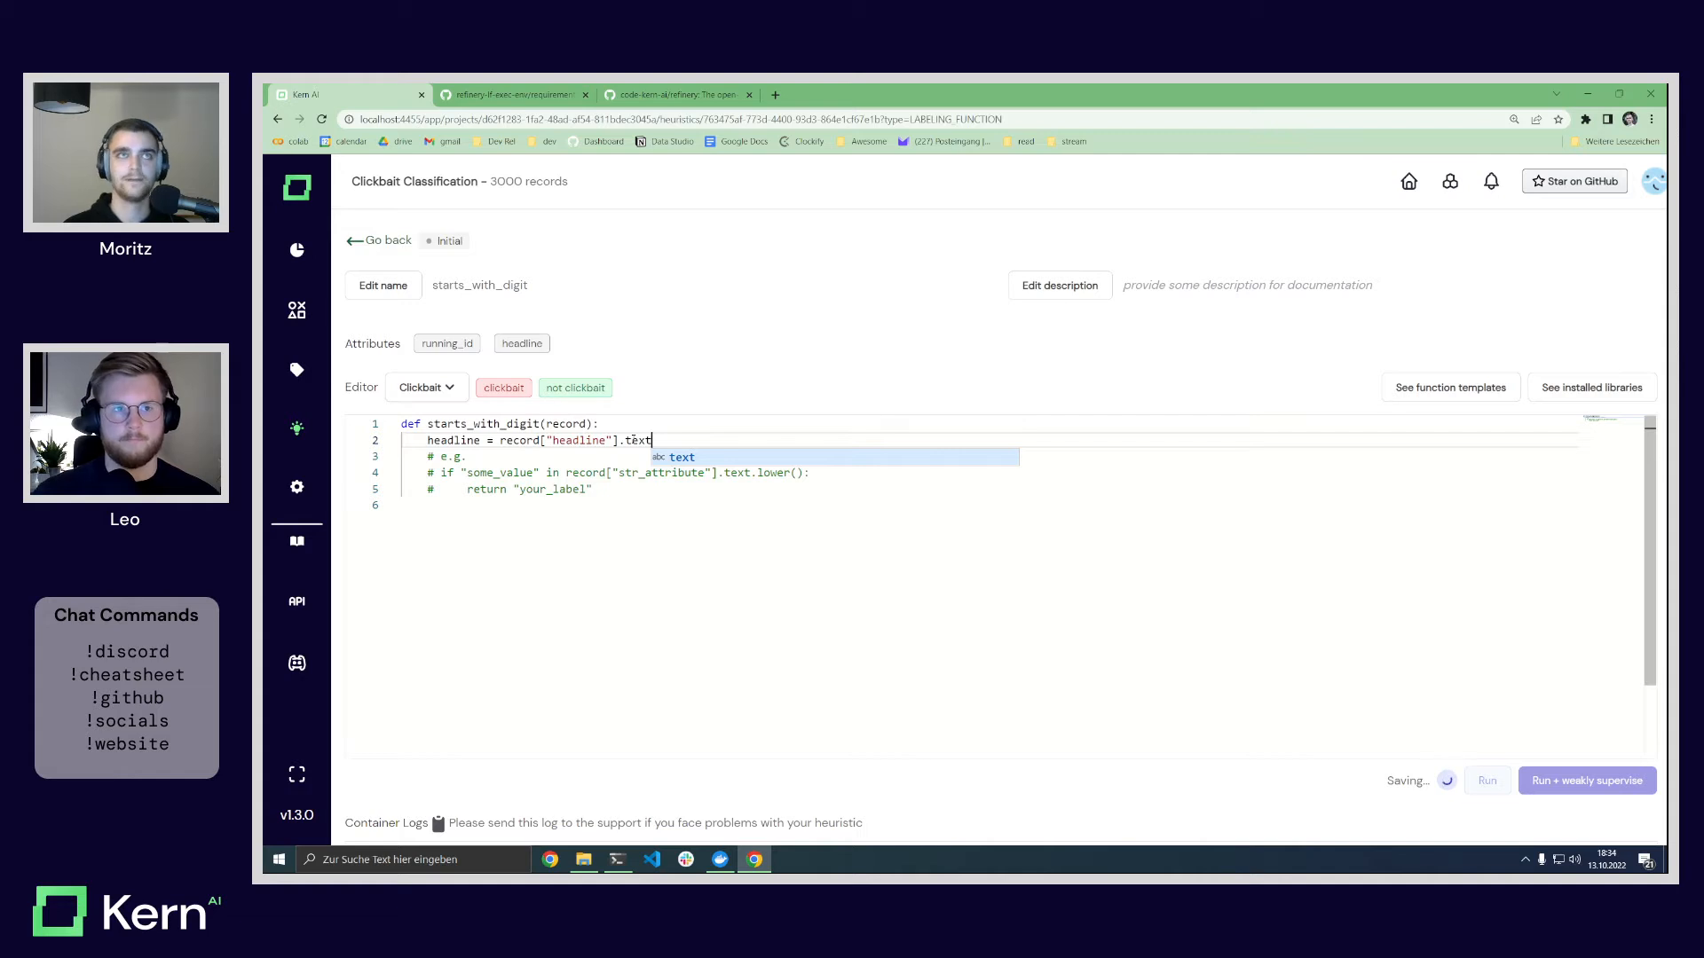
type(".split()")
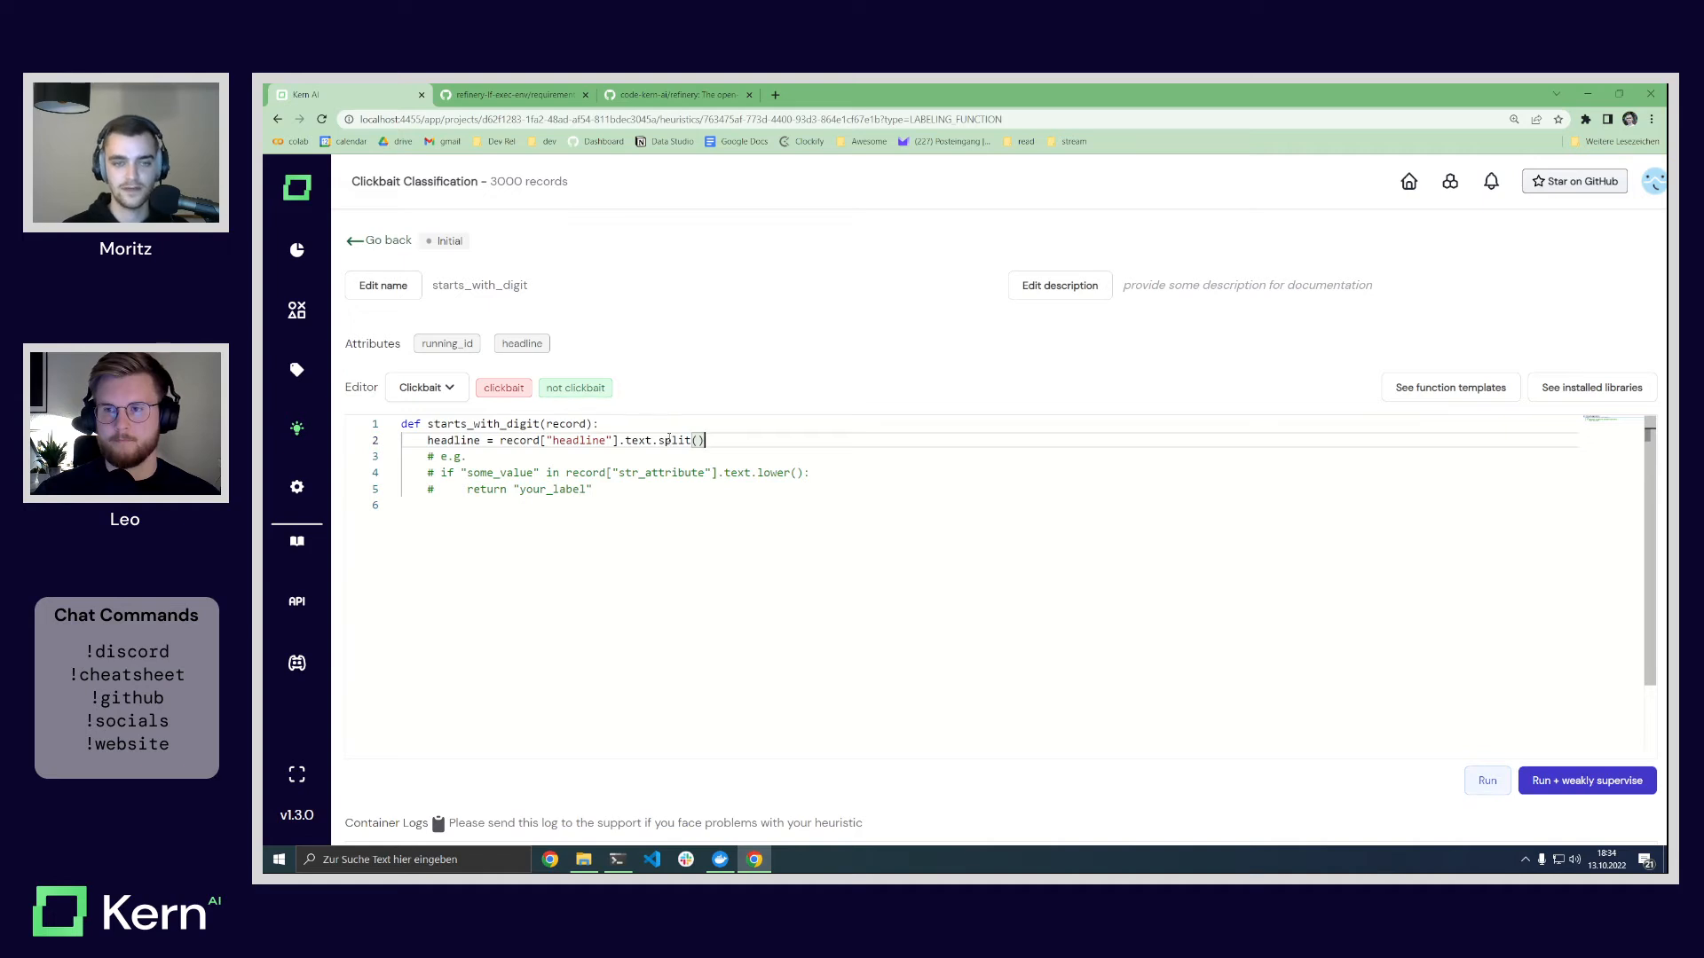
Step: Add the condition if(headline[0].isdigit()): after a blank line below the headline assignment, with return "clickbait" as its body
left_click(731, 446)
key("Return")
key("Return")
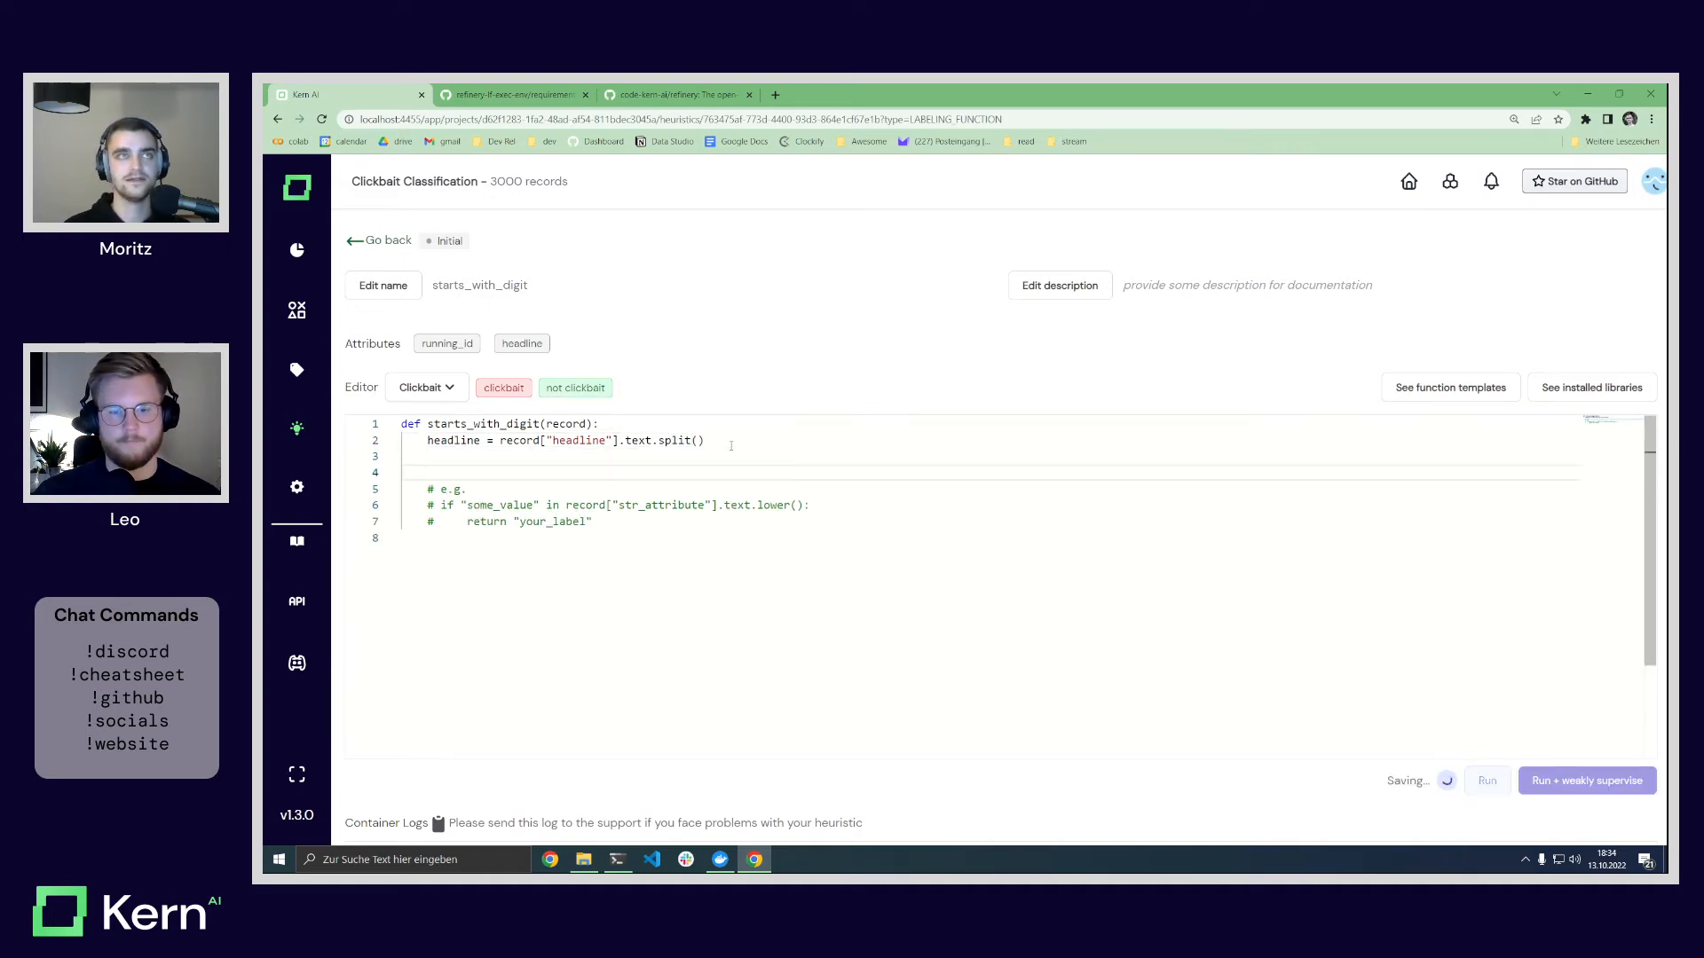
type("if")
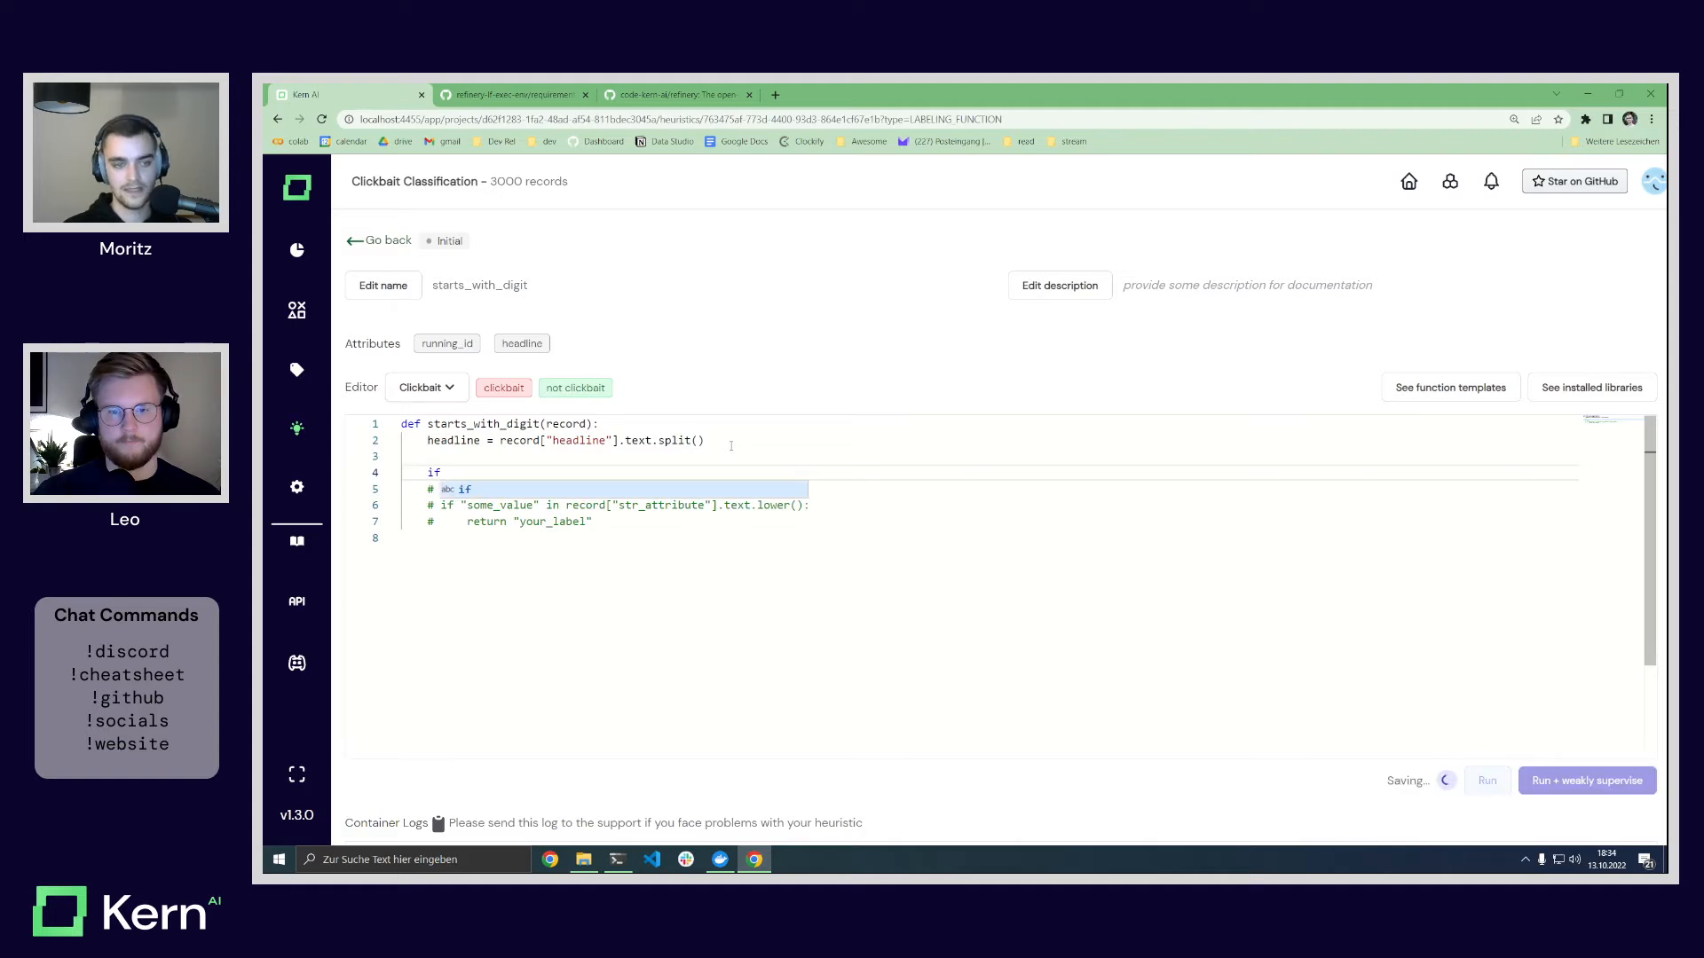
type("(headline[0")
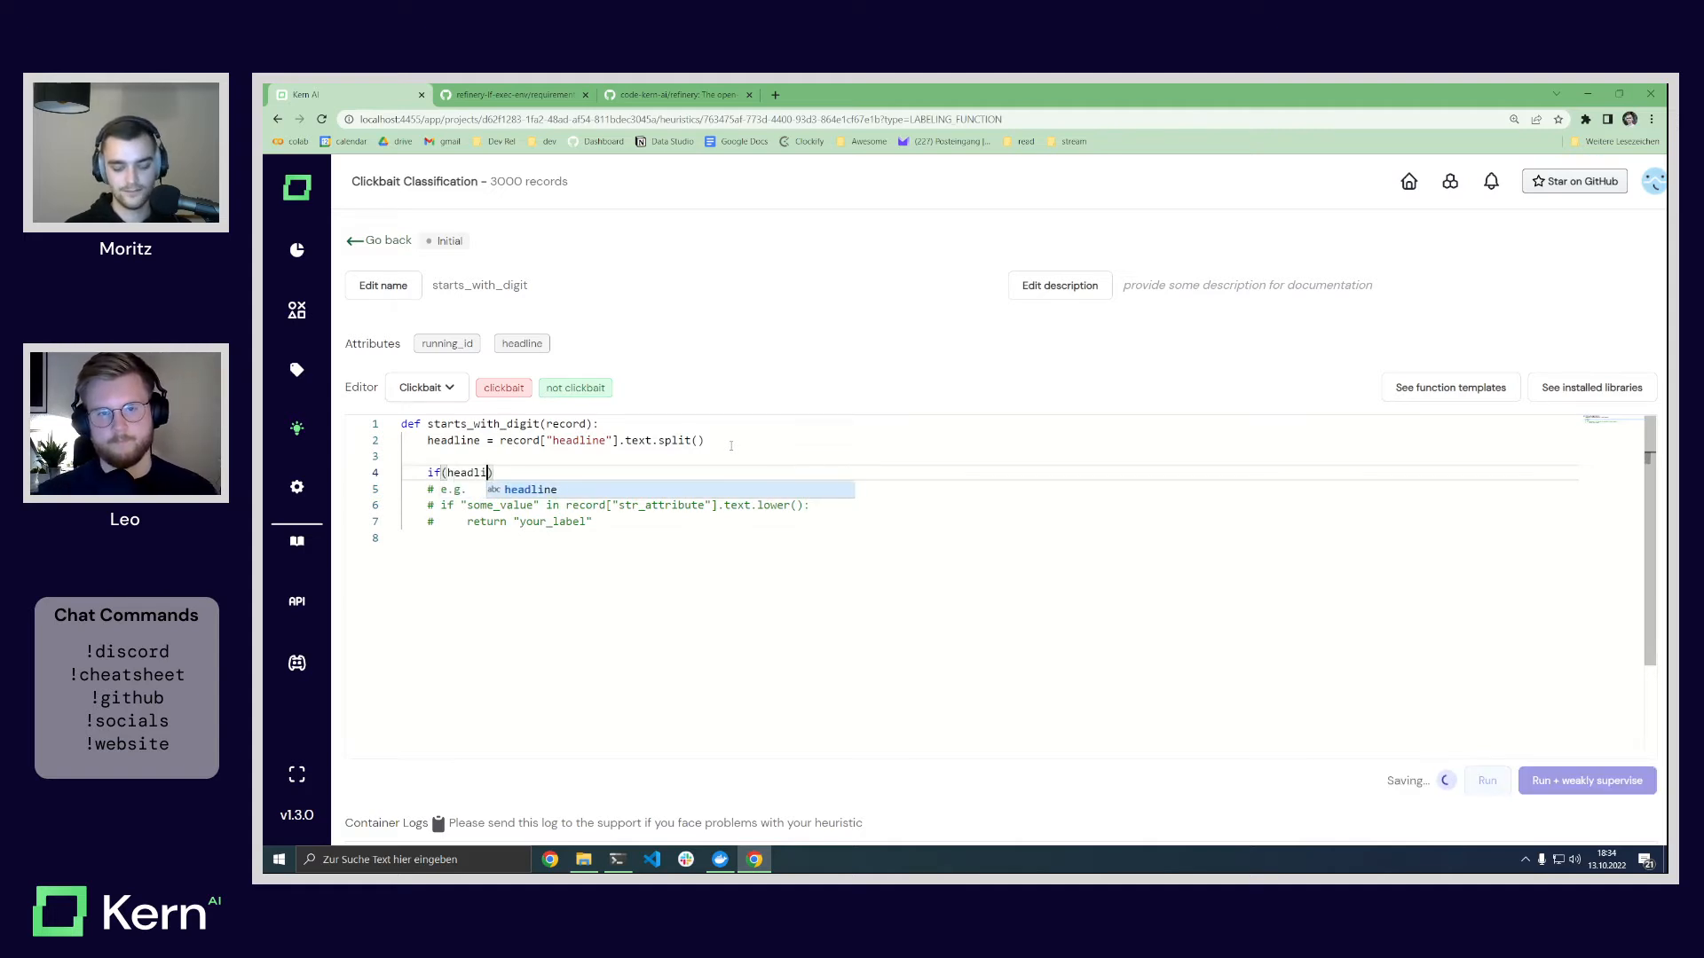
type("]")
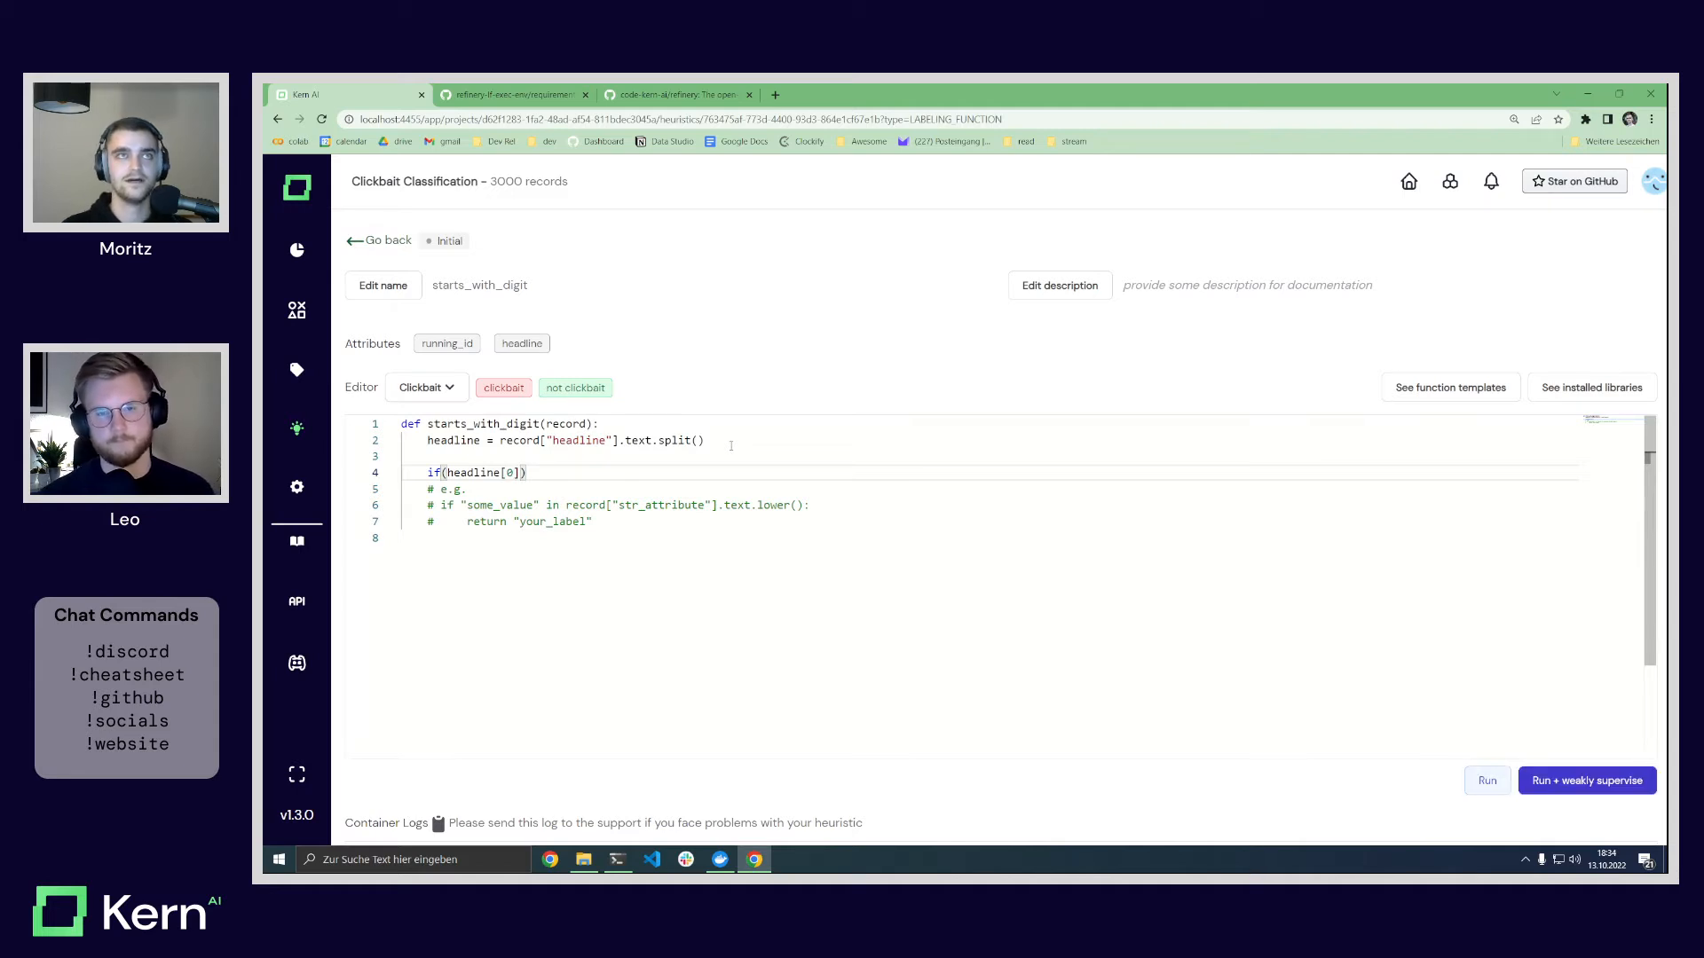
type(".isdigit()")
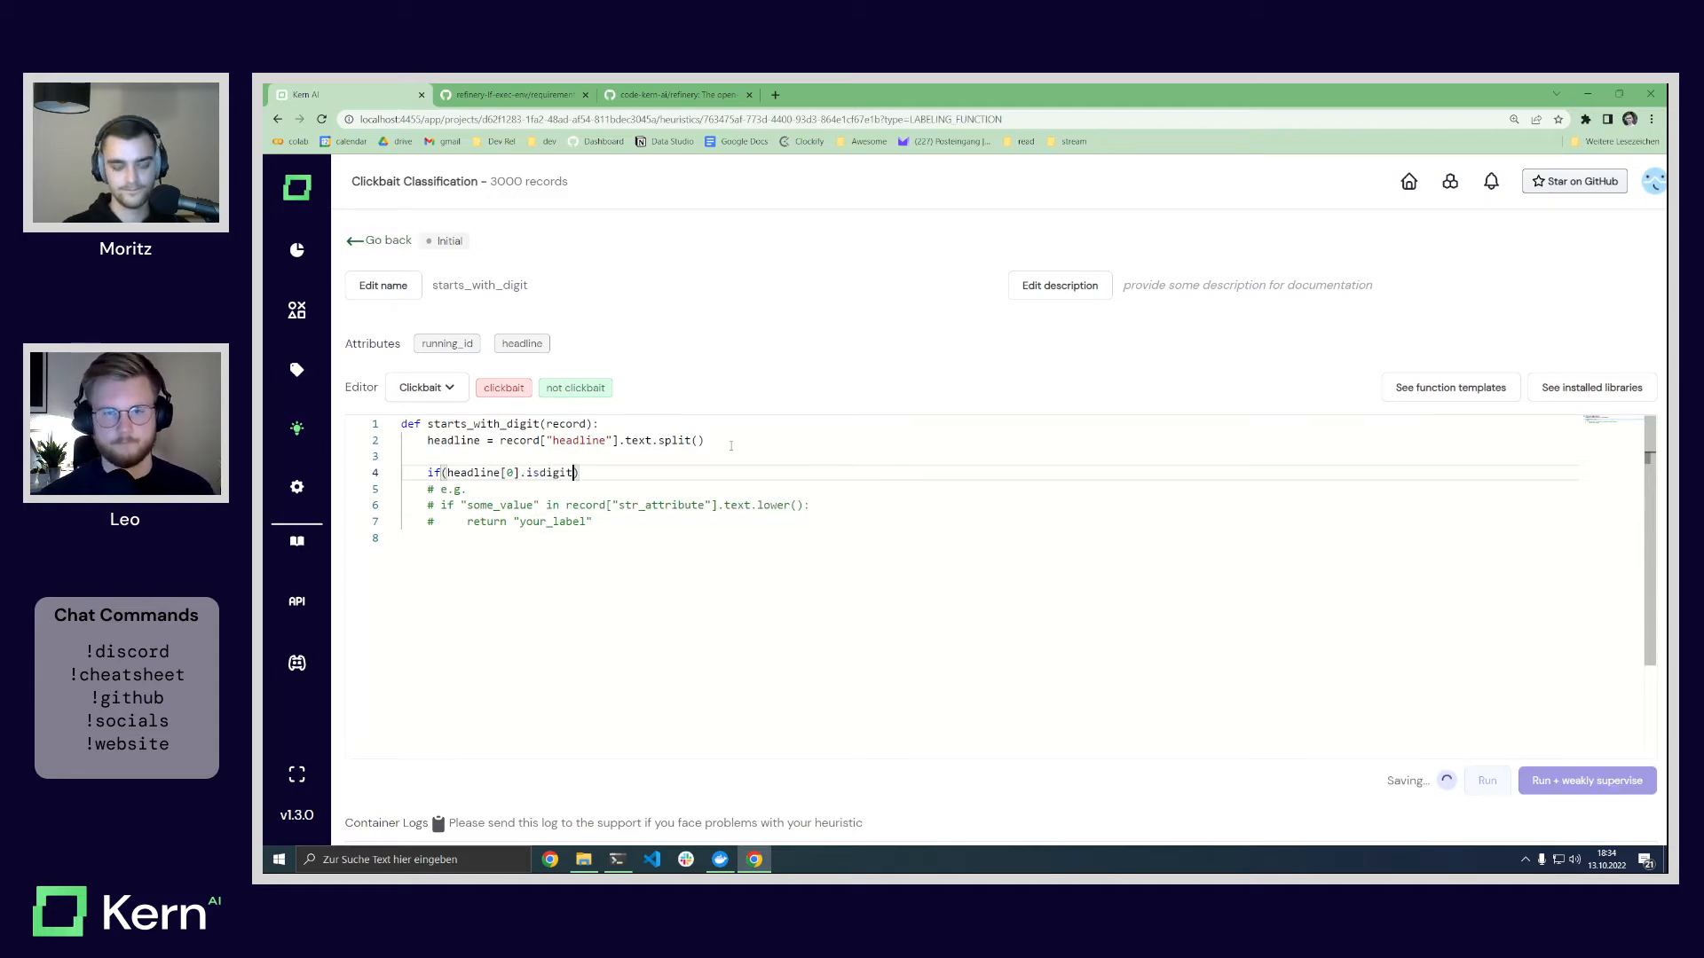
type("):")
key("Return")
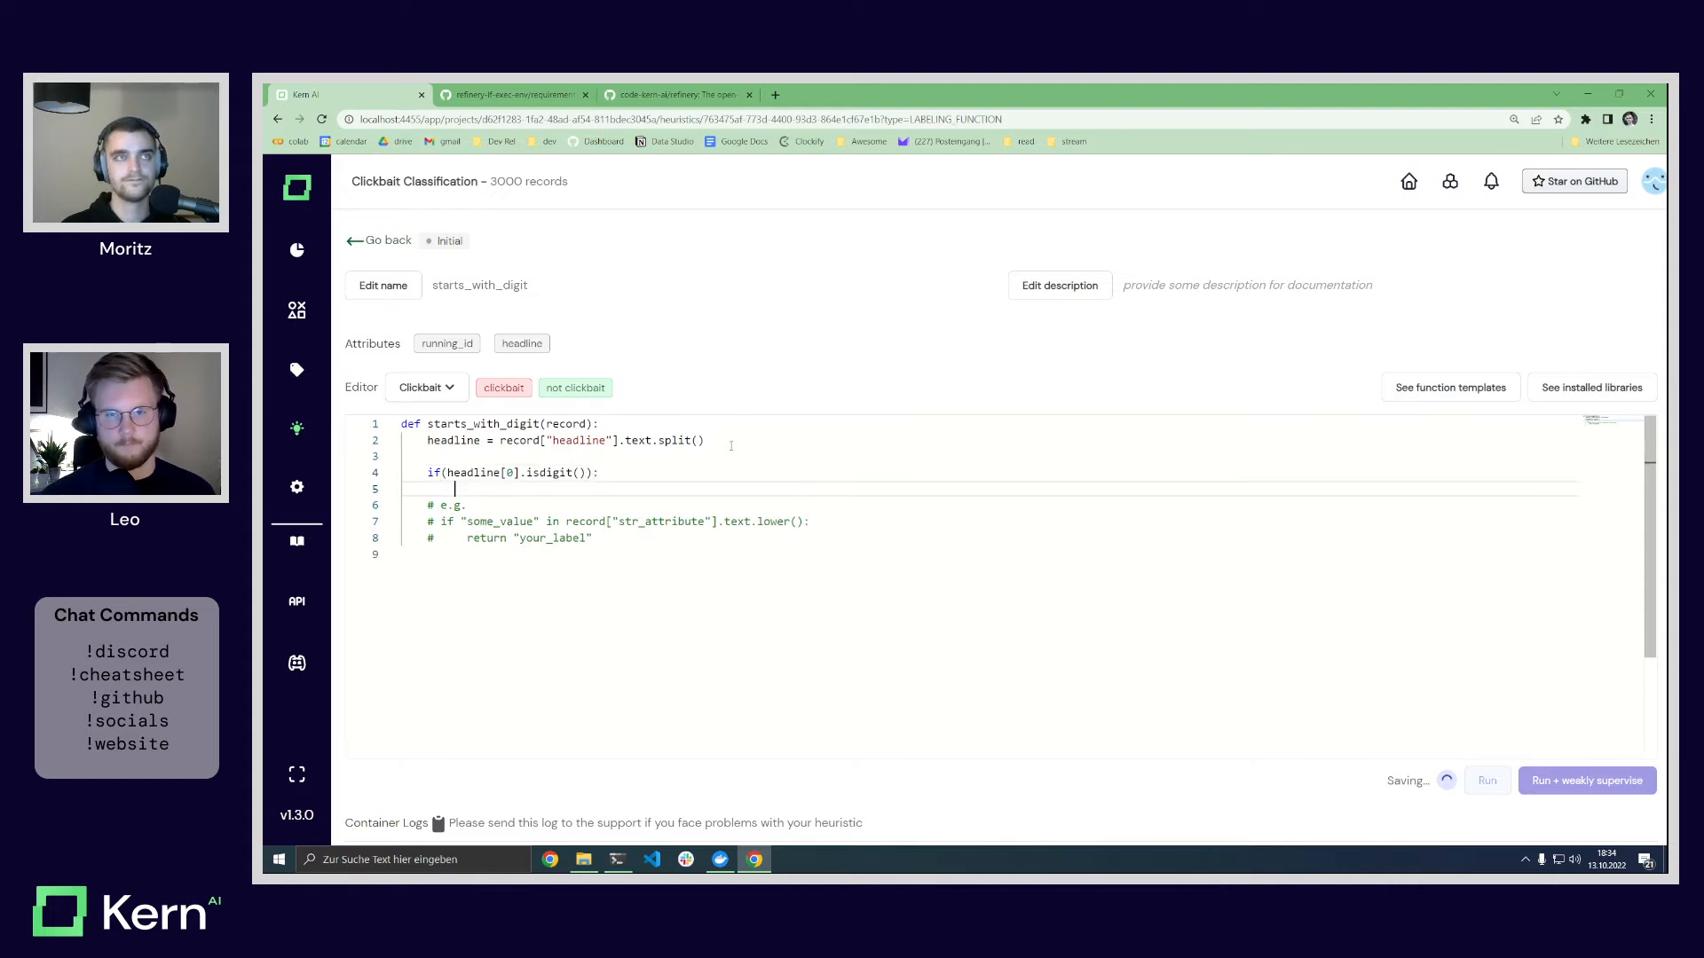
type("return \"")
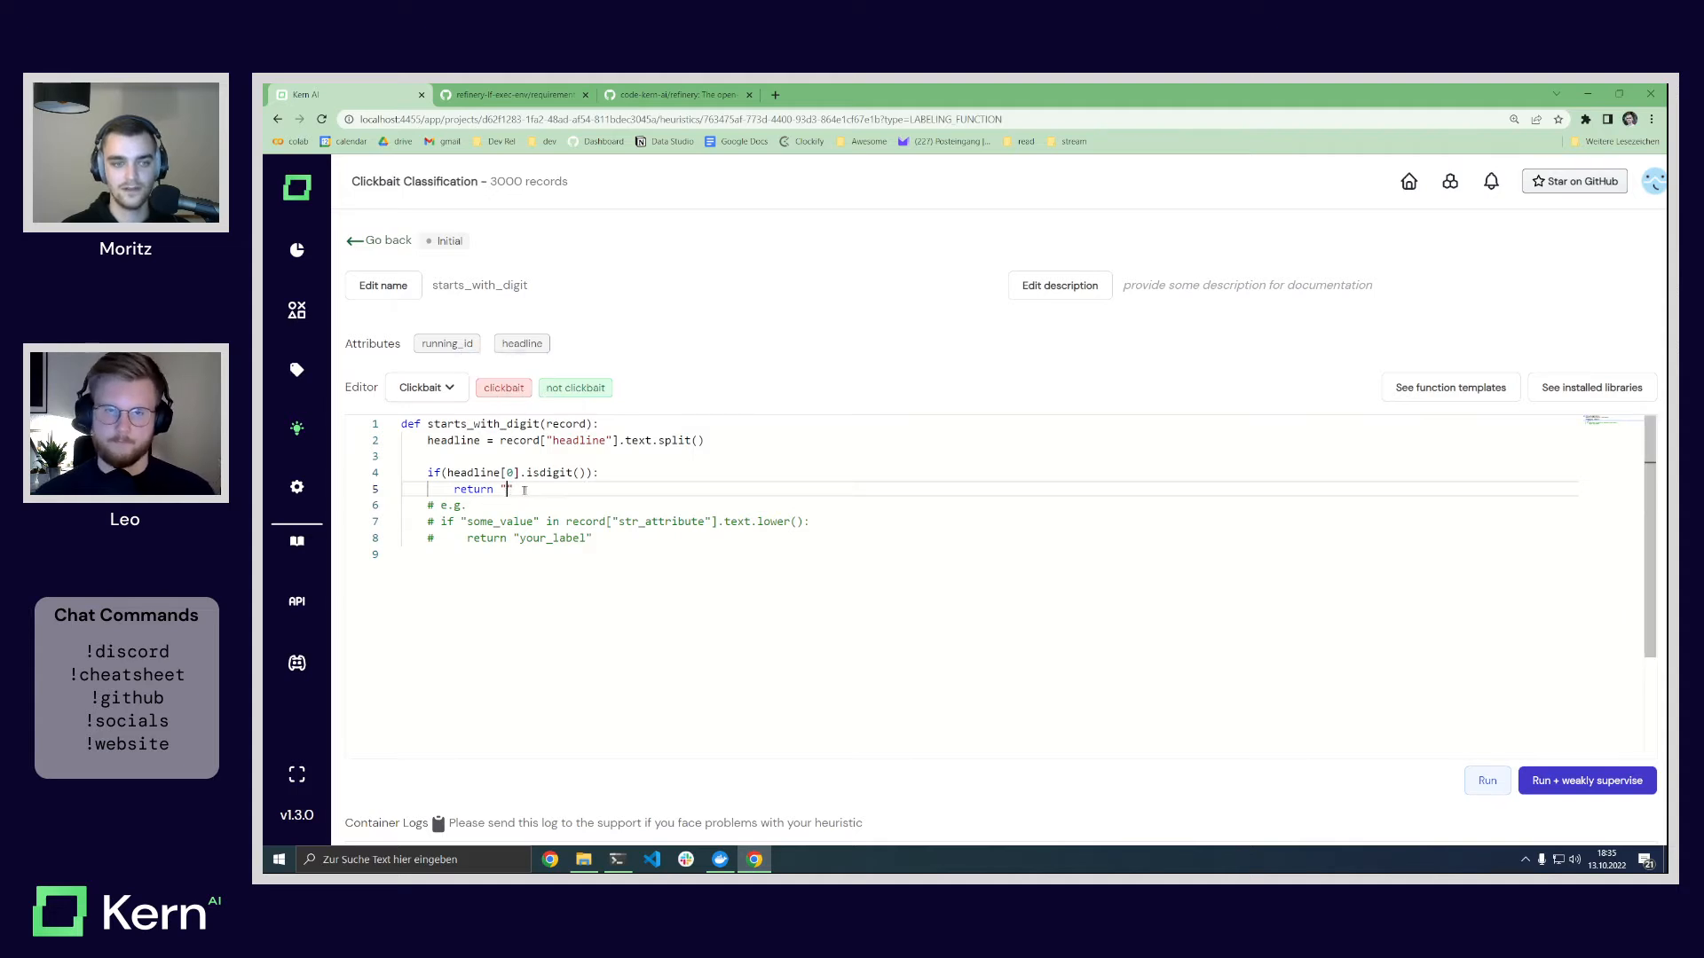
type("clickbait")
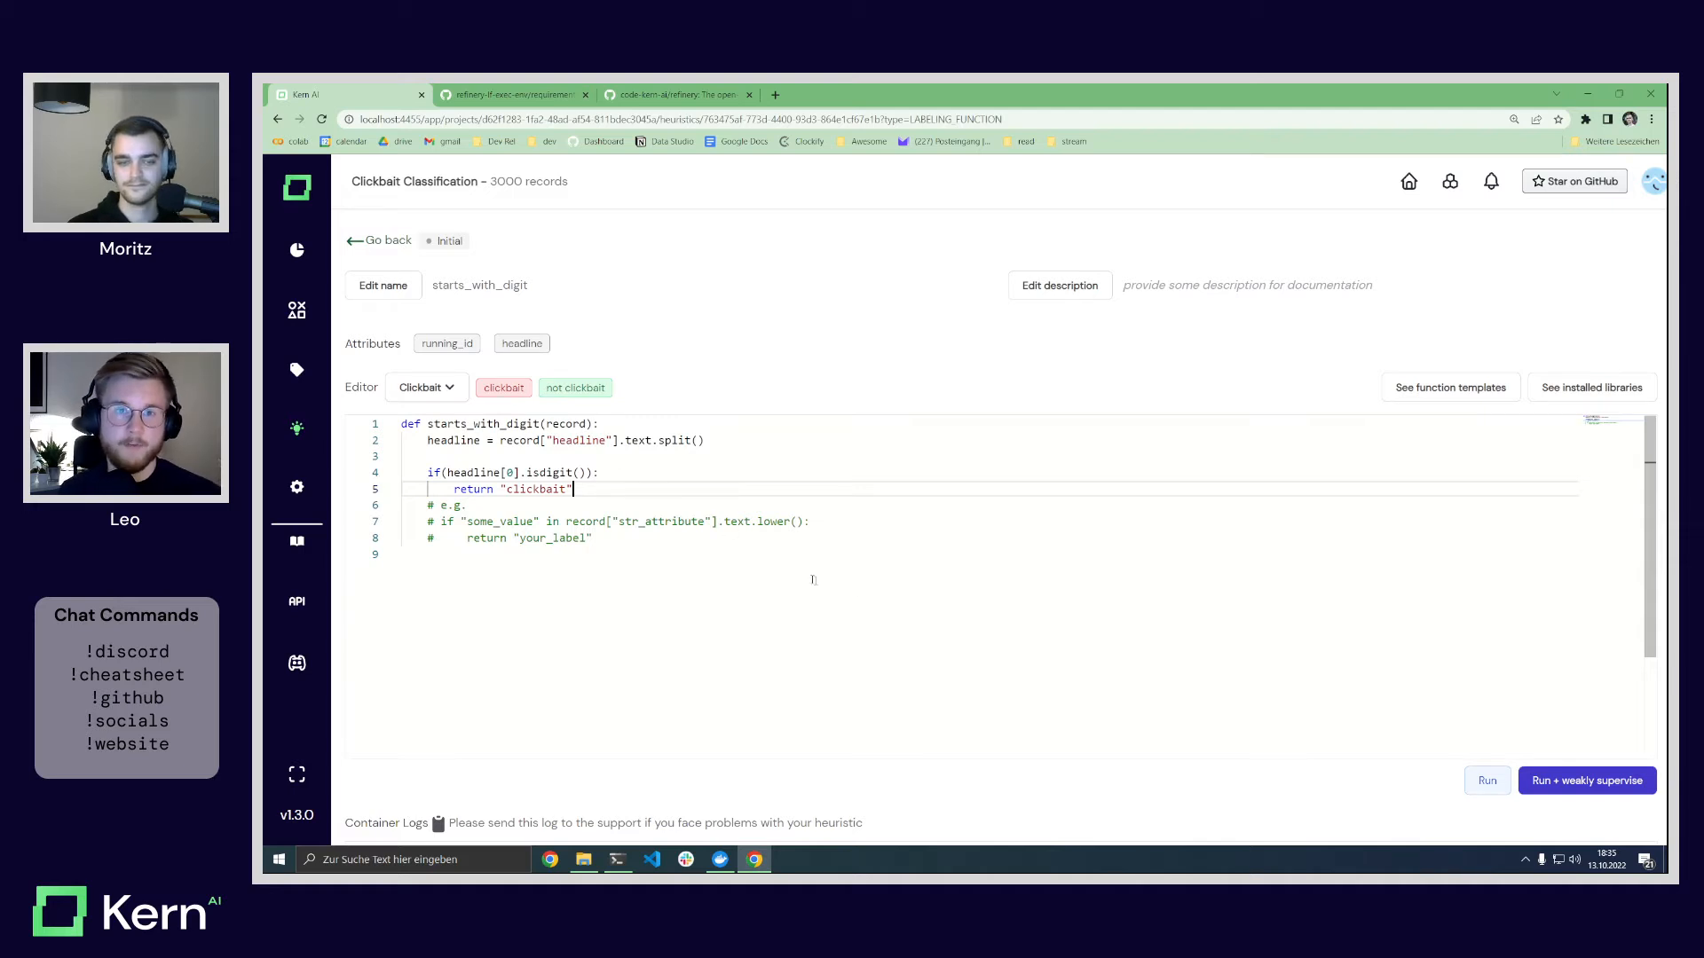
Step: Run the starts_with_digit labeling function on its own, without weak supervision
scroll(1064, 819, "down", 2)
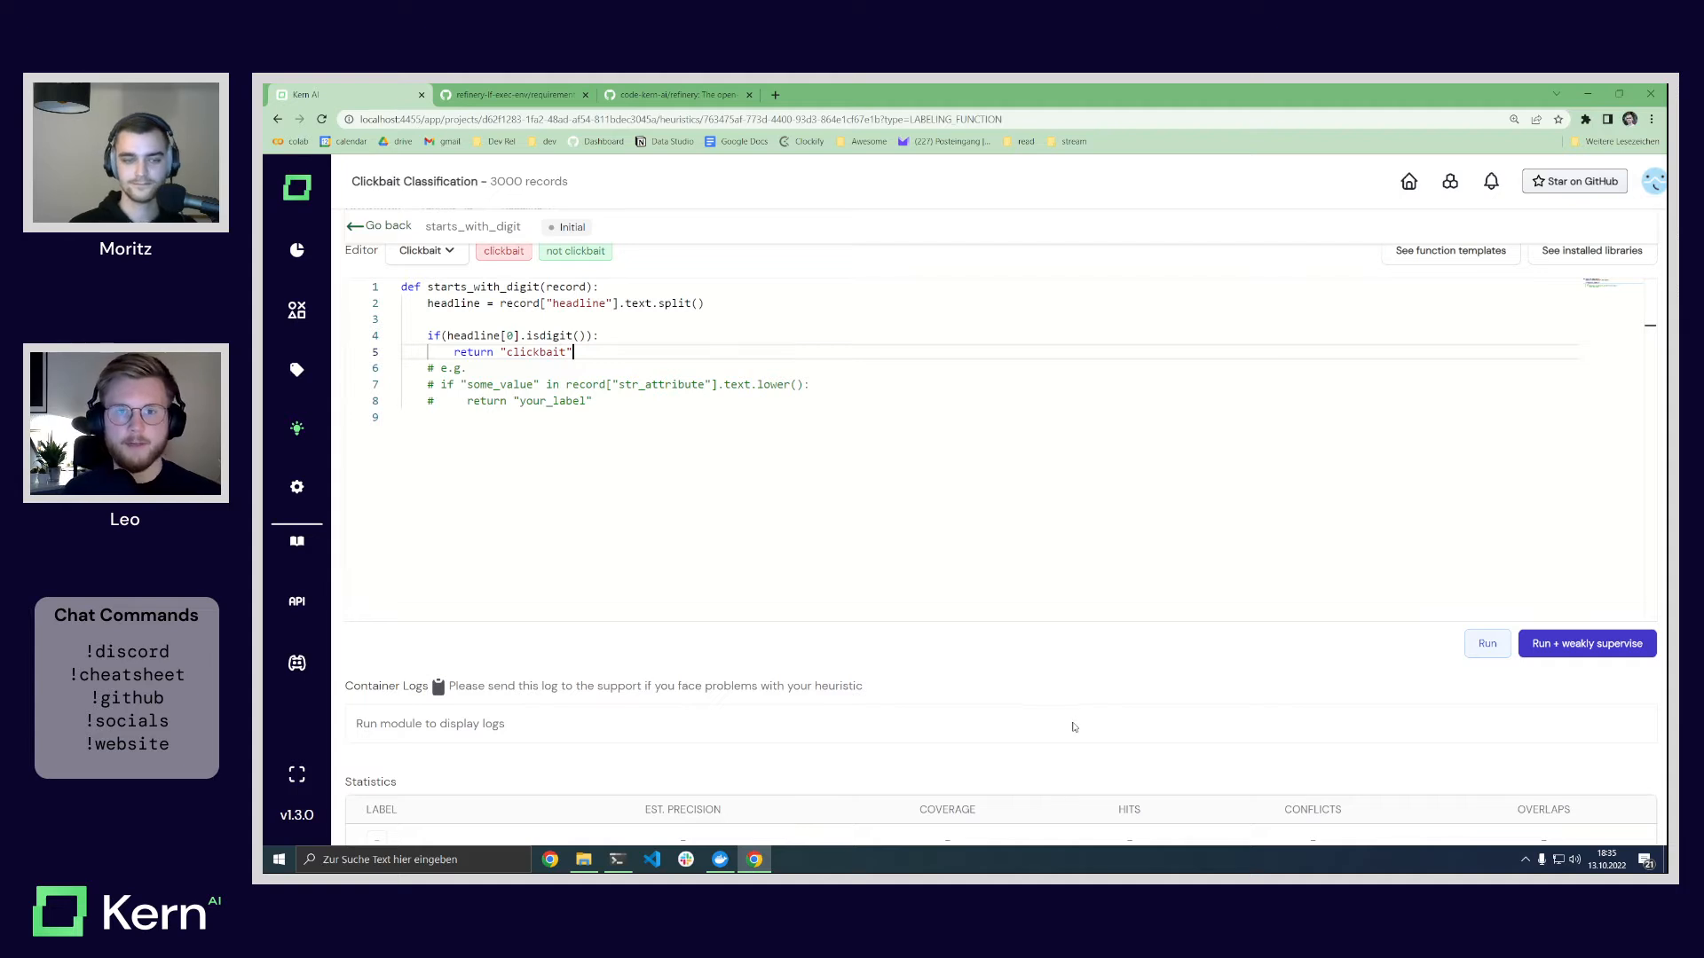
scroll(1067, 679, "down", 1)
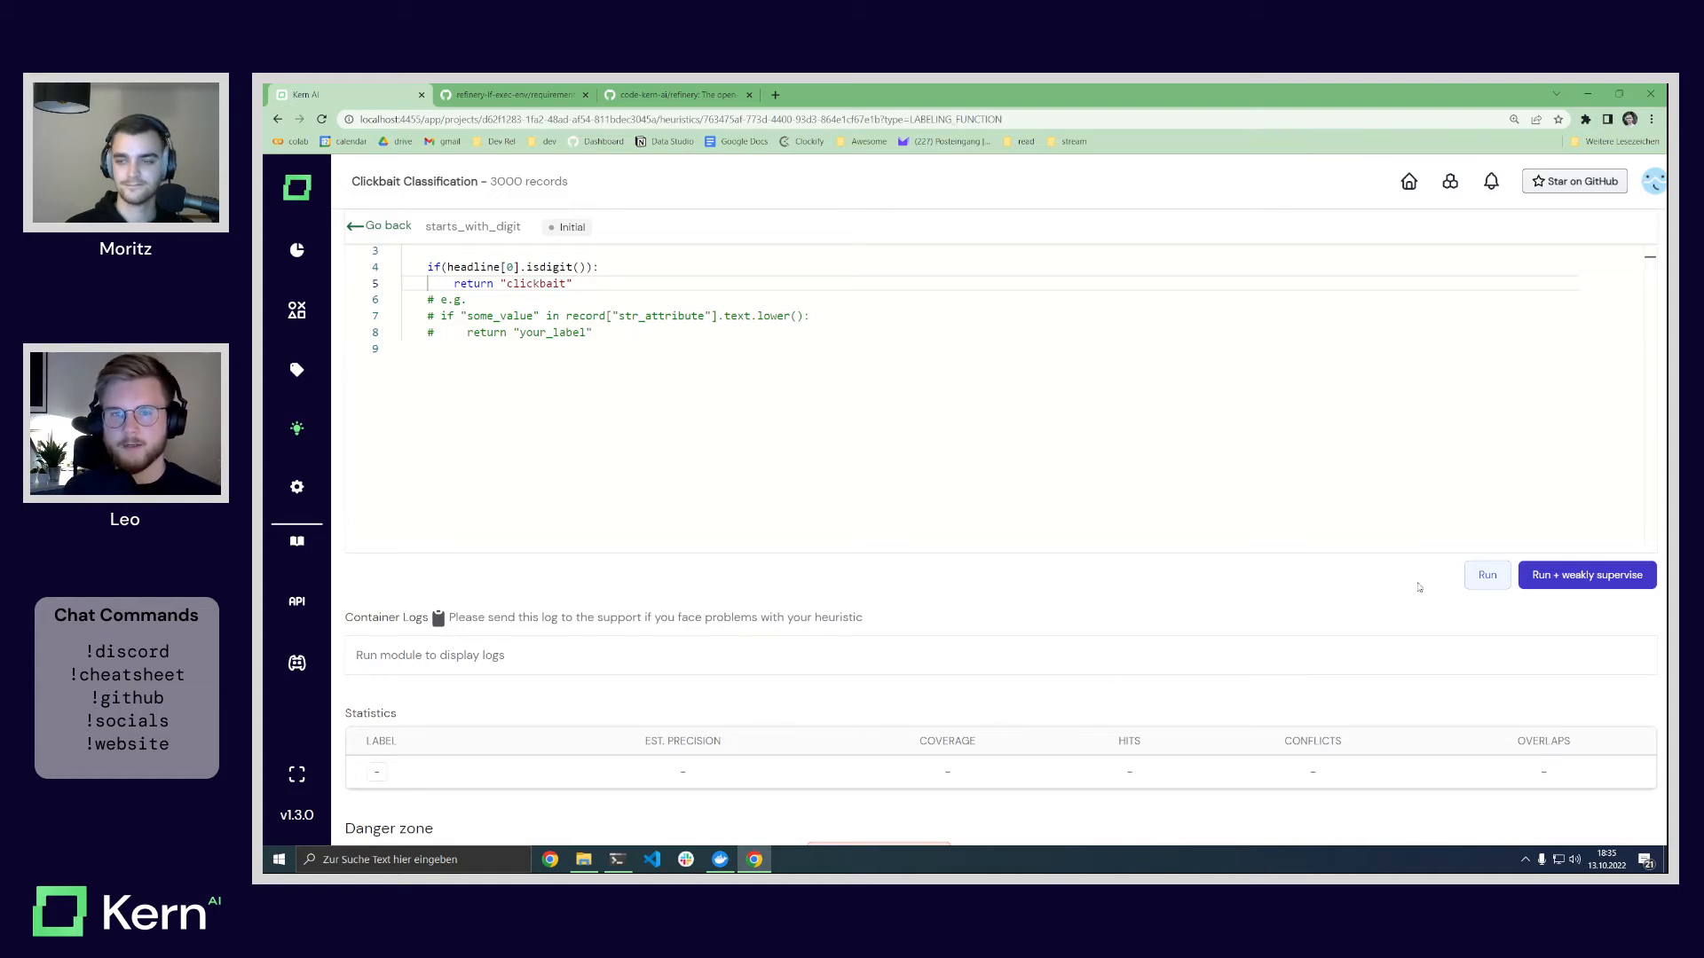
left_click(1483, 577)
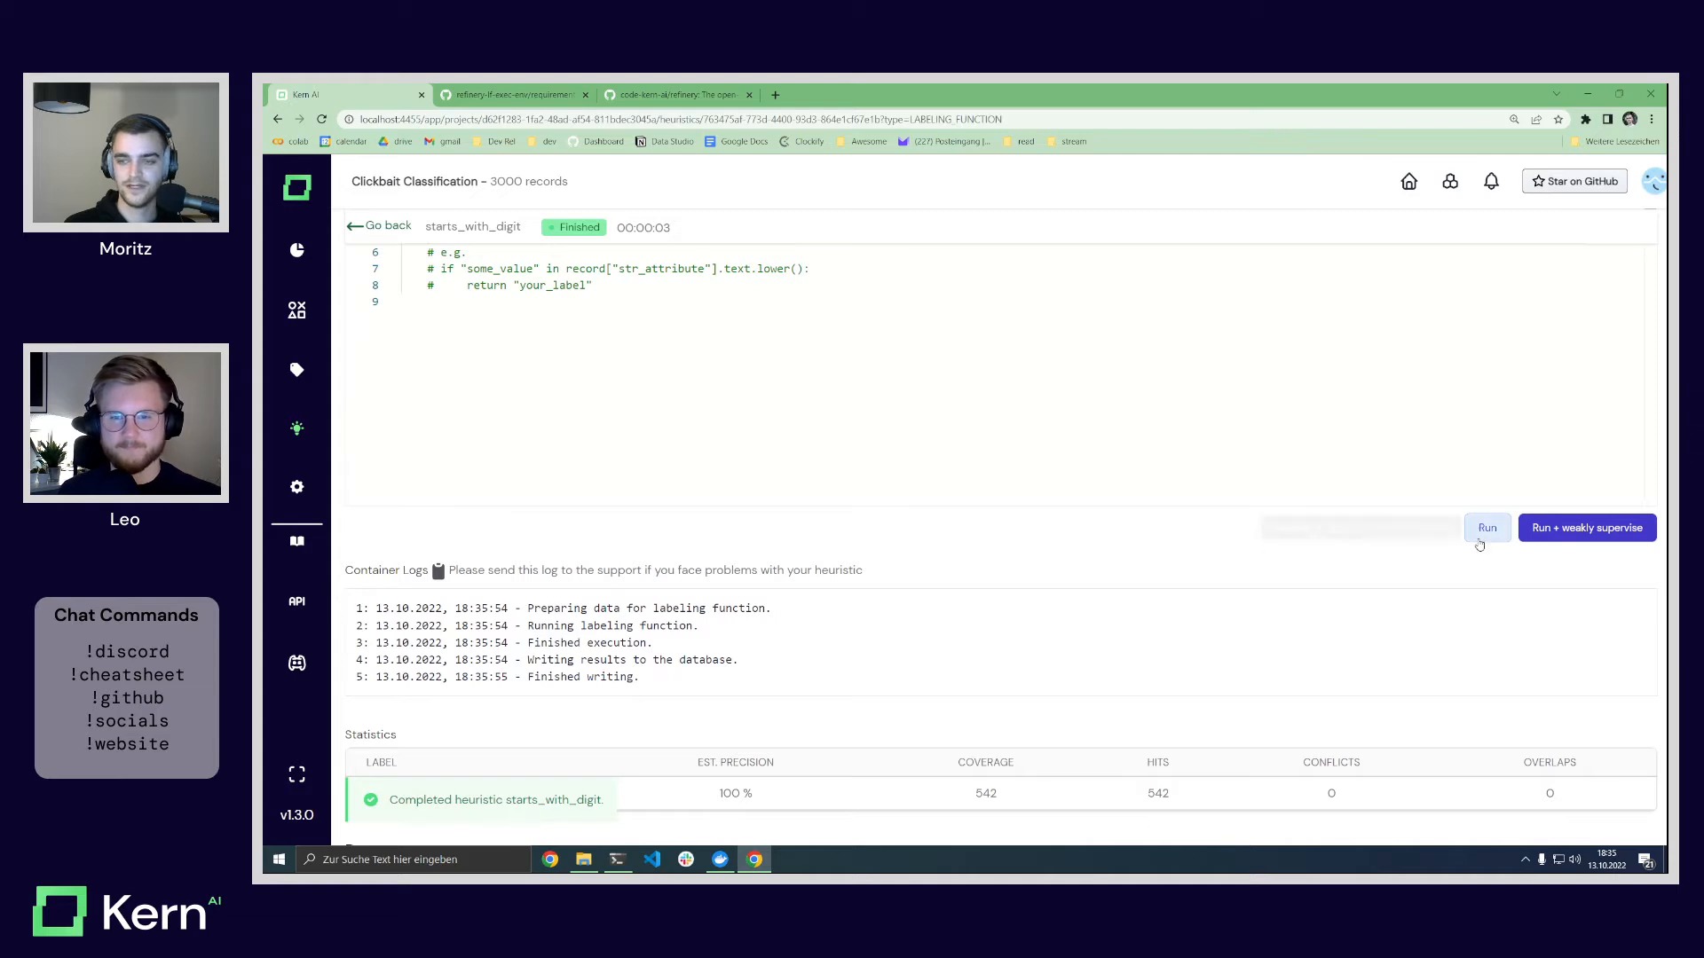
left_click(630, 333)
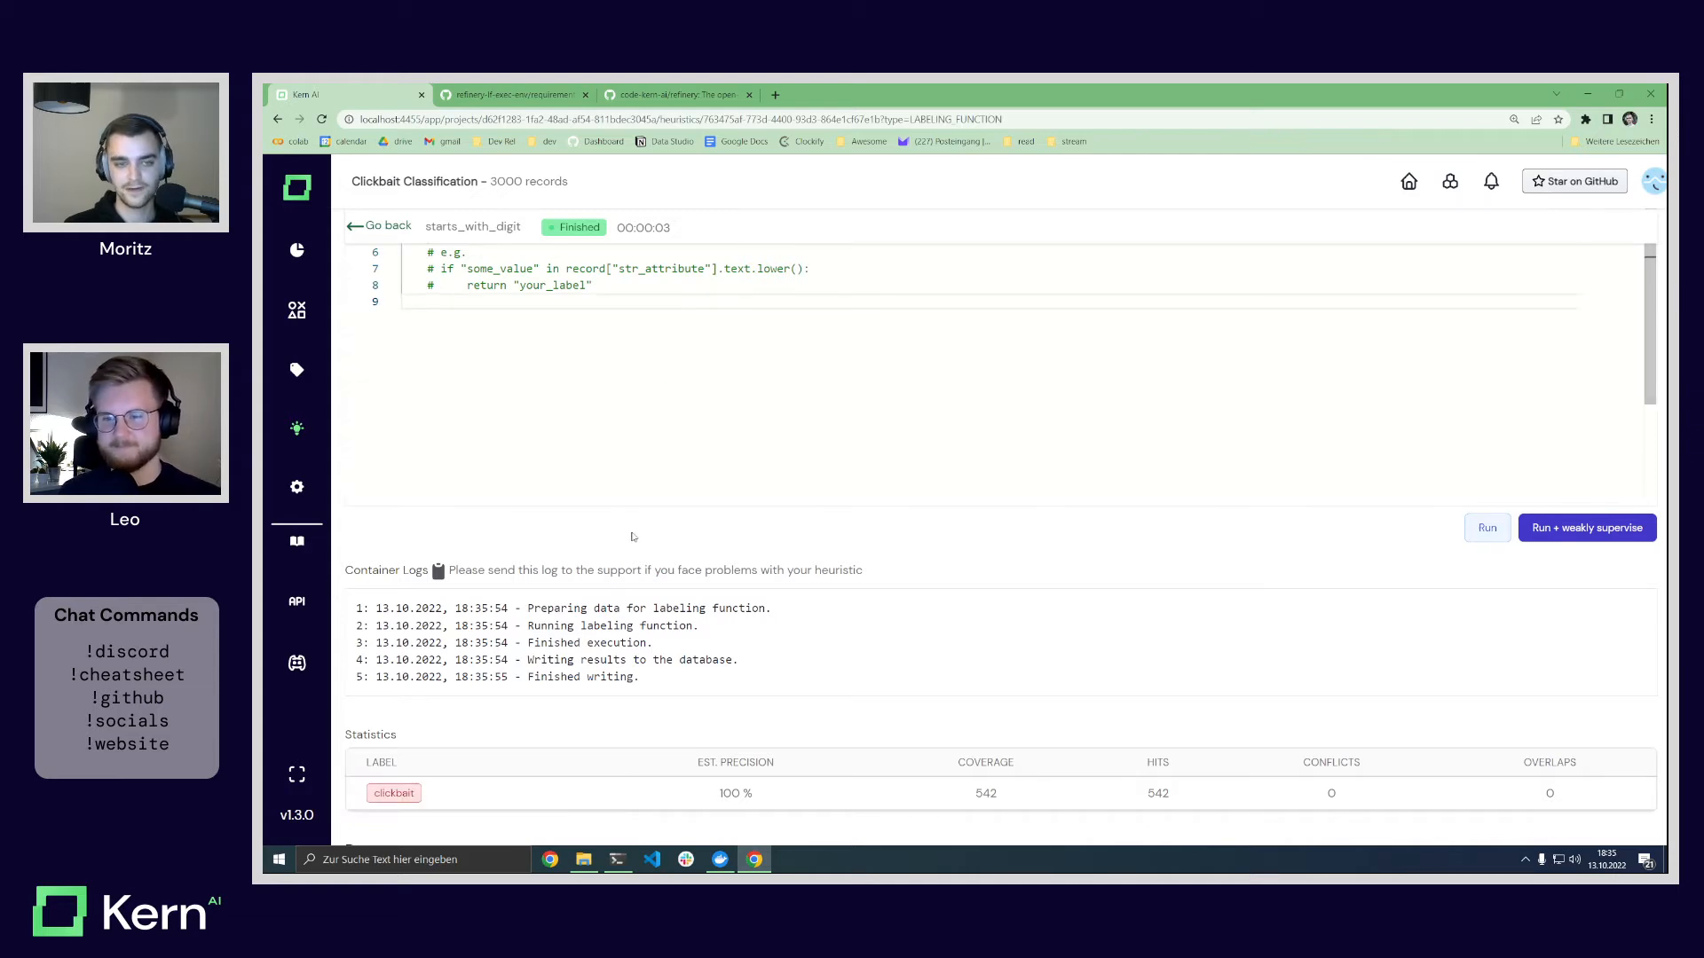
Step: Review the container log entries of the starts_with_digit run, from data preparation to writing the results
scroll(495, 533, "down", 2)
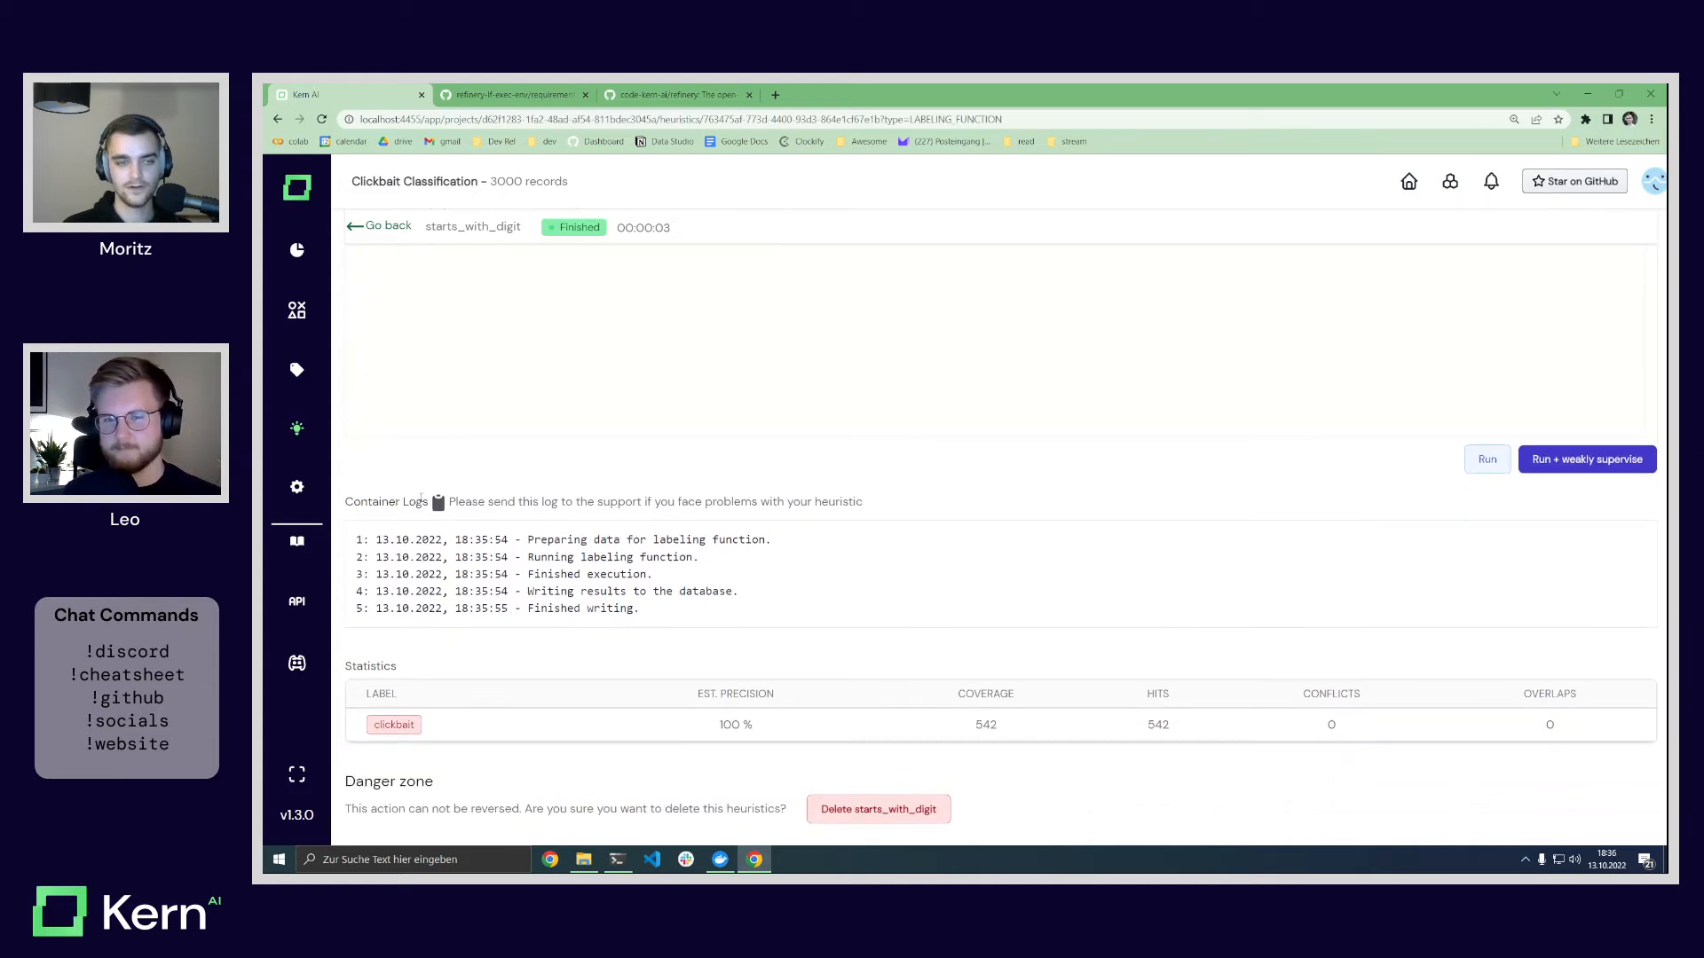
left_click_drag(523, 536, 673, 614)
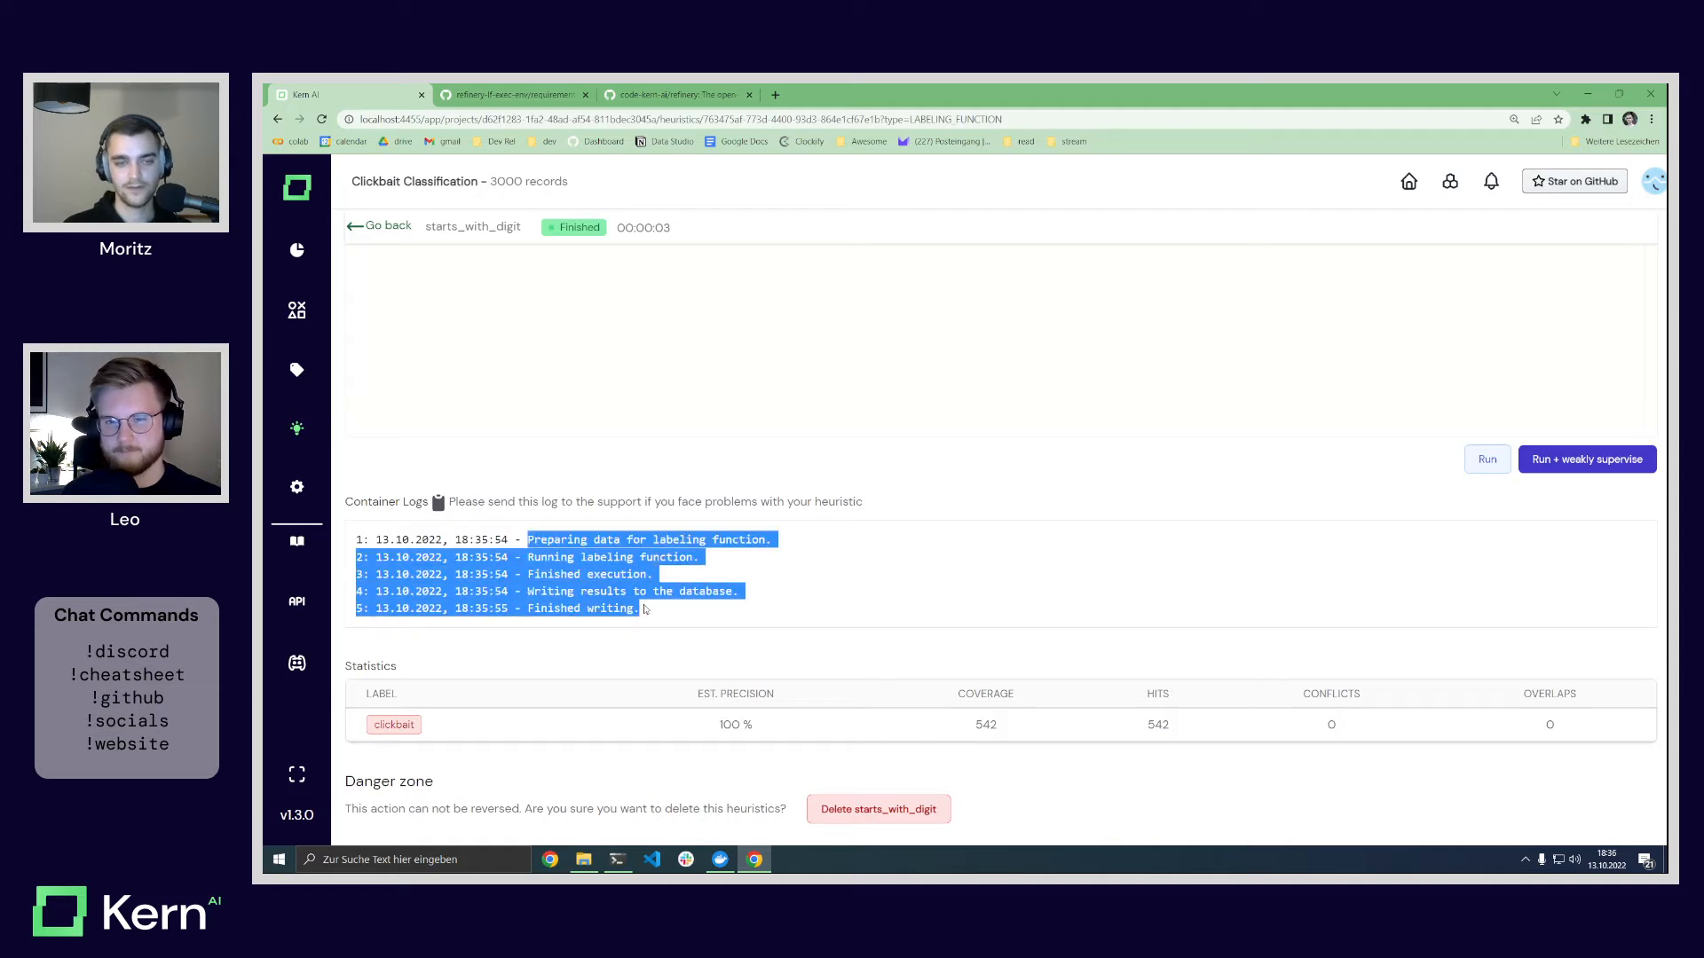
left_click(672, 617)
left_click_drag(517, 609, 645, 614)
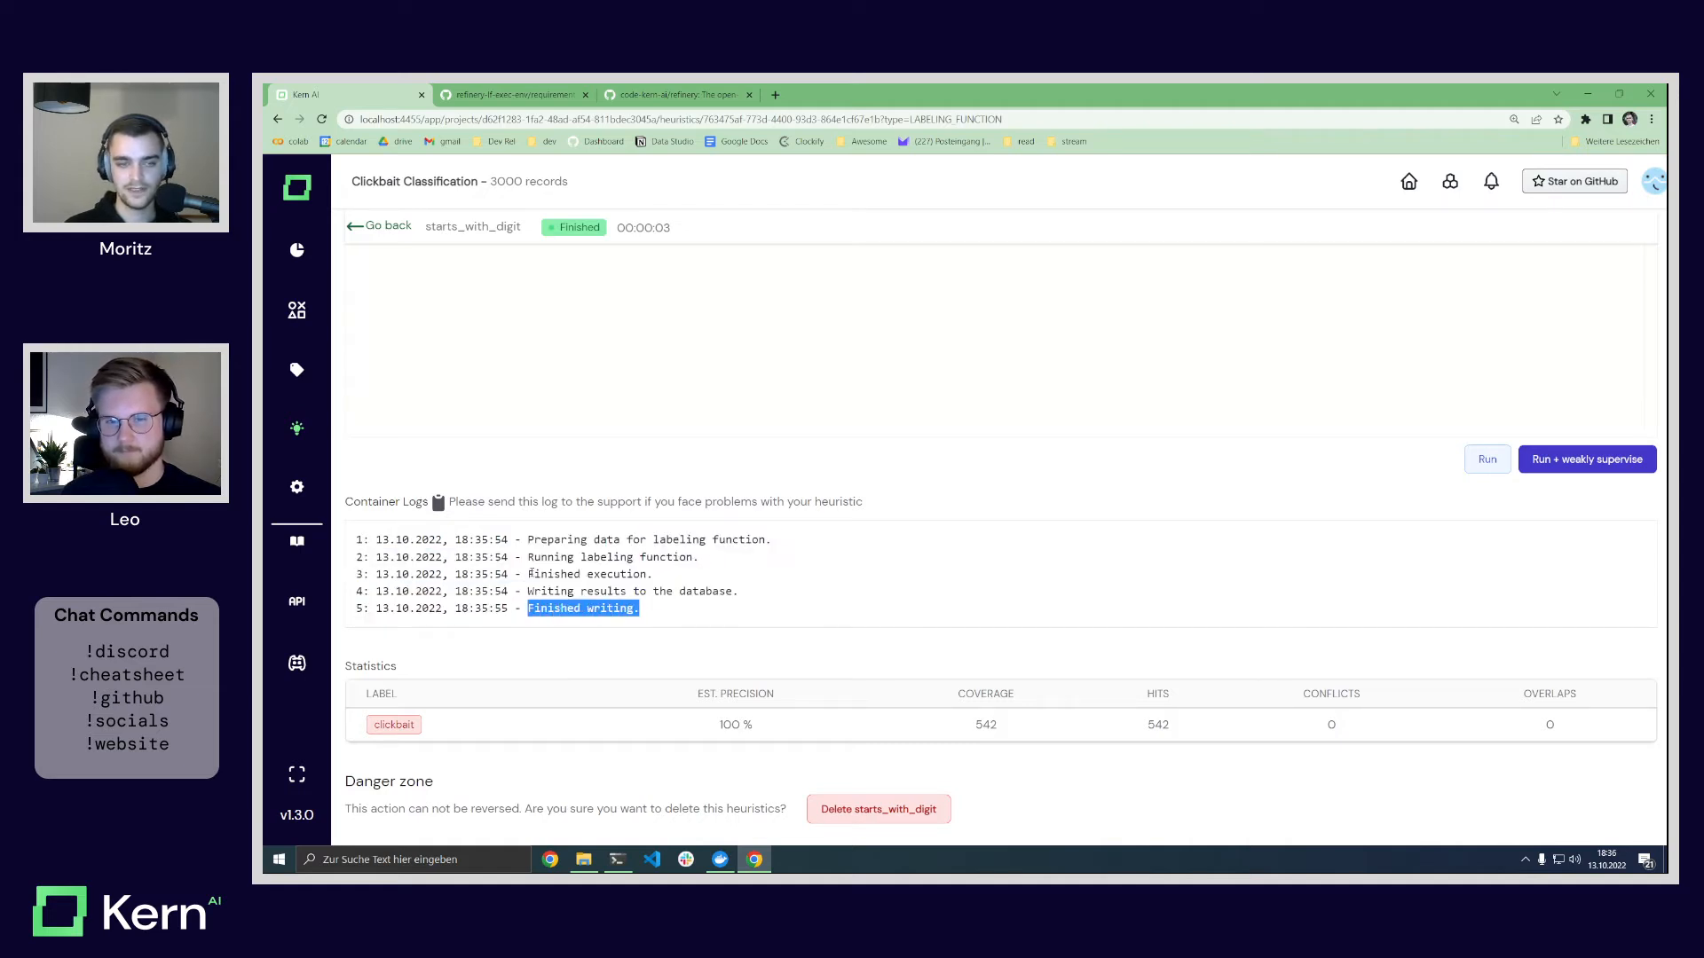
left_click_drag(530, 574, 652, 575)
left_click(728, 591)
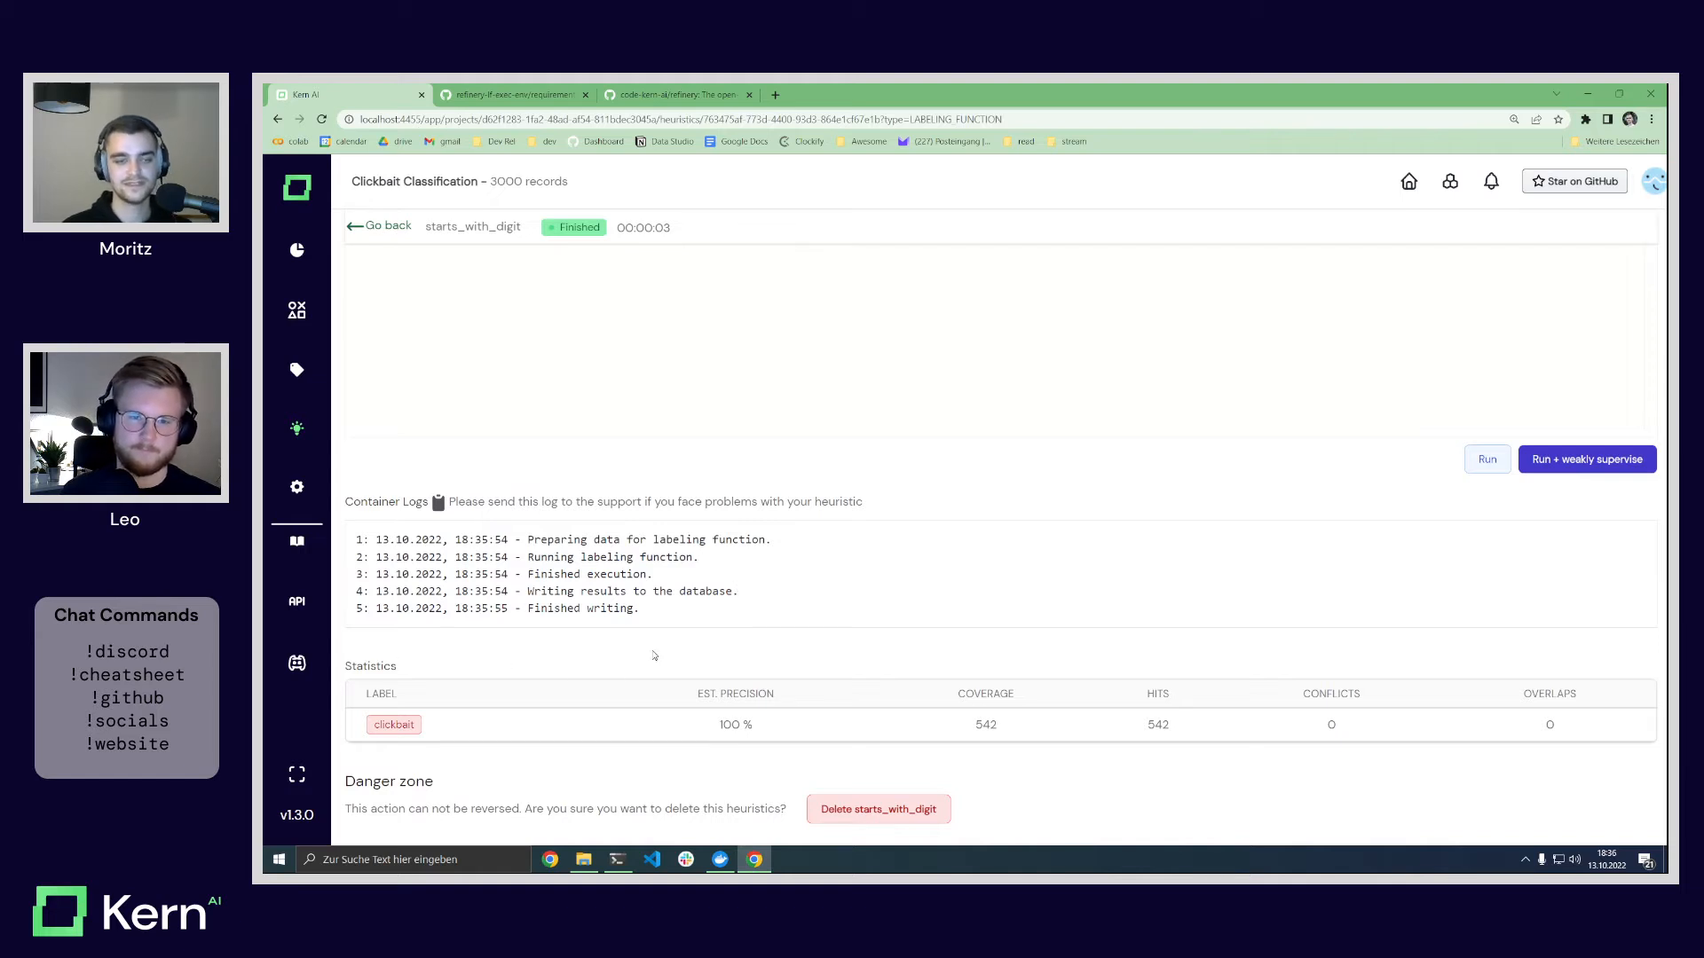
Step: Examine the estimated precision, coverage, hits and conflicts statistics for the heuristic's clickbait label
mouse_move(700, 695)
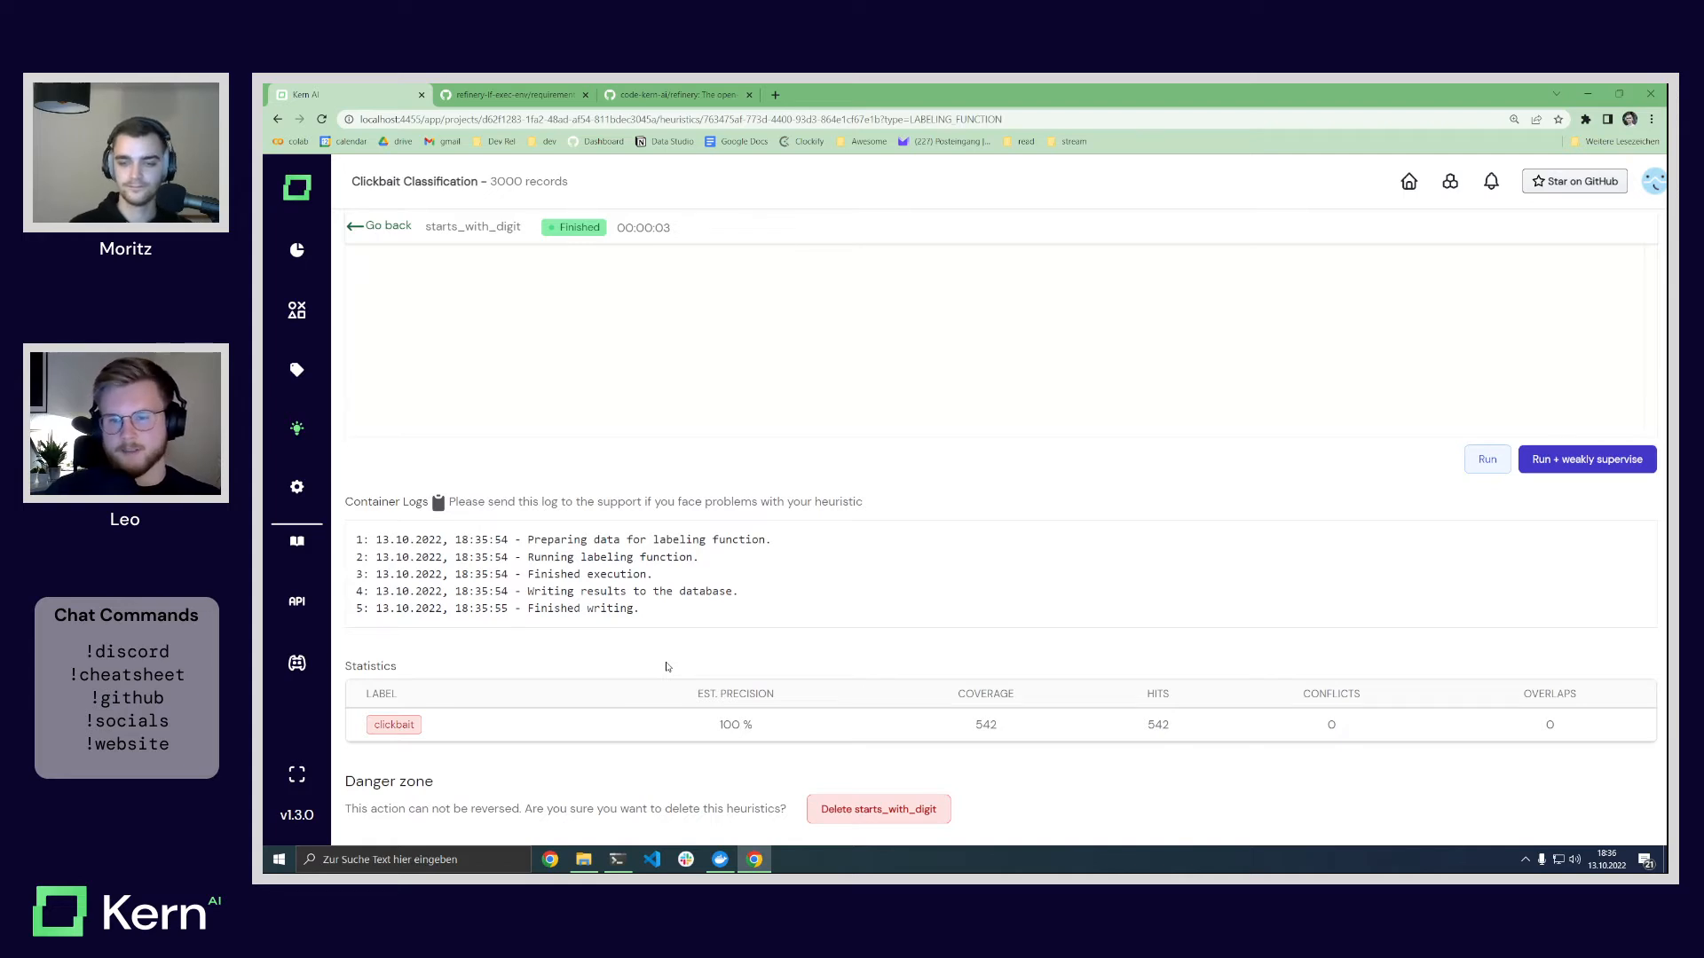
mouse_move(984, 695)
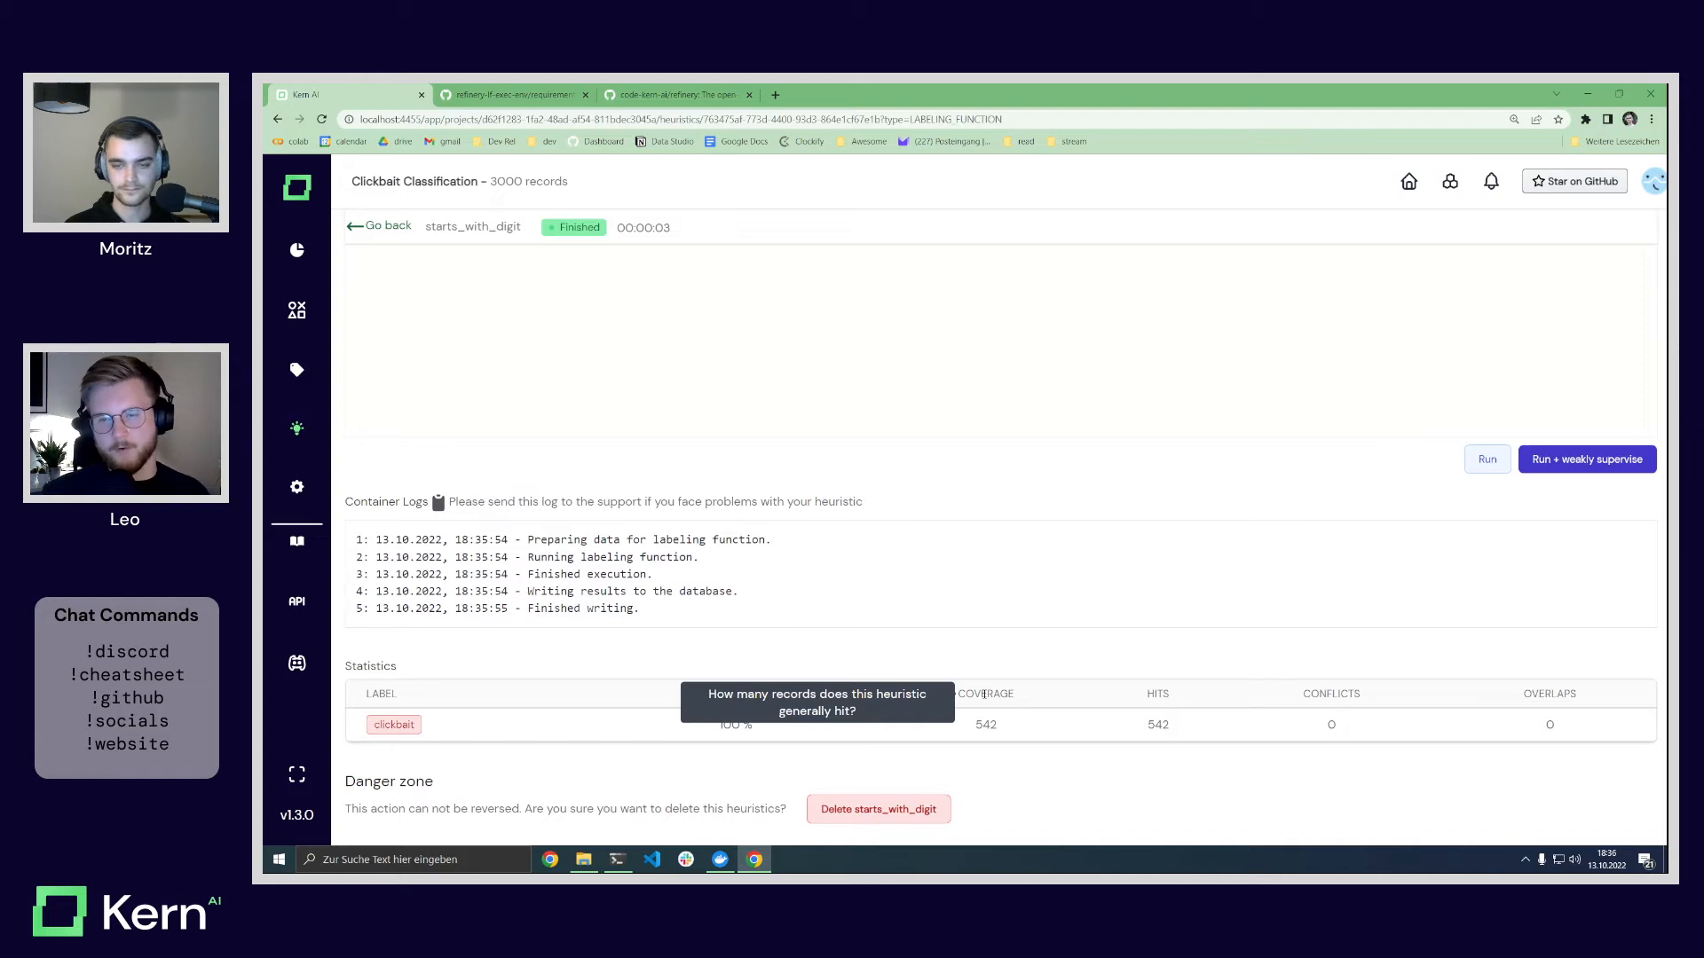
mouse_move(1159, 691)
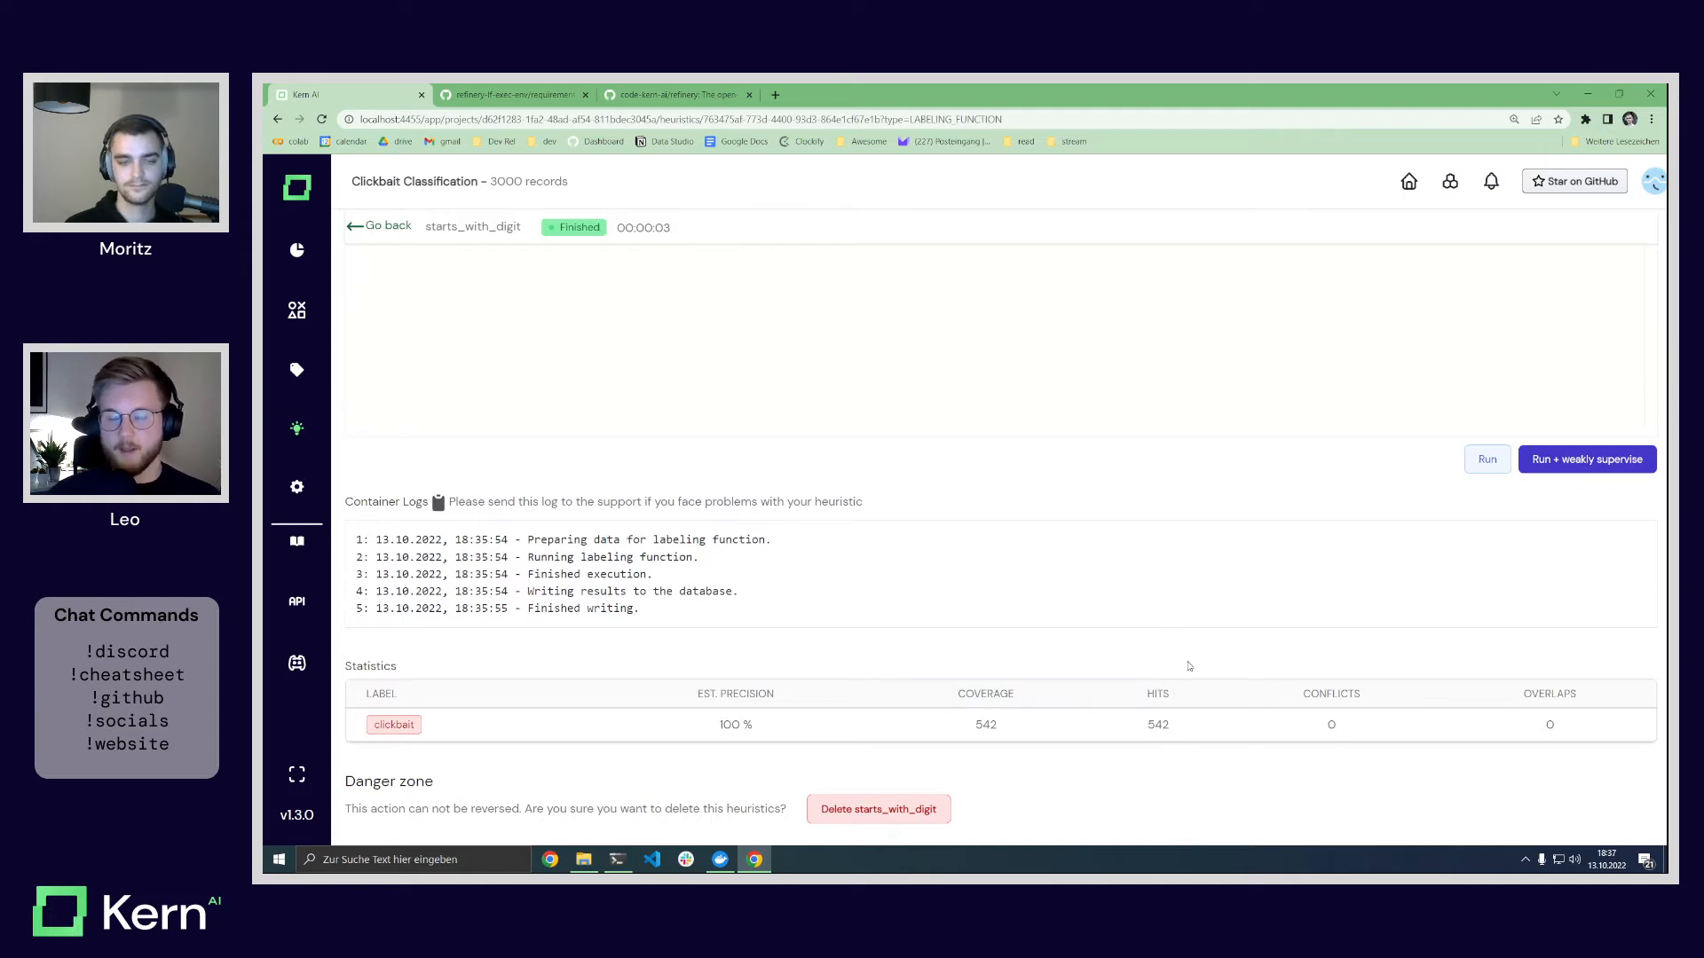
mouse_move(1326, 691)
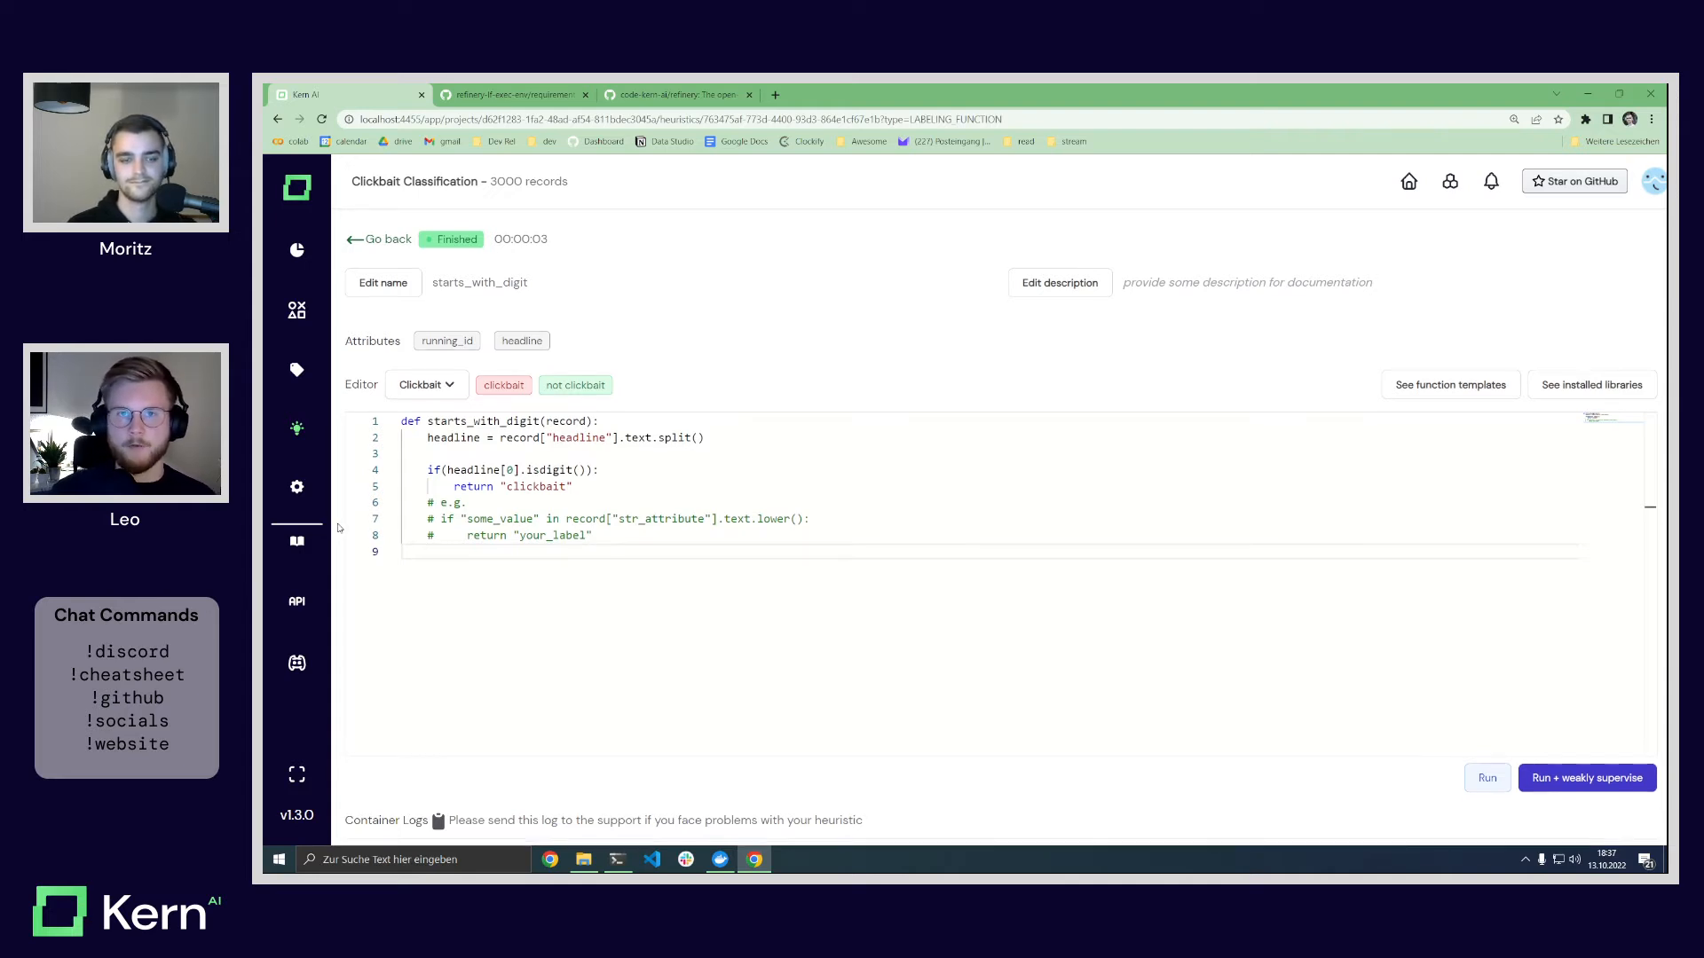
scroll(721, 728, "down", 3)
left_click_drag(720, 729, 777, 735)
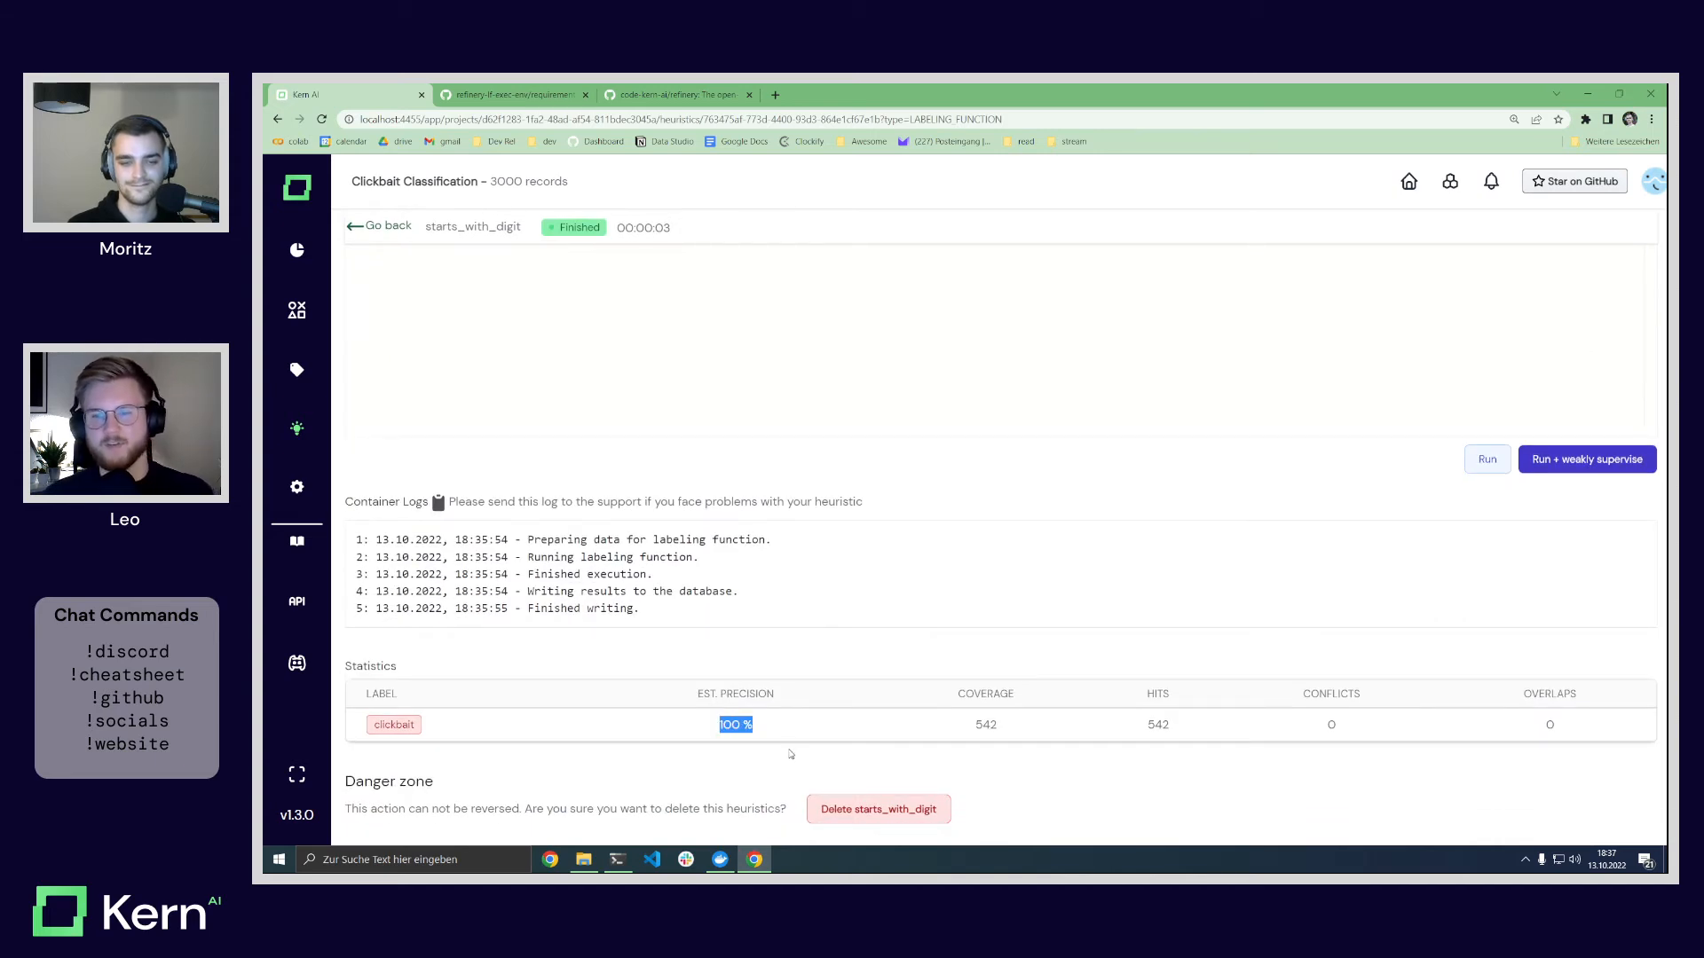
left_click(791, 752)
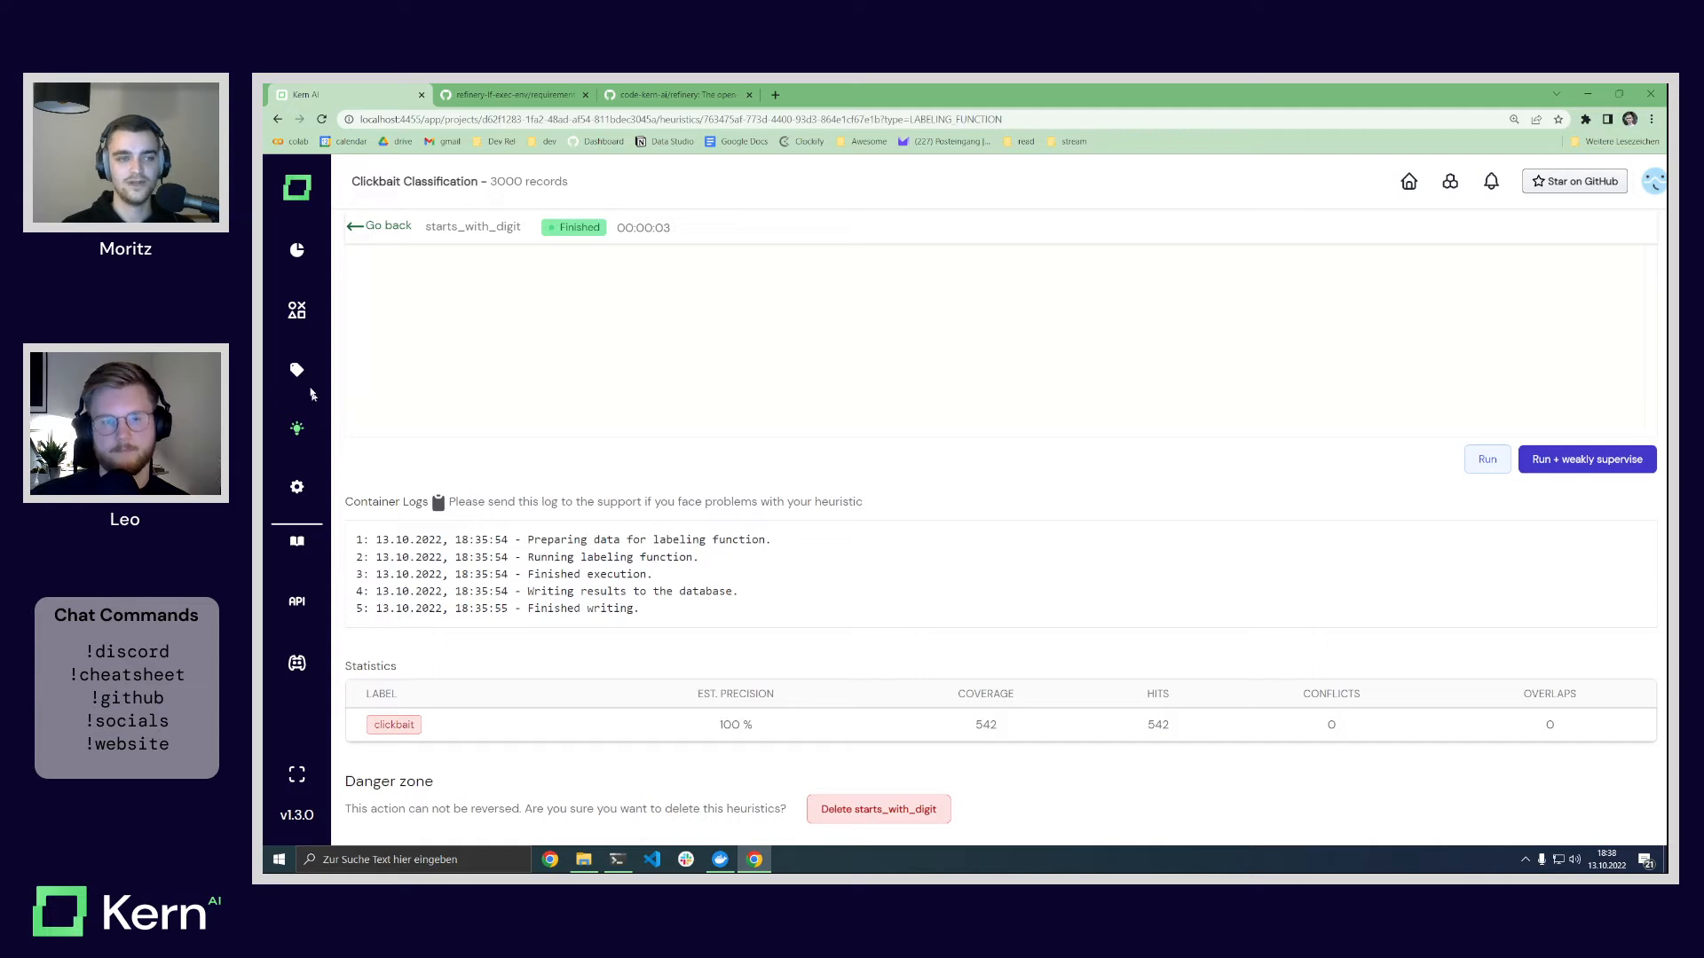
Step: Filter the project's records in the data browser to those hit by the starts_with_digit heuristic of the Clickbait task
left_click(296, 310)
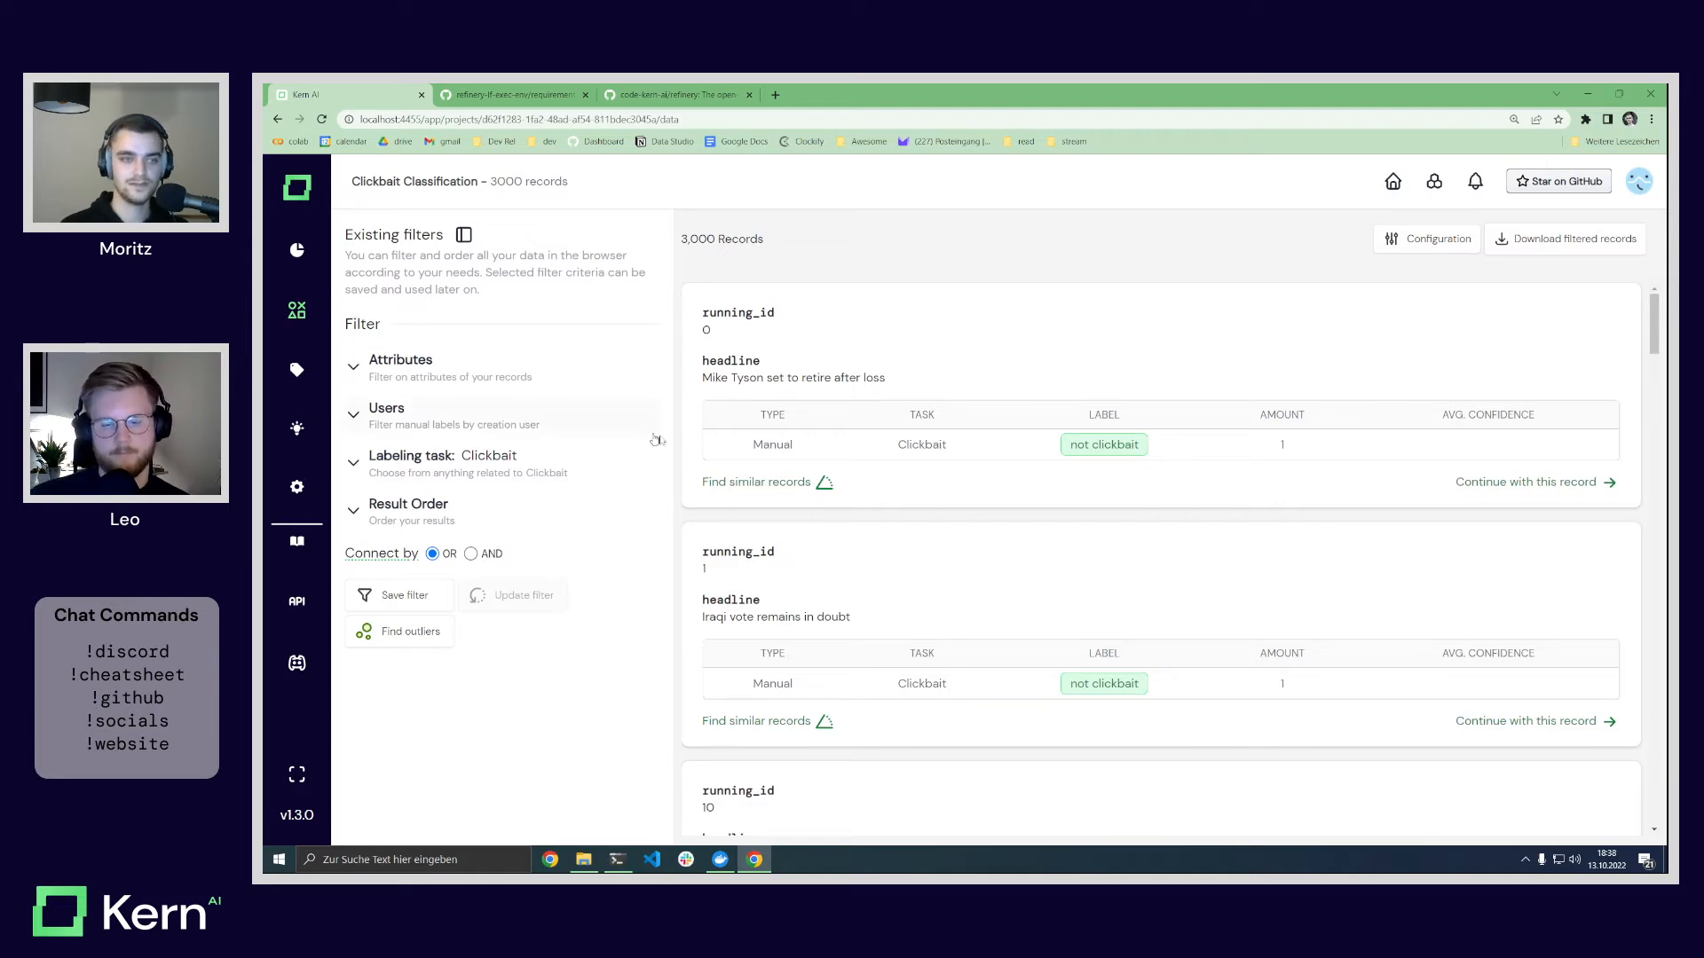
left_click(461, 479)
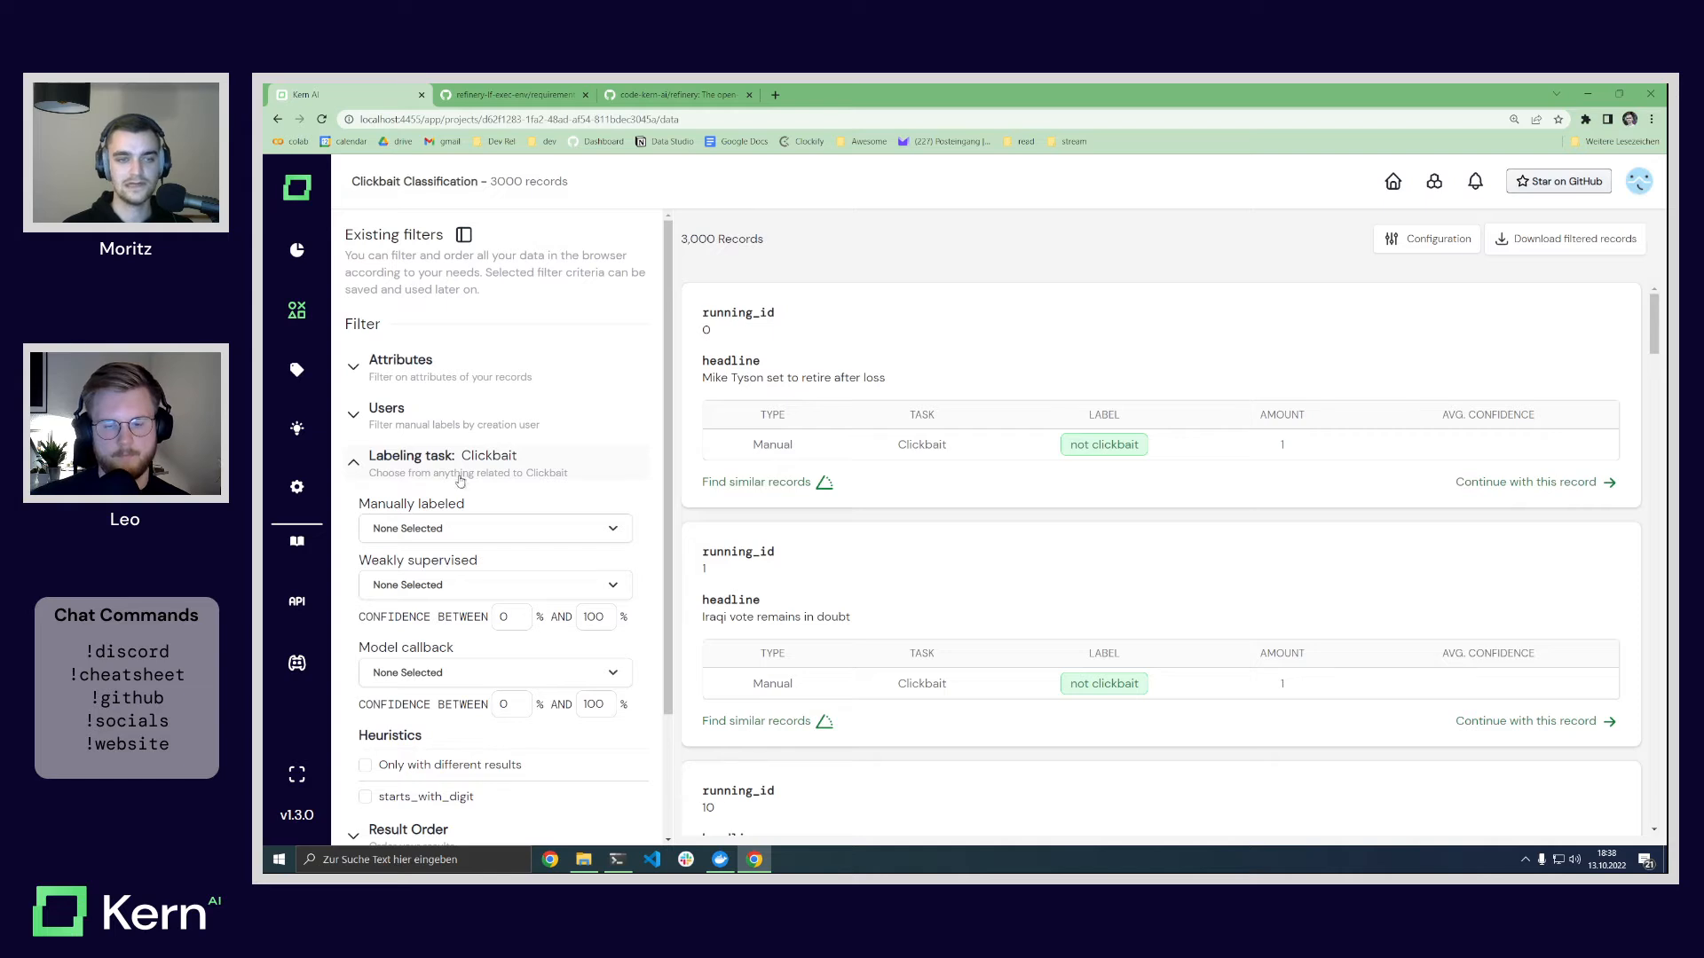
scroll(470, 495, "down", 1)
scroll(470, 495, "down", 1)
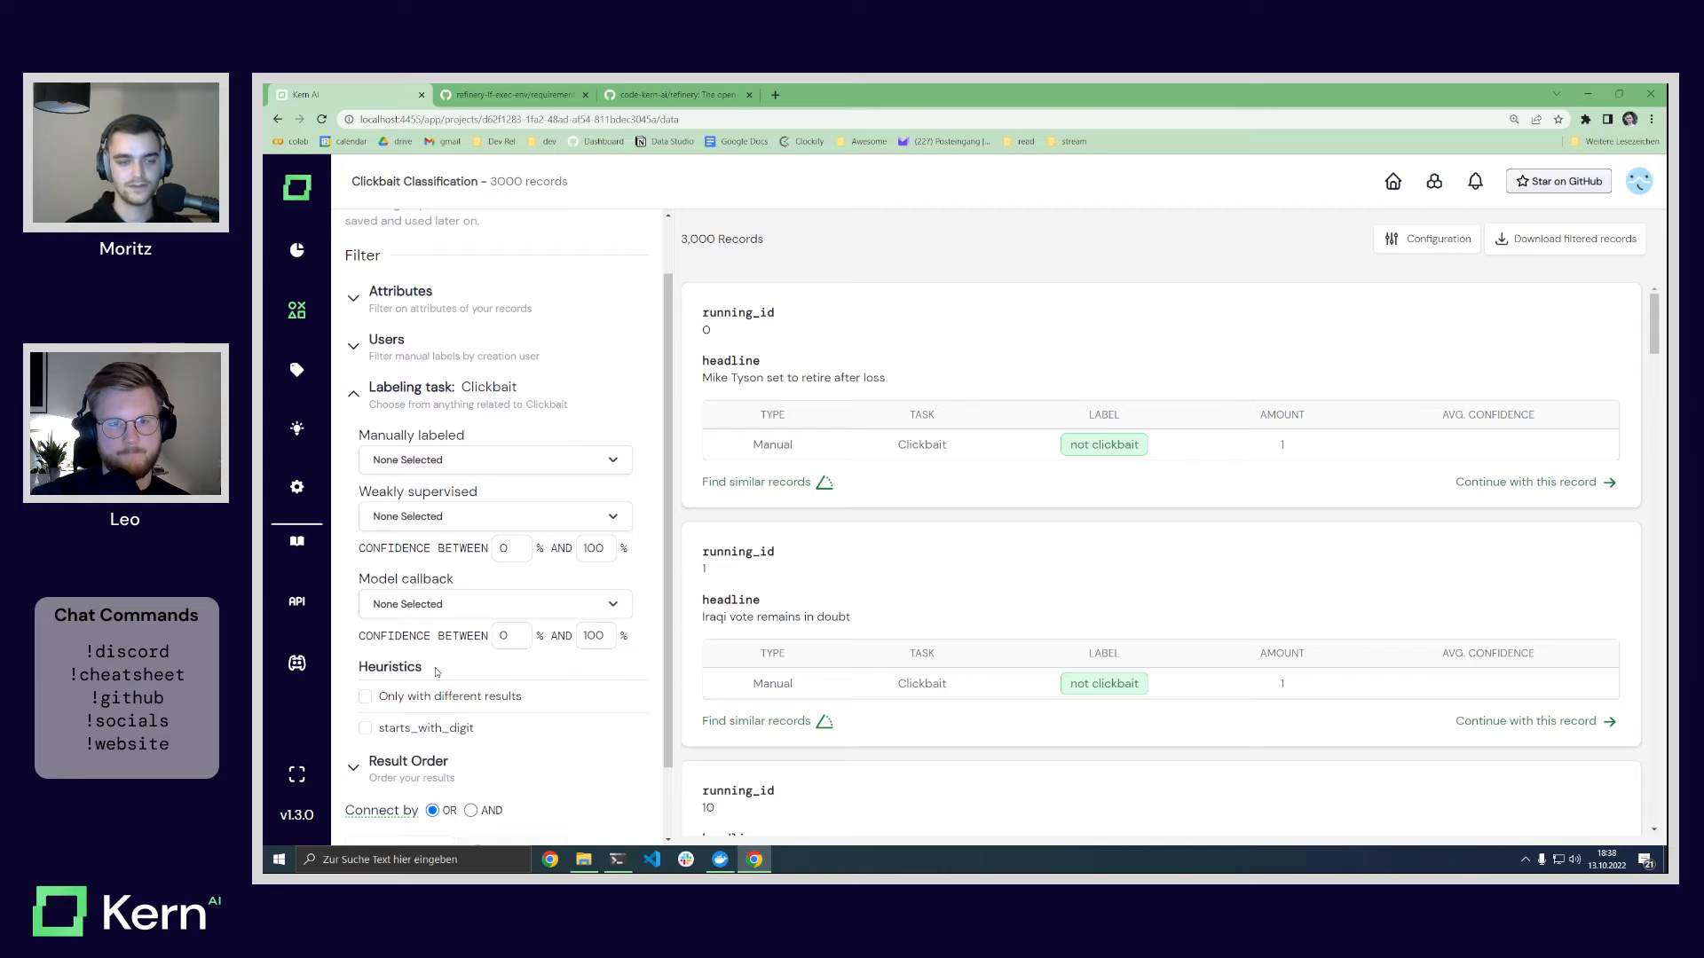
left_click(365, 727)
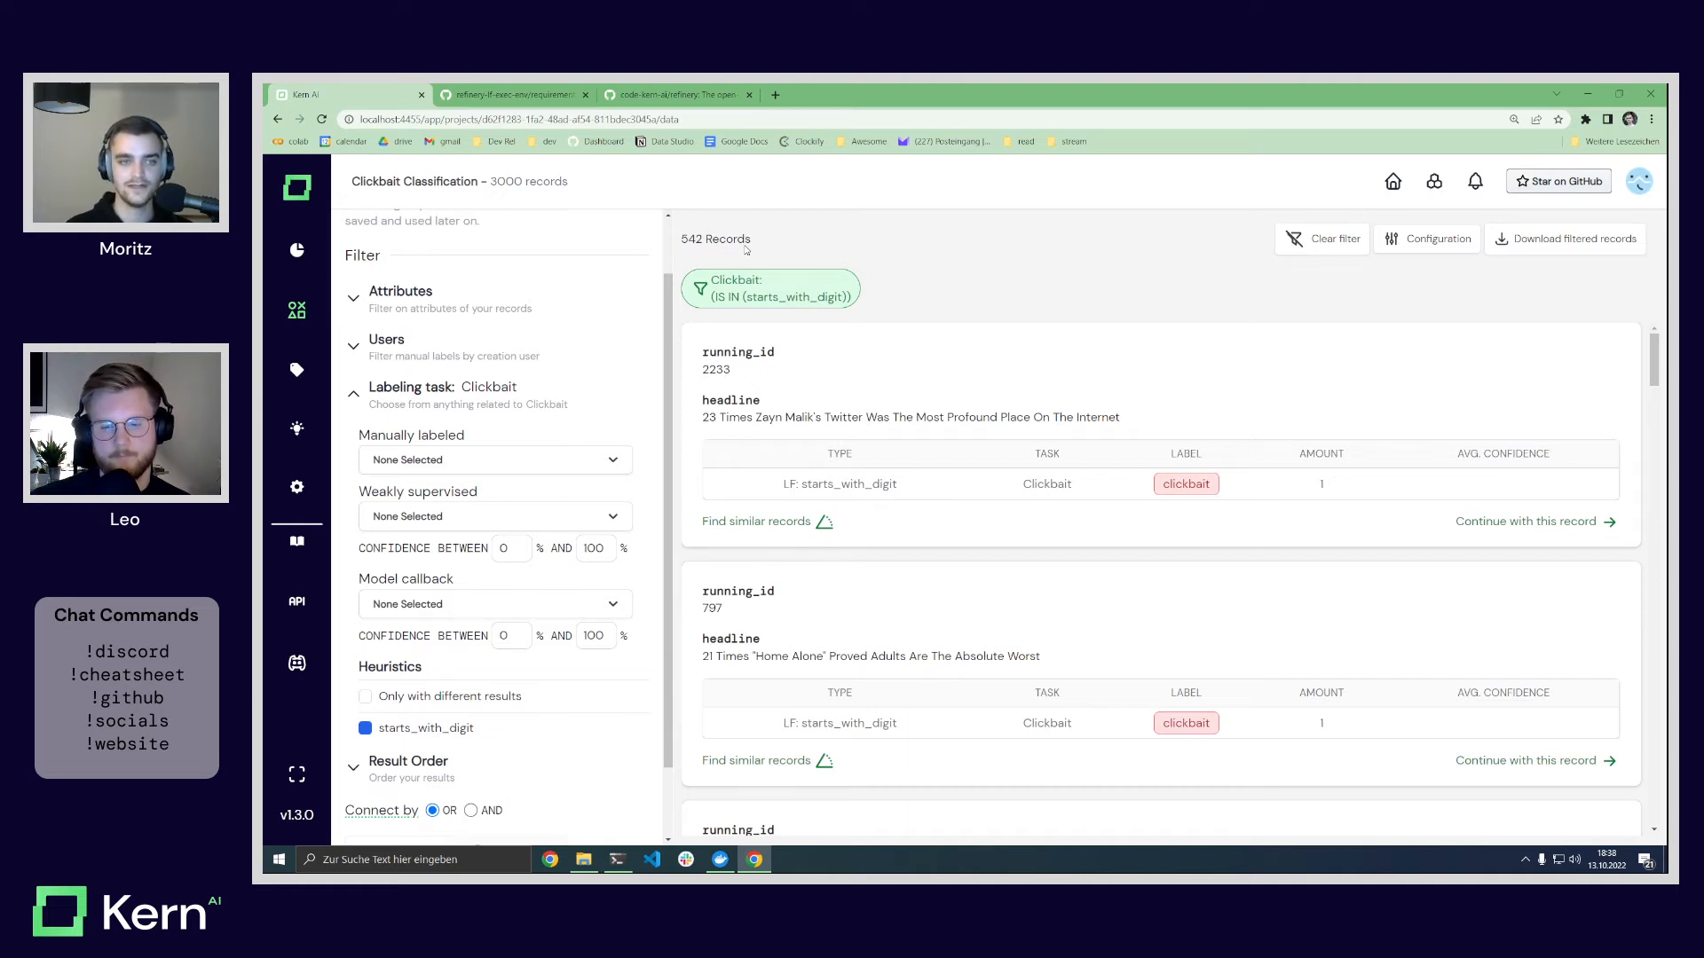
left_click(354, 392)
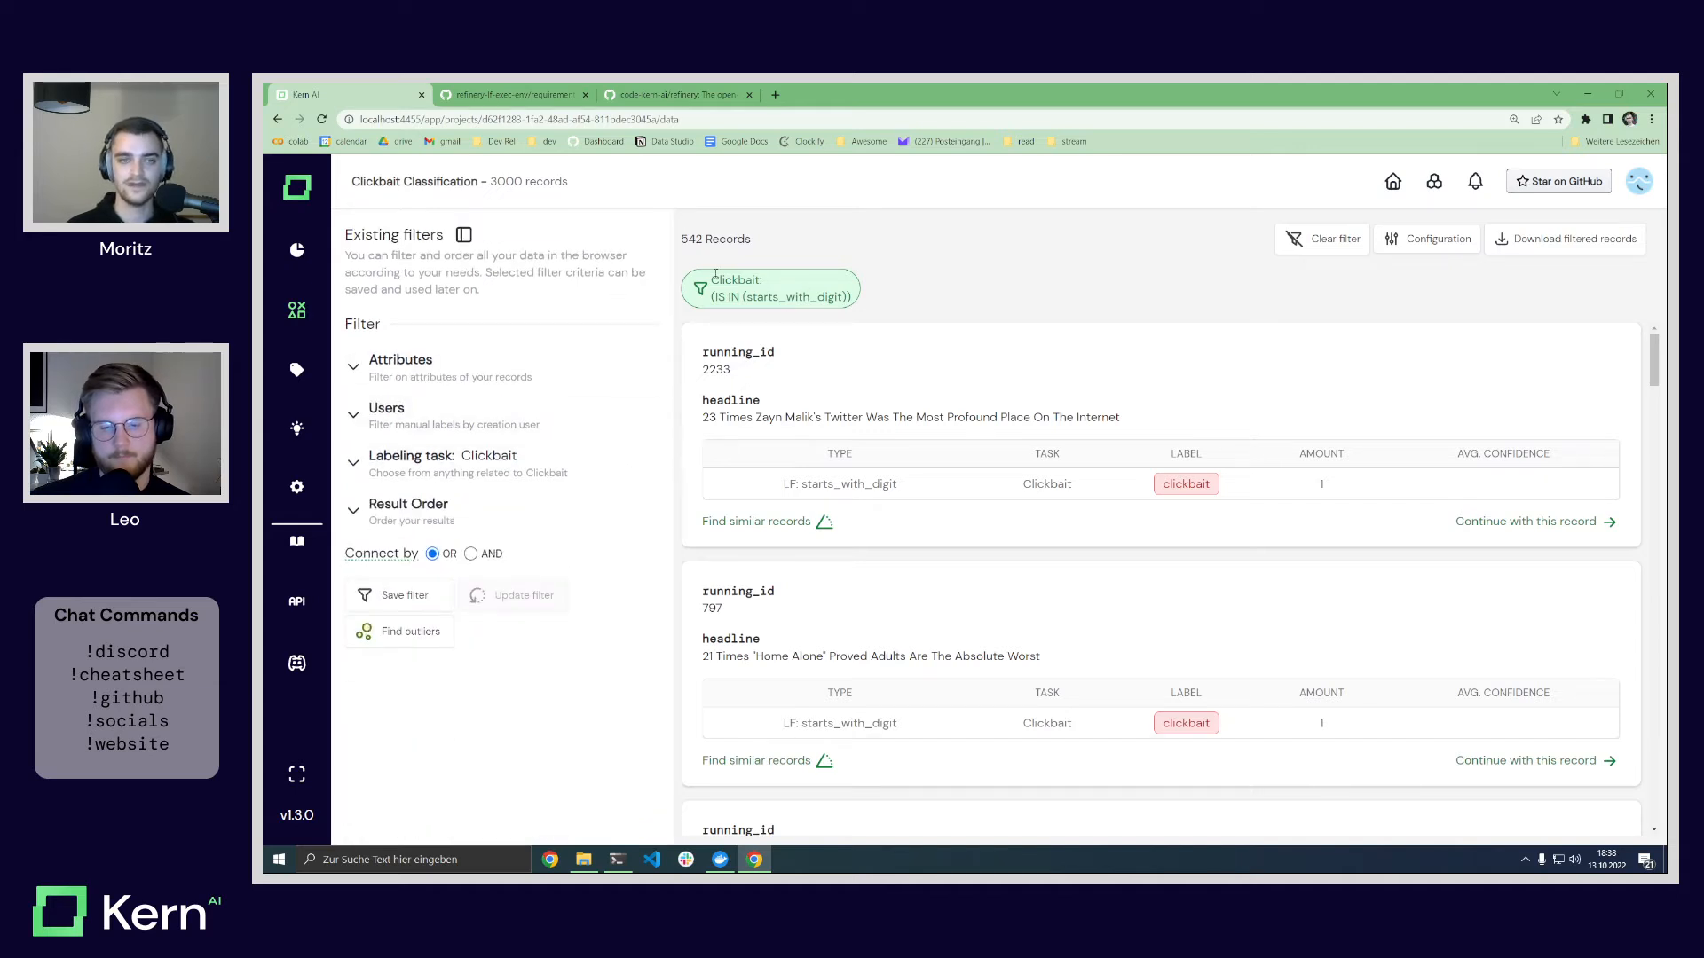
Step: Order the filtered starts_with_digit records randomly
left_click(391, 508)
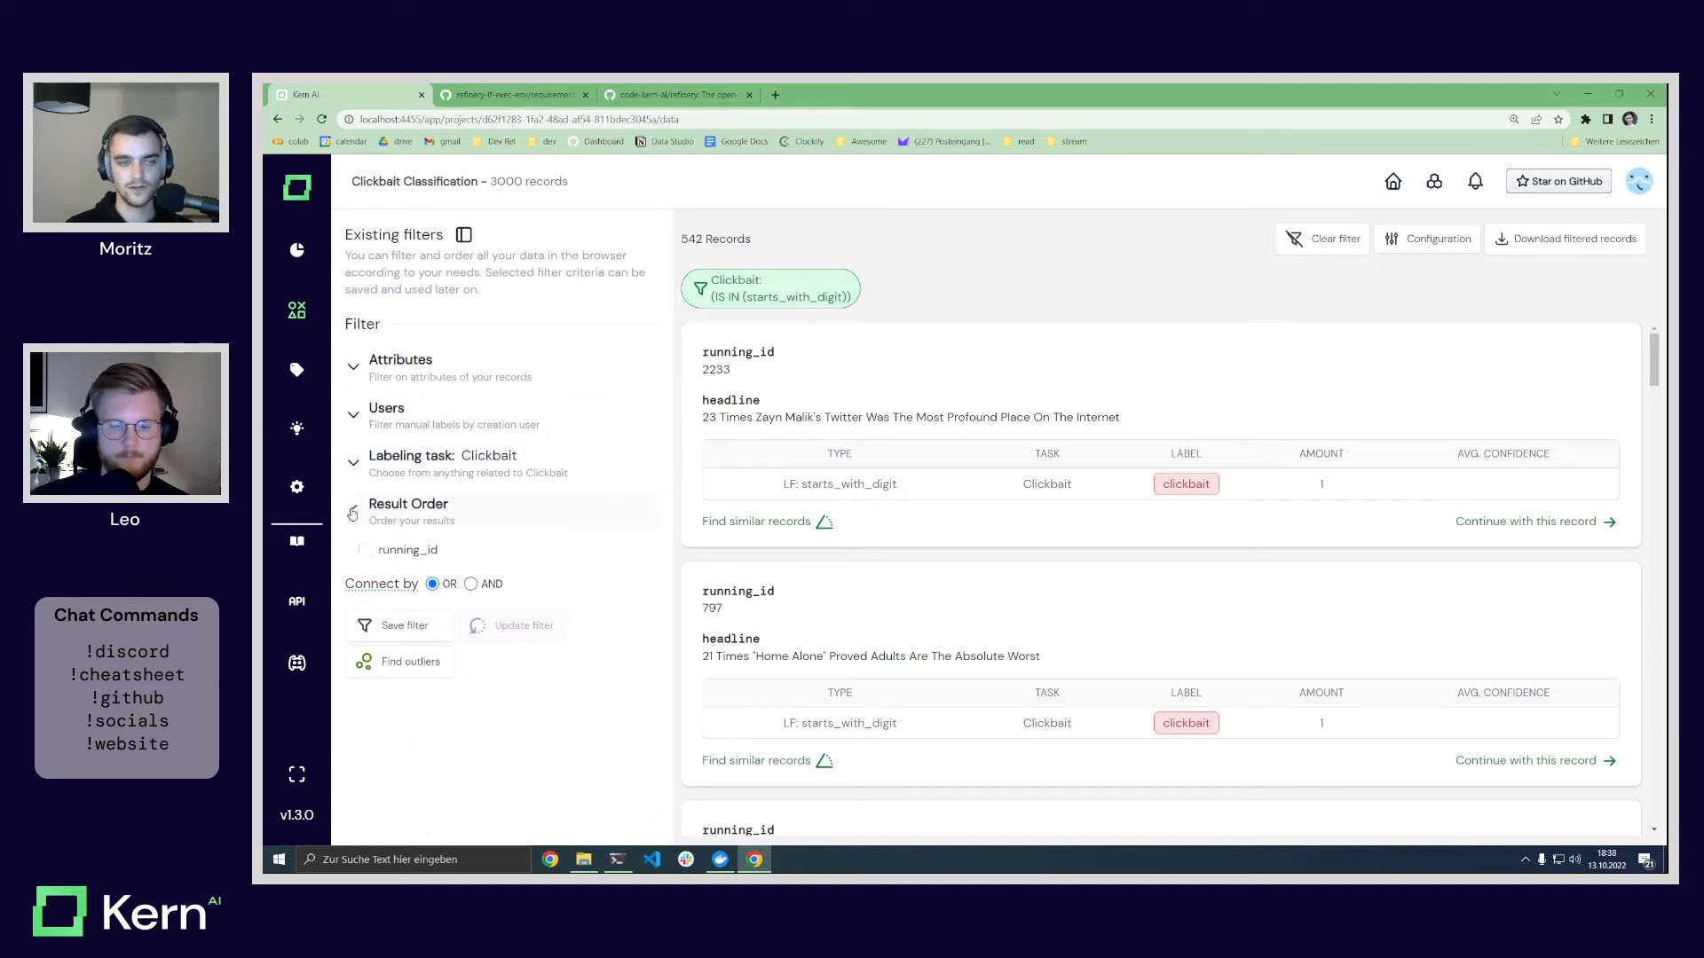
left_click(364, 652)
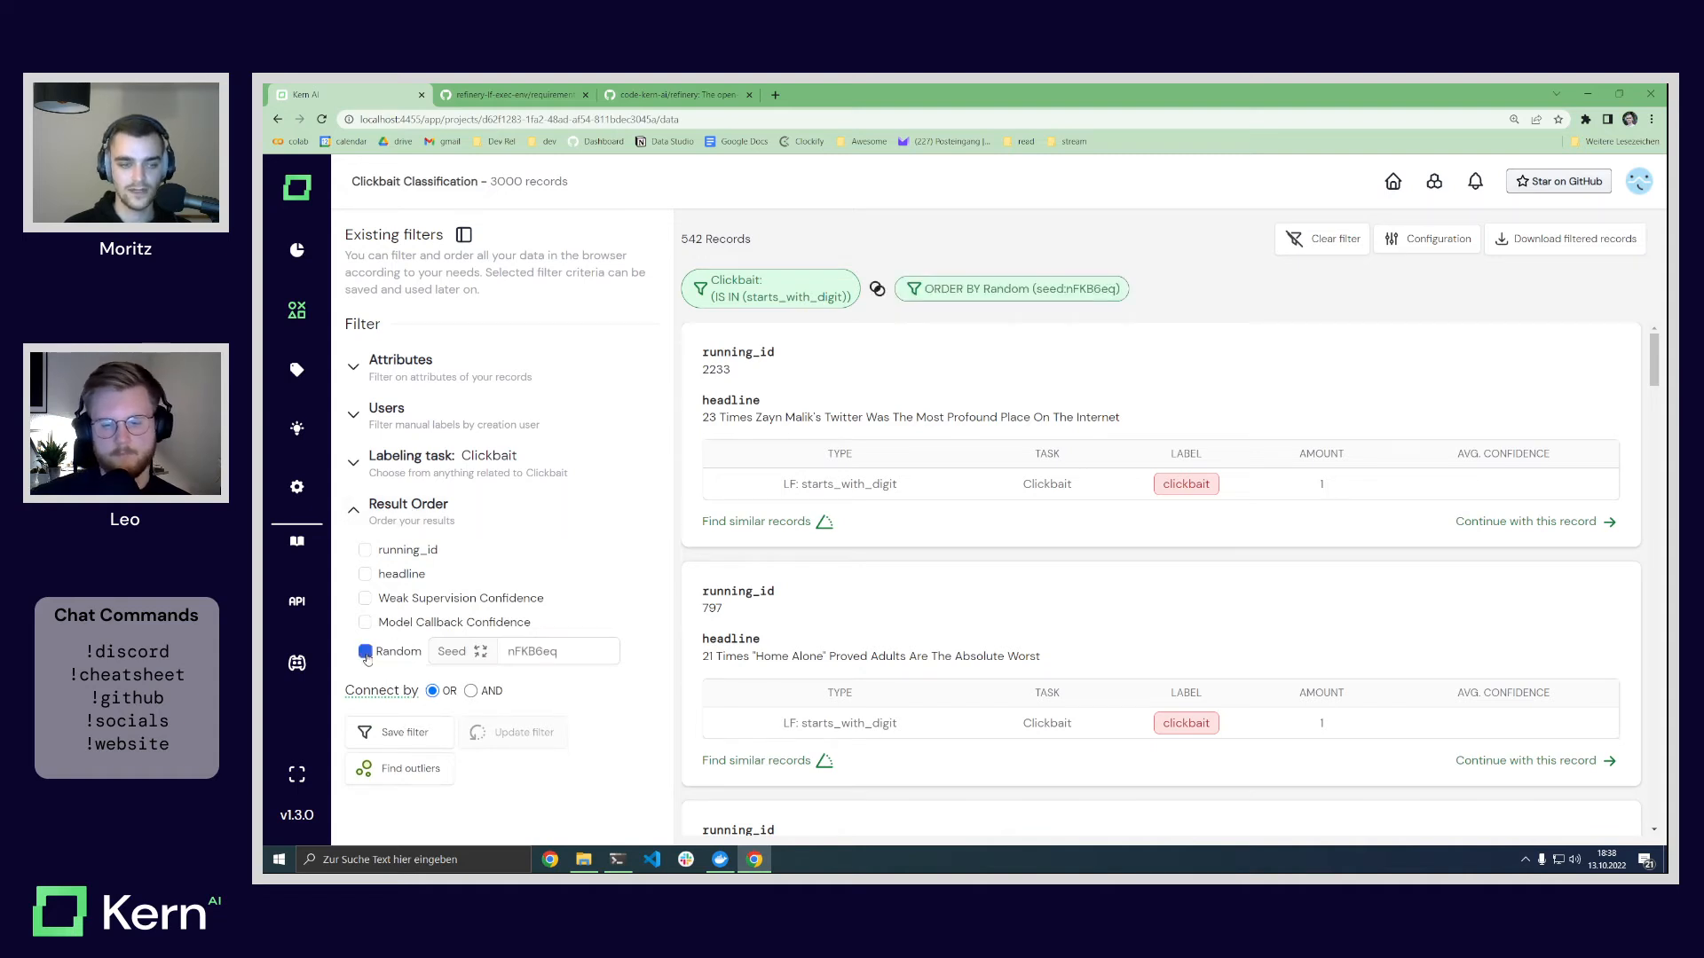
left_click(353, 511)
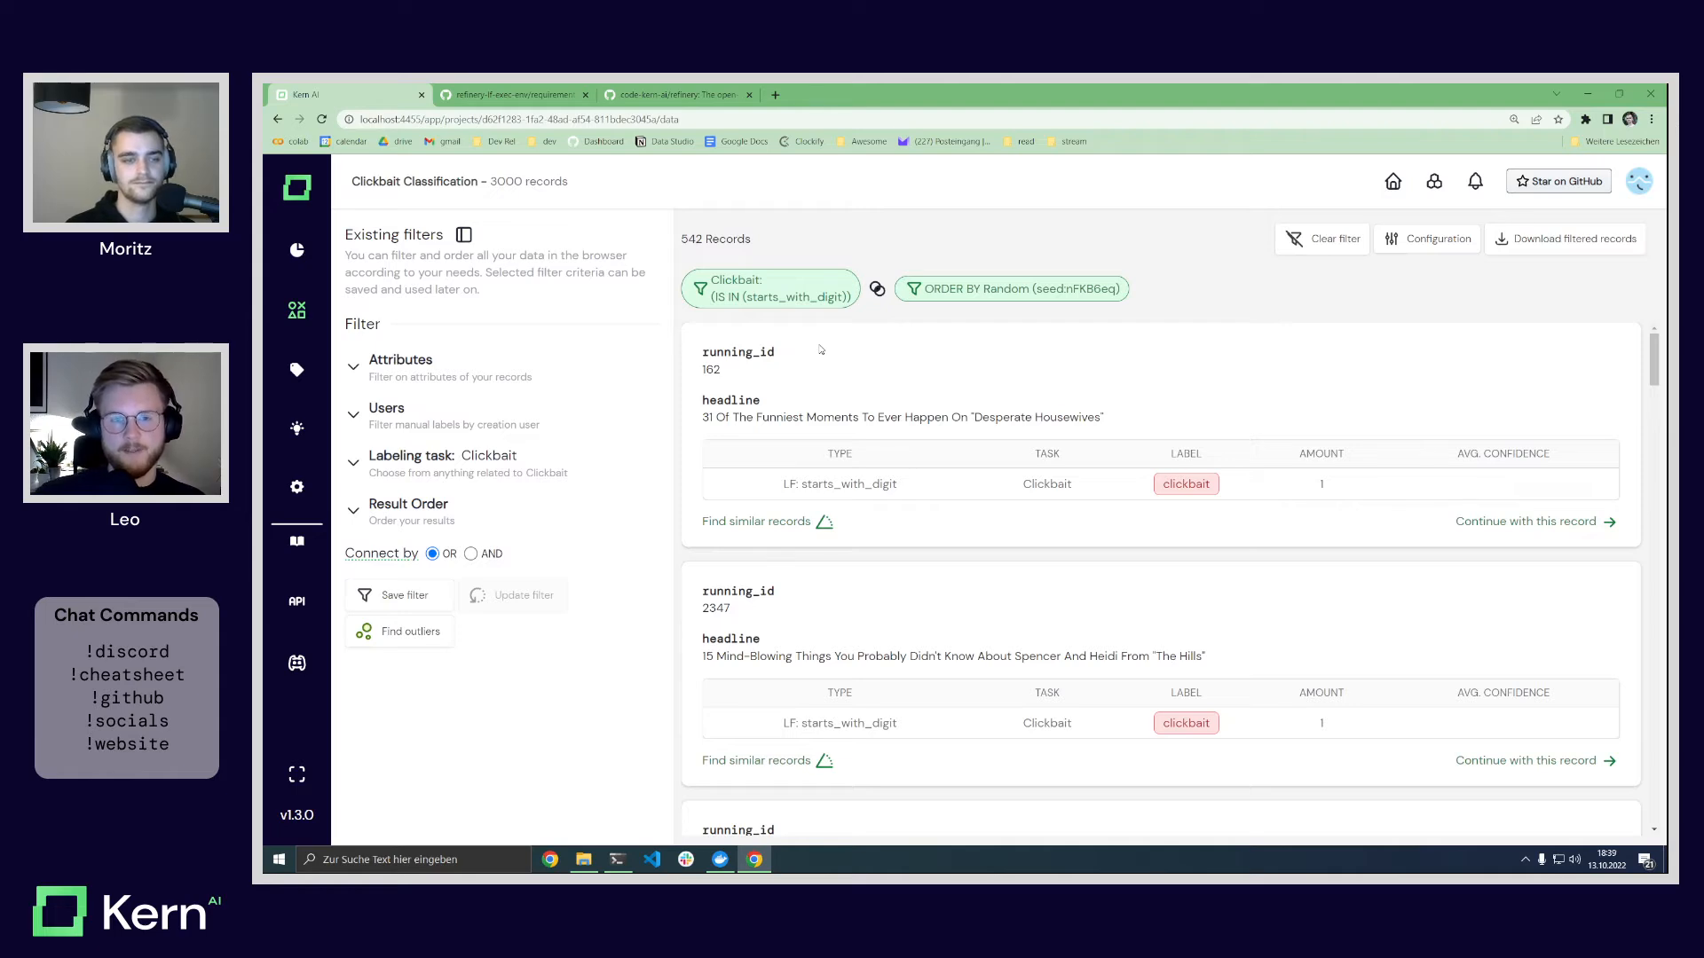
Step: Save the current starts_with_digit filter with its random order as a dynamic slice named "digit LF validation"
left_click(403, 596)
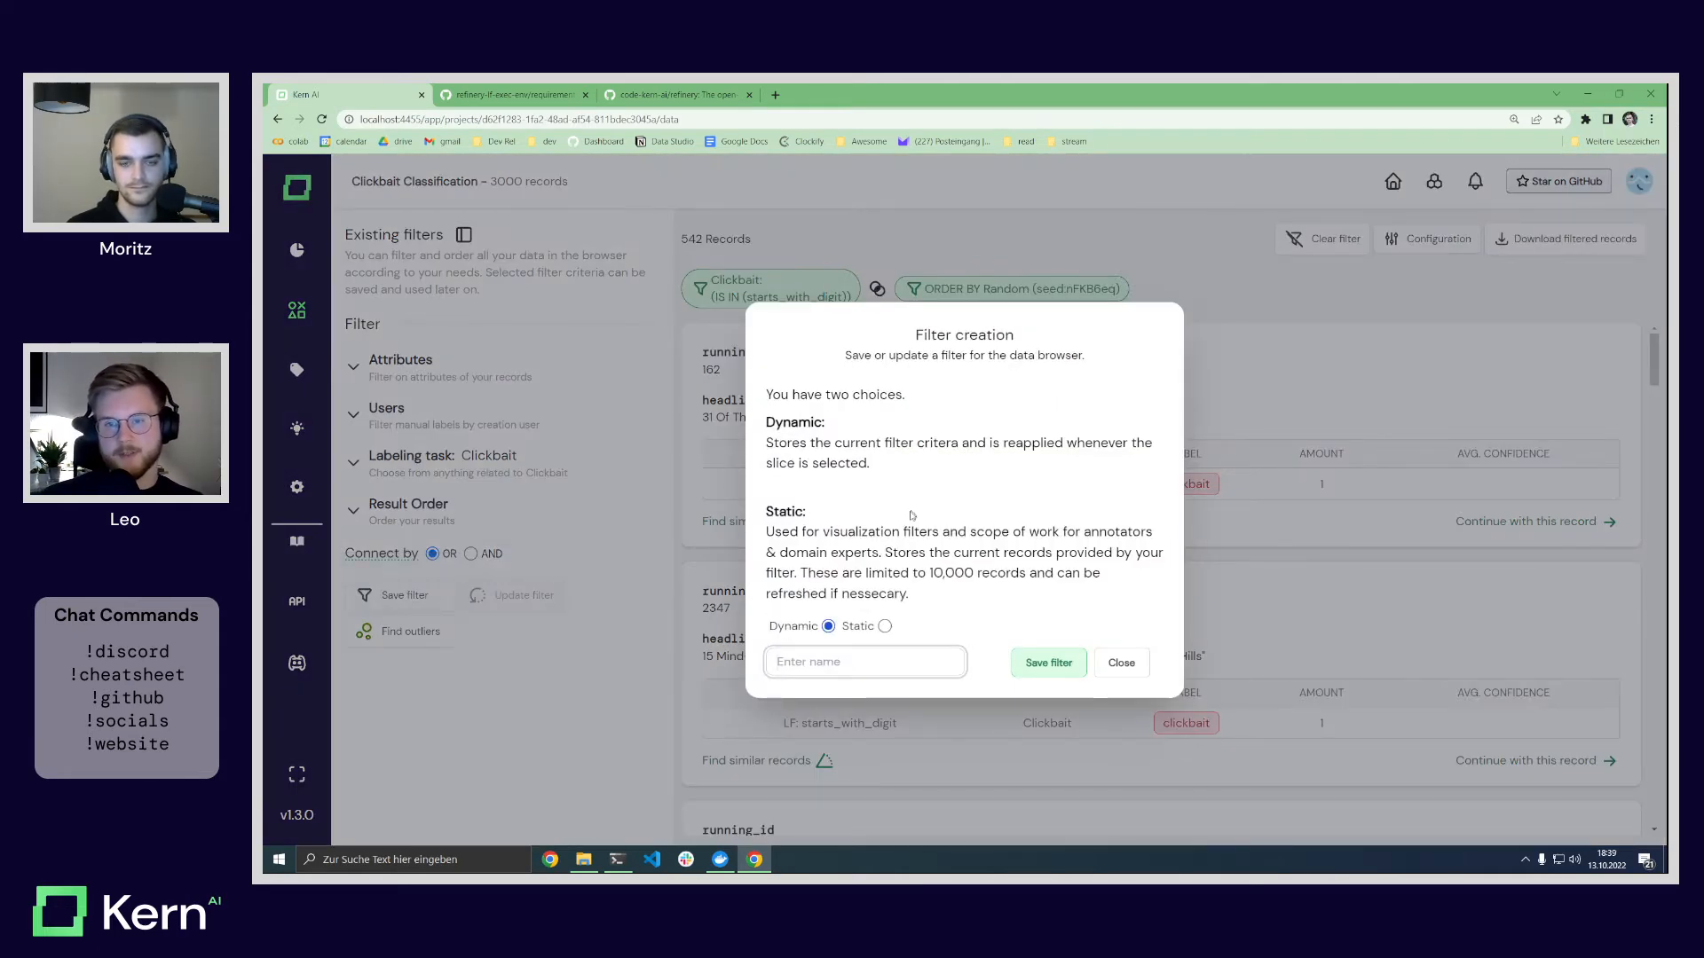
left_click(811, 664)
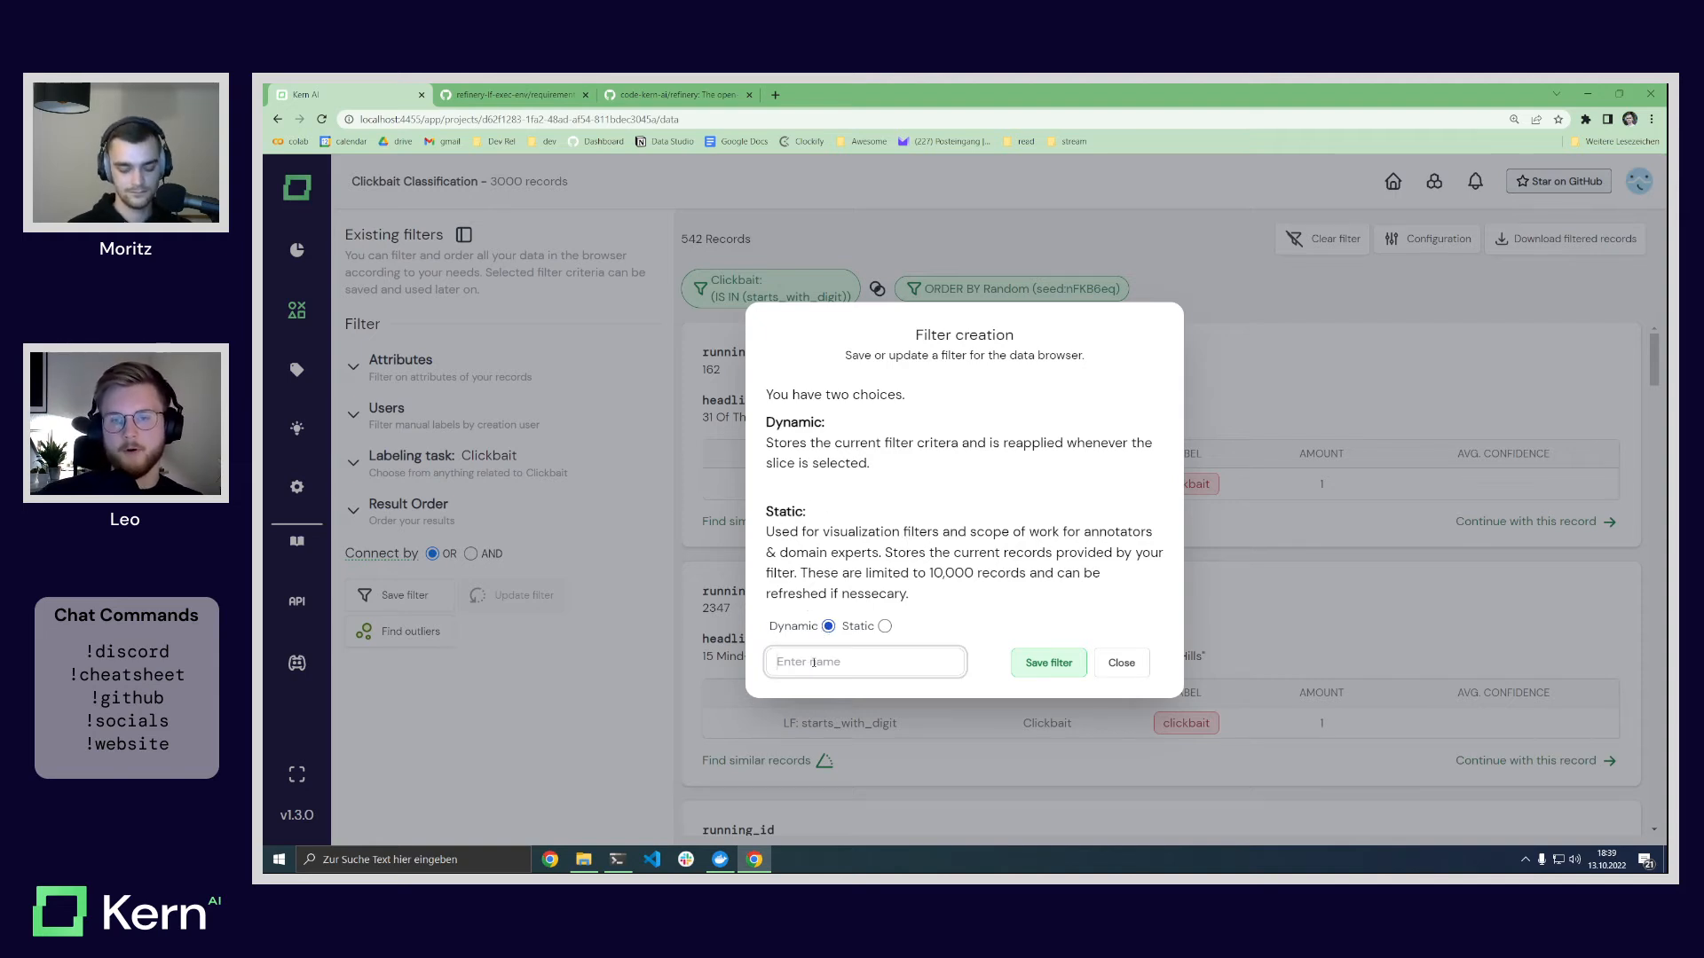
type("digit LF")
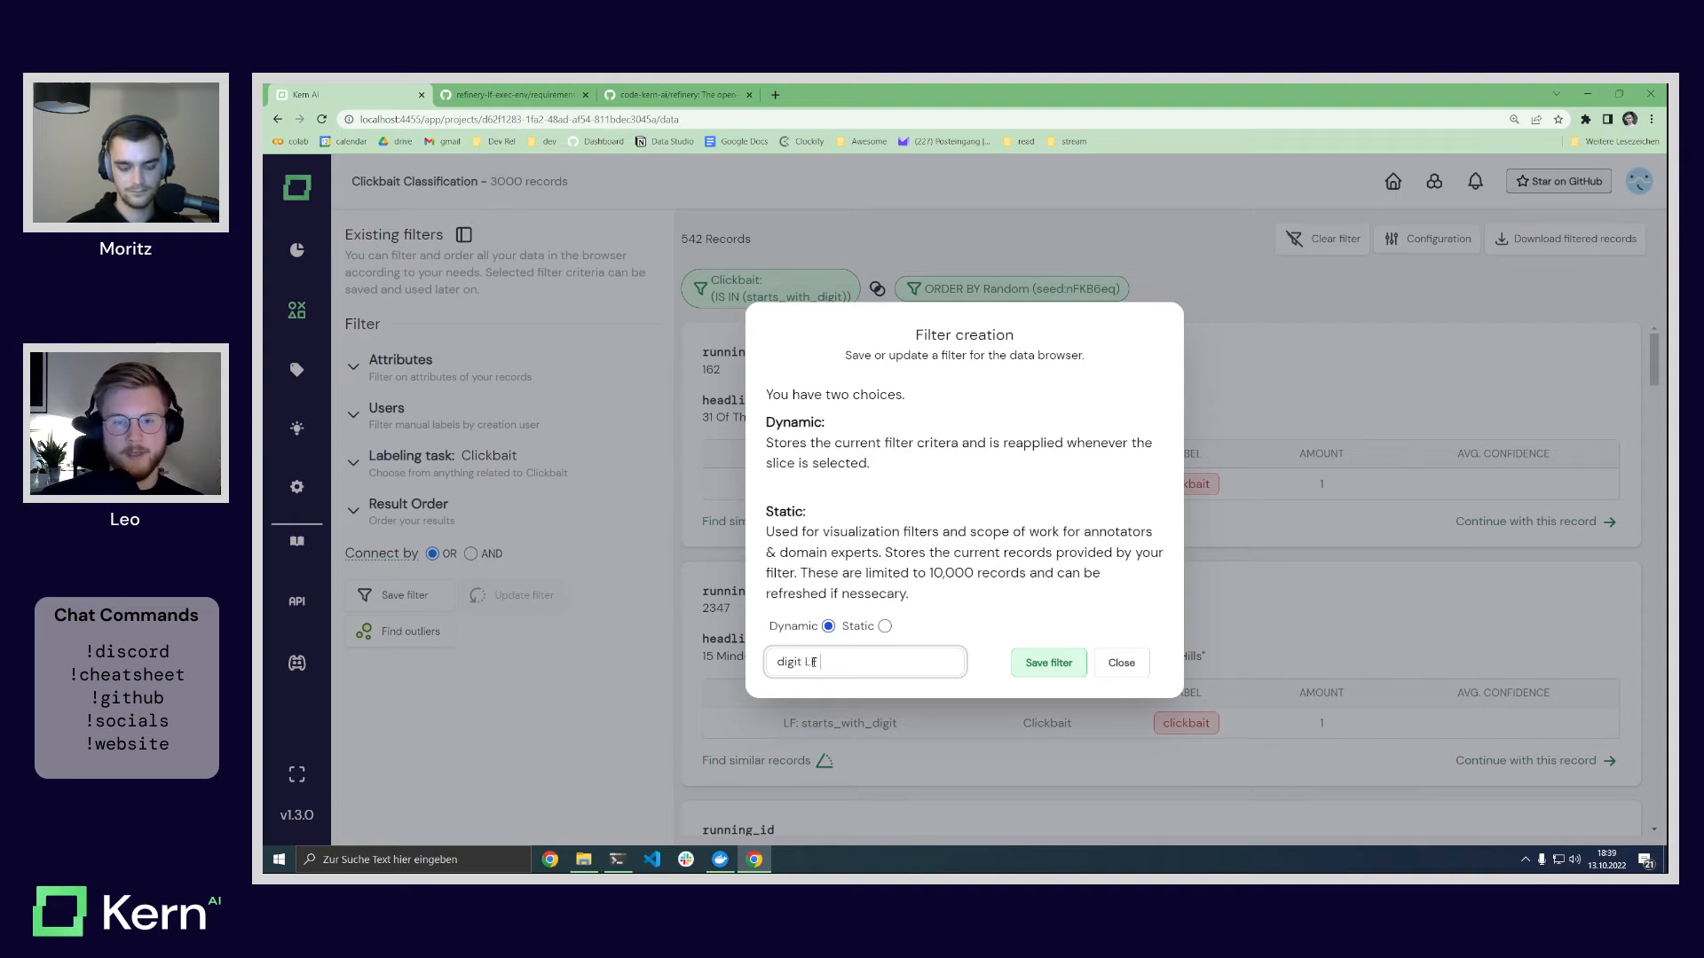
type(" validation")
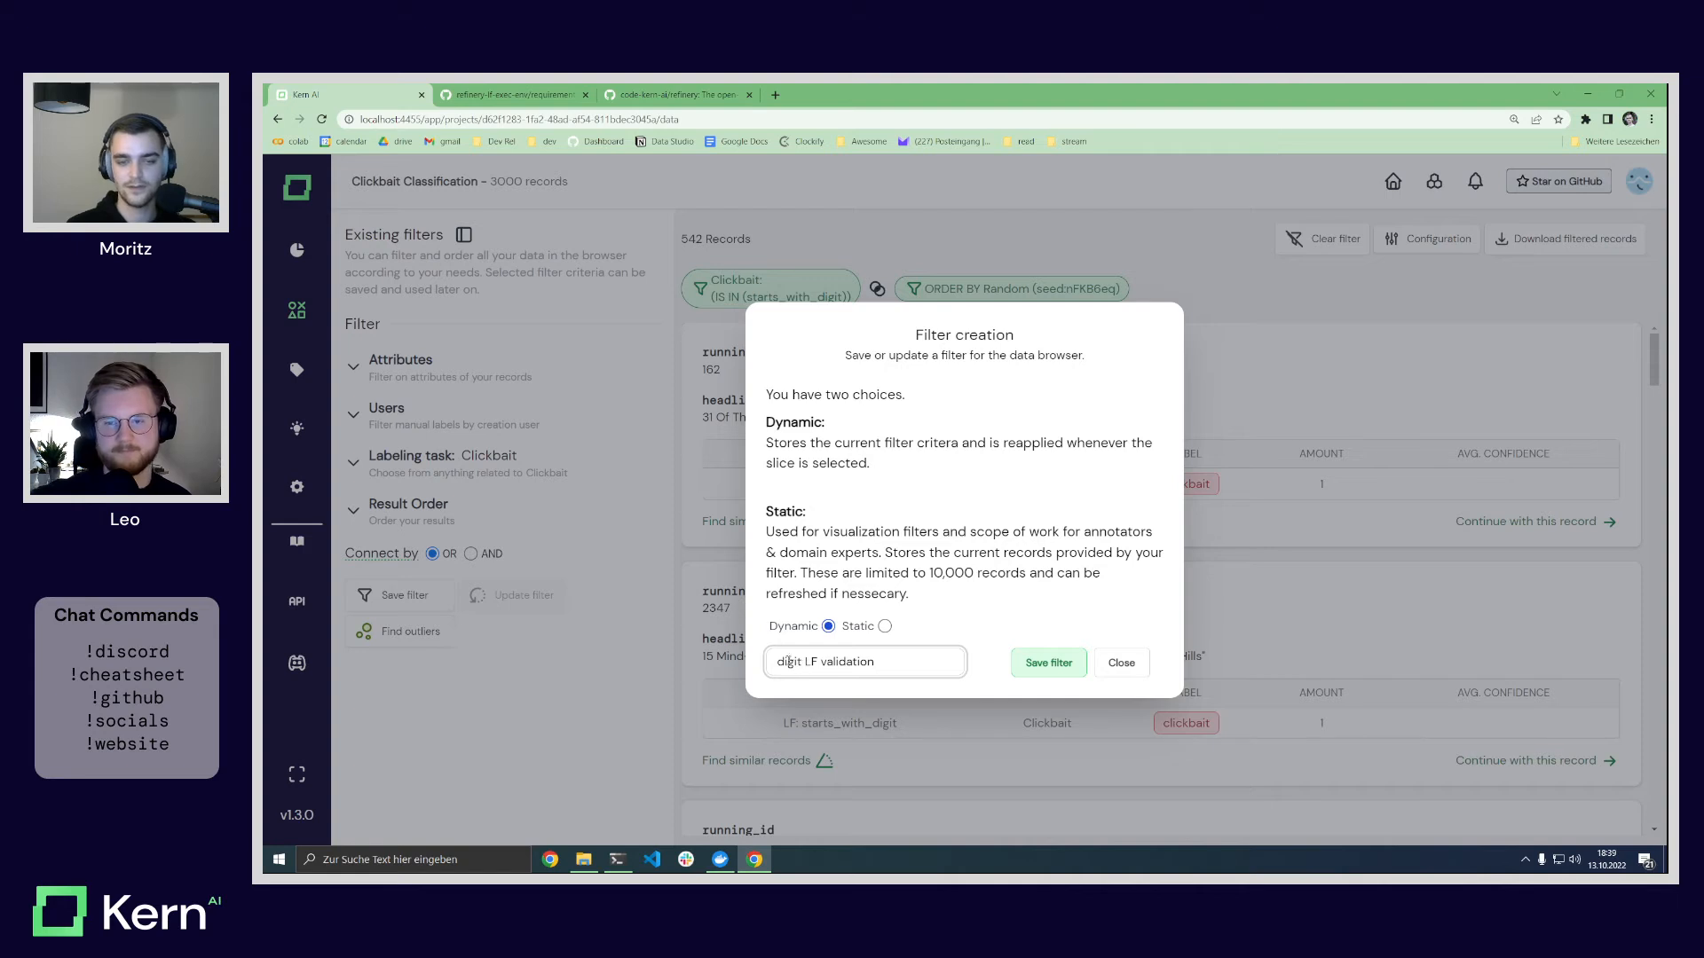
left_click(1038, 665)
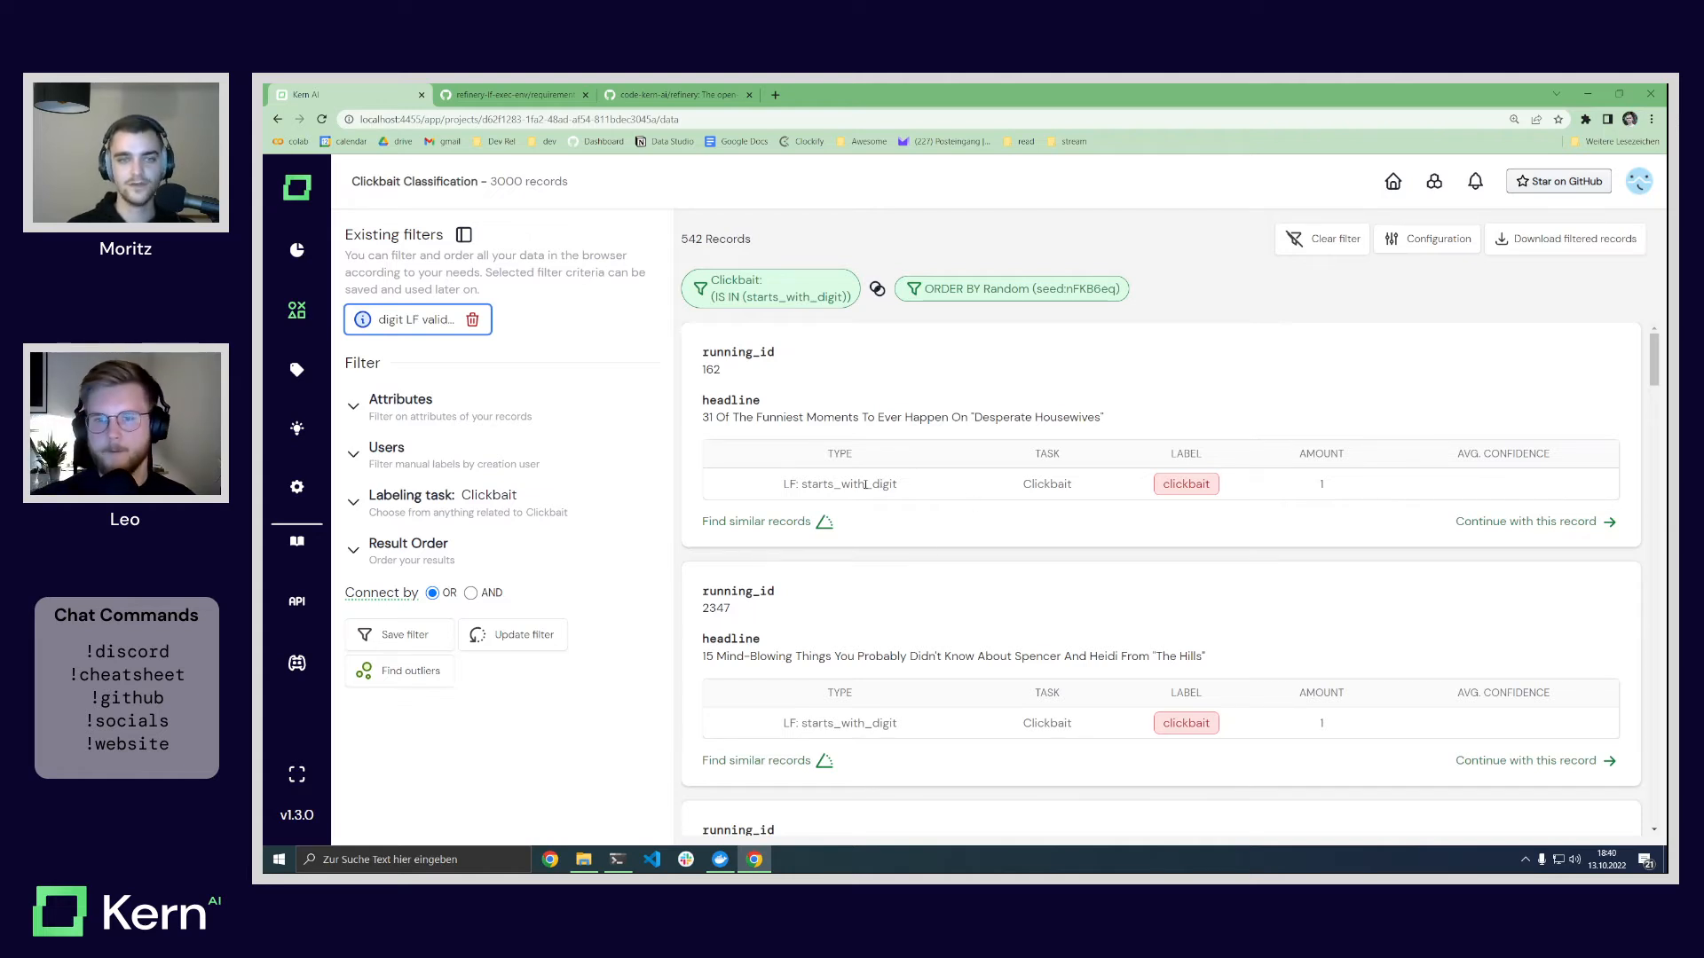
left_click(355, 415)
left_click(356, 414)
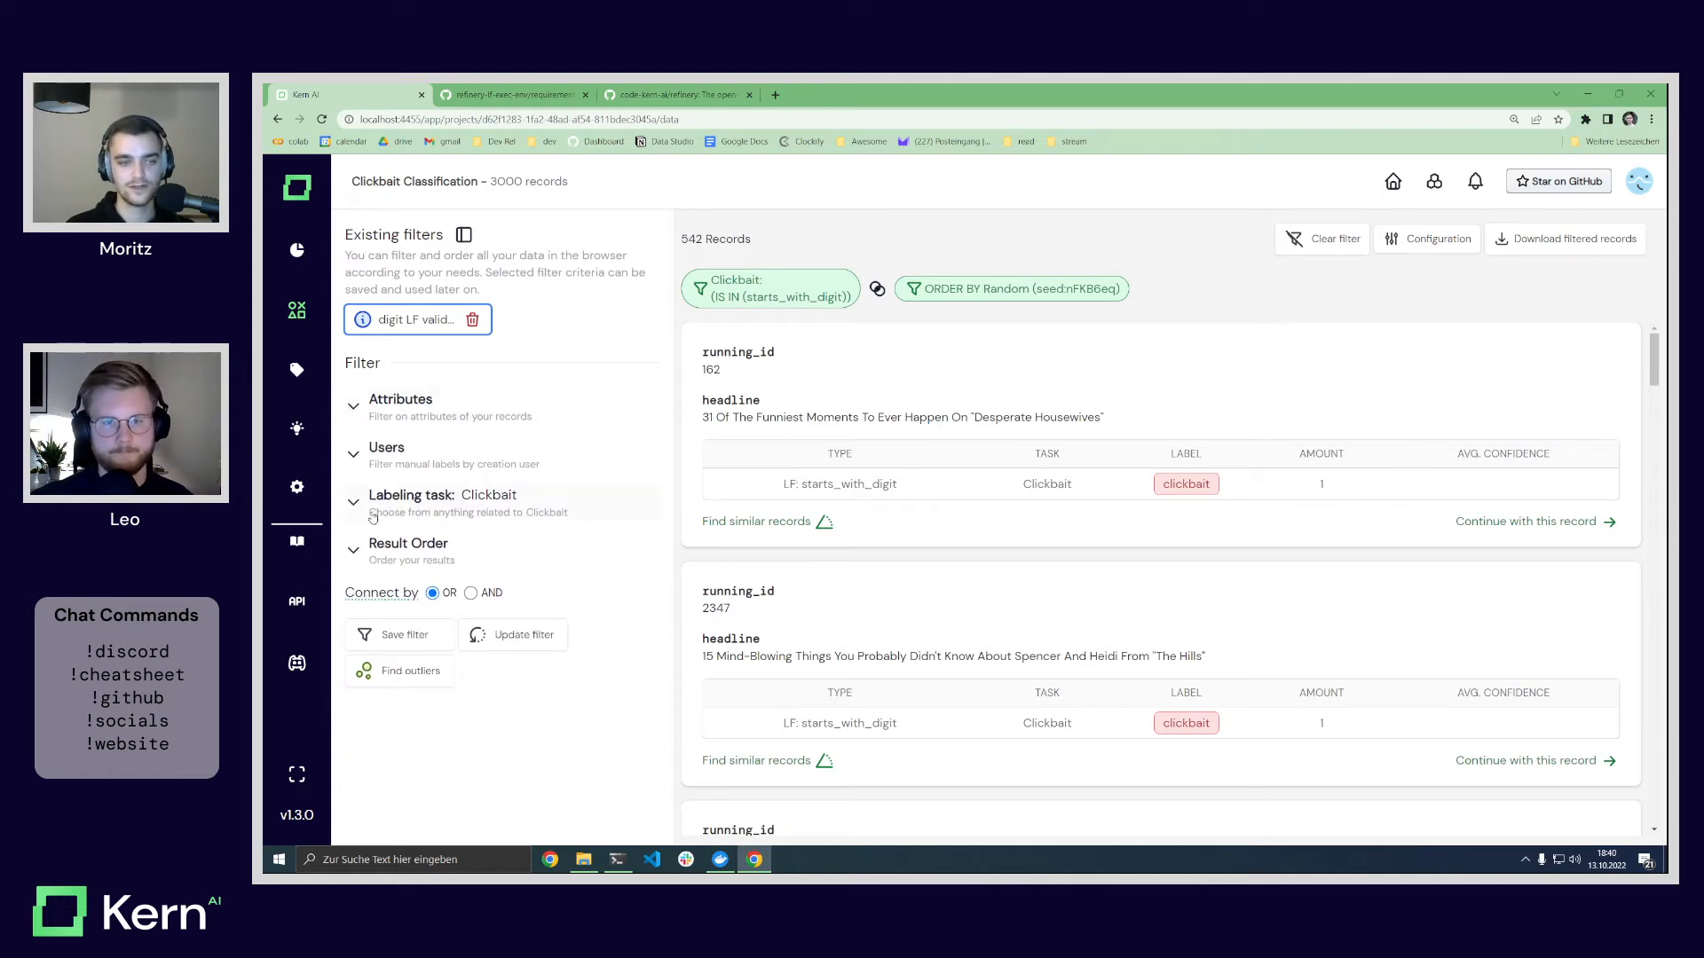
left_click(468, 501)
scroll(468, 503, "down", 1)
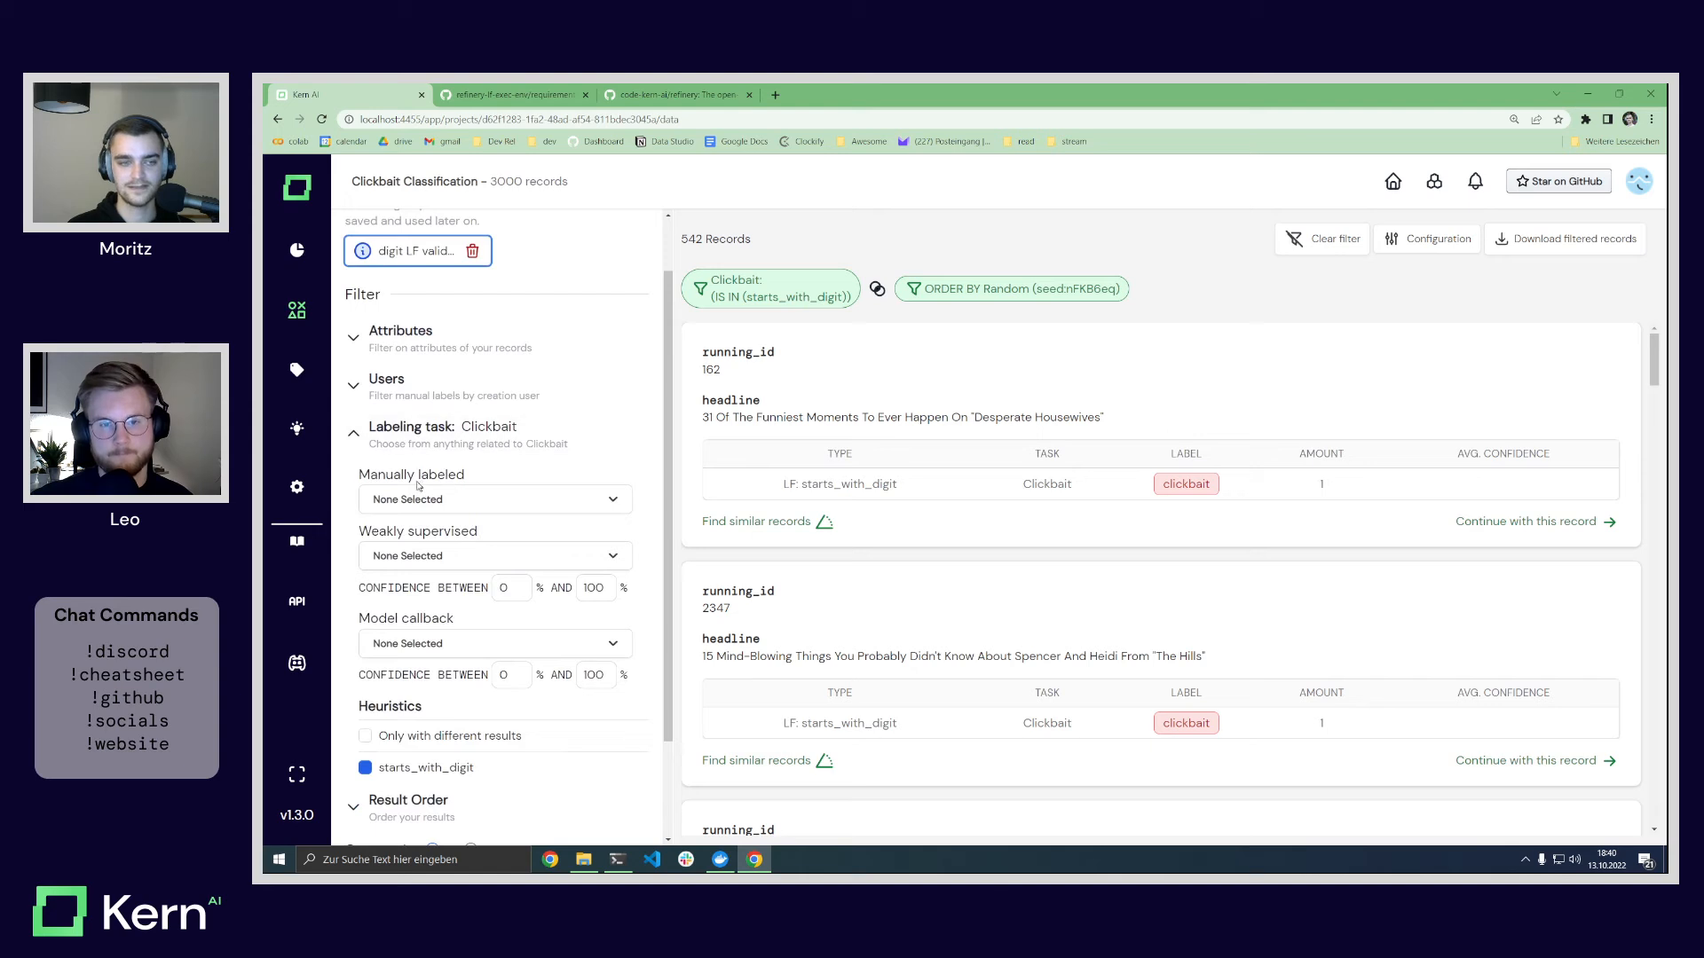
left_click(441, 502)
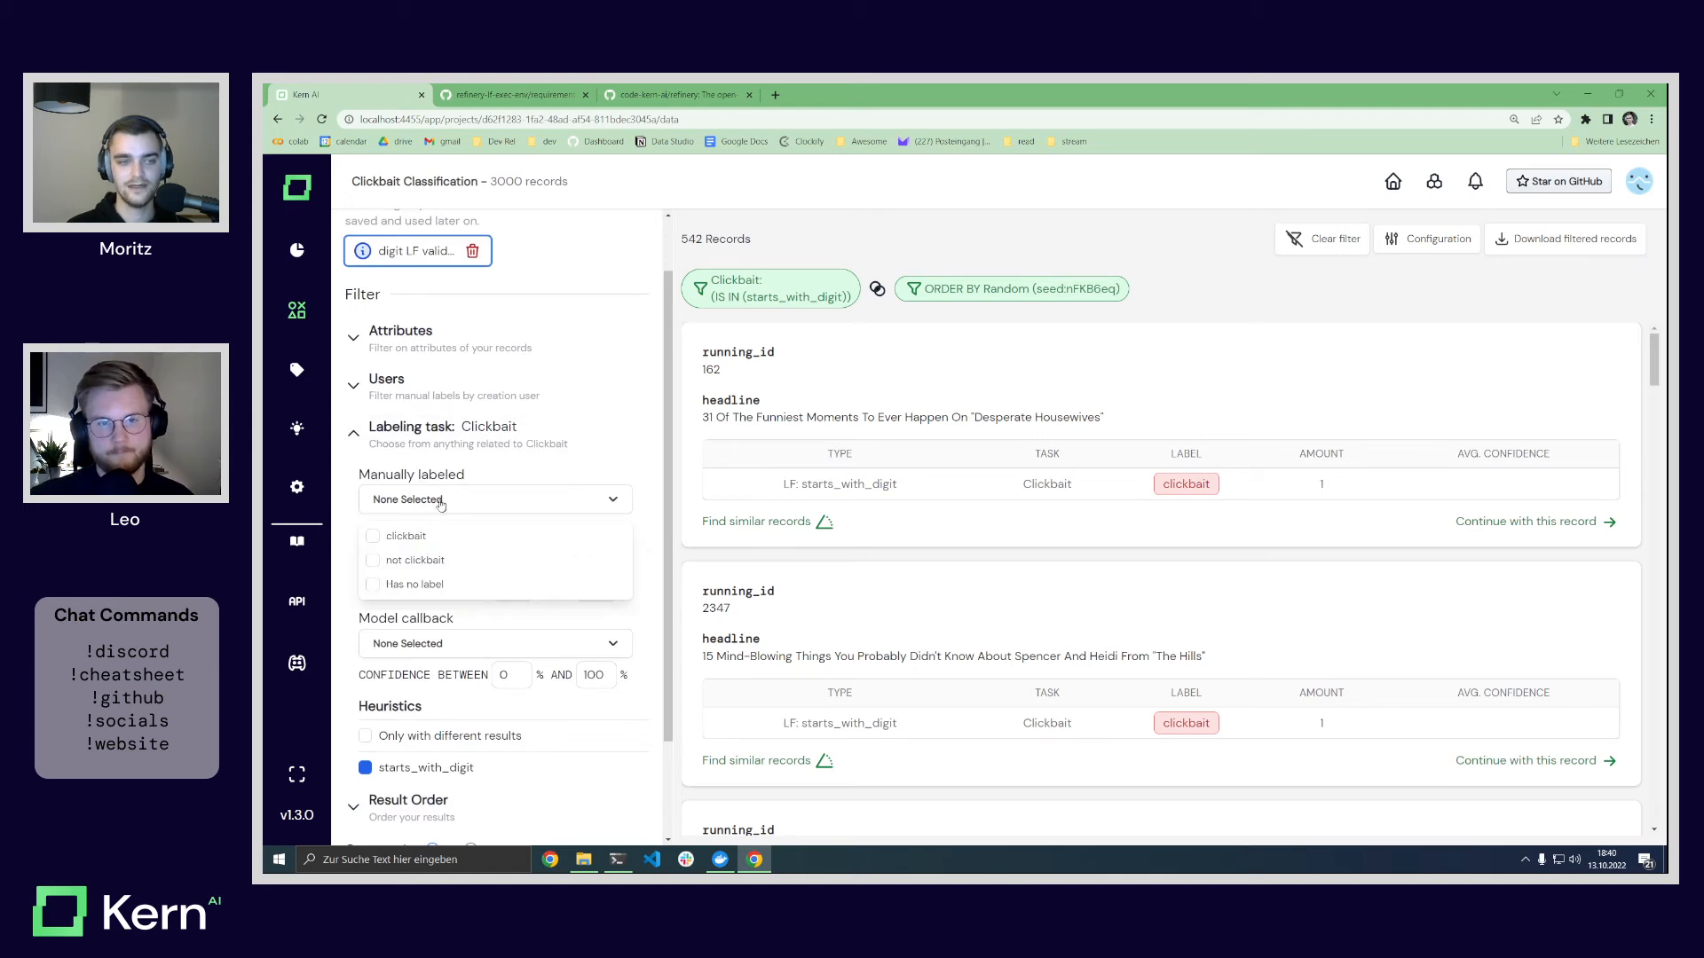
left_click(372, 585)
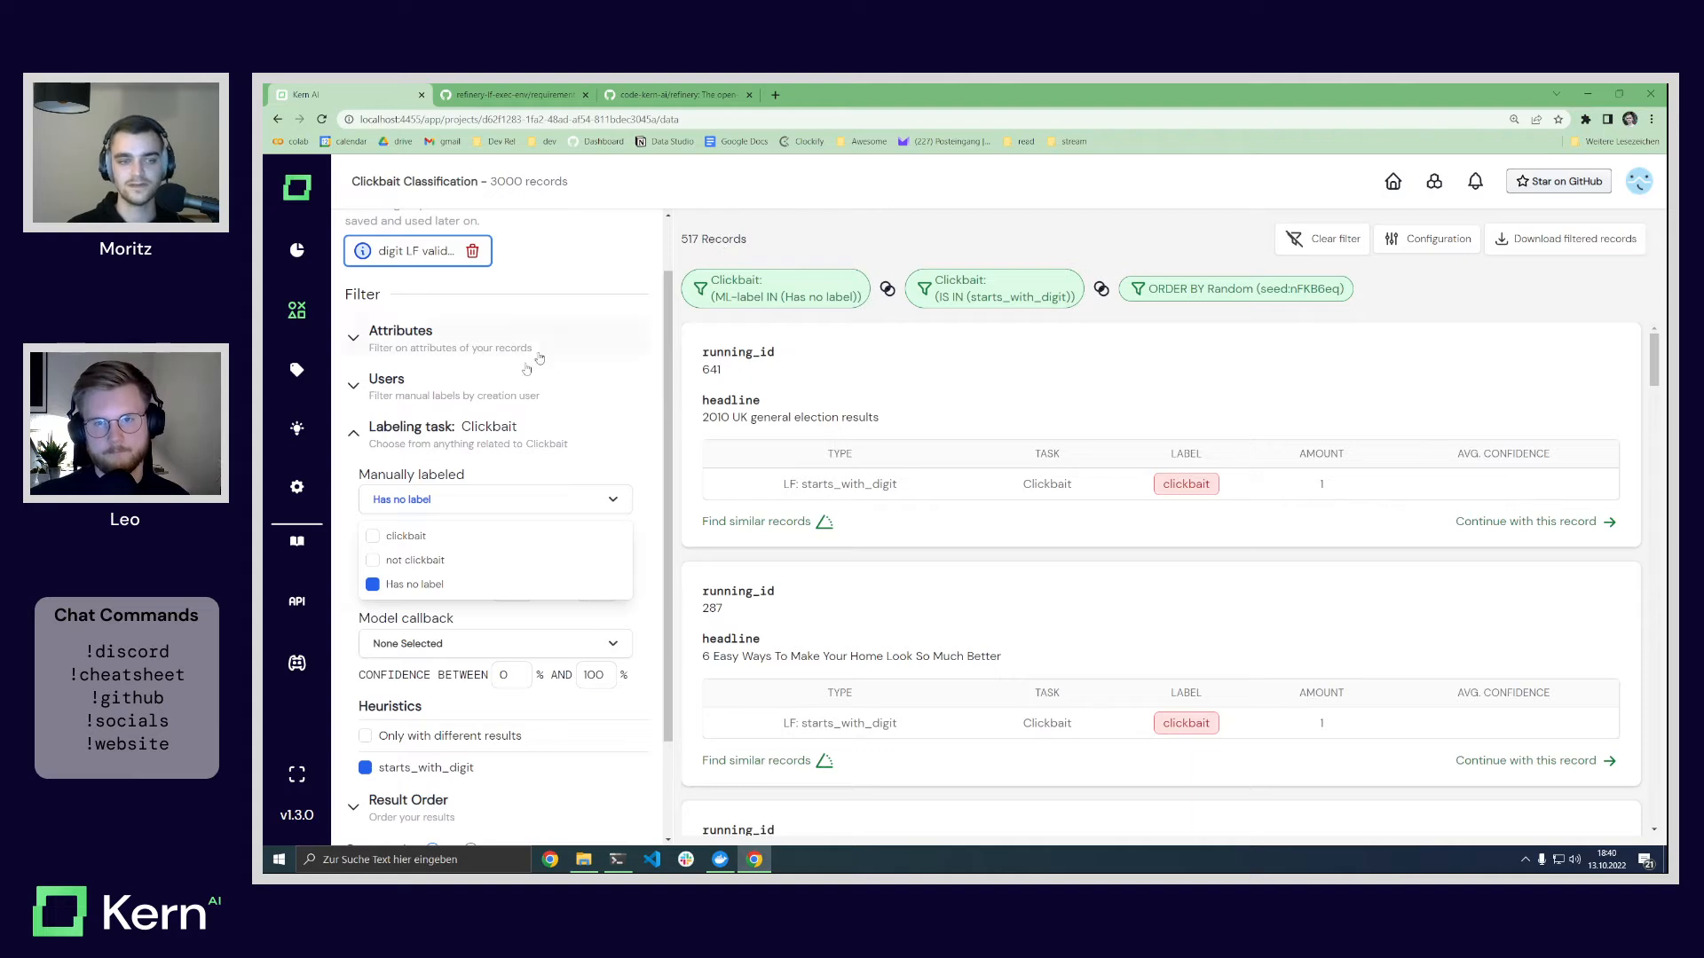
left_click(354, 441)
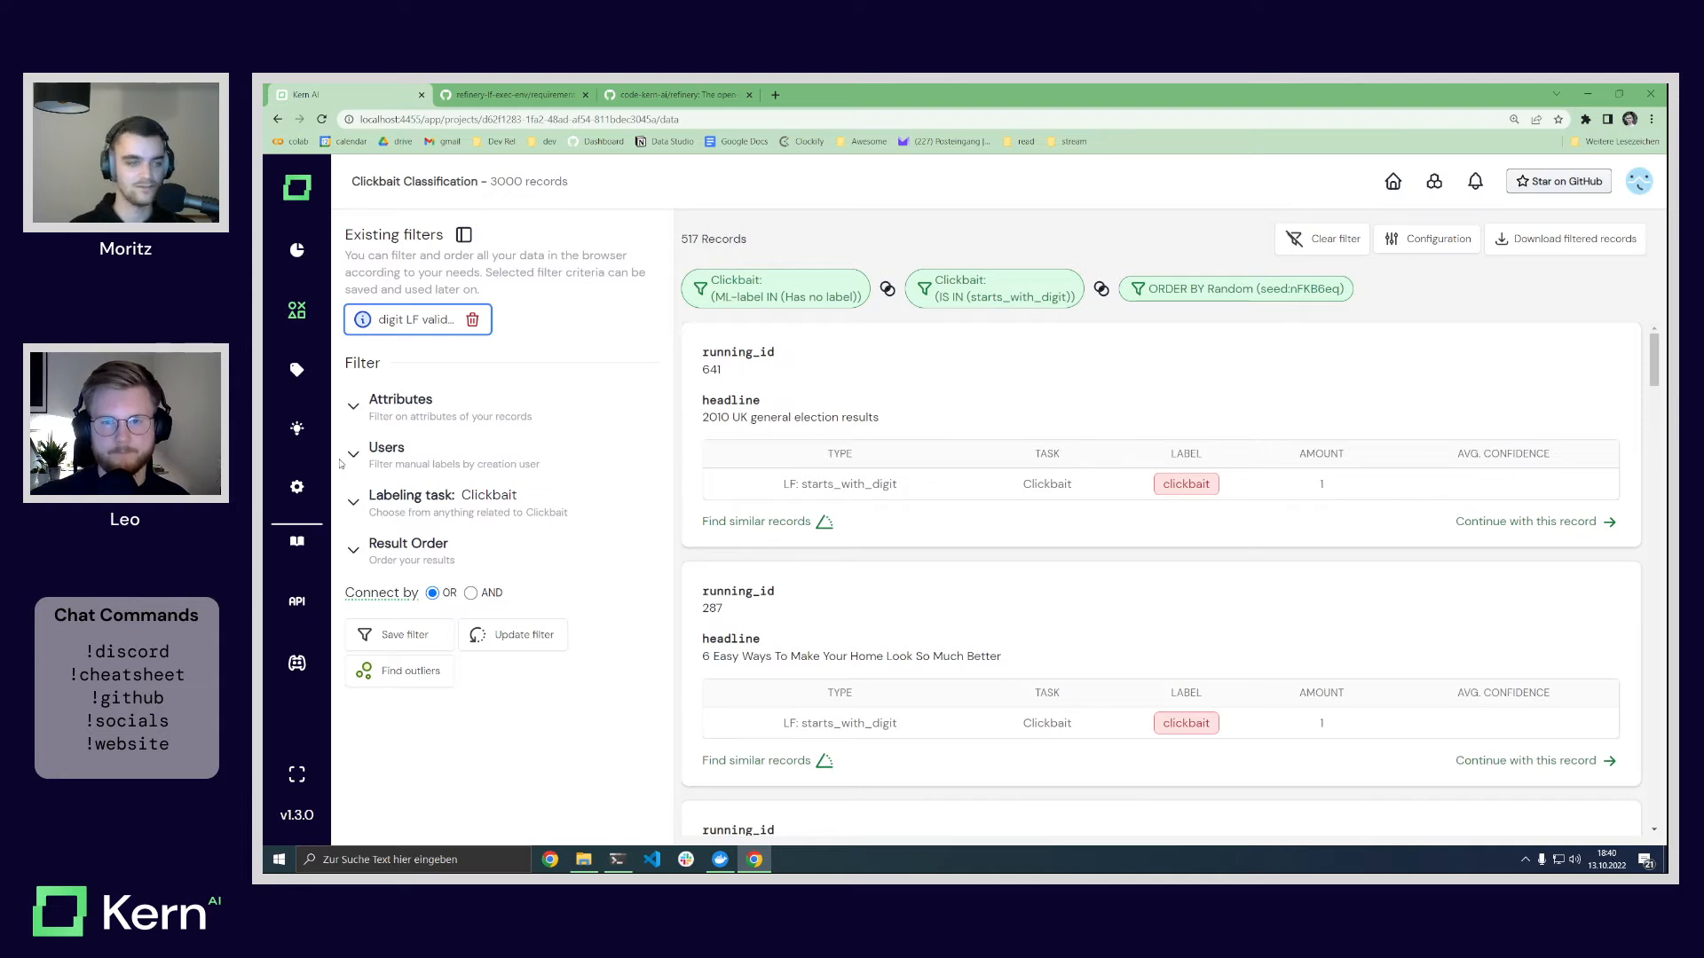
Step: Load the "digit LF validation" slice, restrict it to records whose manual label is "Has no label", and update the saved filter
left_click(399, 321)
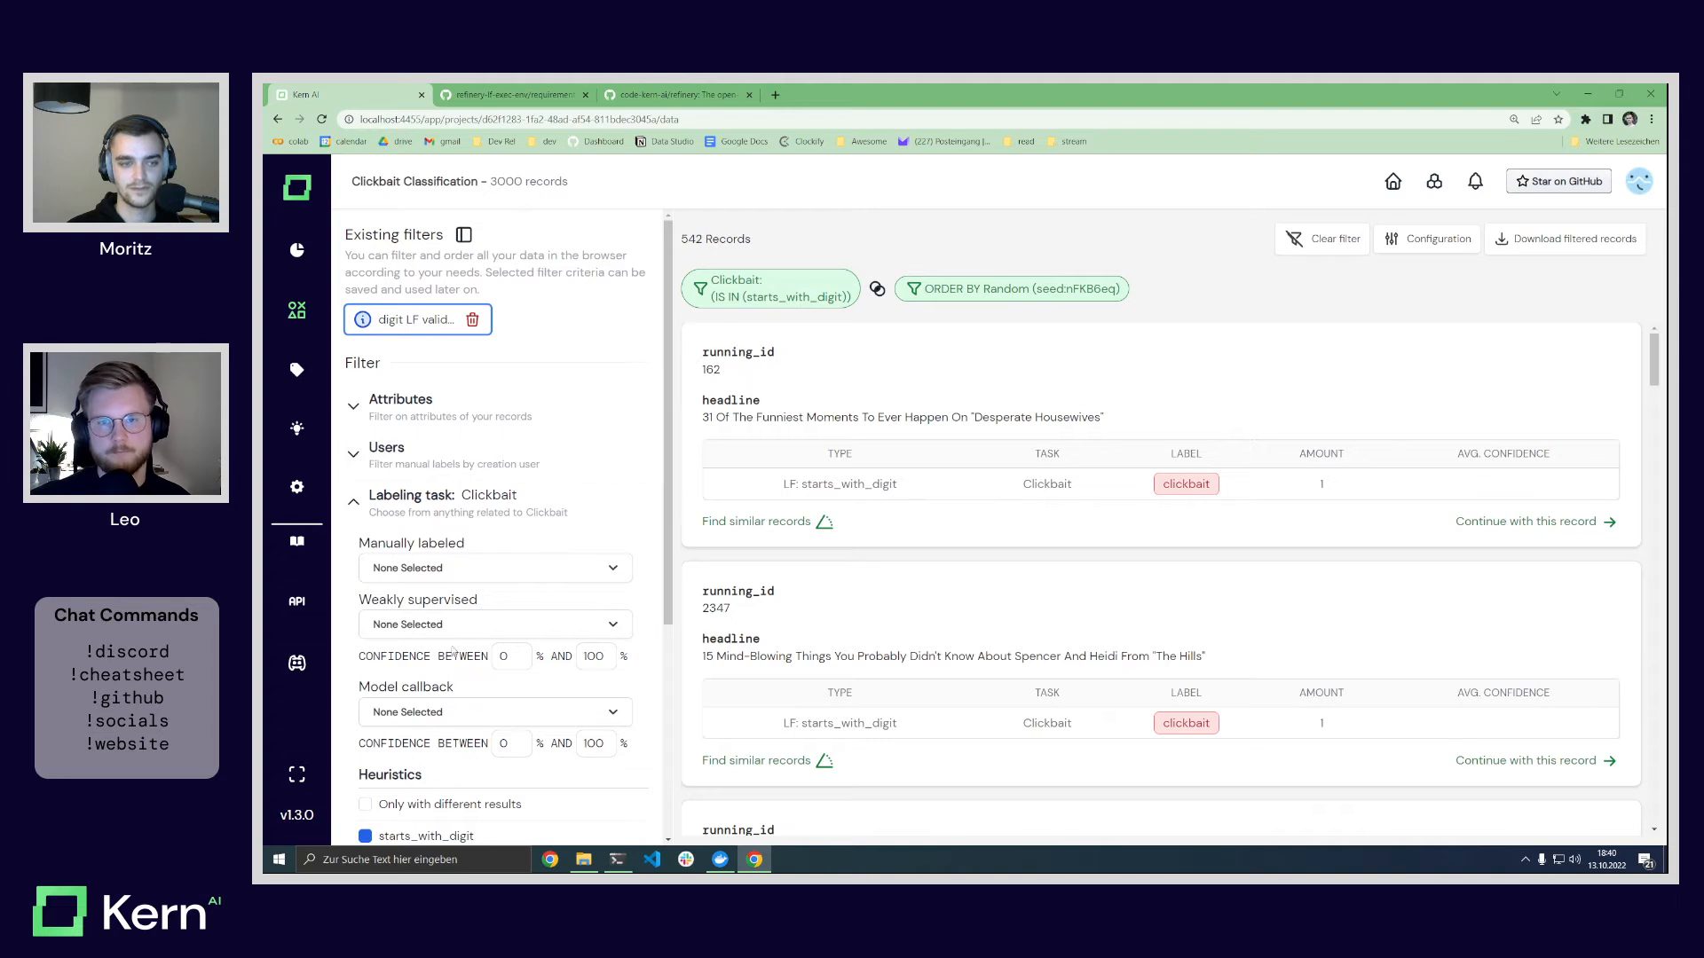
scroll(391, 444, "down", 1)
left_click(379, 499)
left_click(373, 584)
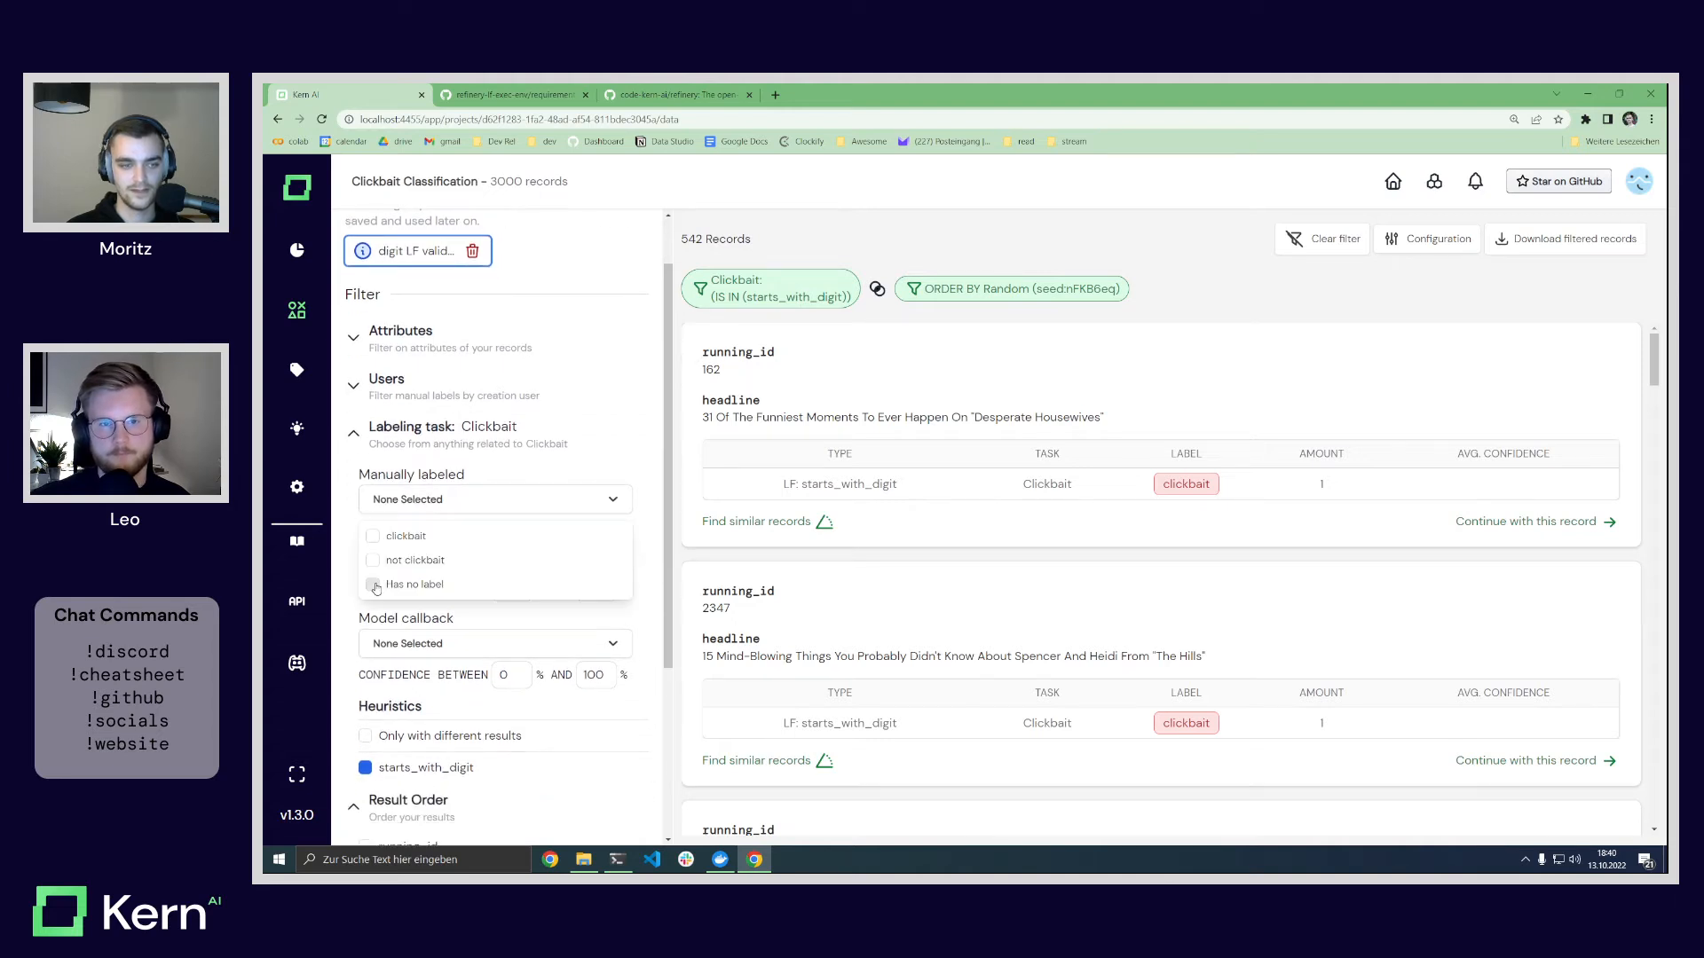
left_click(353, 435)
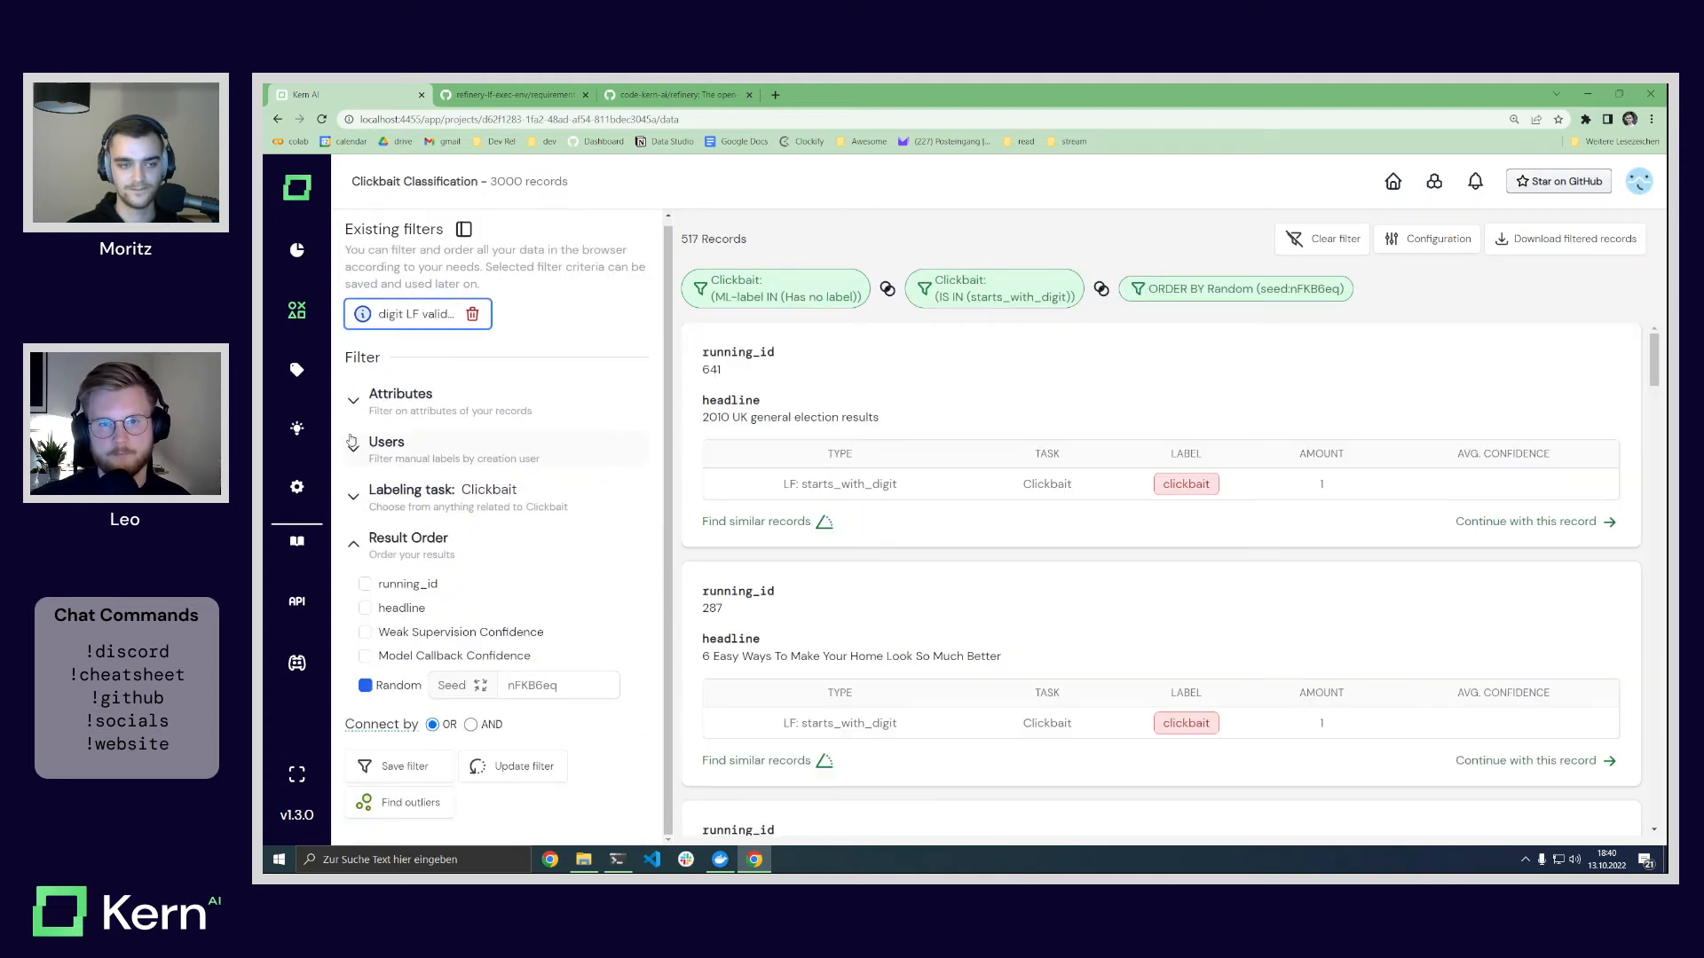
left_click(517, 774)
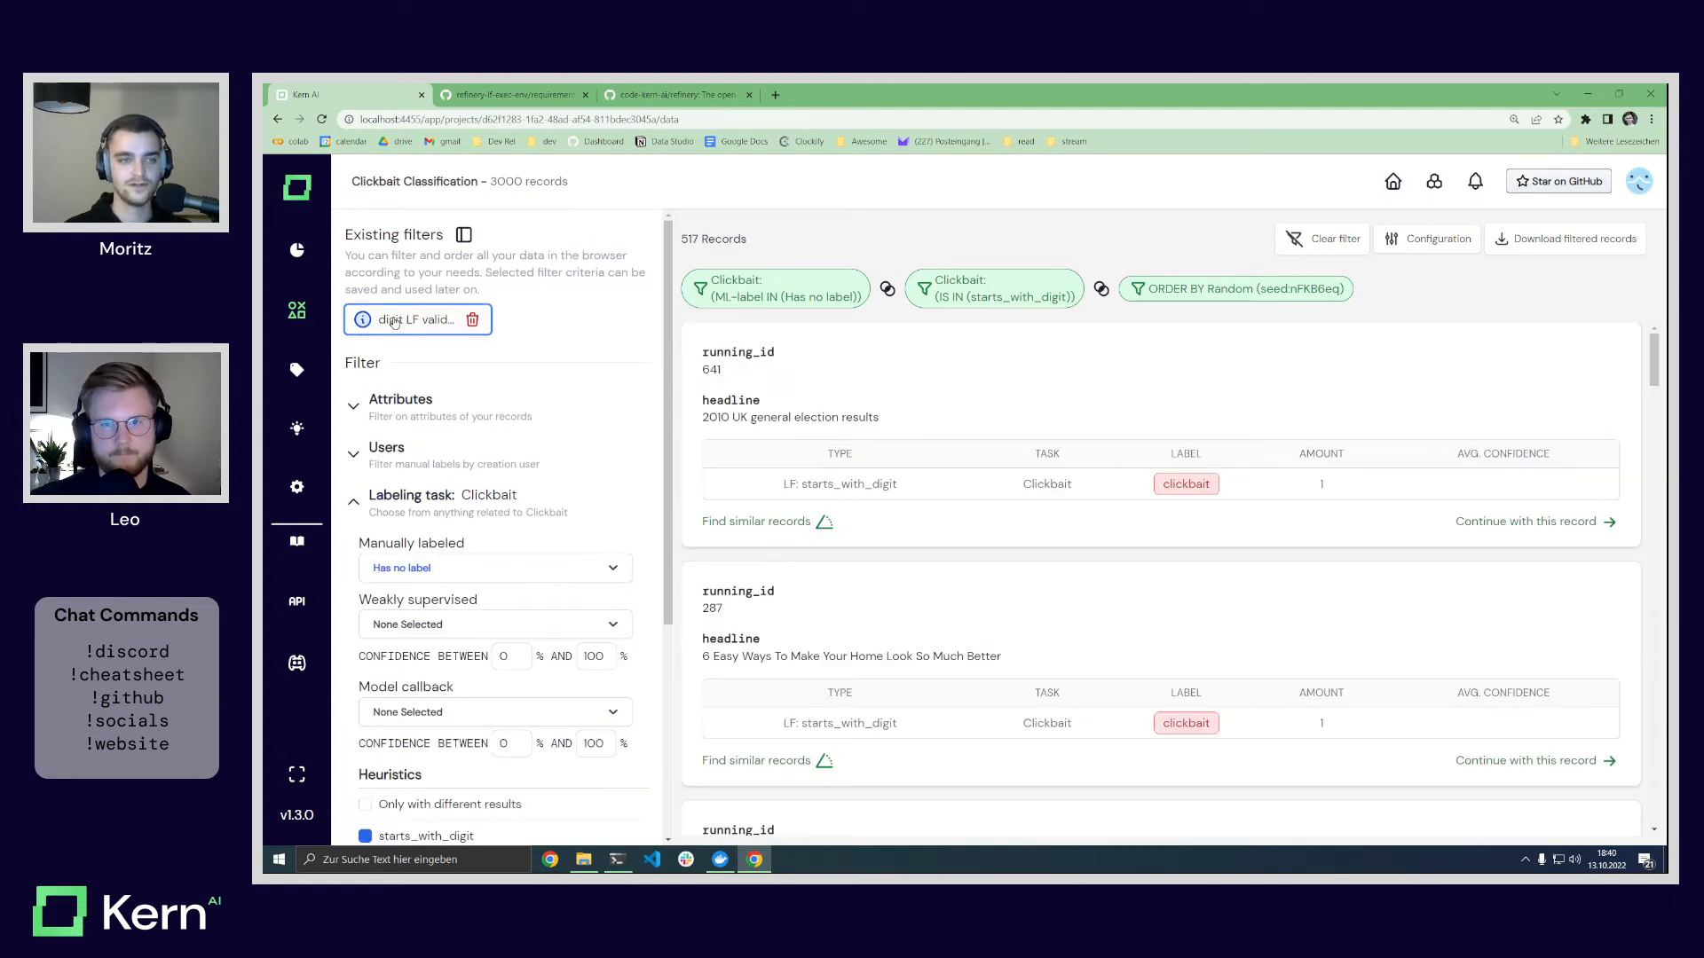
scroll(531, 781, "down", 3)
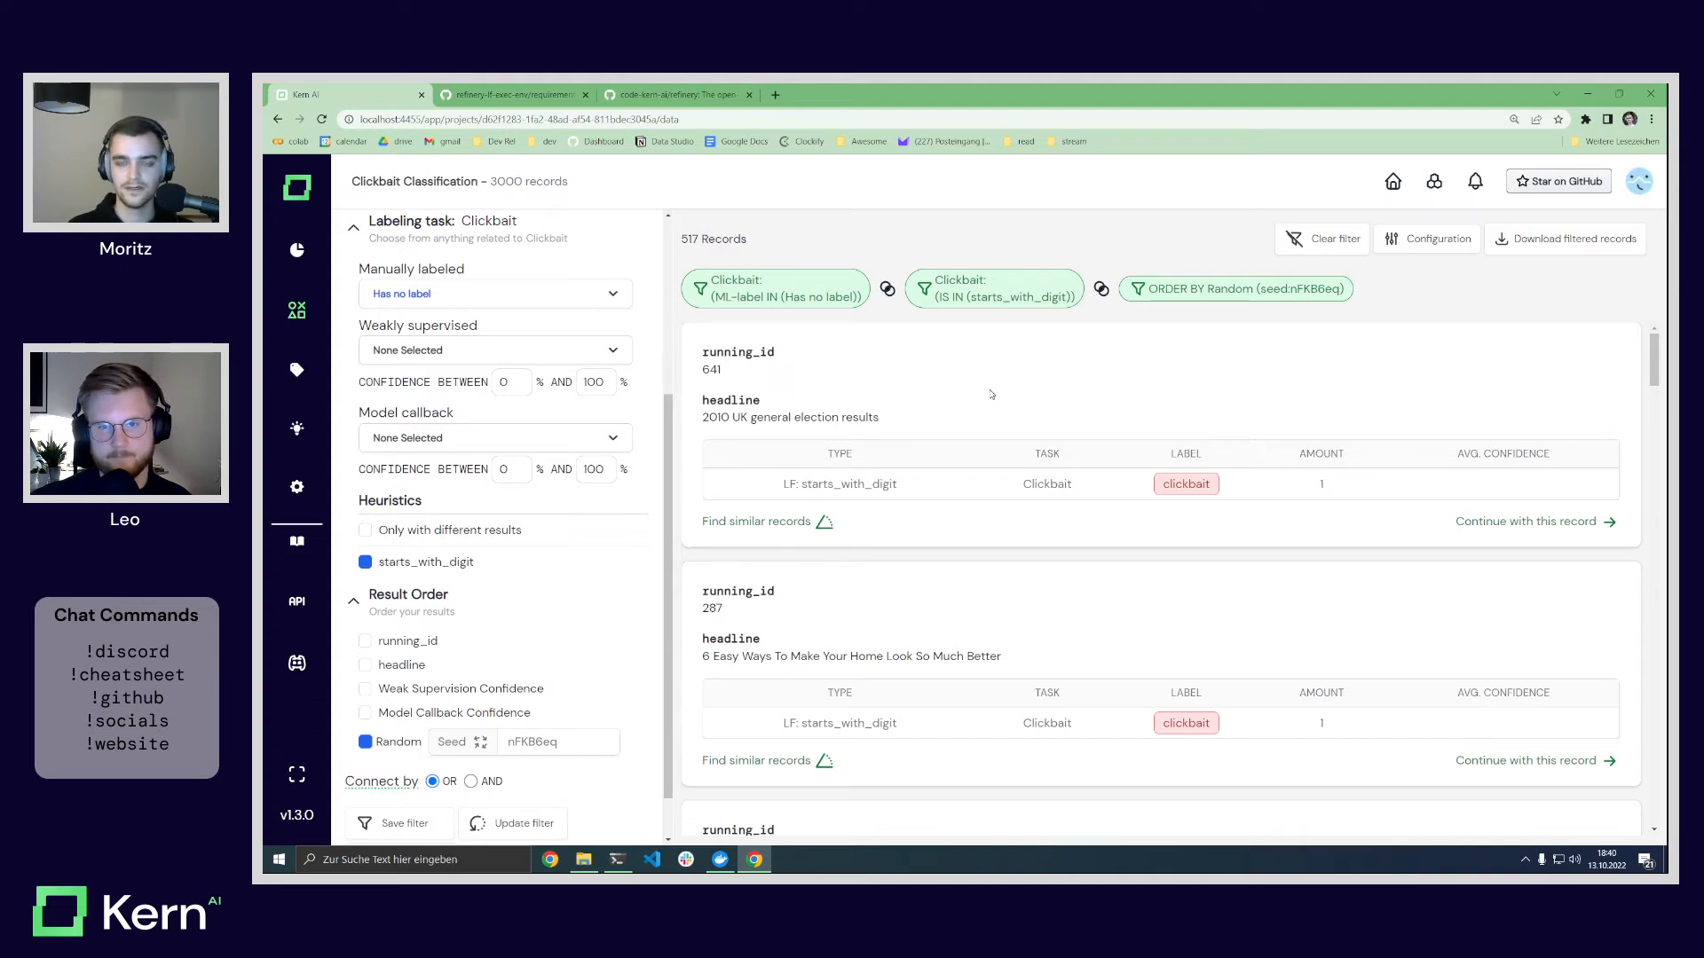
Step: Start labeling the slice, marking the 2010 UK general election headline as not clickbait and the following 17 headlines as clickbait
left_click(1508, 522)
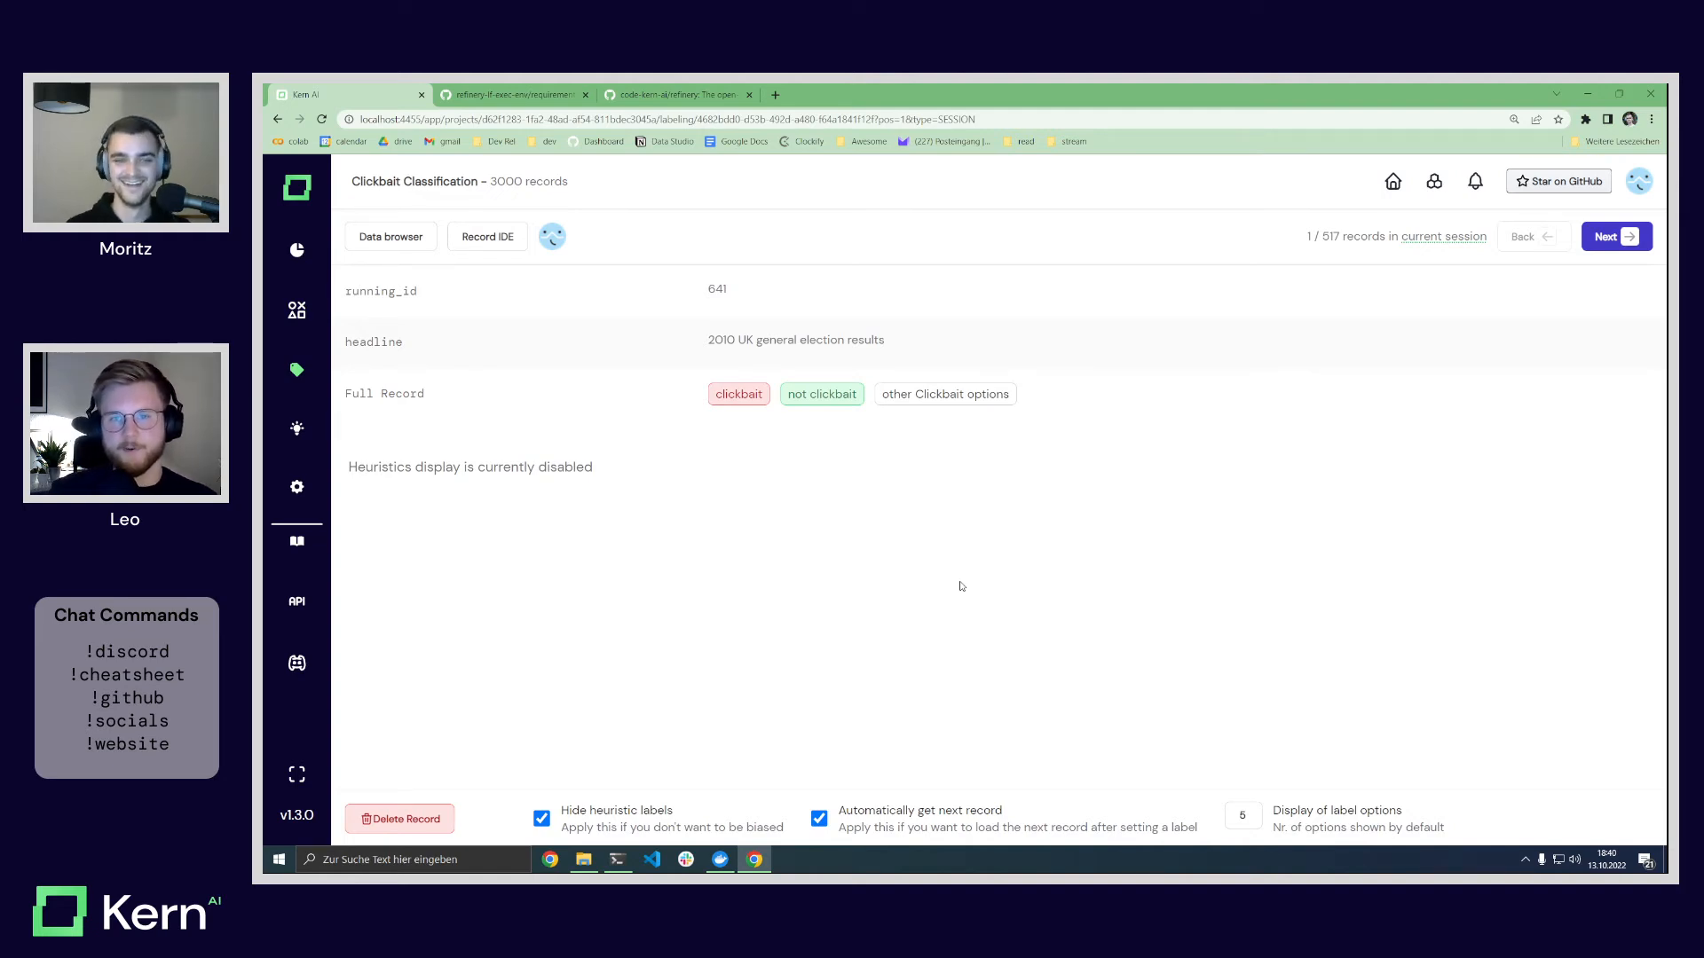
left_click(821, 397)
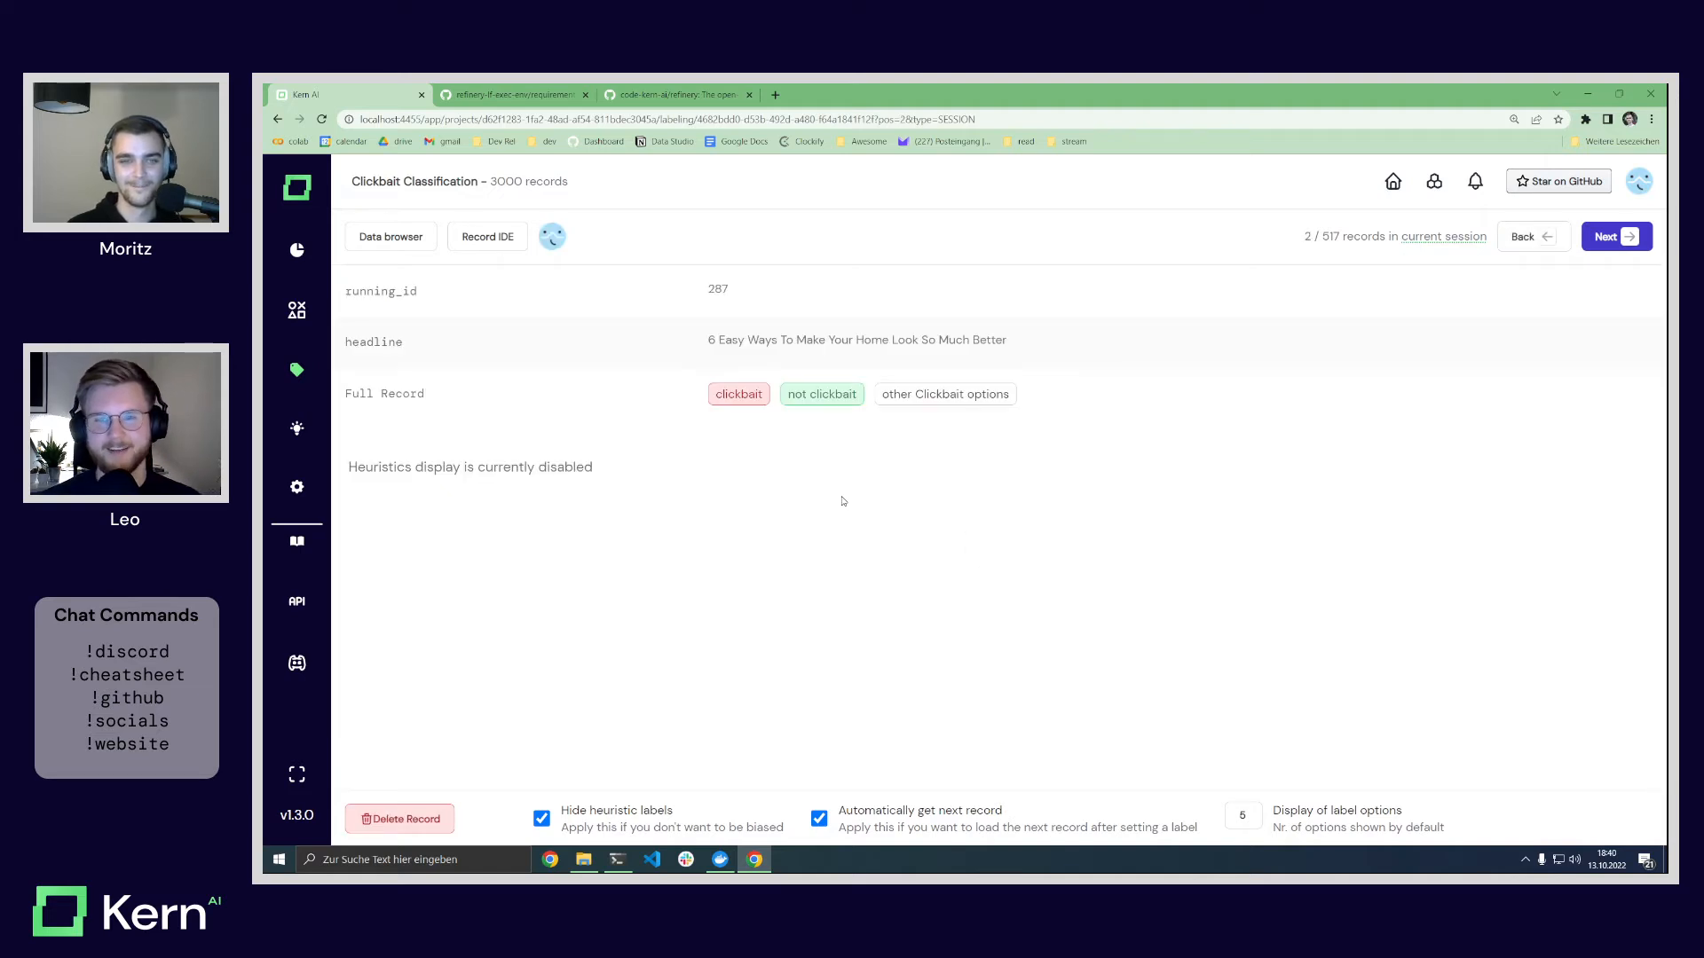
left_click(738, 394)
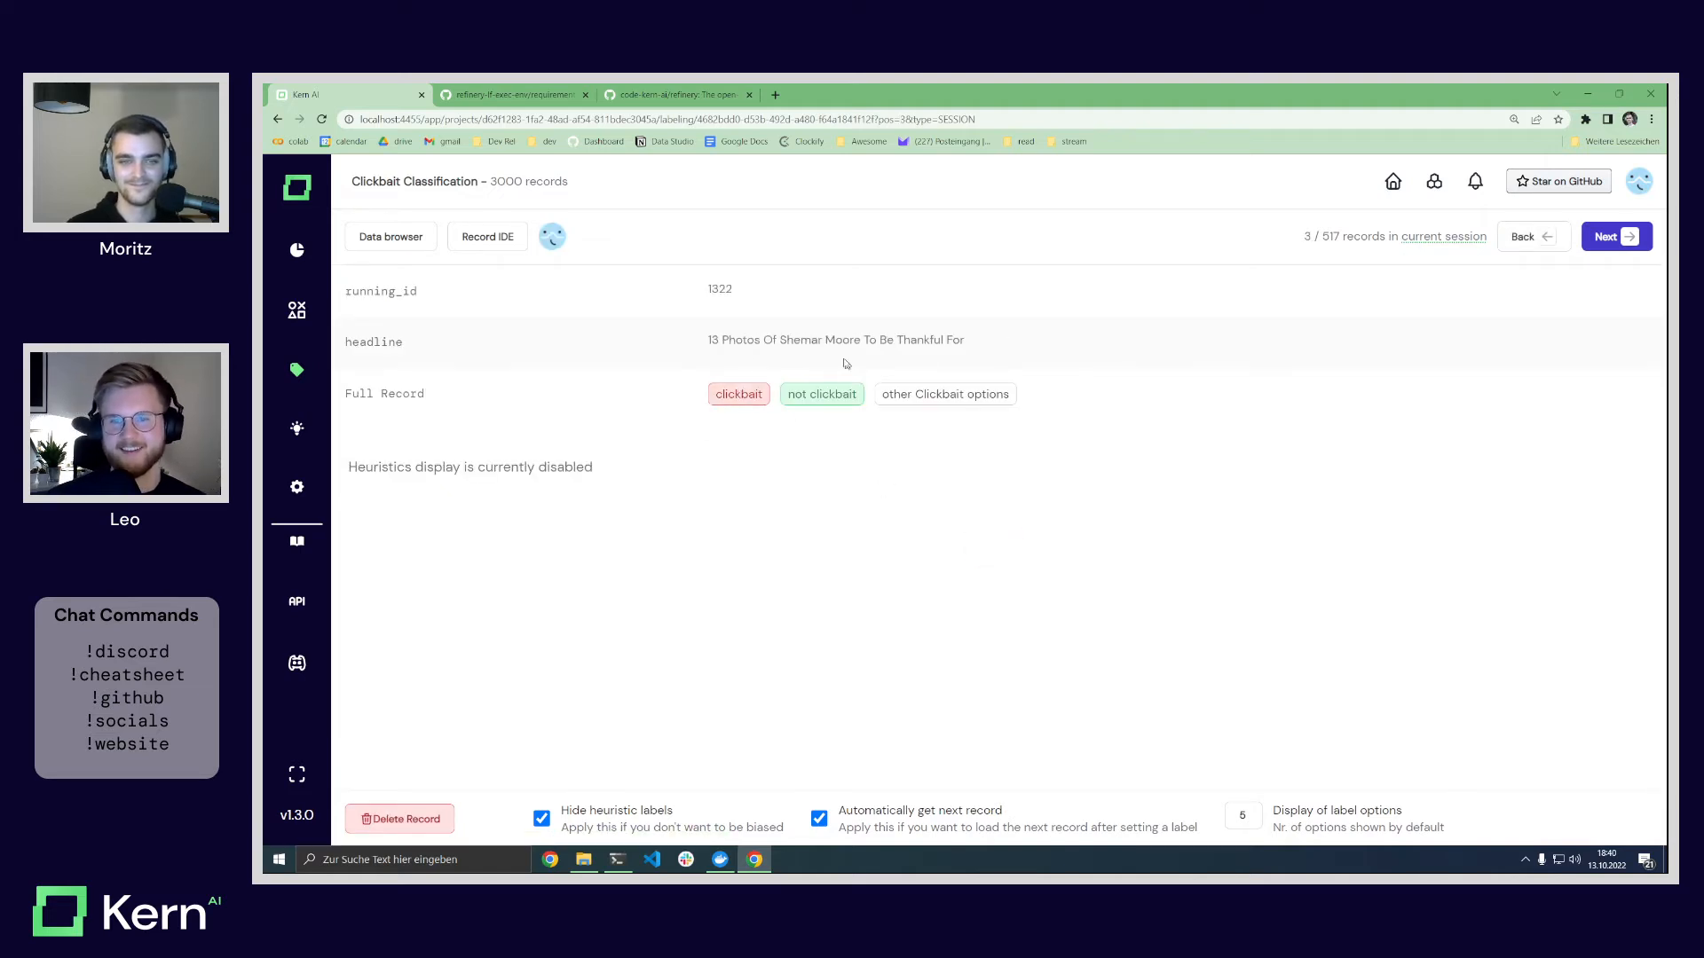
left_click(738, 394)
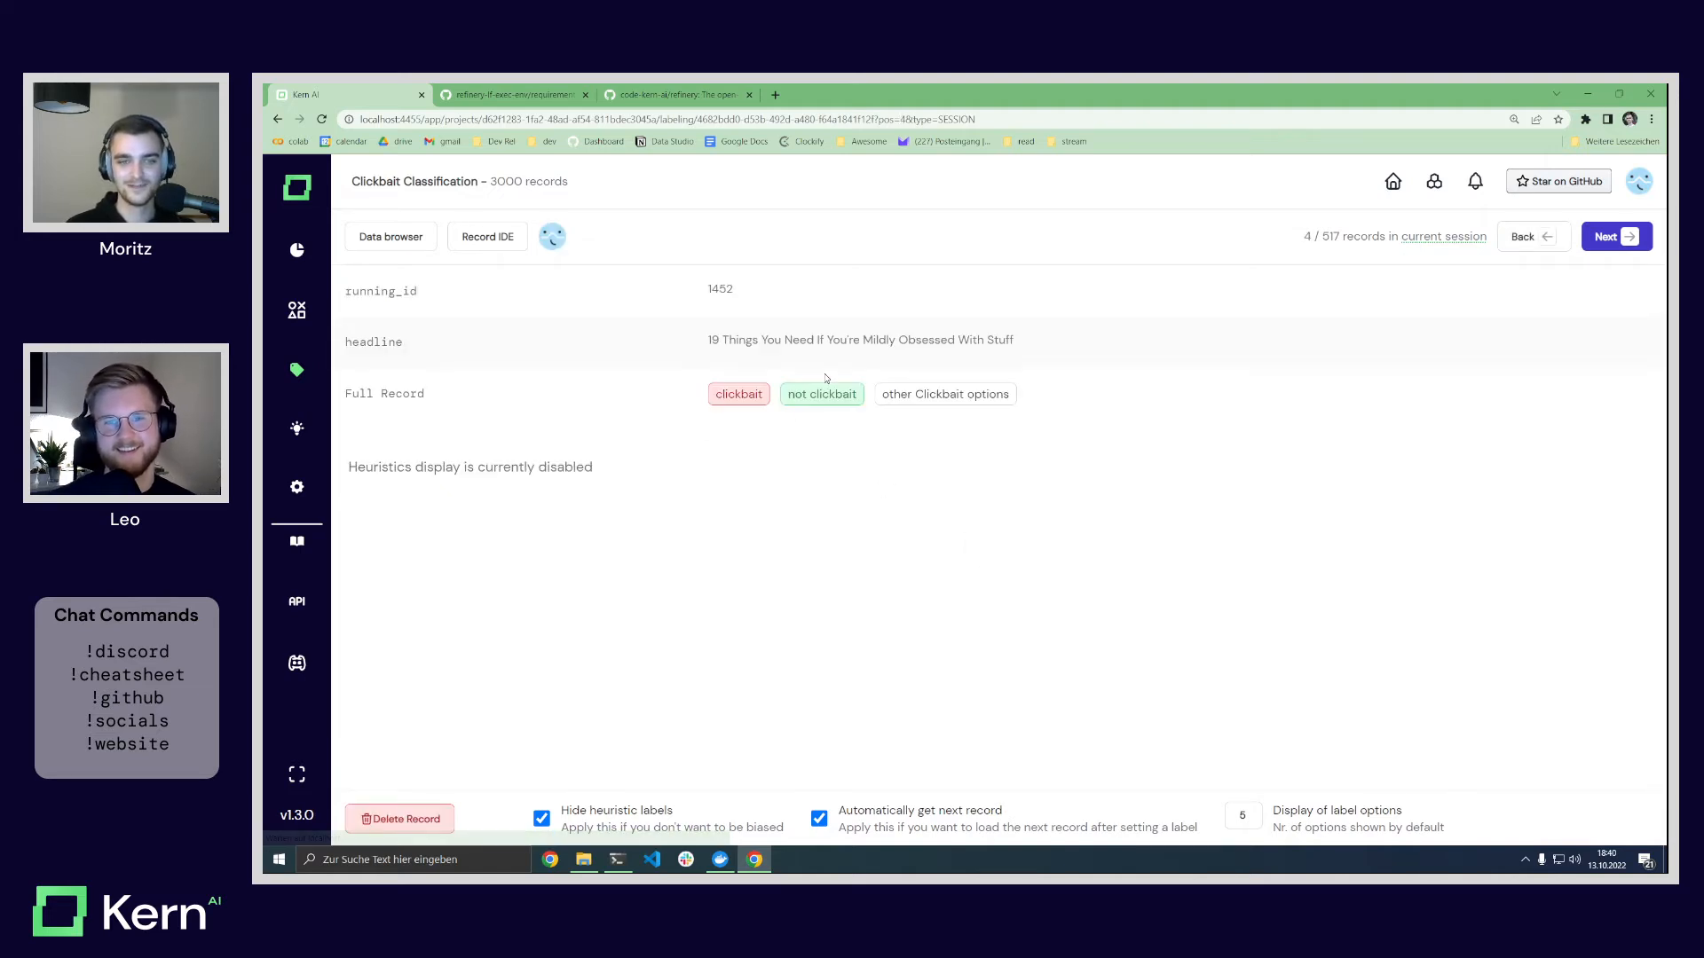
left_click(727, 397)
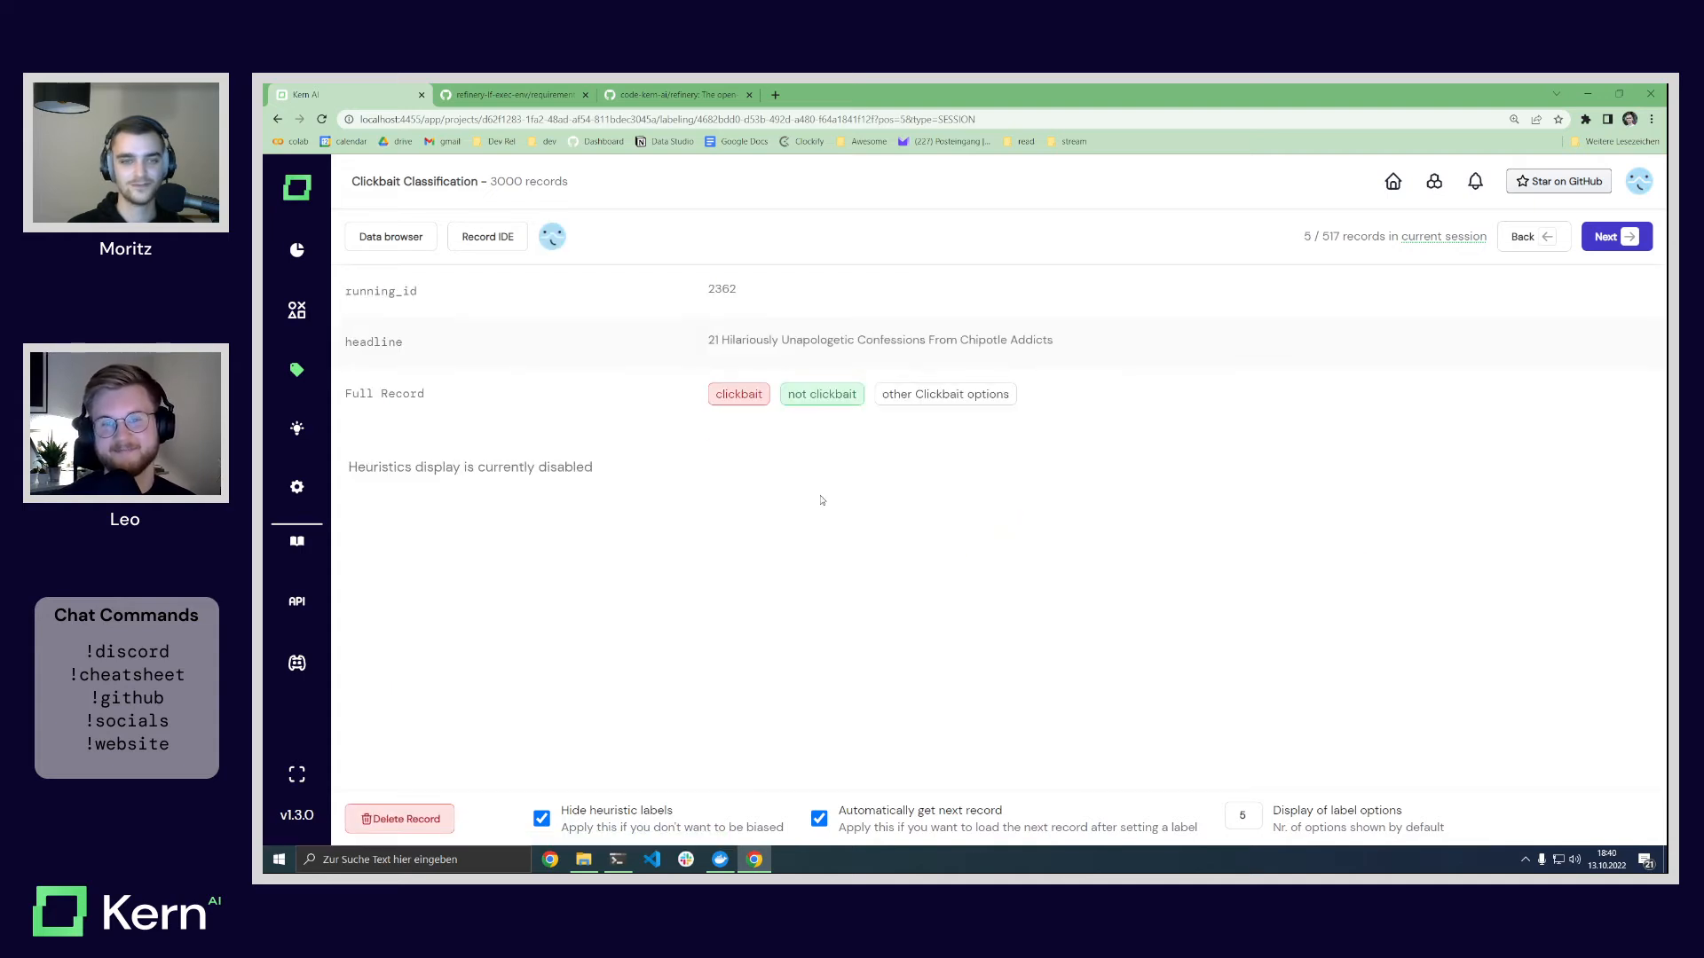
left_click(732, 395)
left_click(732, 396)
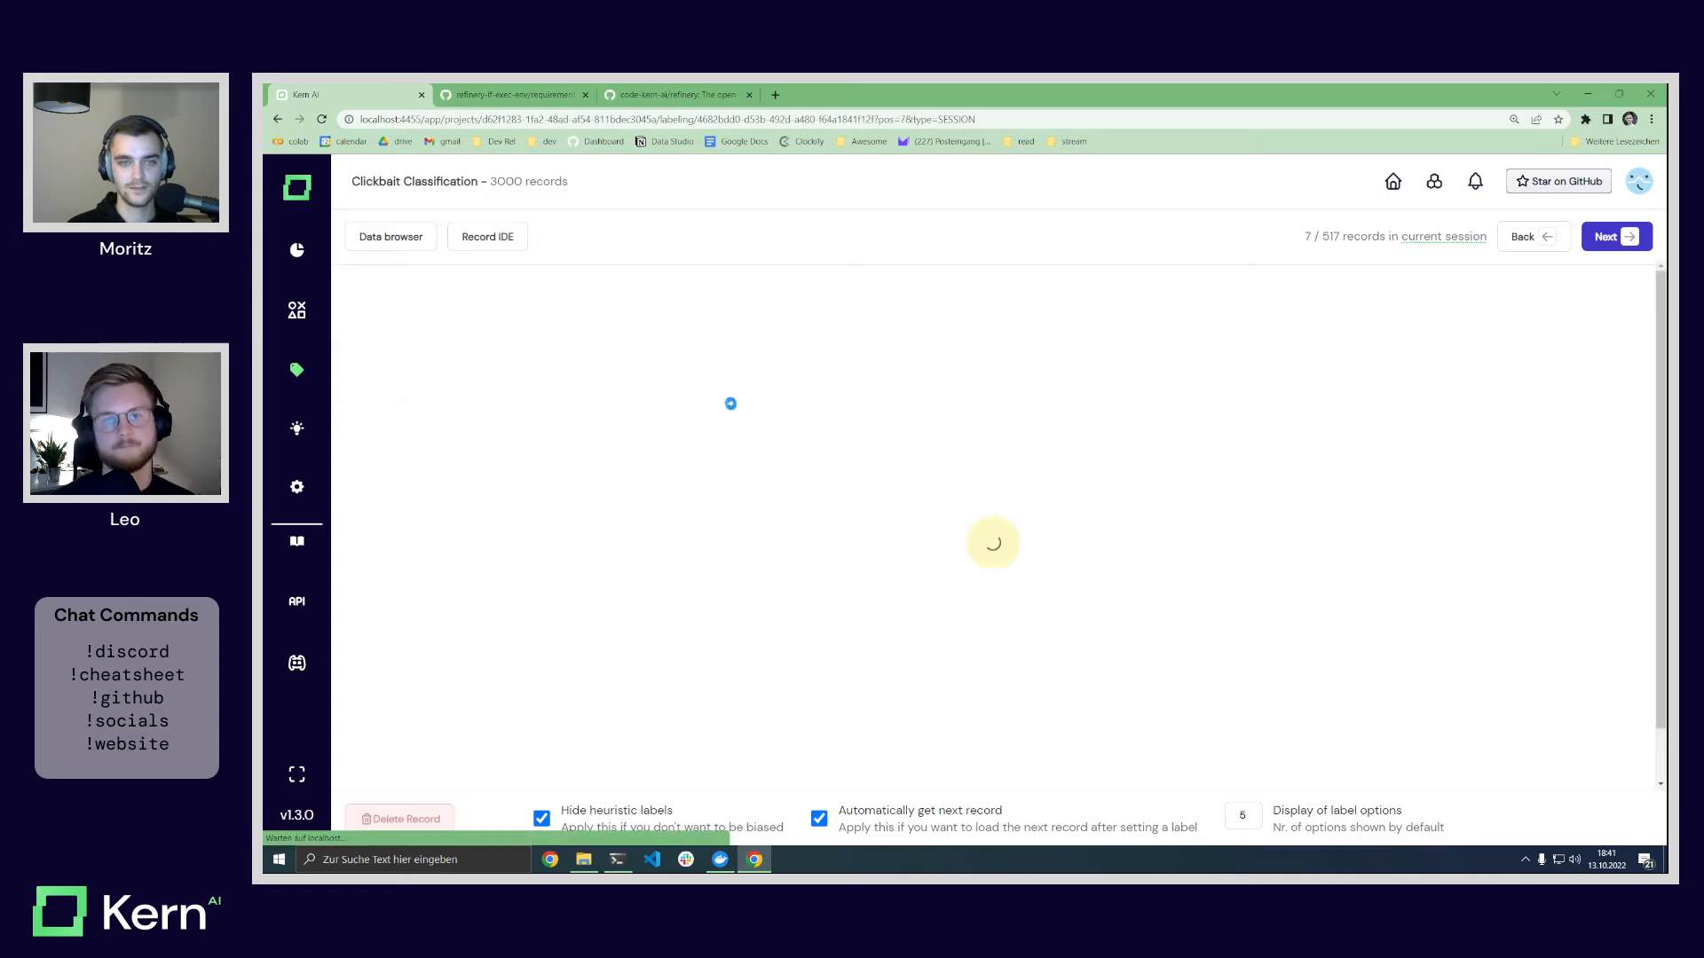
left_click(734, 395)
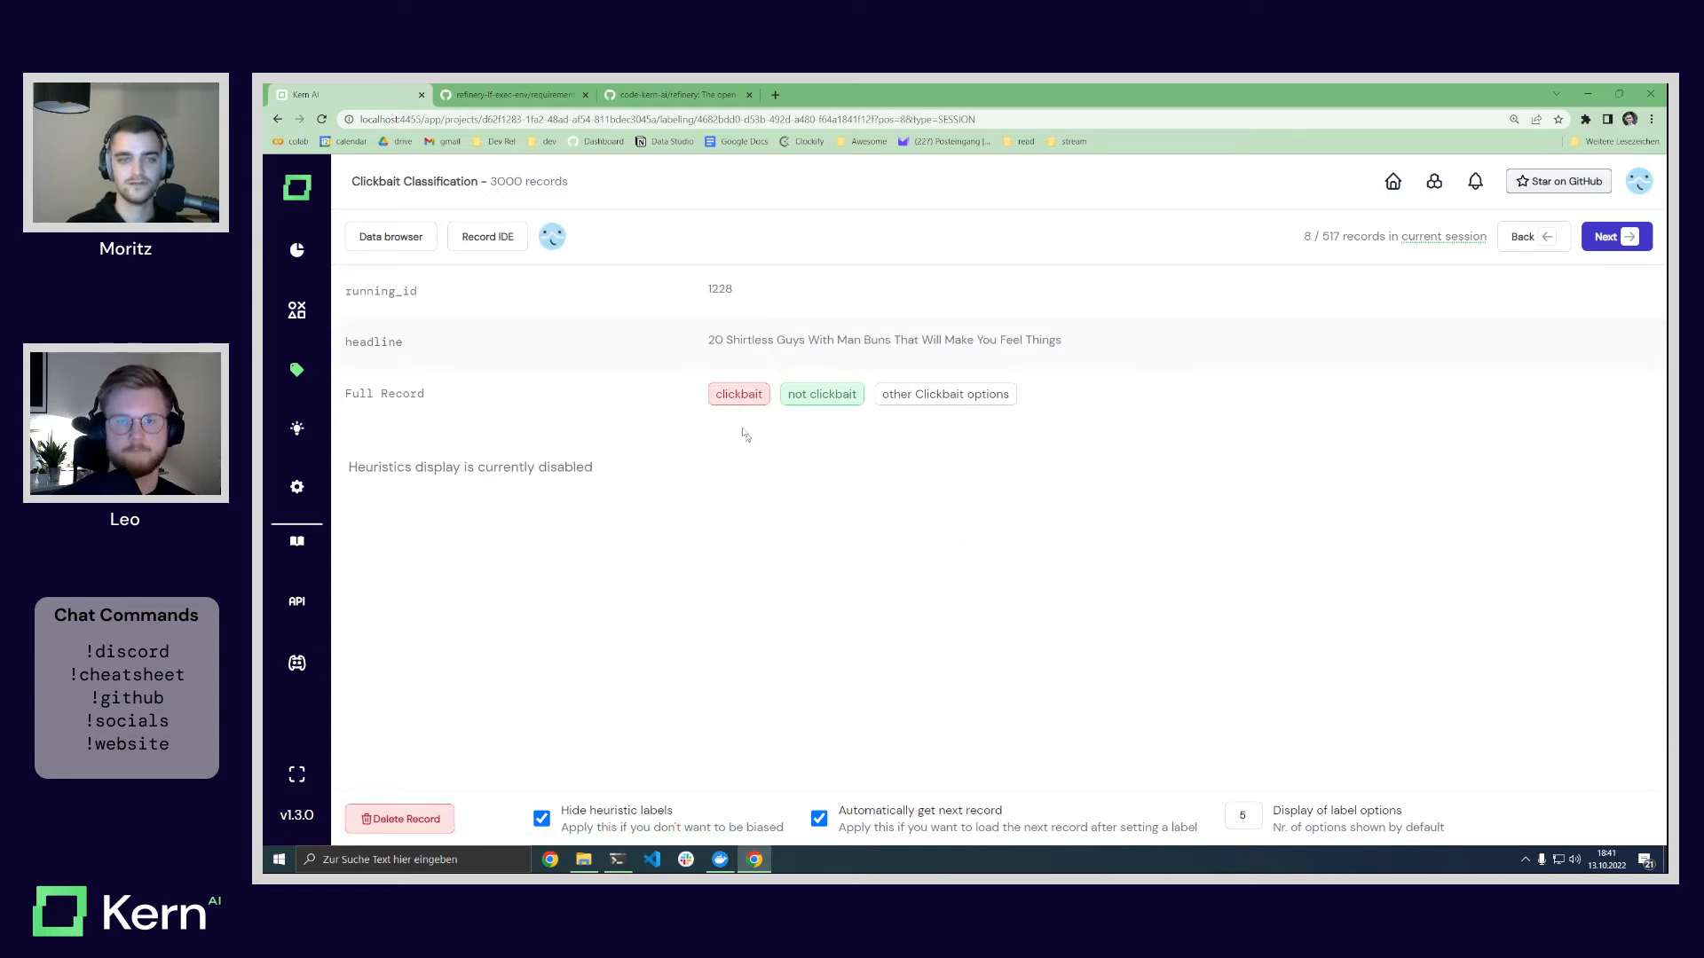
left_click(732, 395)
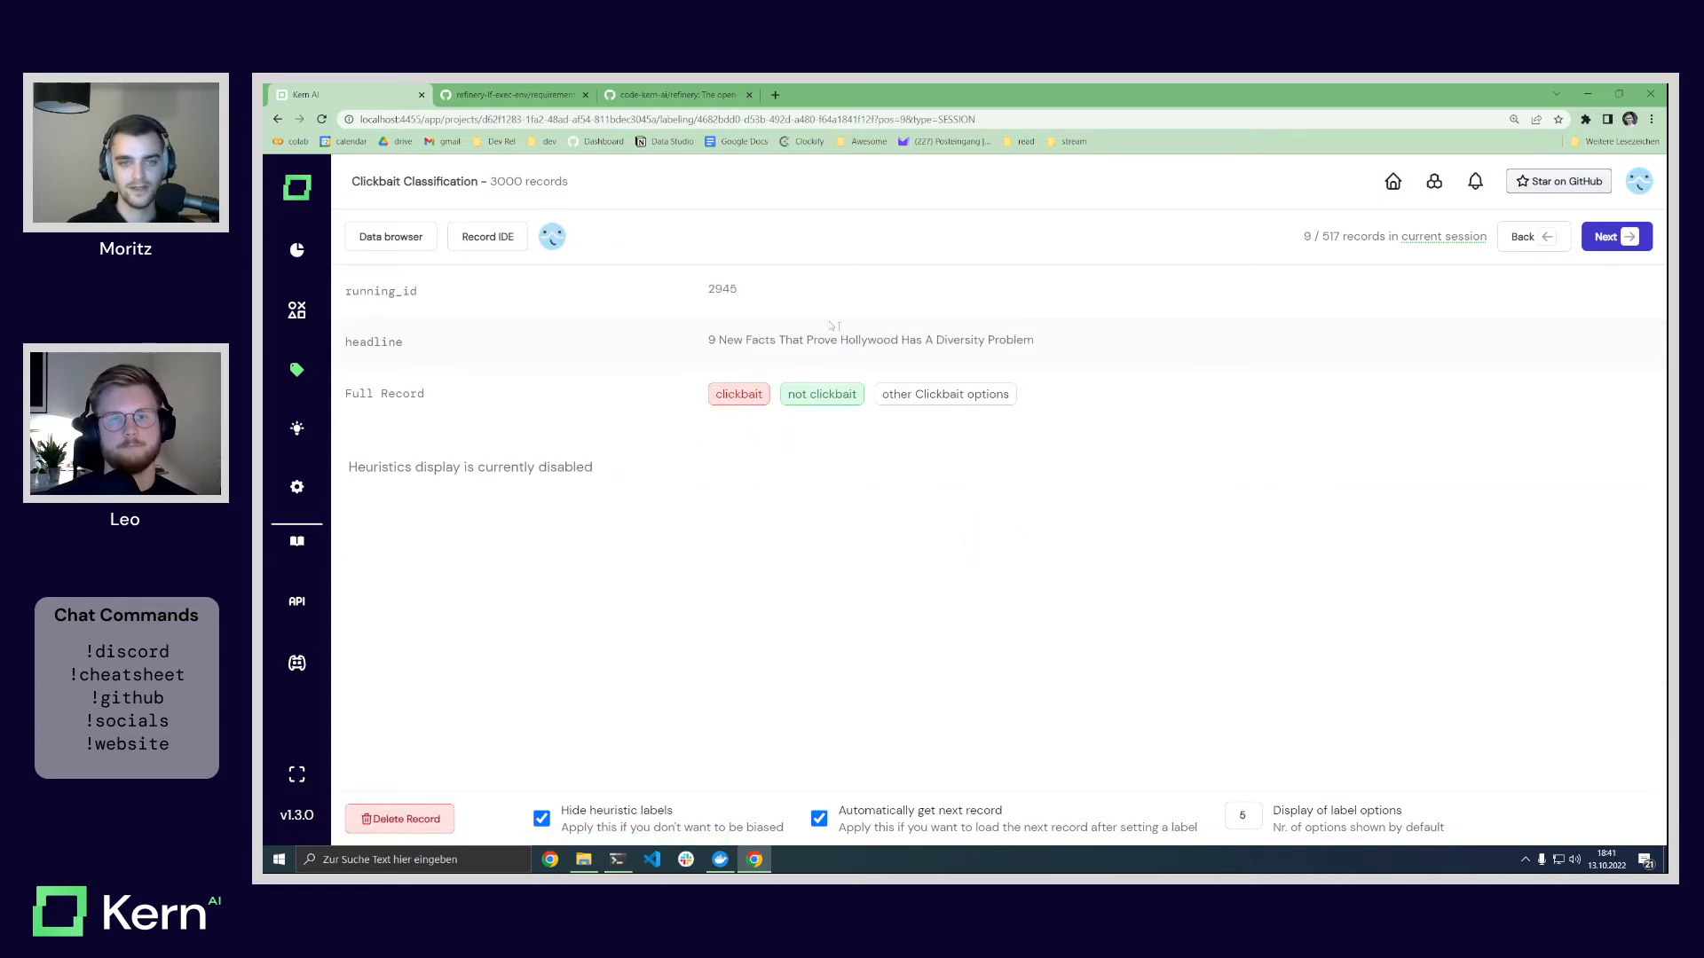
left_click(732, 395)
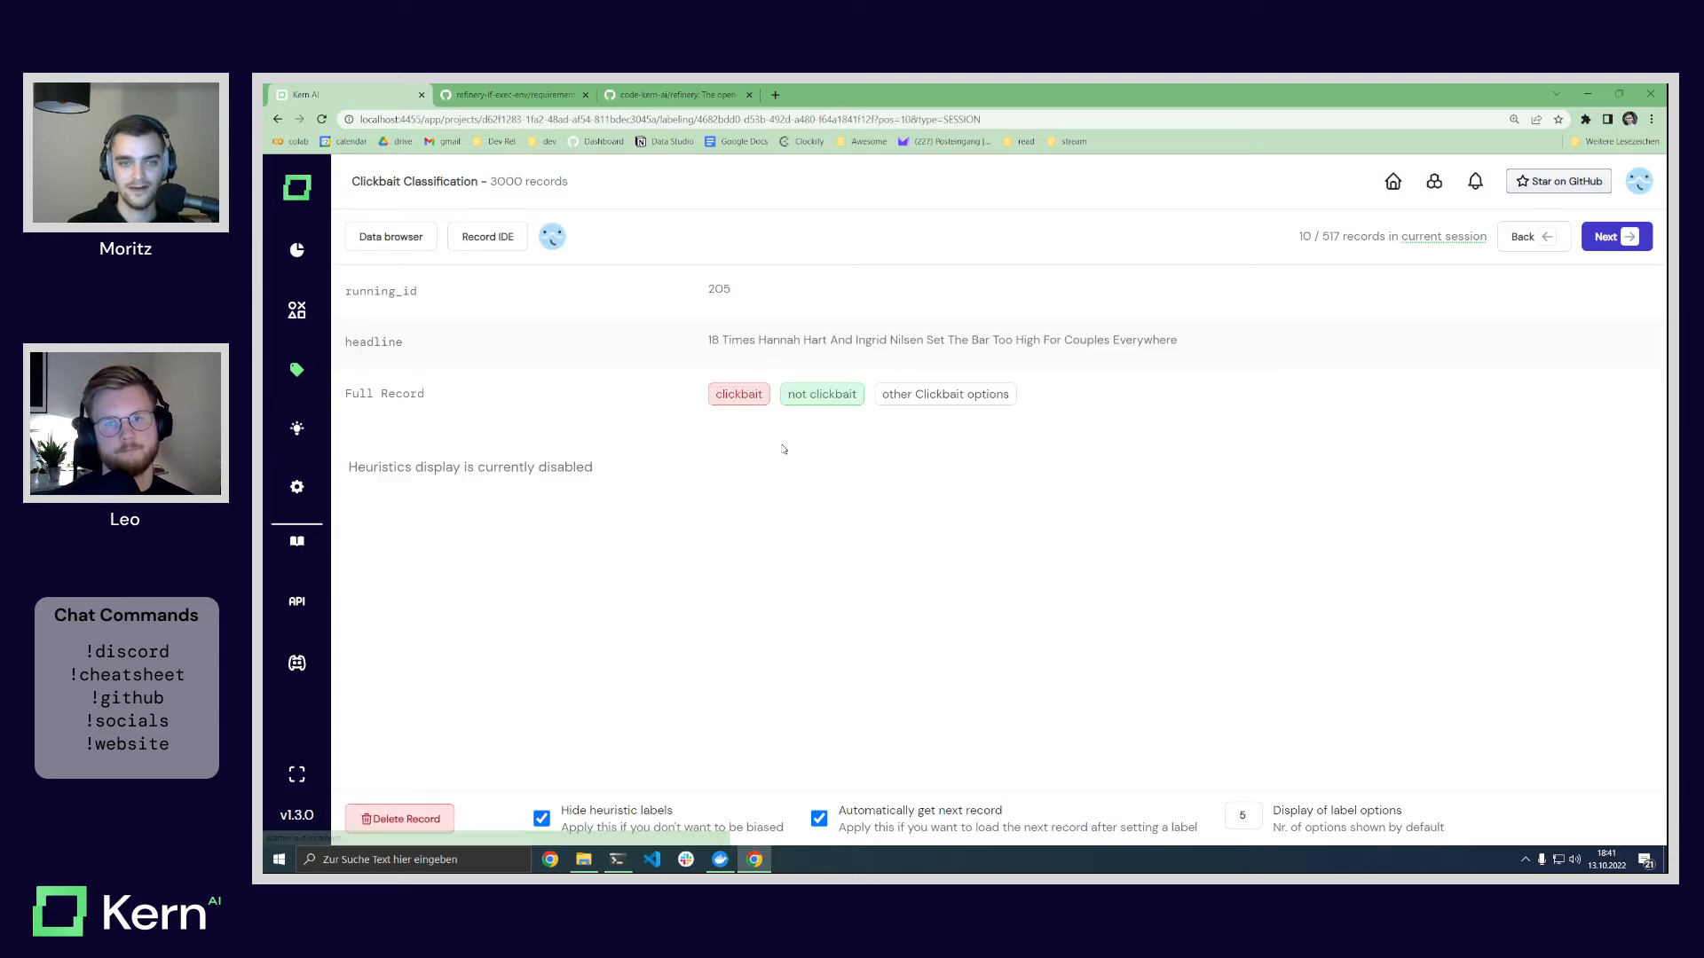
left_click(717, 393)
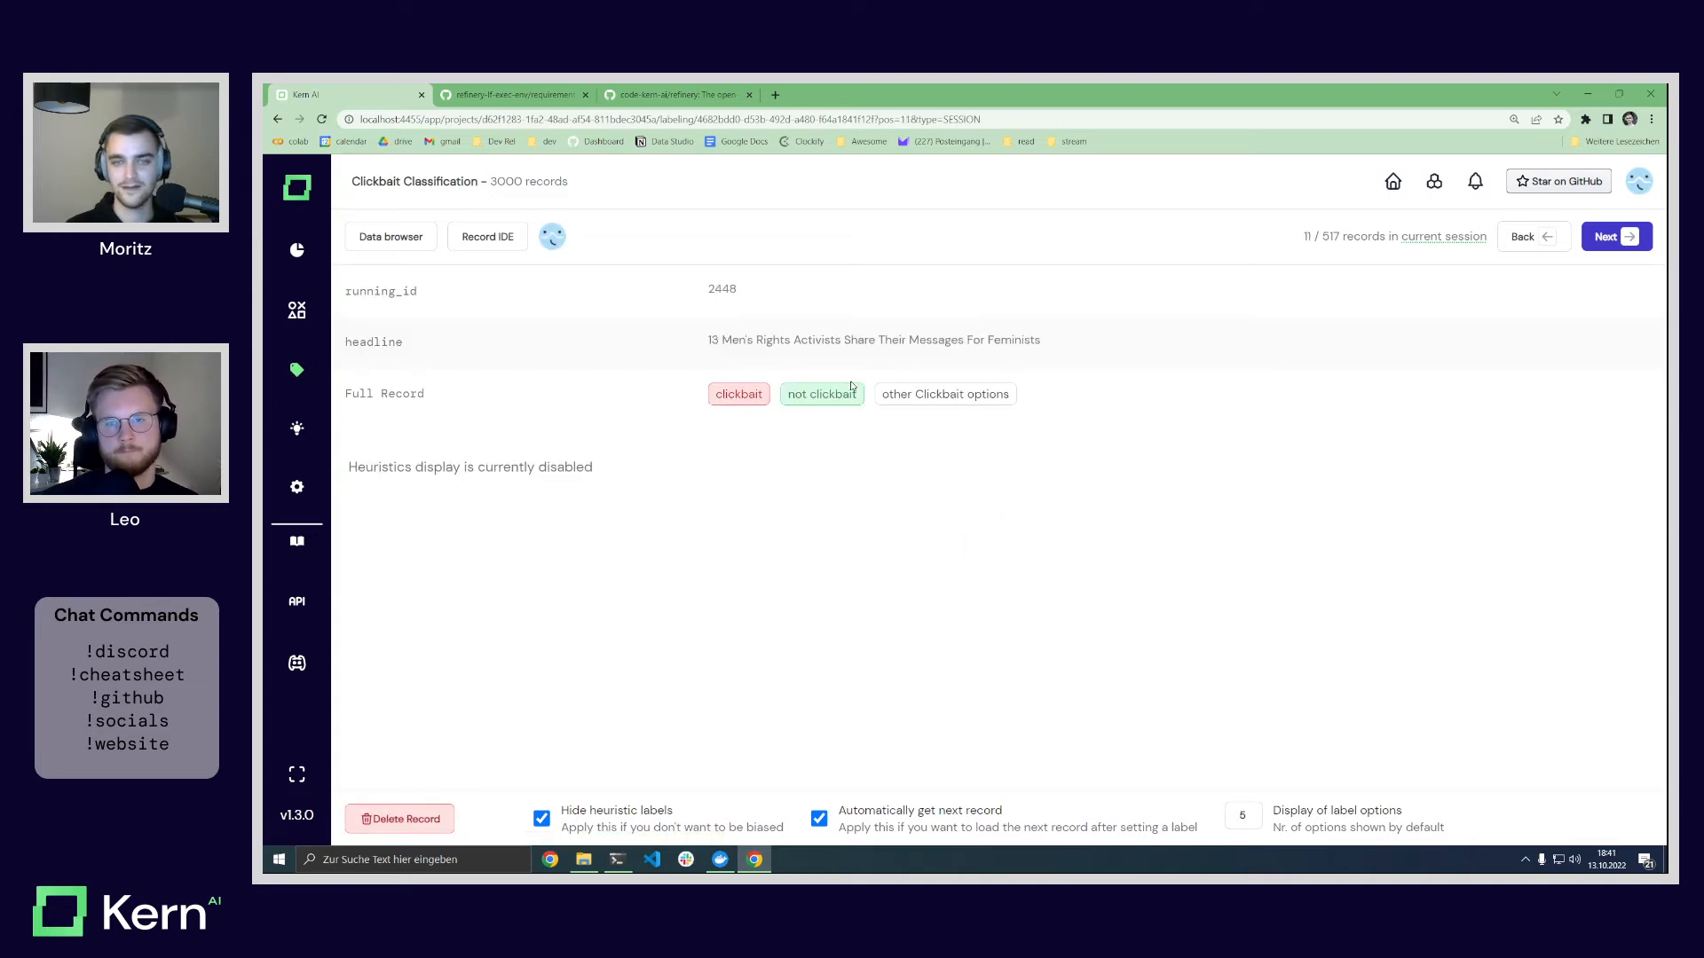
left_click(720, 396)
left_click(721, 398)
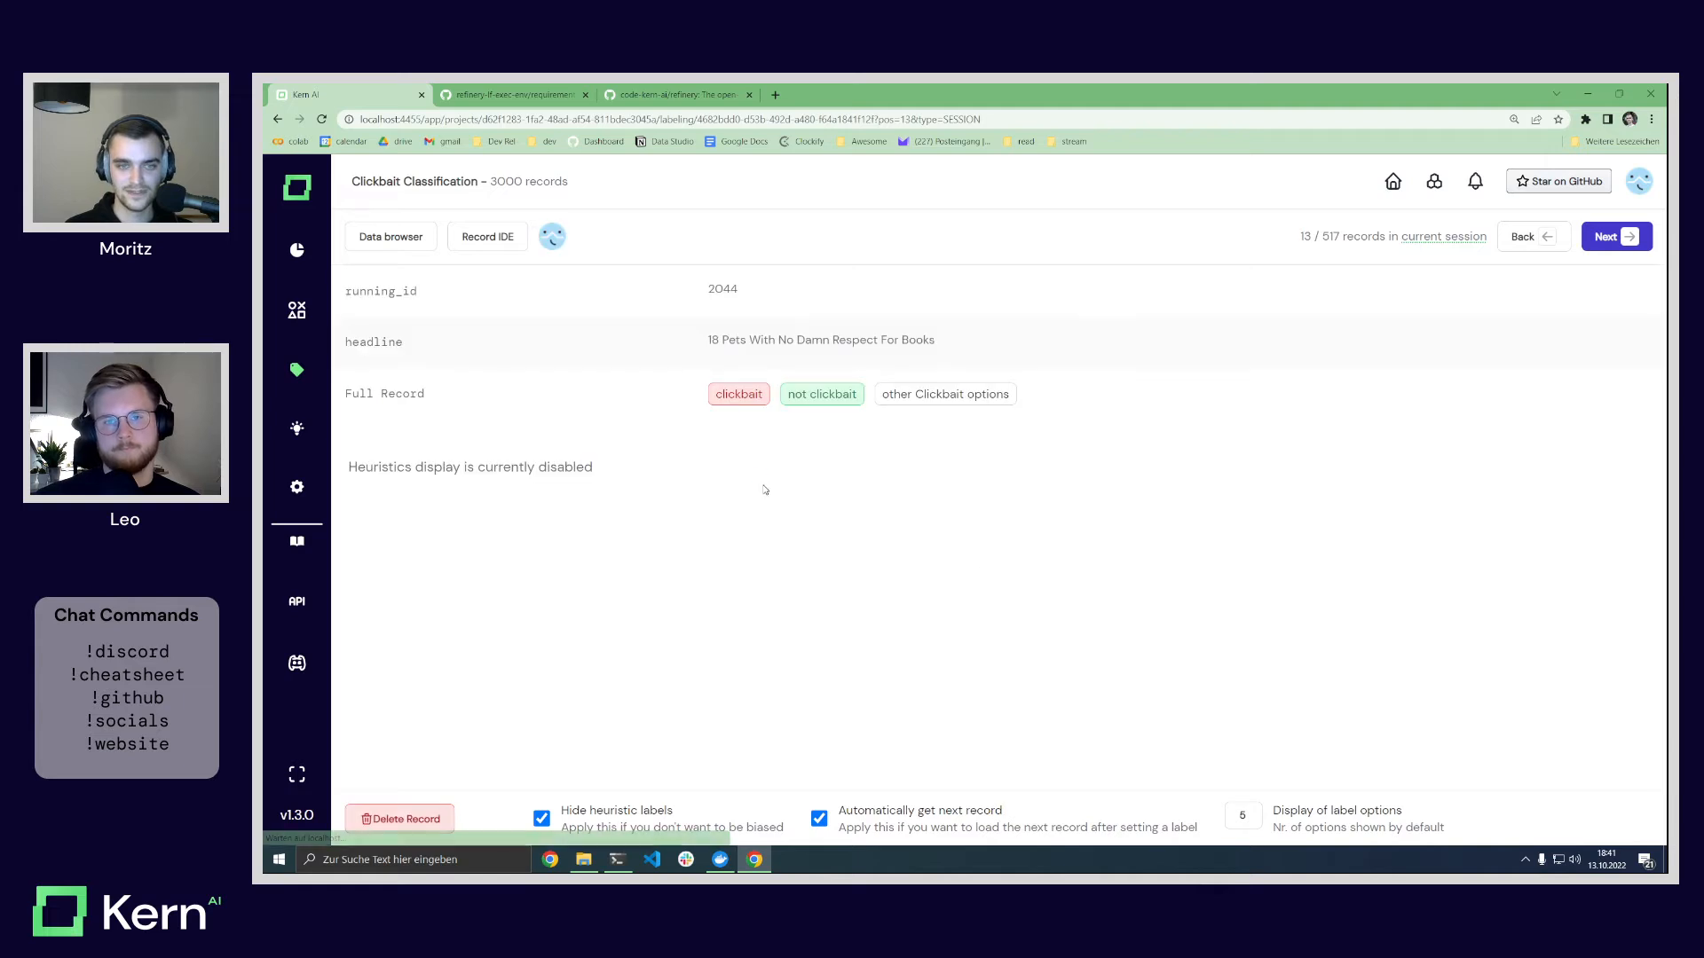
left_click(739, 397)
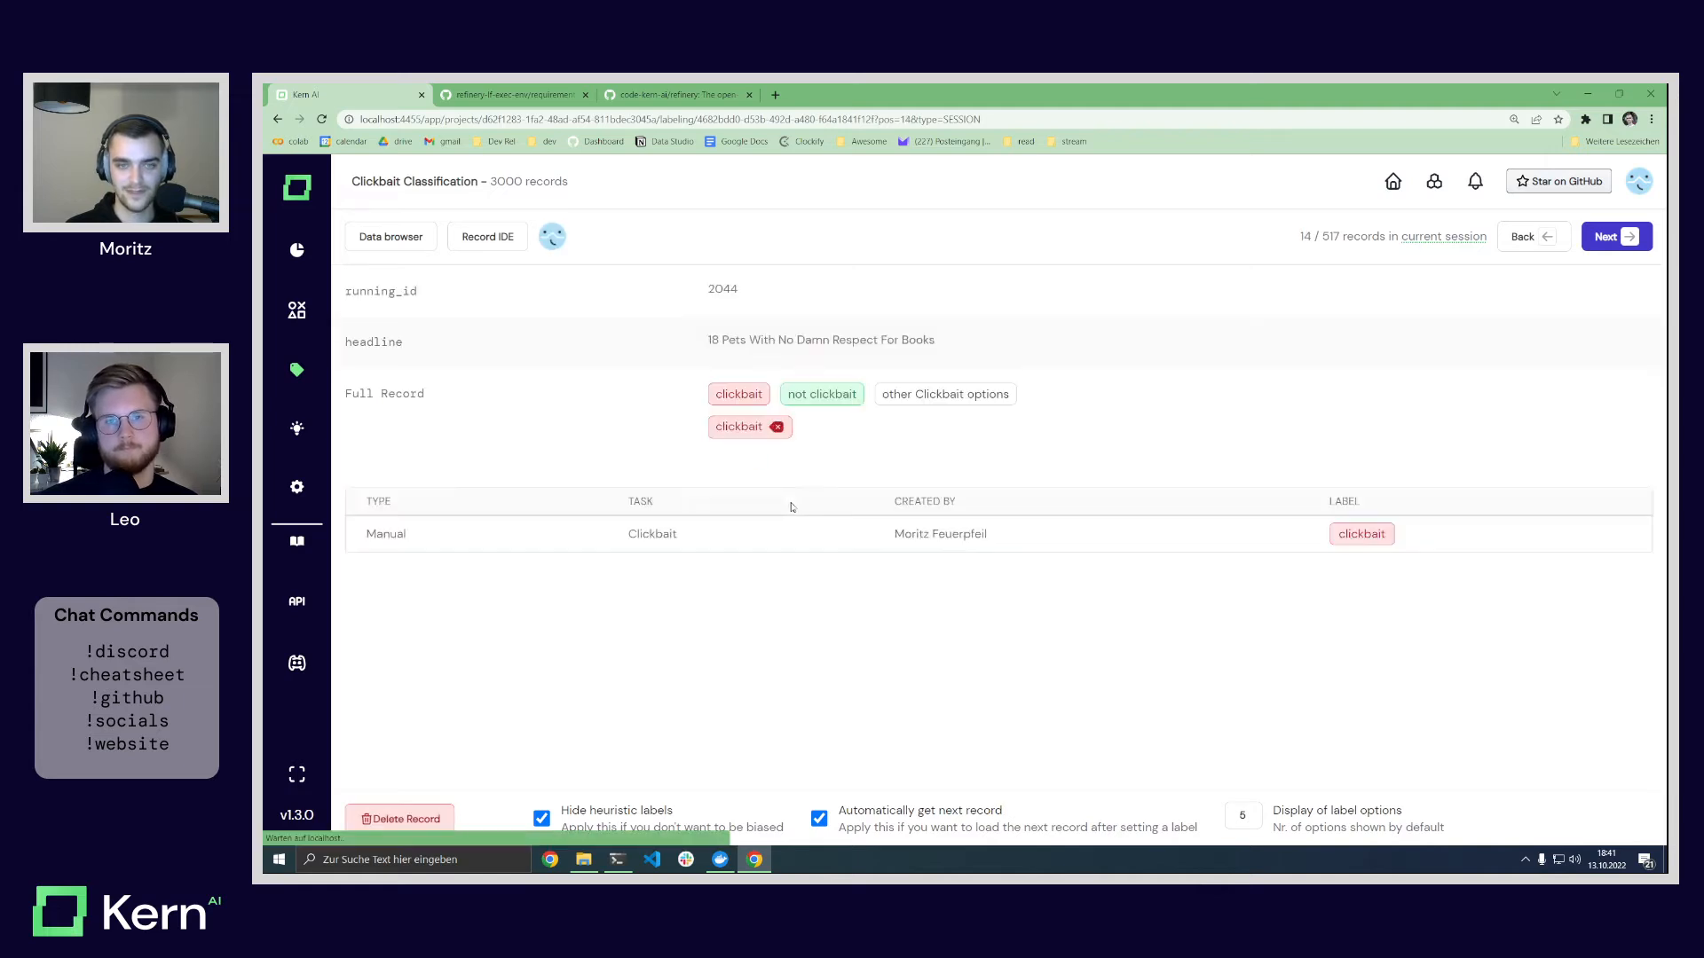
left_click(723, 399)
left_click(733, 401)
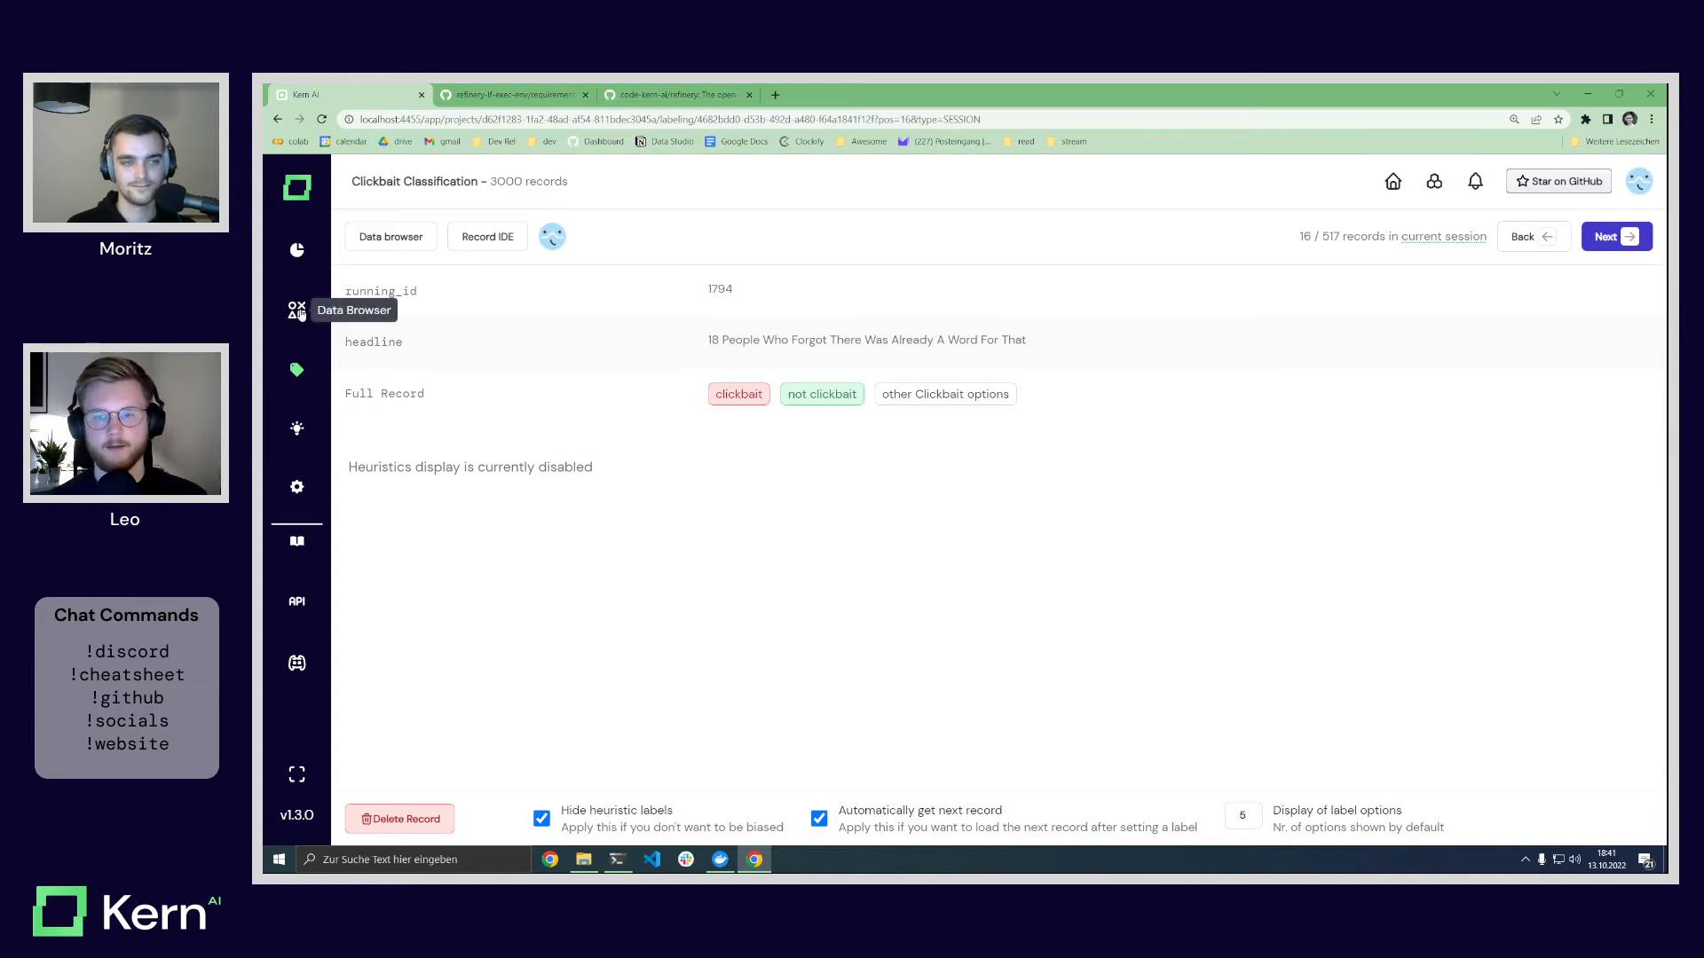
left_click(733, 394)
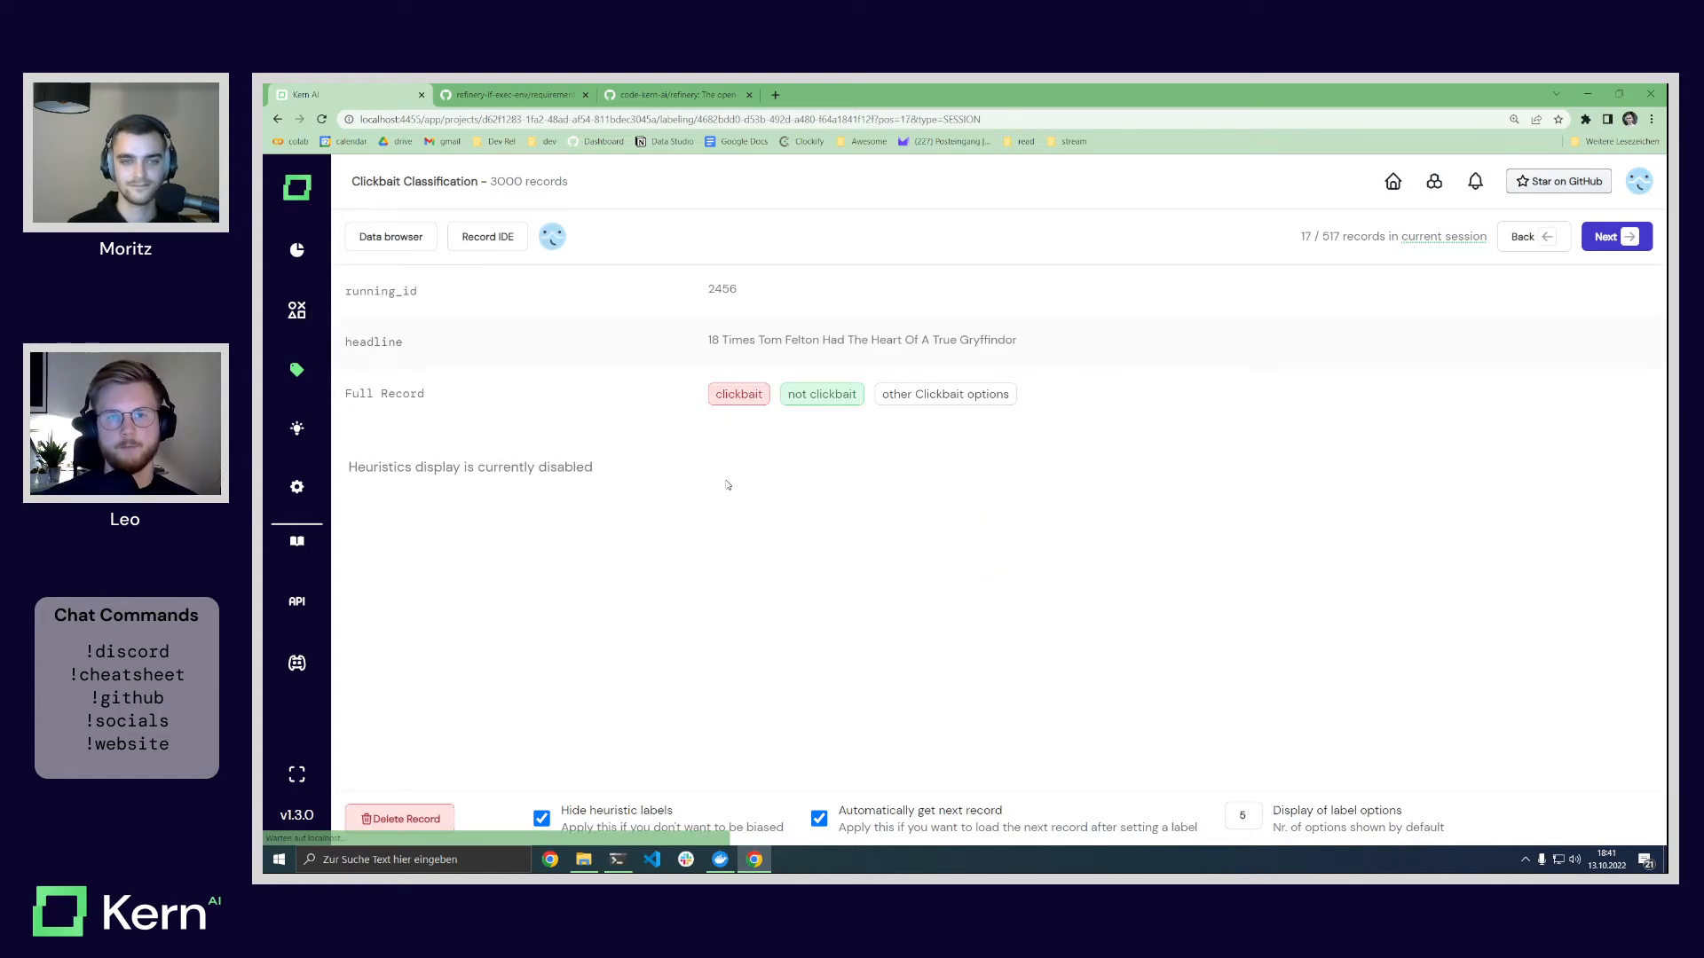
left_click(728, 394)
left_click(738, 394)
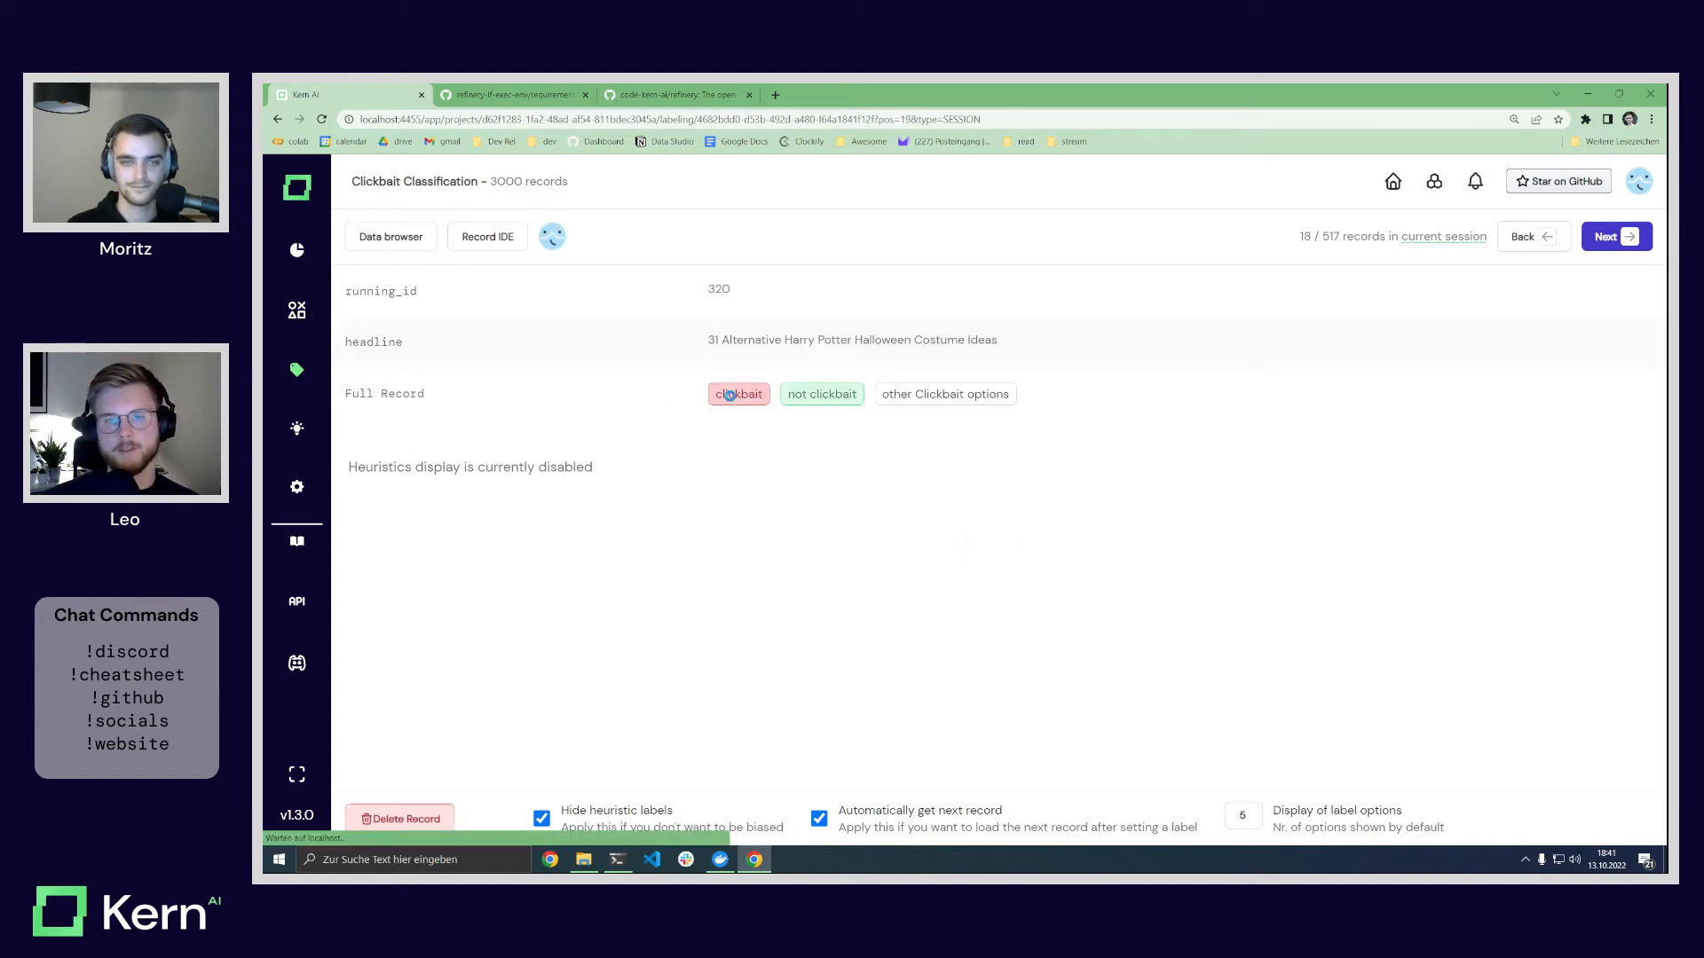
Step: Reapply the "digit LF validation" slice in the data browser and review the records still lacking a manual label
left_click(296, 310)
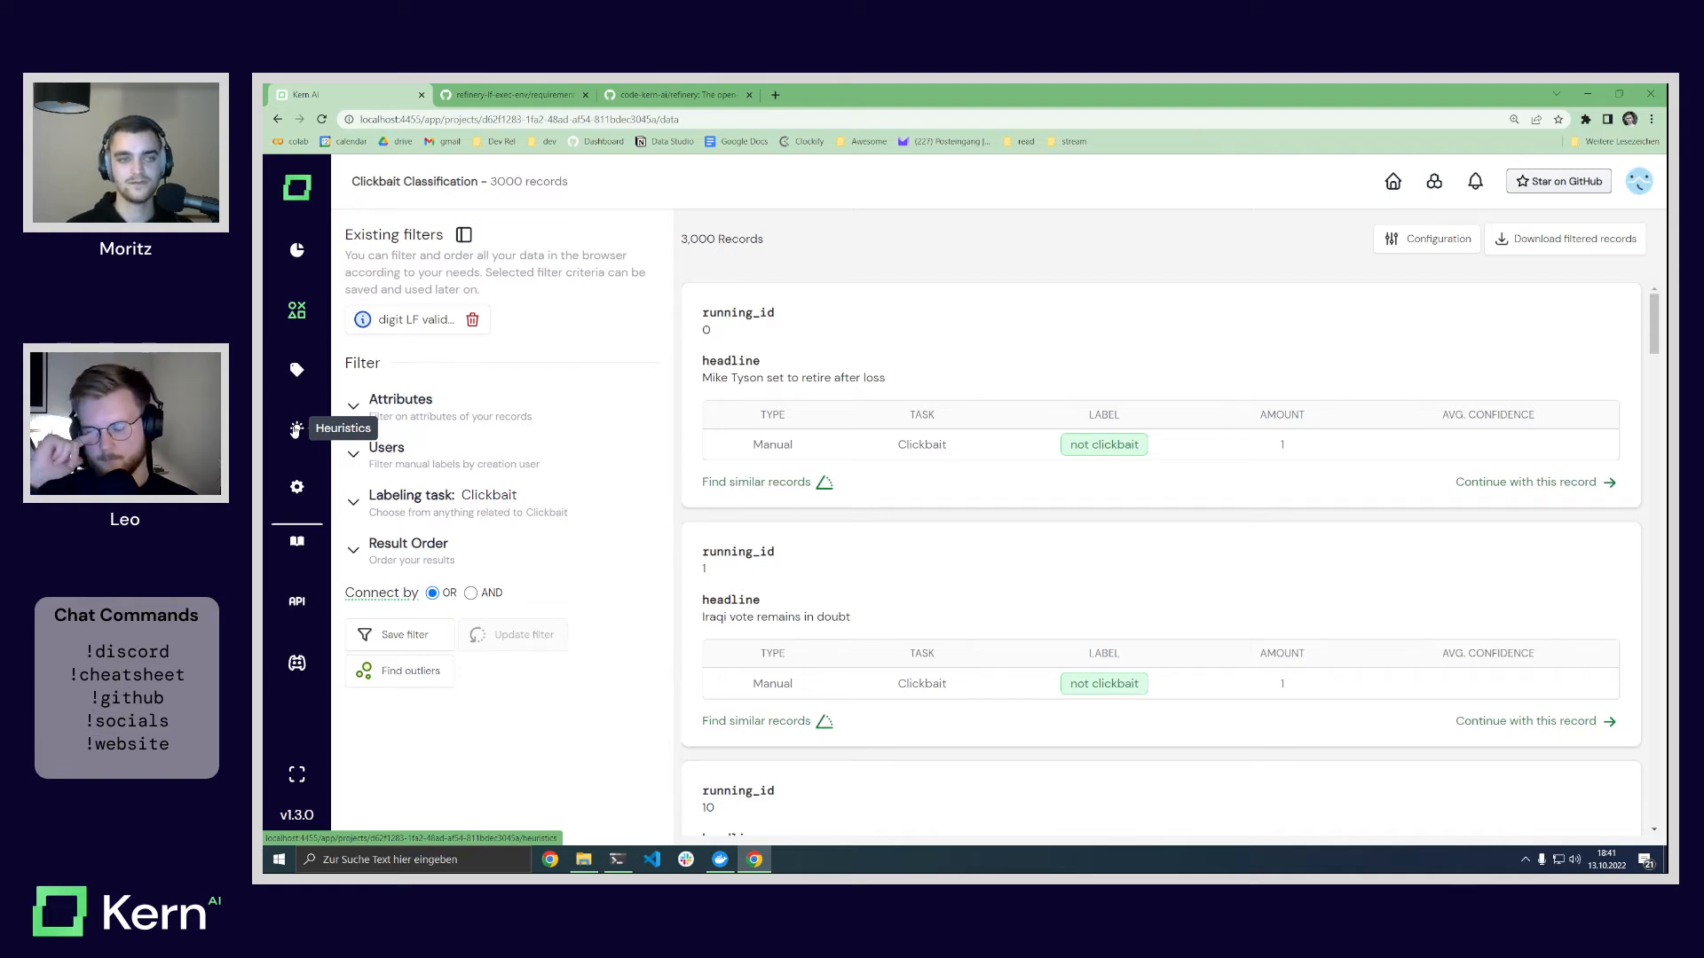
left_click(404, 319)
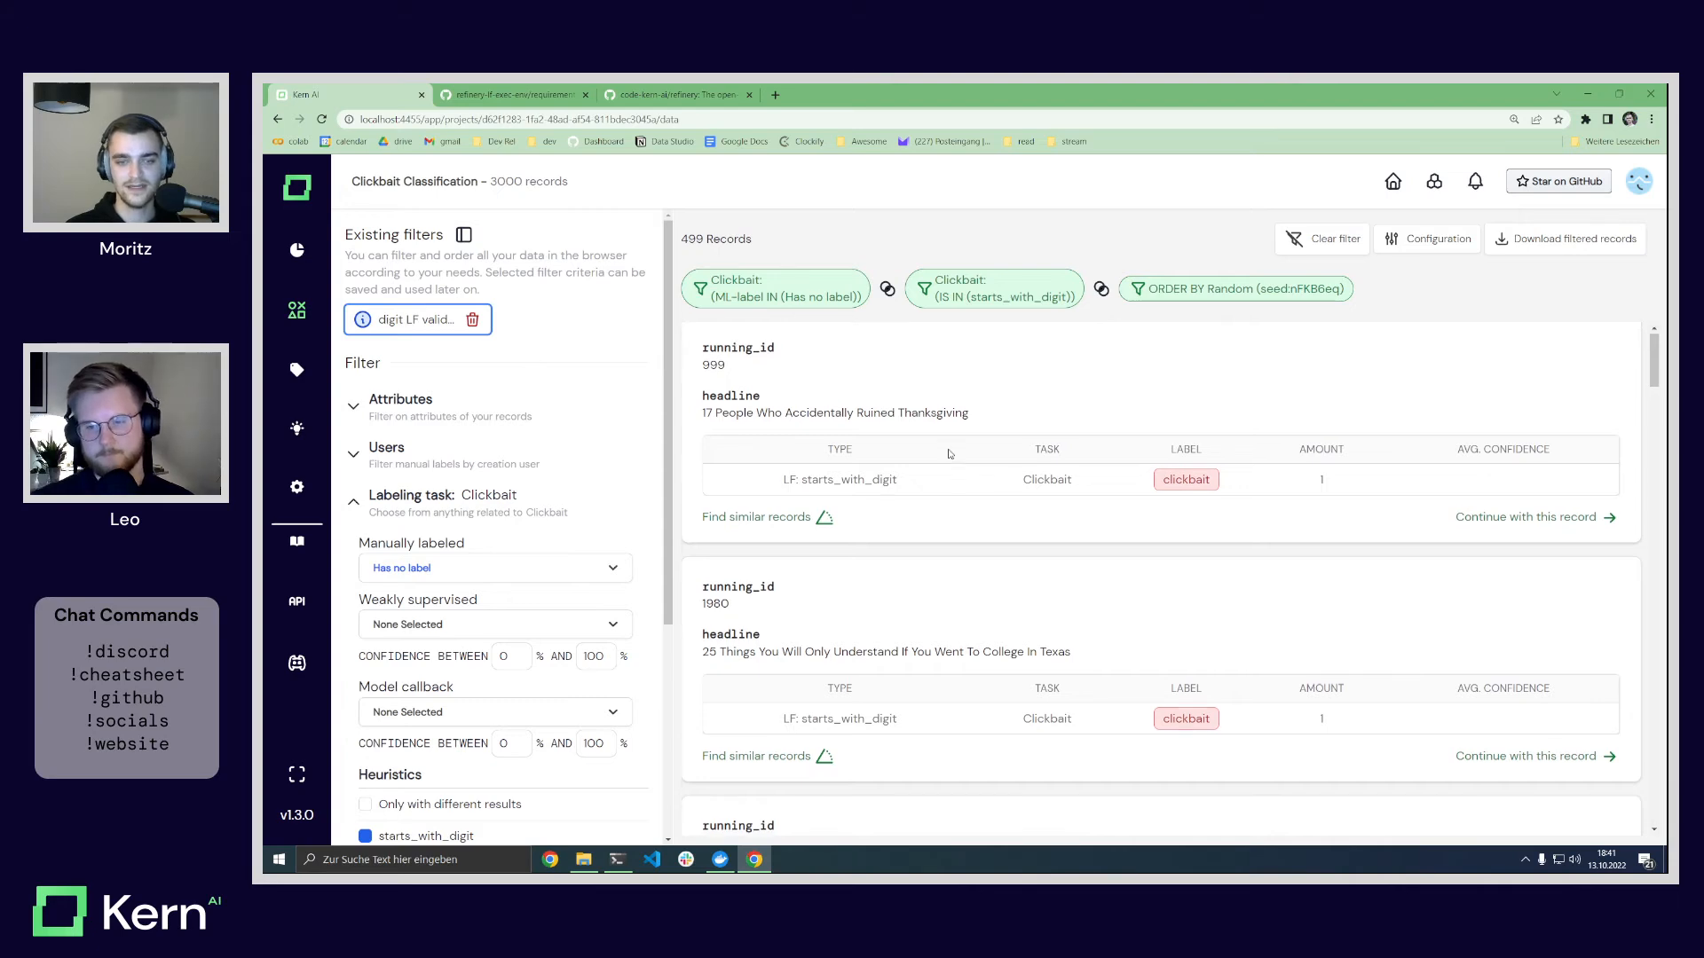
scroll(948, 453, "down", 3)
scroll(952, 449, "up", 4)
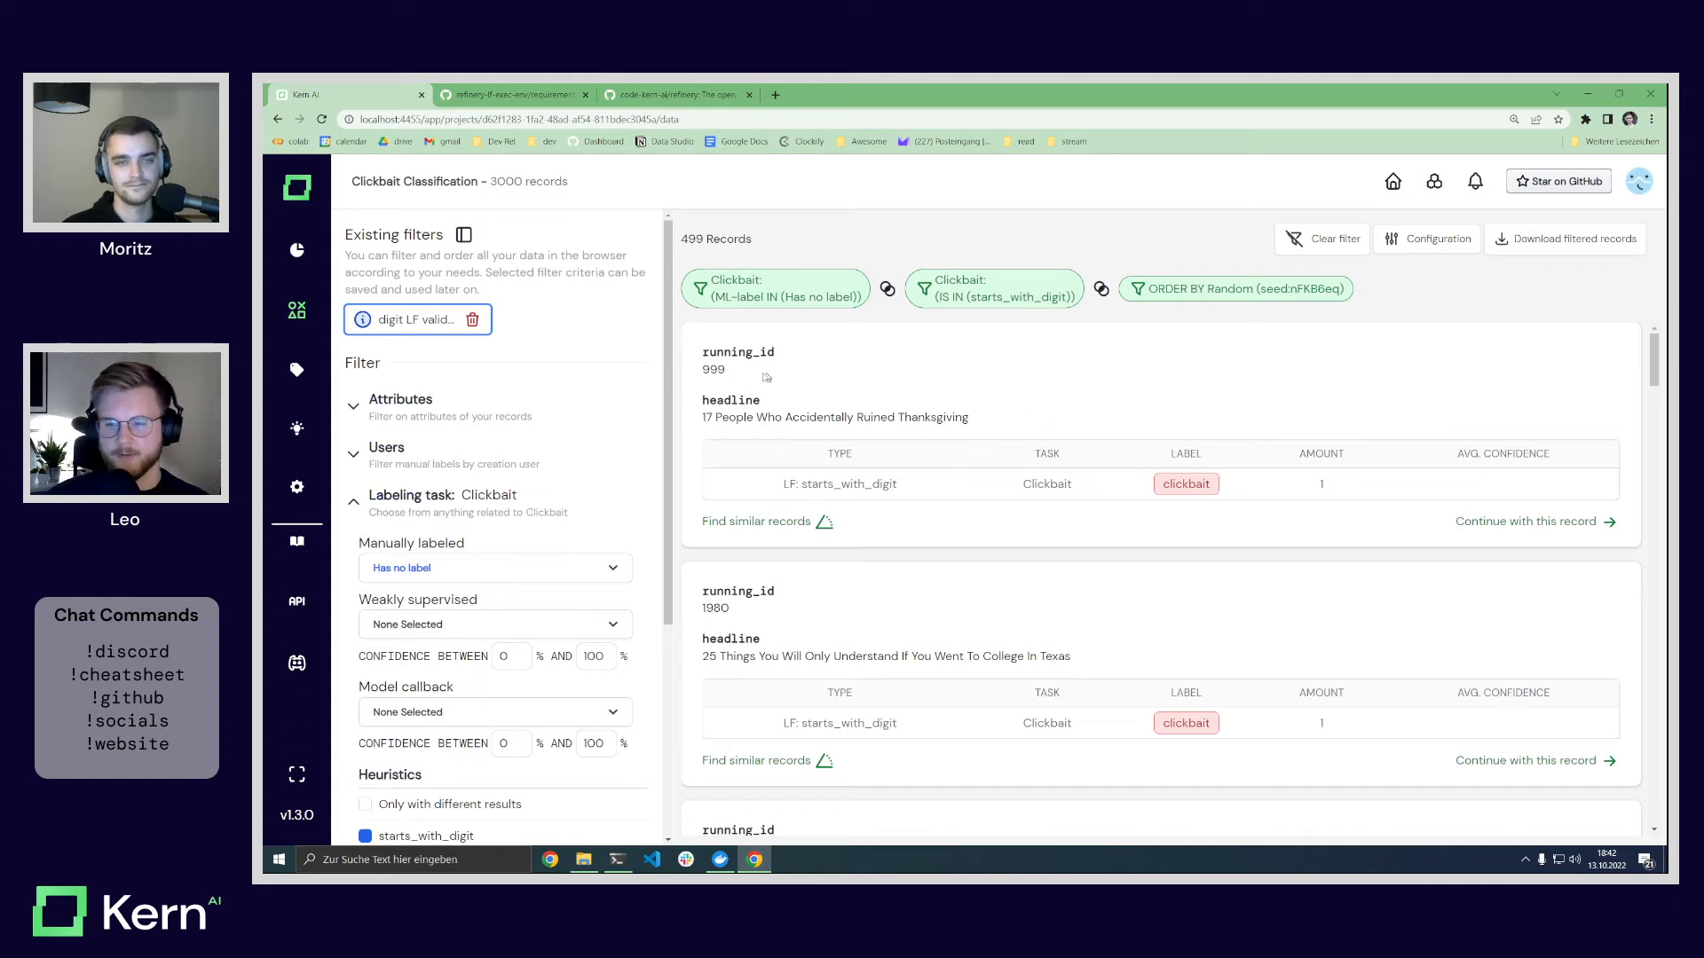
Step: Check the starts_with_digit heuristic in the heuristics overview and open the project's lookup lists
left_click(298, 431)
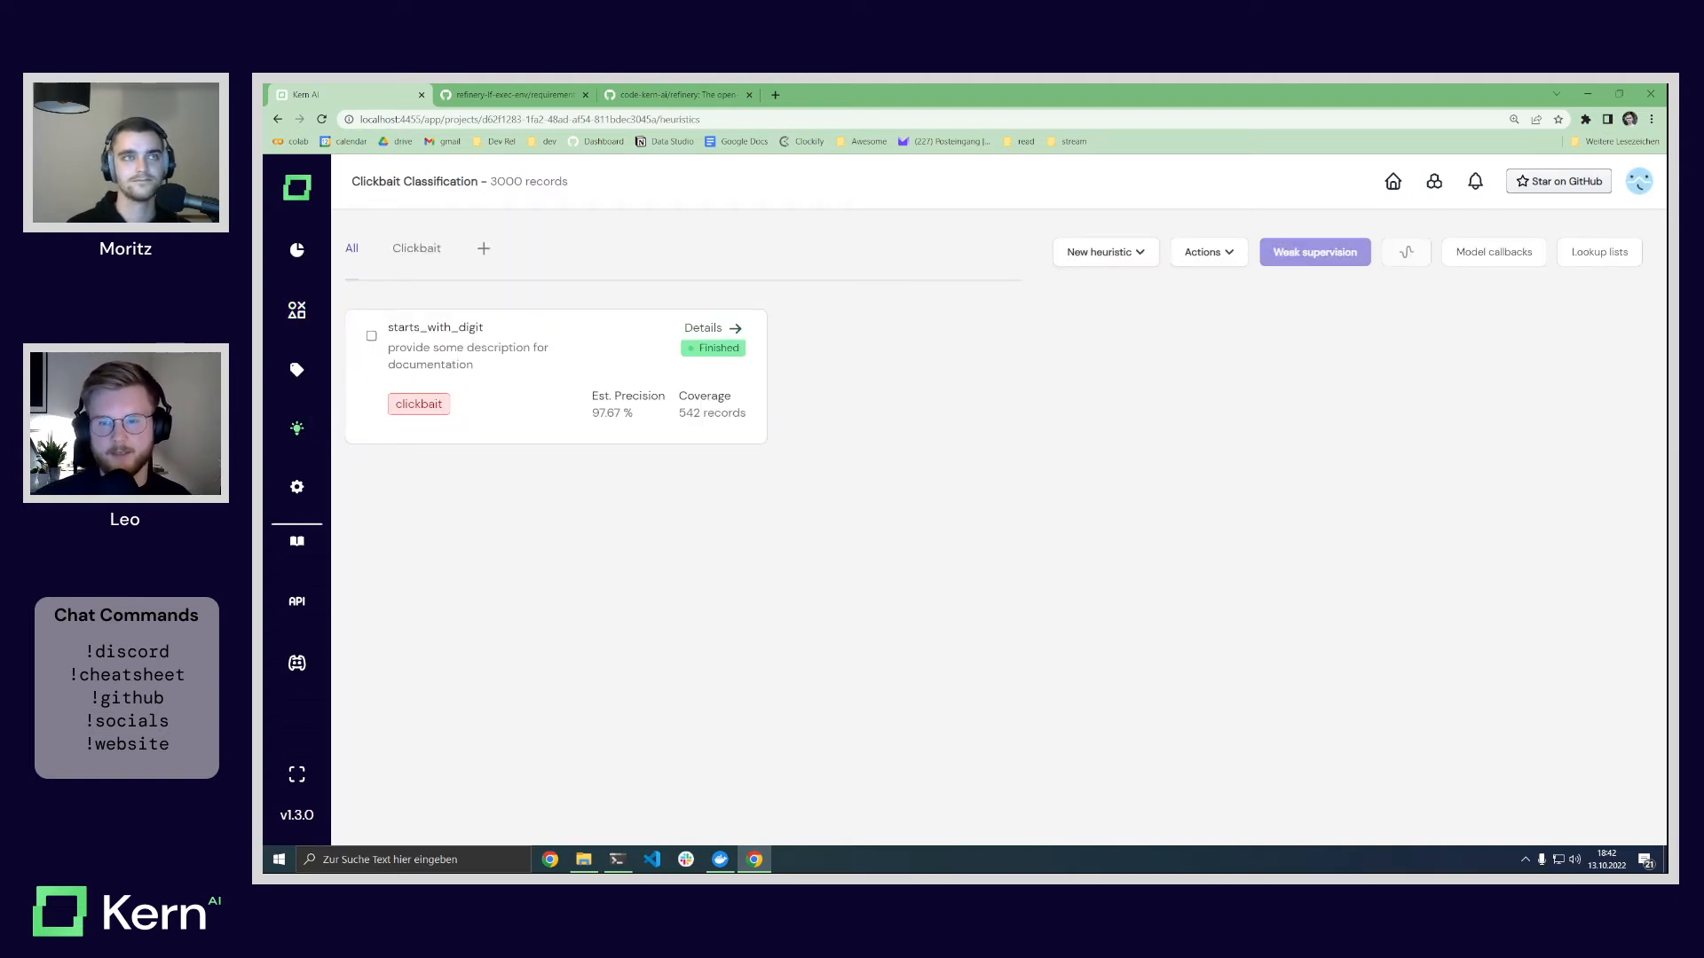
left_click(1584, 259)
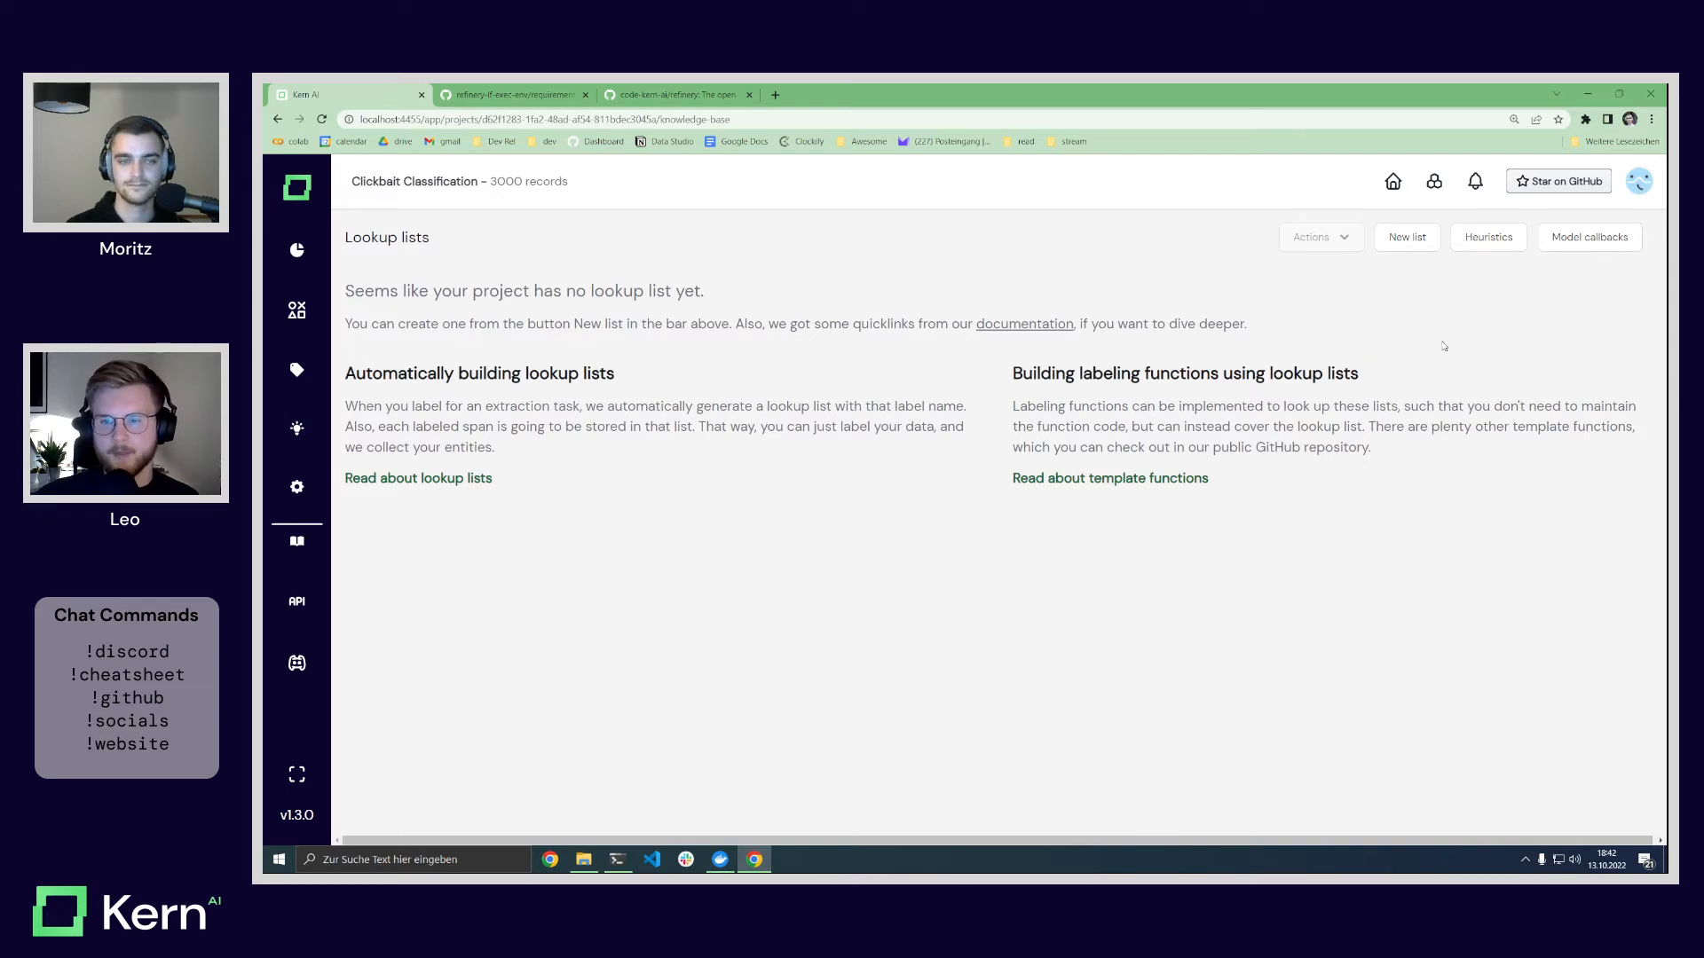
Step: Create a new lookup list and name it "geopolitical"
left_click(1406, 239)
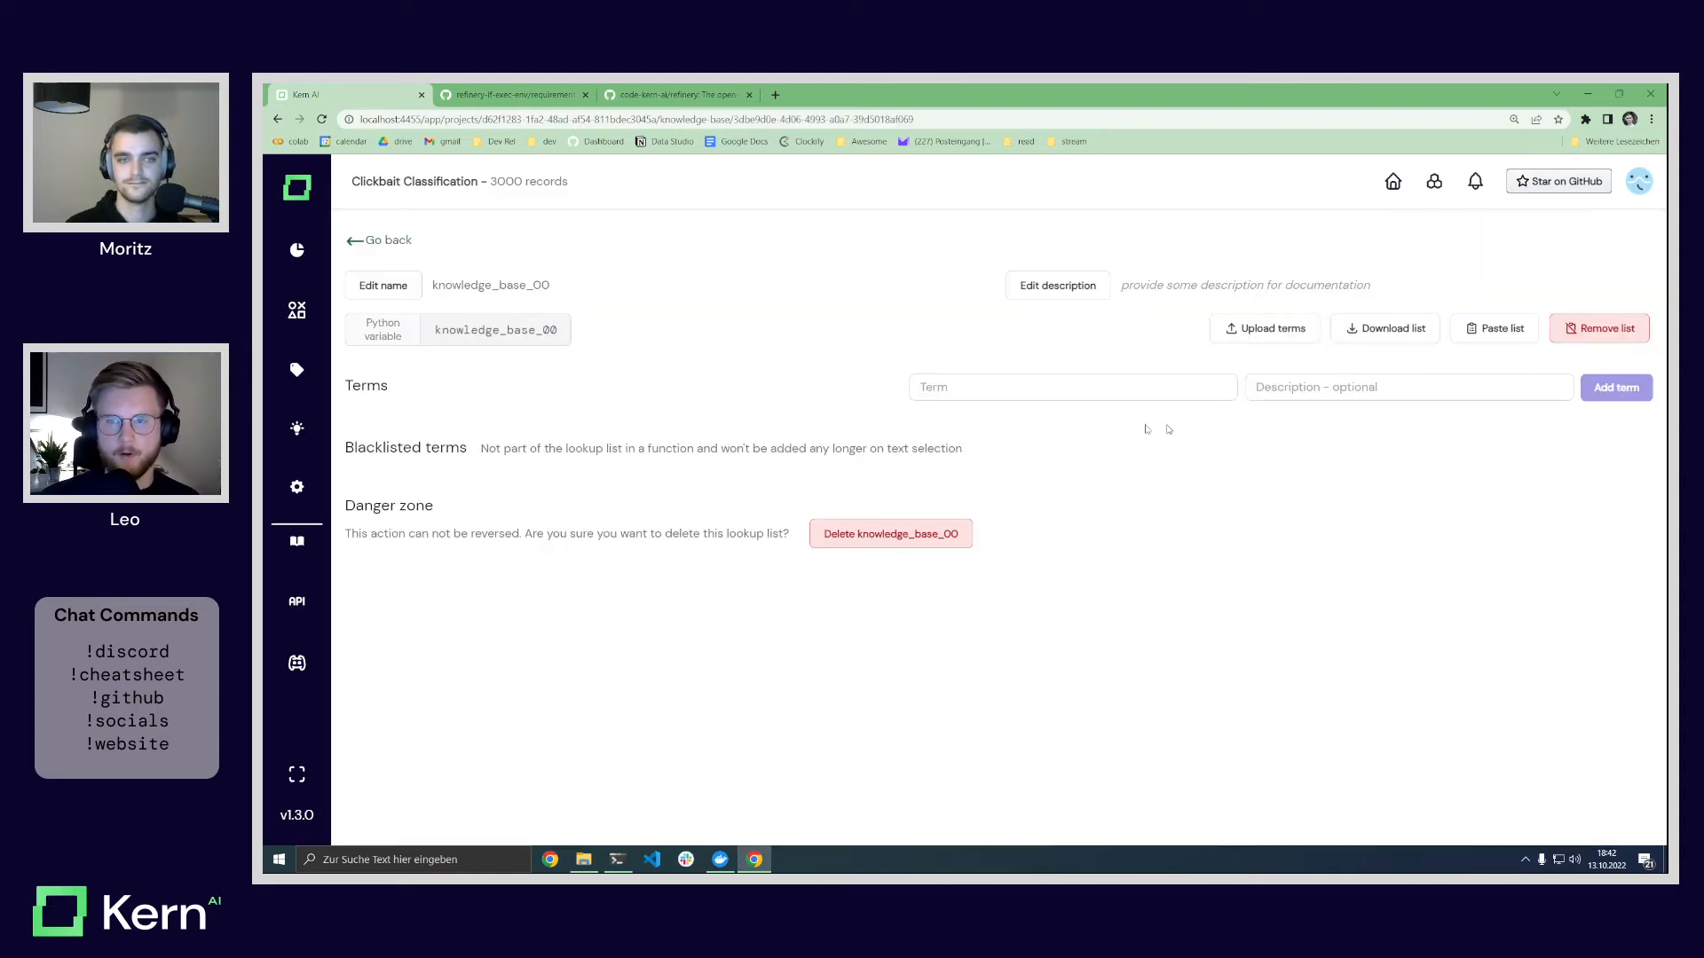
left_click(391, 289)
left_click_drag(572, 285, 433, 285)
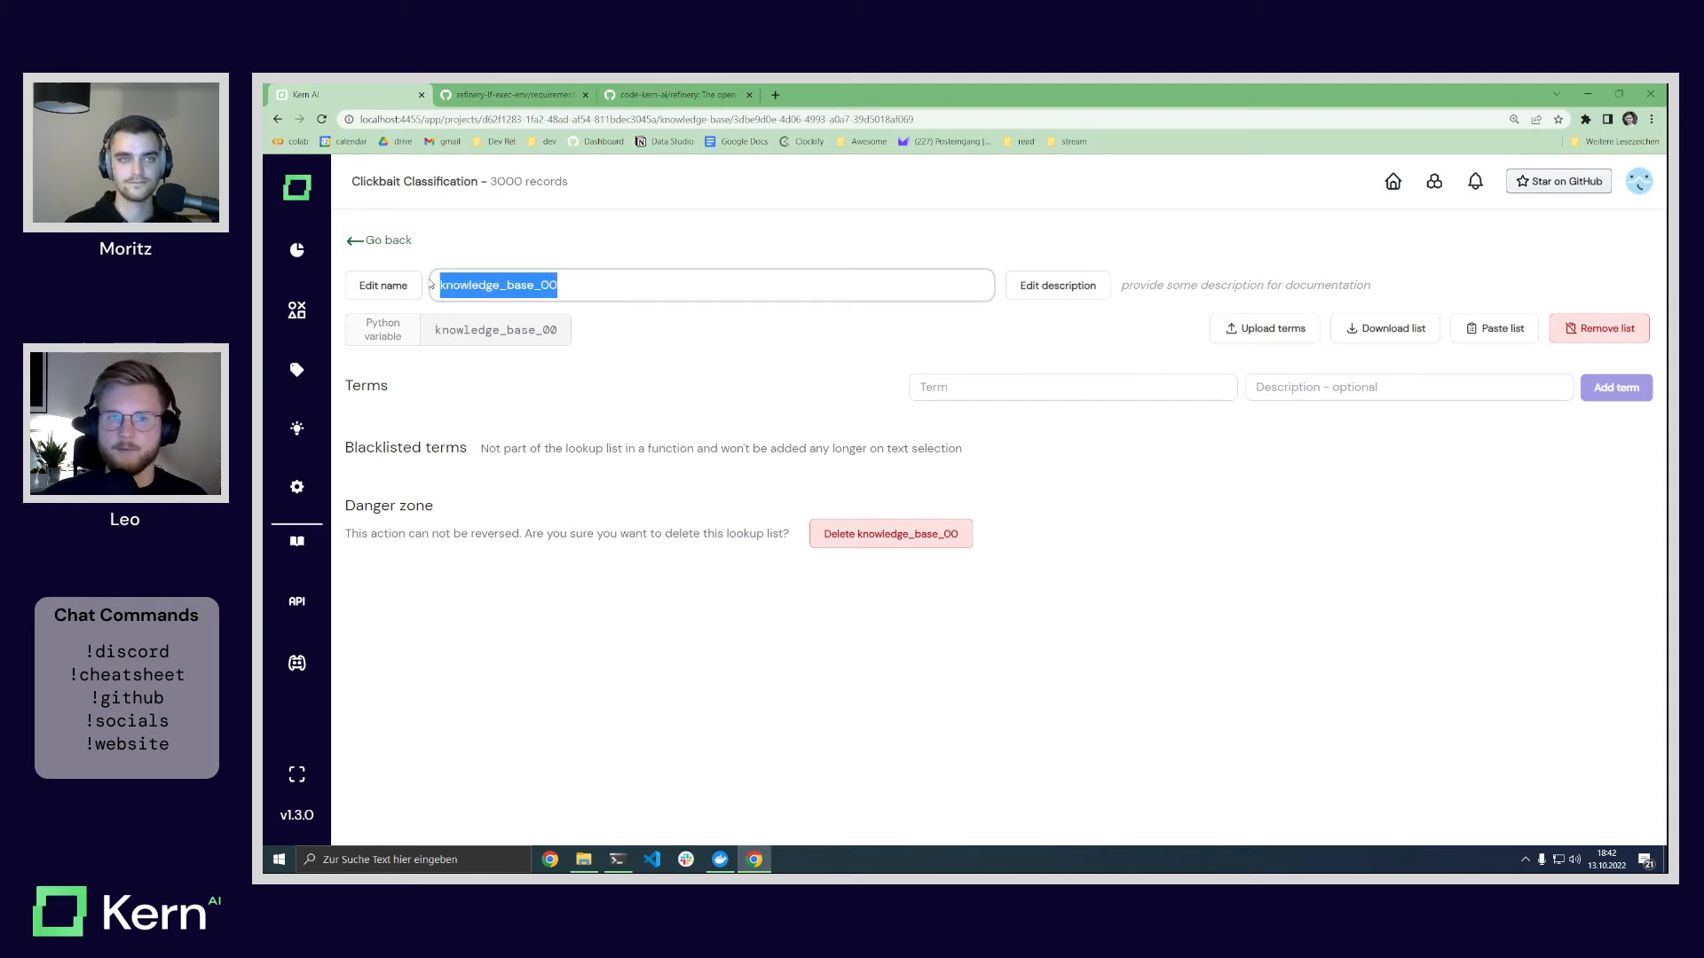
type("geop")
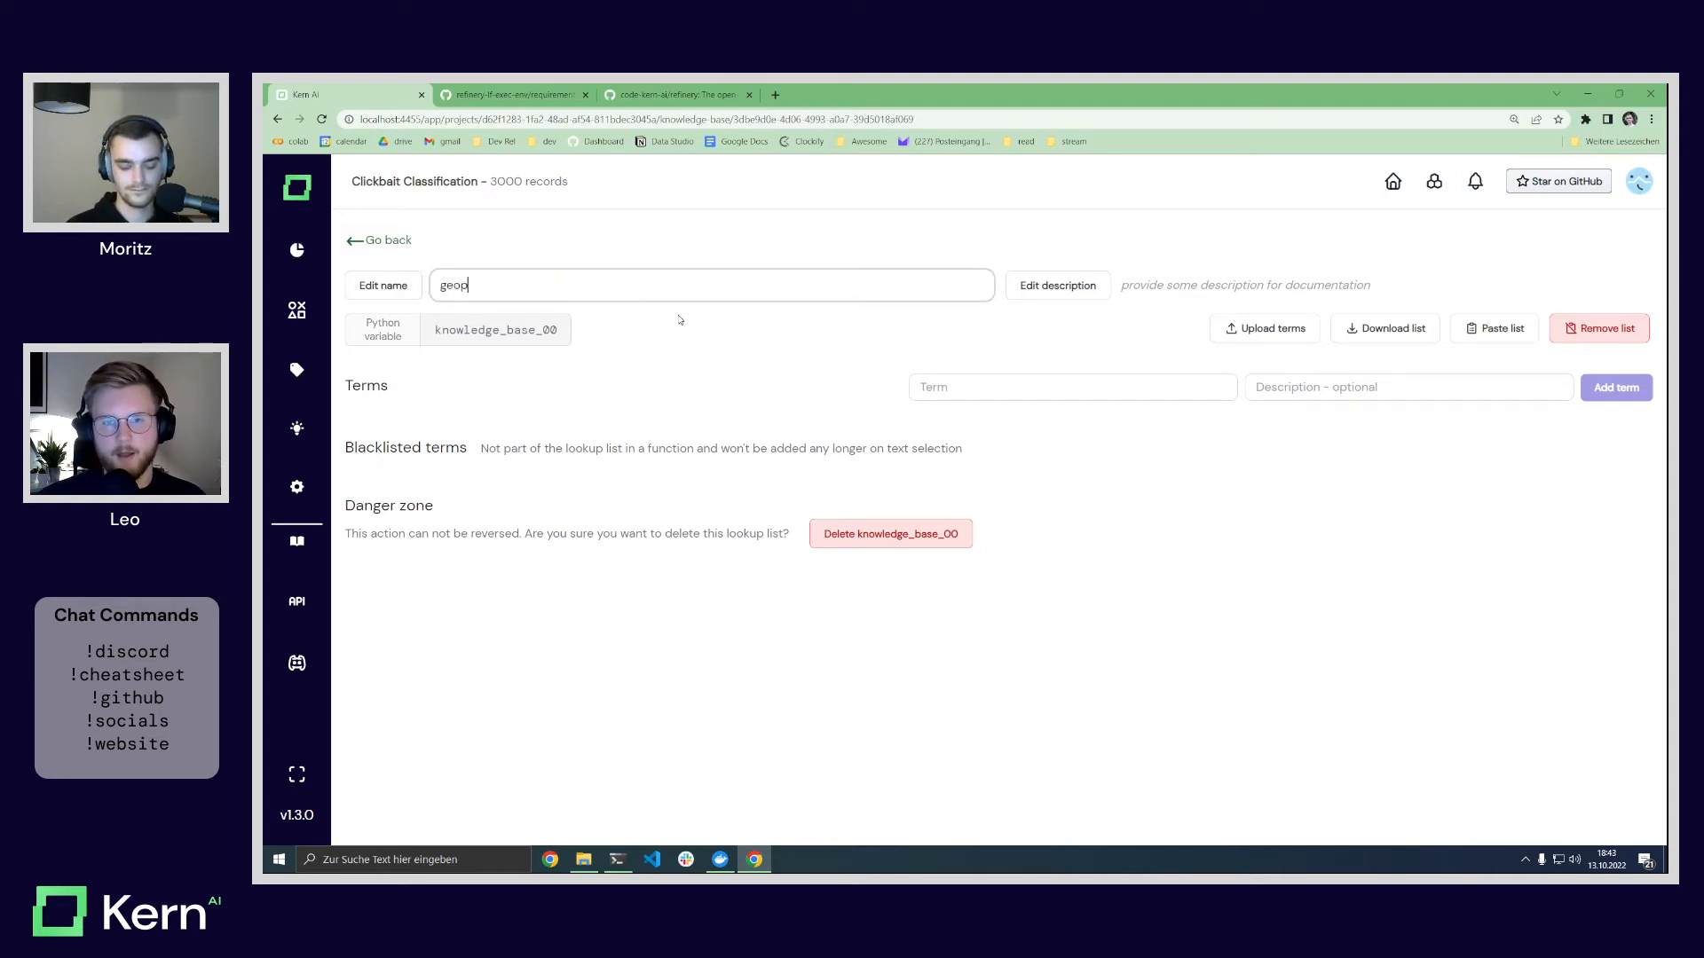
type("olitical")
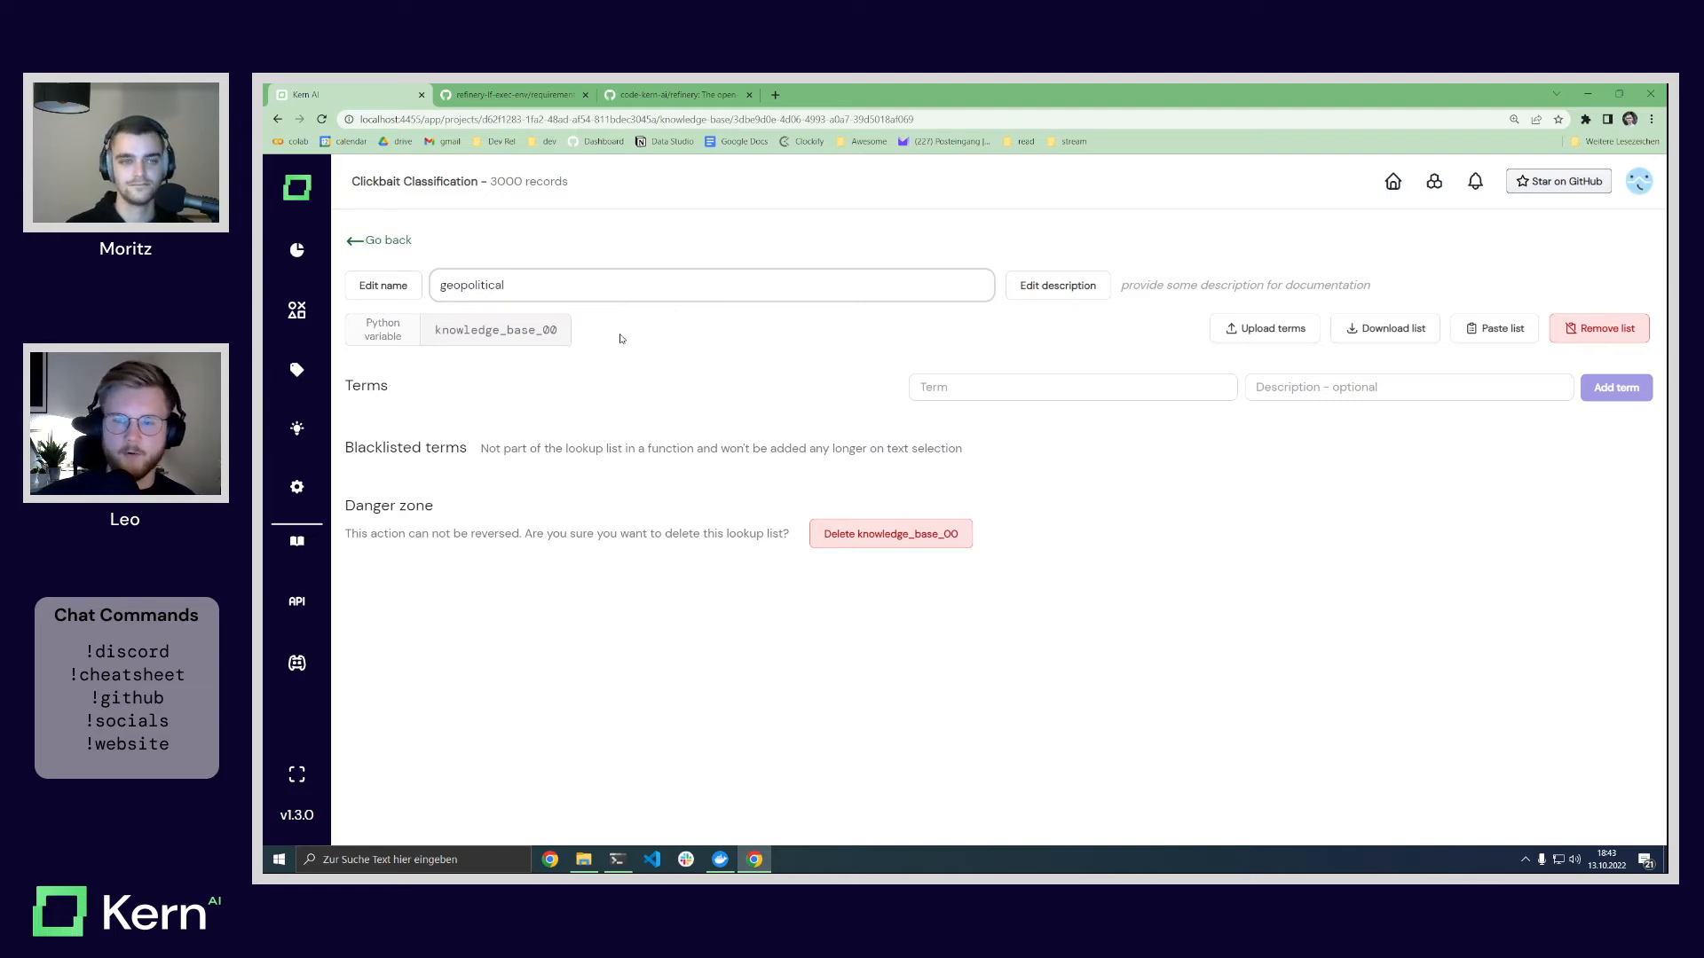
key("Return")
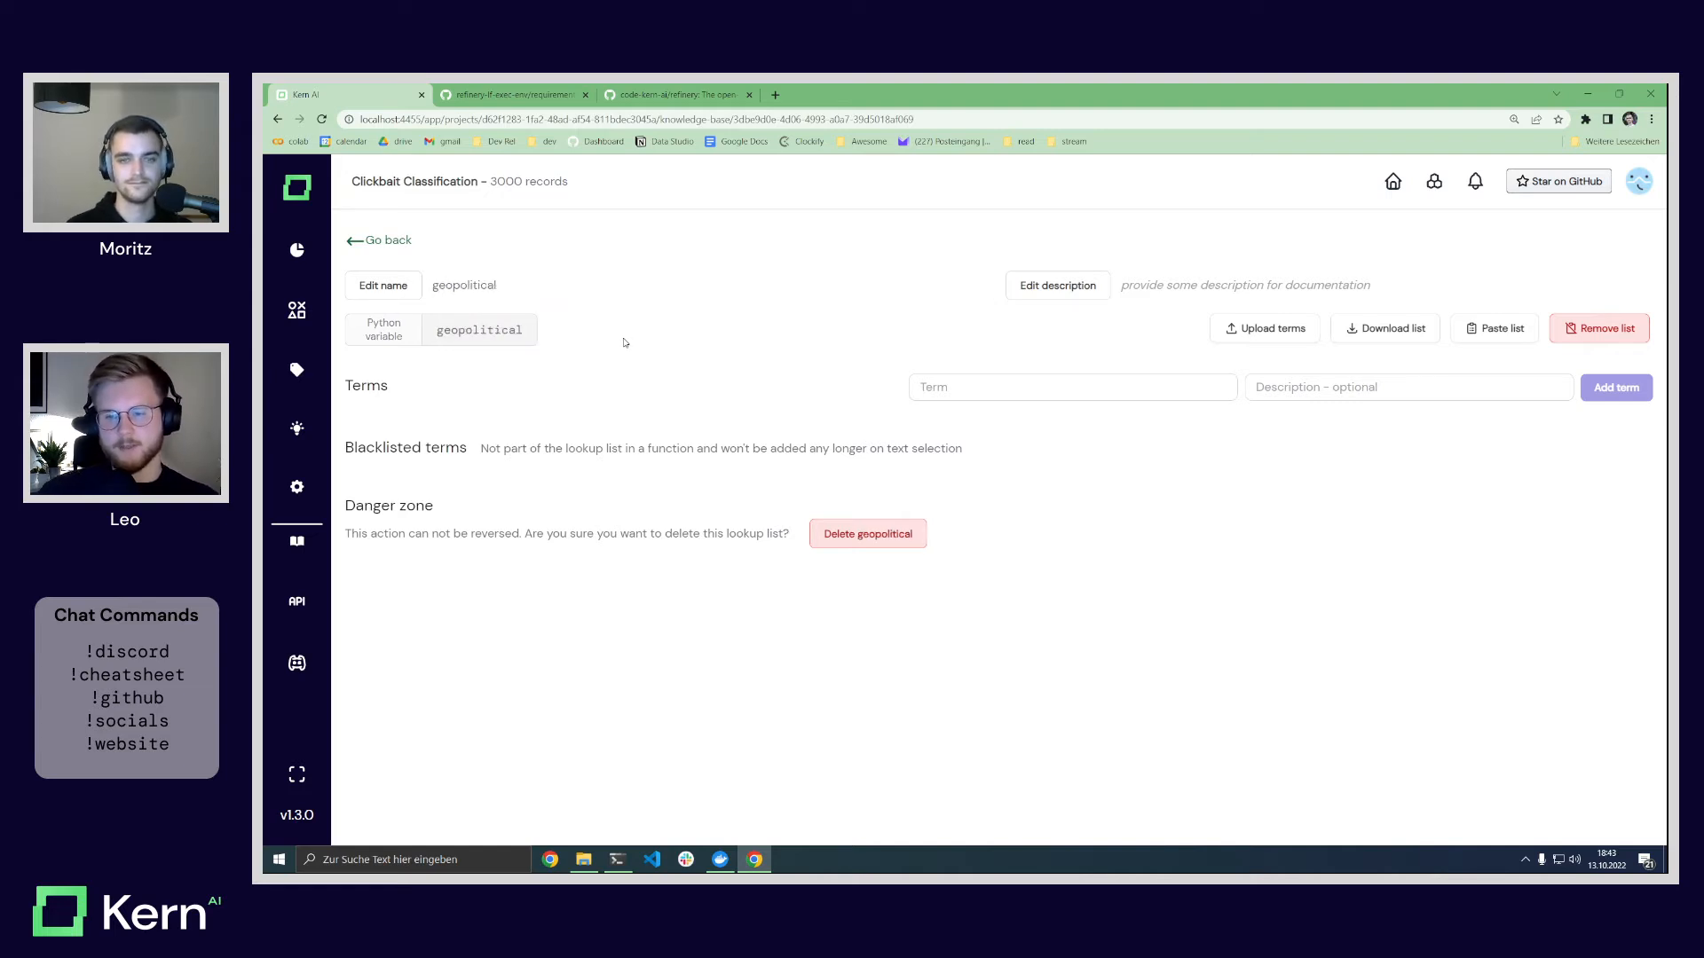
Step: Revisit the heuristics overview, and reopen the "geopolitical" lookup list at its entry for a new term
left_click(982, 389)
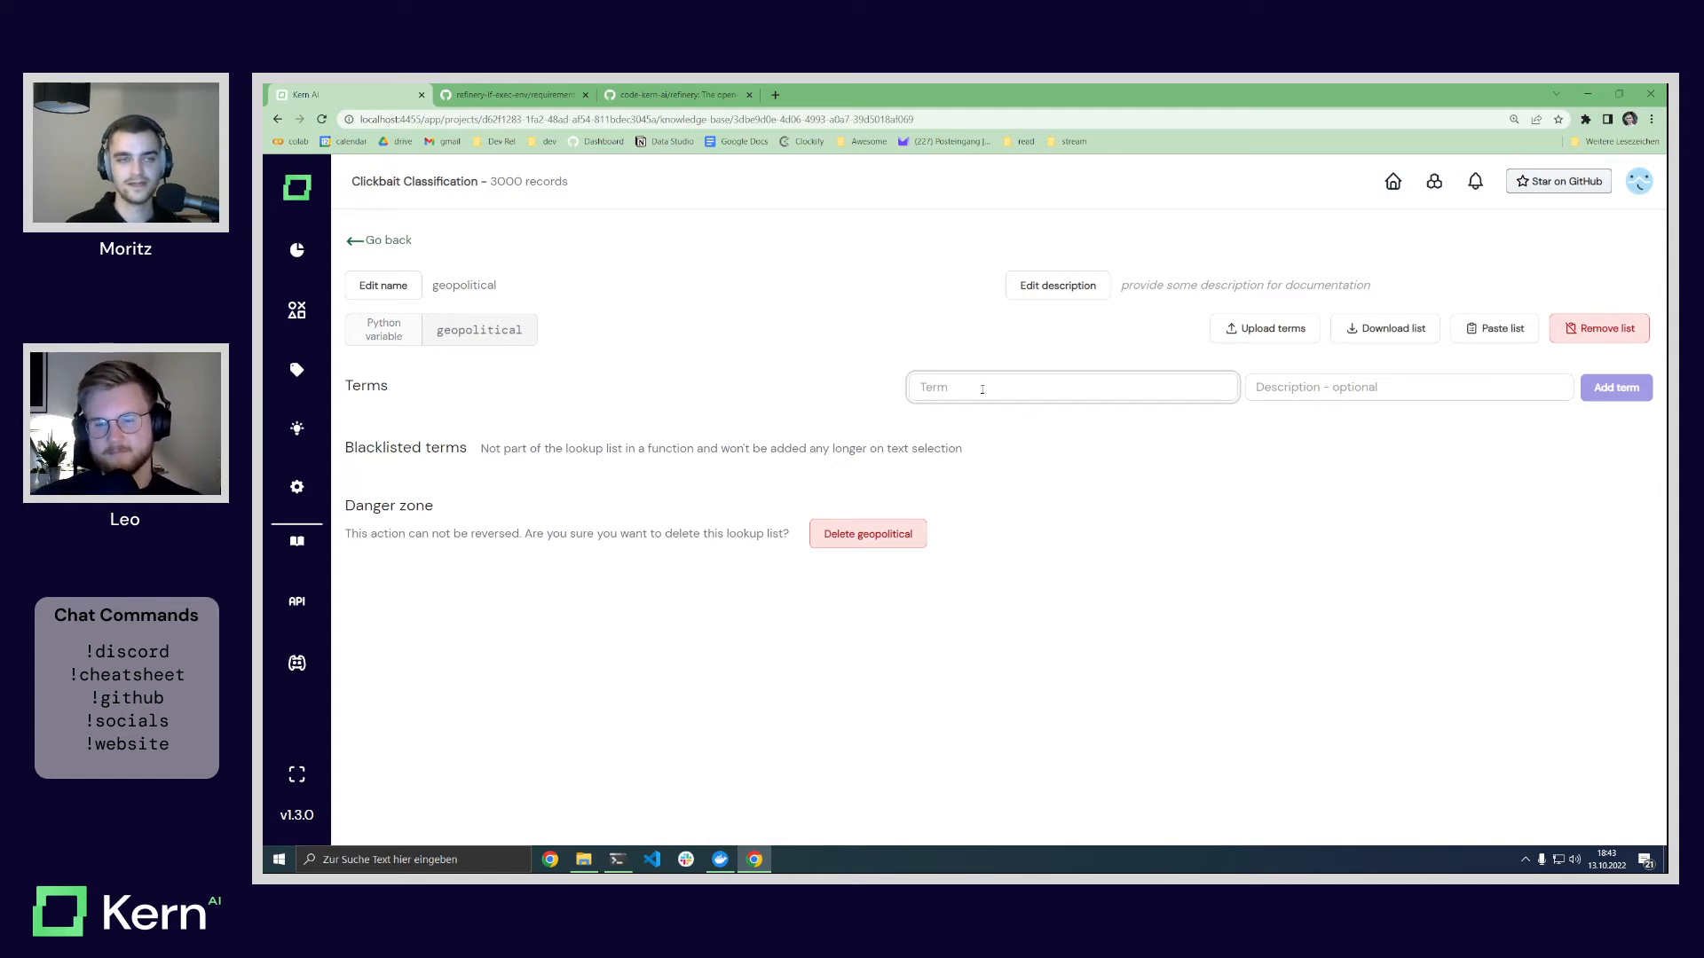
left_click(299, 429)
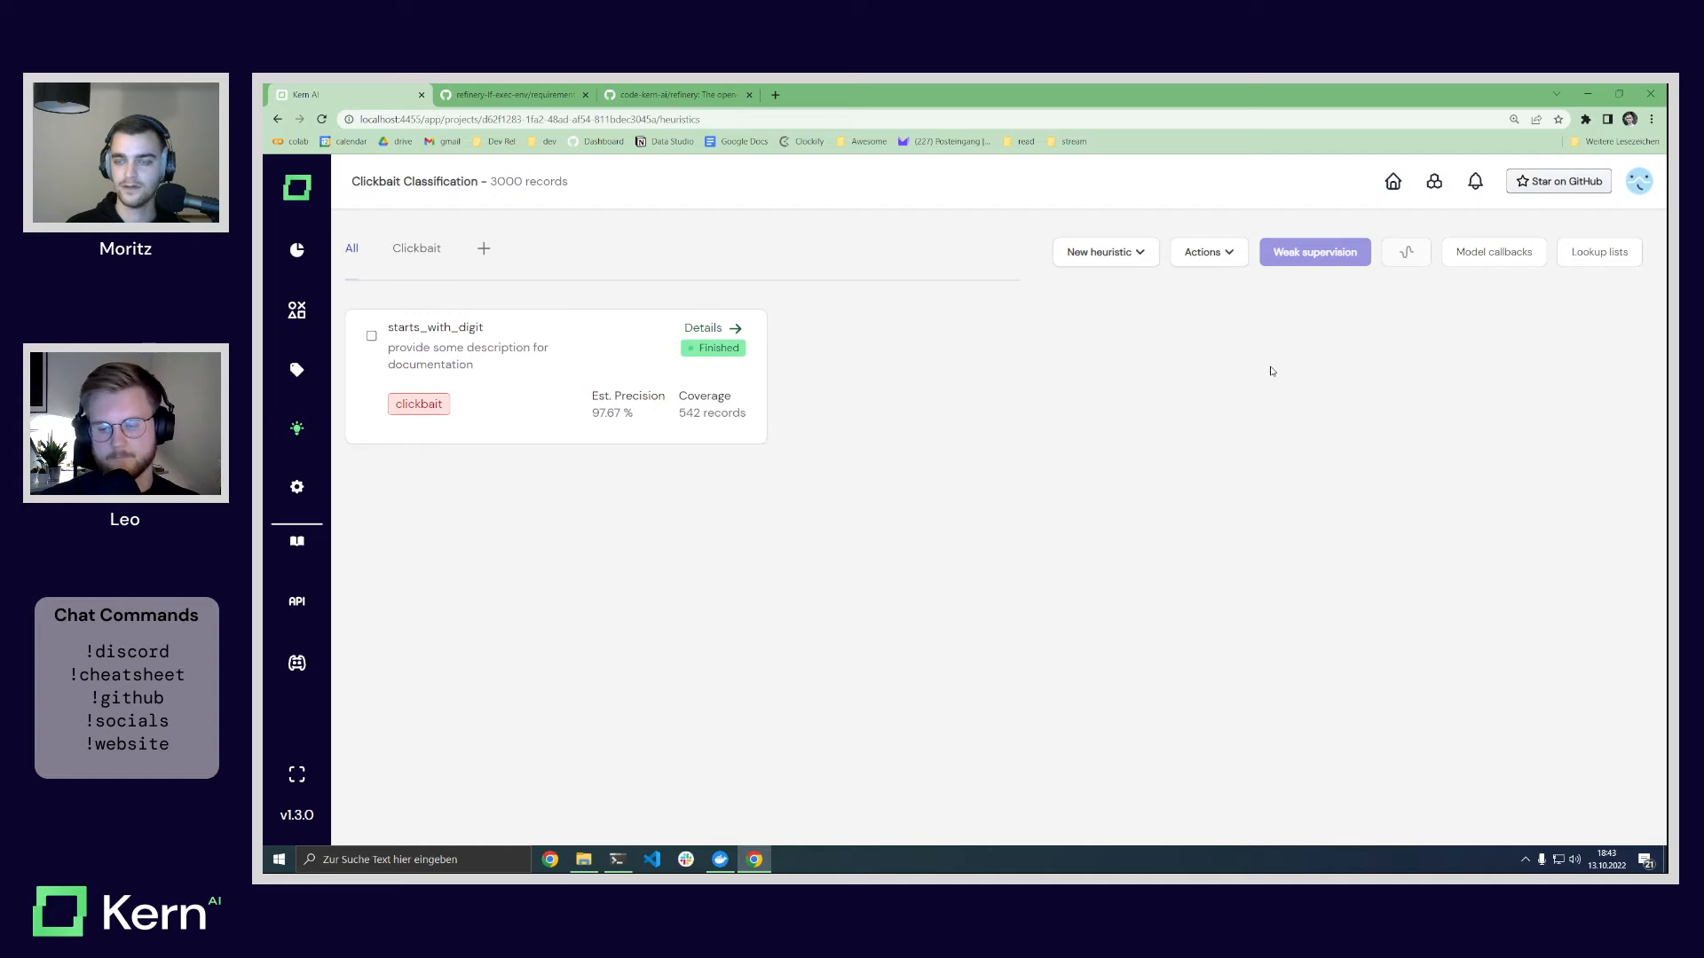
left_click(1587, 257)
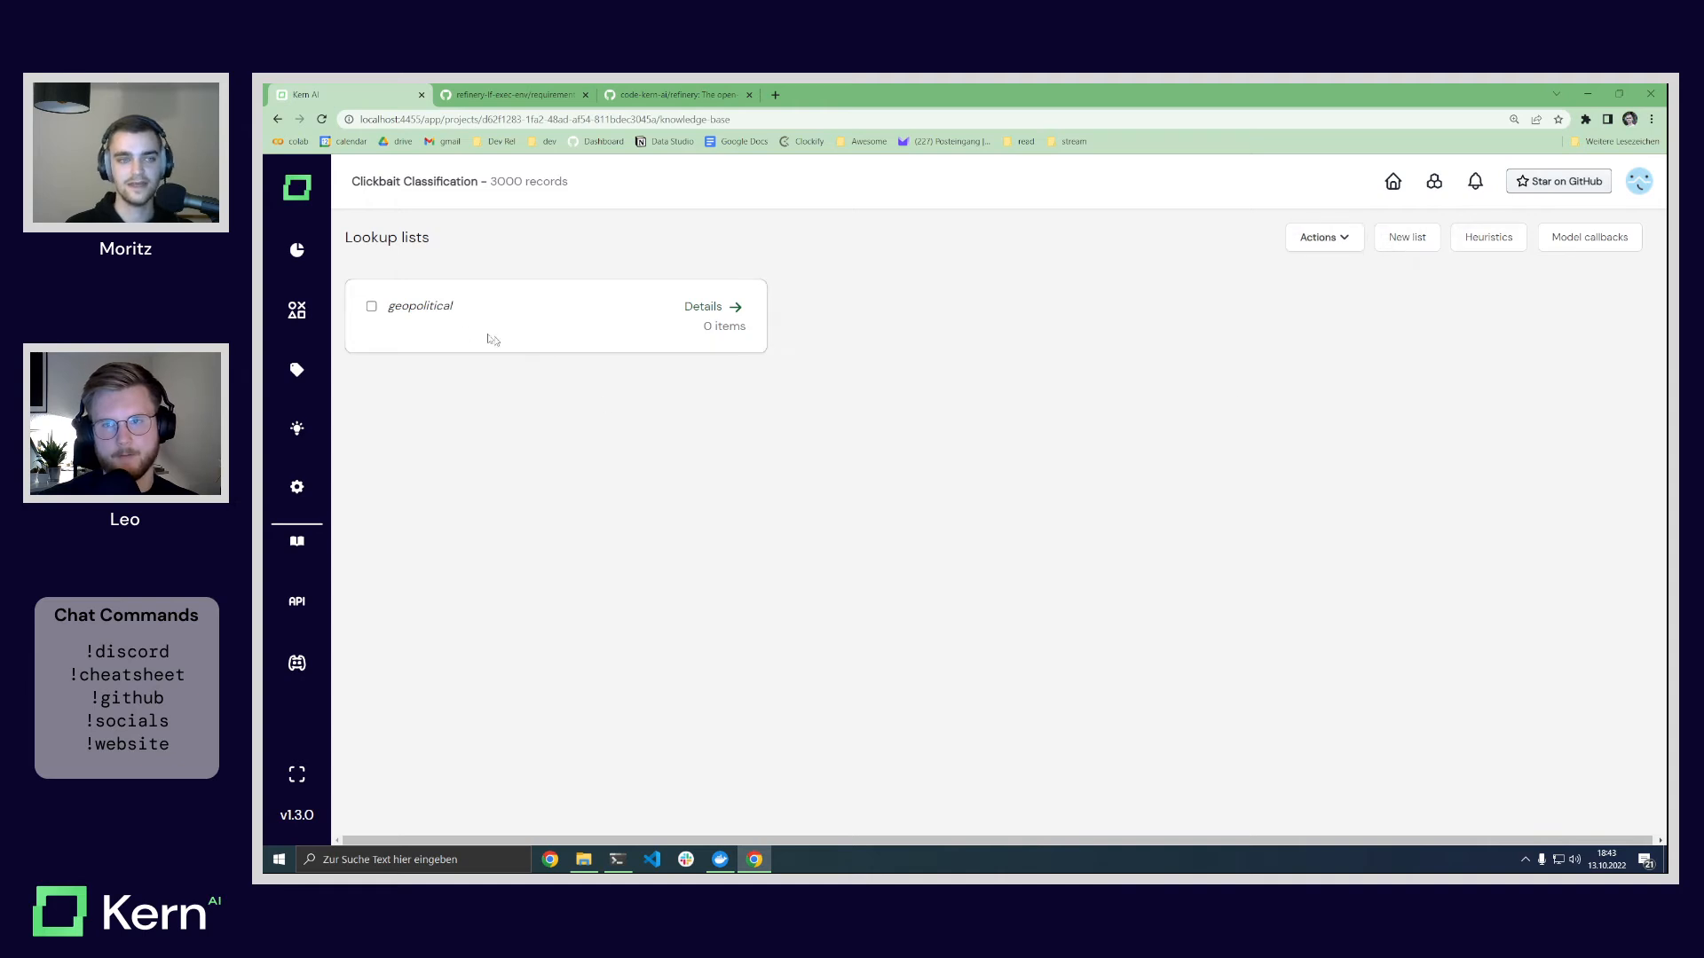
left_click(697, 307)
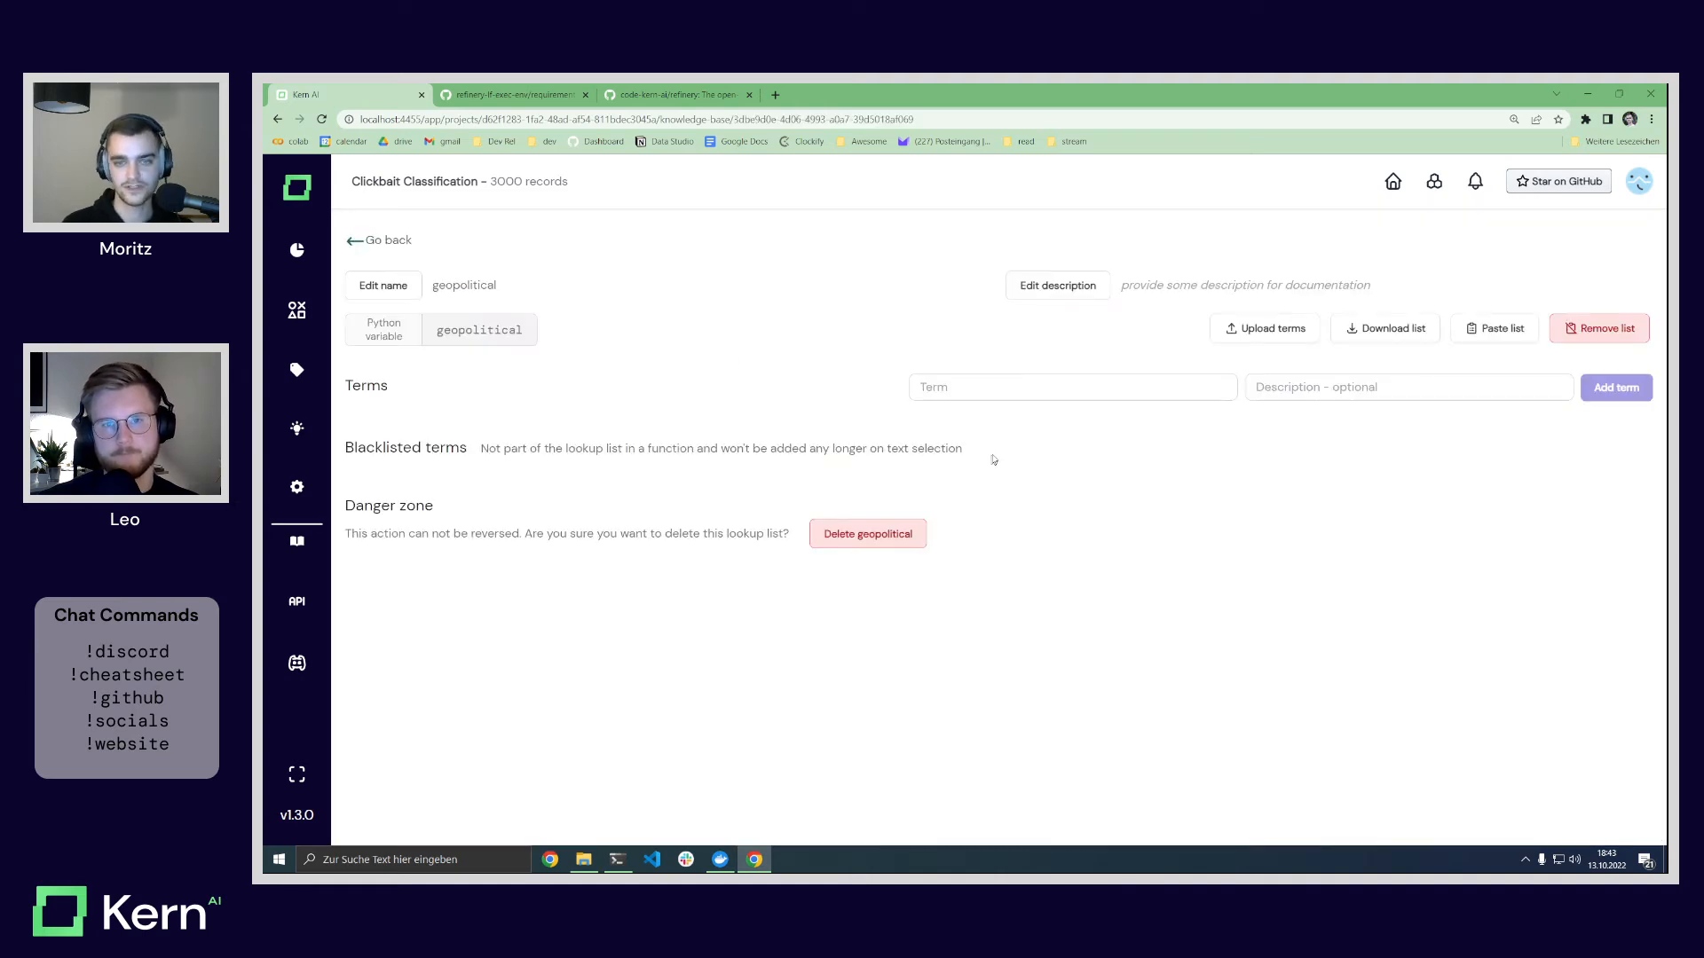
left_click(1021, 393)
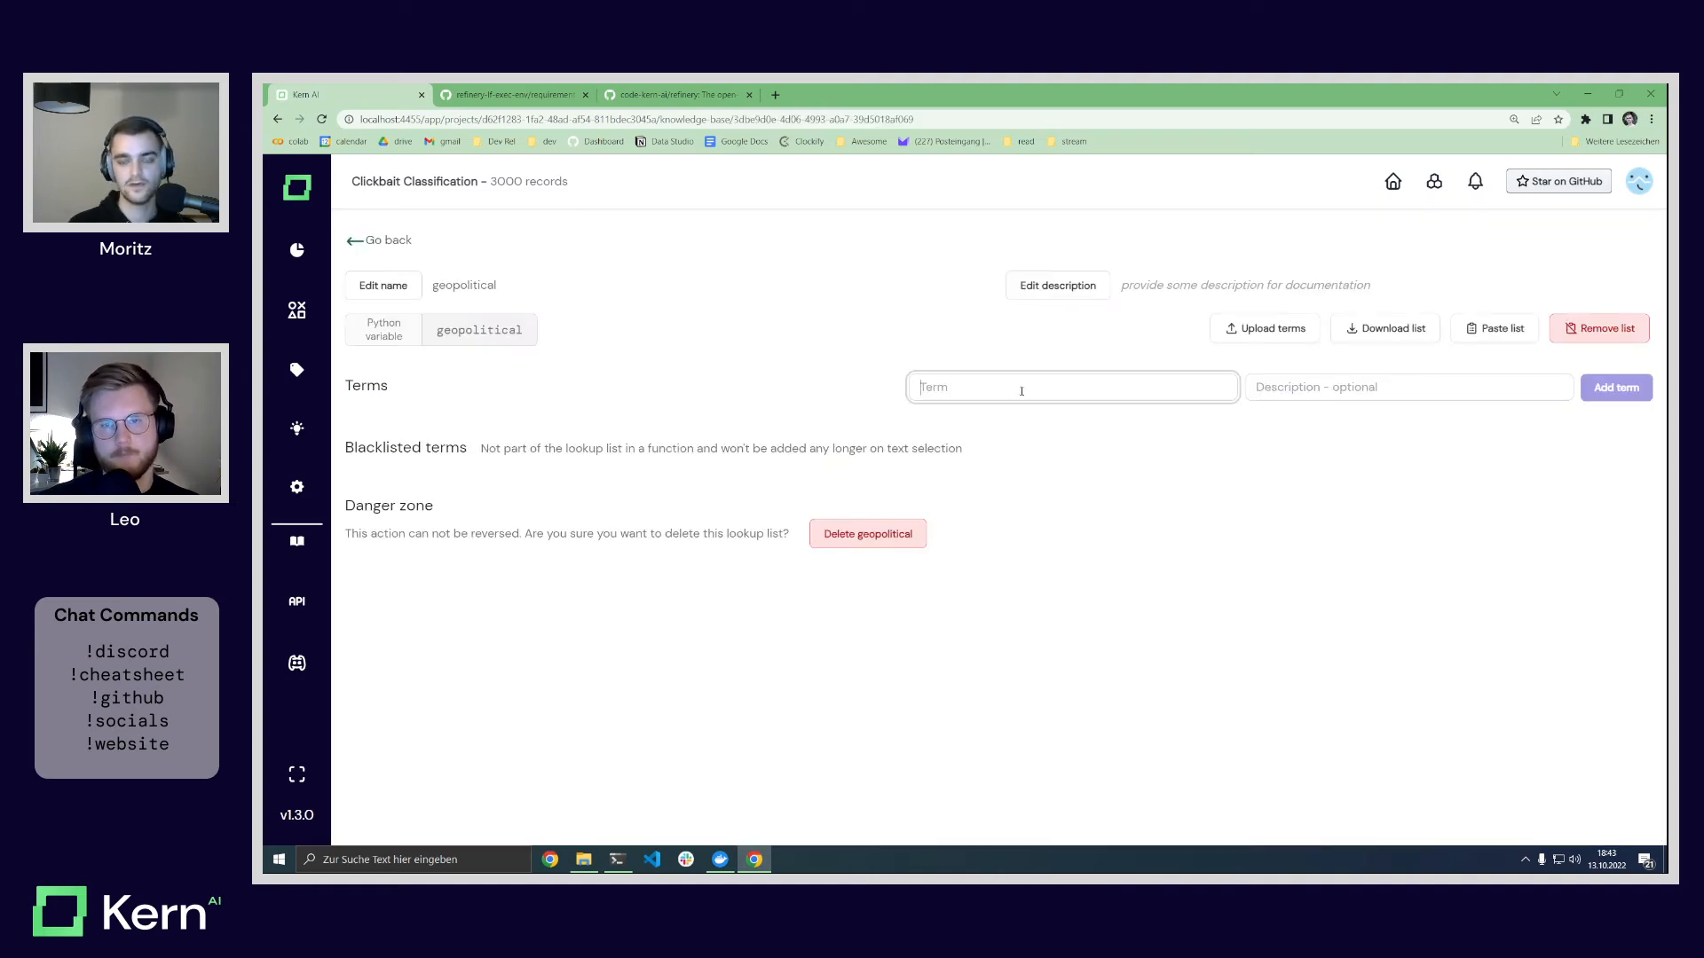
Step: Add the terms Afghanistan, Arab, Australia and Australian to the geopolitical lookup list, without descriptions
left_click(1268, 400)
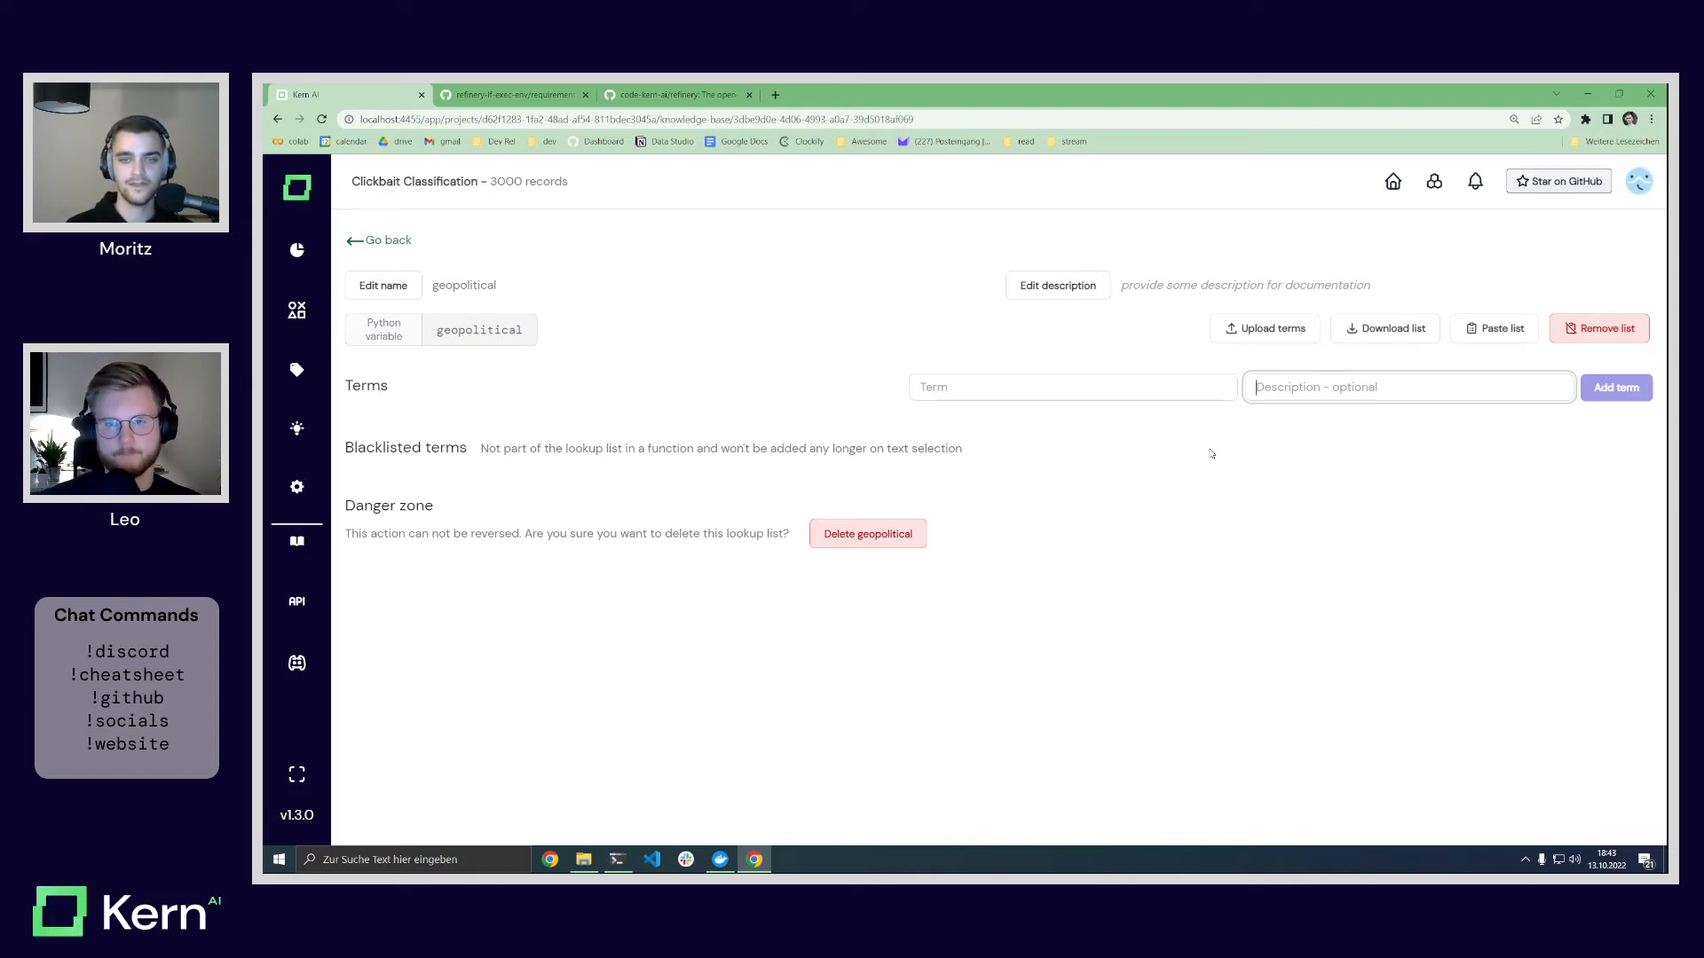
left_click(987, 387)
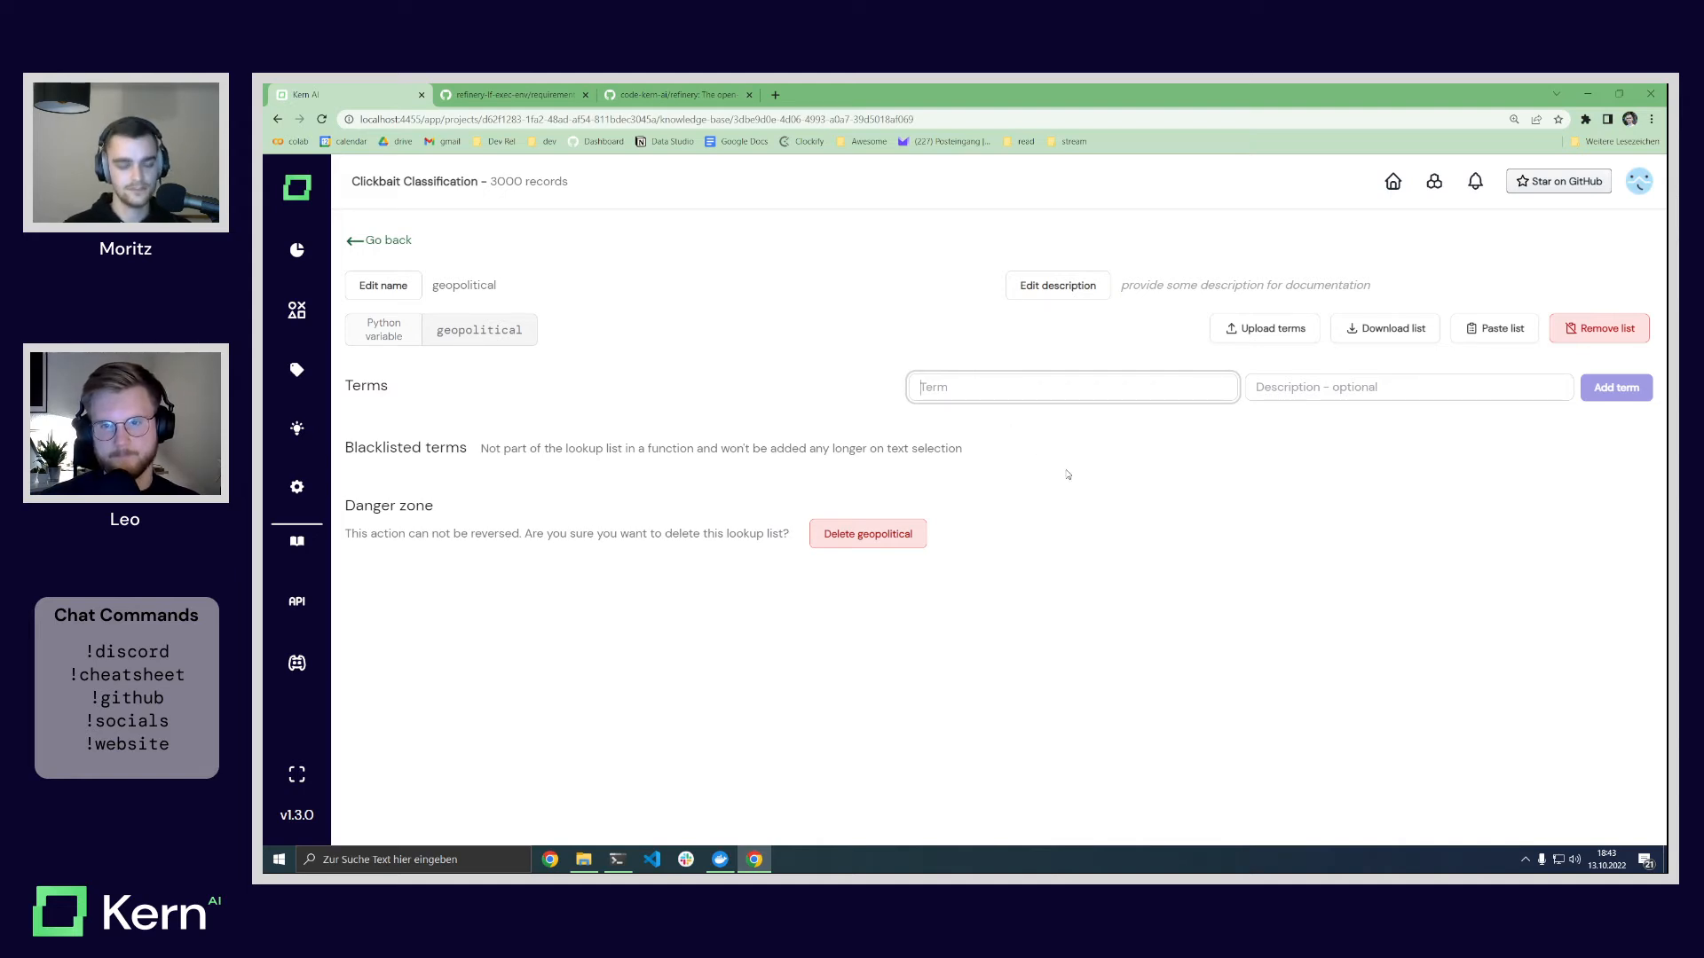
type("Afghanistan")
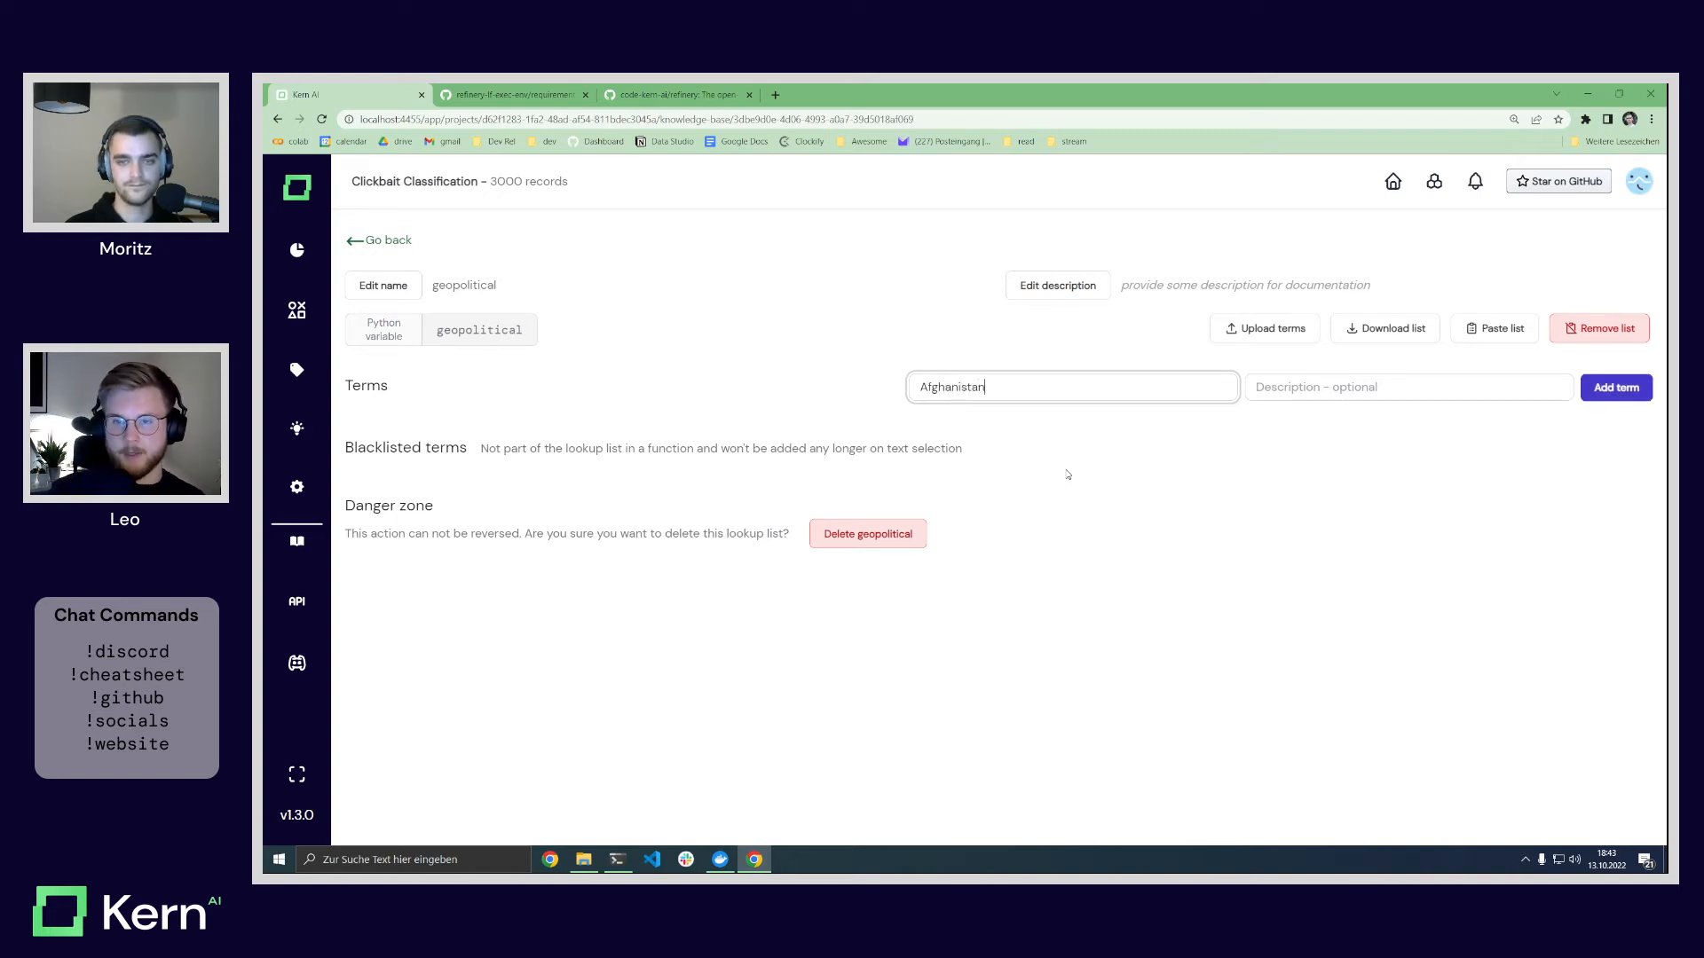
key("Return")
type("Arab")
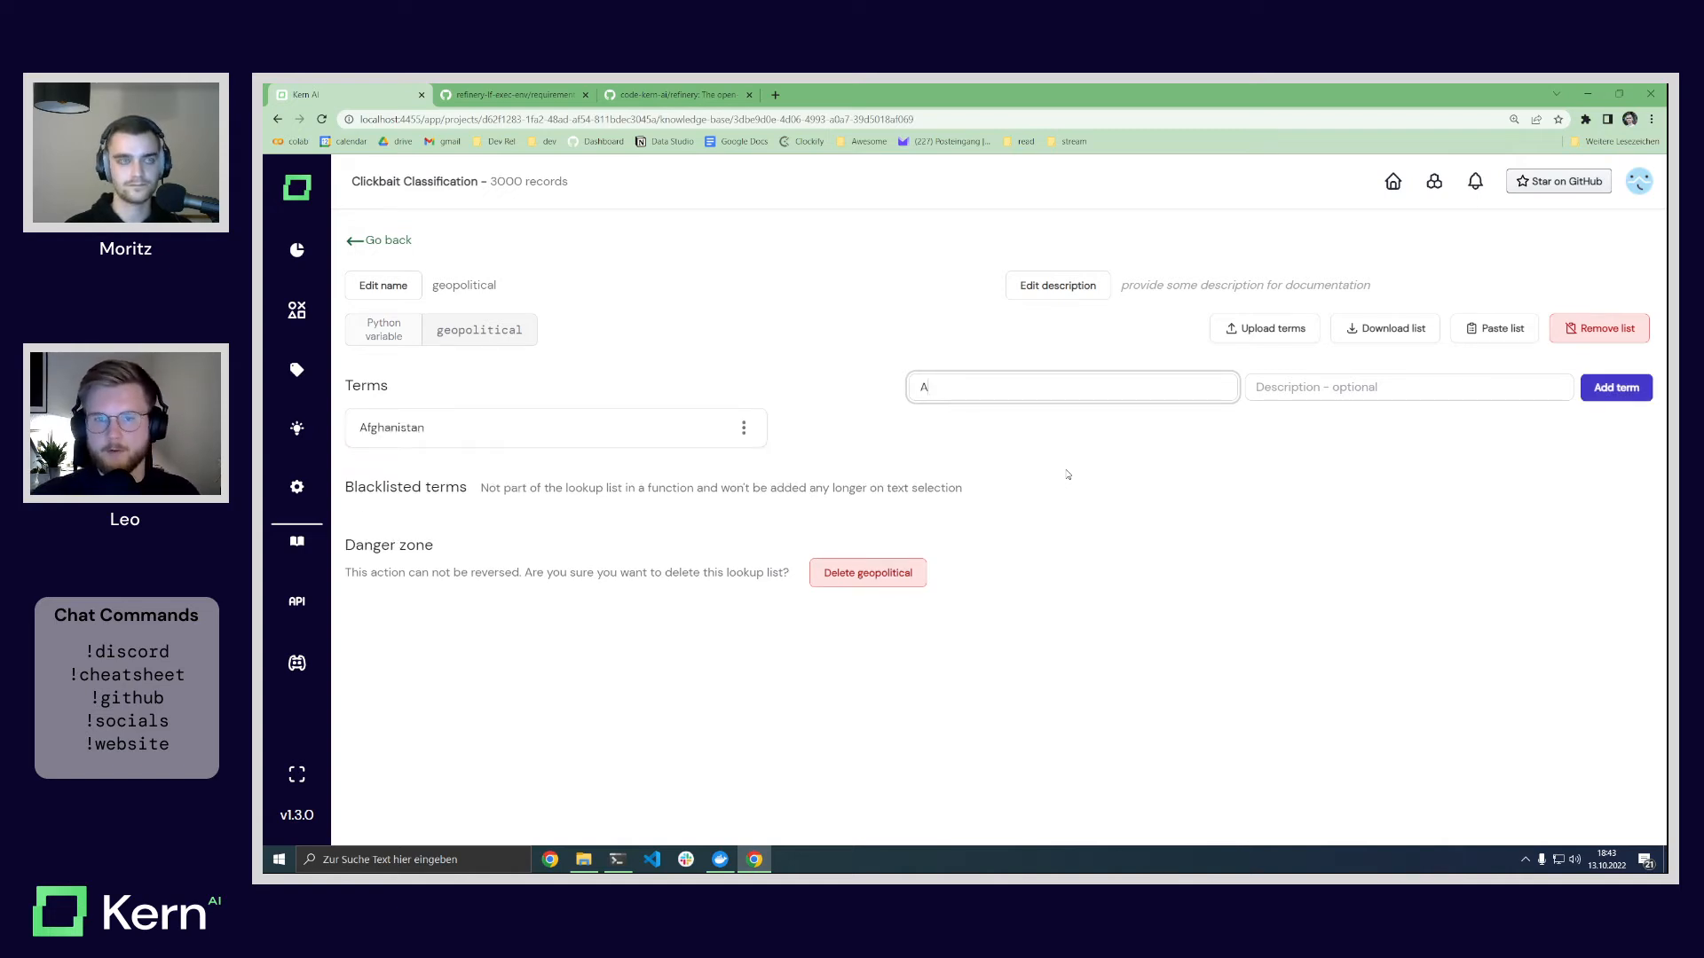
key("Return")
type("Australia")
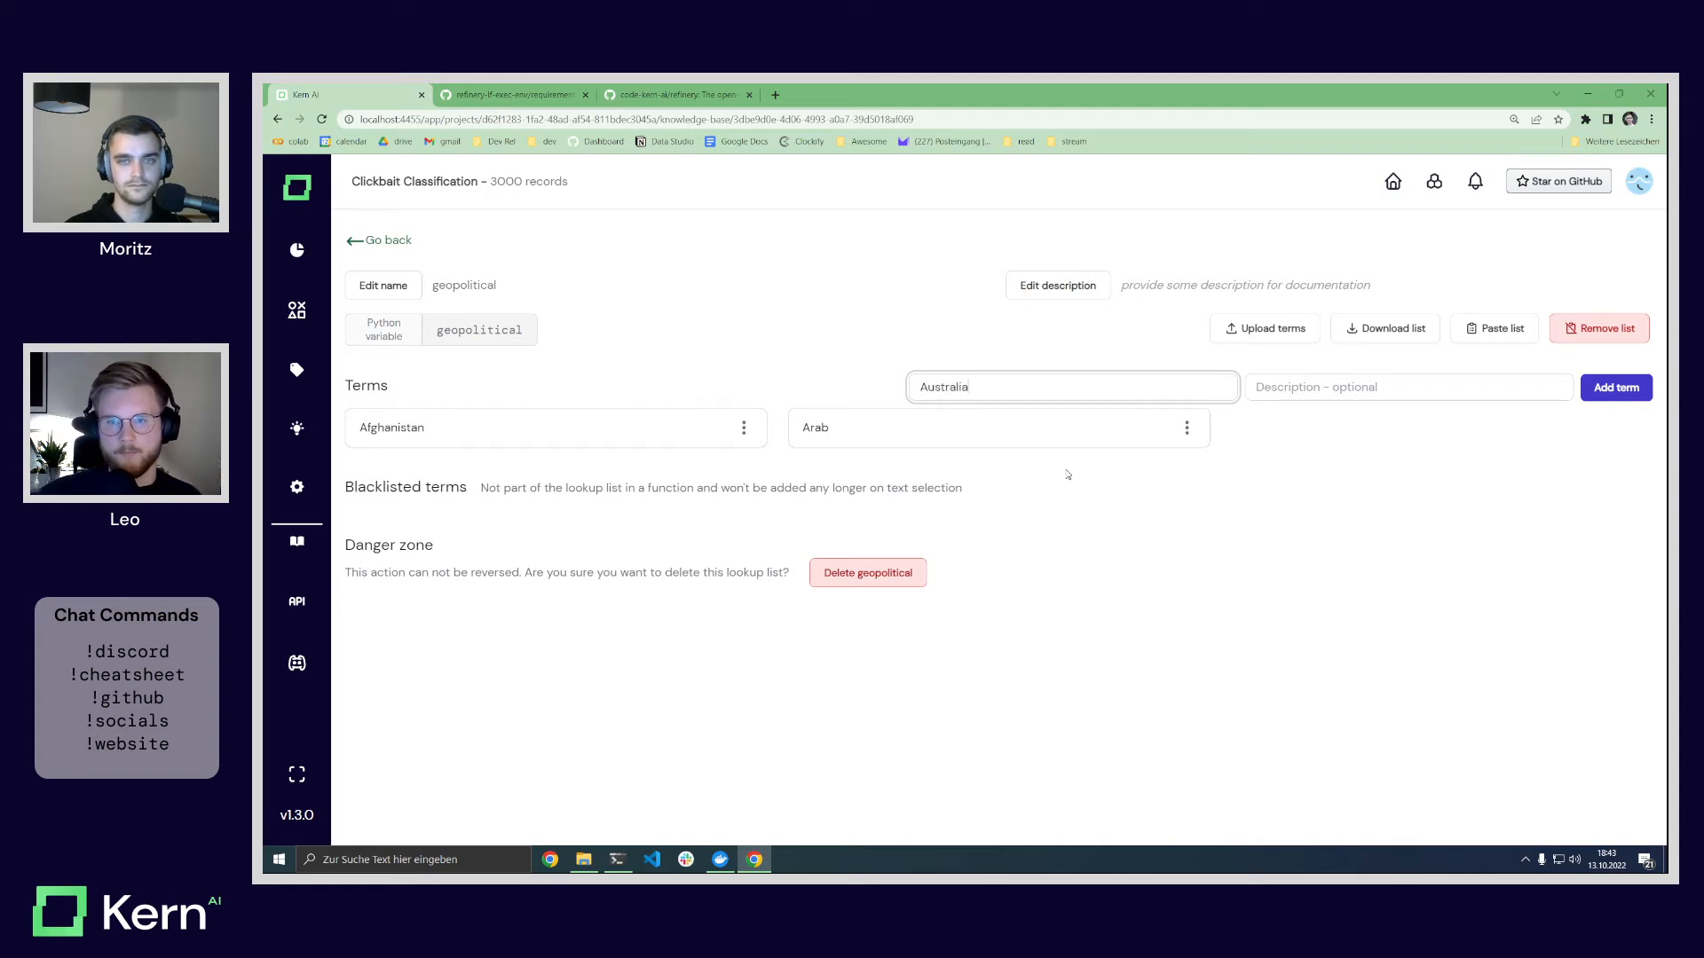
key("Return")
type("A")
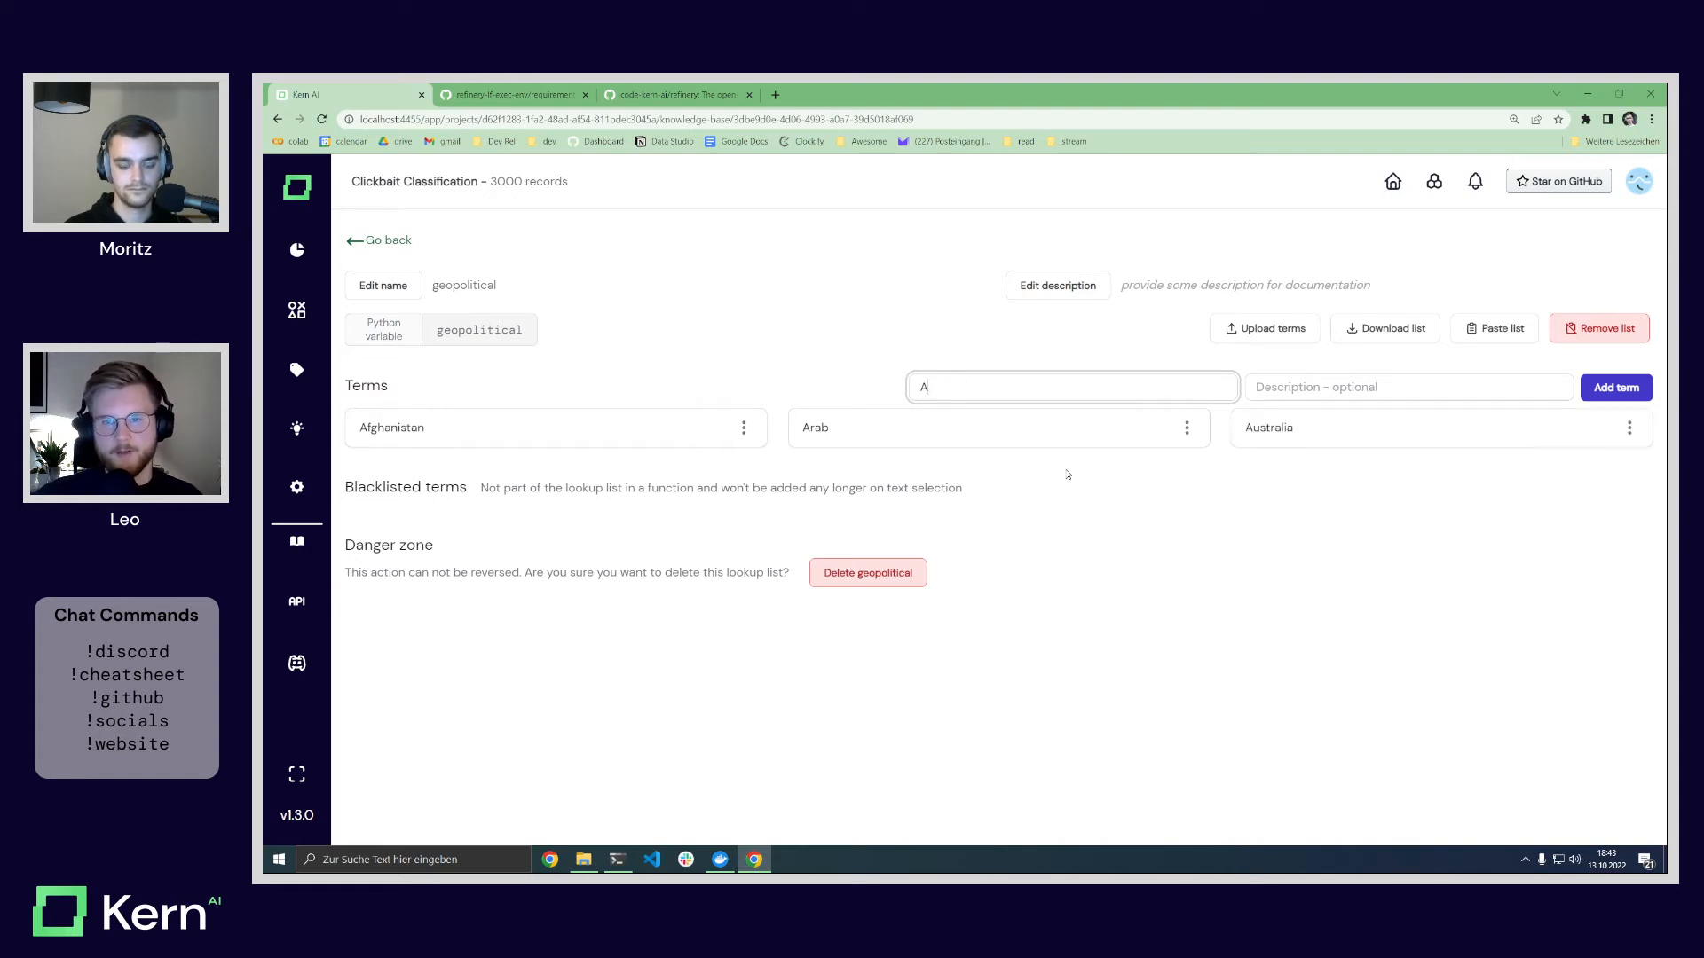
type("ustralian")
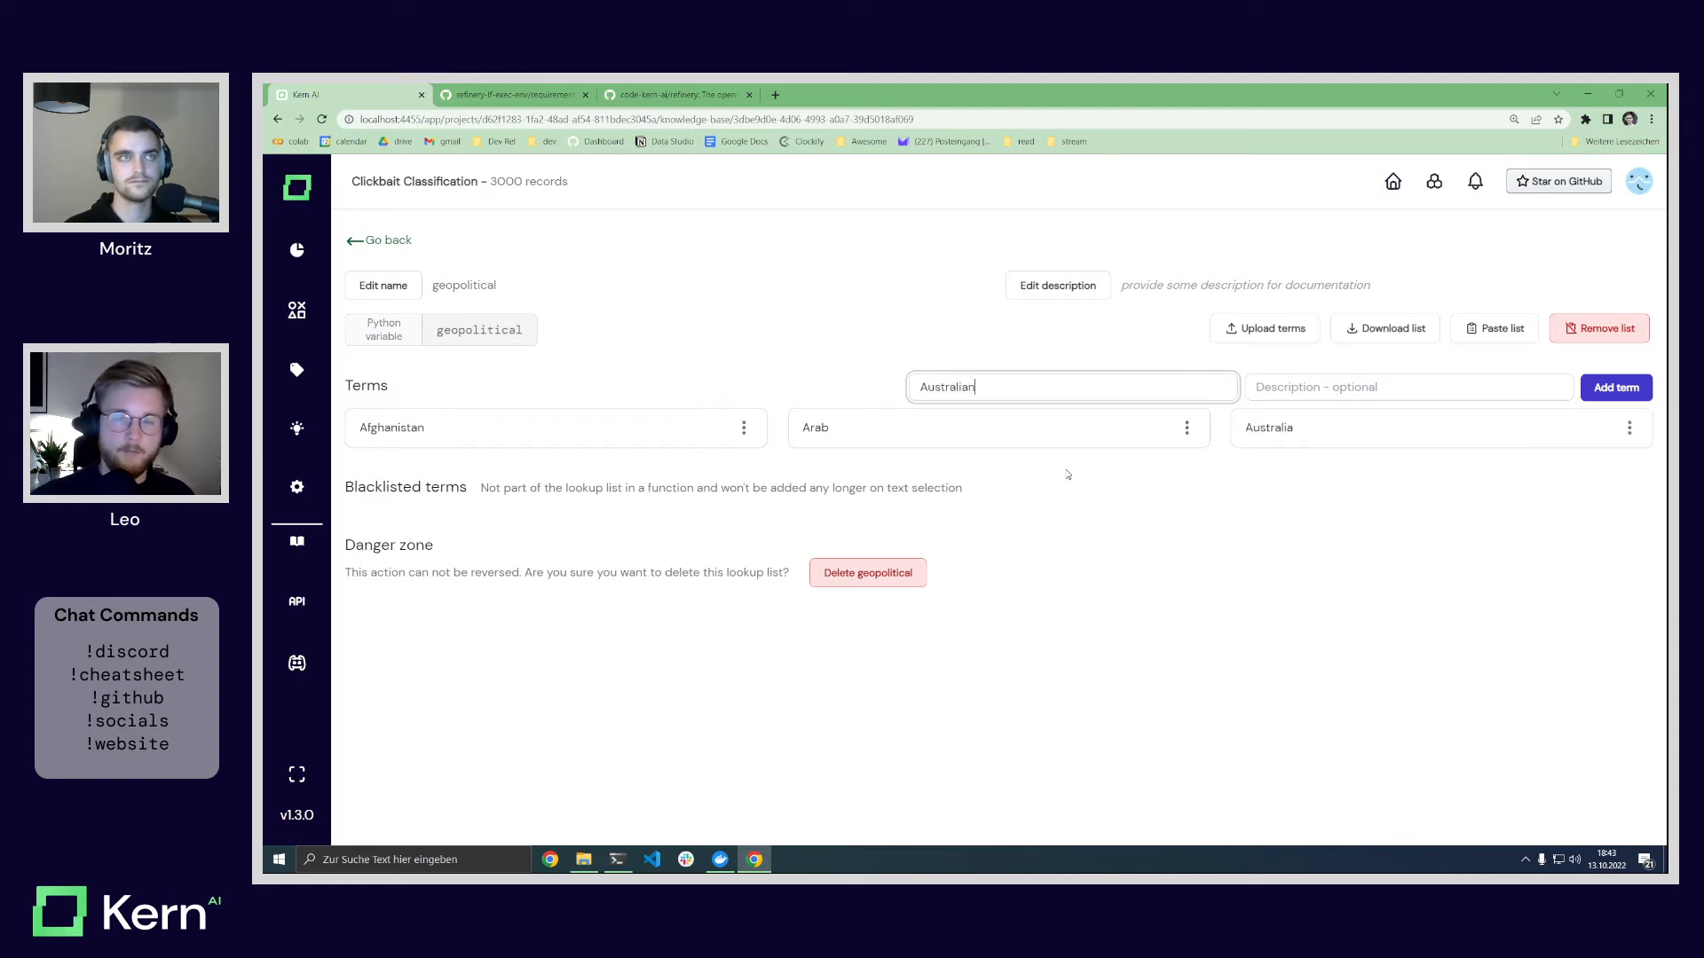
key("Return")
Step: Add the terms Bolivia, Britain and Bulgaria to the geopolitical lookup list
type("Bolivia")
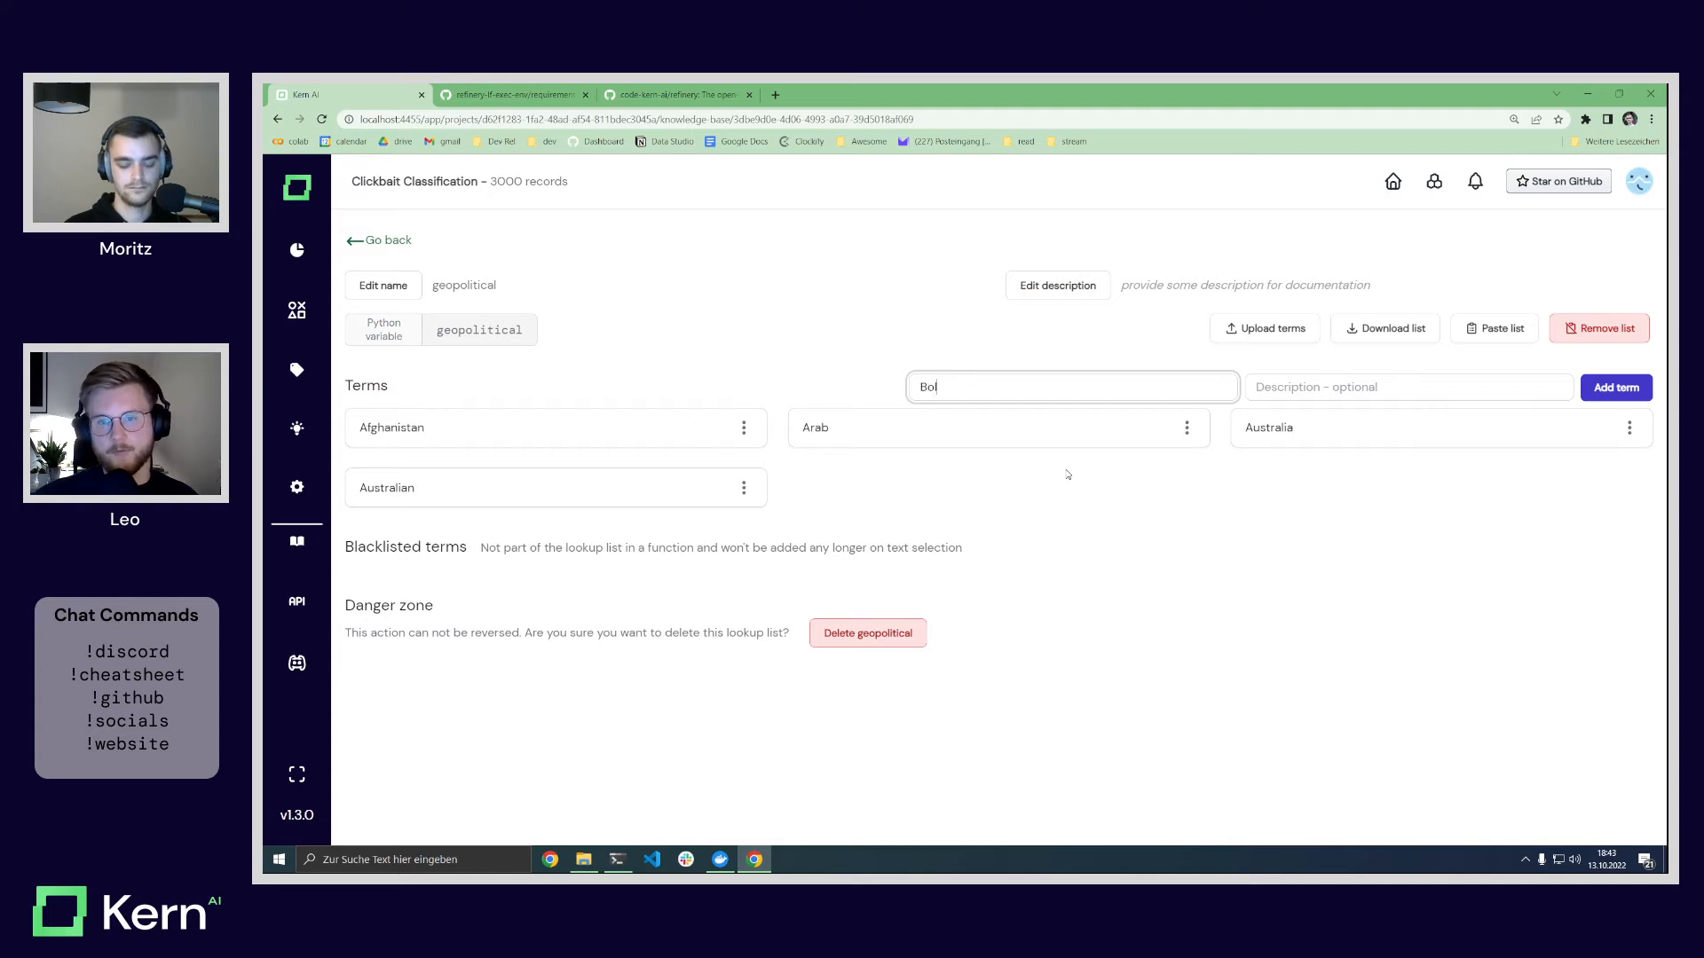
key("Return")
type("Britain")
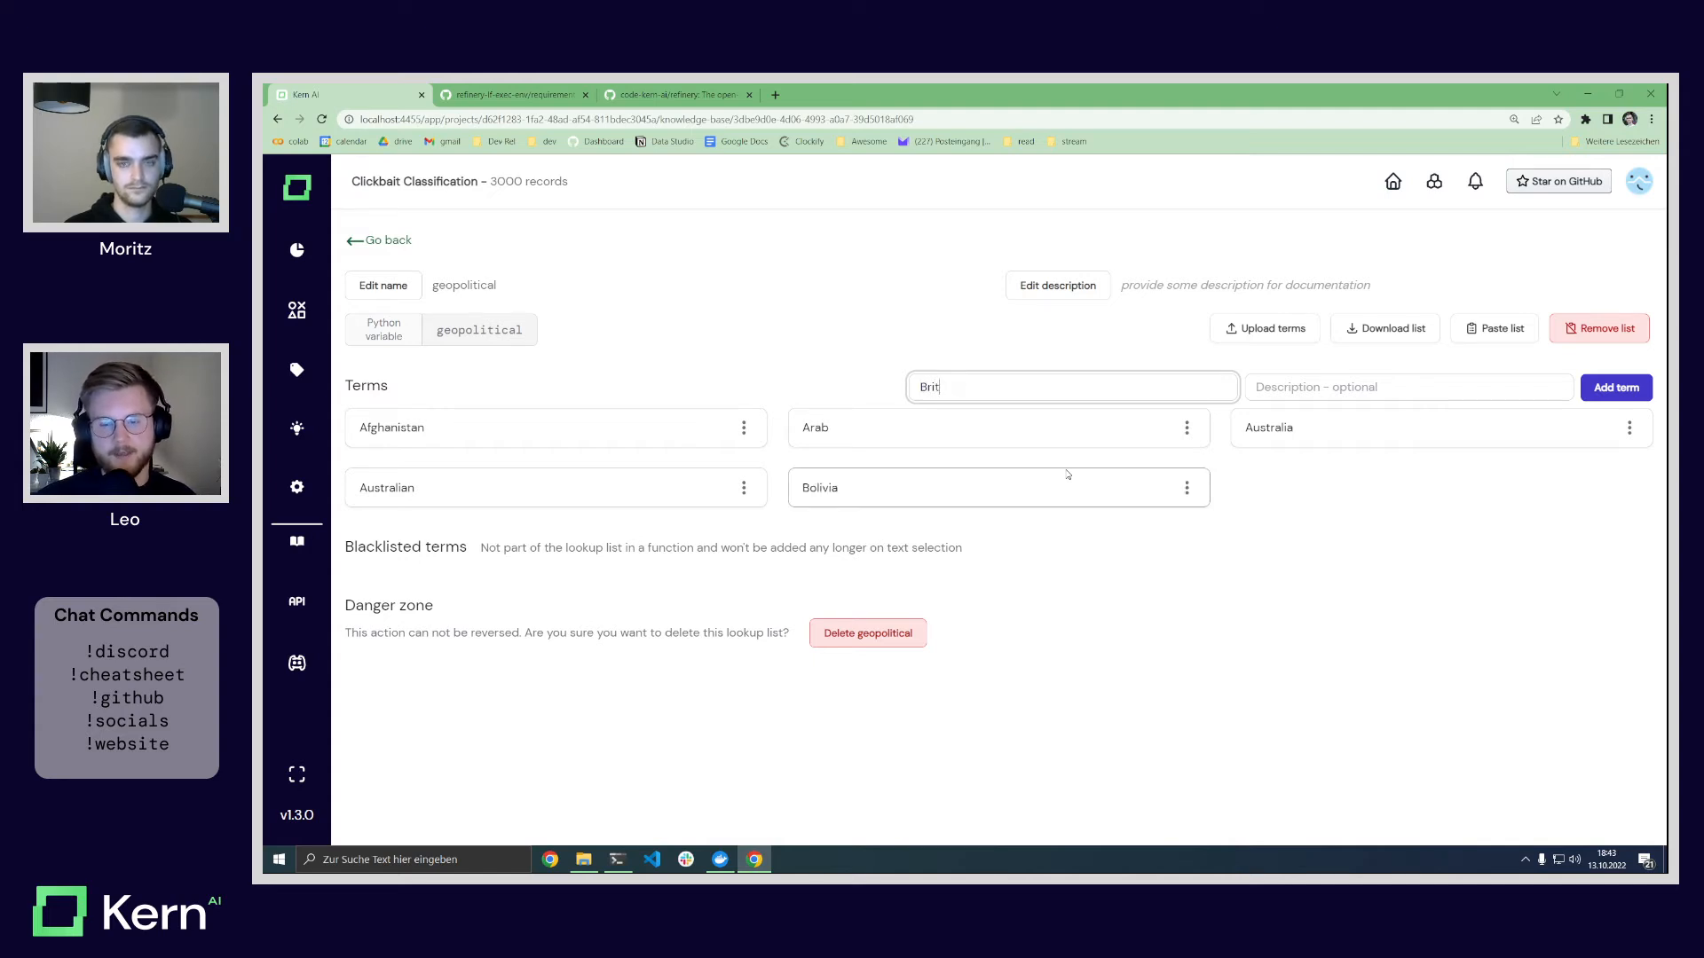
key("Return")
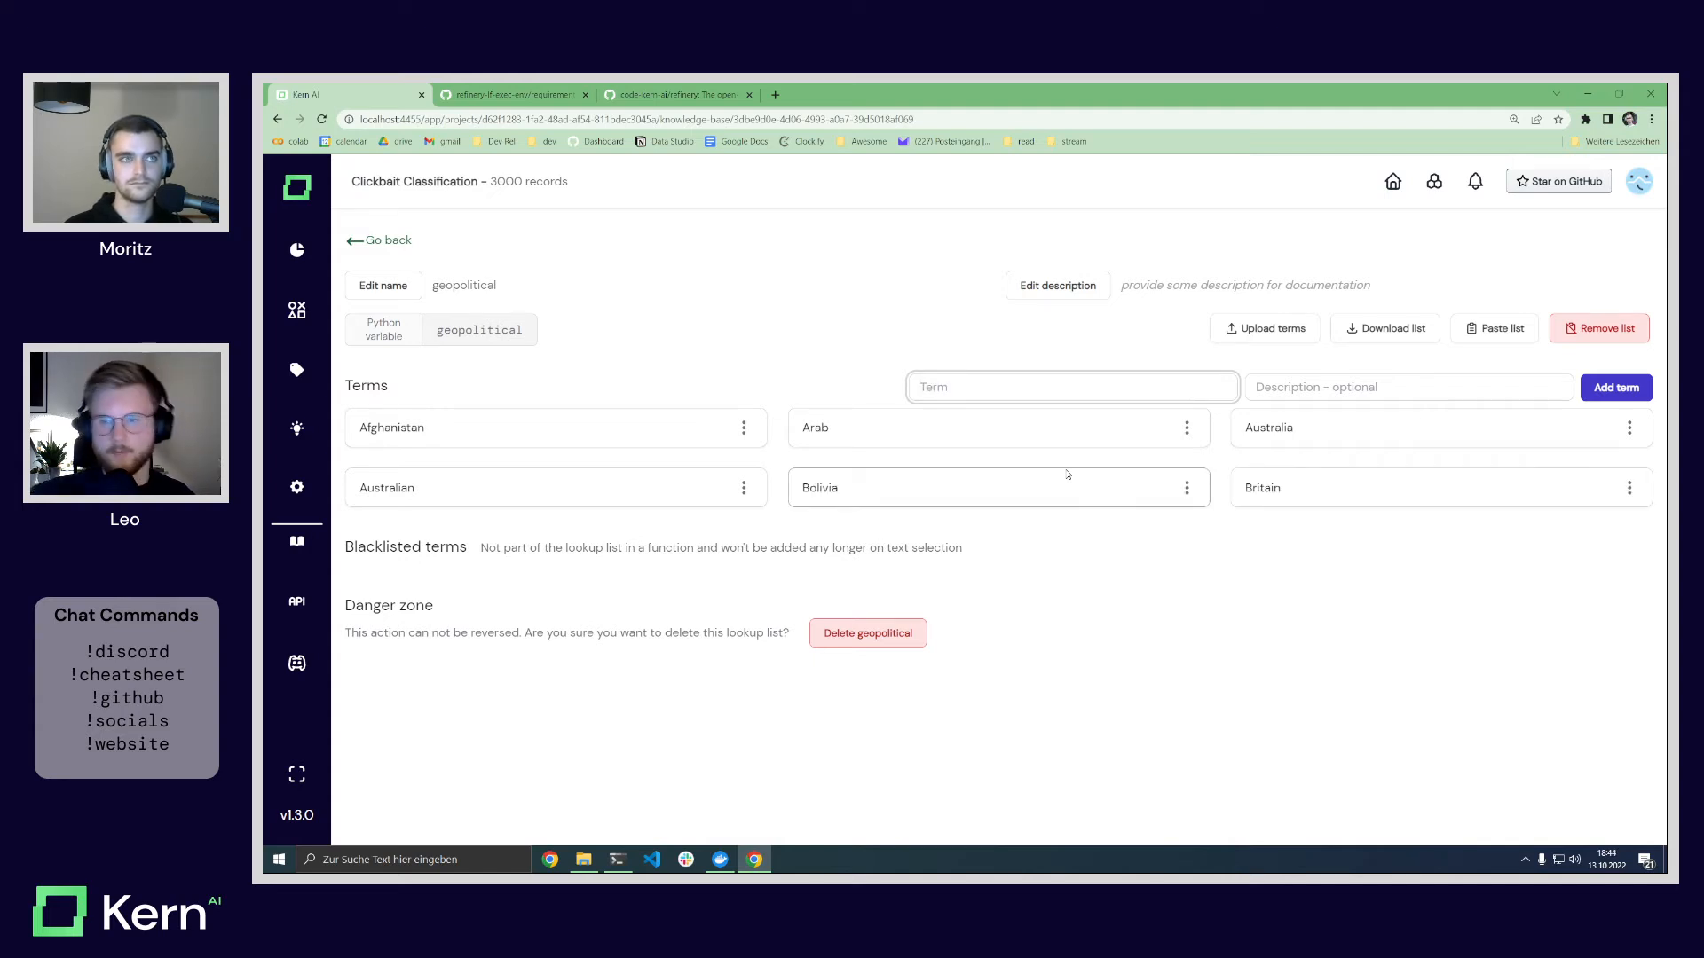
type("Bulgaria")
key("Return")
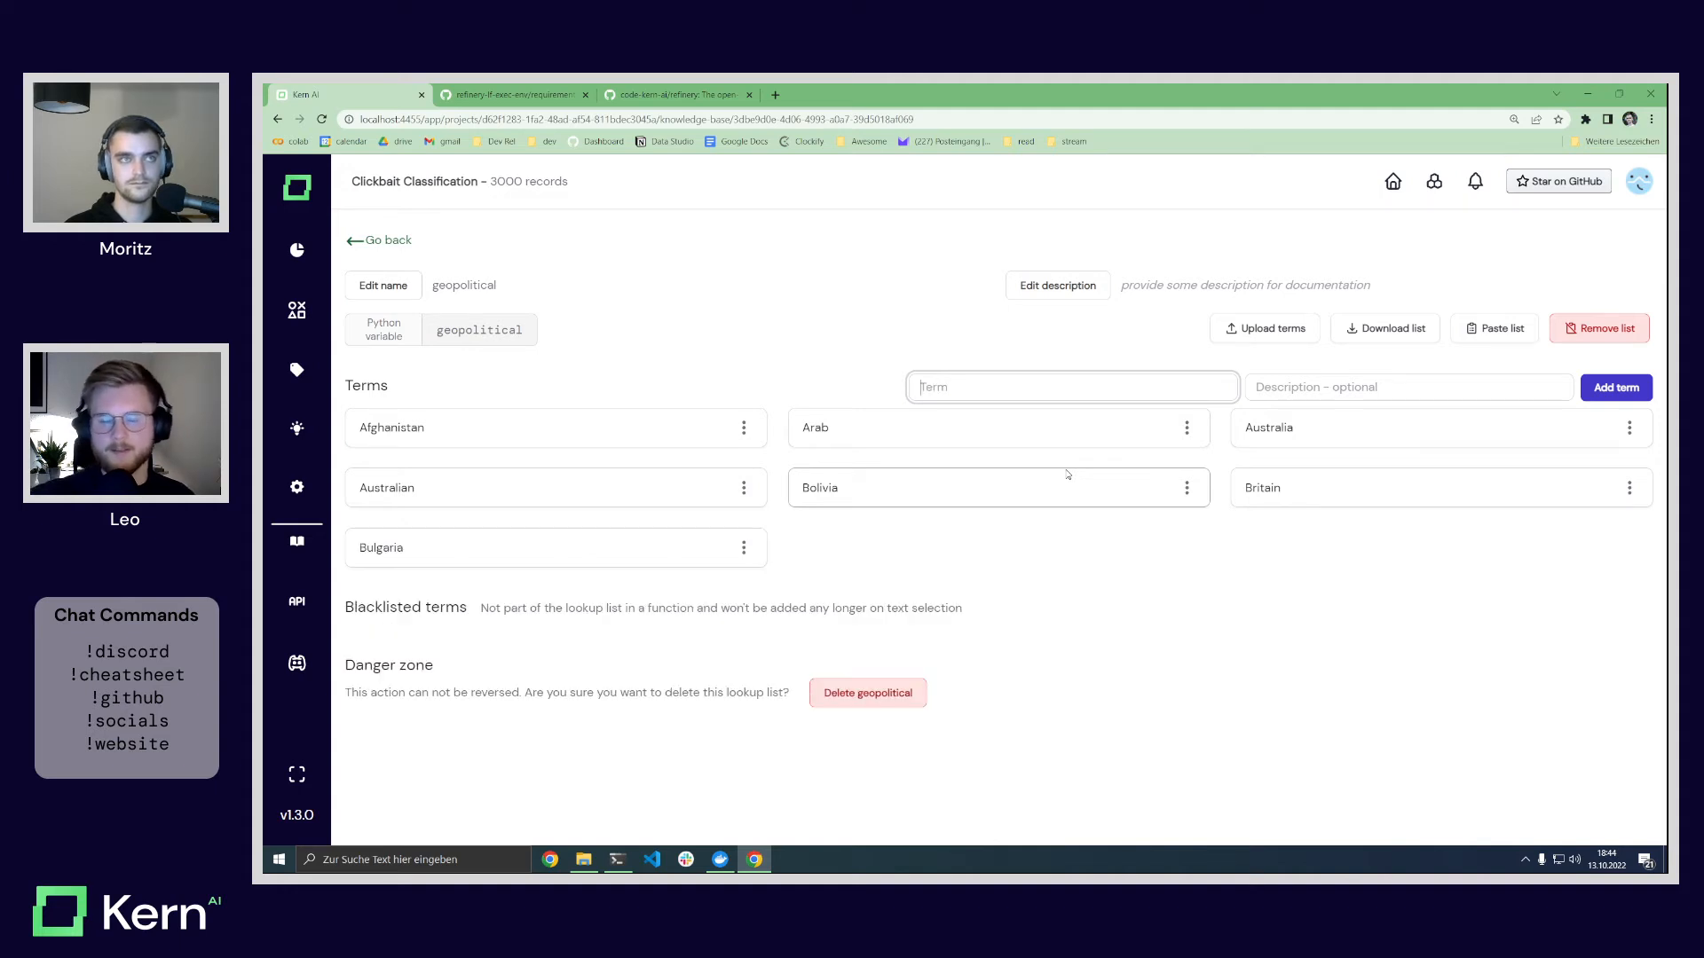
Step: Add the terms EU, Europe and French to the geopolitical lookup list
type("EU")
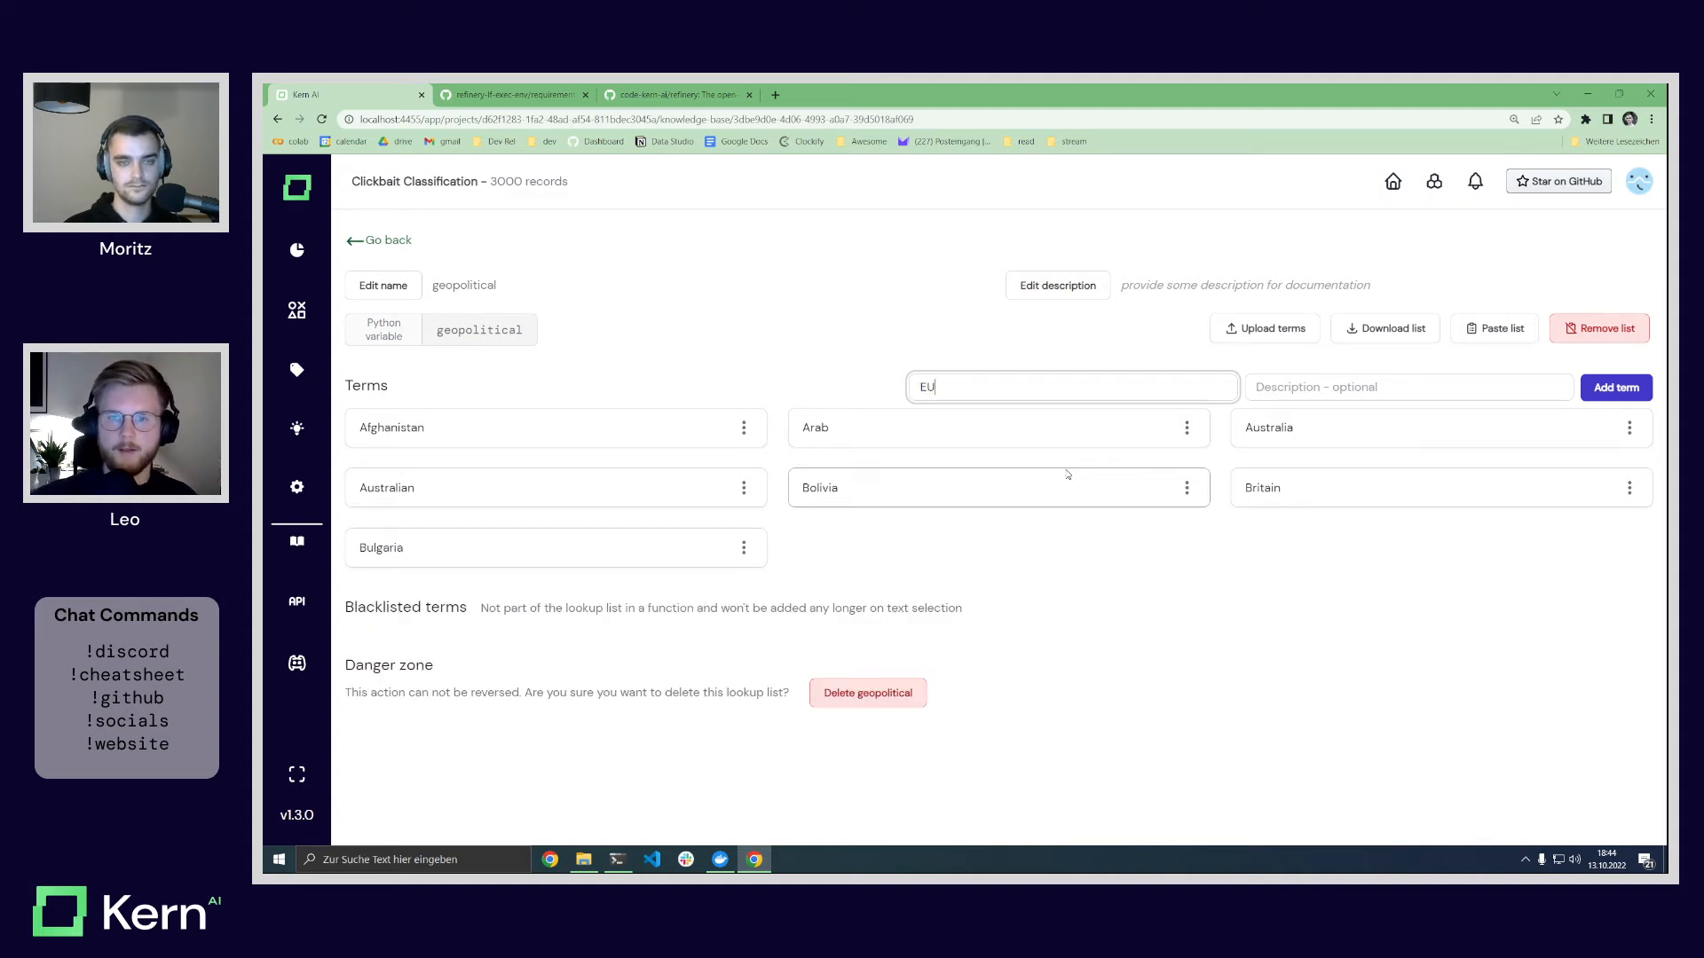
key("Return")
type("E")
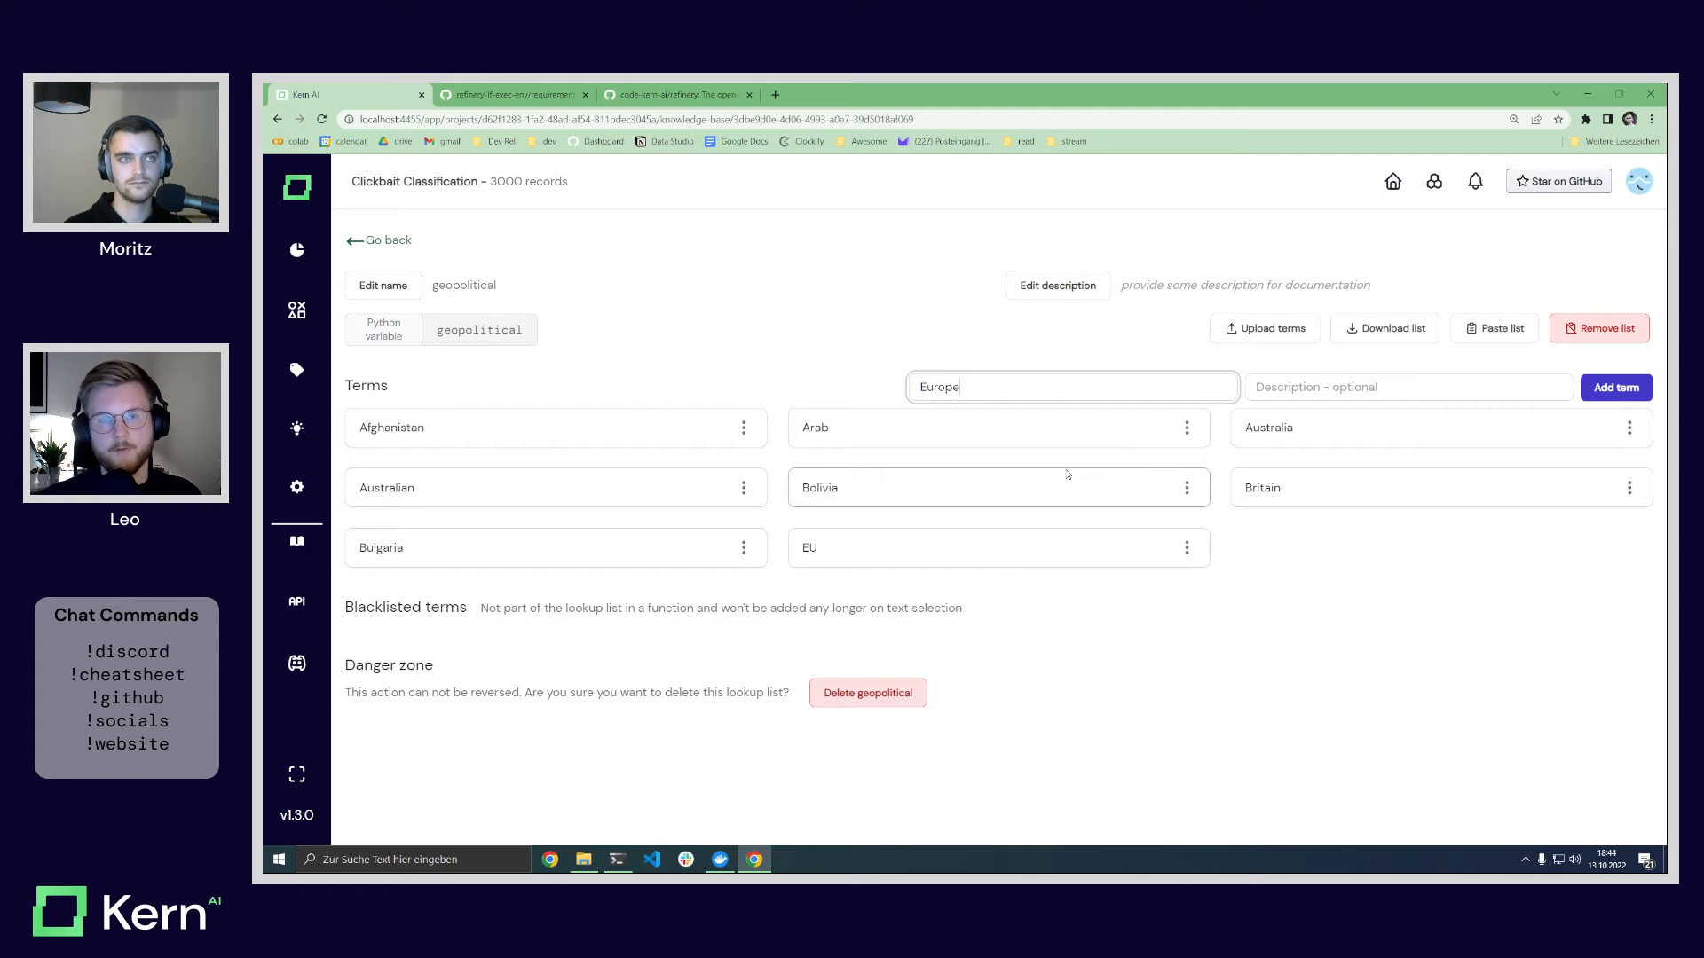
type("urope")
key("Return")
type("French")
key("Return")
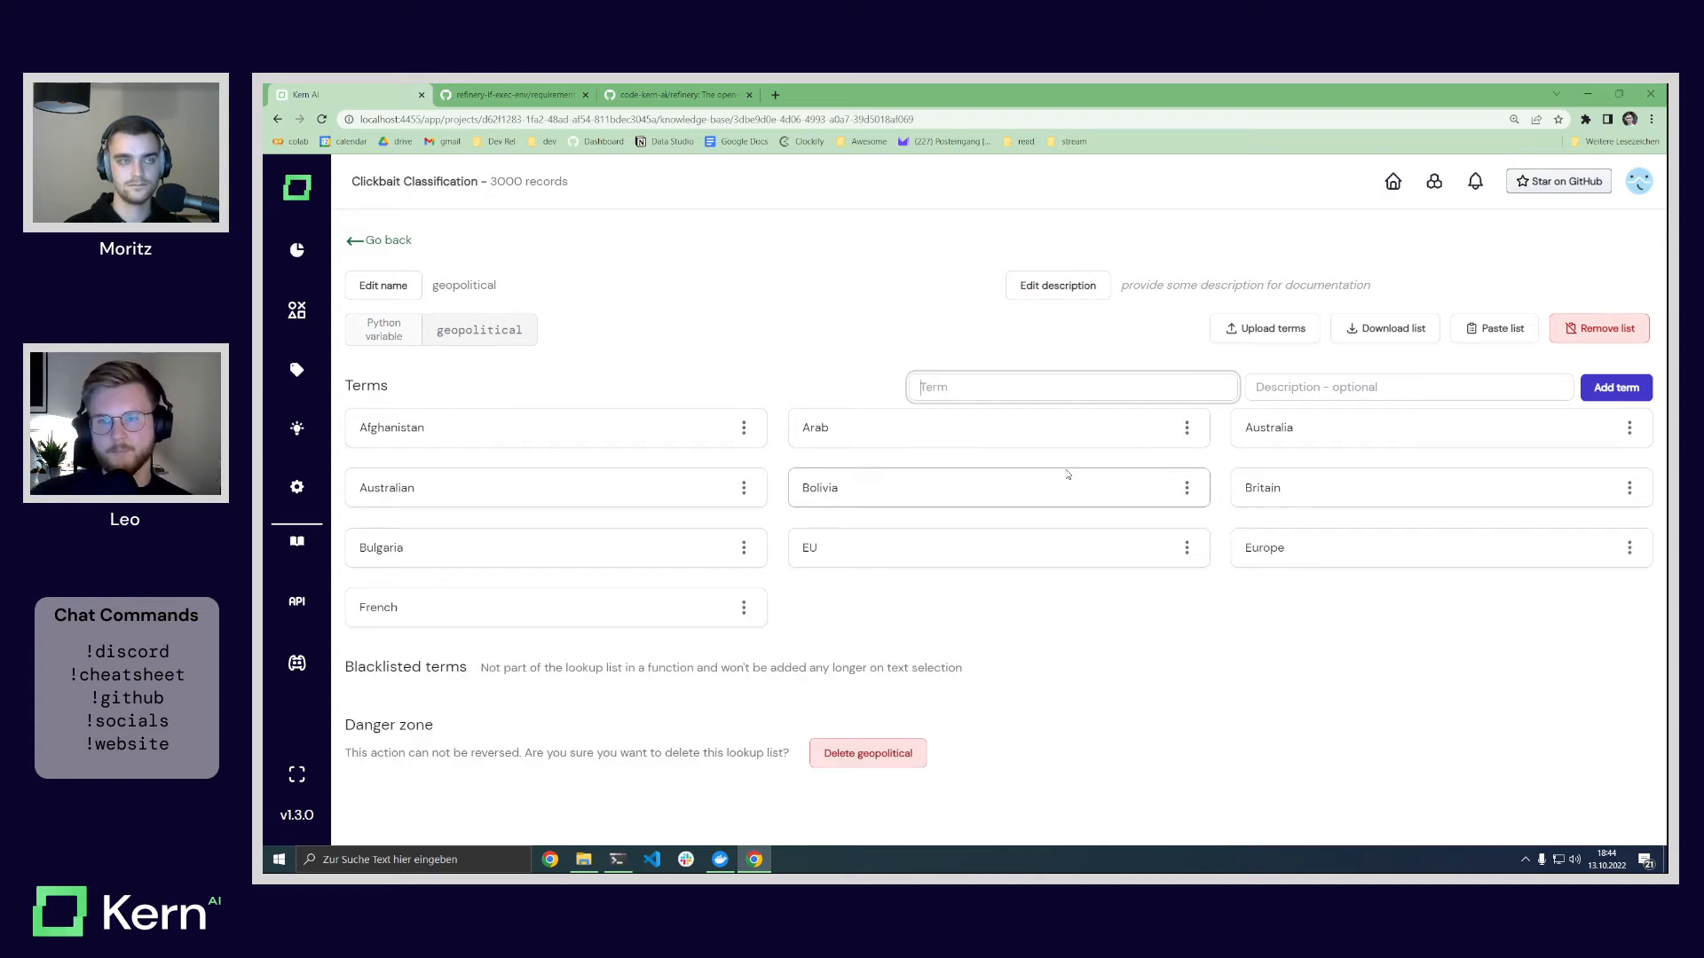
Step: Add the terms Germany, Greek, Iraq and Iraqi to the geopolitical lookup list
type("Germany")
key("Return")
type("Gre")
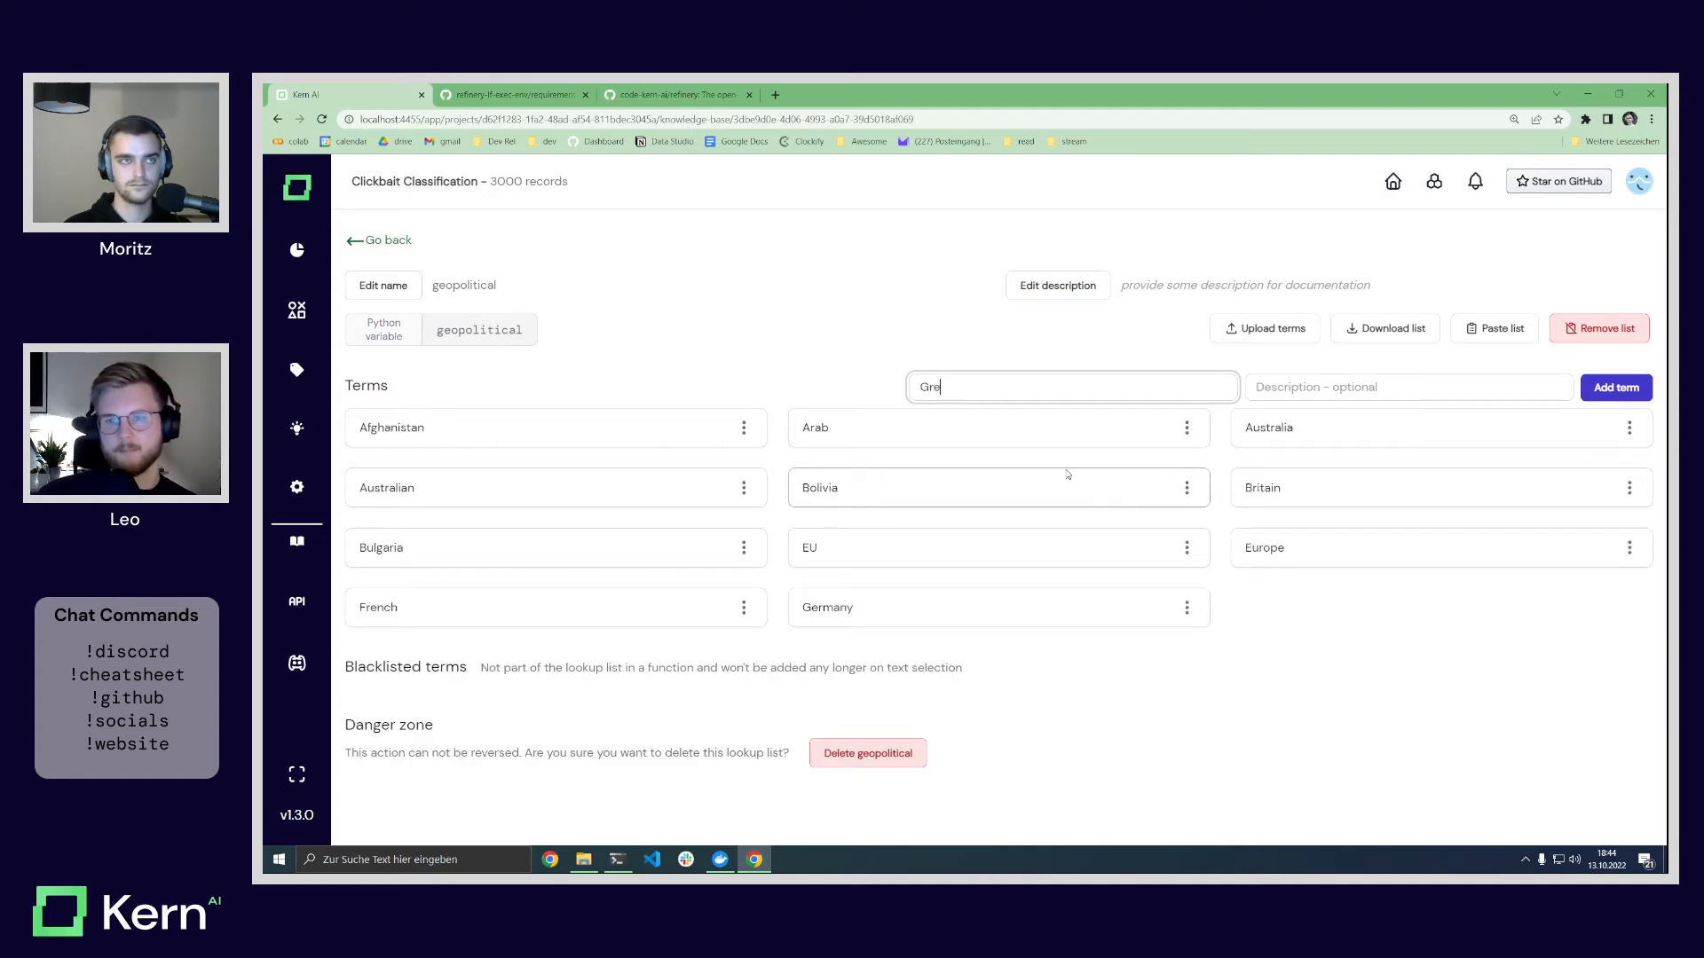
type("ek")
key("Return")
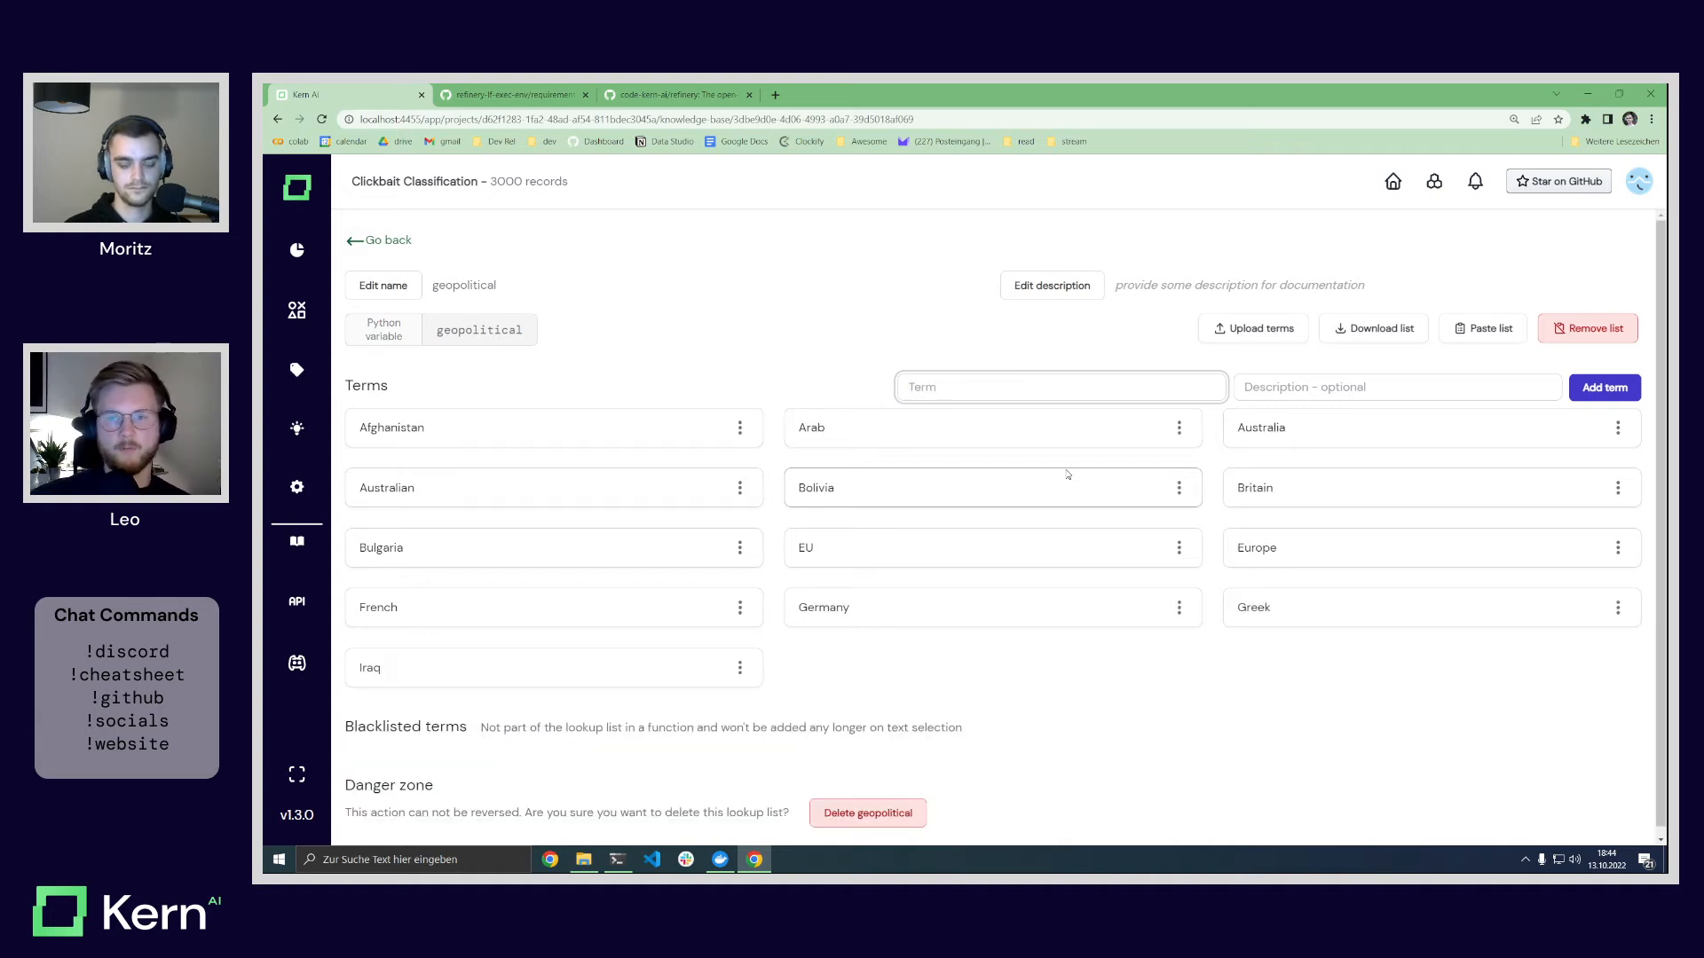
type("qi")
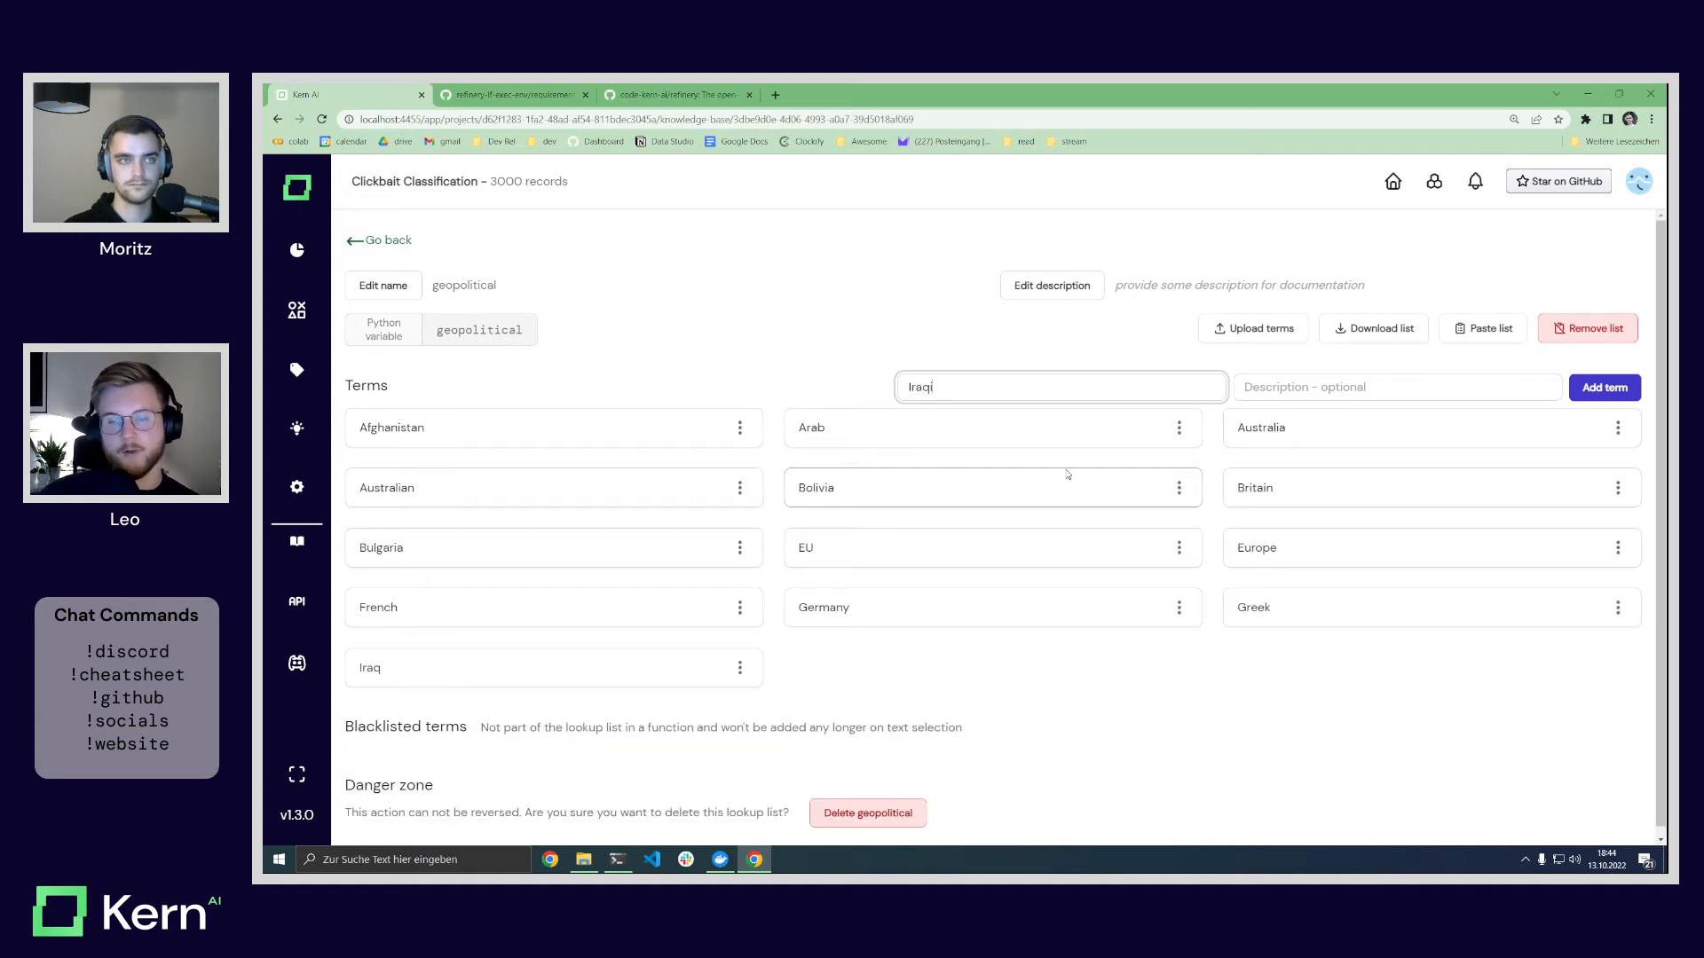
key("Return")
Step: Add the terms Liberia, New Zealand, Saudi and Somalia to the geopolitical lookup list
type("Liber")
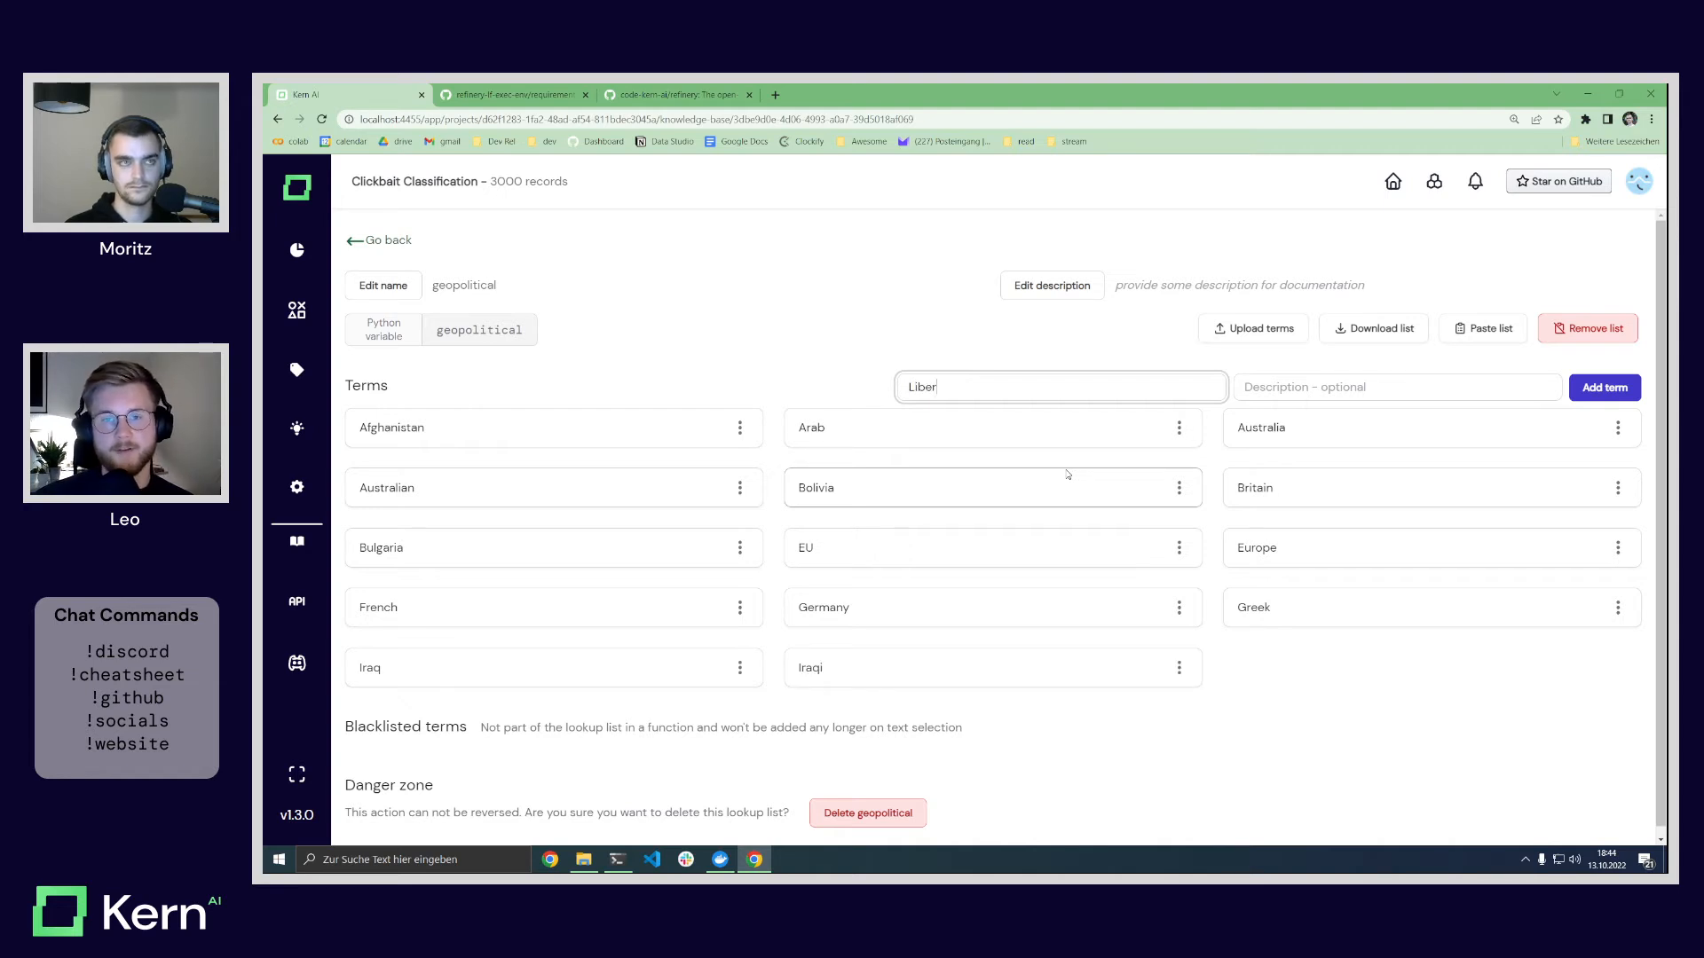
type("ia")
key("Return")
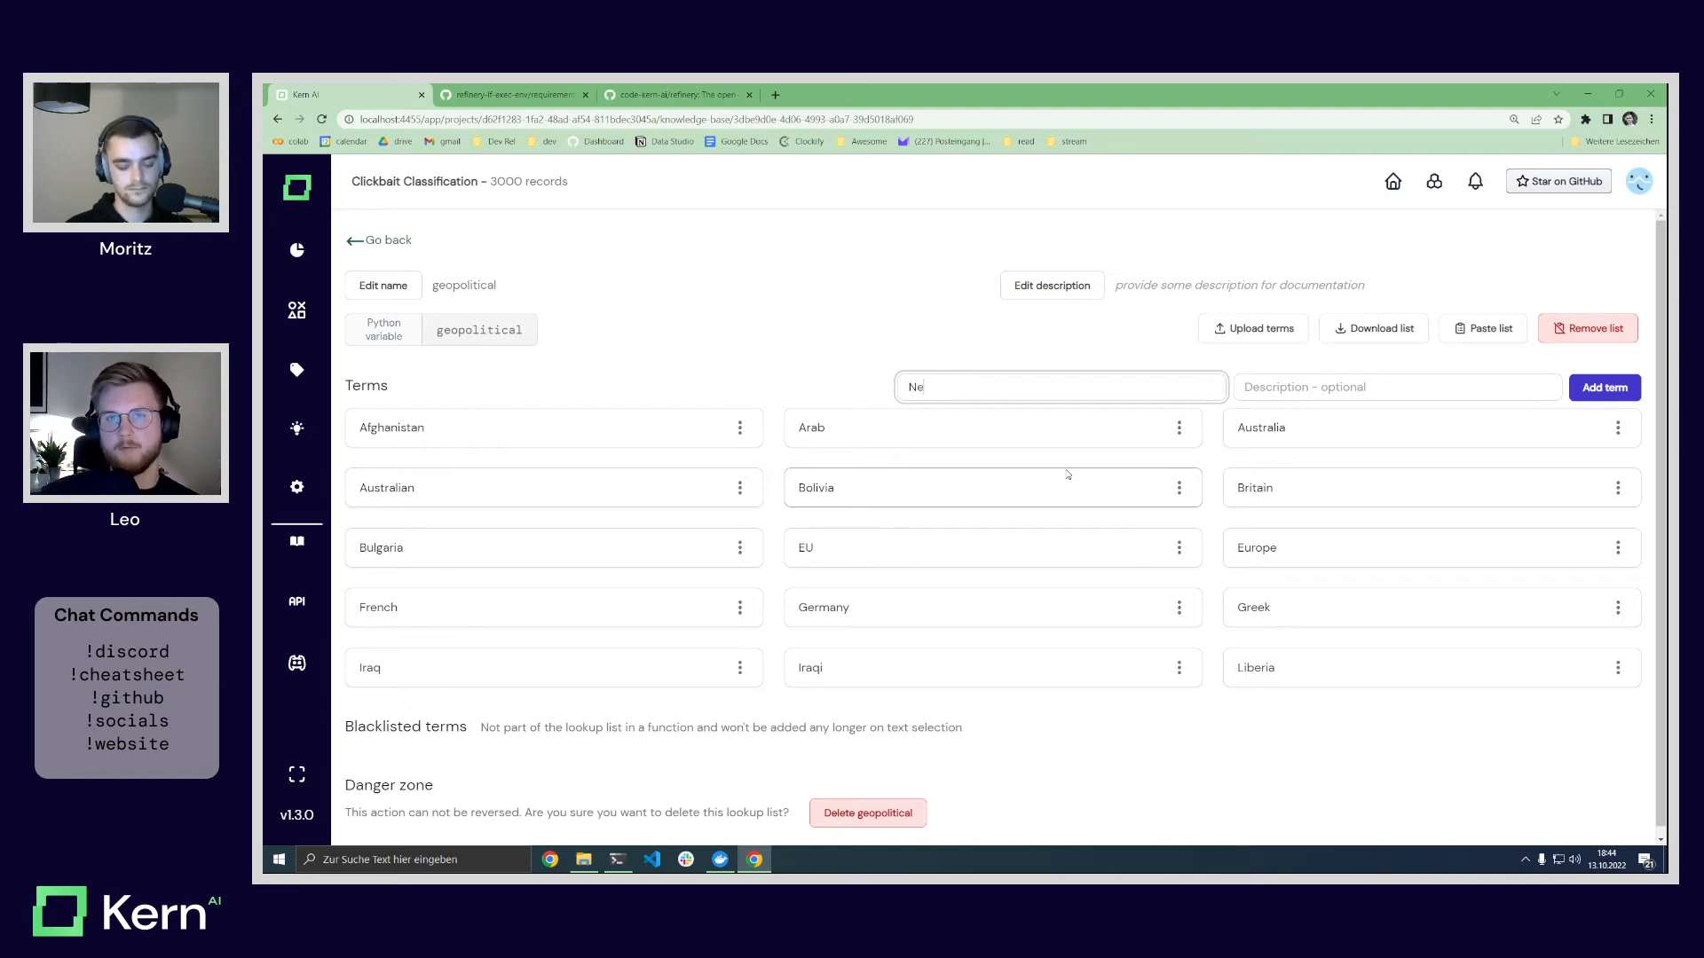
type("New Zealand")
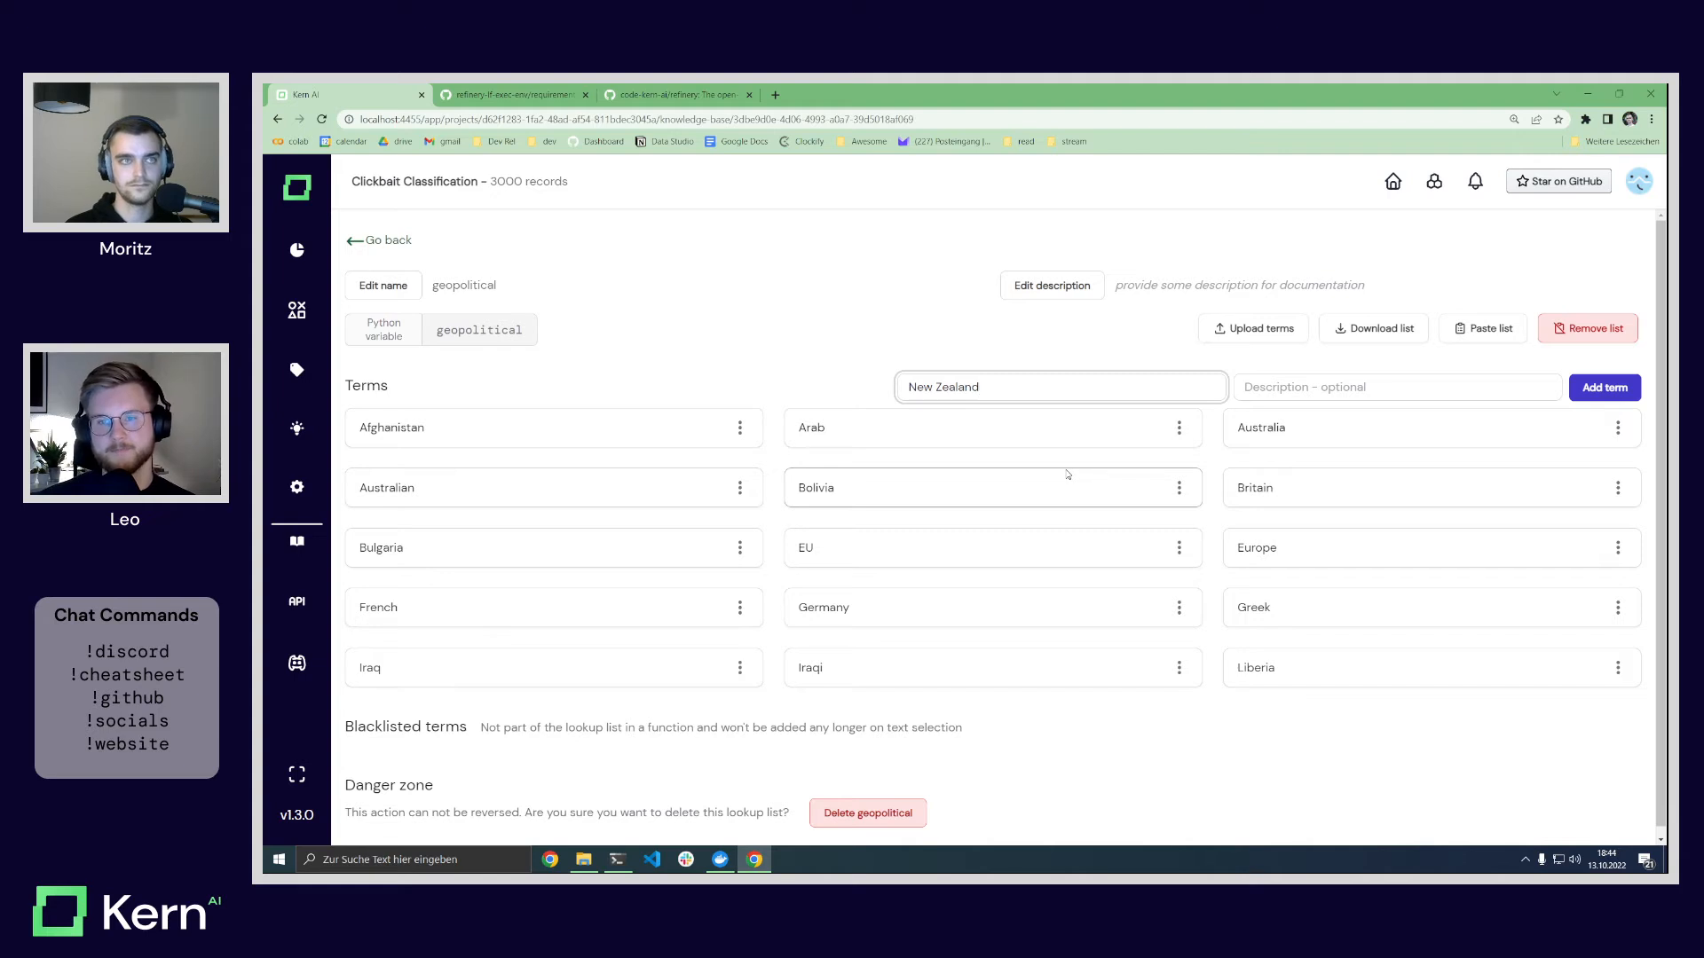
key("Return")
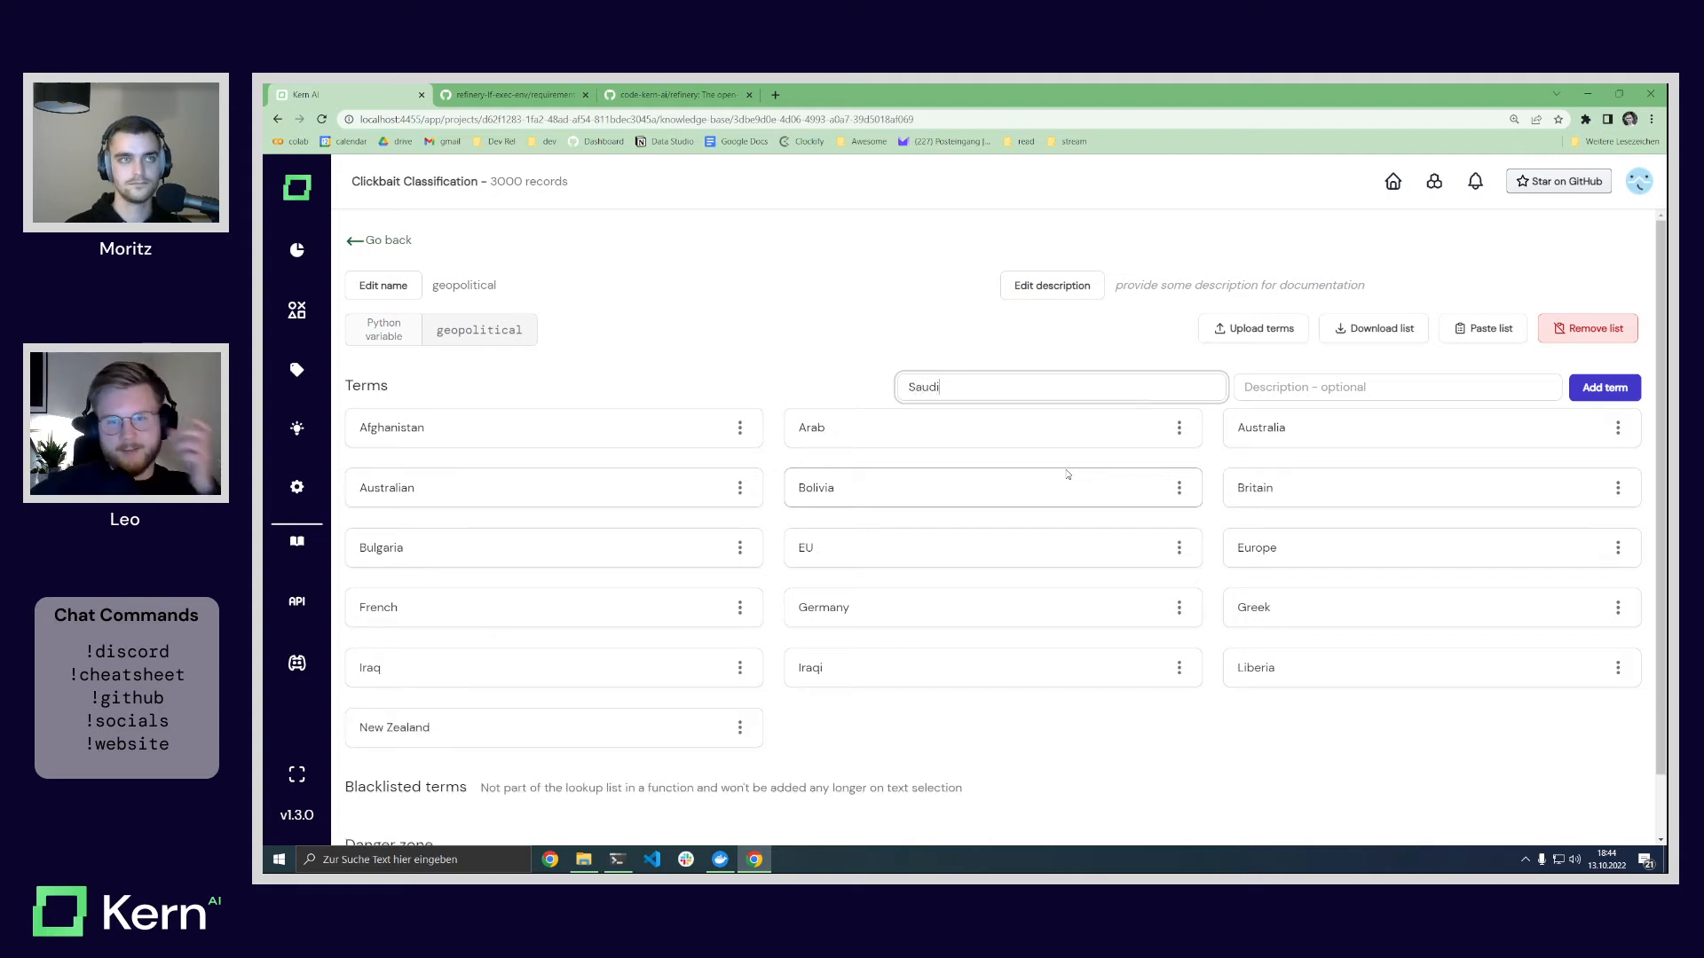
key("Return")
type("Somalia")
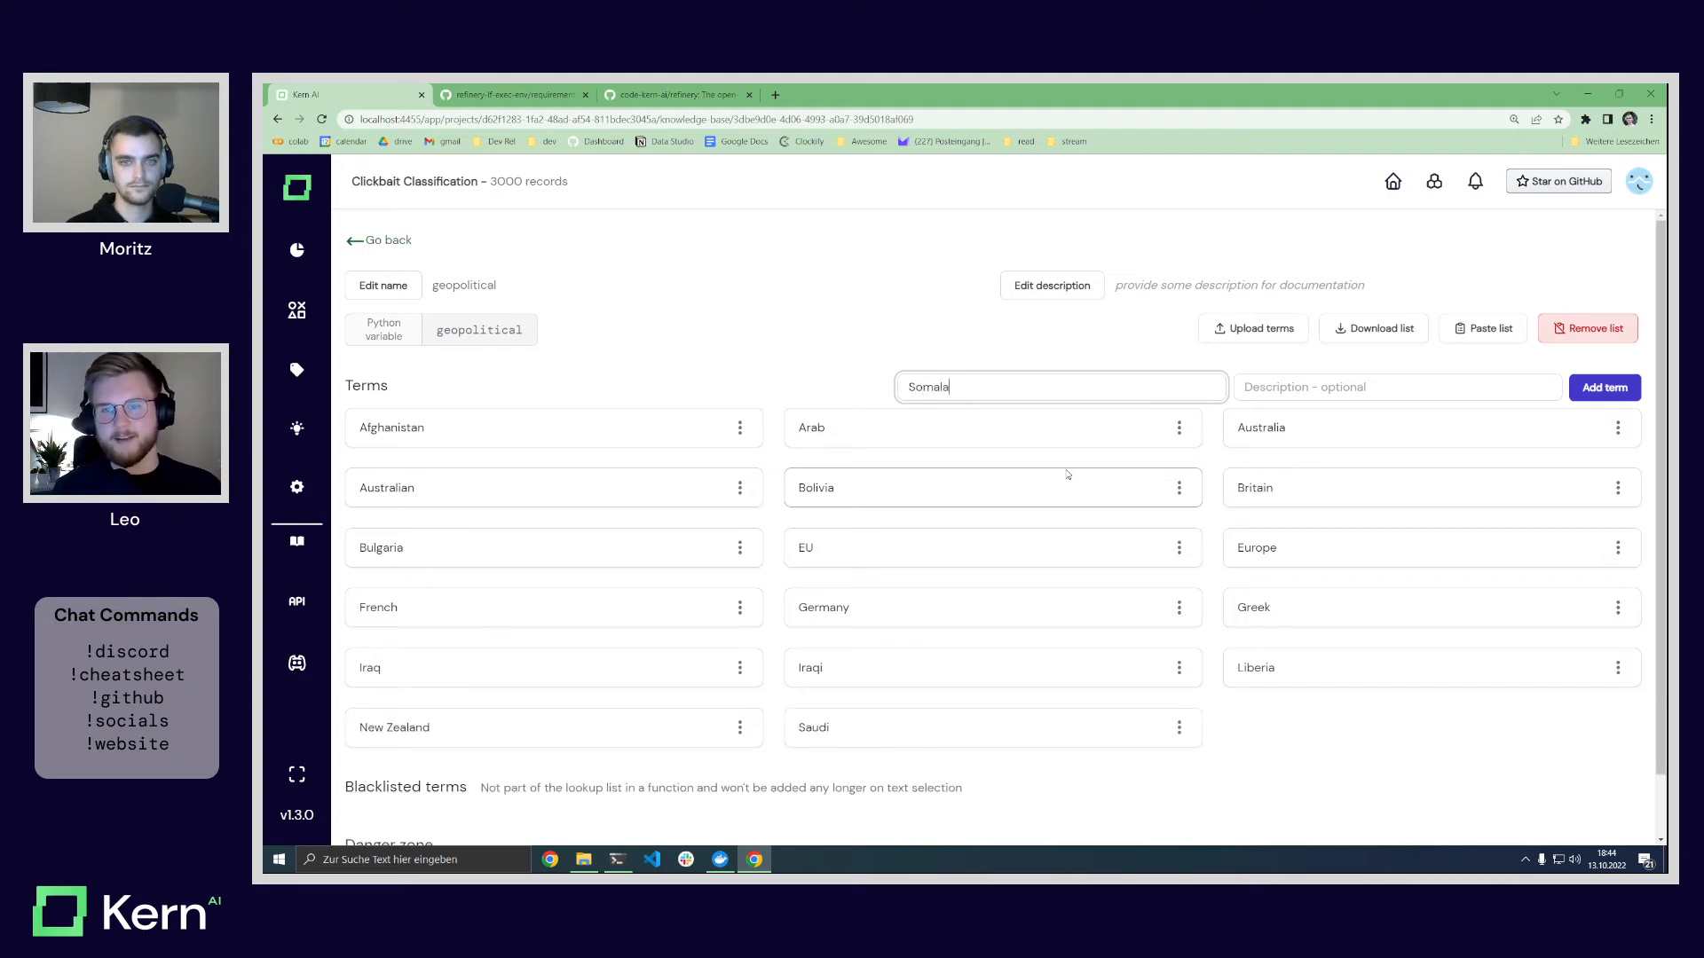
key("Return")
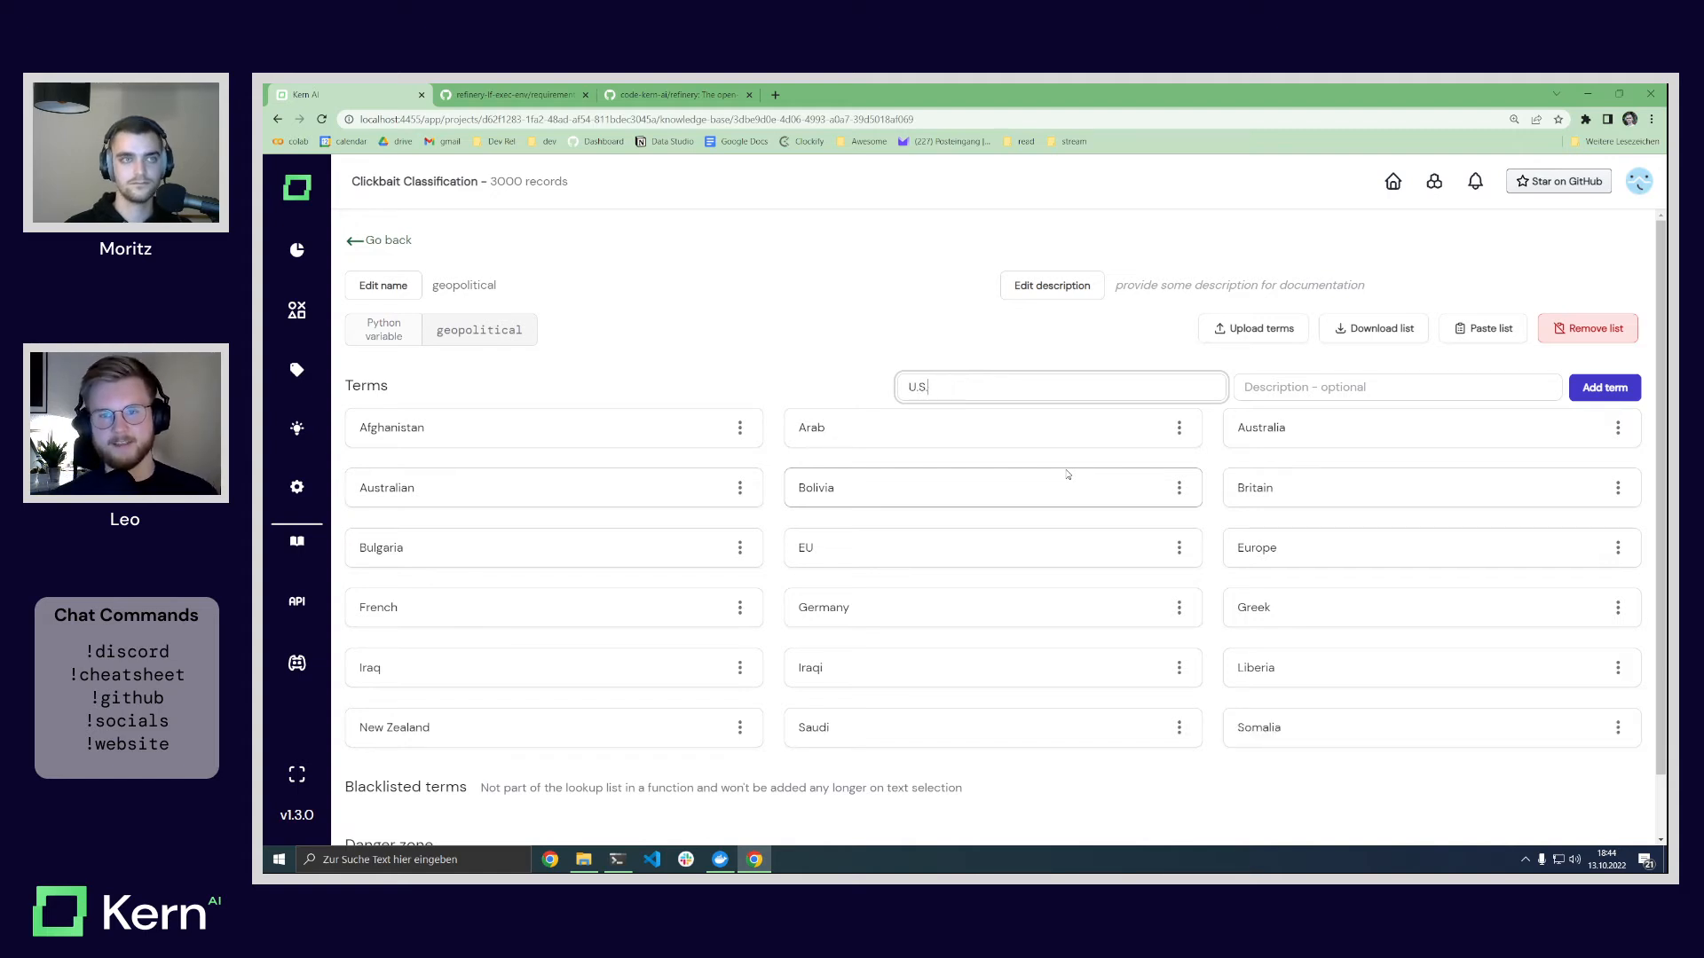
Step: Add the terms U.S., UK, US and Zimbabwe to the geopolitical lookup list
type("U.S.")
key("Return")
type("UK")
key("Return")
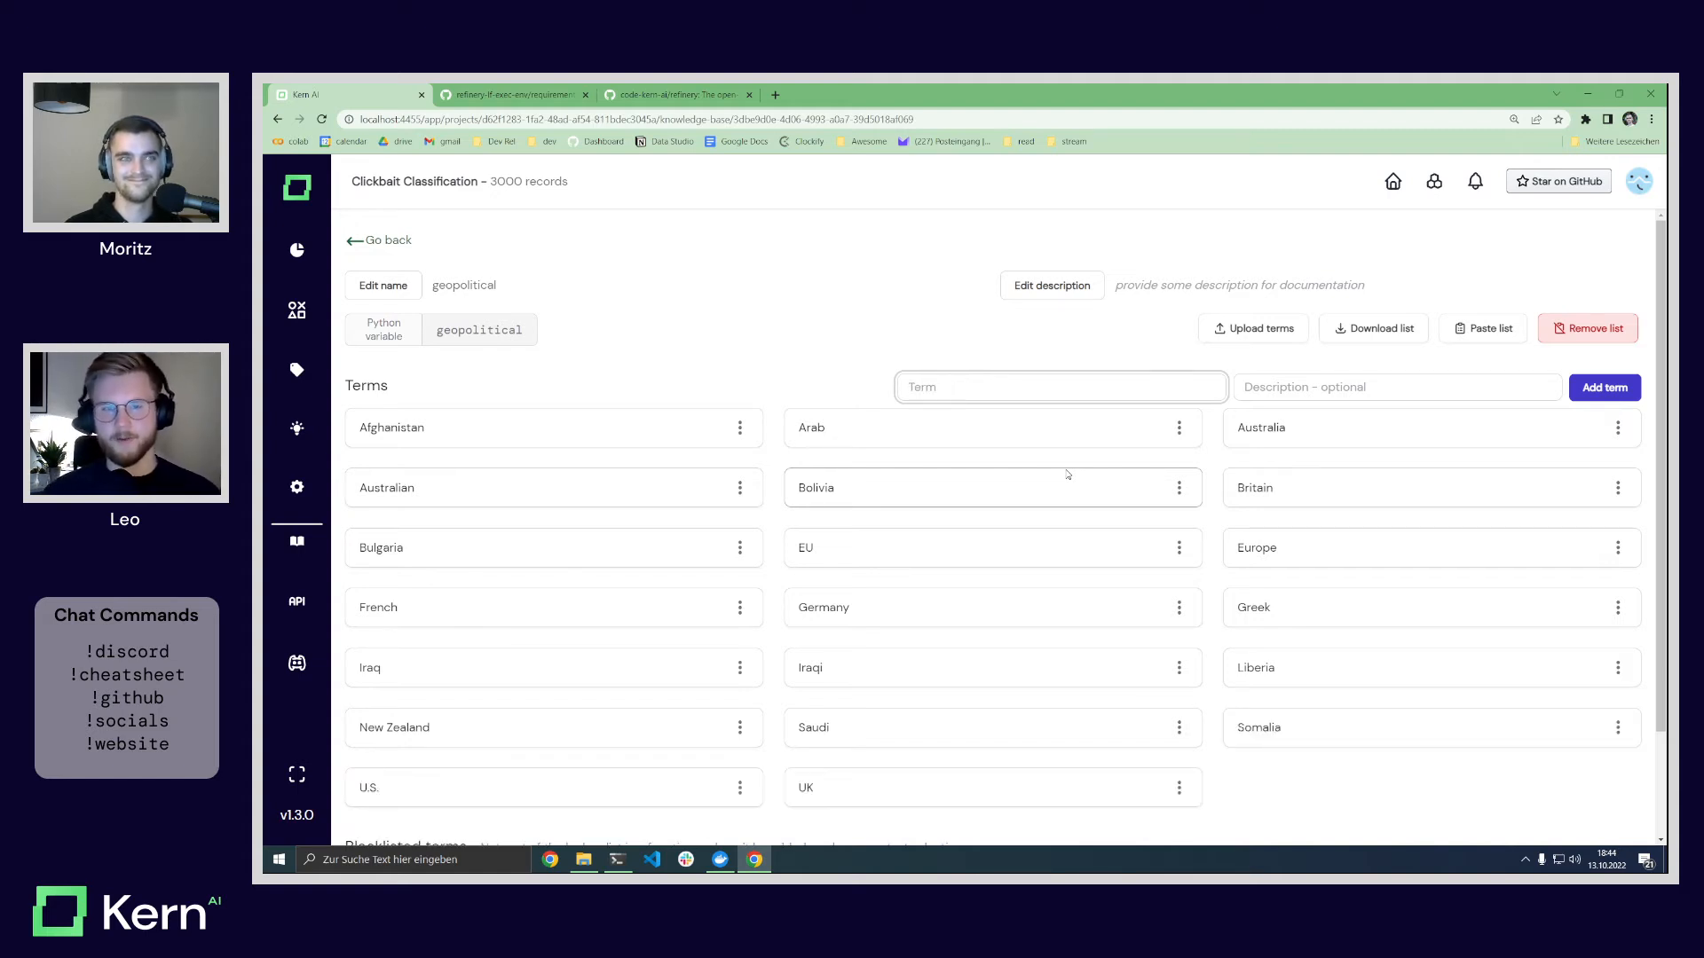
type("US")
key("Return")
type("Zi")
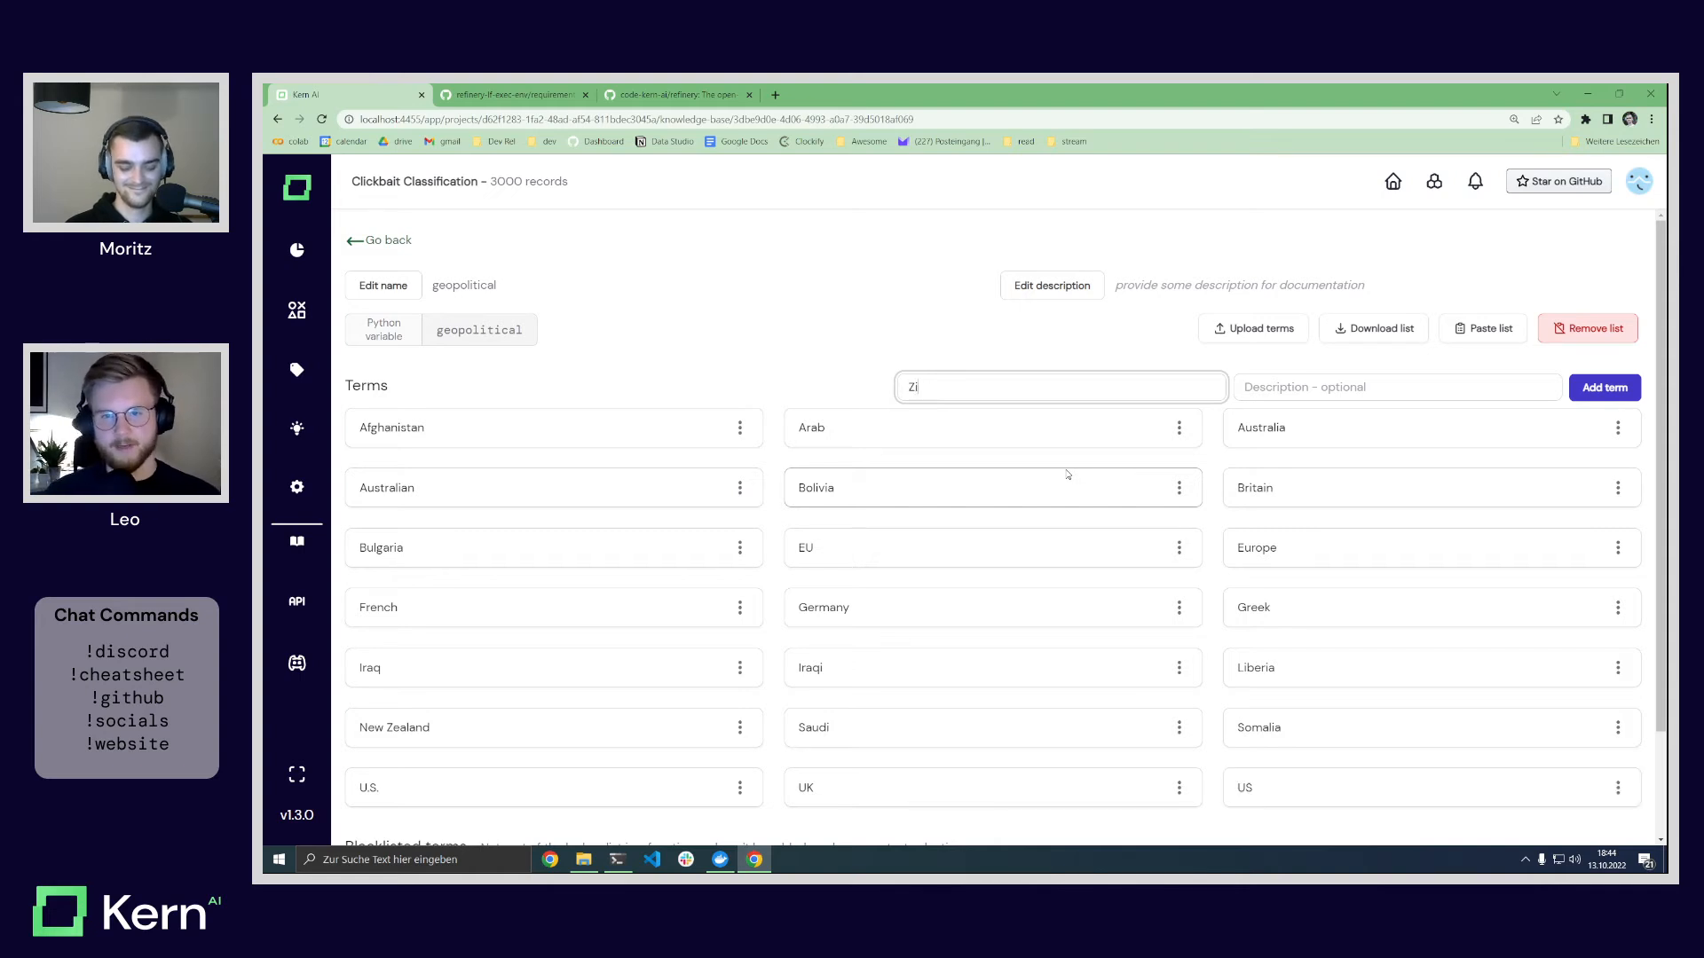
type("mbabwe")
key("Return")
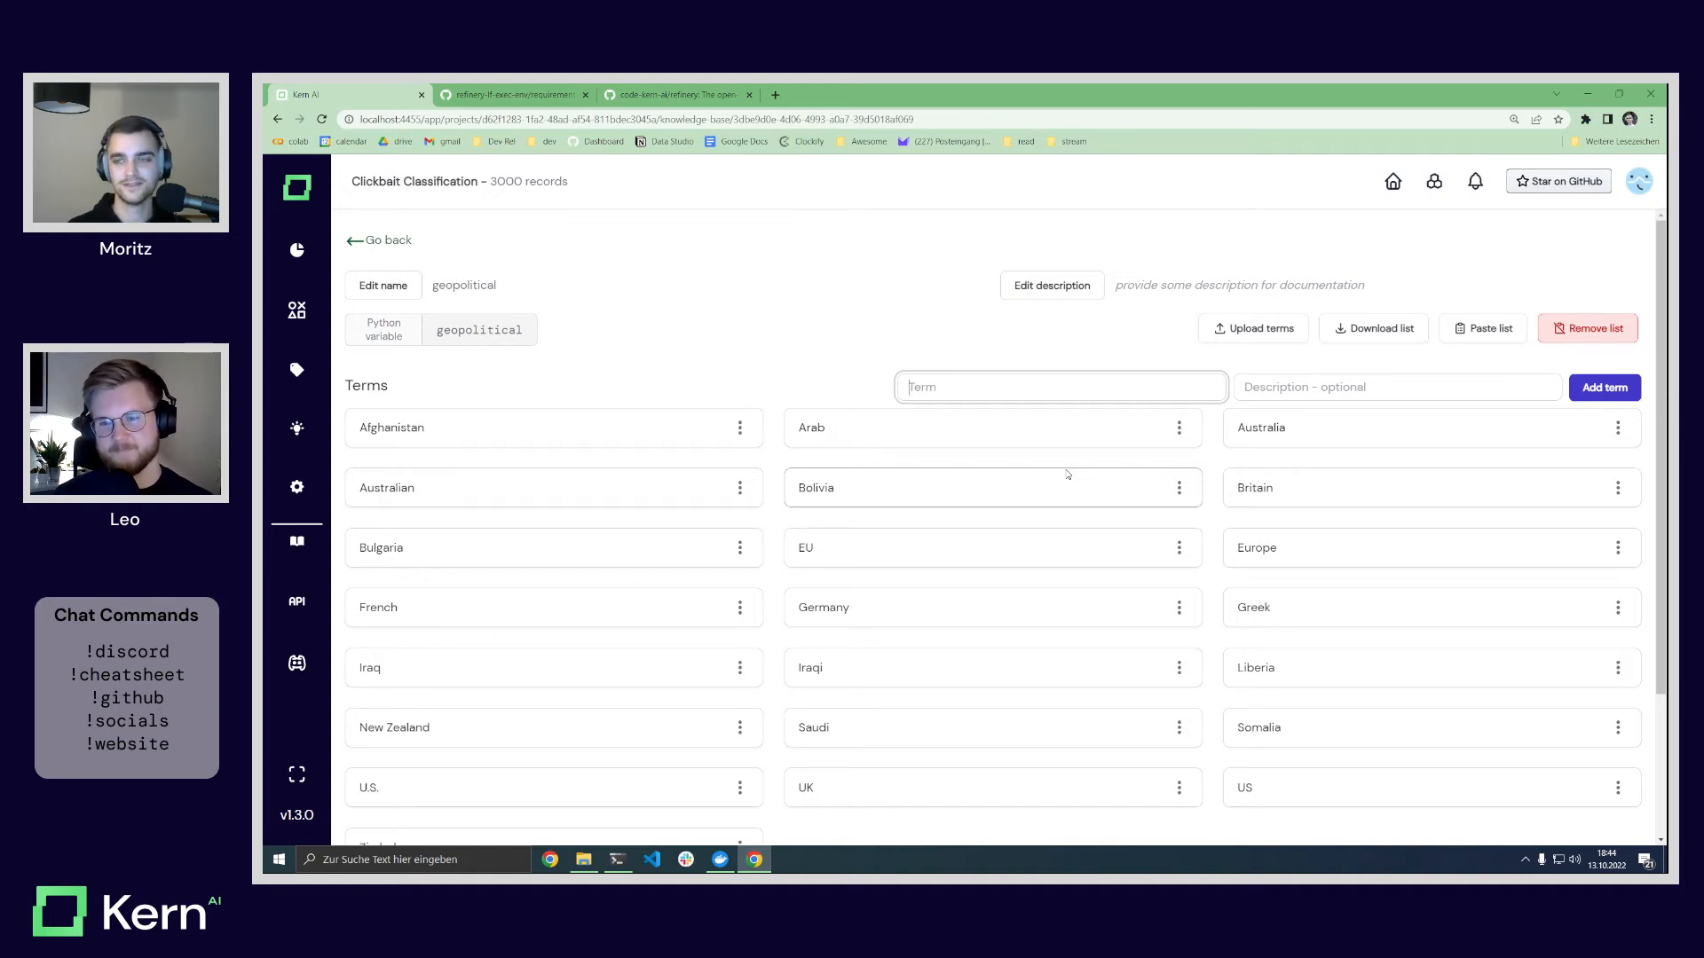
Step: View the option for pasting a whole list of terms, dismiss it, and review the entered geopolitical terms
left_click(1472, 336)
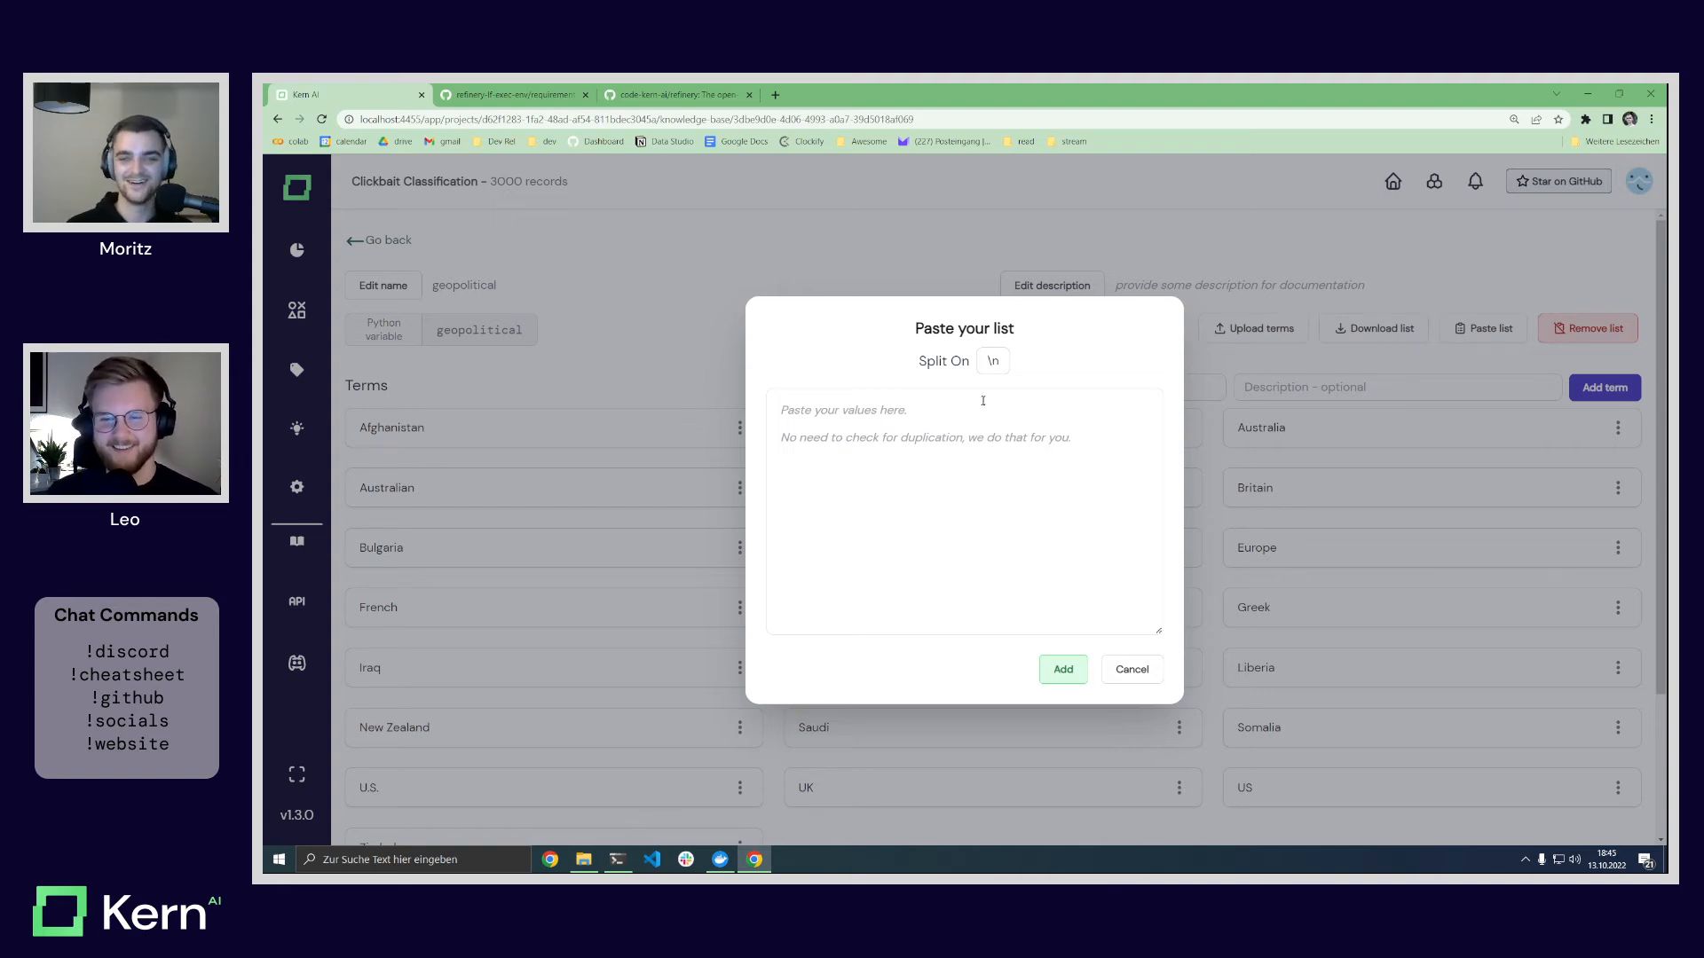
left_click(1149, 674)
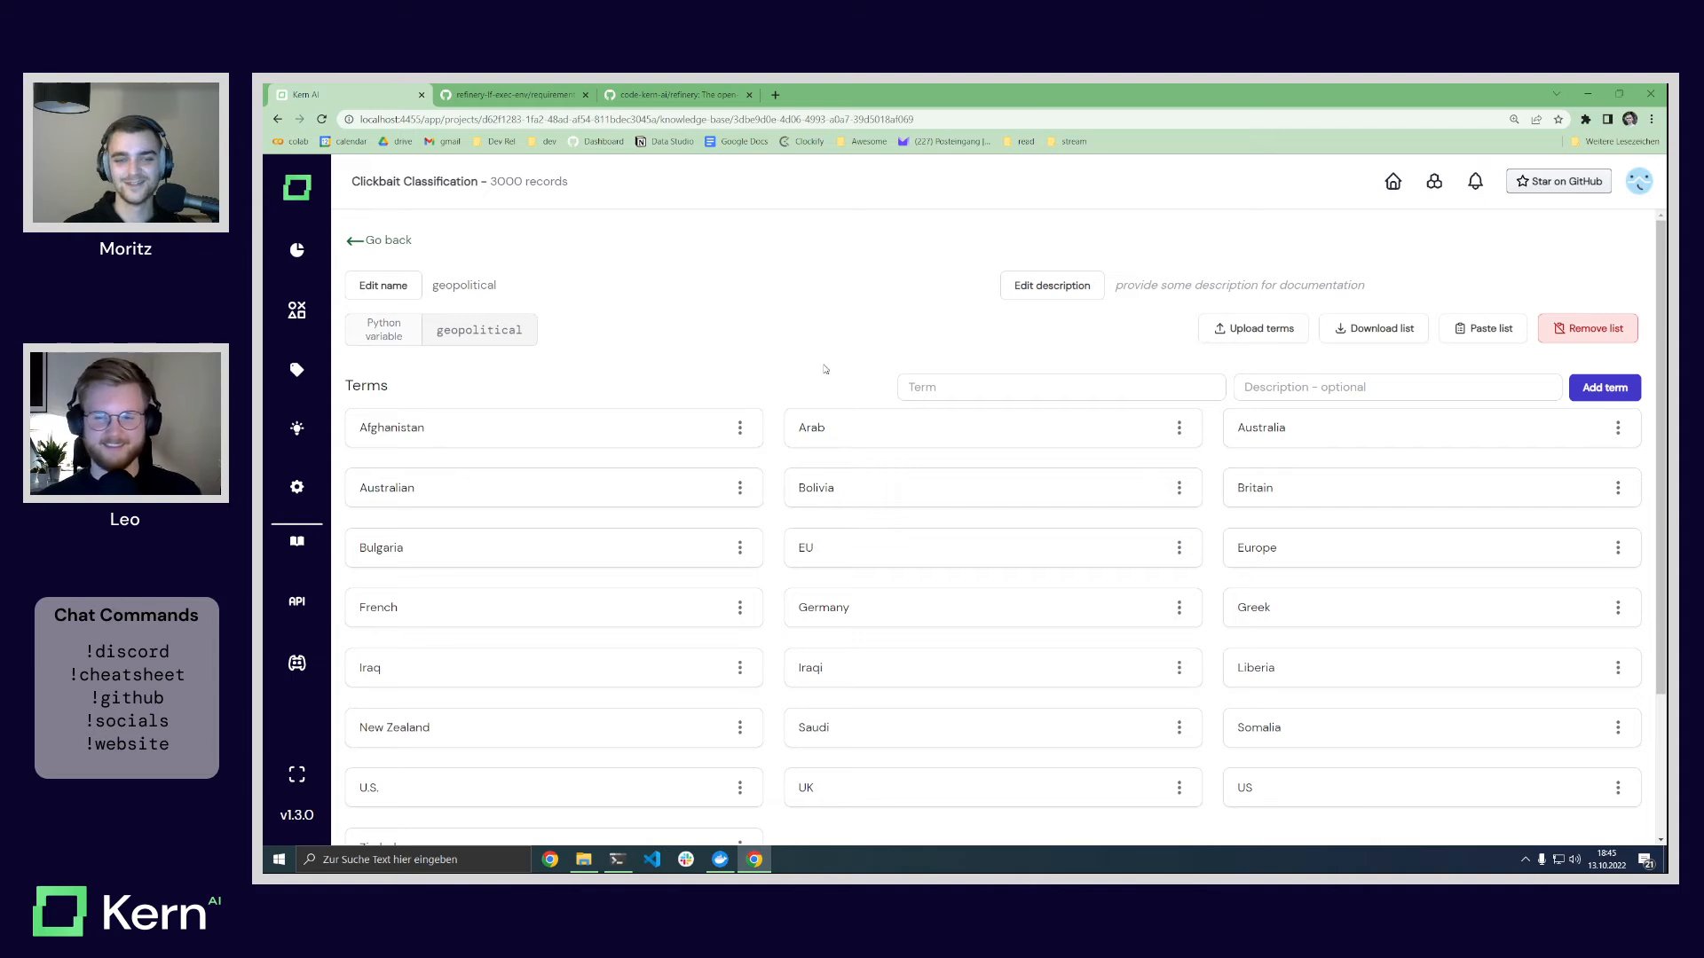
scroll(812, 372, "down", 1)
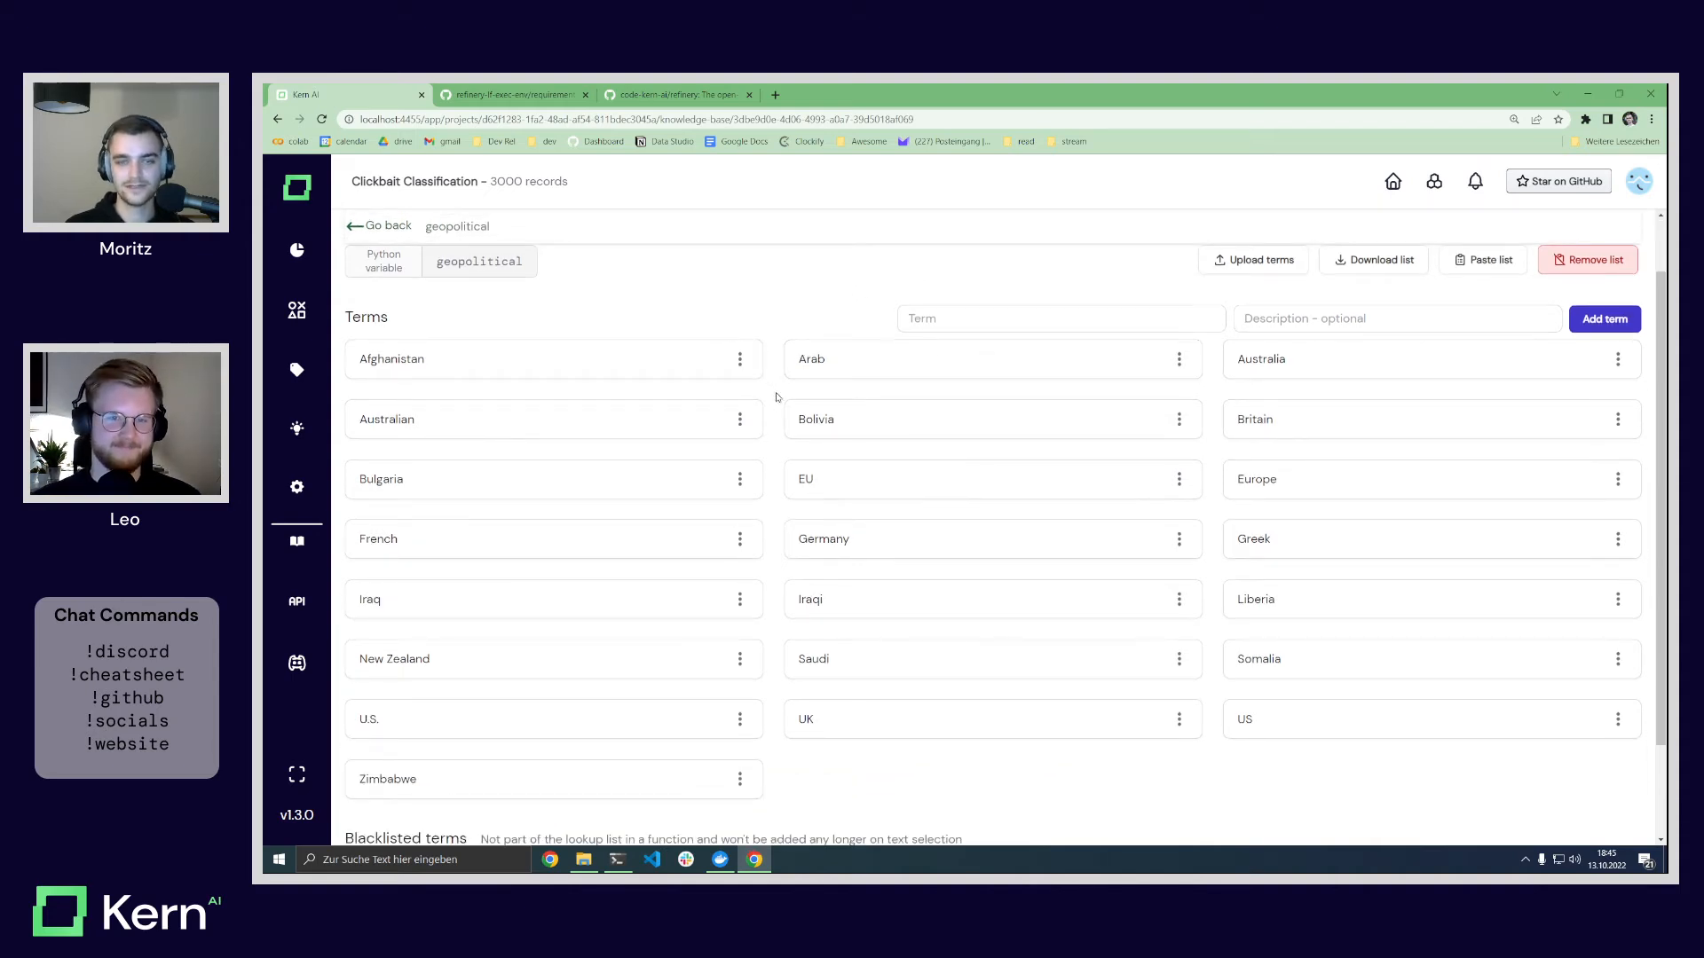
scroll(772, 401, "down", 1)
scroll(782, 408, "up", 1)
scroll(782, 408, "up", 1)
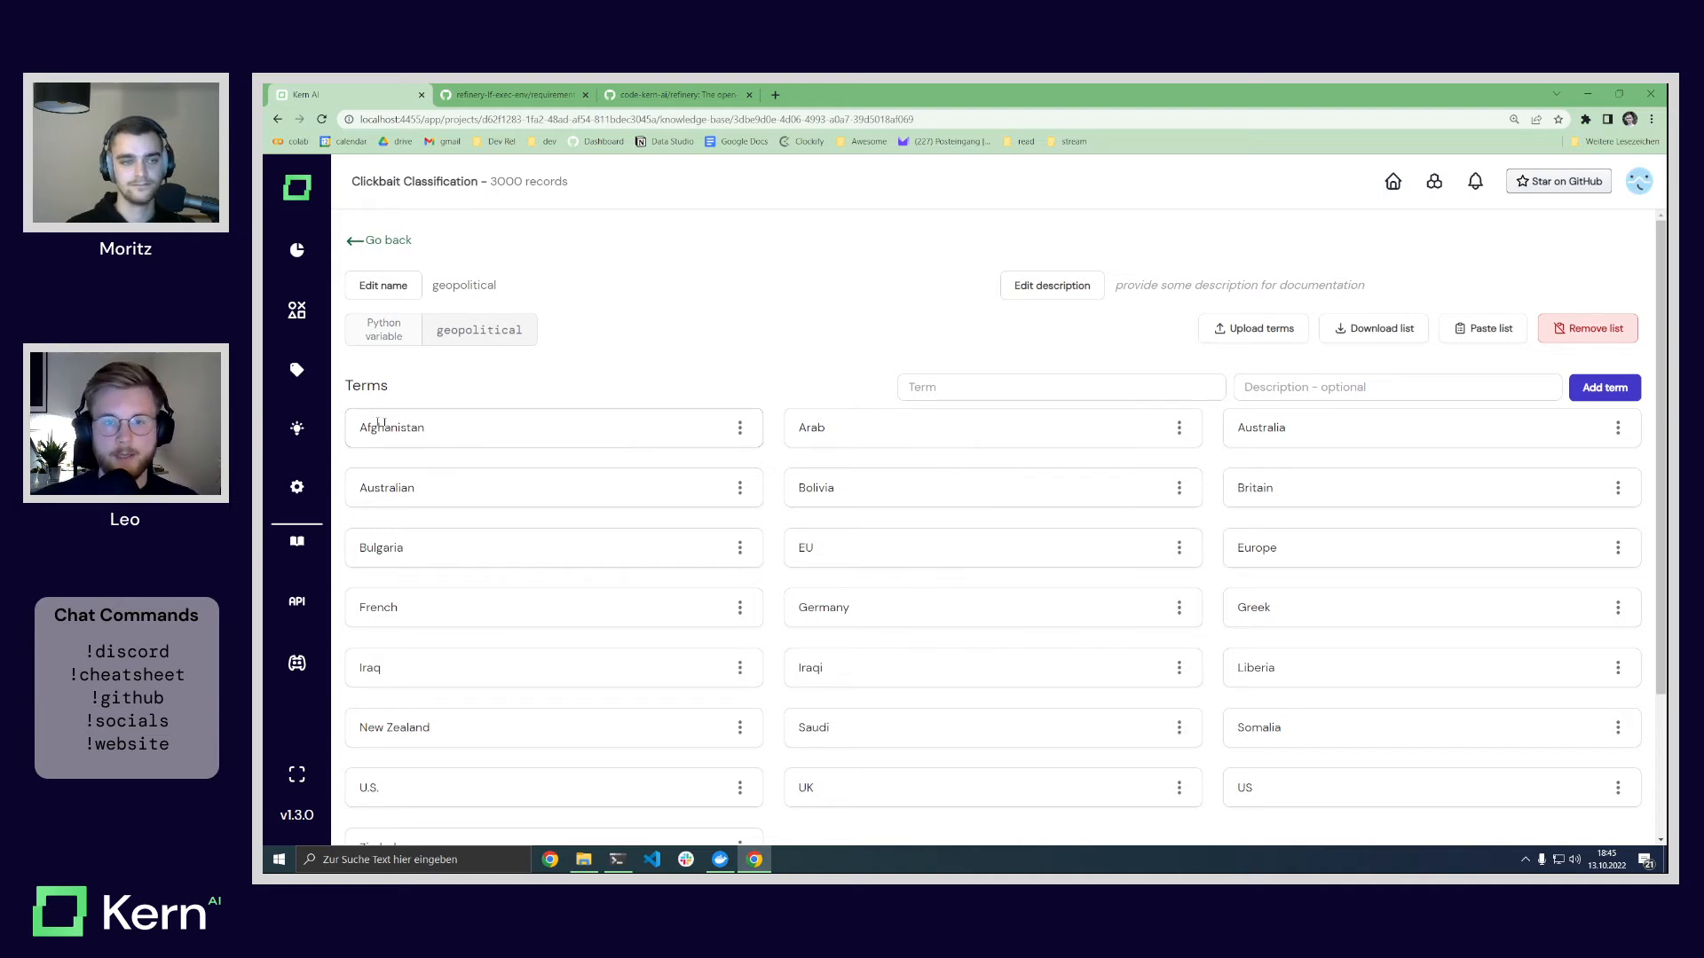
Step: Create a new labeling function named contains_geopolitical for the Clickbait labeling task
left_click(297, 430)
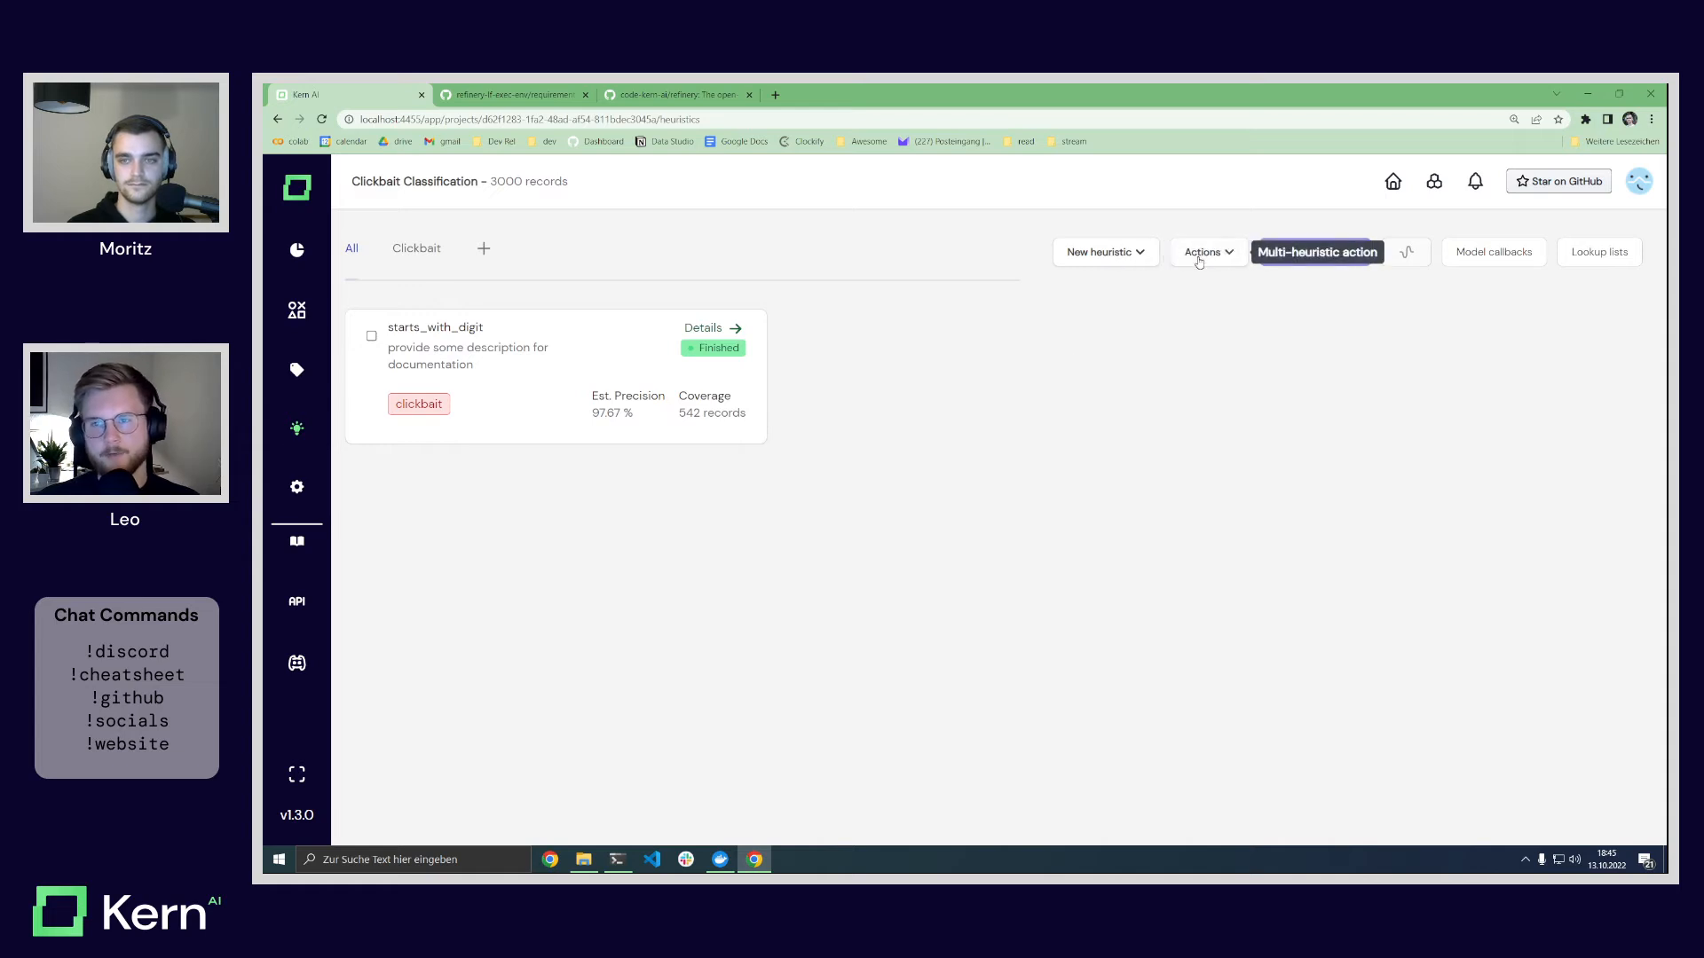
left_click(1128, 261)
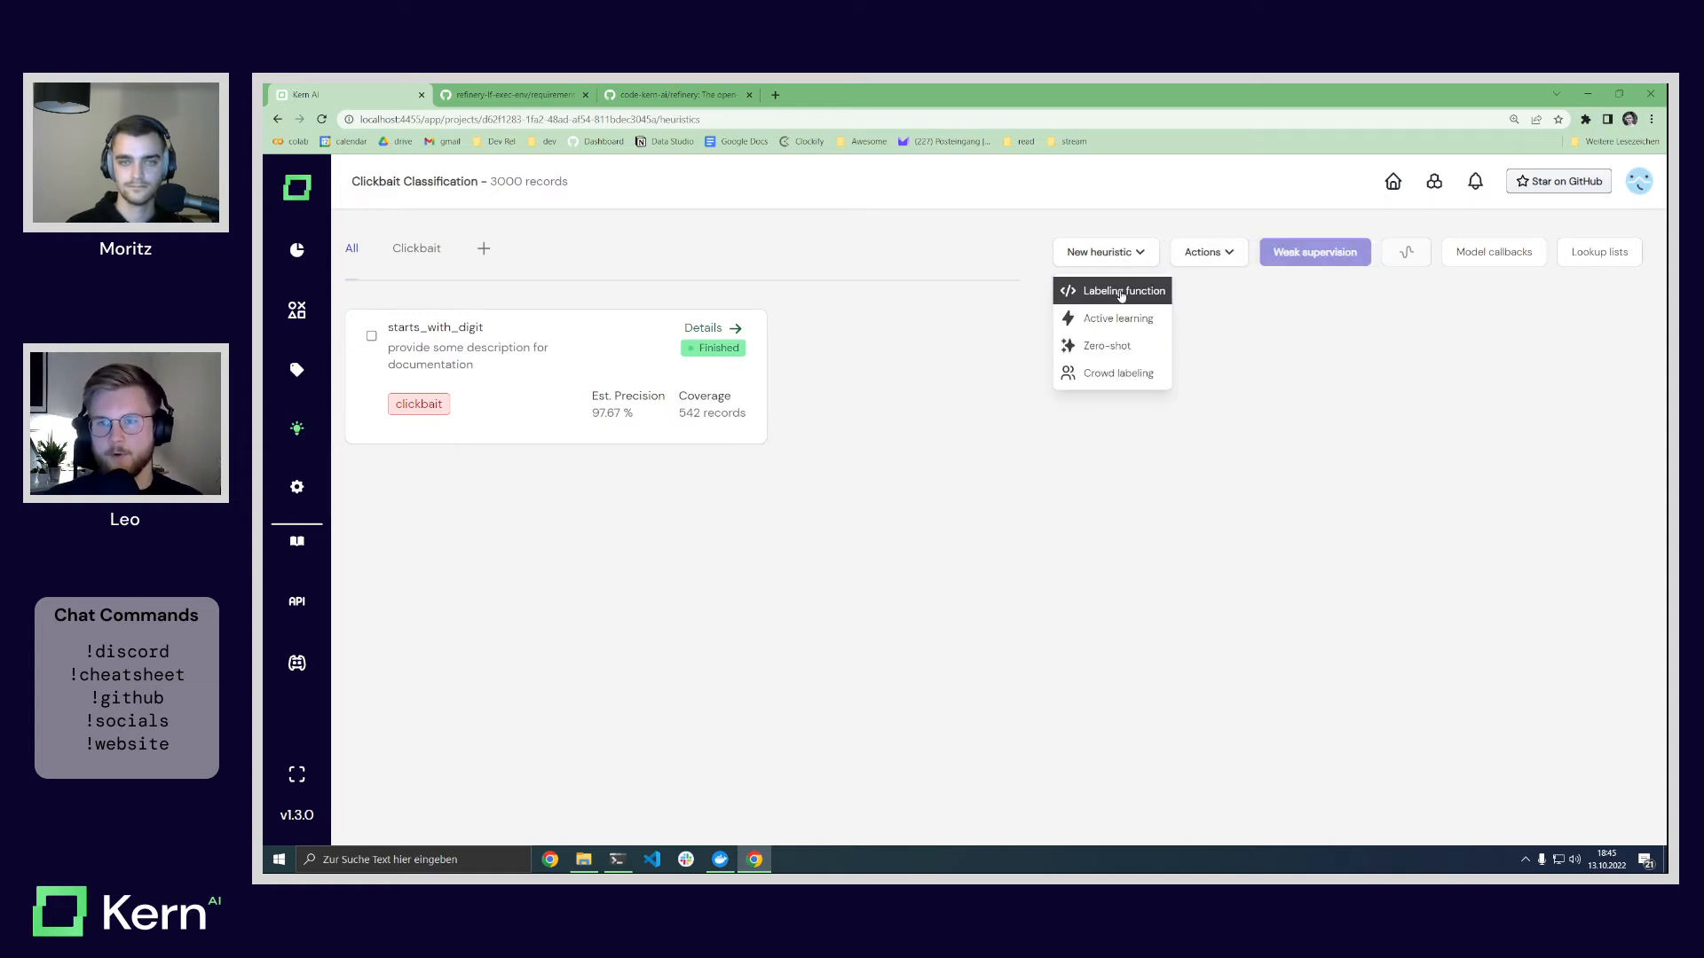
left_click(1121, 296)
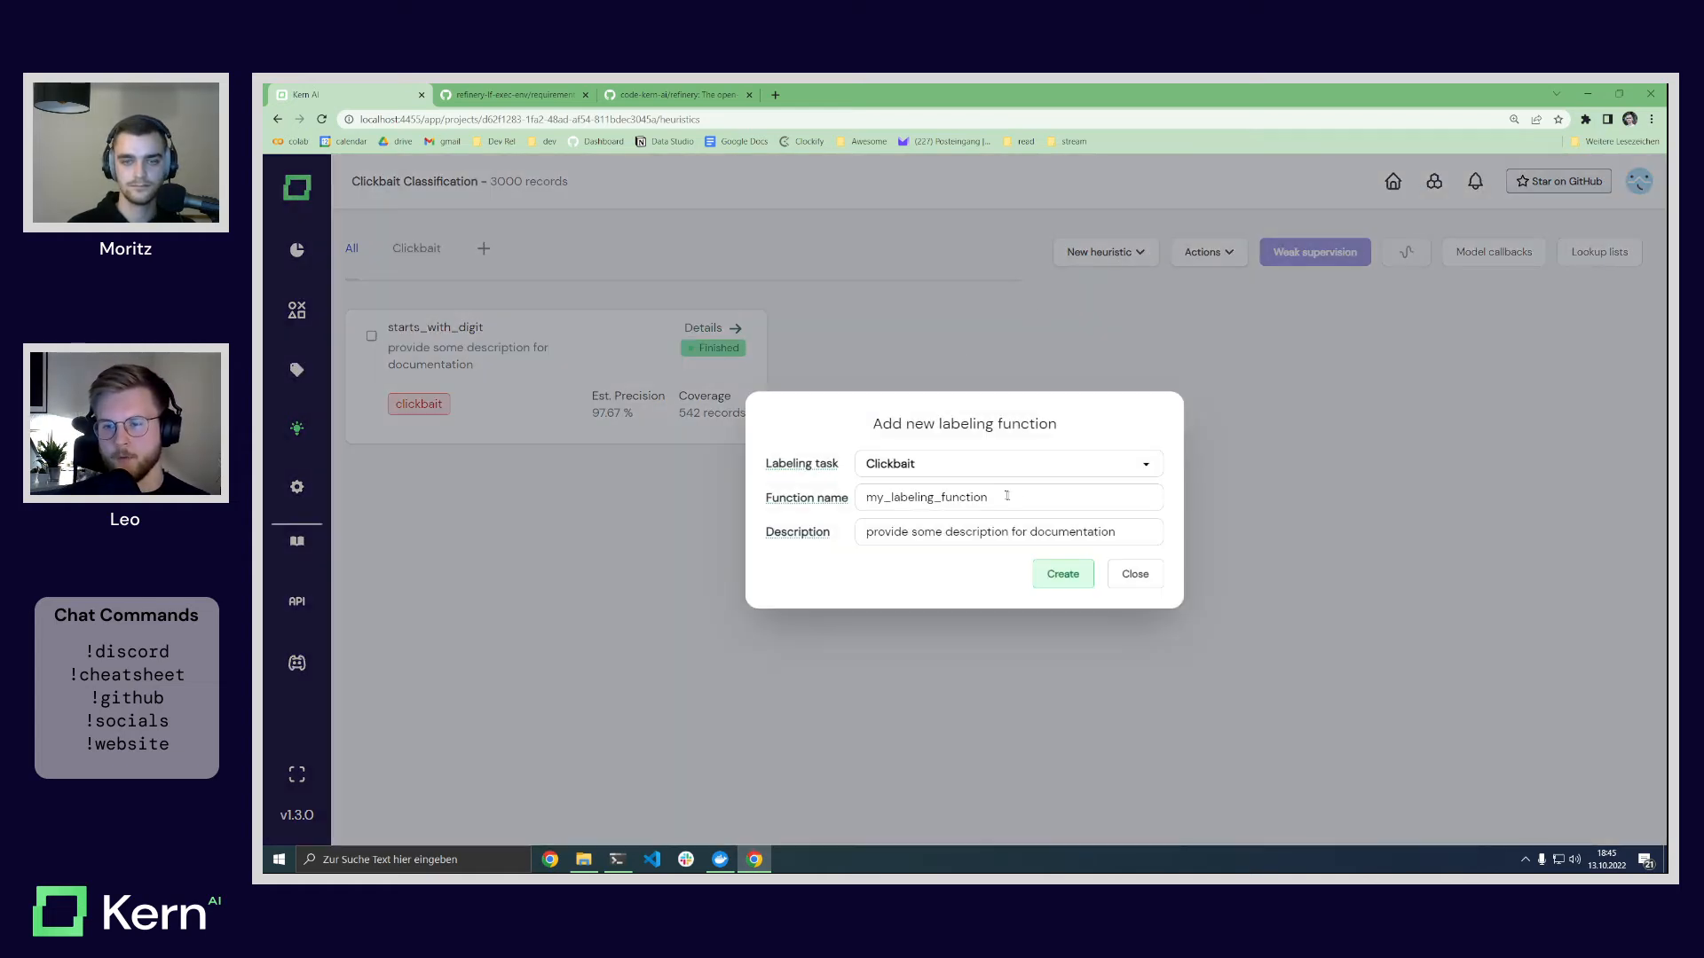
type("cont")
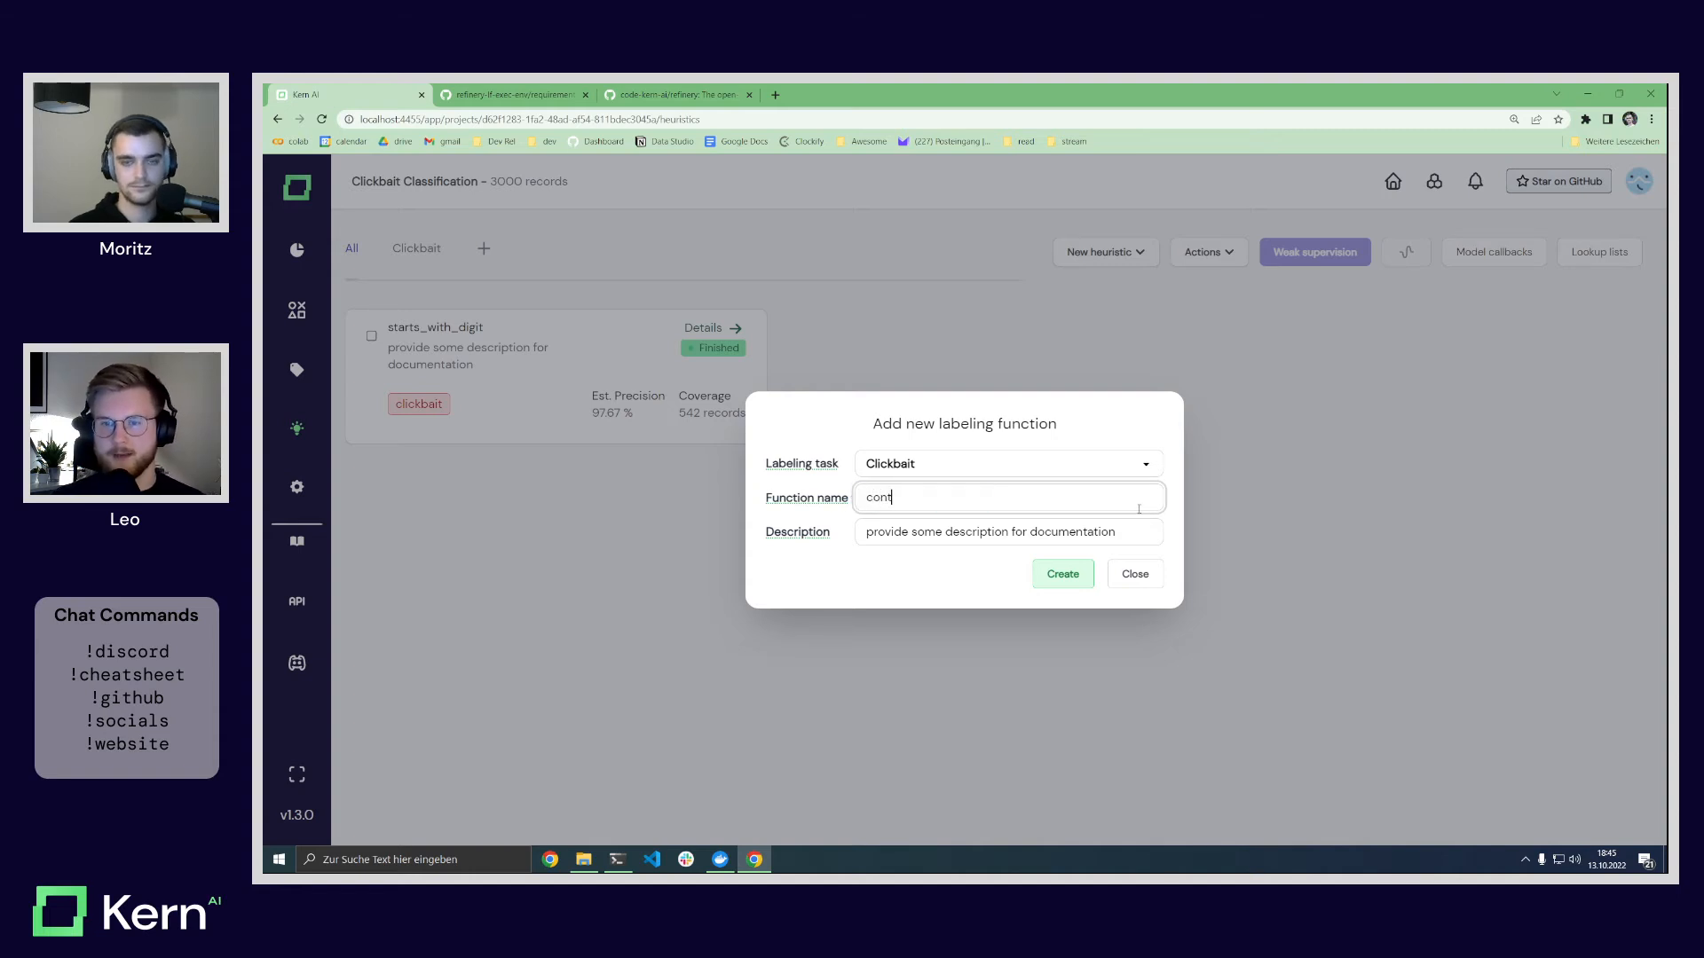
type("ains_geo")
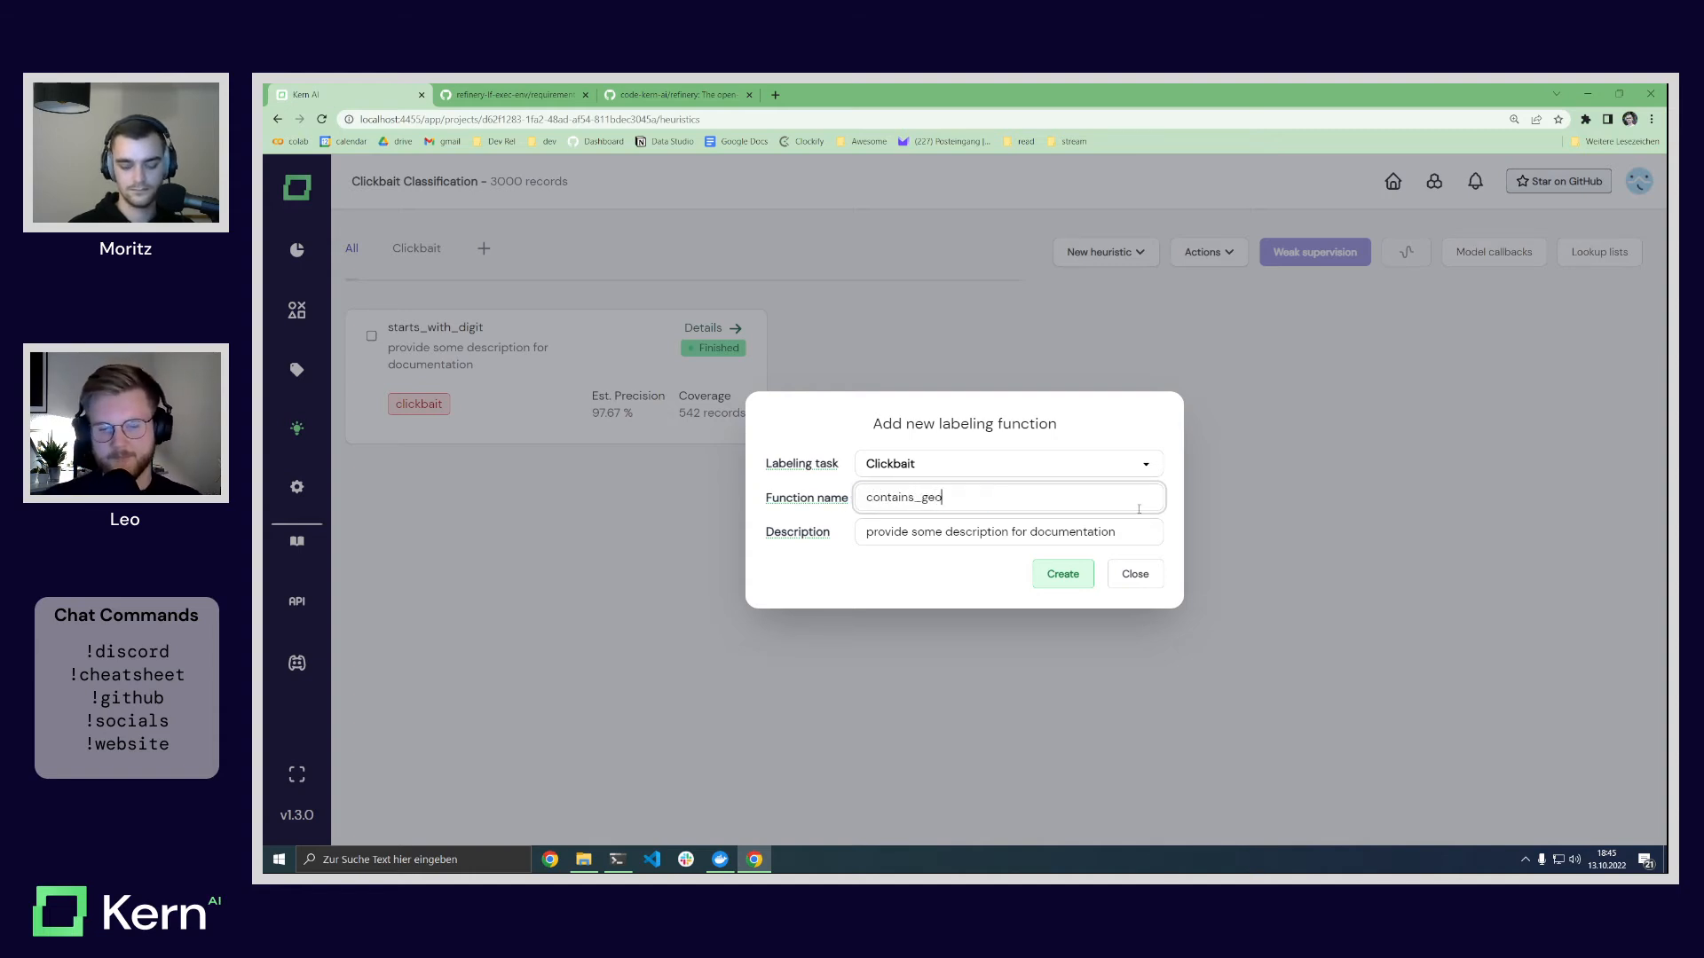
type("political")
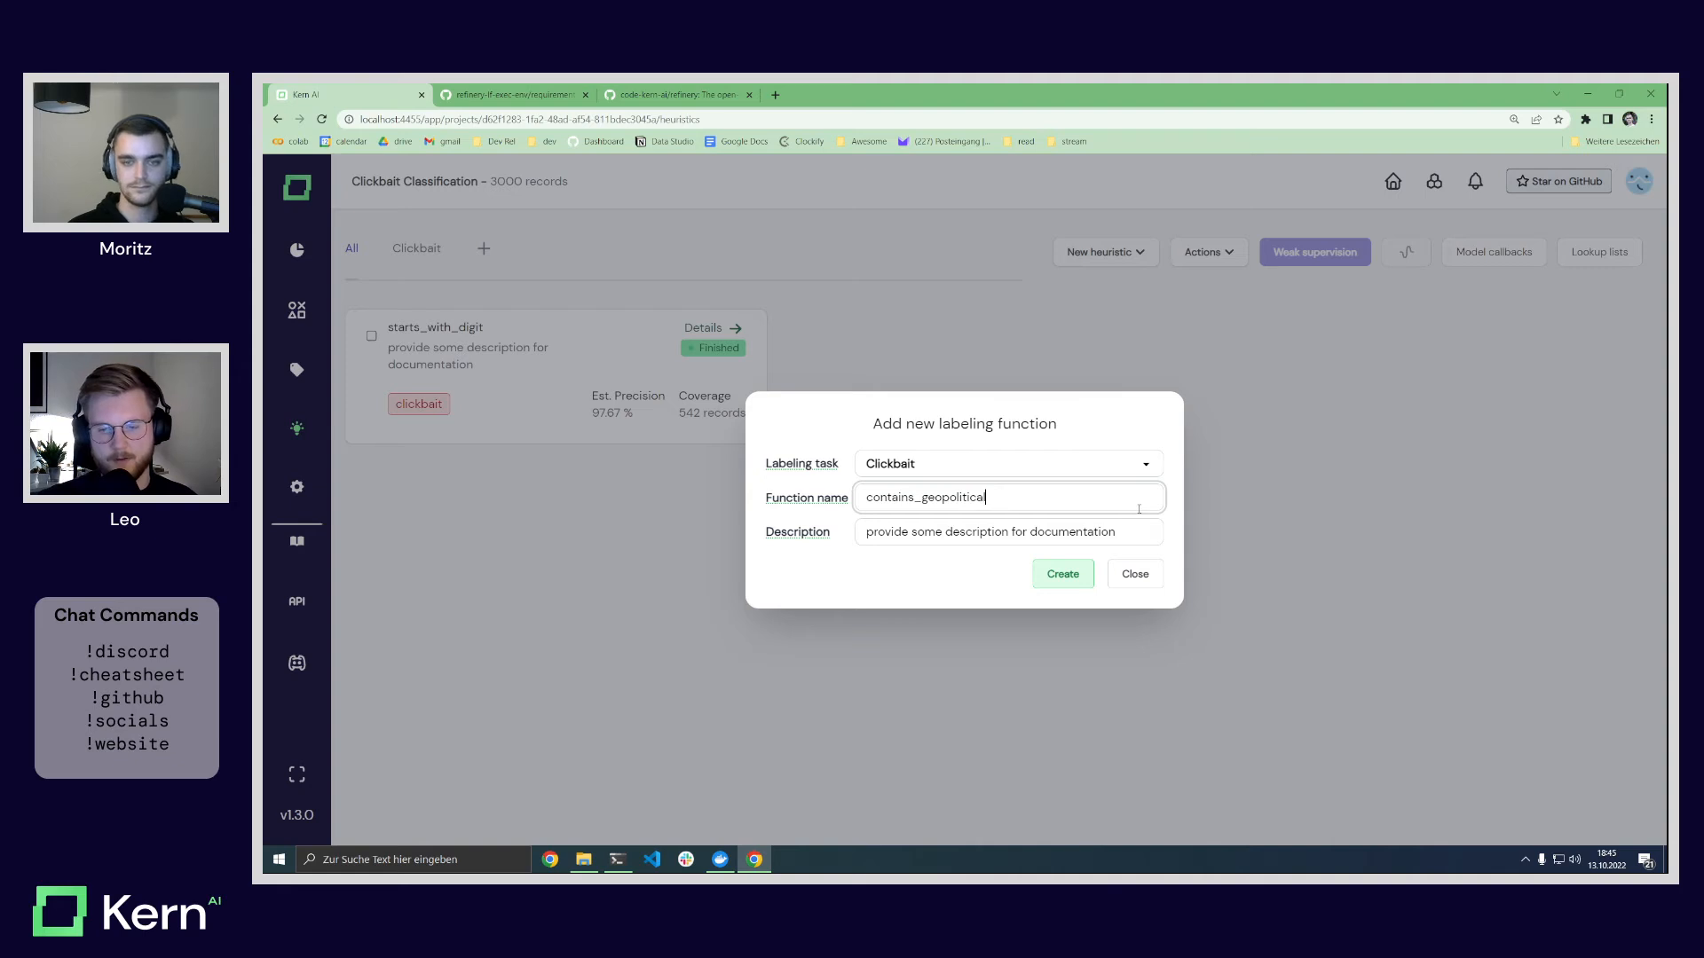
left_click(1060, 573)
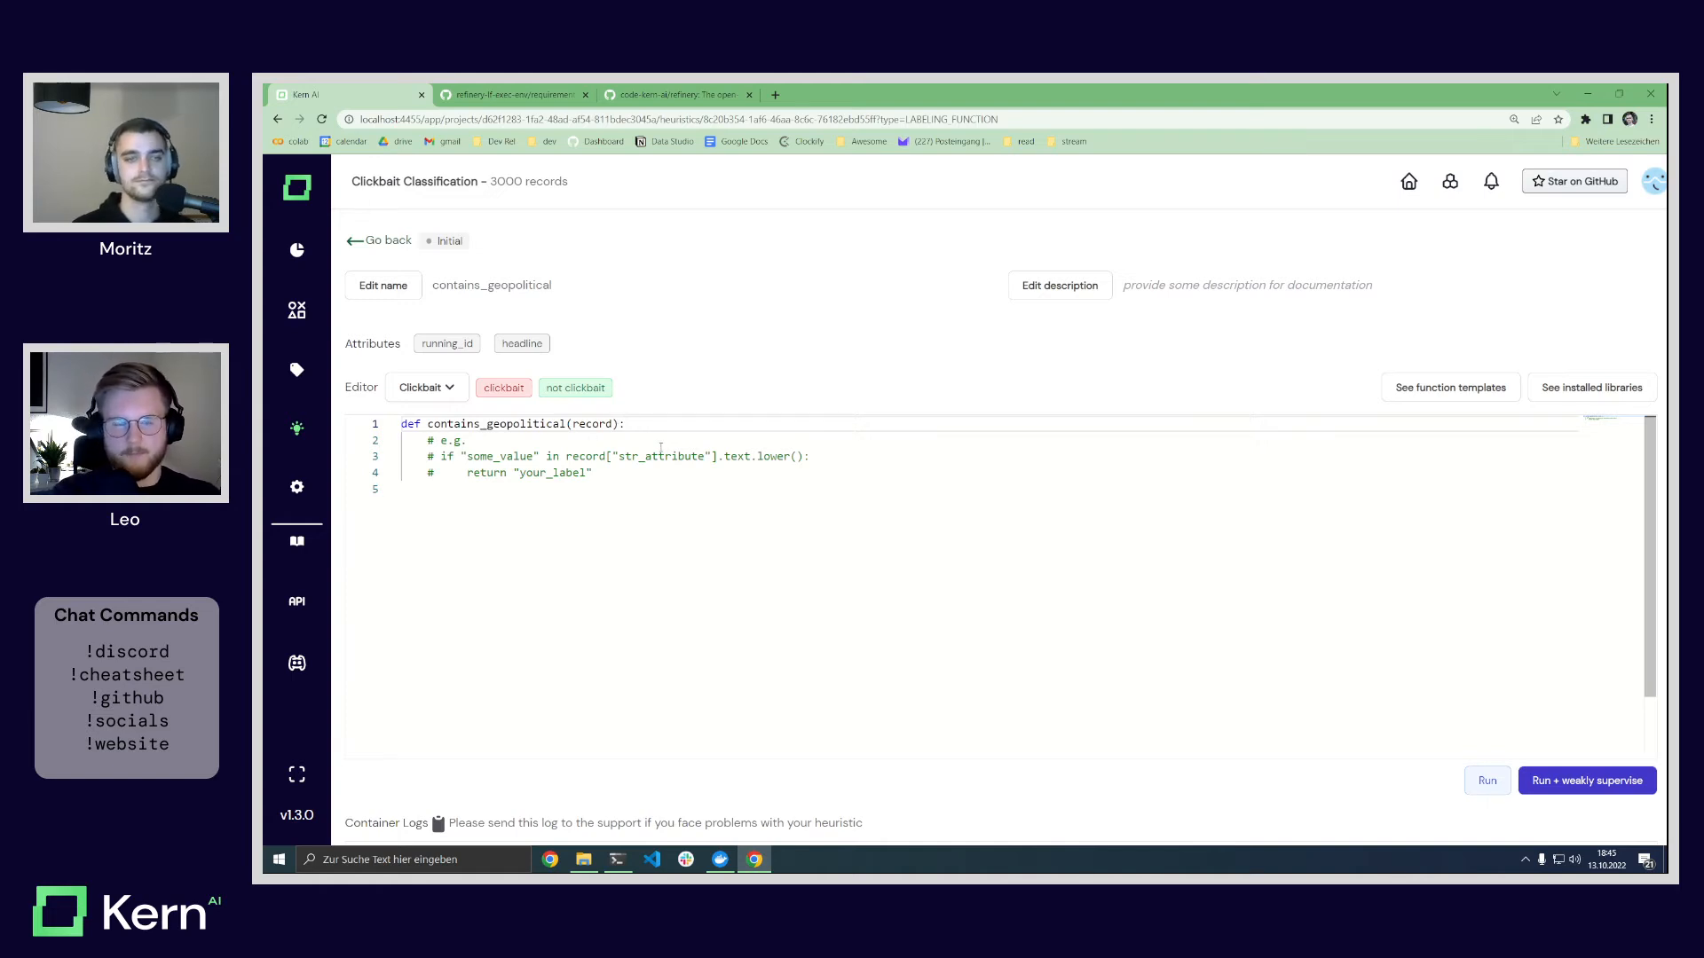
Step: Add the line "from knowledge import geopolitical" above the contains_geopolitical function, leaving a blank line between them
key("Home")
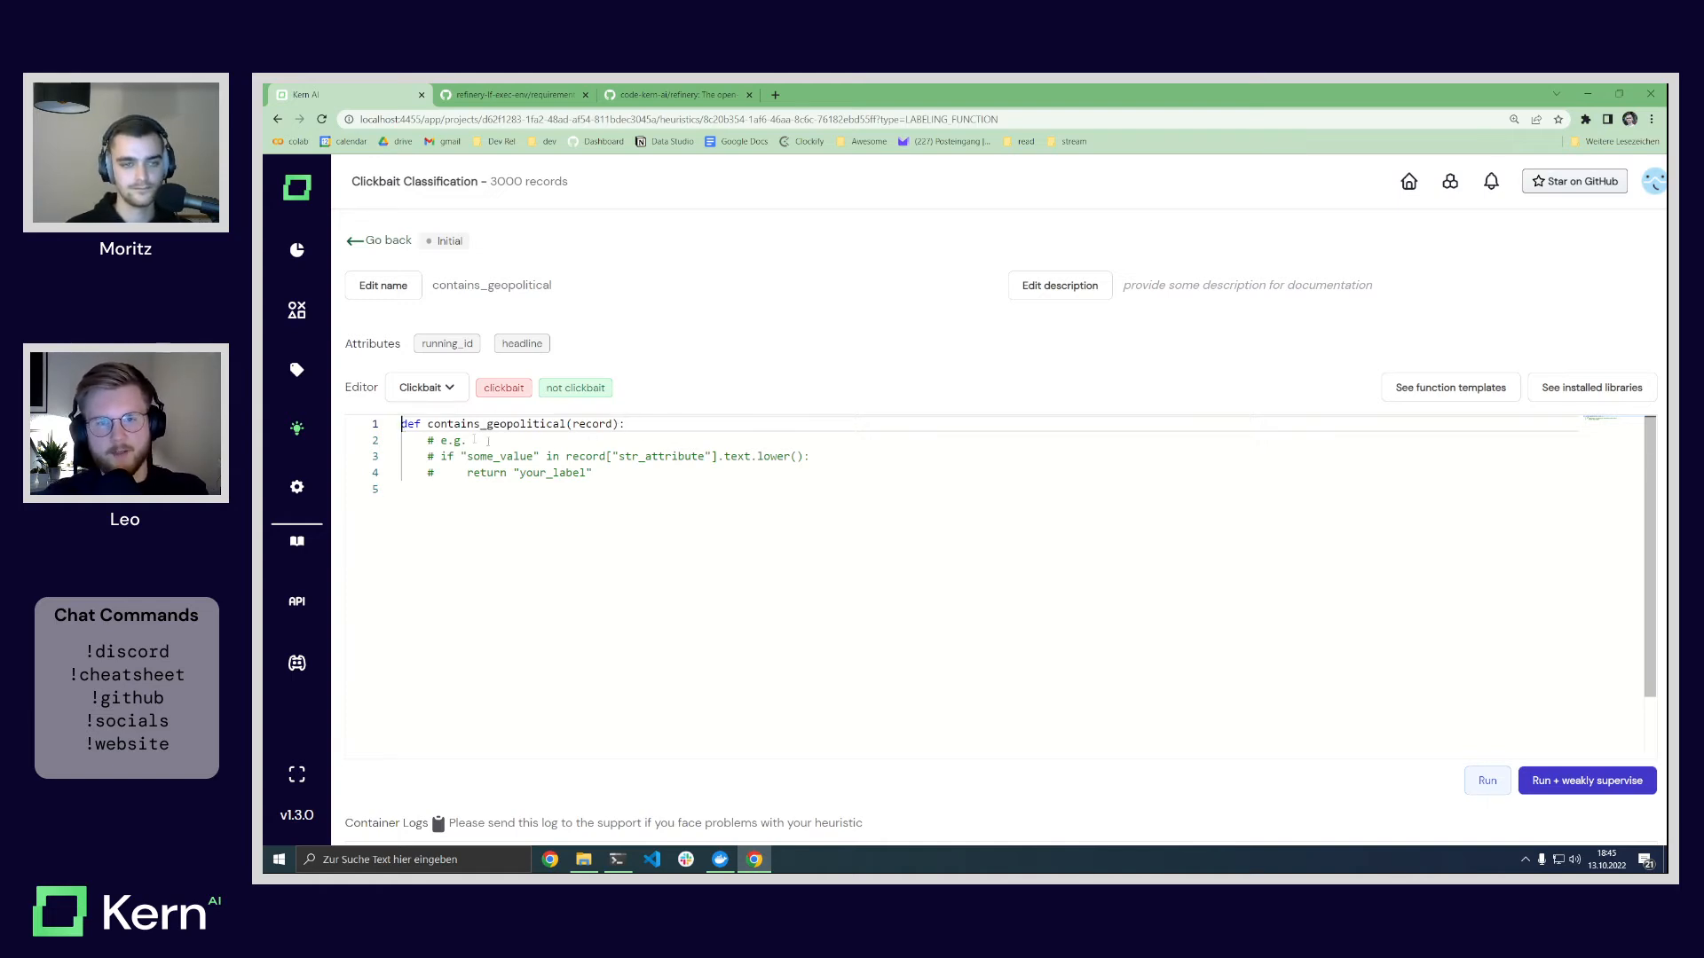
key("Return")
key("Return")
key("Up")
key("Up")
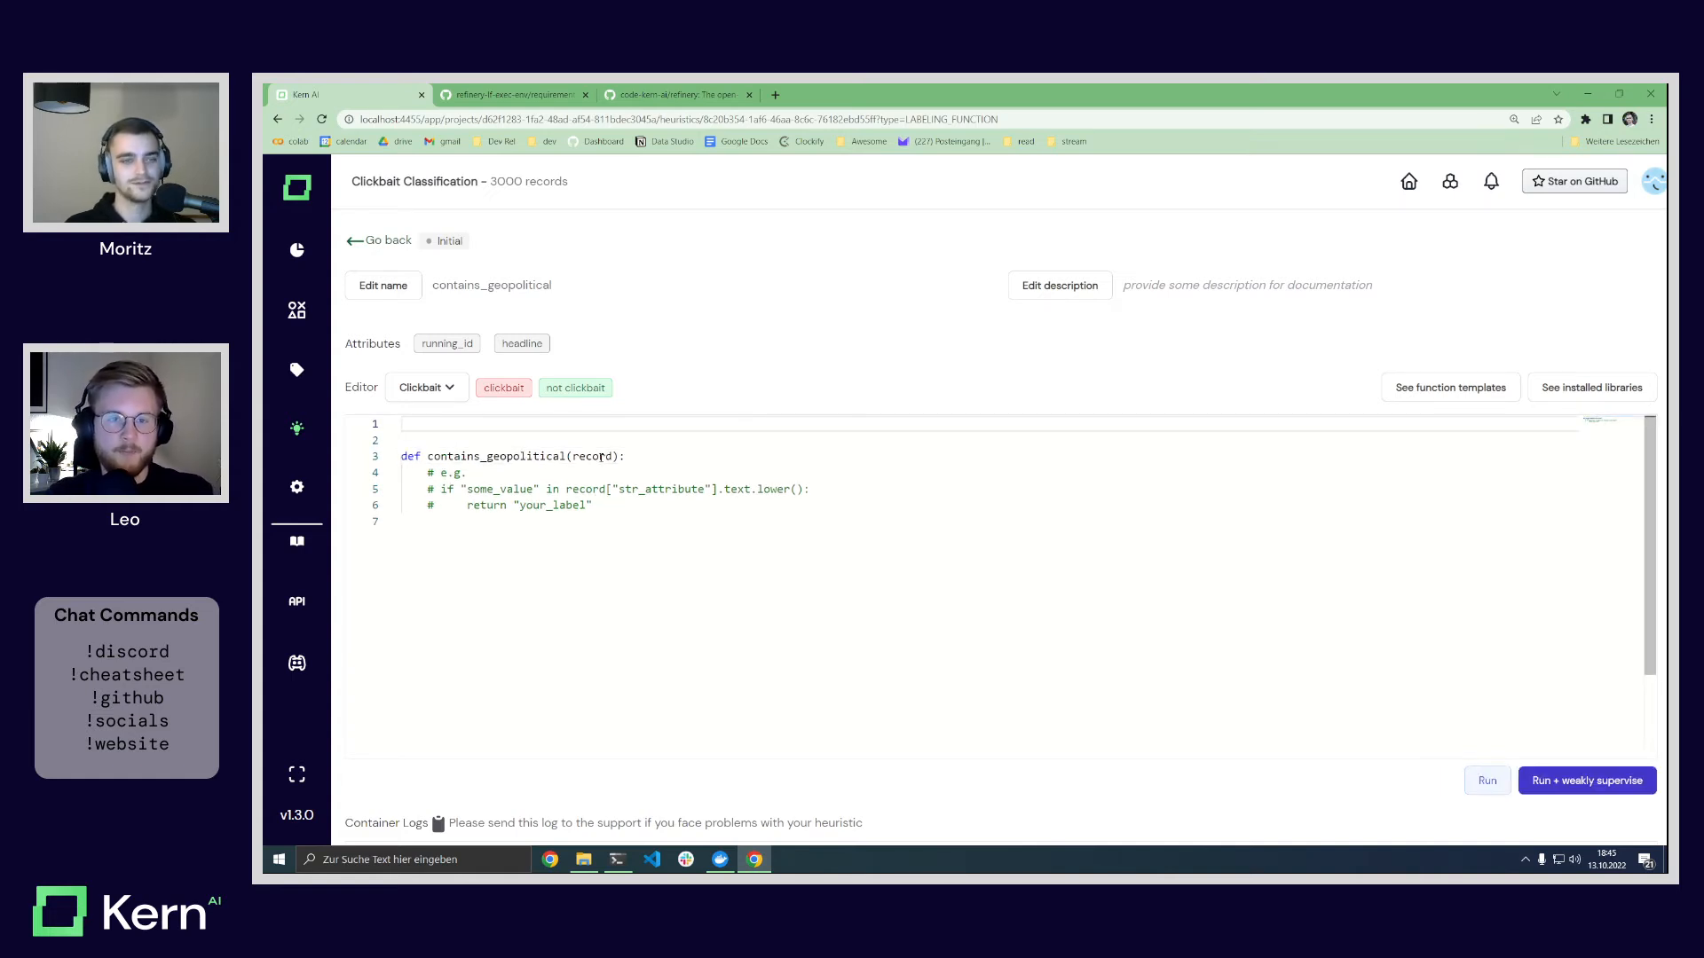
type("f")
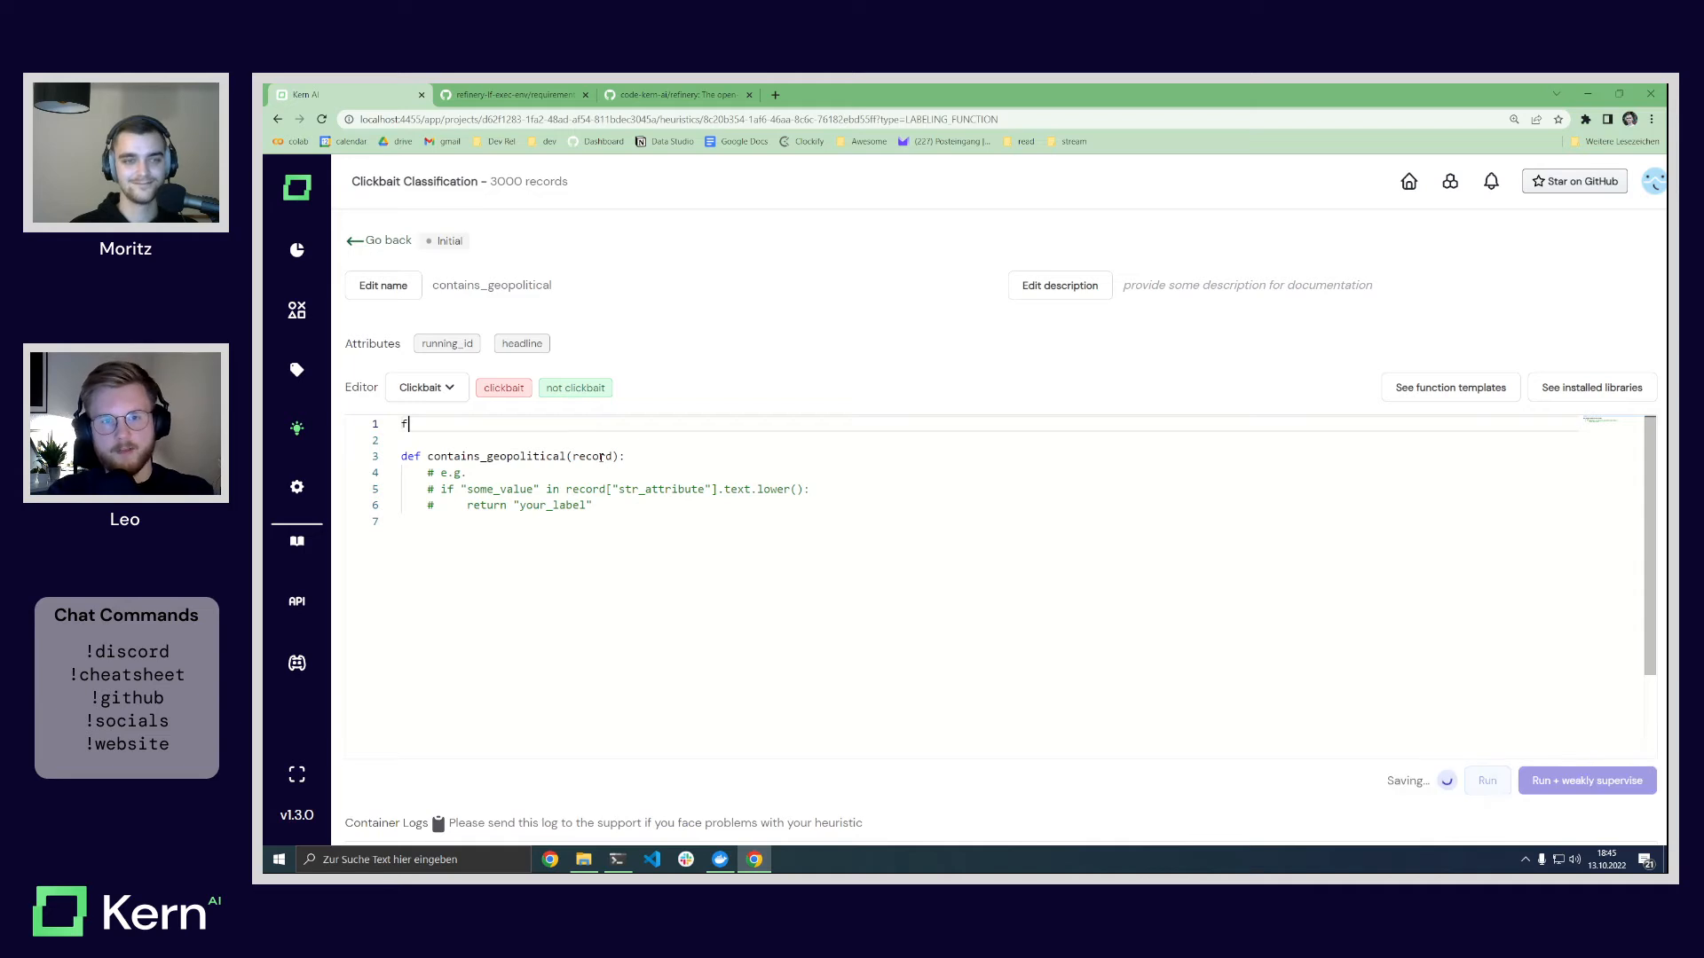
type("rom knowled")
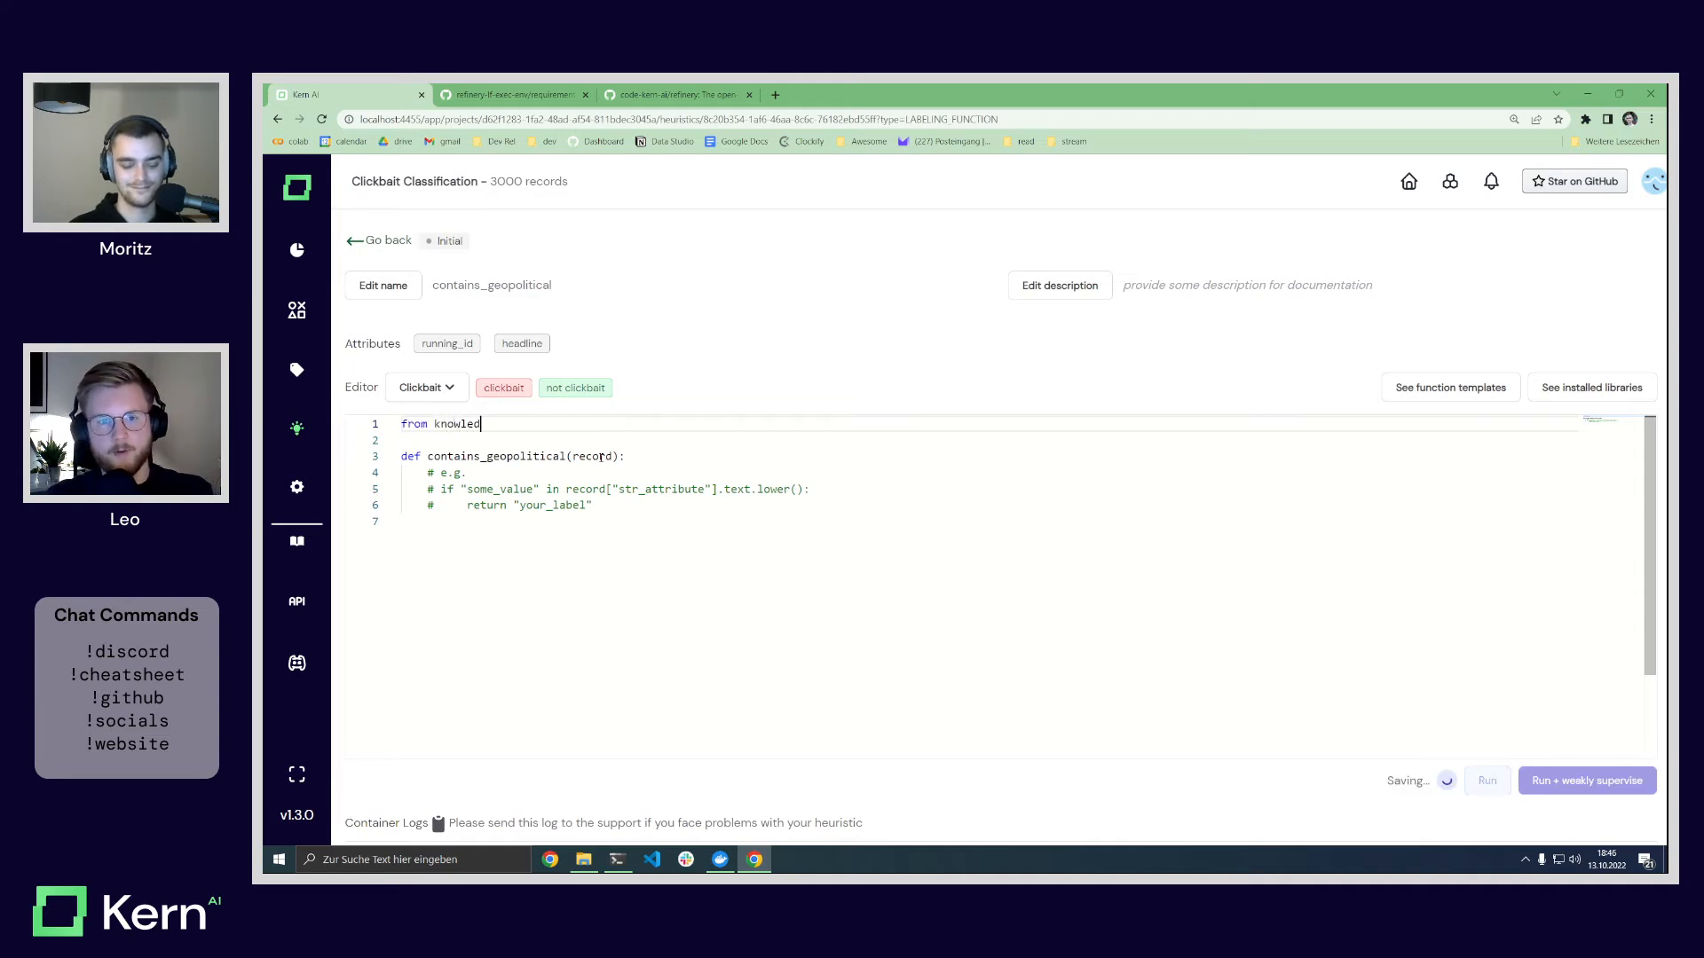
type("ge import")
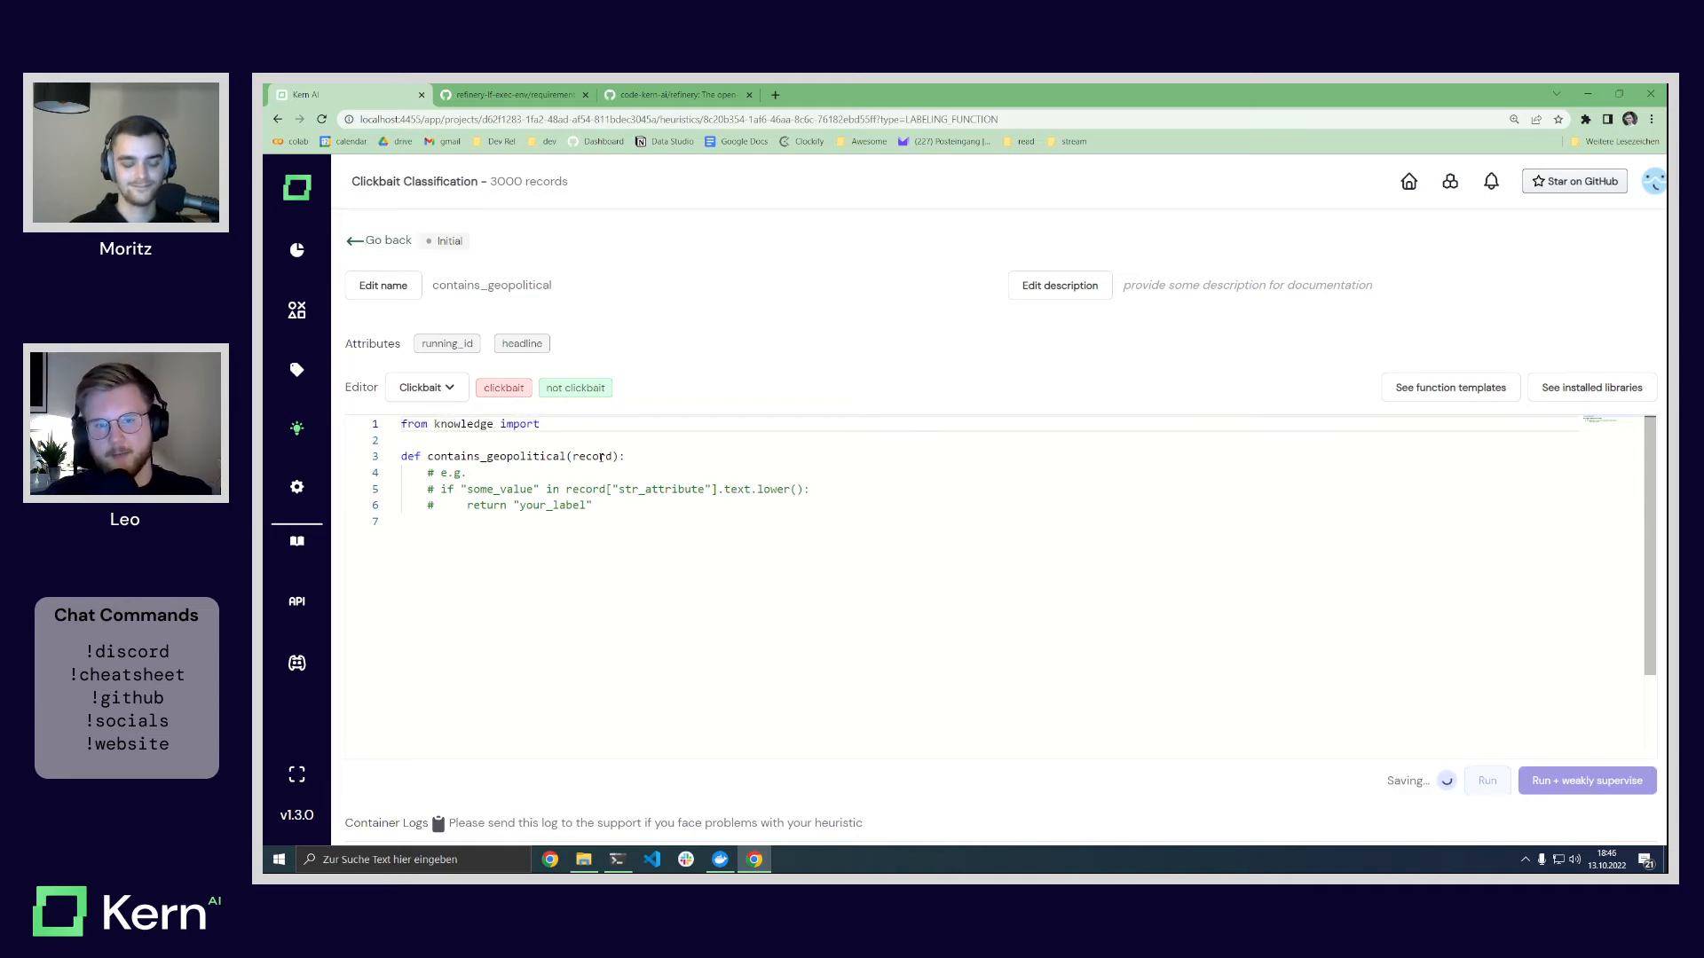
type(" geopolitical")
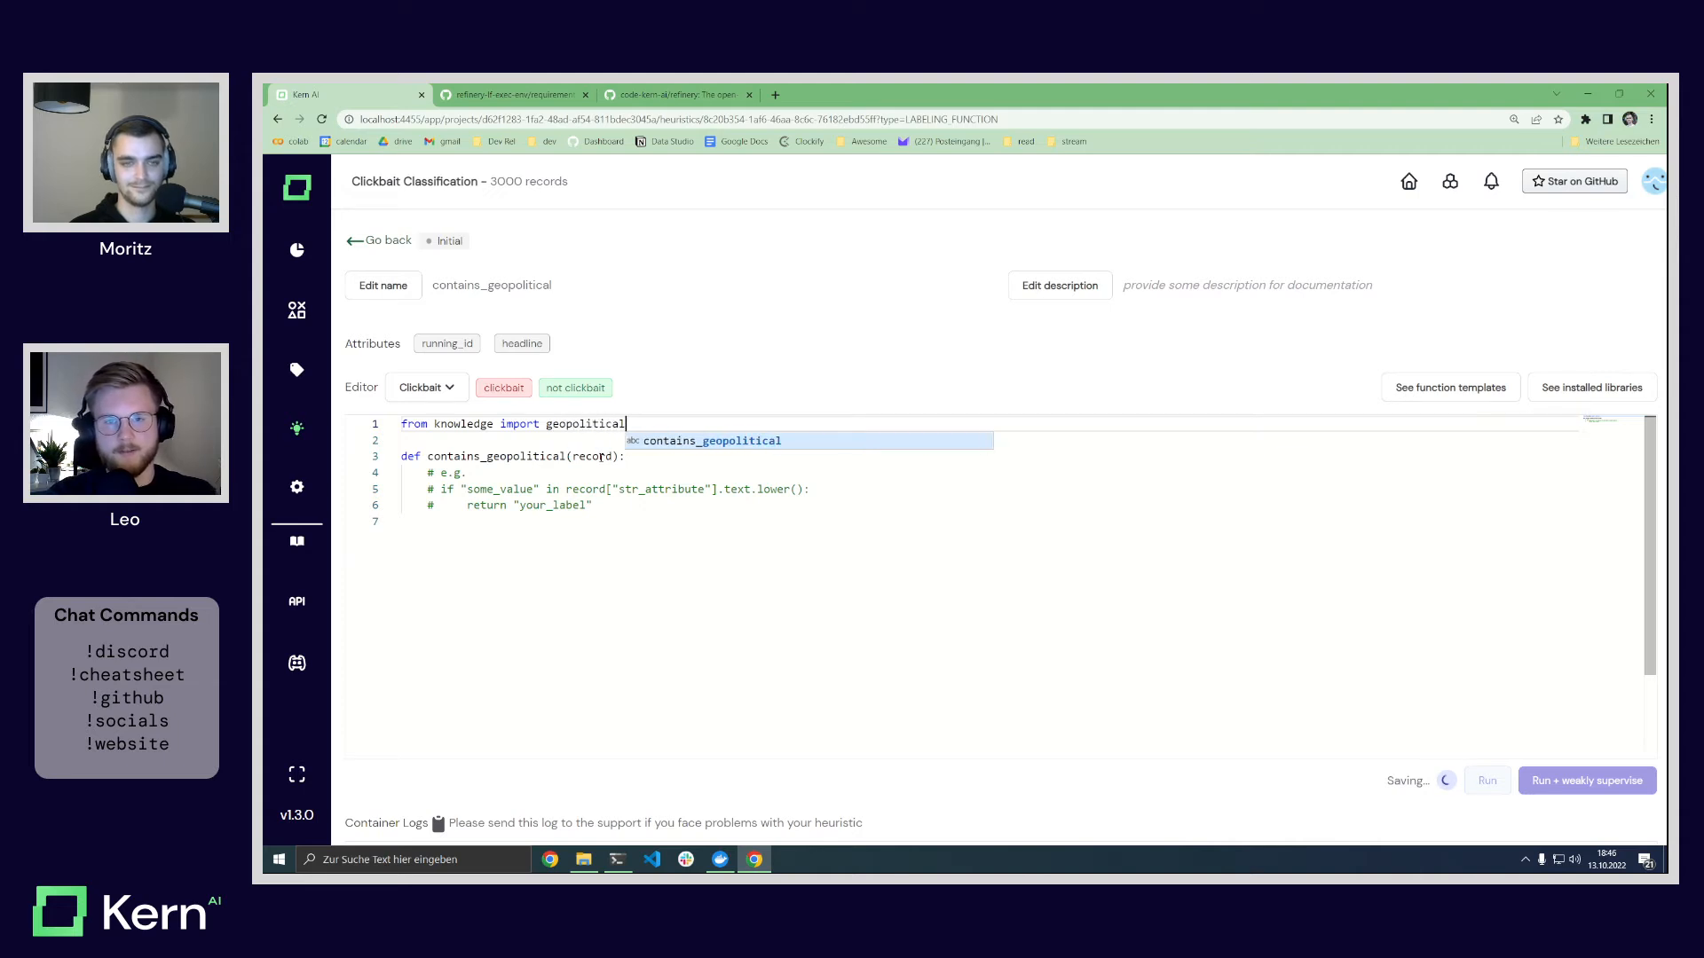
Step: Start the function body with the loop "for term in geopolitical:" above the example comments
left_click(579, 458)
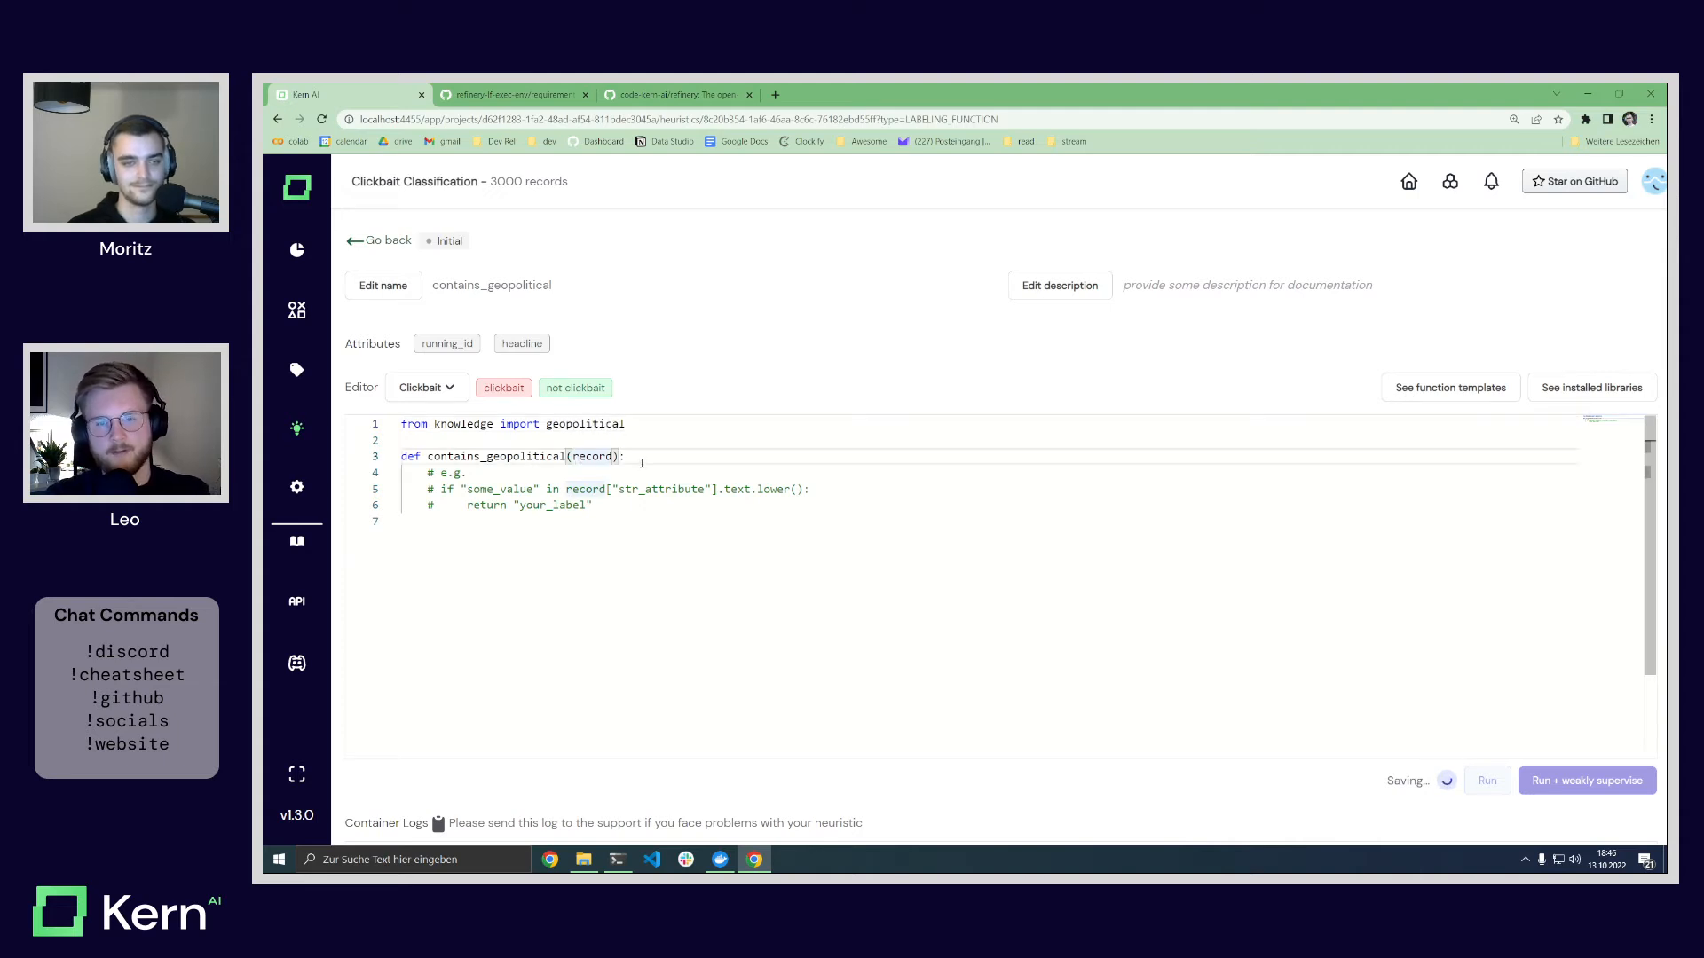
left_click(649, 462)
key("Return")
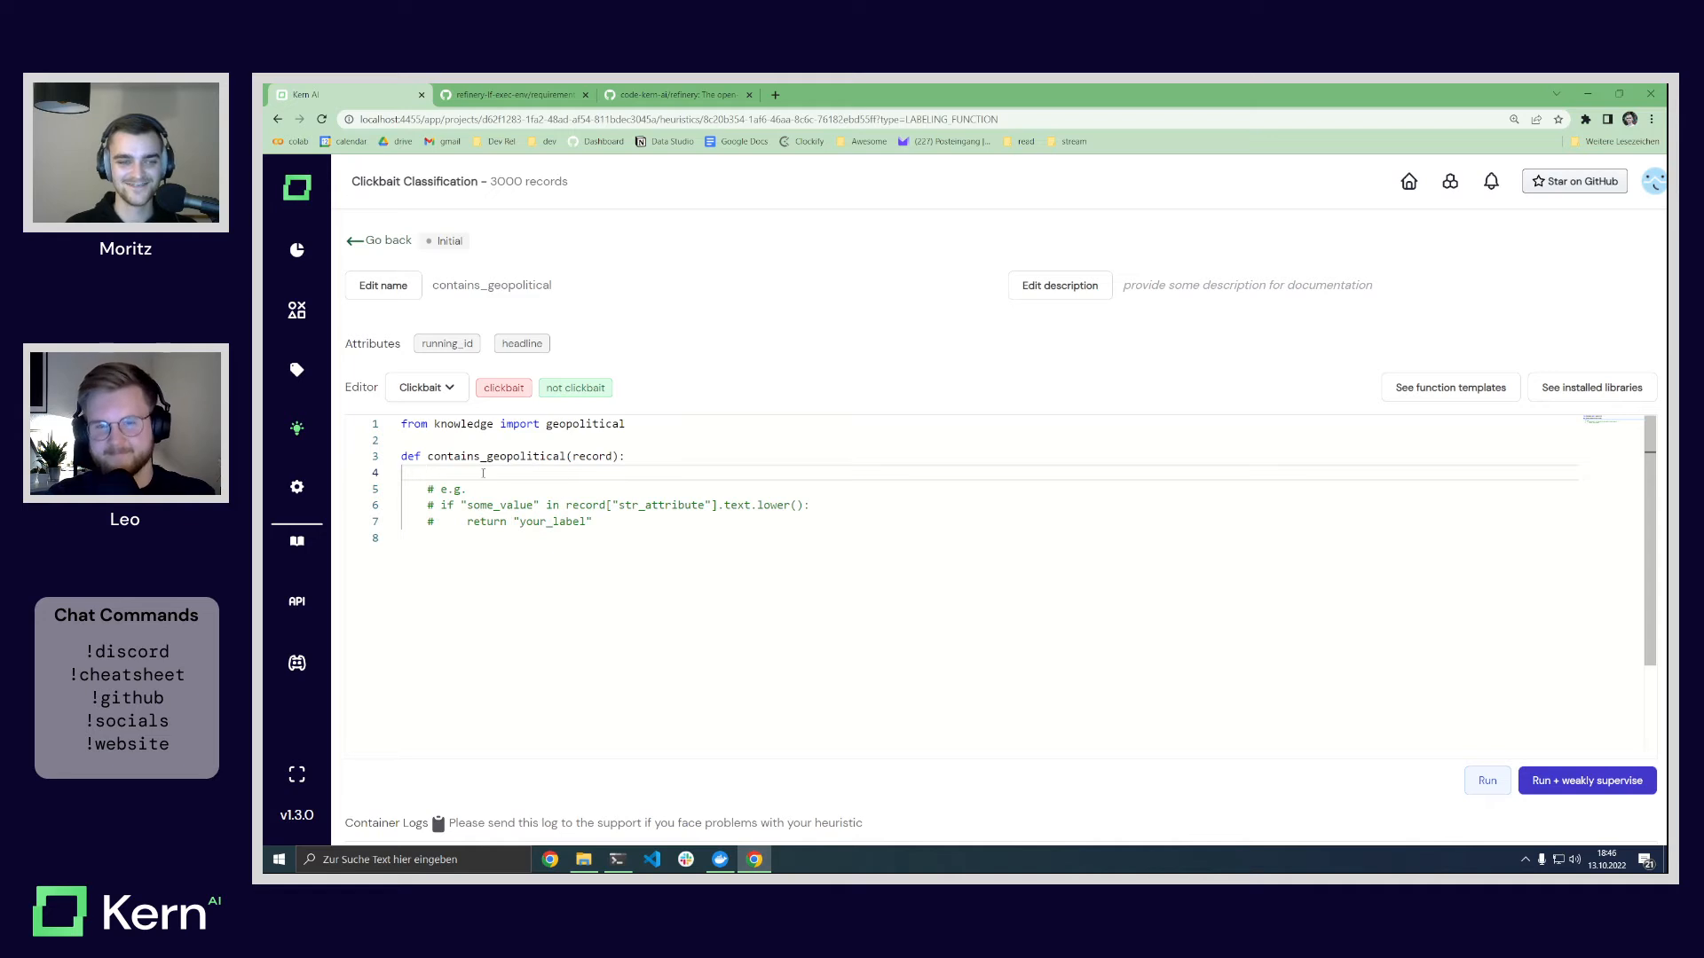
double_click(592, 424)
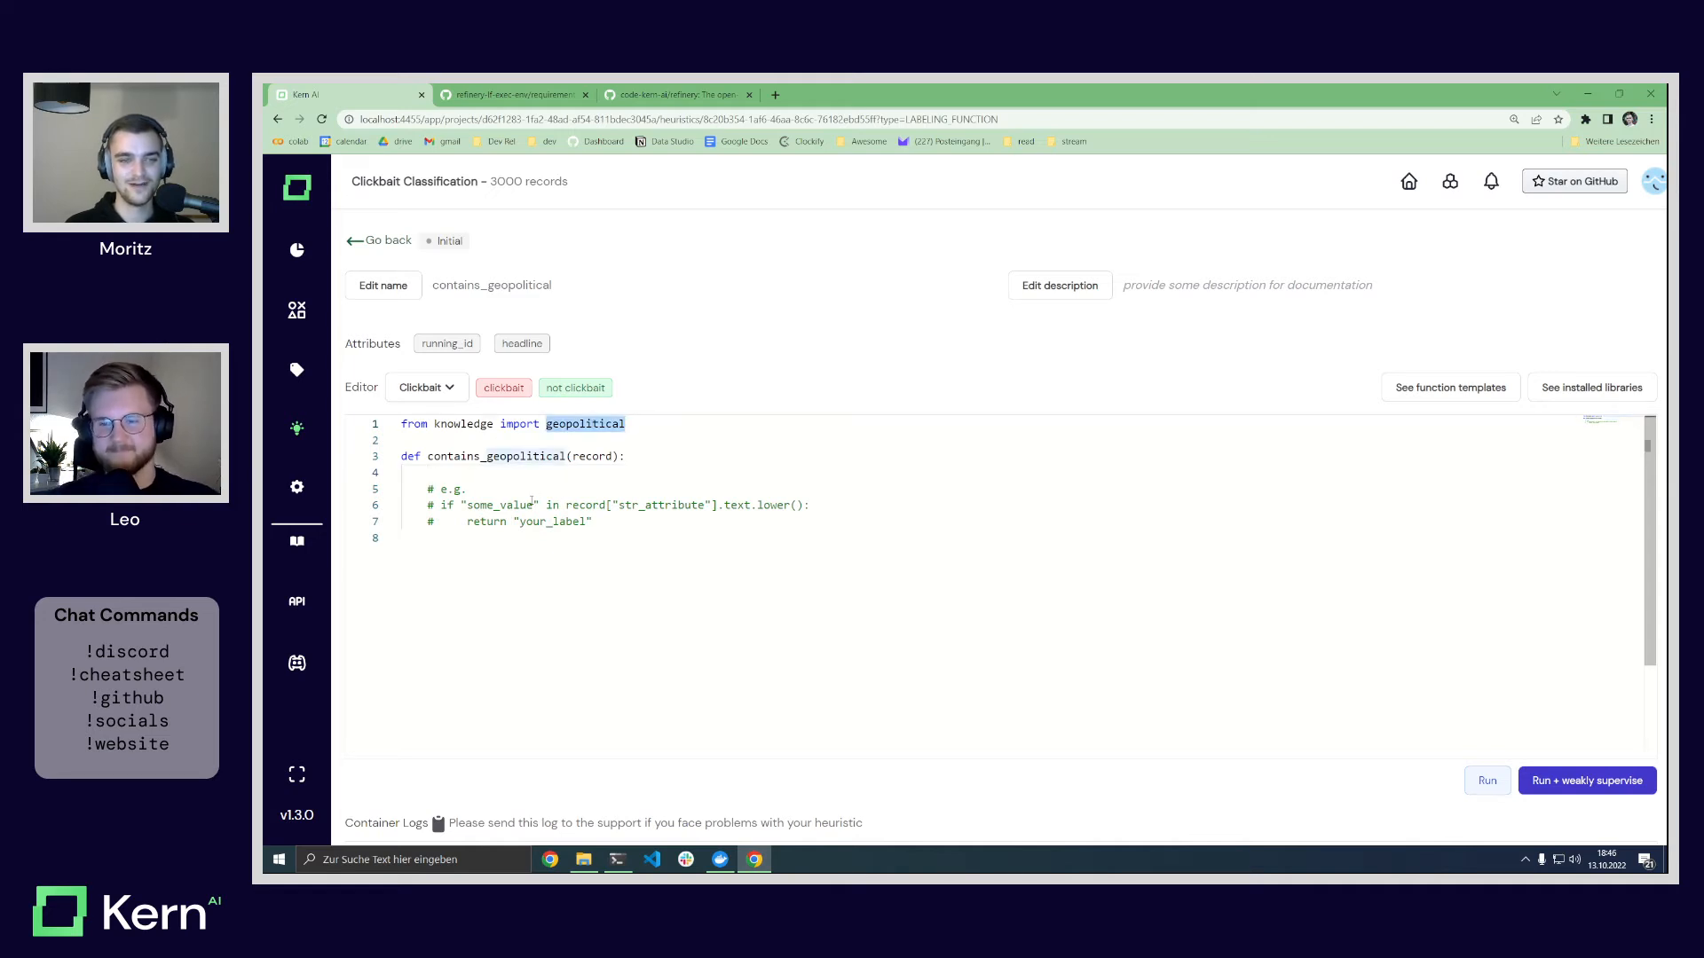
left_click(510, 478)
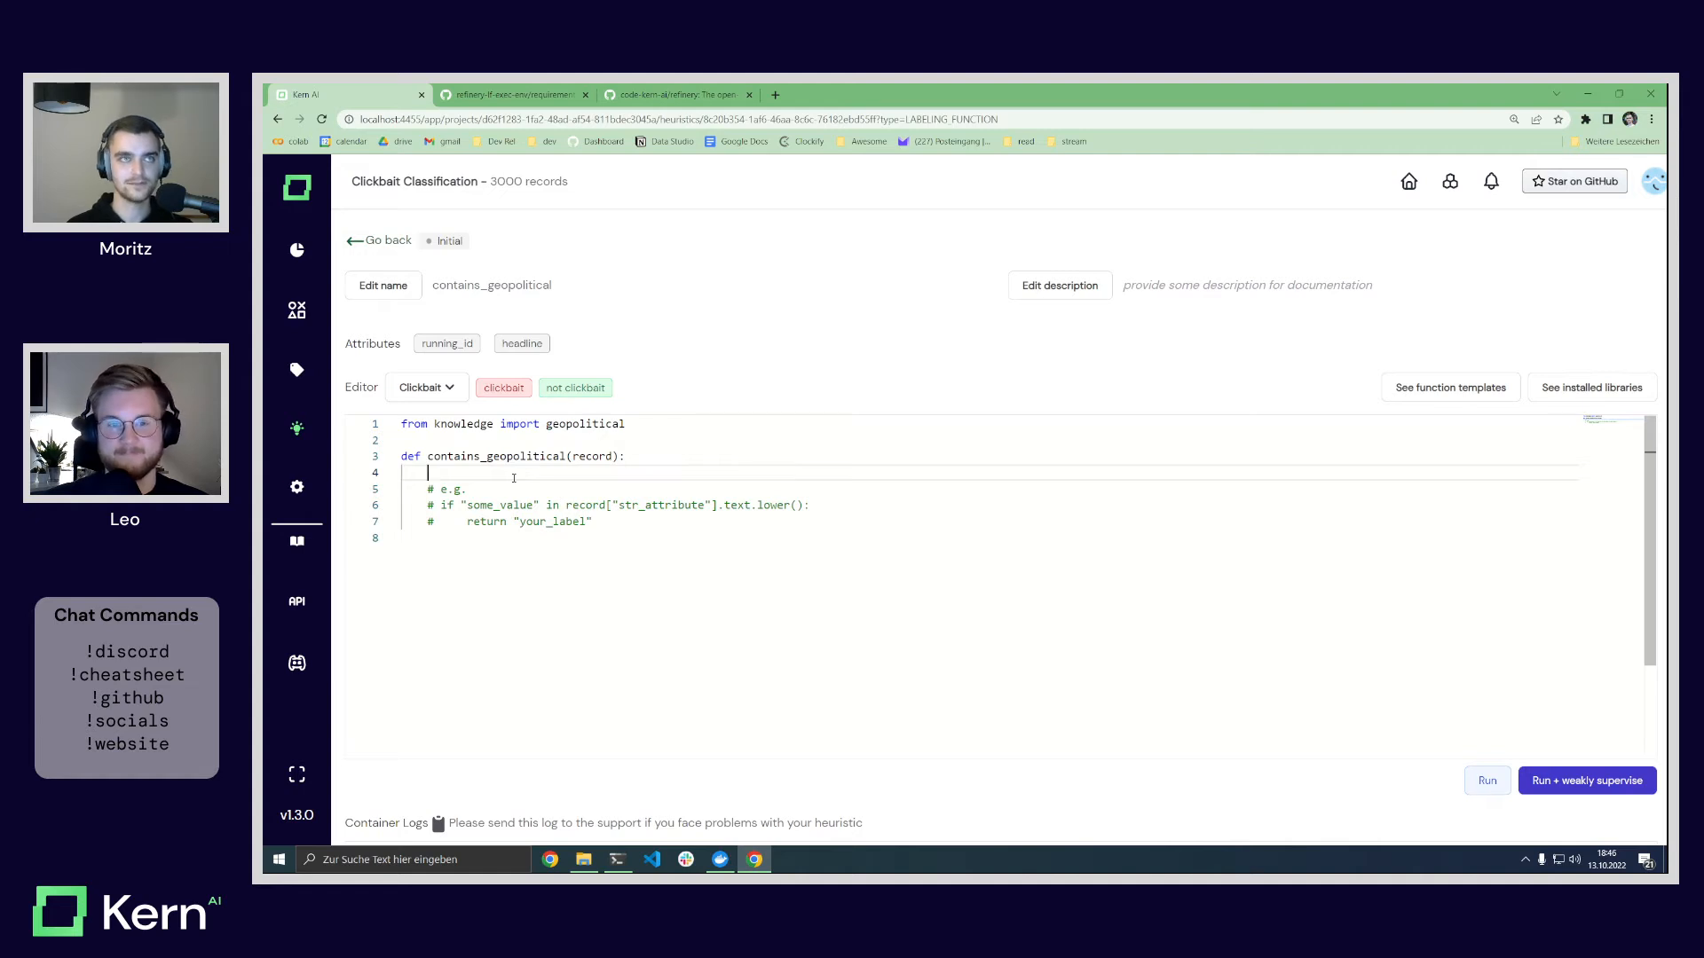
type("for term")
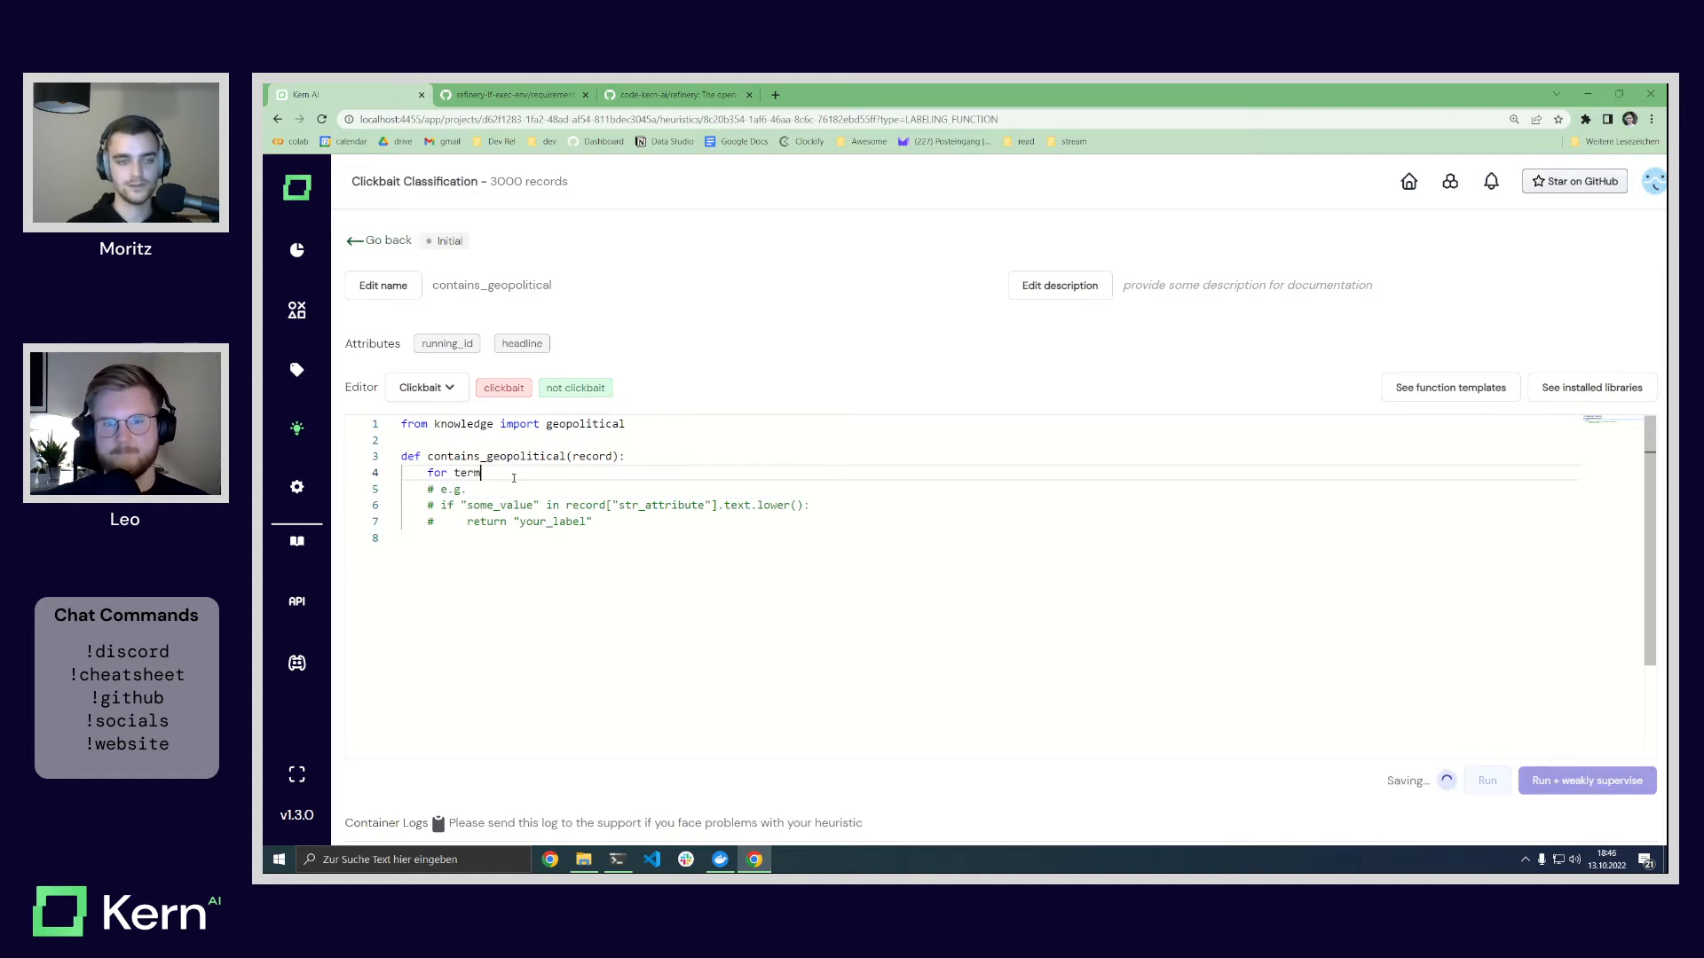
type(" in geopolitical:")
key("Return")
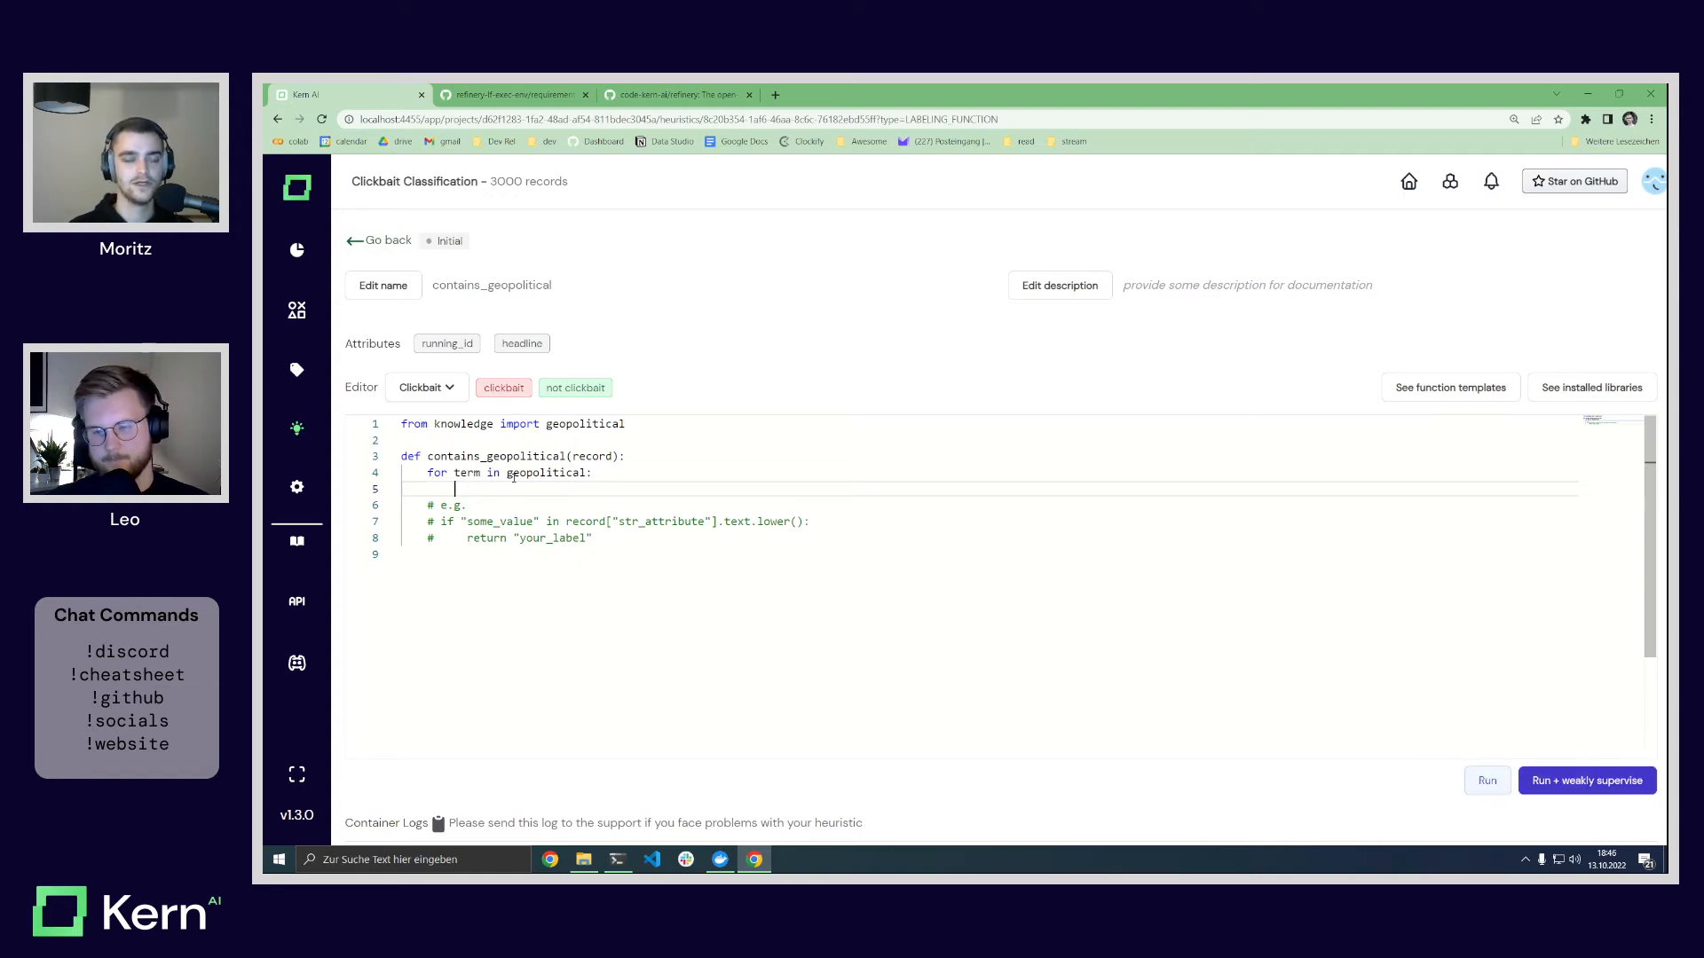
Step: Inside the loop, add the condition if(term in record["headline"].text): to check each headline for the term
key("Tab")
type("if(t")
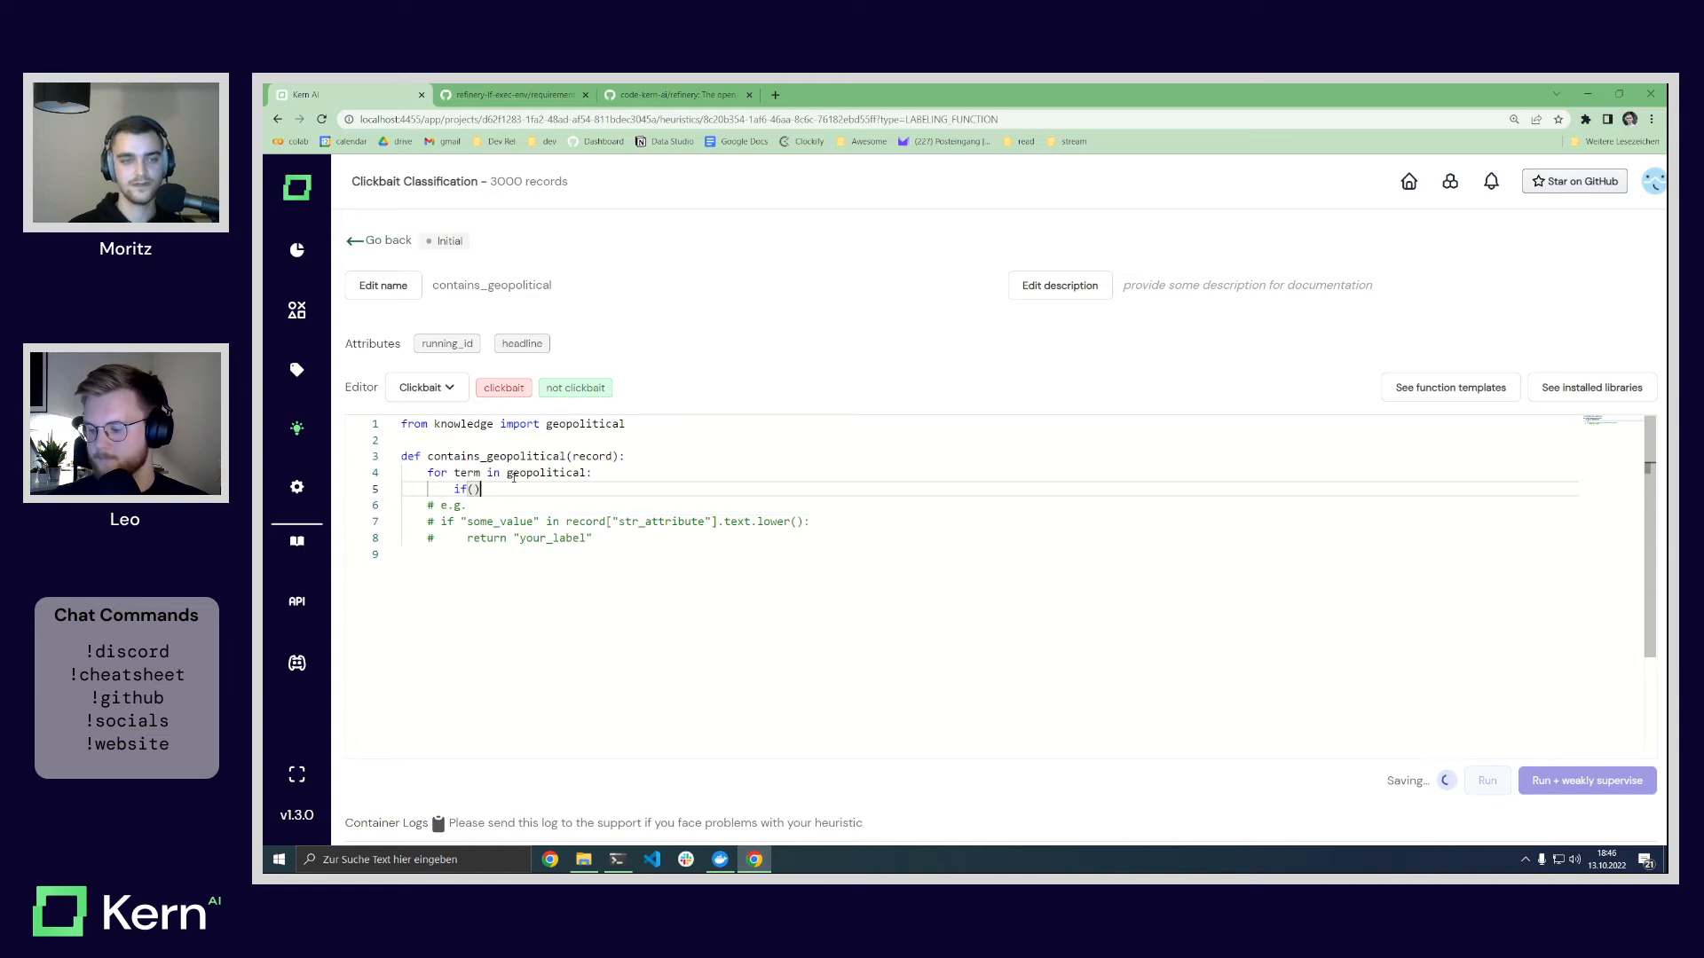
type("erm in")
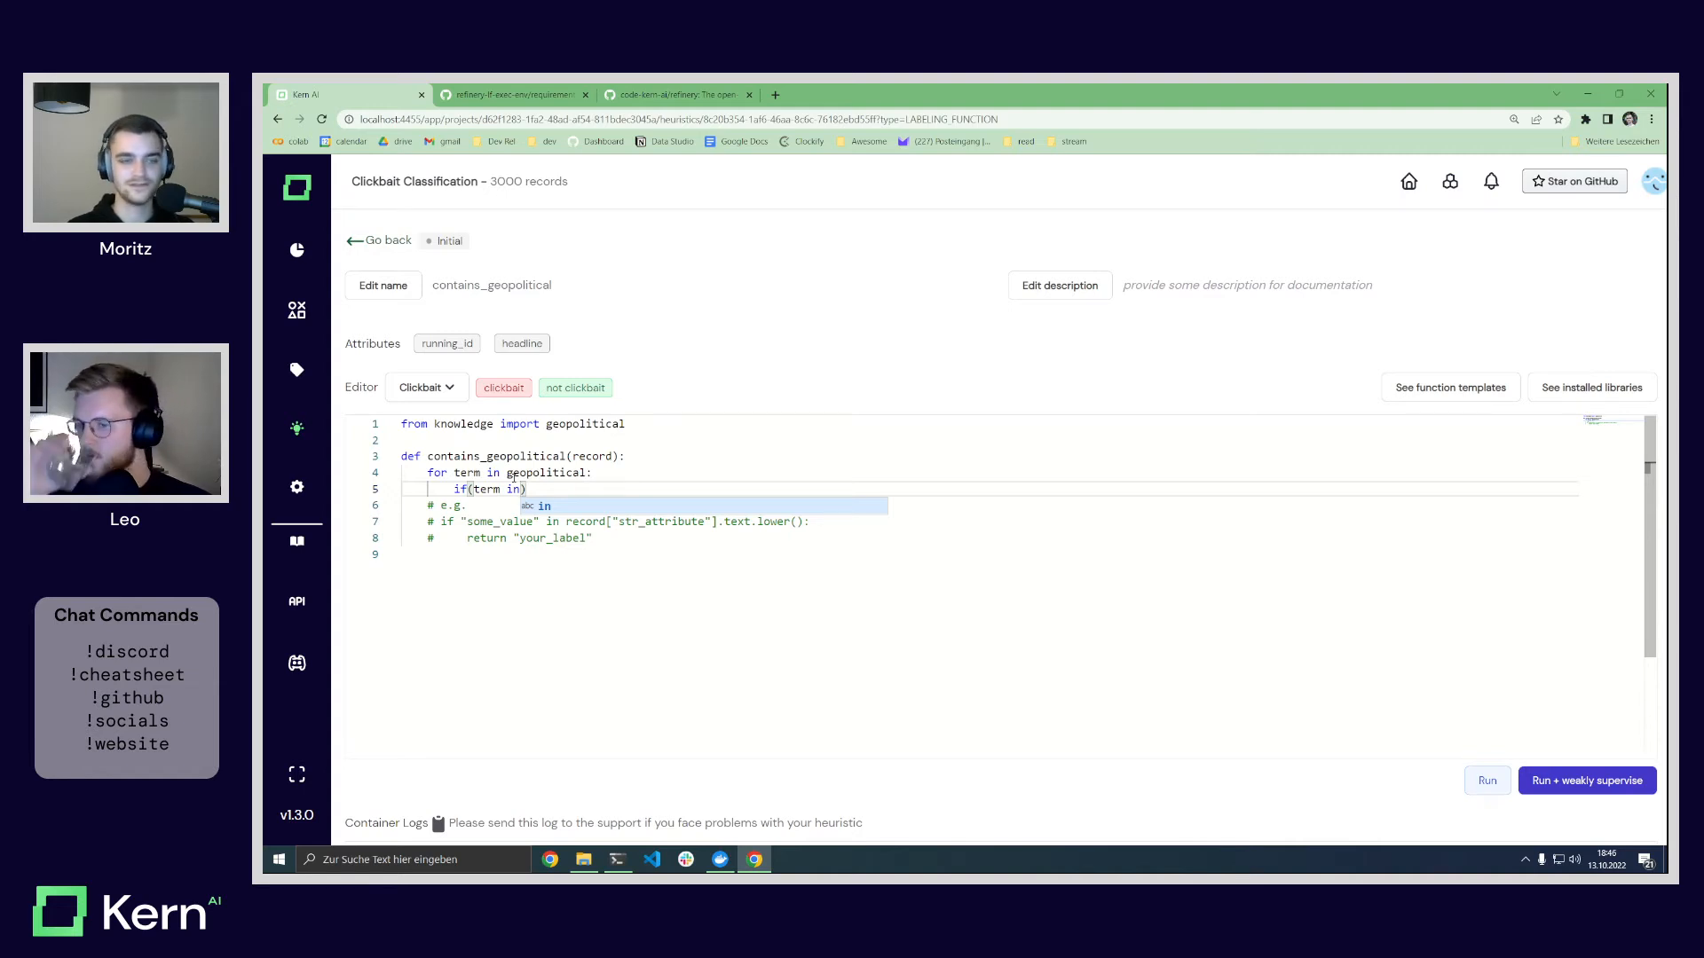
type("record[")
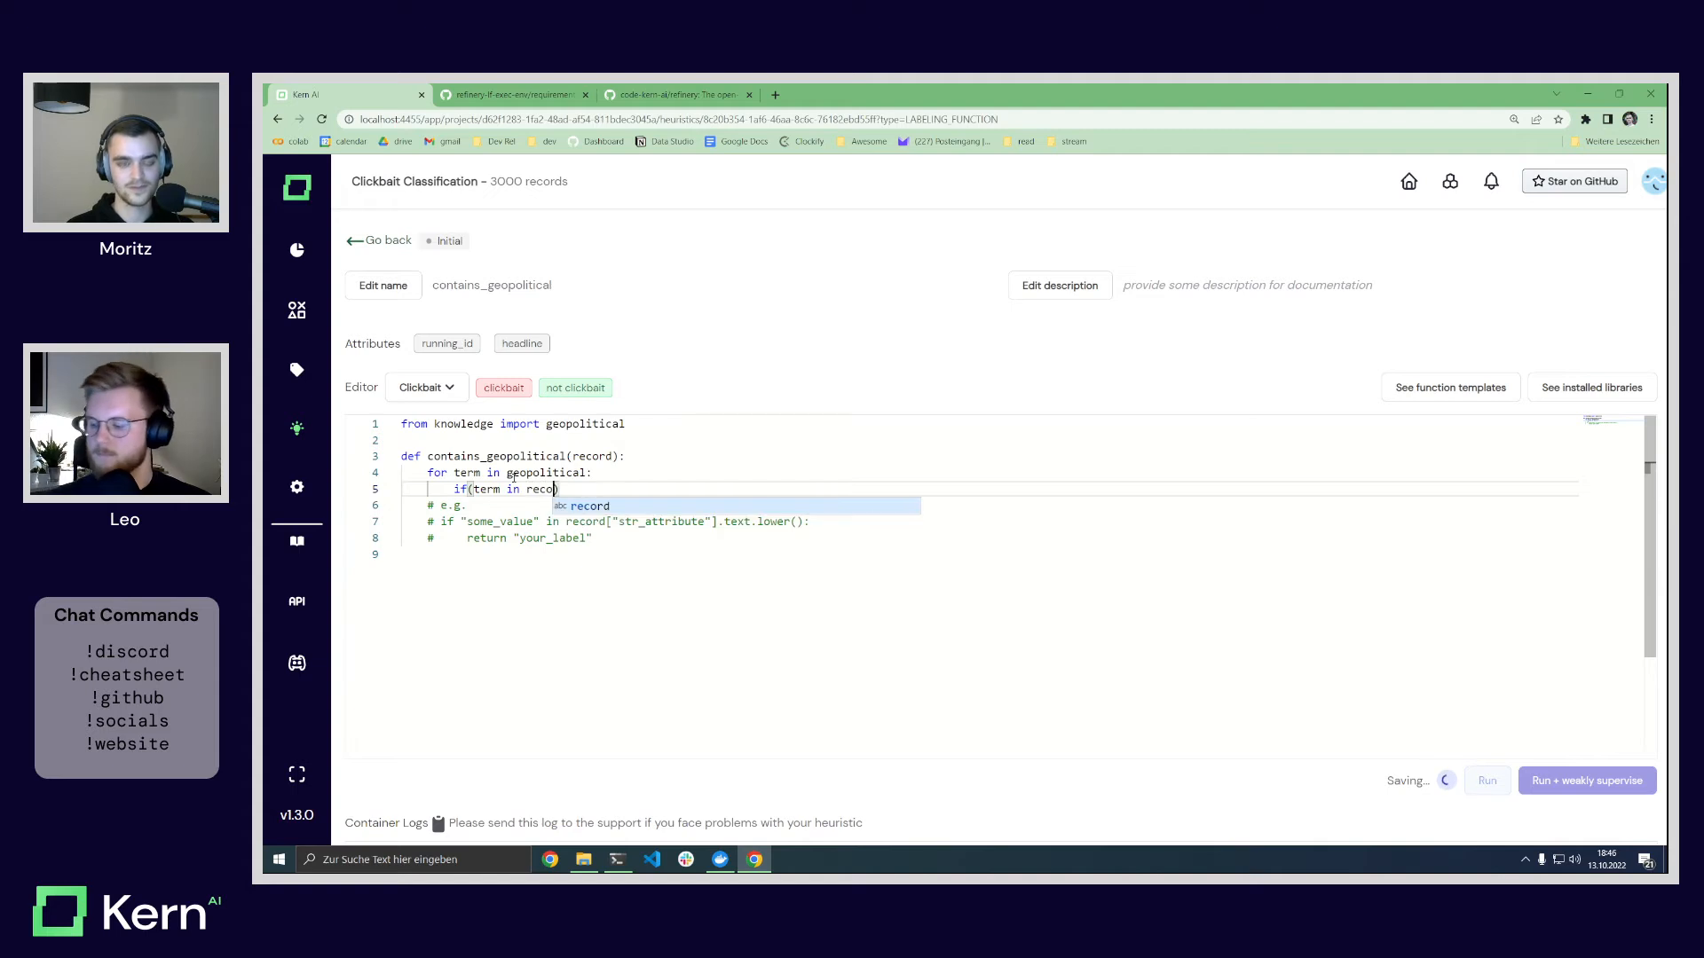
type("\"headline\"")
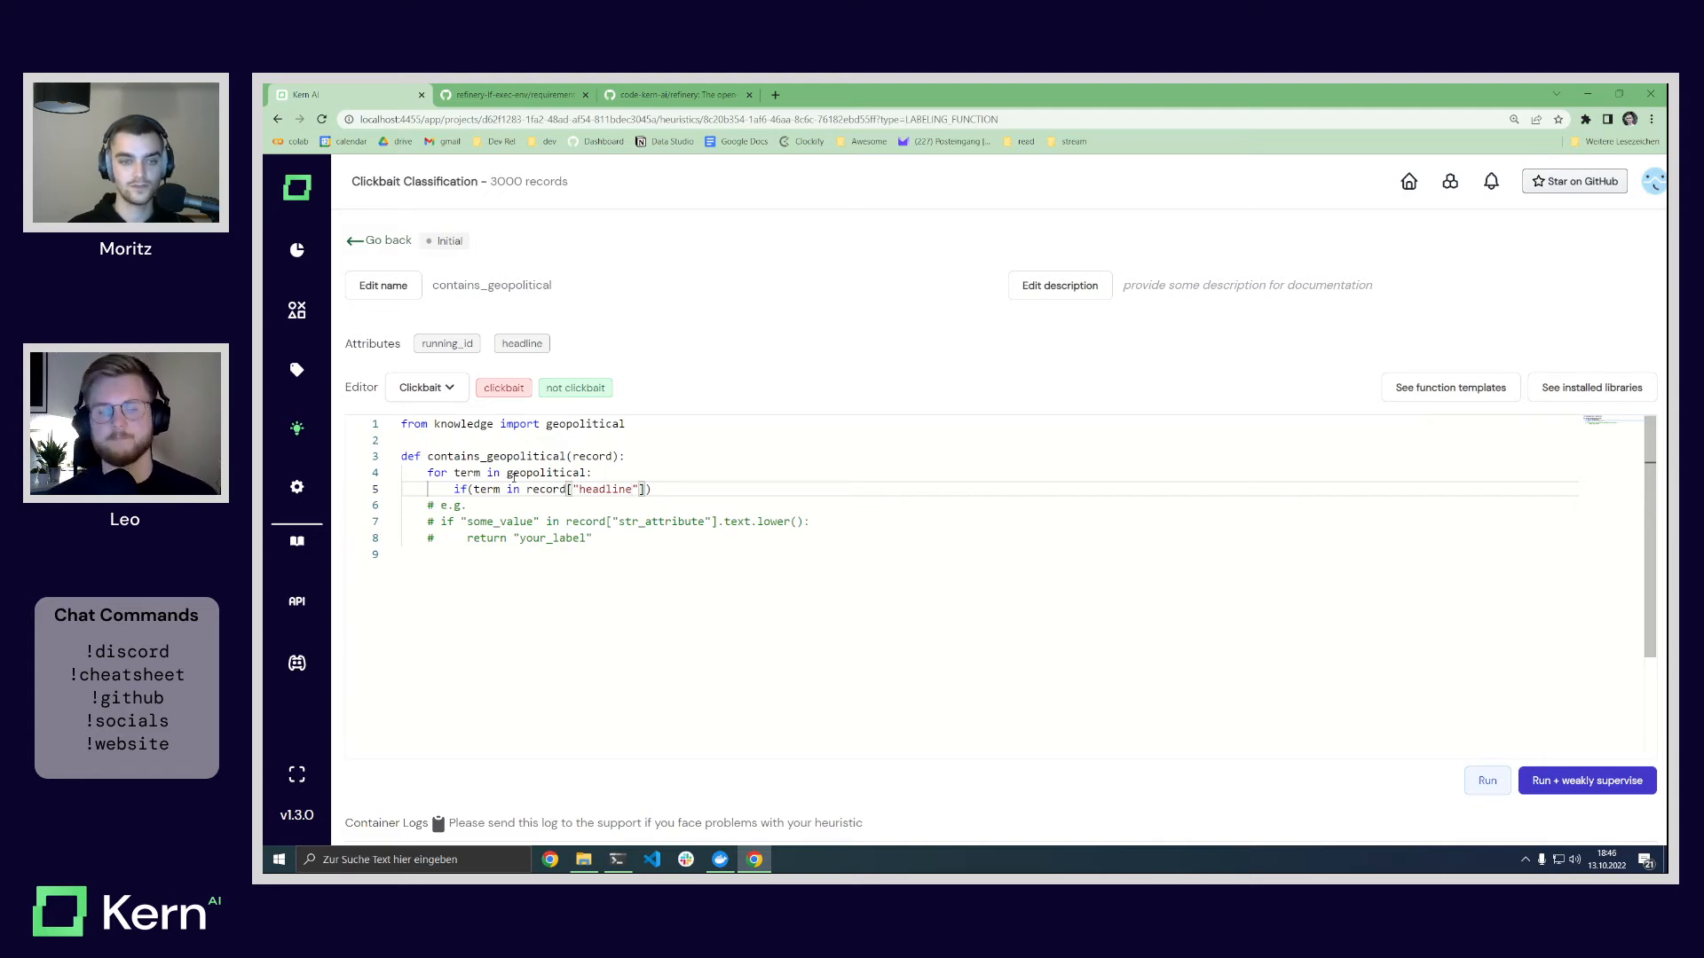
type(")")
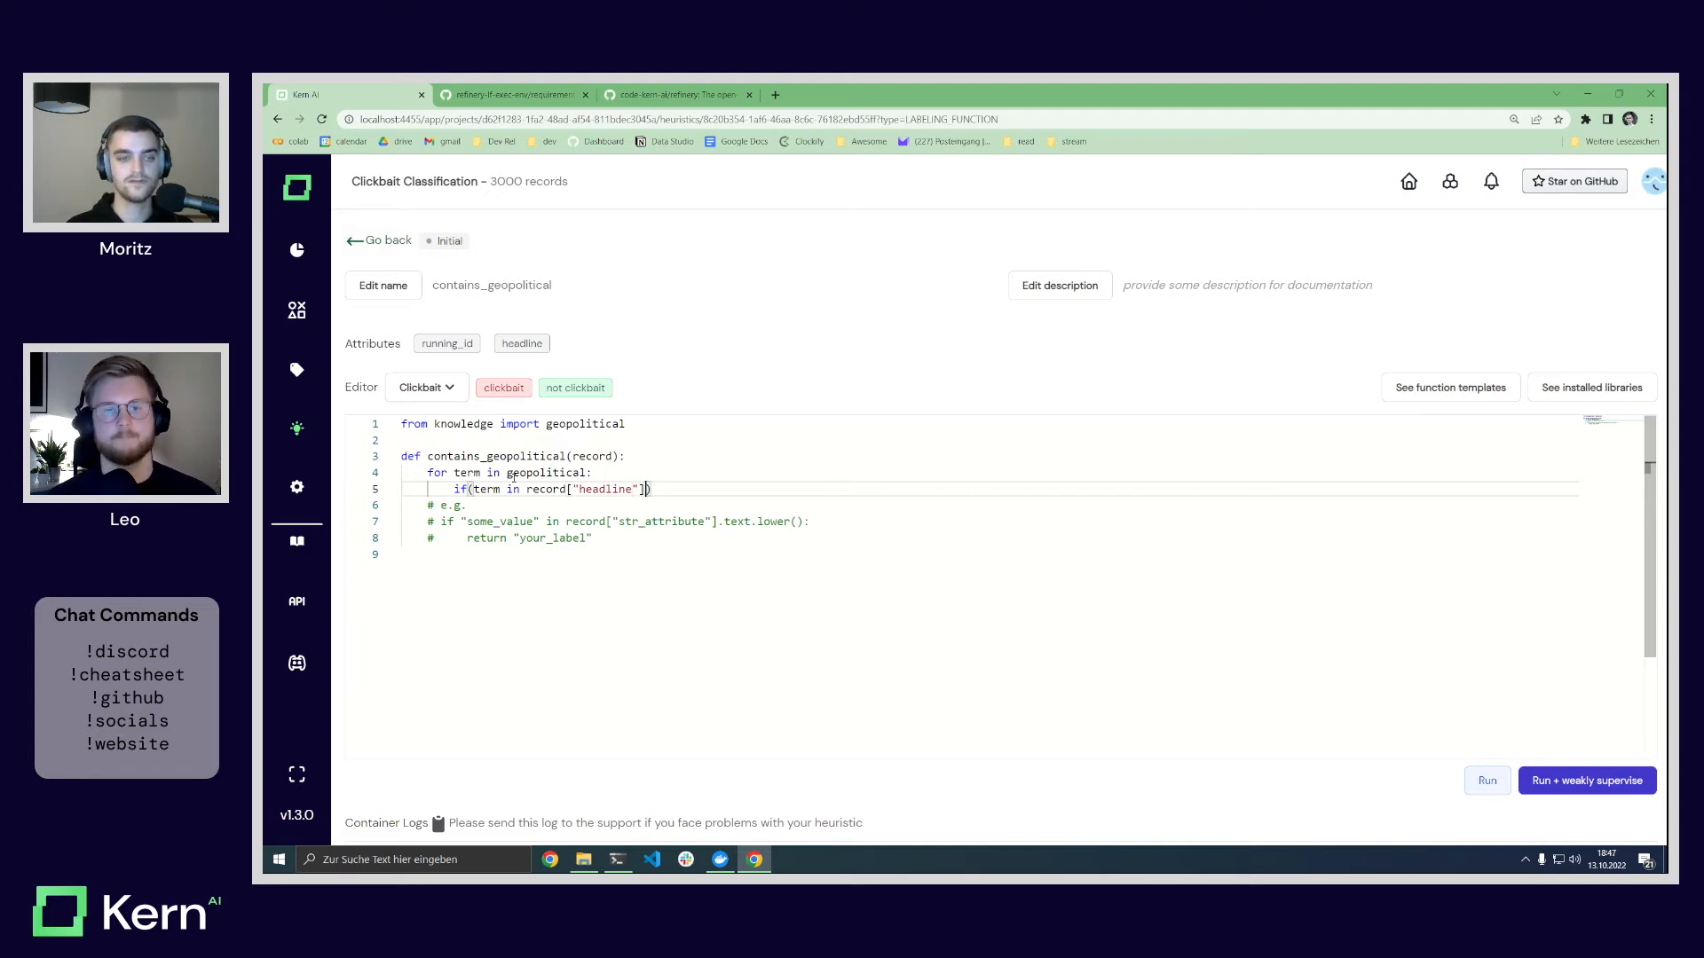
type(":")
key("Return")
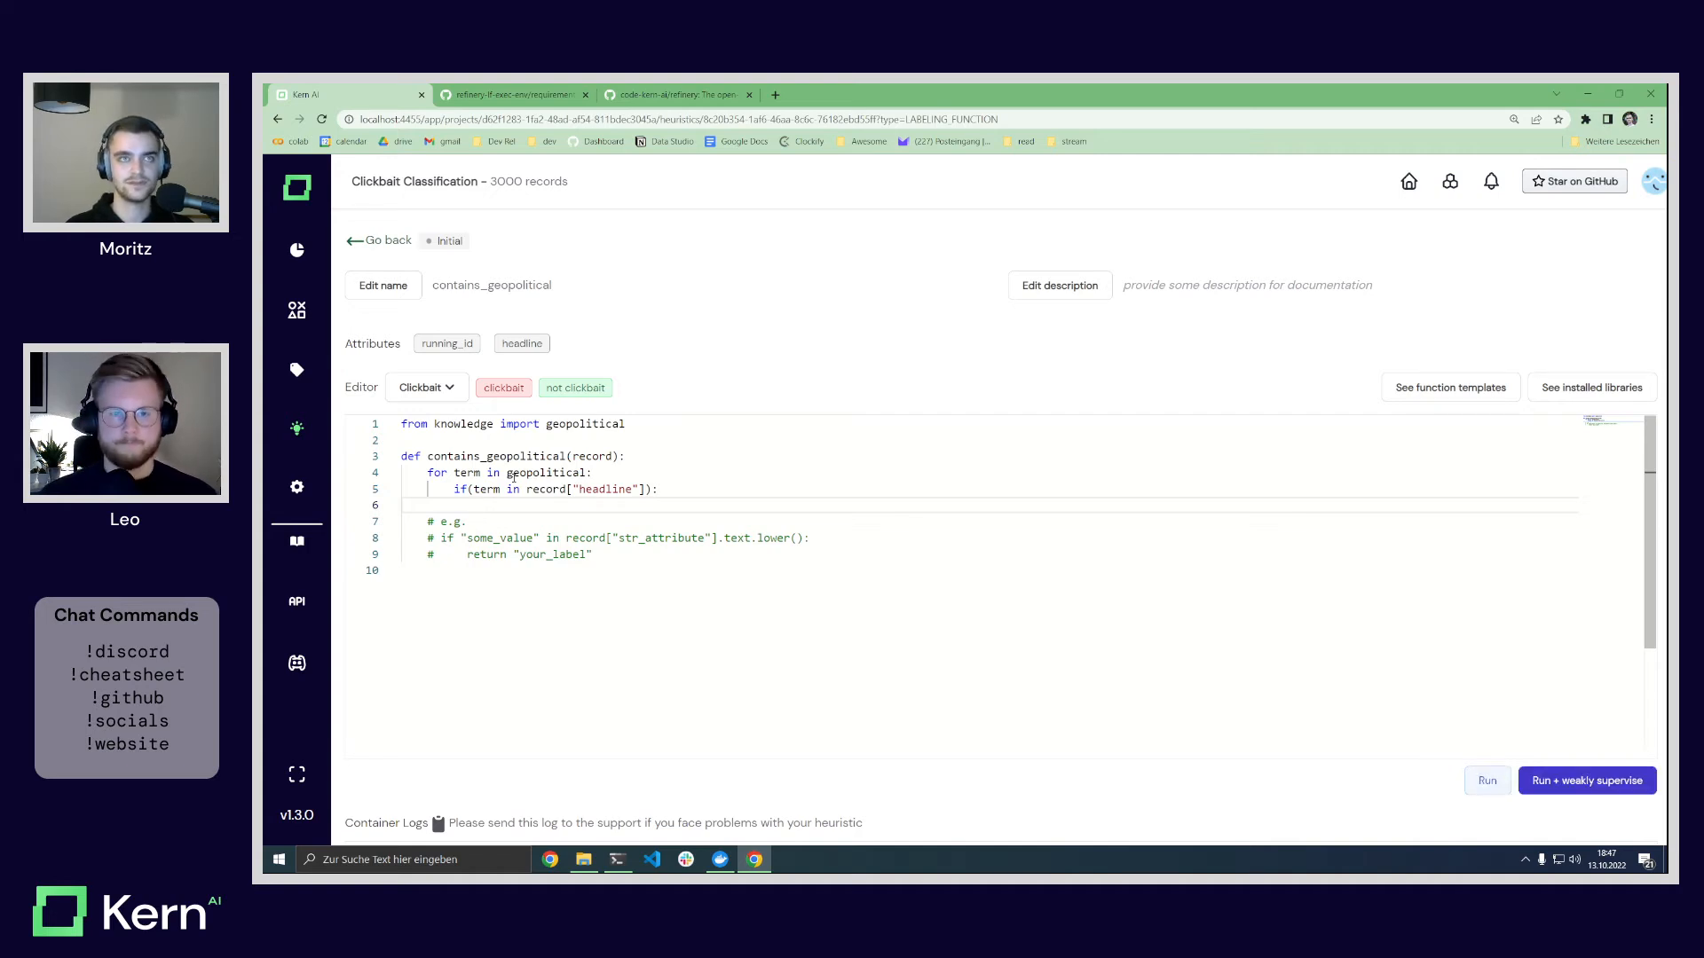
left_click(647, 489)
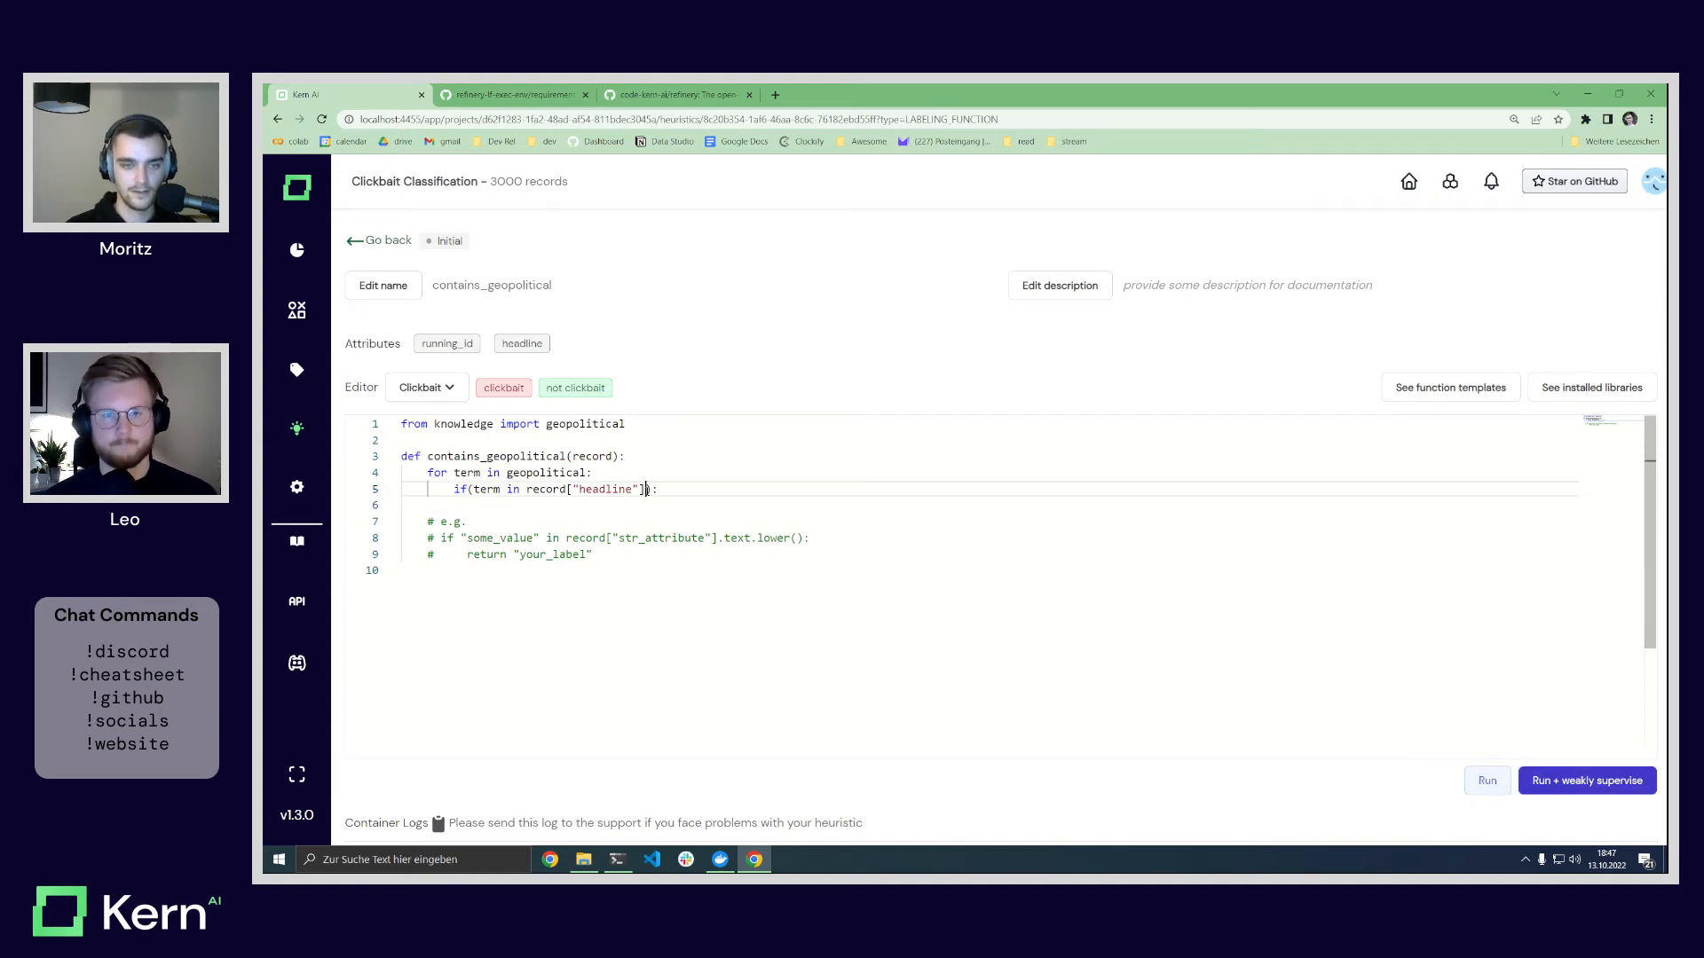
type(".text")
Step: Make the headline condition return "not clickbait" on the indented line below it
left_click(598, 509)
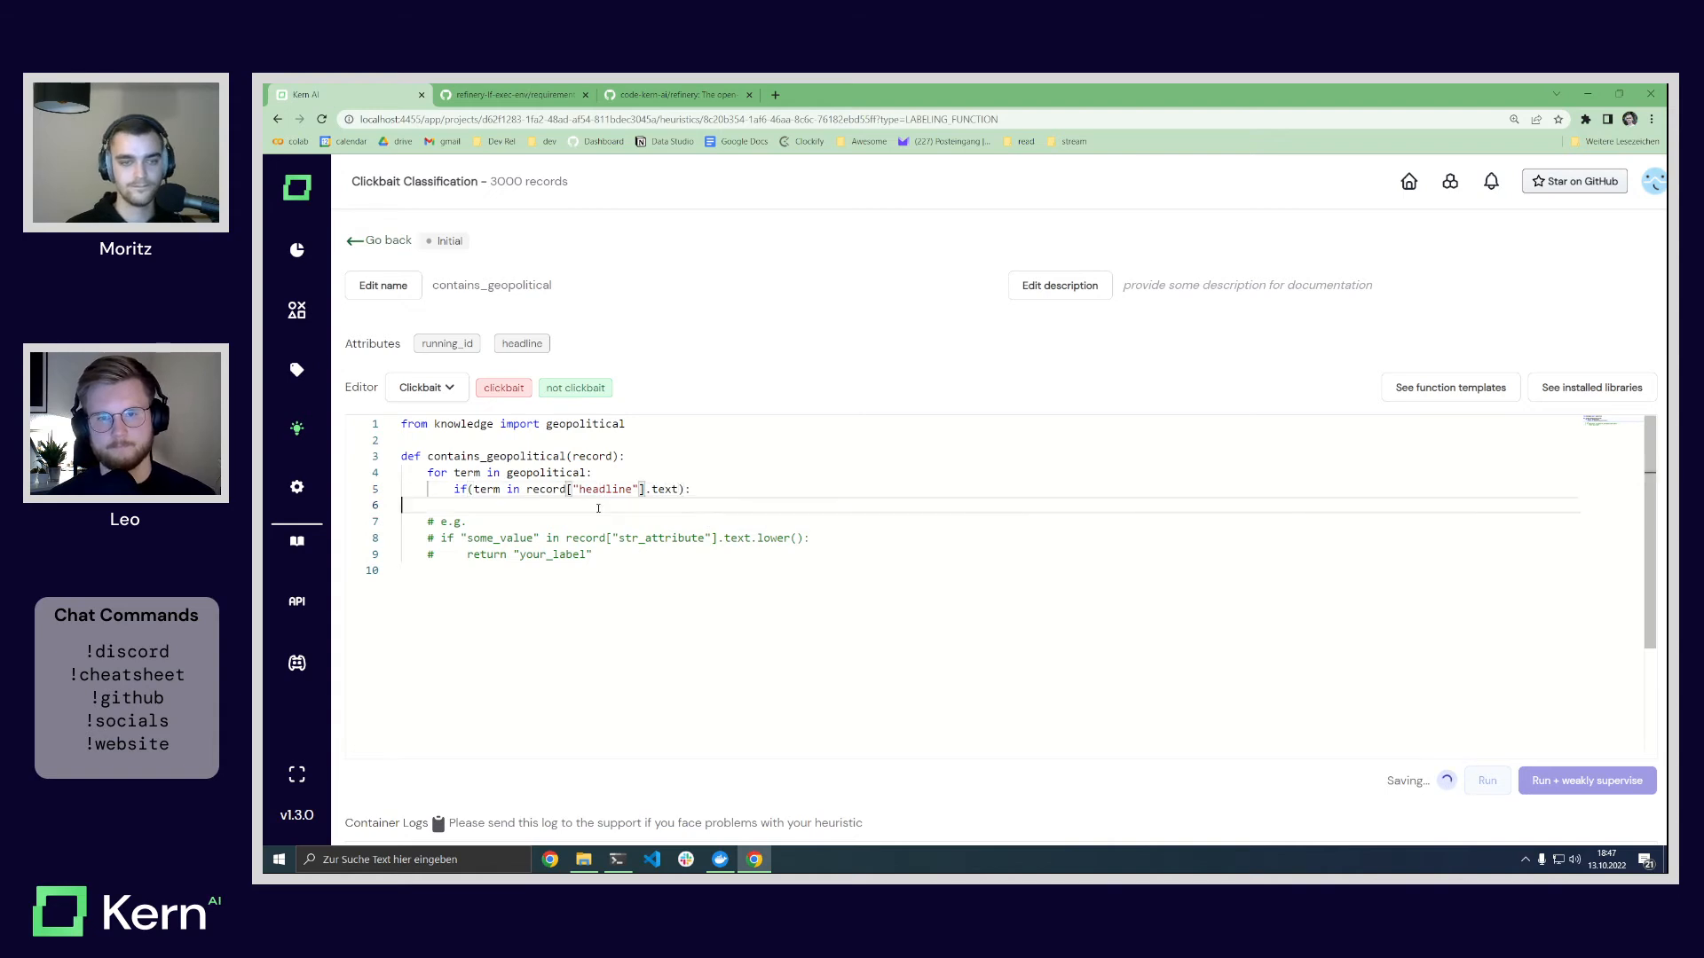
key("BackSpace")
type("return")
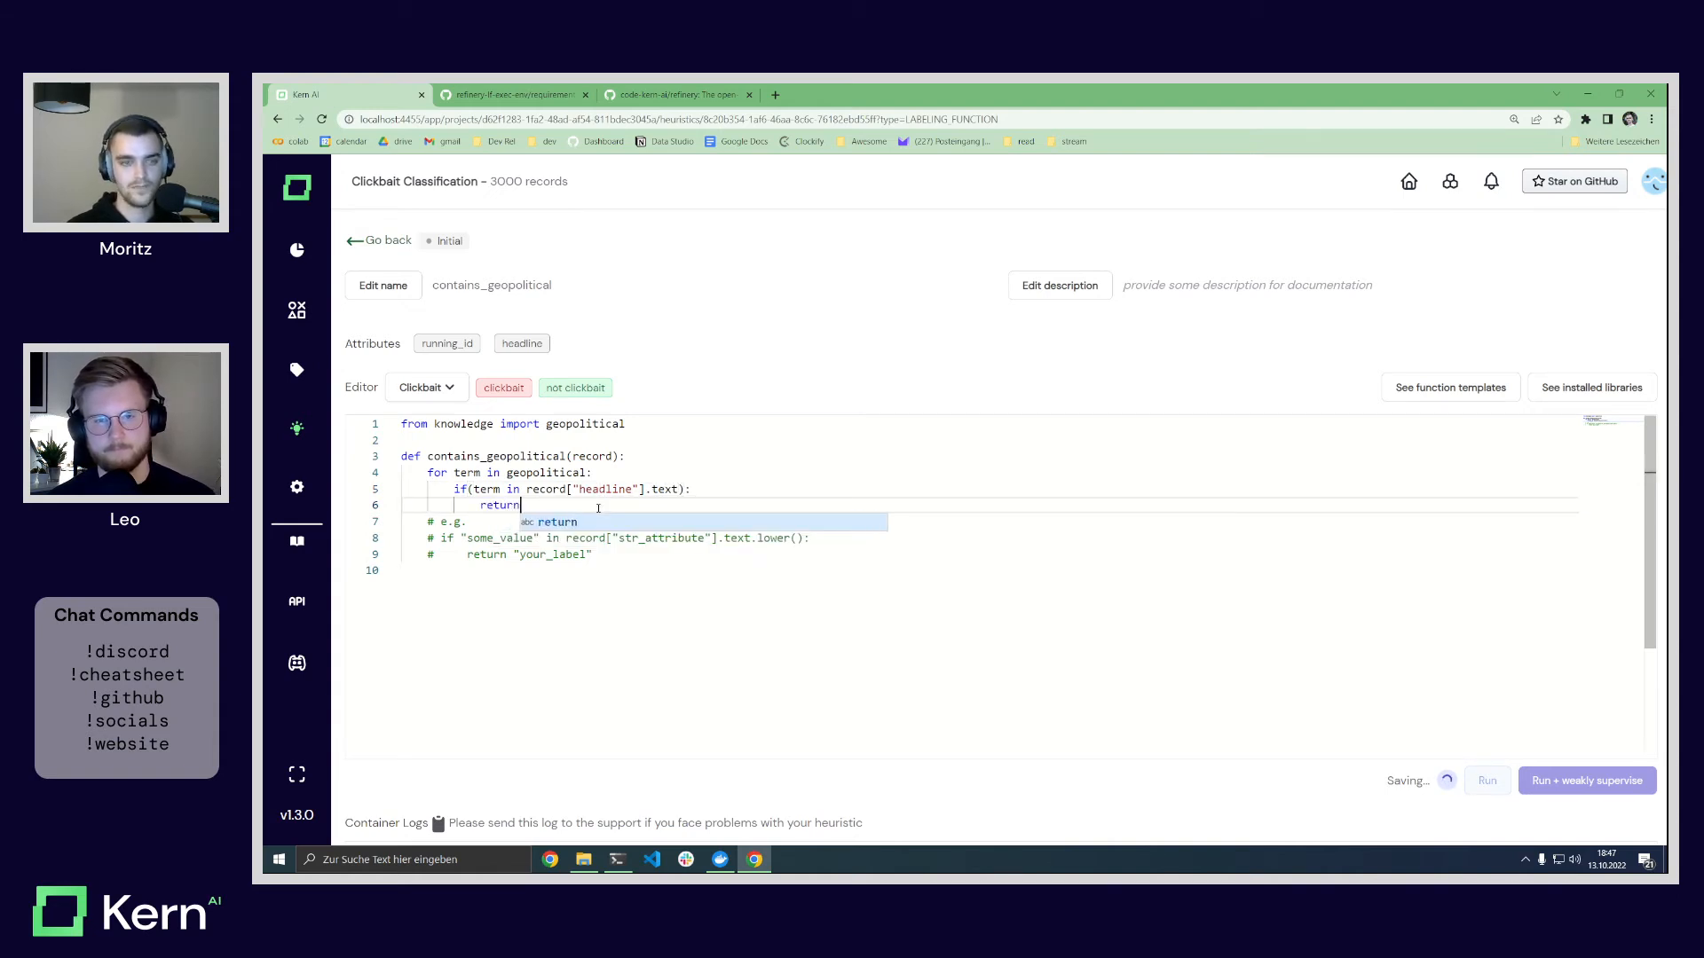
type(" \"\"")
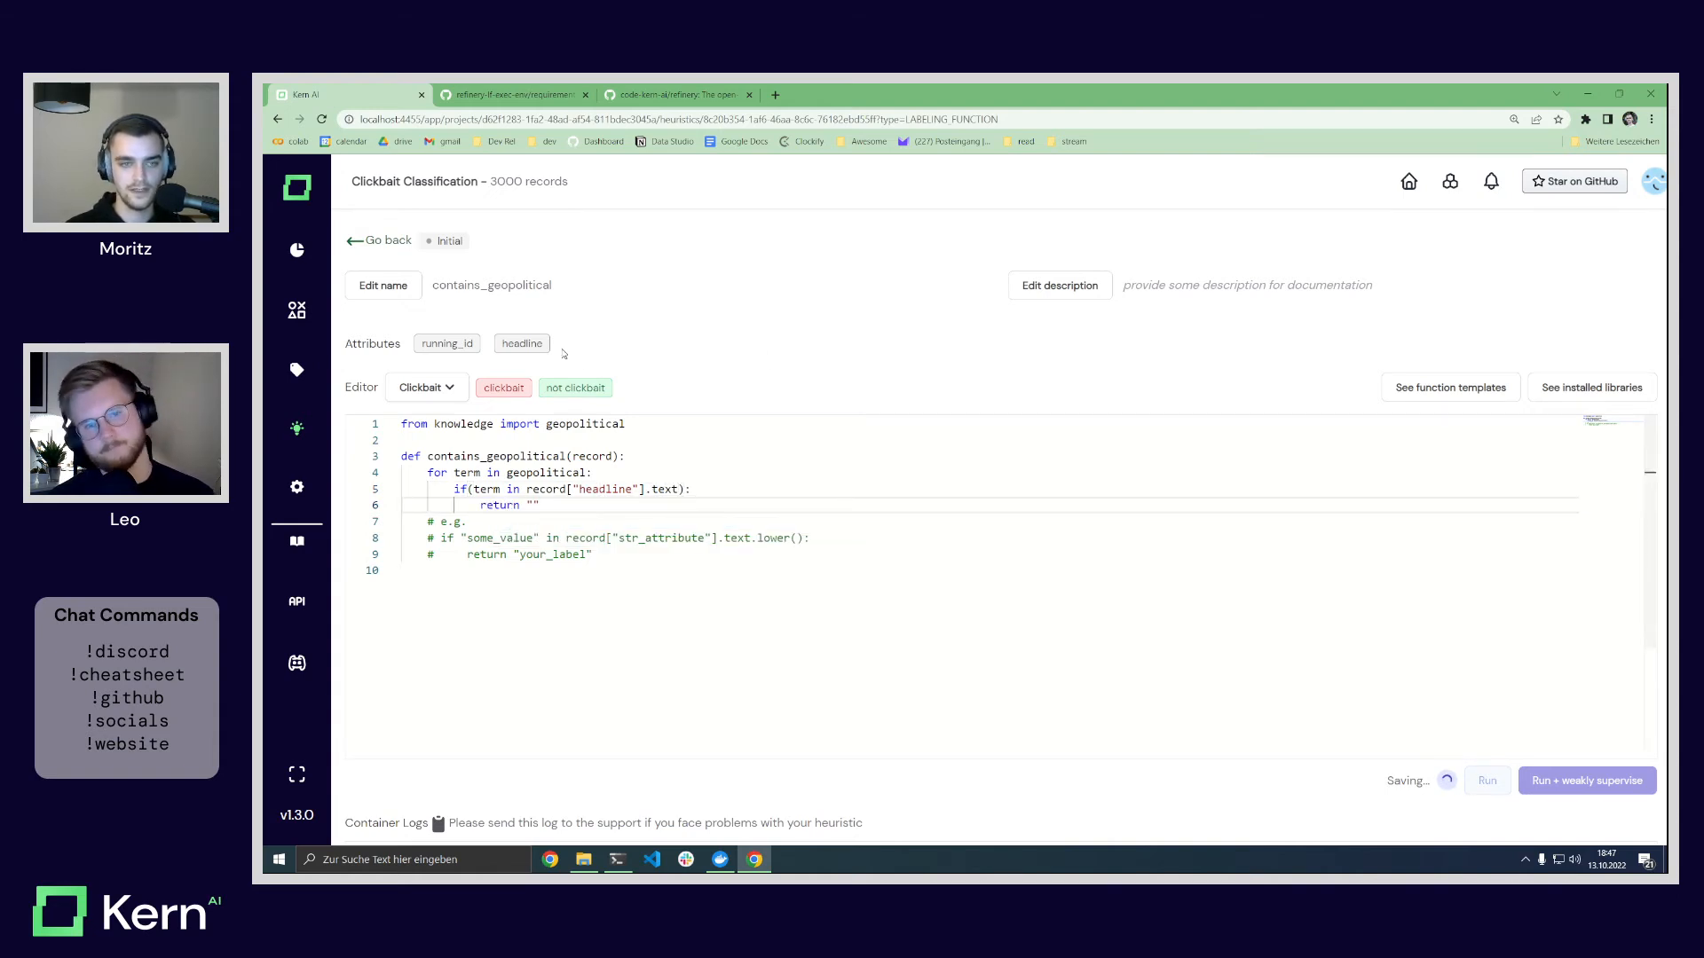
type("not clickbait")
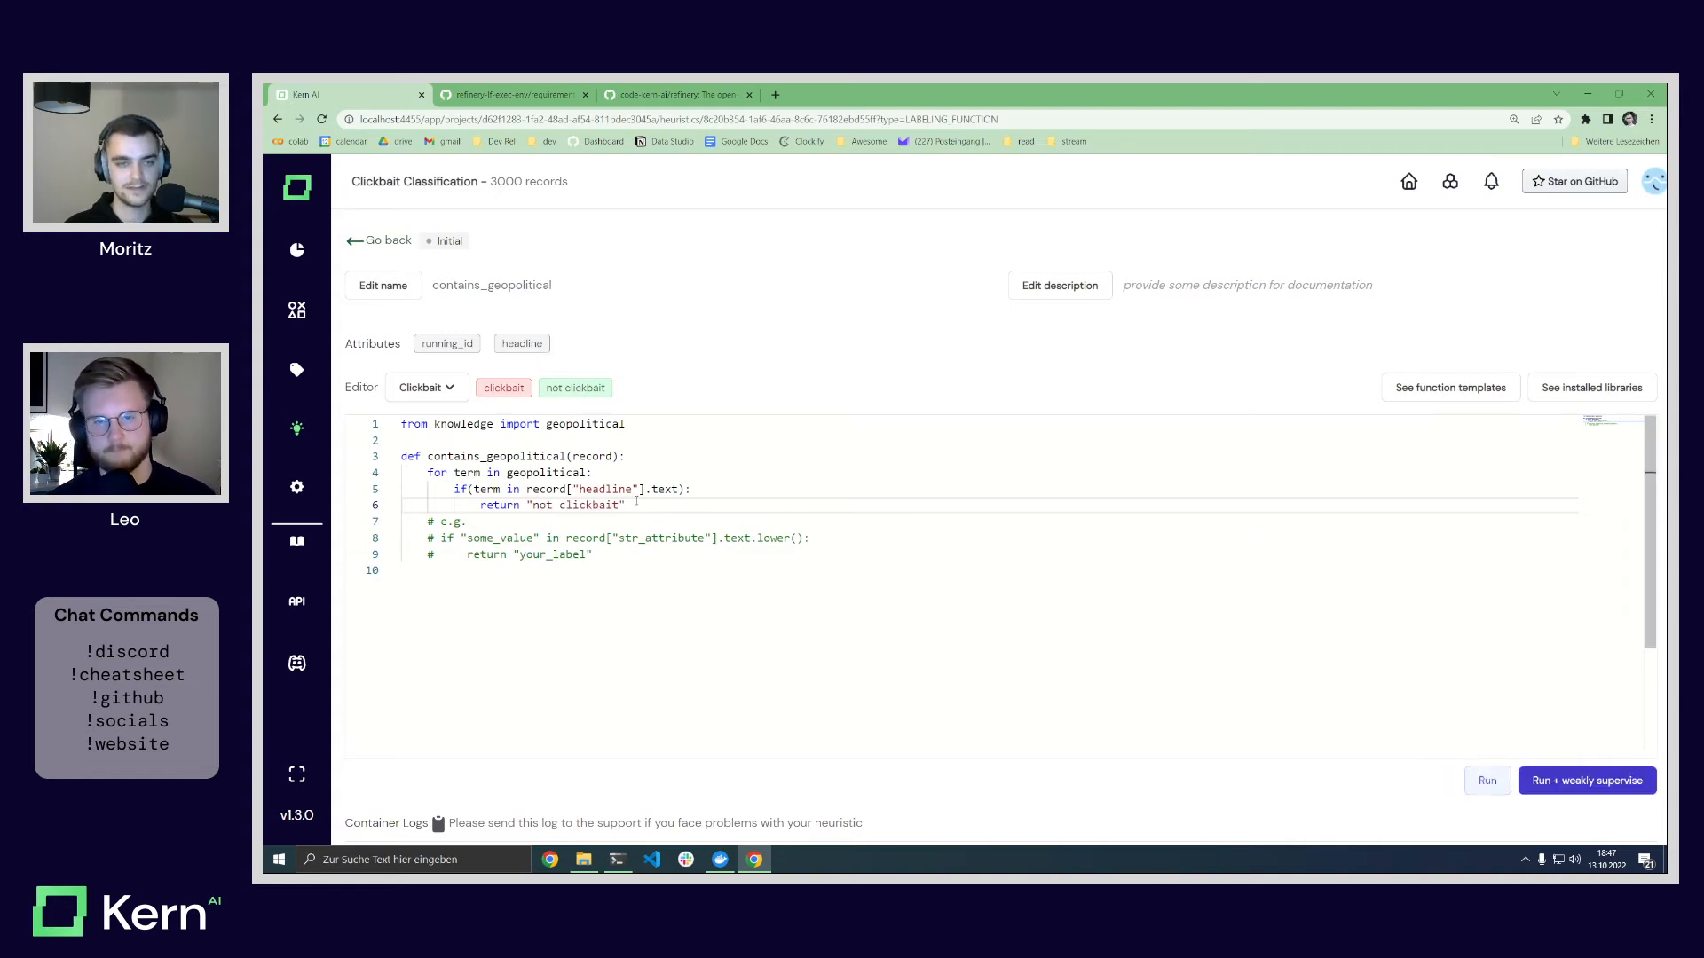
left_click(502, 489)
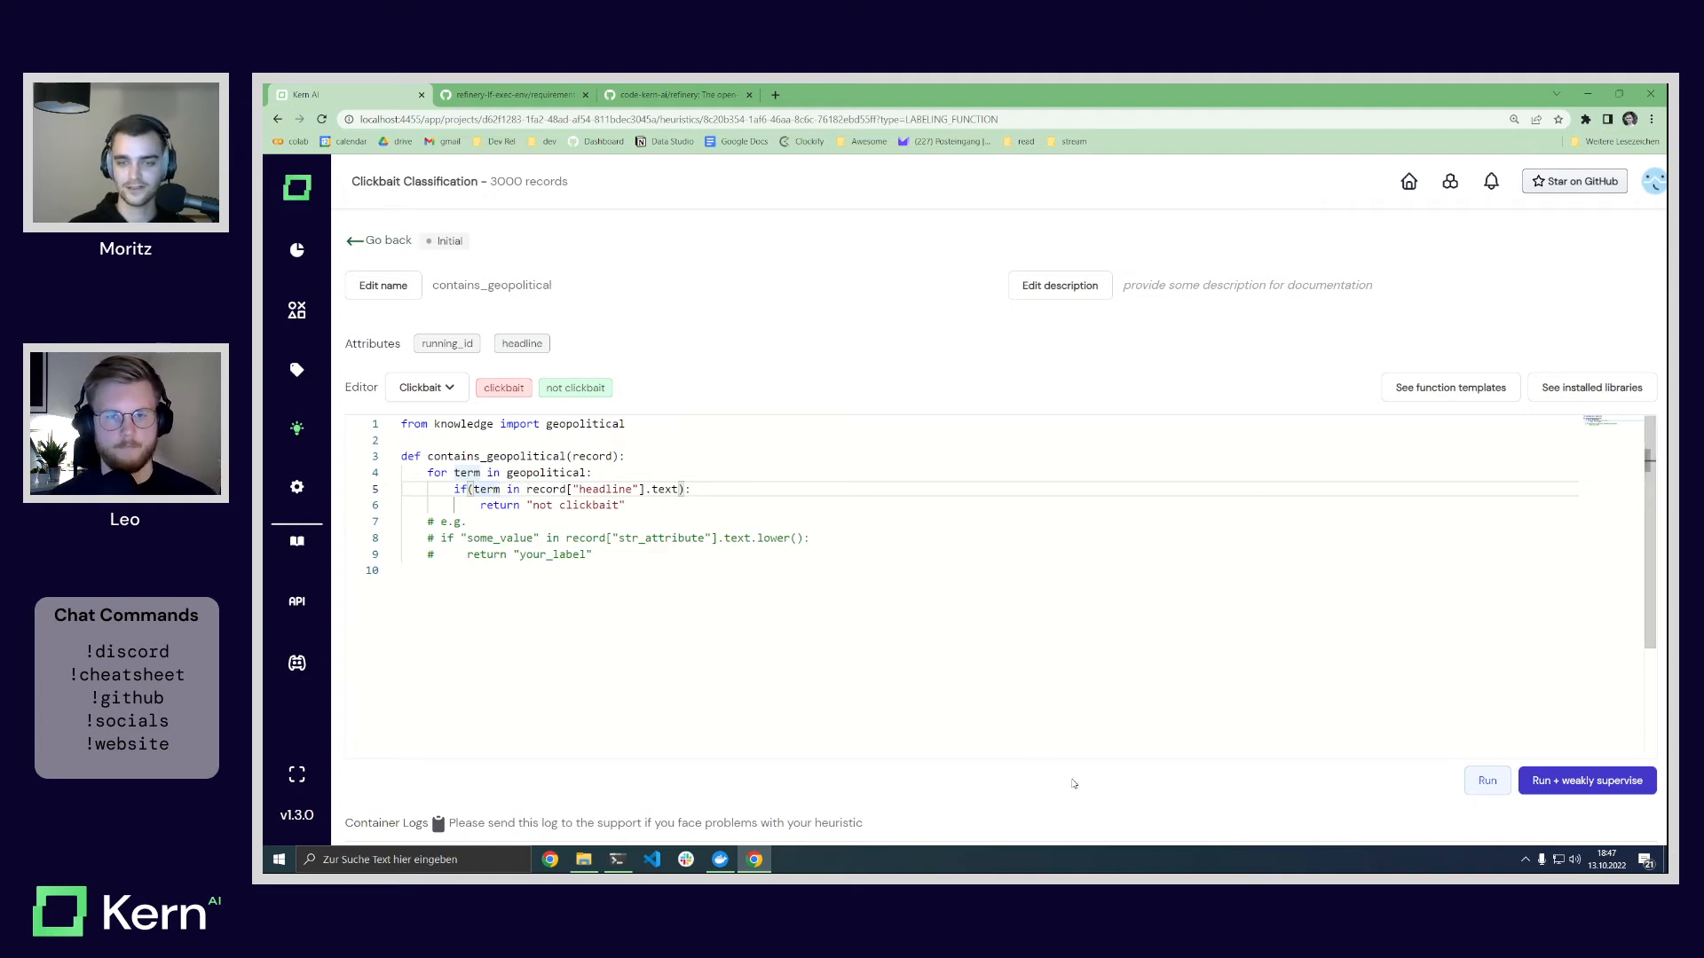
Step: Run the contains_geopolitical labeling function without weak supervision and review its container logs and statistics
left_click(1487, 781)
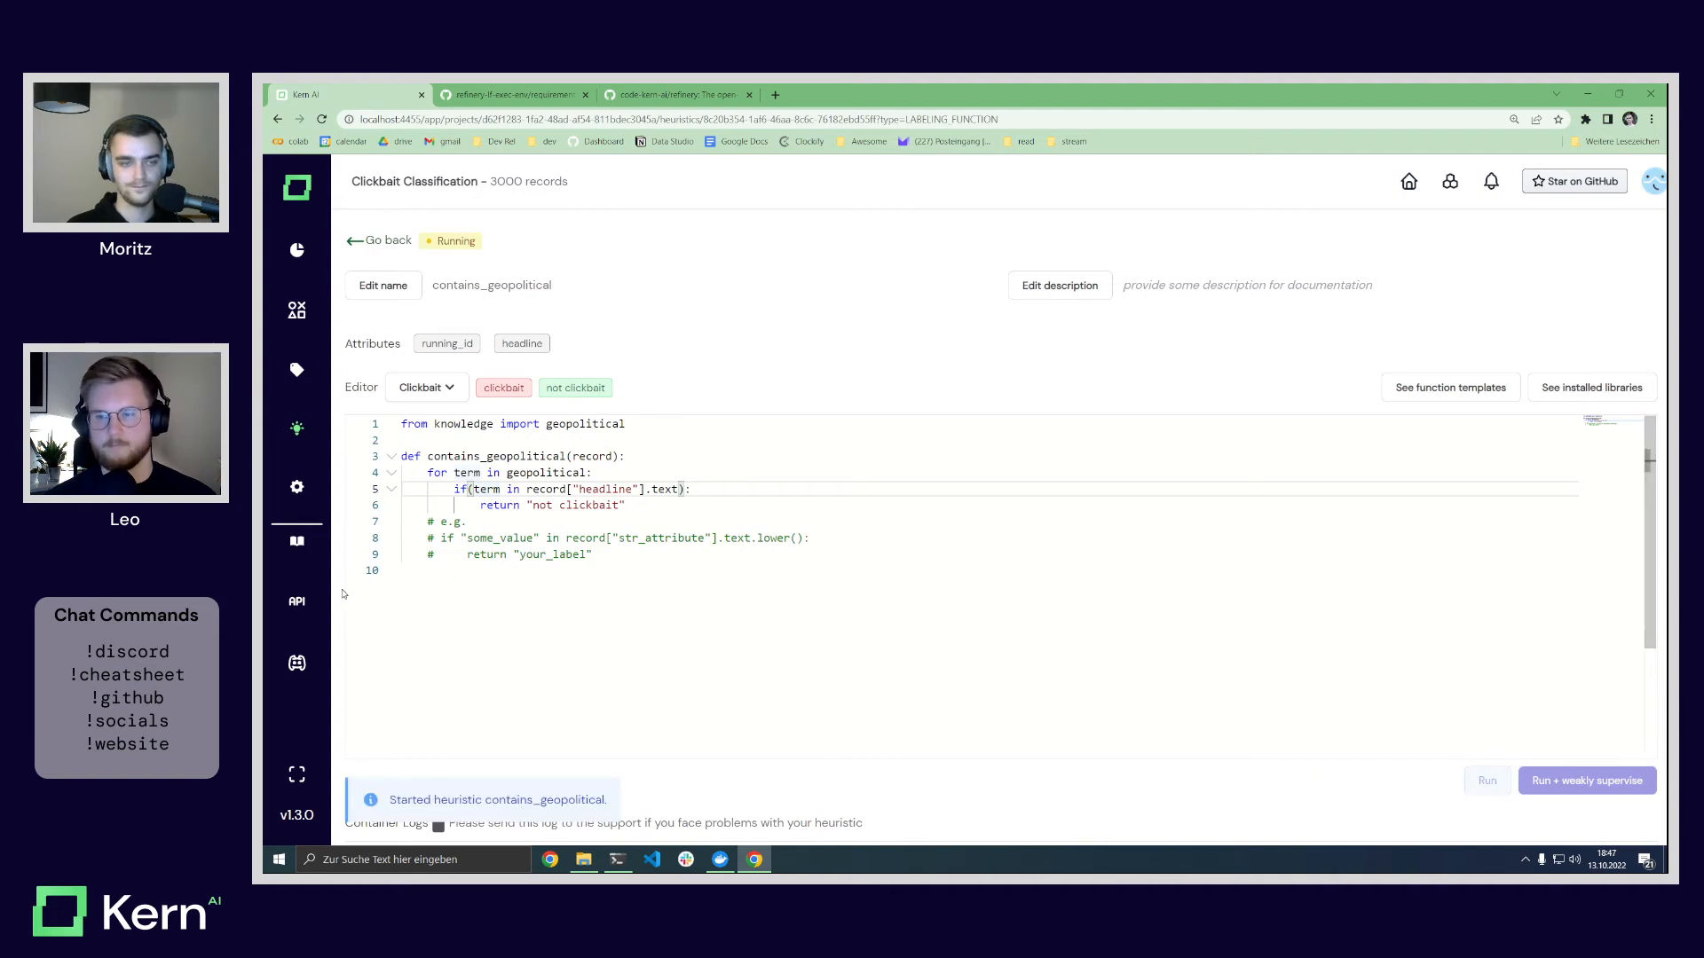
scroll(342, 594, "down", 5)
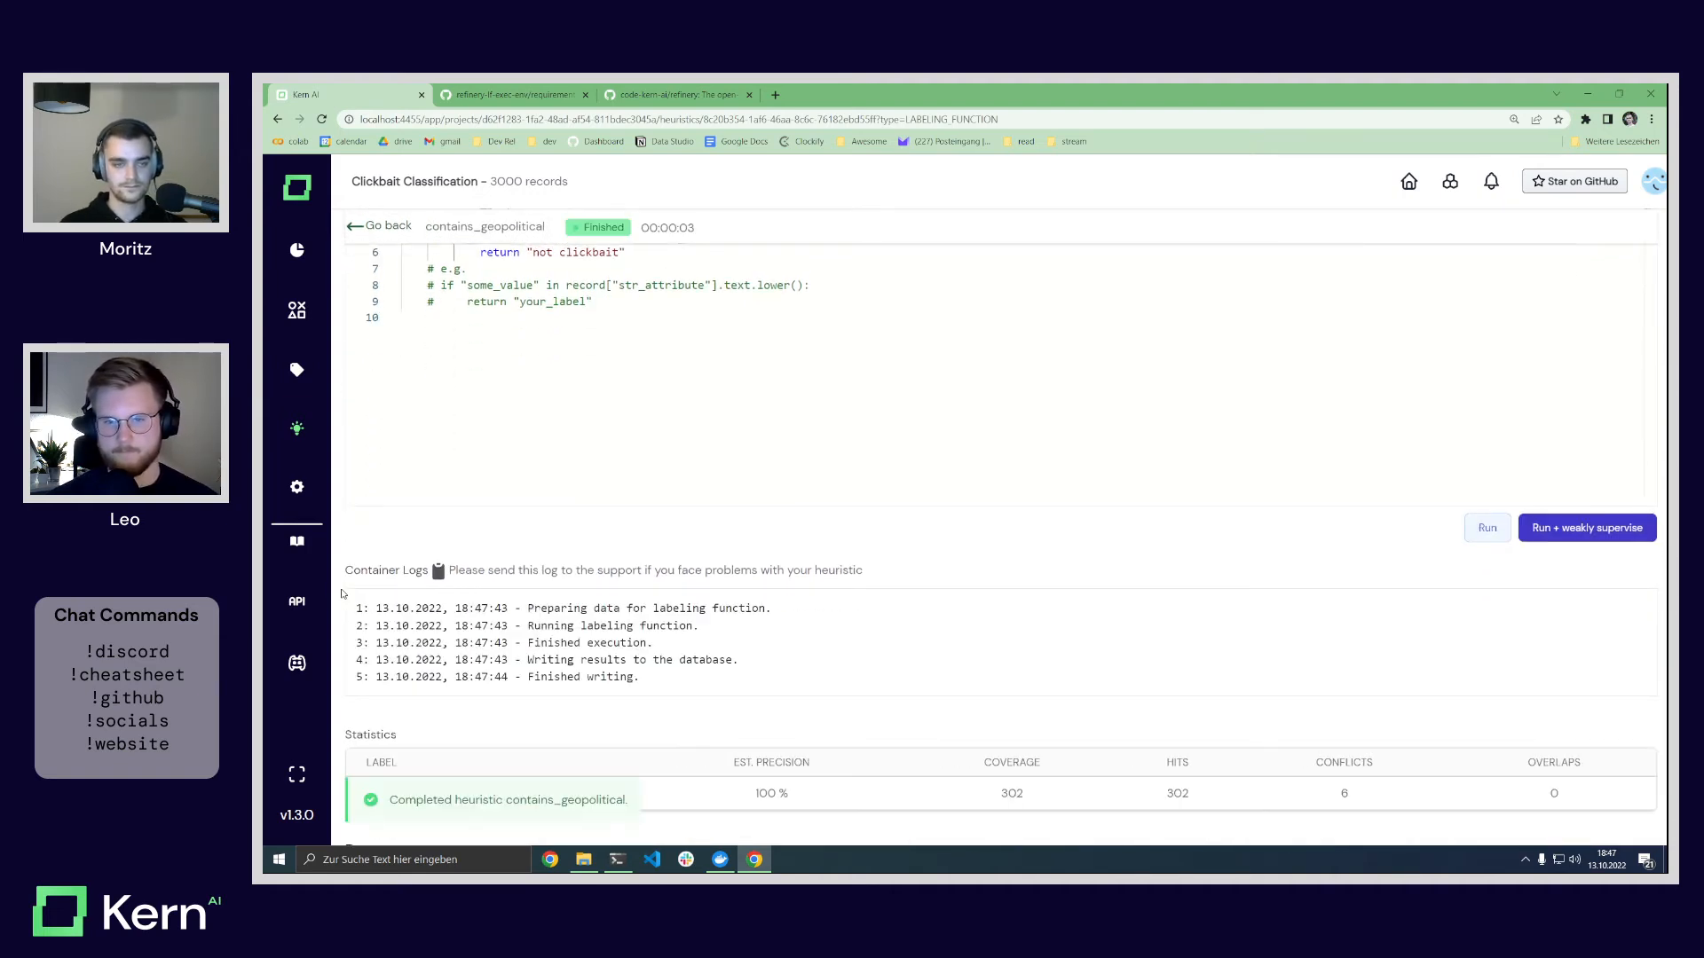
scroll(639, 602, "down", 1)
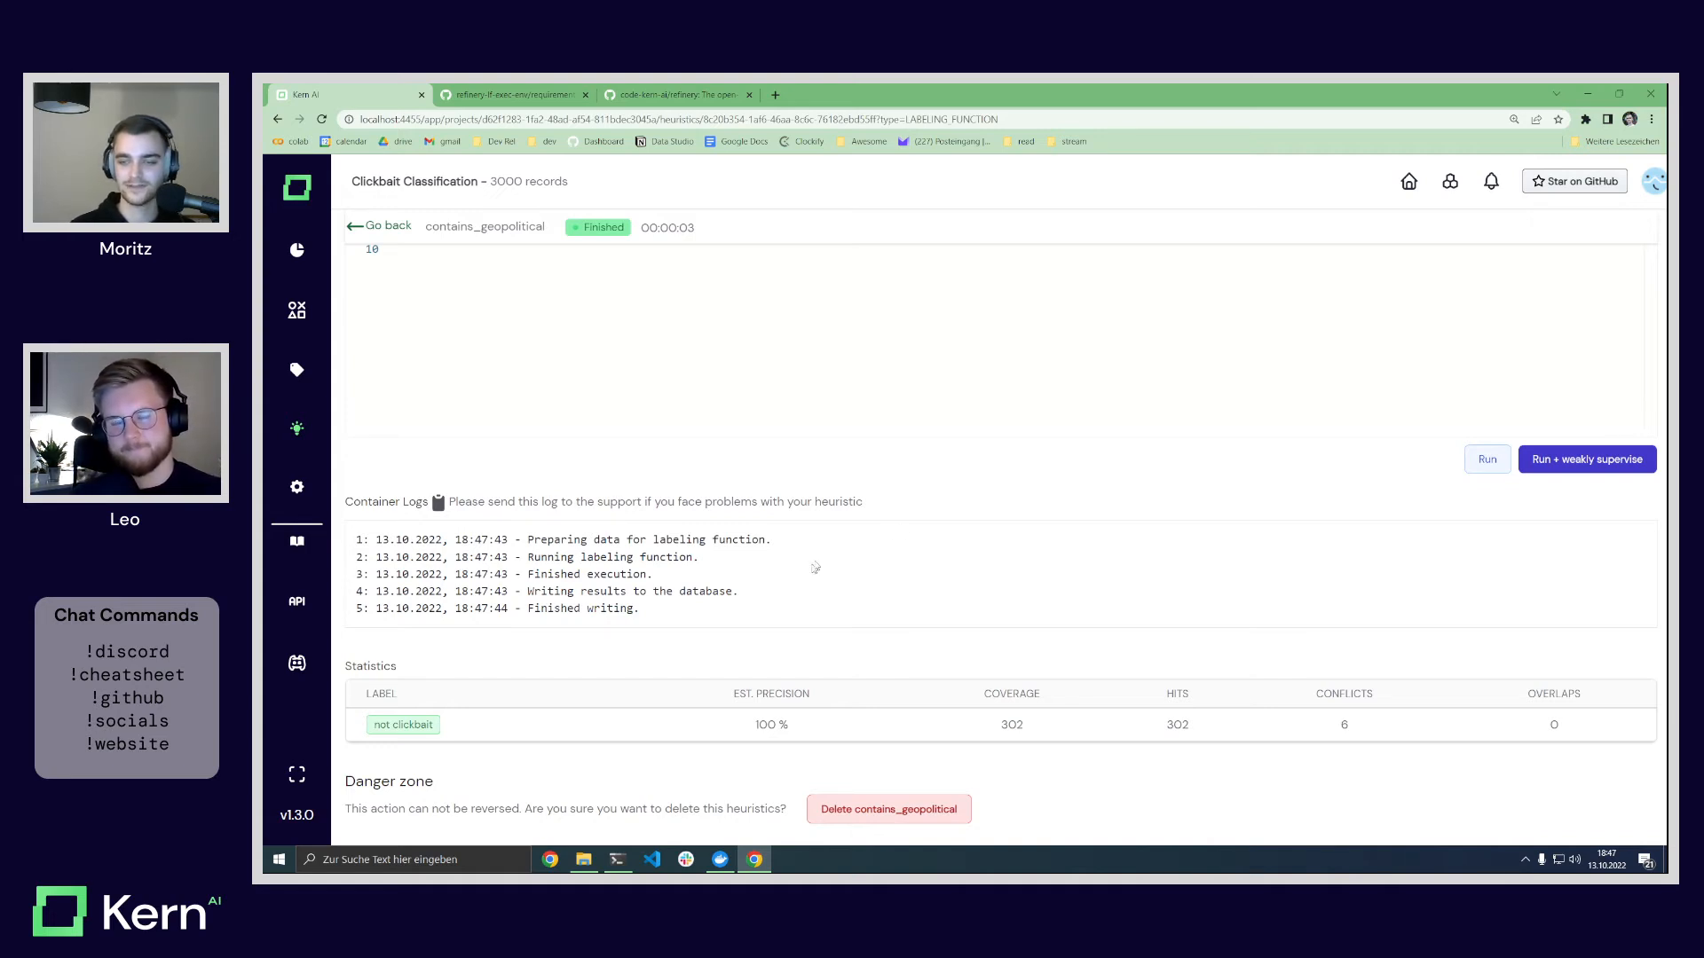
mouse_move(1342, 695)
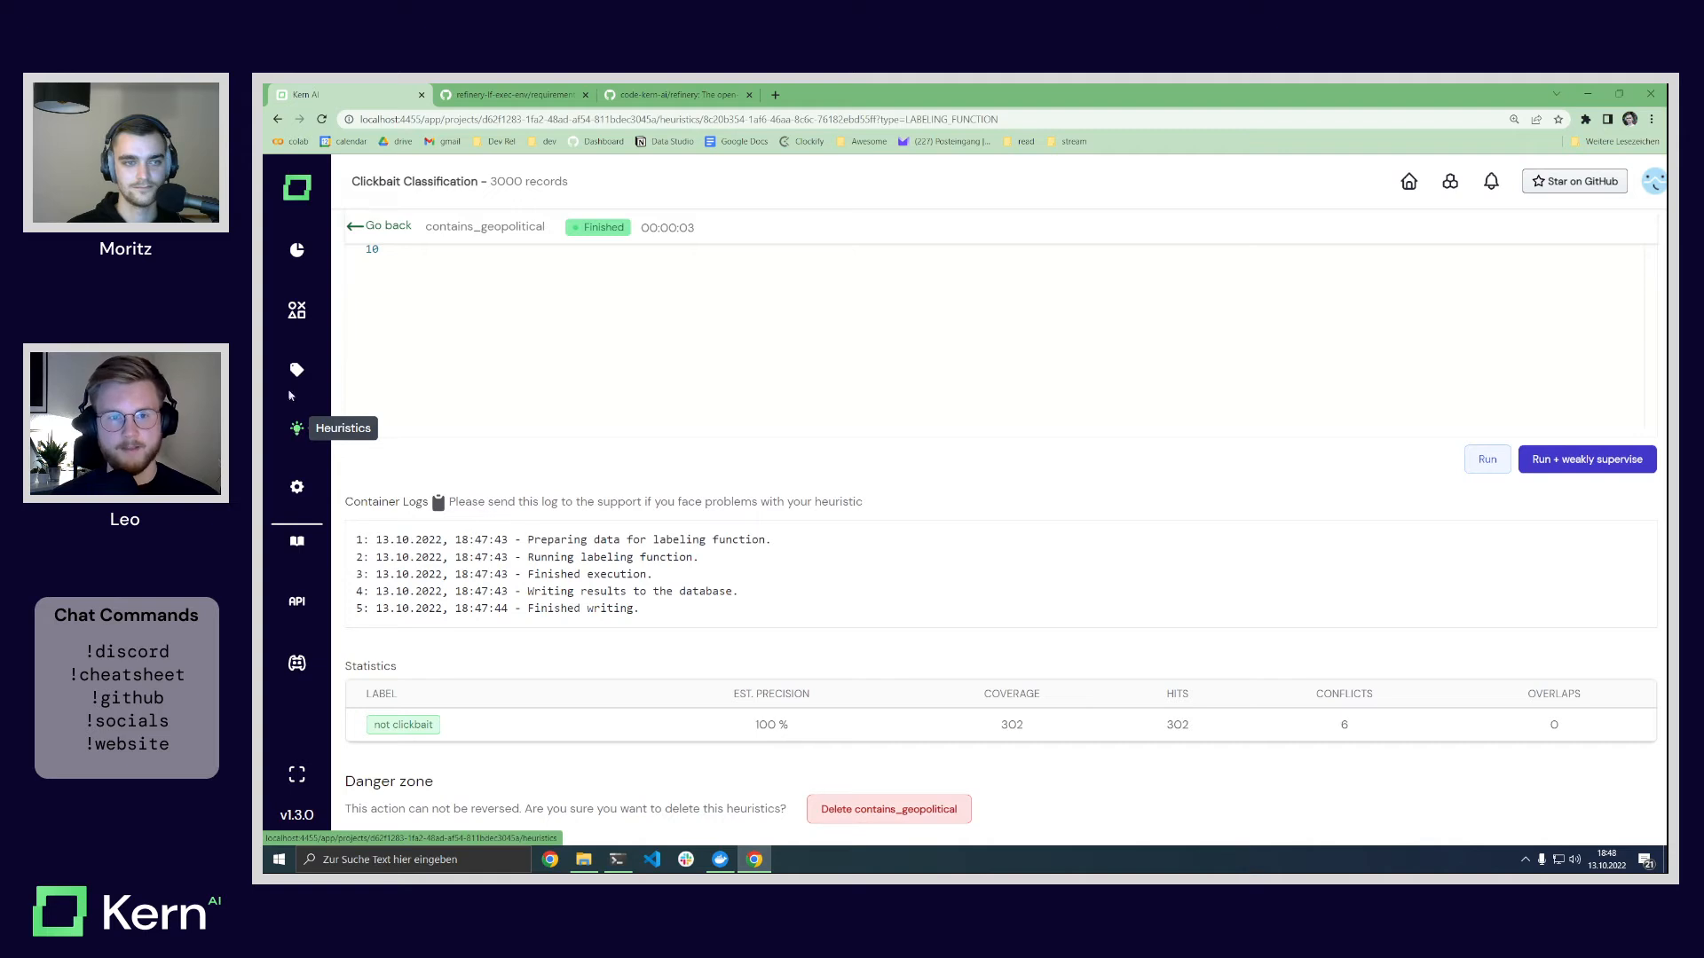
Step: Filter the project's records to those hit by both starts_with_digit and contains_geopolitical, connected by AND, only with different results
left_click(297, 310)
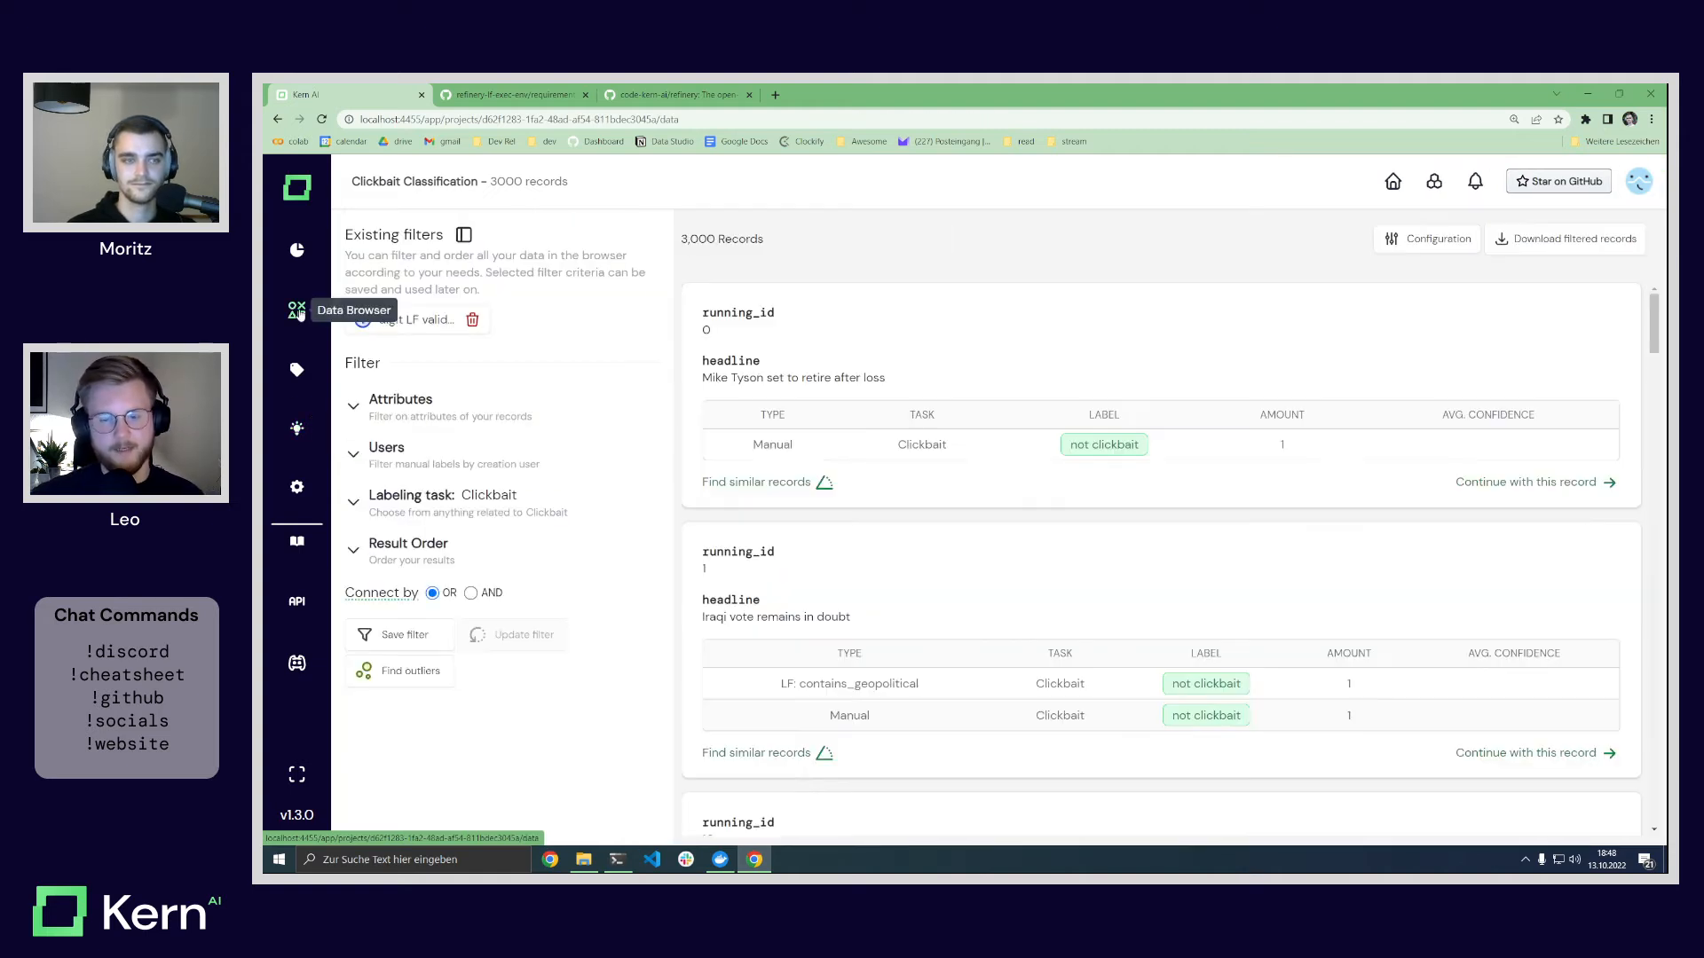
left_click(420, 506)
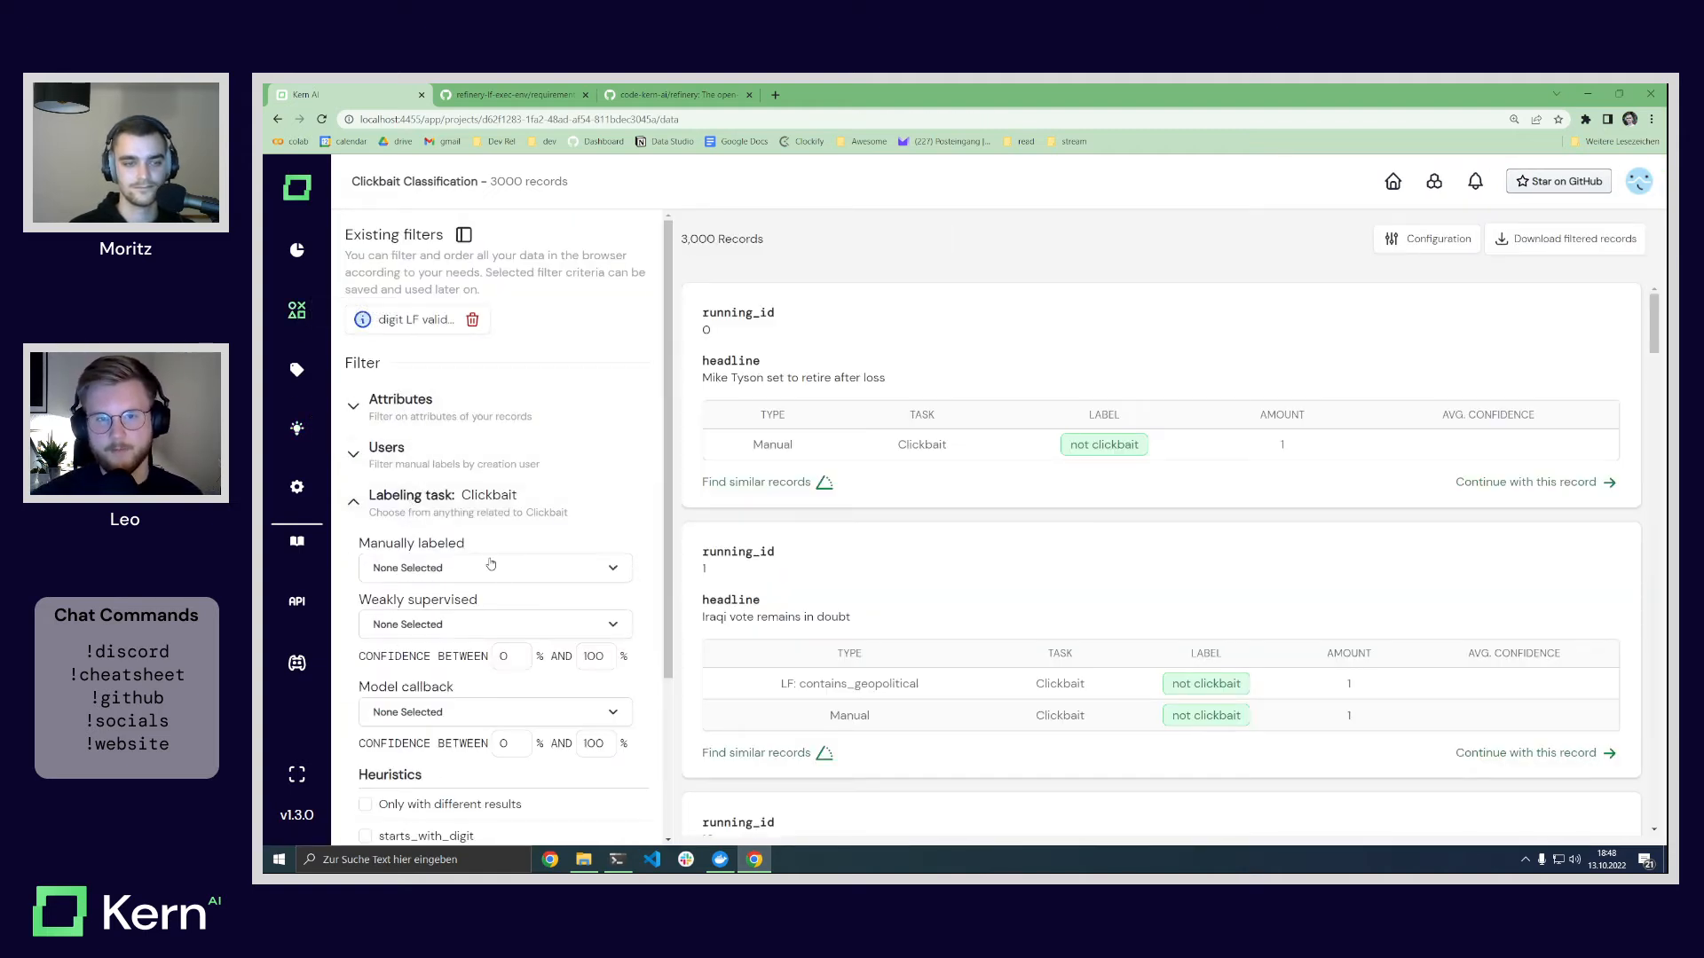
scroll(416, 603, "down", 3)
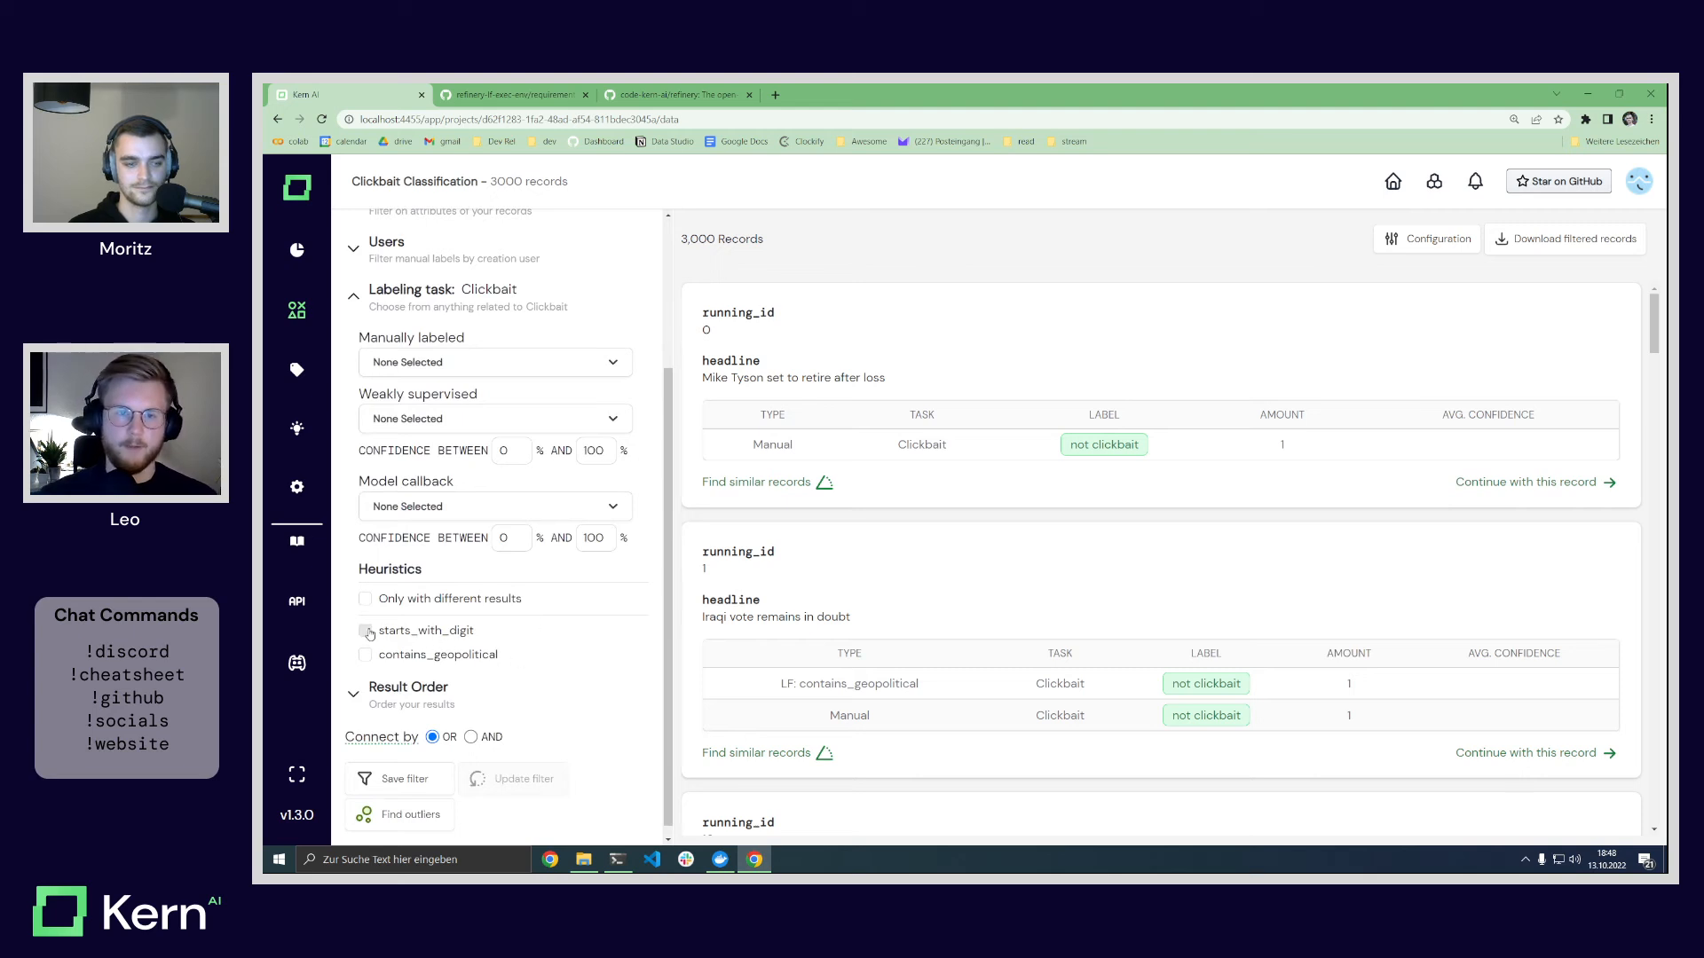
left_click(365, 631)
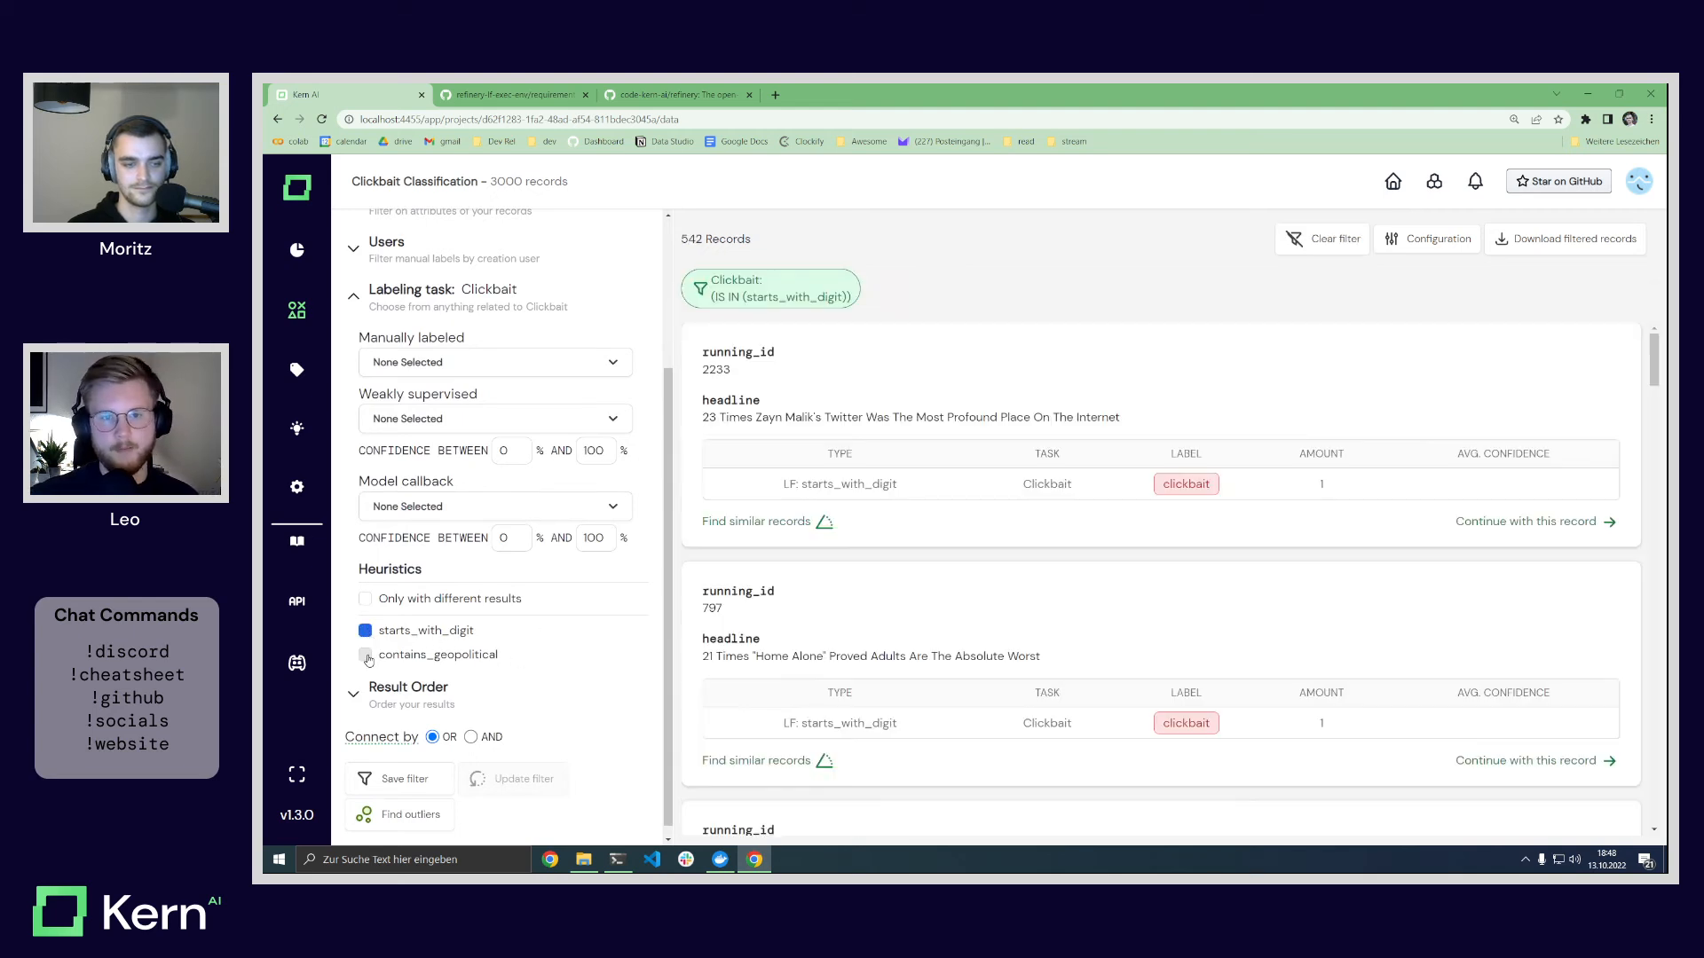
left_click(471, 736)
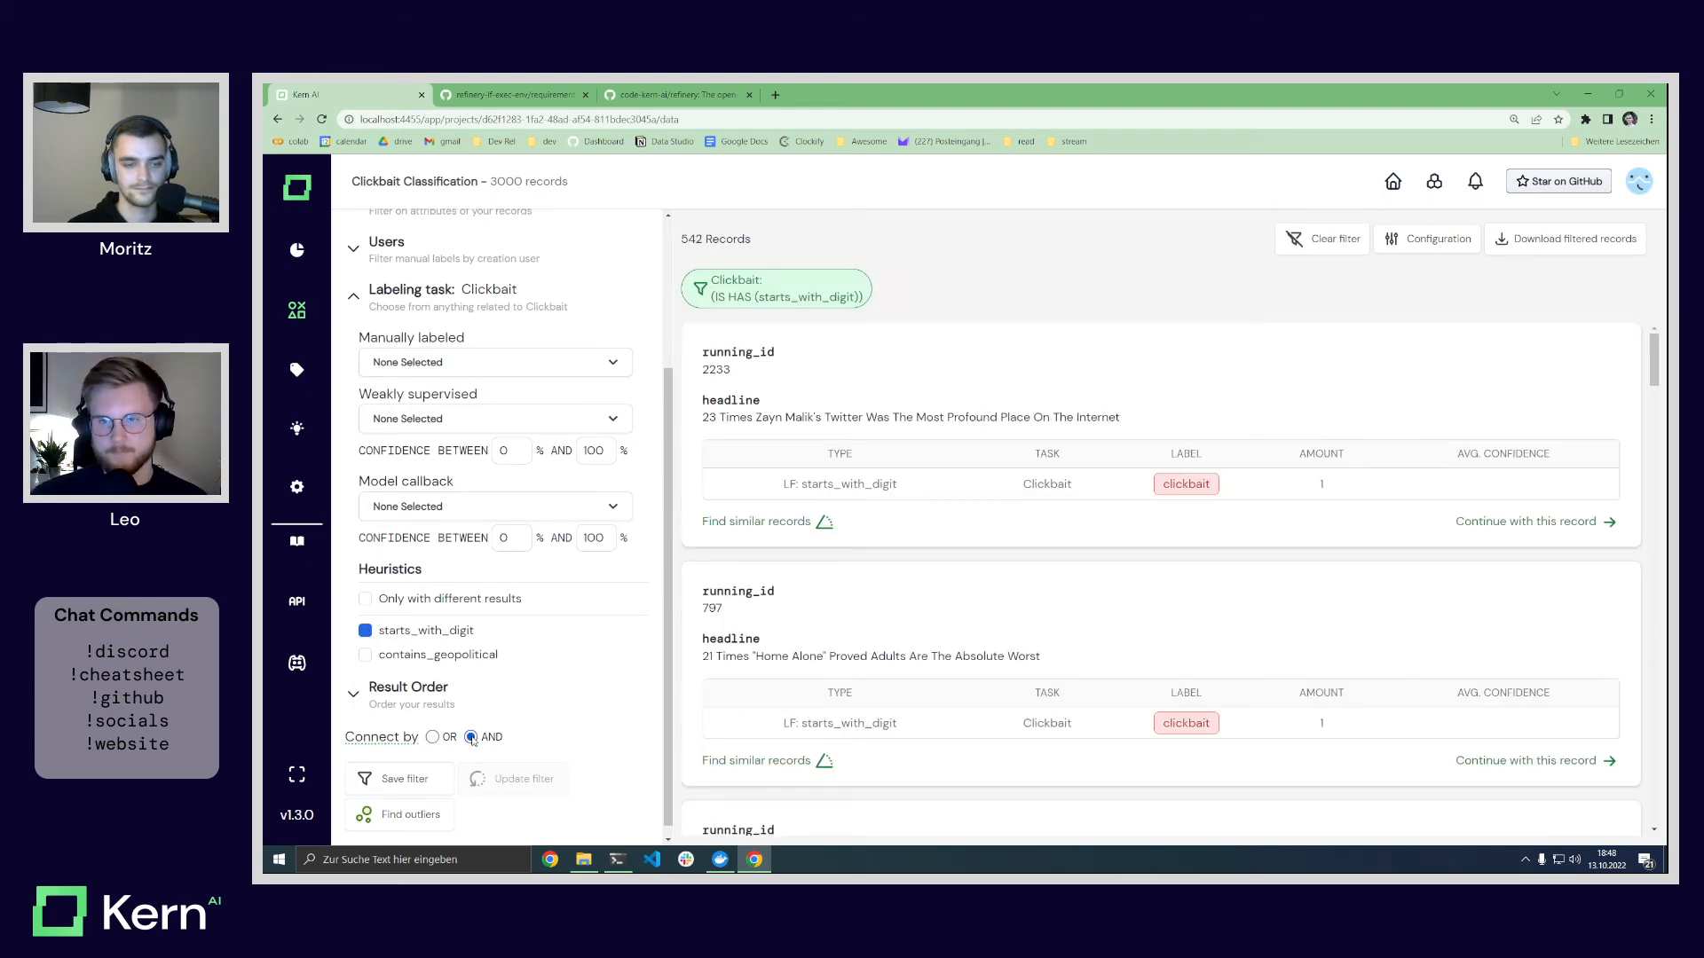
left_click(365, 655)
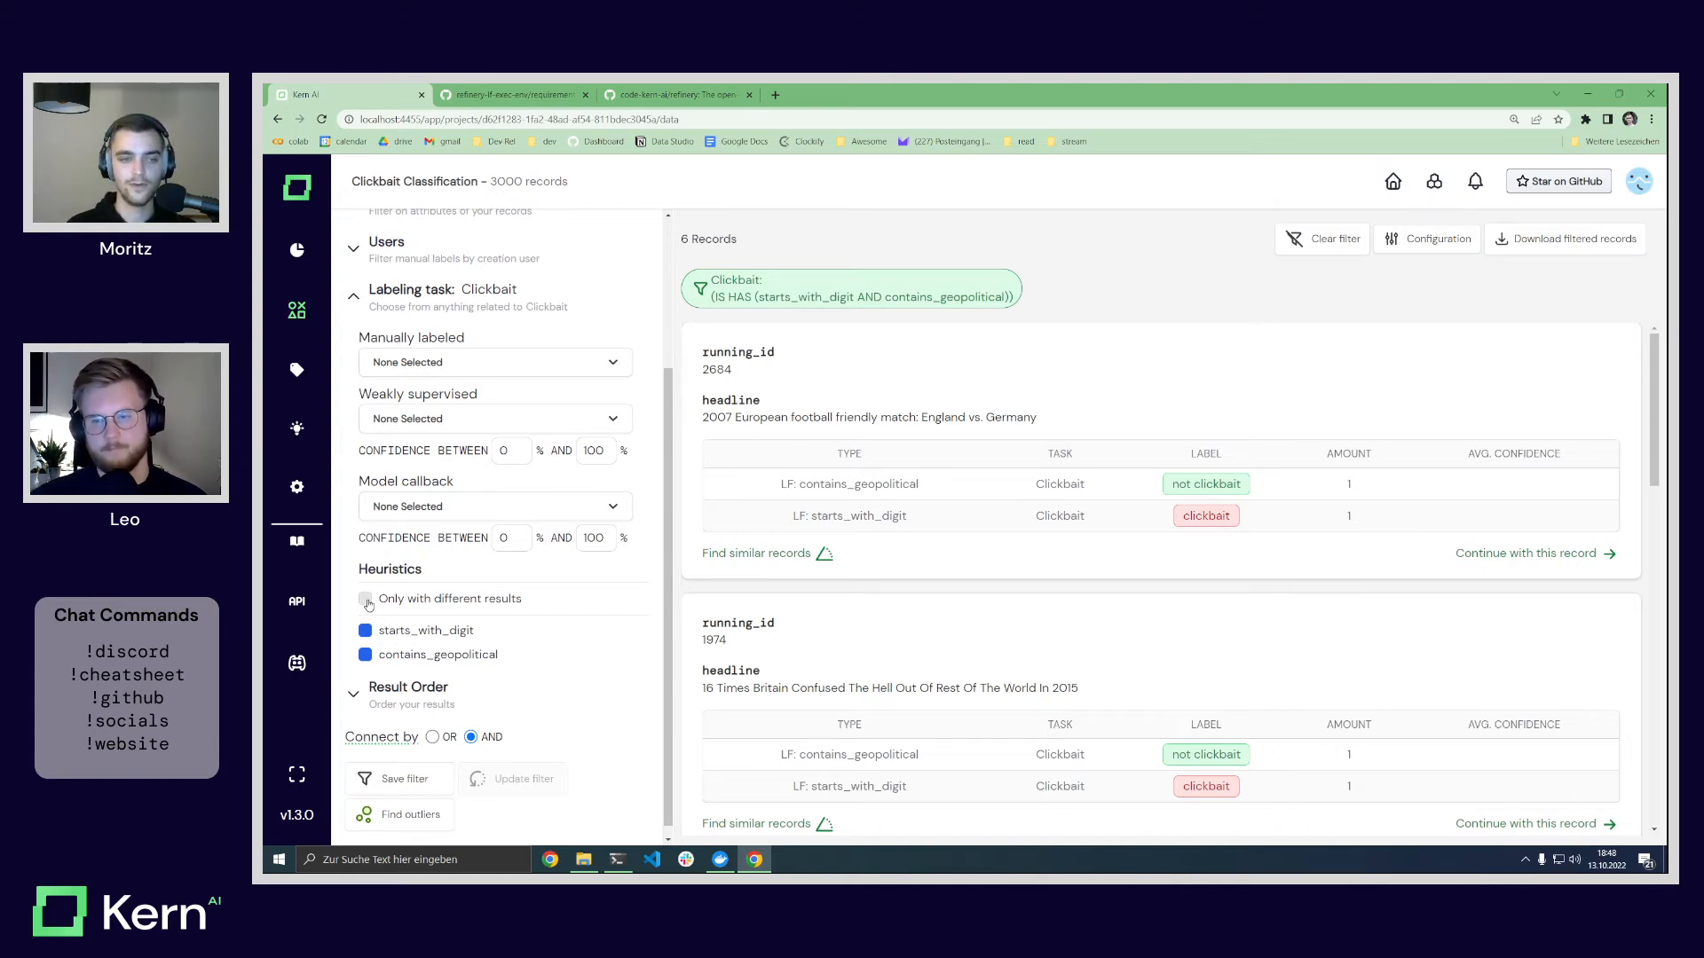
left_click(366, 600)
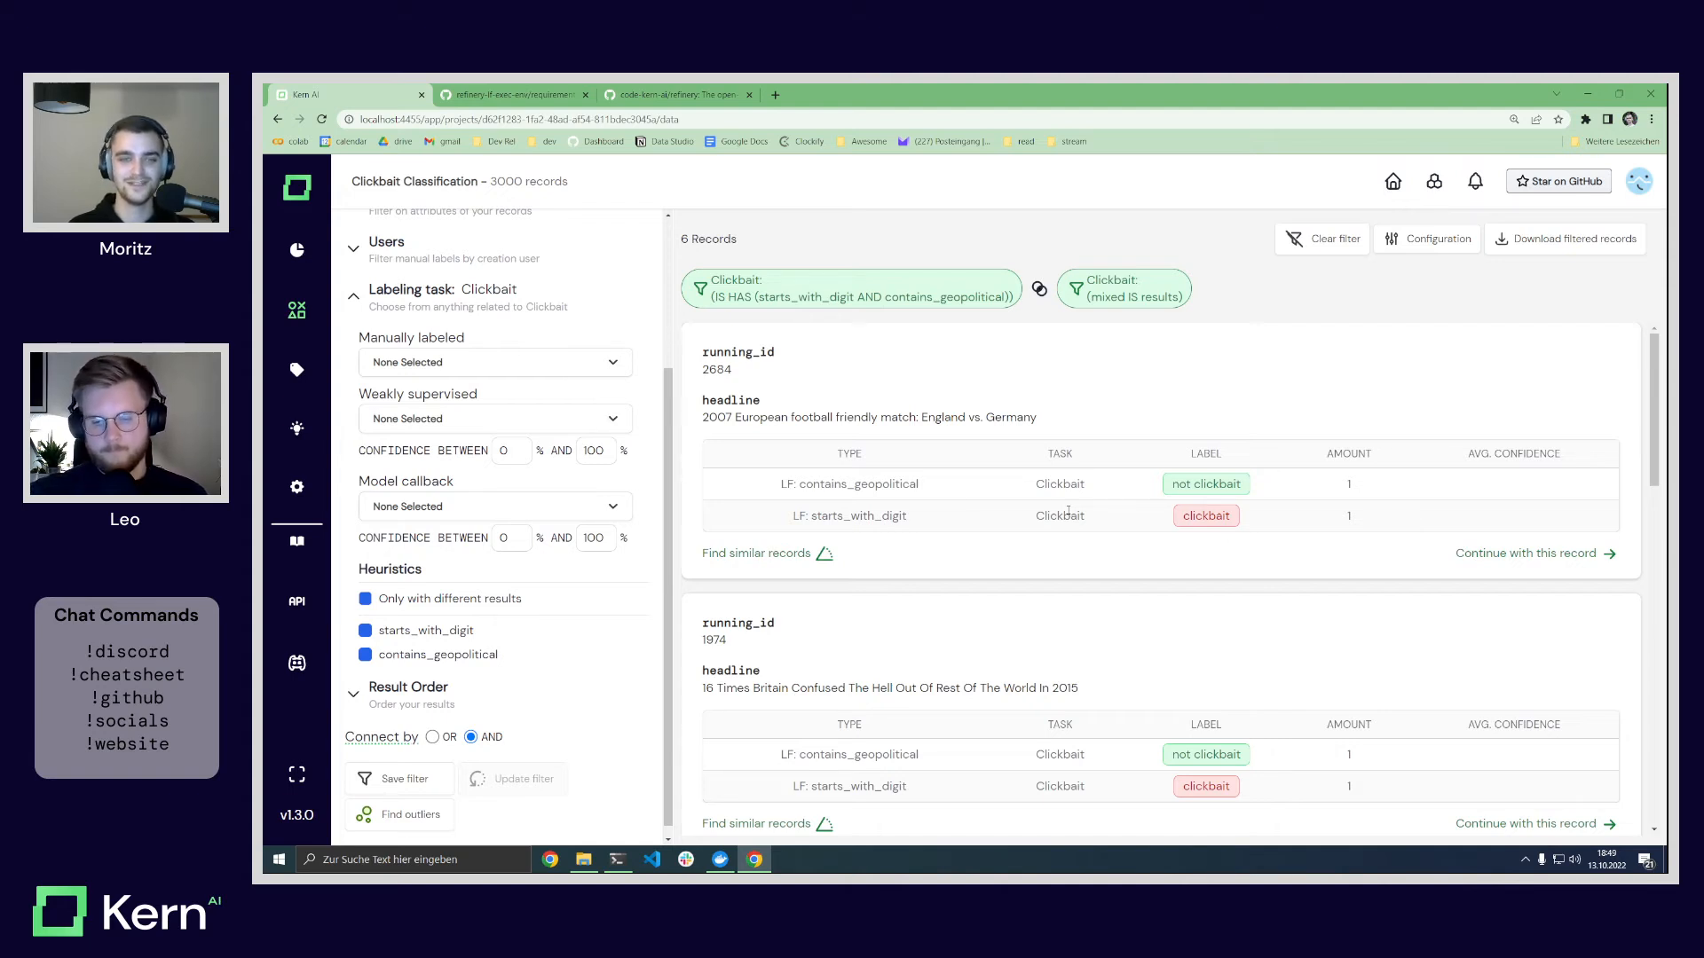
Step: Examine the "2007 European football friendly match" headline, comparing its leading number and country names with the two conflicting labeling functions
double_click(733, 417)
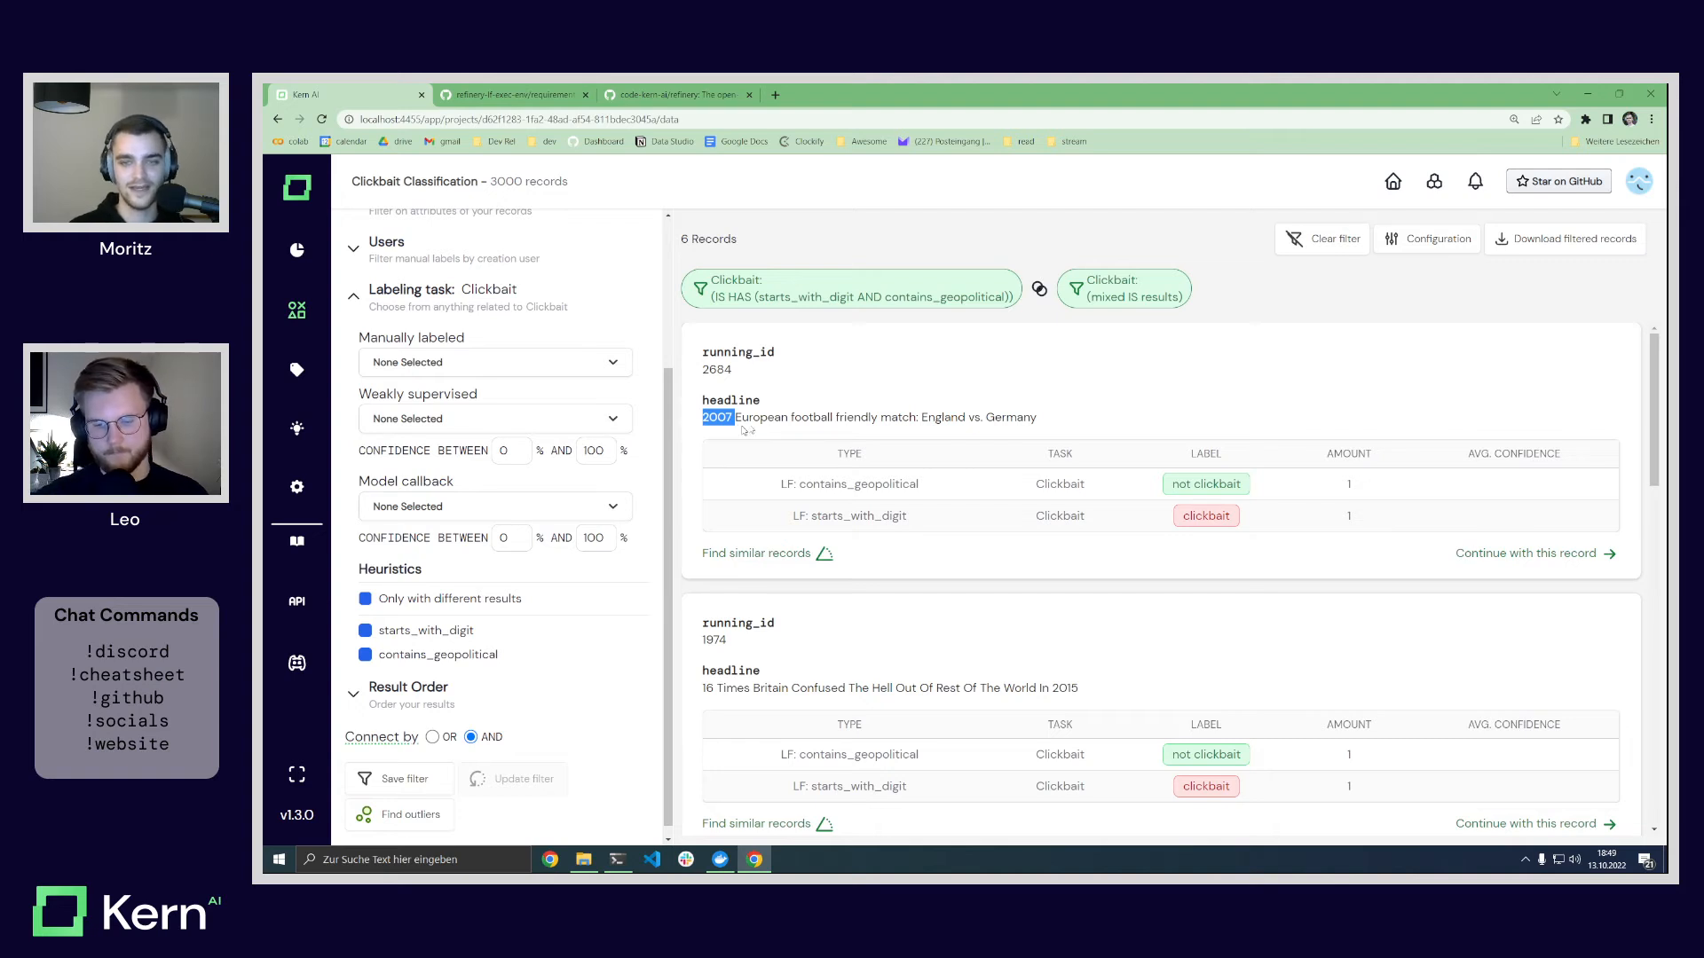
left_click_drag(941, 418, 995, 418)
left_click(970, 421)
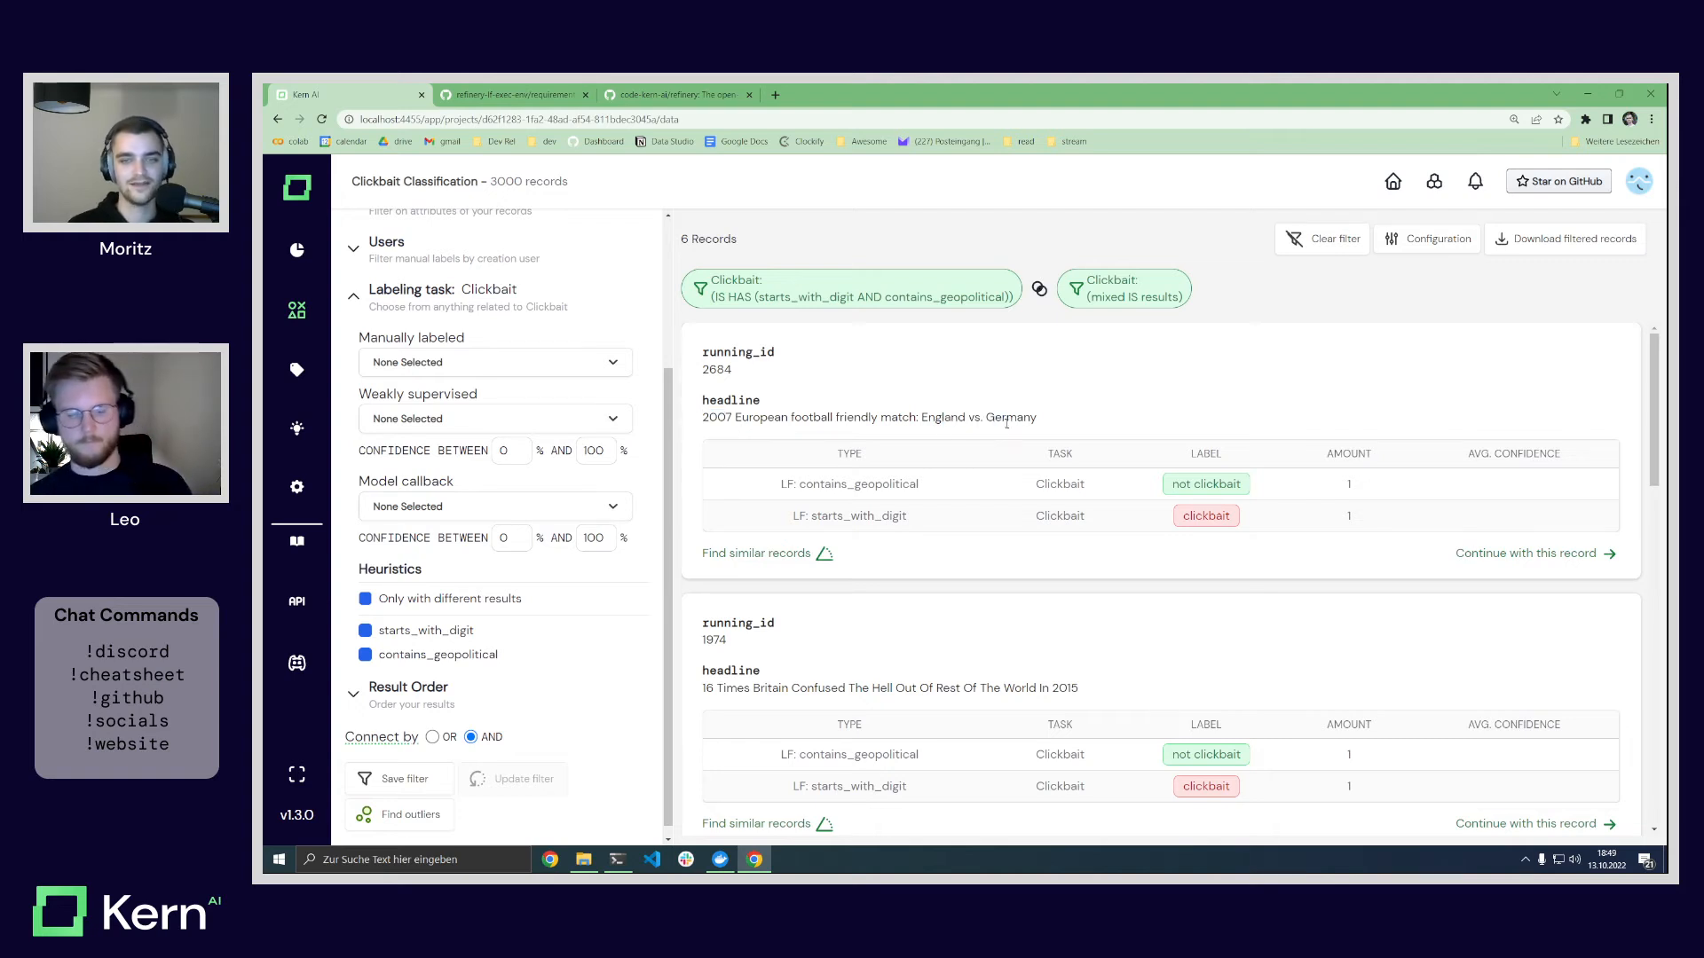
left_click_drag(841, 484, 1030, 417)
left_click(890, 513)
left_click_drag(903, 515, 827, 515)
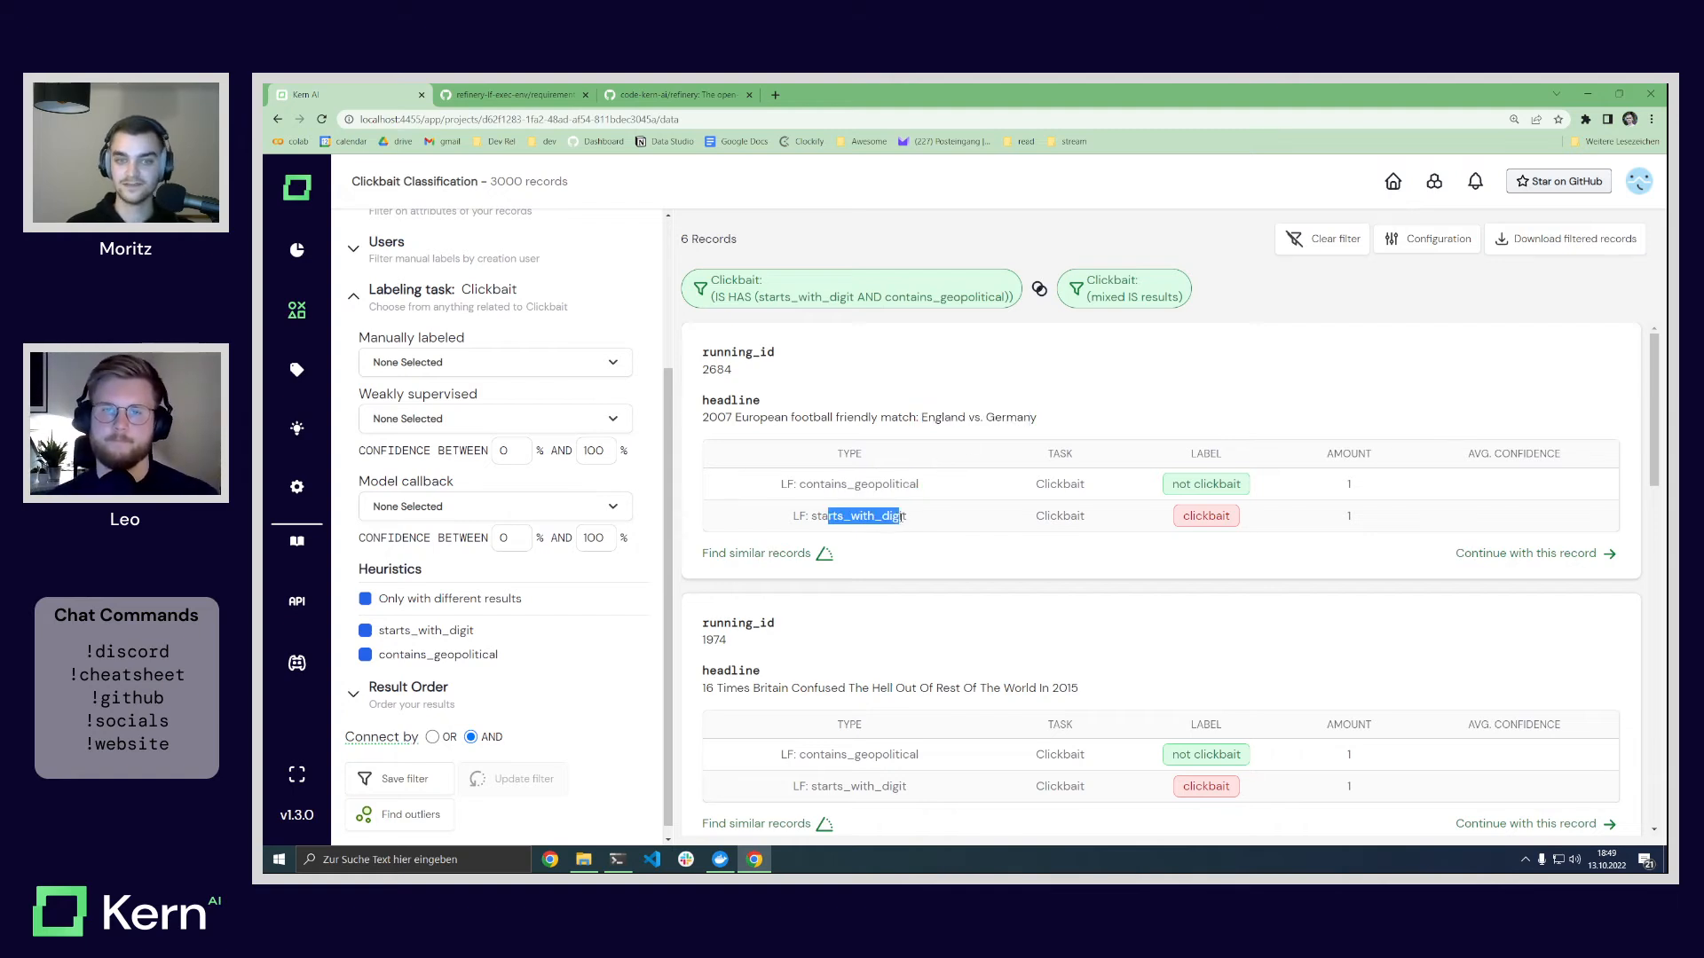
left_click(826, 475)
left_click_drag(709, 417, 736, 418)
left_click(736, 418)
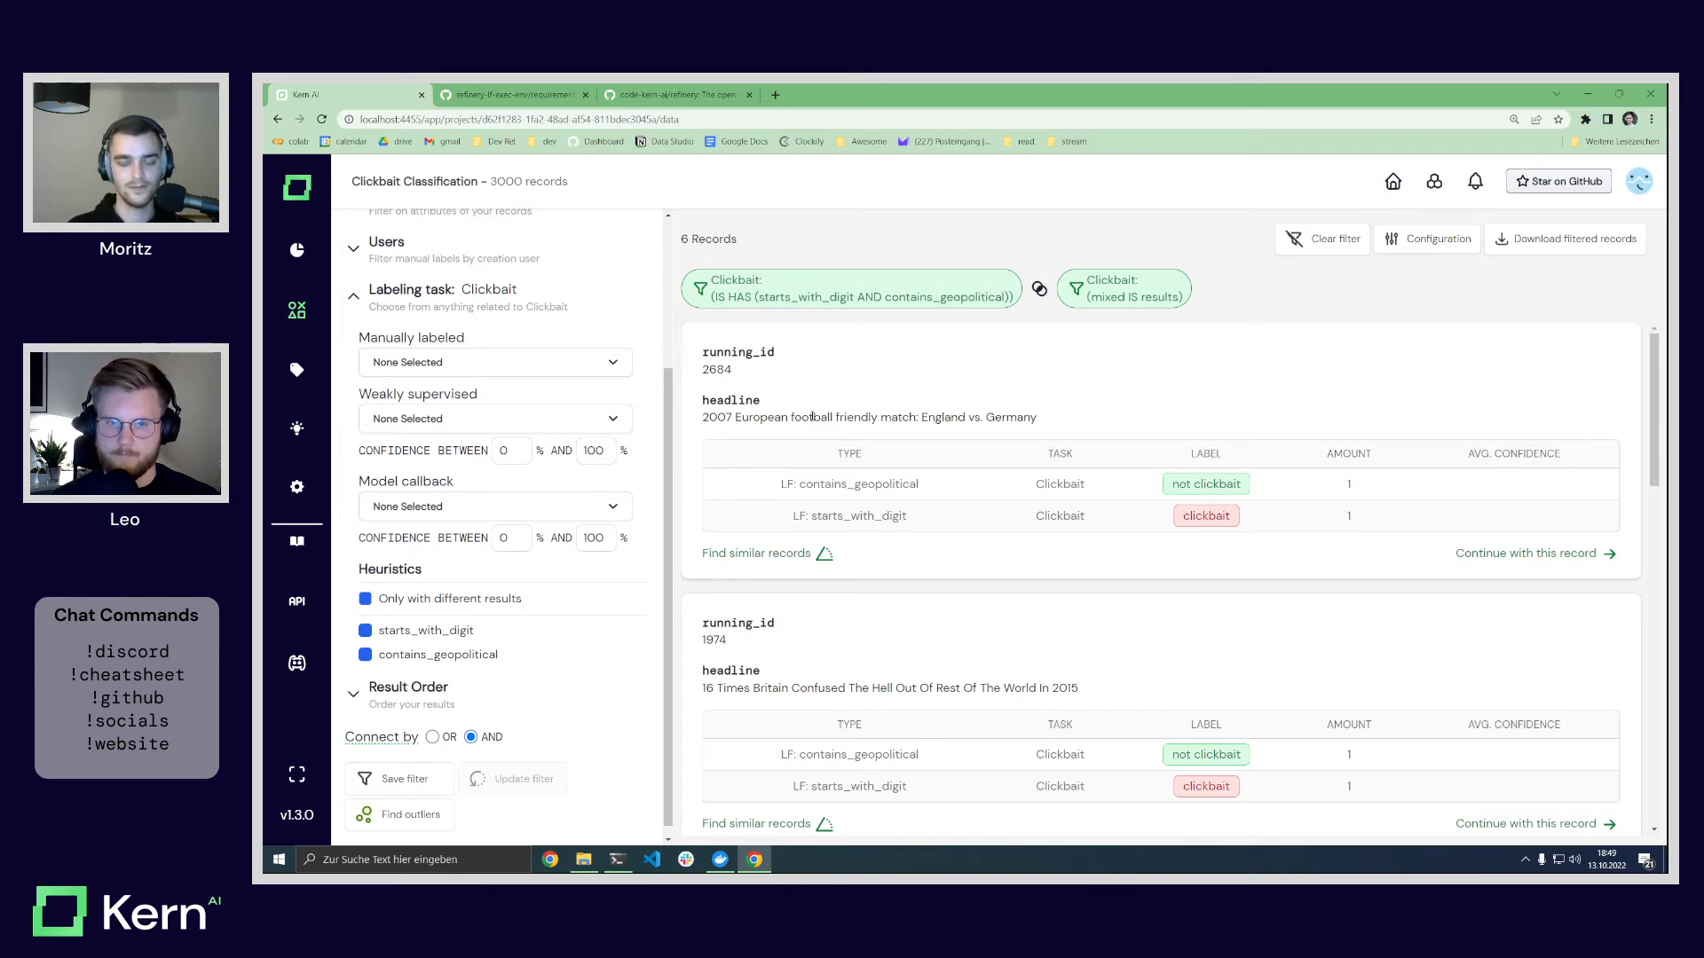
Step: Manually review the filtered conflicting records, labeling "16 Times Britain Confused The Hell Out Of Rest Of The World" clickbait and the others not clickbait
left_click(1508, 553)
left_click(820, 395)
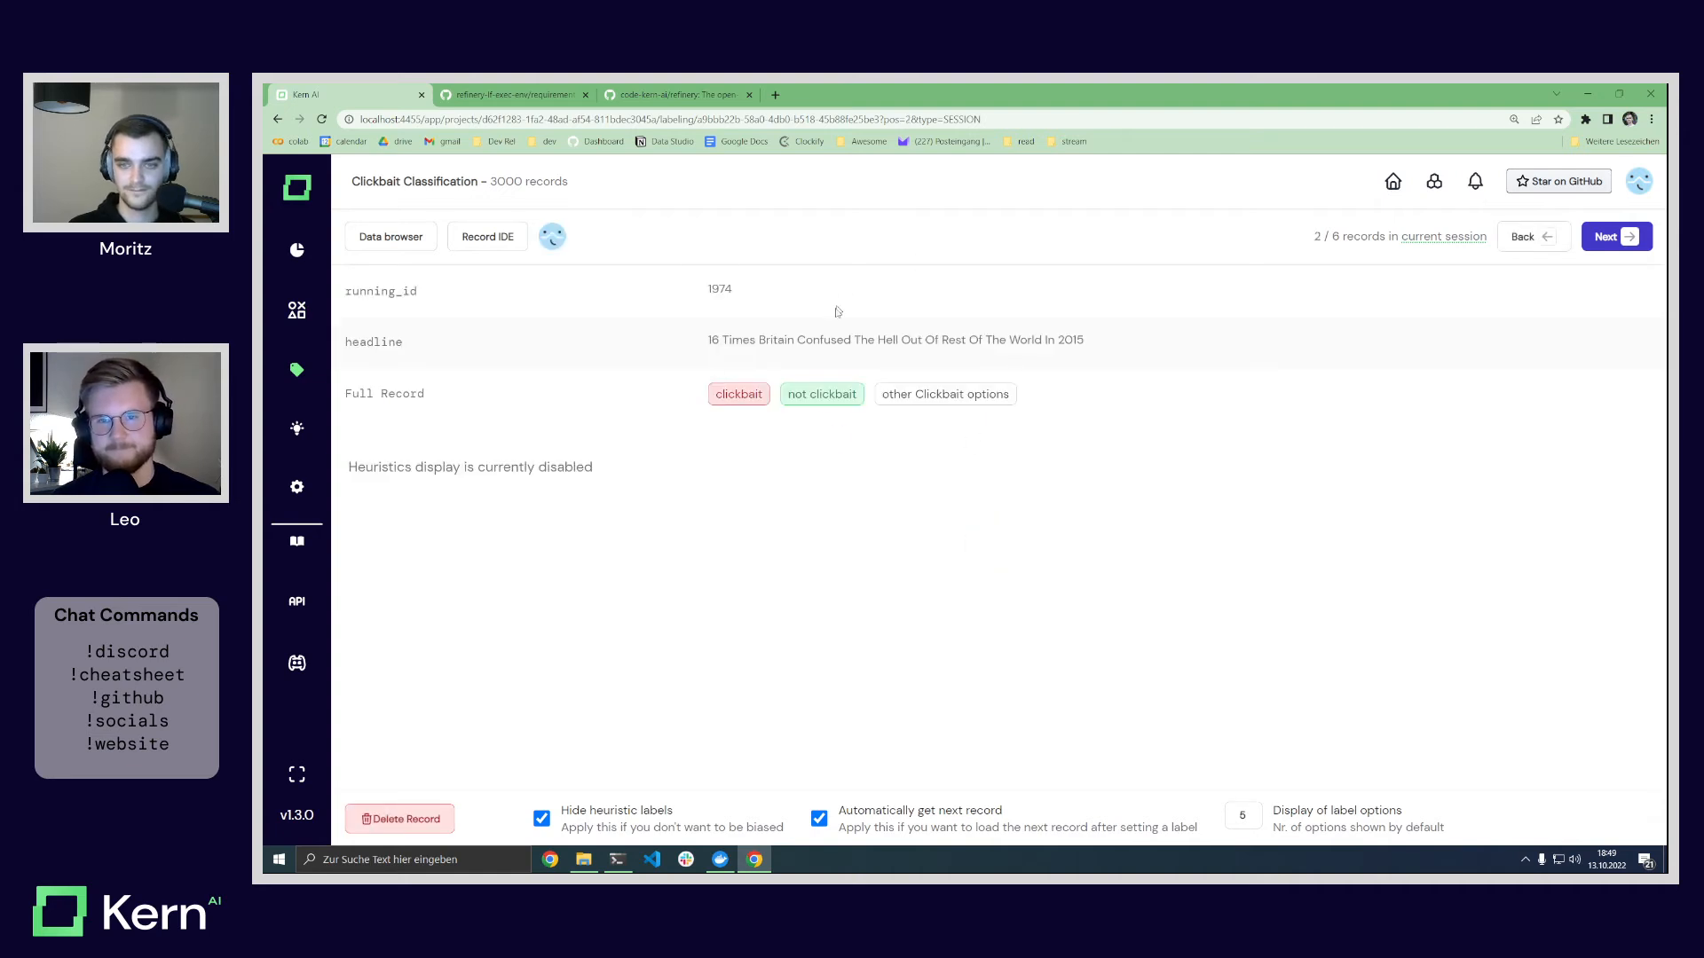
left_click(725, 396)
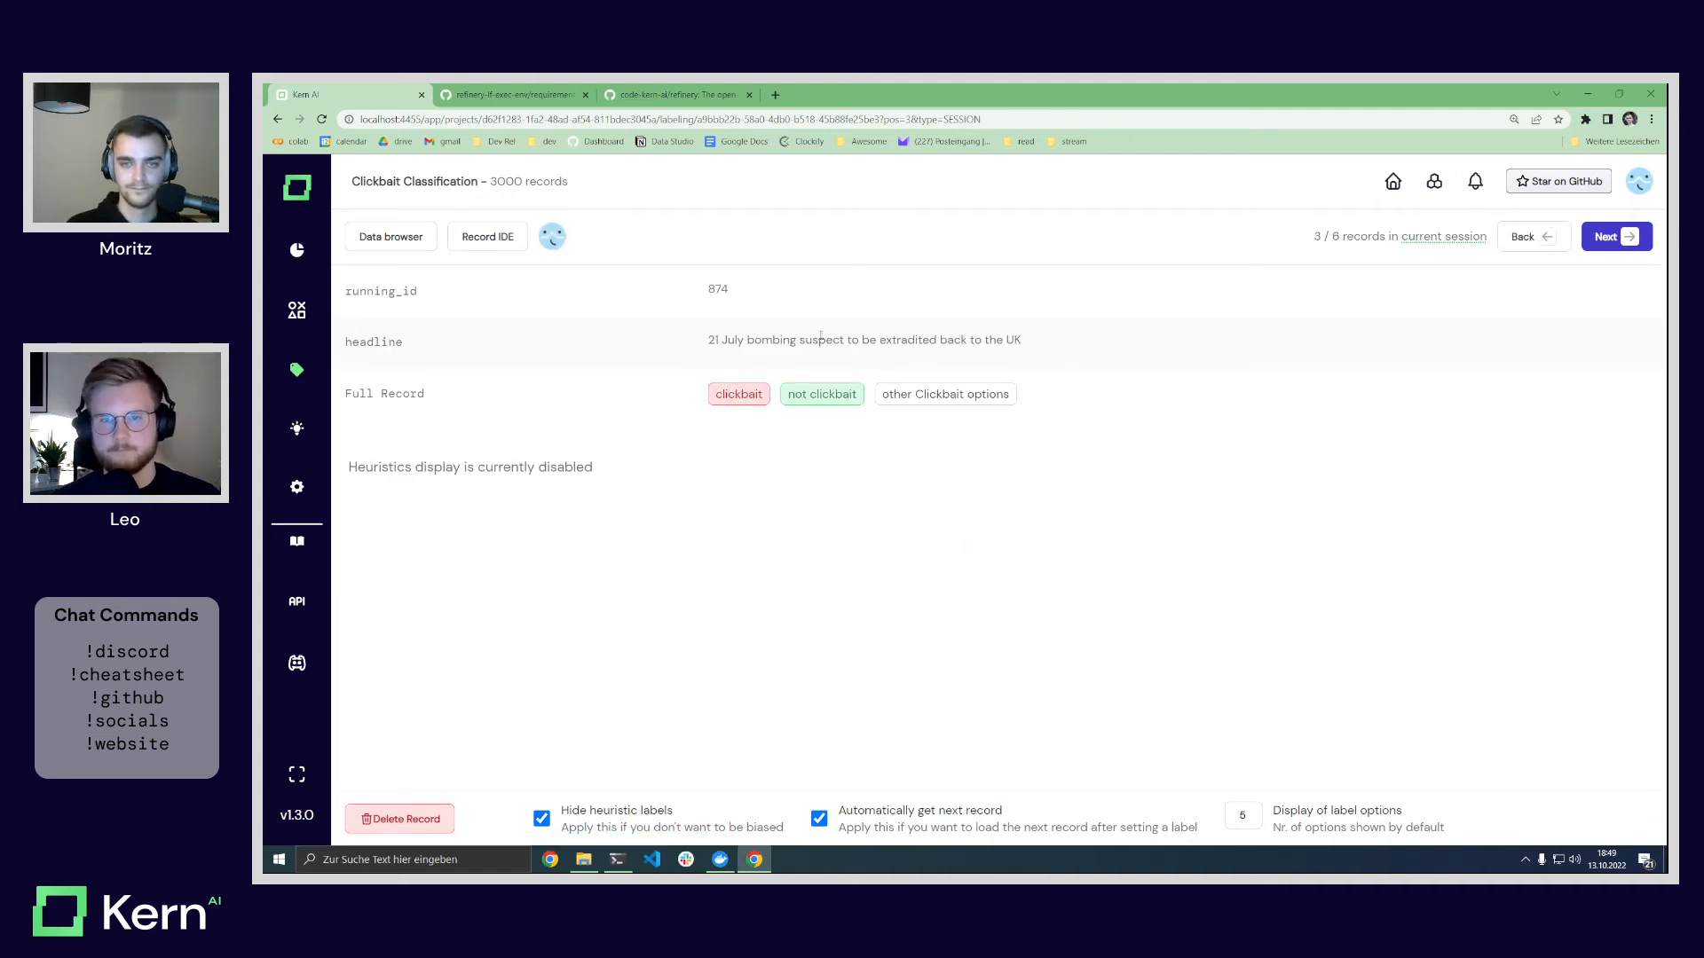
left_click(819, 396)
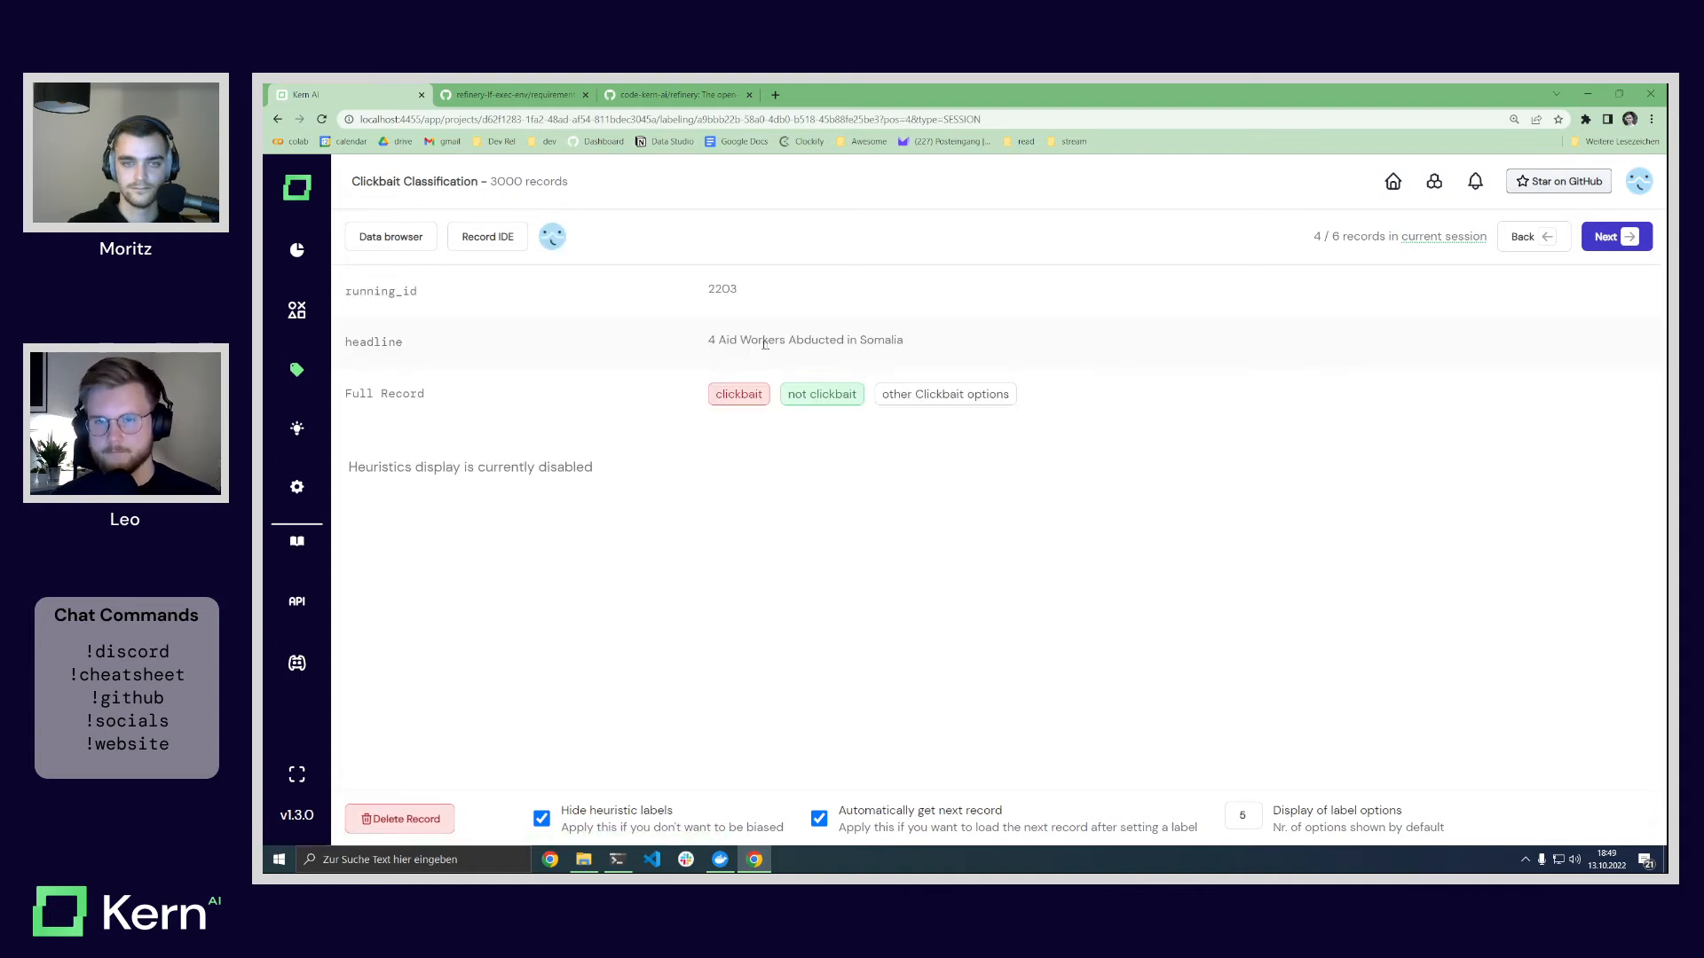
left_click(794, 396)
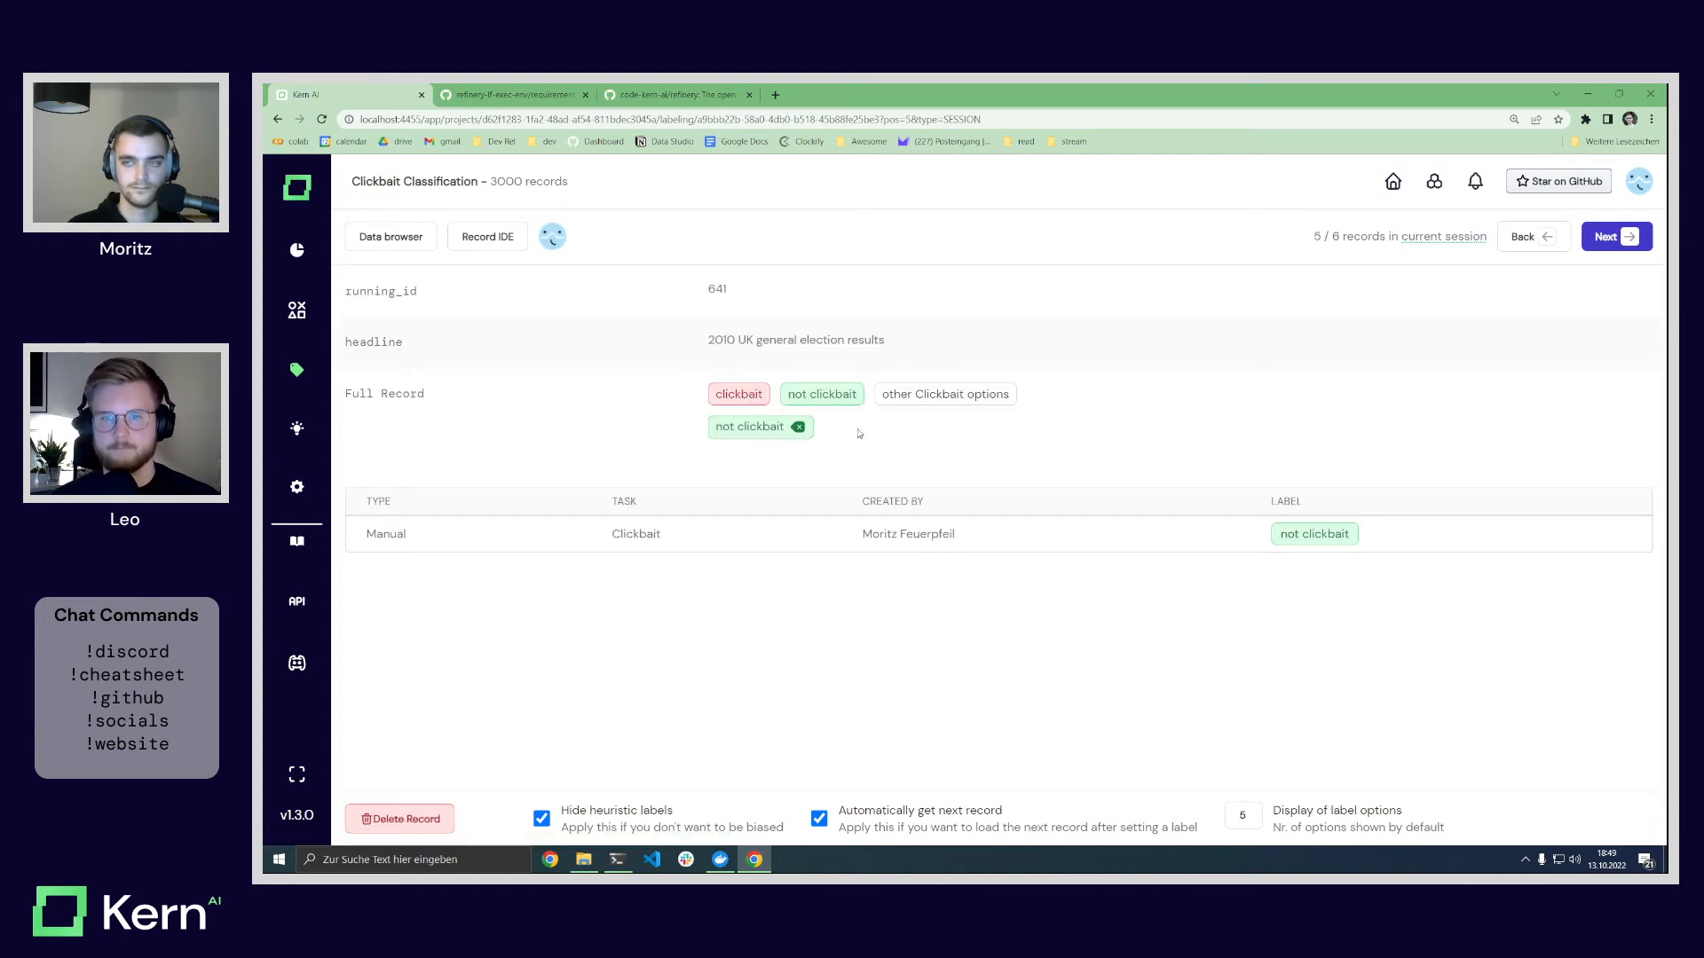
left_click(1606, 236)
left_click(821, 394)
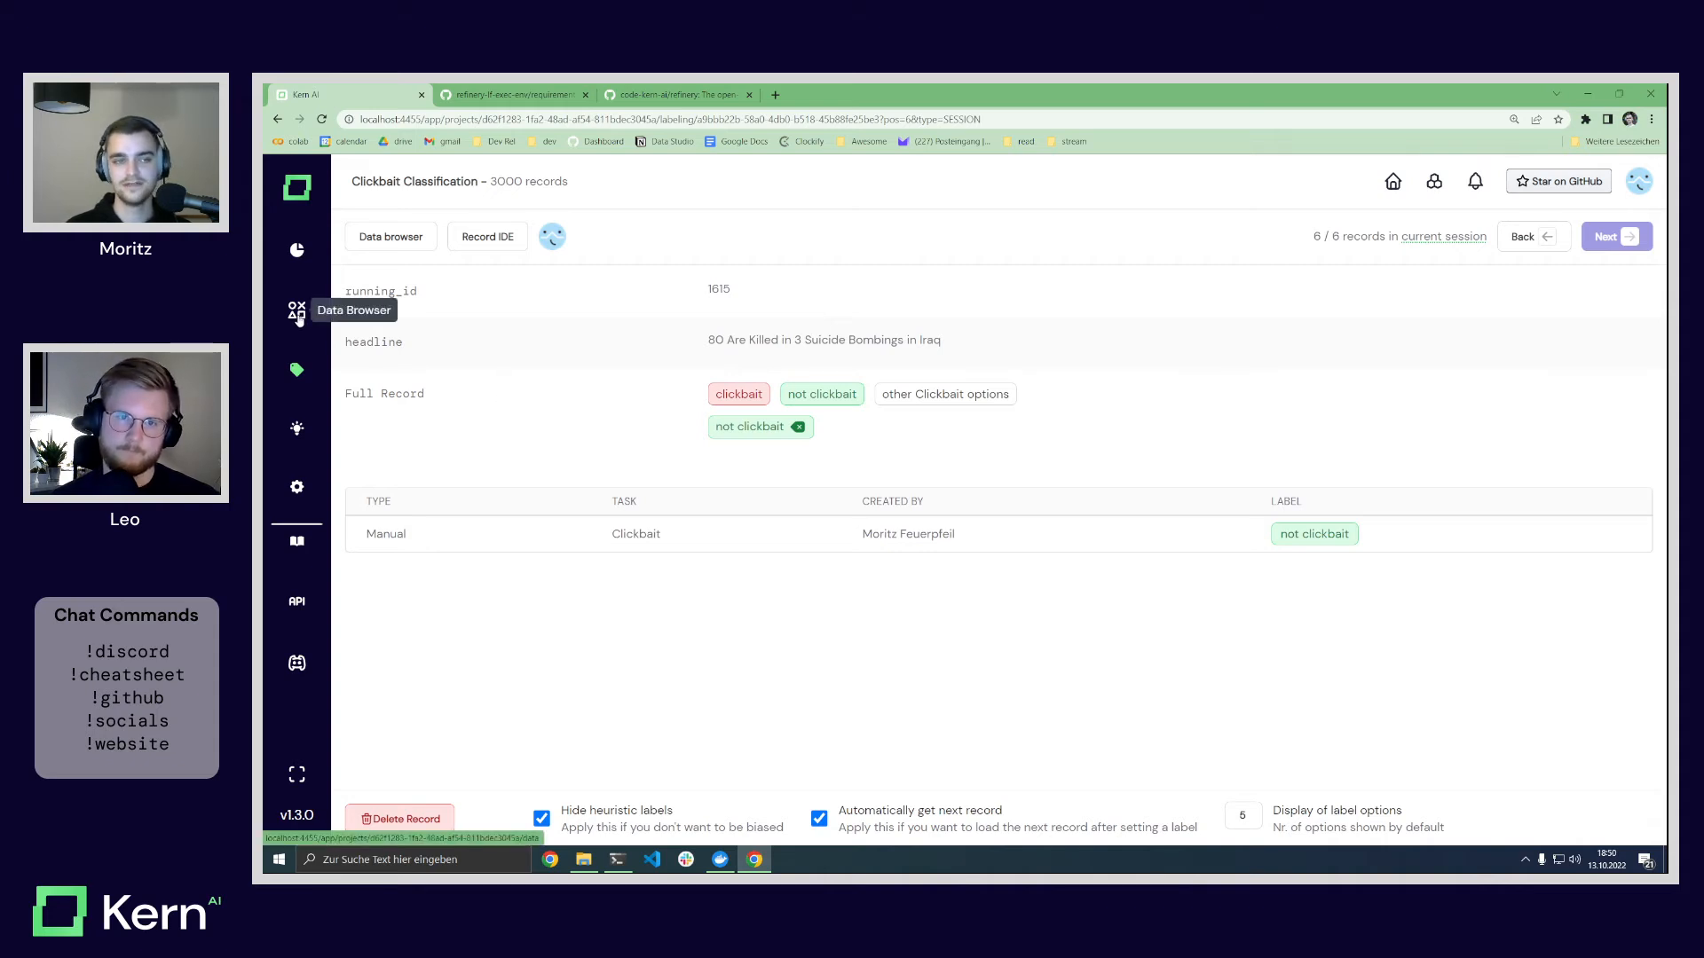
Step: Create a new lookup list for the project and name it clickbait_terms
left_click(297, 428)
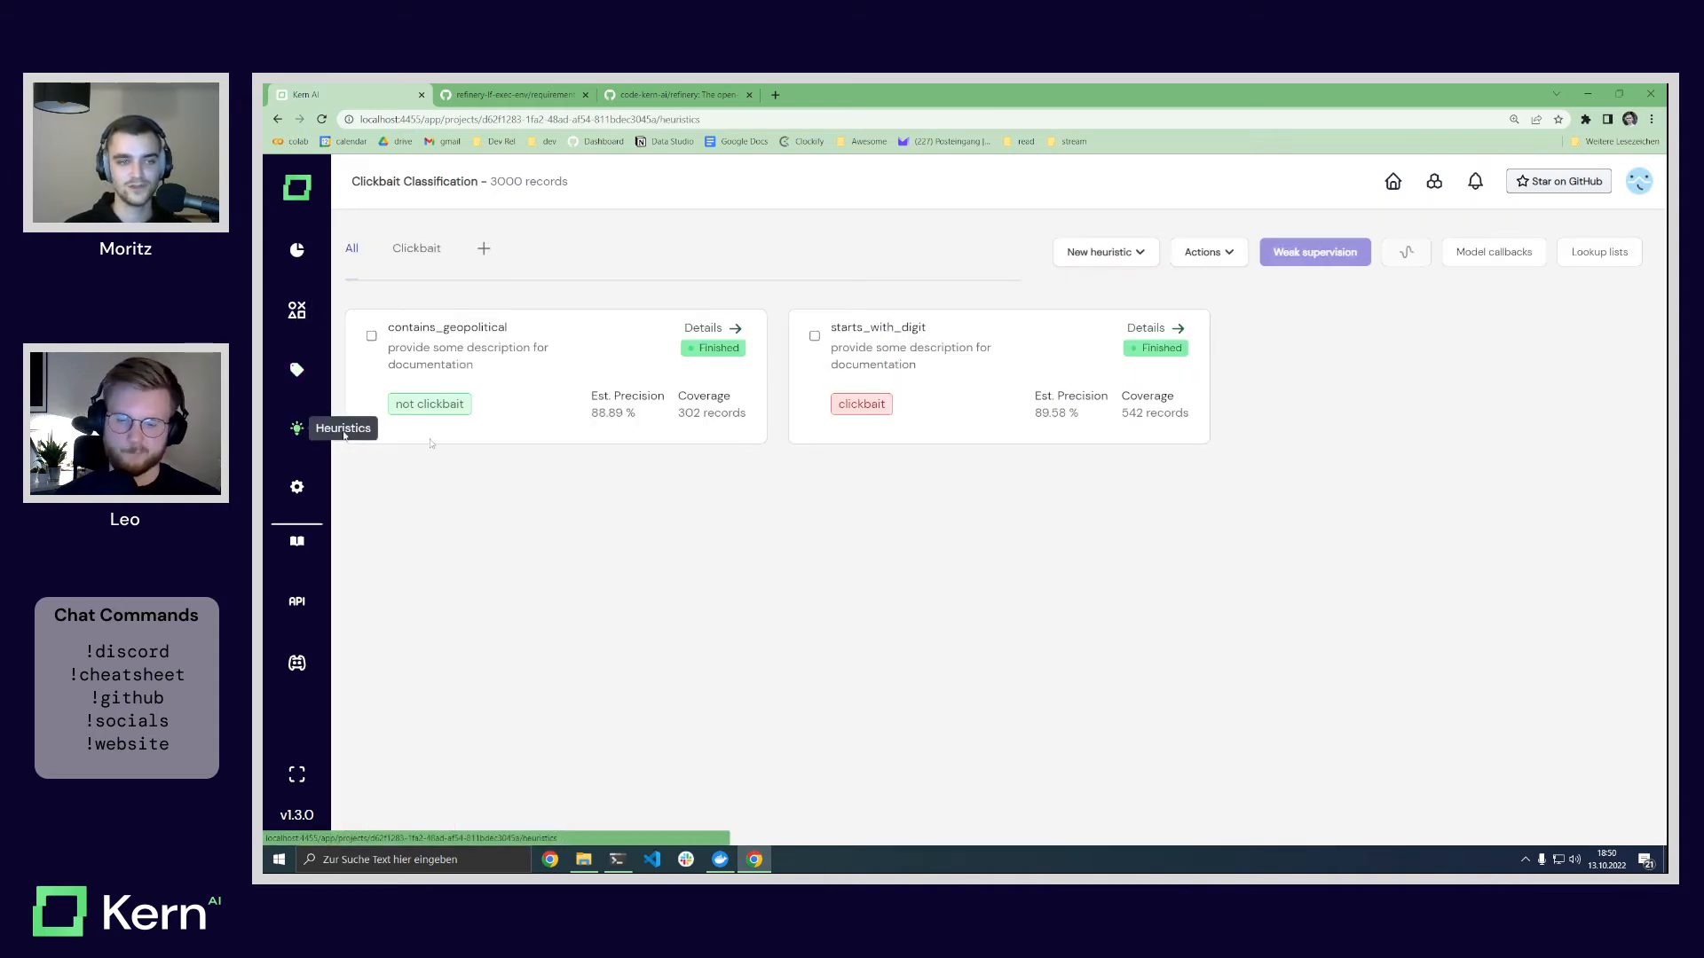
left_click(1586, 255)
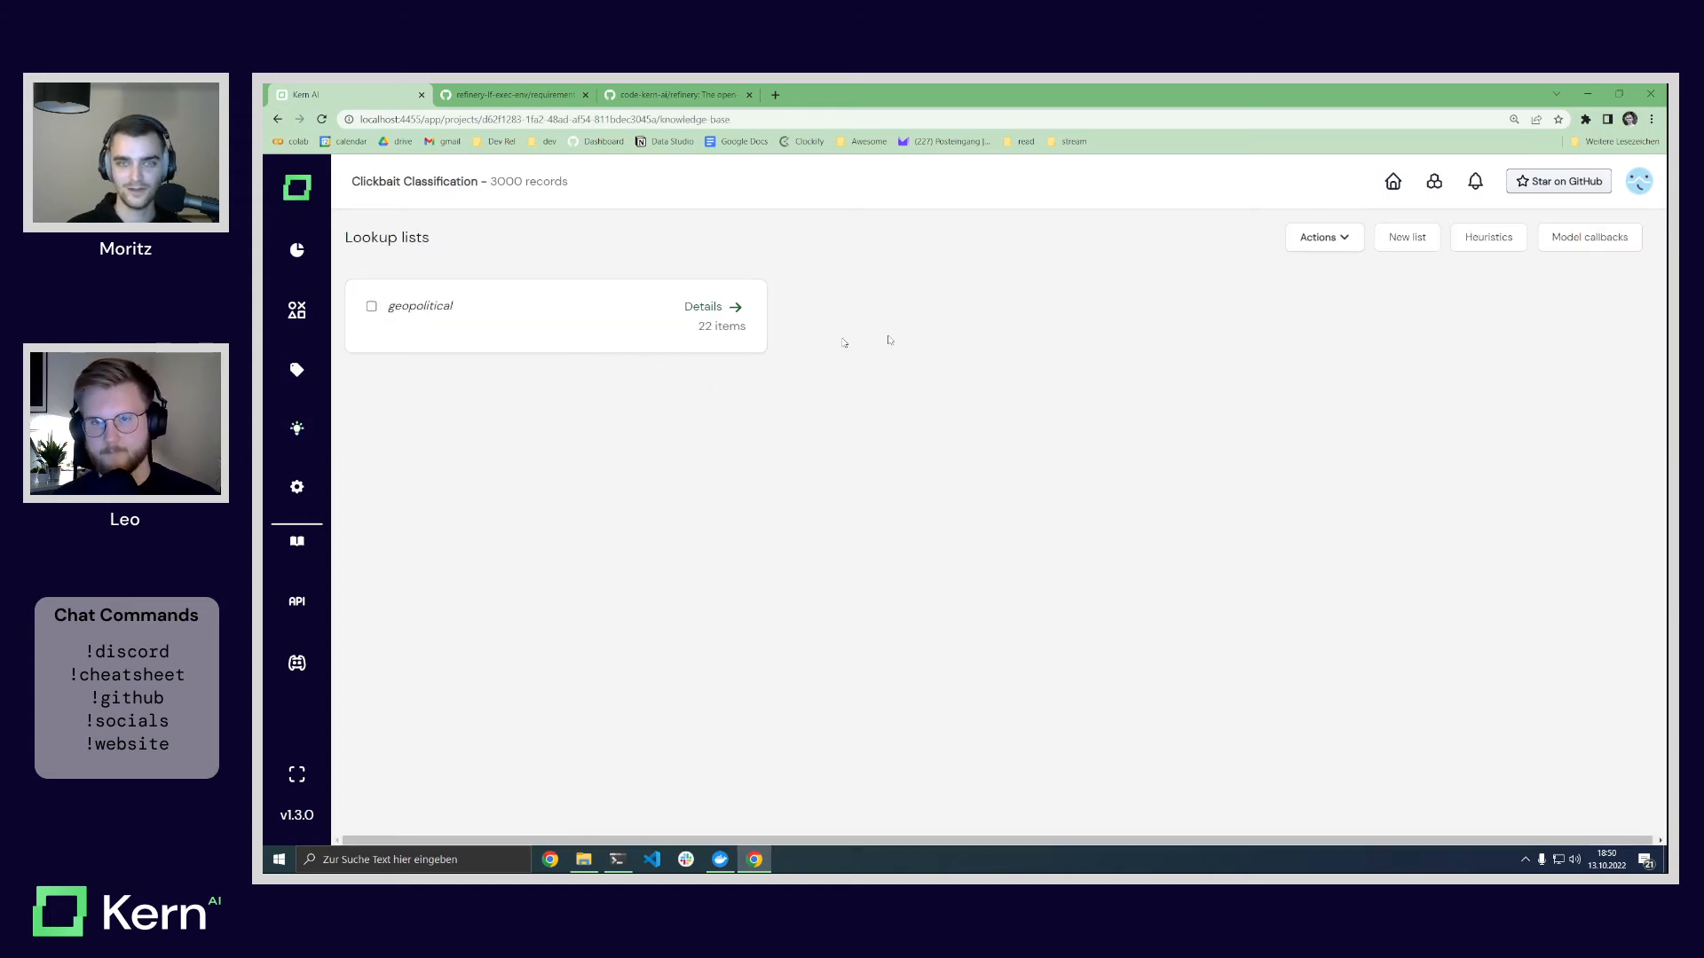
left_click(1486, 238)
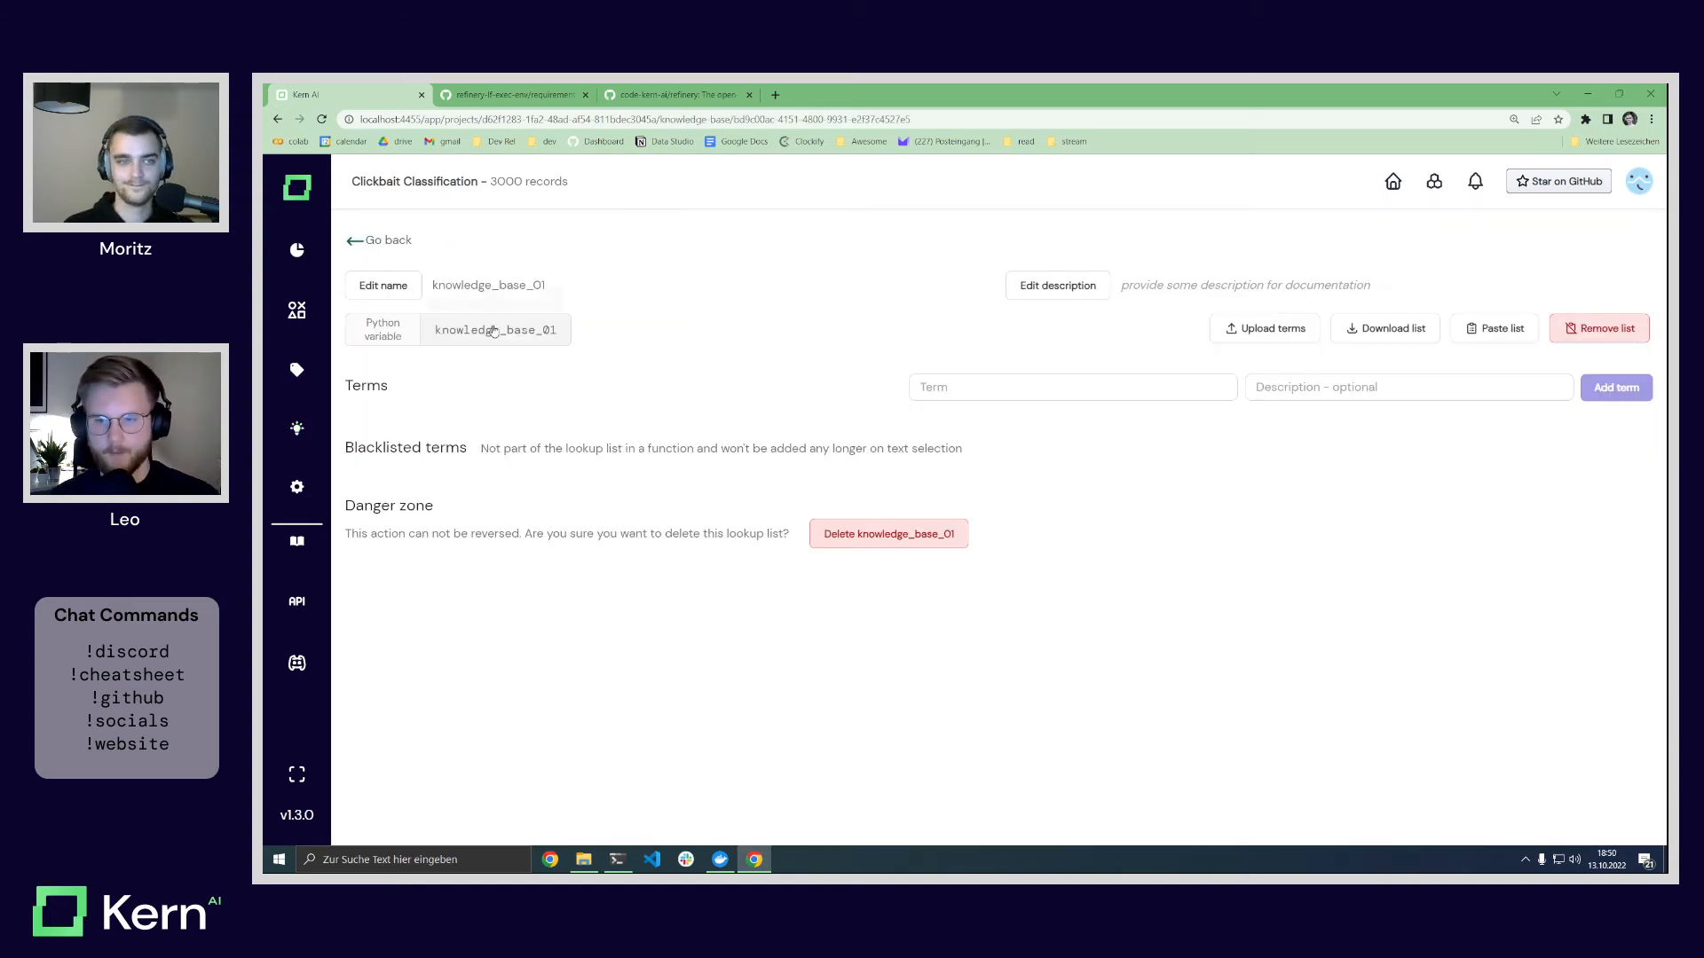
left_click(458, 288)
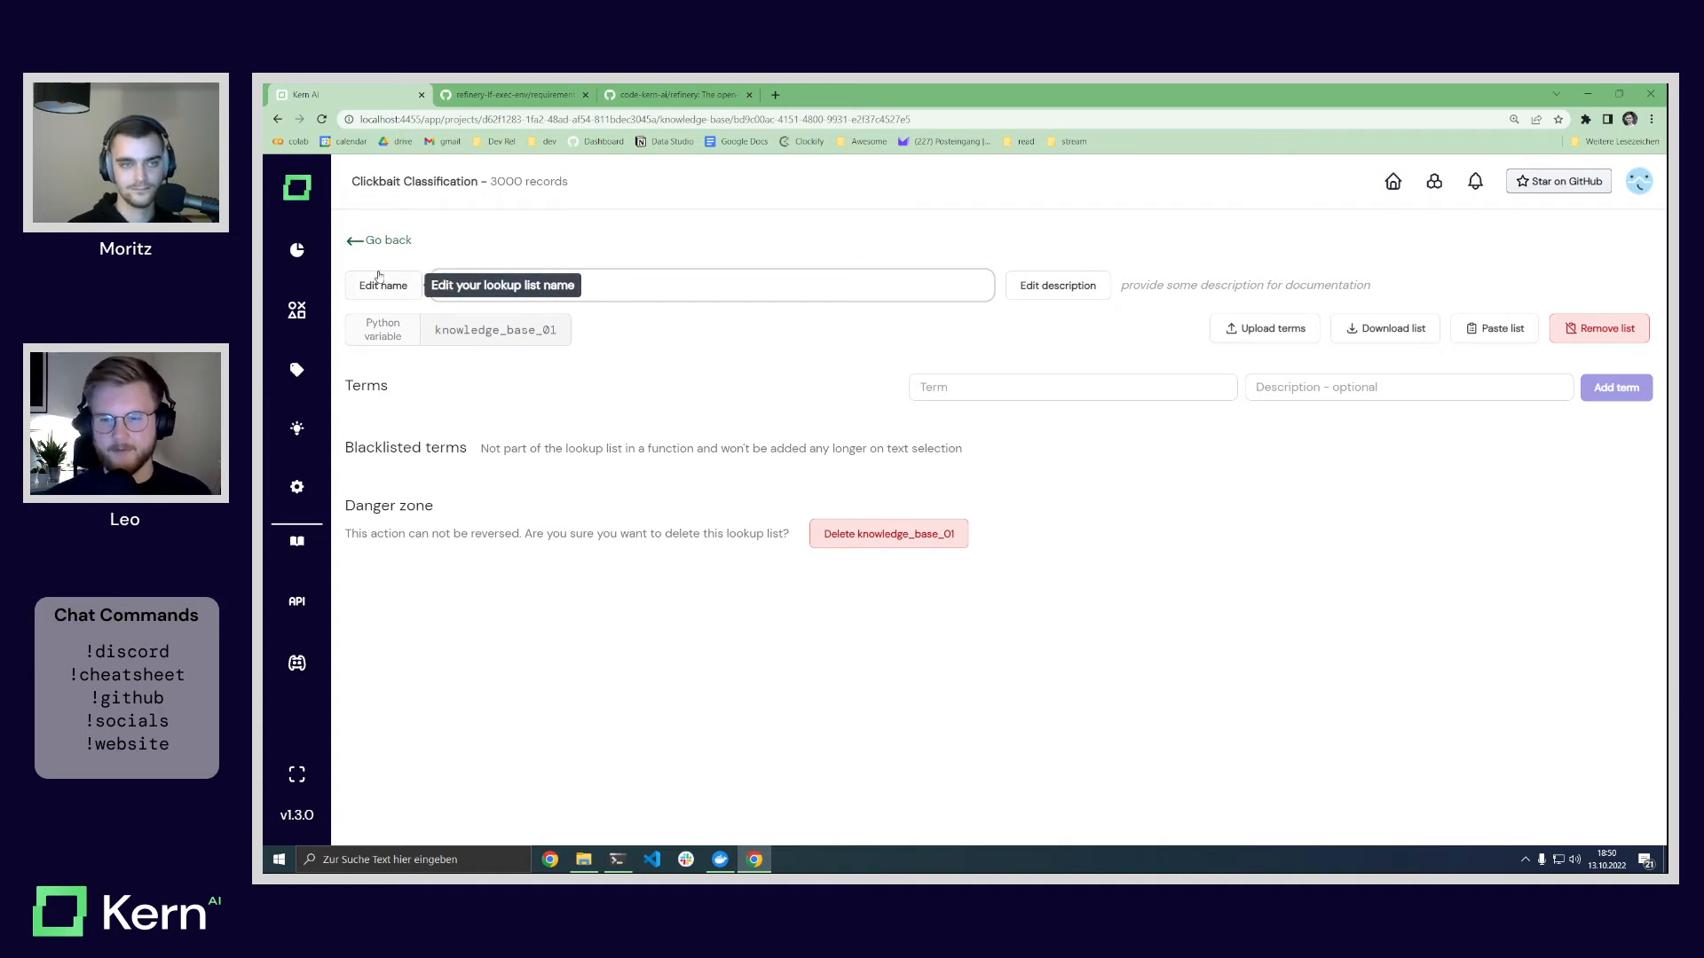
type("clickbait_terms")
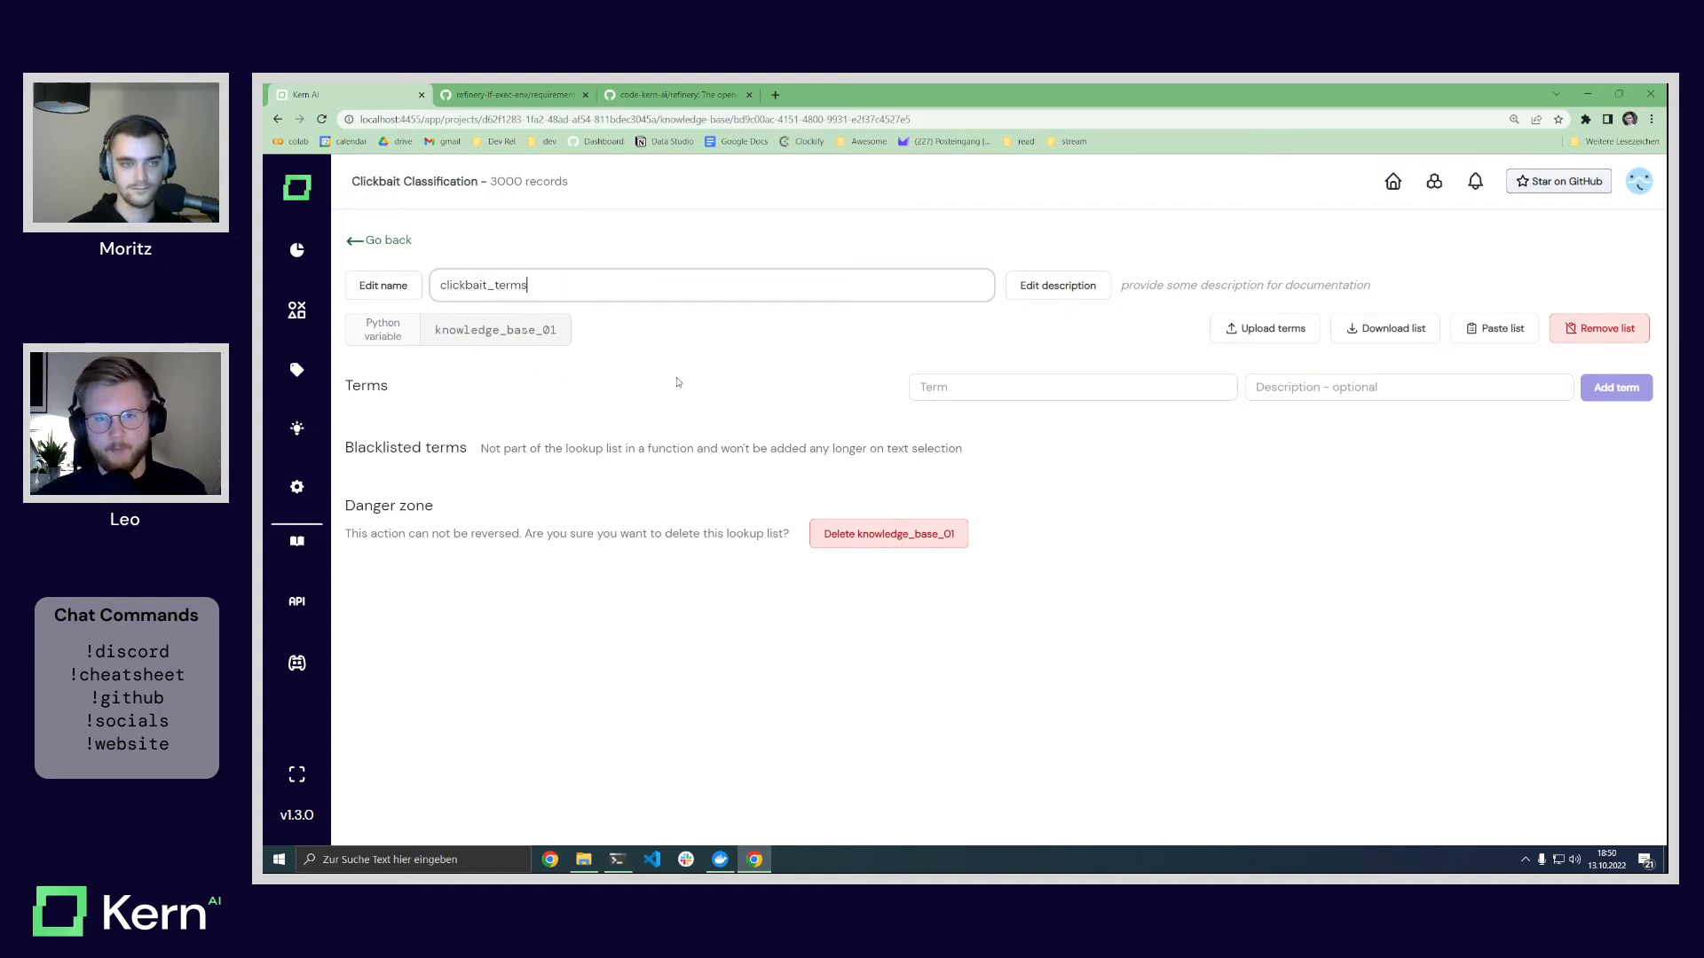
key("Return")
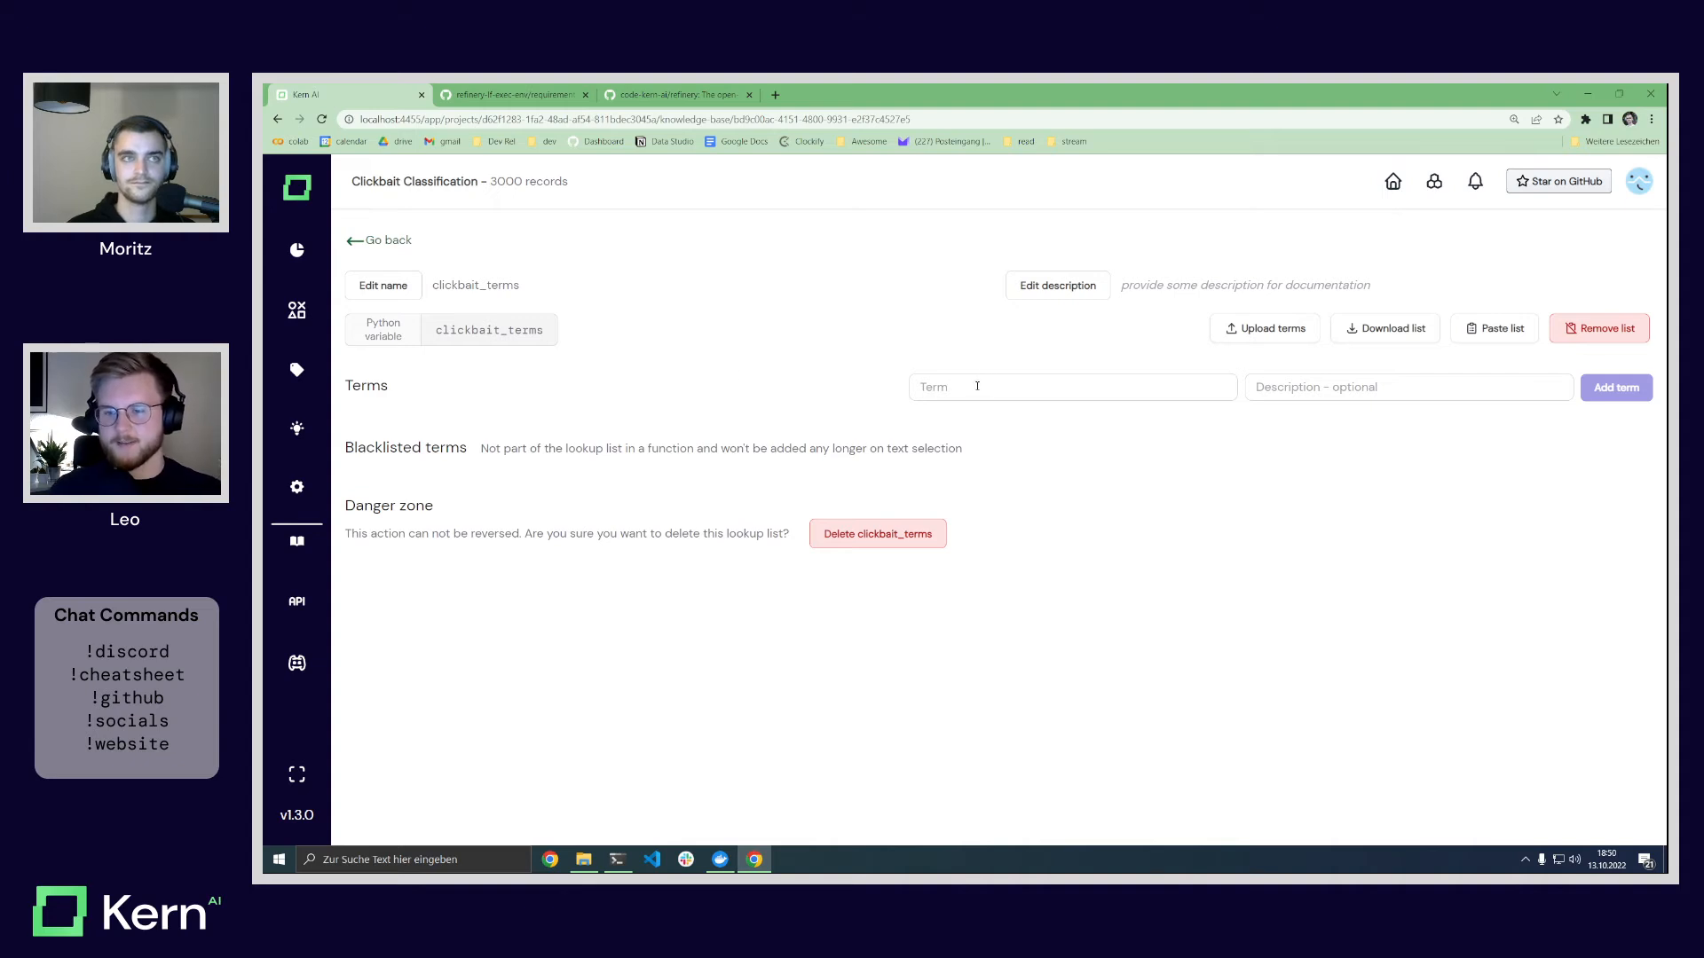
Step: Add the terms "are so", "are you" and "awesome" to the clickbait_terms lookup list
left_click(977, 386)
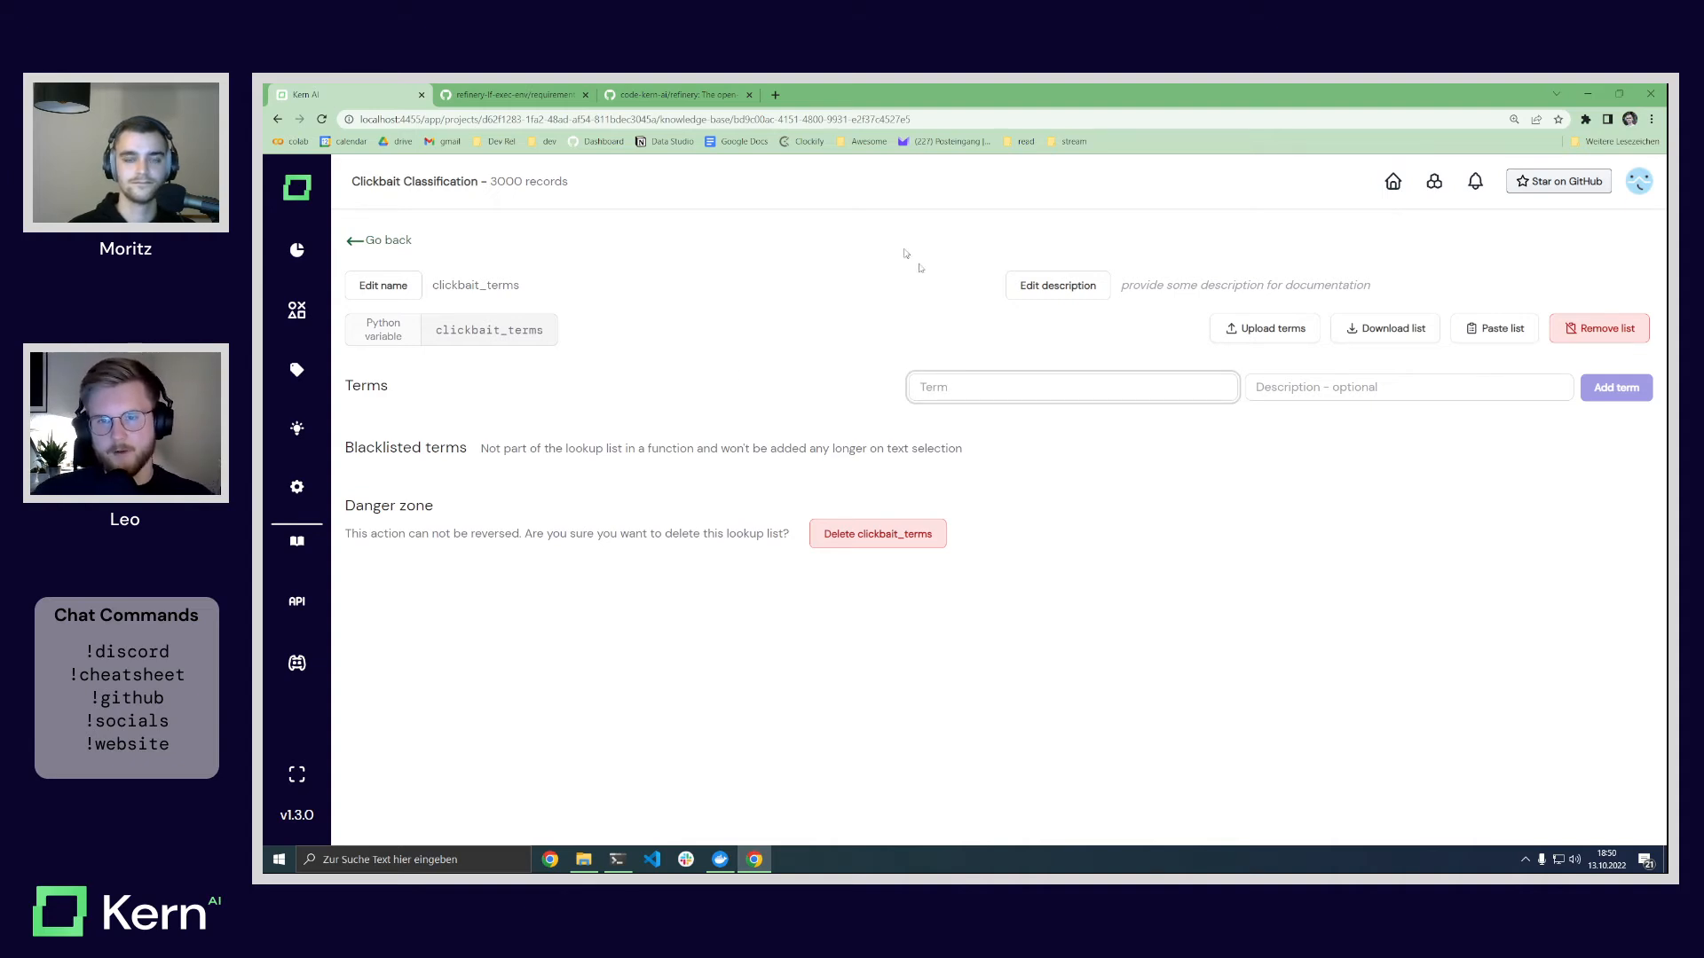
type("are so")
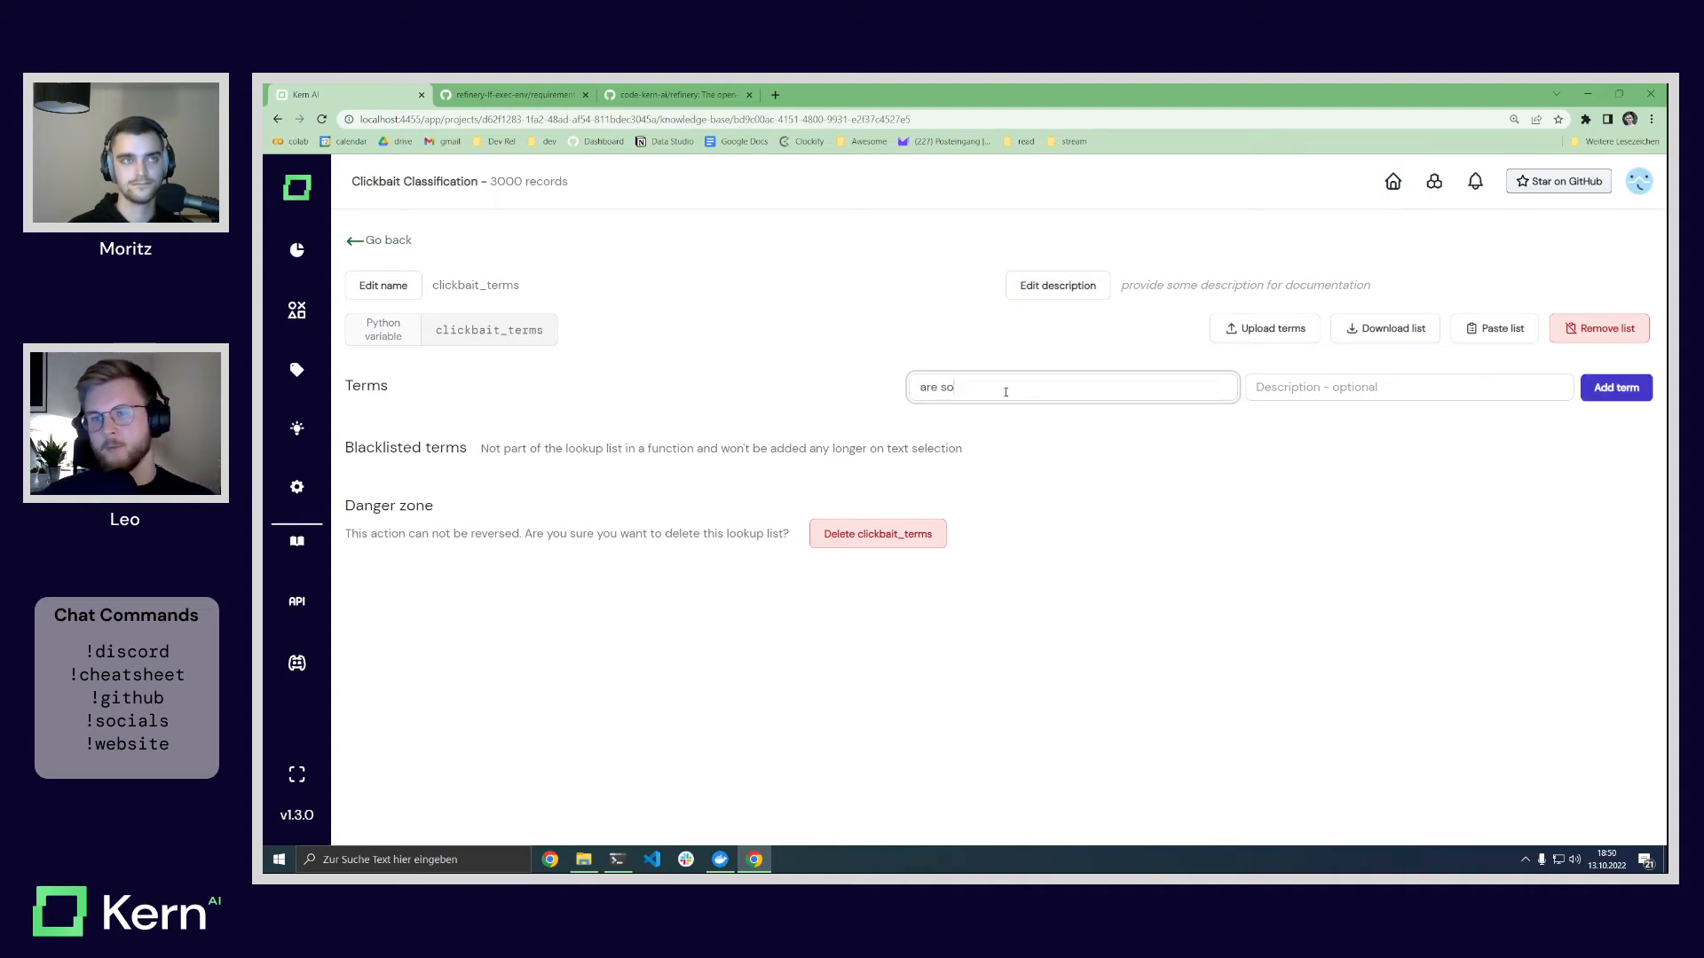
key("Return")
type("are you")
key("Return")
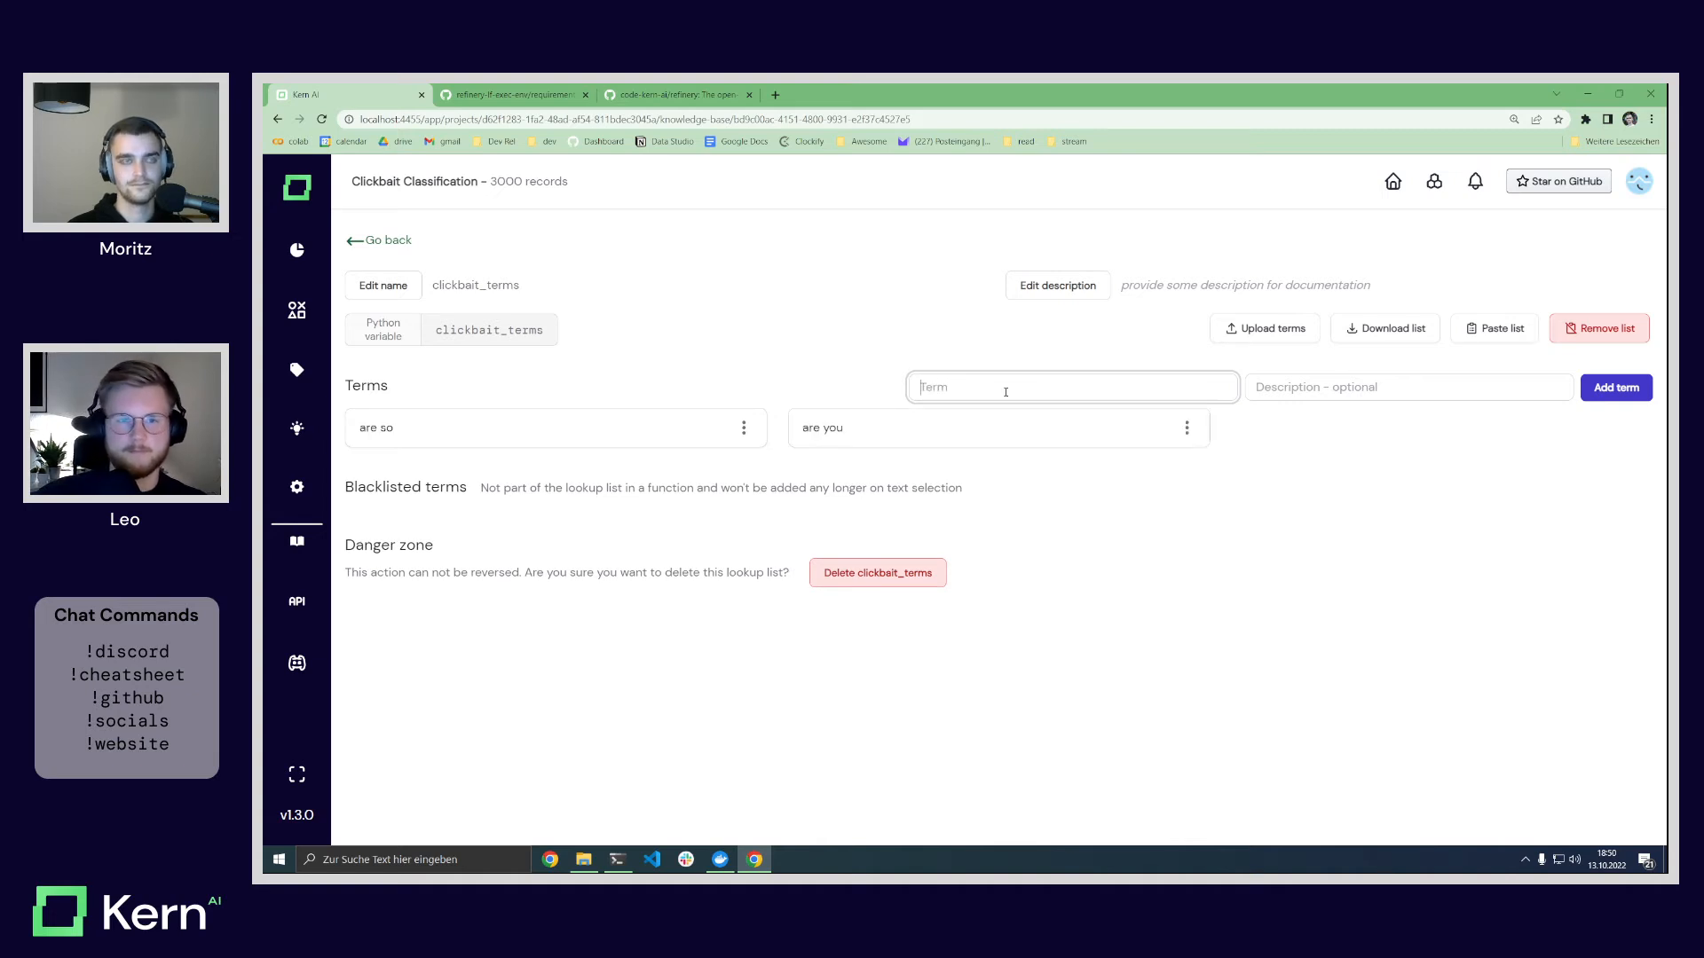
type("awesome")
key("Return")
Step: Add the terms "breathtaking", "can we" and "here's what" to the clickbait_terms lookup list
type("brea")
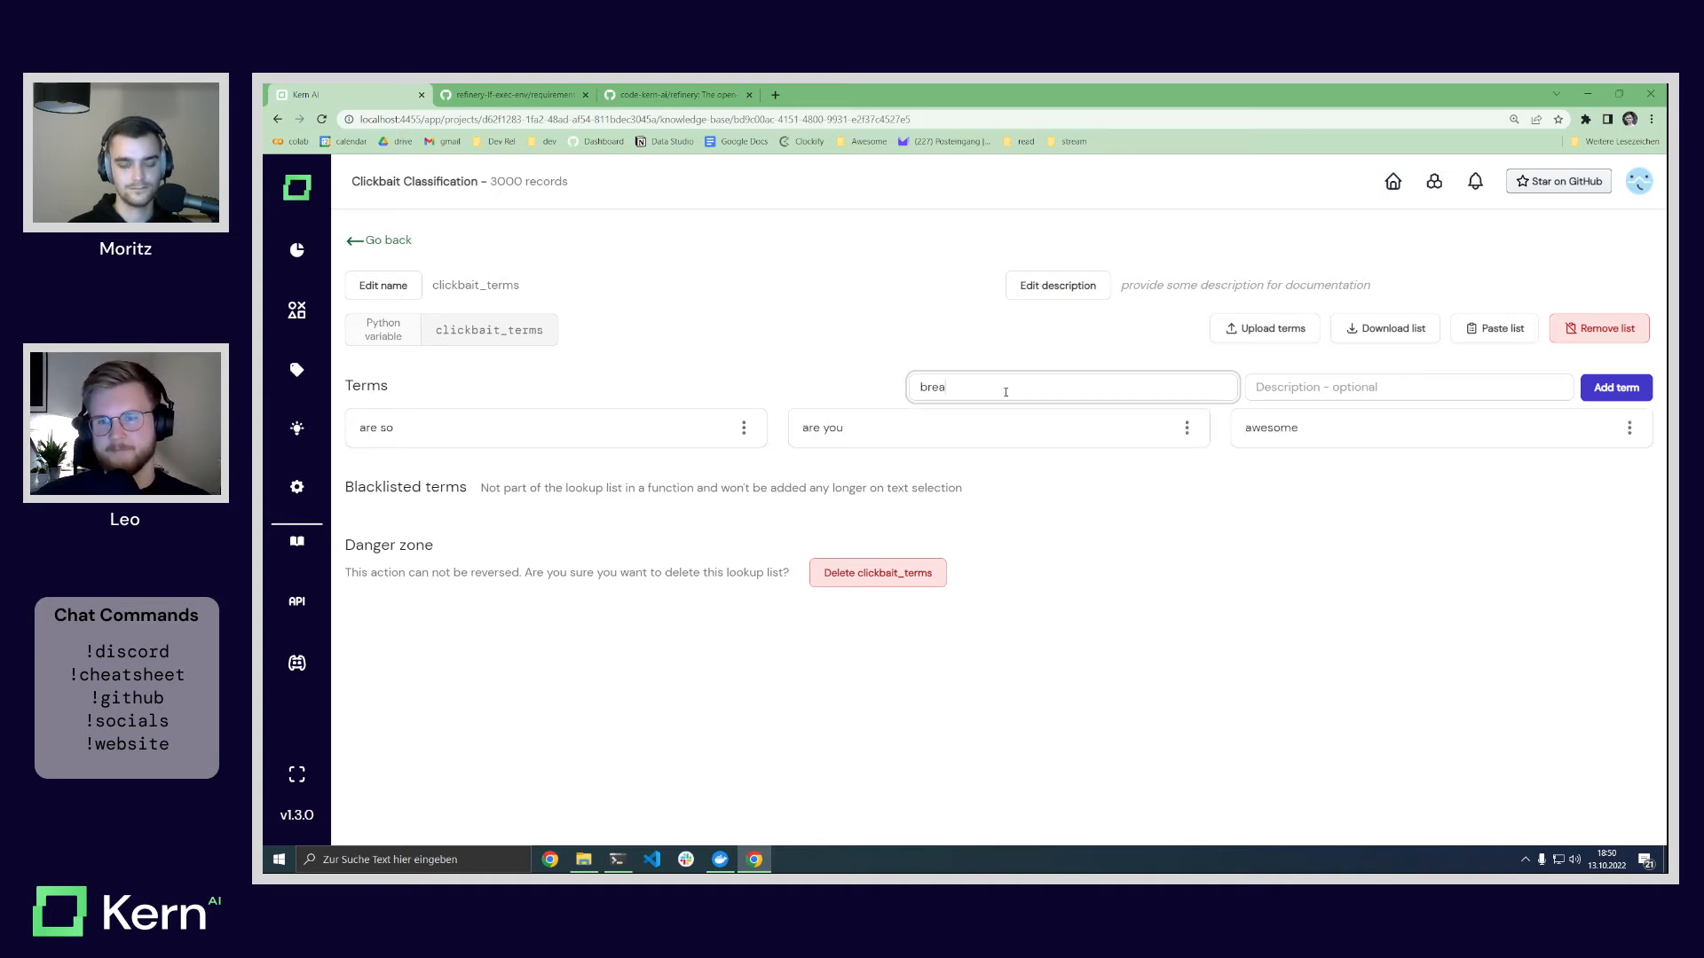
type("thtaki")
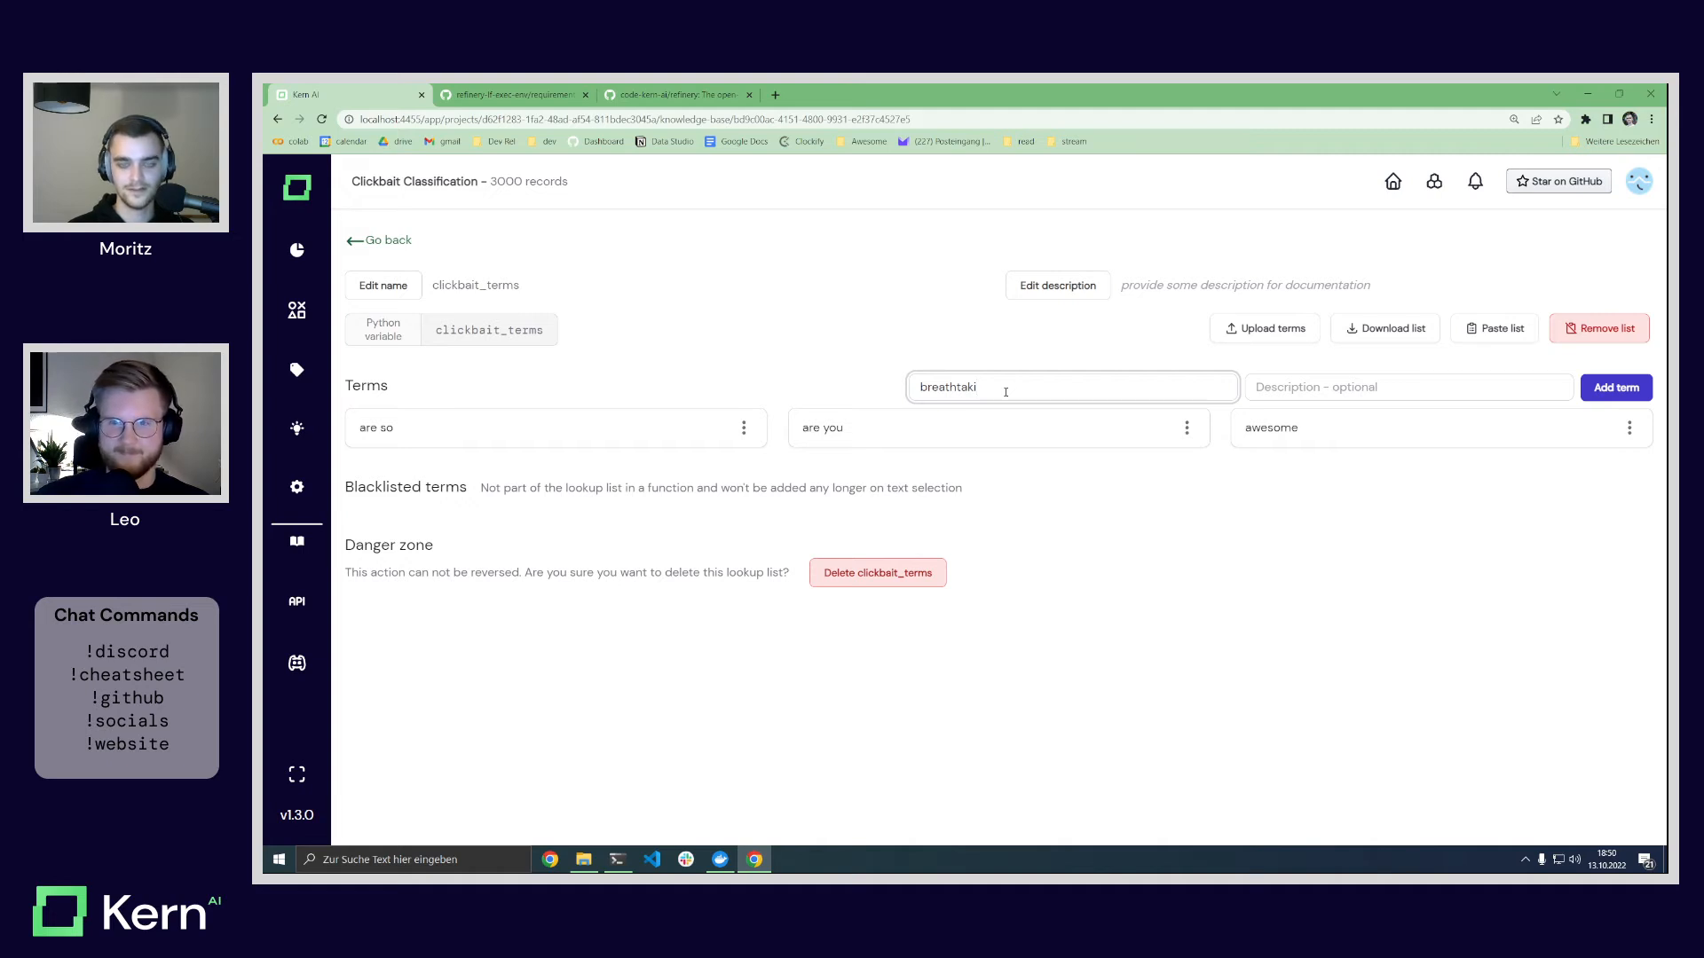
type("ng")
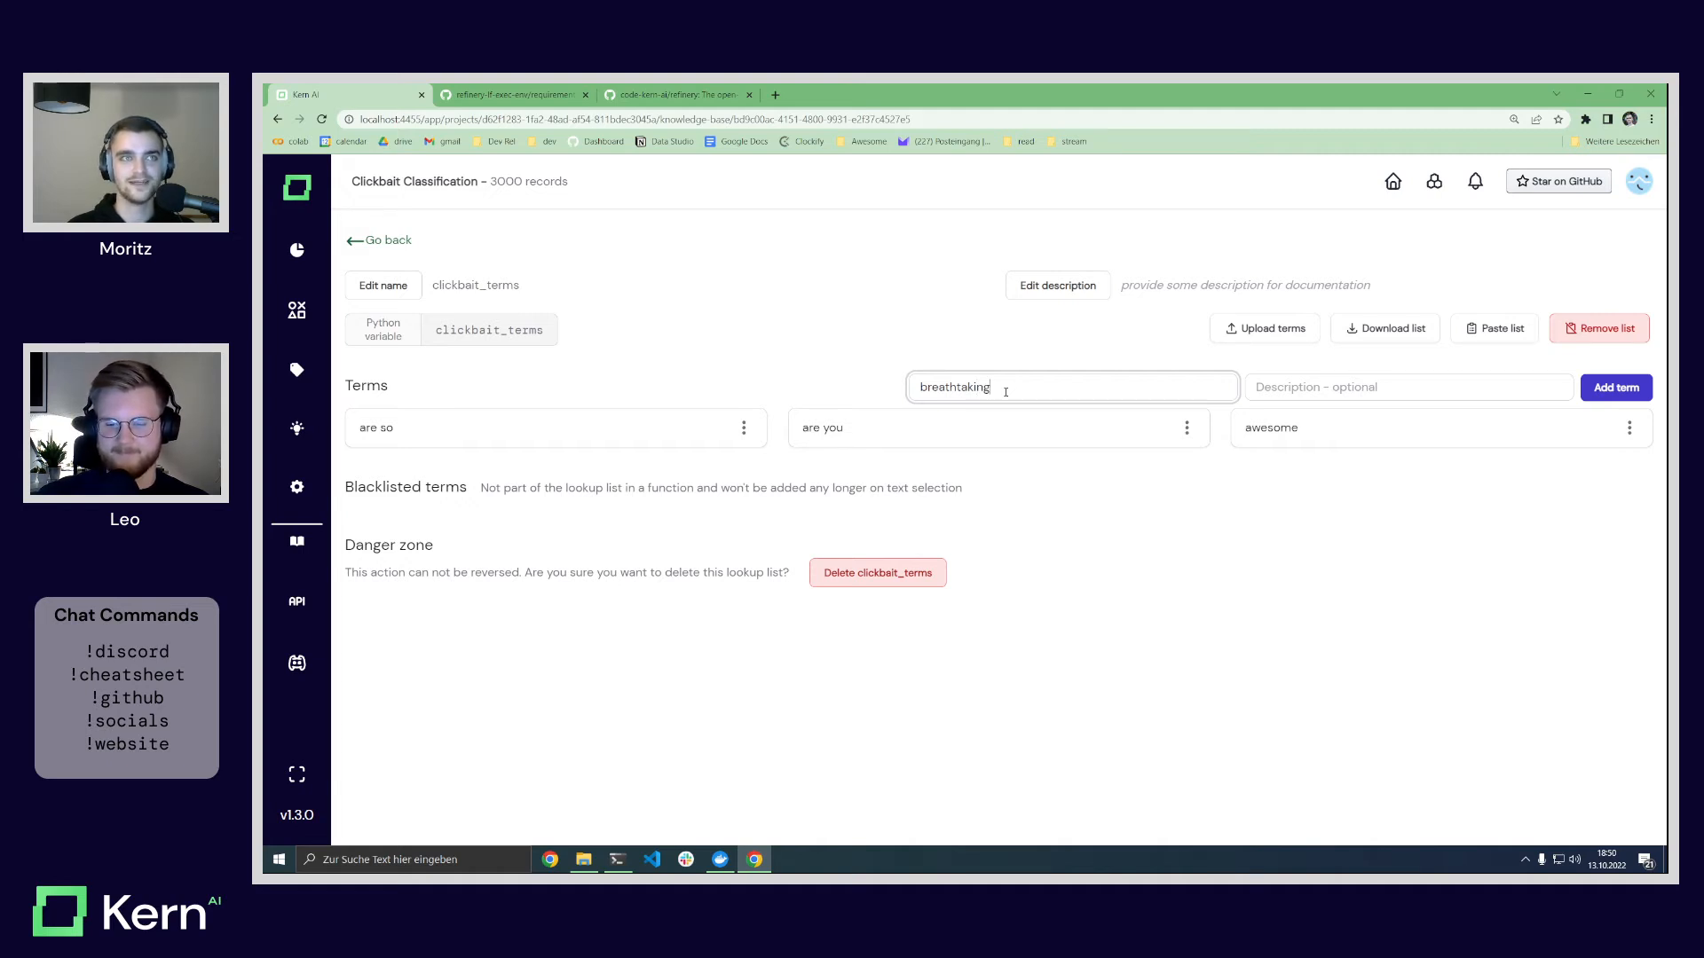
key("Return")
type("can we")
key("Return")
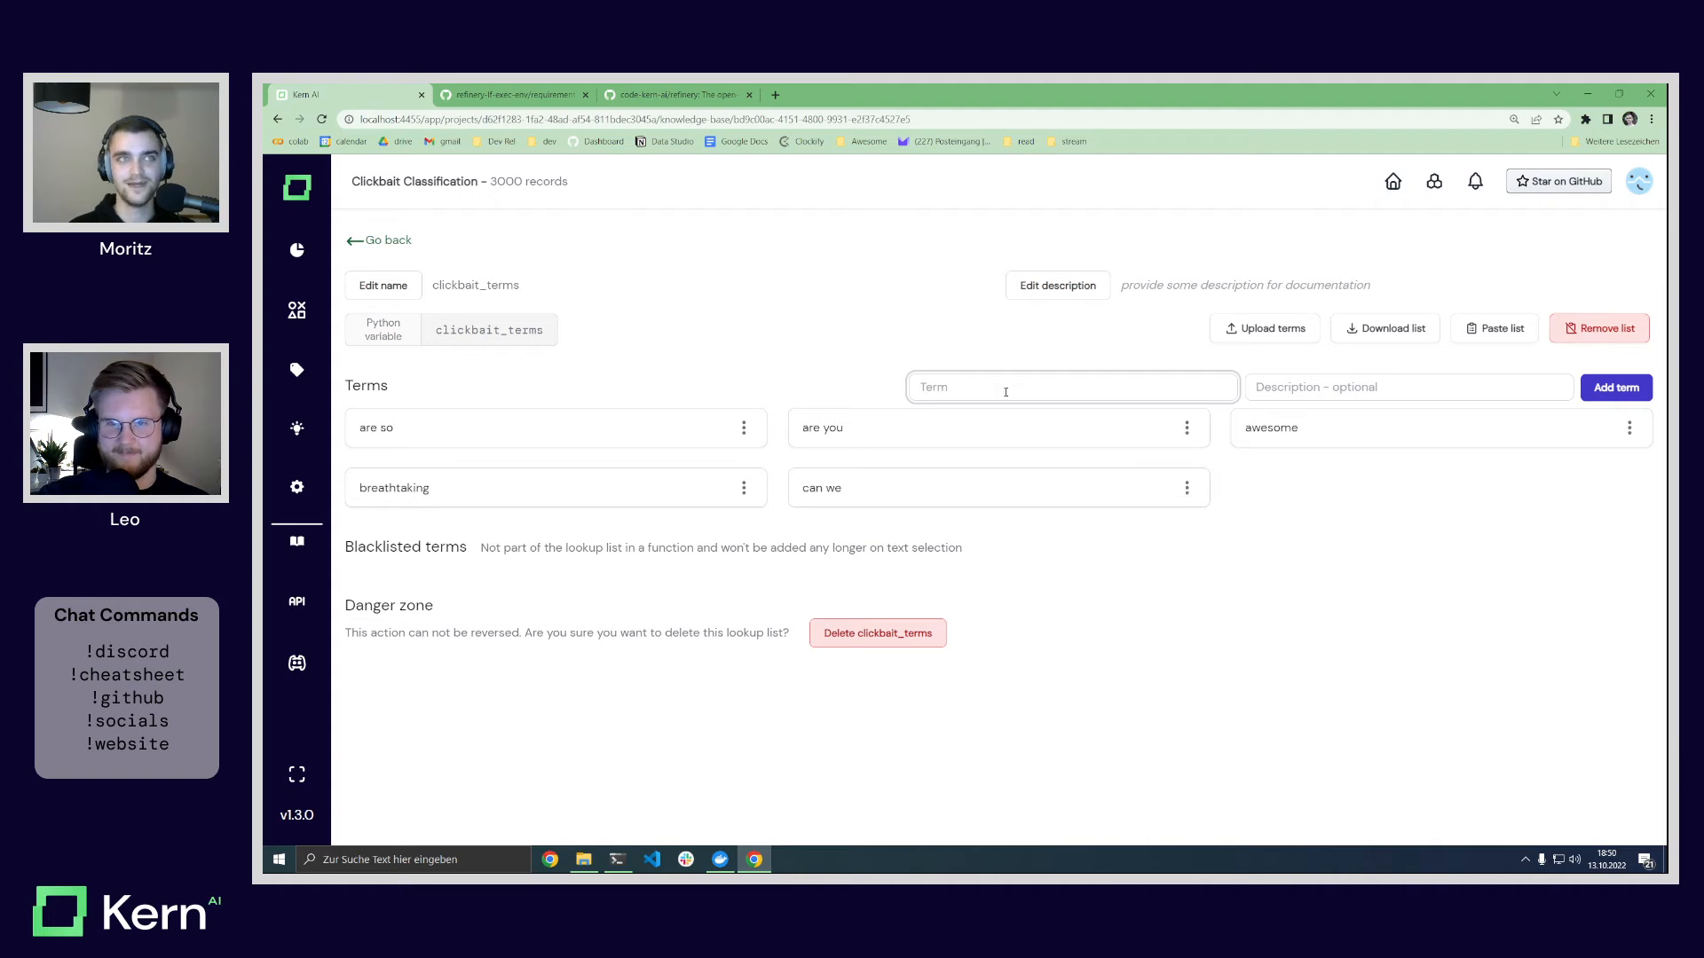
type("here's what")
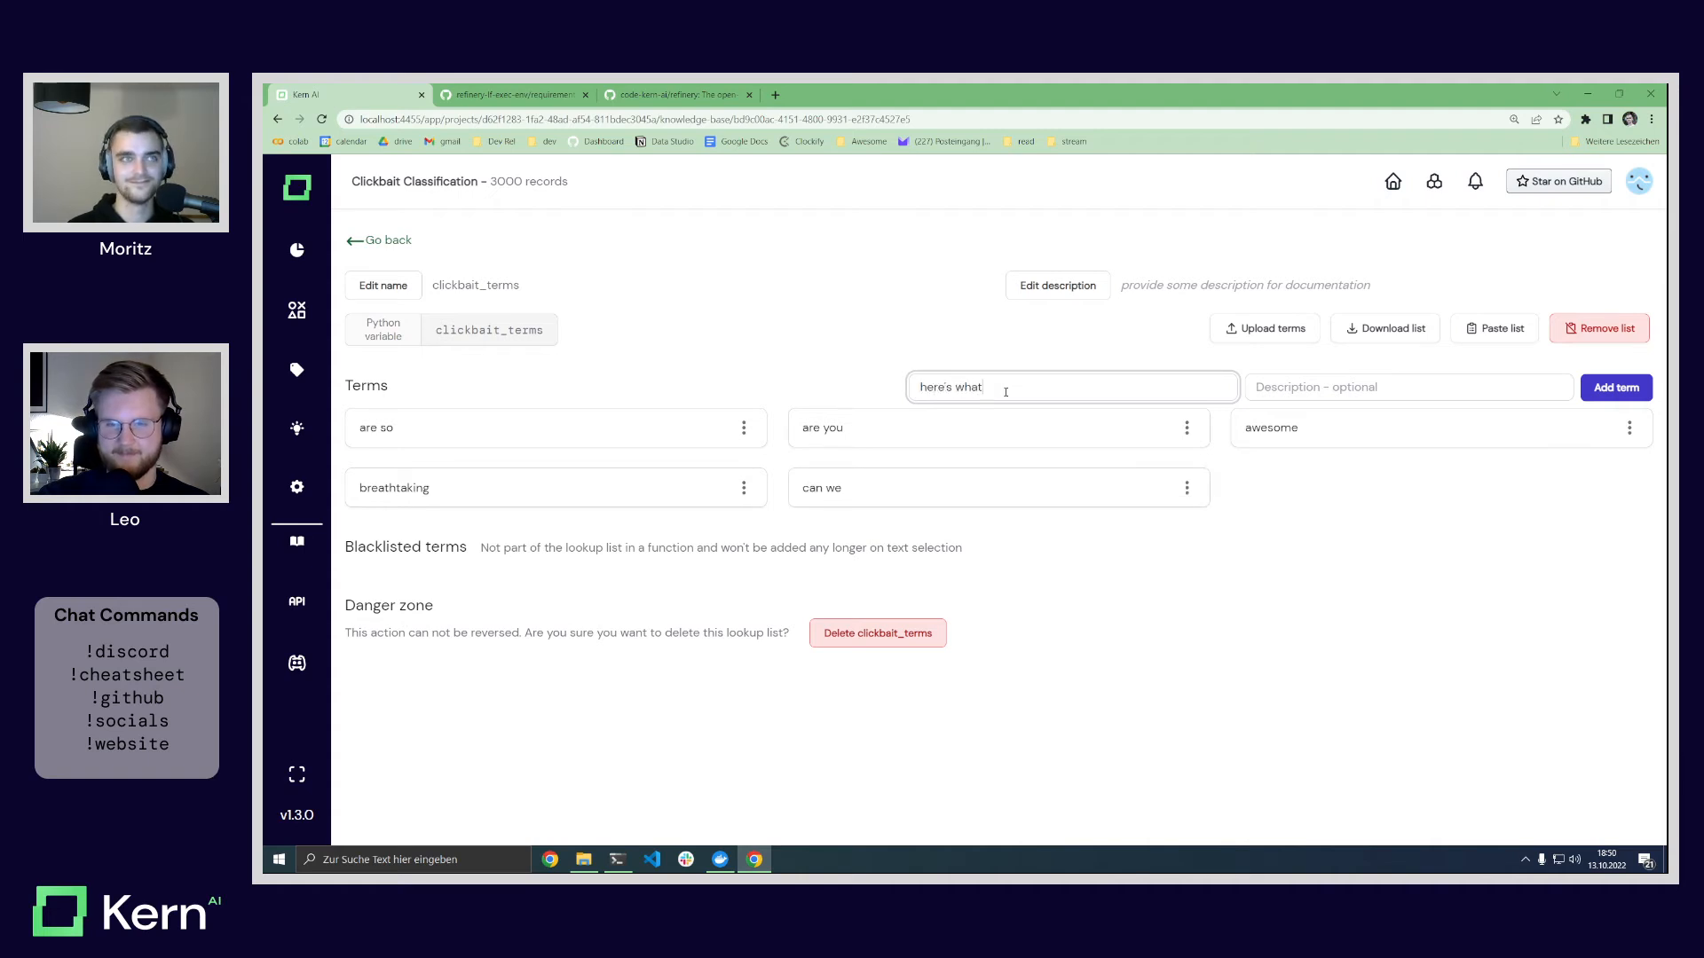
key("Return")
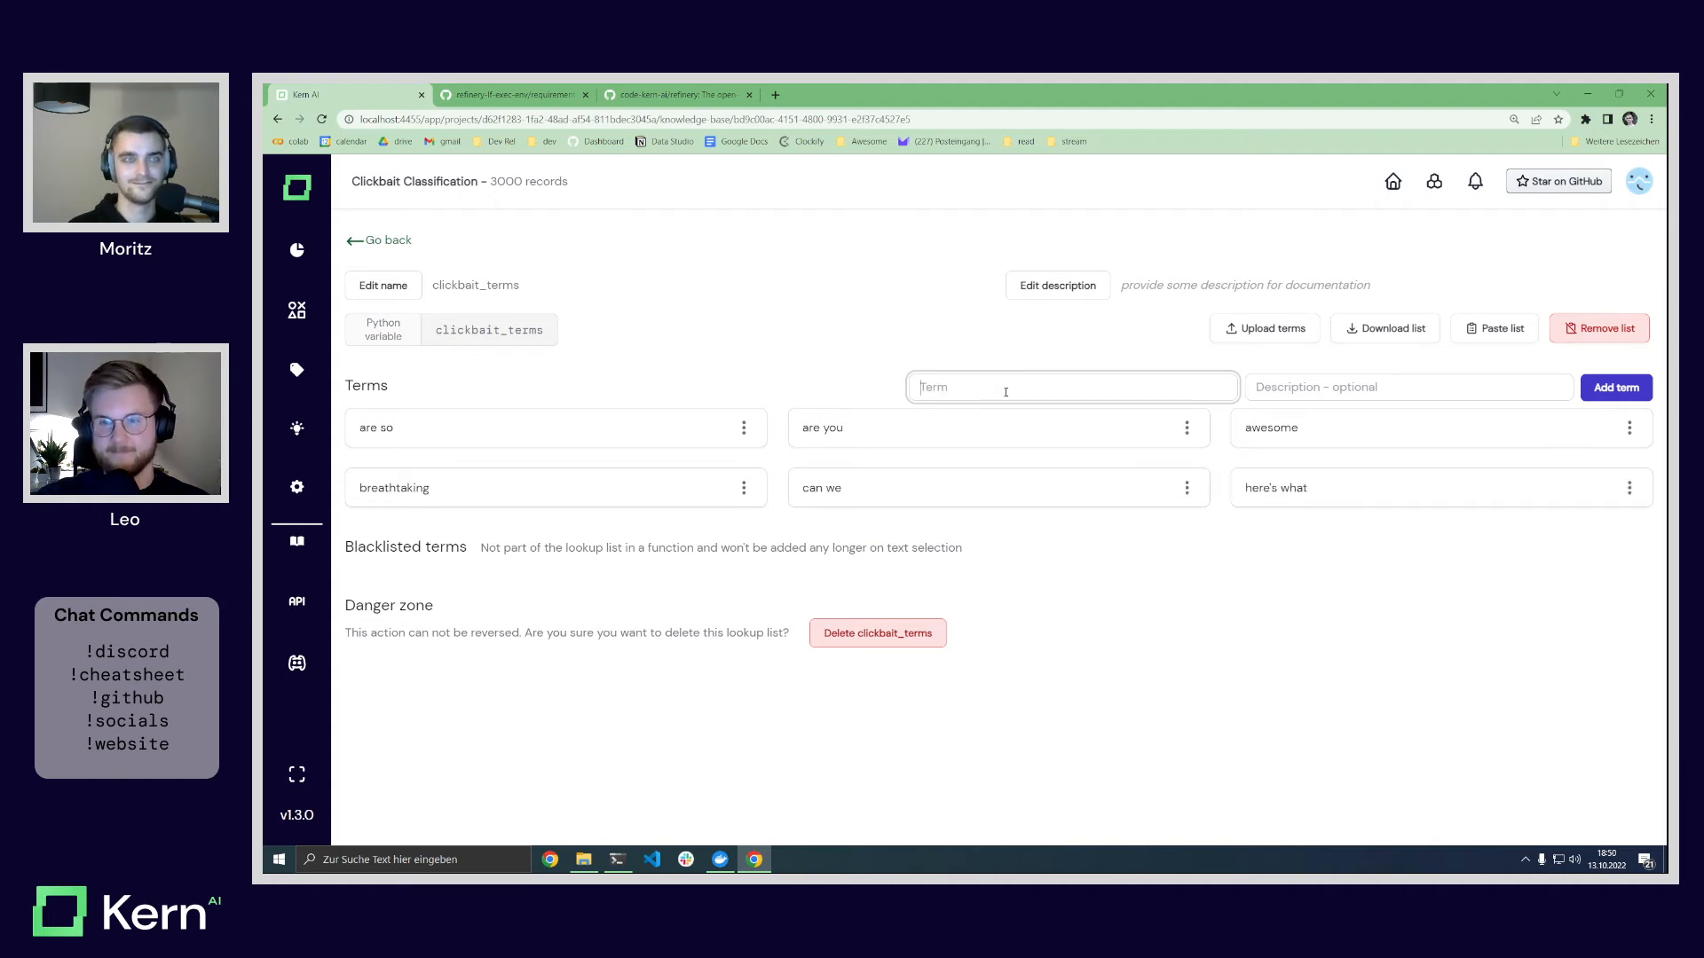
Step: Add the terms "how much do you", "how well do you" and "literally" to the clickbait_terms lookup list
type("how much do you")
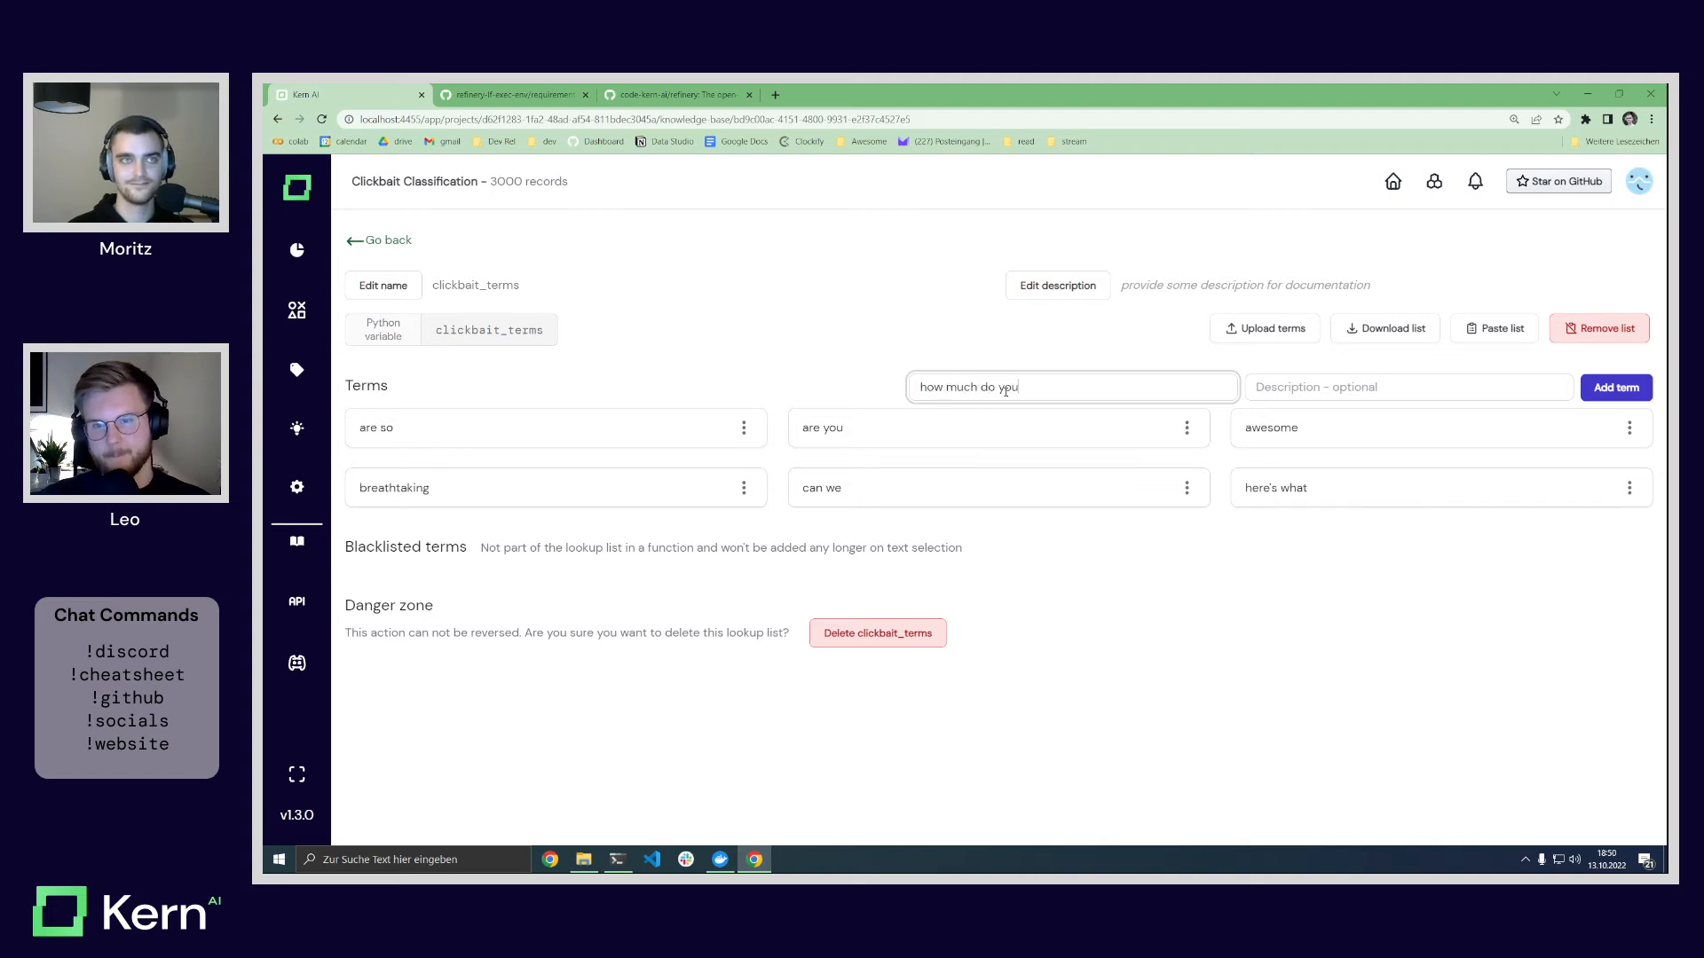
key("Return")
type("how")
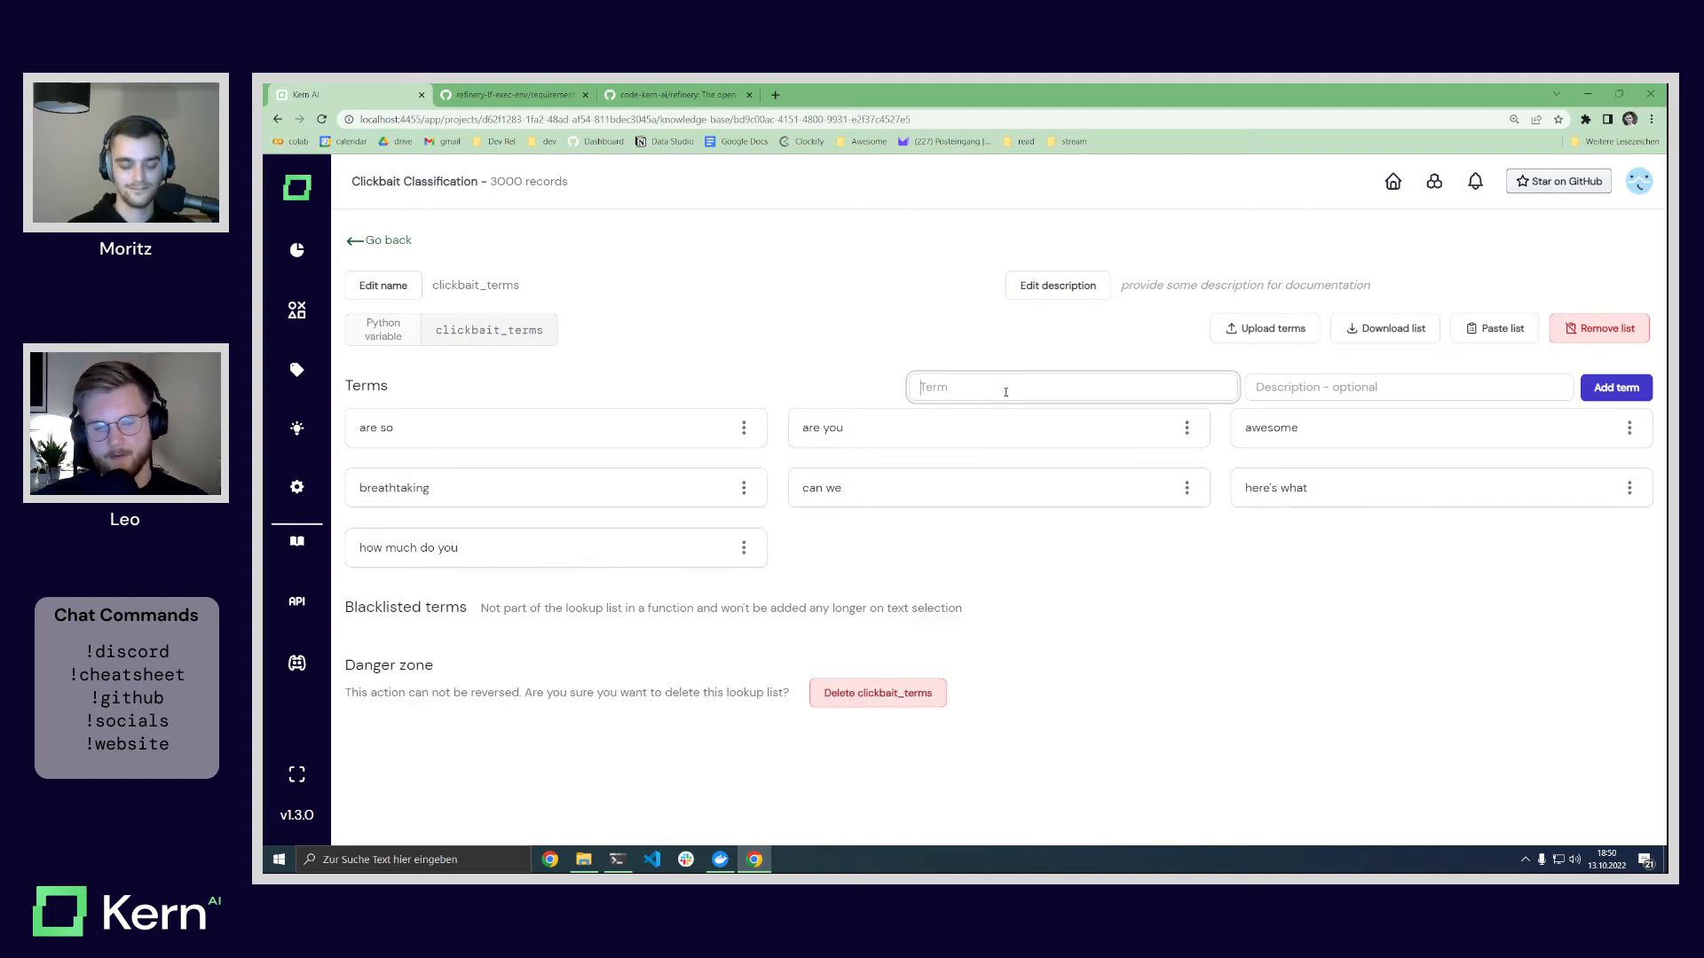
type(" well do you")
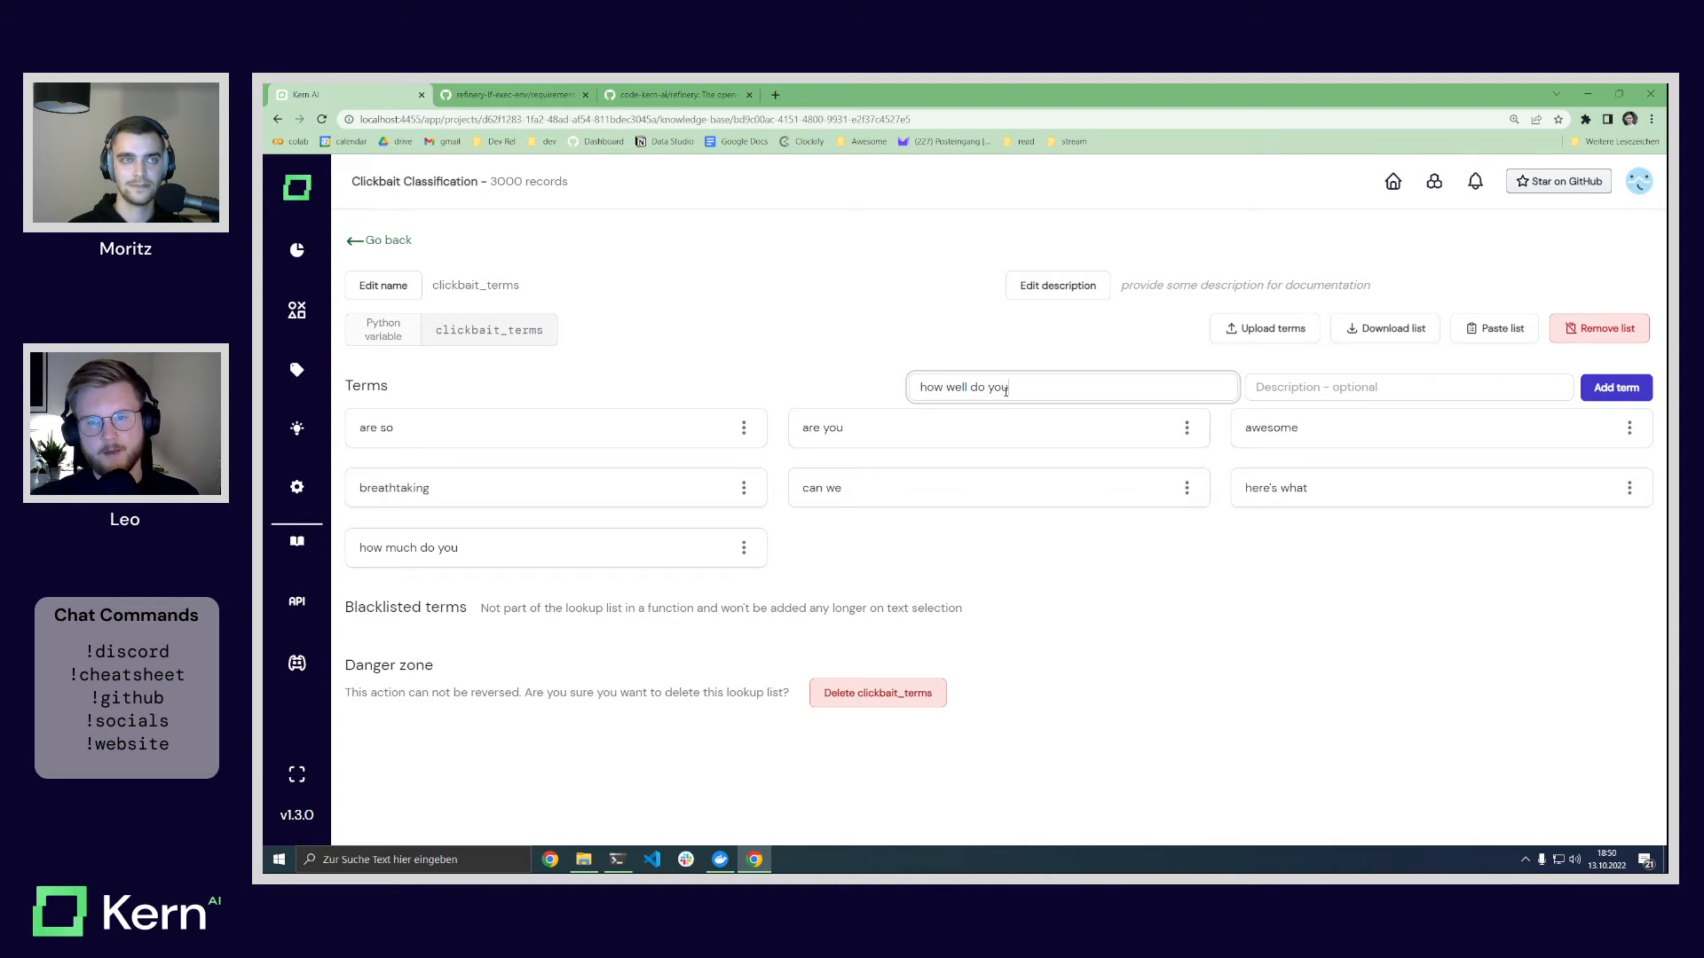
key("Return")
type("literally")
key("Return")
Step: Add the terms "we know", "we need to" and "what should you" to the clickbait_terms lookup list
type("we know")
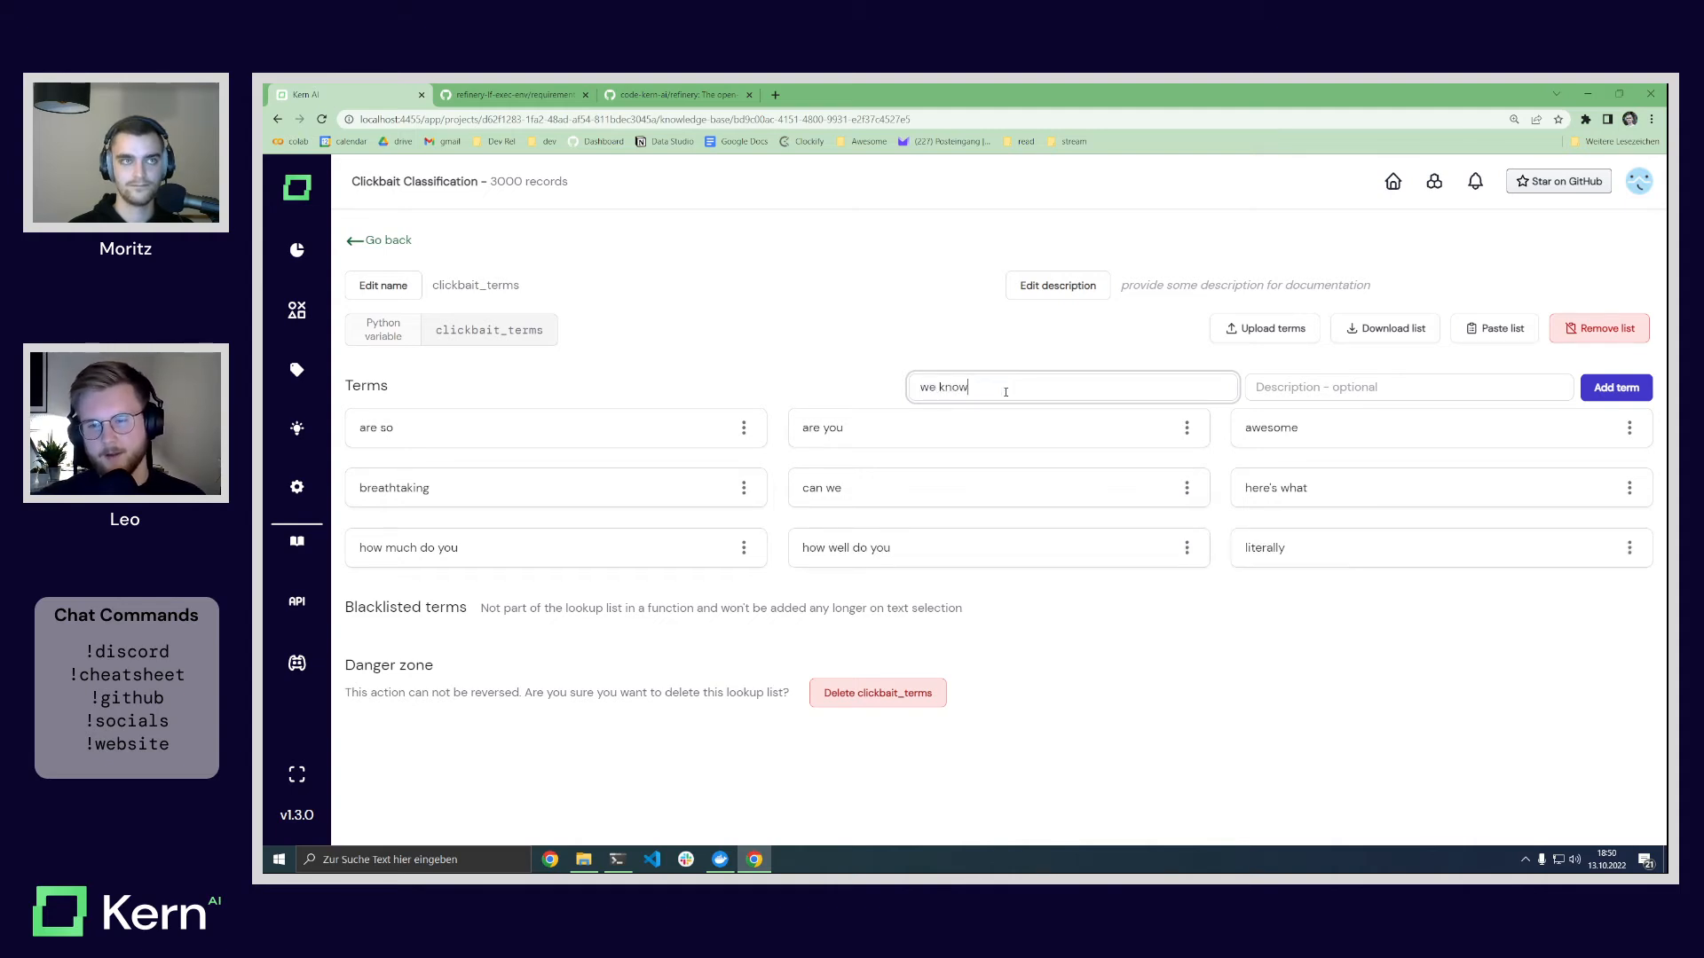
key("Return")
type("we need t")
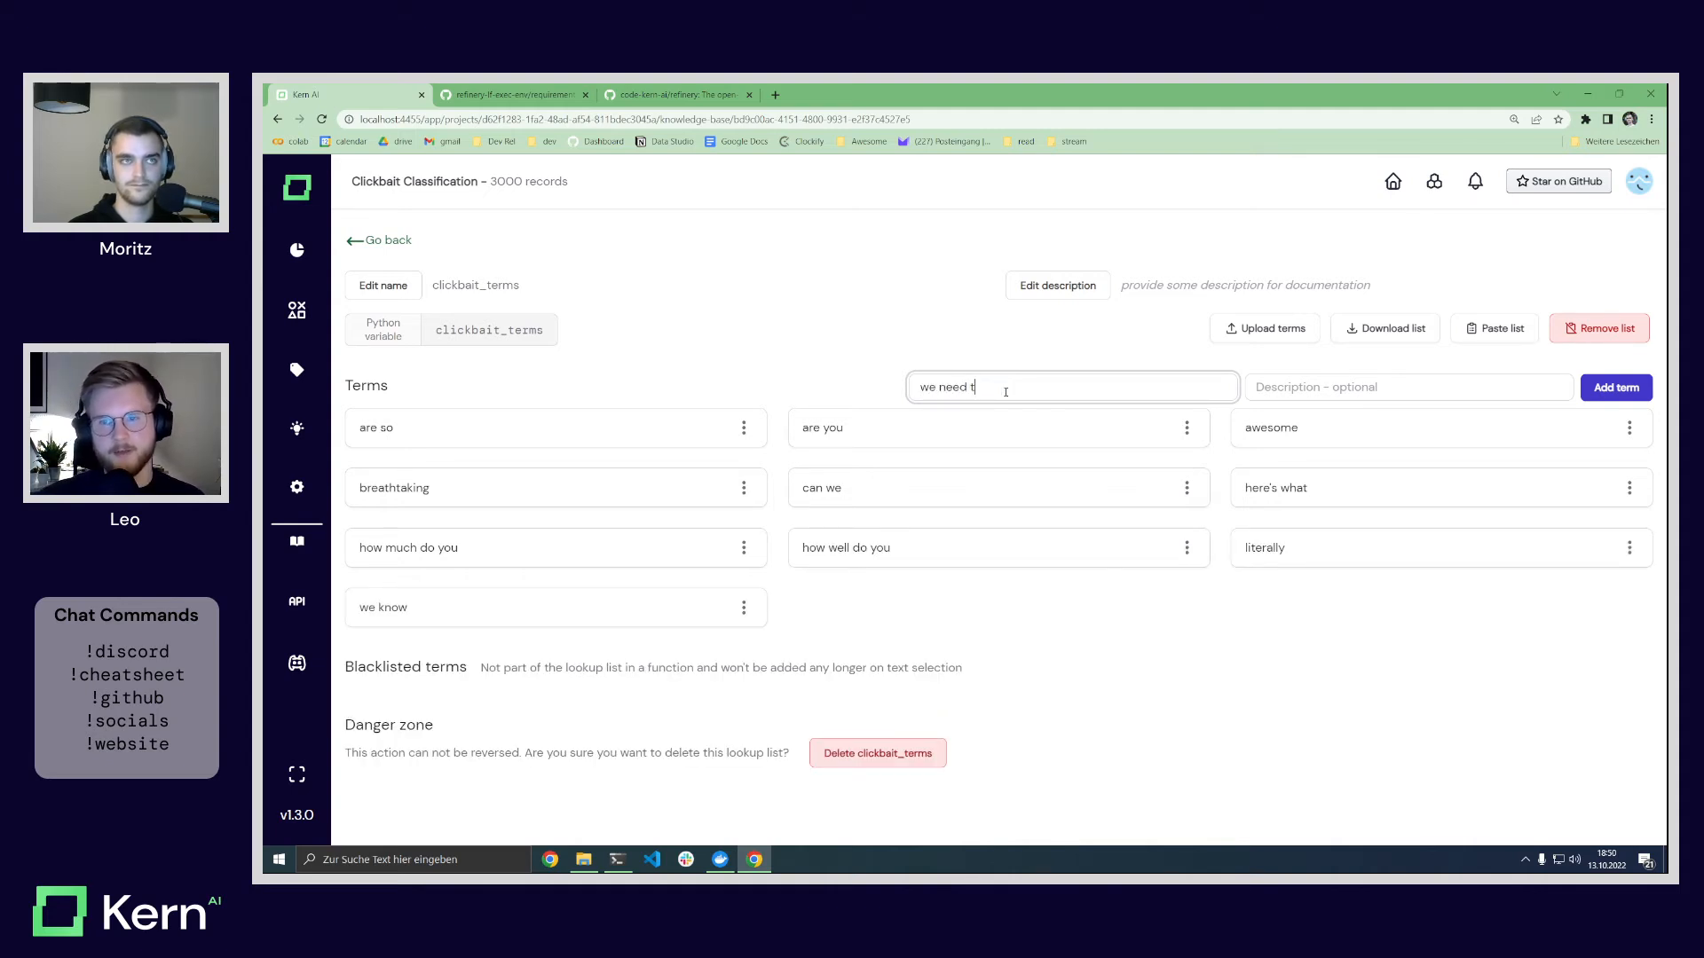
type("o")
key("Return")
type("what should you")
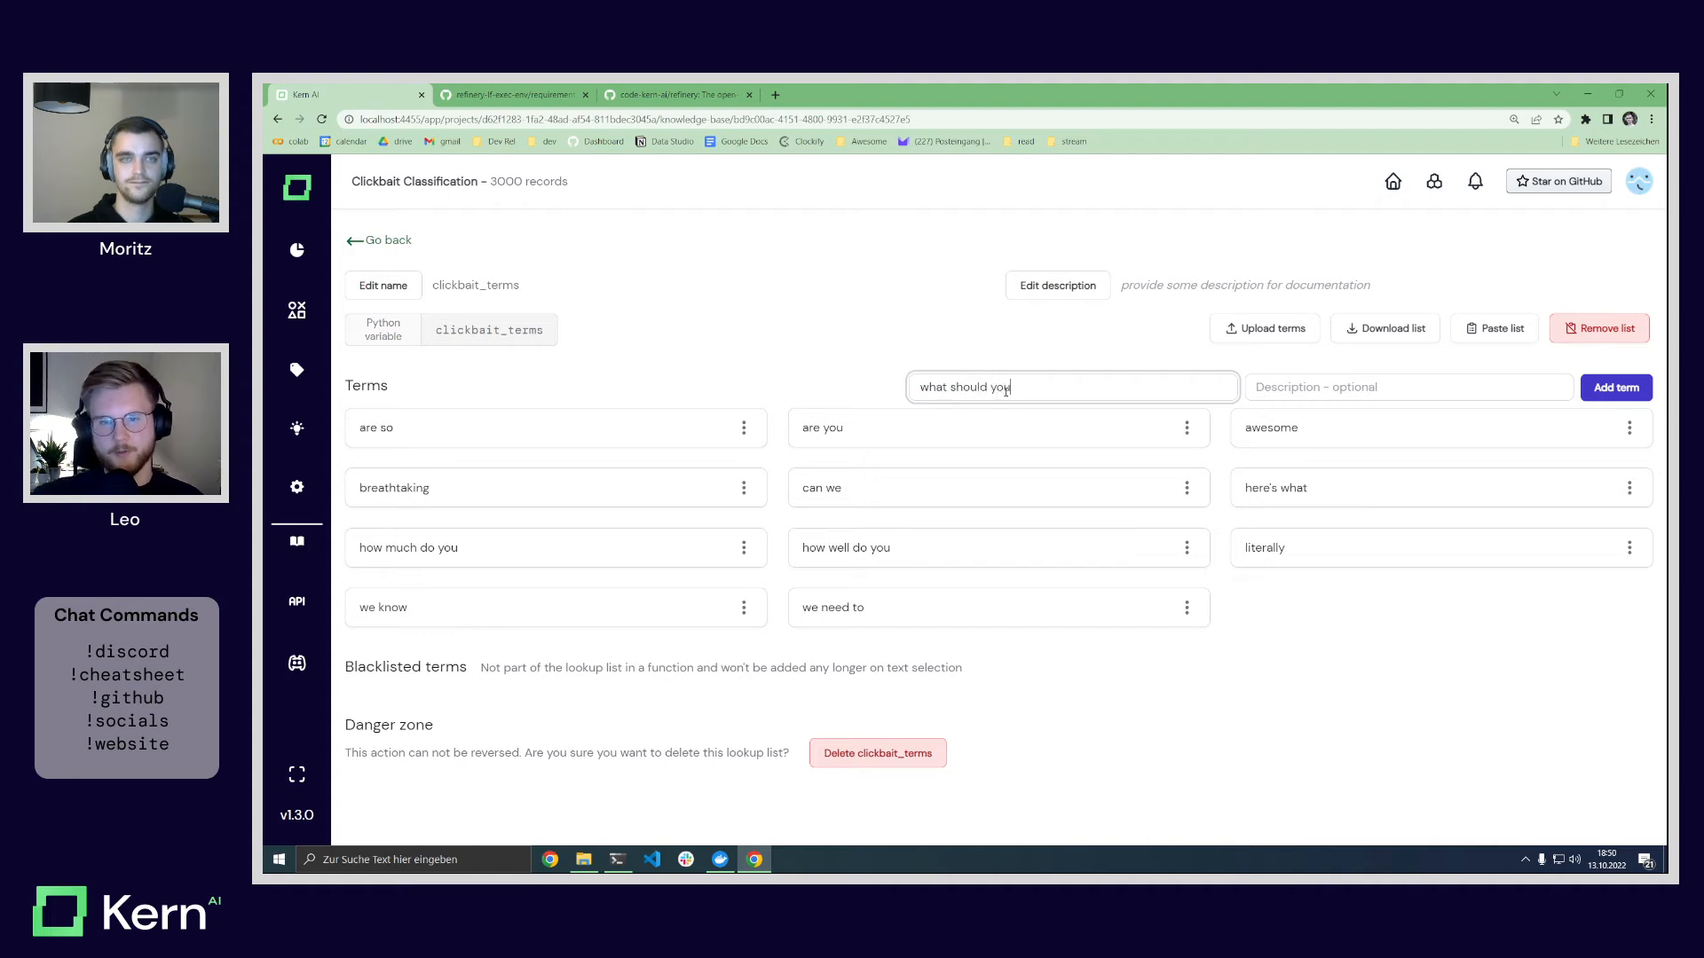
key("Return")
Step: Add the terms "whcih", "will make you" and "would you" to the clickbait_terms lookup list
type("hcih")
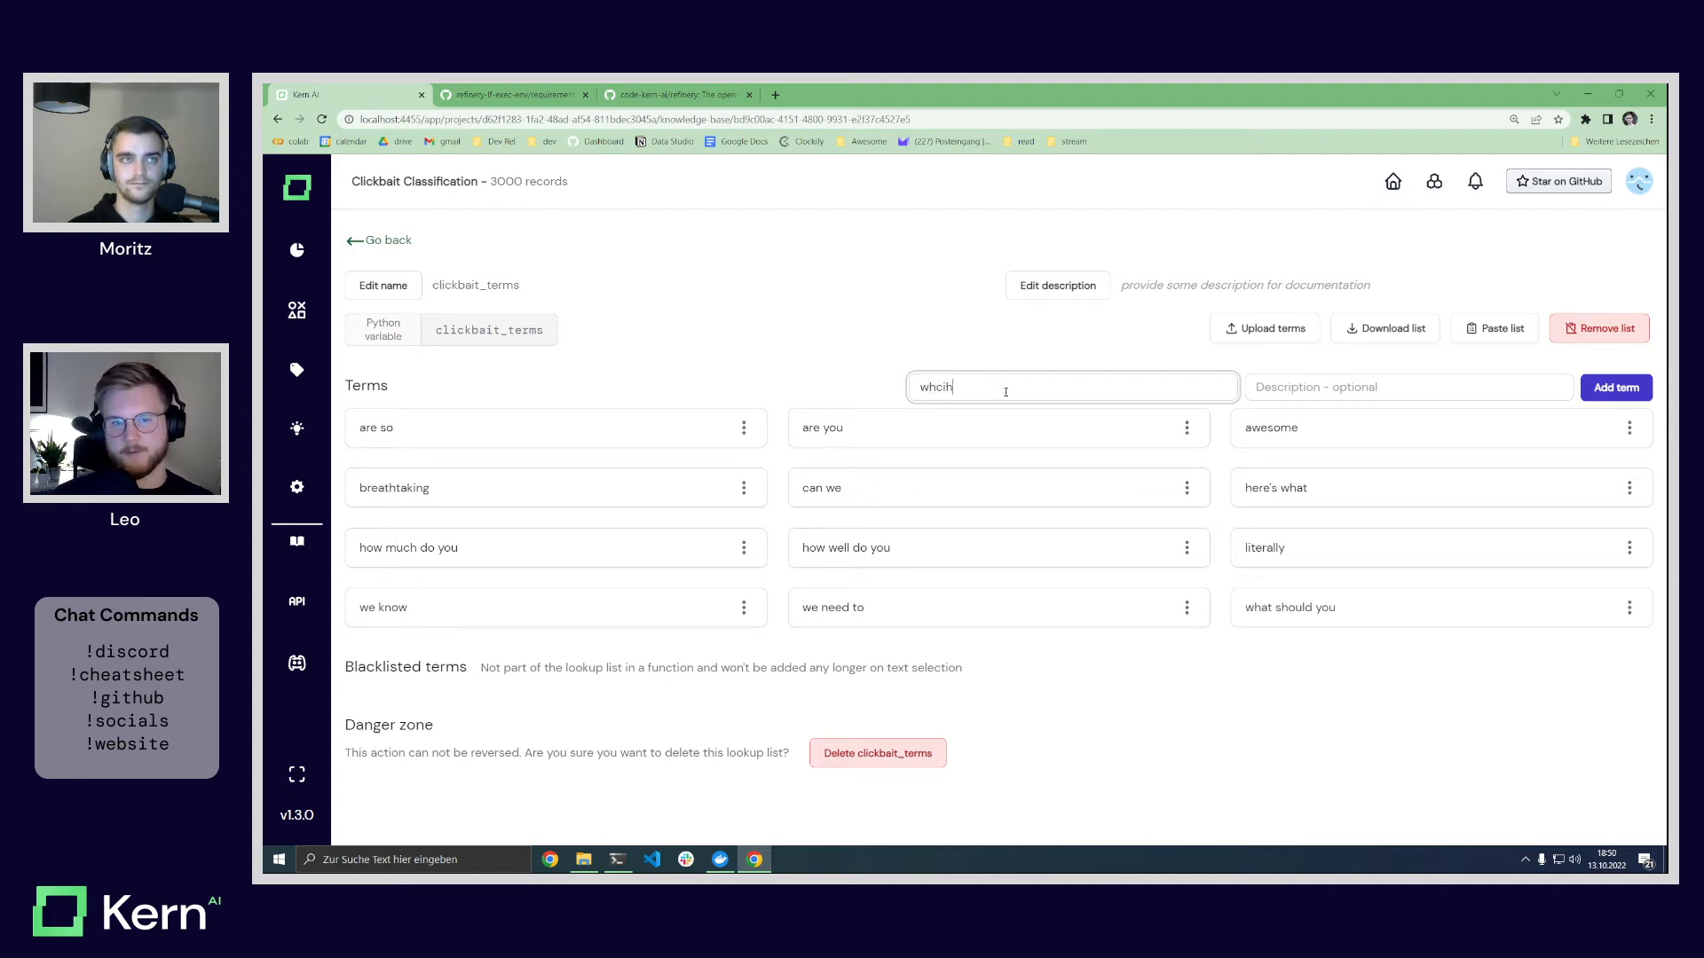
key("Return")
type("will make you")
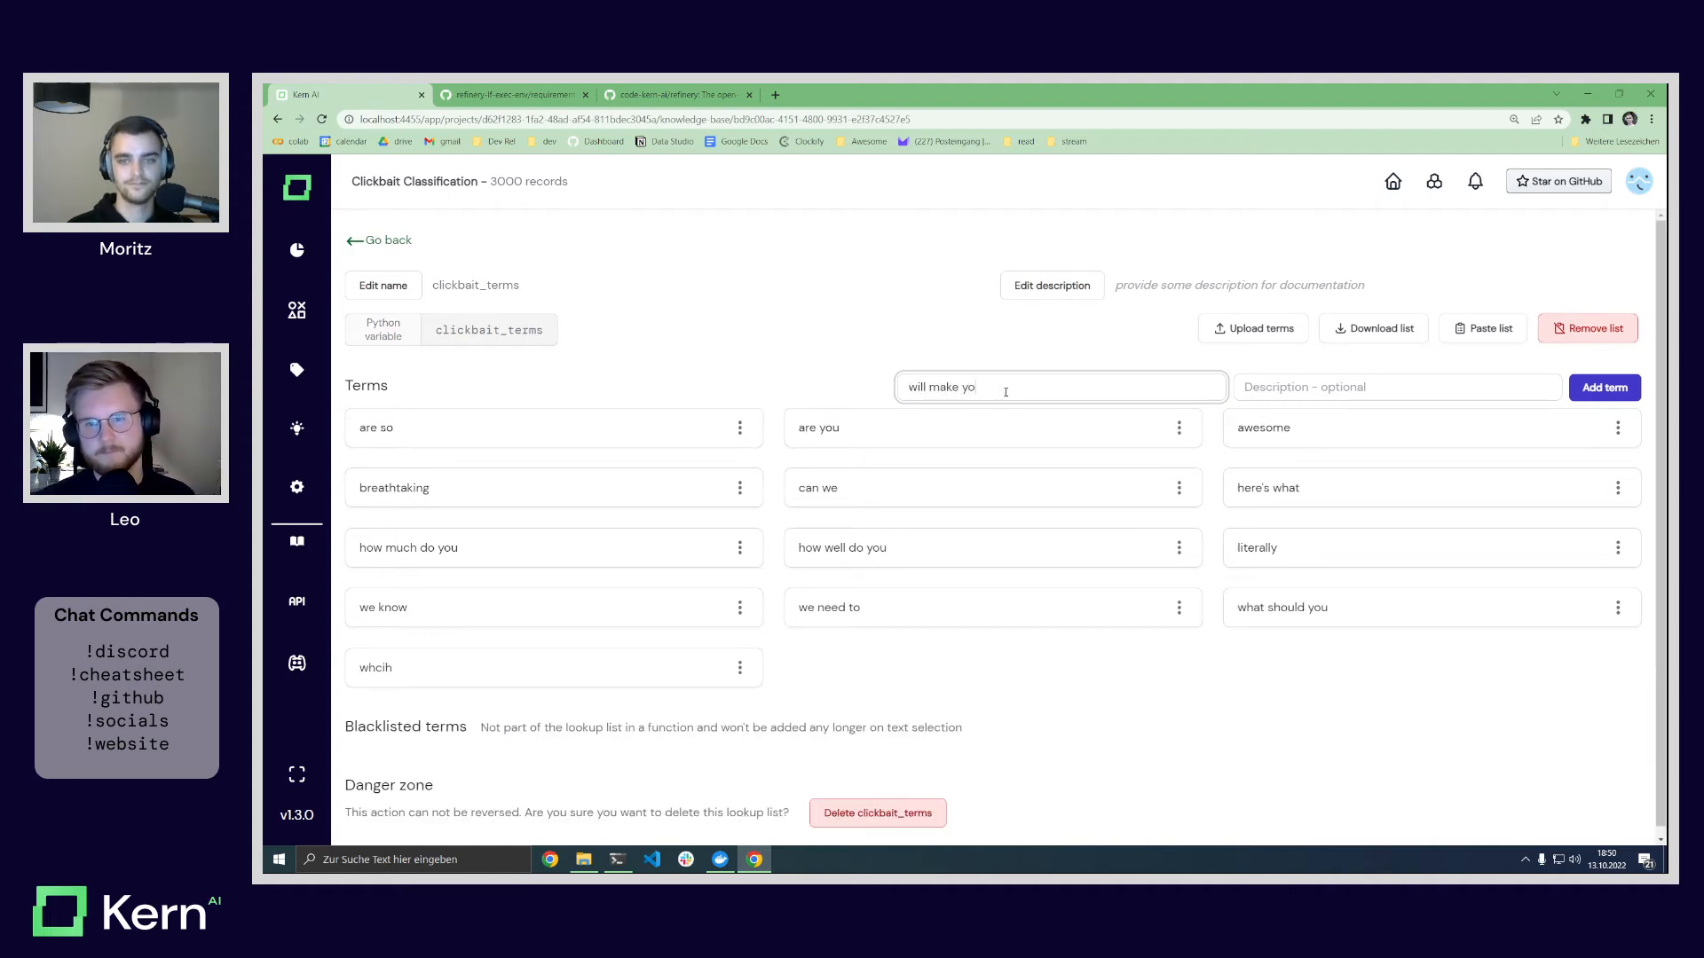
key("Return")
type("would you")
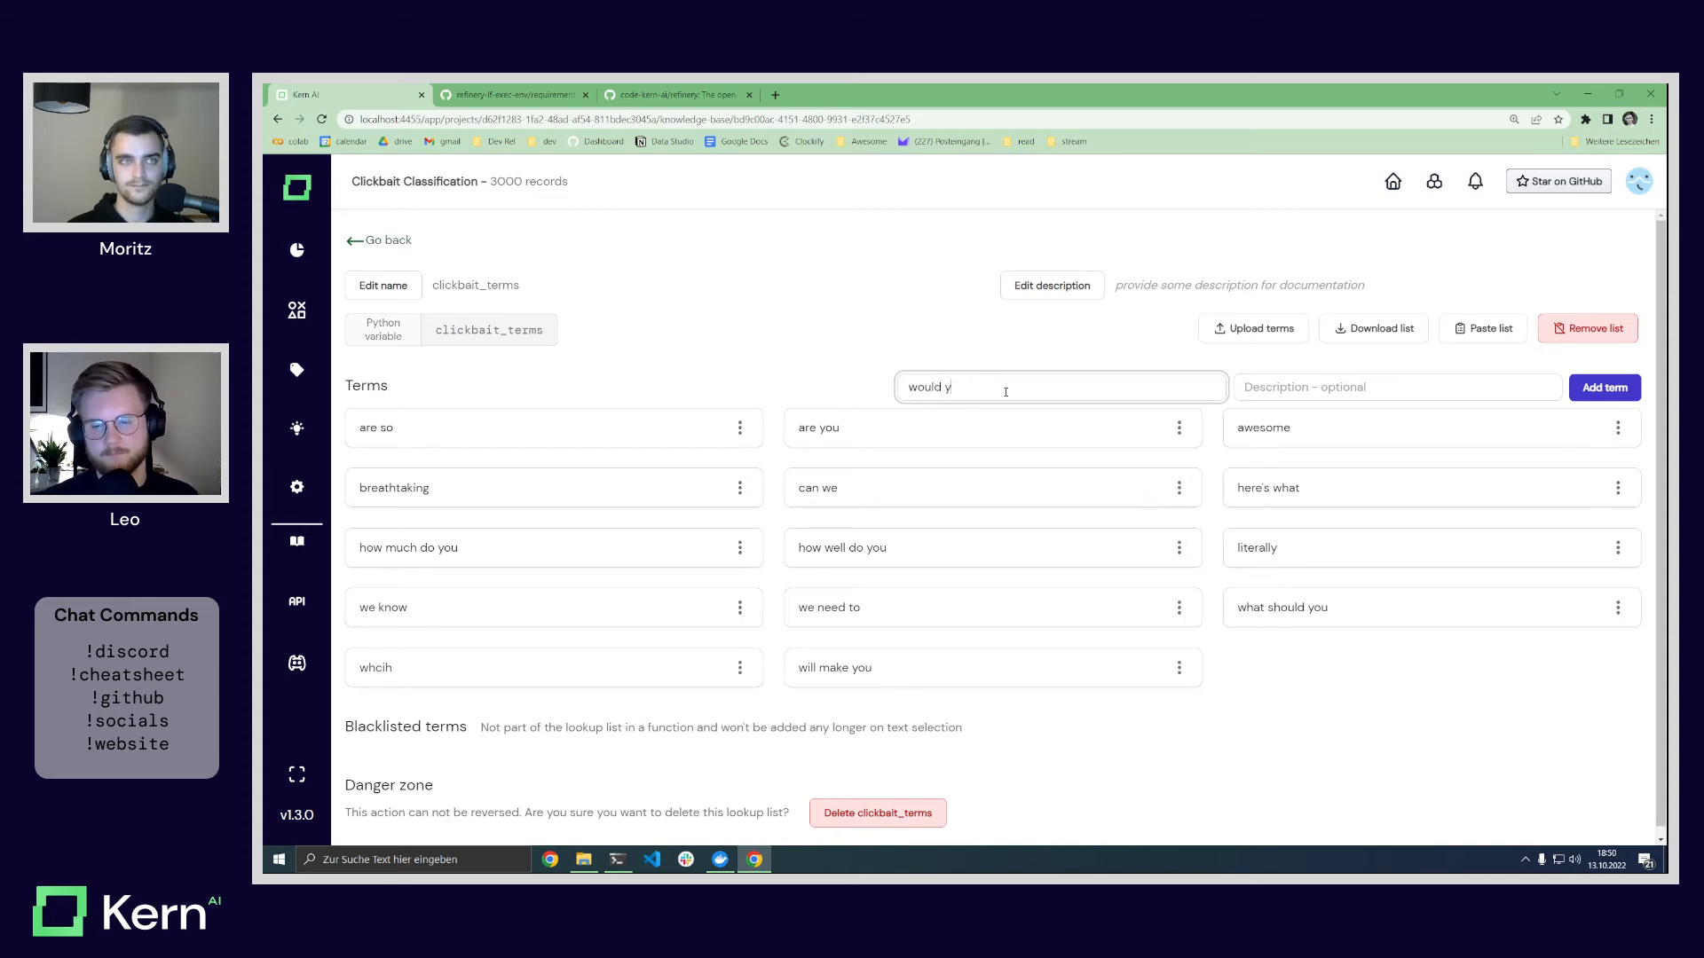
key("Return")
Step: Add the terms "you nneed to know" and "your" to the clickbait_terms lookup list
type("you nneed to know")
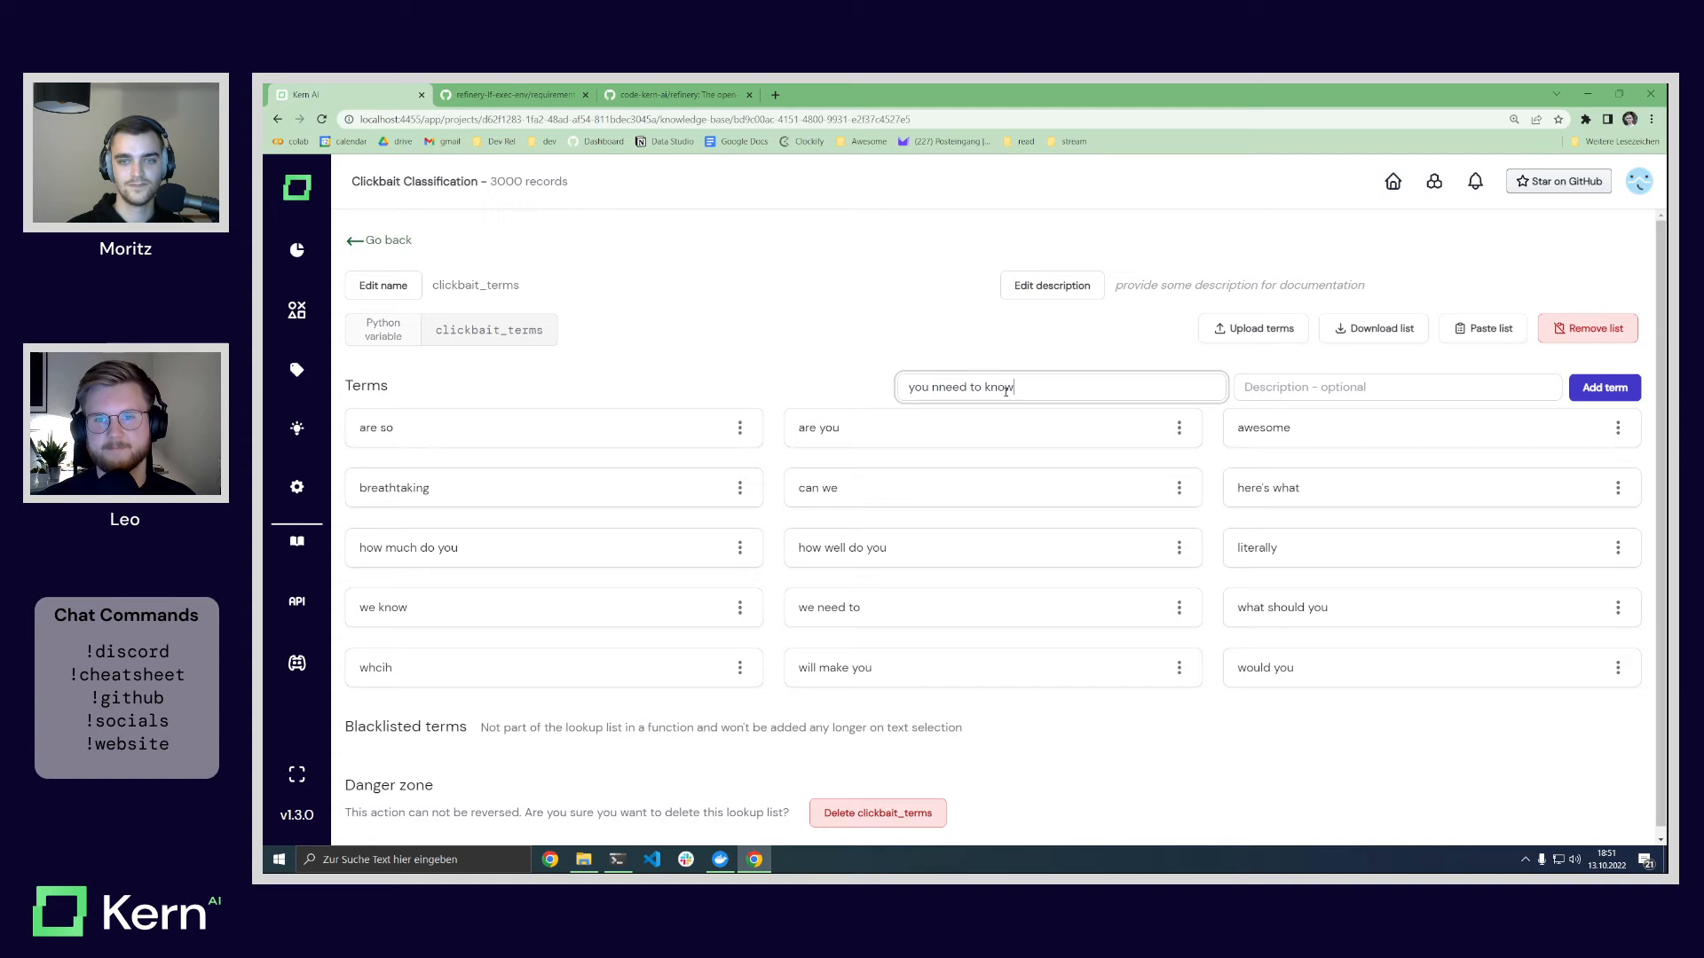
key("Return")
type("your")
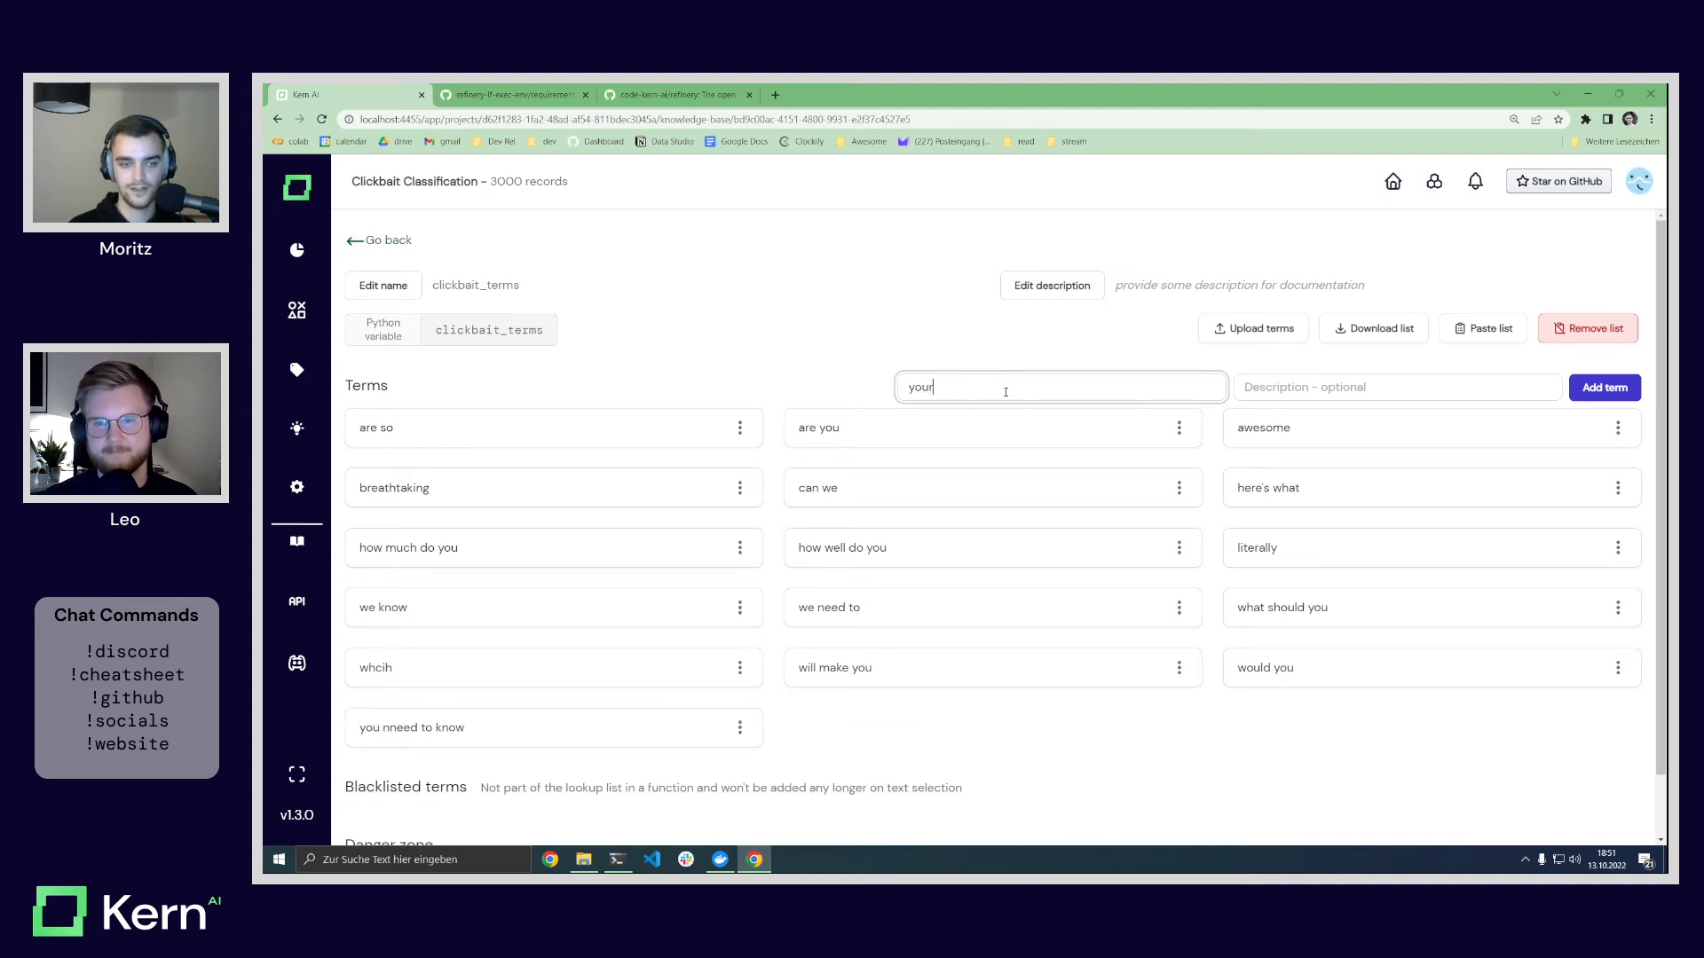
key("Return")
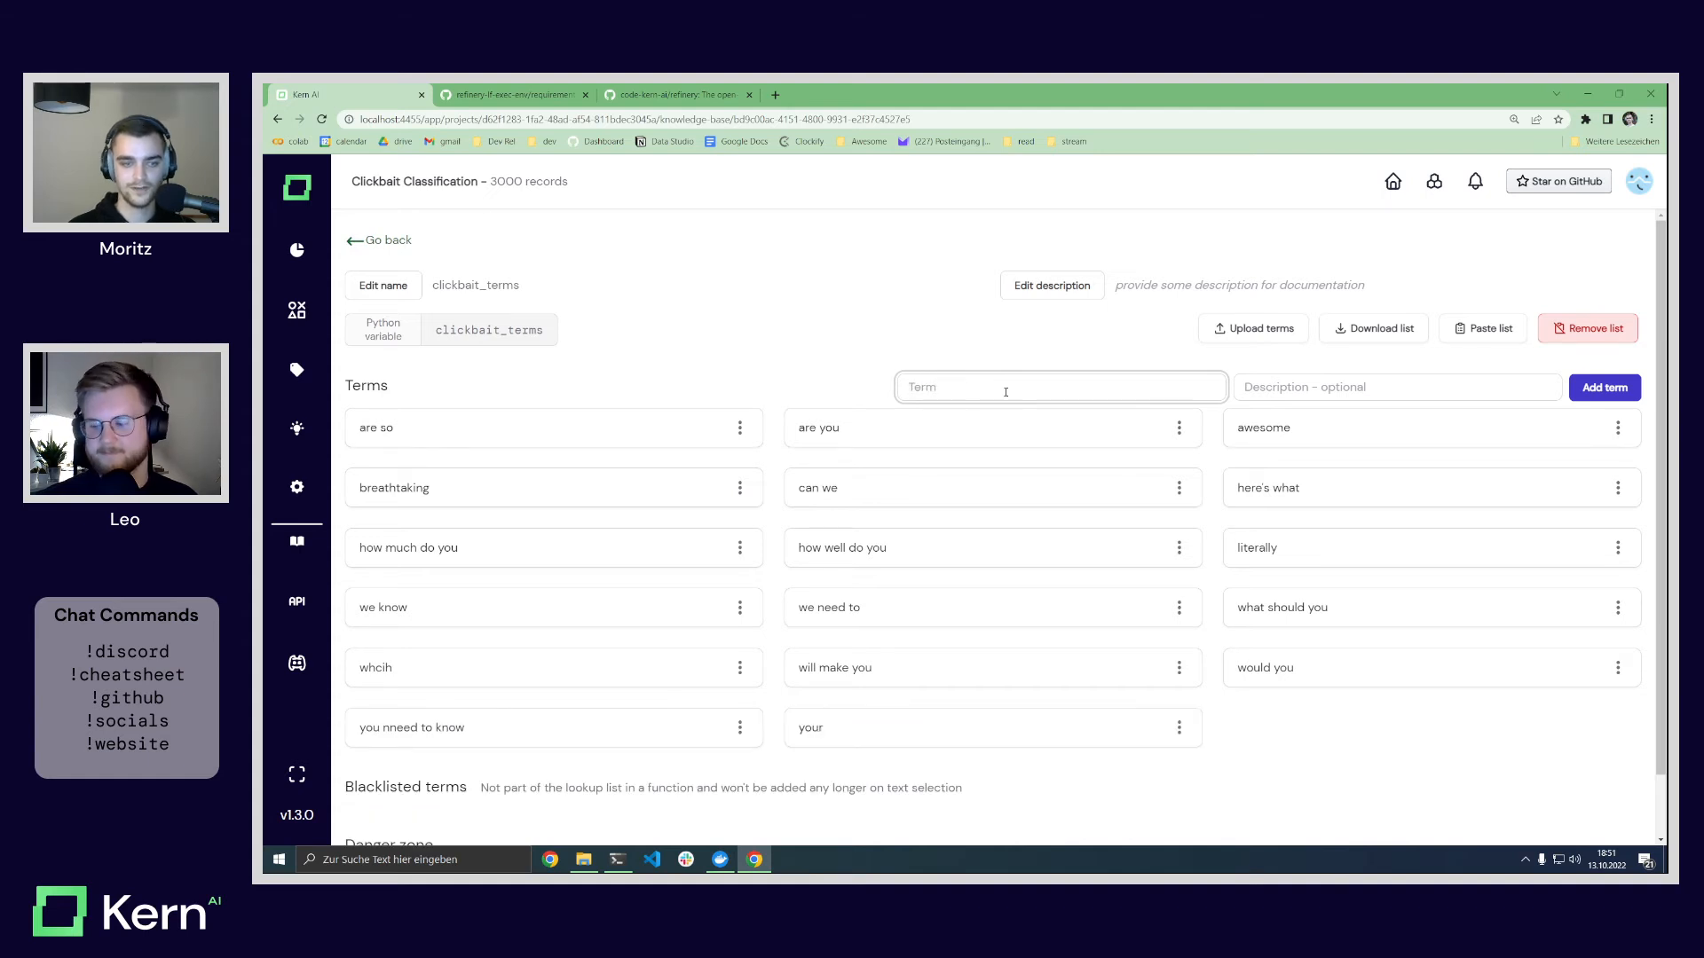
Step: Correct the misspelled term "you nneed to know" to "you need to know" and save it
left_click(739, 726)
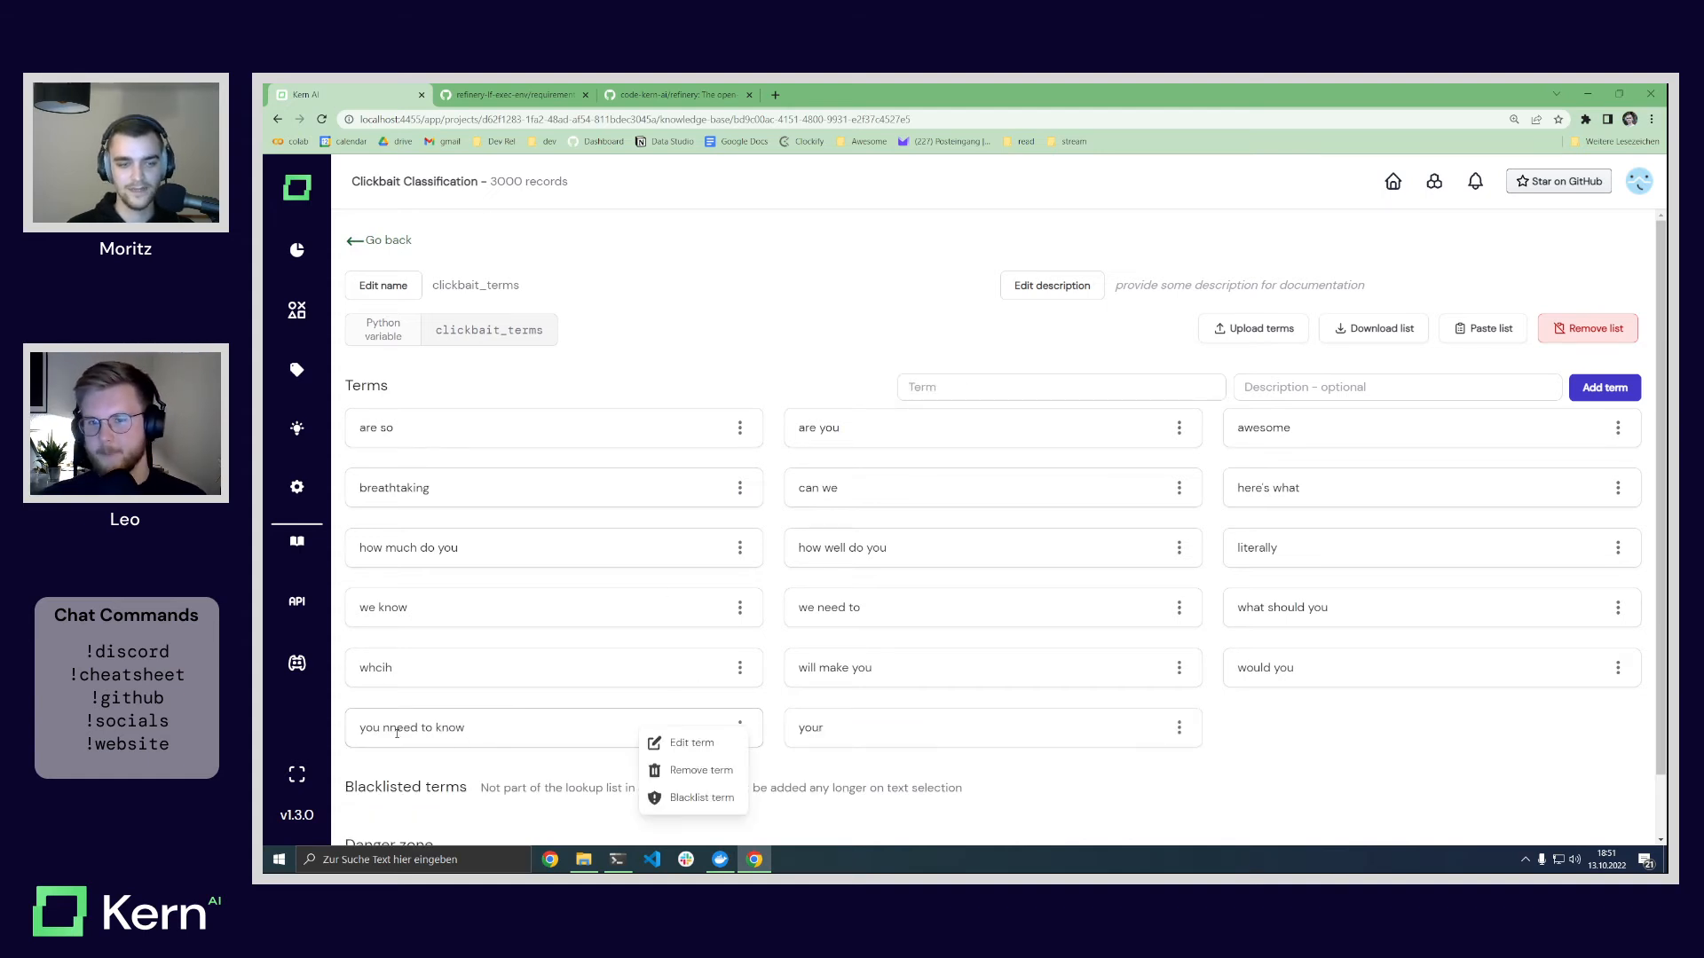
left_click(665, 742)
left_click(396, 732)
key("BackSpace")
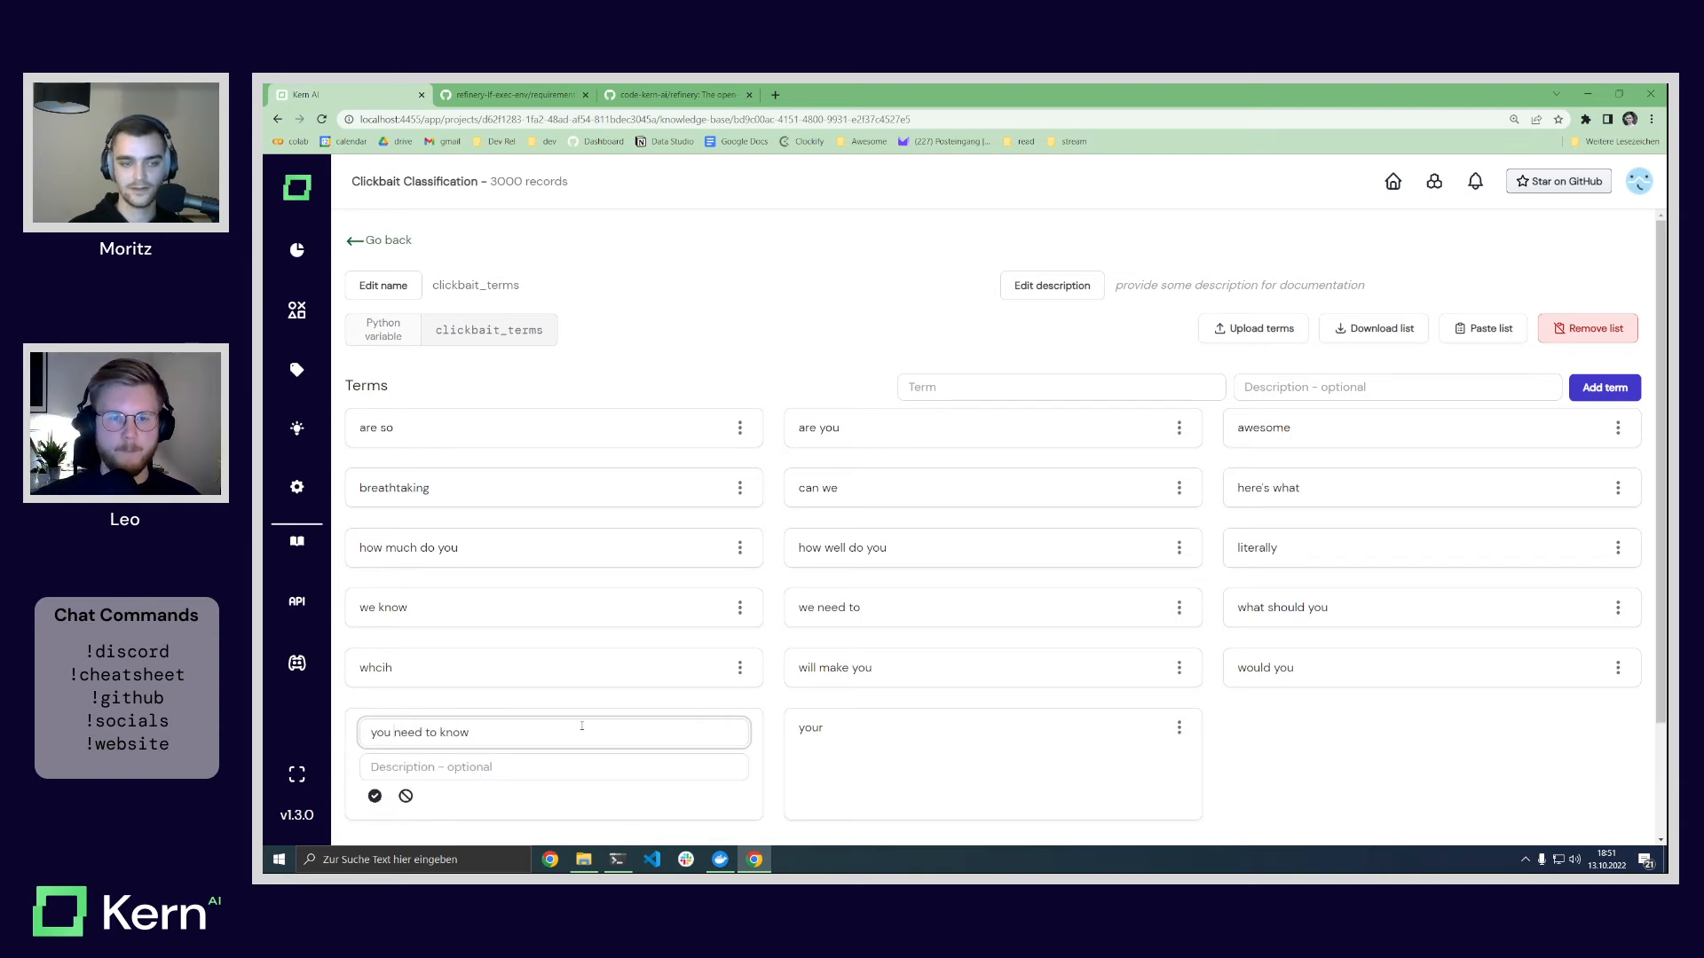
left_click(374, 796)
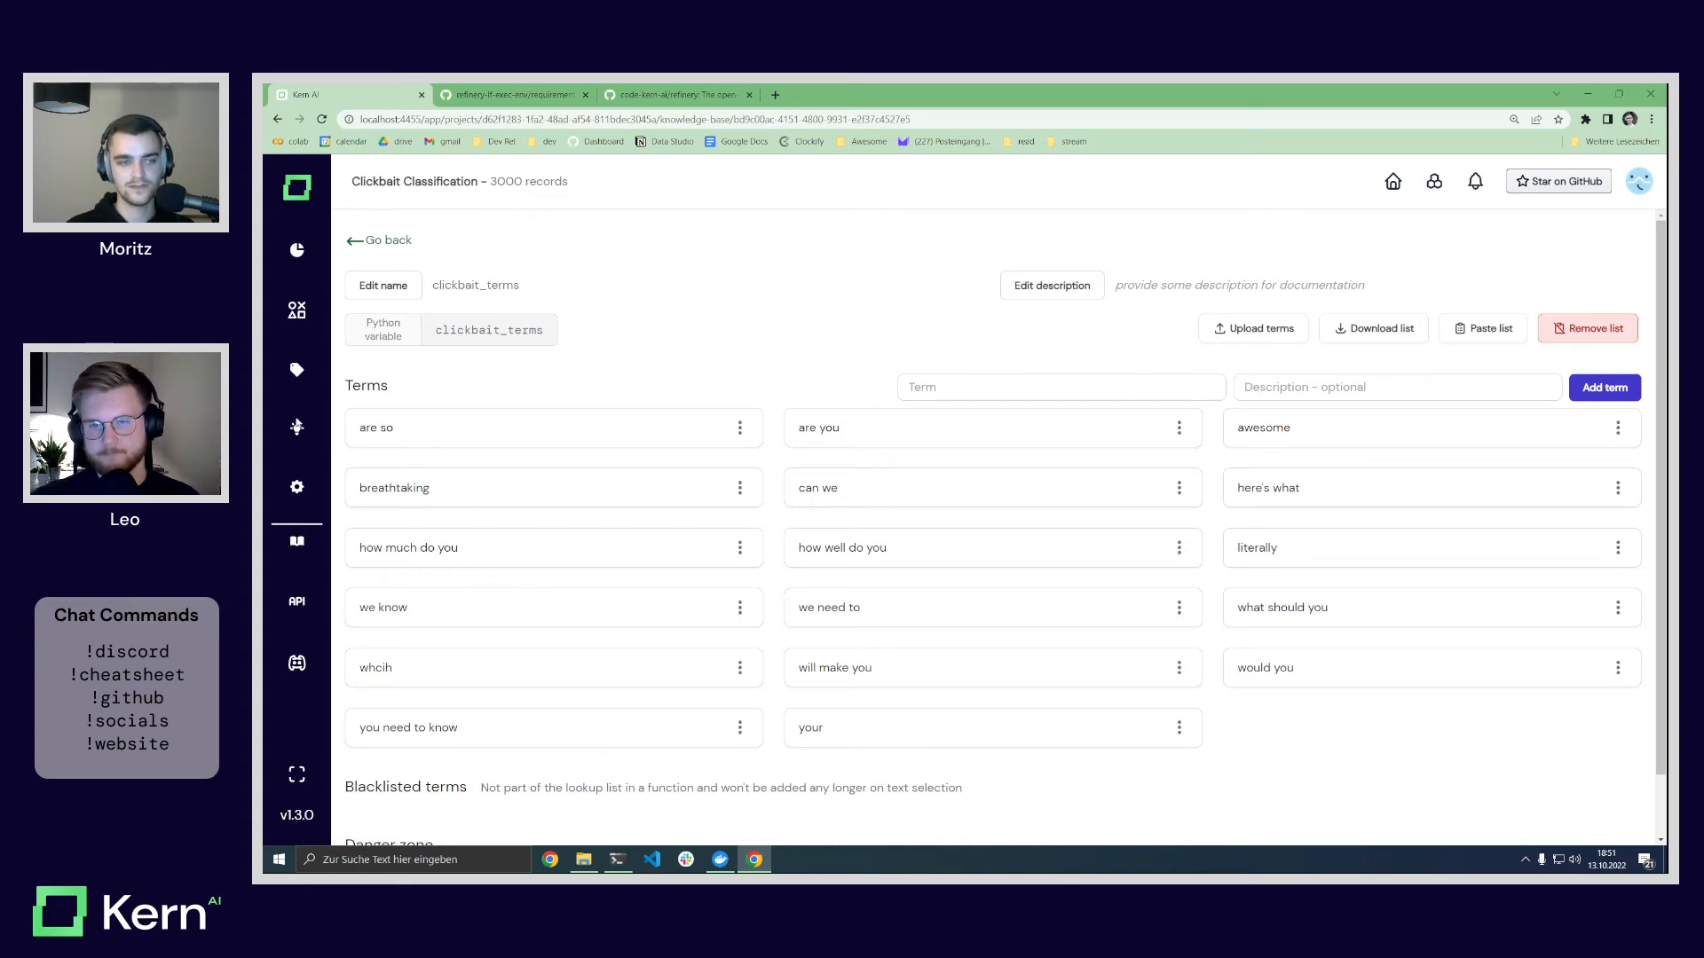
Step: Create a new labeling function heuristic named contains_clickbait_term for the Clickbait labeling task
left_click(296, 428)
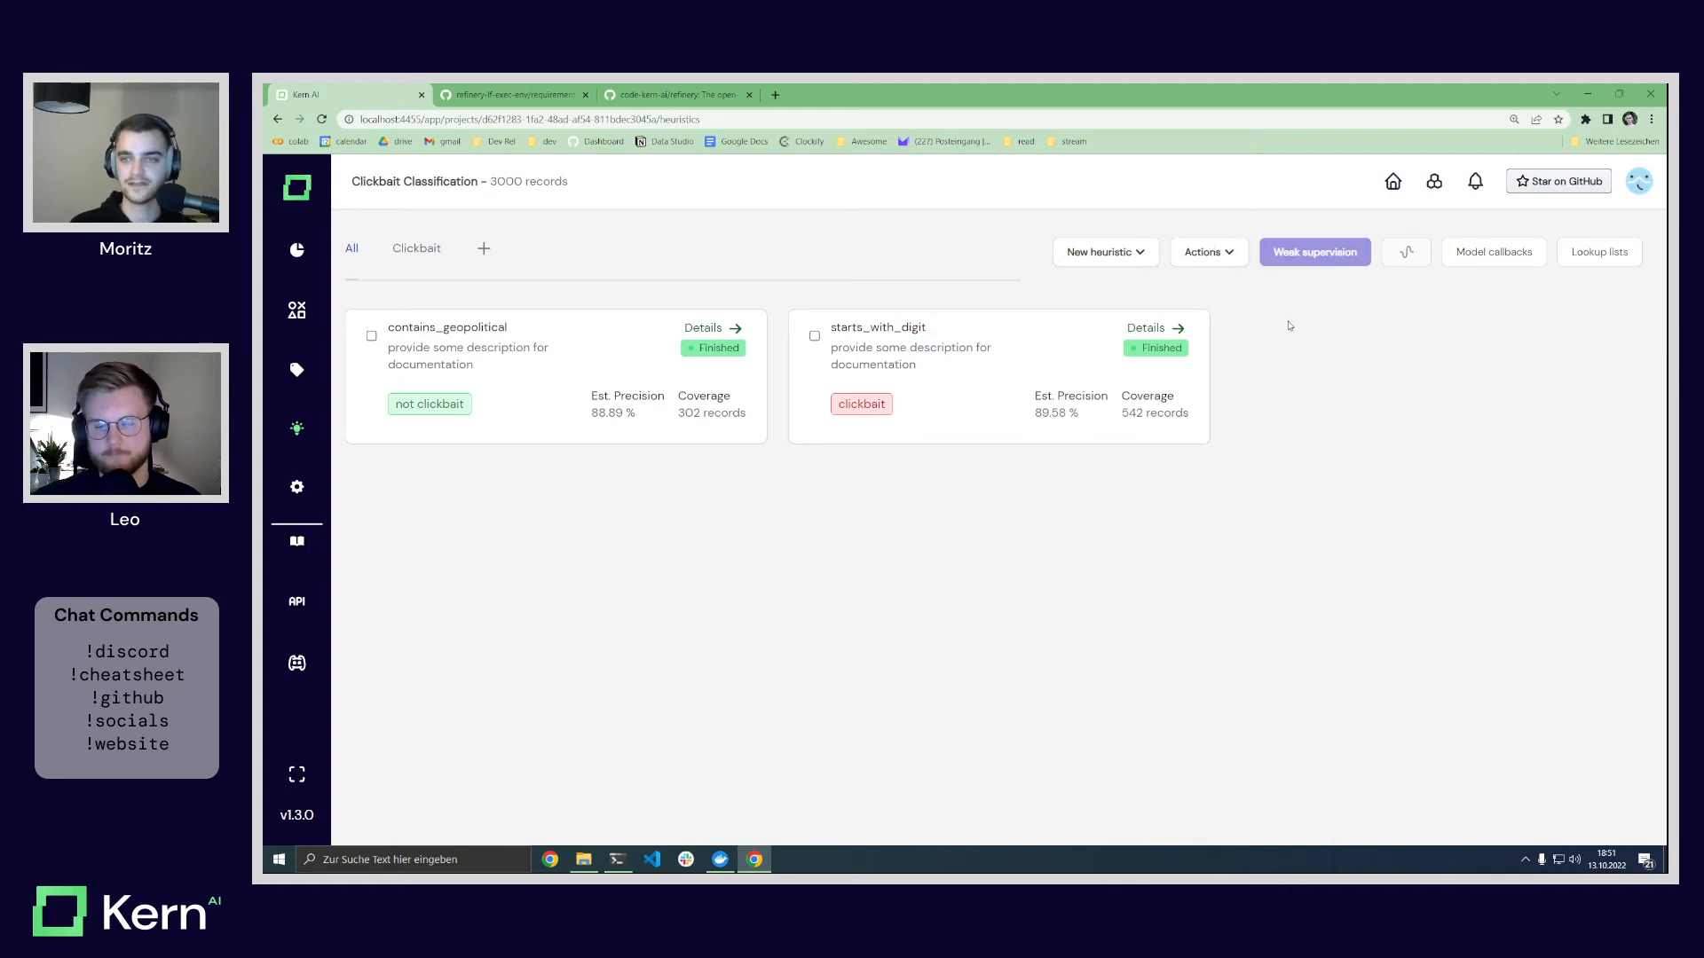
left_click(1105, 252)
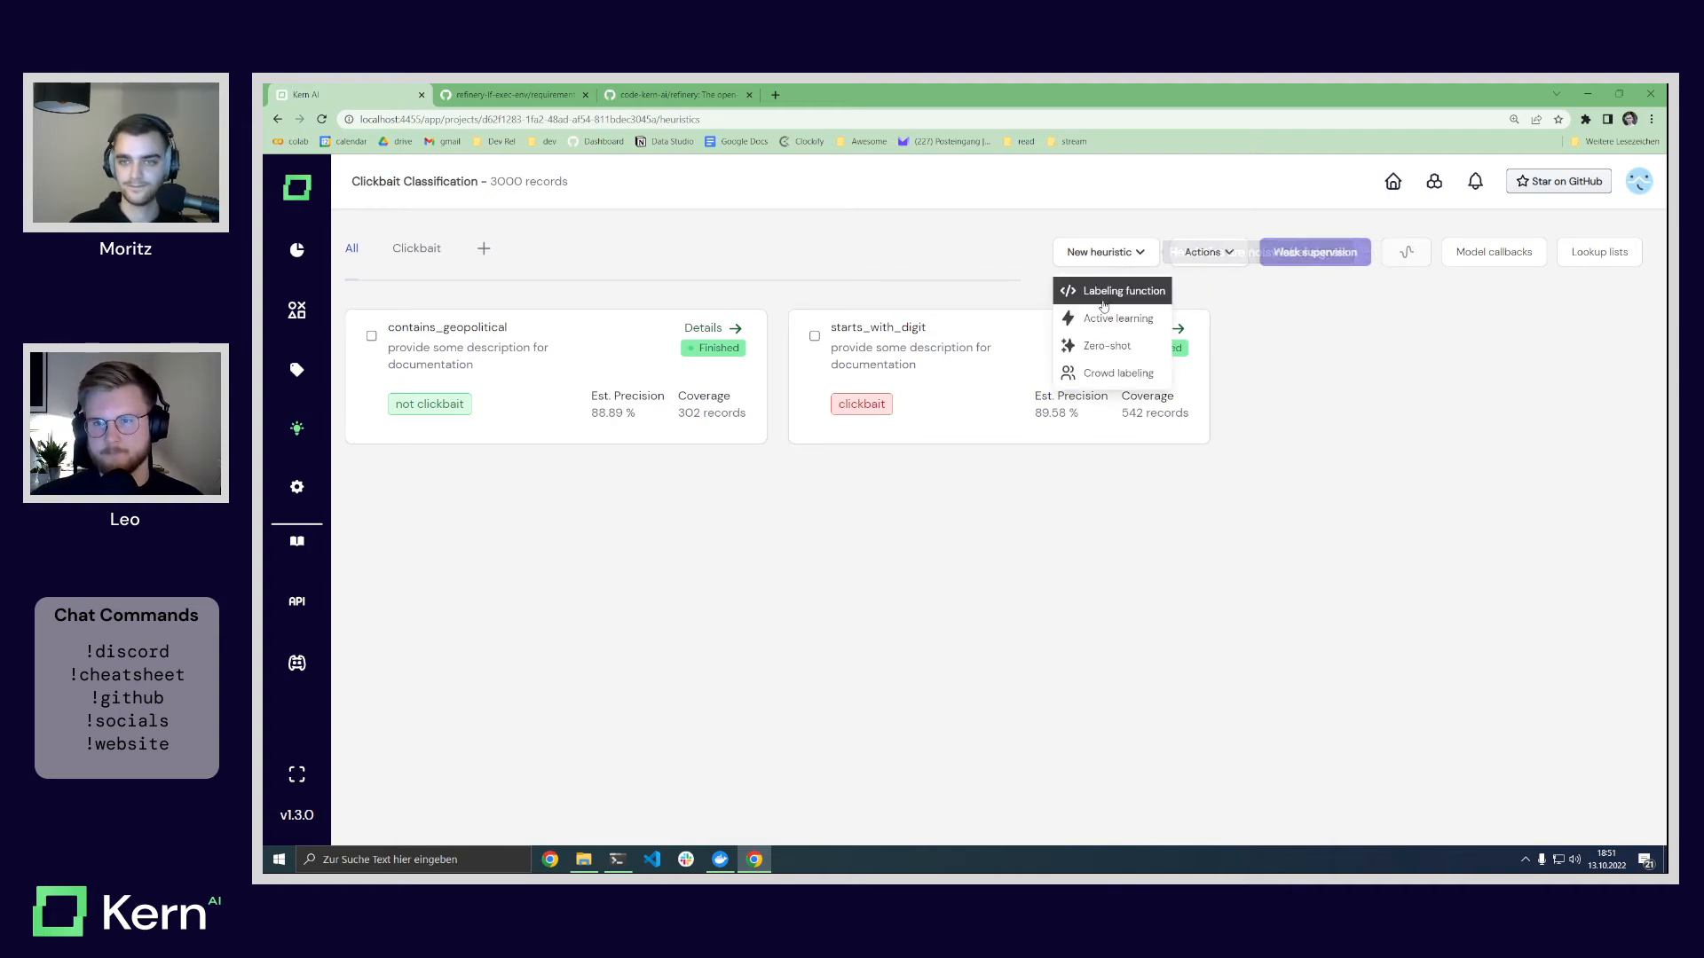
left_click(1100, 285)
double_click(983, 501)
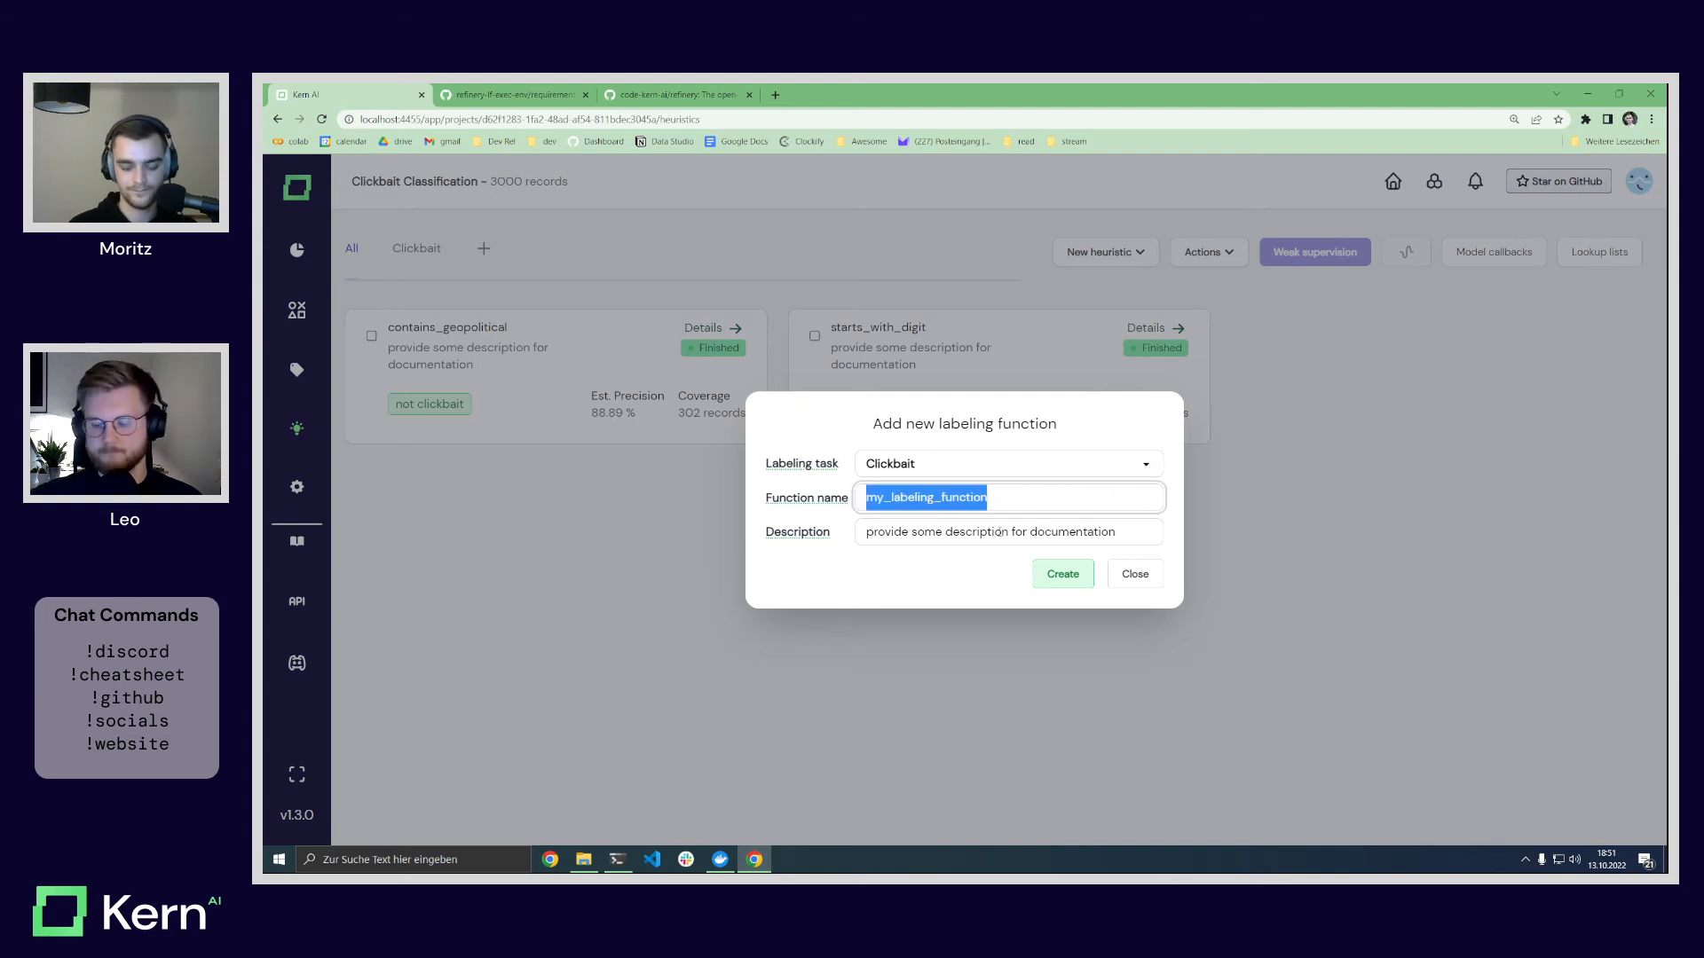
type("containg")
type("_cl")
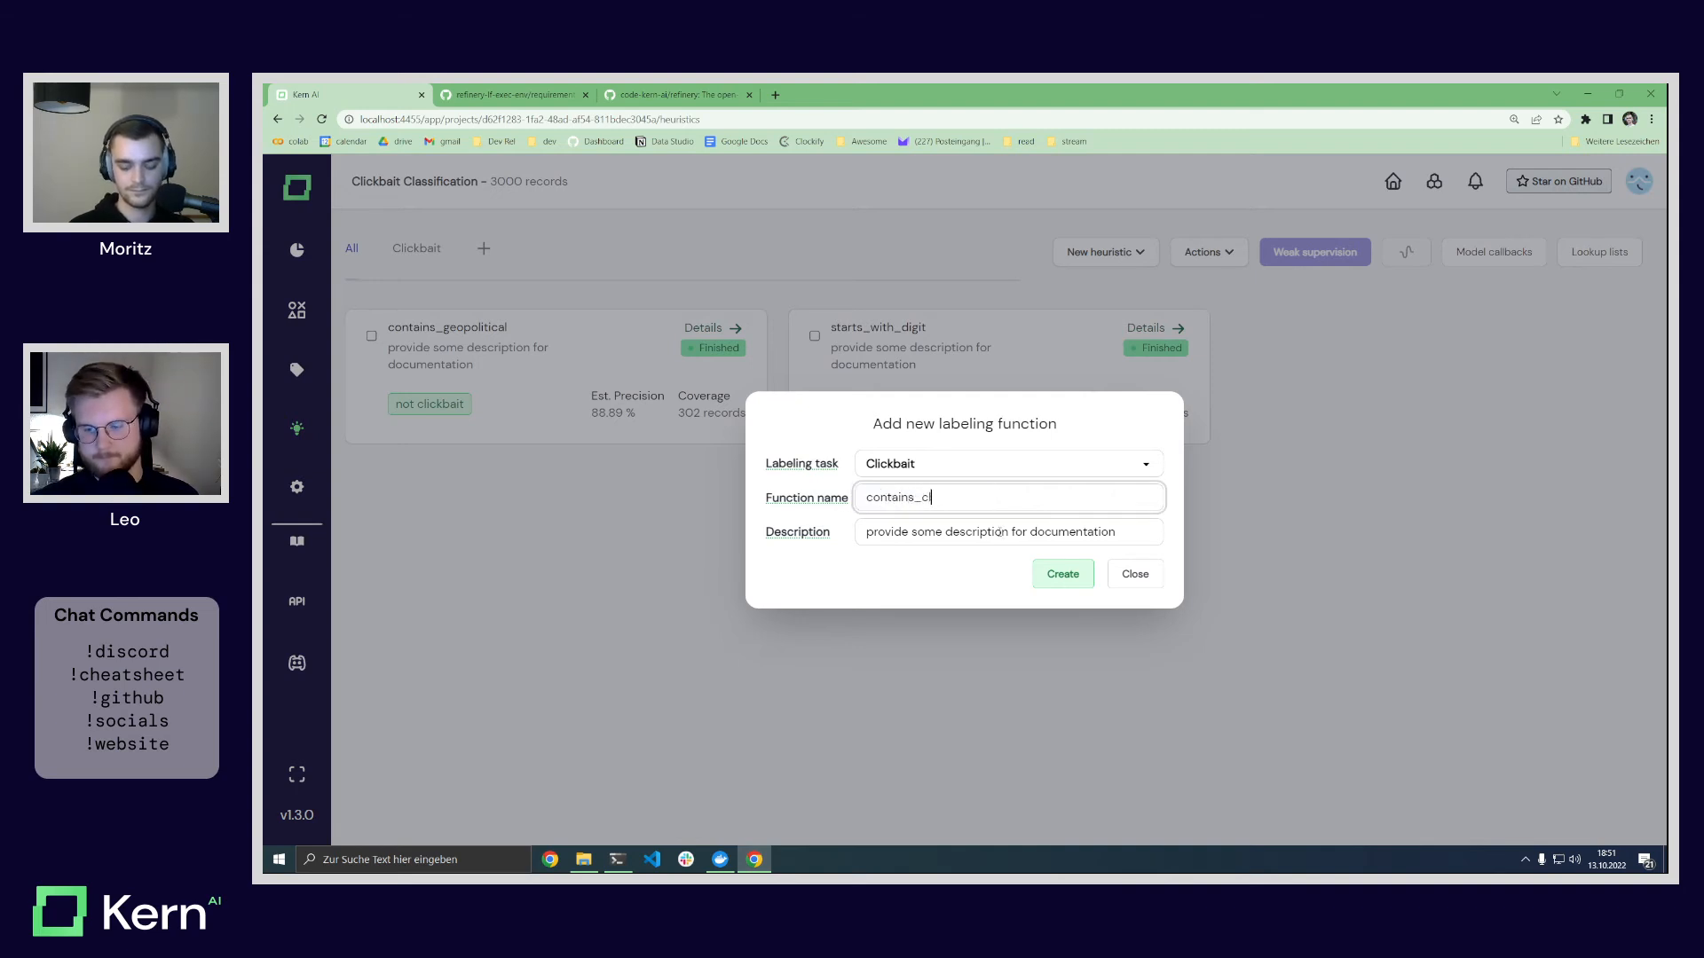
type("ickbait_term")
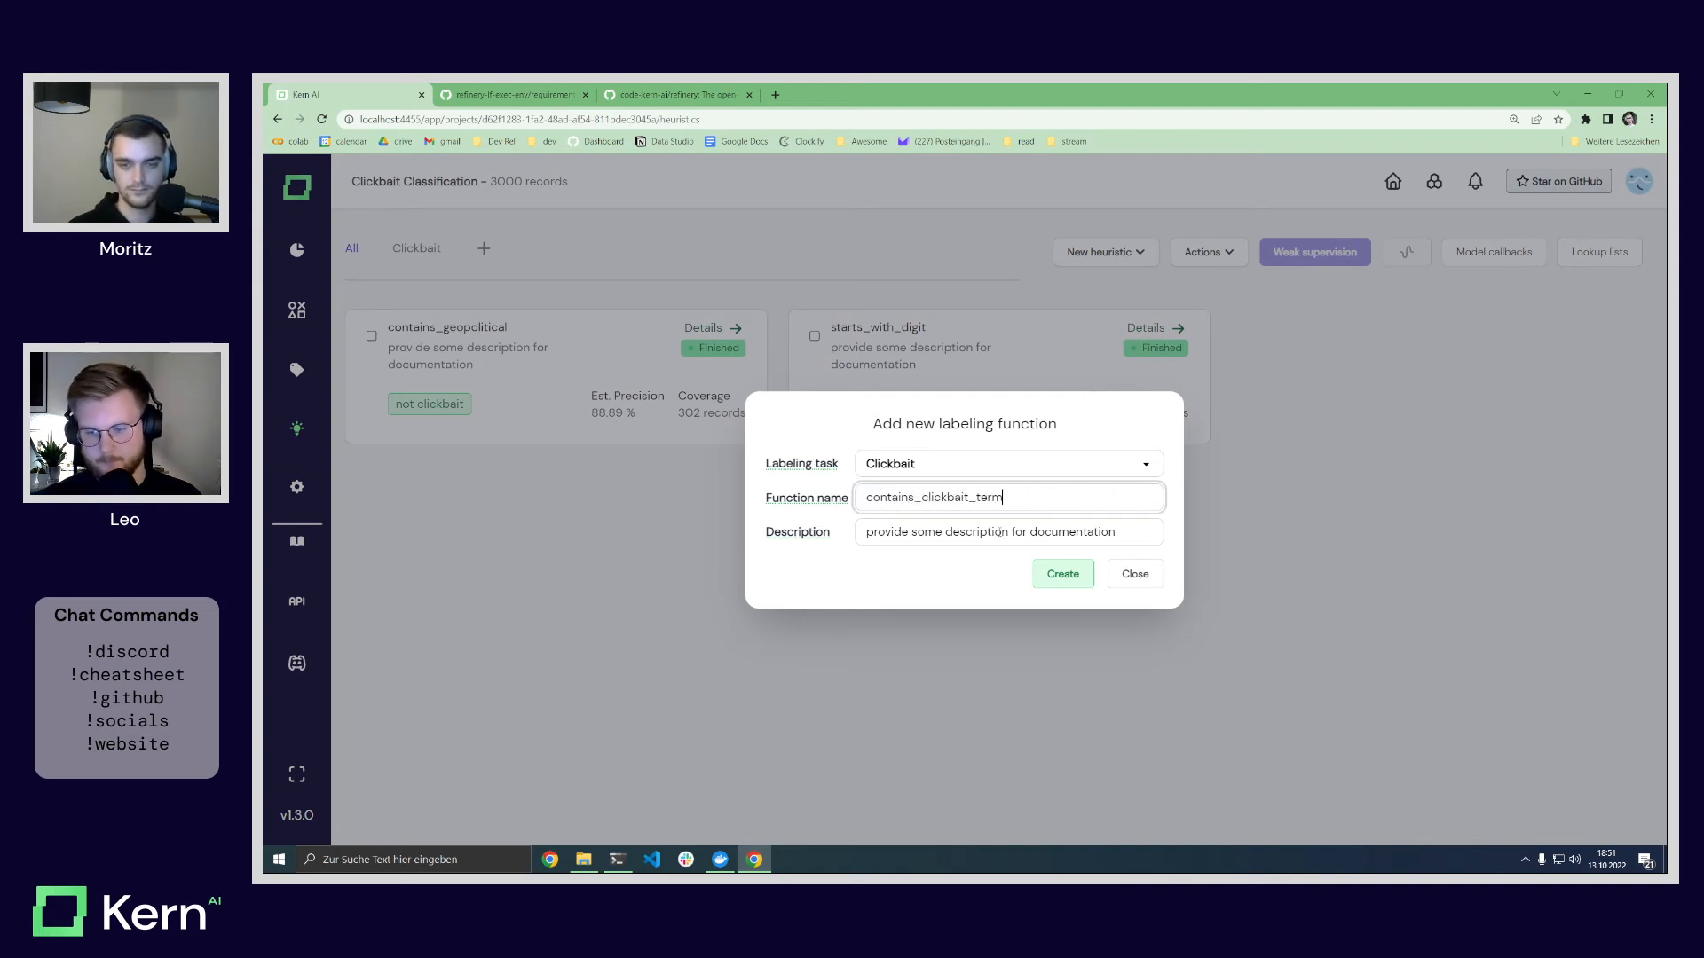
left_click(1034, 567)
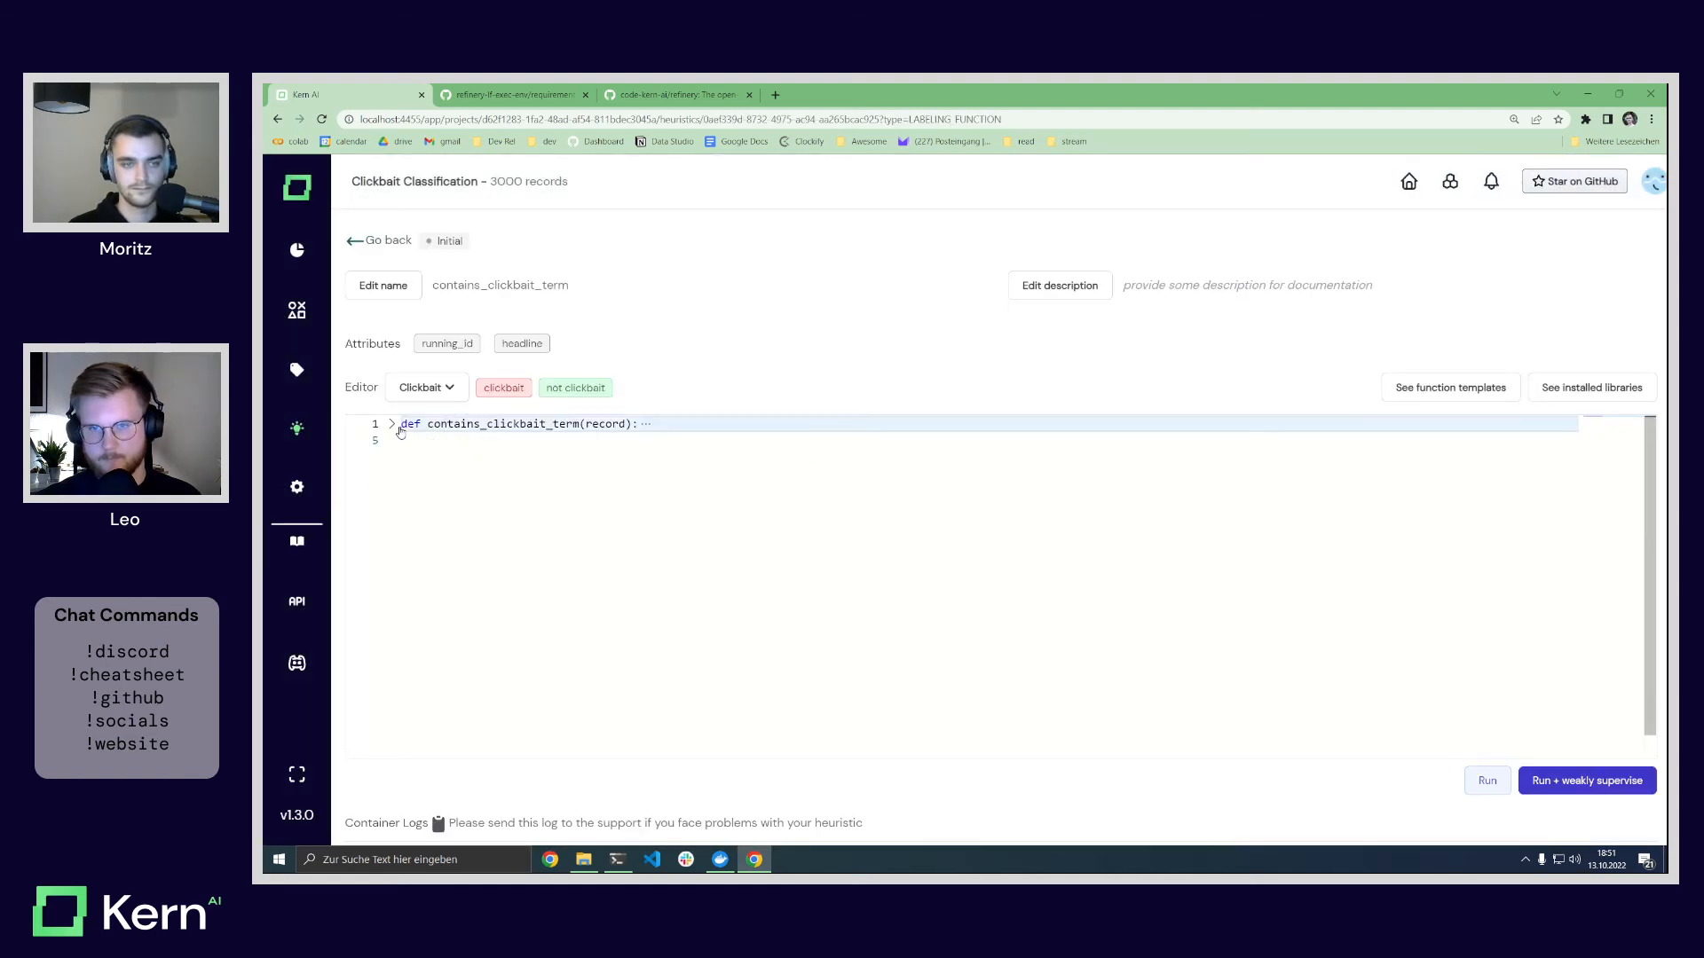
Step: Add the line "from knowledge import clickbait_terms" above the function definition, followed by a blank line
left_click(404, 425)
key("Return")
key("Up")
type("fro")
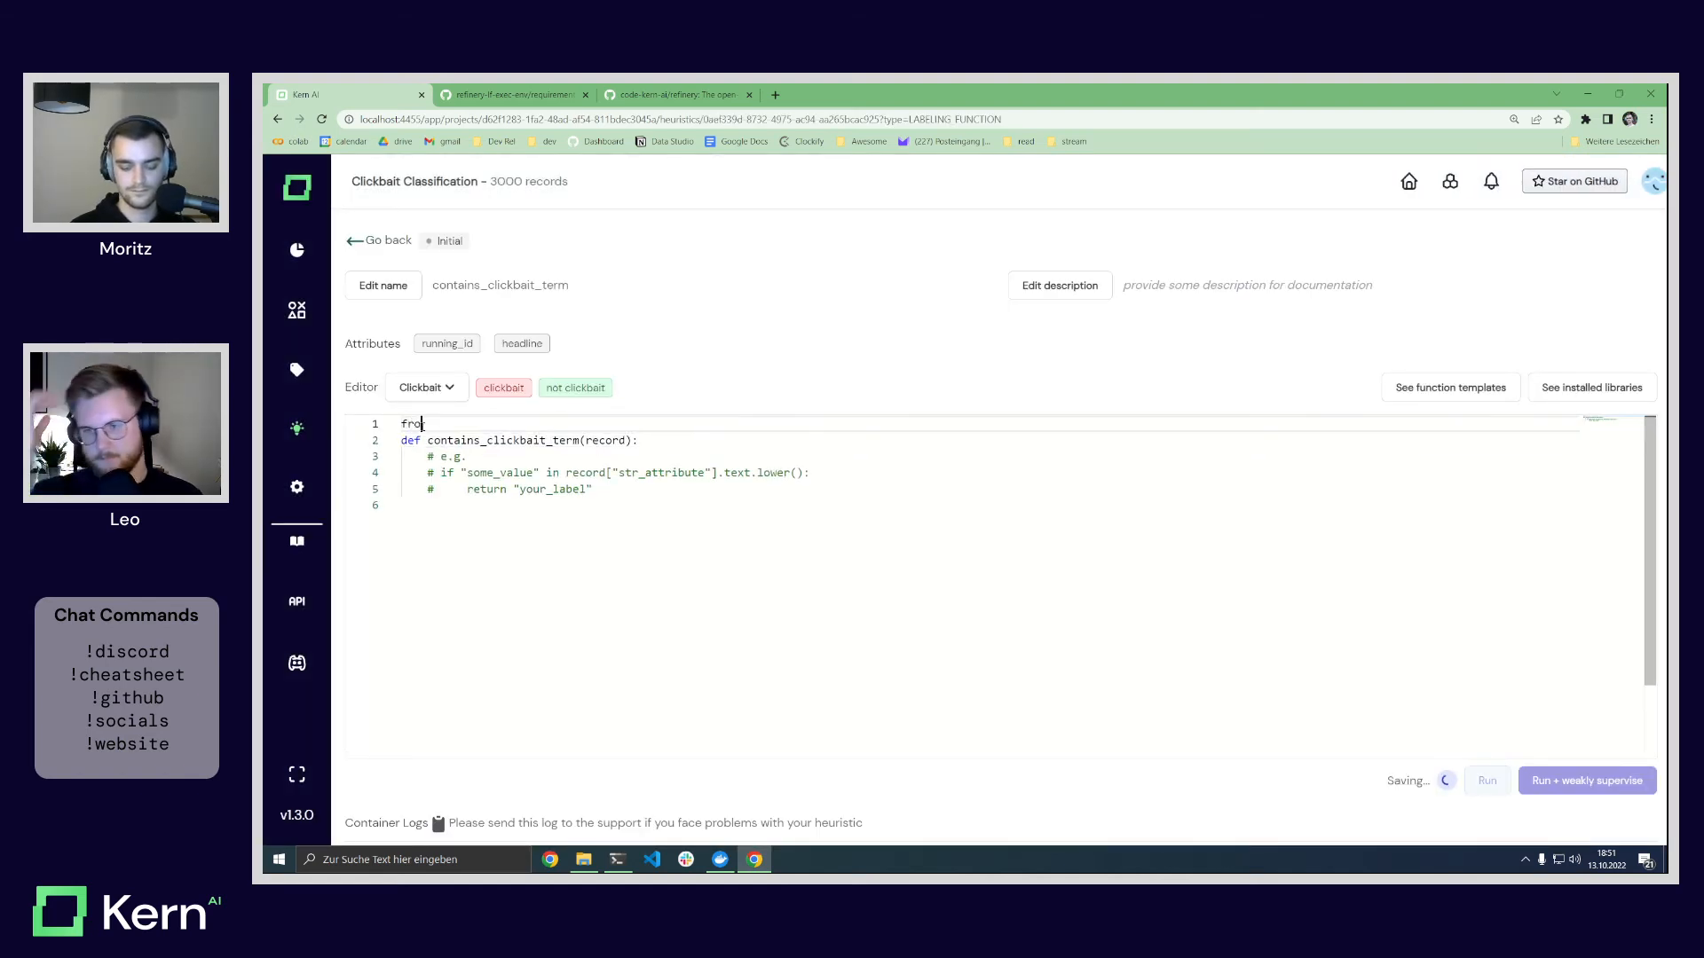
type("m knowledge impor")
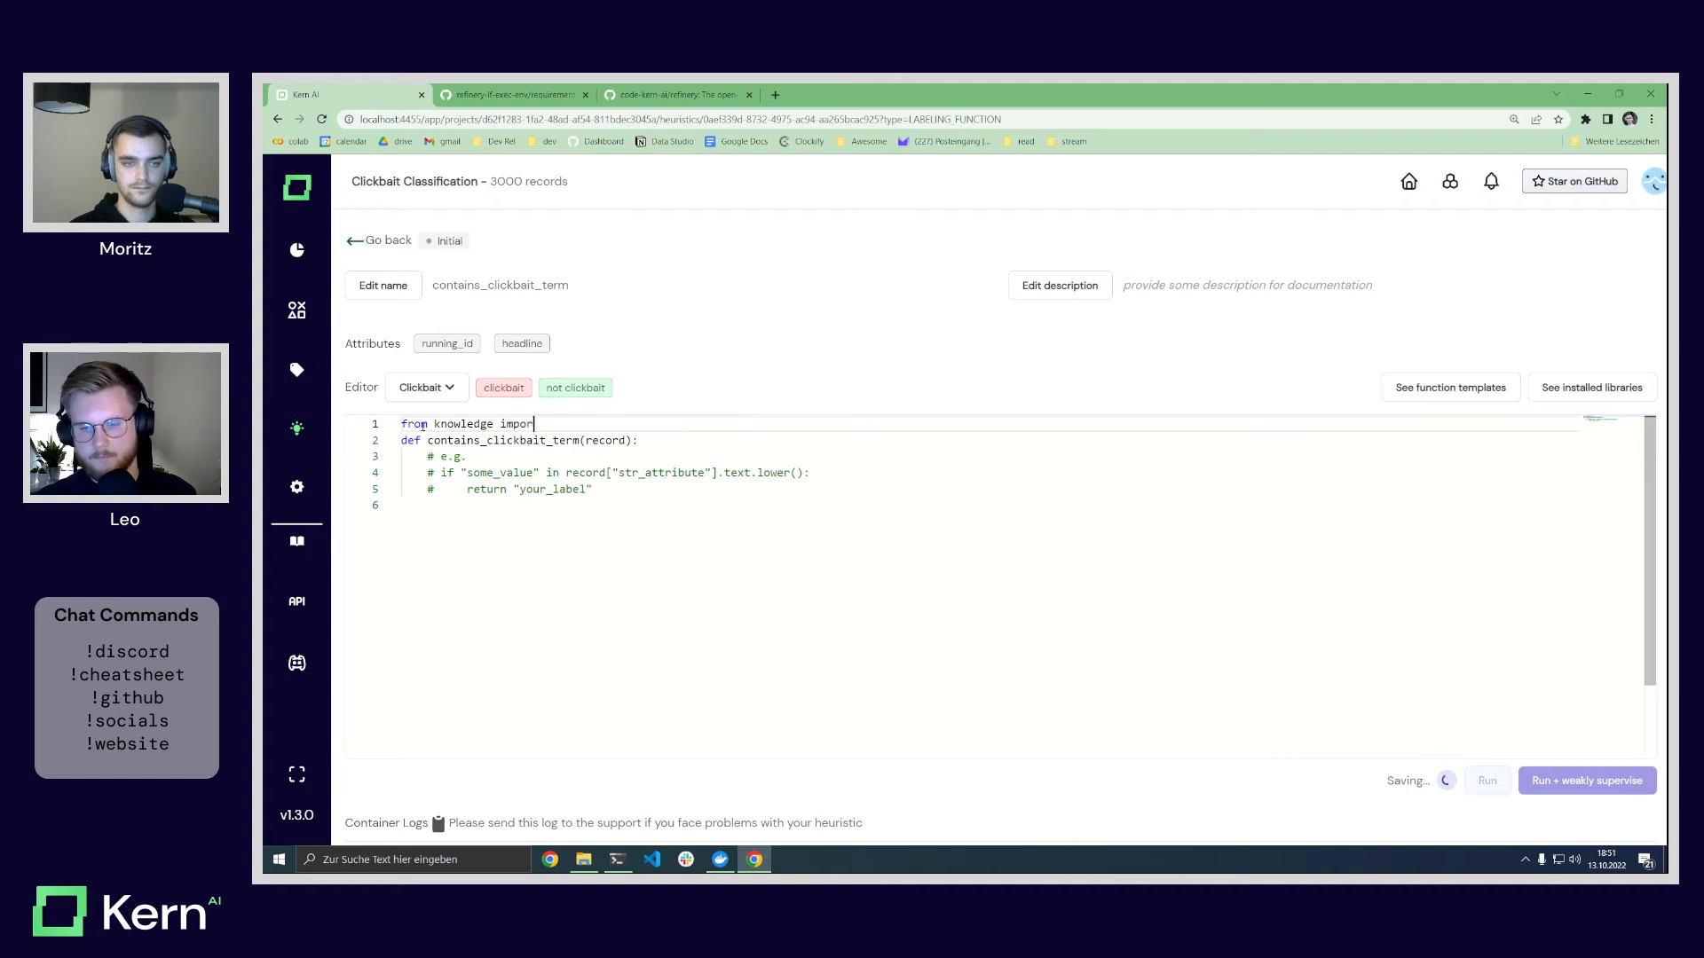
type("t clickbait_terms")
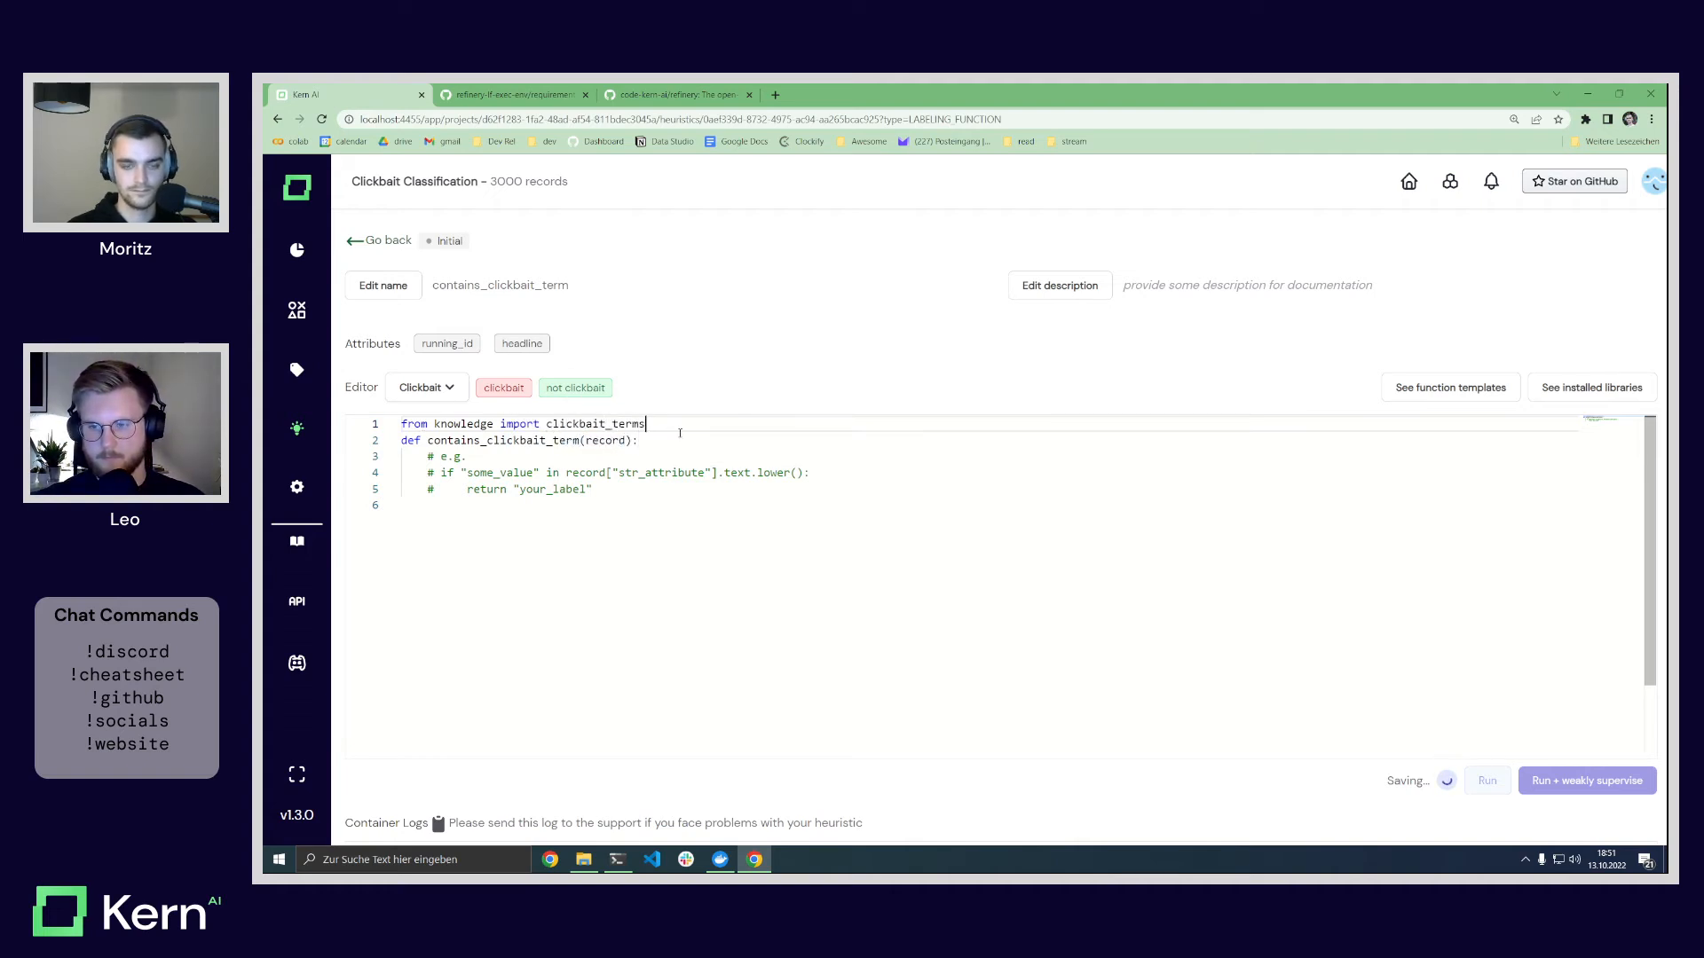
key("Return")
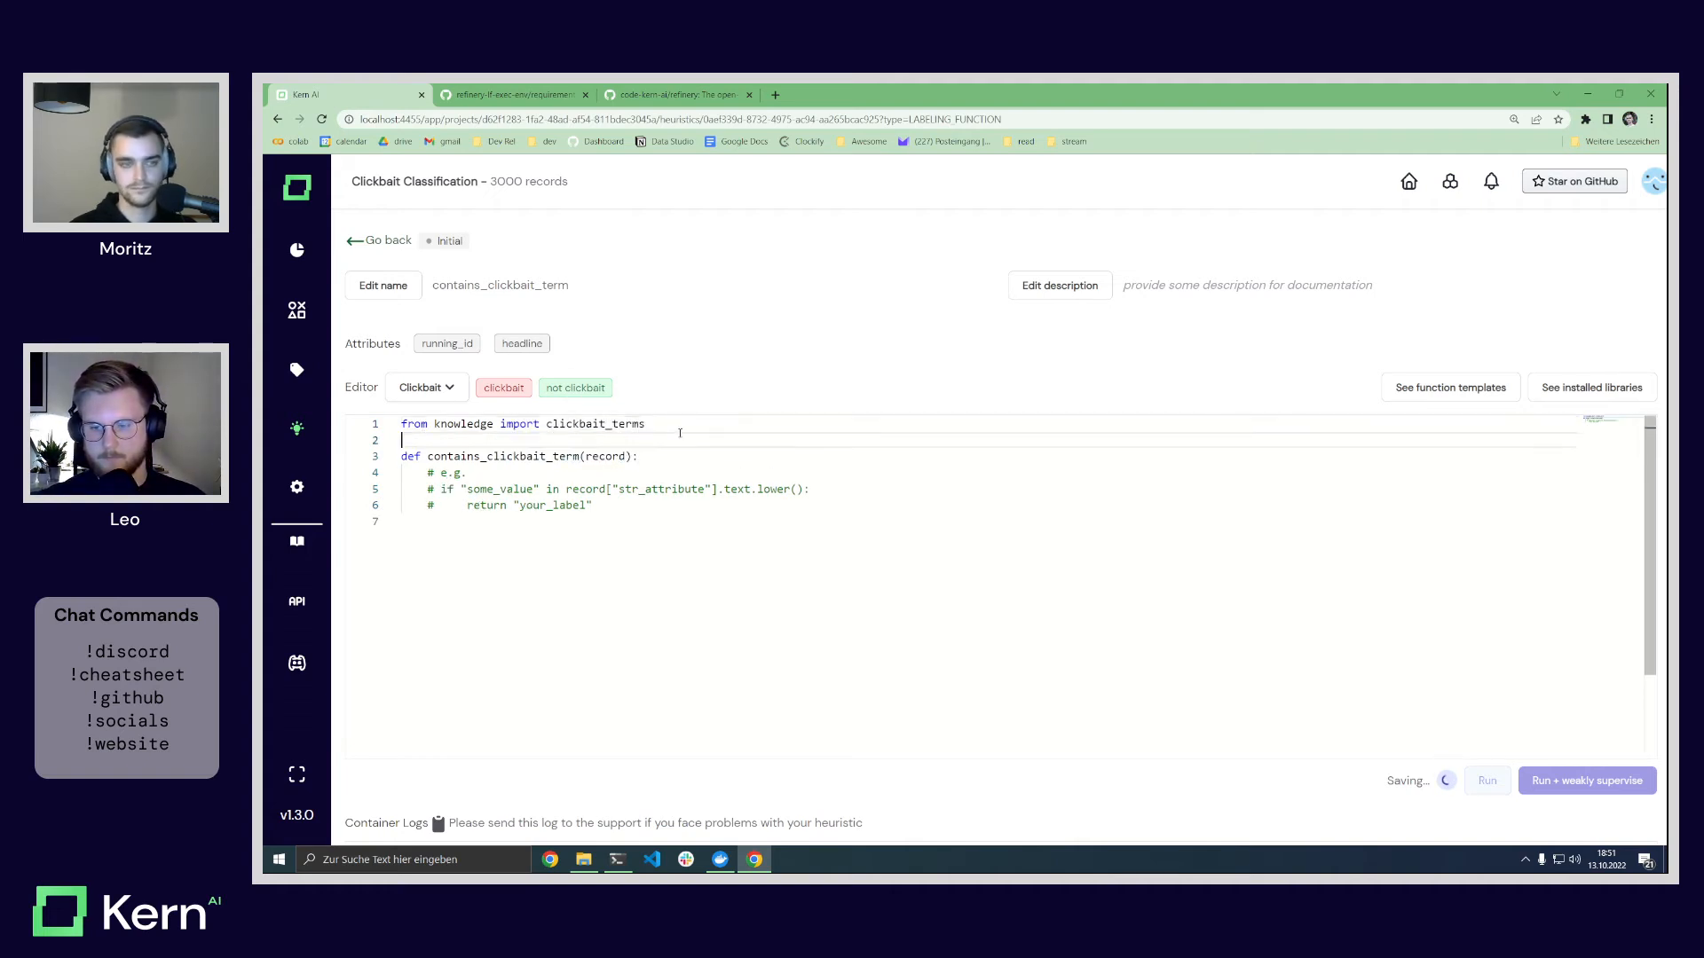
Step: Insert an empty indented line at the start of the contains_clickbait_term function body
key("Down")
left_click(677, 454)
key("Return")
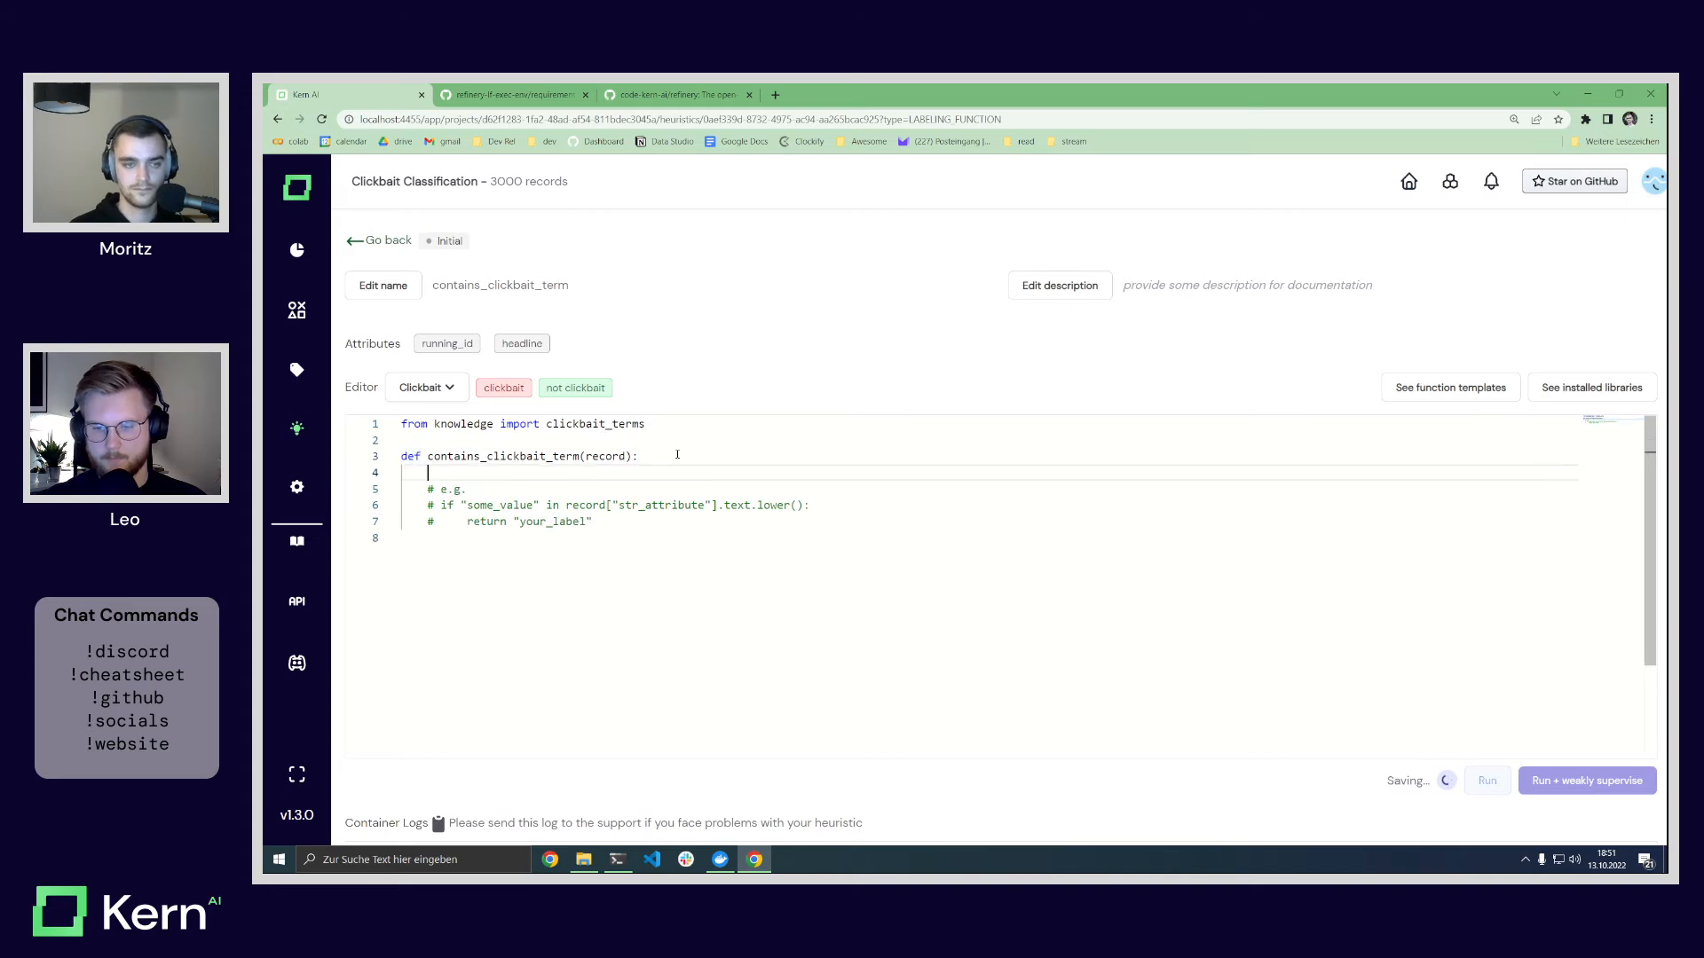
type("or te")
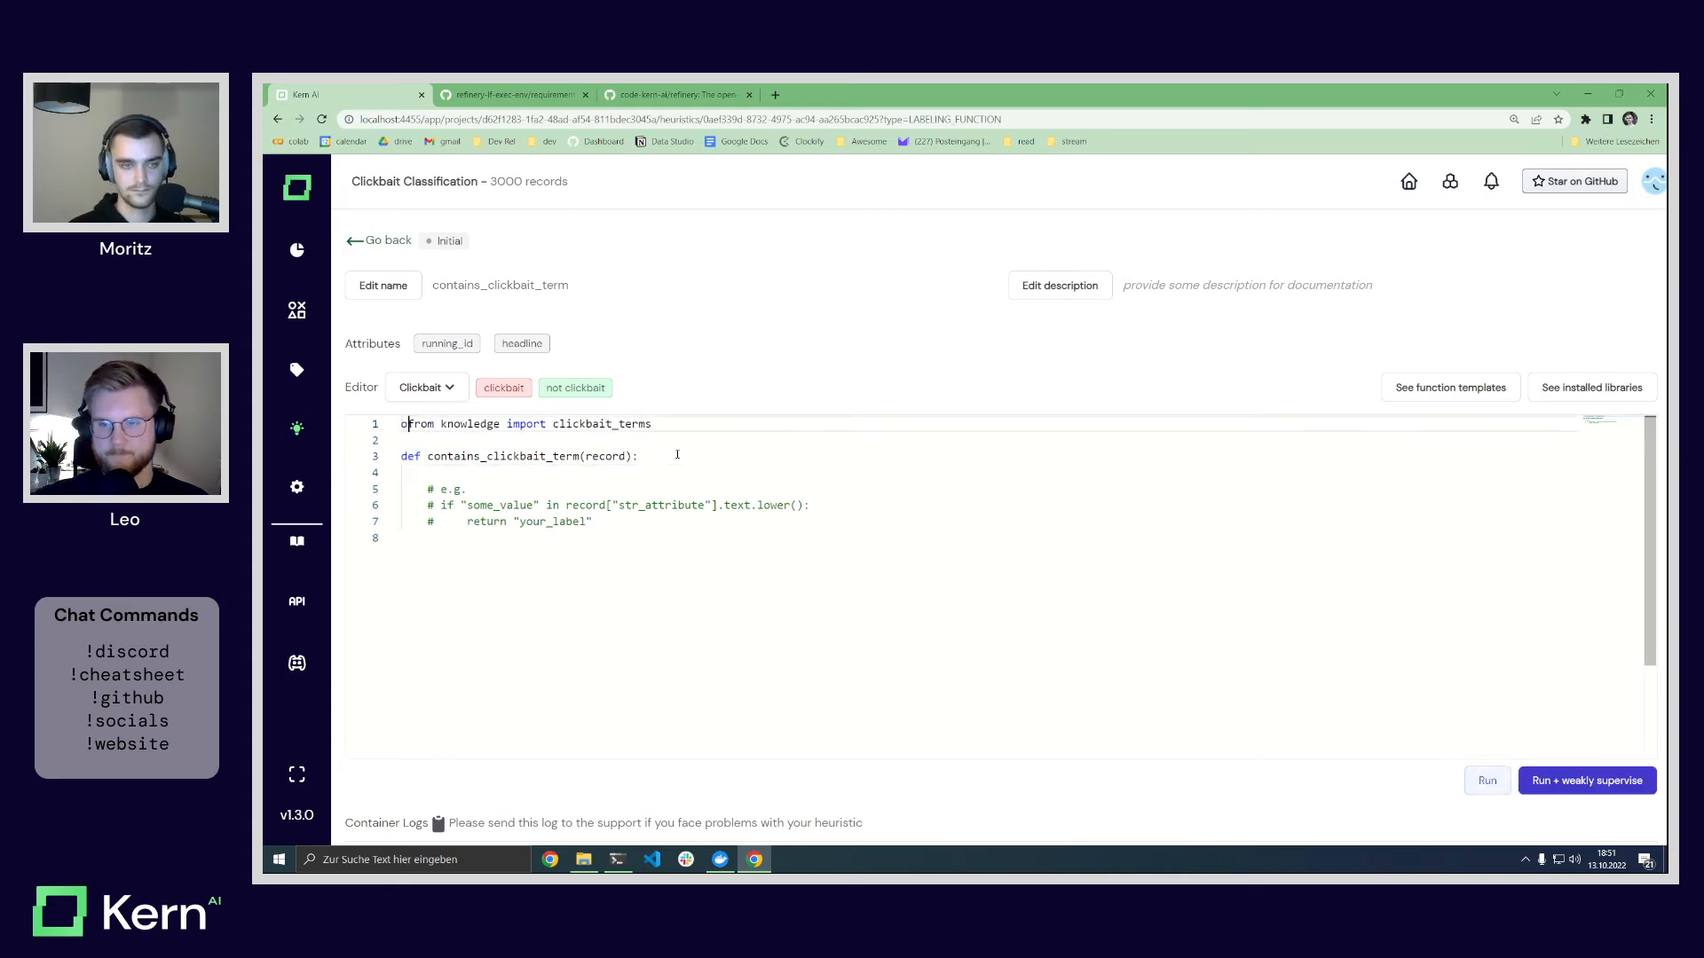
key("BackSpace")
key("BackSpace")
key("BackSpace")
key("BackSpace")
key("BackSpace")
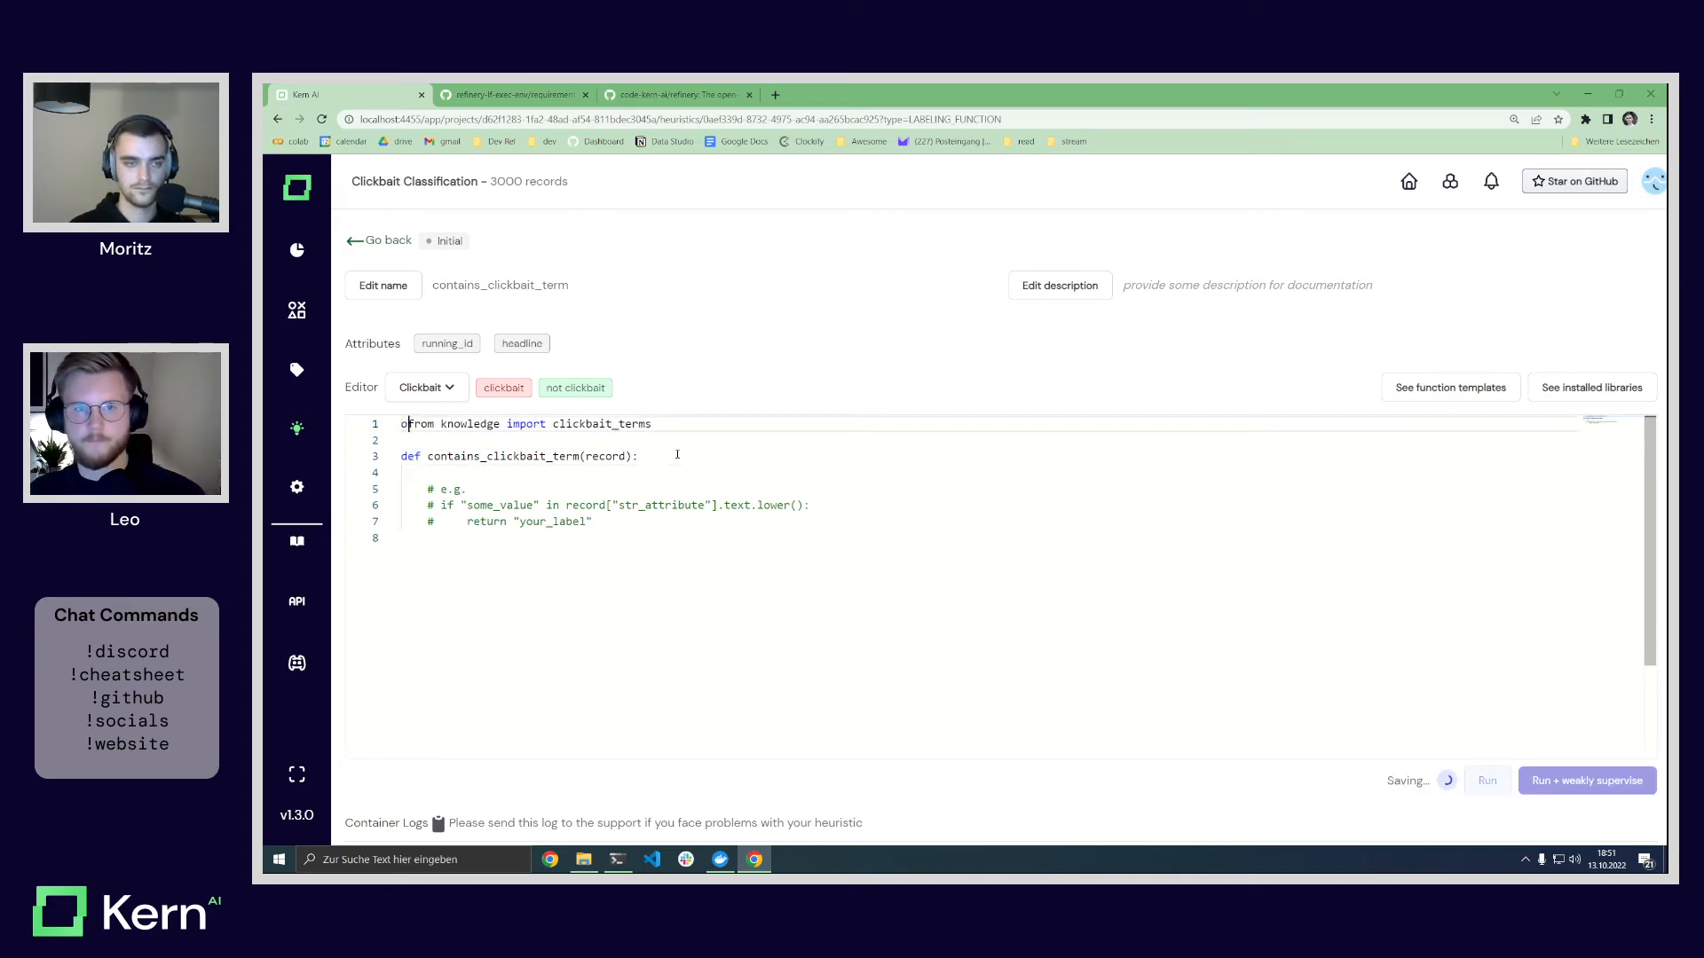
Step: Write the loop header "for term in clickbait_terms:" in the function body and open its indented block
left_click(682, 471)
type("for term in c")
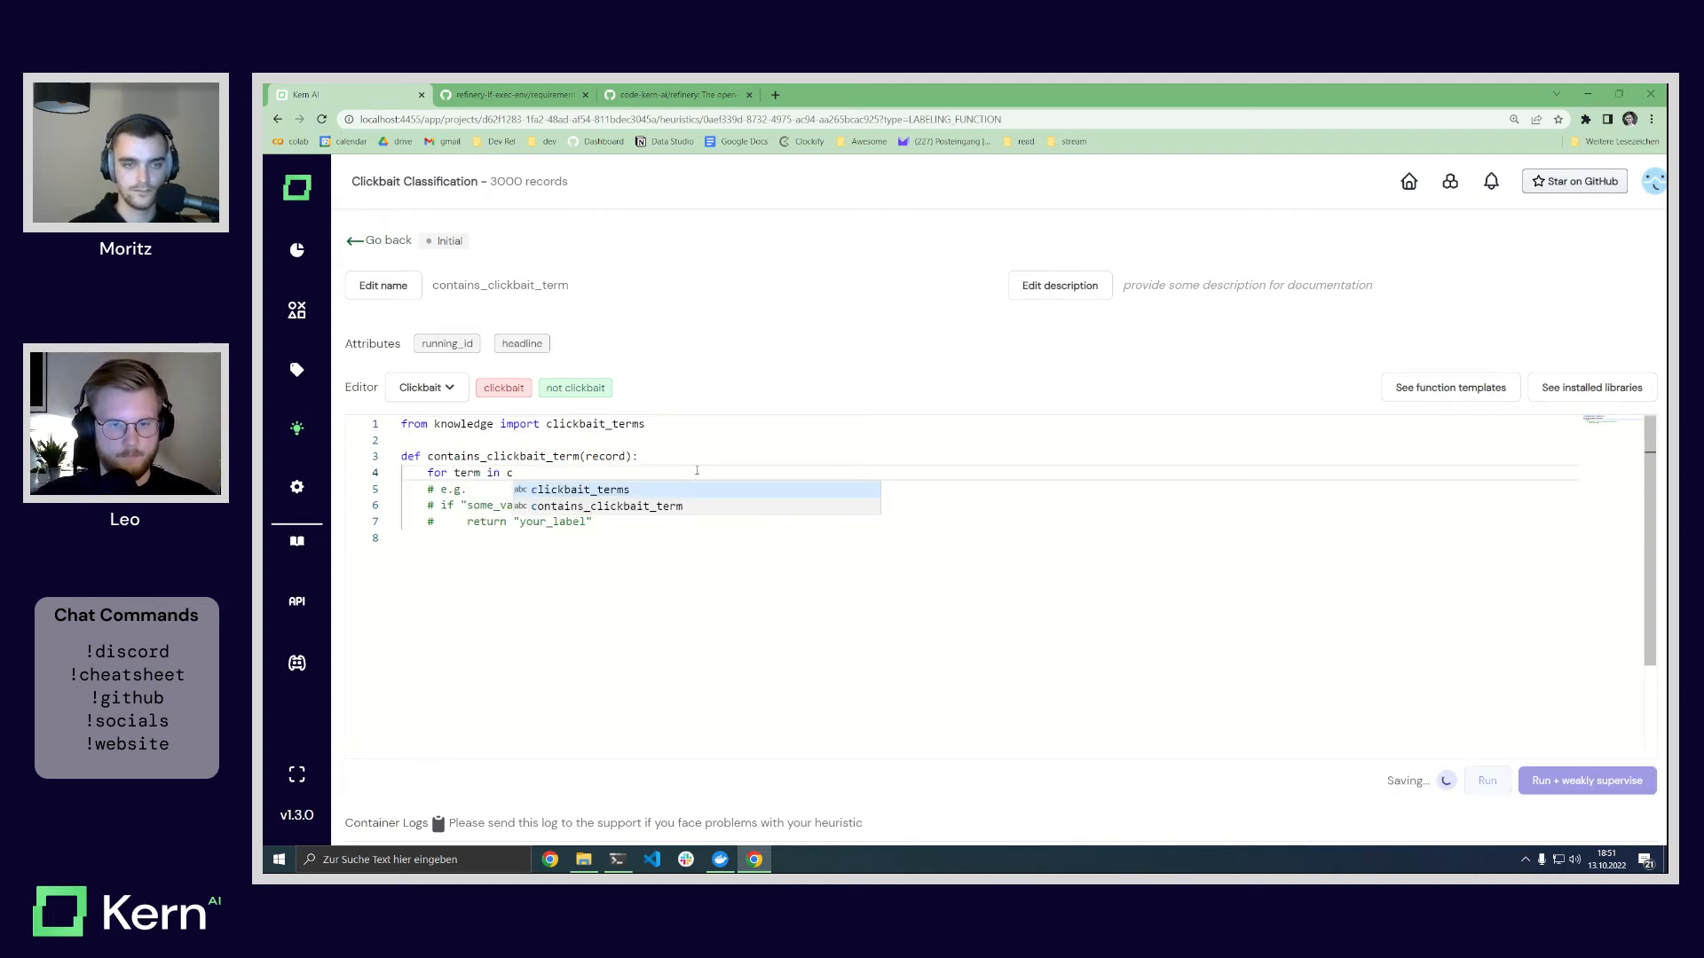
left_click(716, 489)
type(":")
key("Return")
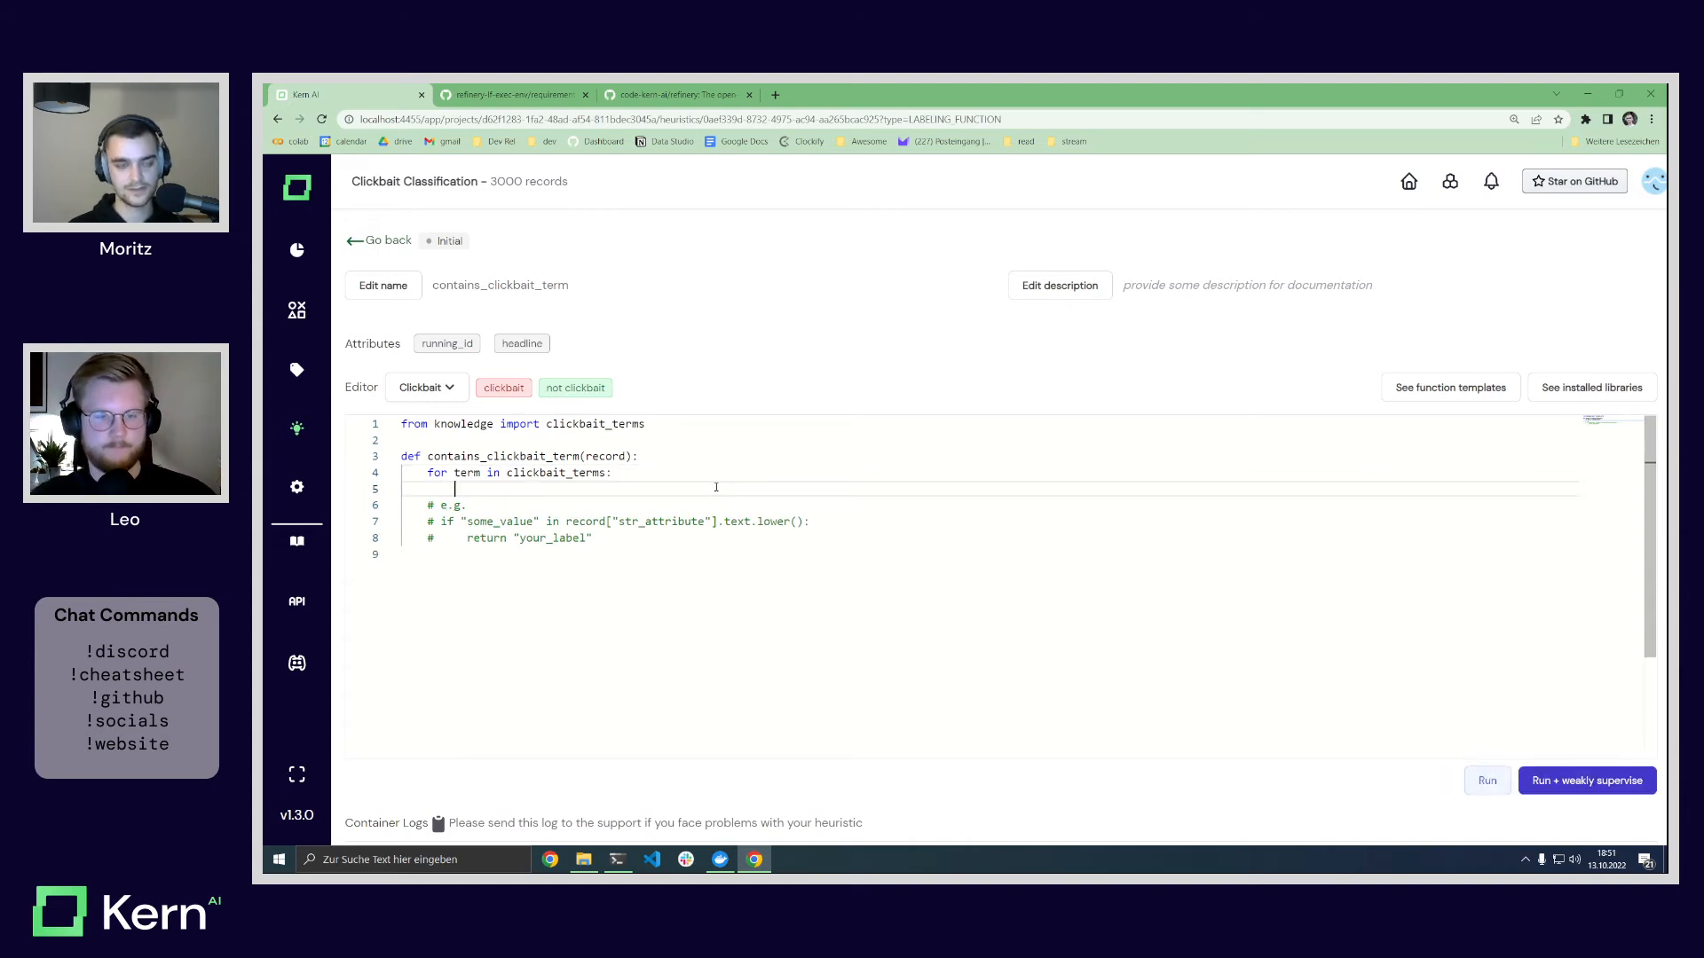
Step: Write the loop's condition if(term.lower() in record["headline"].text.lower()) on the line below the for header
type("if(term")
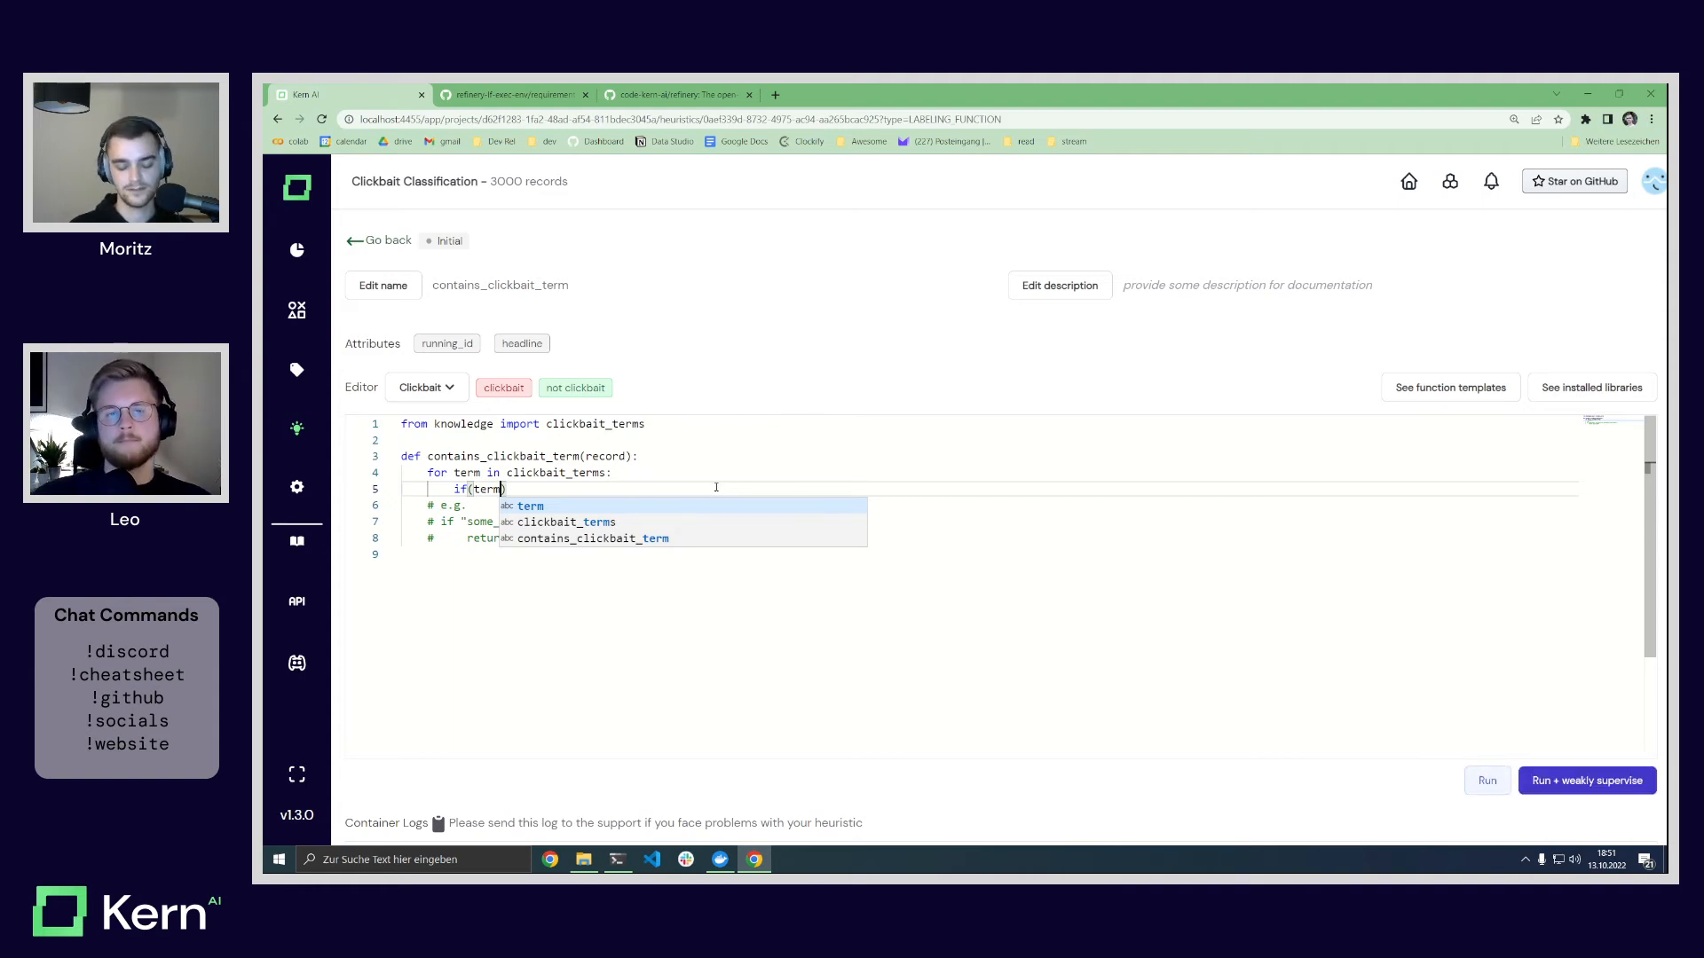
type(".lower()")
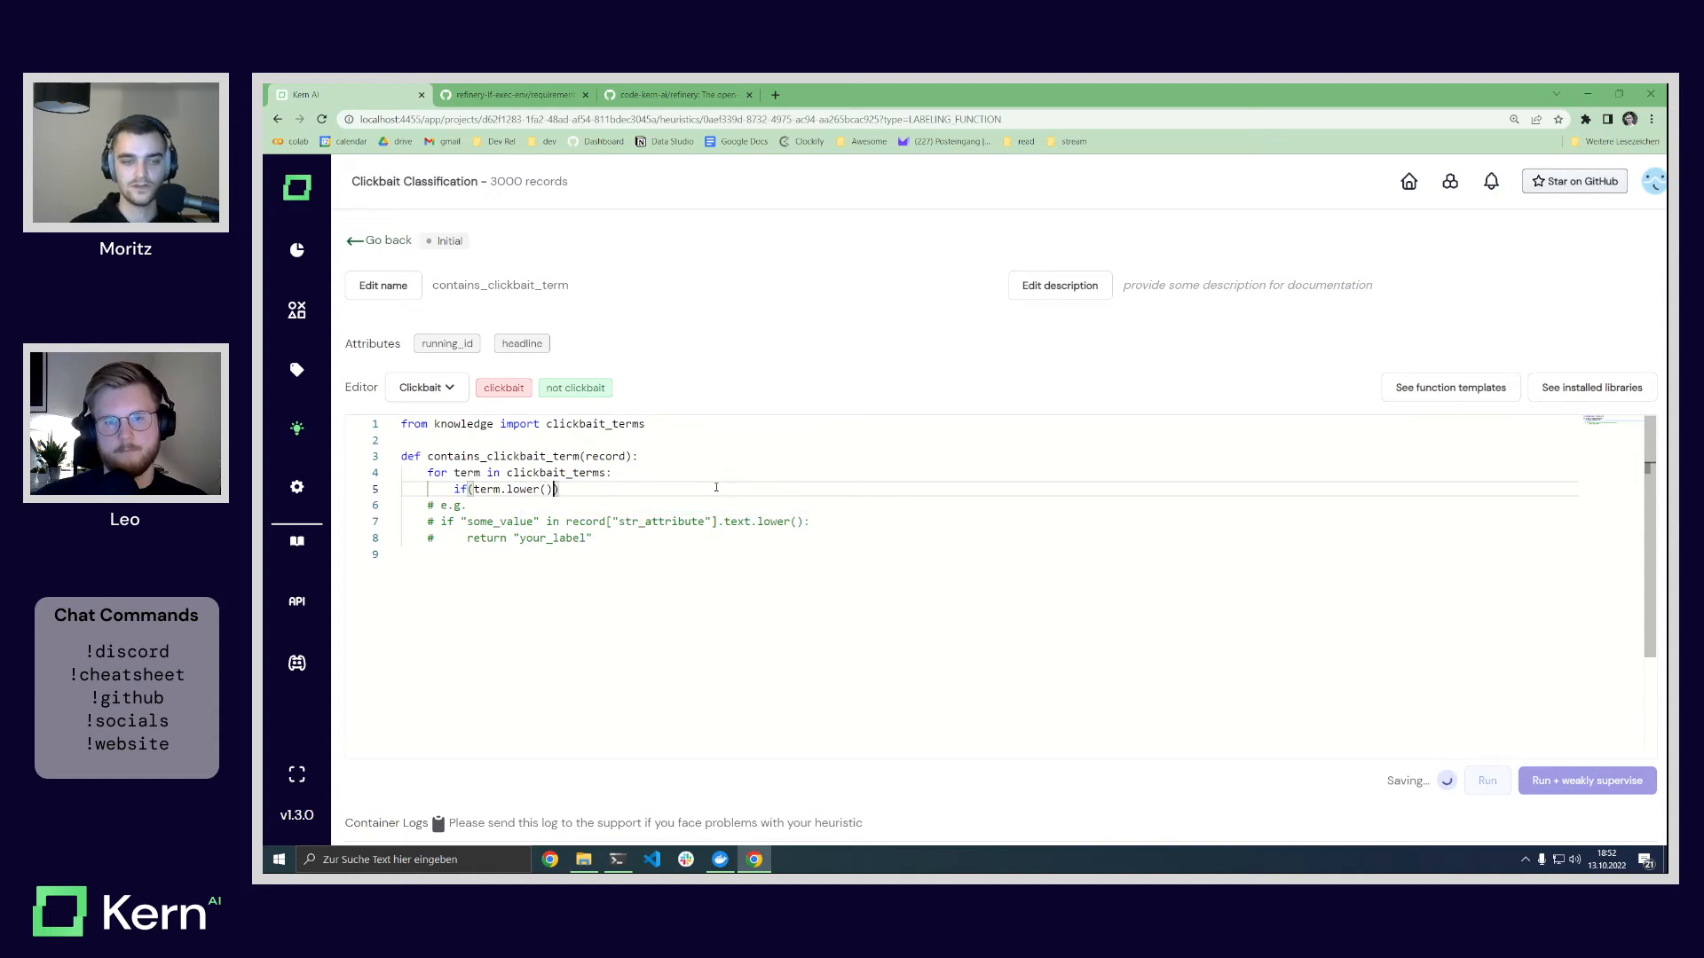
type(" in")
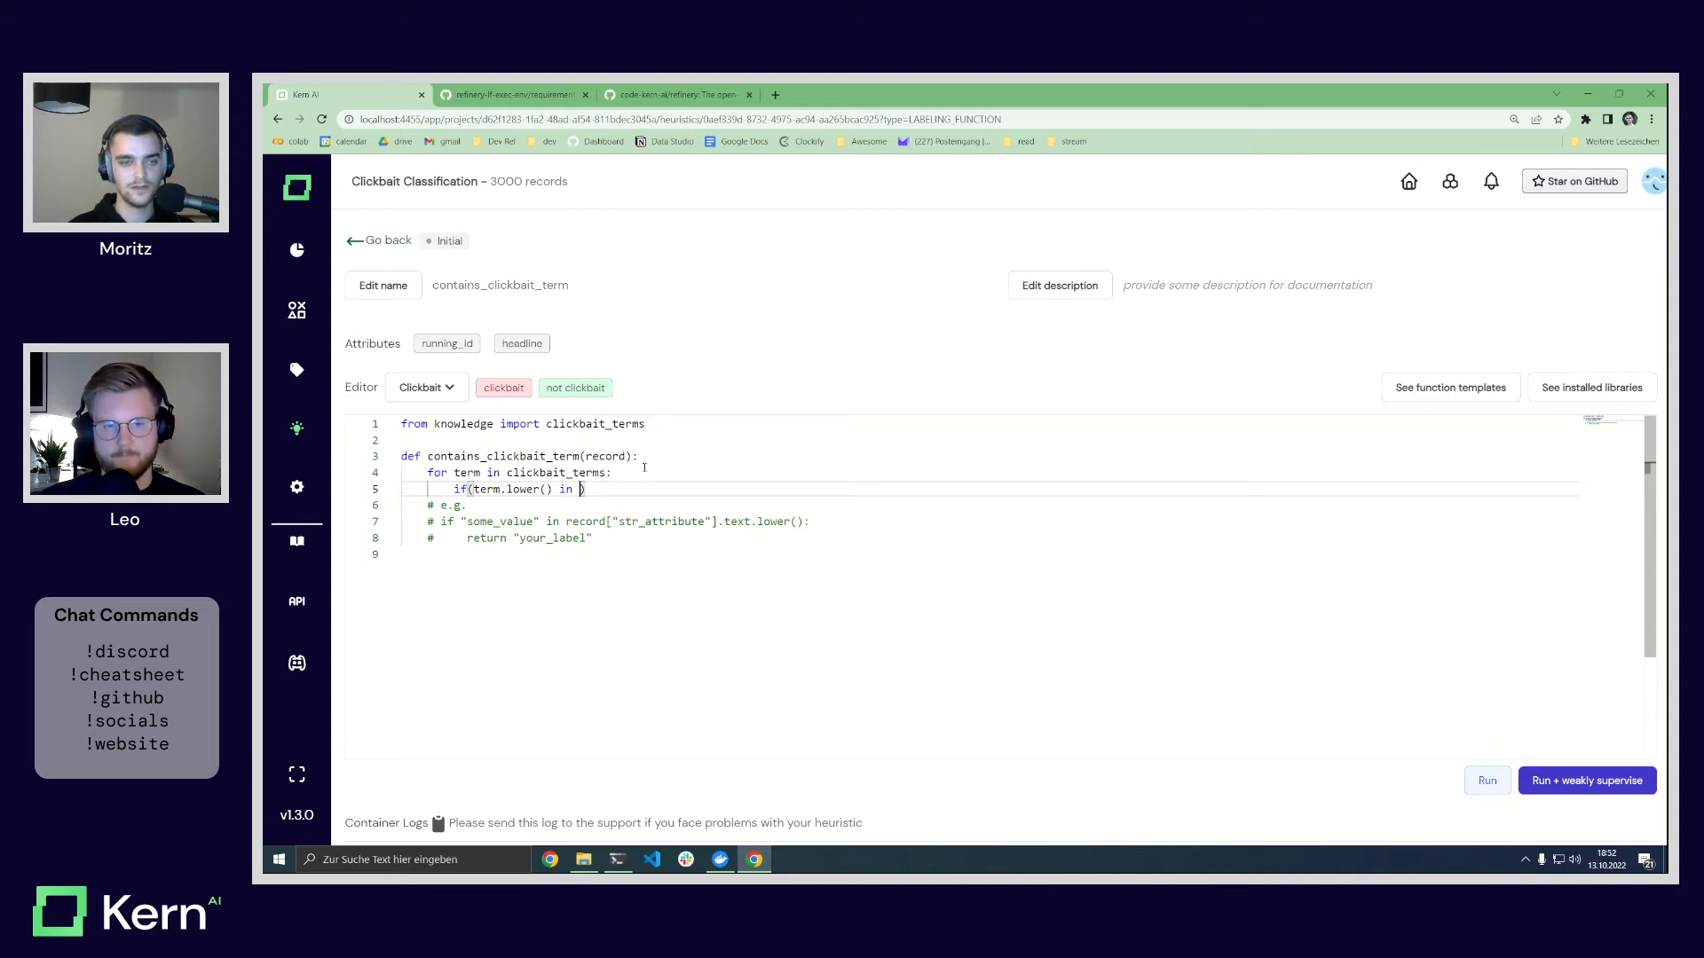
type("record[\"")
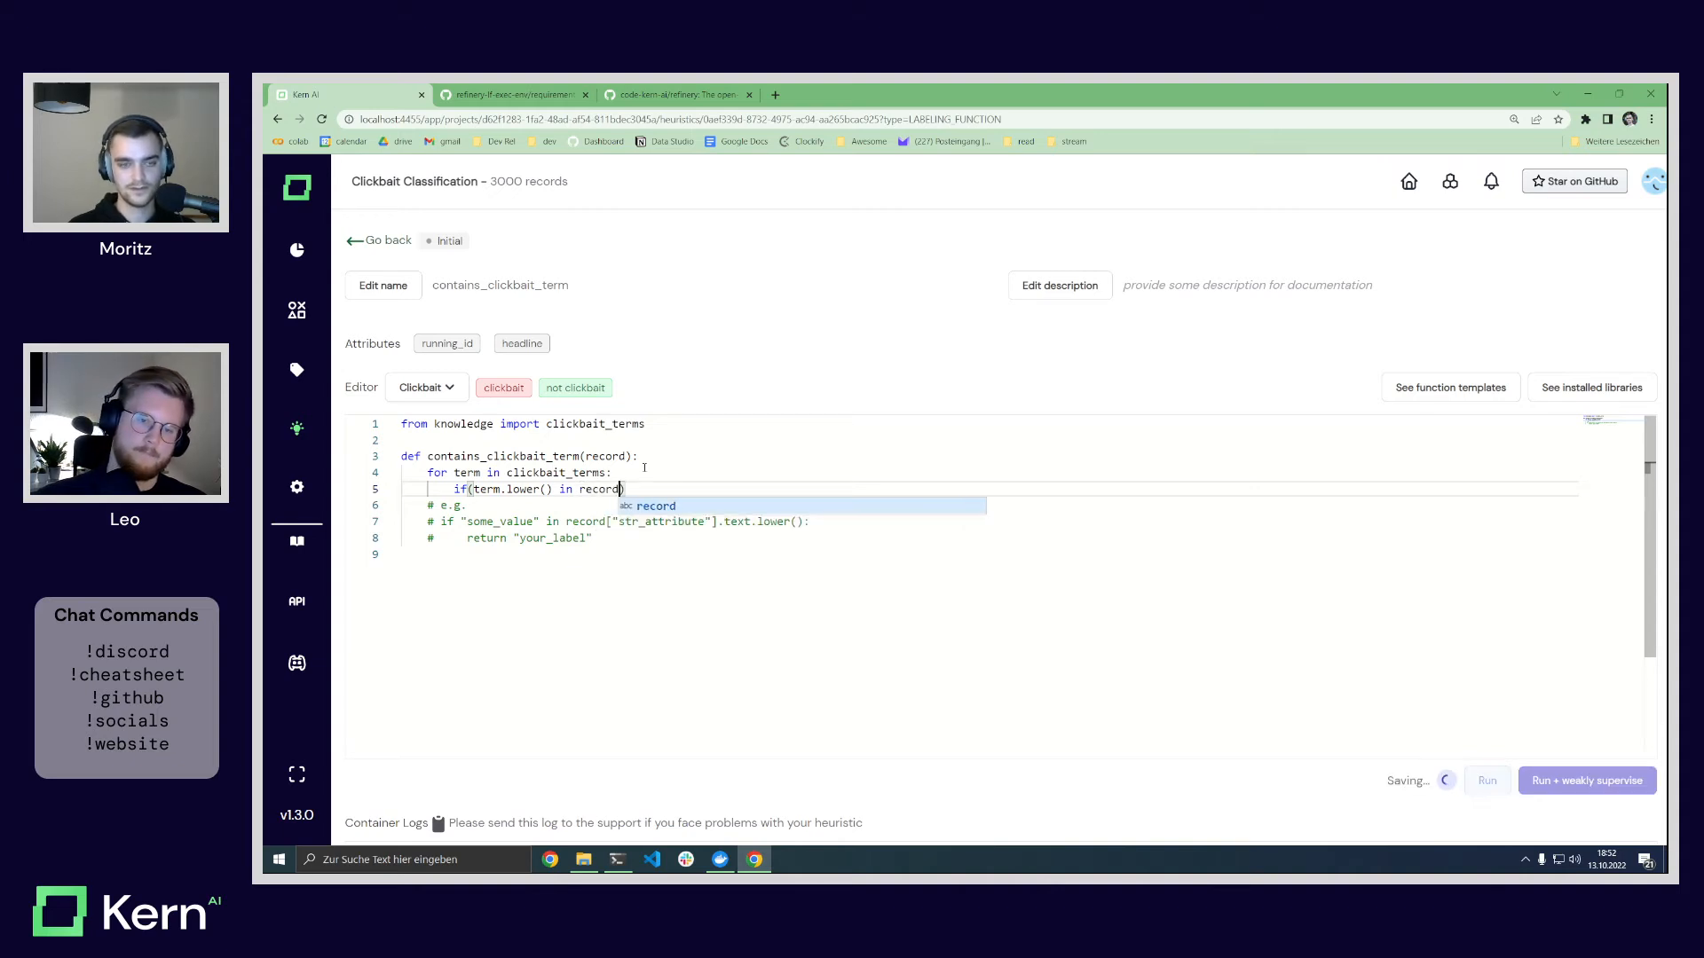
type("headline\"].te")
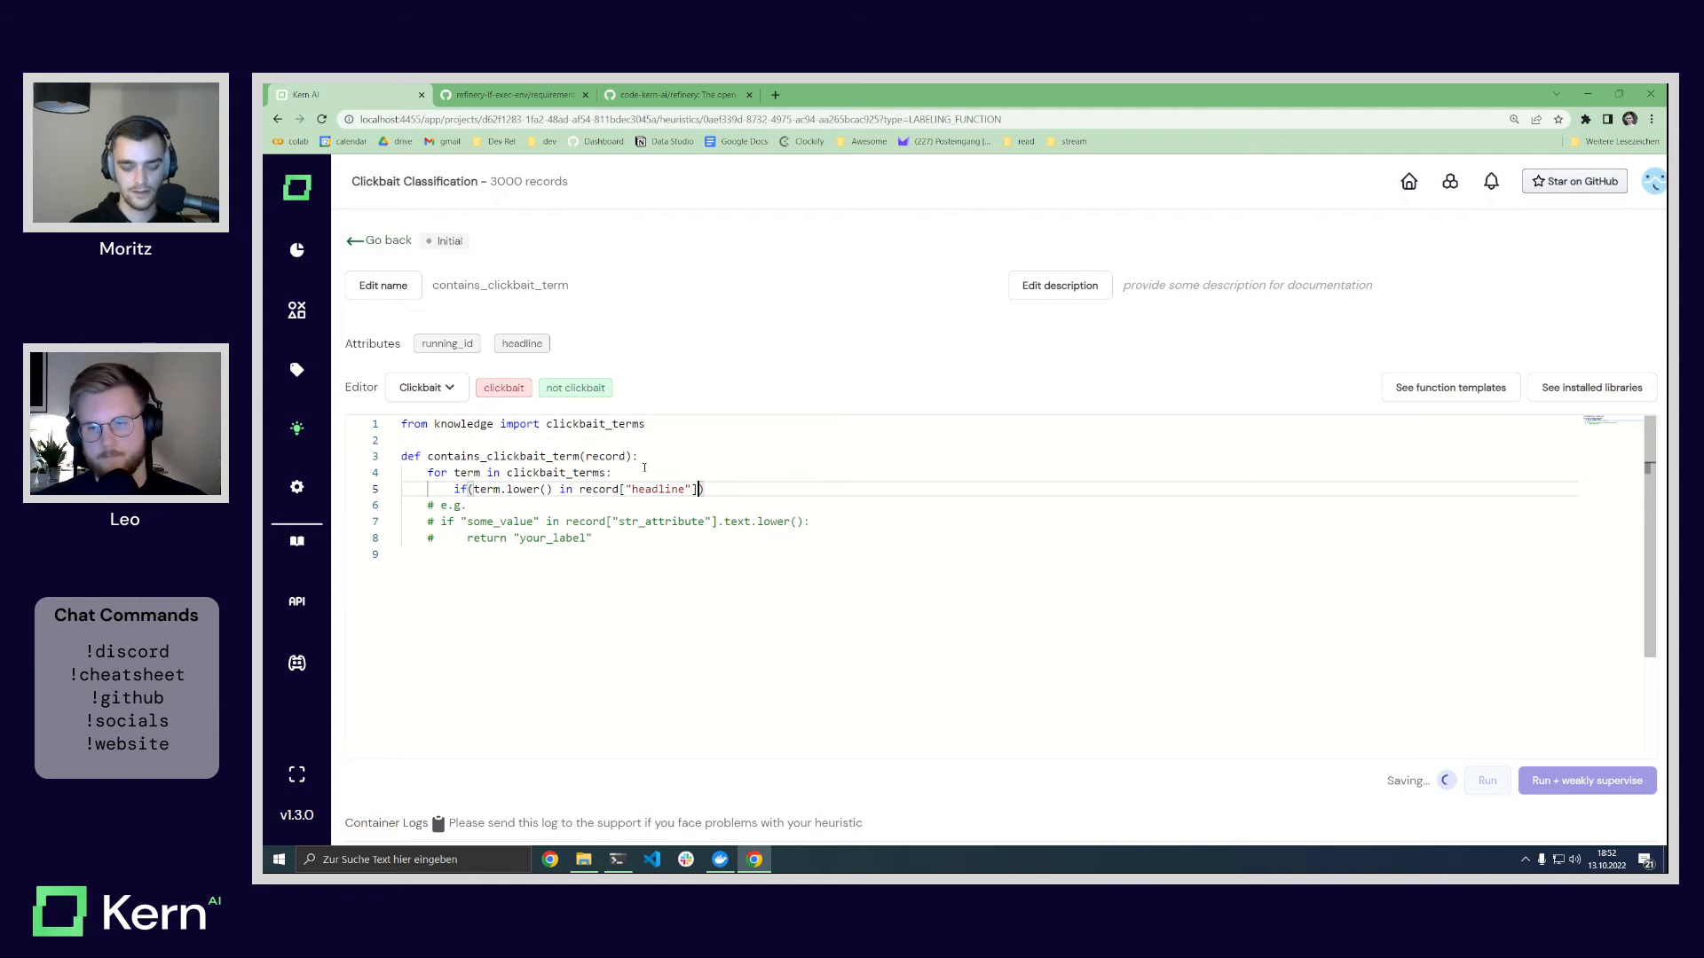
type("xt.lower())")
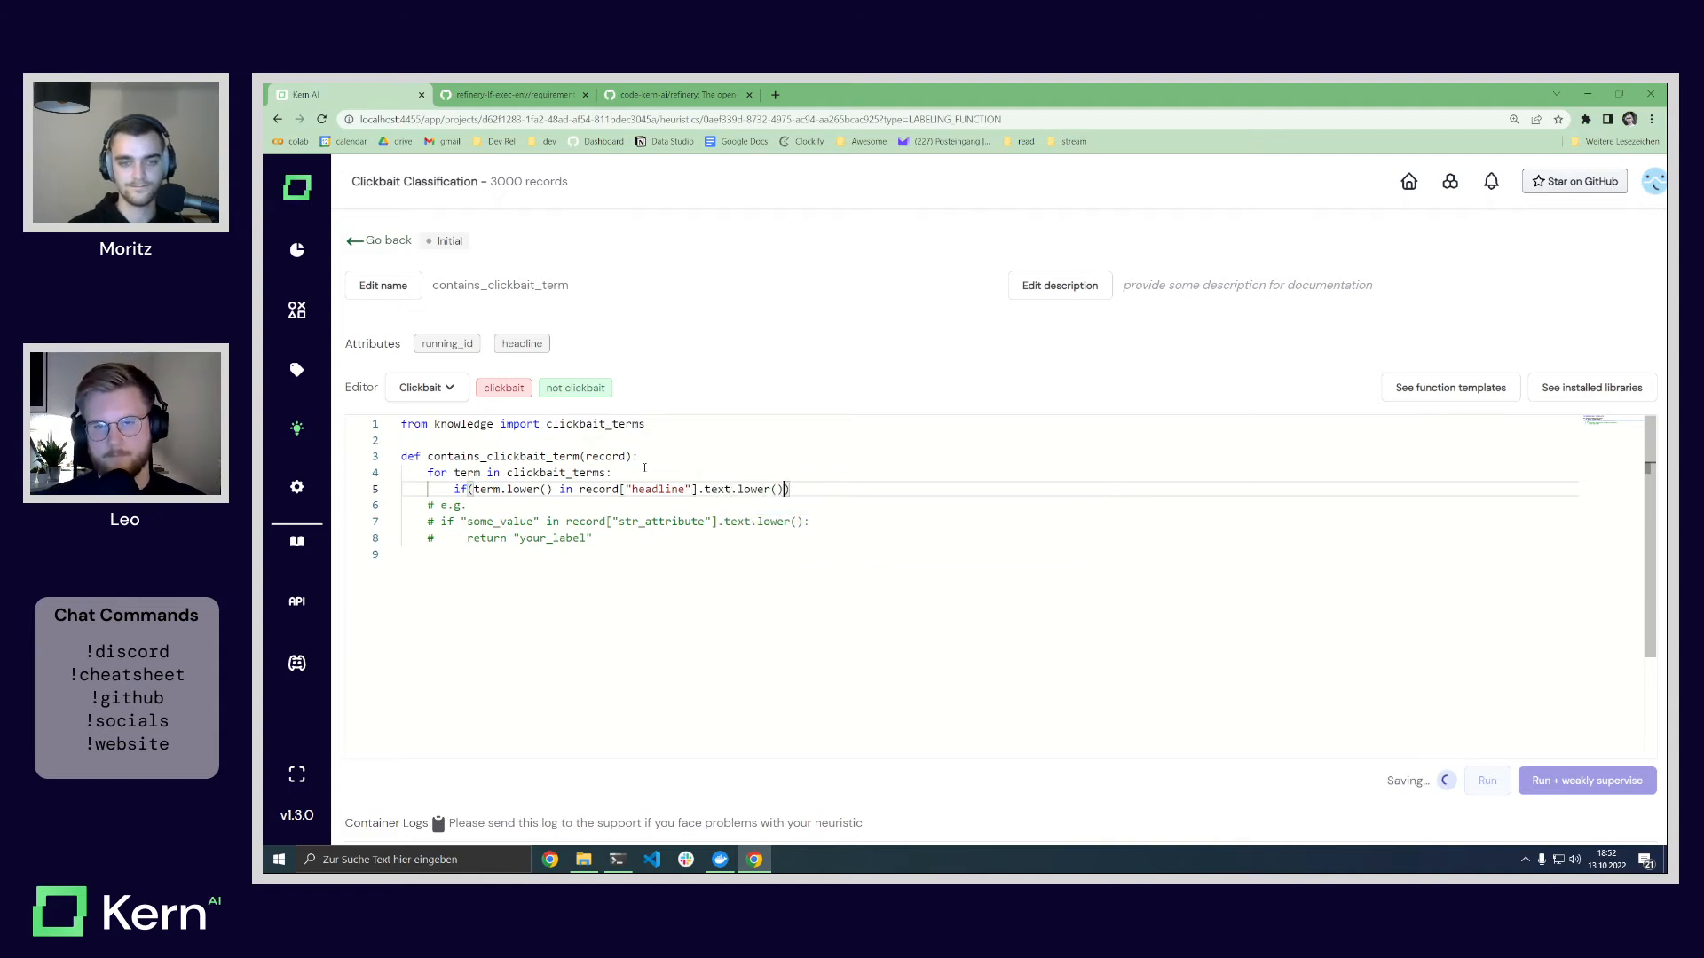
Step: Finish the if header with a colon and return "clickbait" on an indented line beneath it
type(":")
key("Return")
type("return \"")
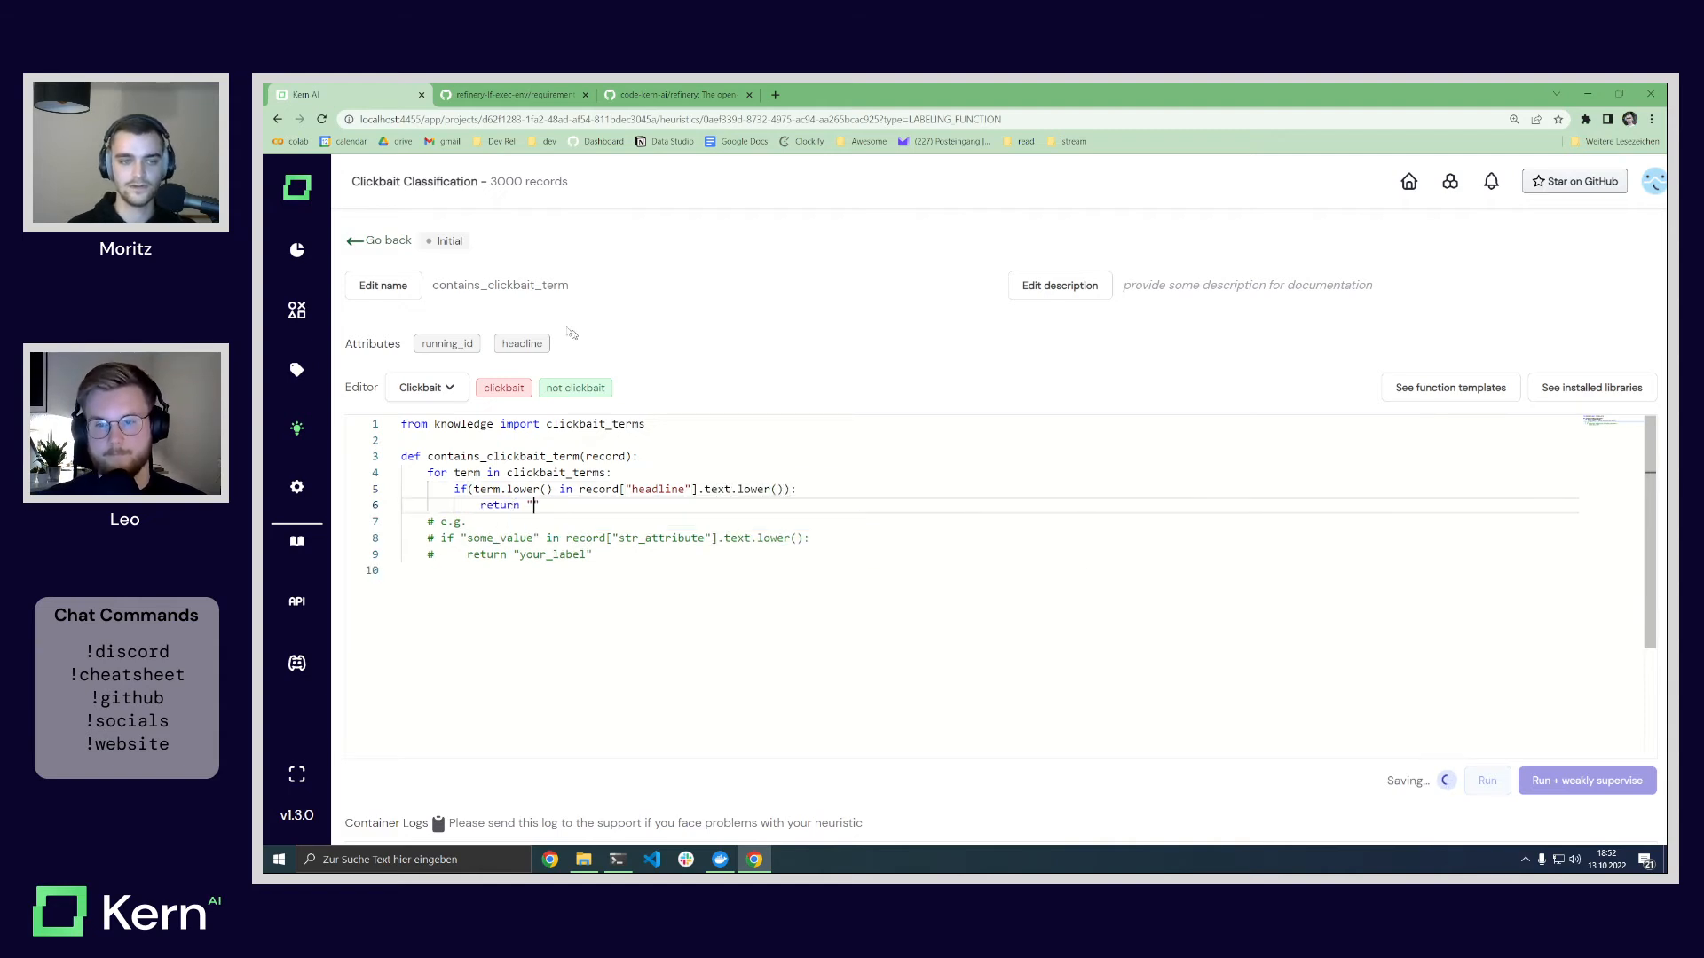
left_click(498, 387)
type("clickbait")
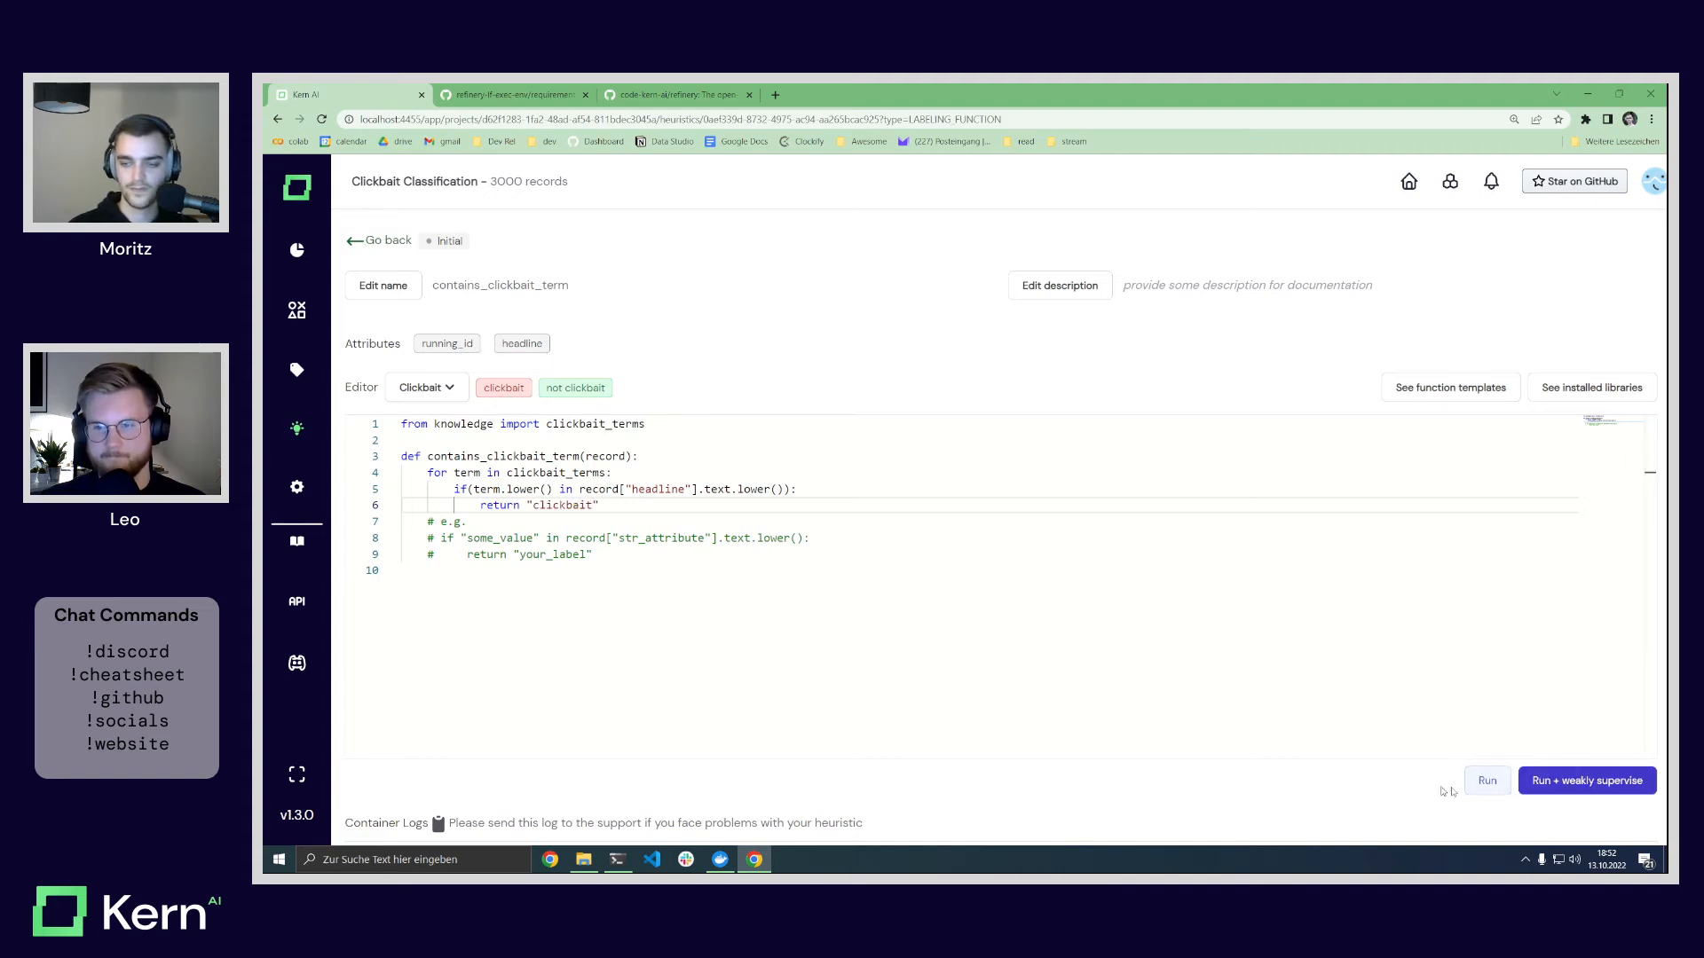
Step: Run the contains_clickbait_term labeling function and examine its label statistics, including the conflicts and overlaps definitions
left_click(1586, 780)
scroll(985, 783, "down", 4)
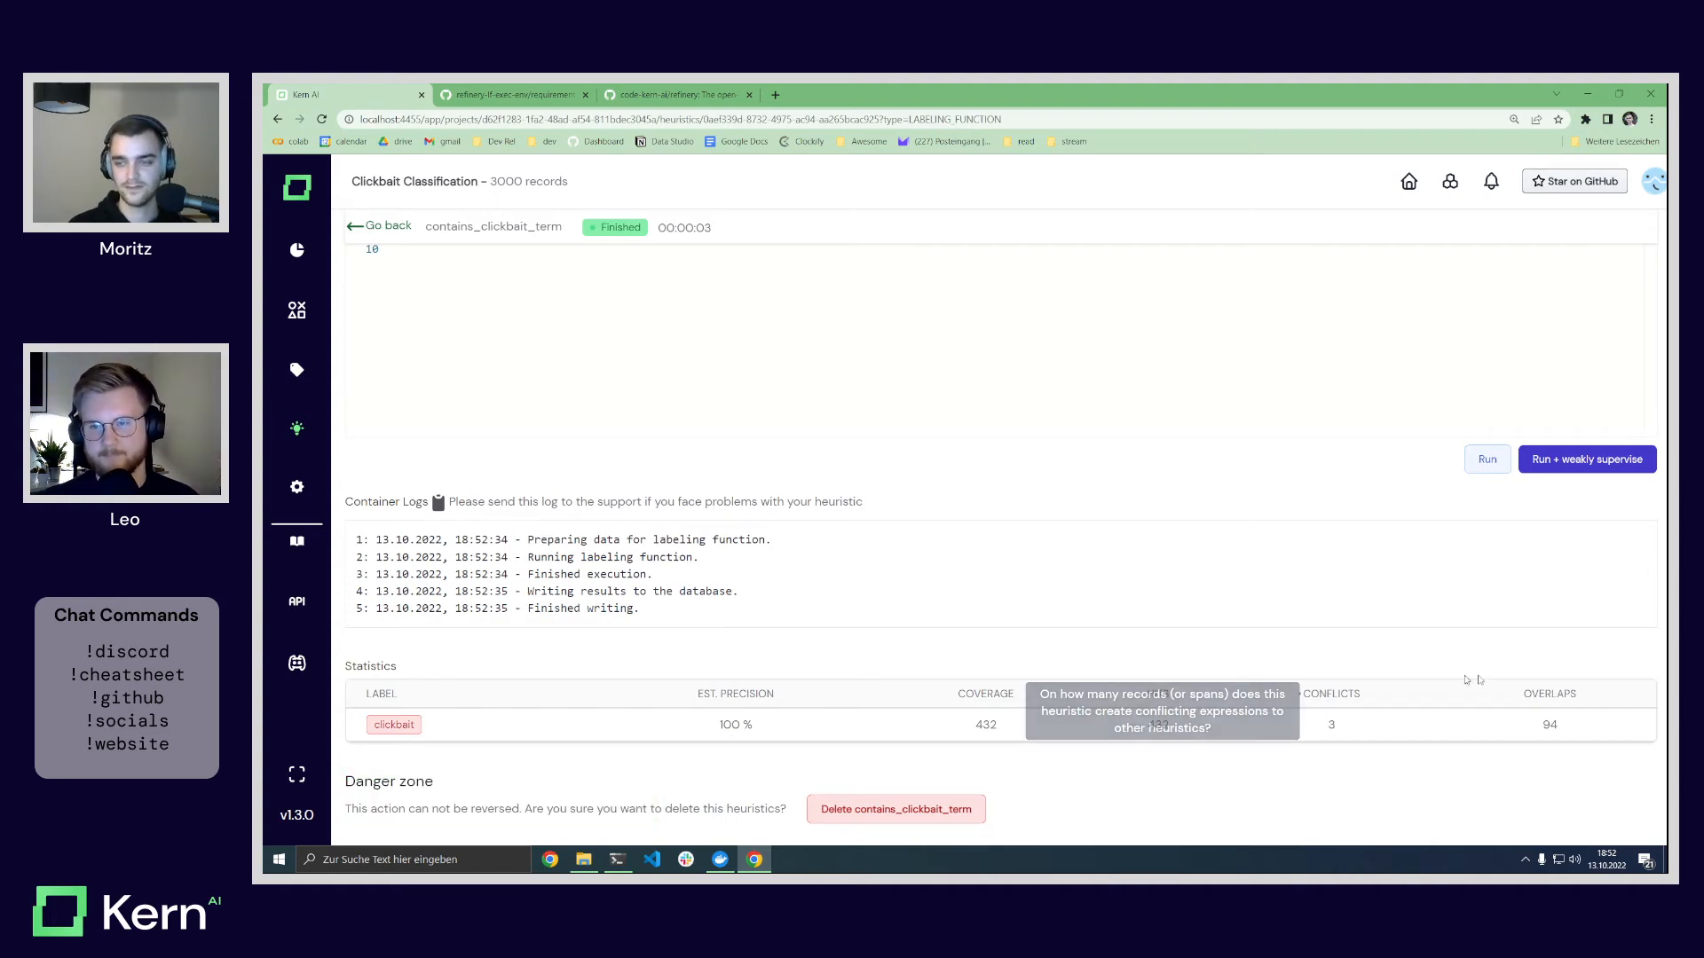
mouse_move(1541, 693)
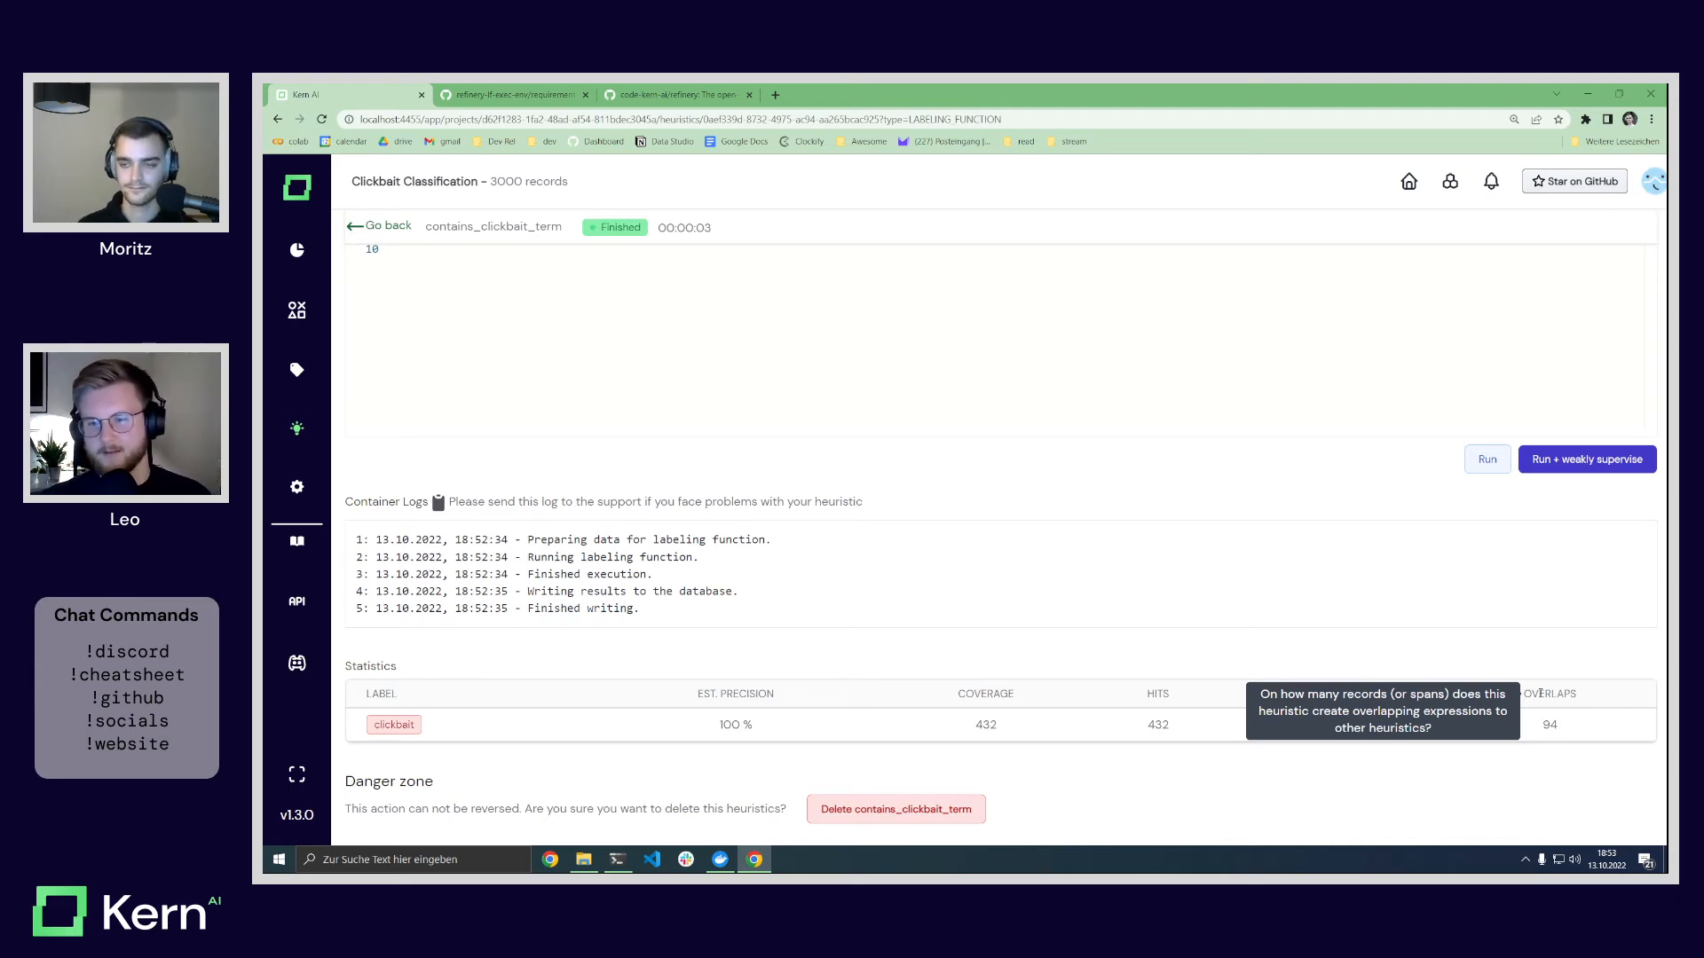
Step: Filter the data browser to exclude records hit by contains_clickbait_term, starts_with_digit and contains_geopolitical, connecting the criteria by AND
left_click(297, 312)
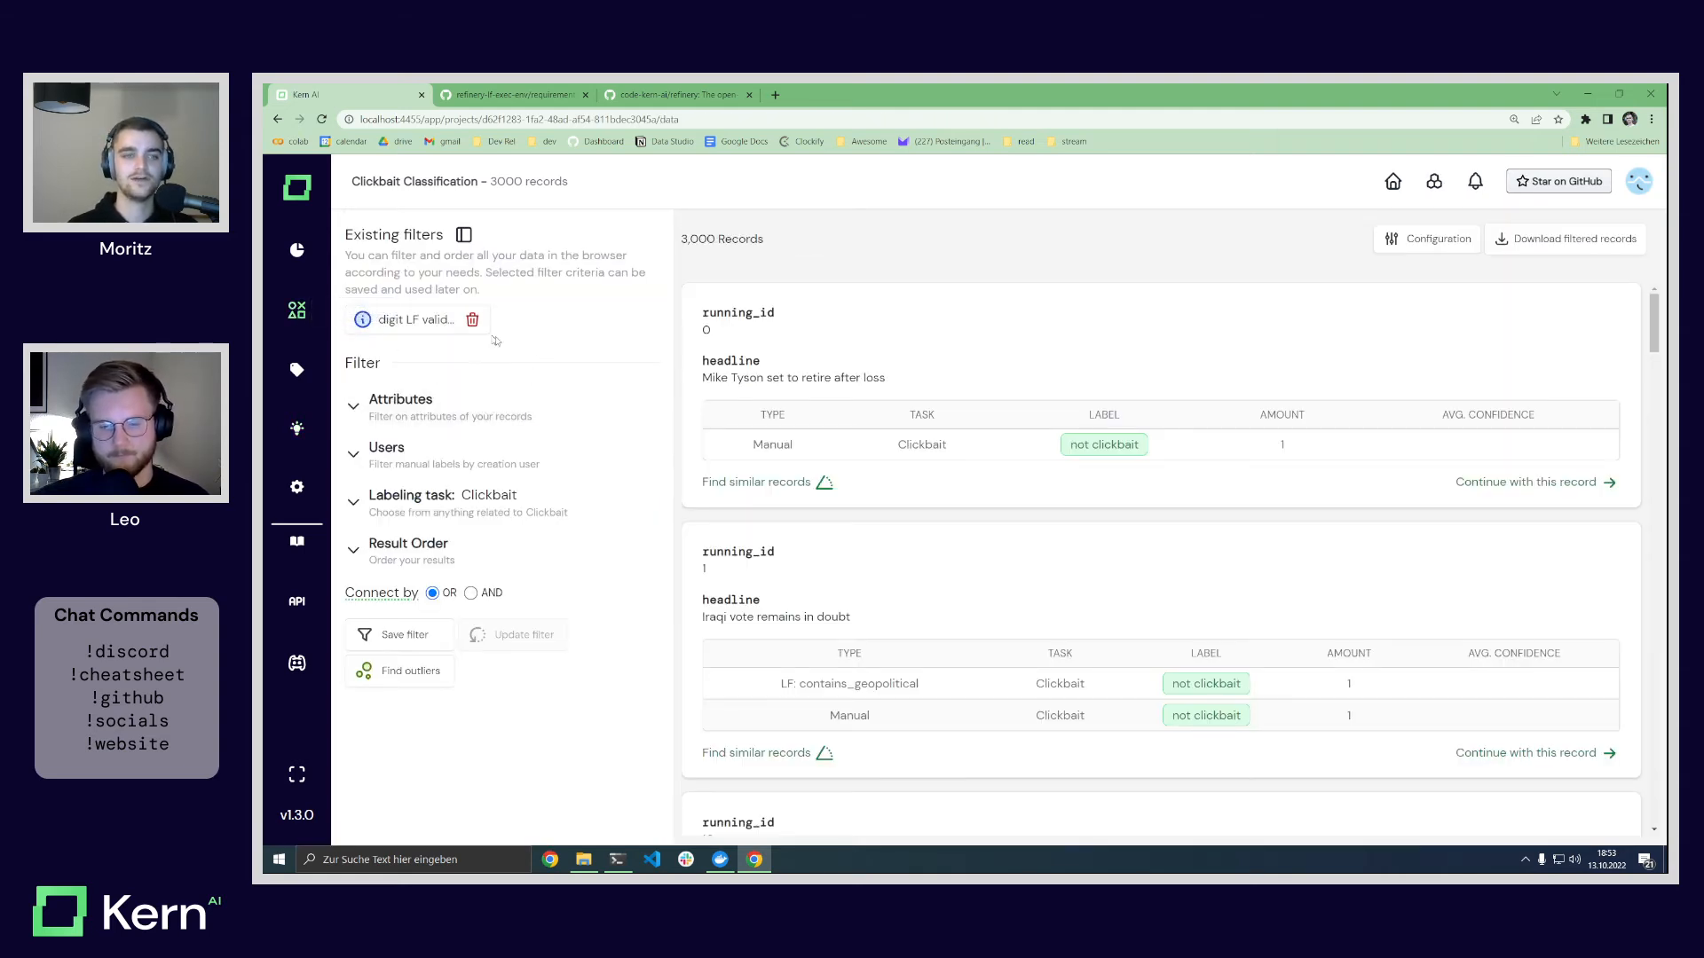
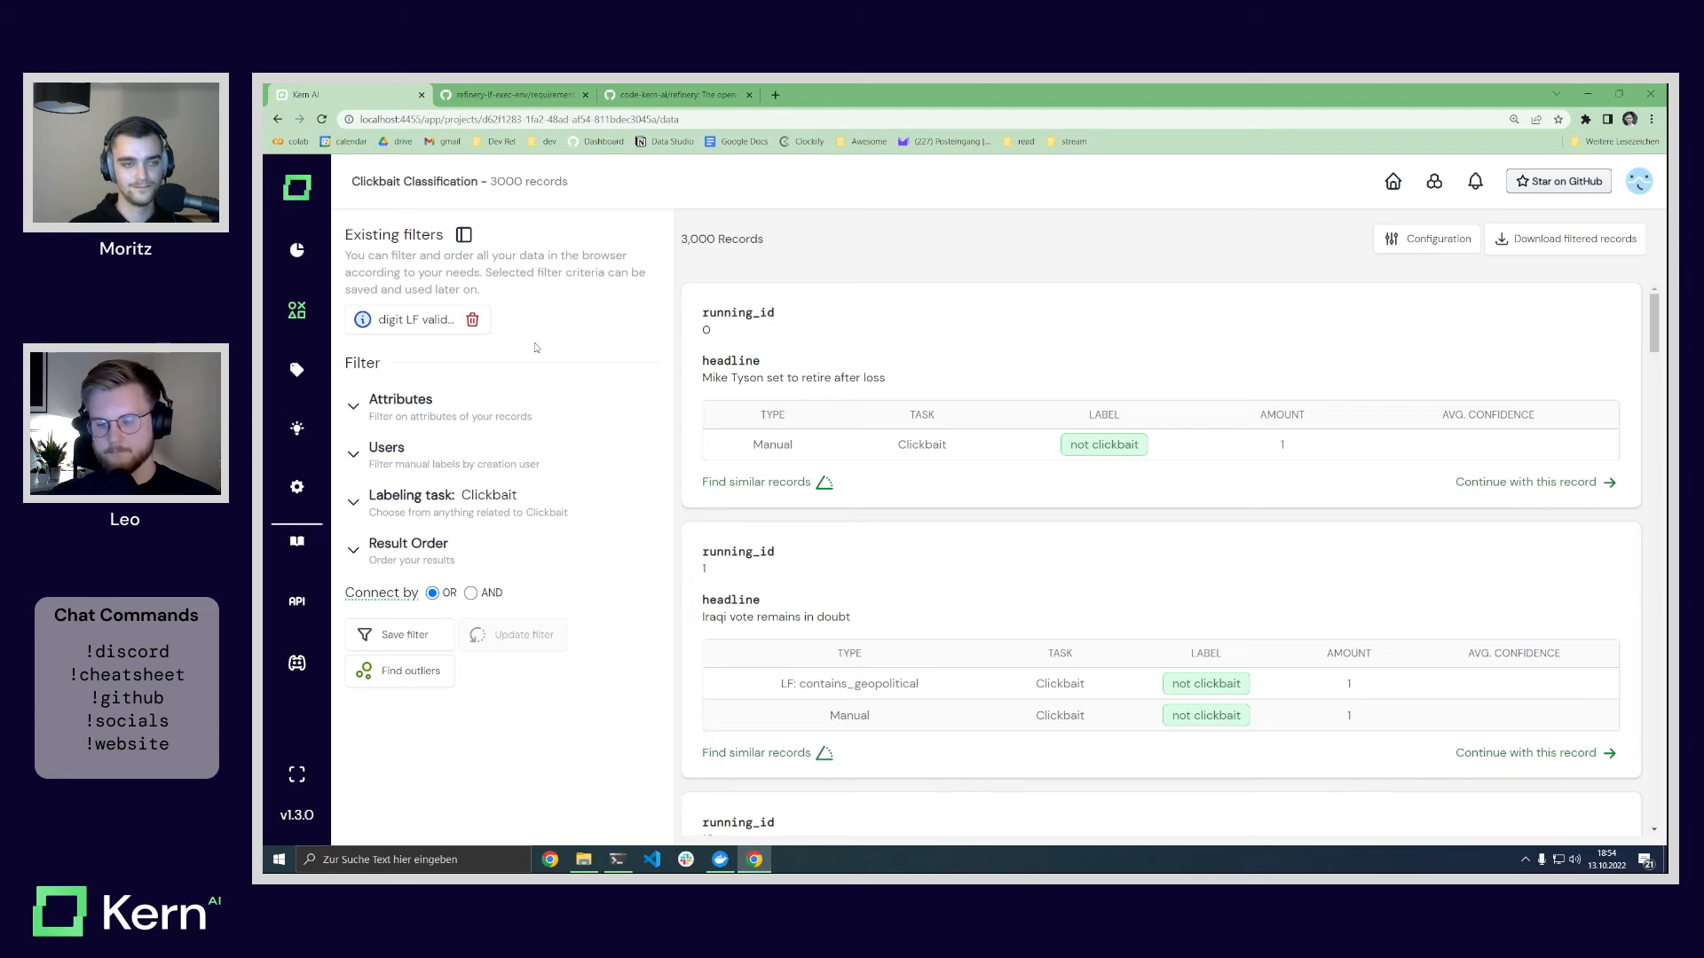
left_click(352, 504)
scroll(455, 530, "down", 3)
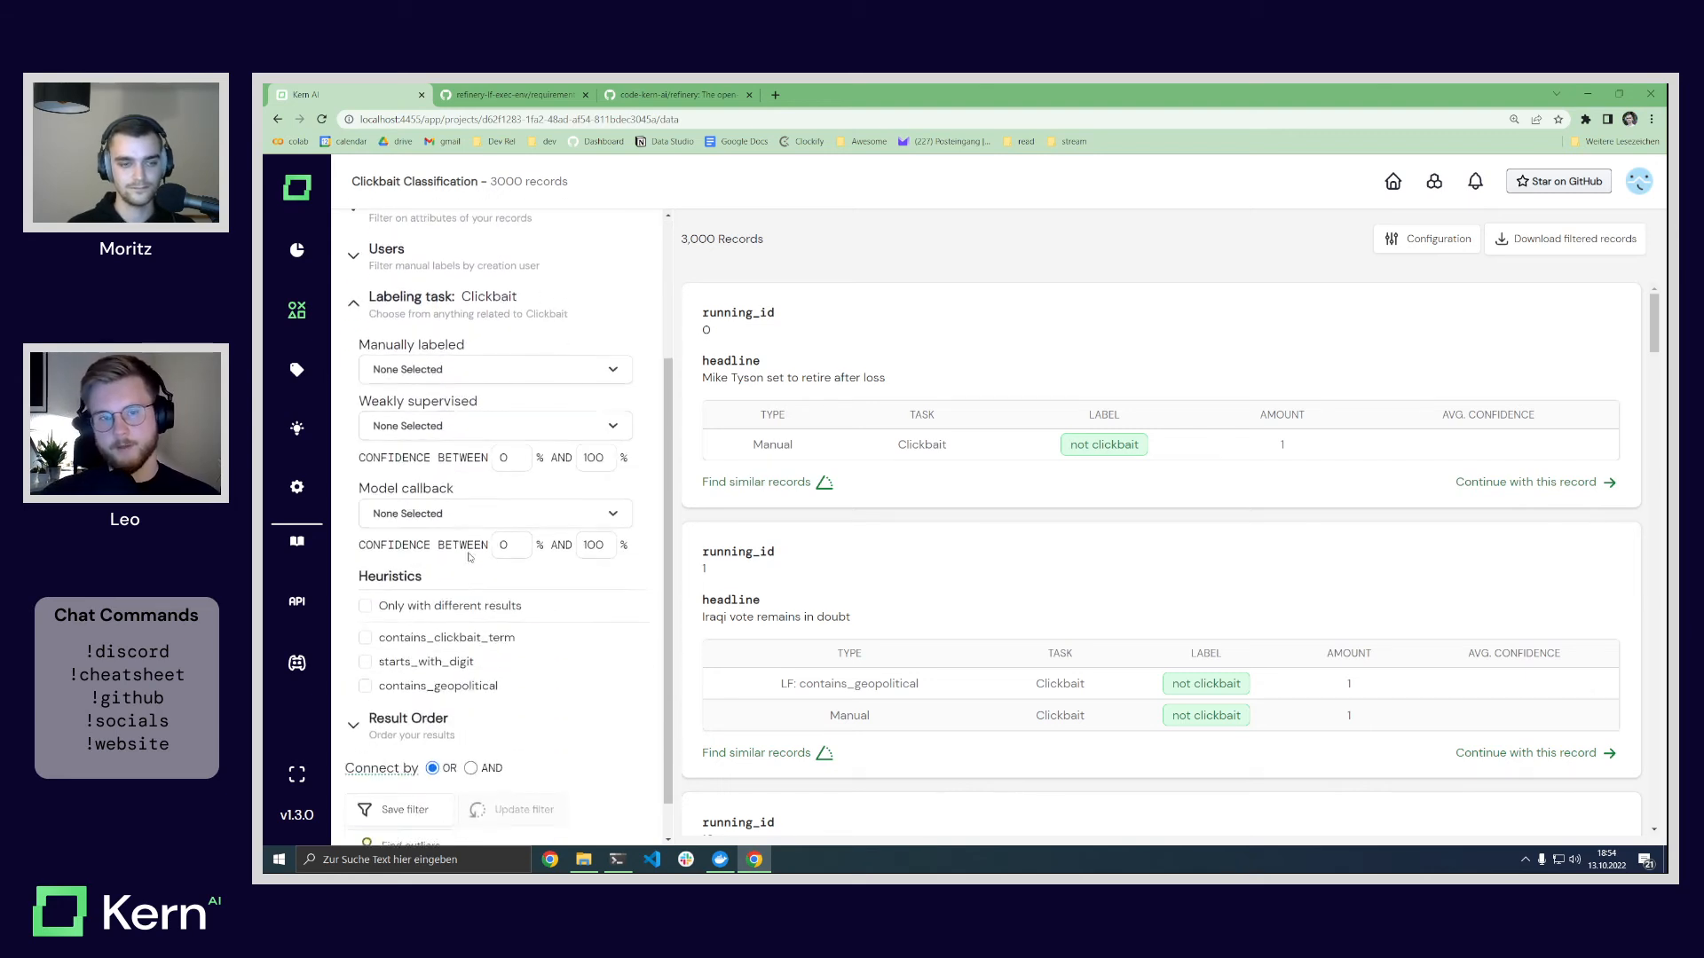
left_click(365, 595)
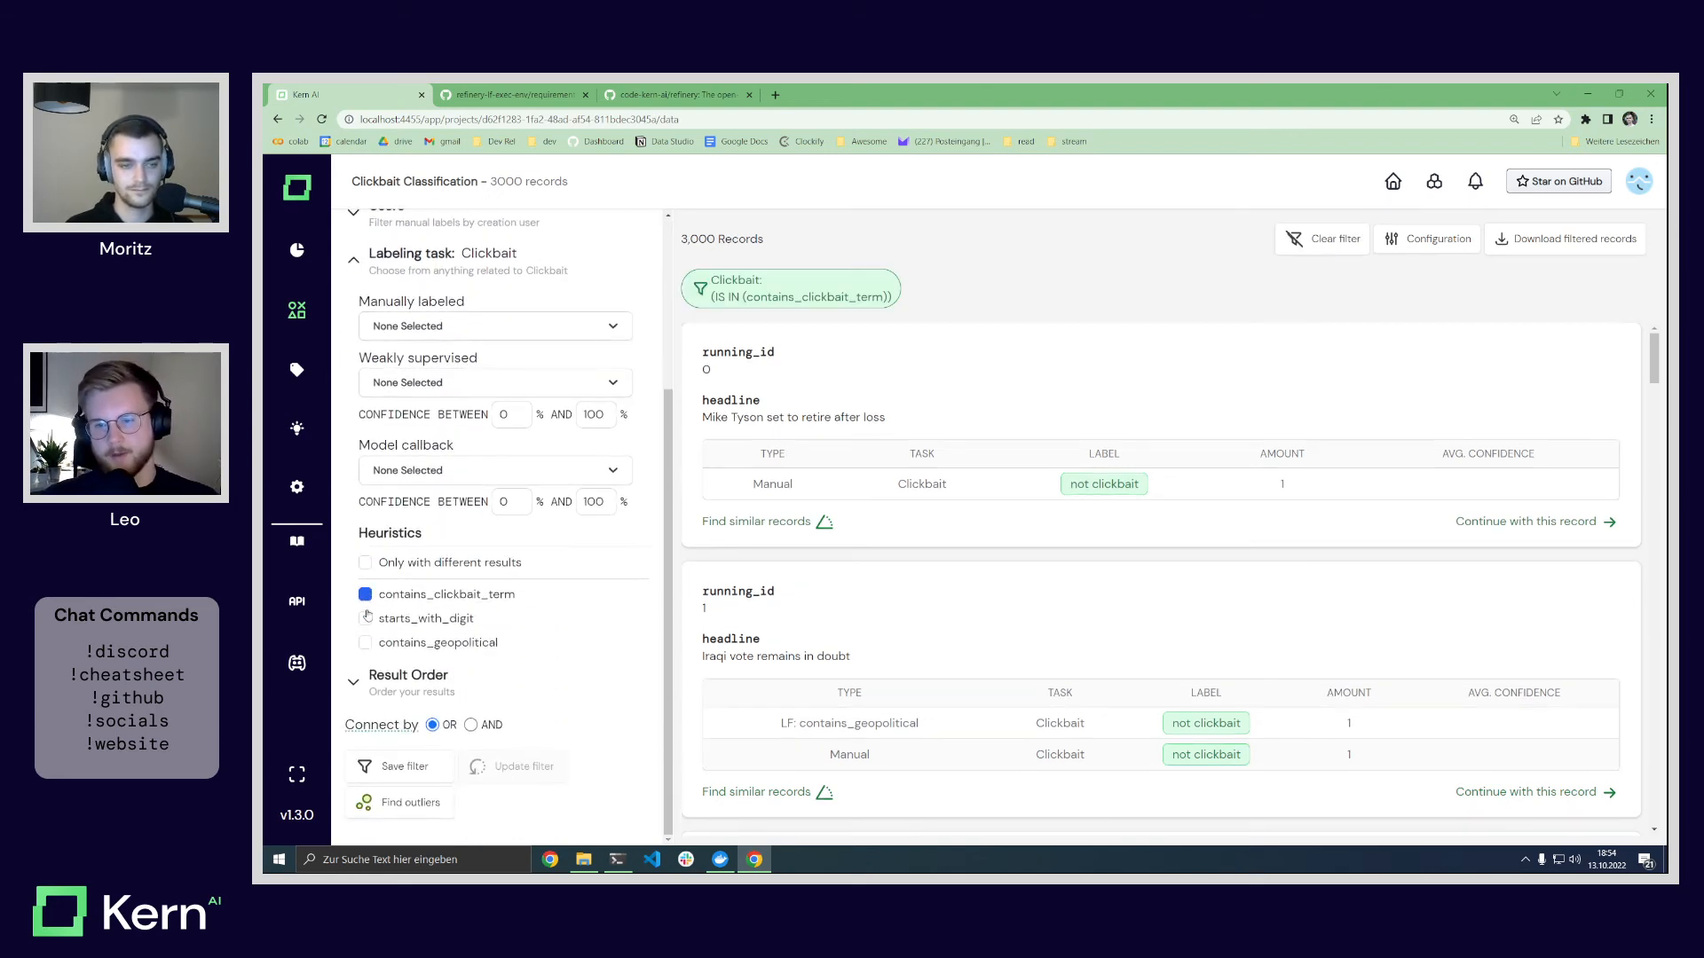
left_click(364, 618)
left_click(364, 643)
left_click(365, 594)
left_click(365, 619)
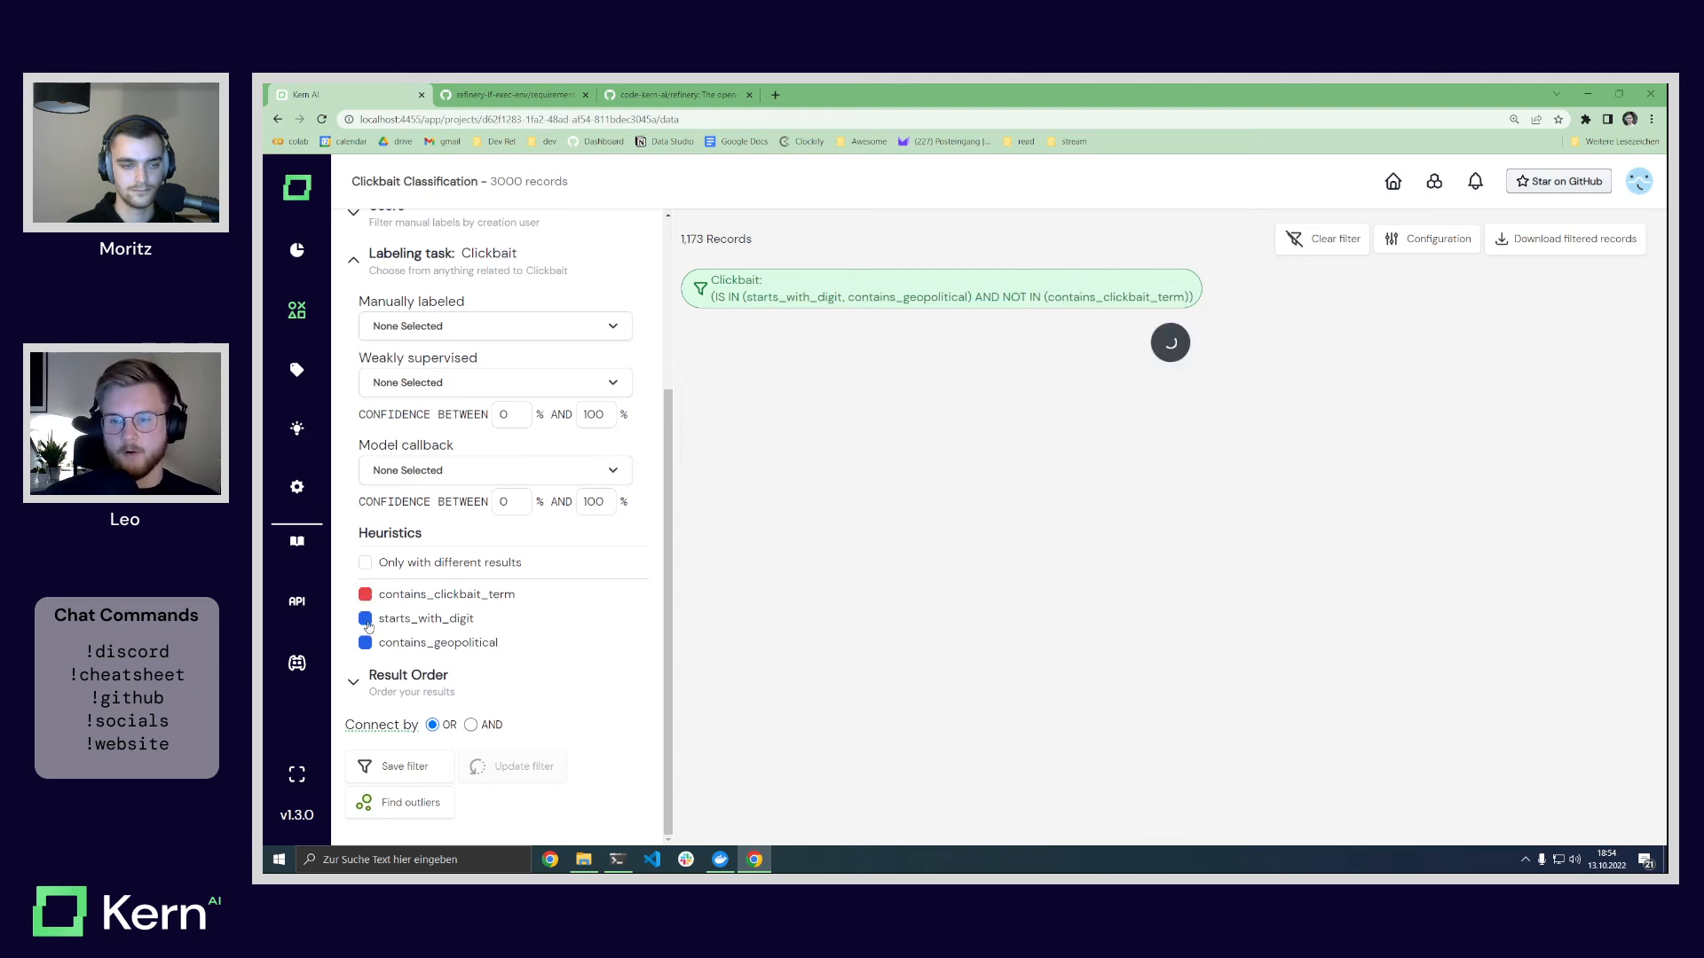
left_click(365, 642)
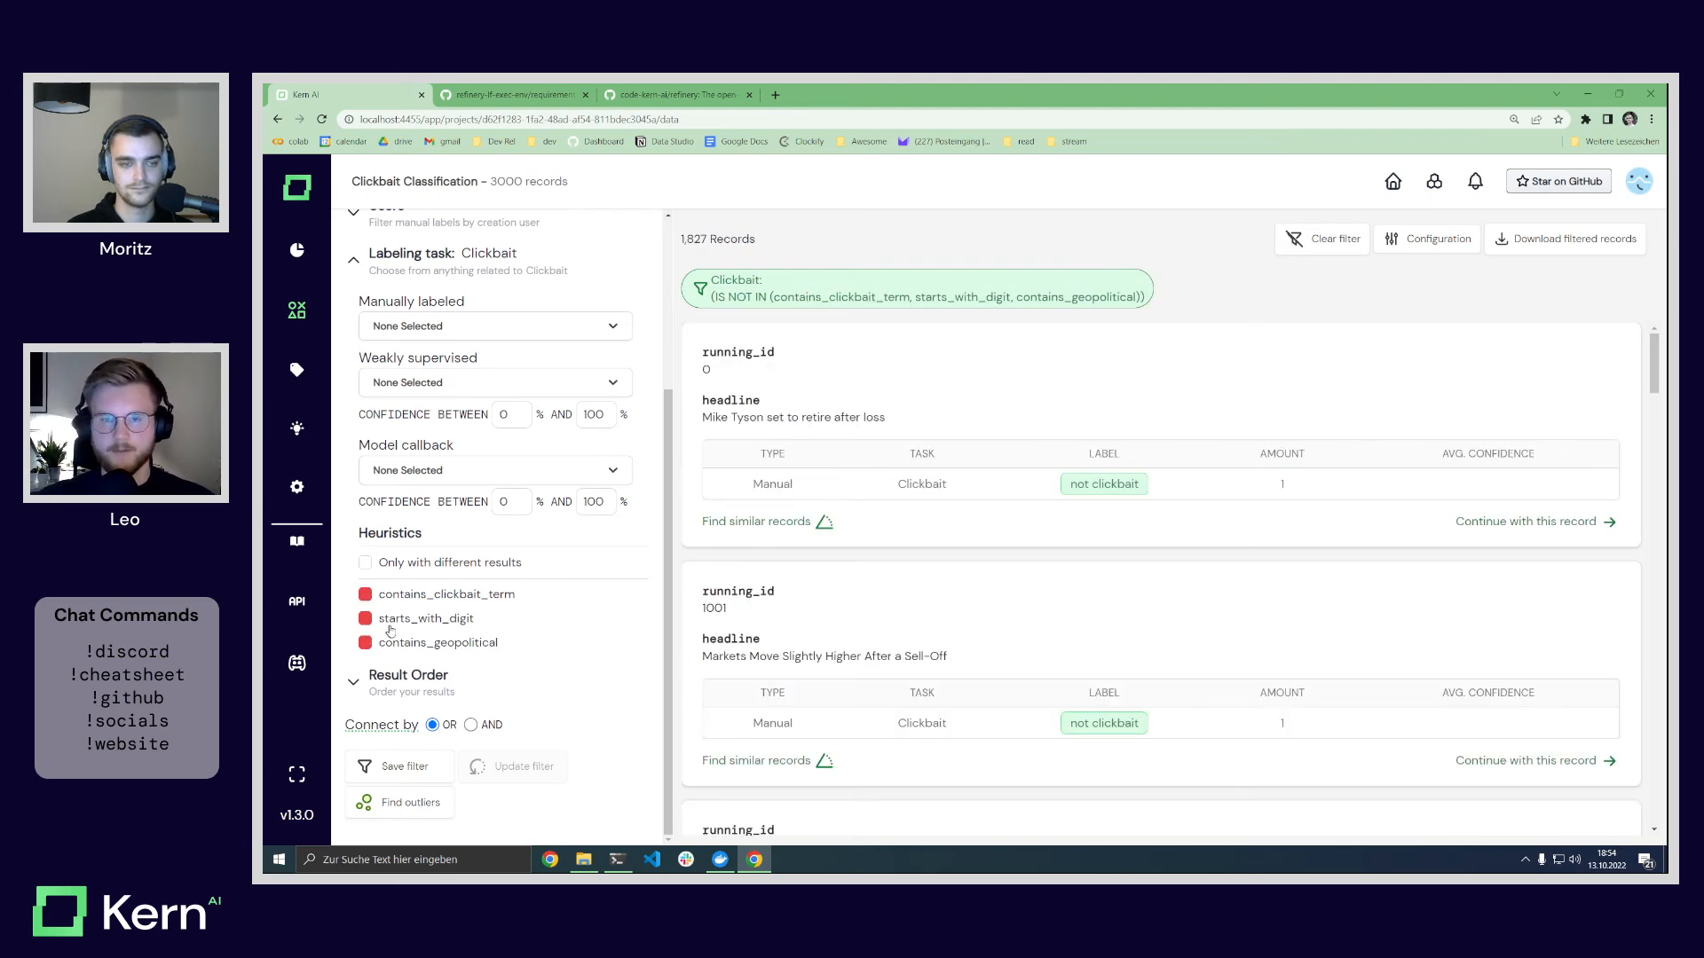
left_click(470, 725)
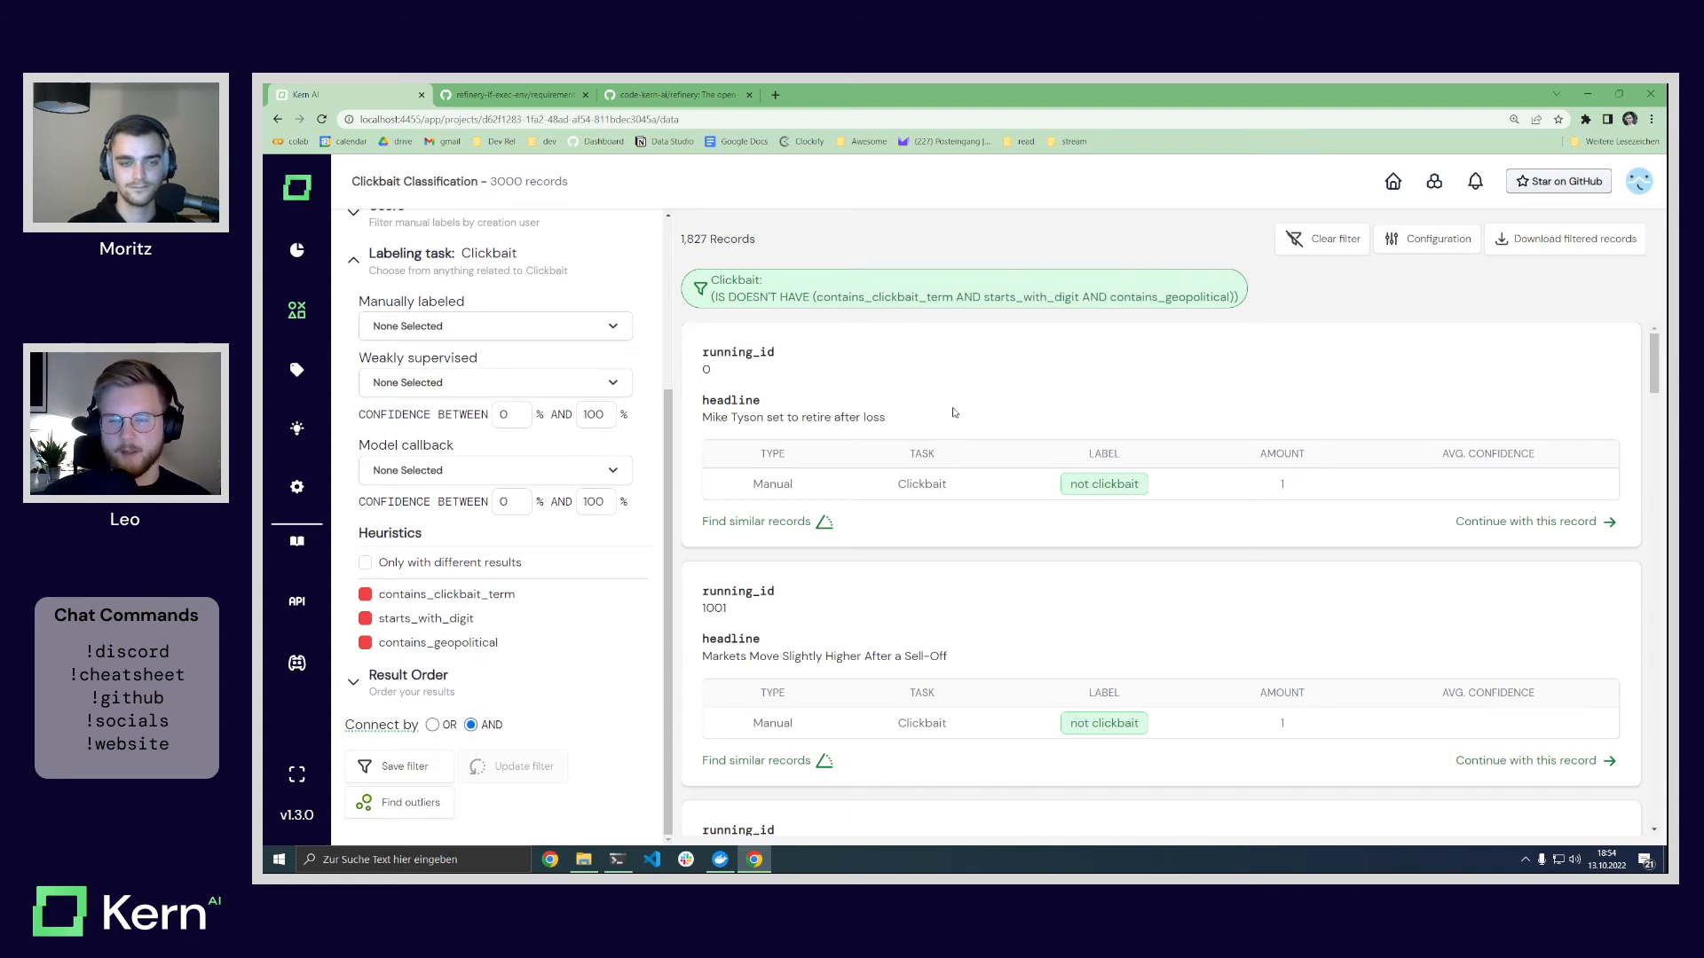
Step: Restrict the Clickbait labeling task filter to records whose manual label is "Has no label"
left_click(399, 766)
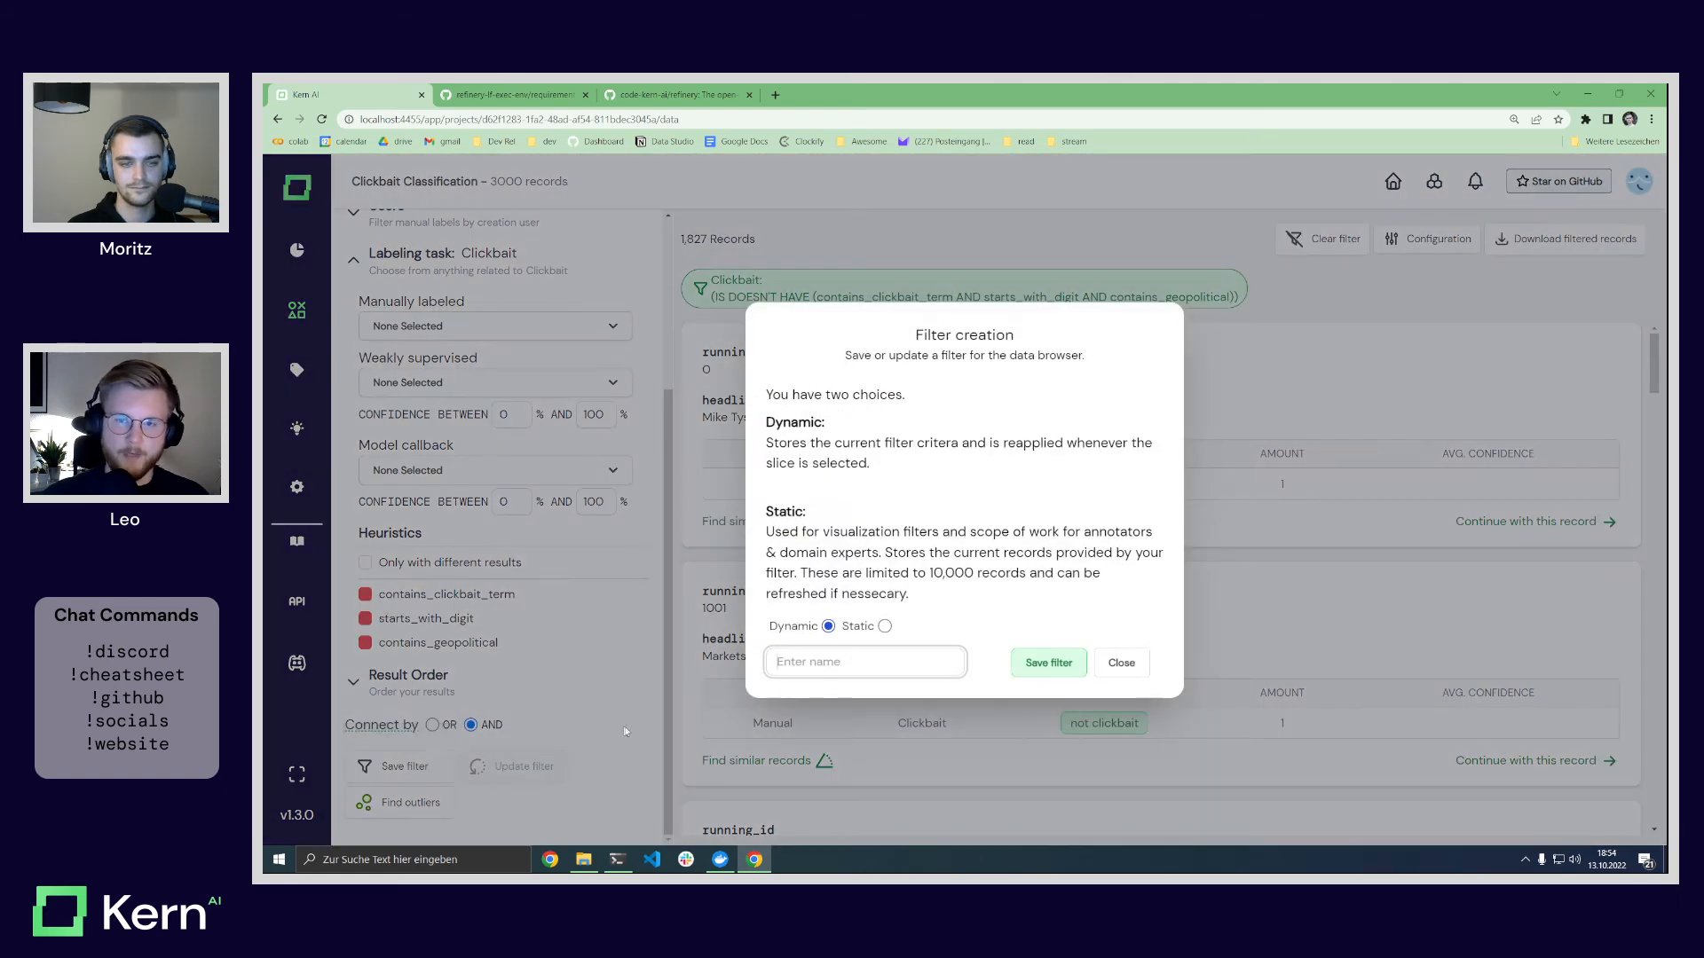
left_click(1139, 664)
scroll(558, 586, "up", 3)
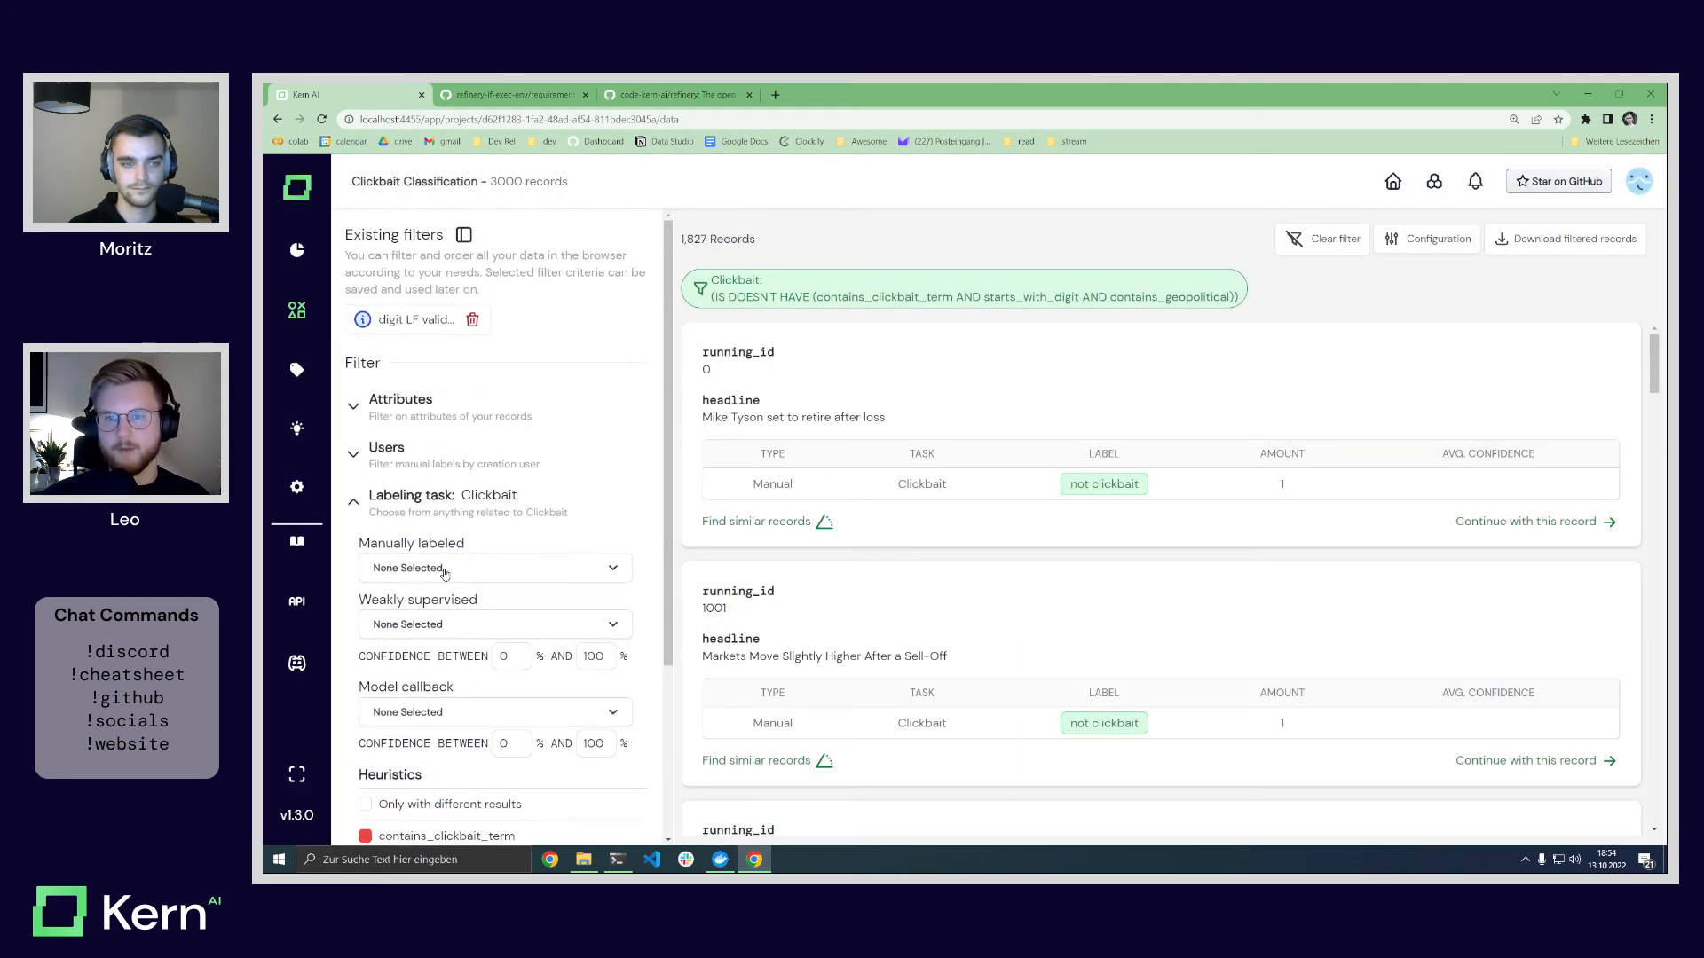
left_click(443, 572)
left_click(373, 653)
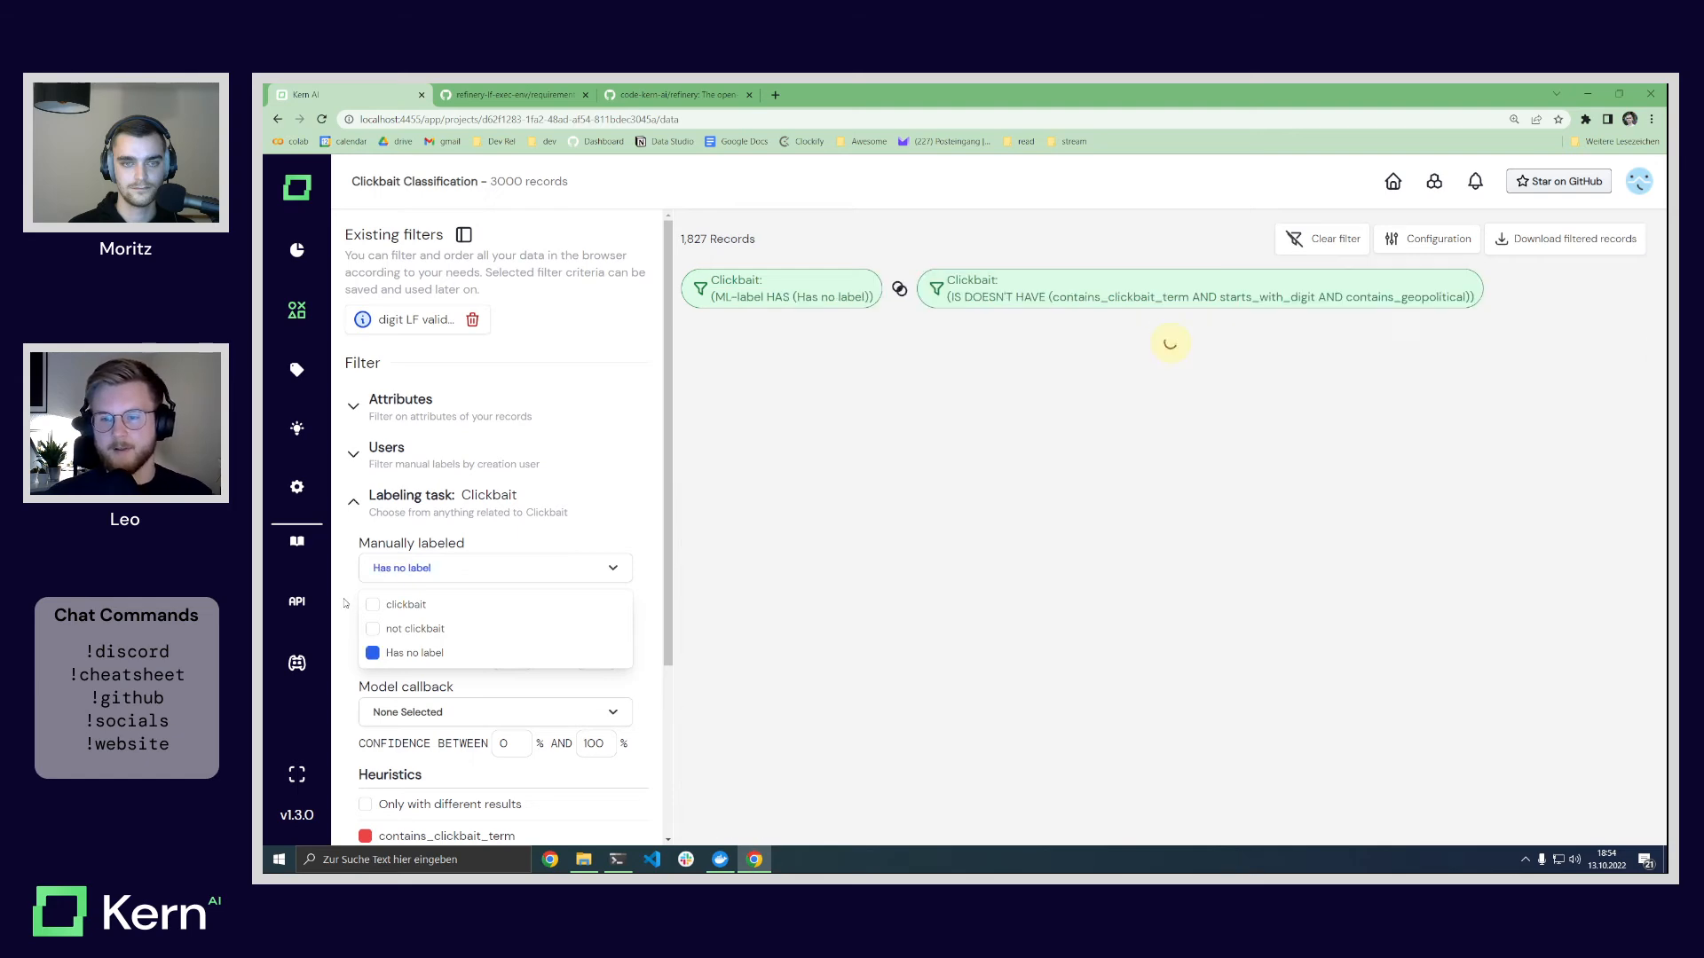
left_click(347, 603)
scroll(351, 604, "down", 2)
scroll(356, 651, "down", 2)
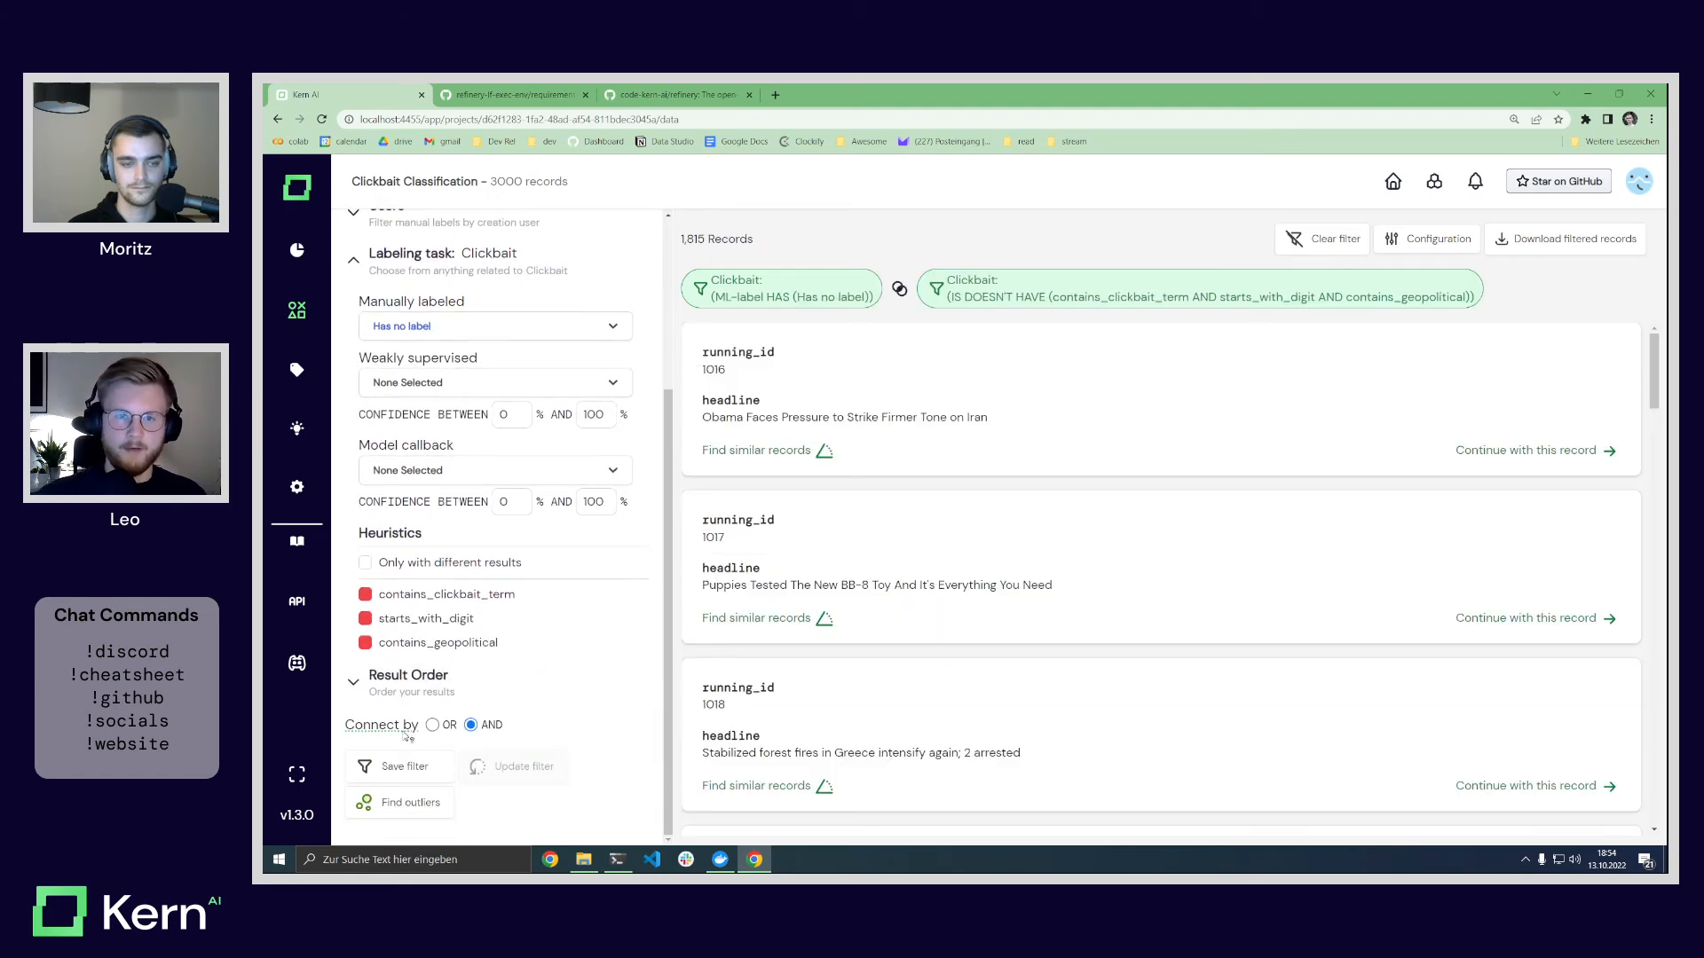
Step: Save the current filter criteria as a dynamic filter named "not in any LF"
left_click(390, 767)
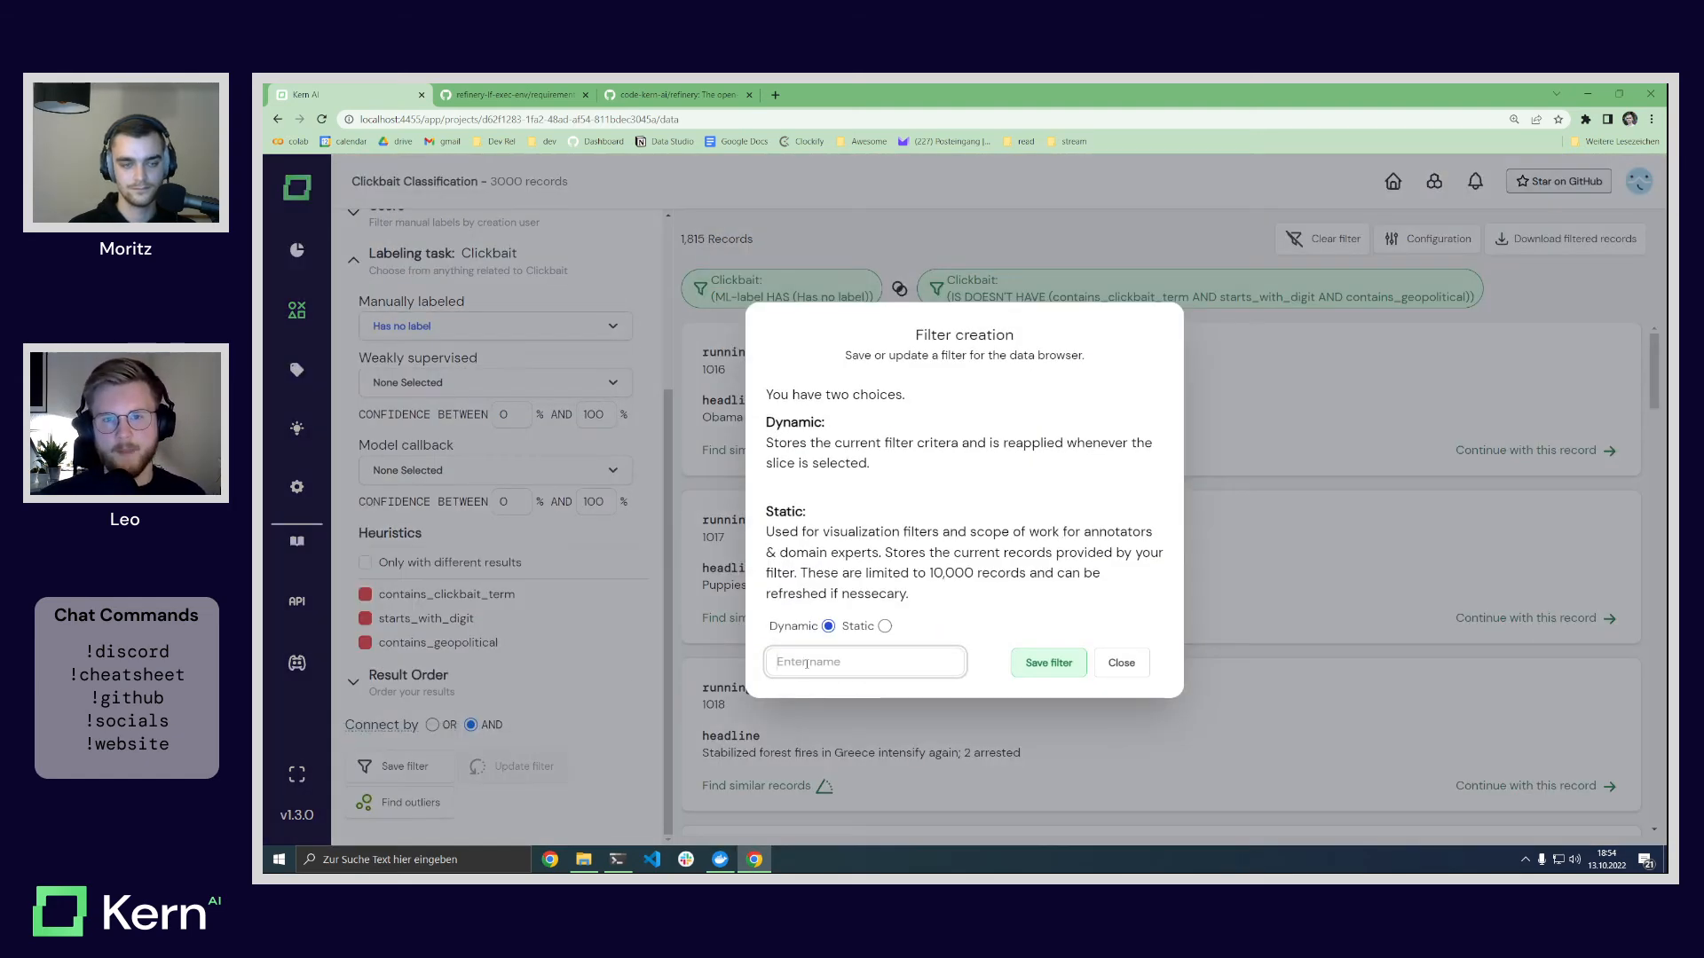
type("not i")
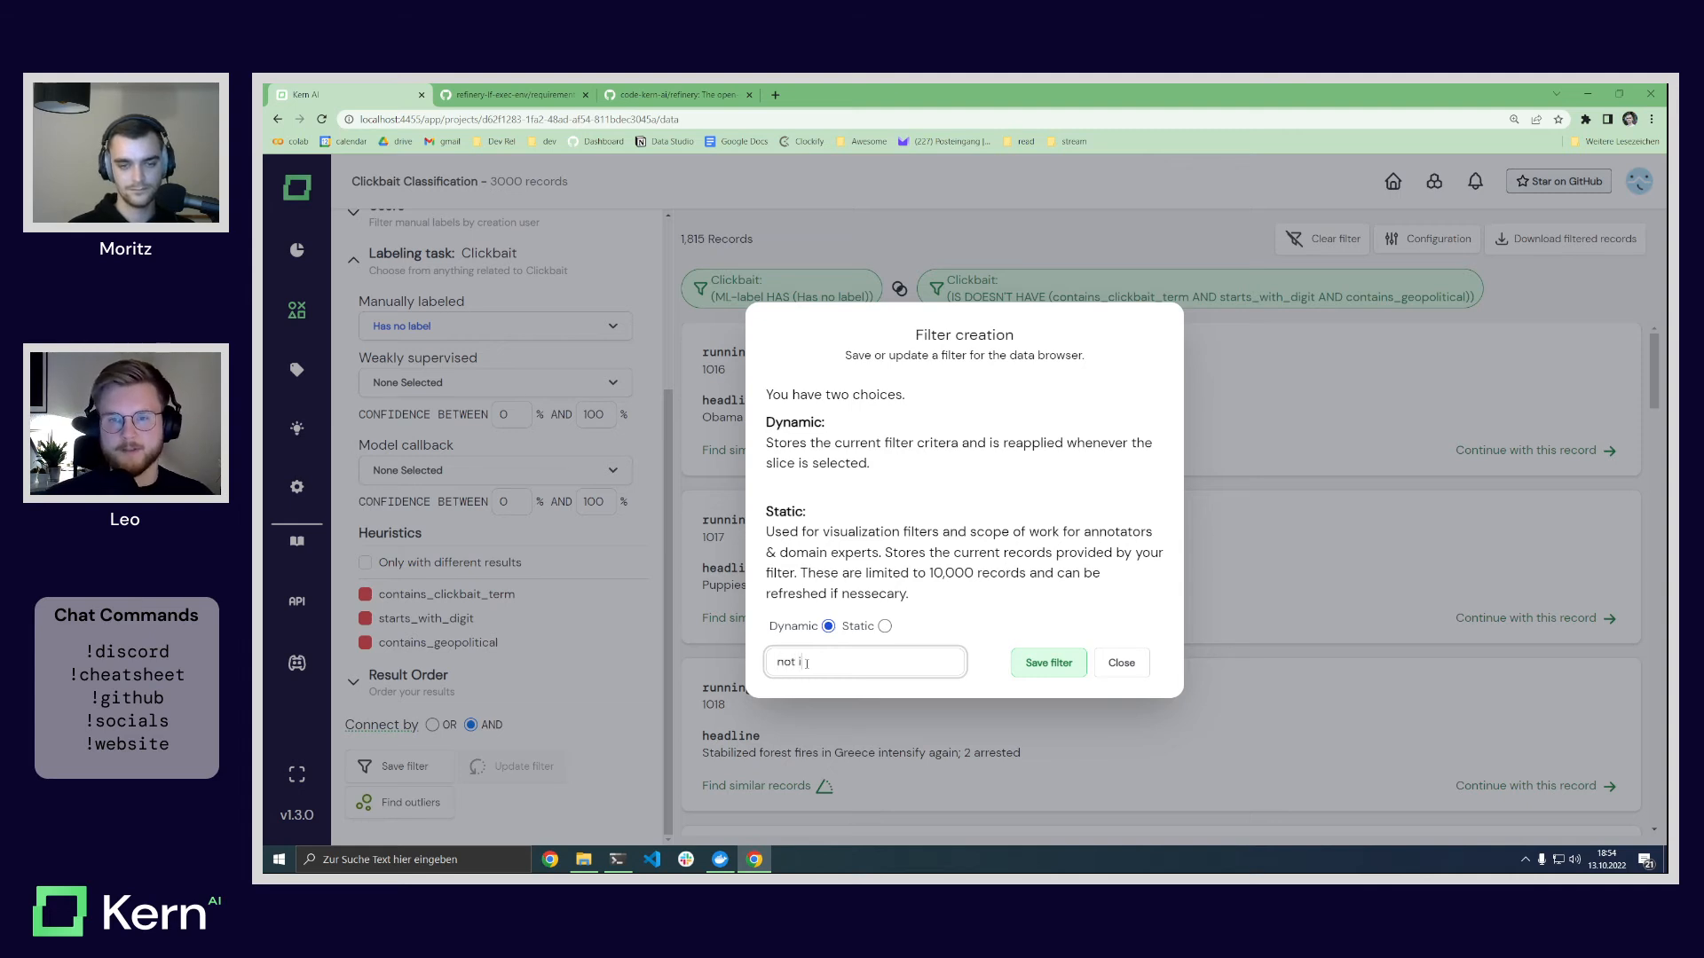
type("n any LF")
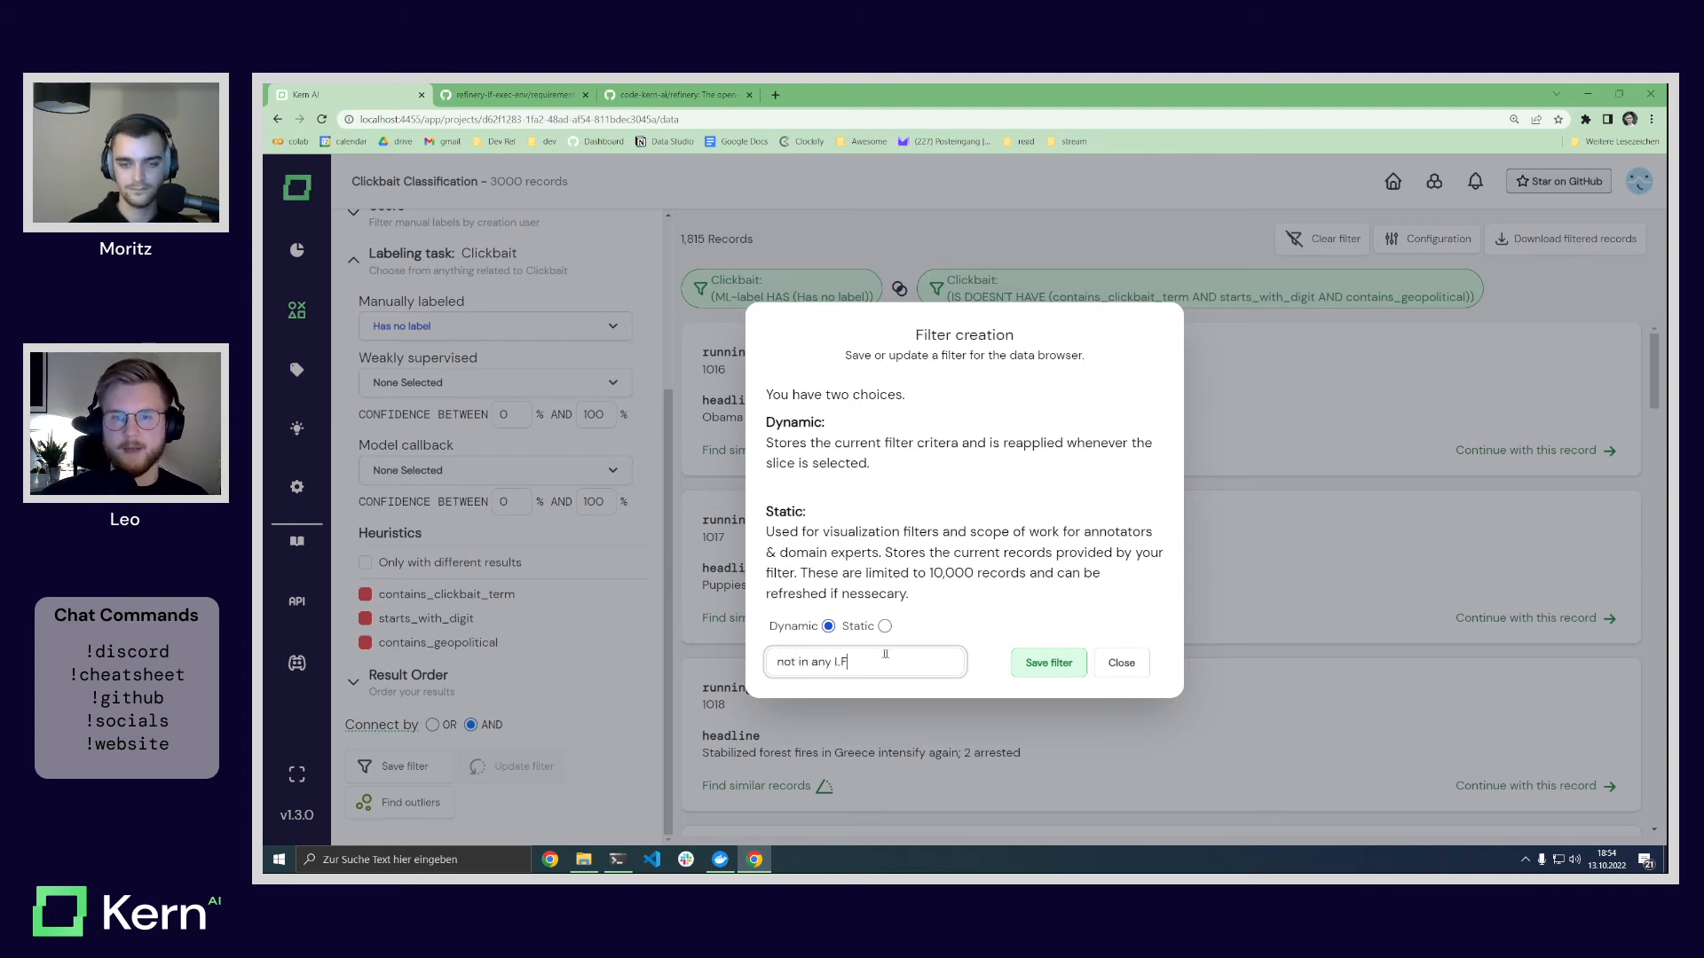
left_click(1025, 666)
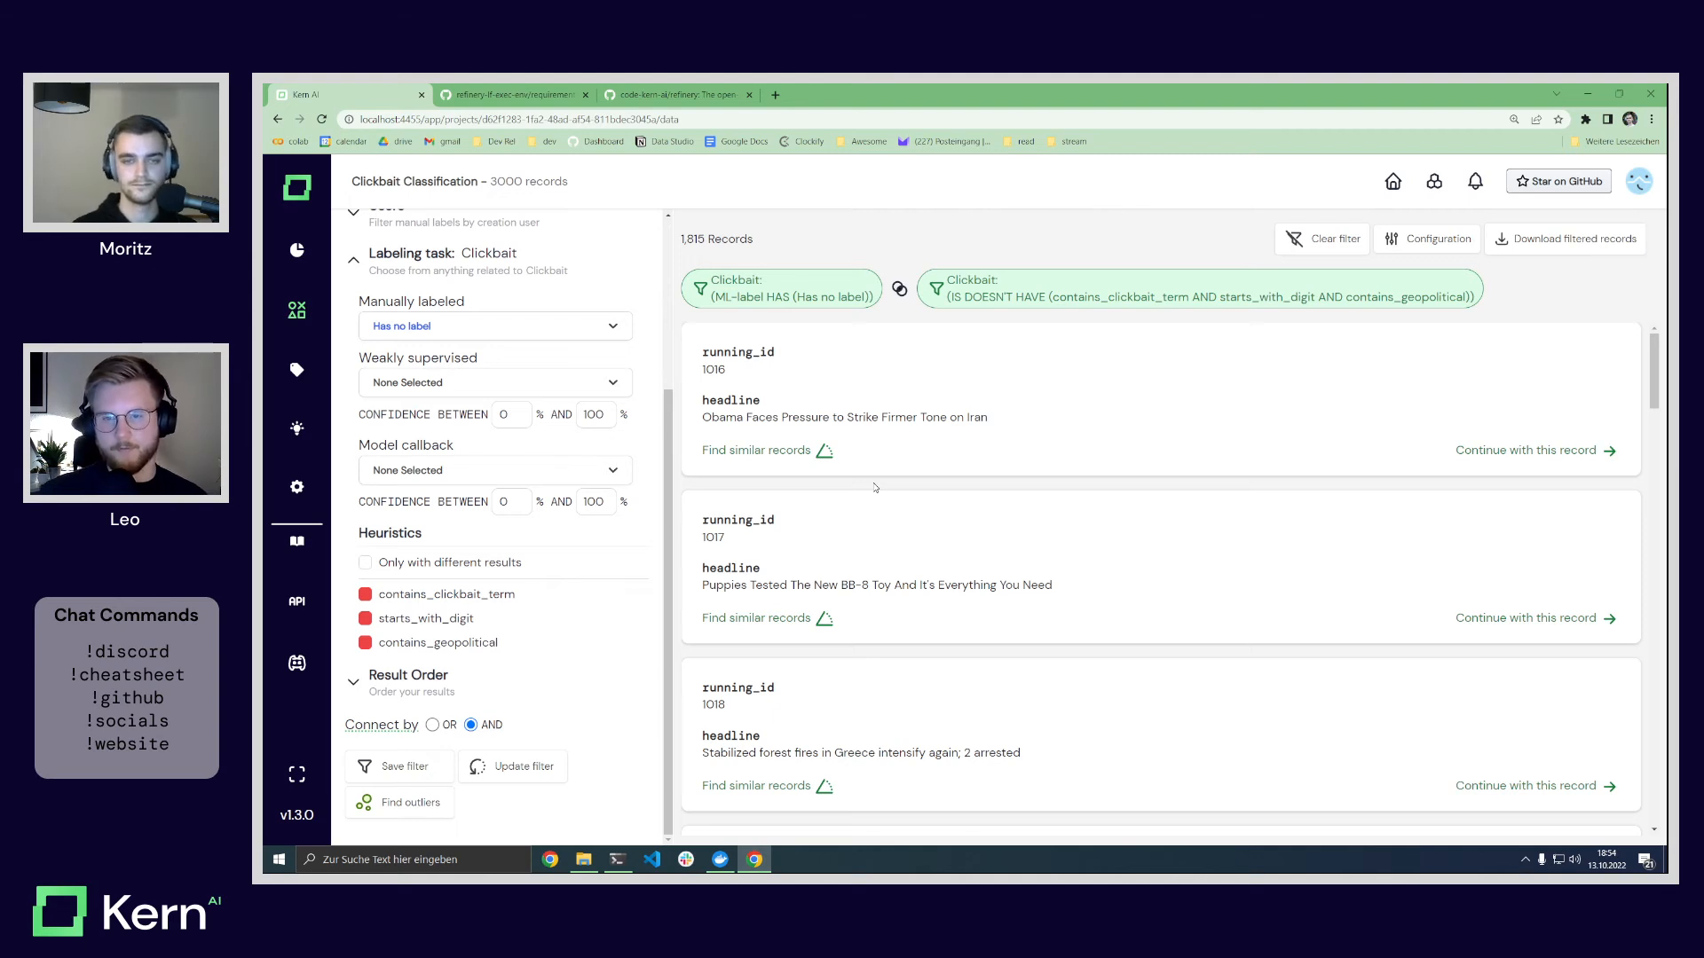
Step: Start labeling at the first filtered record and label the first six headlines, the second and fifth as clickbait, the others as not clickbait
left_click(1480, 450)
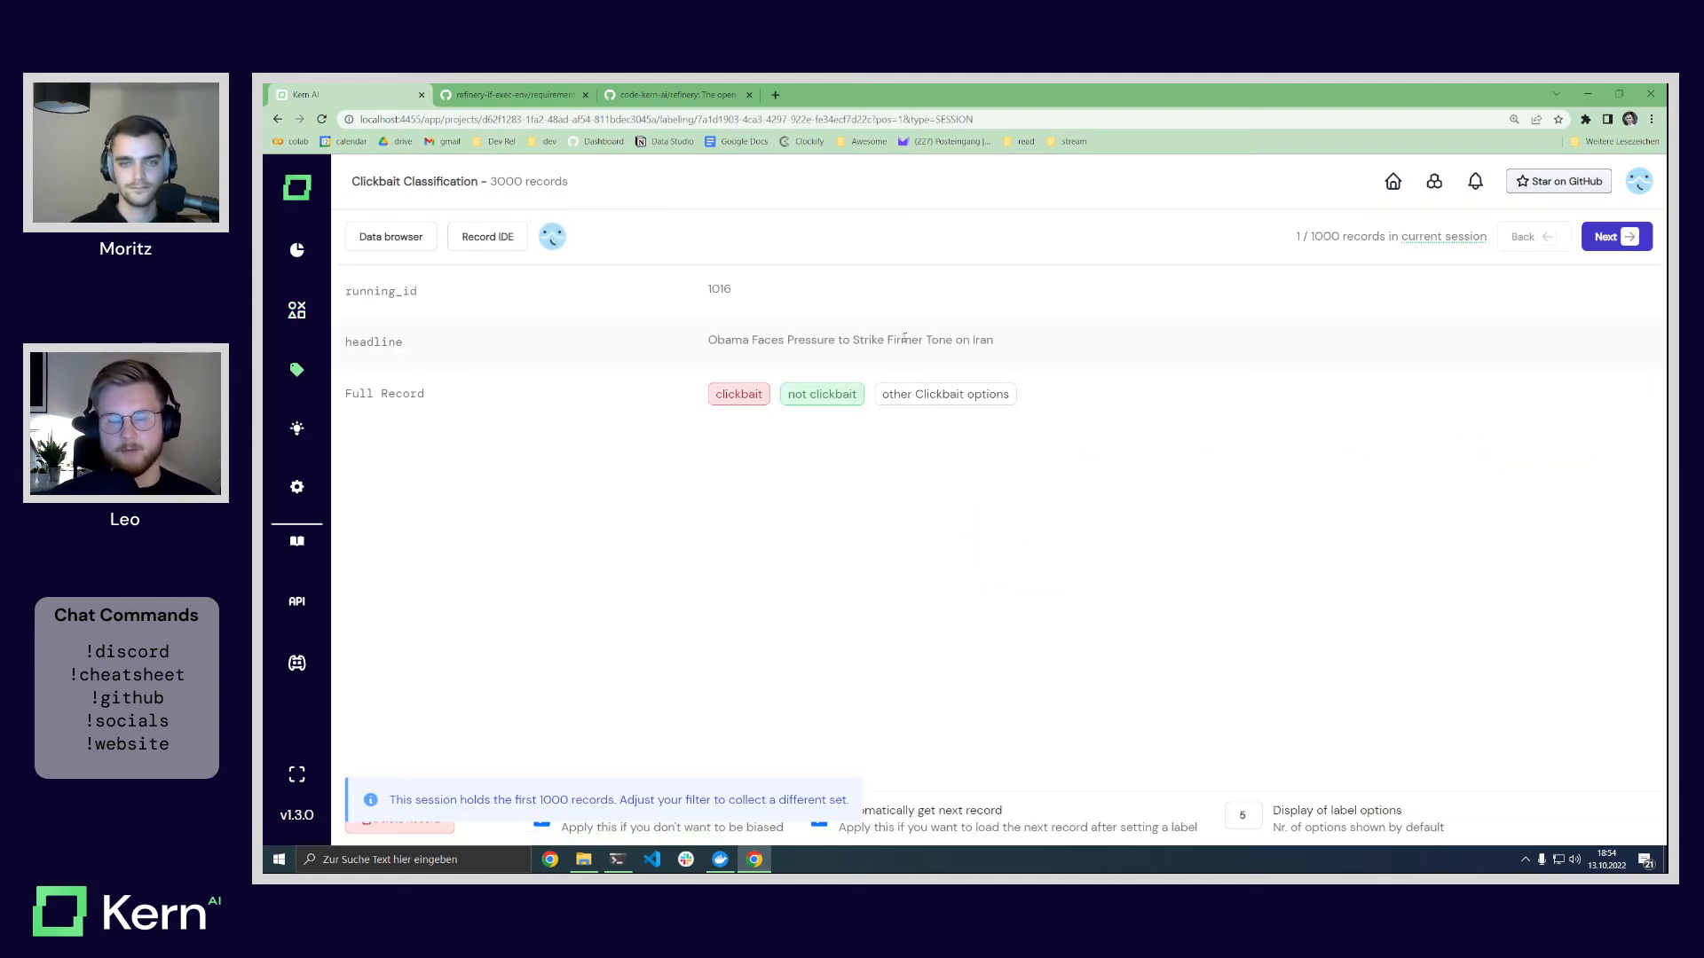
left_click(820, 393)
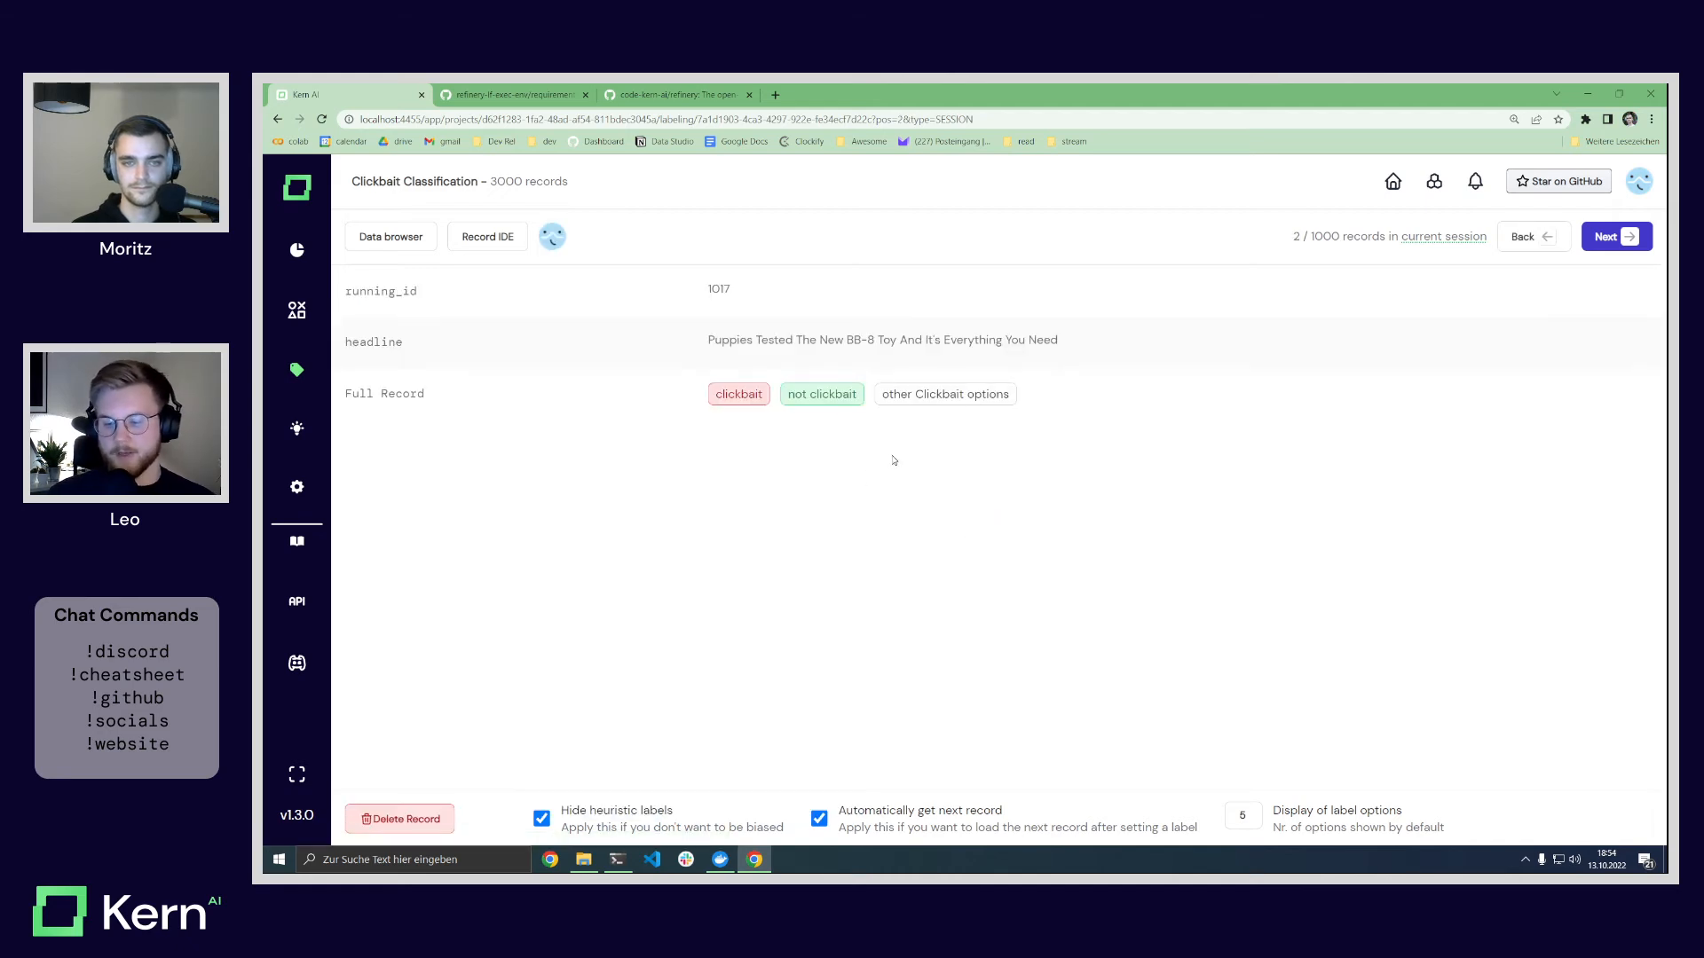
left_click(739, 393)
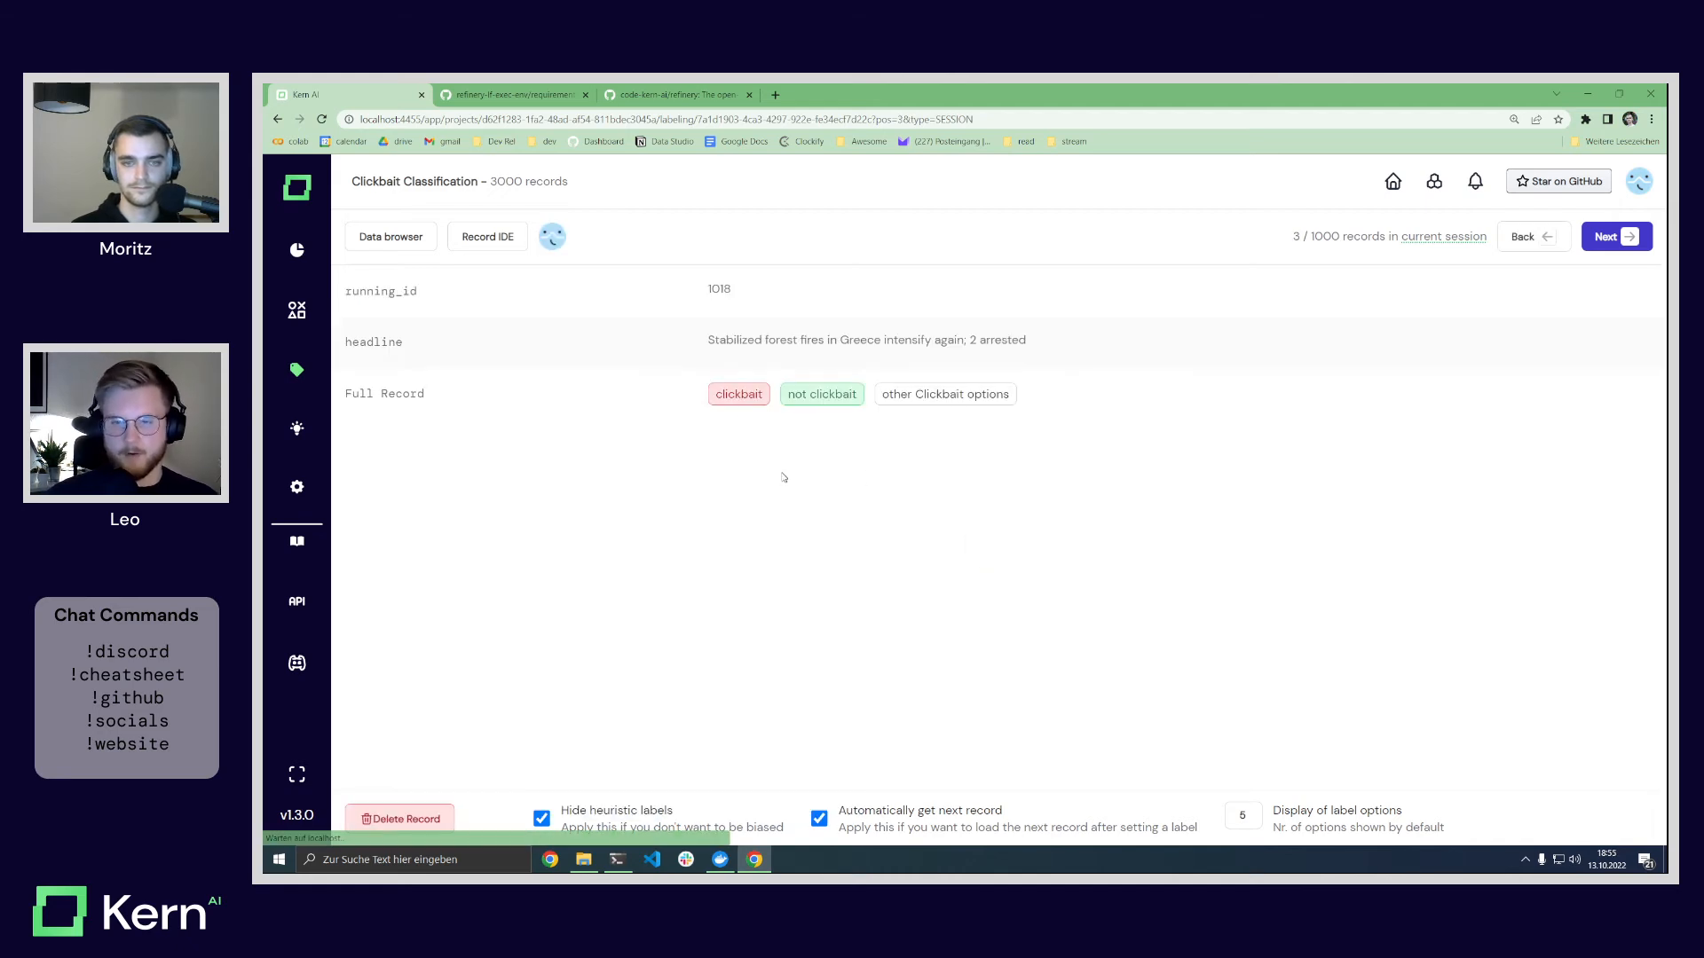
left_click(800, 394)
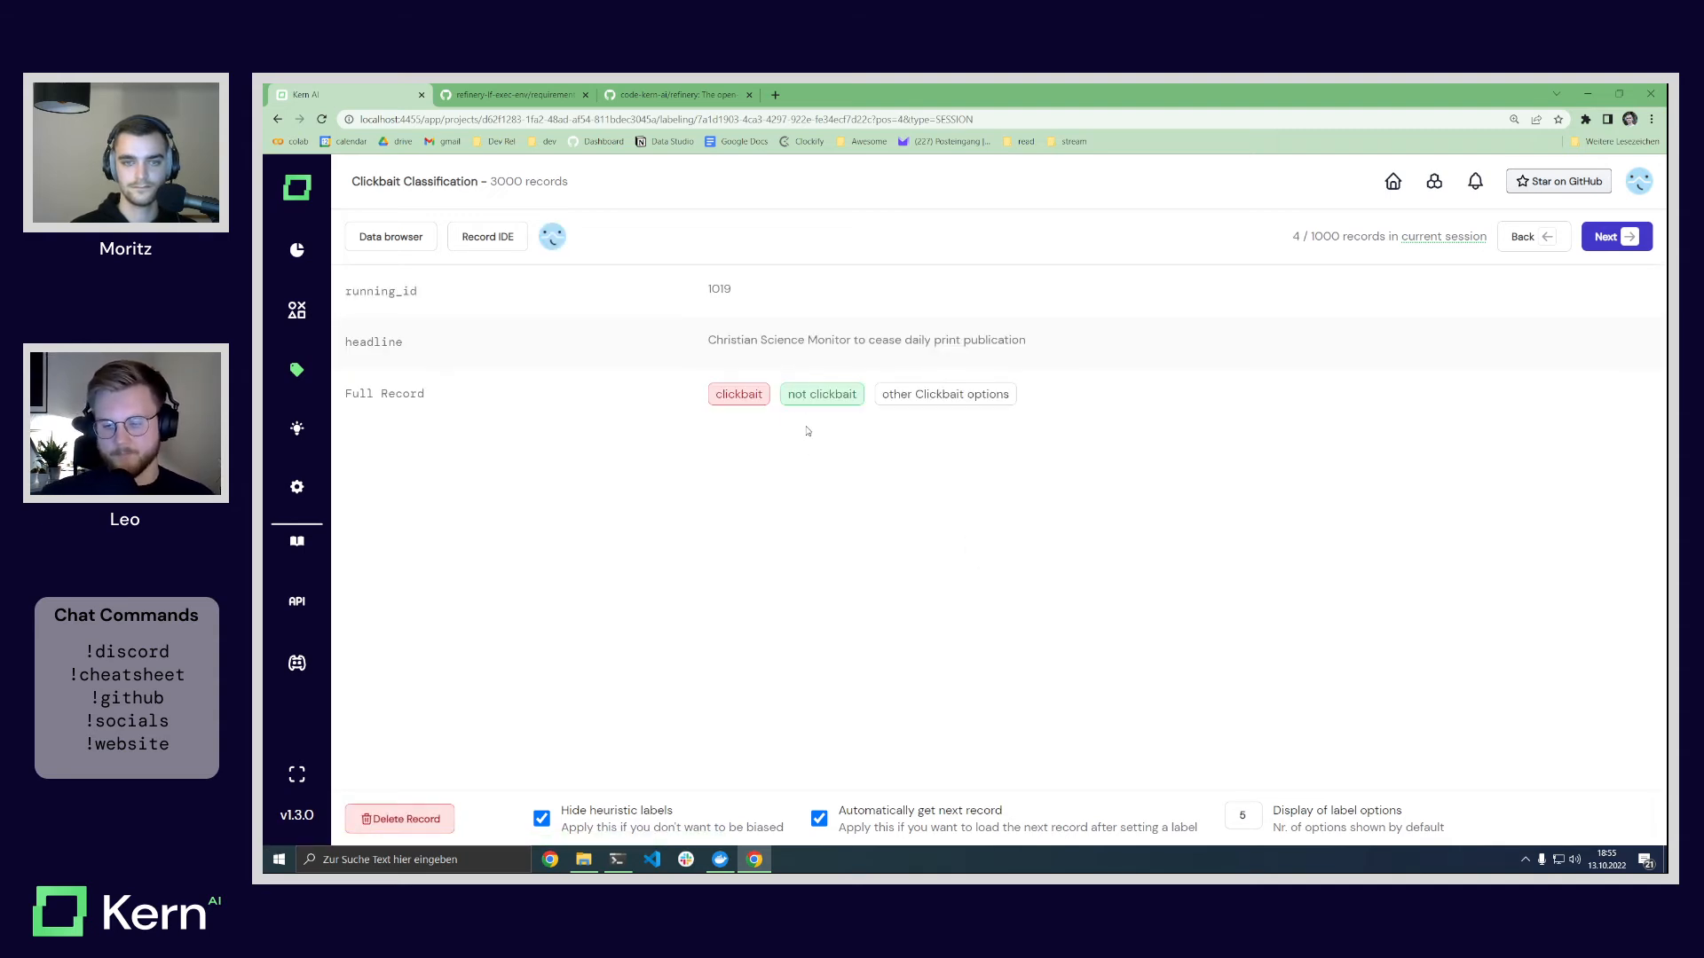
left_click(810, 396)
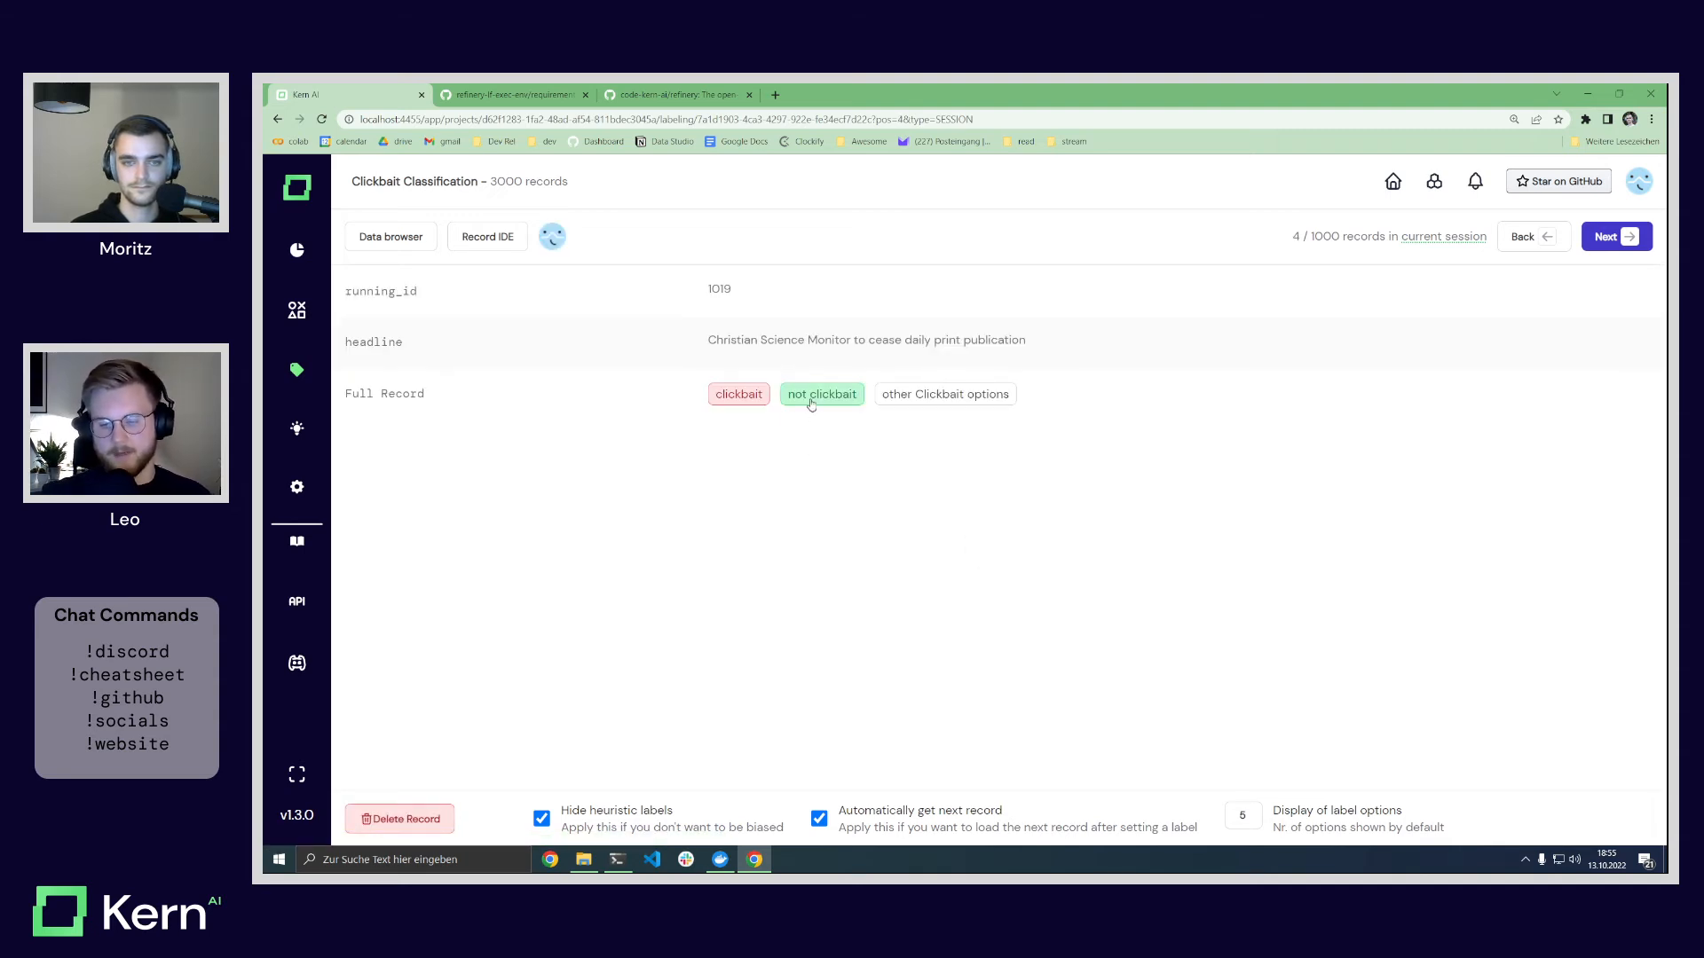
left_click(744, 399)
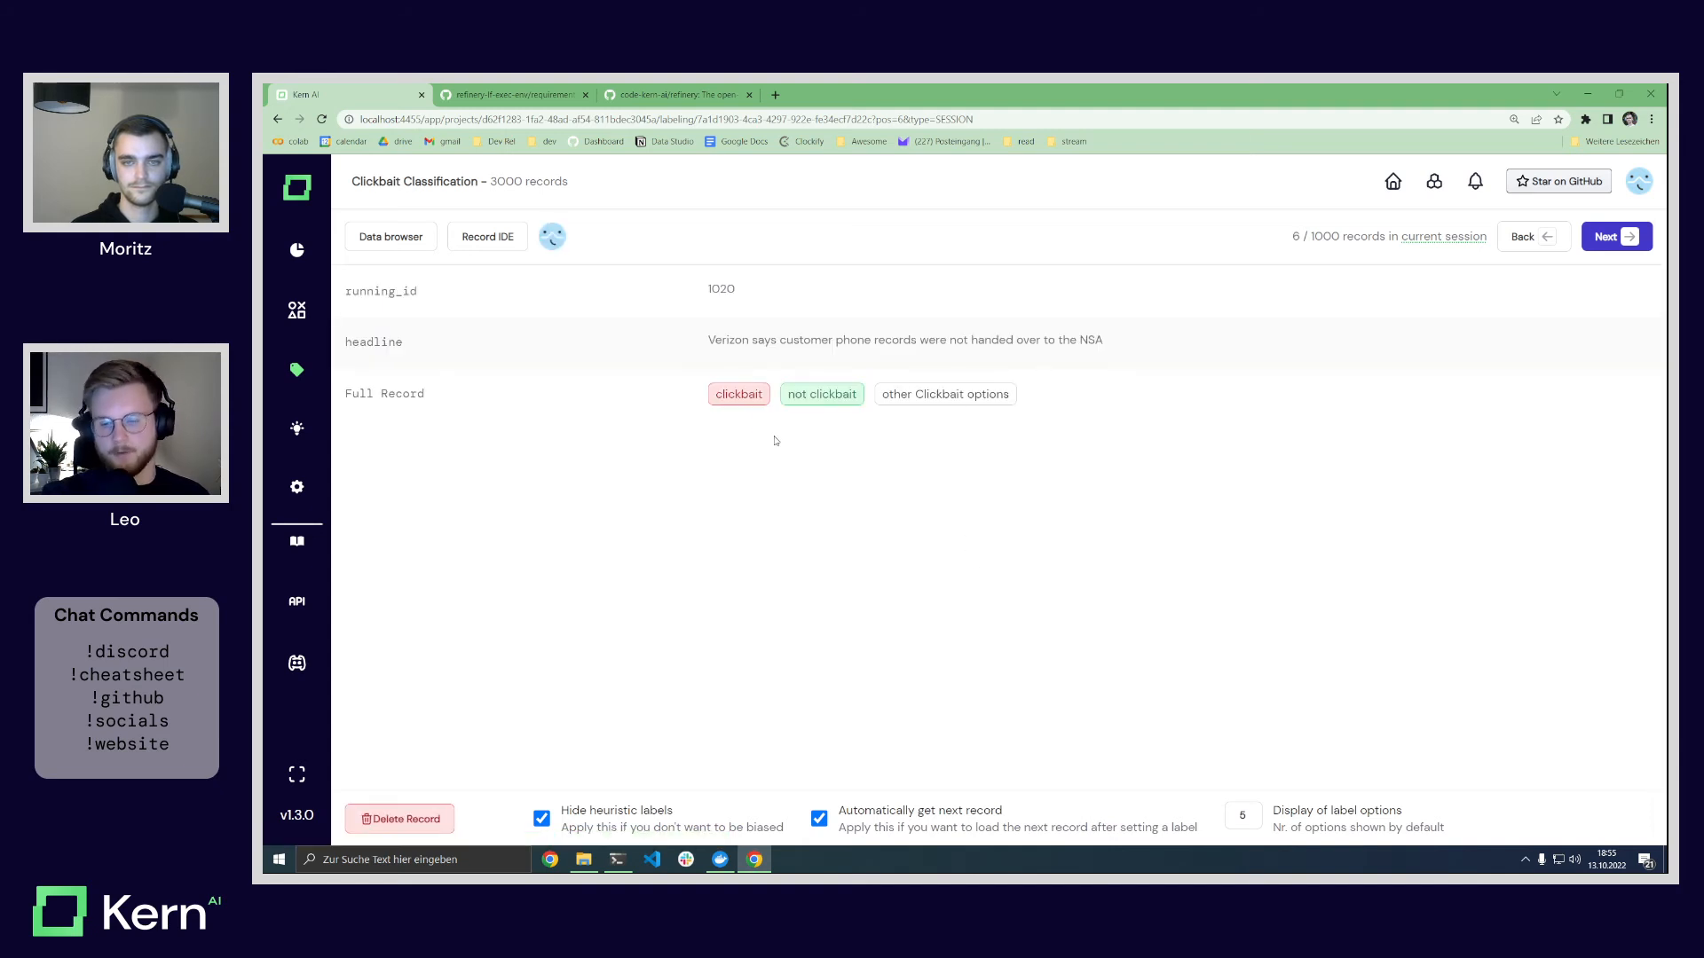
left_click(818, 396)
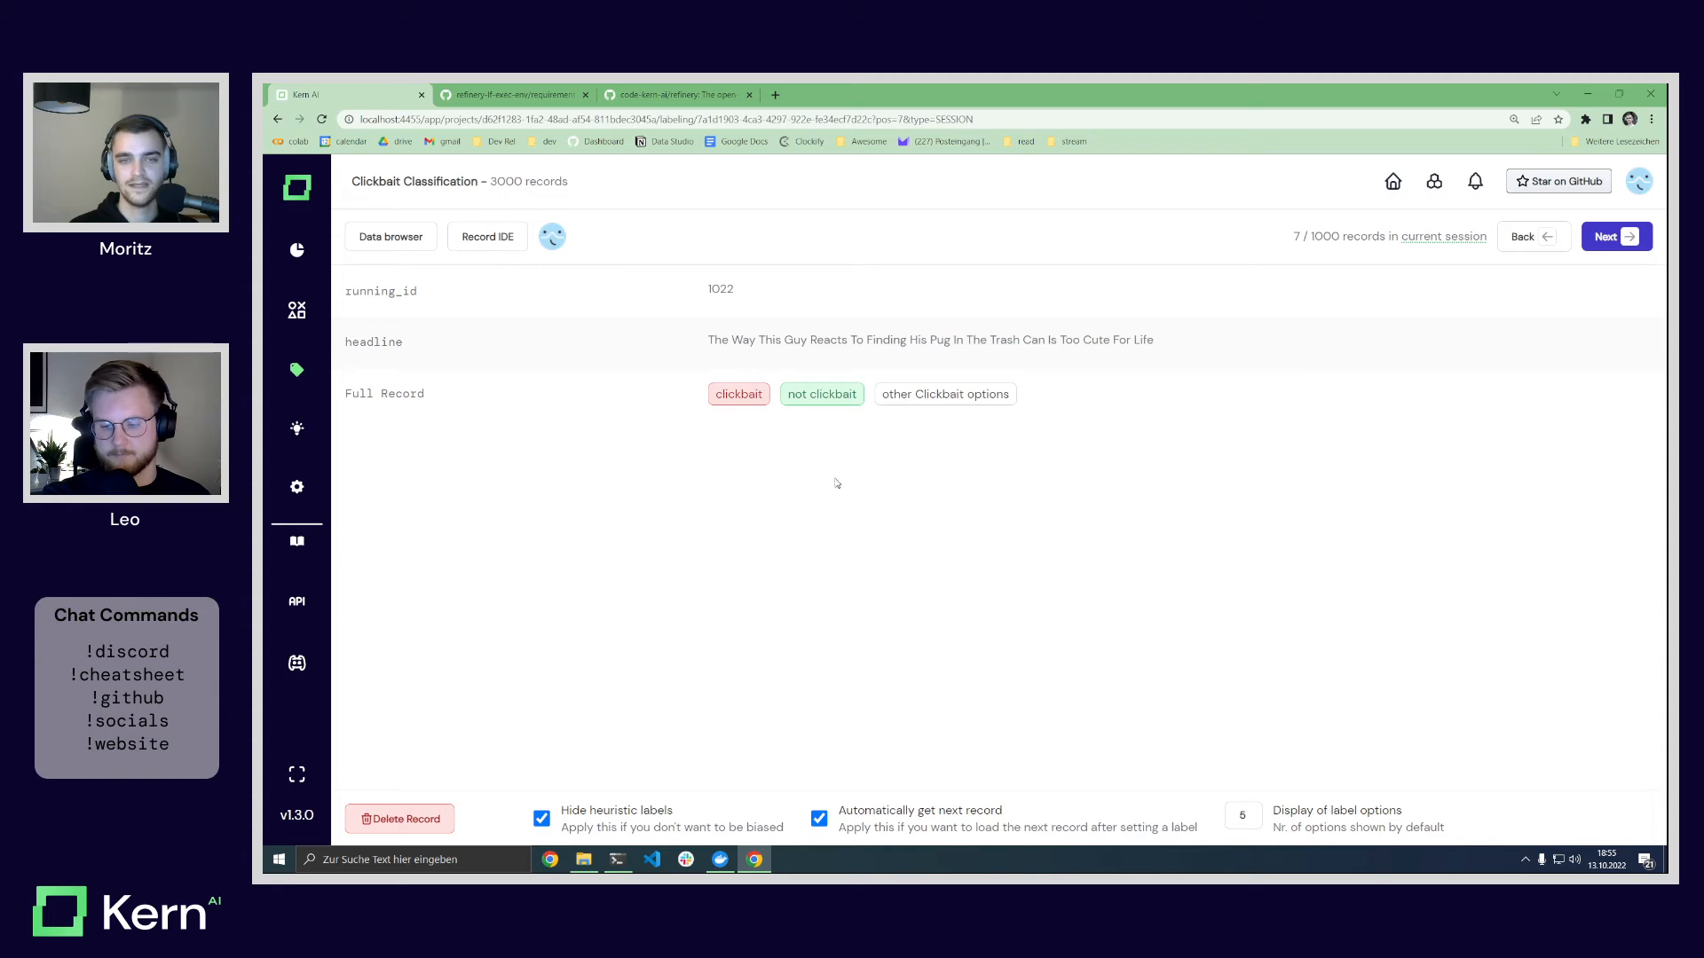
Step: Return to the data browser, apply the saved "not in any LF" filter and review its labeling task criteria
left_click(296, 310)
left_click(559, 321)
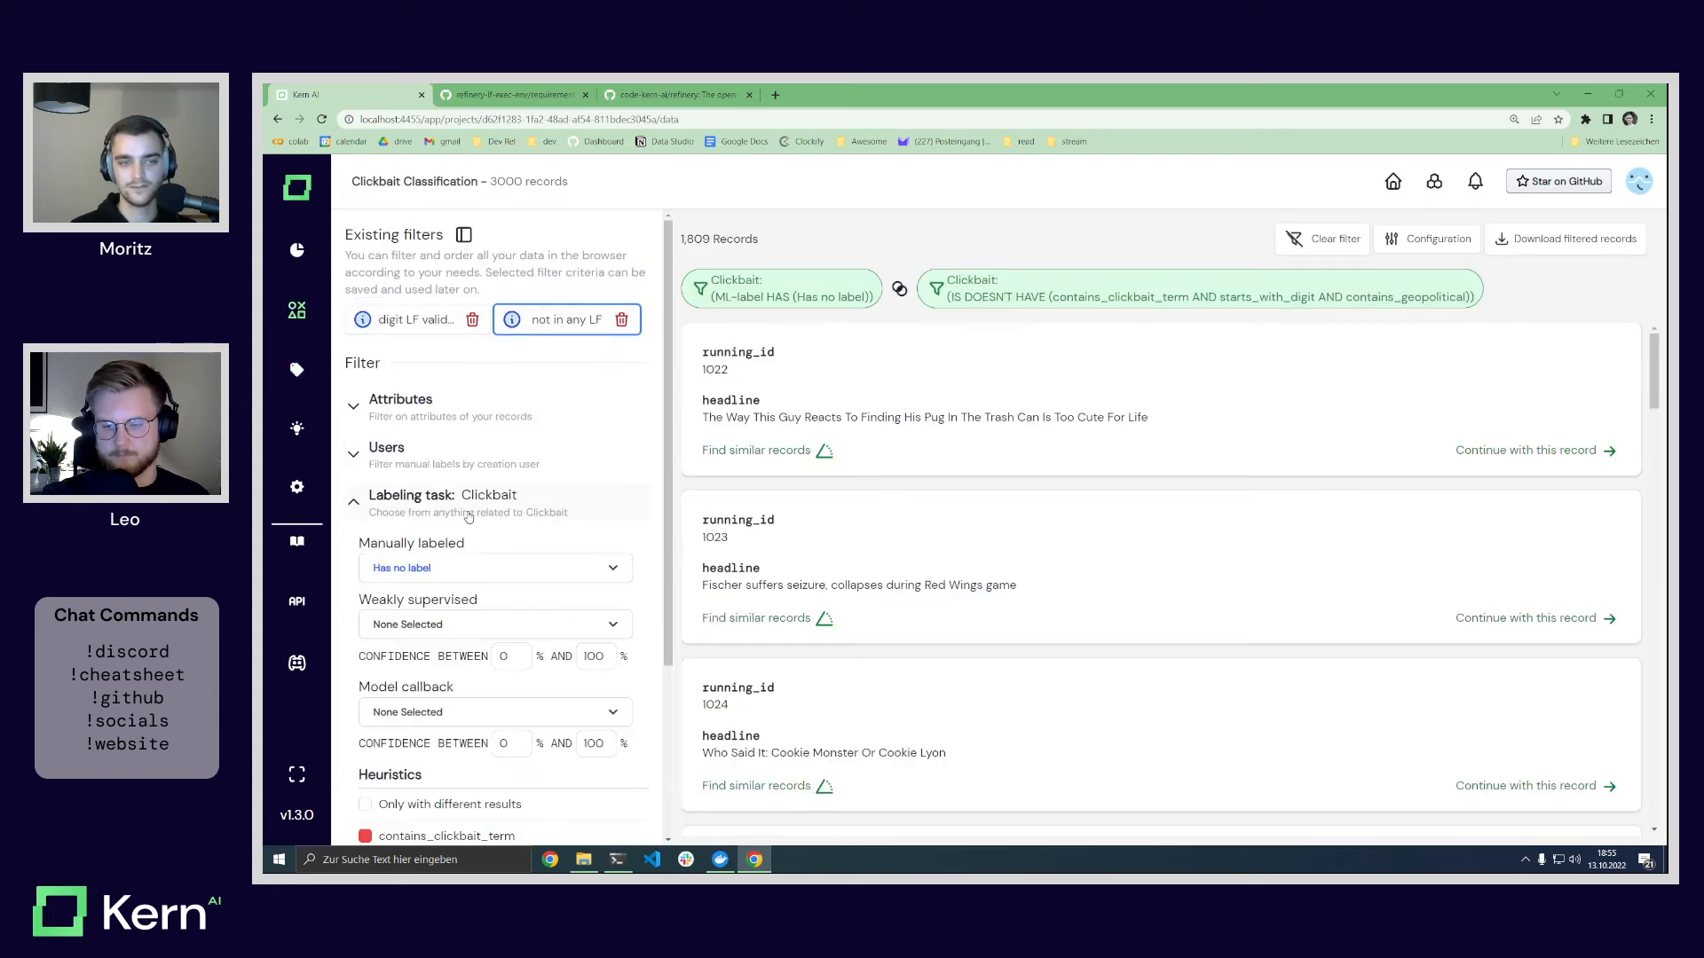
scroll(473, 510, "down", 1)
scroll(474, 510, "down", 1)
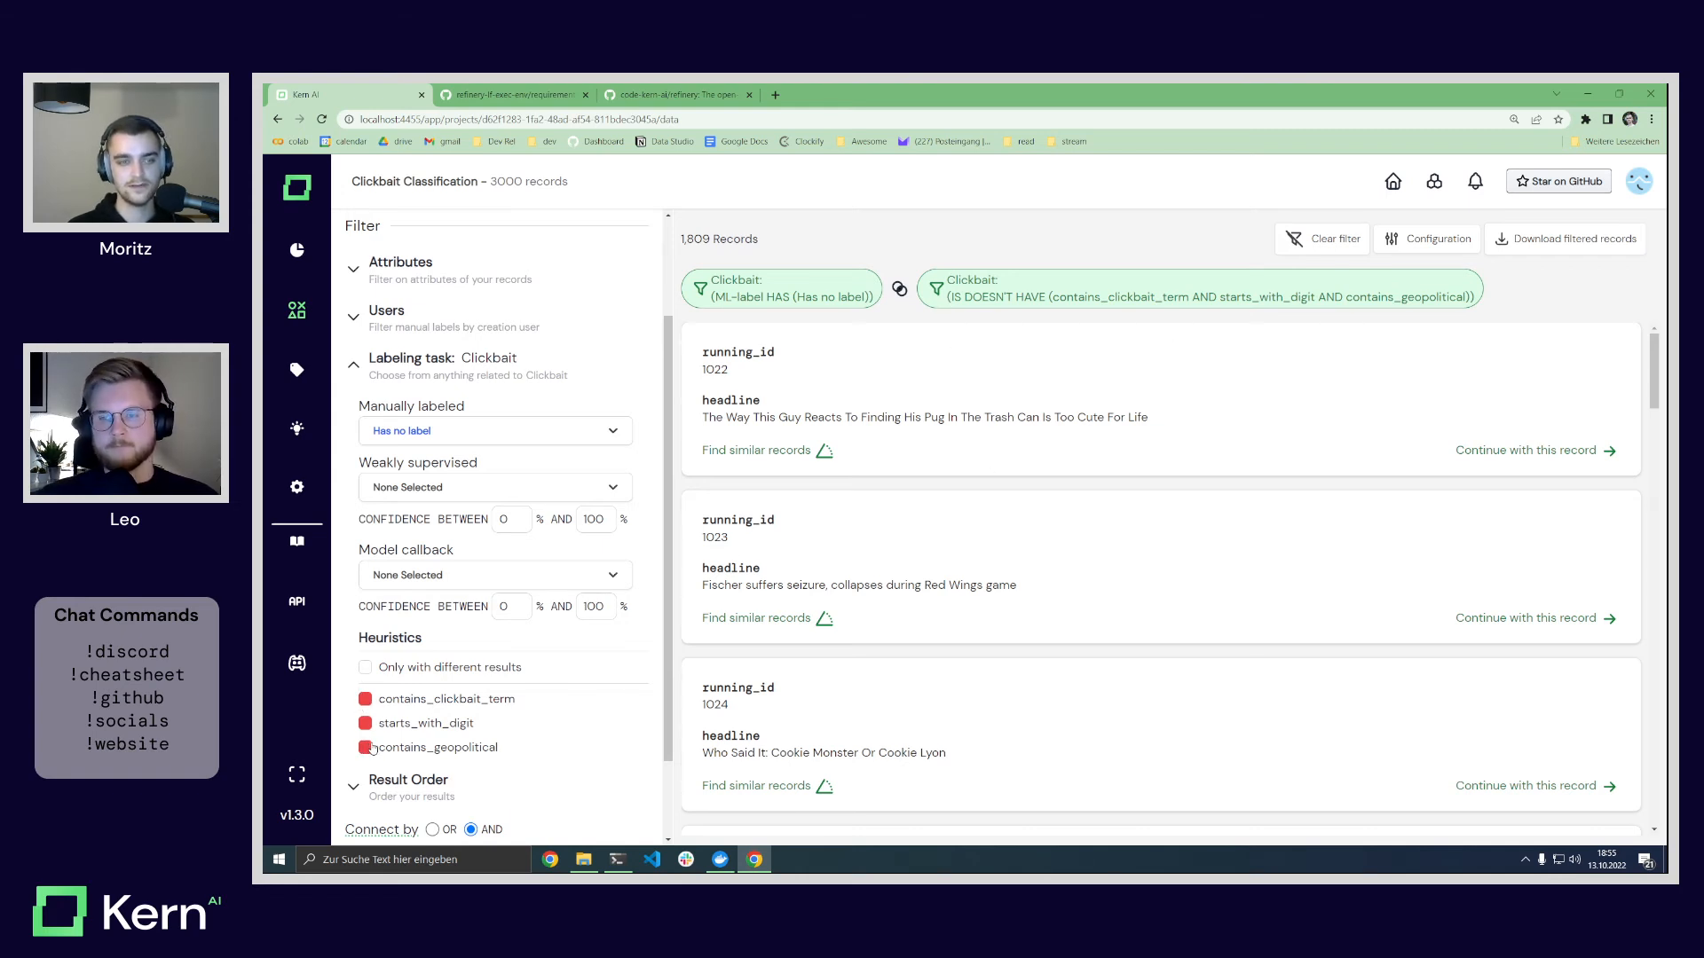
scroll(404, 717, "up", 1)
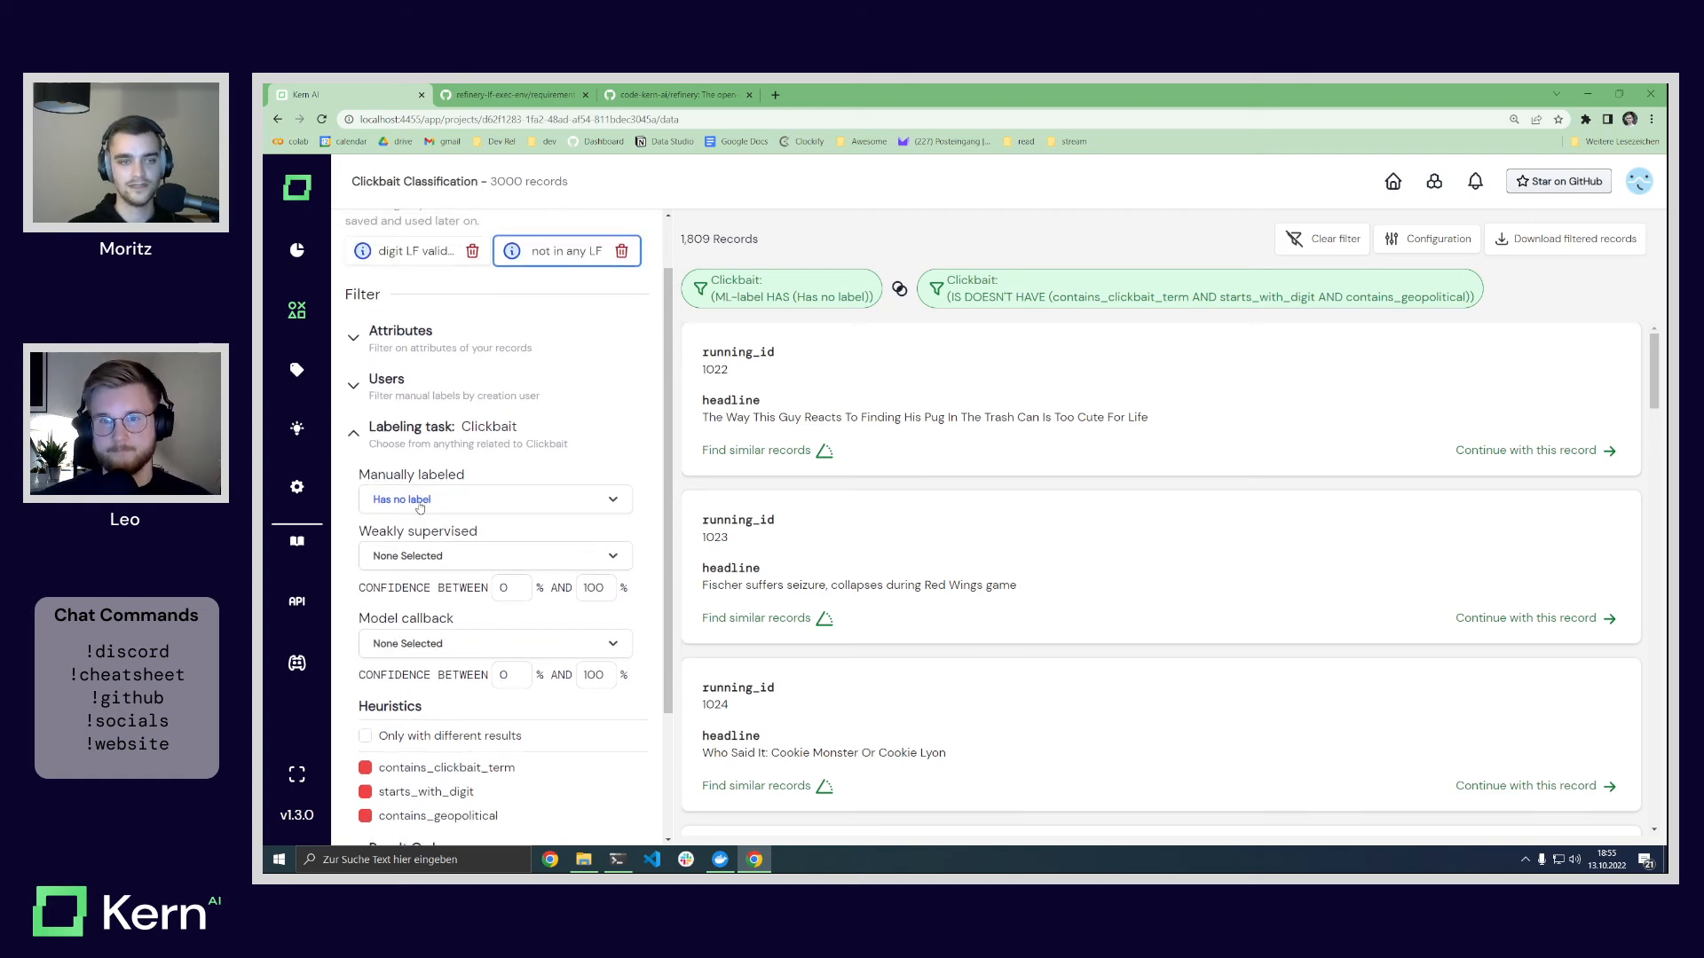
Step: Open the first filtered record for labeling and label nine headlines, the first and third as clickbait, the others as not clickbait
left_click(1473, 450)
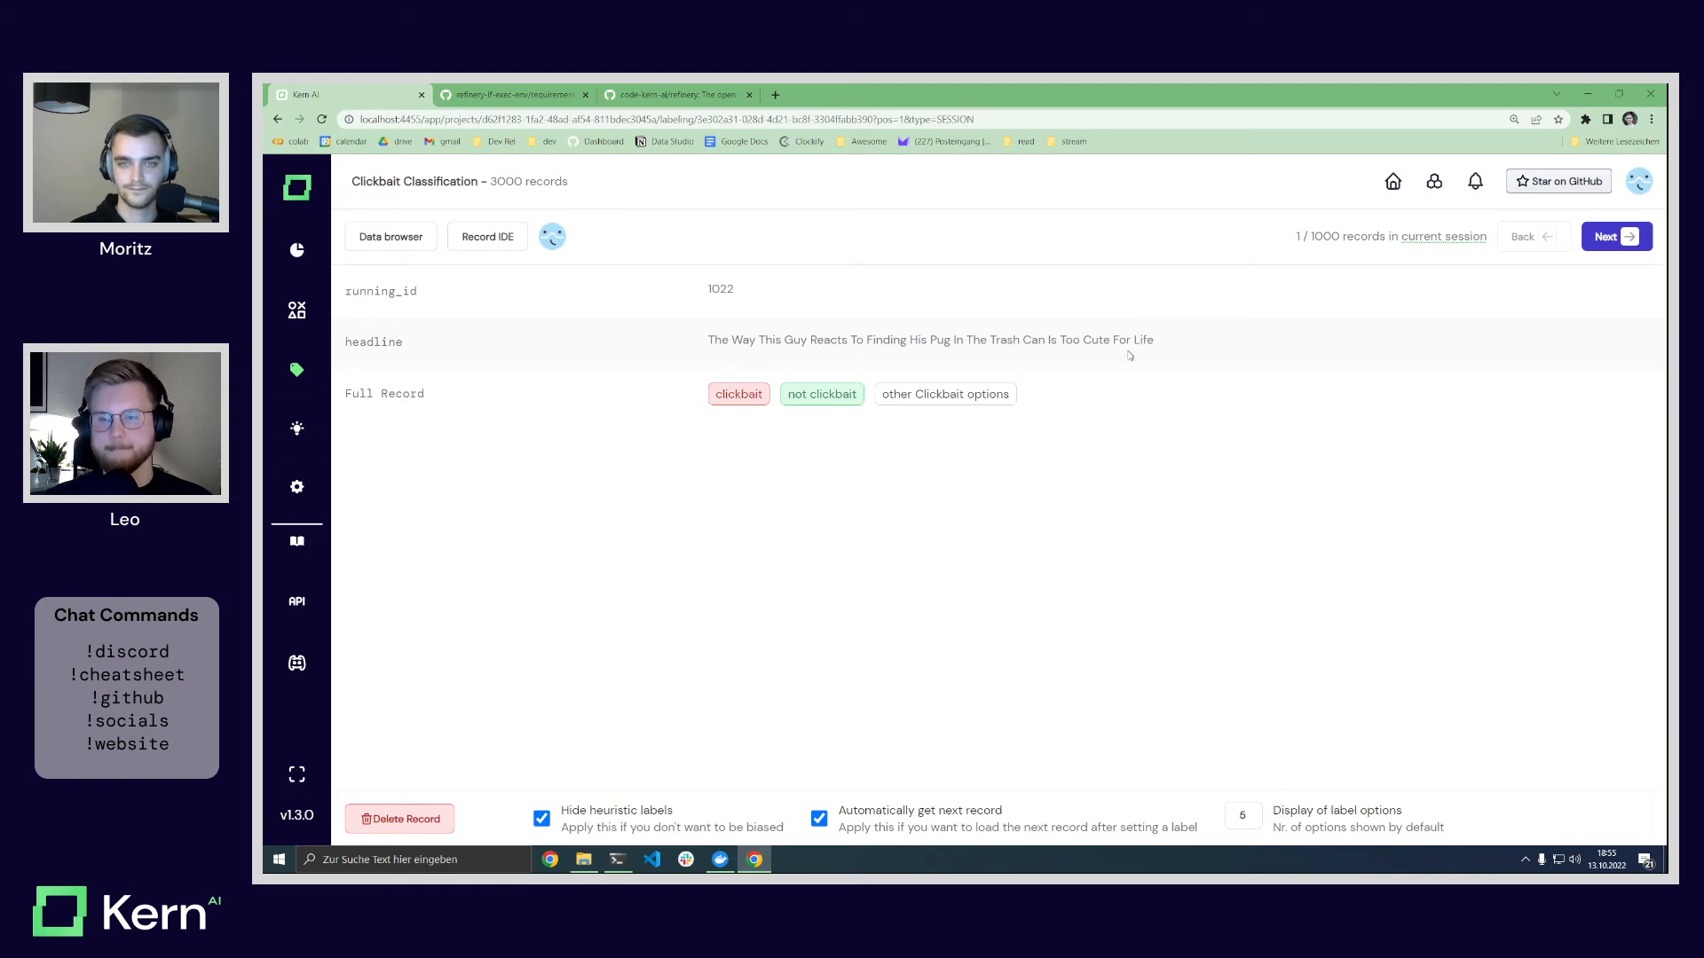
left_click(744, 396)
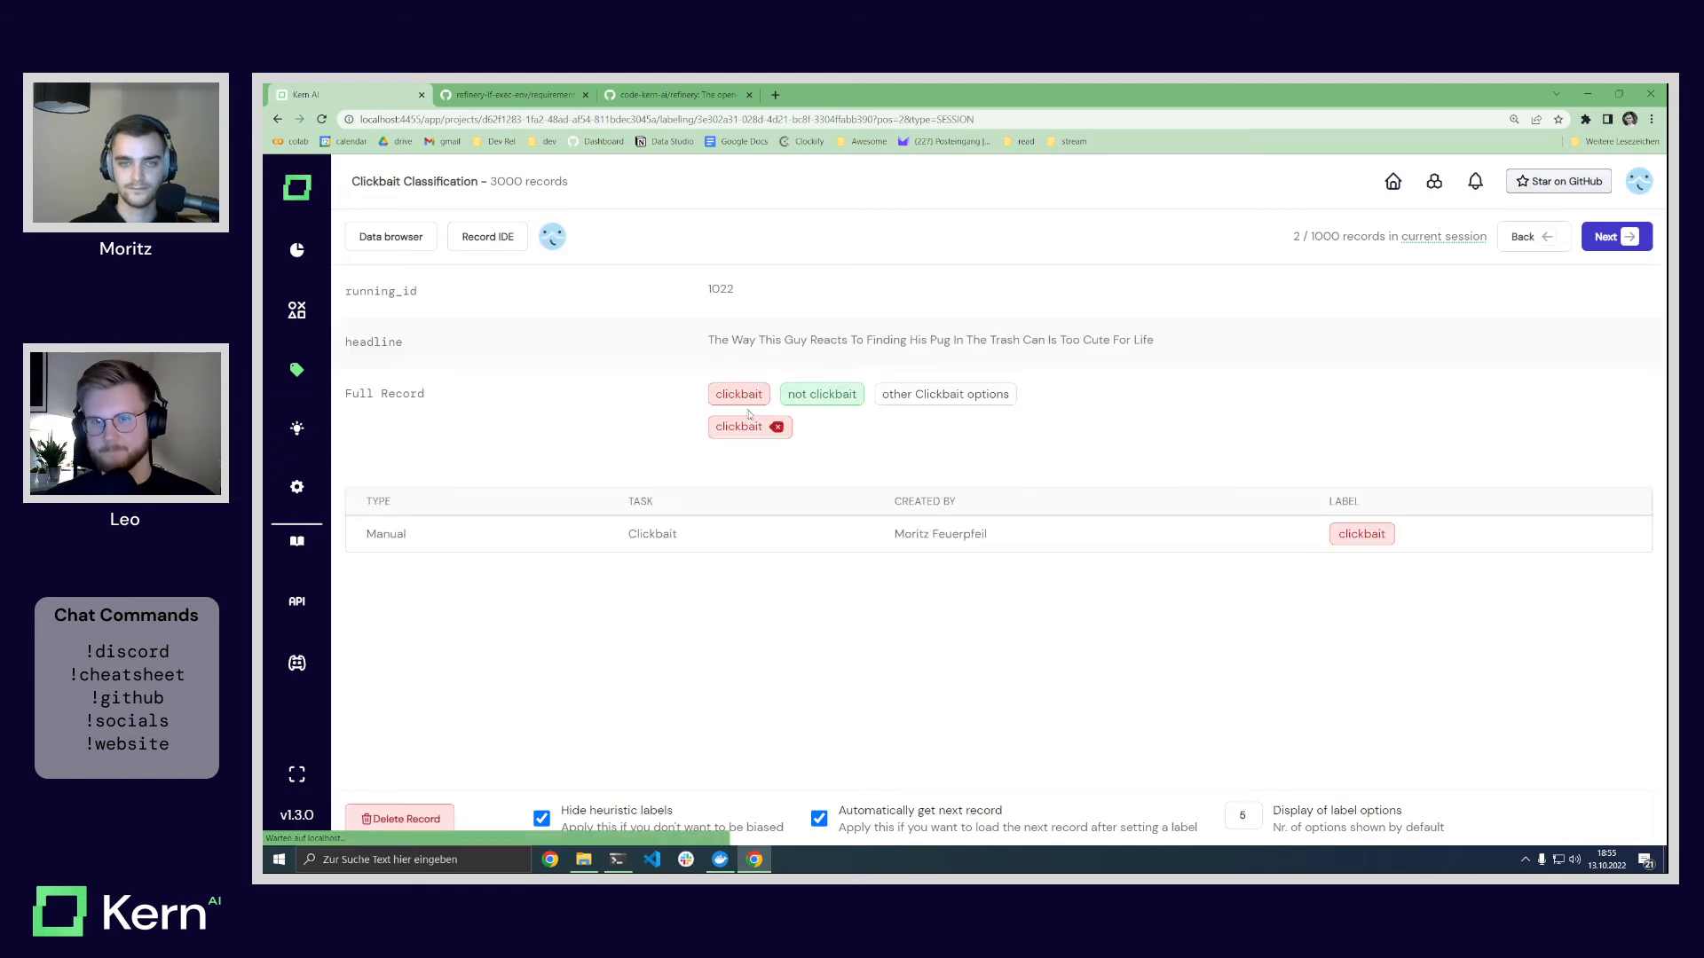
left_click(822, 394)
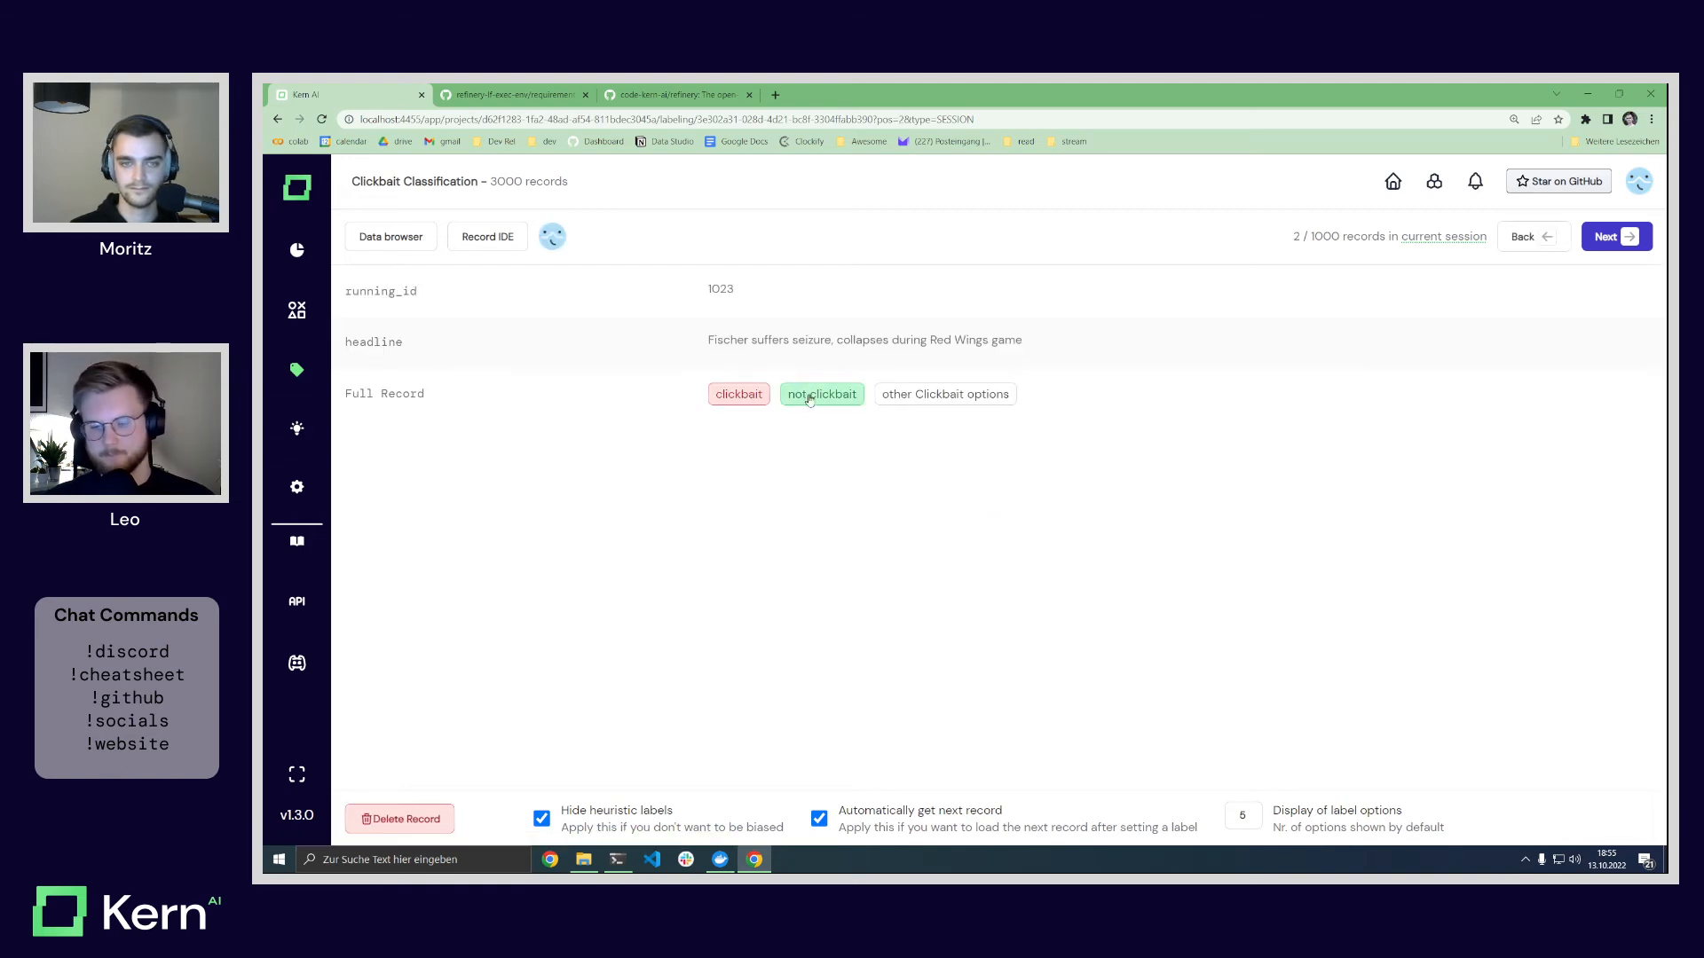
left_click(742, 396)
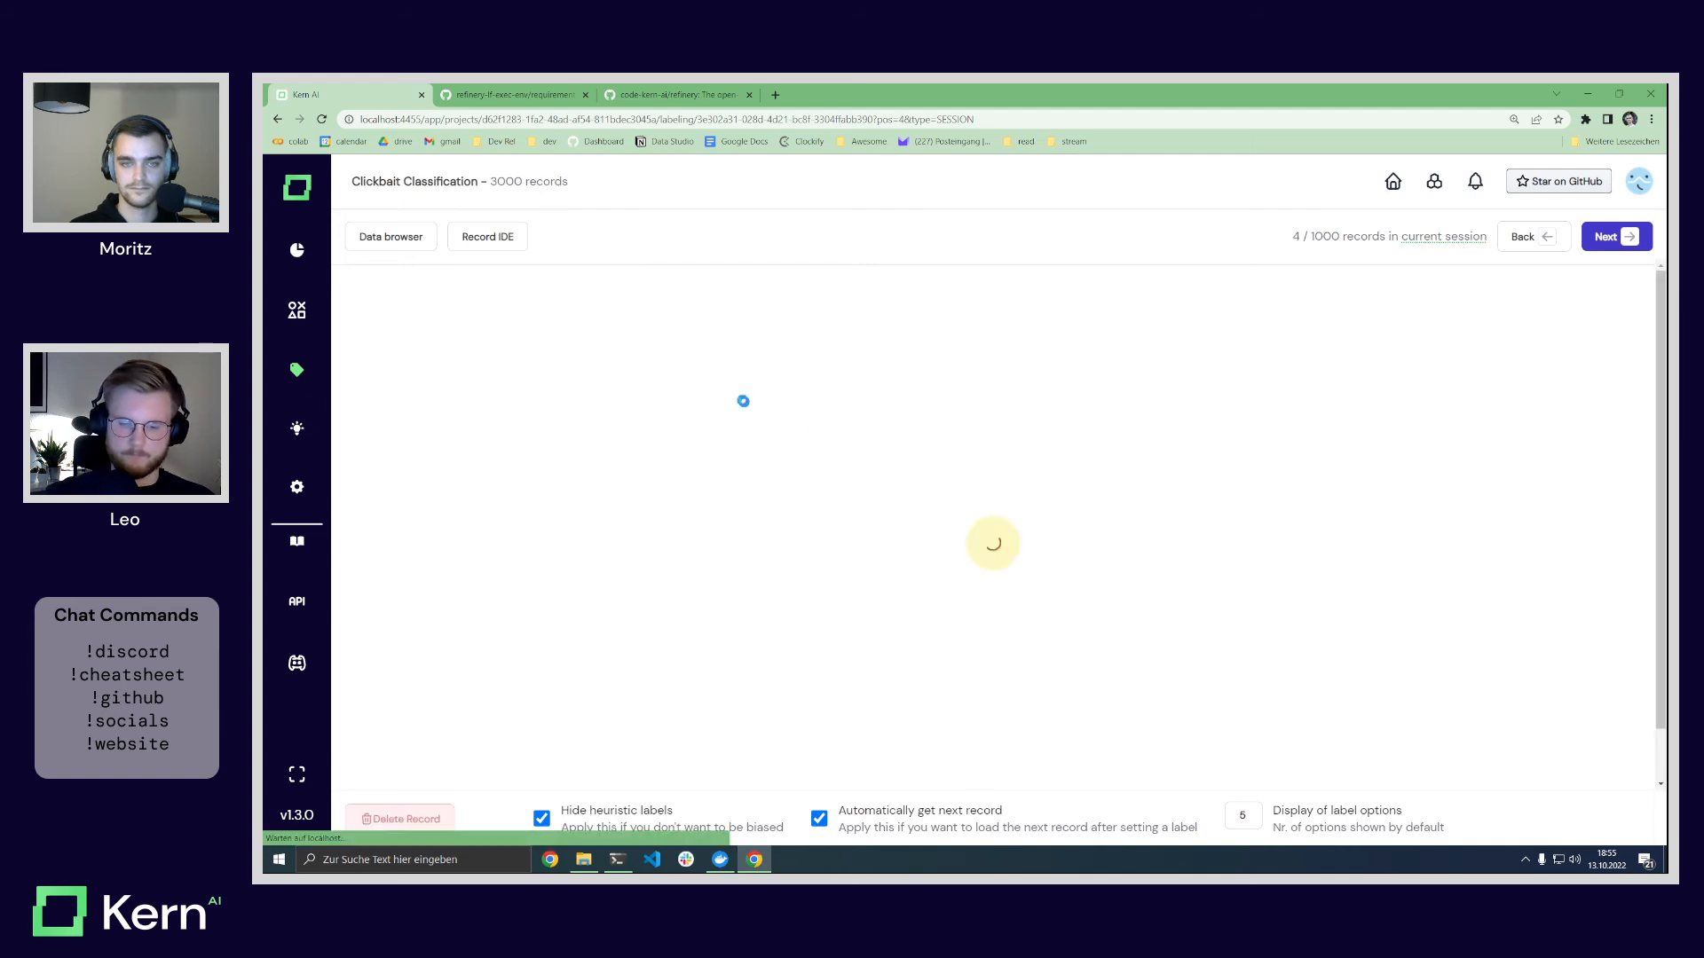
left_click(794, 396)
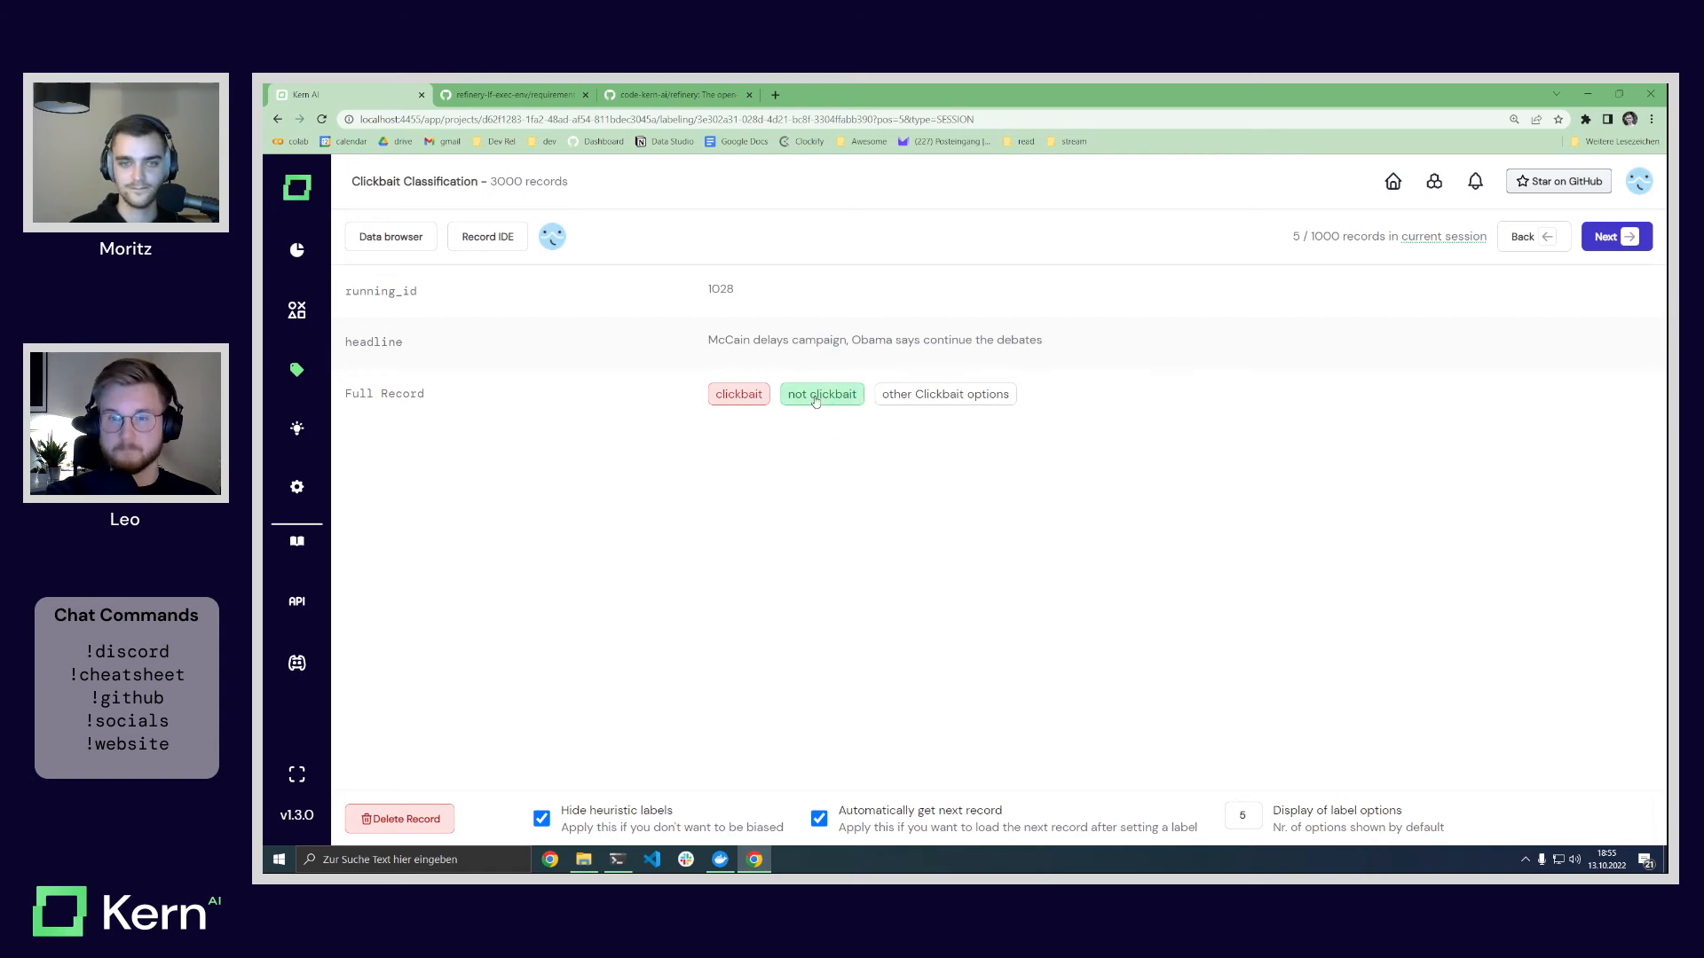
left_click(818, 398)
left_click(820, 403)
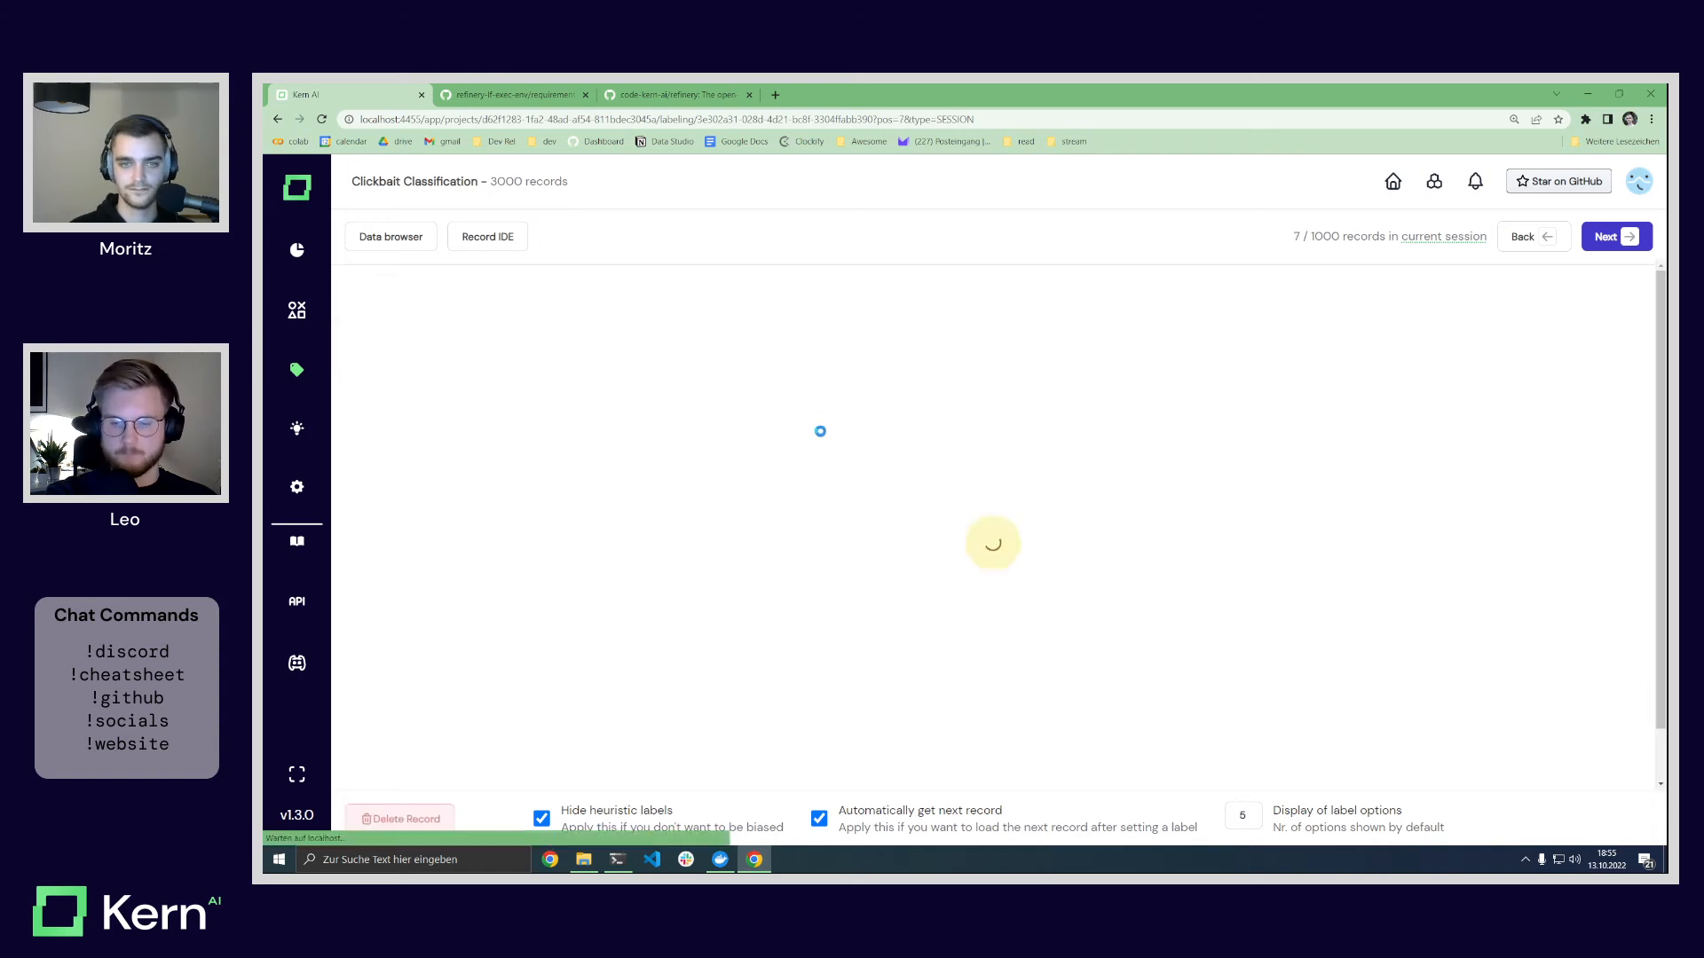
left_click(818, 403)
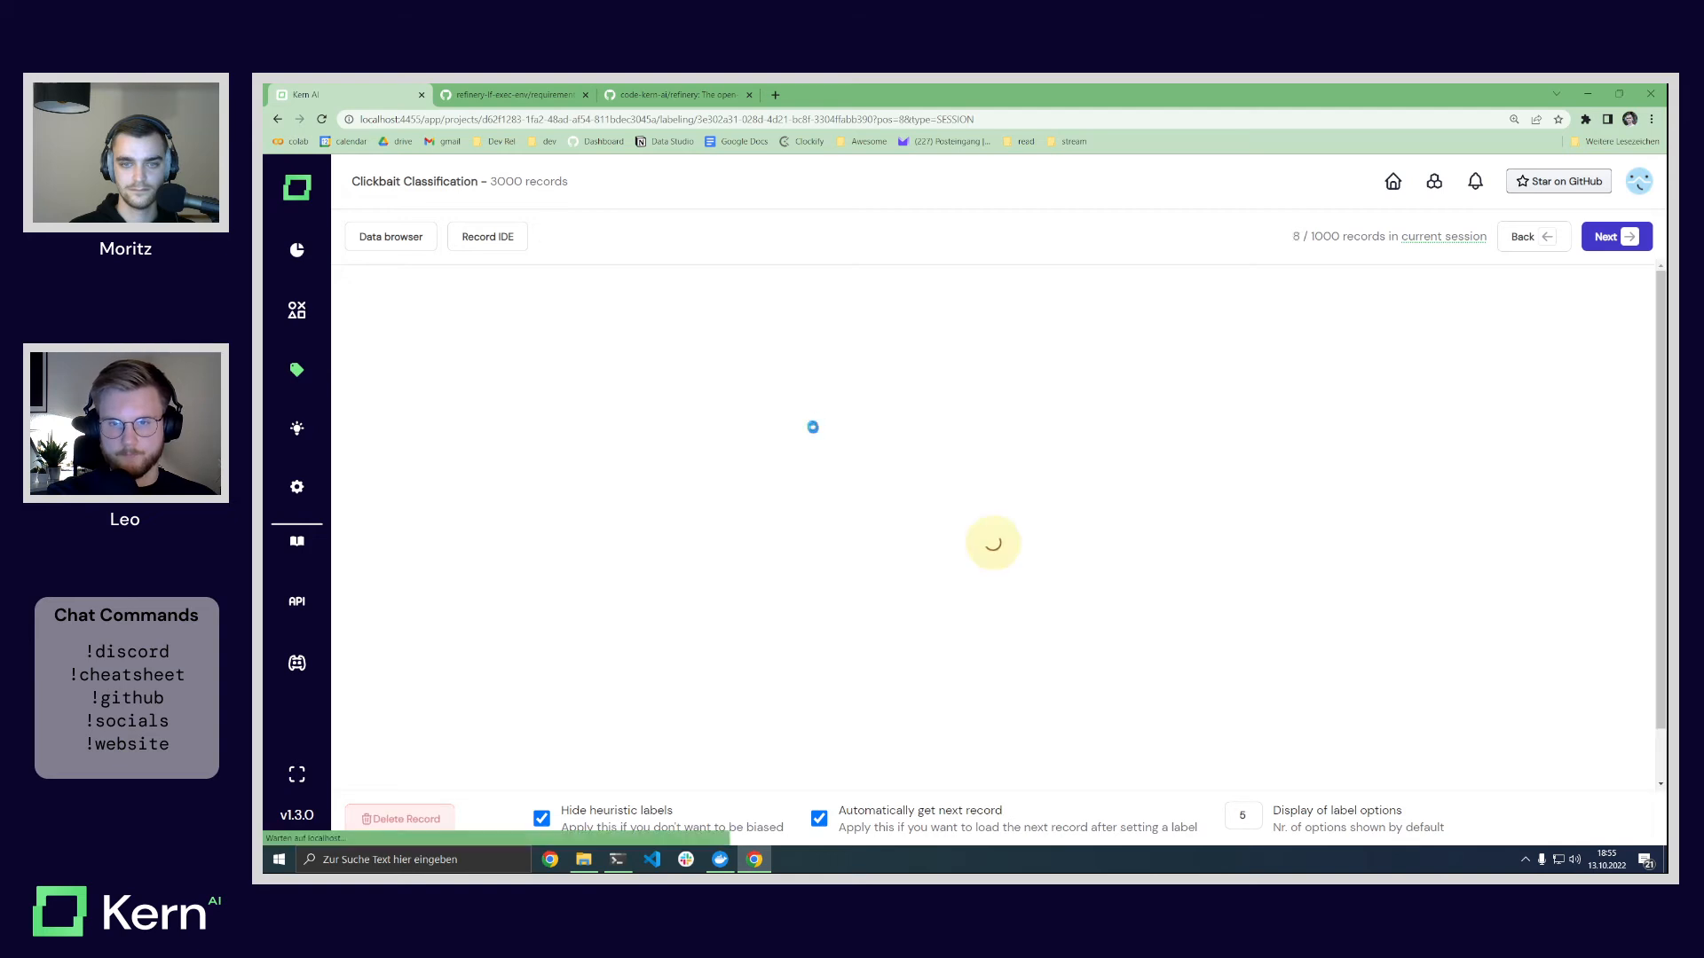
left_click(821, 395)
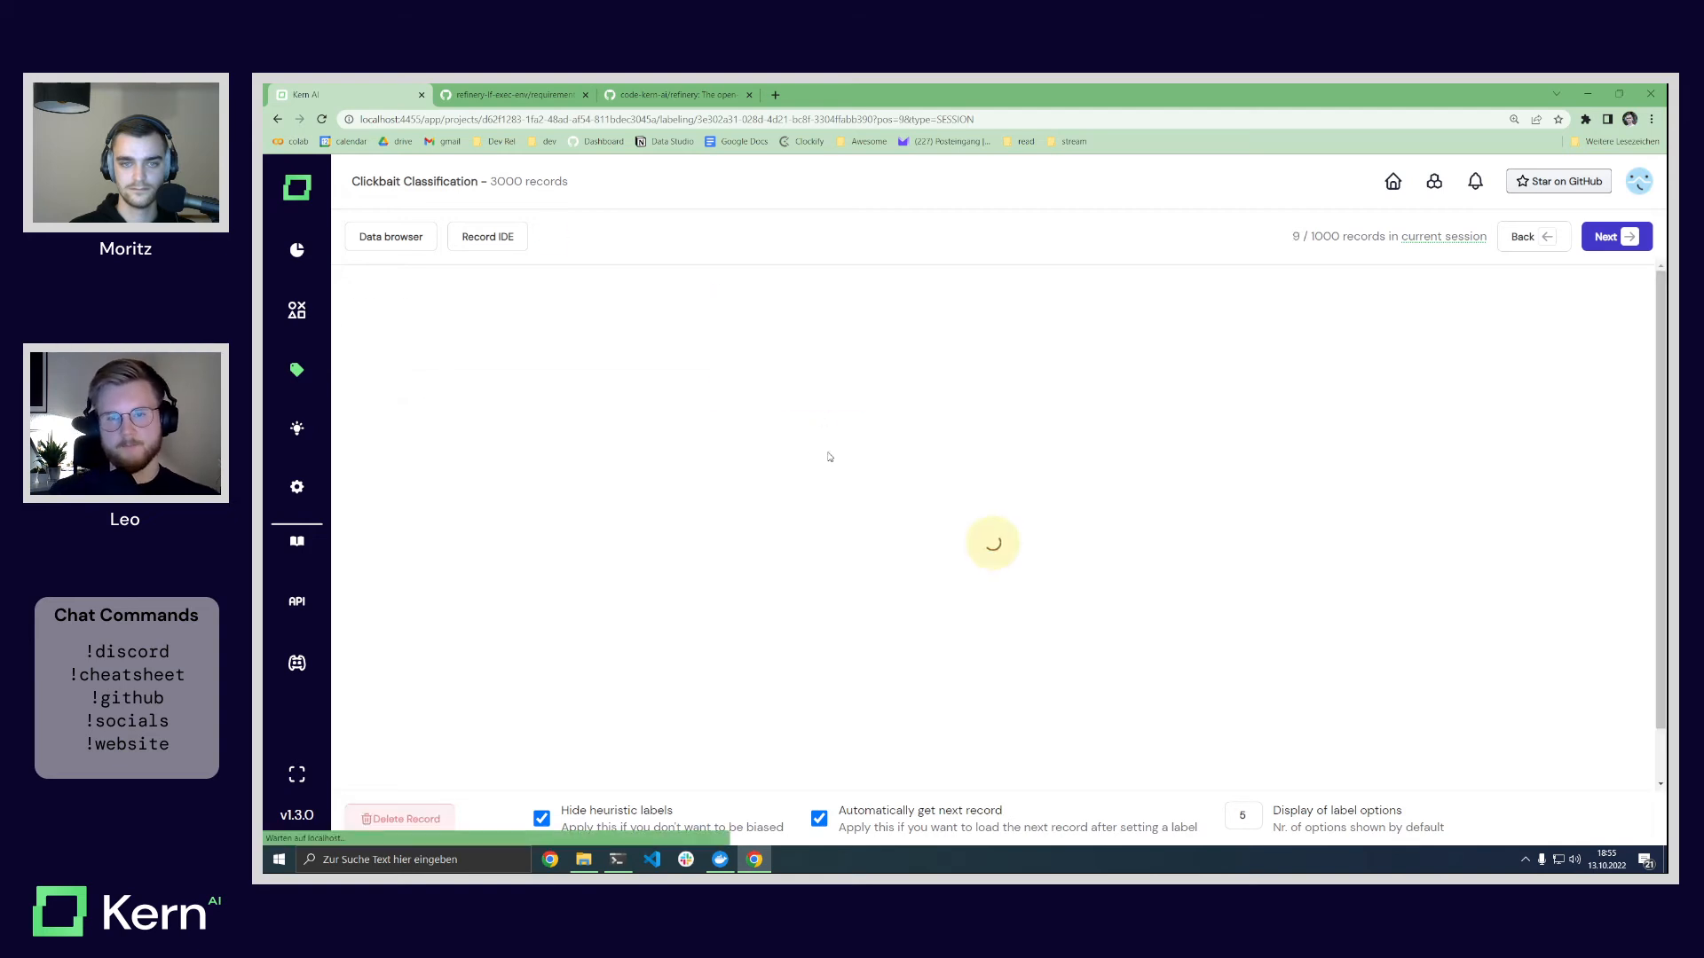
left_click(821, 396)
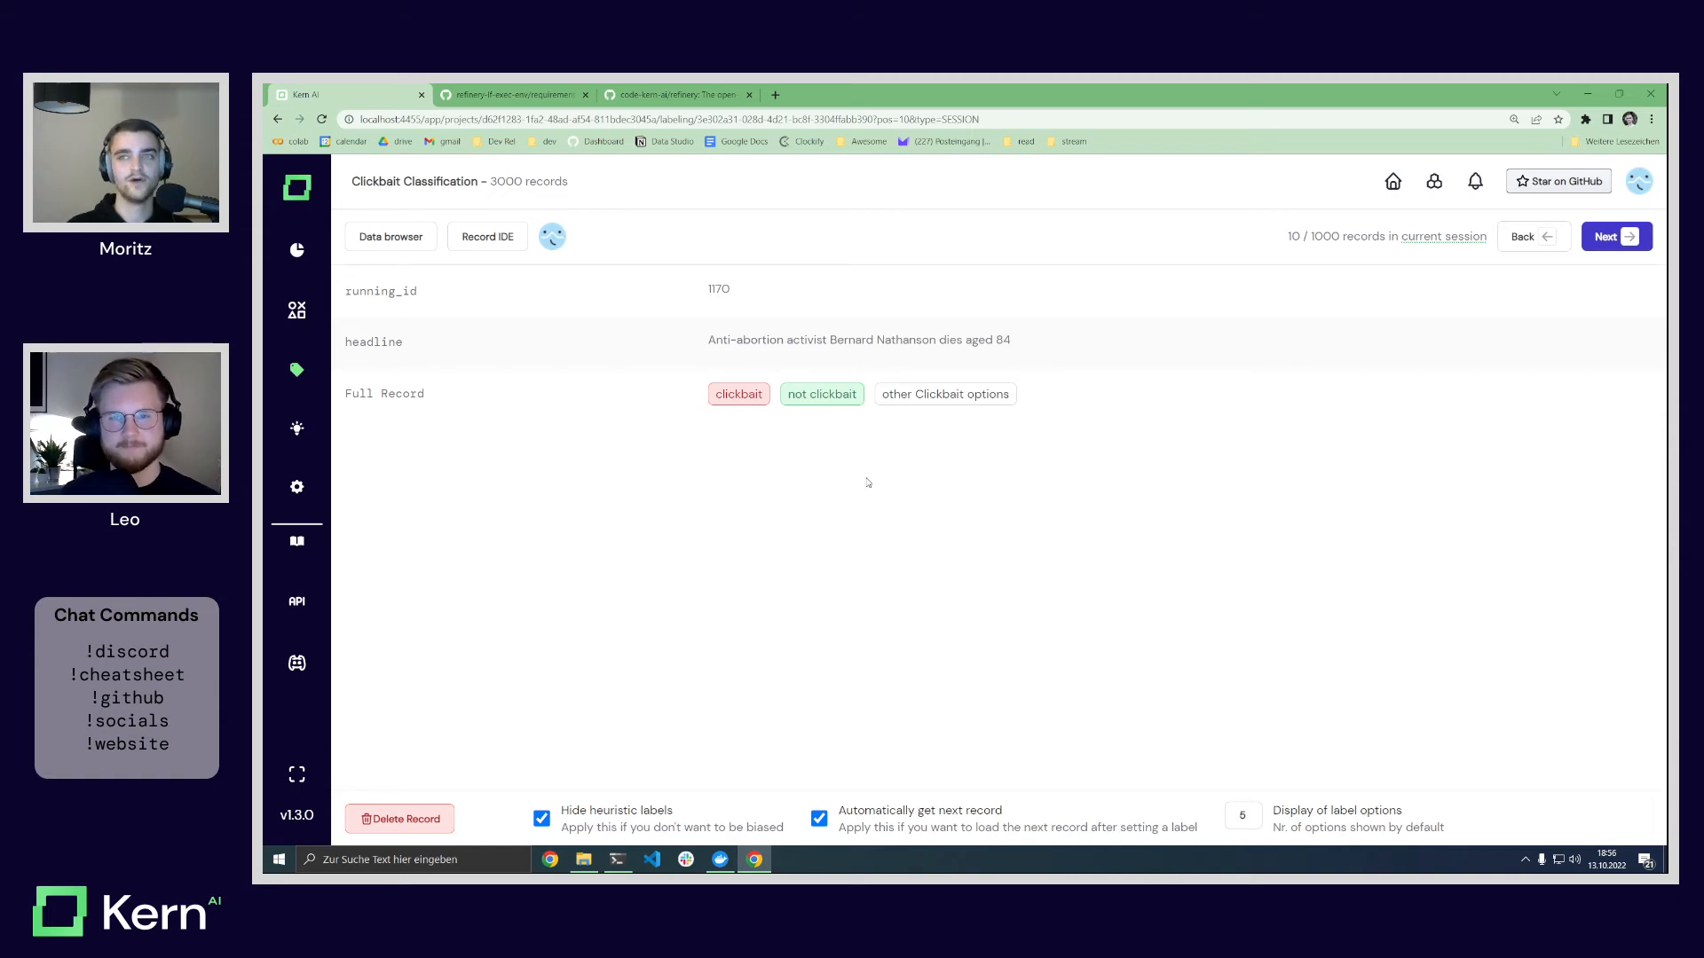
Step: Create an active learning heuristic named LogisticRegression for the Clickbait task with the headline-classification-distilbert-base-uncased embedding
left_click(297, 429)
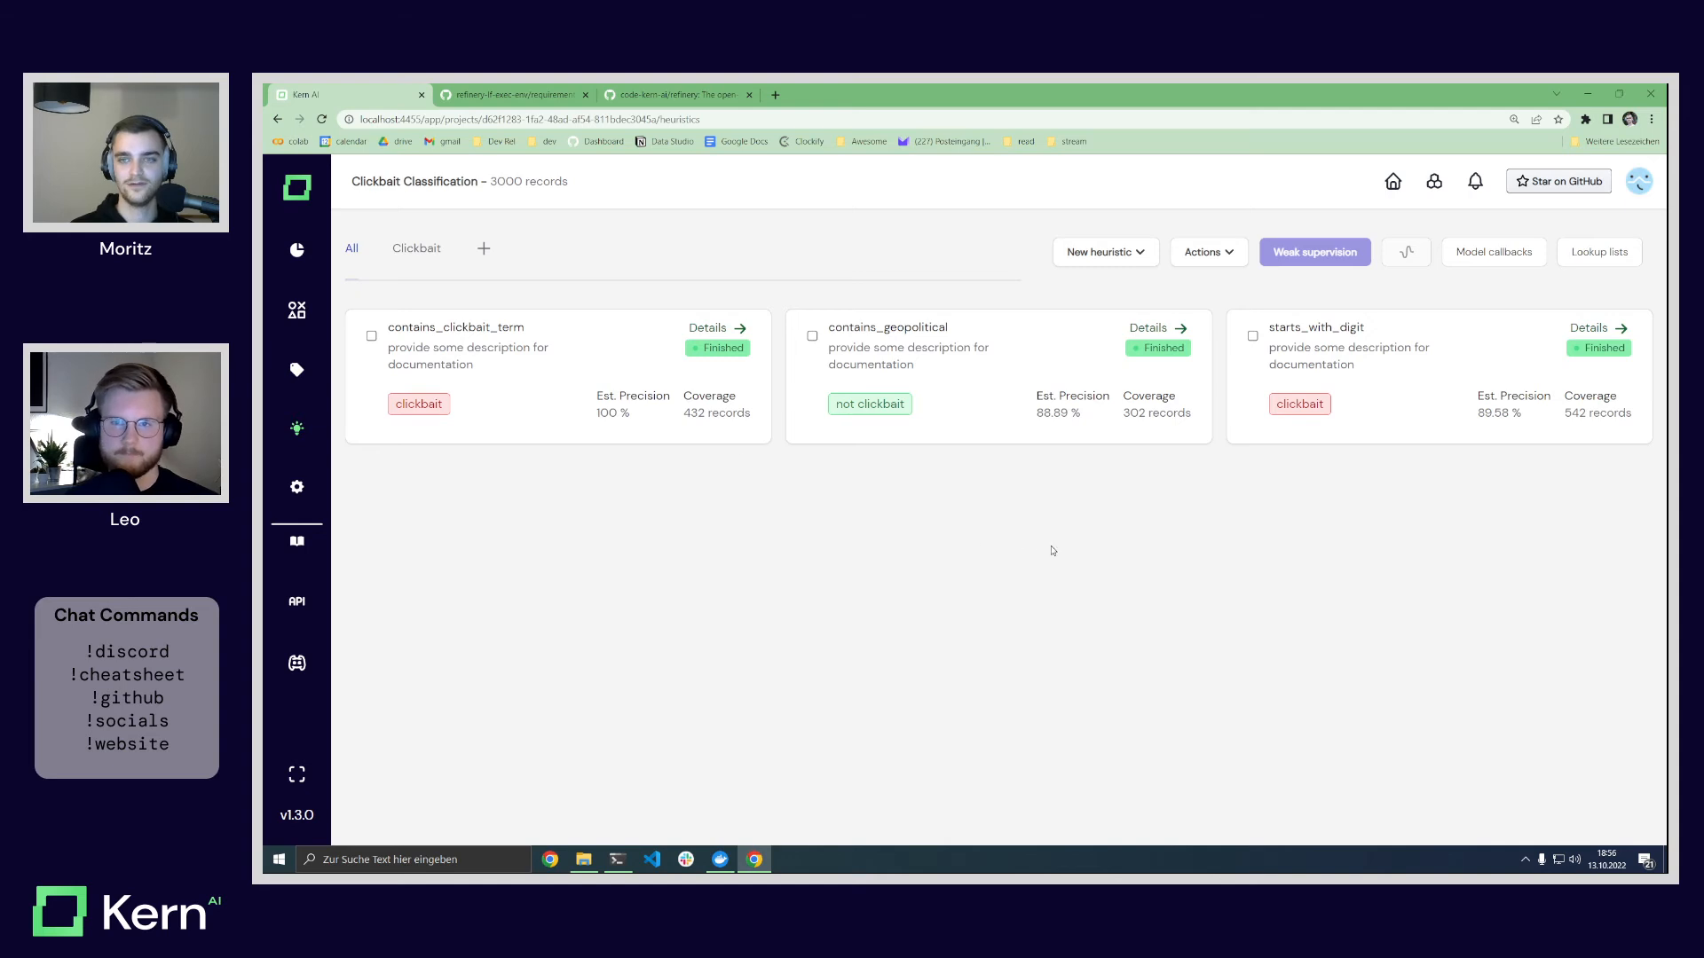
left_click(1104, 252)
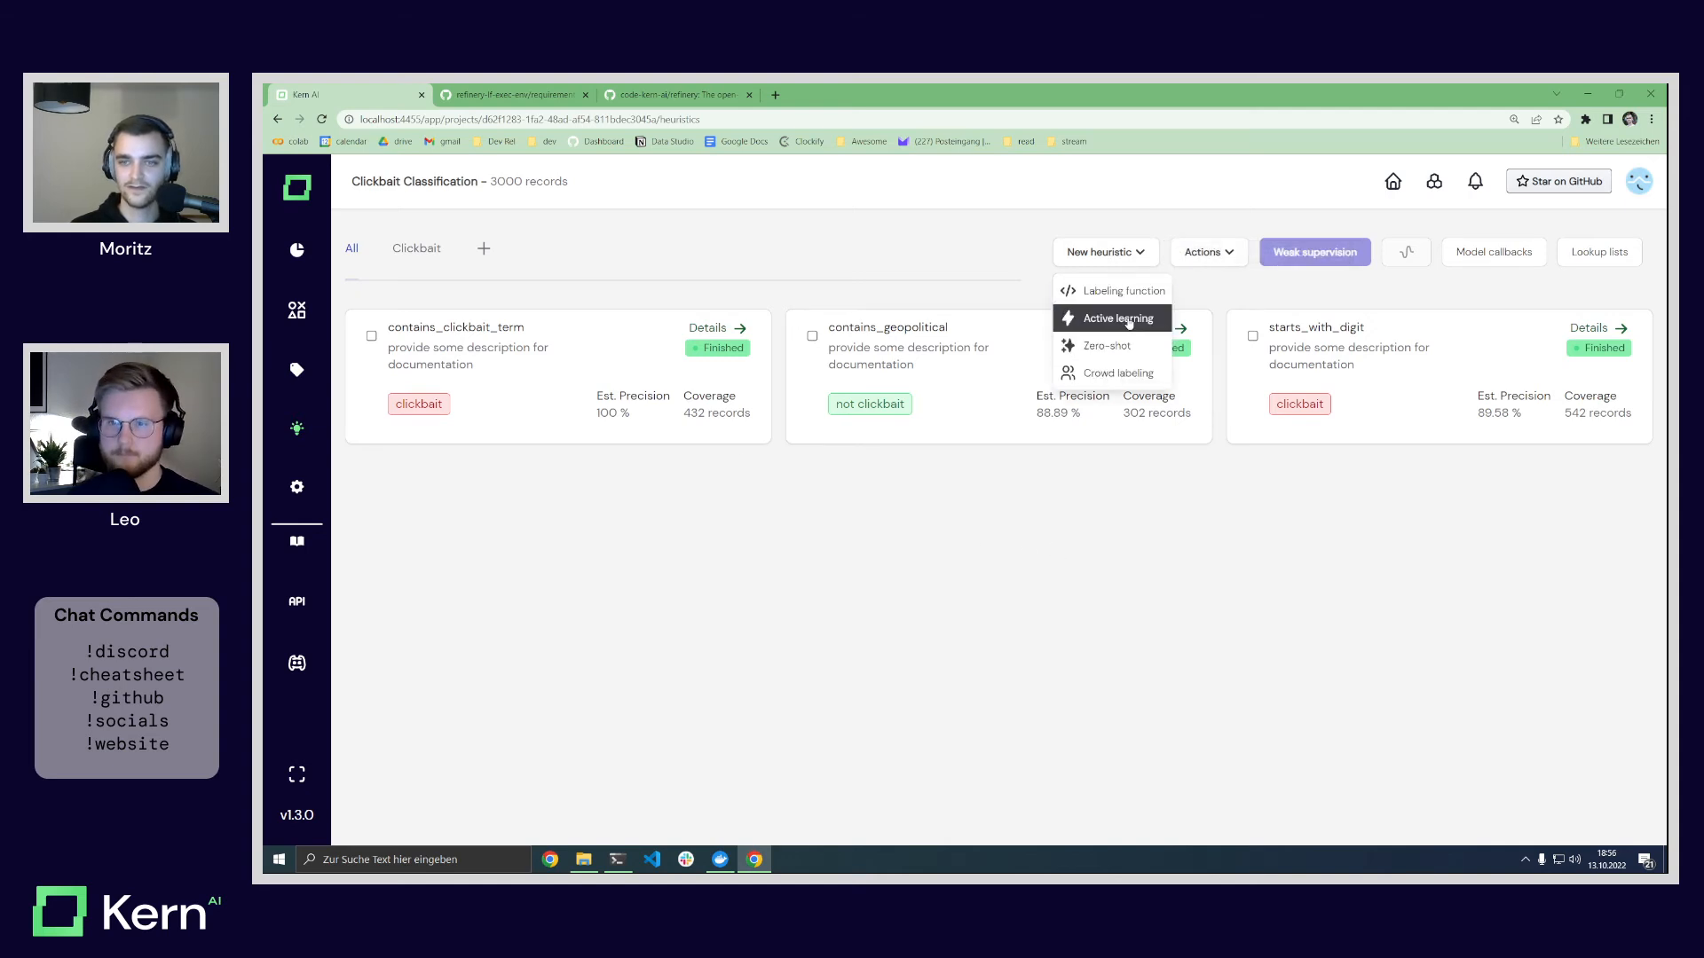
left_click(1128, 321)
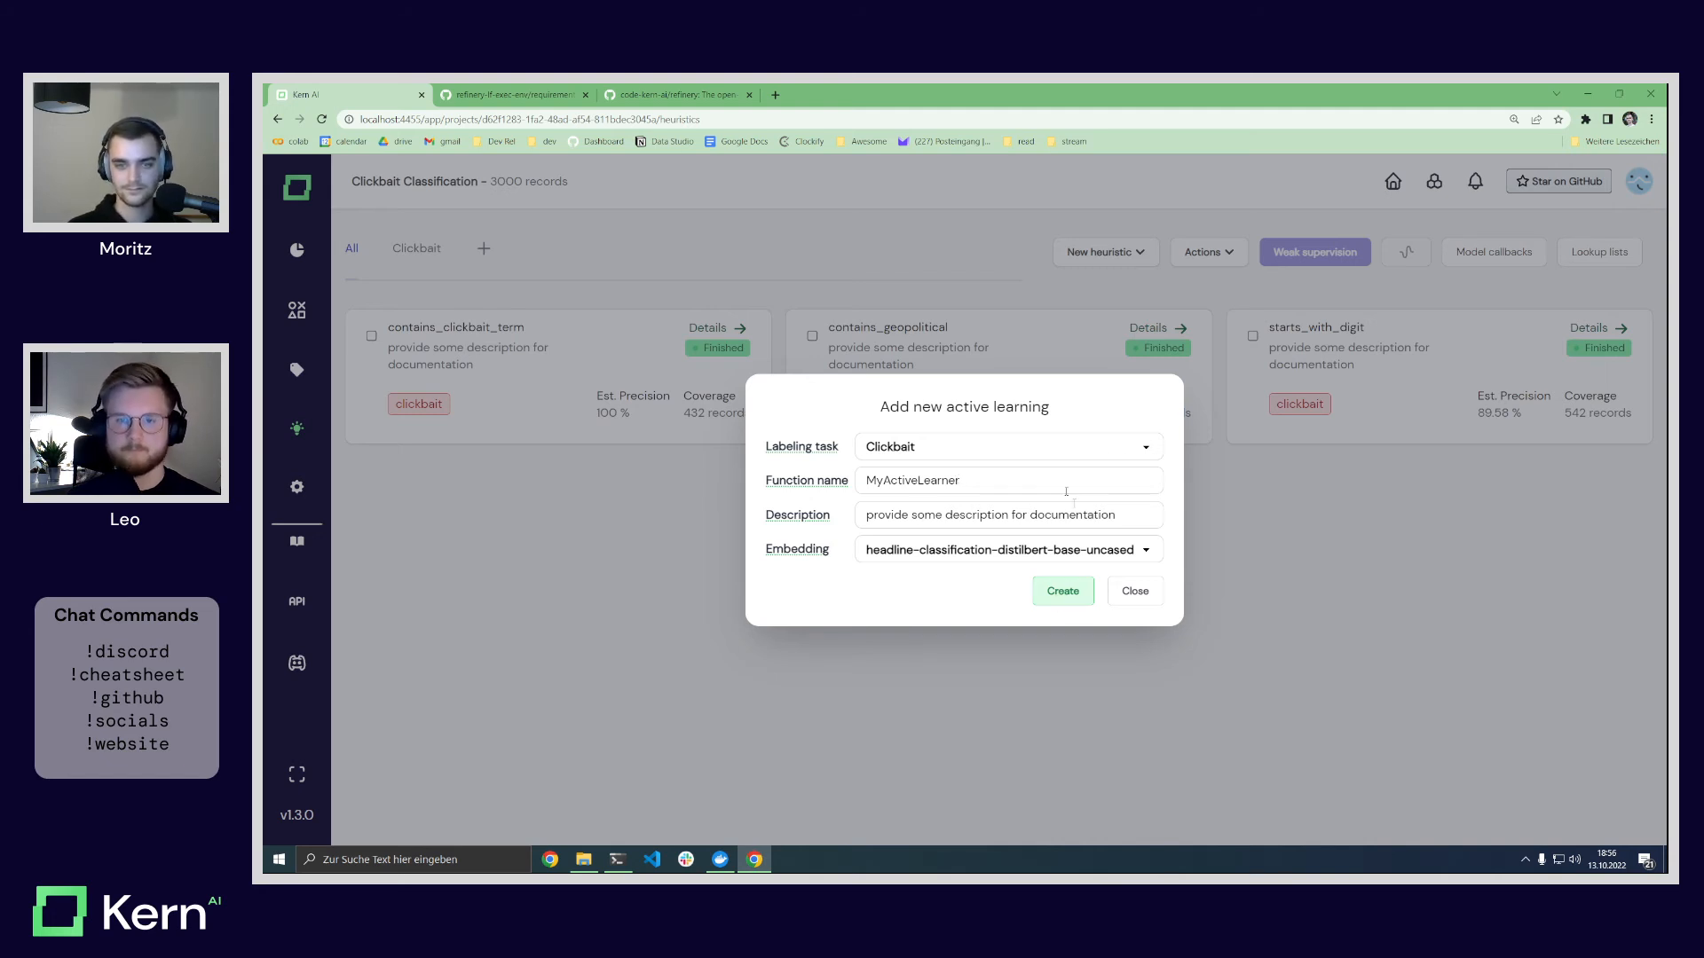
left_click(957, 480)
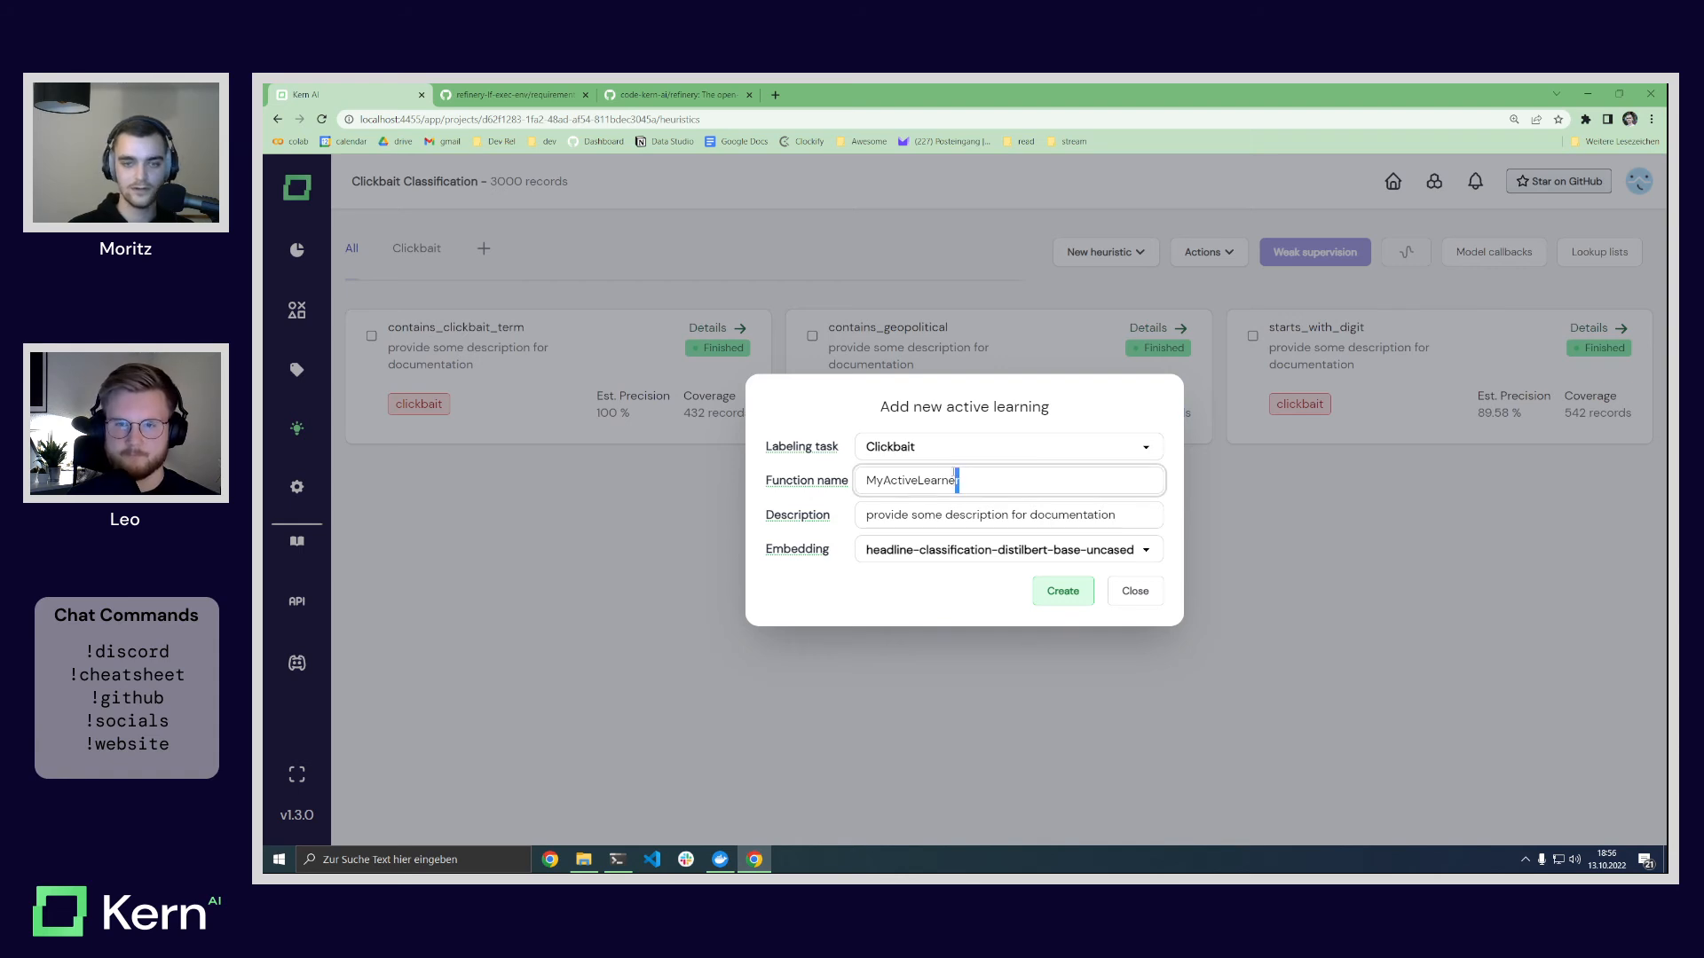
left_click_drag(956, 480, 825, 480)
key("BackSpace")
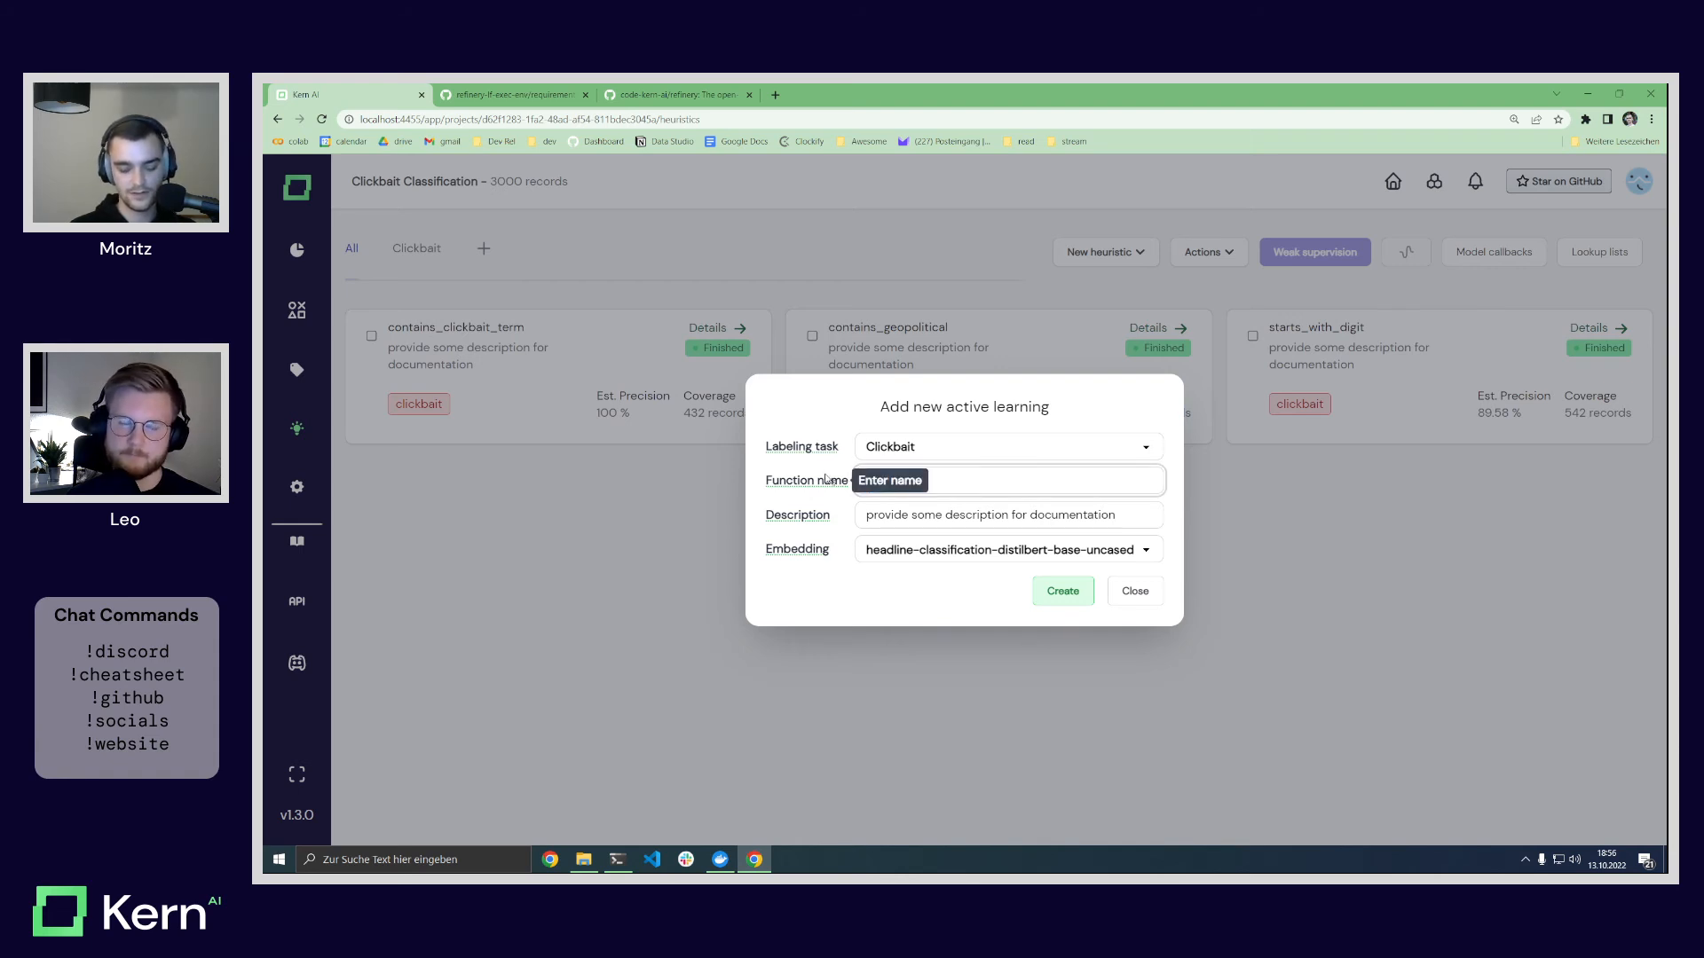
type("LogisticRegression")
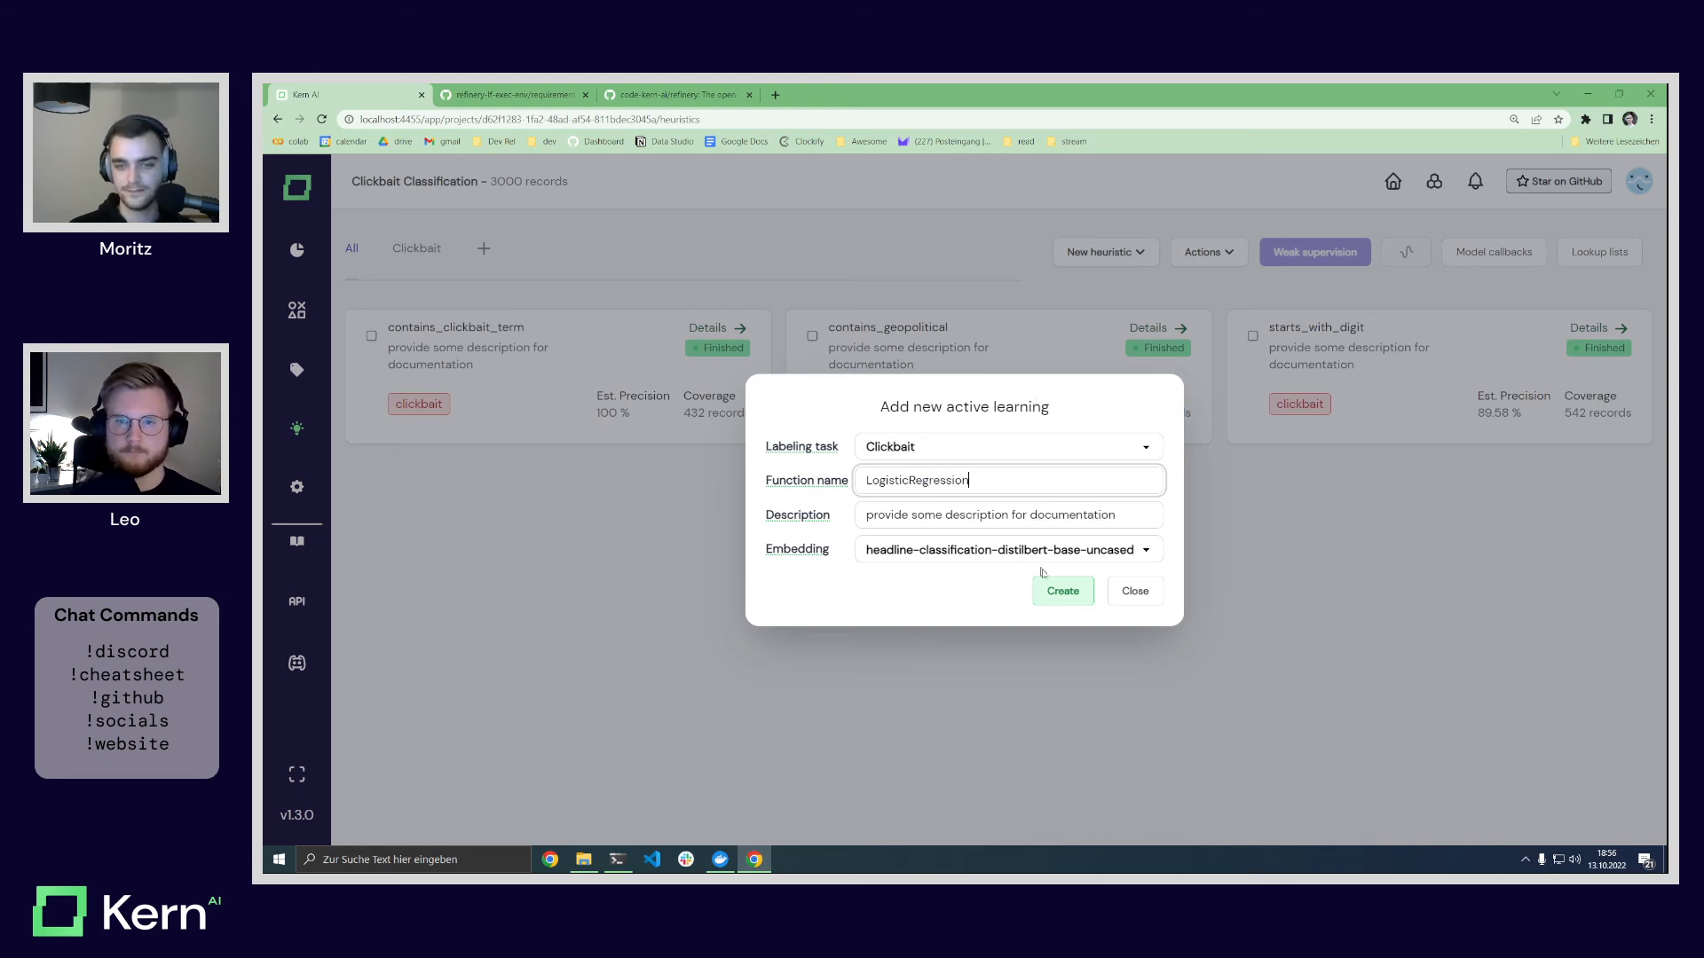
left_click(1060, 590)
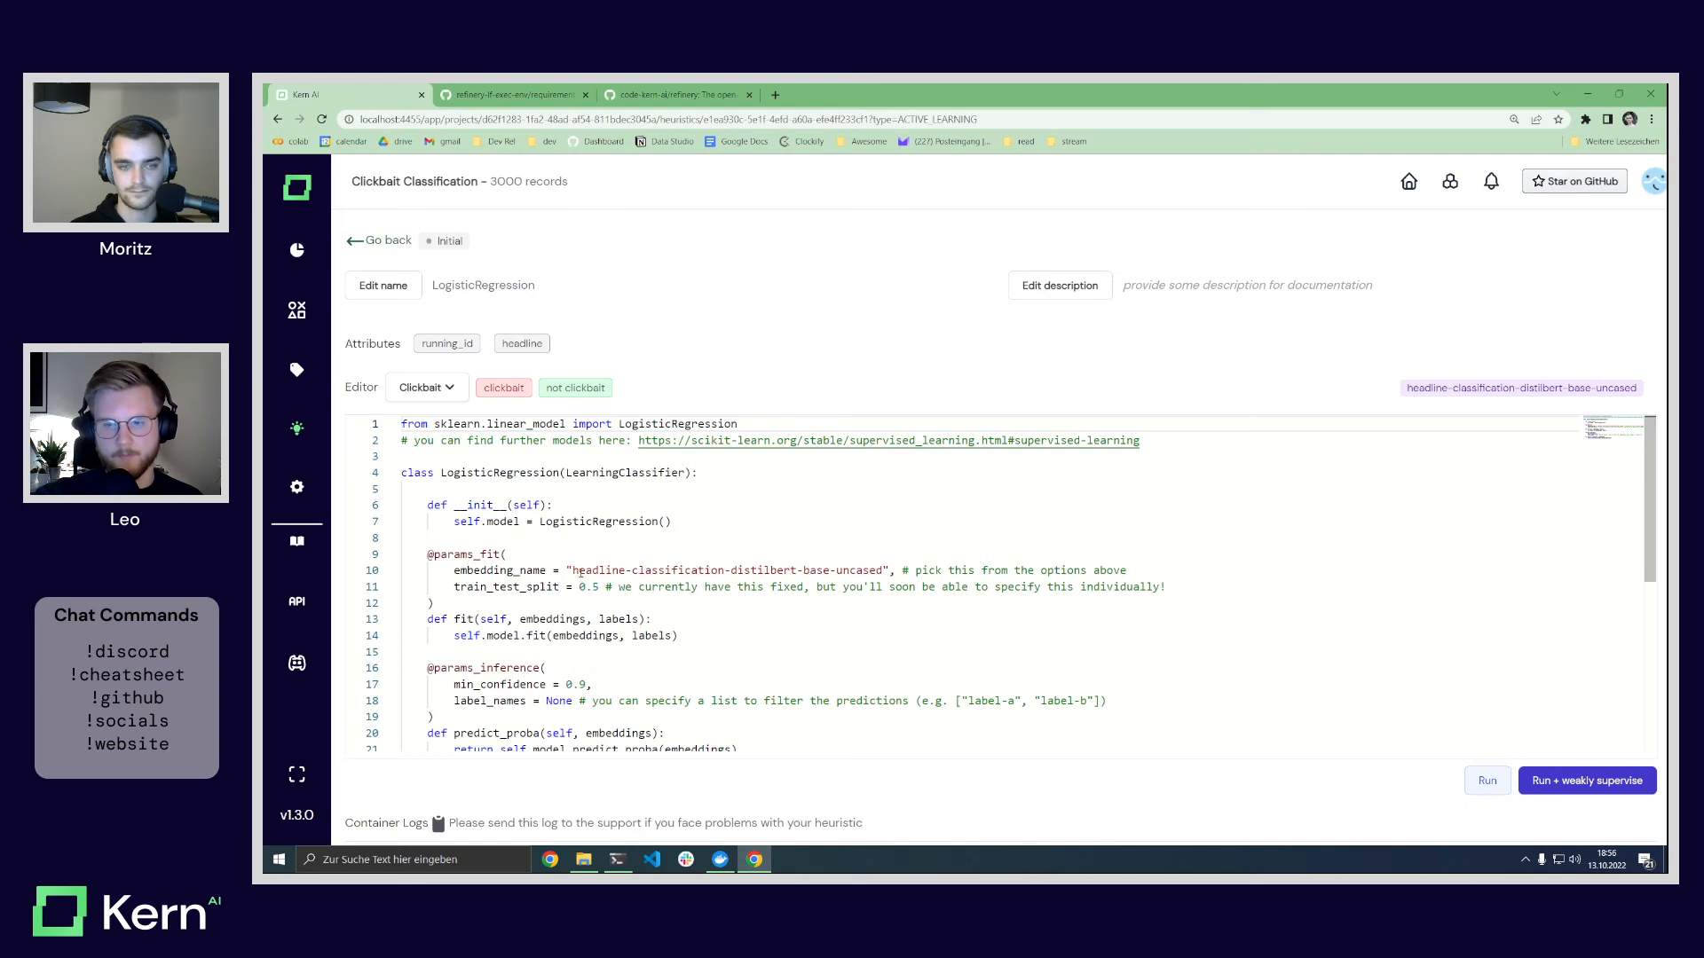
Step: Review the LogisticRegression learner's fit and inference parameters and set min_confidence to 0.8
left_click_drag(573, 571, 884, 572)
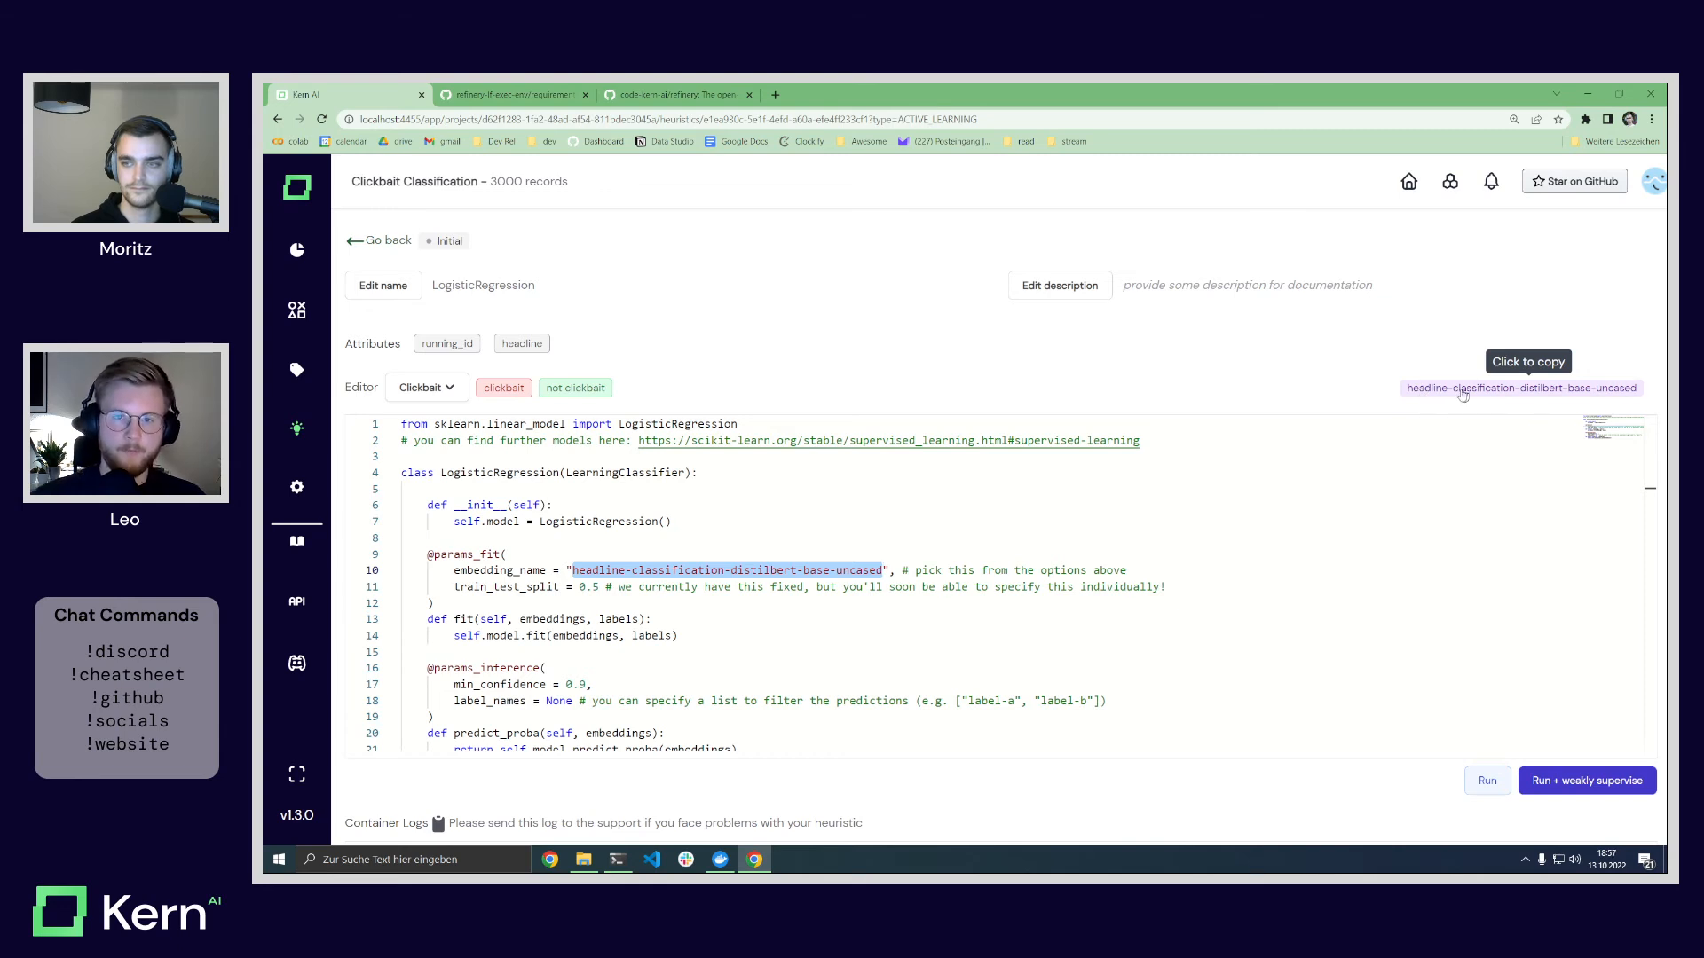
left_click(853, 387)
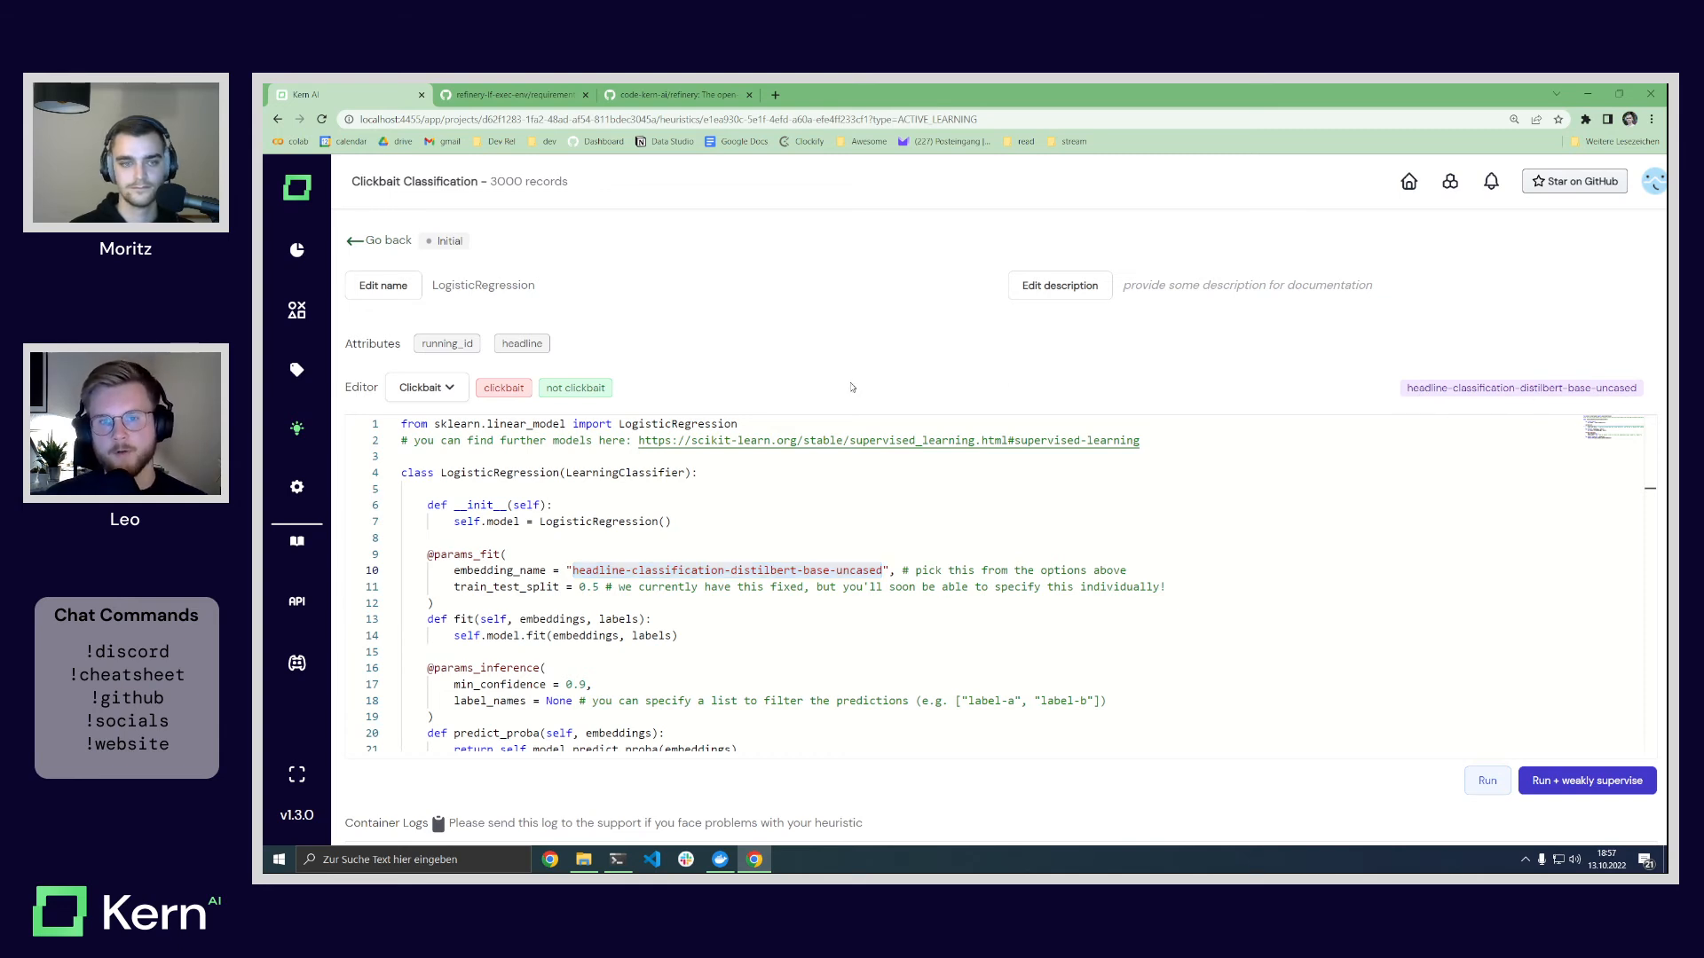
left_click(890, 570)
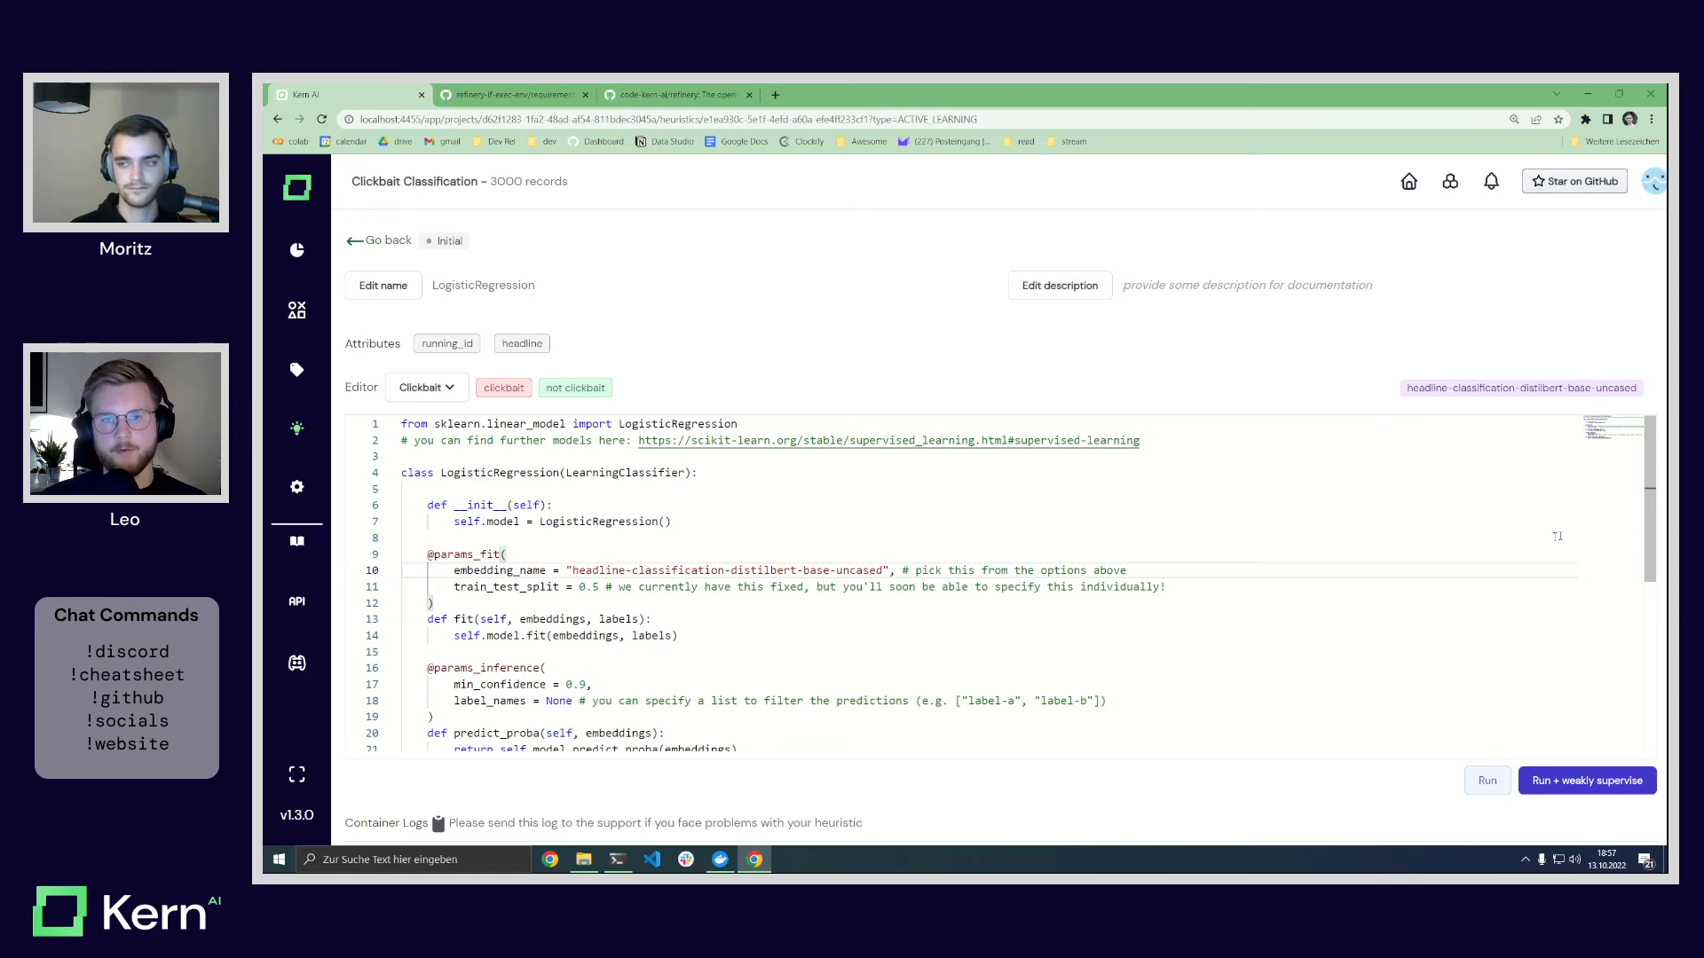
left_click_drag(1648, 486, 1644, 491)
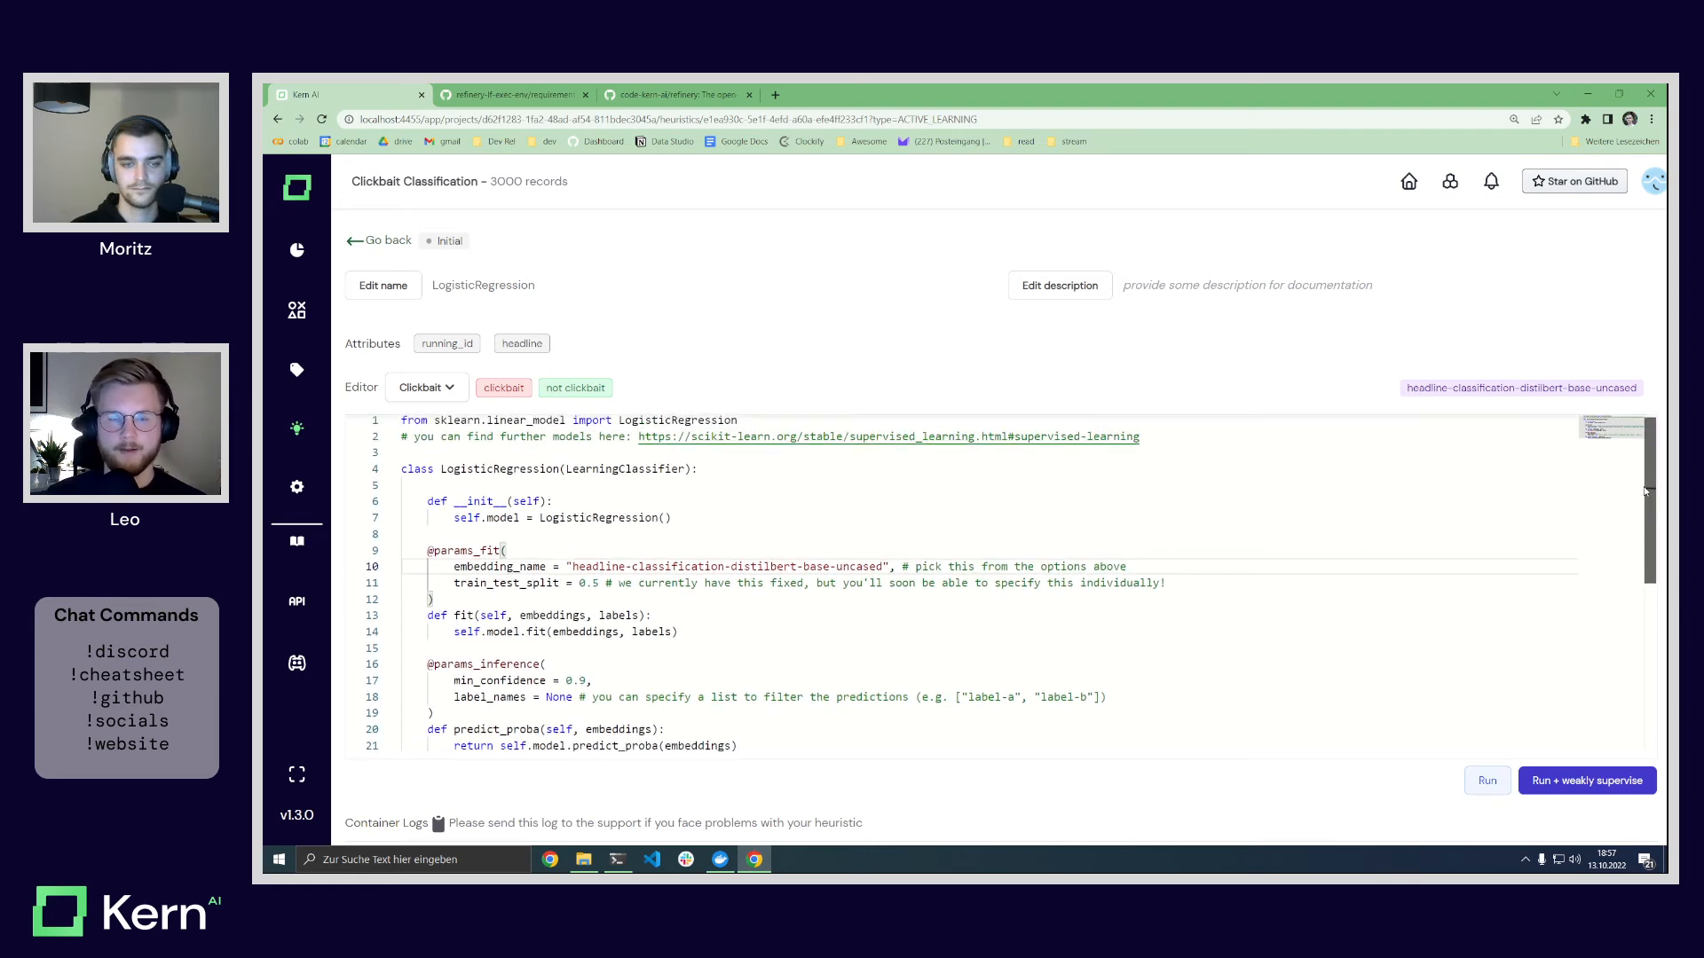
left_click(755, 618)
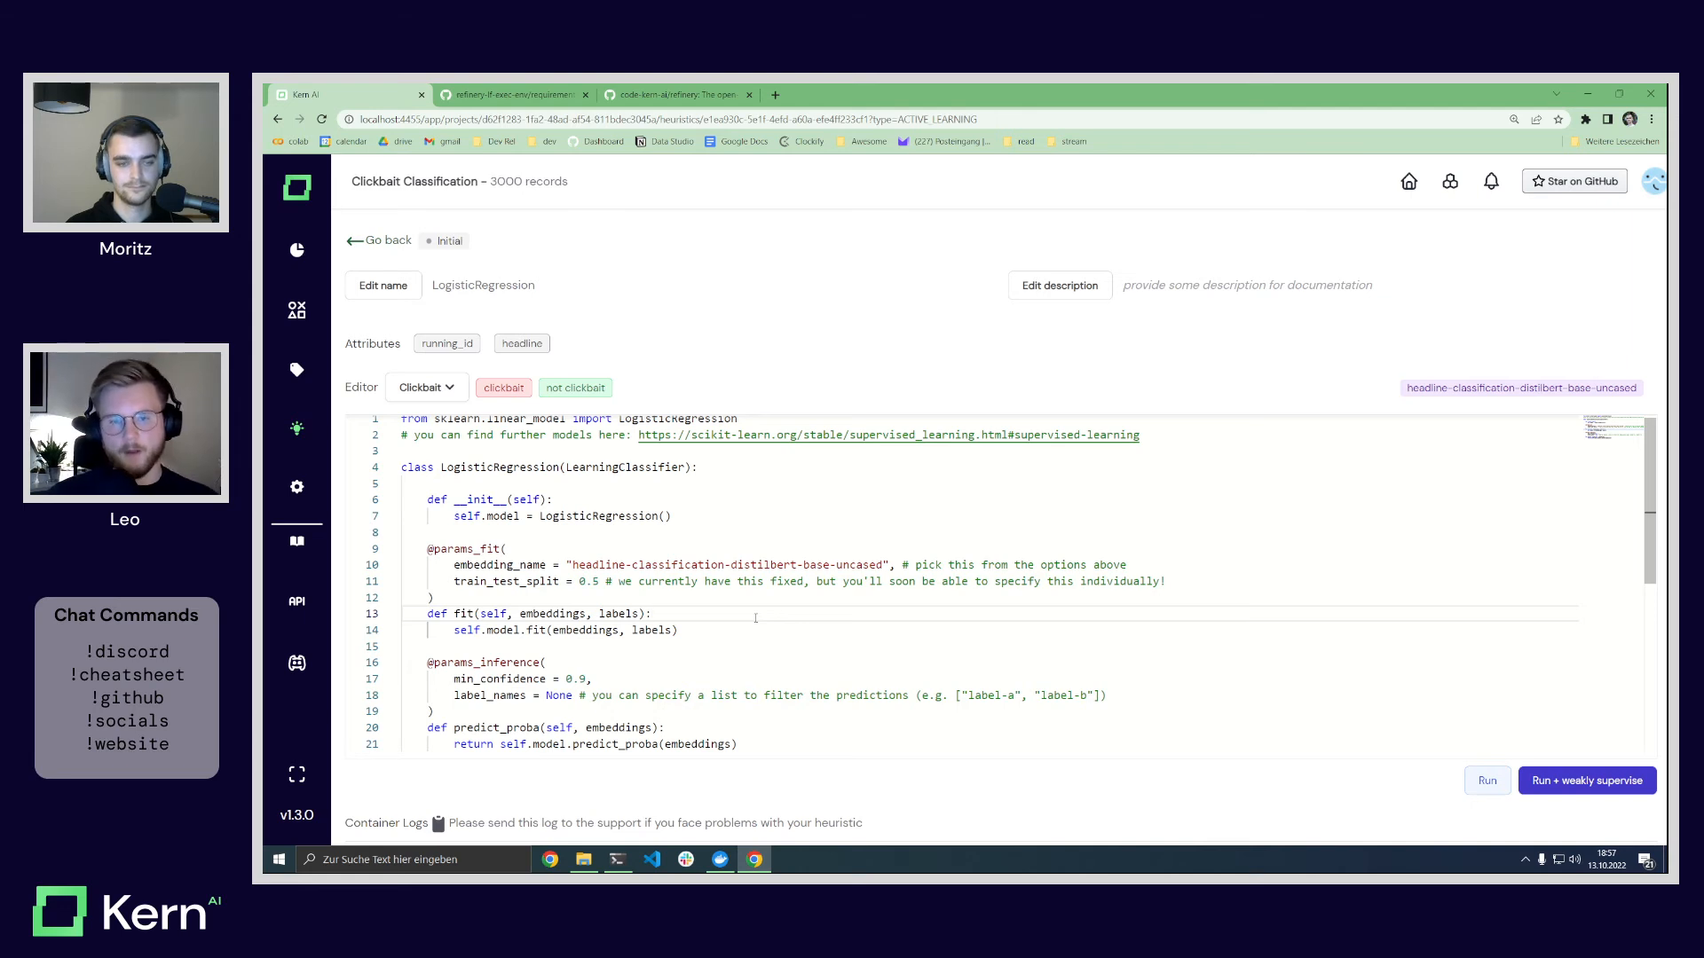
double_click(578, 679)
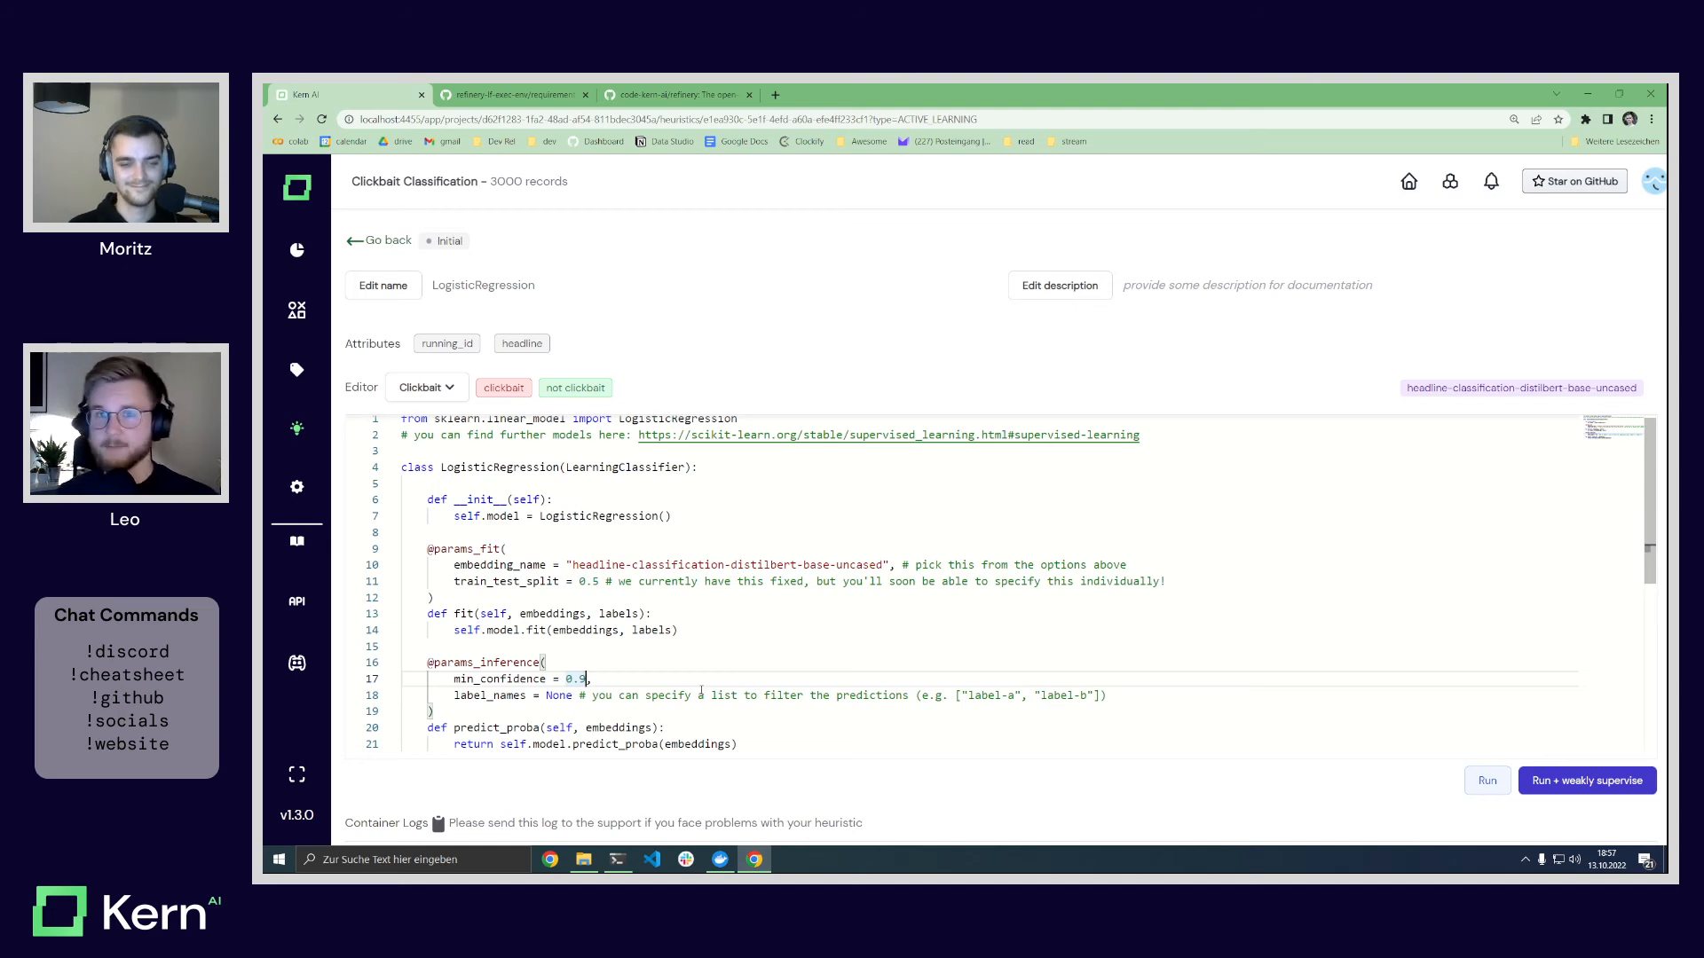
key("BackSpace")
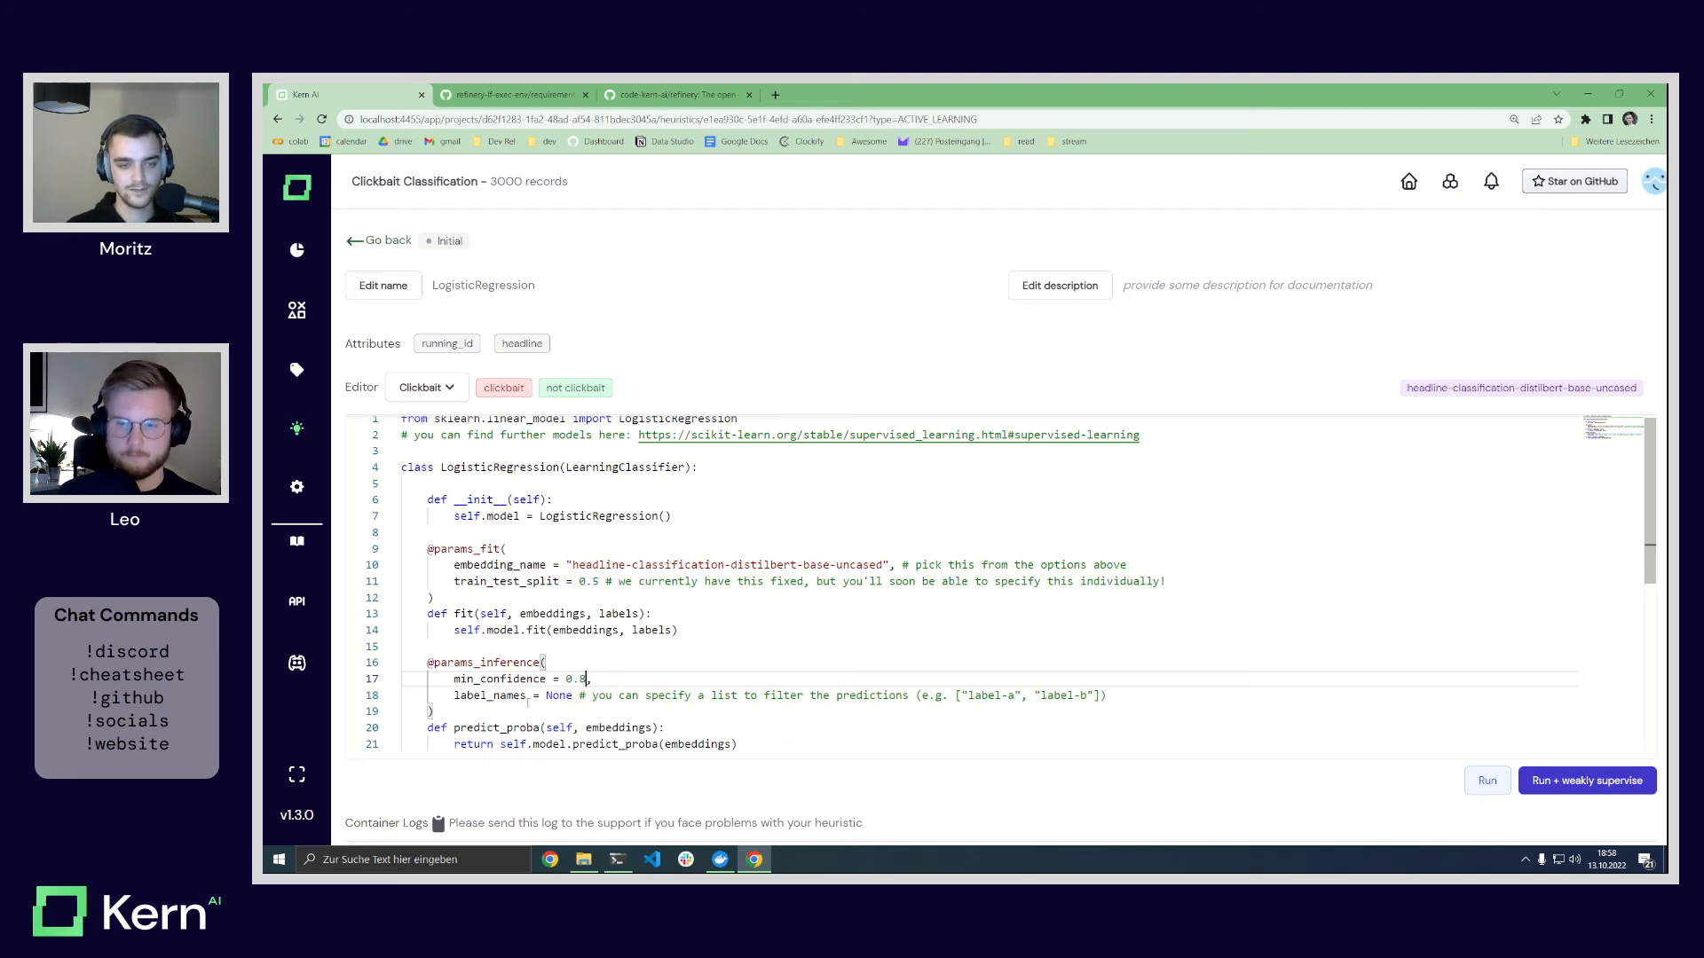
double_click(559, 696)
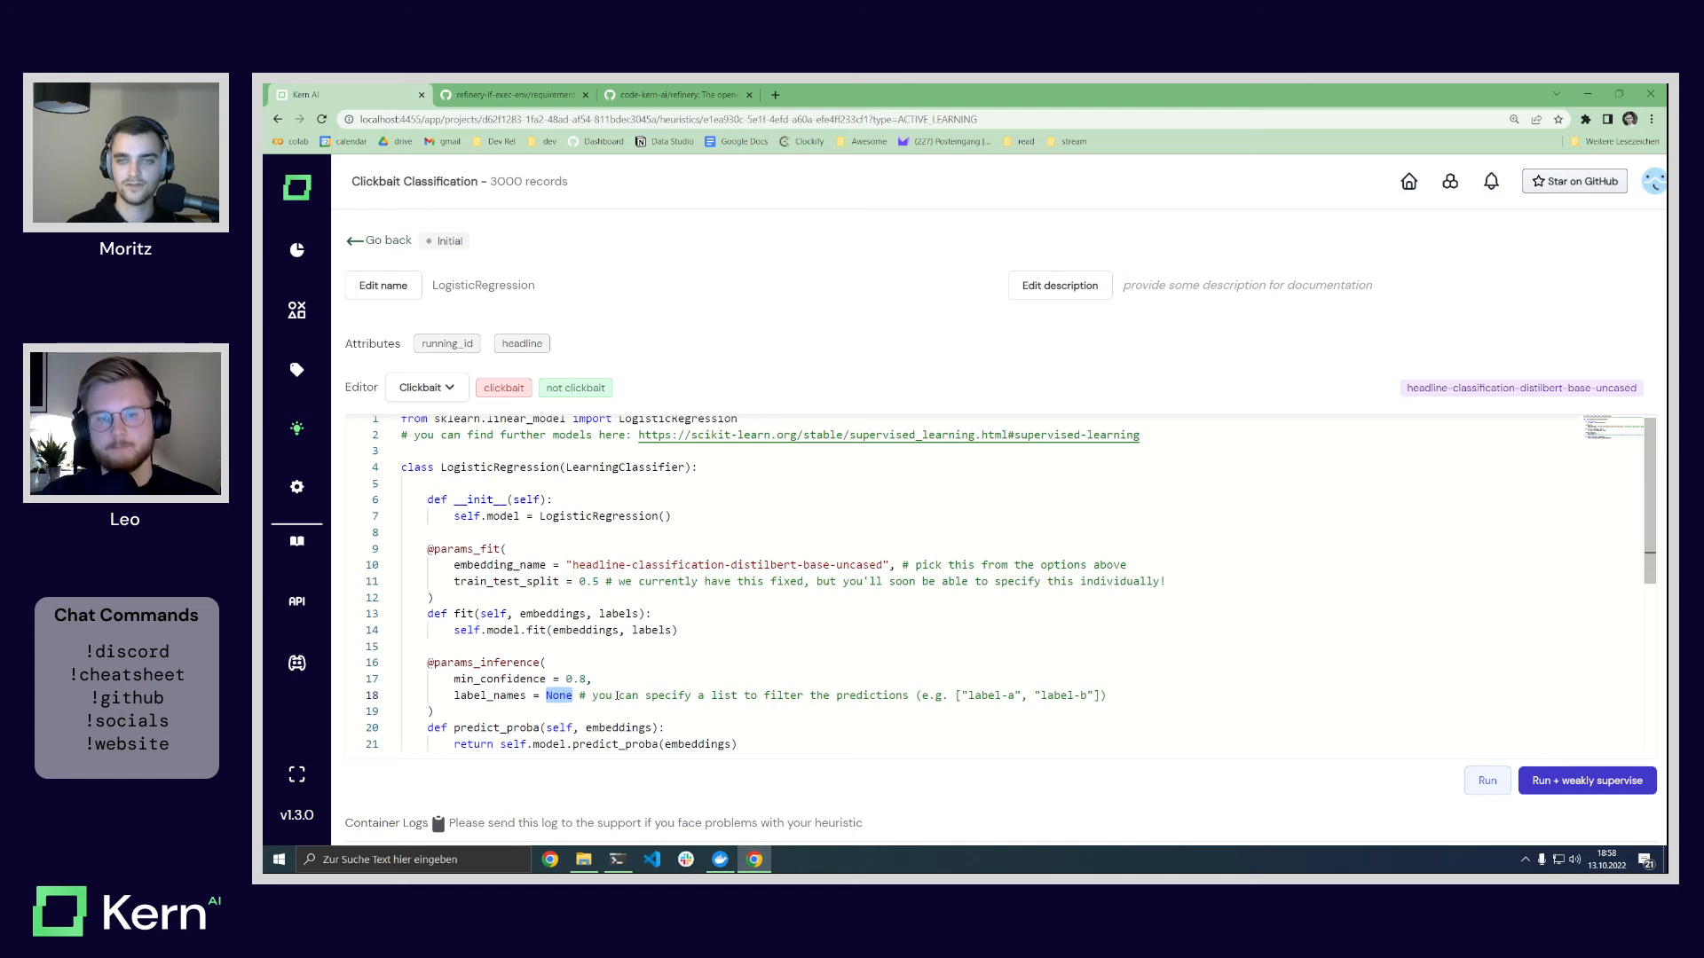
left_click(654, 697)
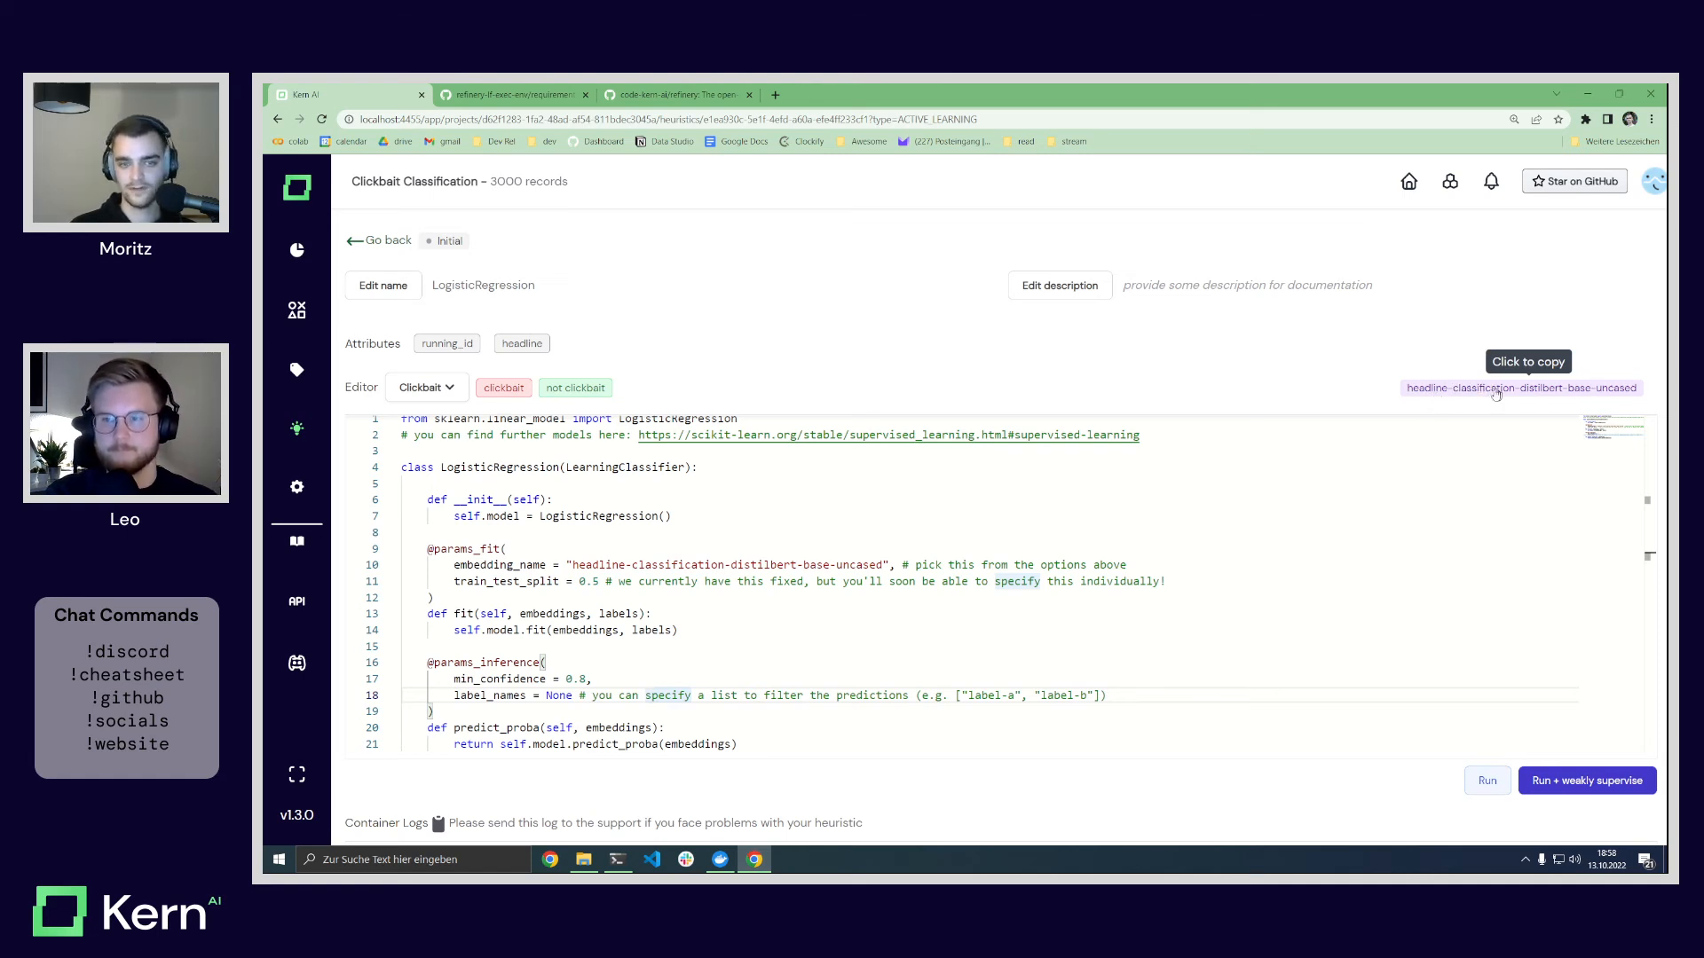
Step: Run the LogisticRegression active learner without weak supervision, keeping its embedding and model import
left_click_drag(569, 565, 892, 564)
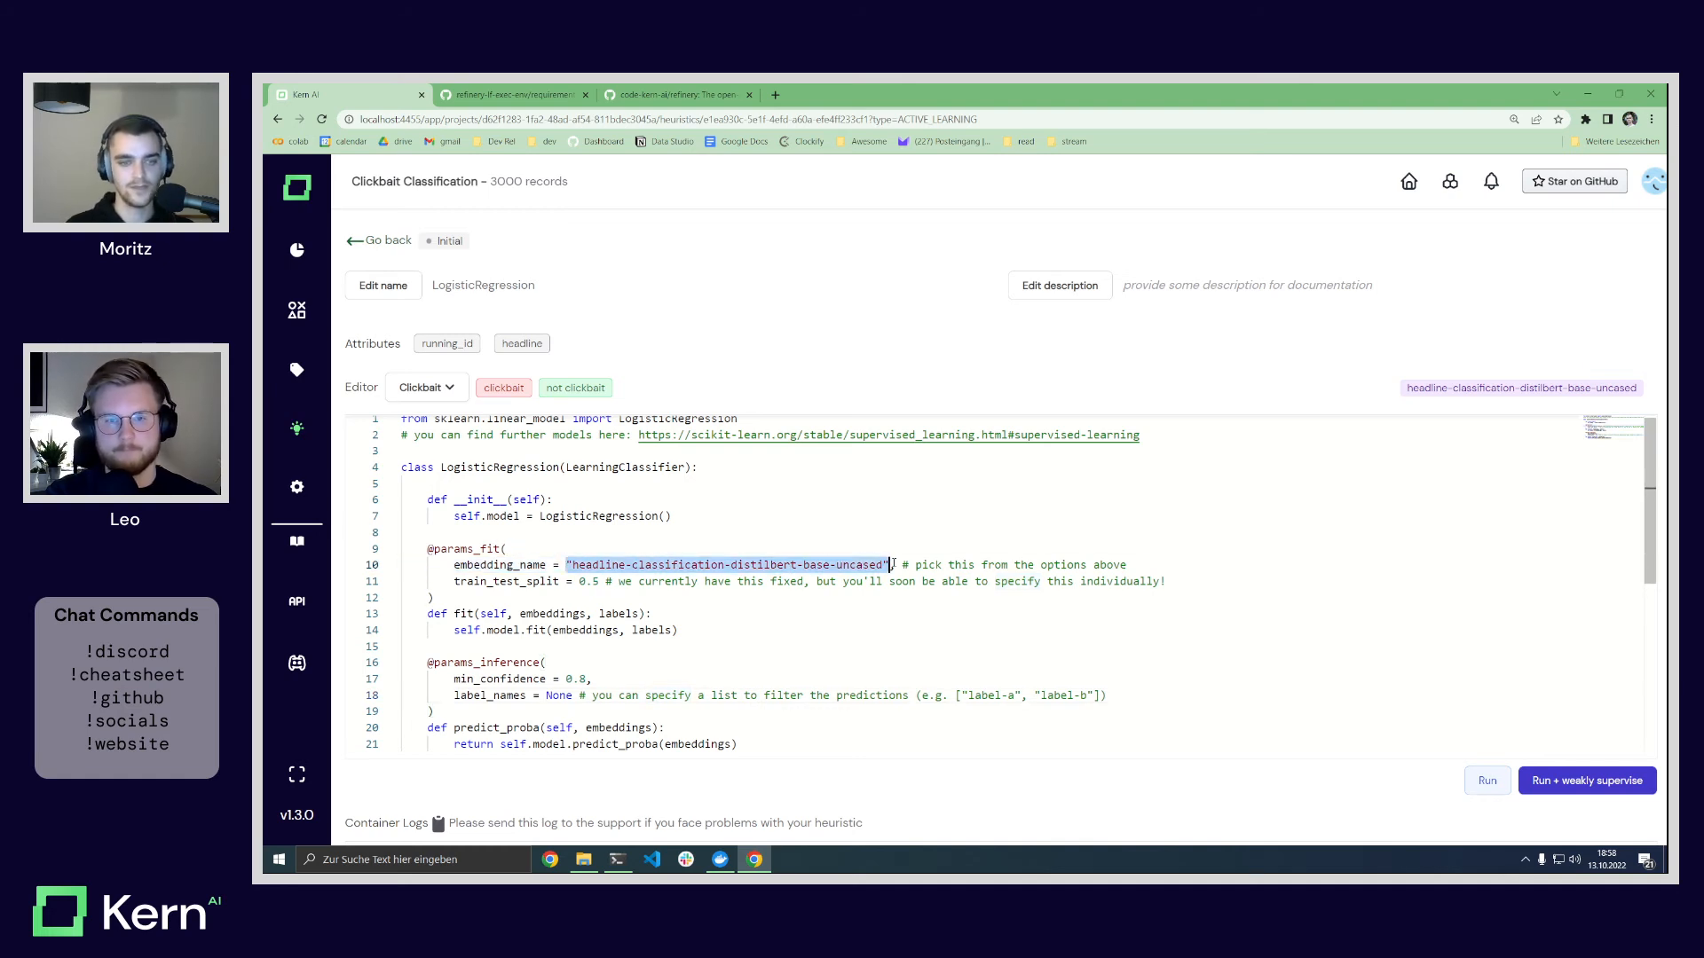
left_click(897, 564)
scroll(976, 766, "down", 3)
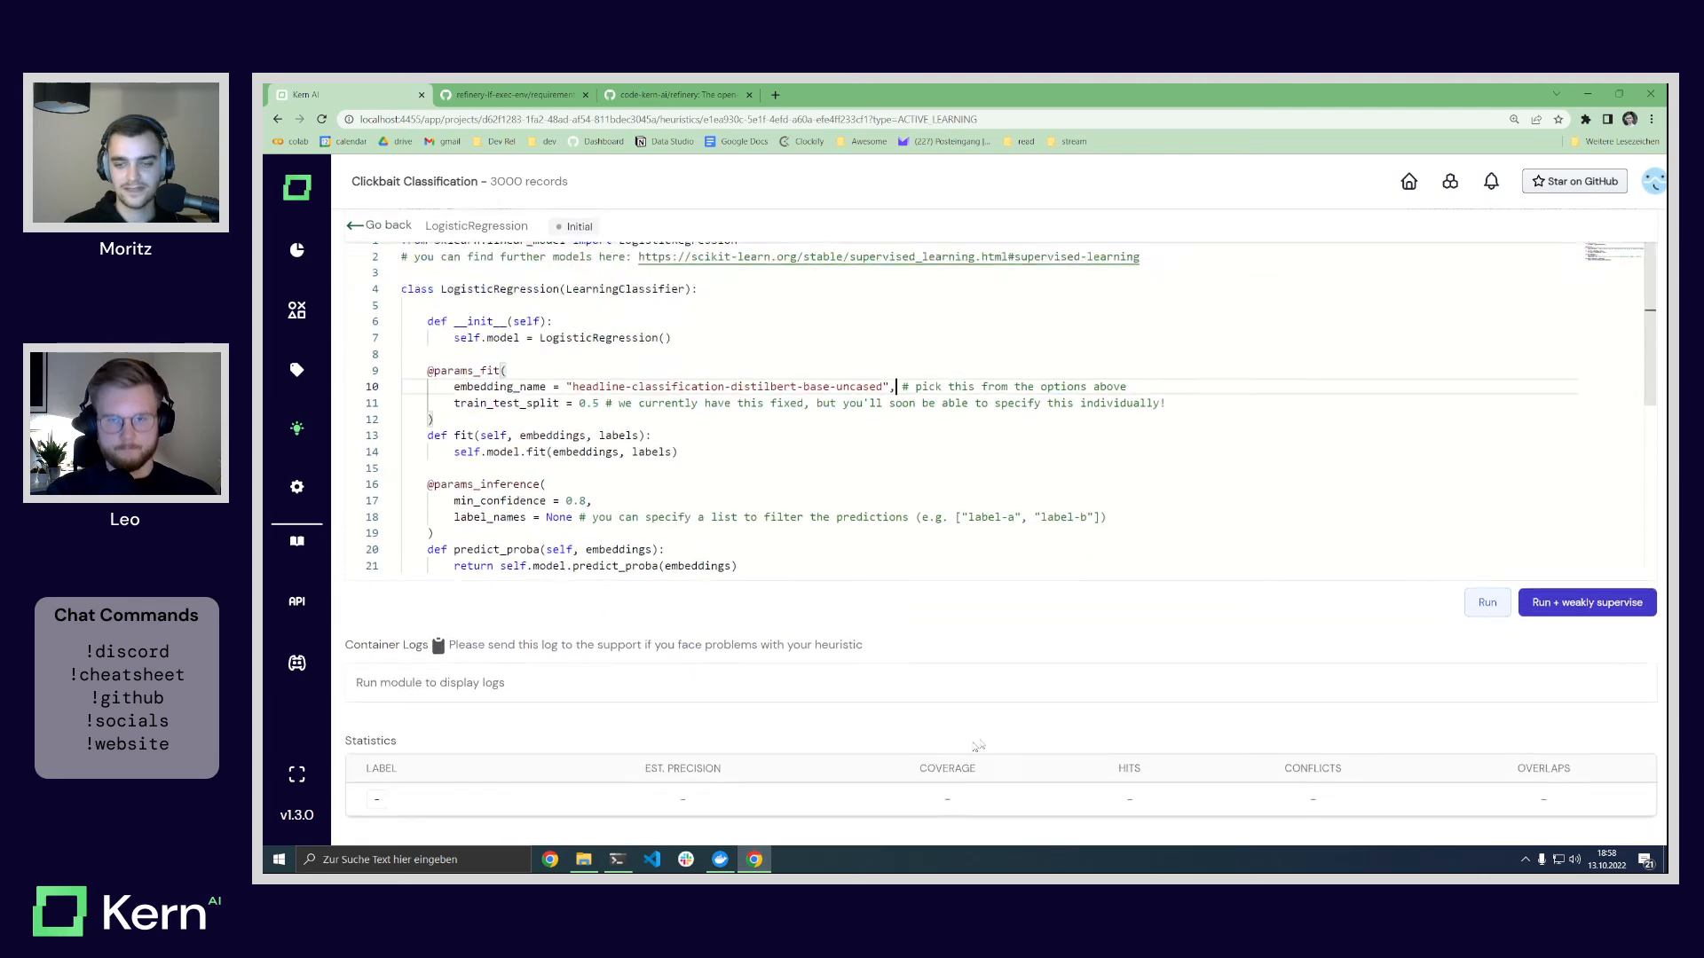
left_click(1474, 579)
scroll(974, 613, "down", 1)
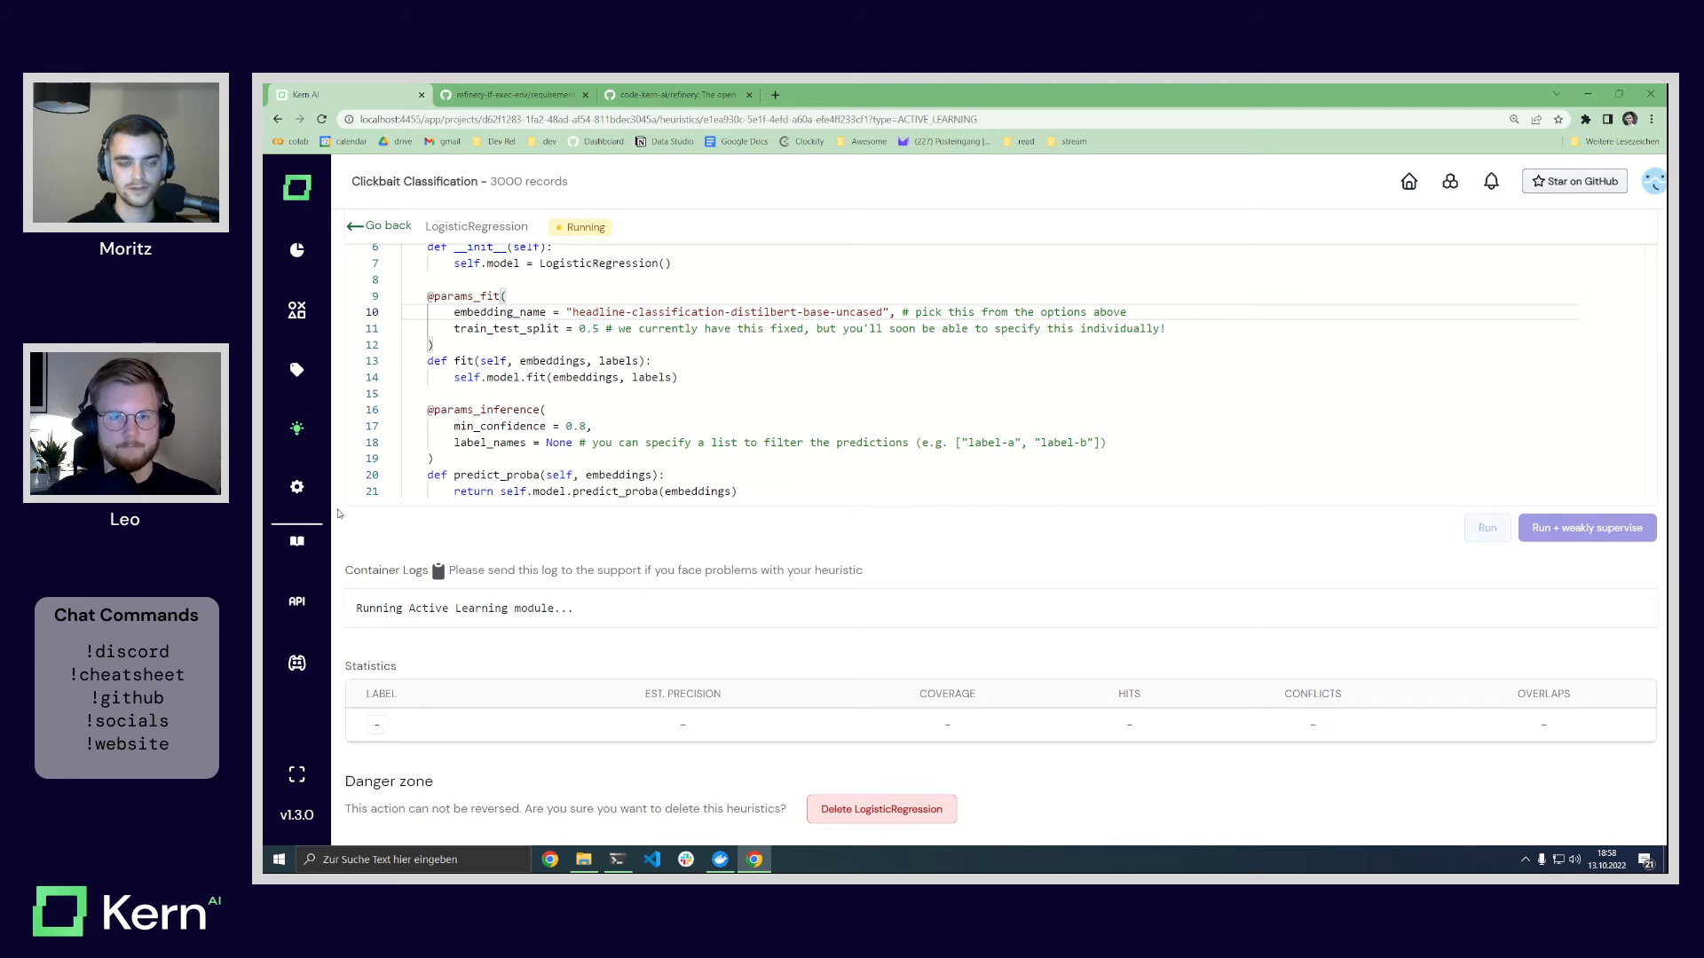
scroll(622, 442, "up", 3)
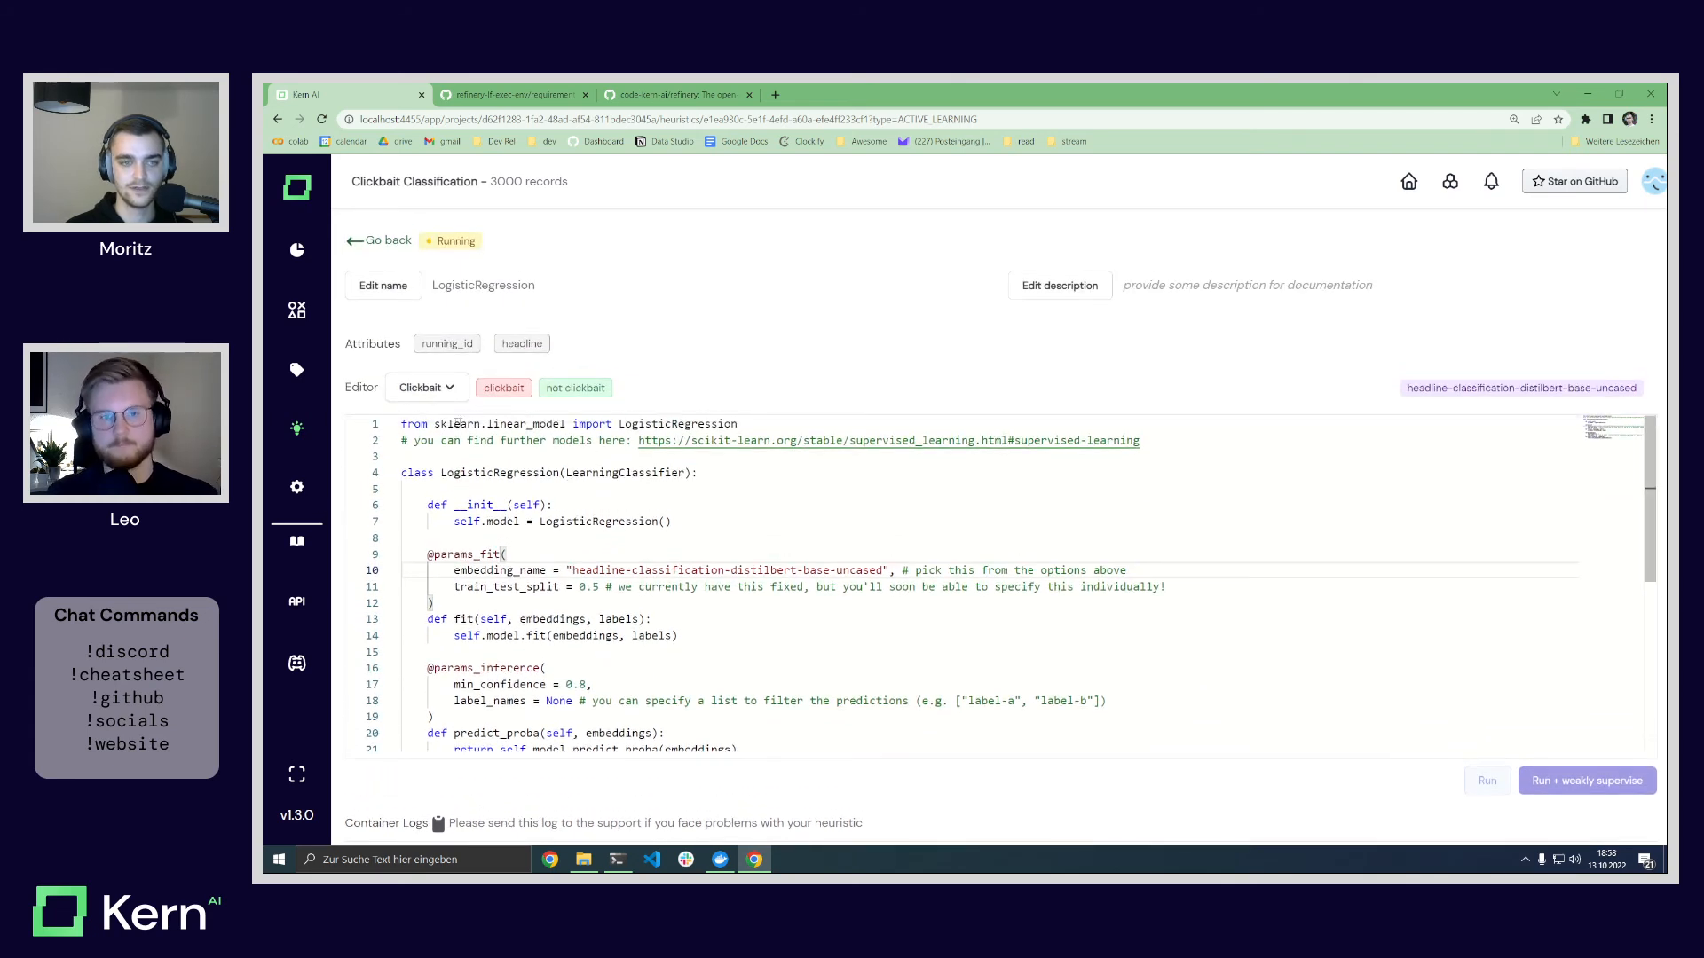
left_click_drag(434, 423, 722, 423)
left_click(747, 423)
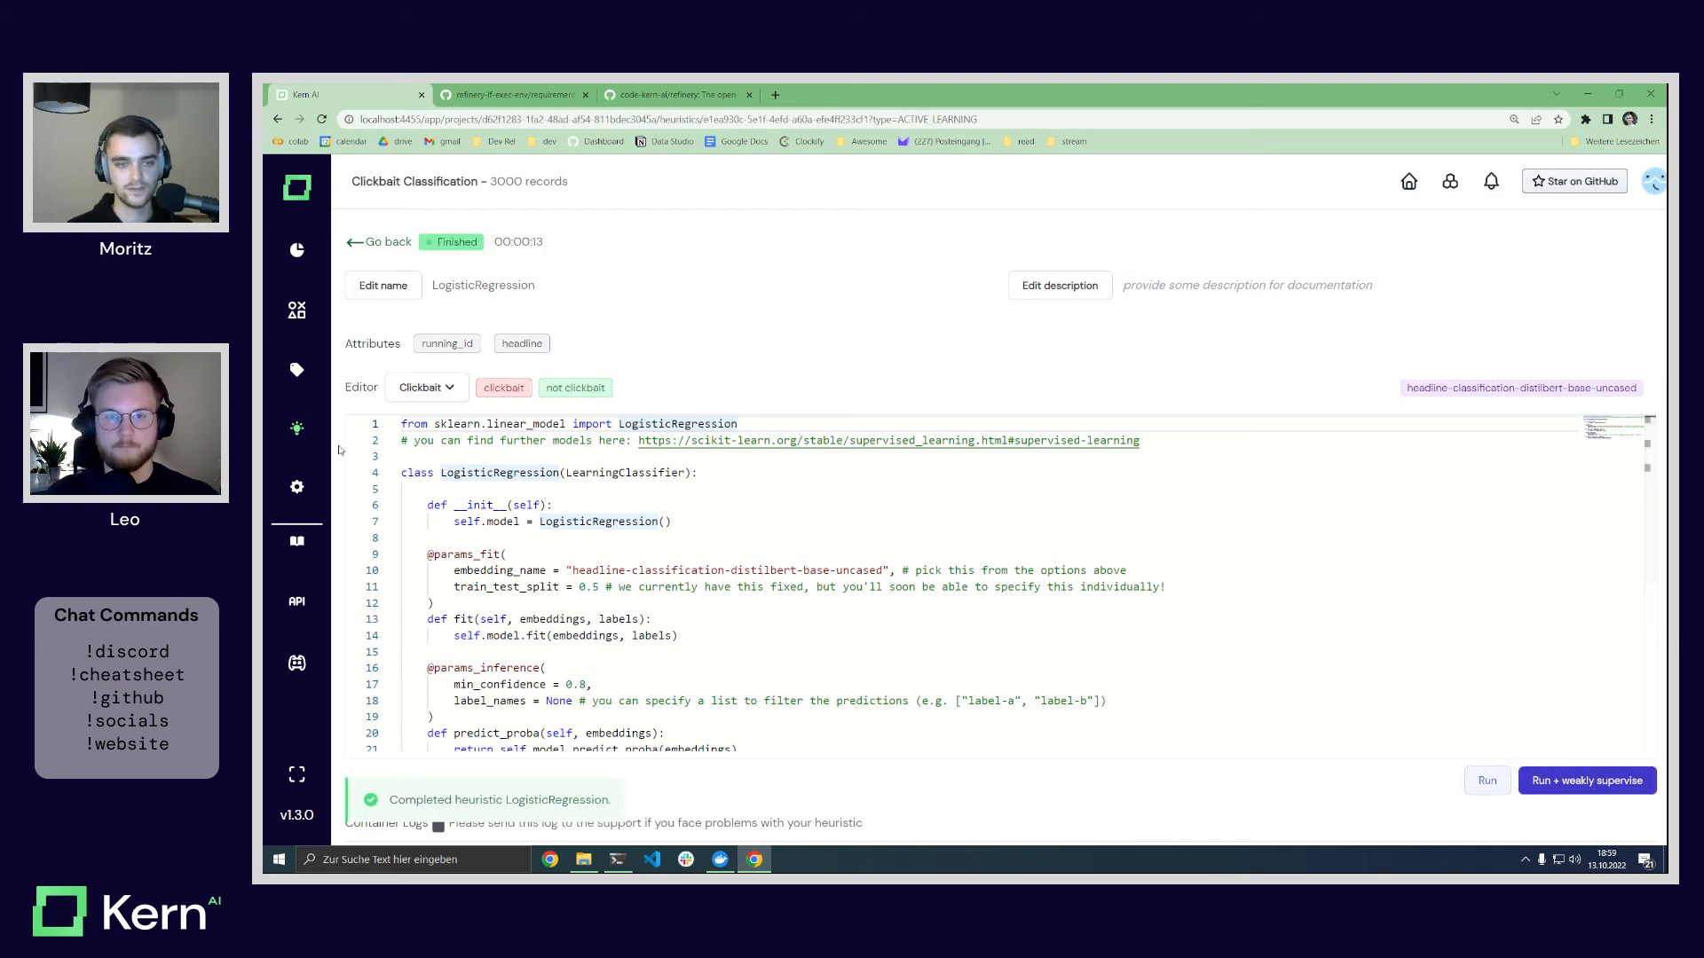
Step: Examine the LogisticRegression run's logs and per-label statistics, and compare it with the other heuristics in the overview
scroll(338, 450, "down", 1)
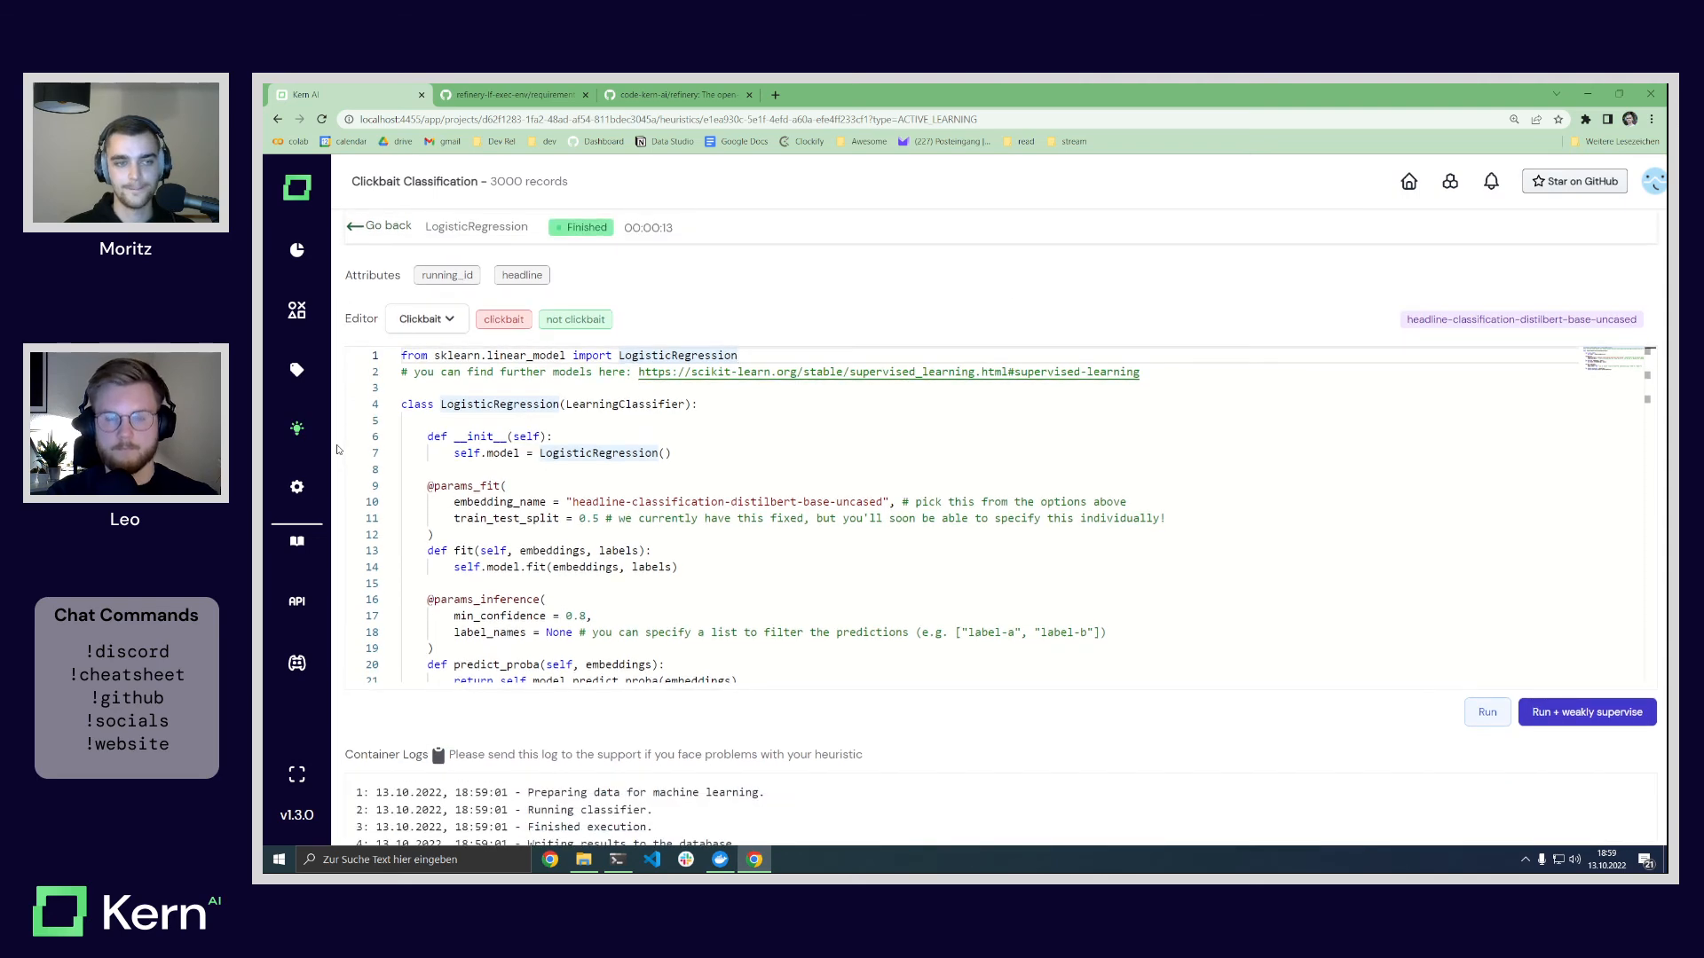
scroll(339, 450, "down", 2)
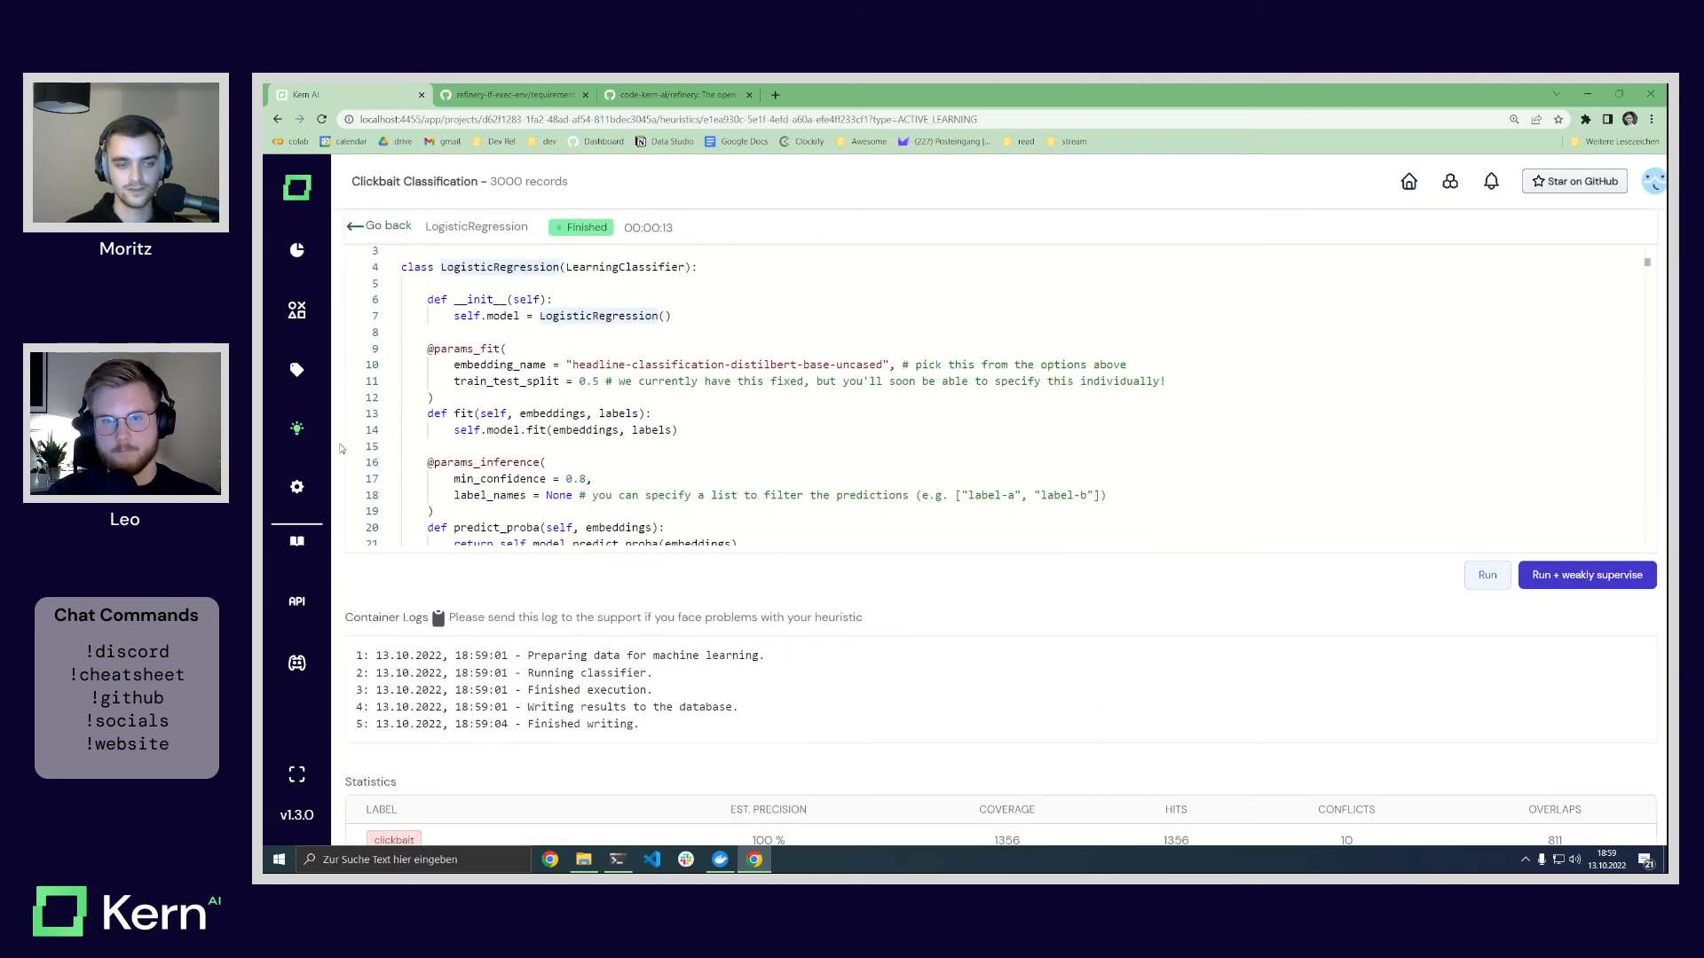
scroll(340, 448, "down", 2)
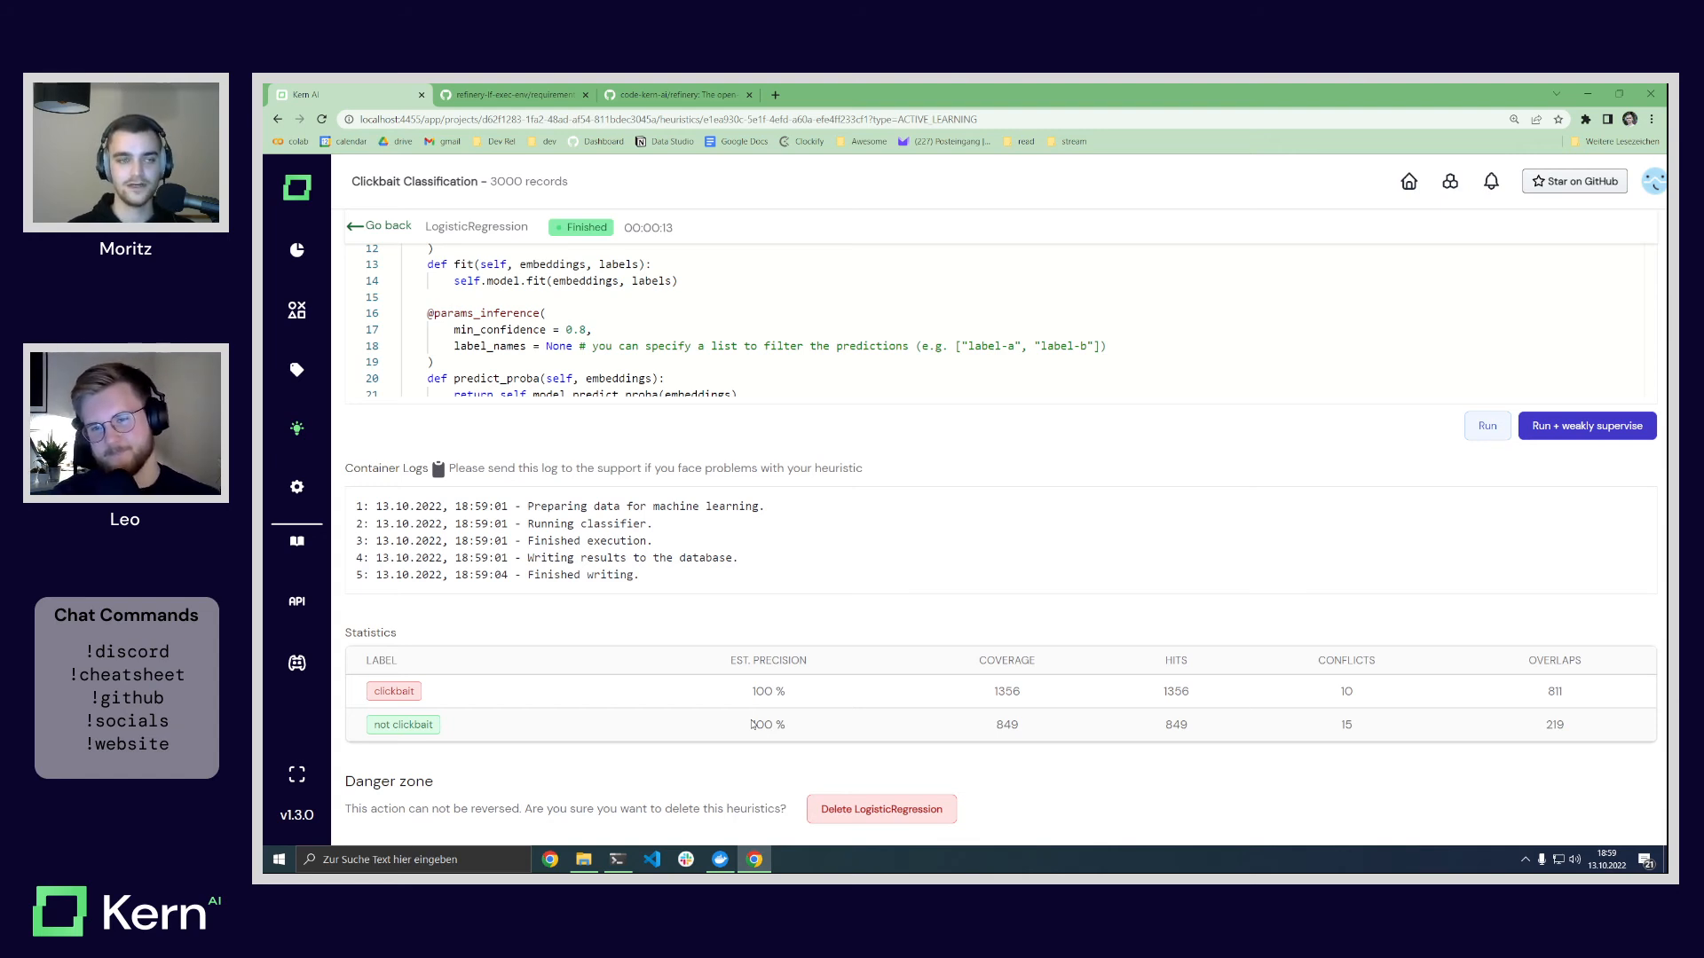
left_click(296, 428)
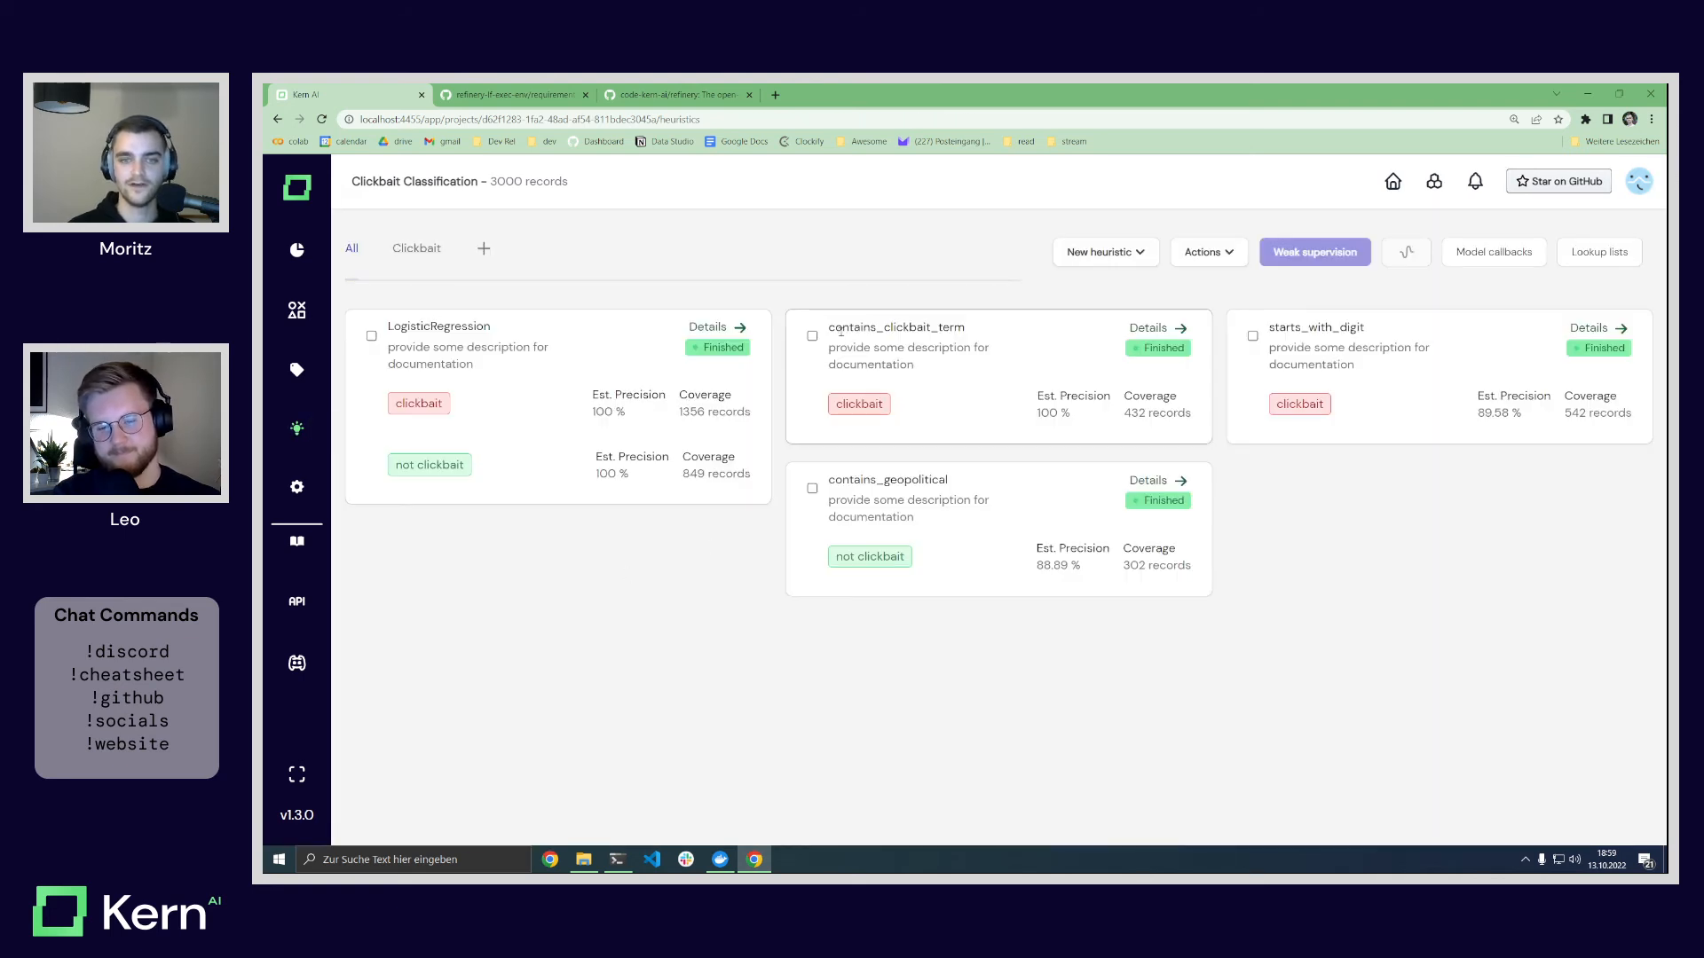
left_click_drag(841, 330, 962, 328)
left_click(697, 588)
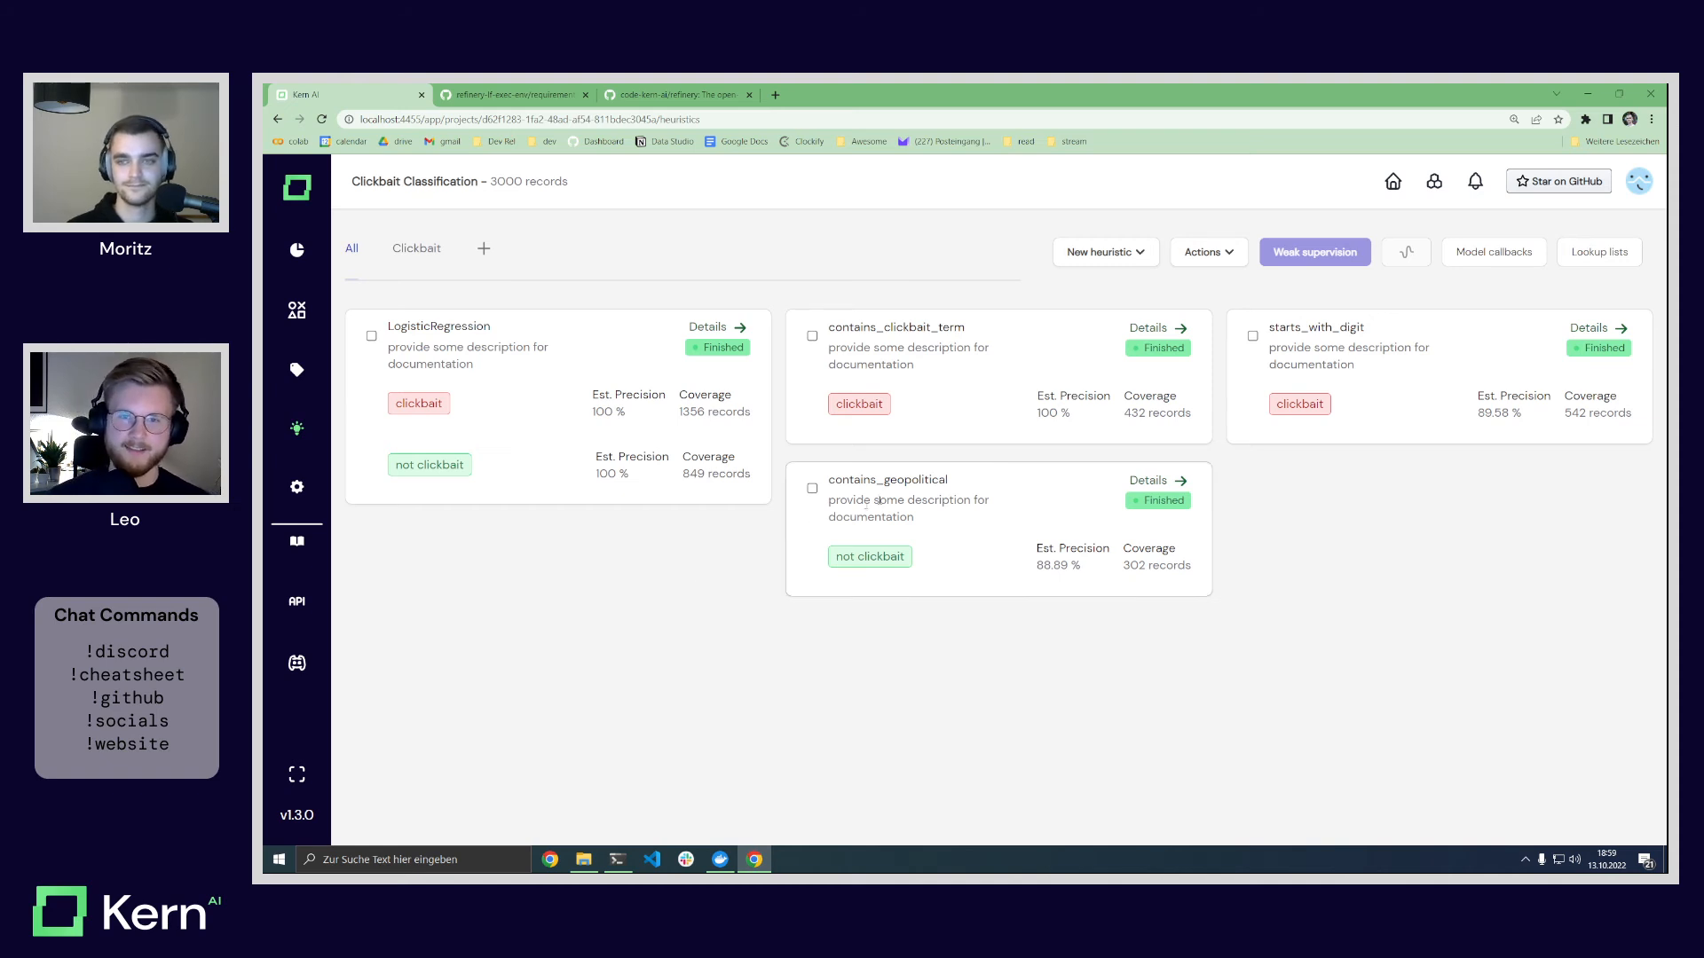
Step: Select all heuristics in the project and run weak supervision on them
left_click(1207, 256)
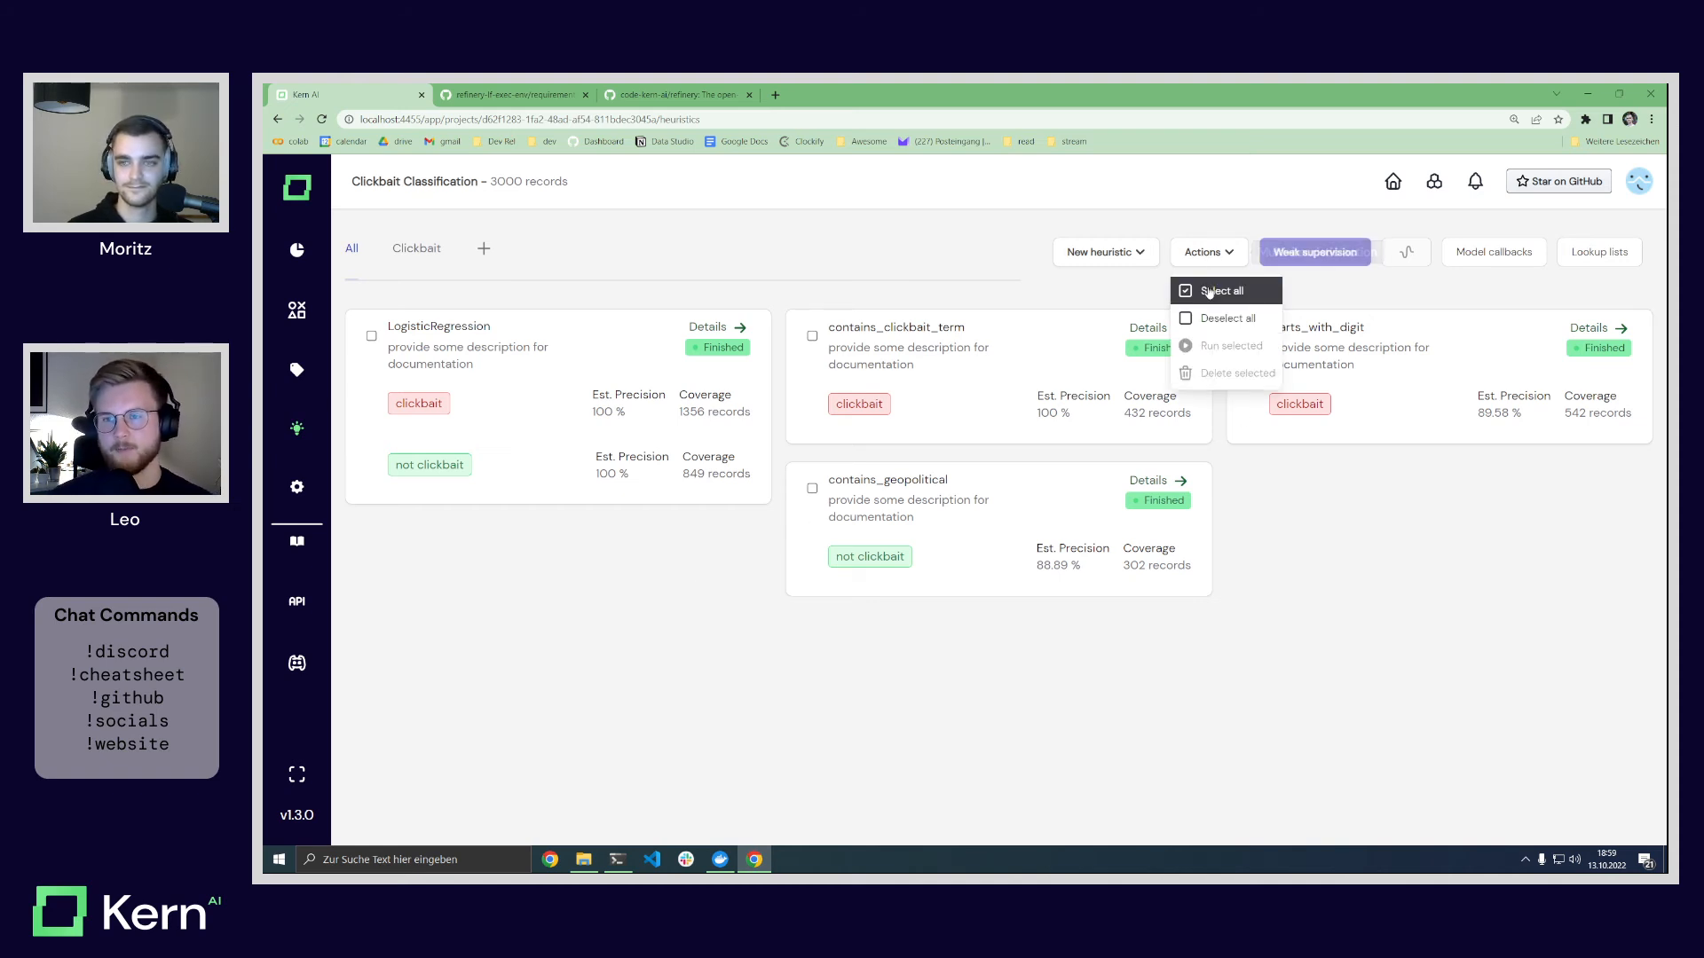
left_click(1209, 292)
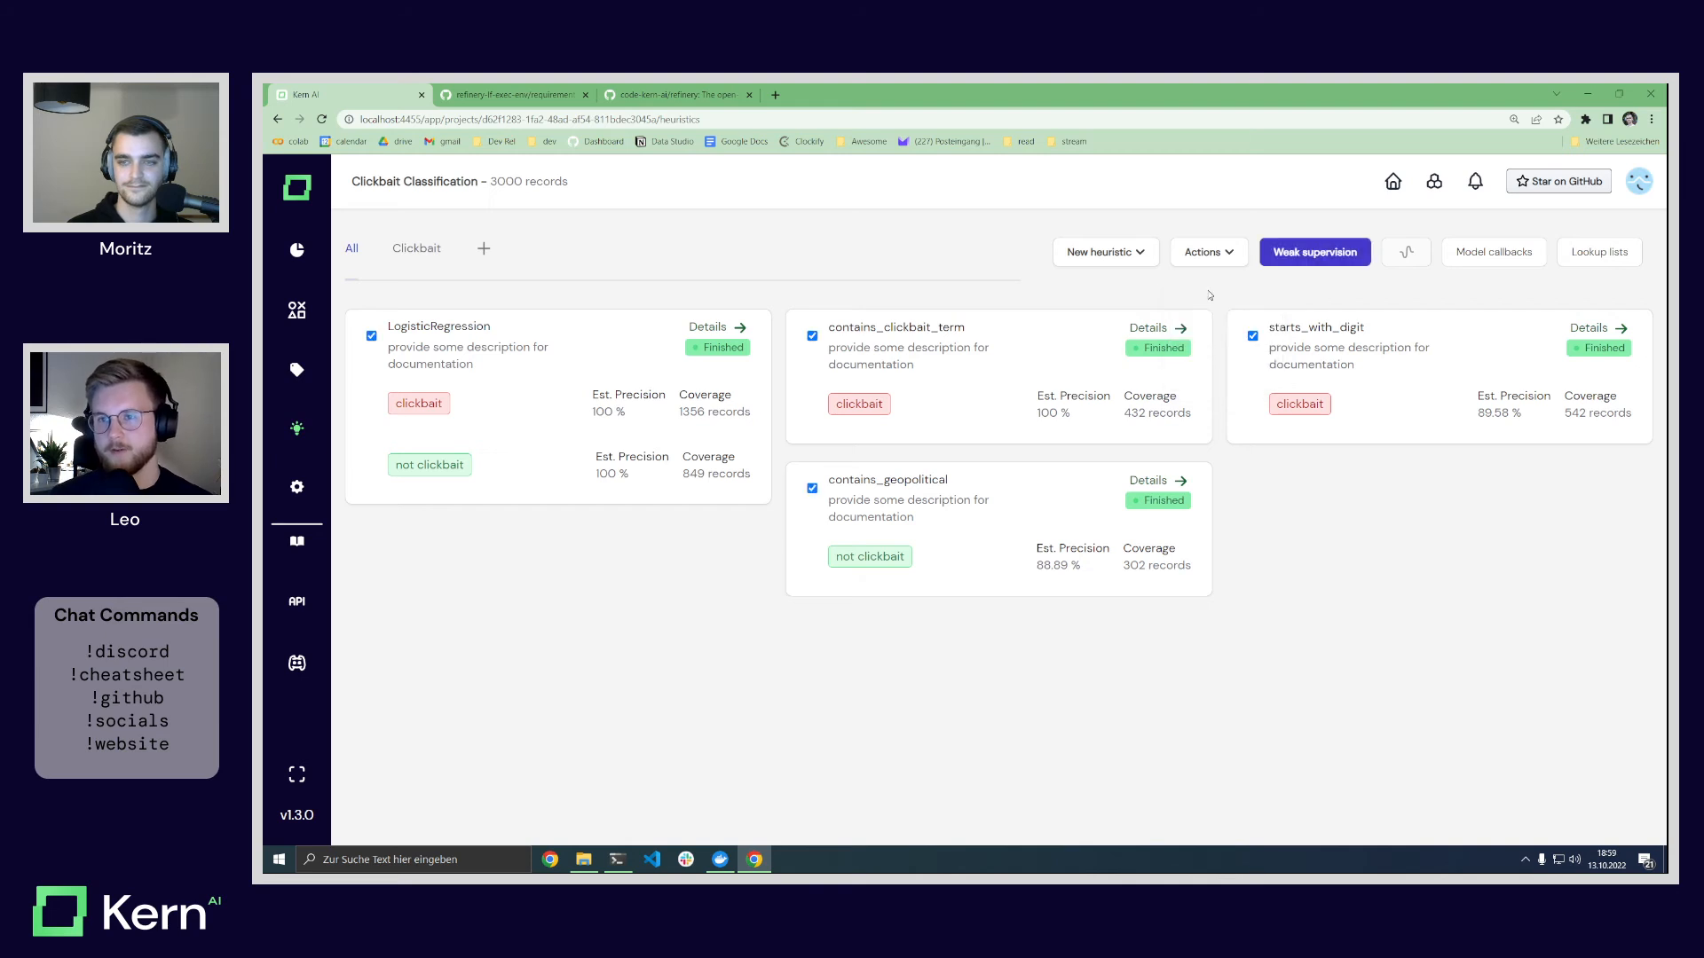
left_click(1303, 255)
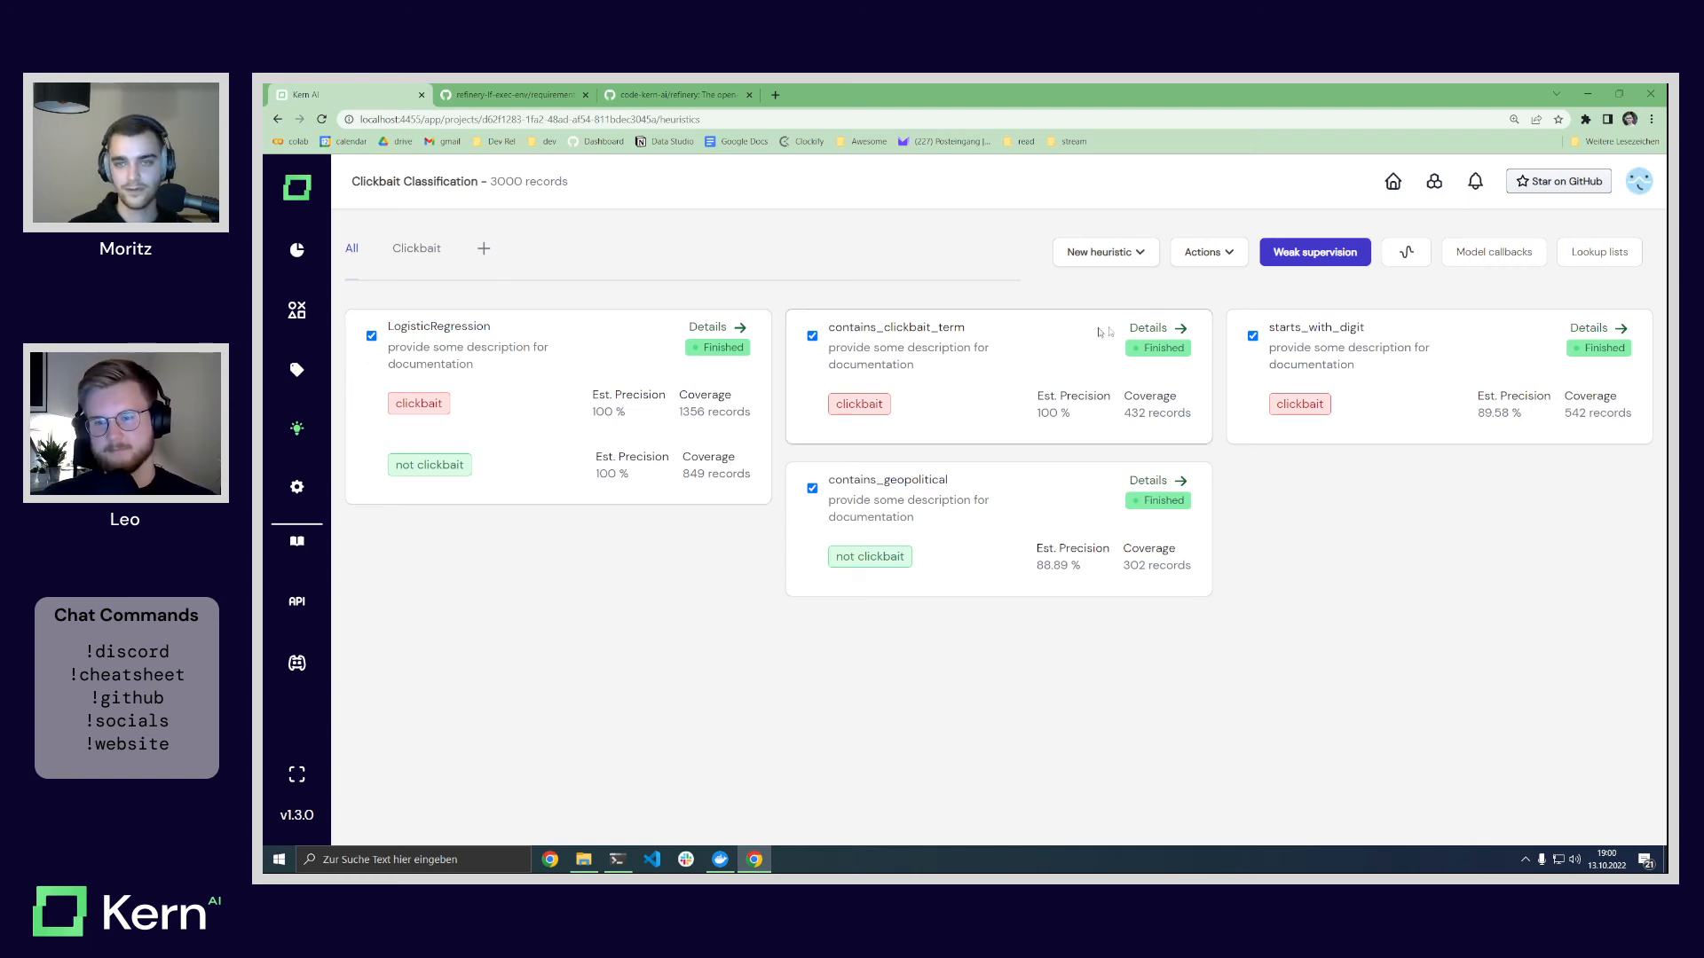
Step: Examine the contains_clickbait_term labeling function's code, logs and statistics, and return to the heuristics overview
left_click(1153, 331)
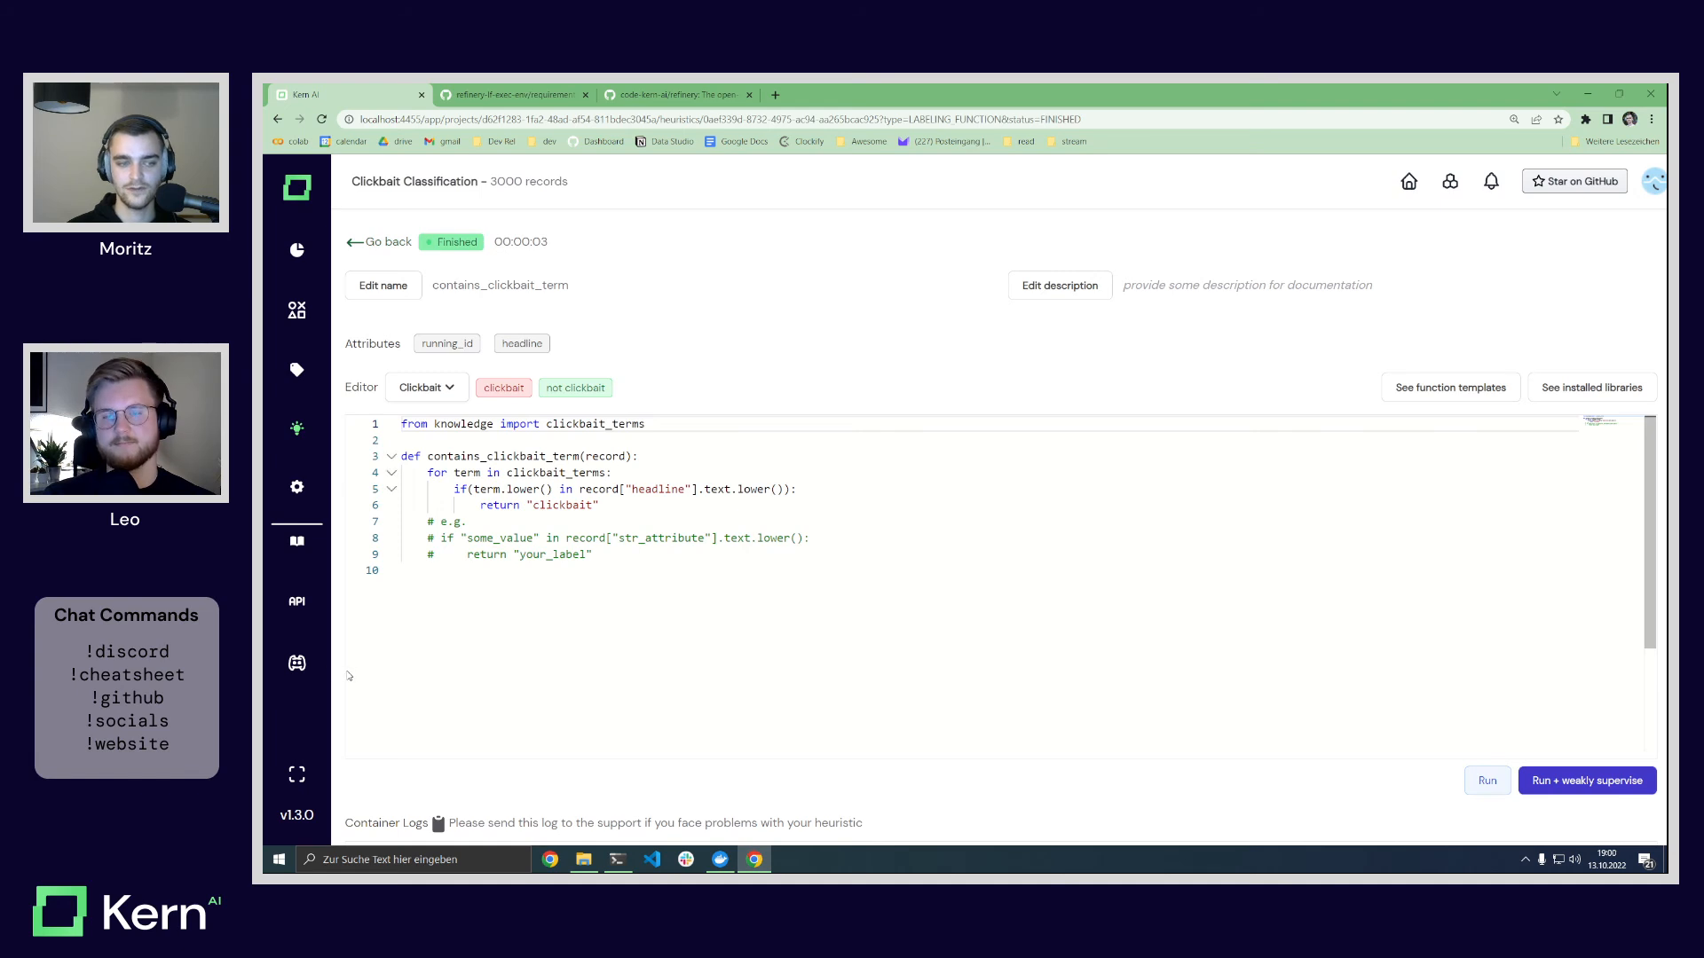
scroll(343, 678, "down", 4)
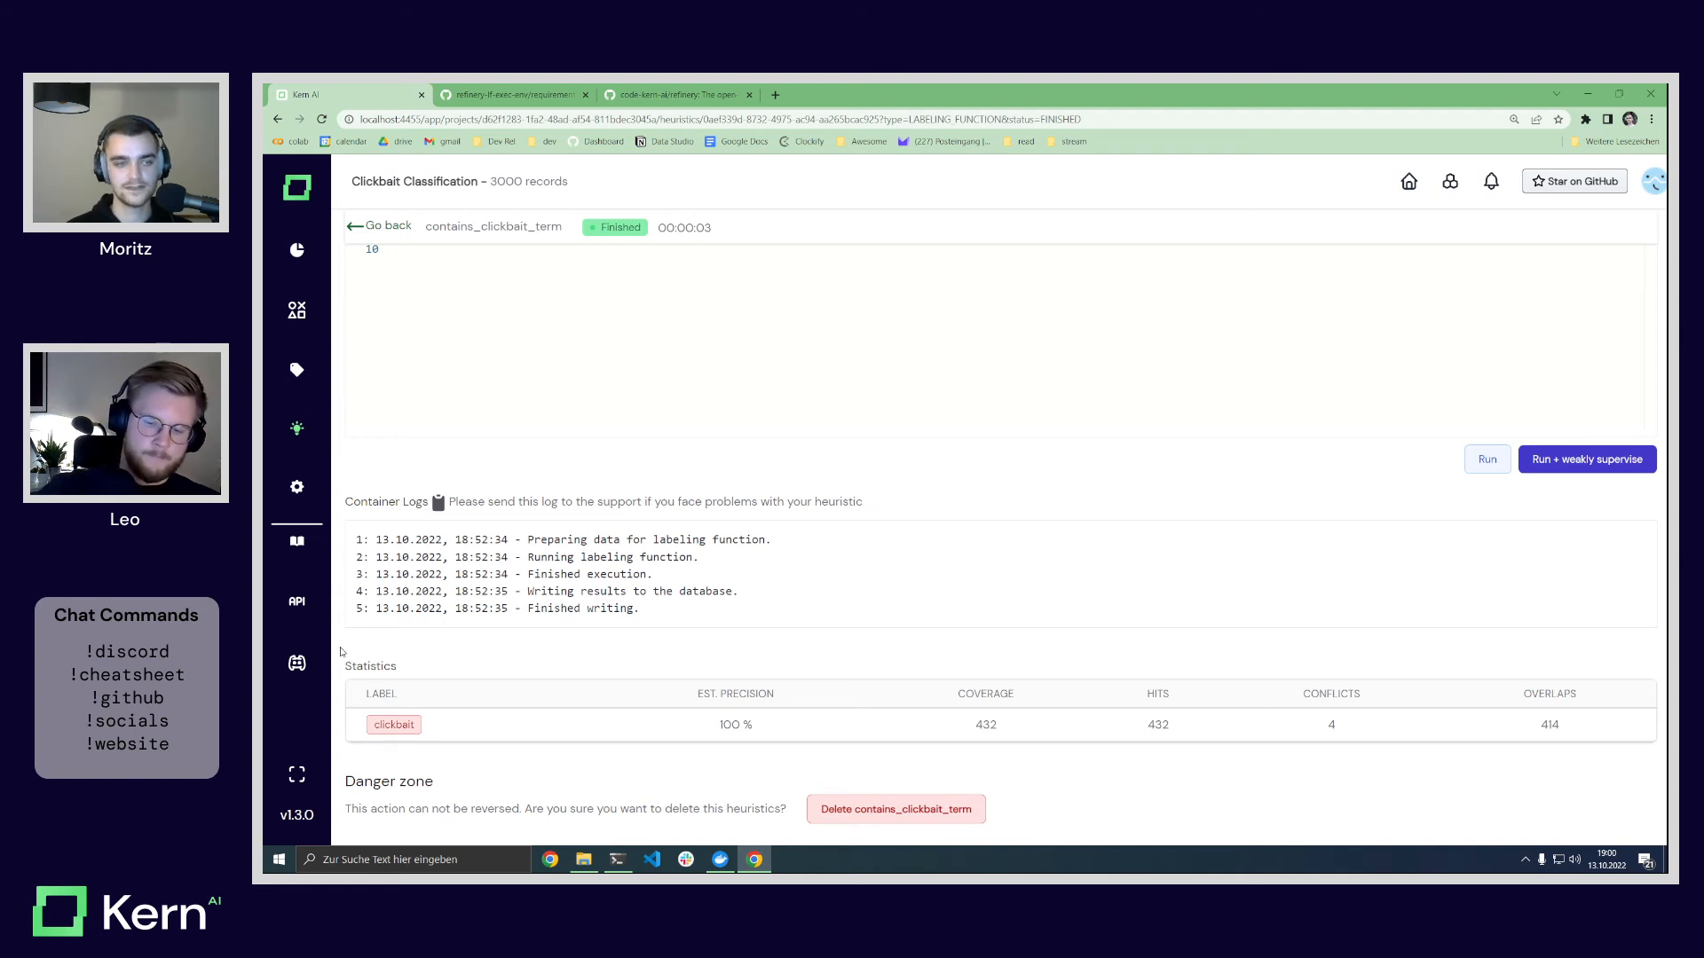
scroll(341, 661, "up", 4)
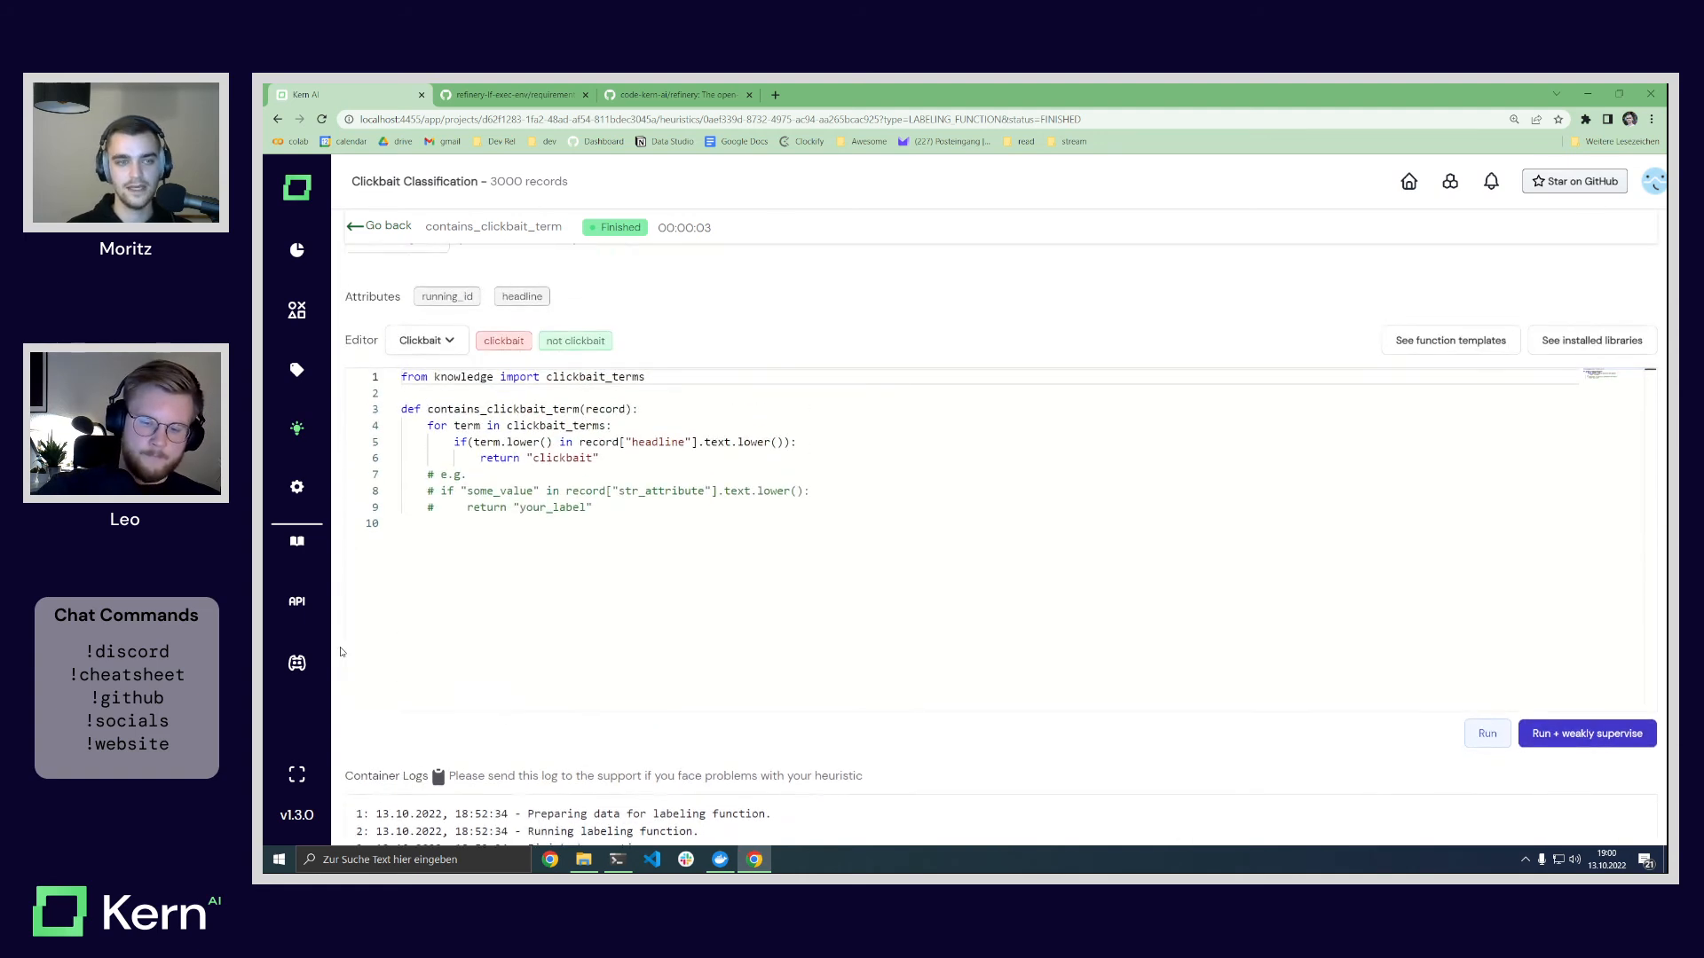
left_click(296, 427)
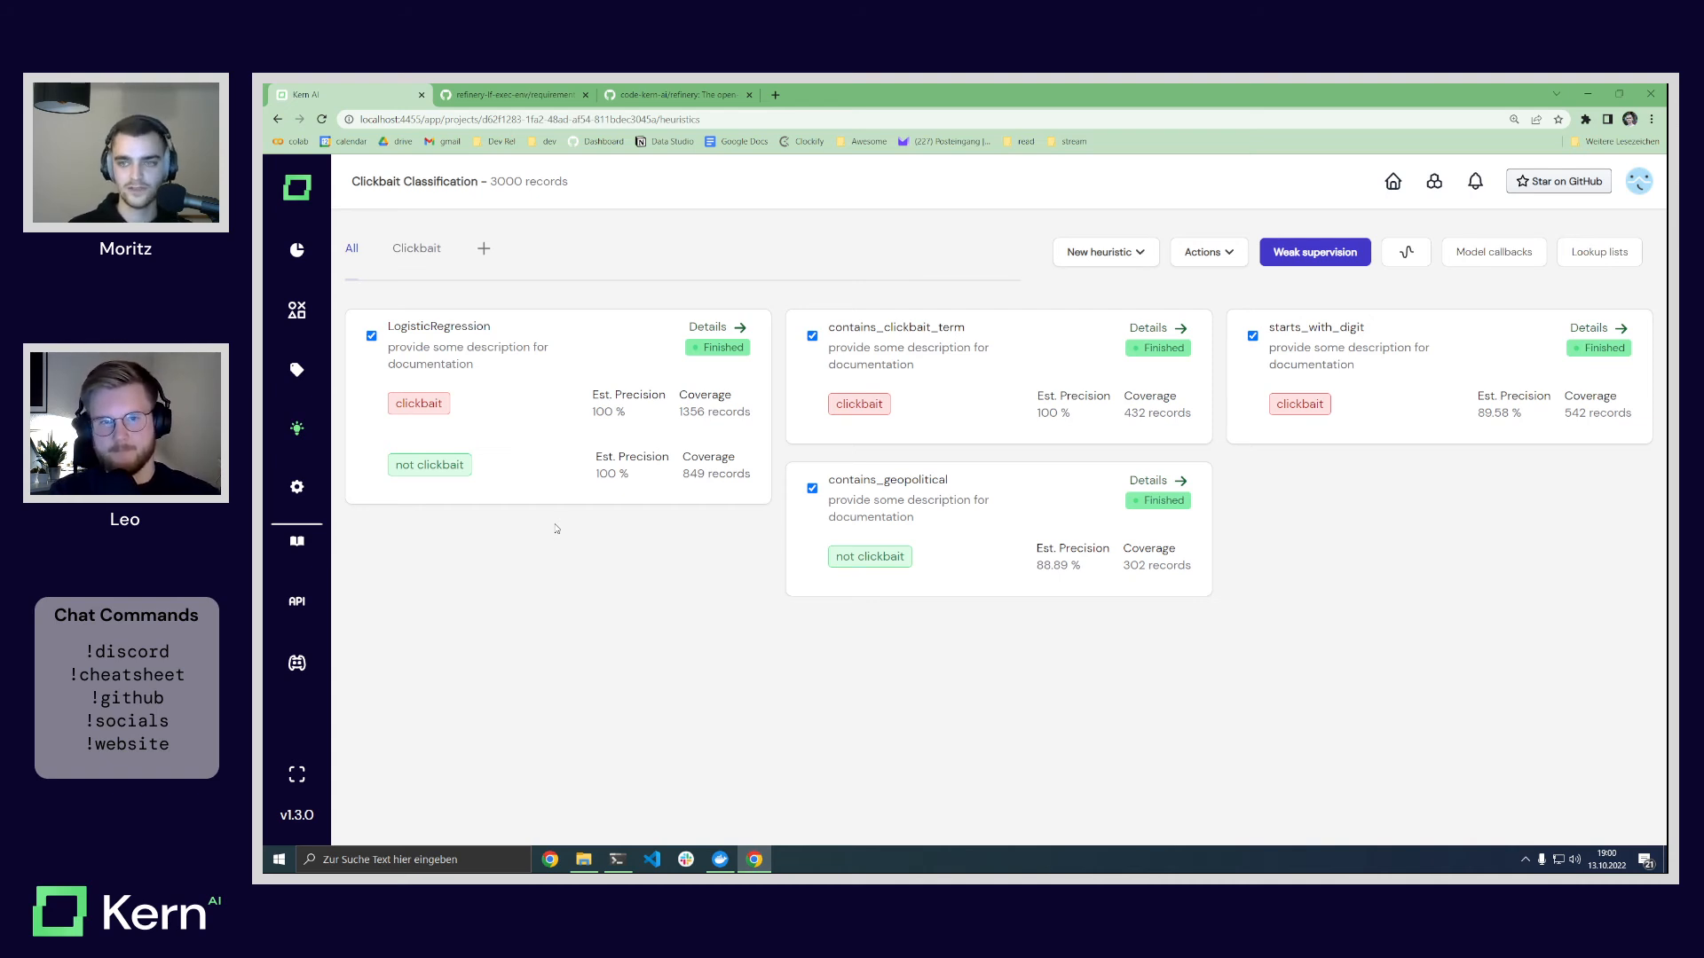
Step: Review the summary of the last weak supervision run, including its selected heuristics and created labels, and close it
left_click(1409, 255)
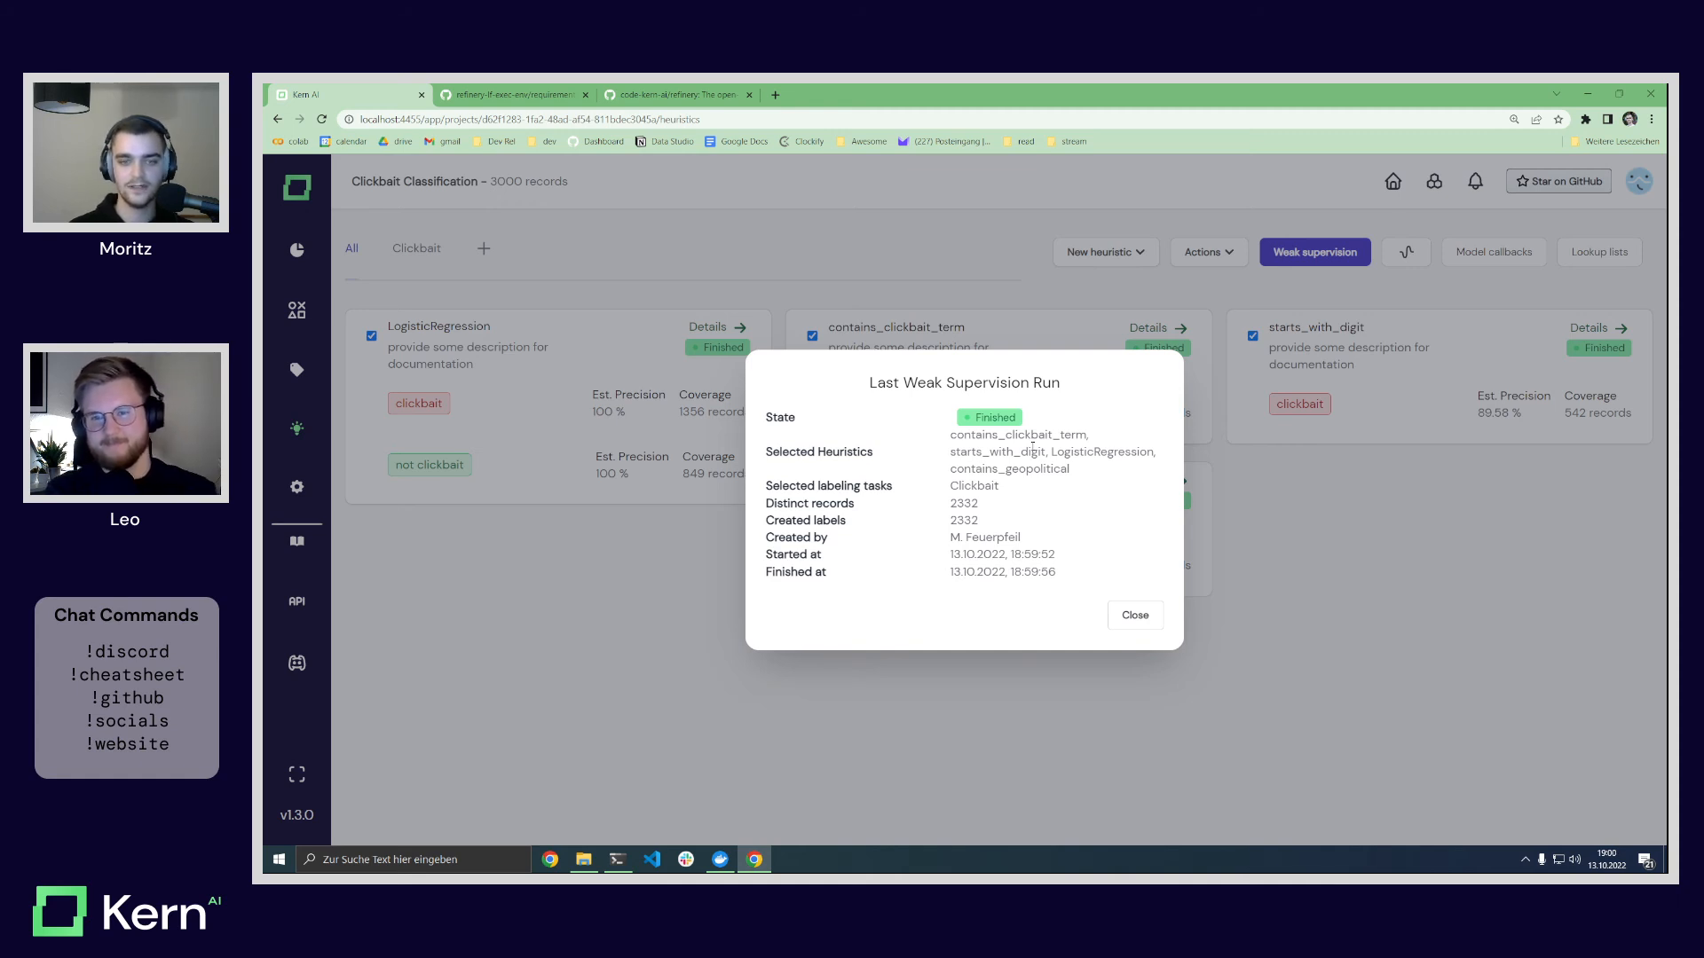
left_click_drag(764, 521, 1011, 524)
left_click(1009, 527)
left_click(1017, 525)
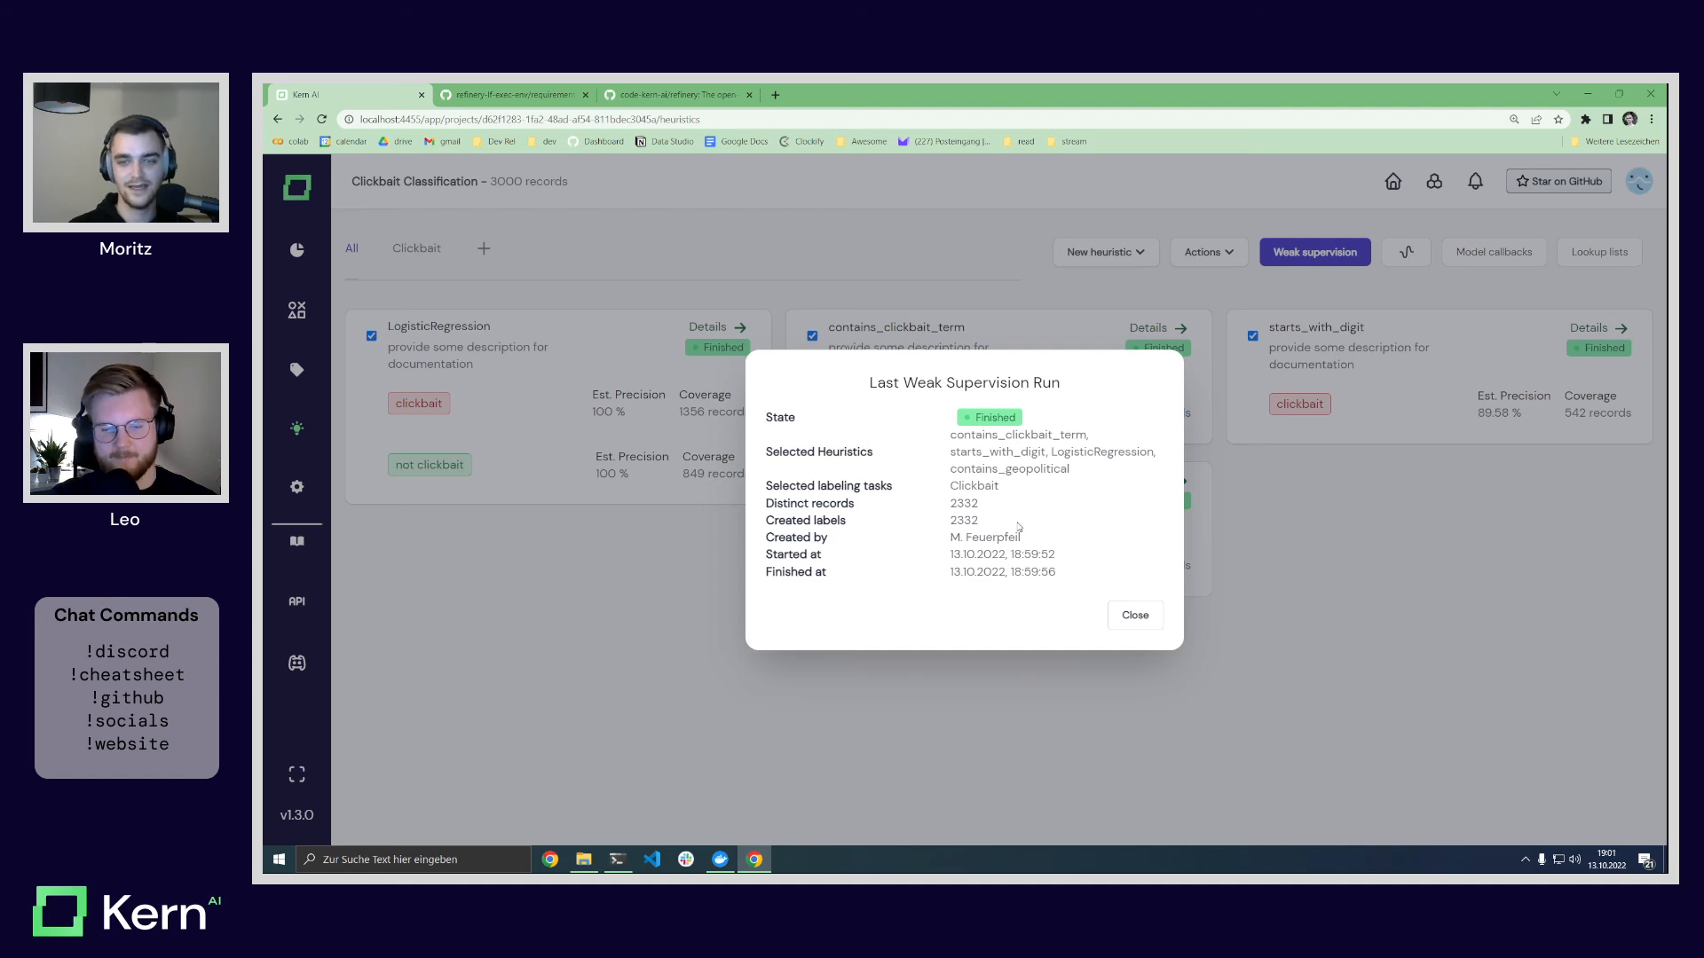
left_click(1132, 619)
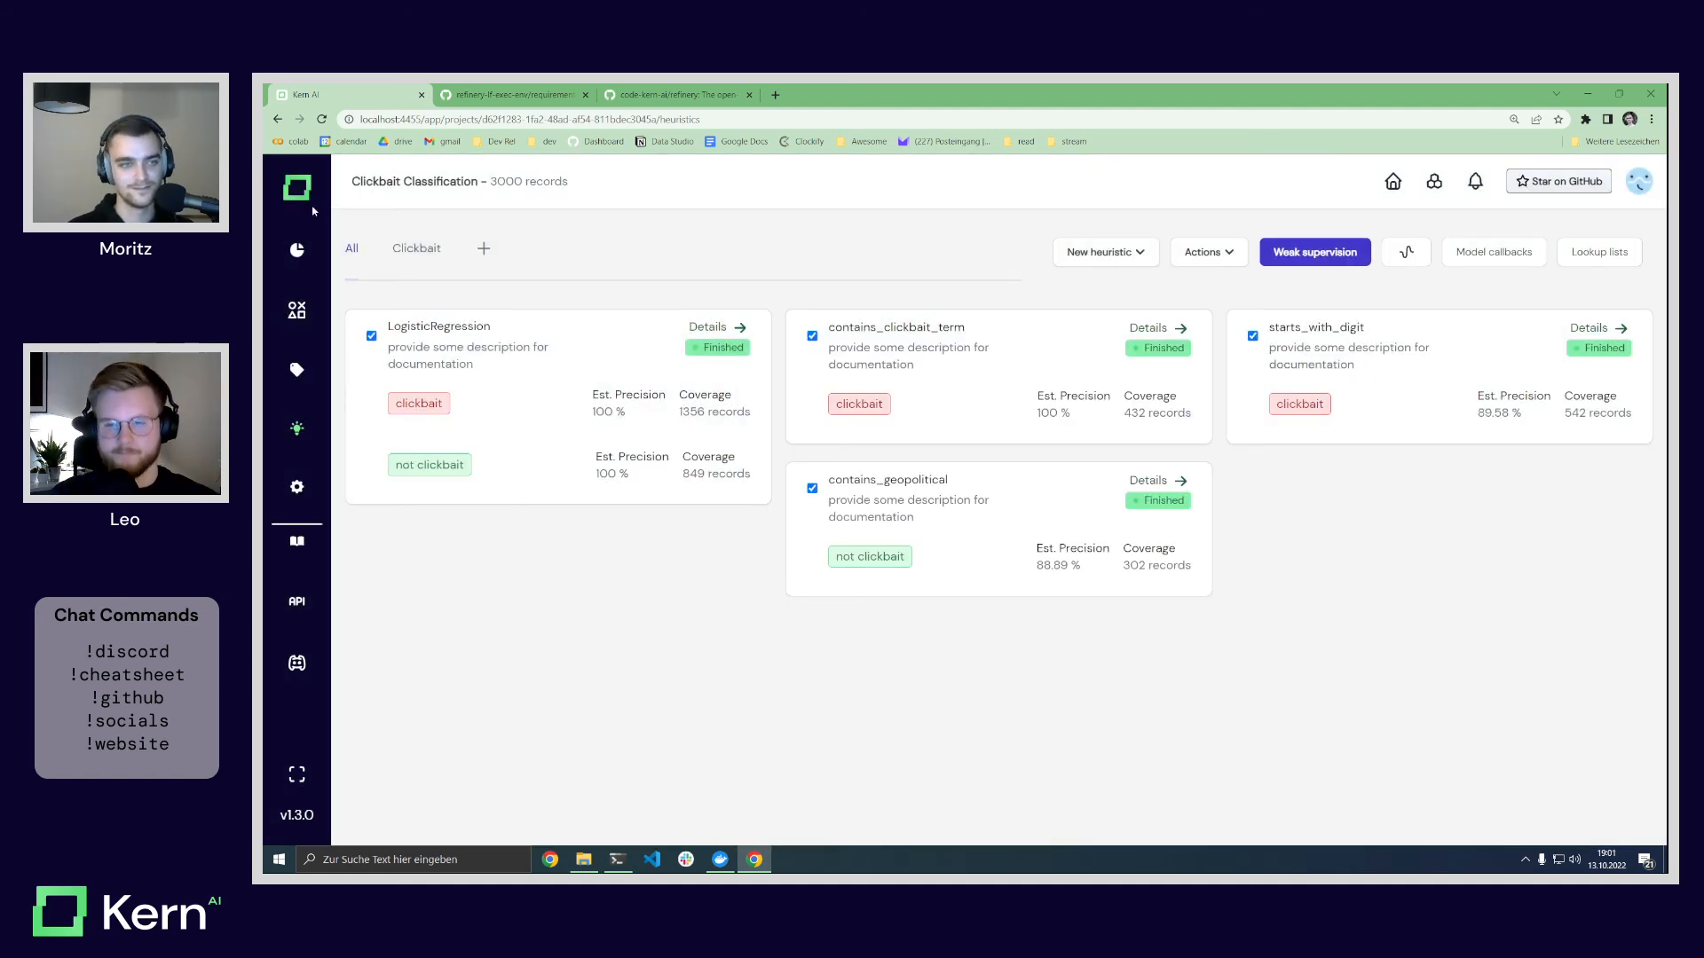
Step: Examine the project overview's figures for manually labeled records, weakly supervised records and heuristics
left_click(296, 253)
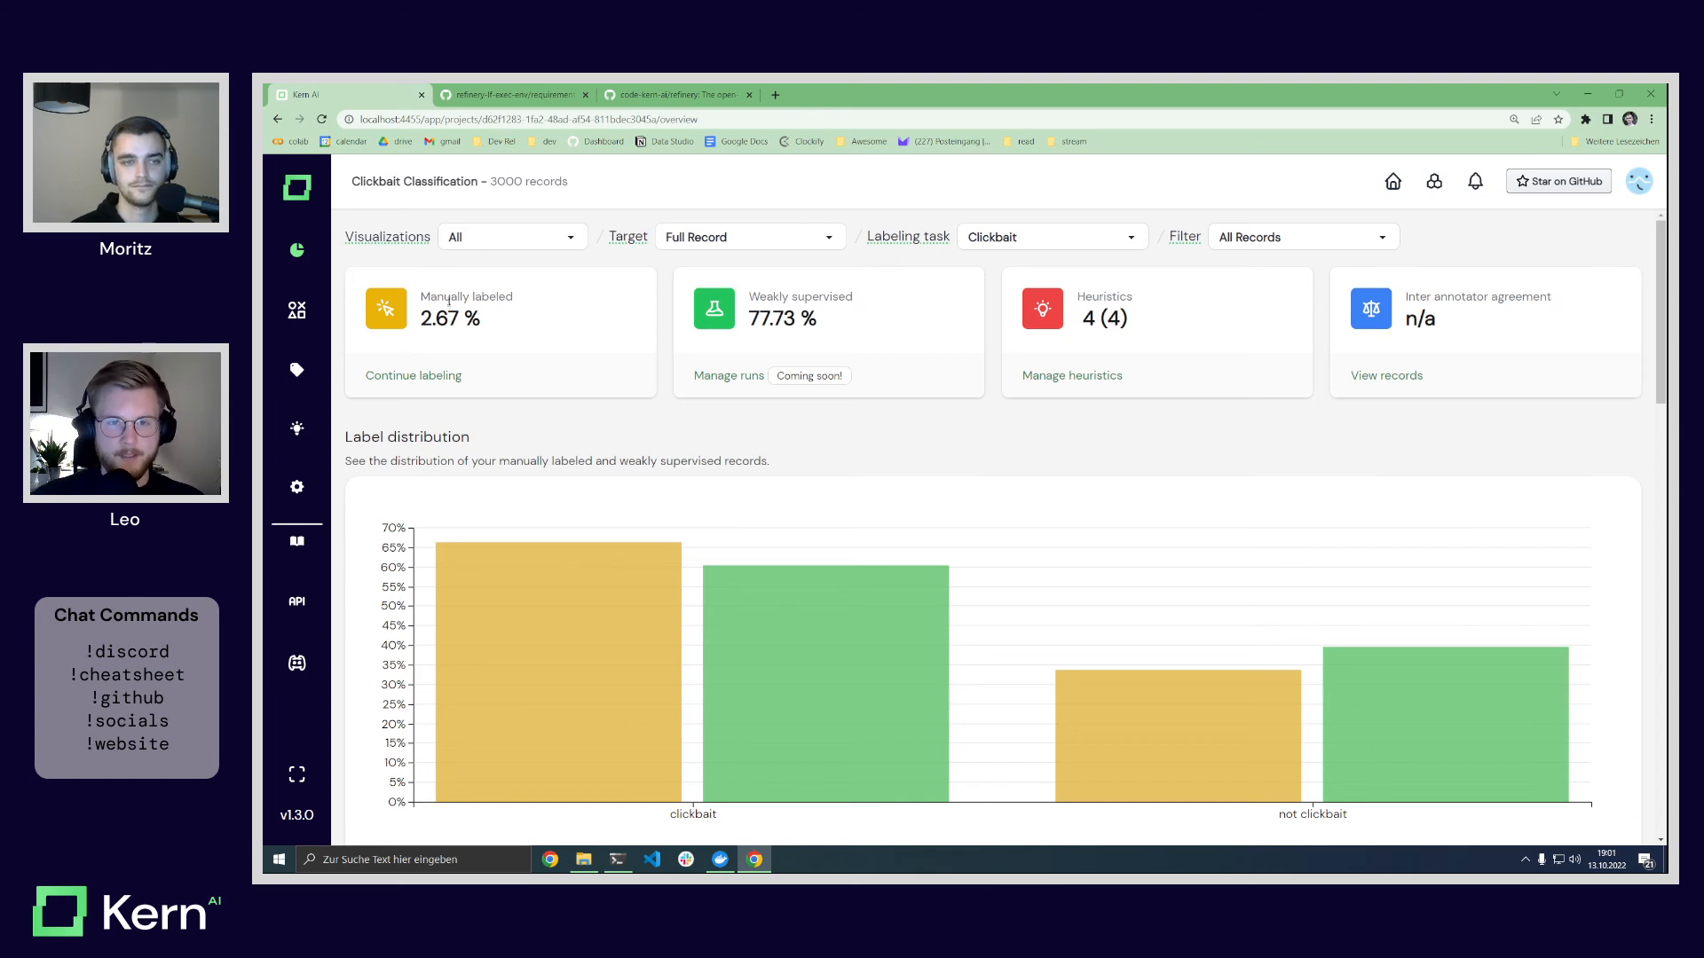
mouse_move(452, 318)
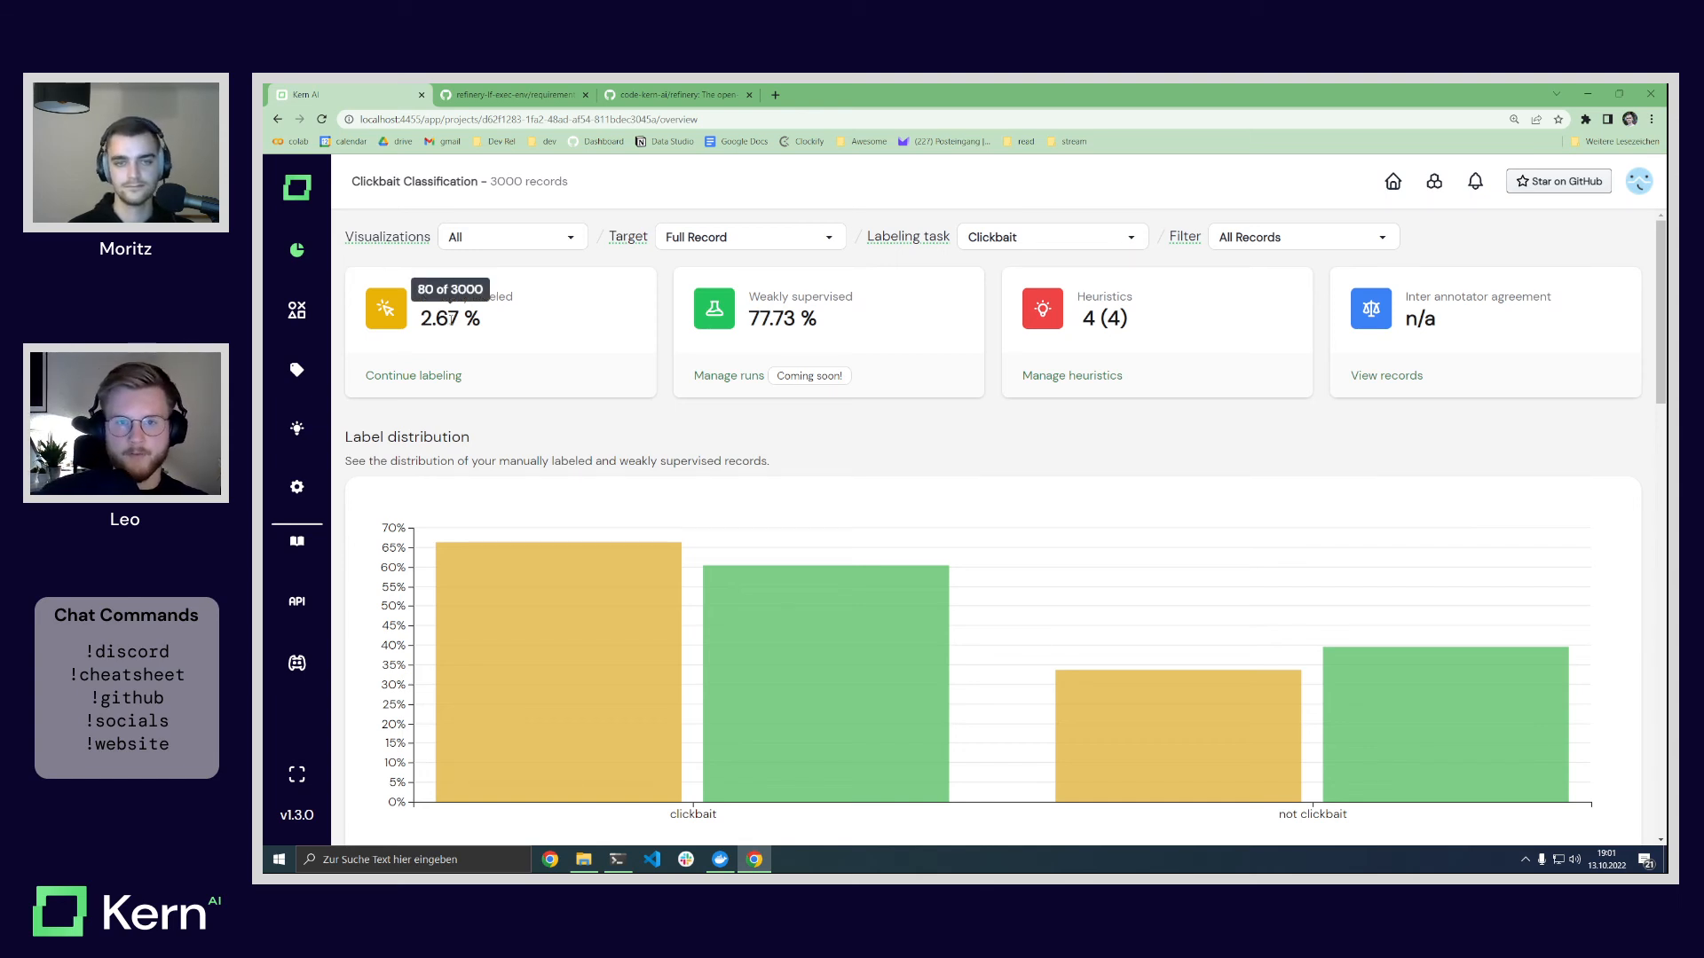
mouse_move(768, 319)
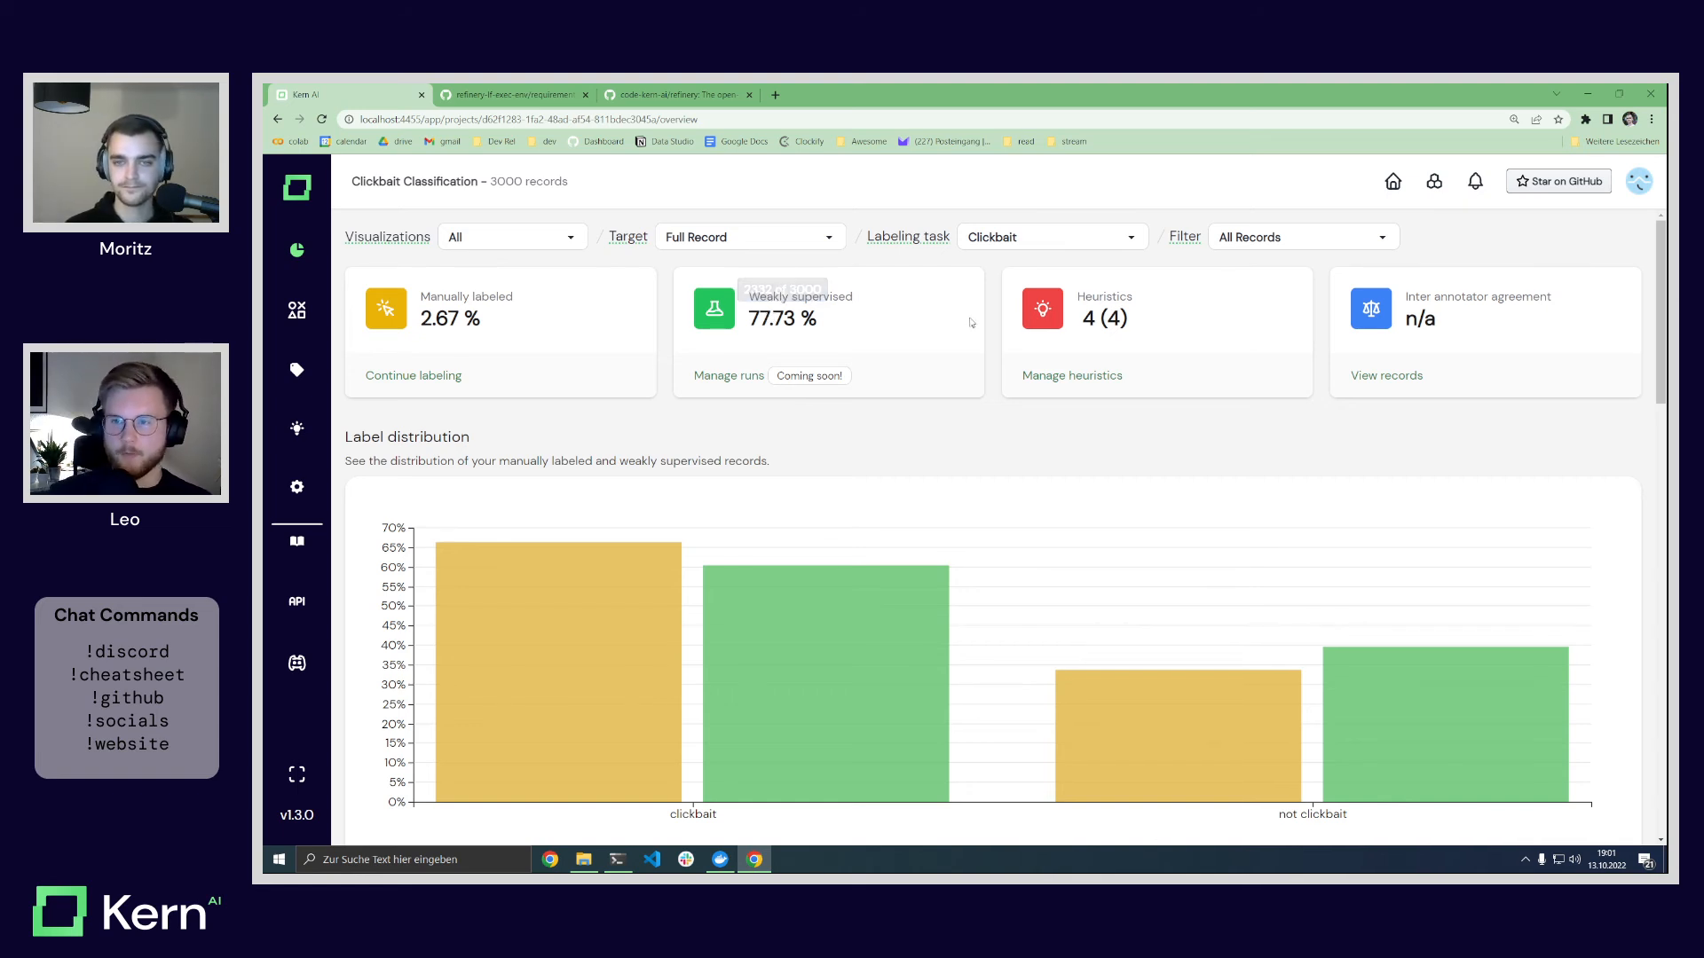
mouse_move(1109, 318)
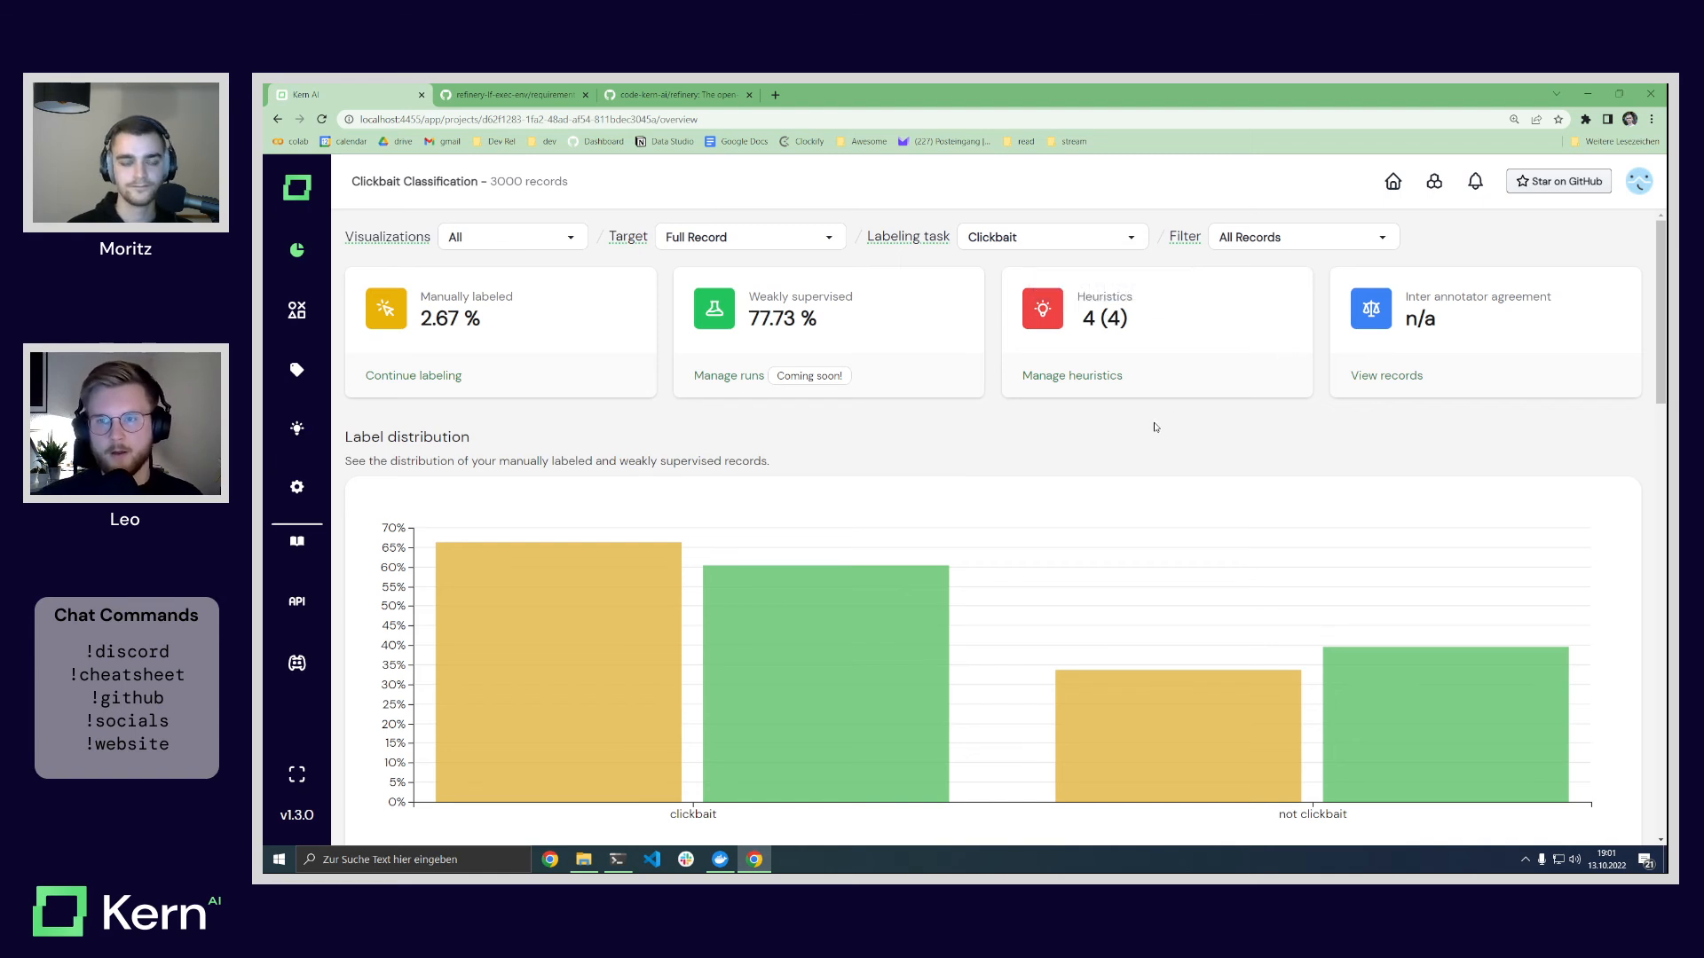
scroll(1156, 426, "down", 1)
scroll(1170, 423, "up", 1)
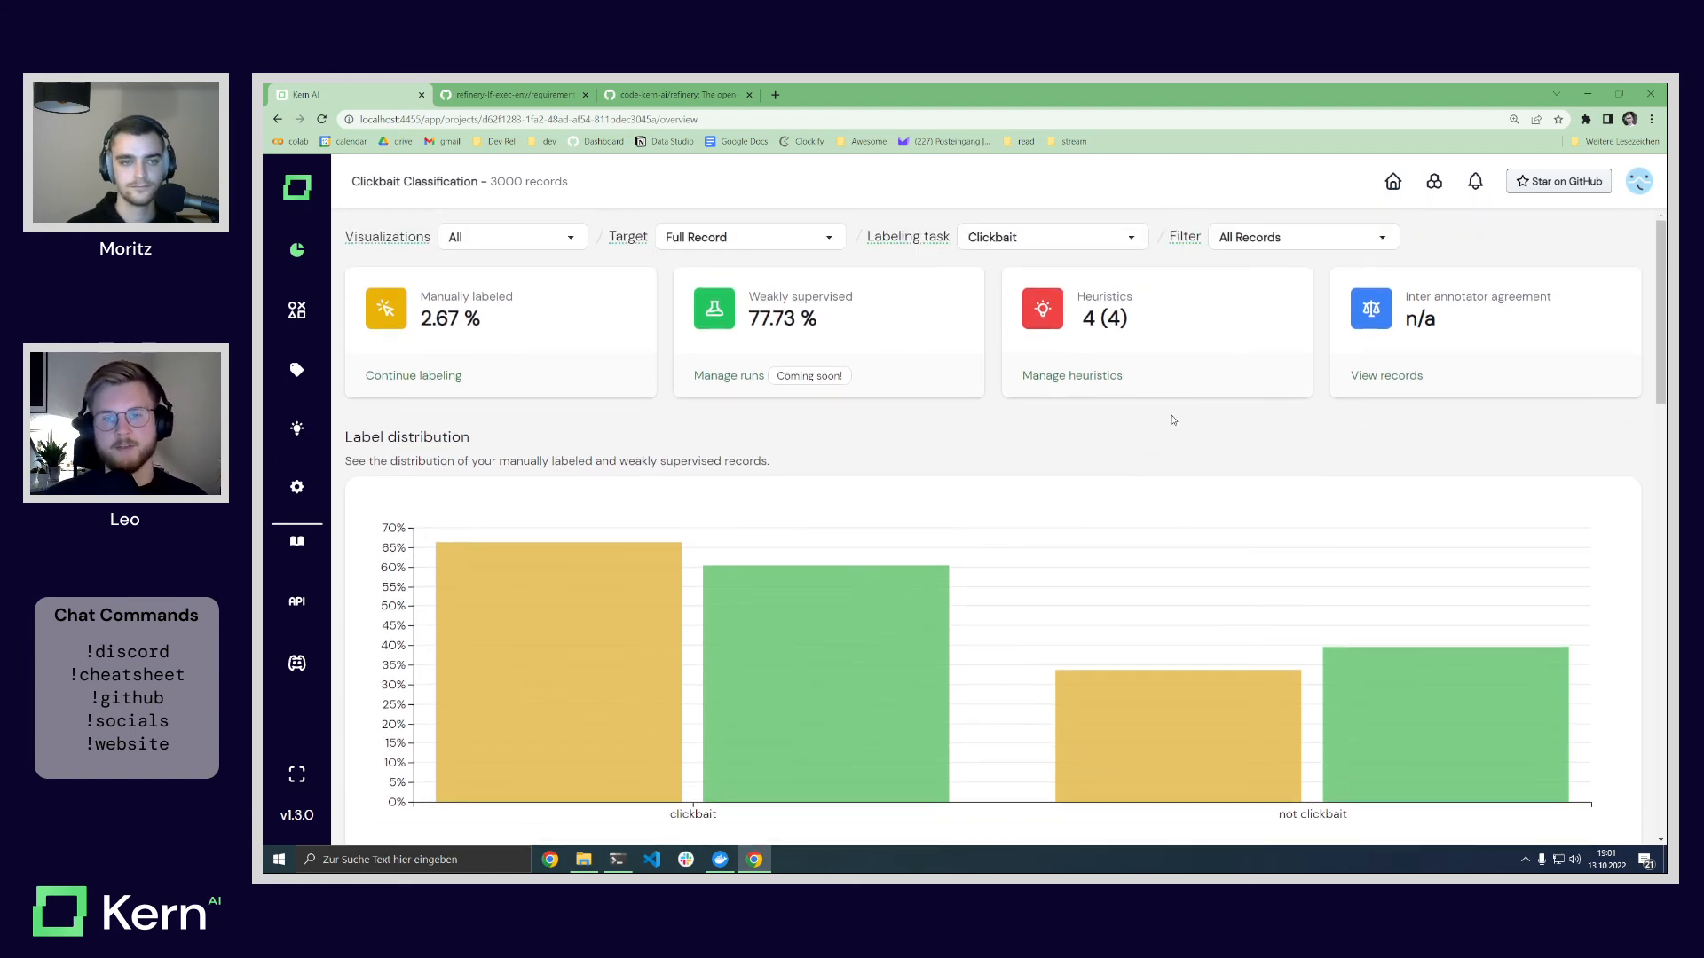
Step: Check the overview's visualization and labeling task choices, keeping All visualizations and the Clickbait task
left_click(557, 240)
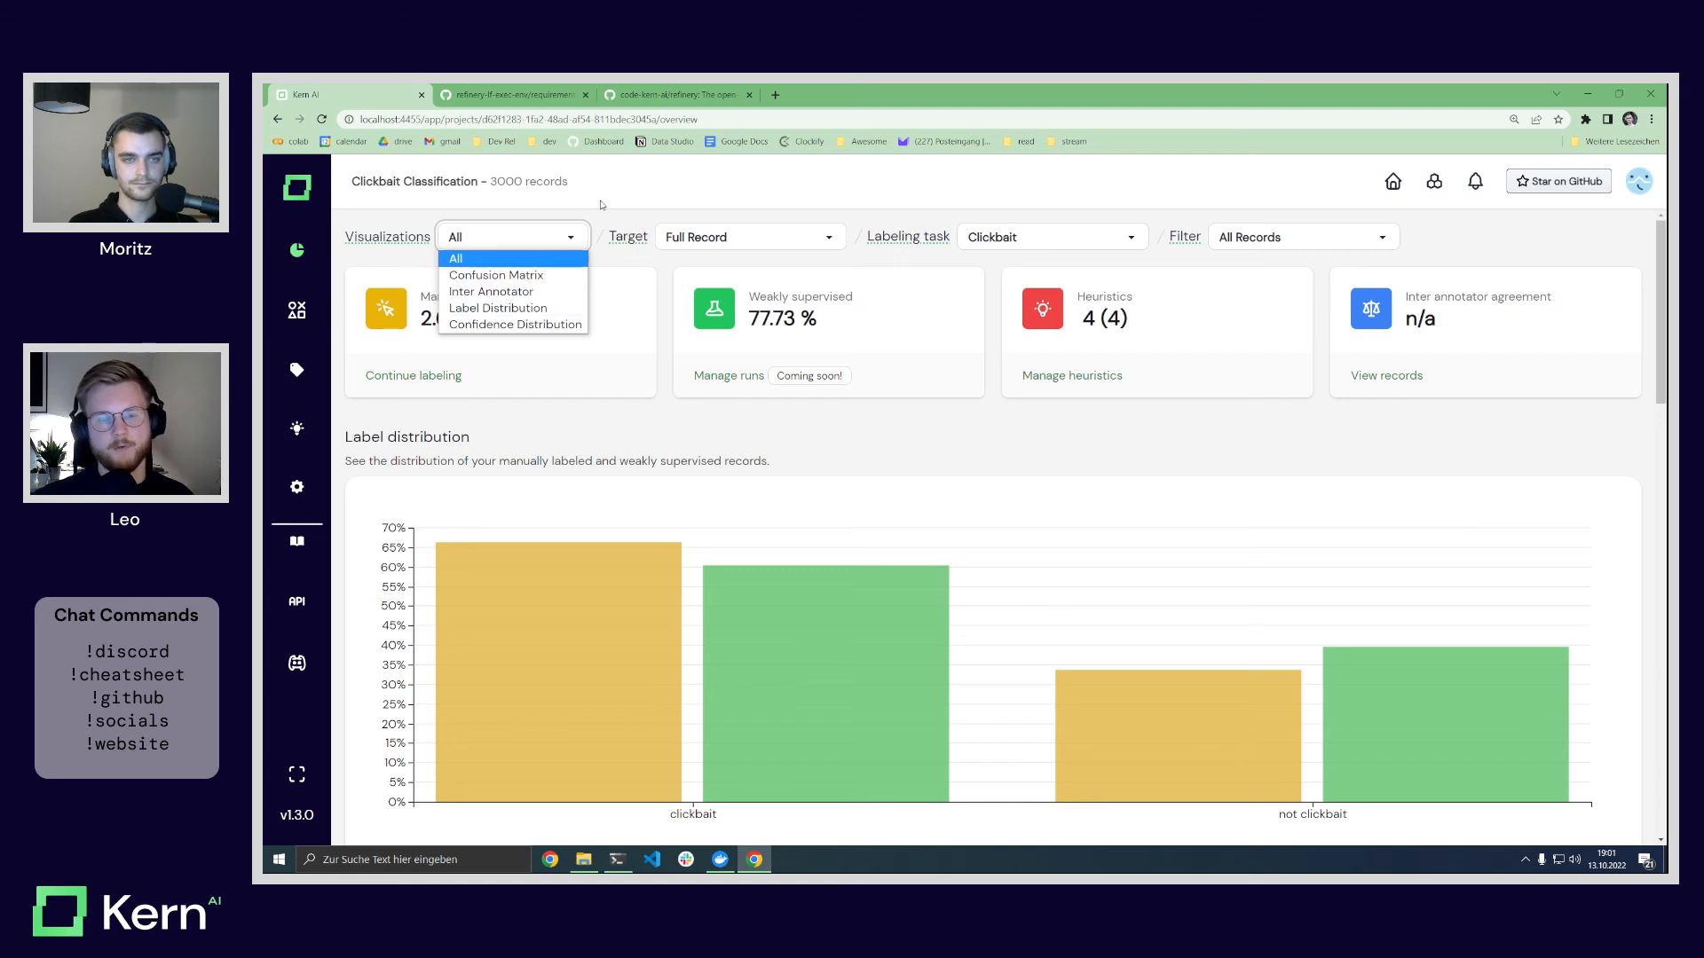
left_click(579, 261)
left_click(1008, 240)
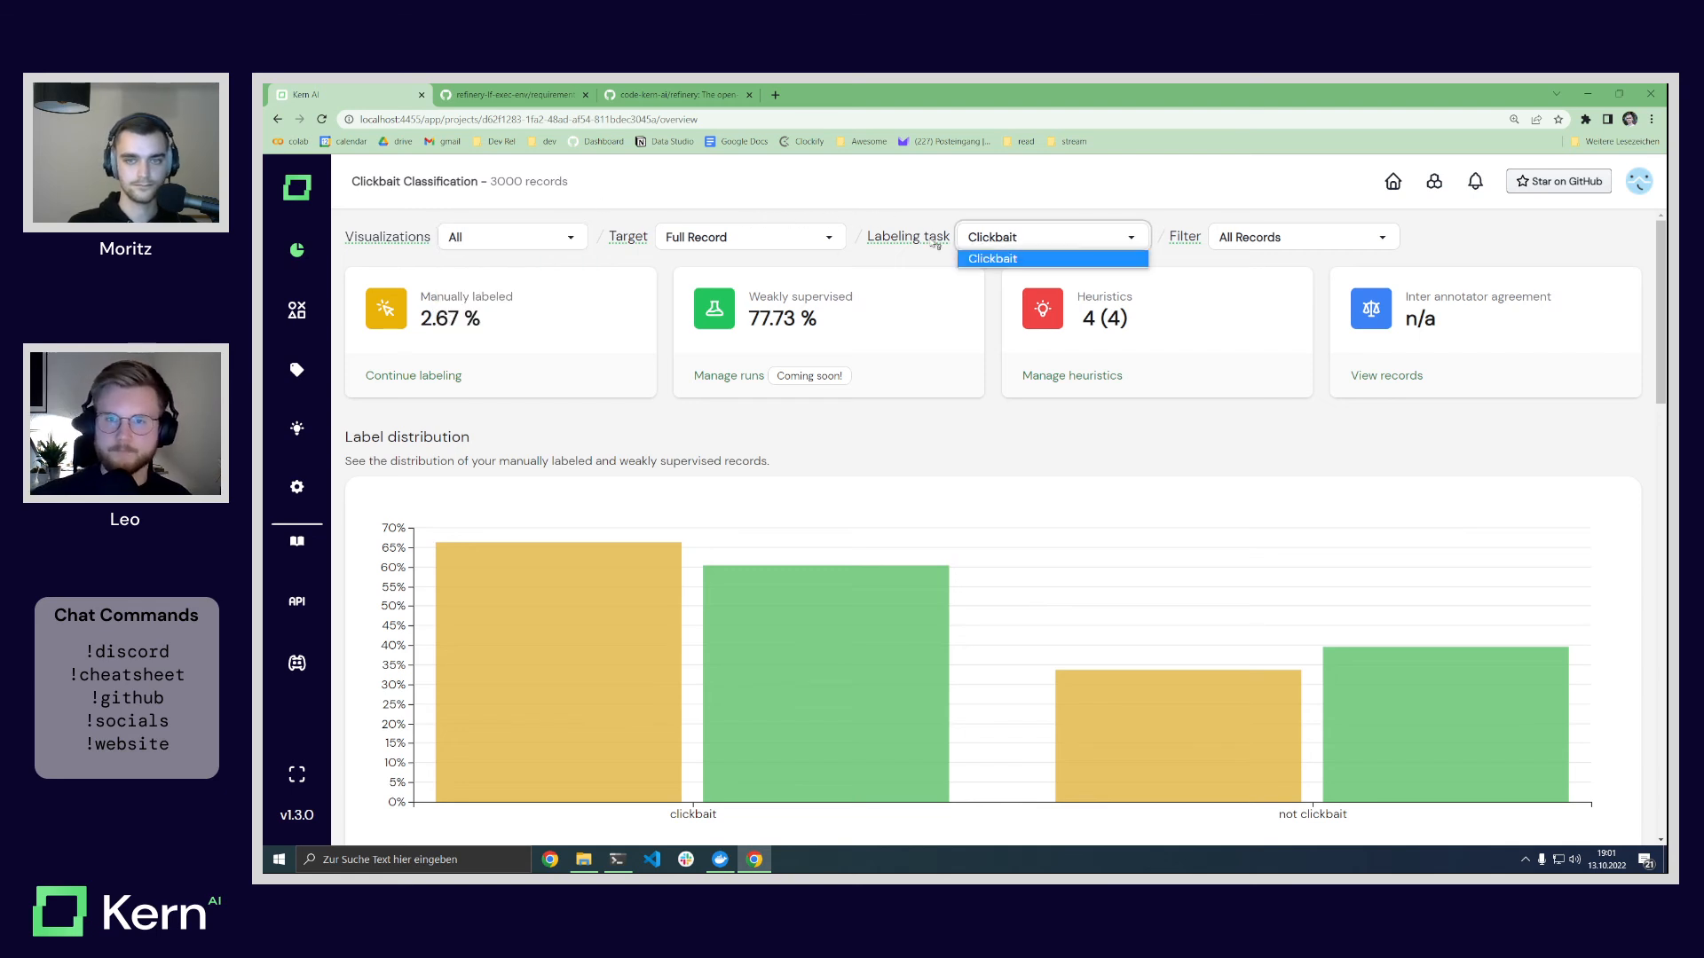
left_click(998, 237)
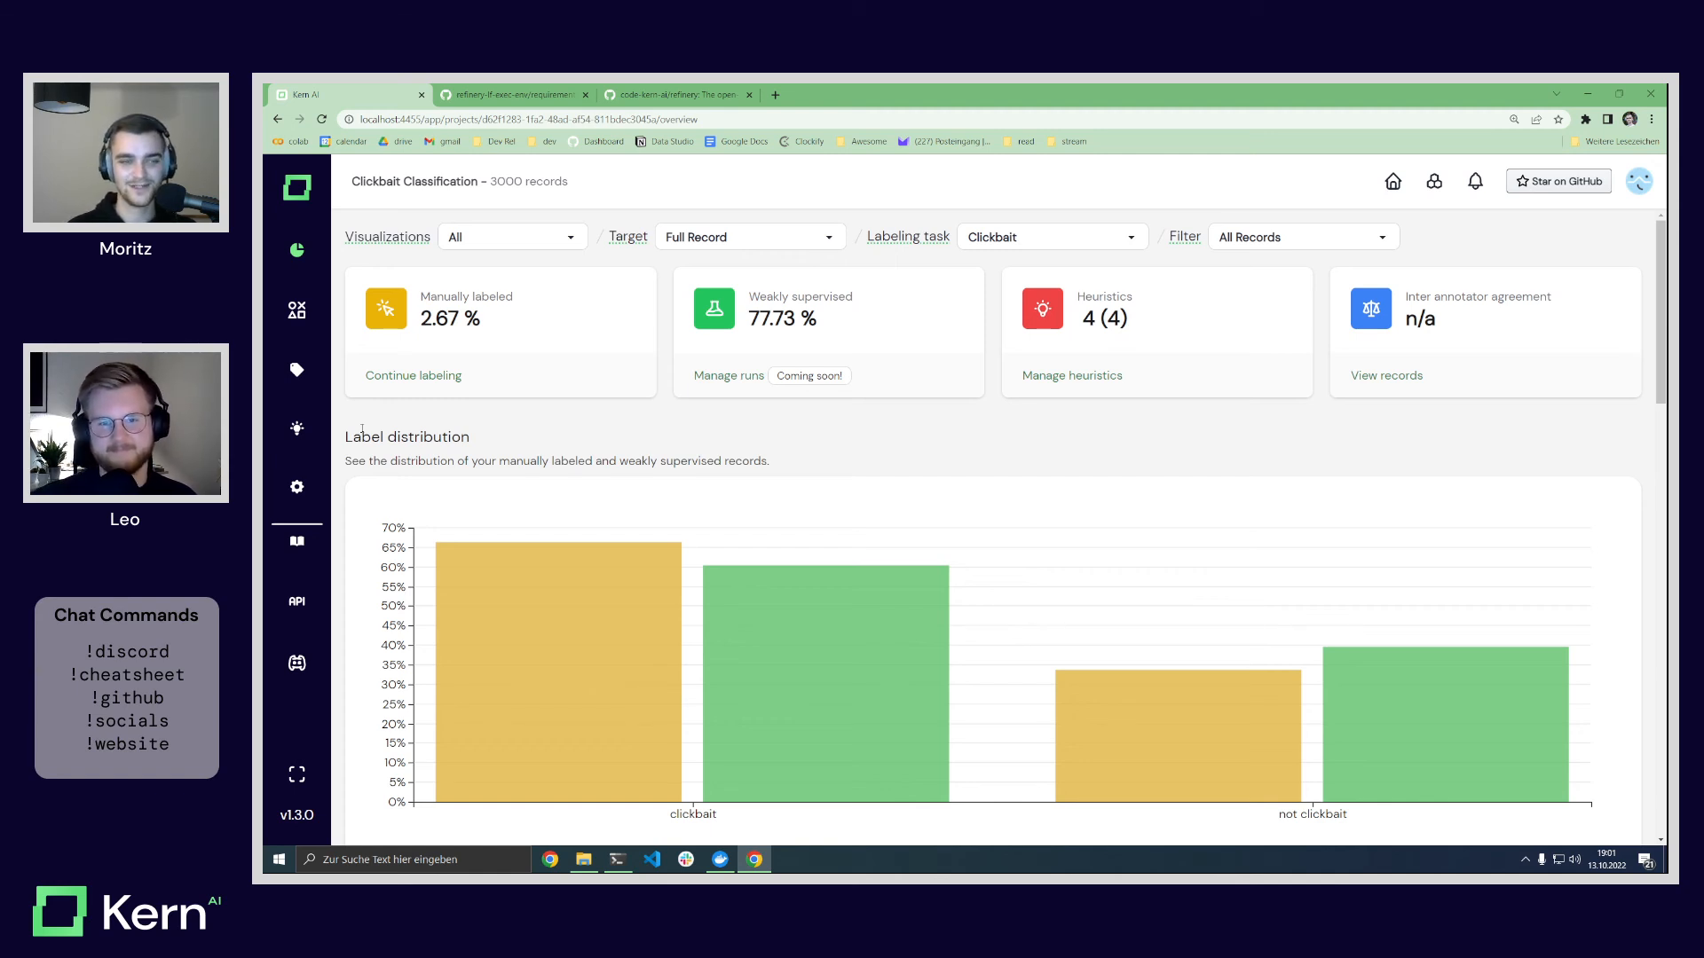
Step: Compare the manually labeled and weakly supervised shares of clickbait and not clickbait in the label distribution chart
scroll(338, 436, "down", 1)
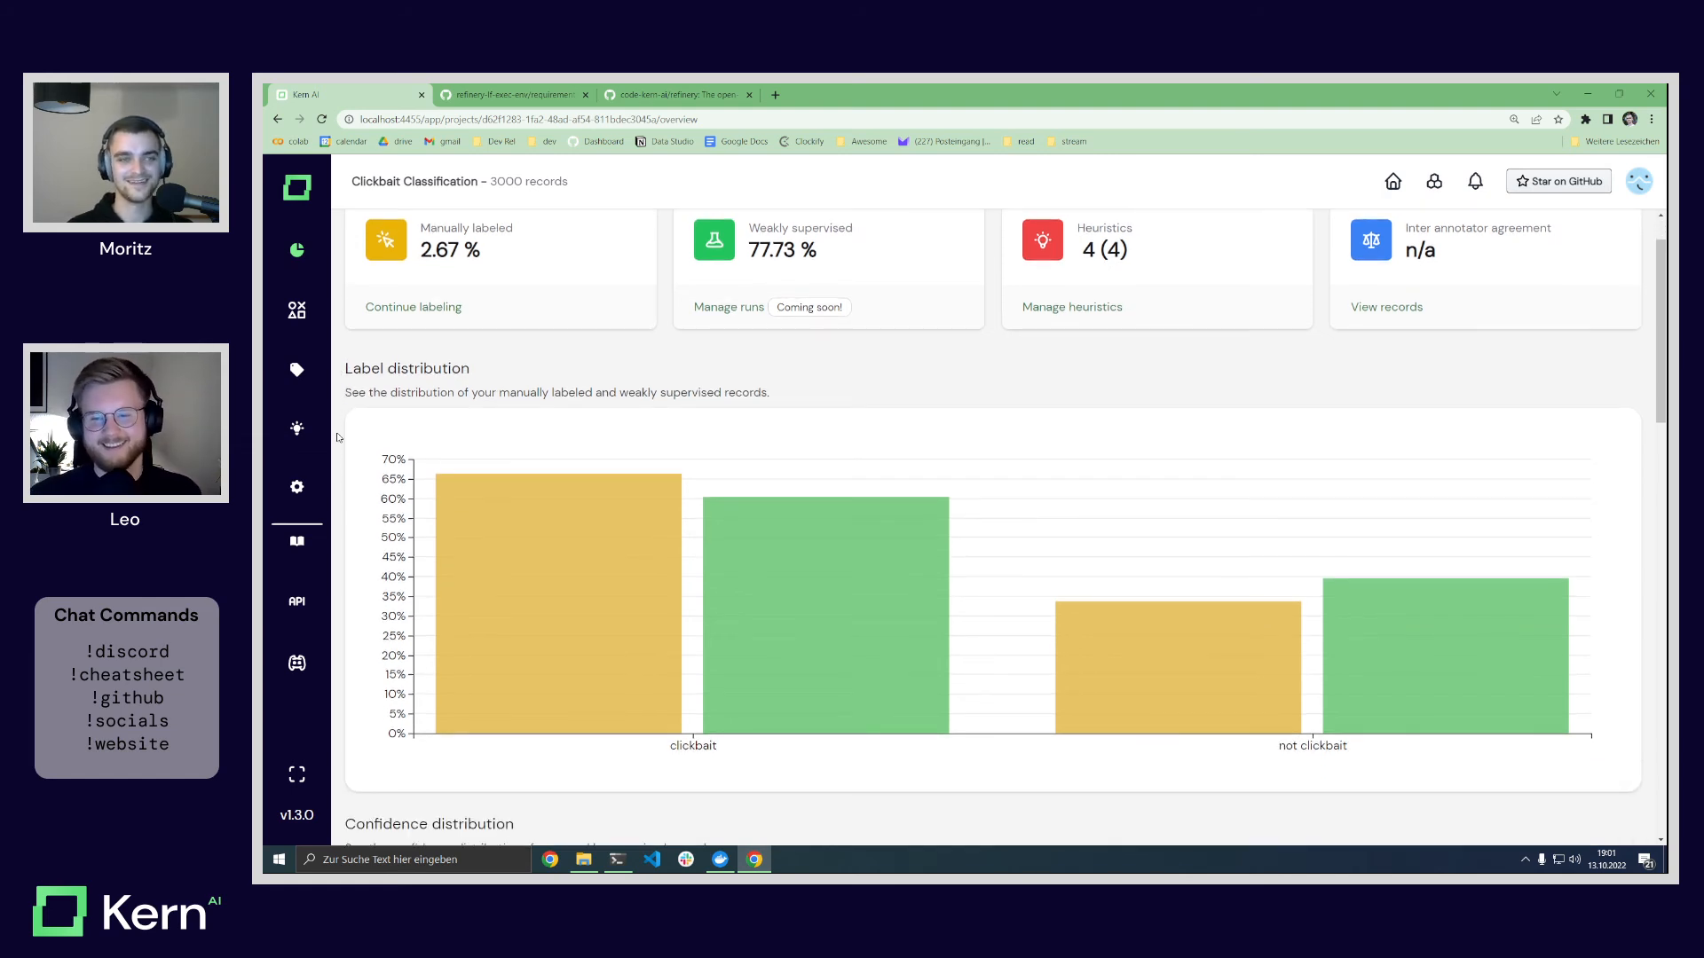
scroll(340, 436, "down", 5)
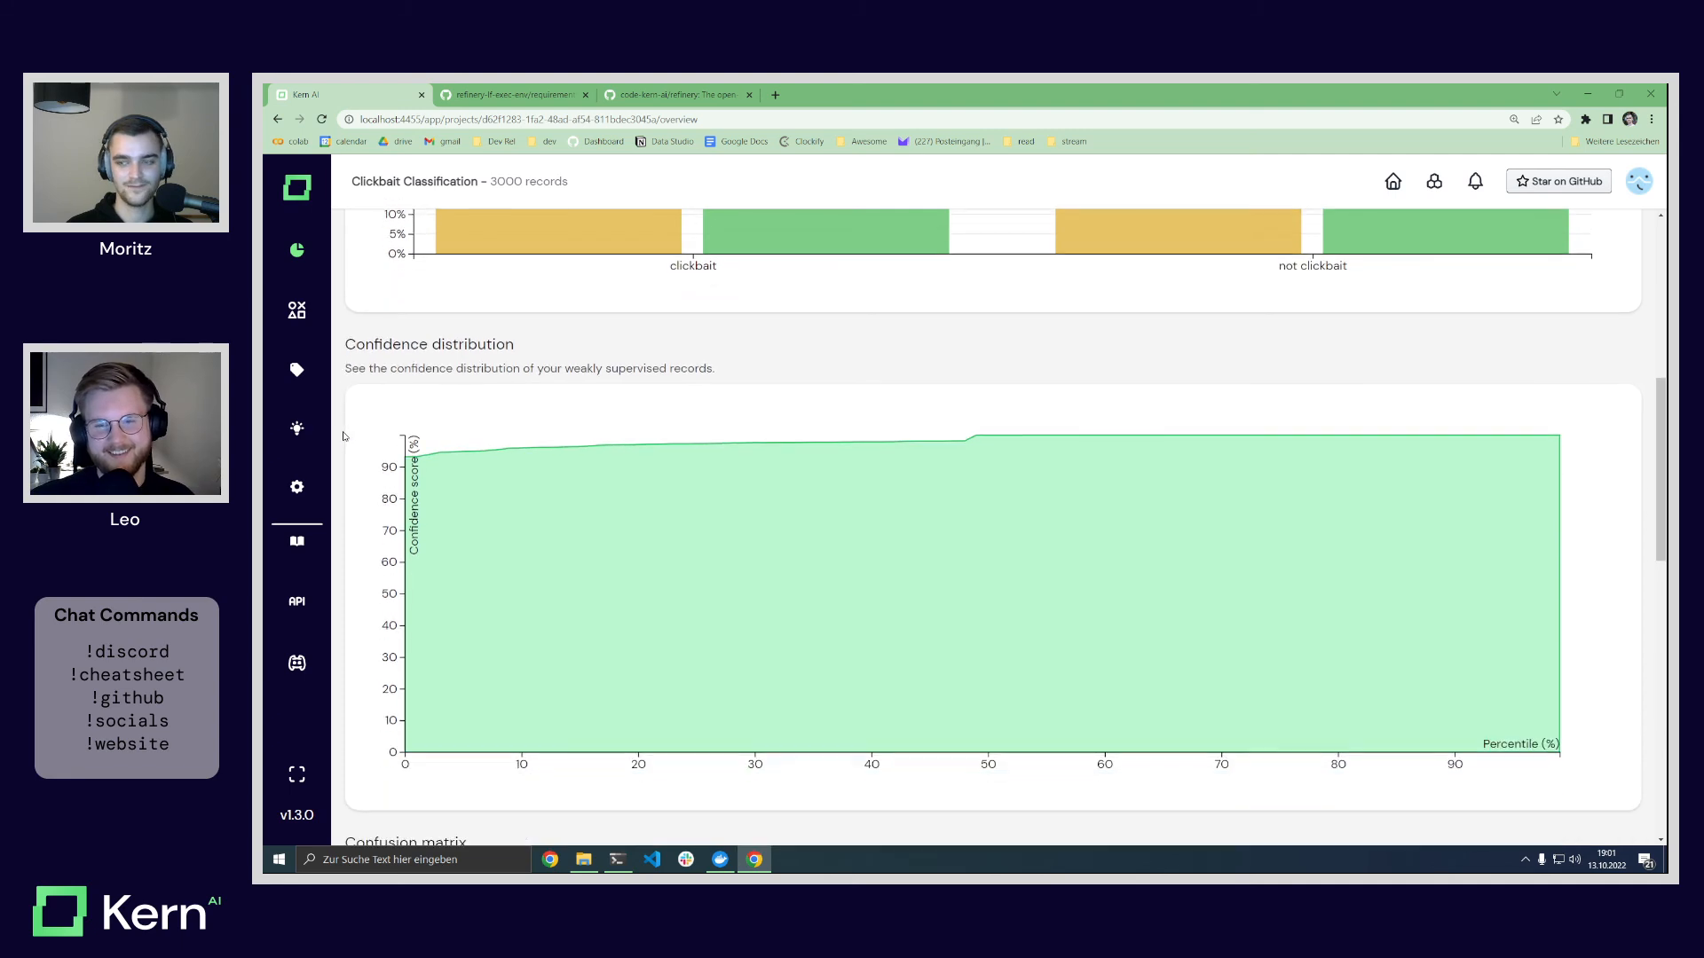
scroll(343, 436, "down", 2)
scroll(345, 435, "up", 7)
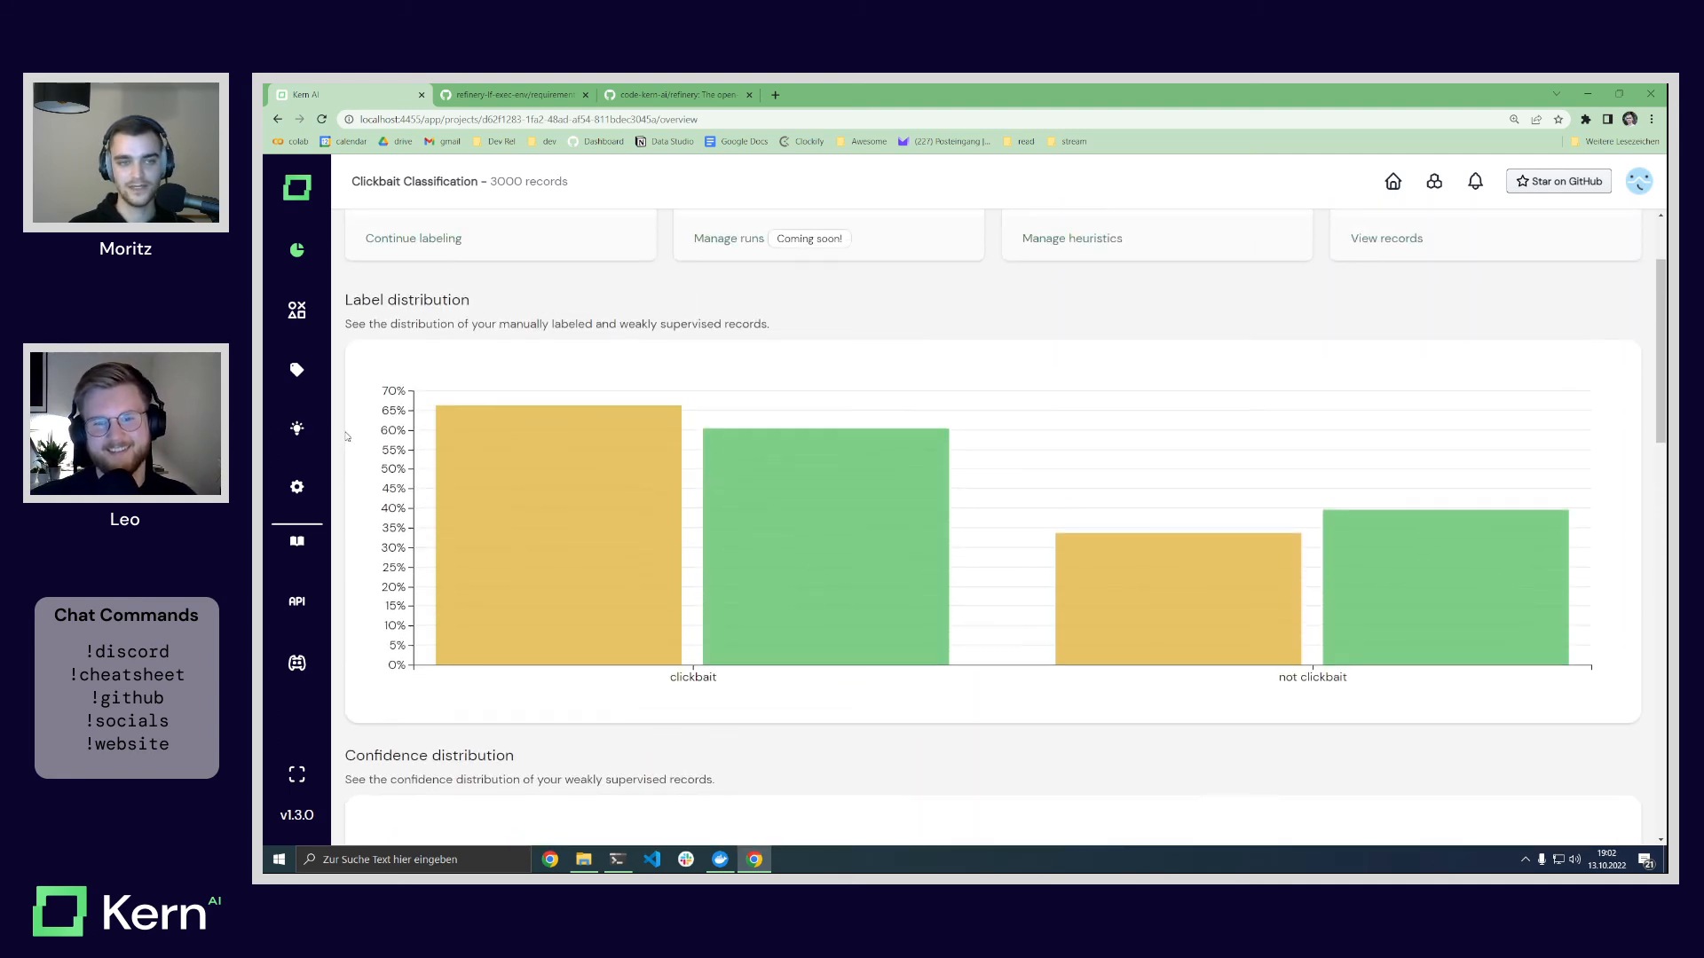
scroll(347, 436, "up", 1)
mouse_move(849, 575)
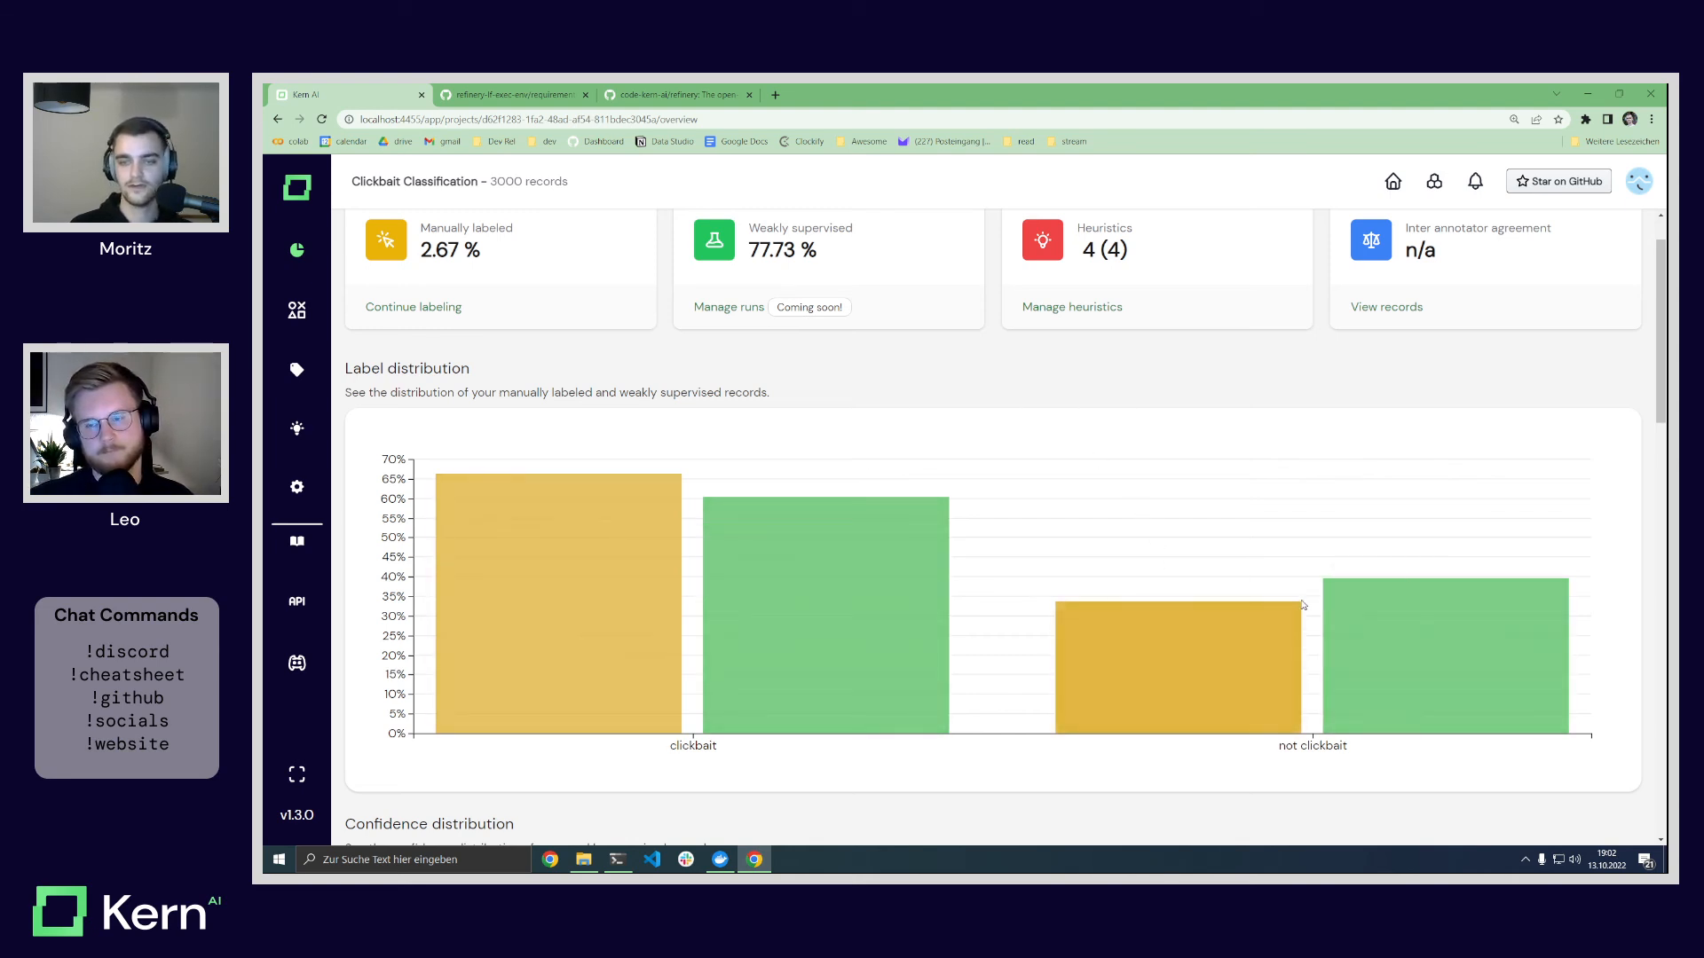
mouse_move(616, 548)
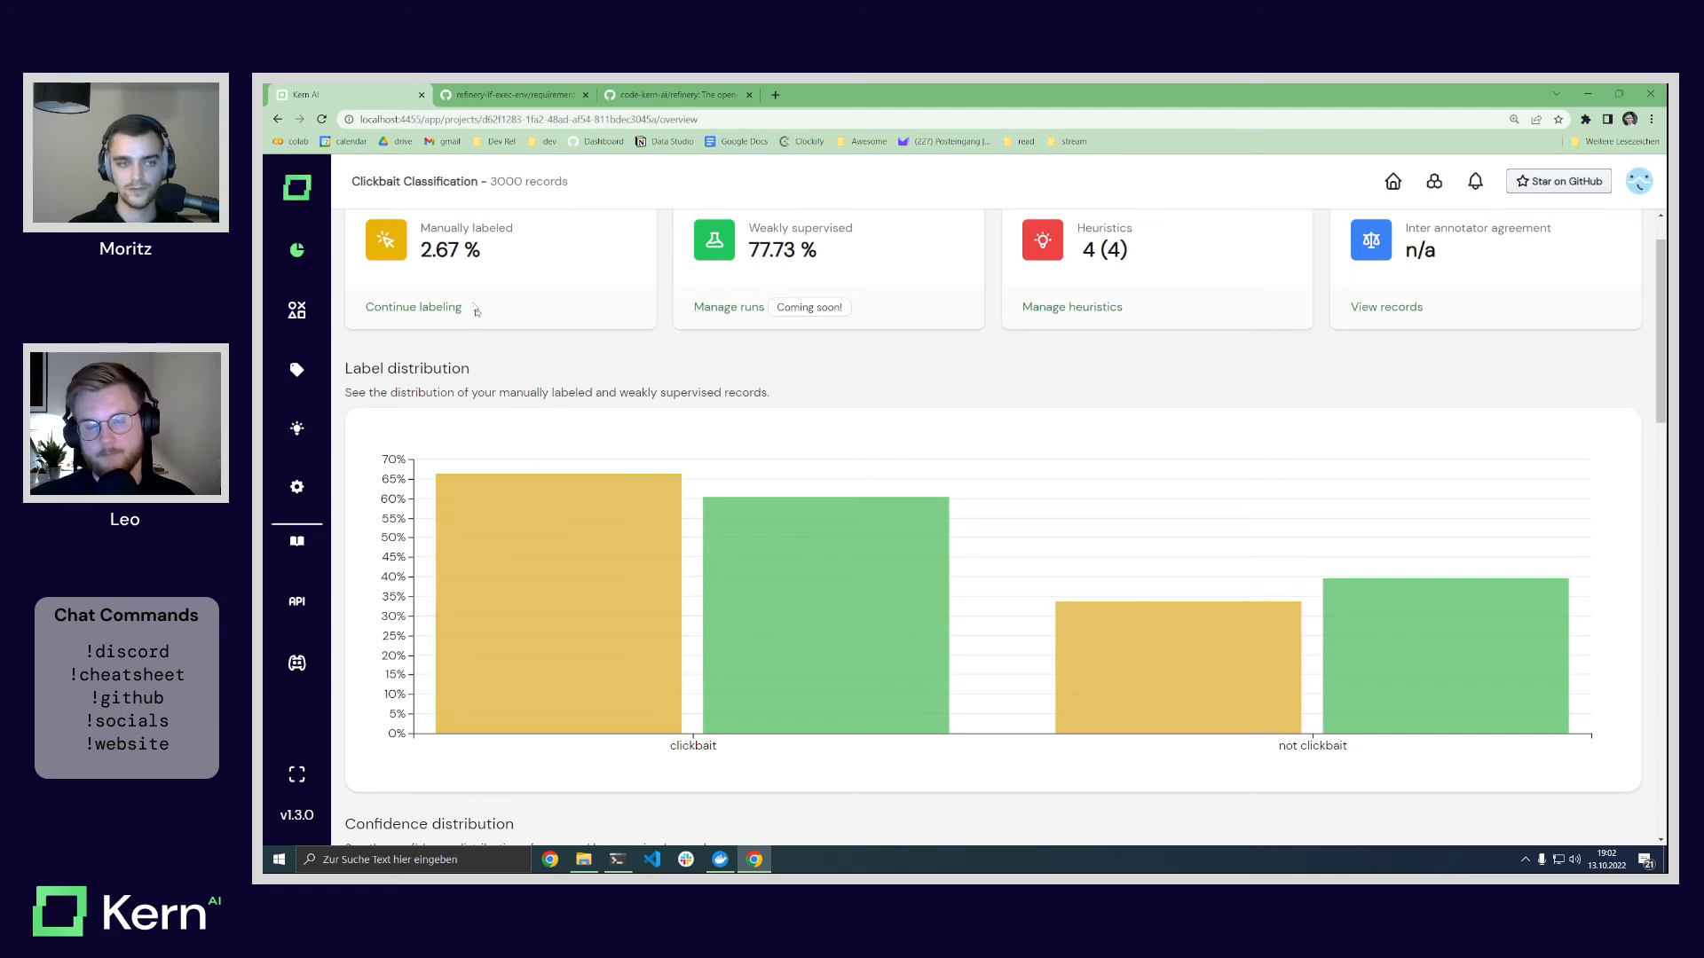
mouse_move(441, 257)
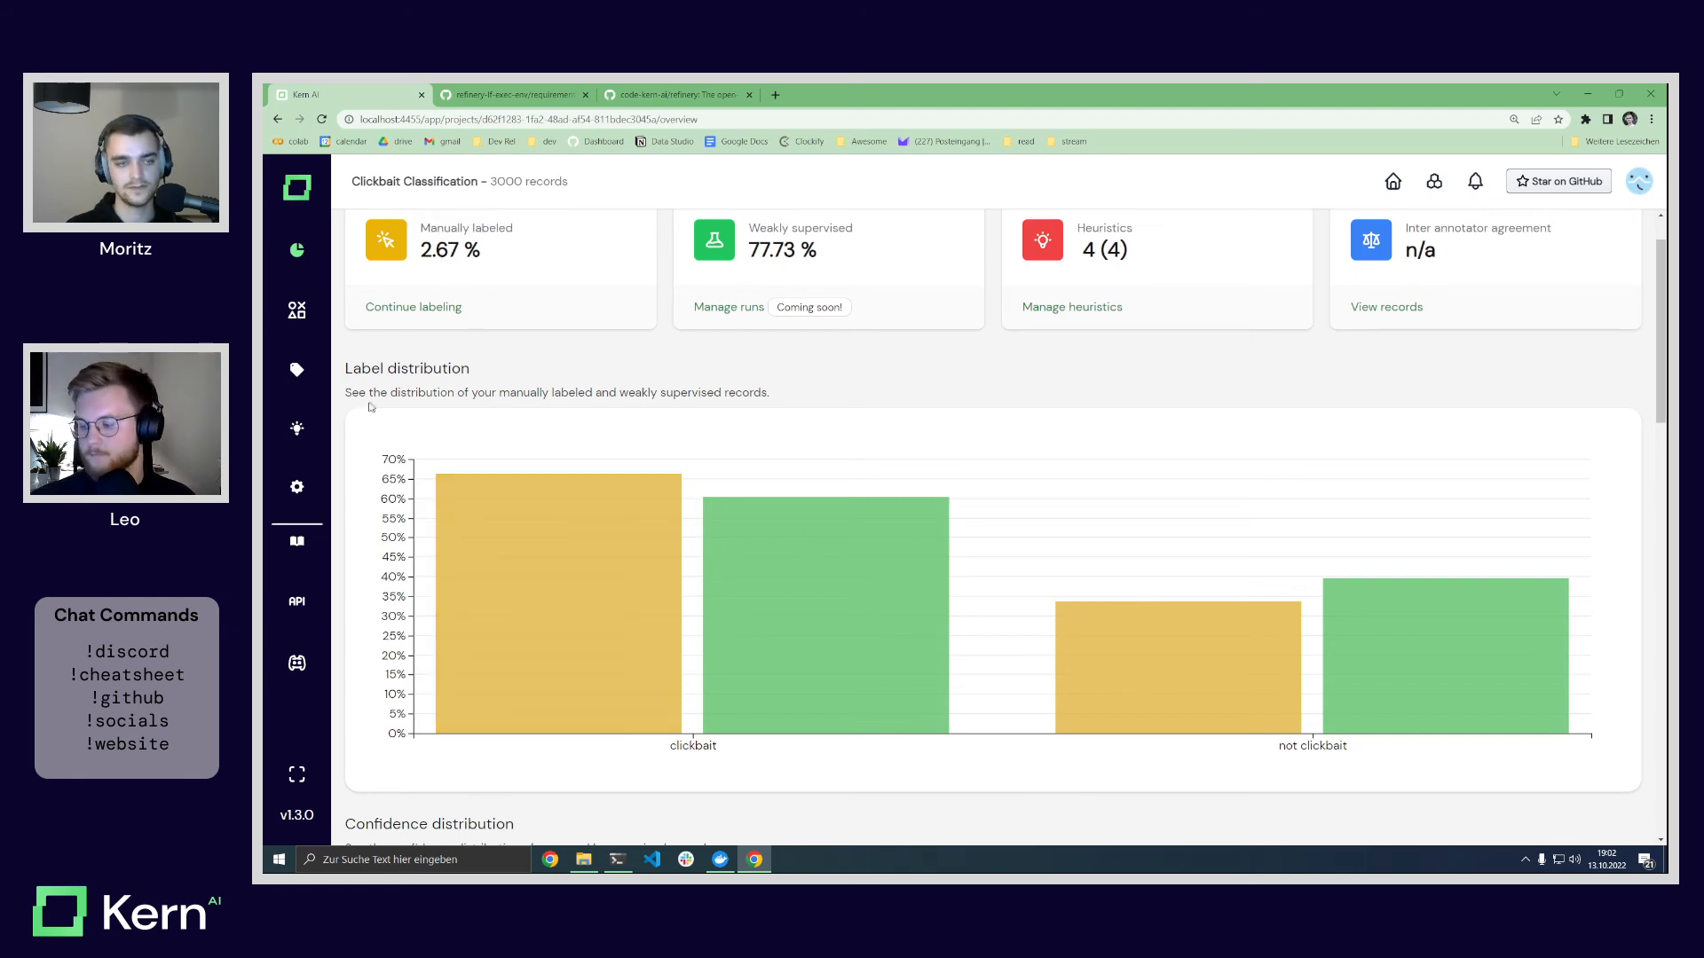
scroll(985, 343, "down", 1)
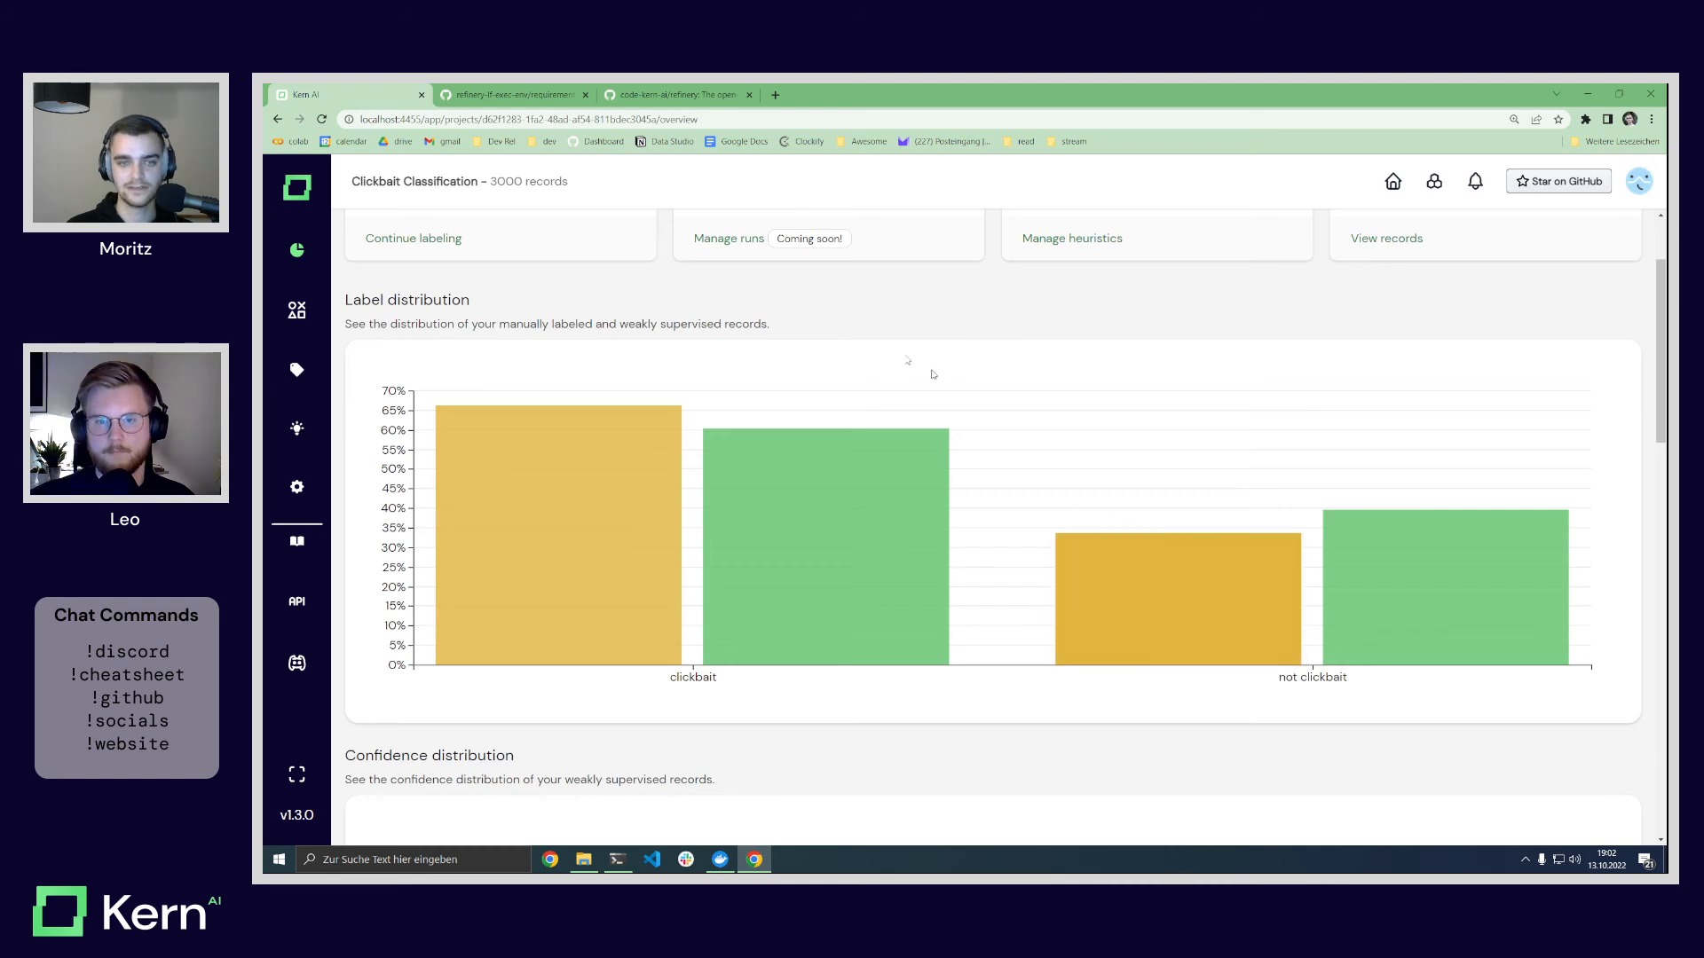
scroll(880, 403, "up", 2)
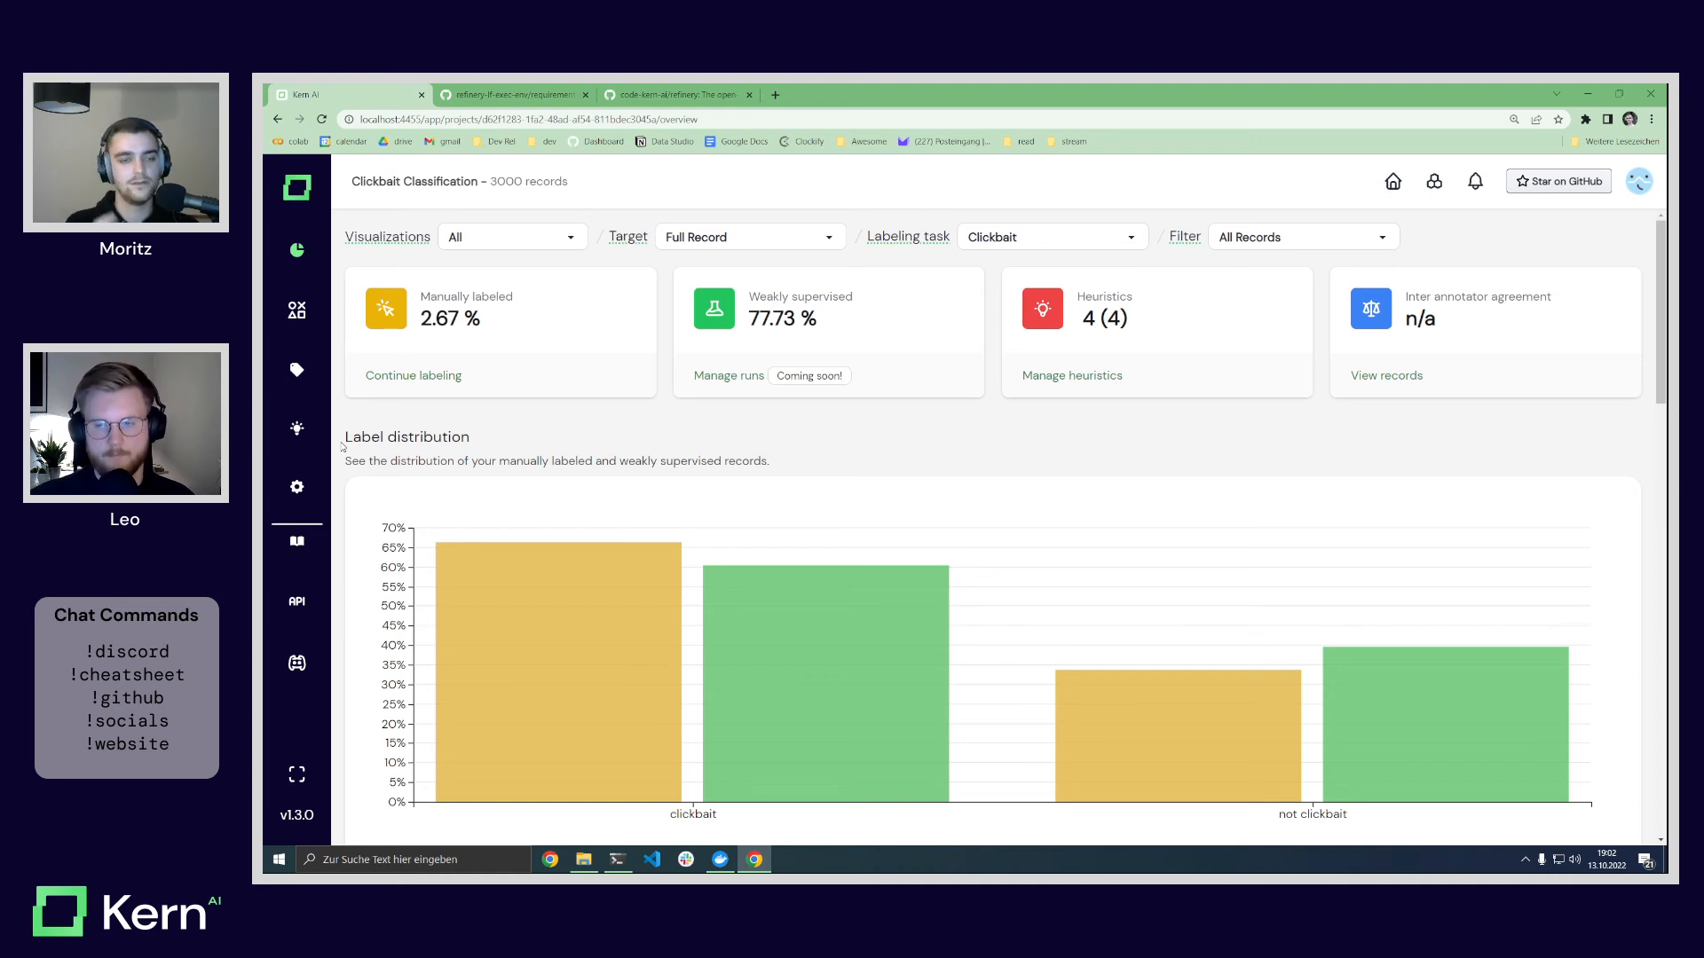
mouse_move(608, 654)
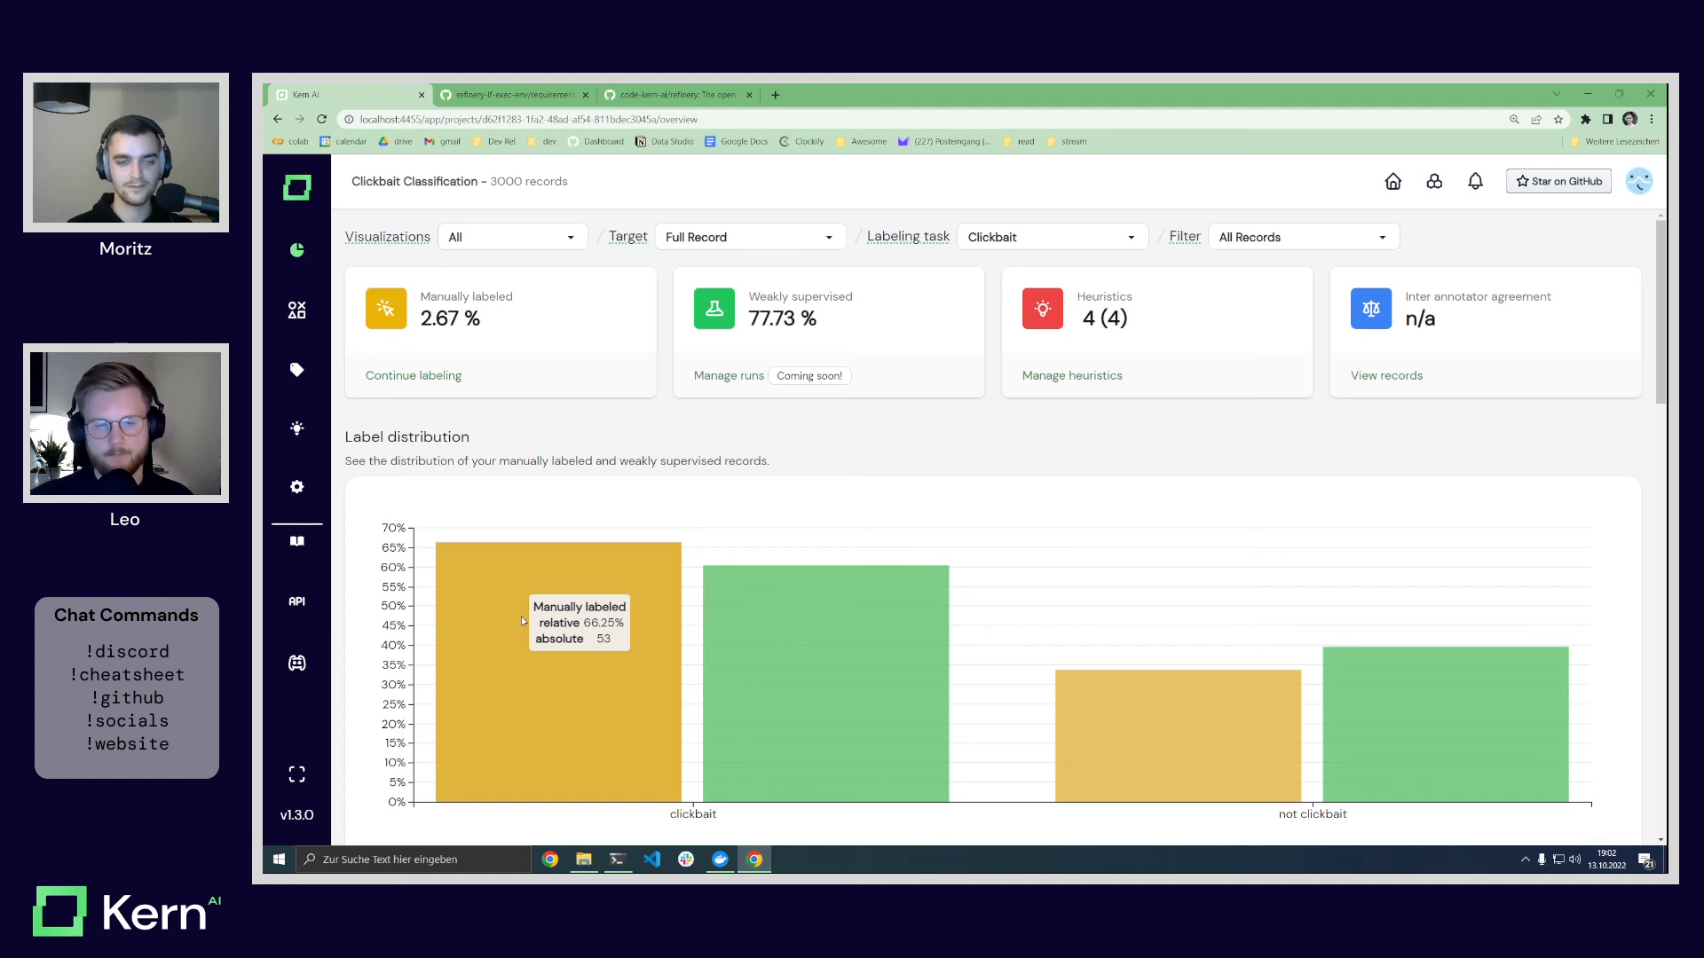
scroll(362, 568, "down", 1)
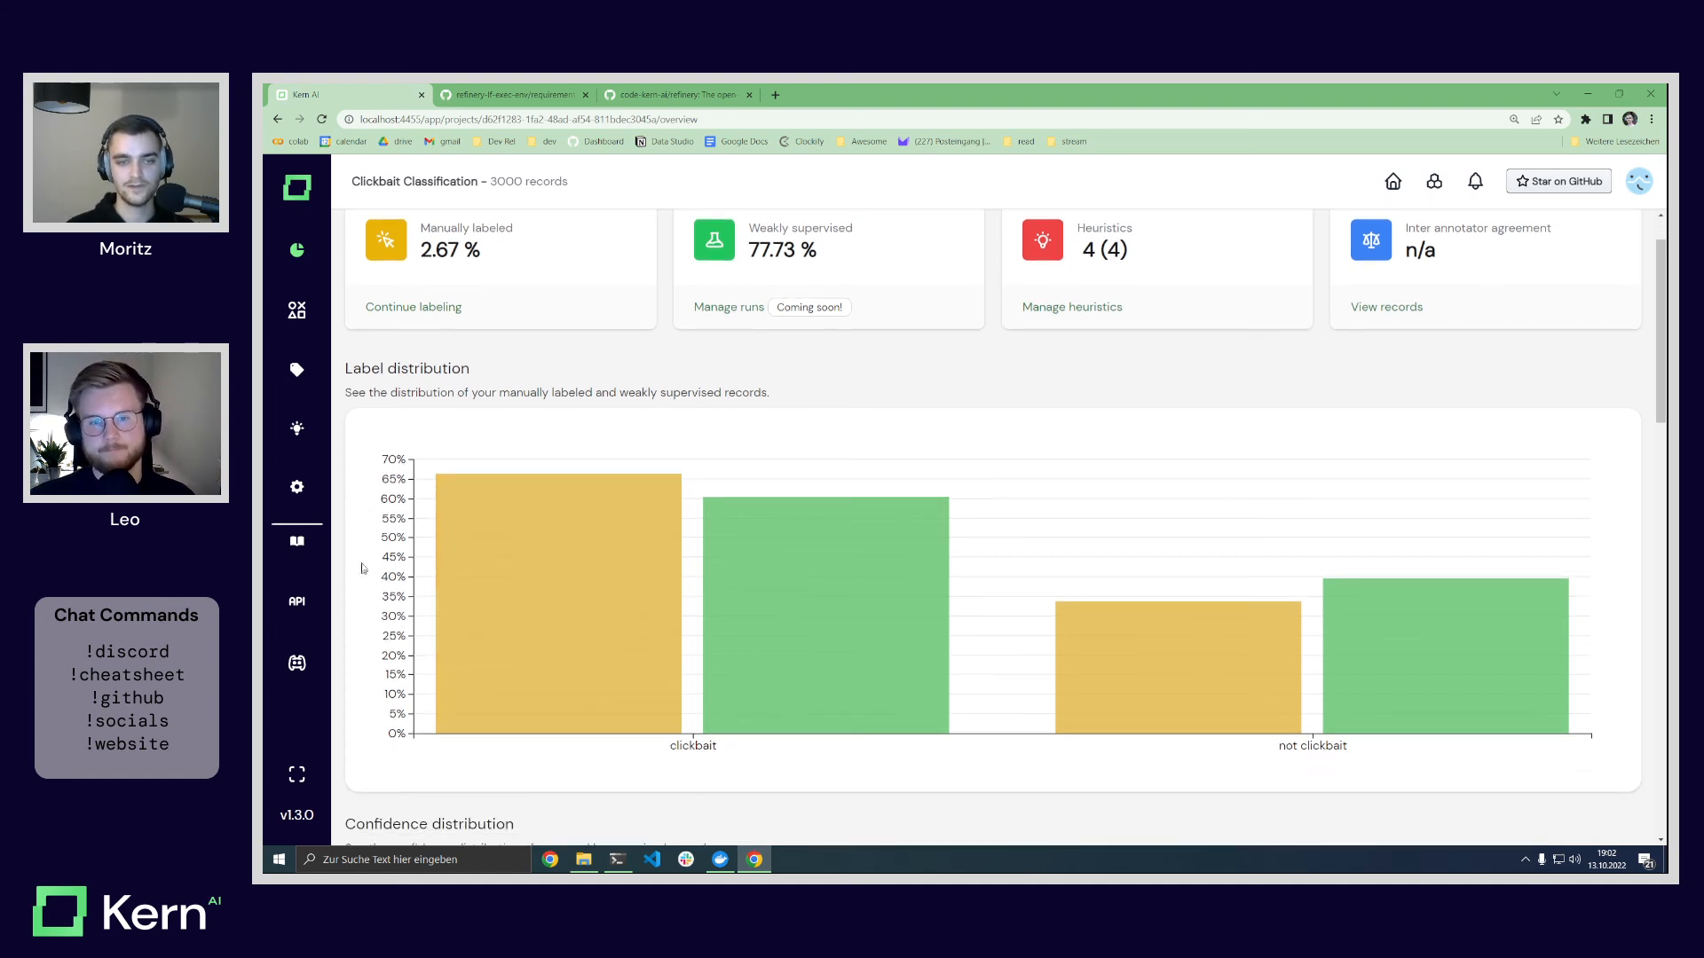
mouse_move(754, 526)
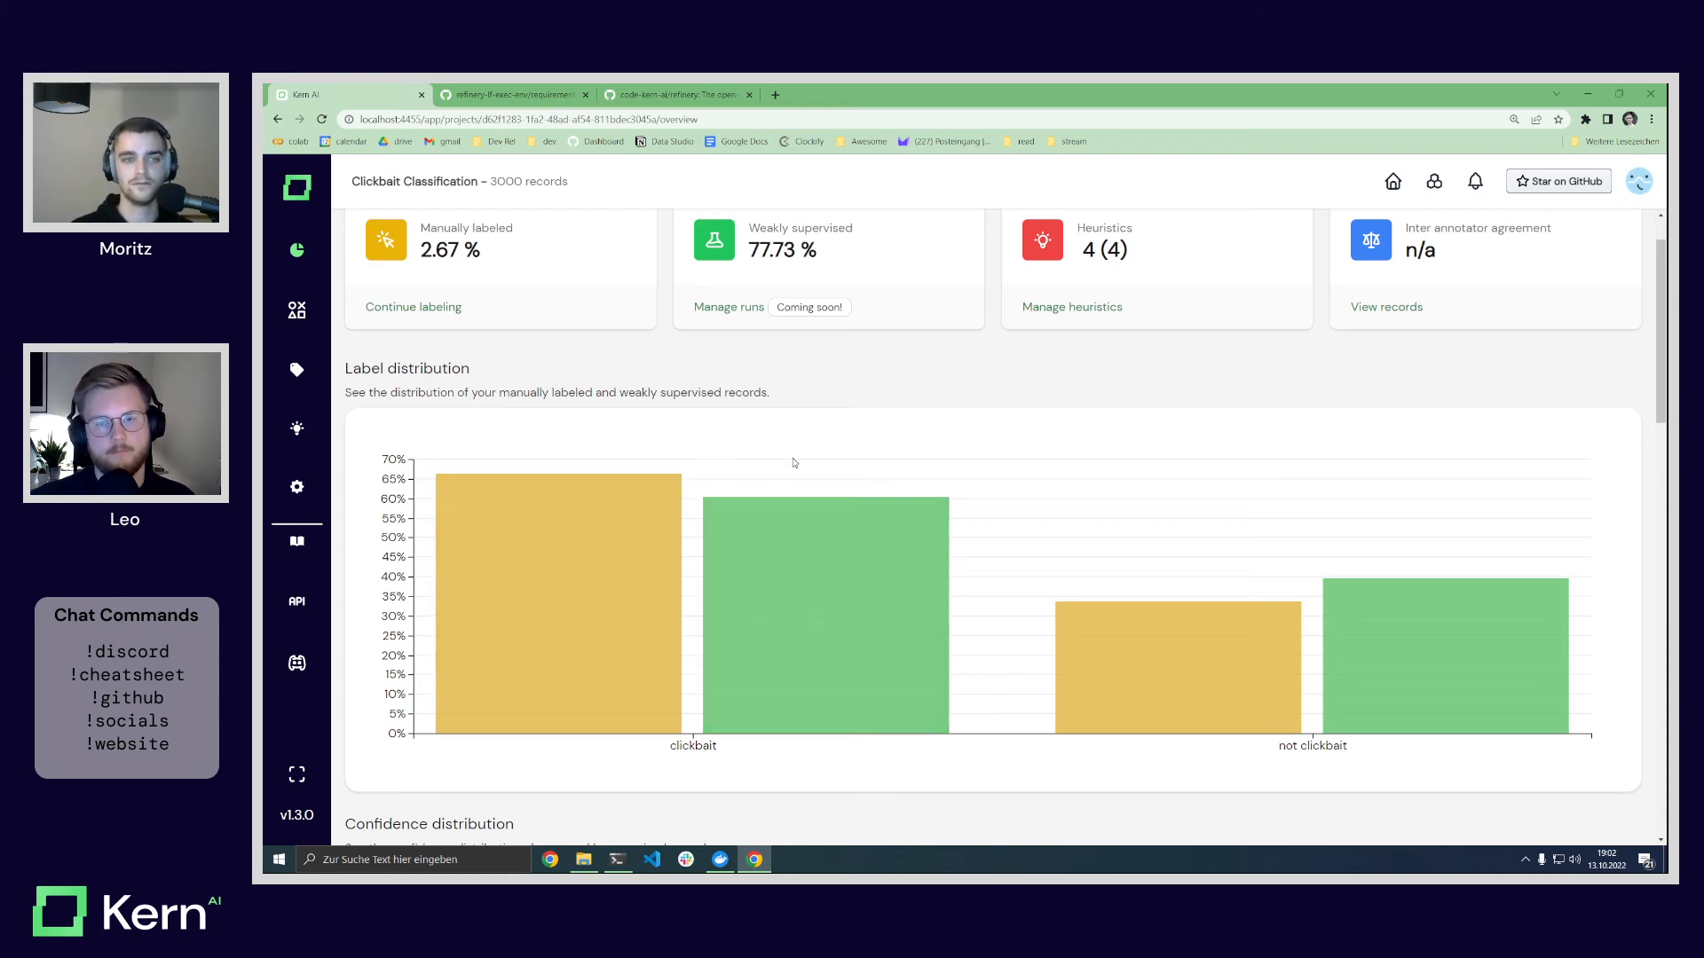
Step: Examine the confidence distribution of the weakly supervised records and their agreement with manual labels in the confusion matrix
scroll(361, 462, "down", 6)
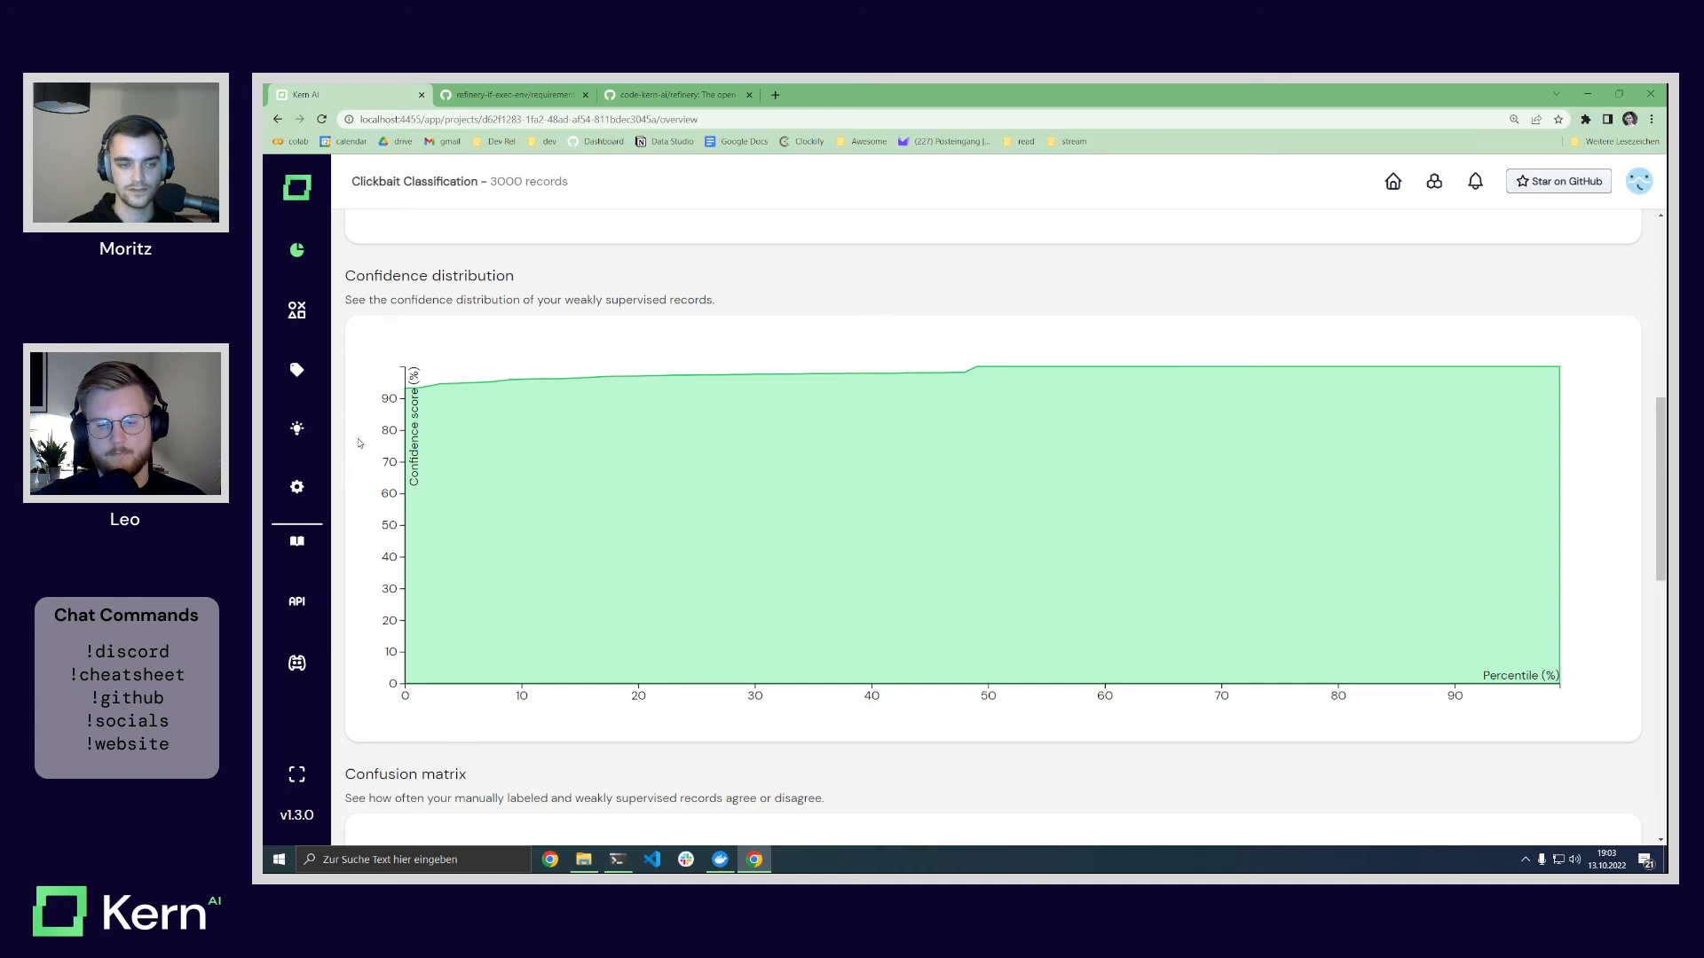
scroll(359, 442, "down", 5)
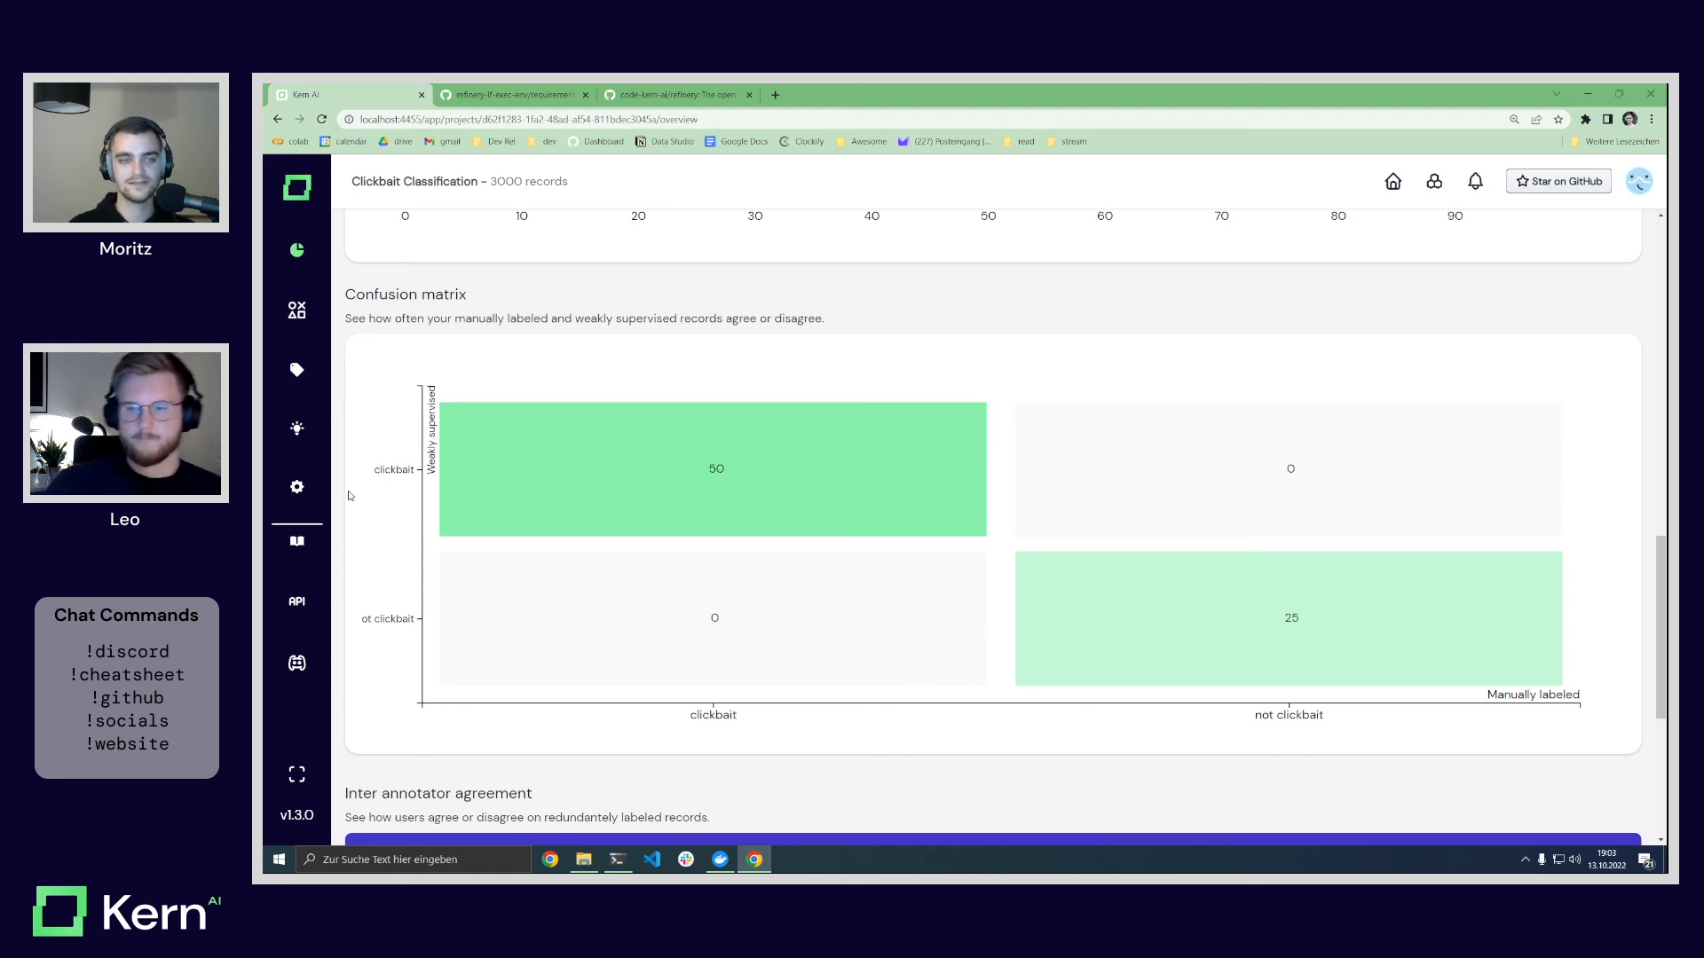
left_click_drag(432, 465, 432, 389)
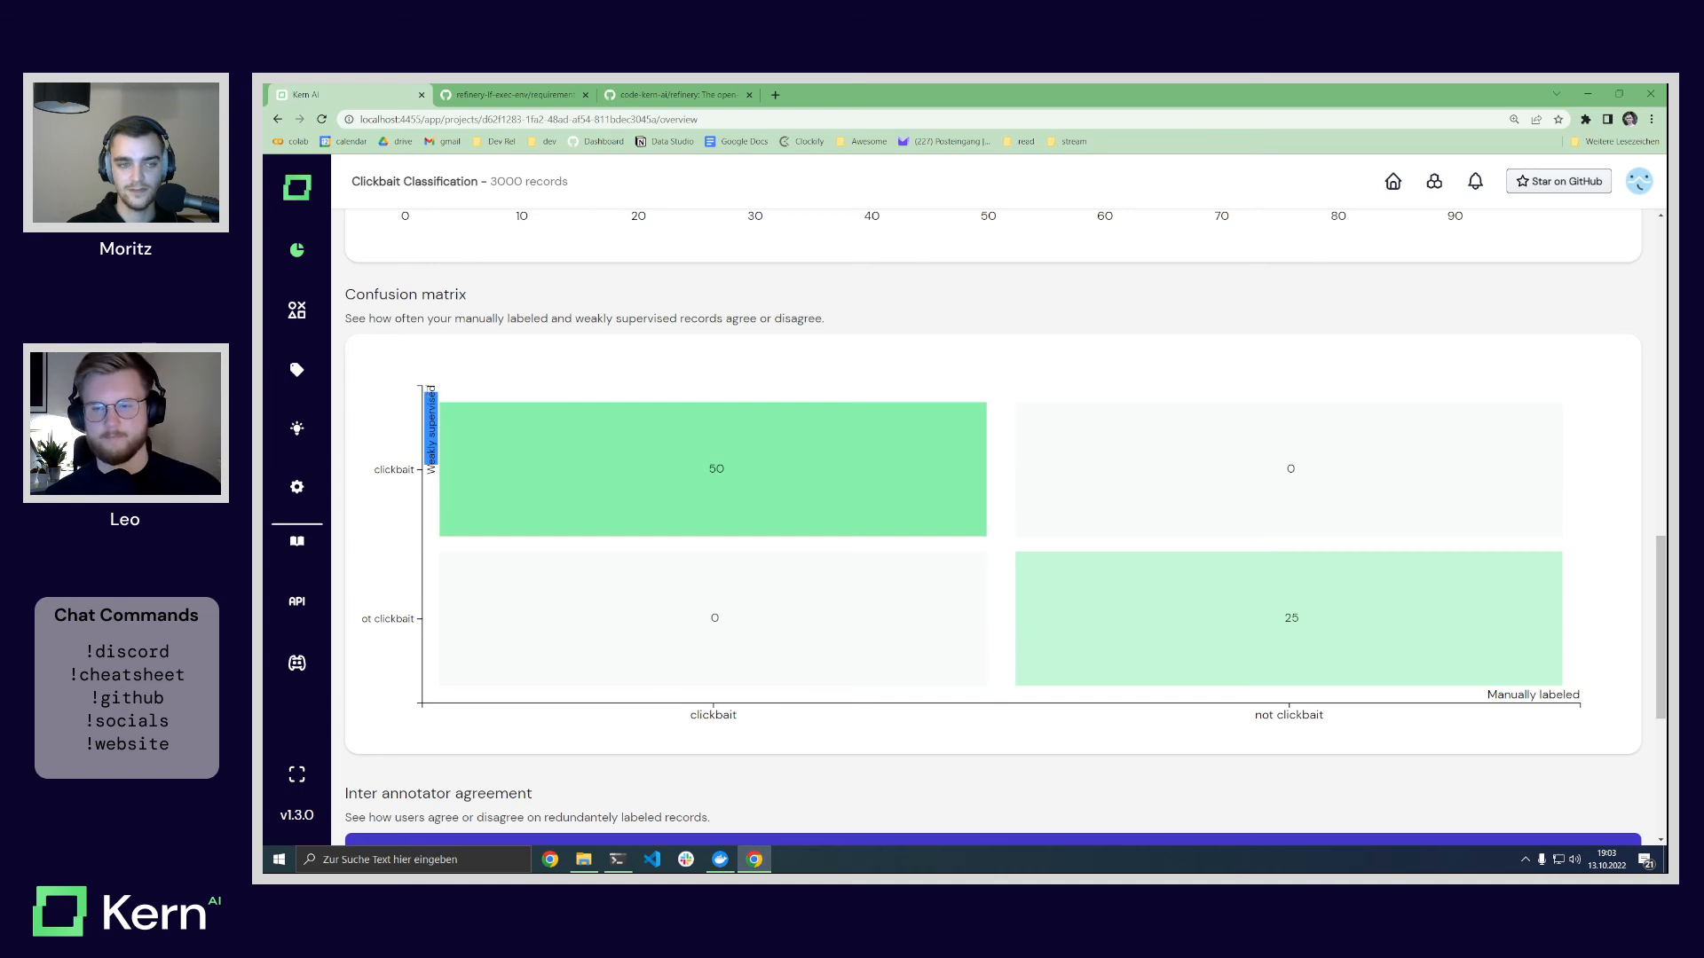
left_click_drag(1488, 695, 1581, 699)
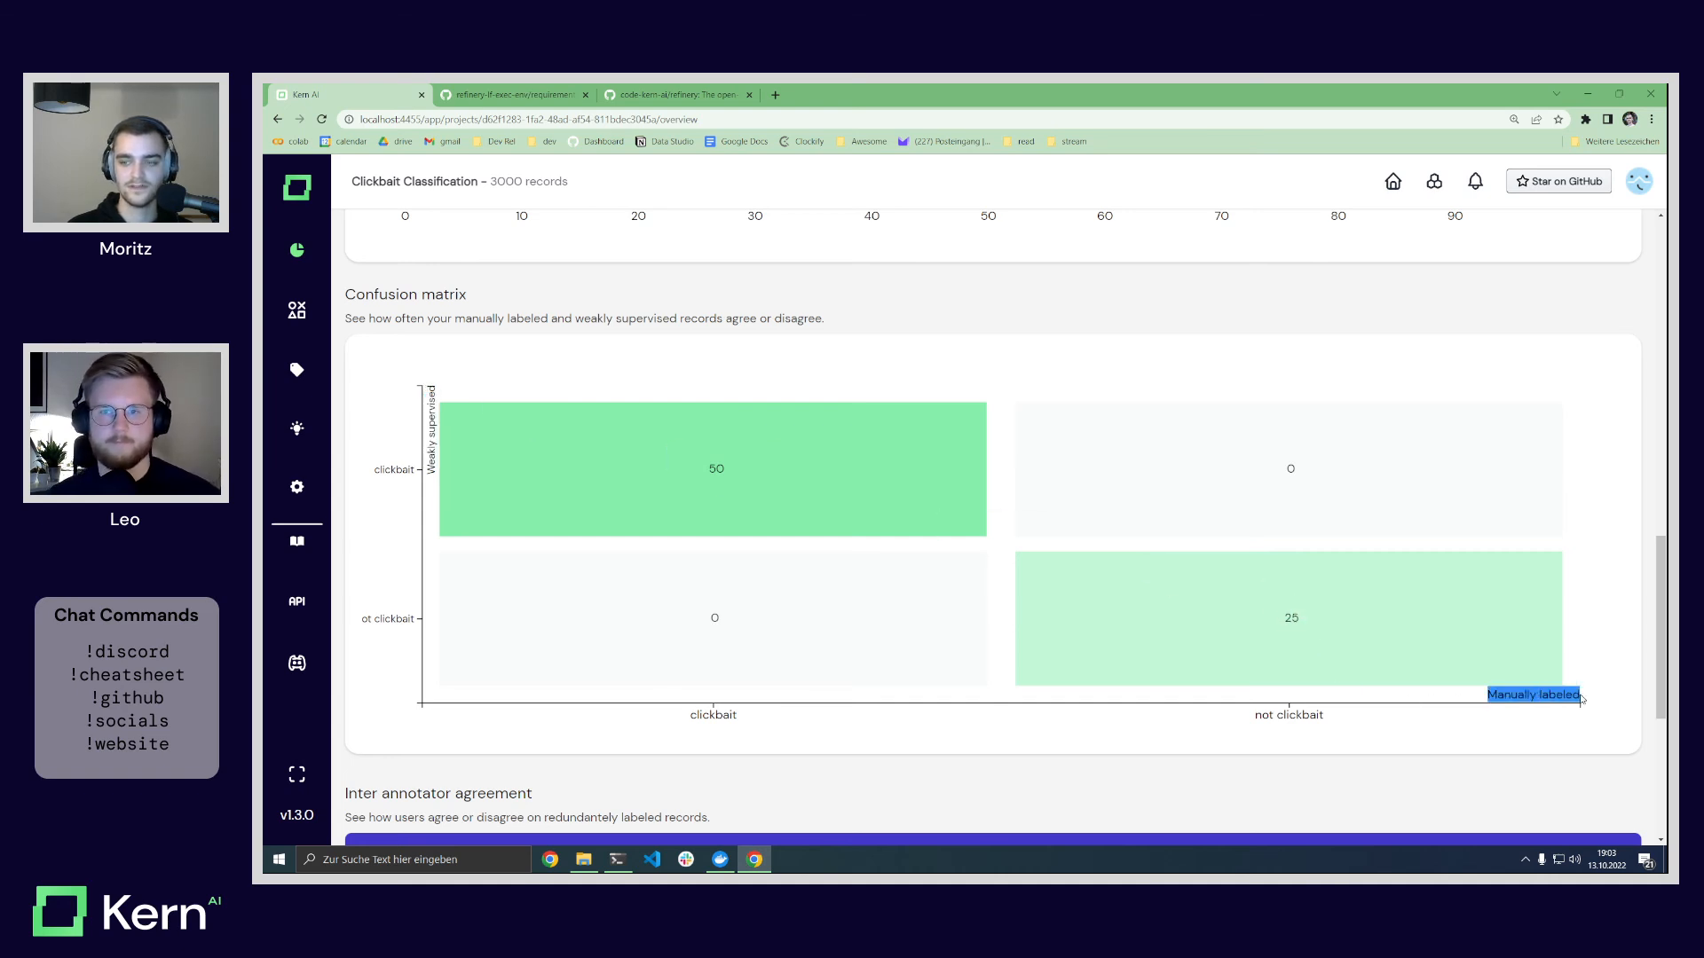
left_click(1554, 733)
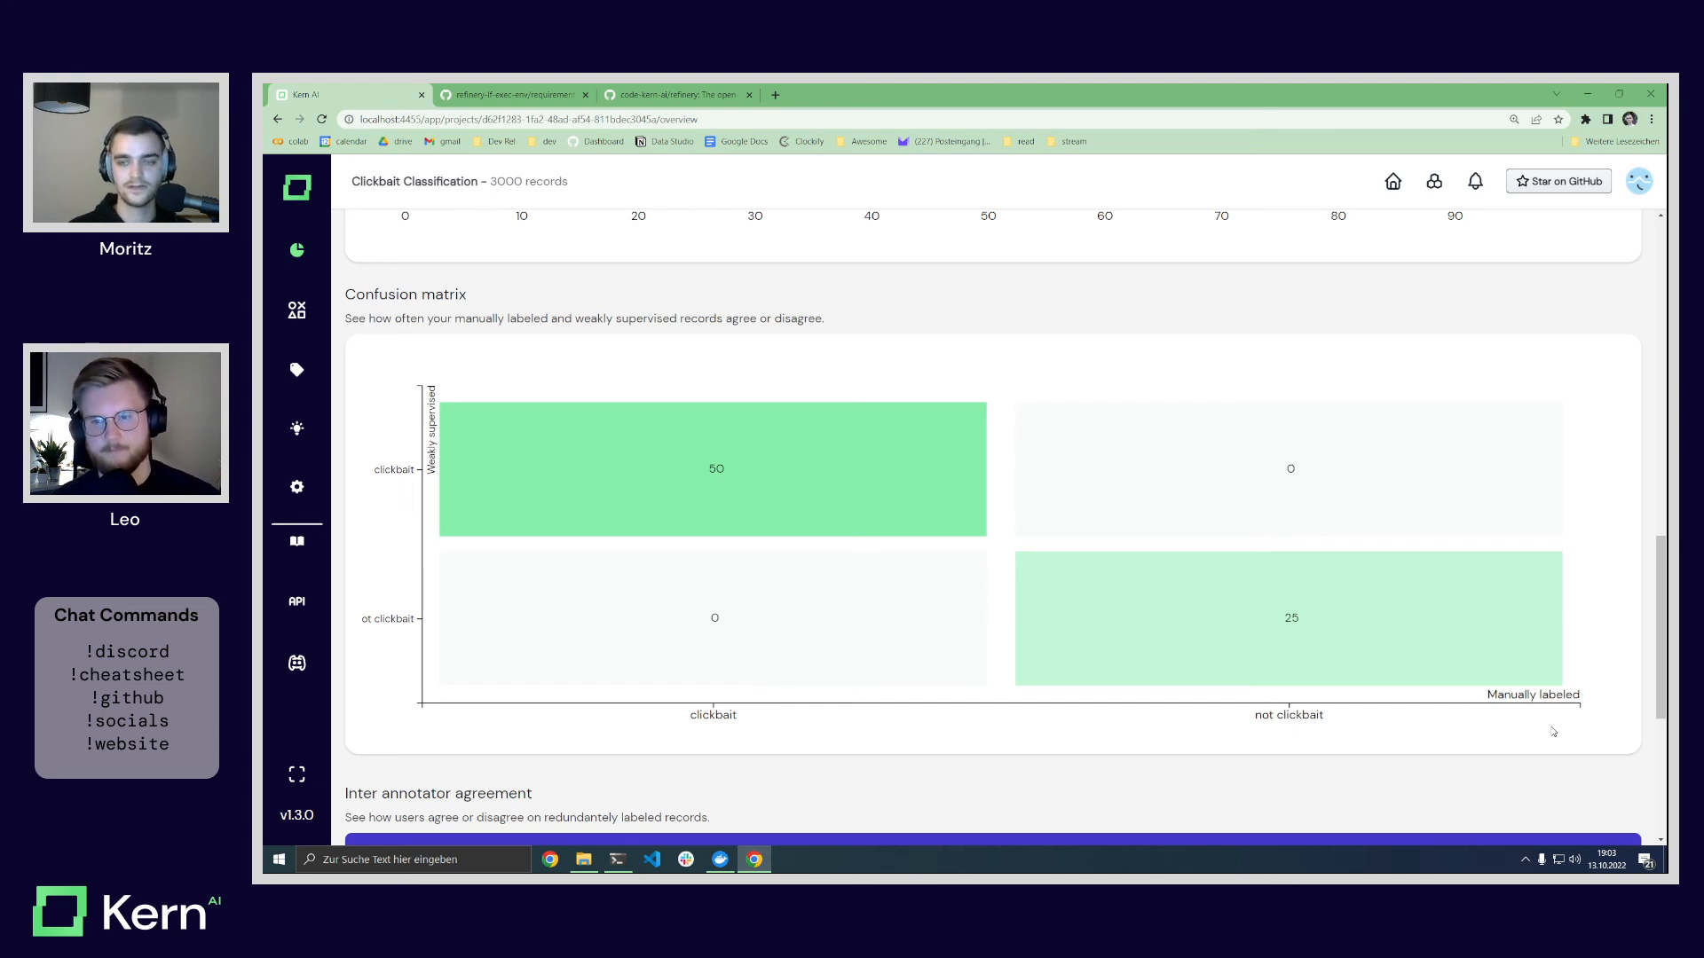
mouse_move(1265, 493)
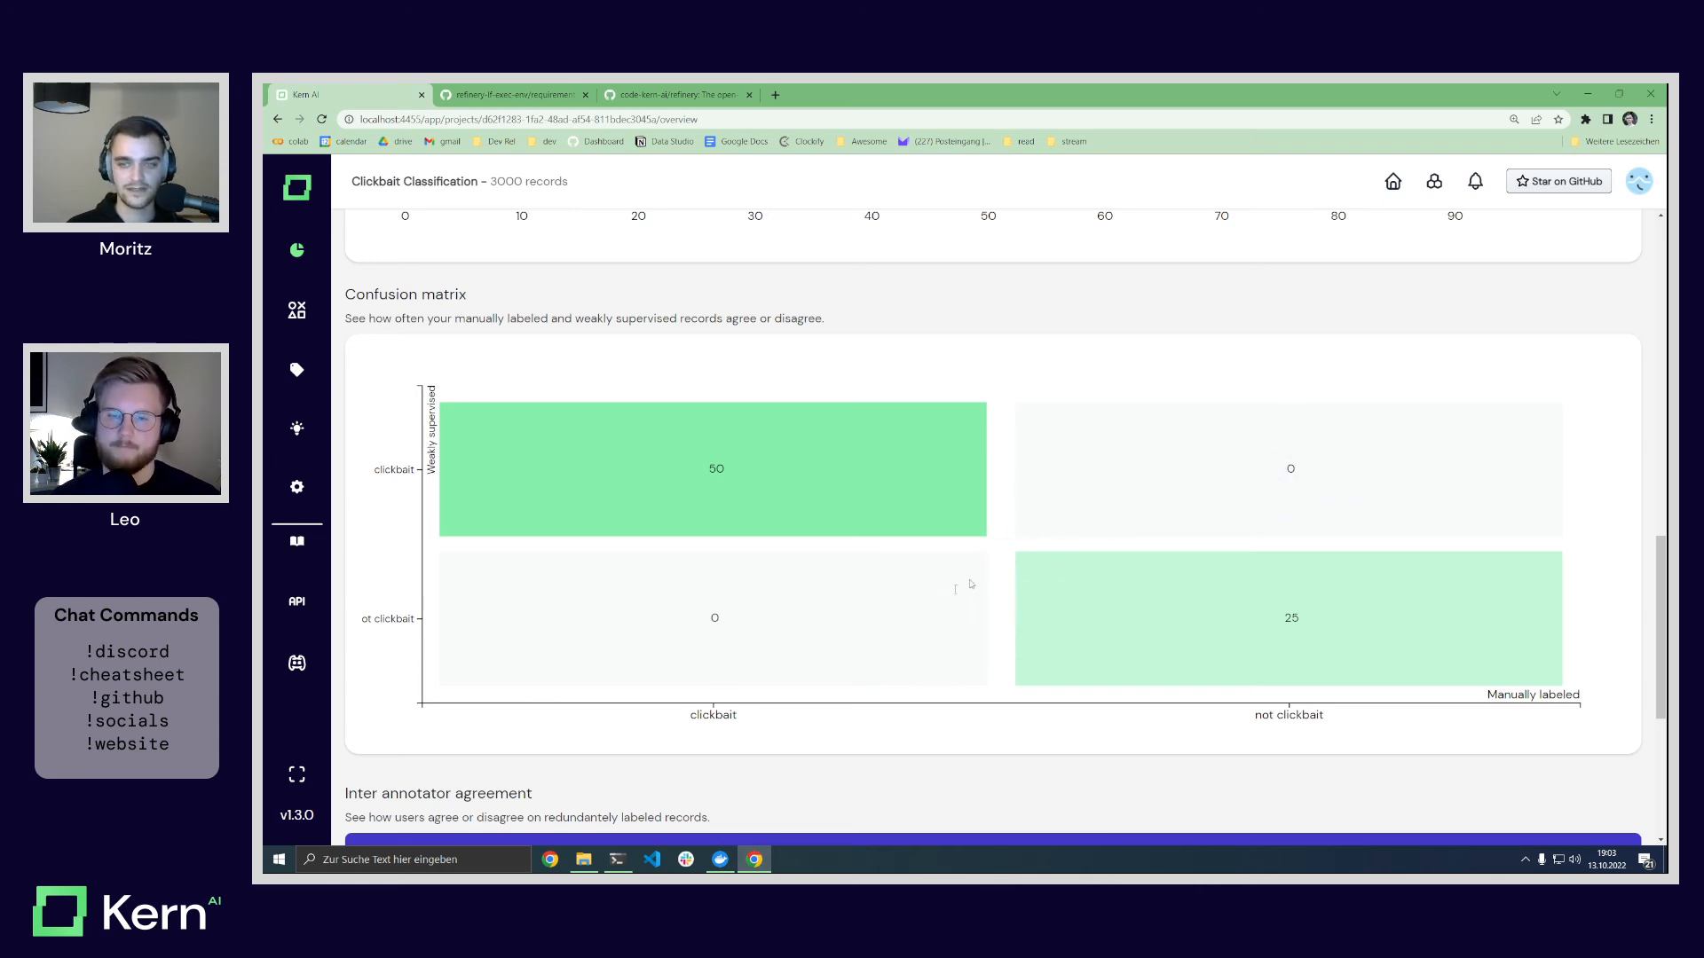
Step: Review the agreement between manual and weakly supervised labels in the confusion matrix, ending back at the overview's summary figures
mouse_move(888, 627)
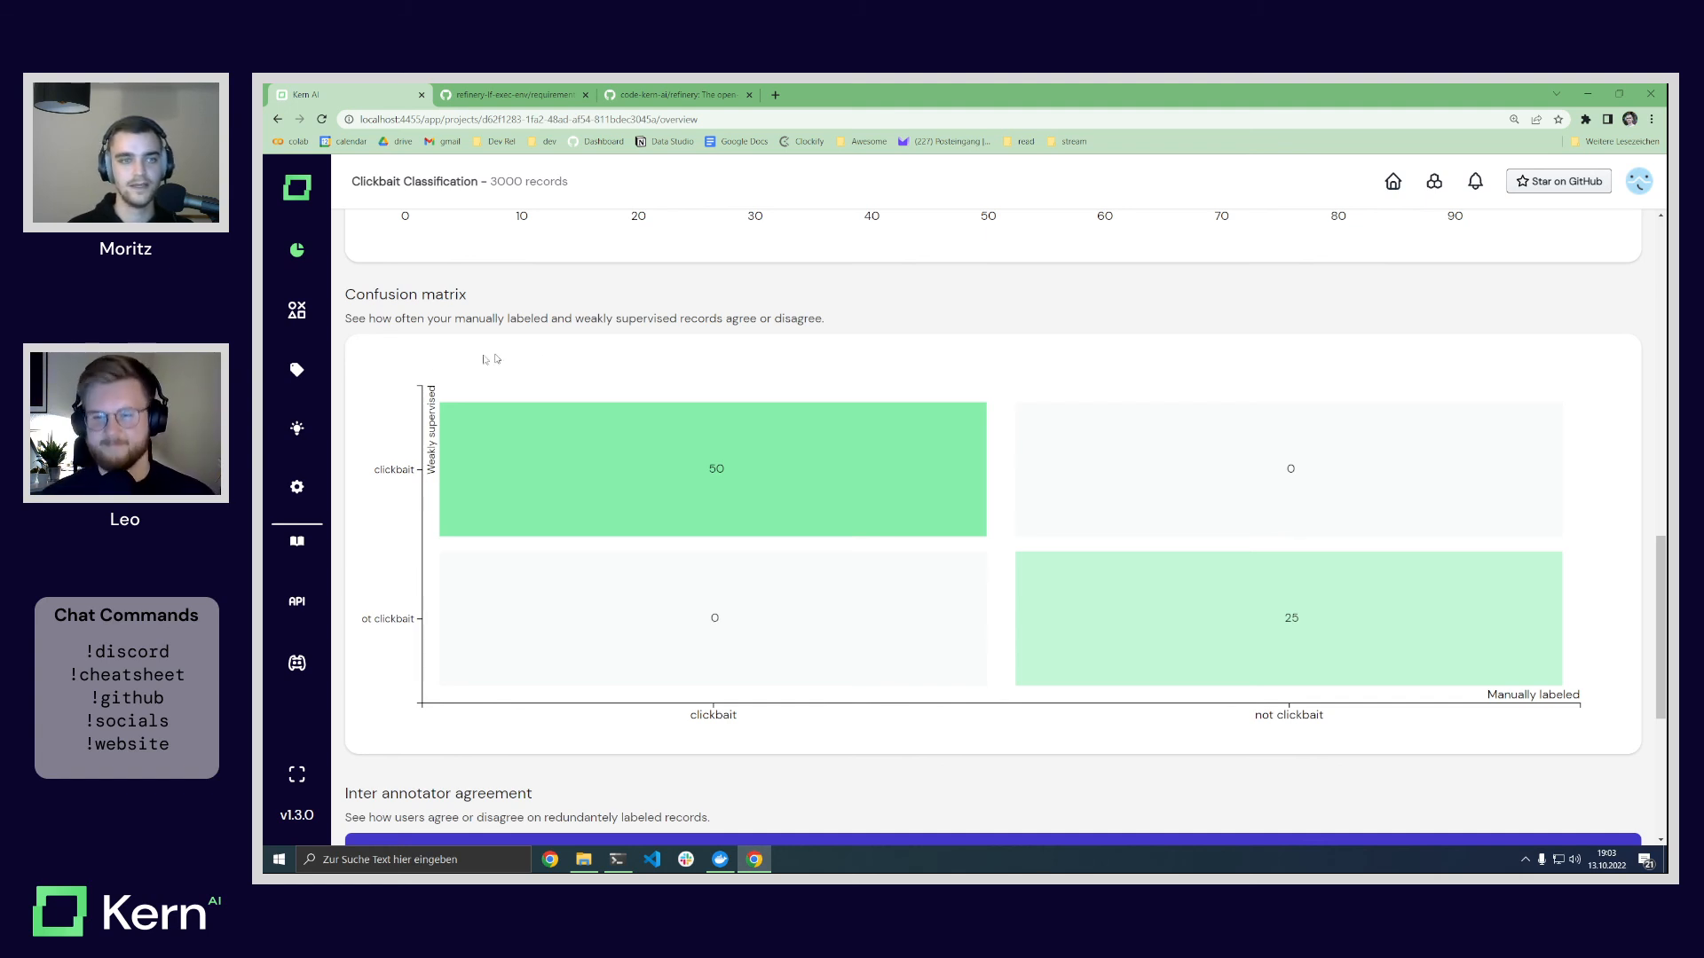
scroll(337, 354, "up", 1)
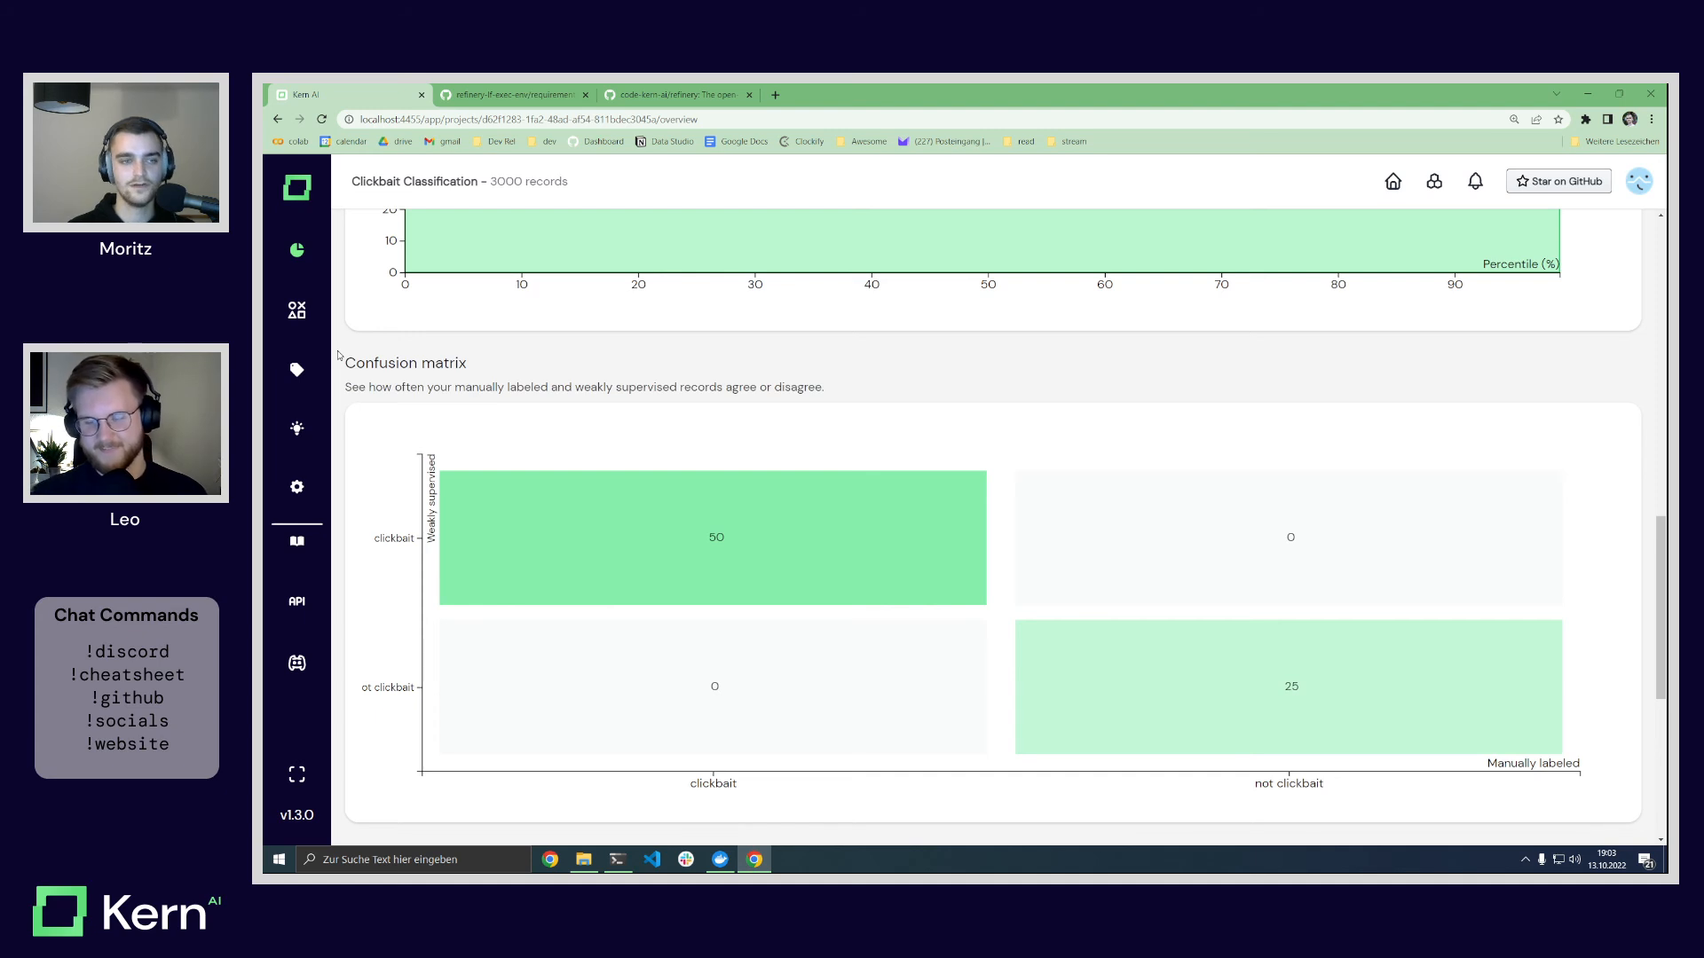
scroll(339, 351, "up", 12)
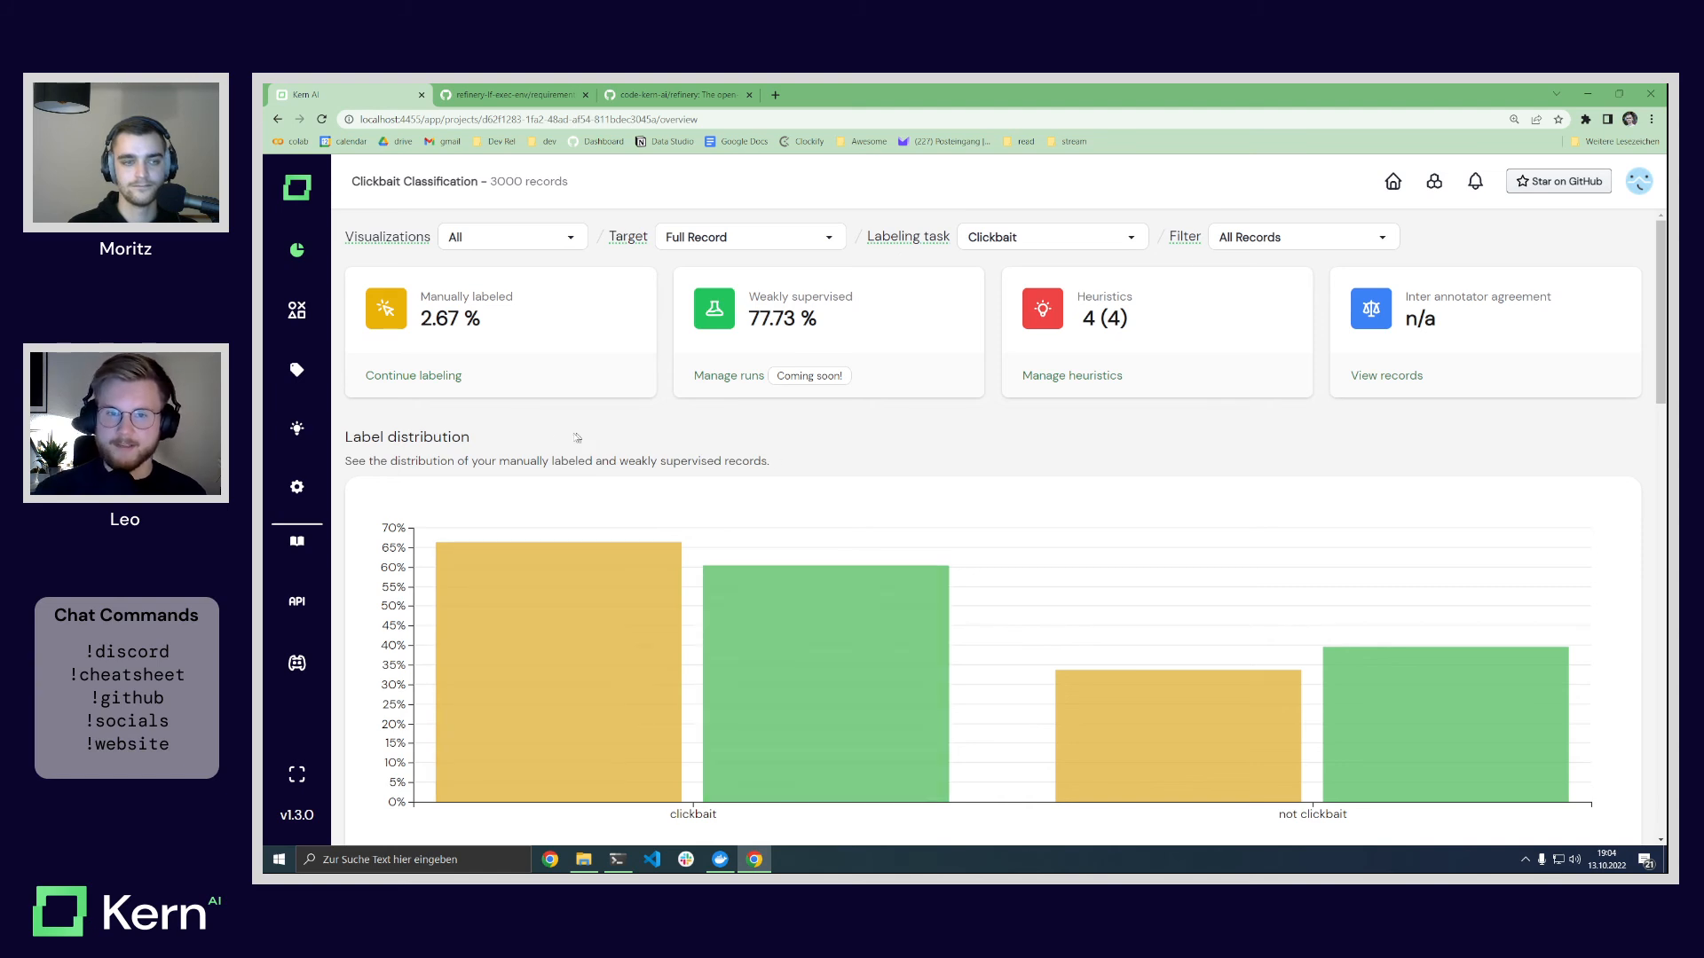
Step: Open the Clickbait Classification project settings, and open the livestream-sdk notebook from the Livestream folder in Visual Studio Code
left_click(296, 487)
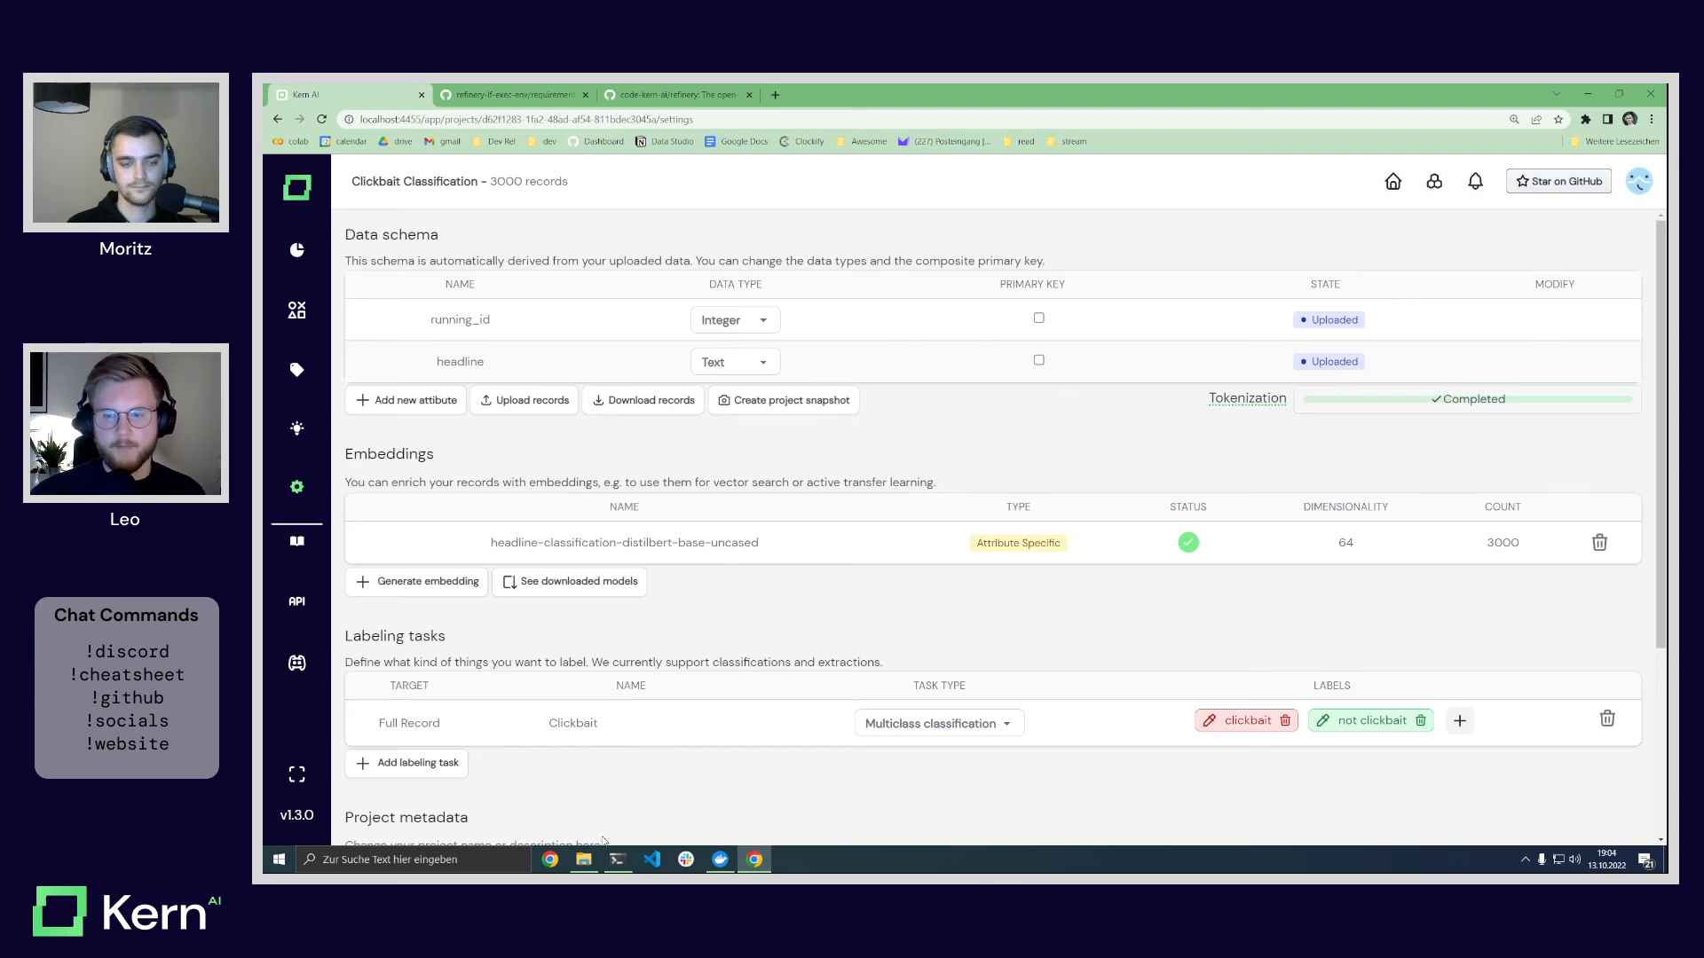
left_click(596, 863)
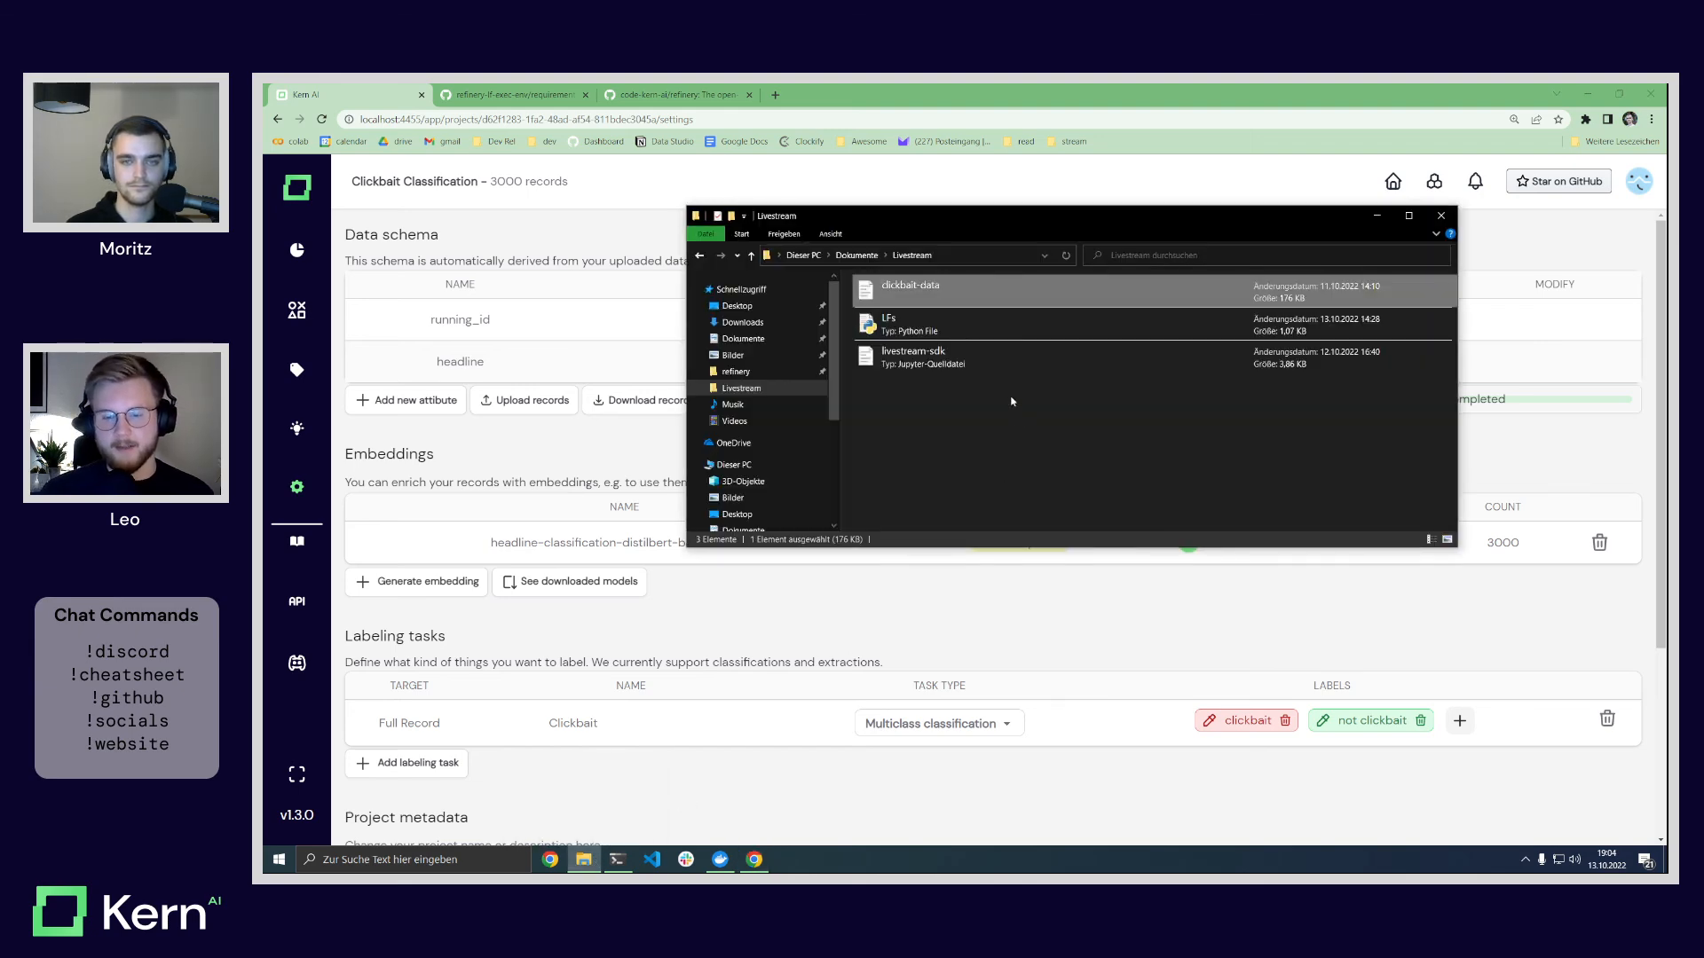
double_click(929, 362)
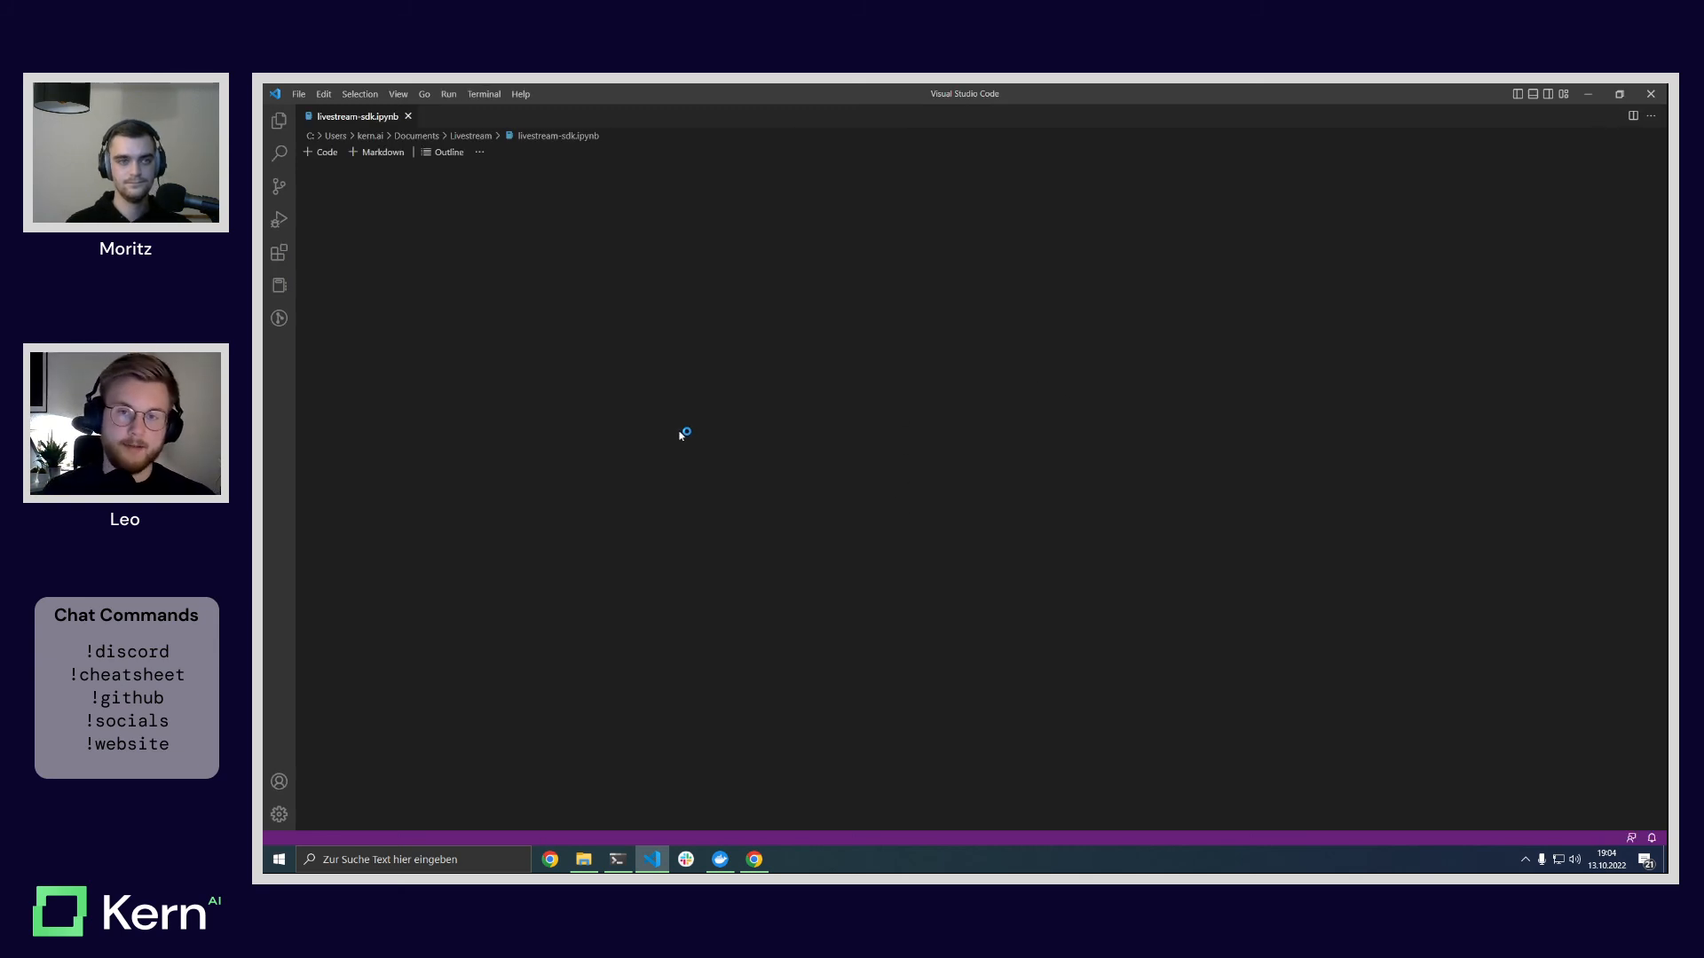
Step: Select the refinery (Python 3.9.13) kernel for the notebook and run the cell of library imports
left_click(650, 297)
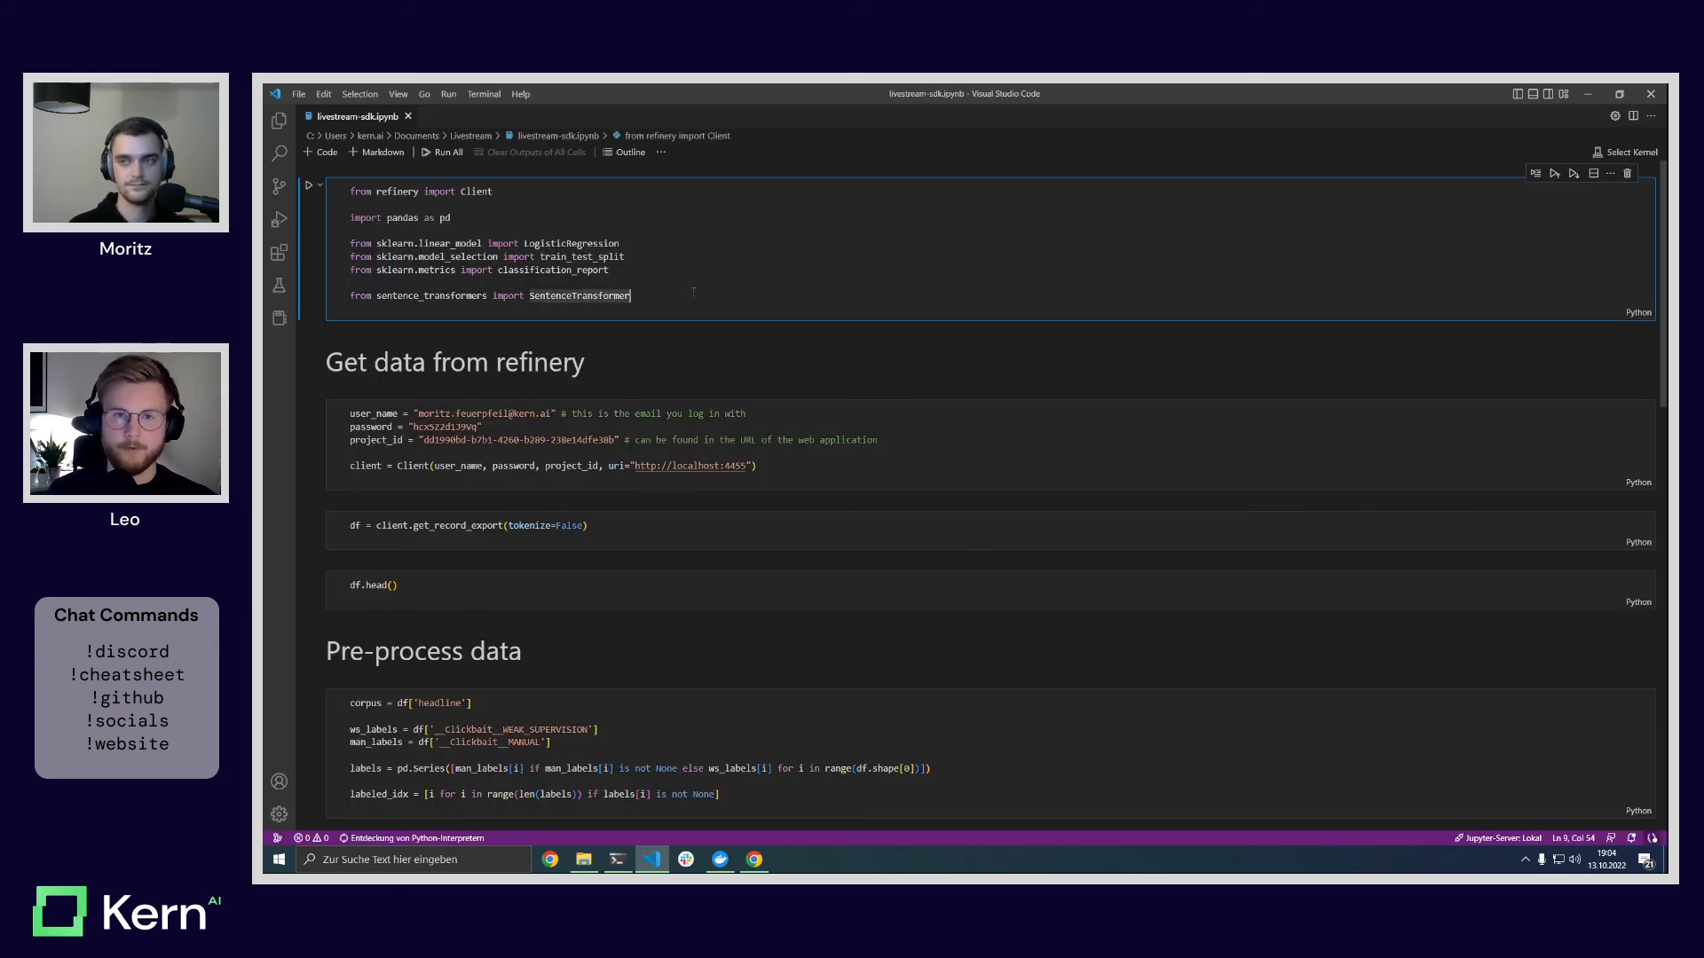
key("Up")
key("Up")
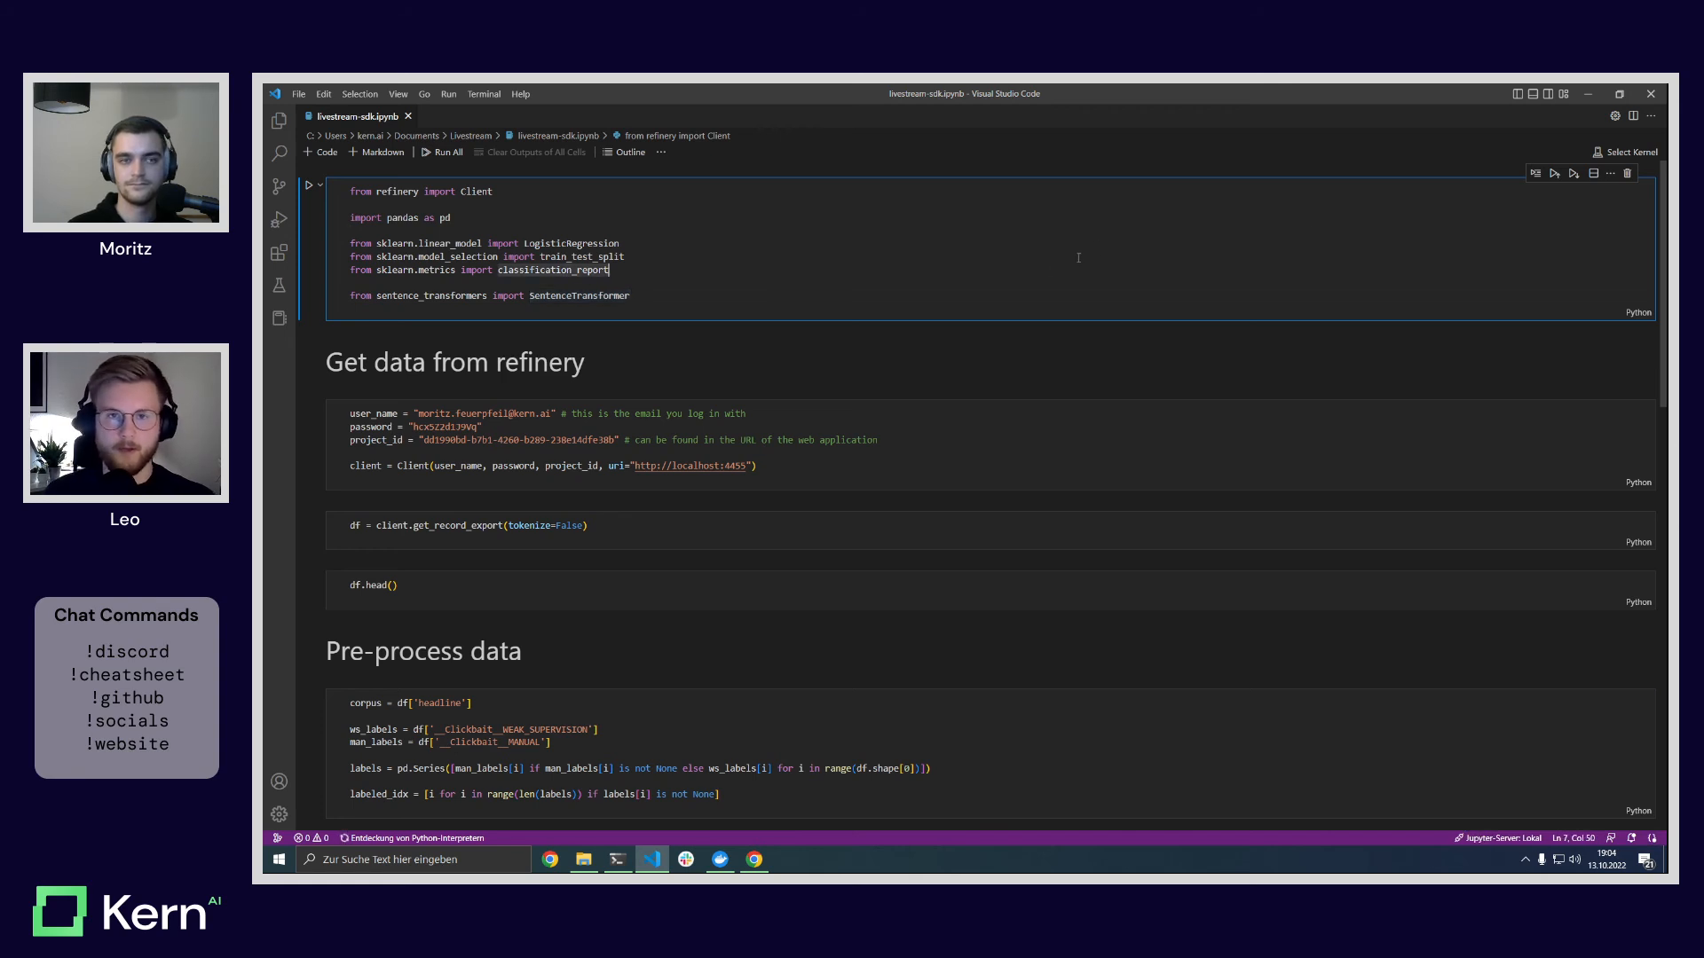
left_click(1627, 151)
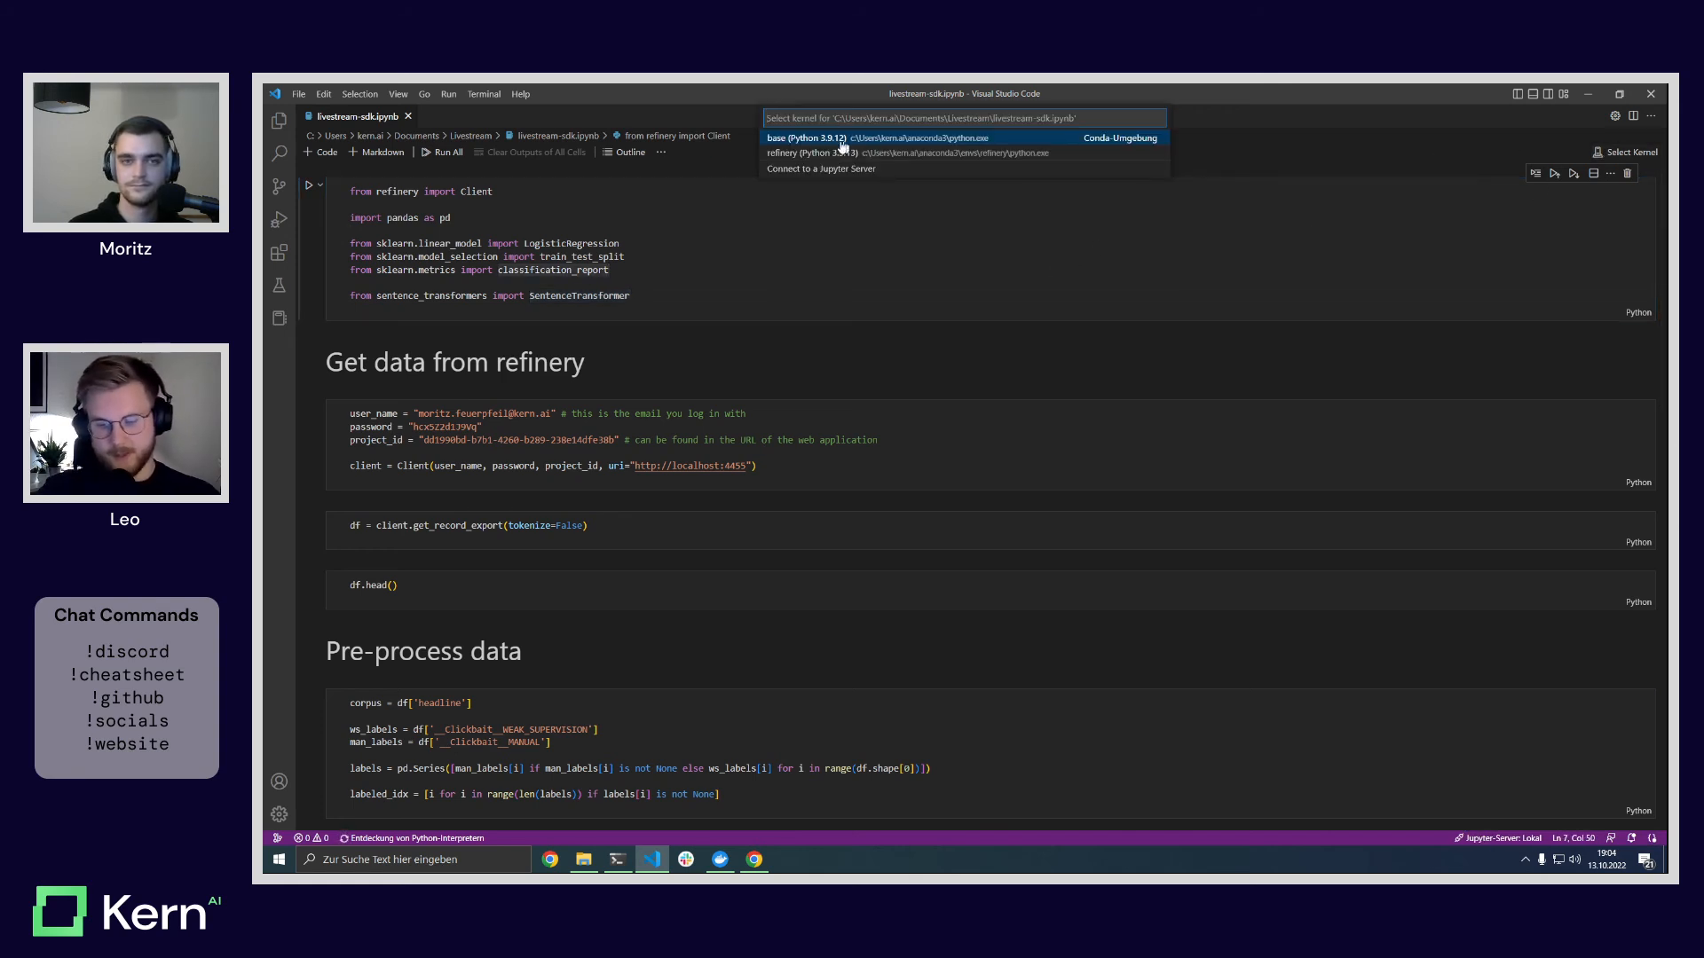
left_click(805, 154)
key("Up")
key("Up")
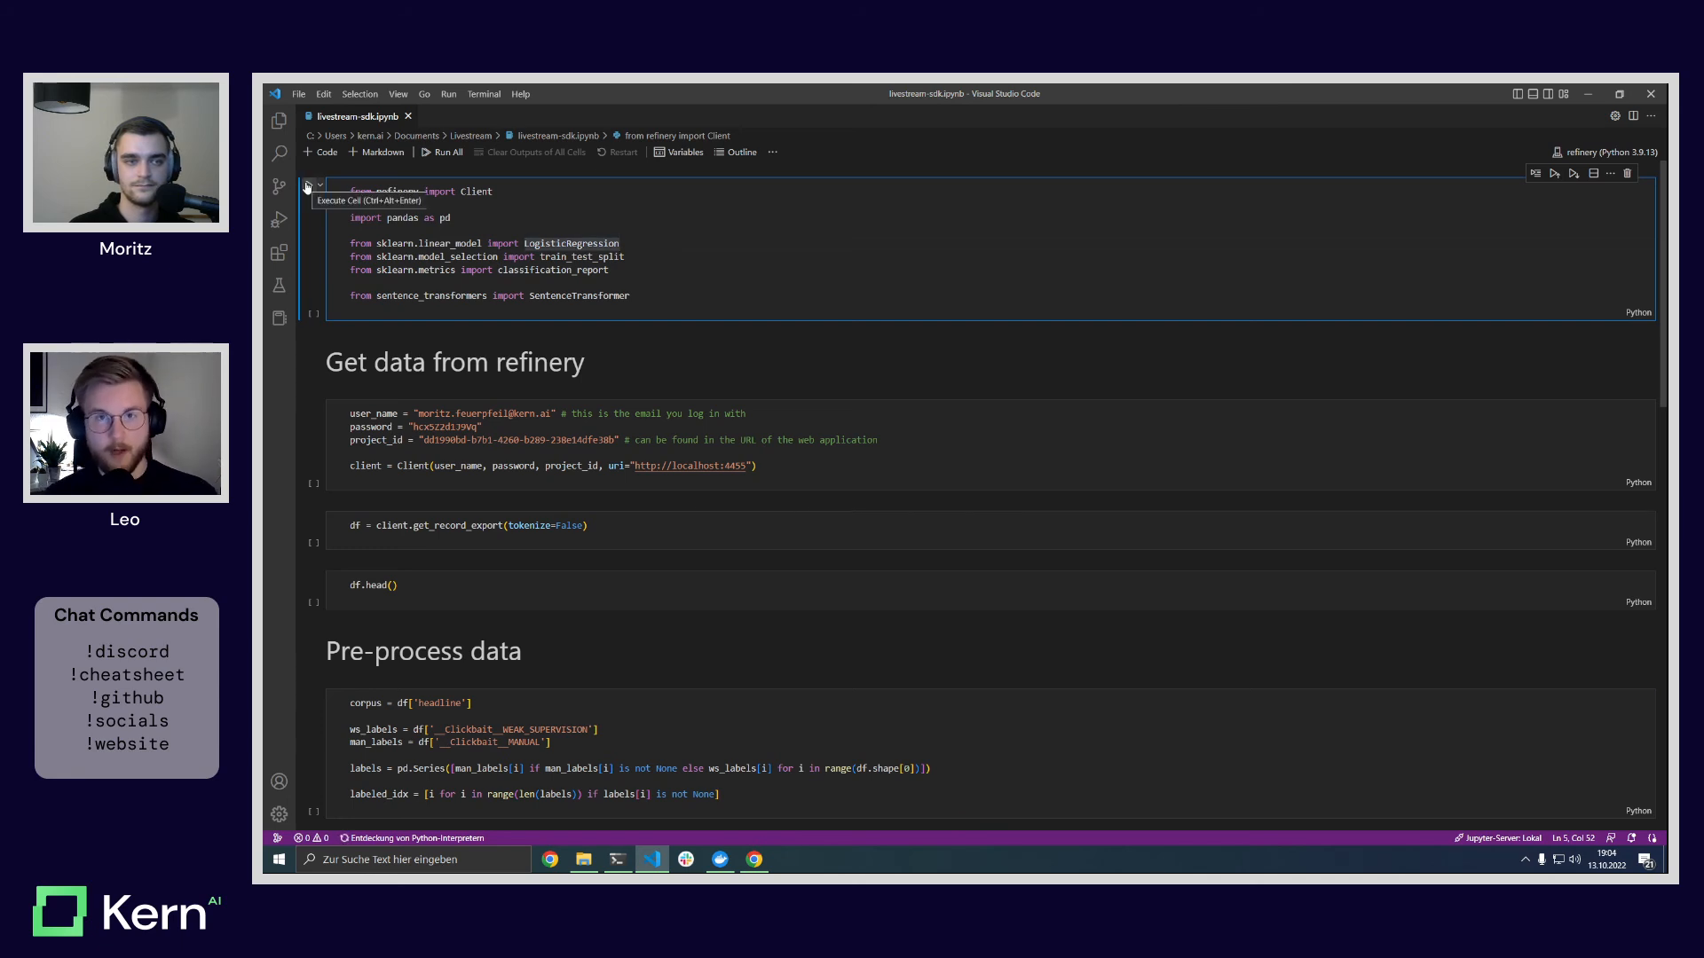
left_click(307, 186)
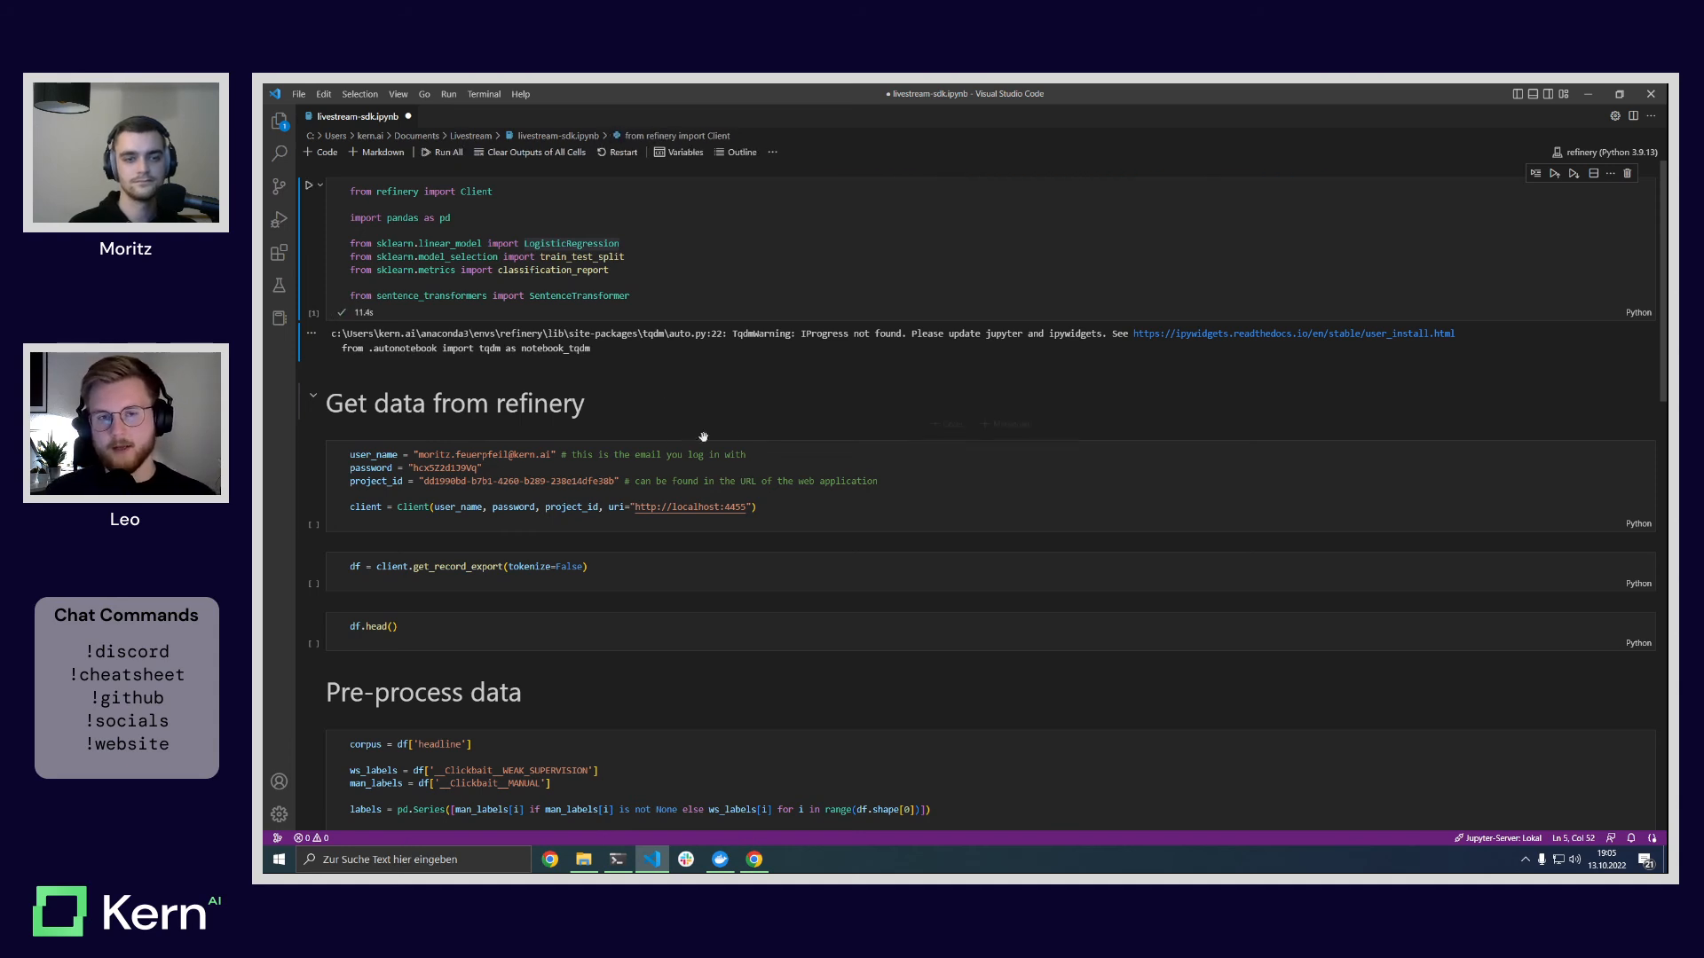
Step: Examine the user_name, password and project_id values in the cell that creates the refinery client
left_click(786, 507)
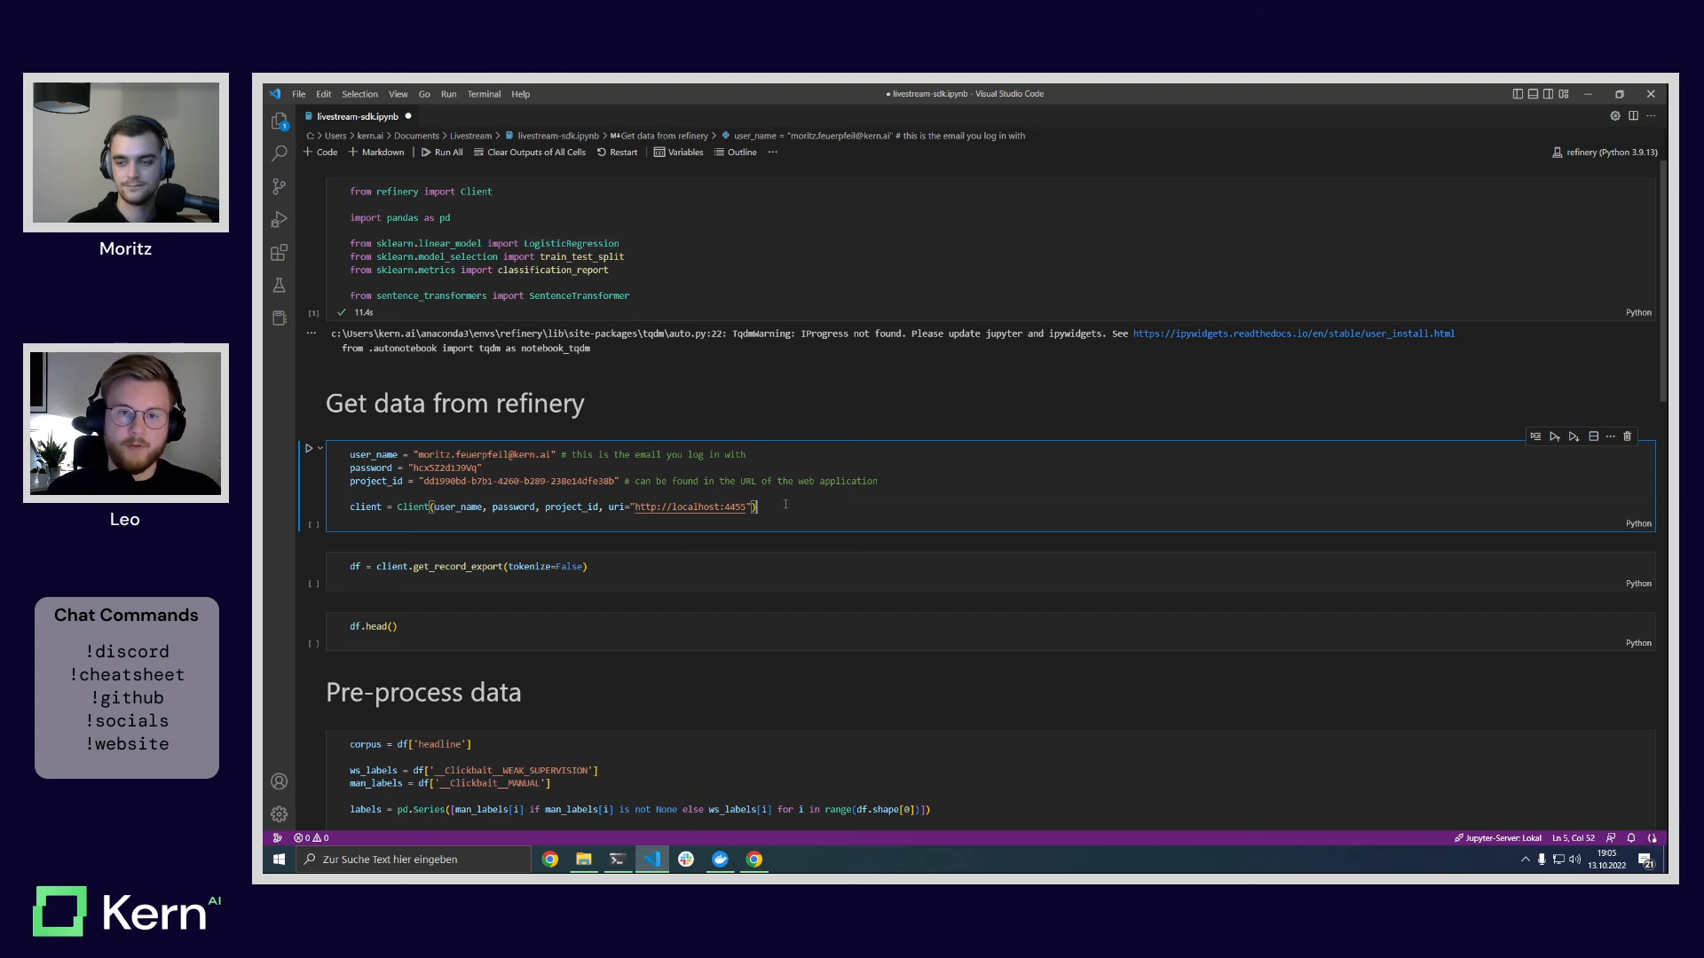
scroll(792, 480, "down", 1)
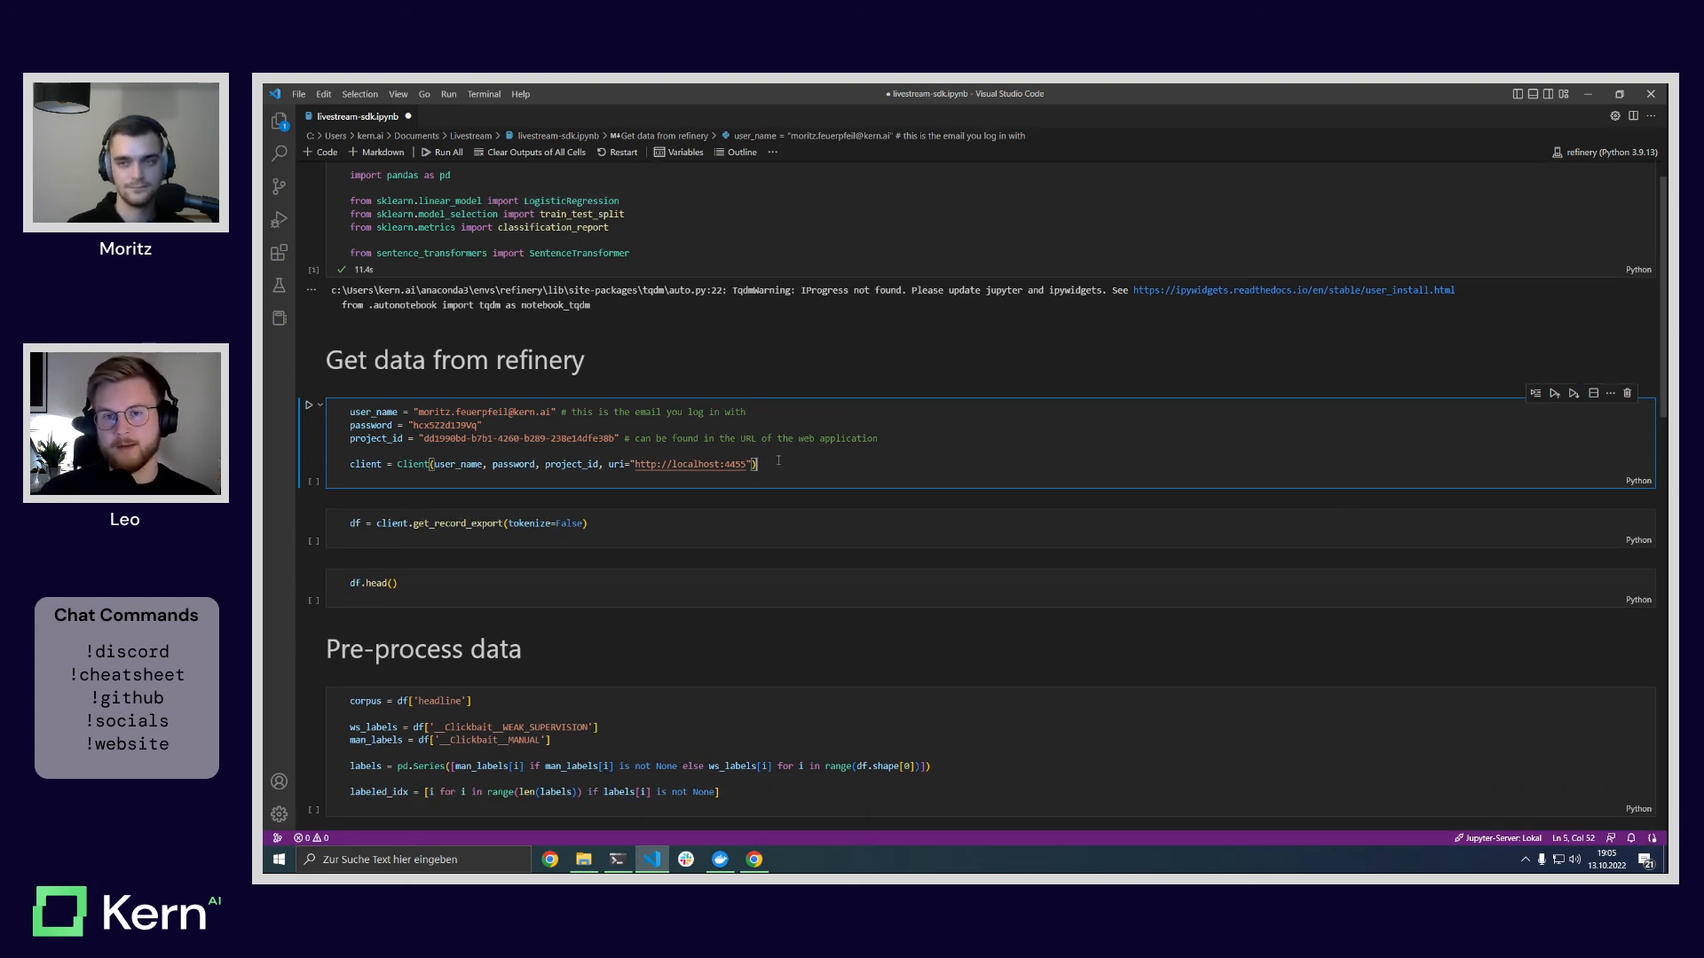
scroll(780, 458, "down", 1)
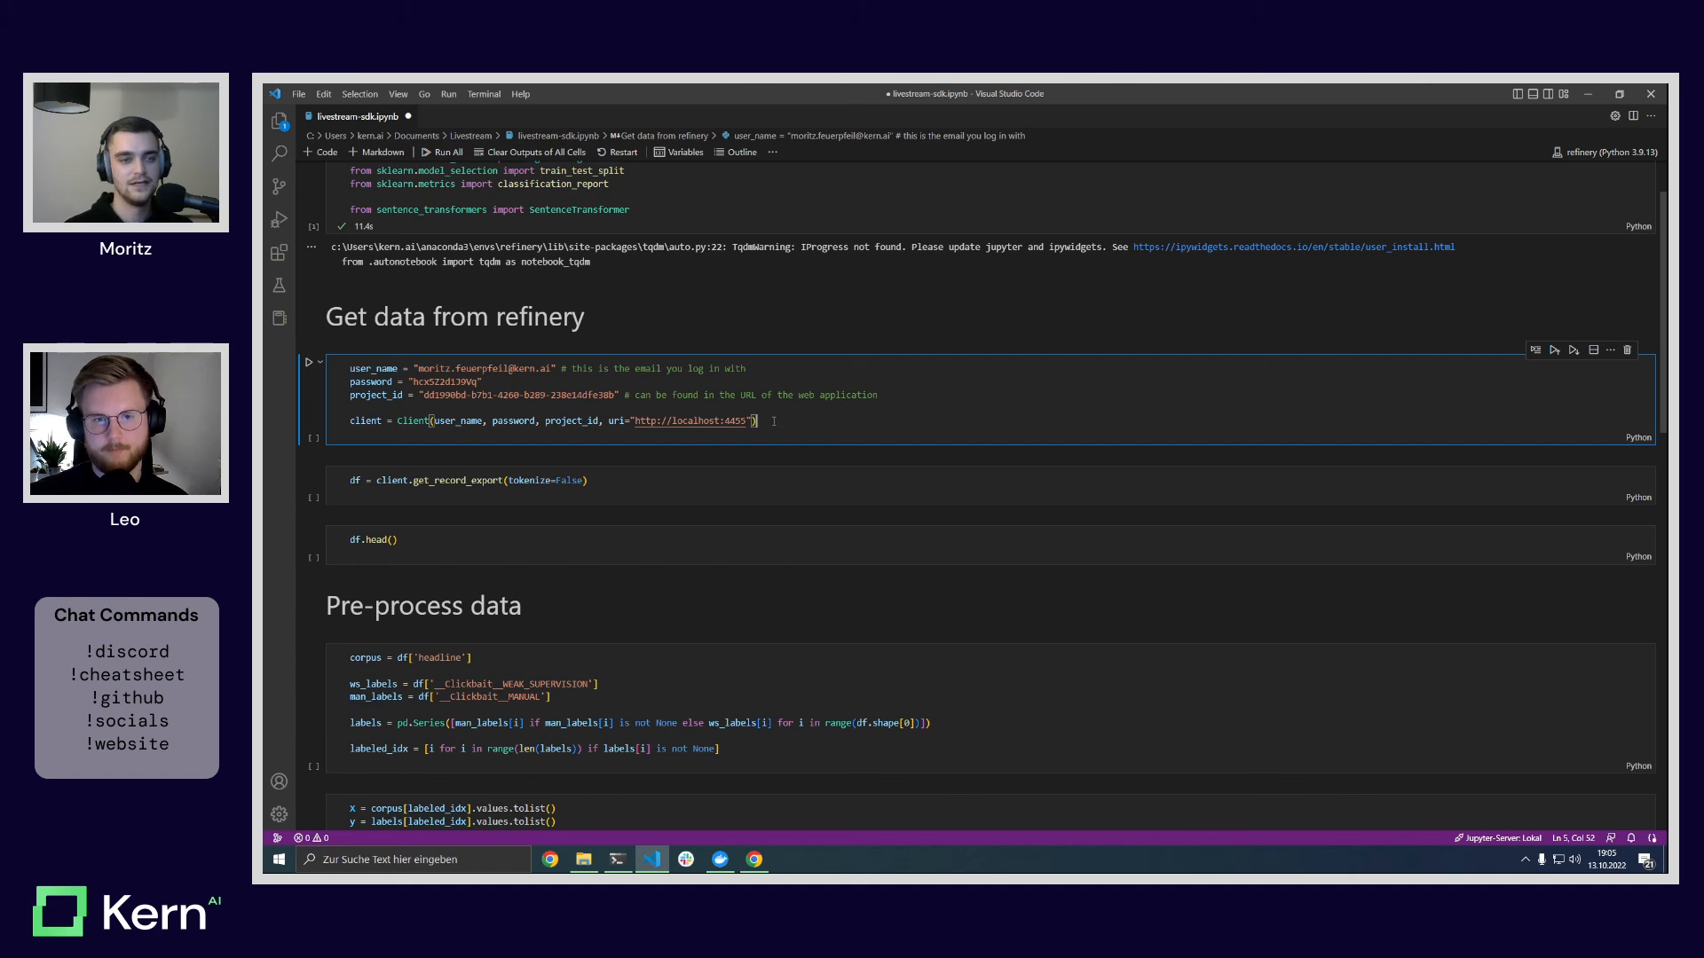
left_click_drag(418, 368, 550, 369)
left_click(556, 369)
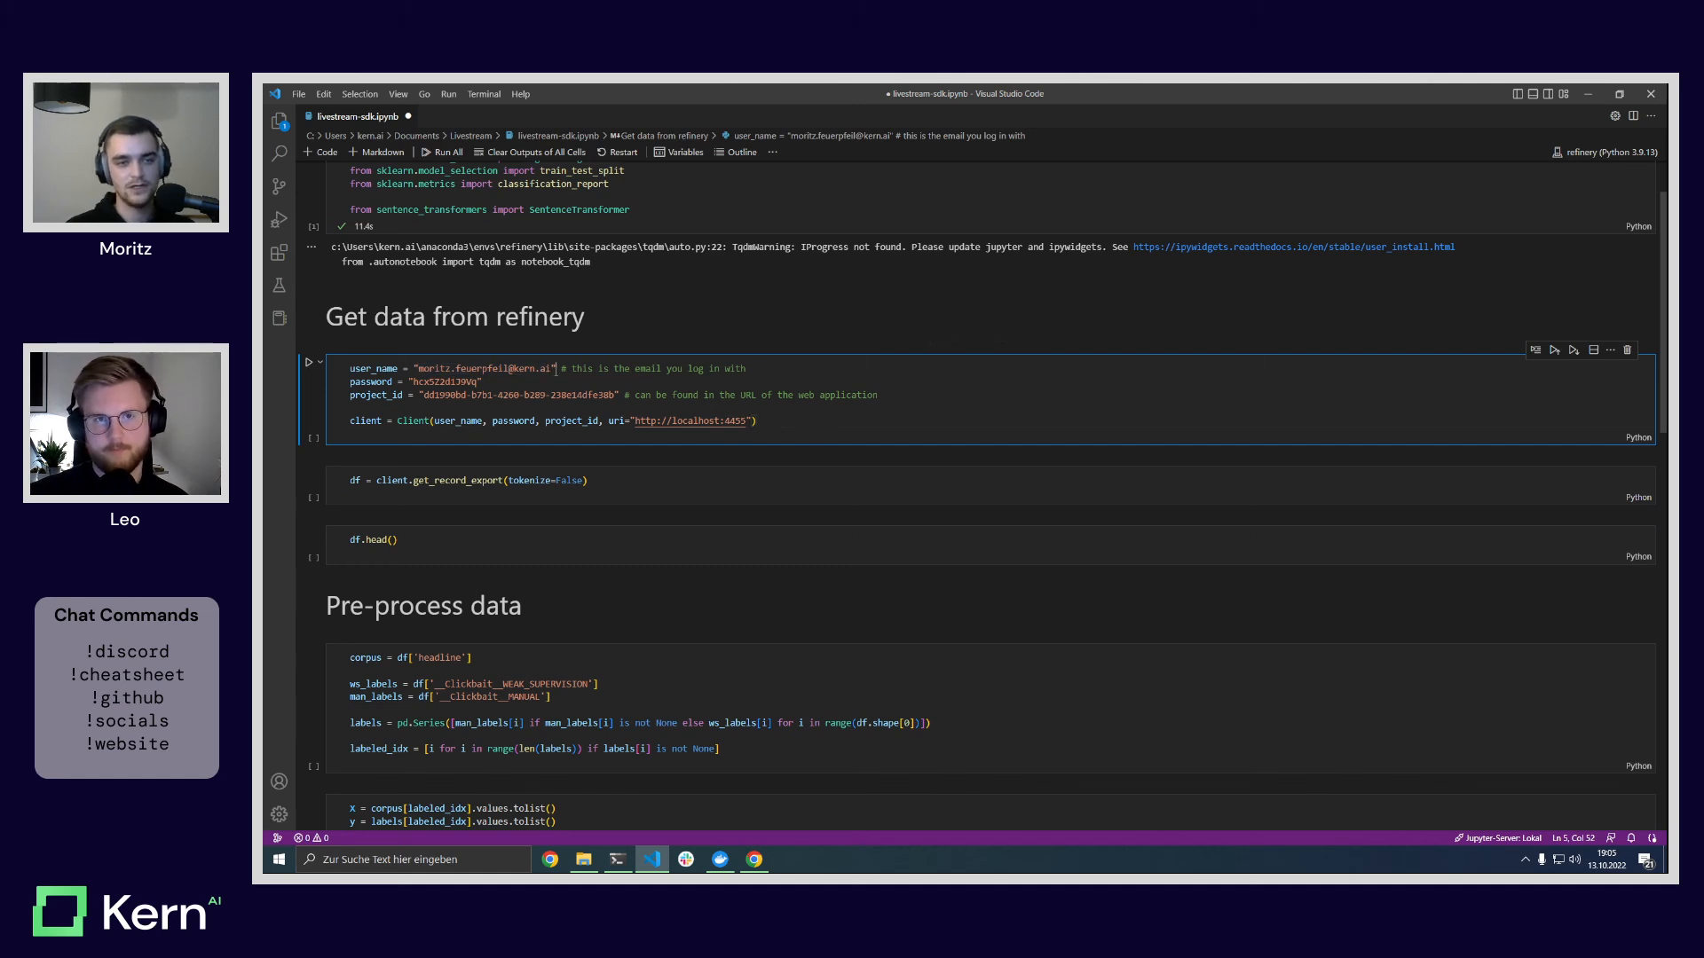
double_click(432, 381)
left_click(531, 382)
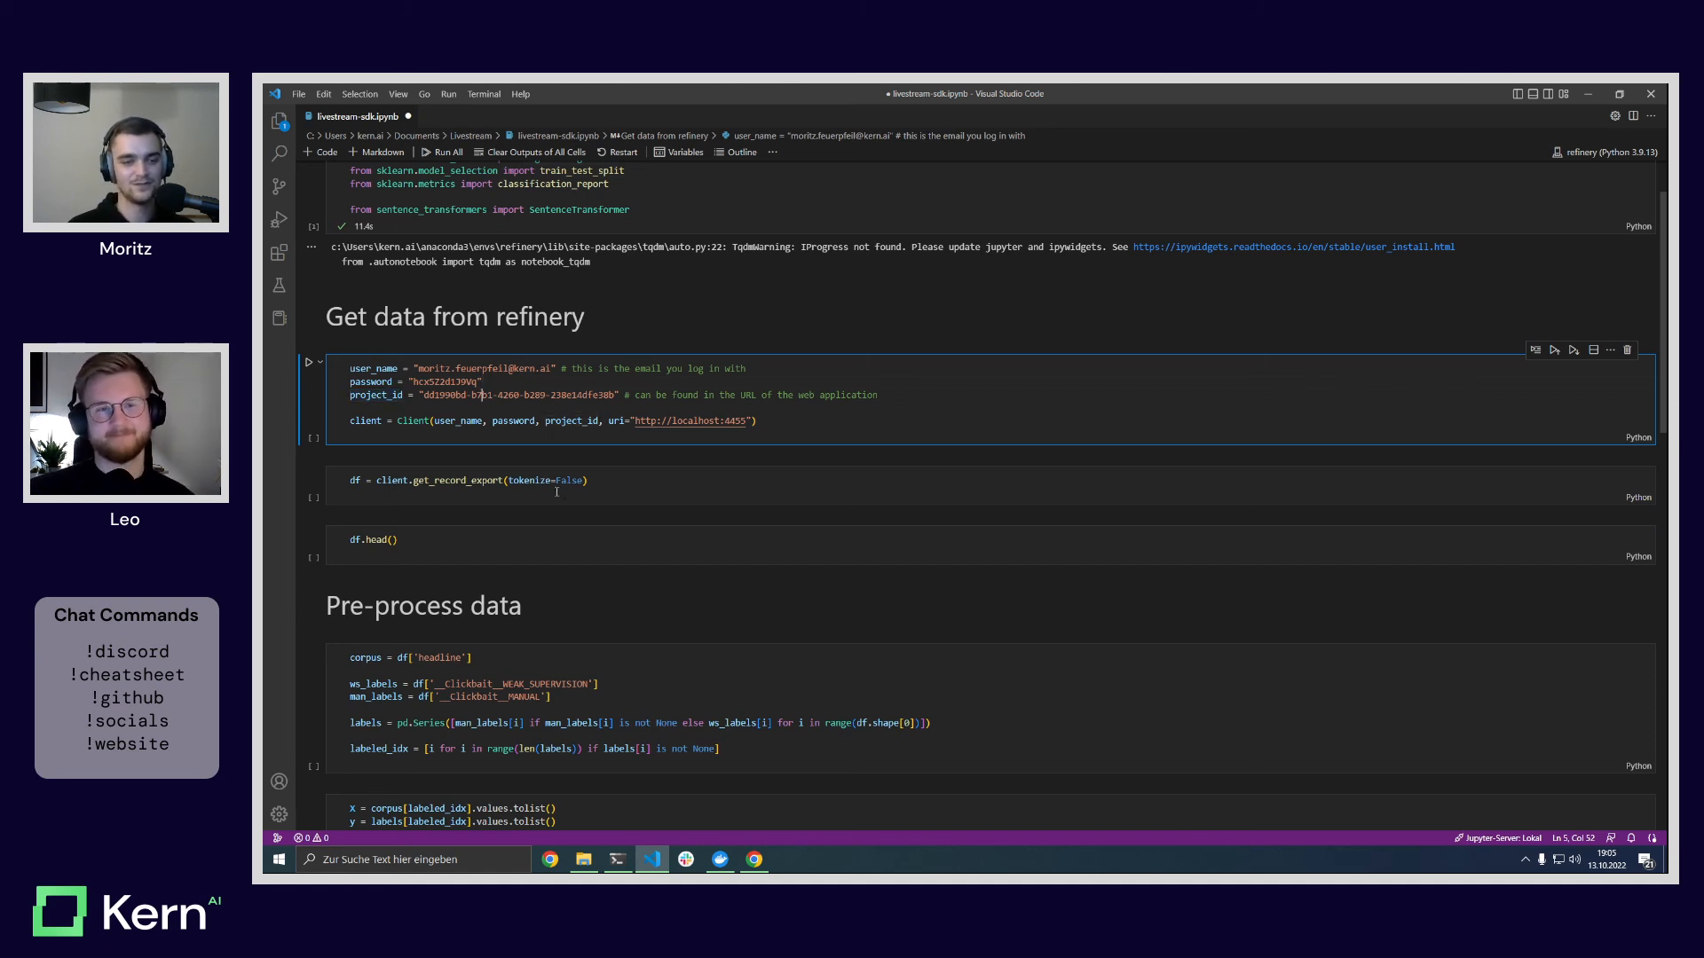
Step: Replace the notebook's project_id value with the Clickbait Classification project ID copied from its web address in the browser
left_click(753, 859)
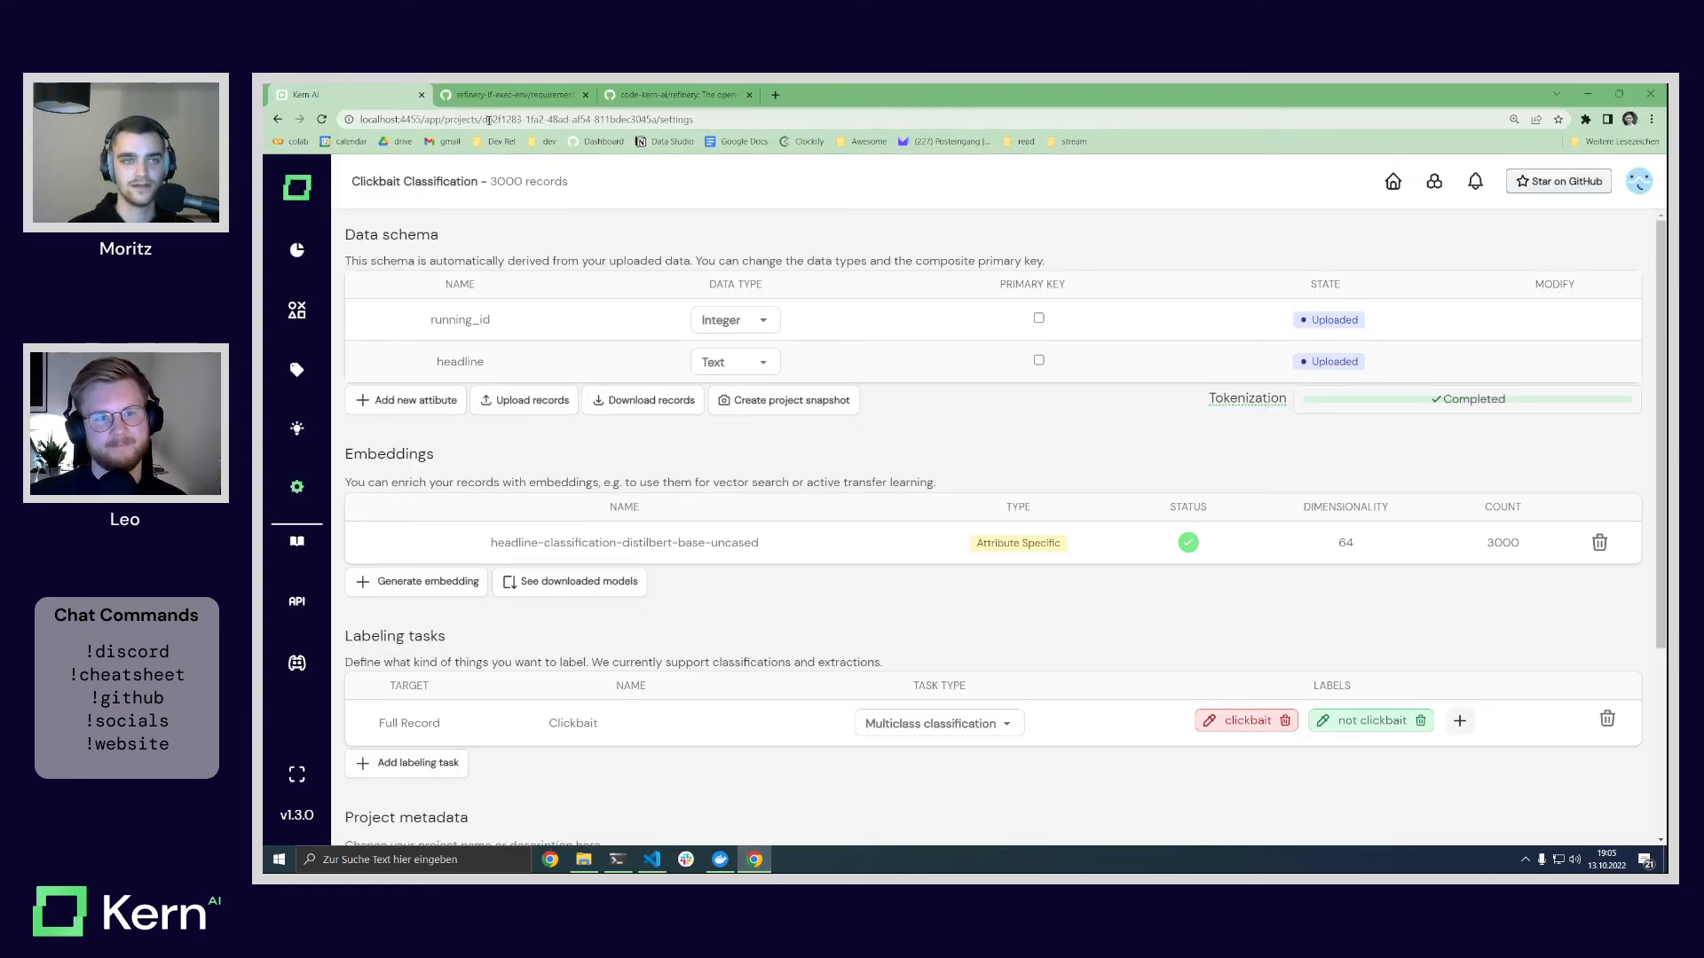
left_click_drag(482, 119, 656, 122)
key("ctrl+c")
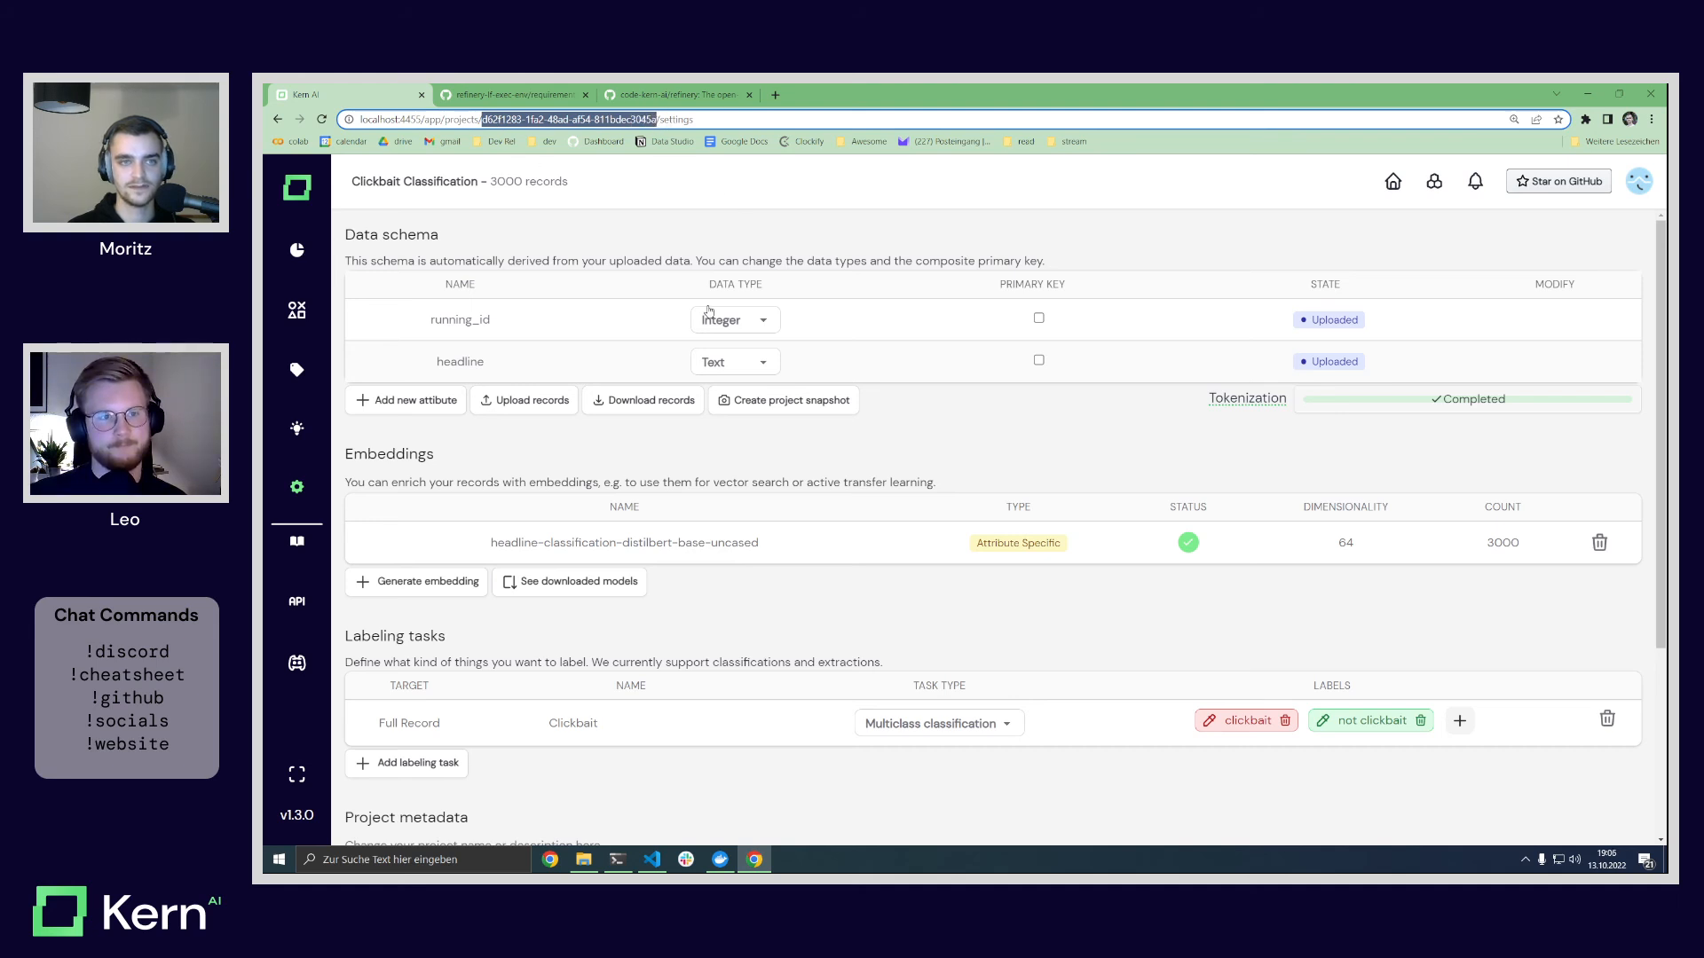
left_click(652, 859)
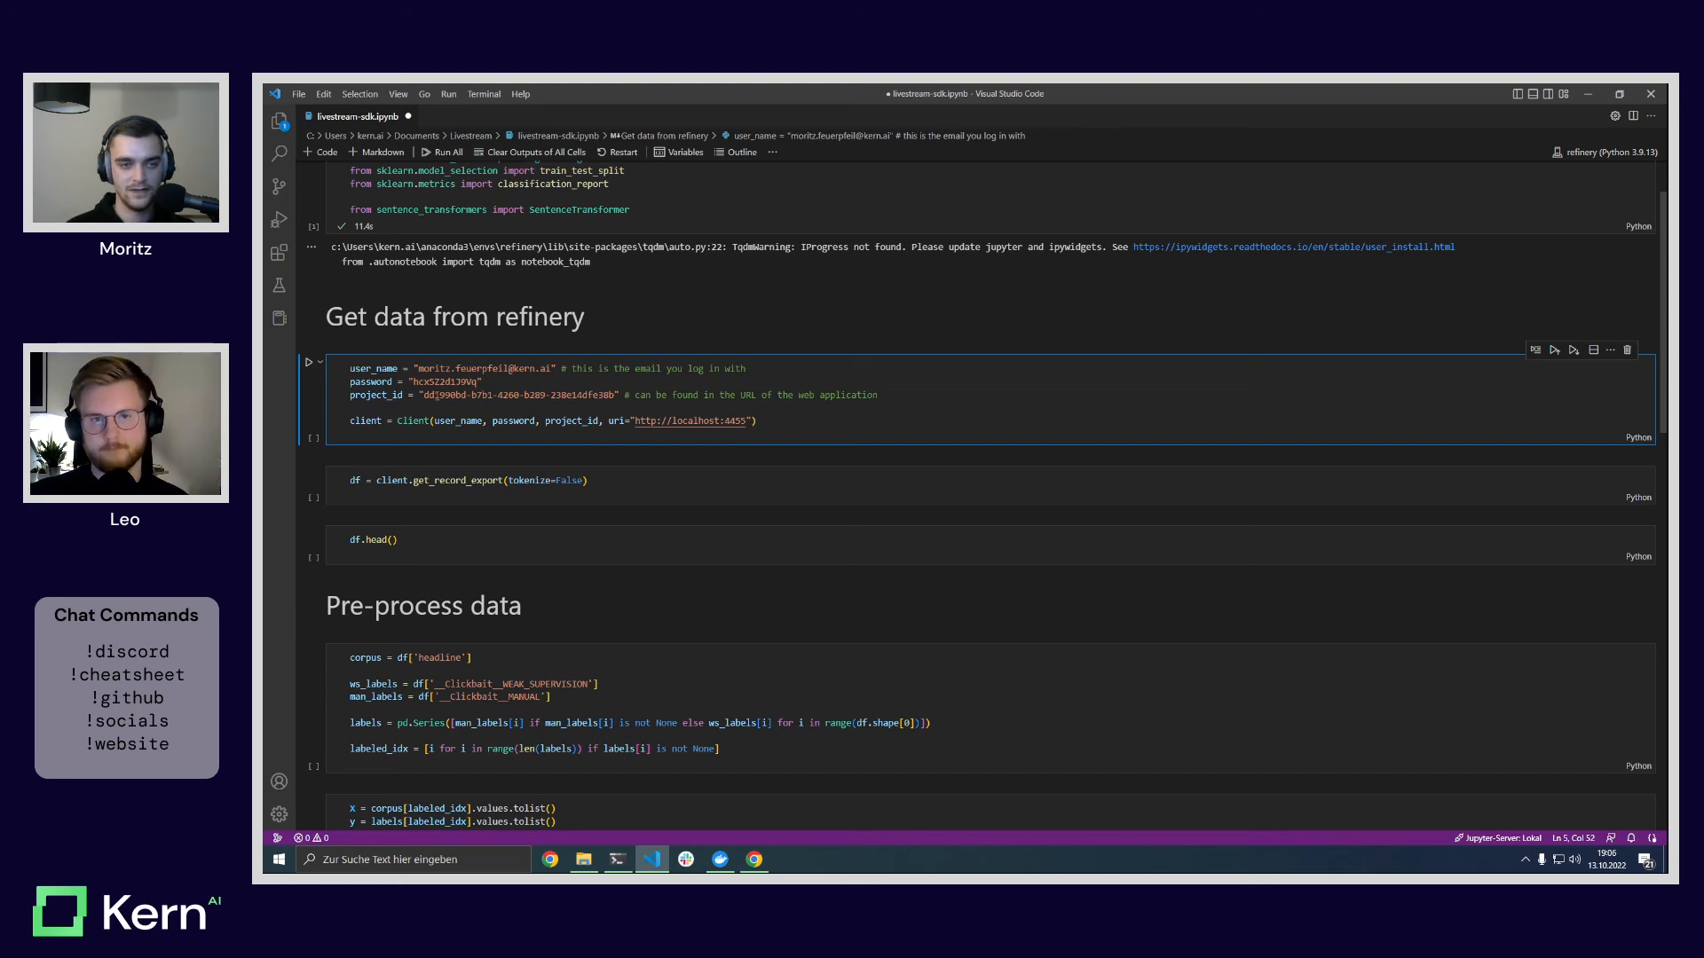
left_click_drag(424, 395, 753, 420)
key("ctrl+v")
left_click(778, 422)
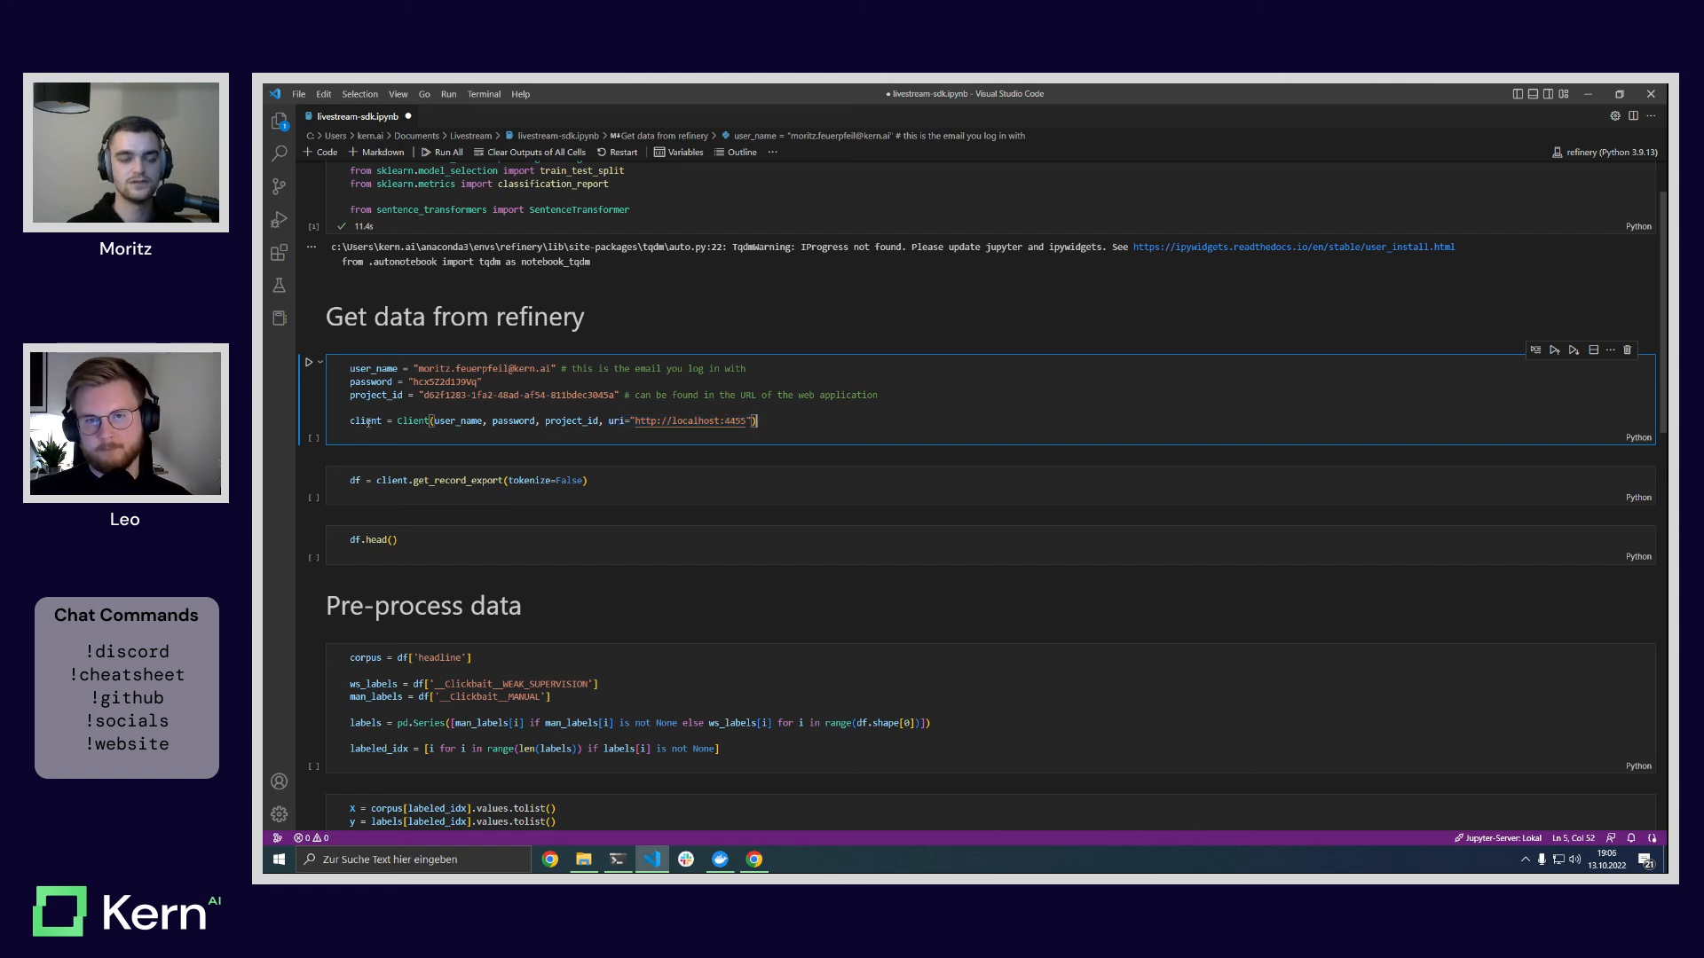
left_click(390, 407)
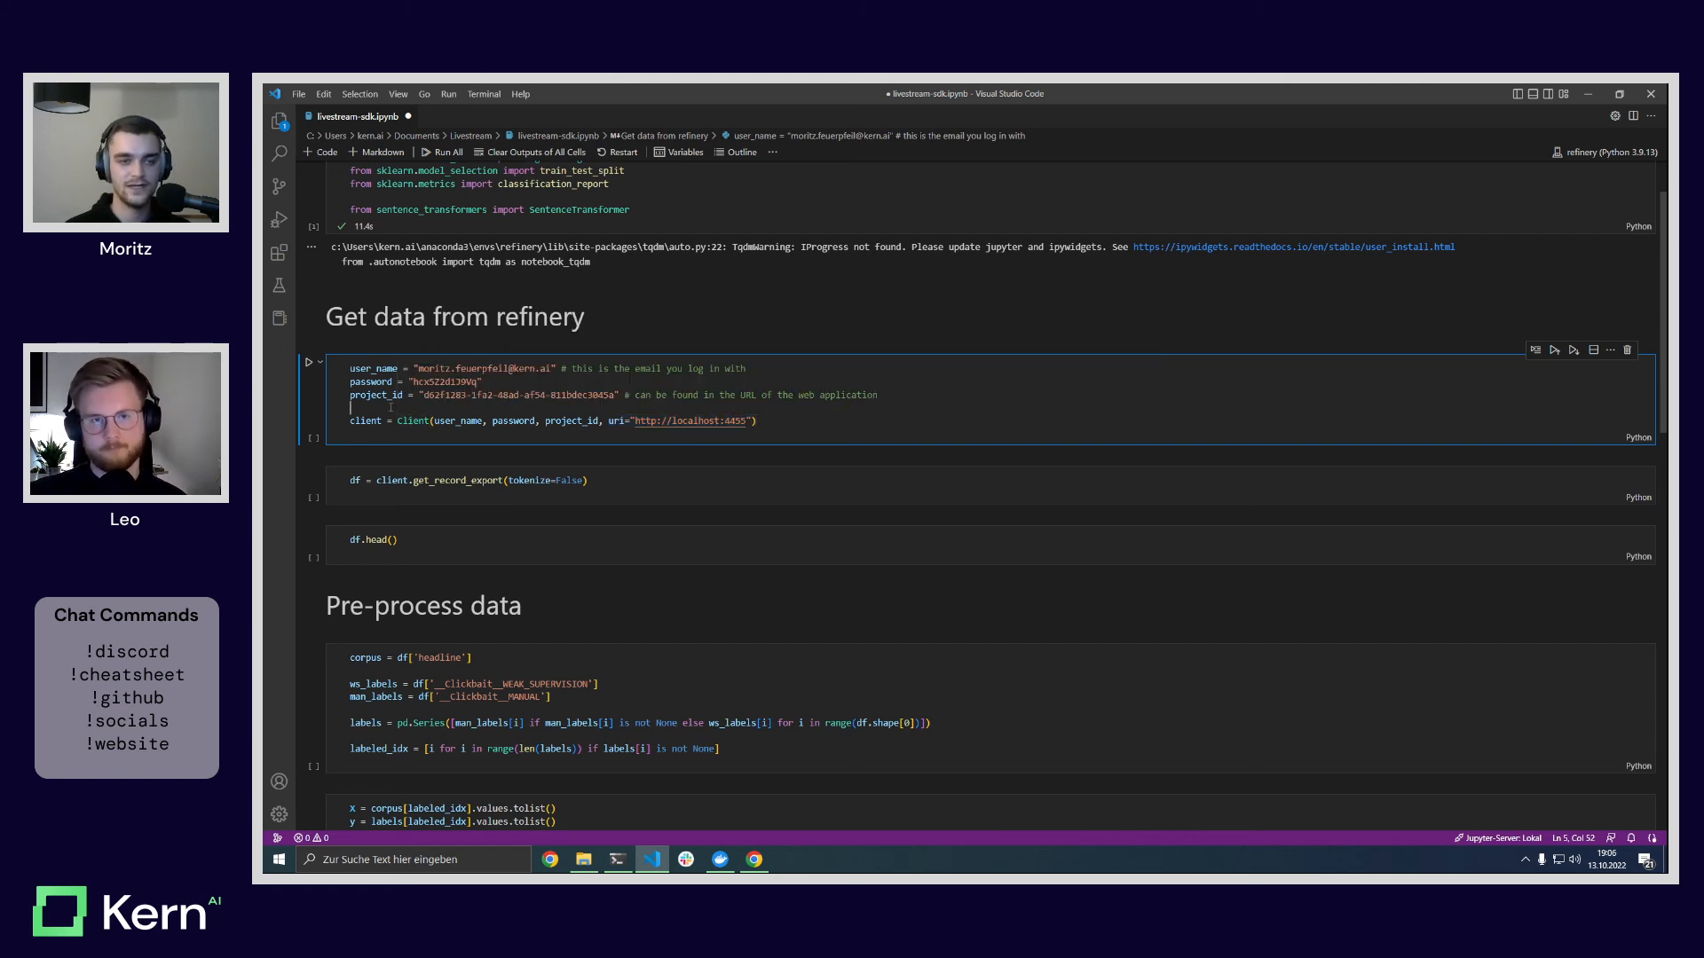
left_click_drag(898, 395, 354, 368)
left_click(899, 398)
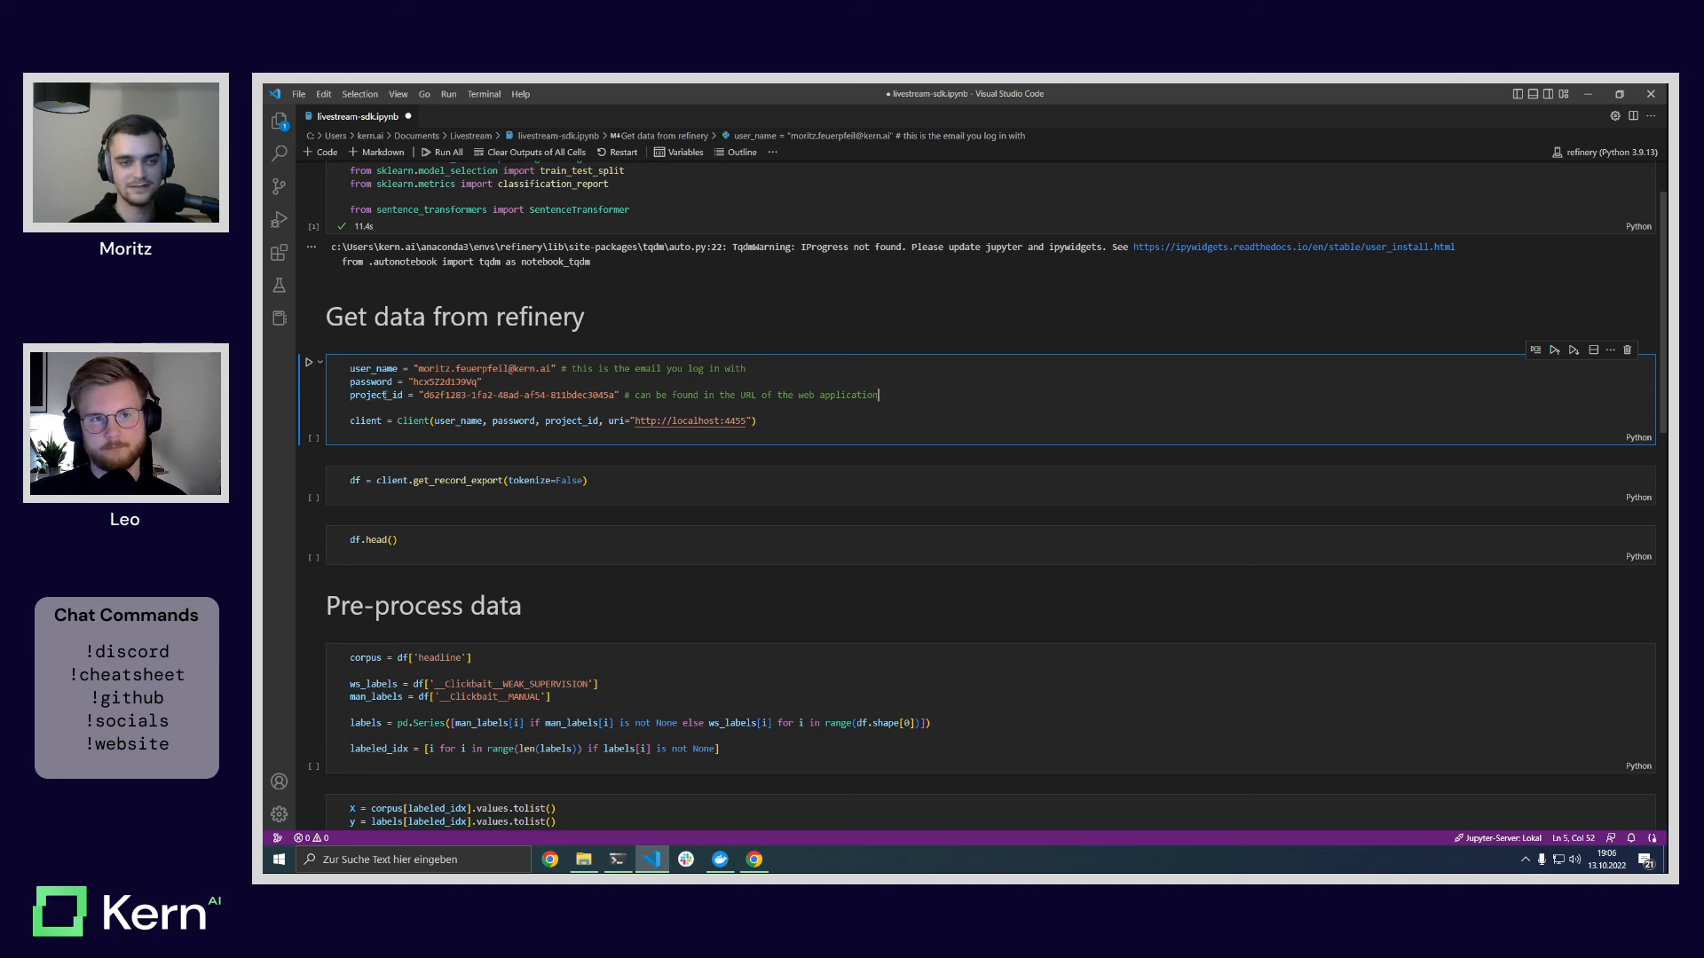
left_click(309, 362)
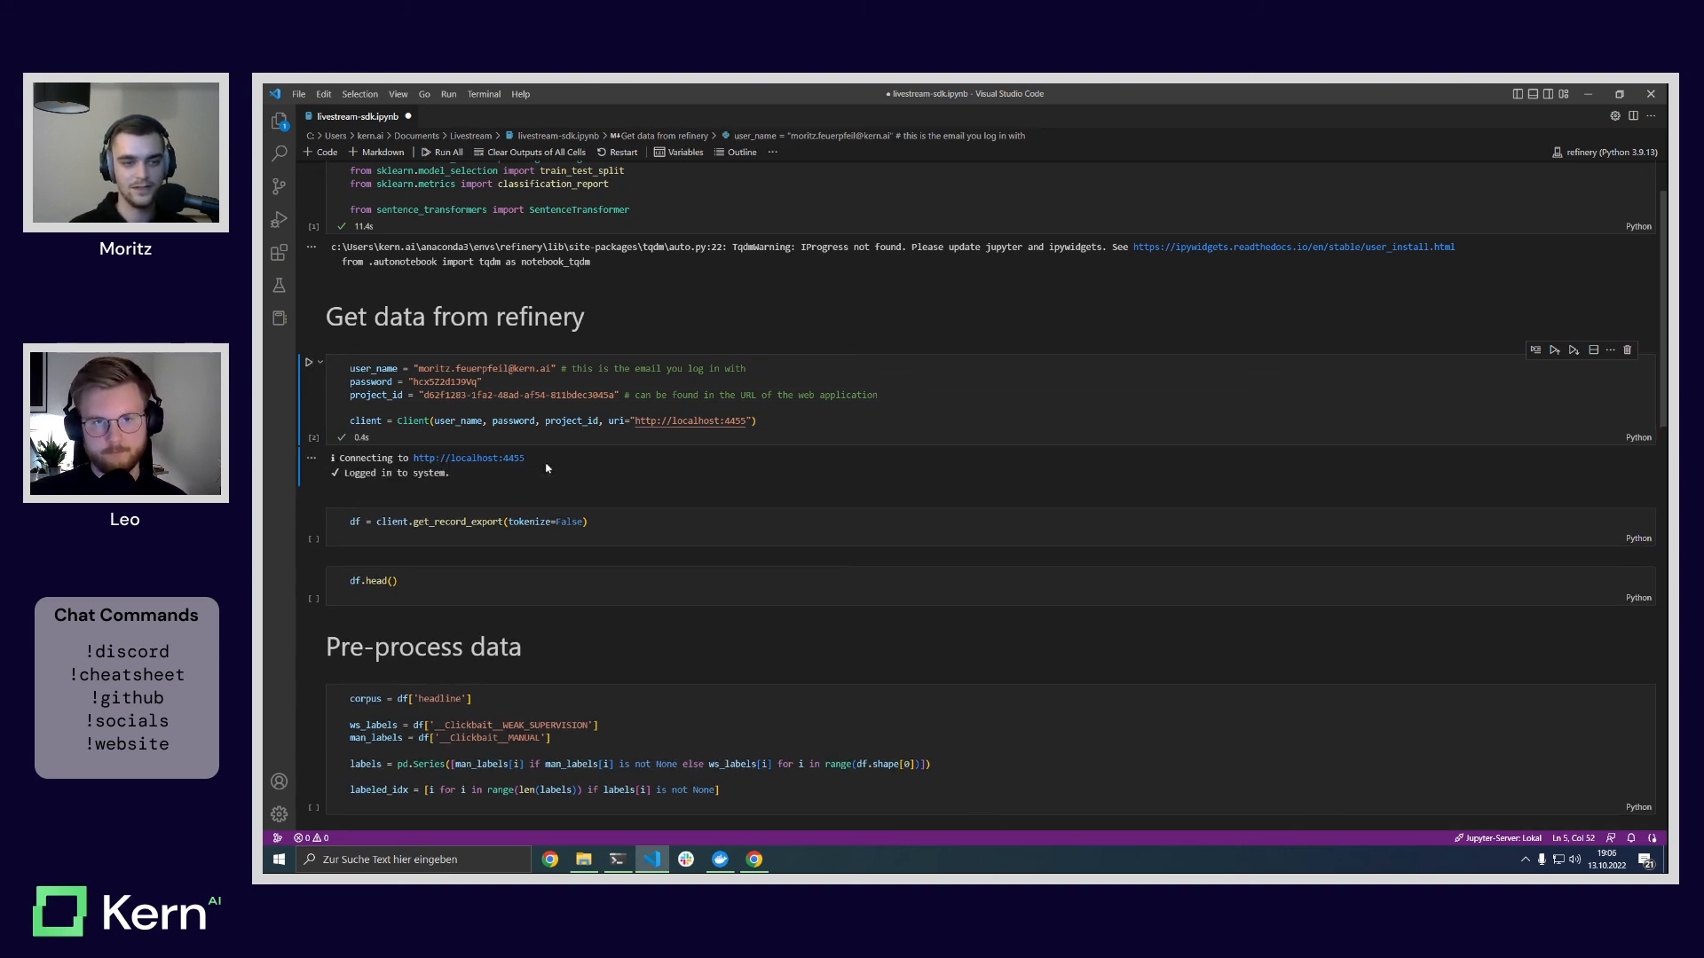
left_click_drag(345, 473, 451, 474)
Step: Run the client.get_record_export(tokenize=False) cell to load the project's records into df
left_click(457, 522)
scroll(526, 527, "down", 1)
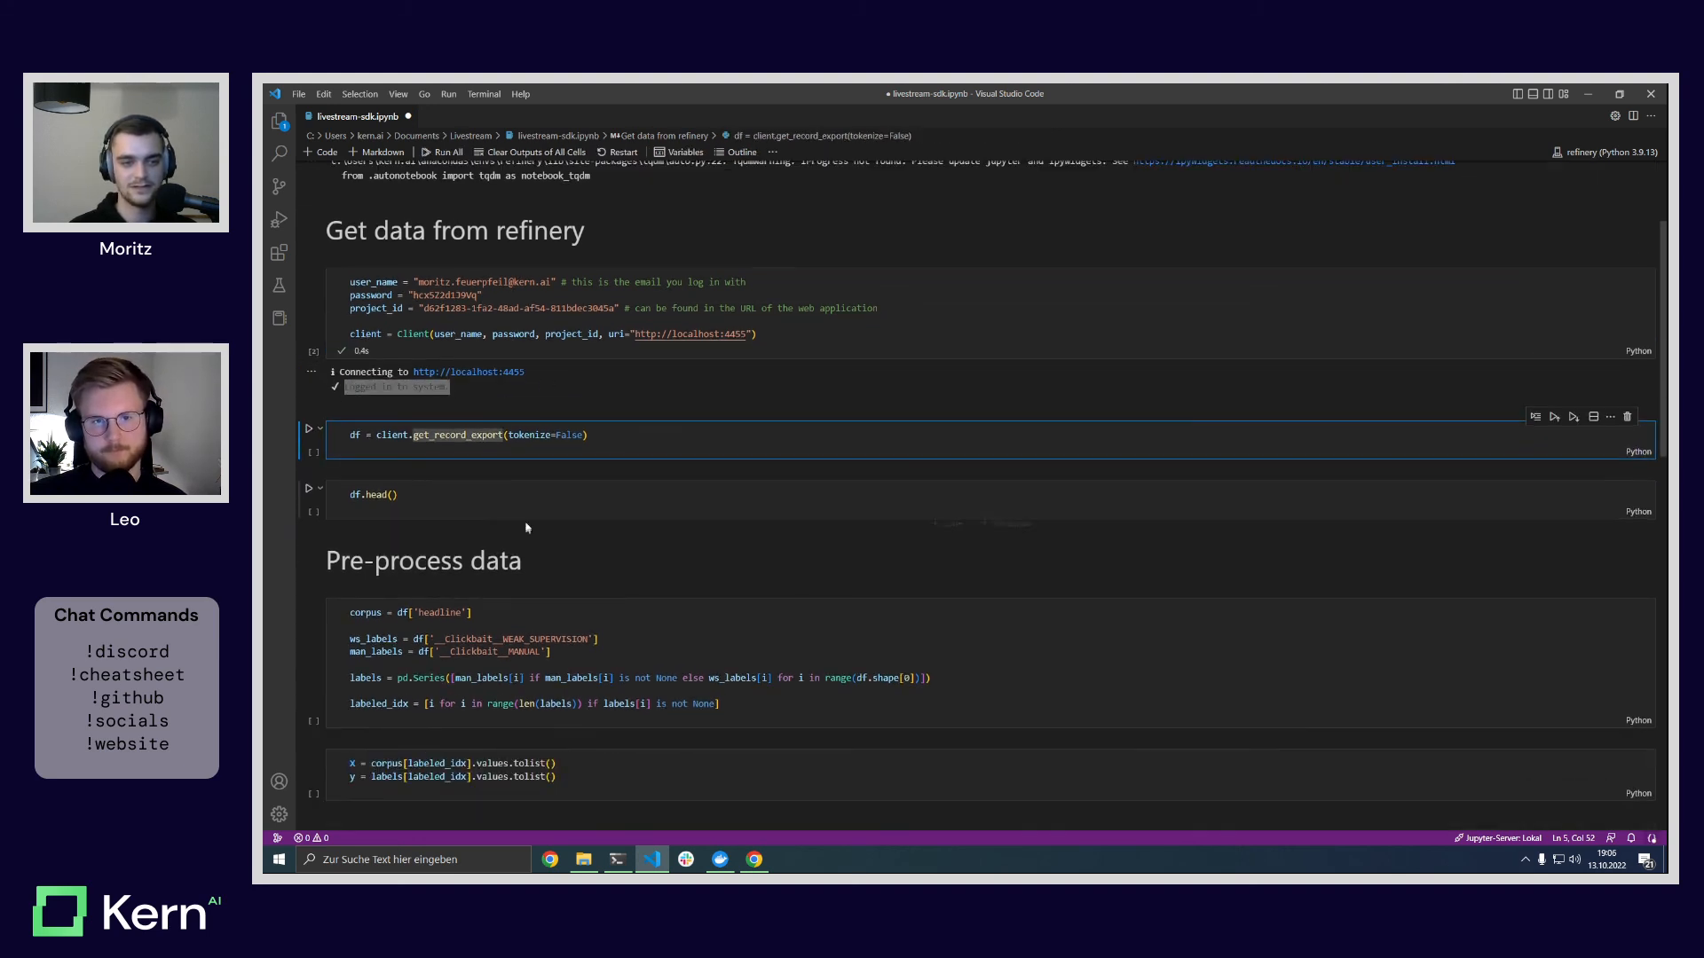
key("ctrl+Return")
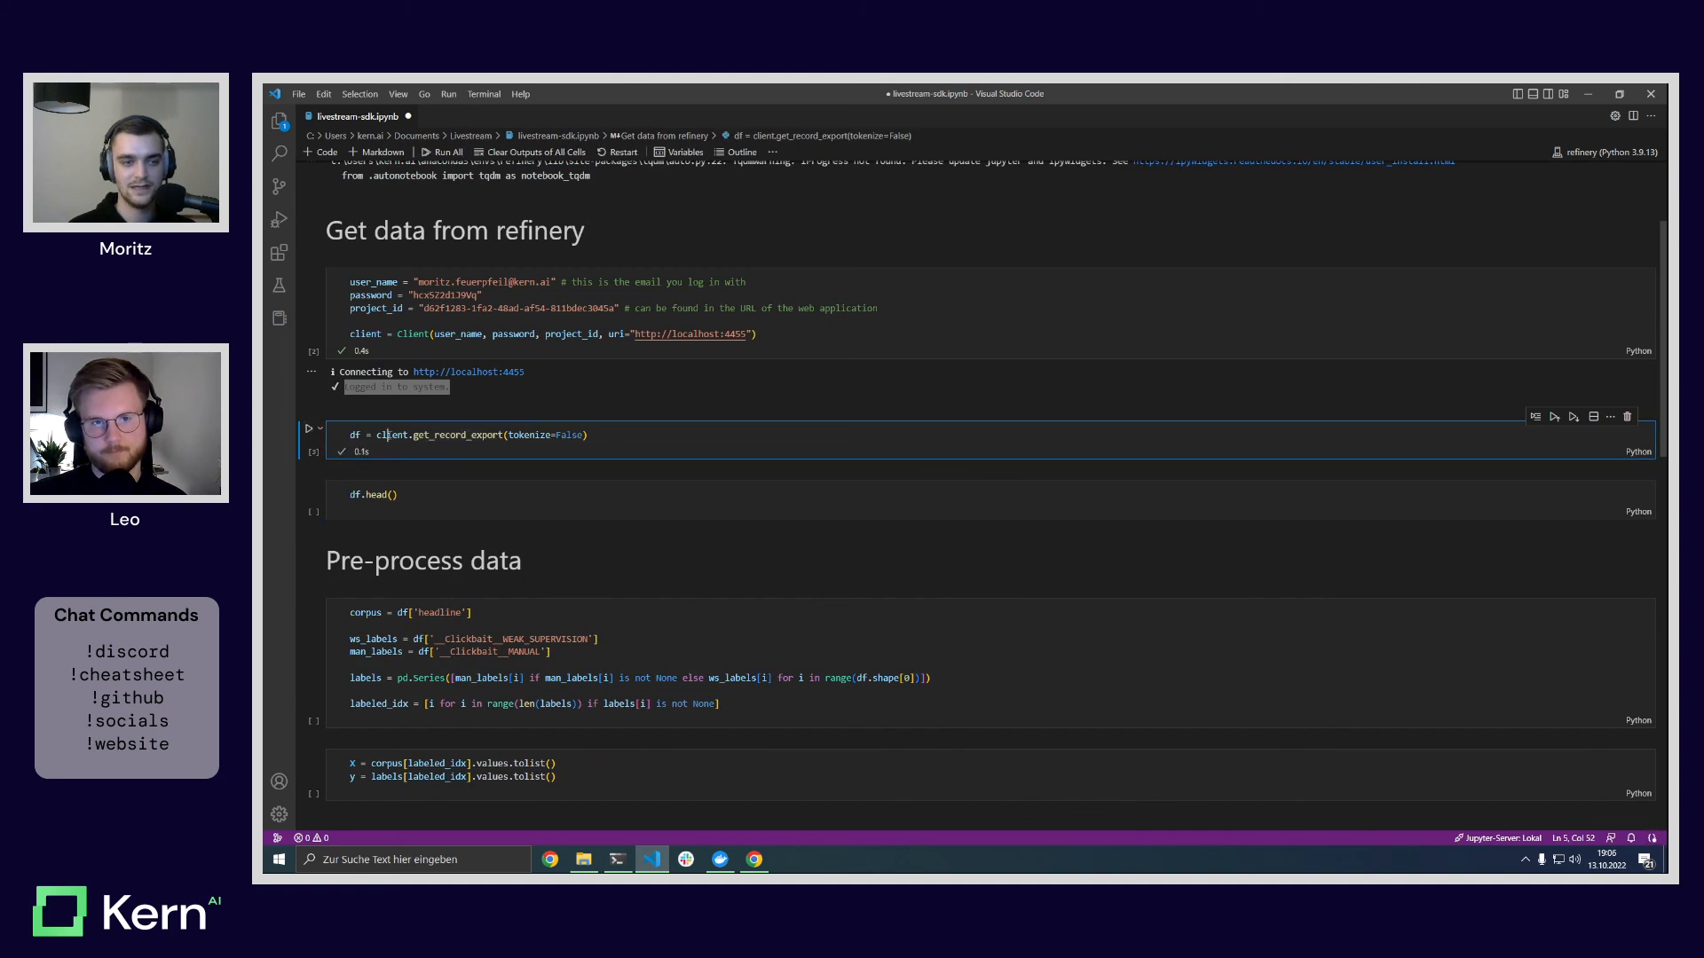
left_click(388, 435)
left_click(457, 435)
left_click(618, 436)
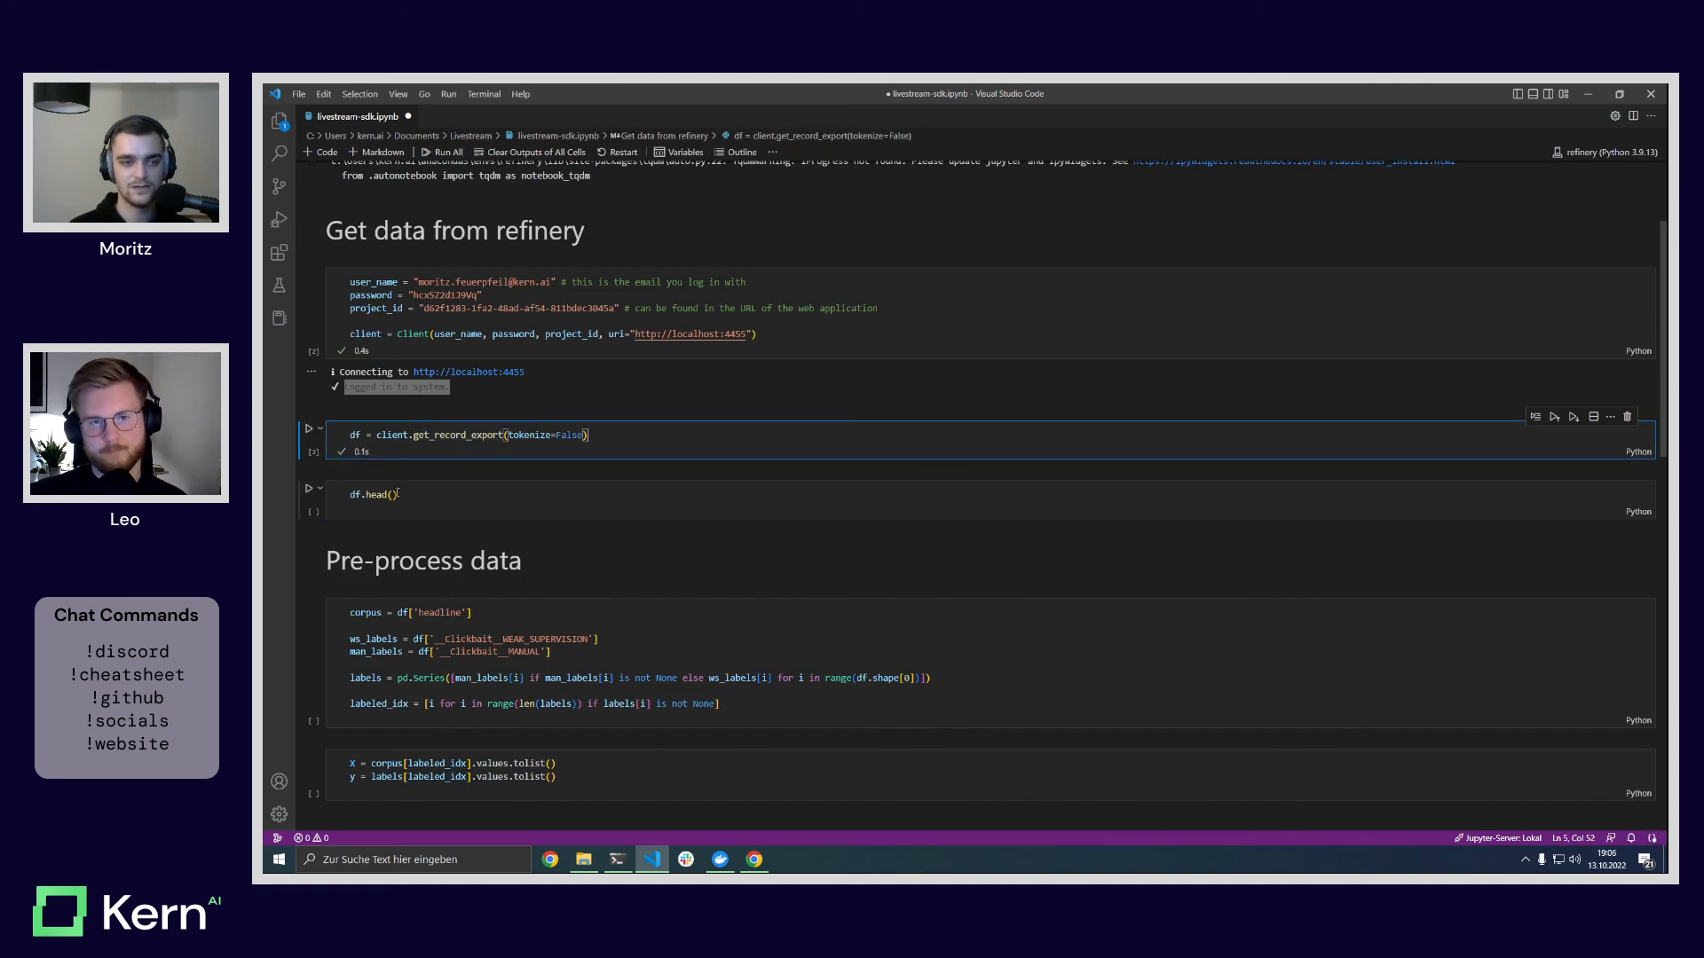
Step: Run df.head() and inspect the headline, manual label, weak supervision label and confidence columns
left_click(310, 490)
scroll(751, 590, "down", 1)
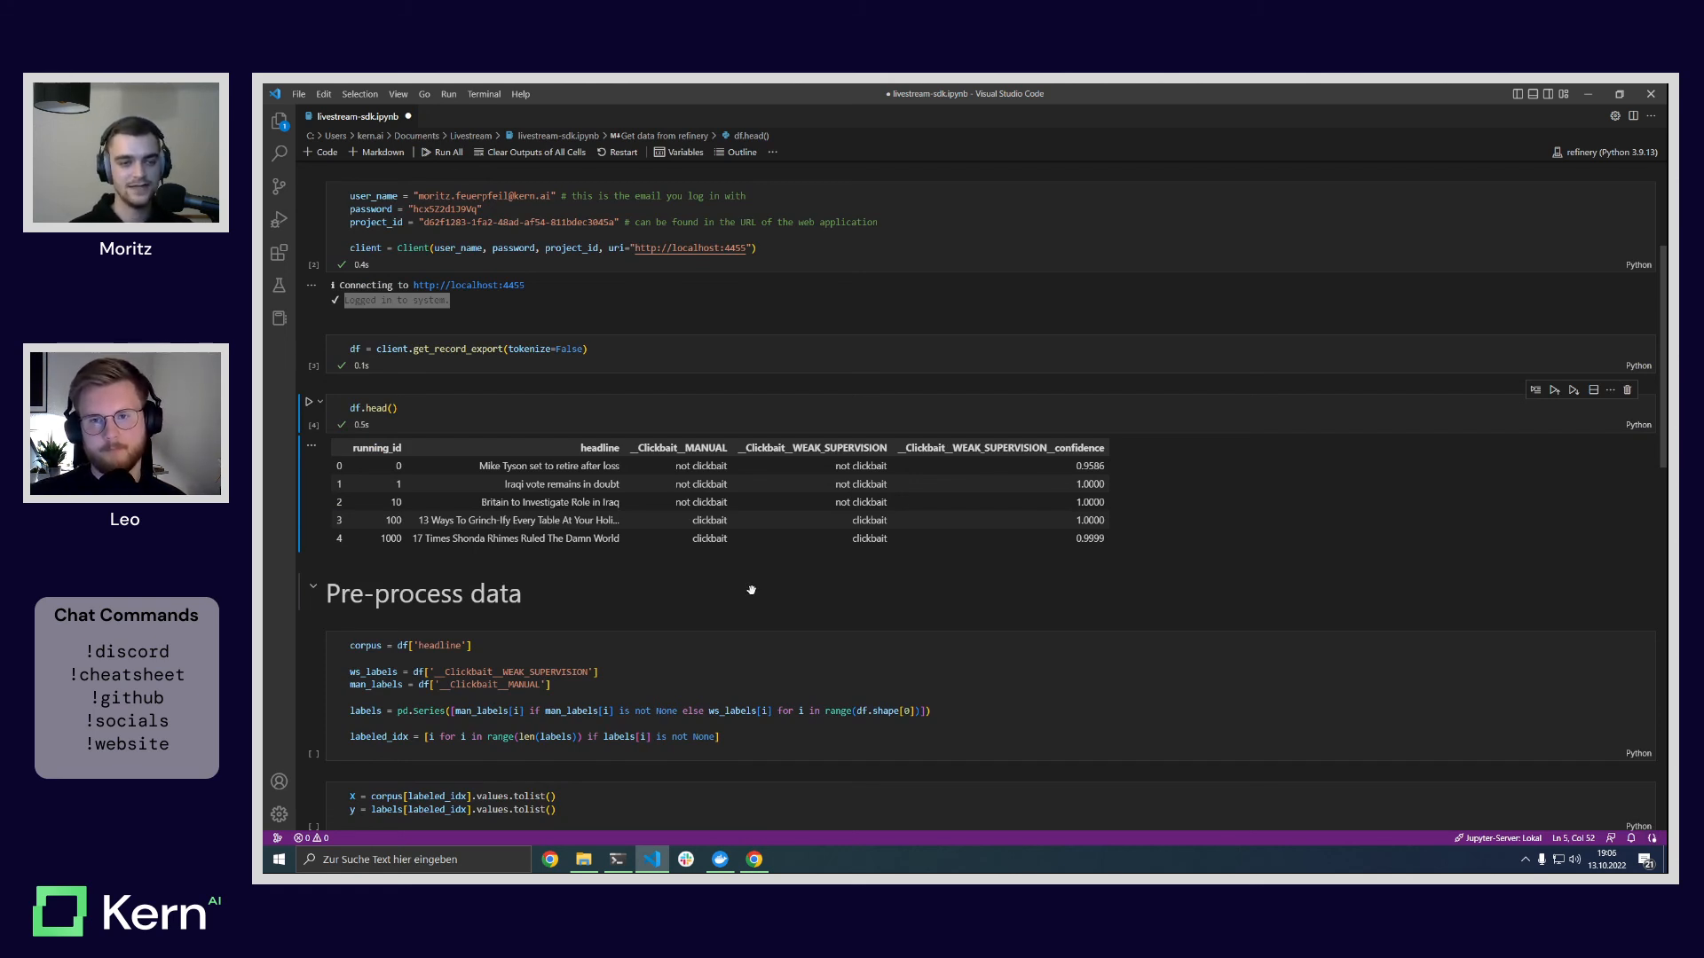
left_click_drag(352, 446, 1107, 448)
left_click_drag(624, 450, 1101, 443)
left_click(1102, 446)
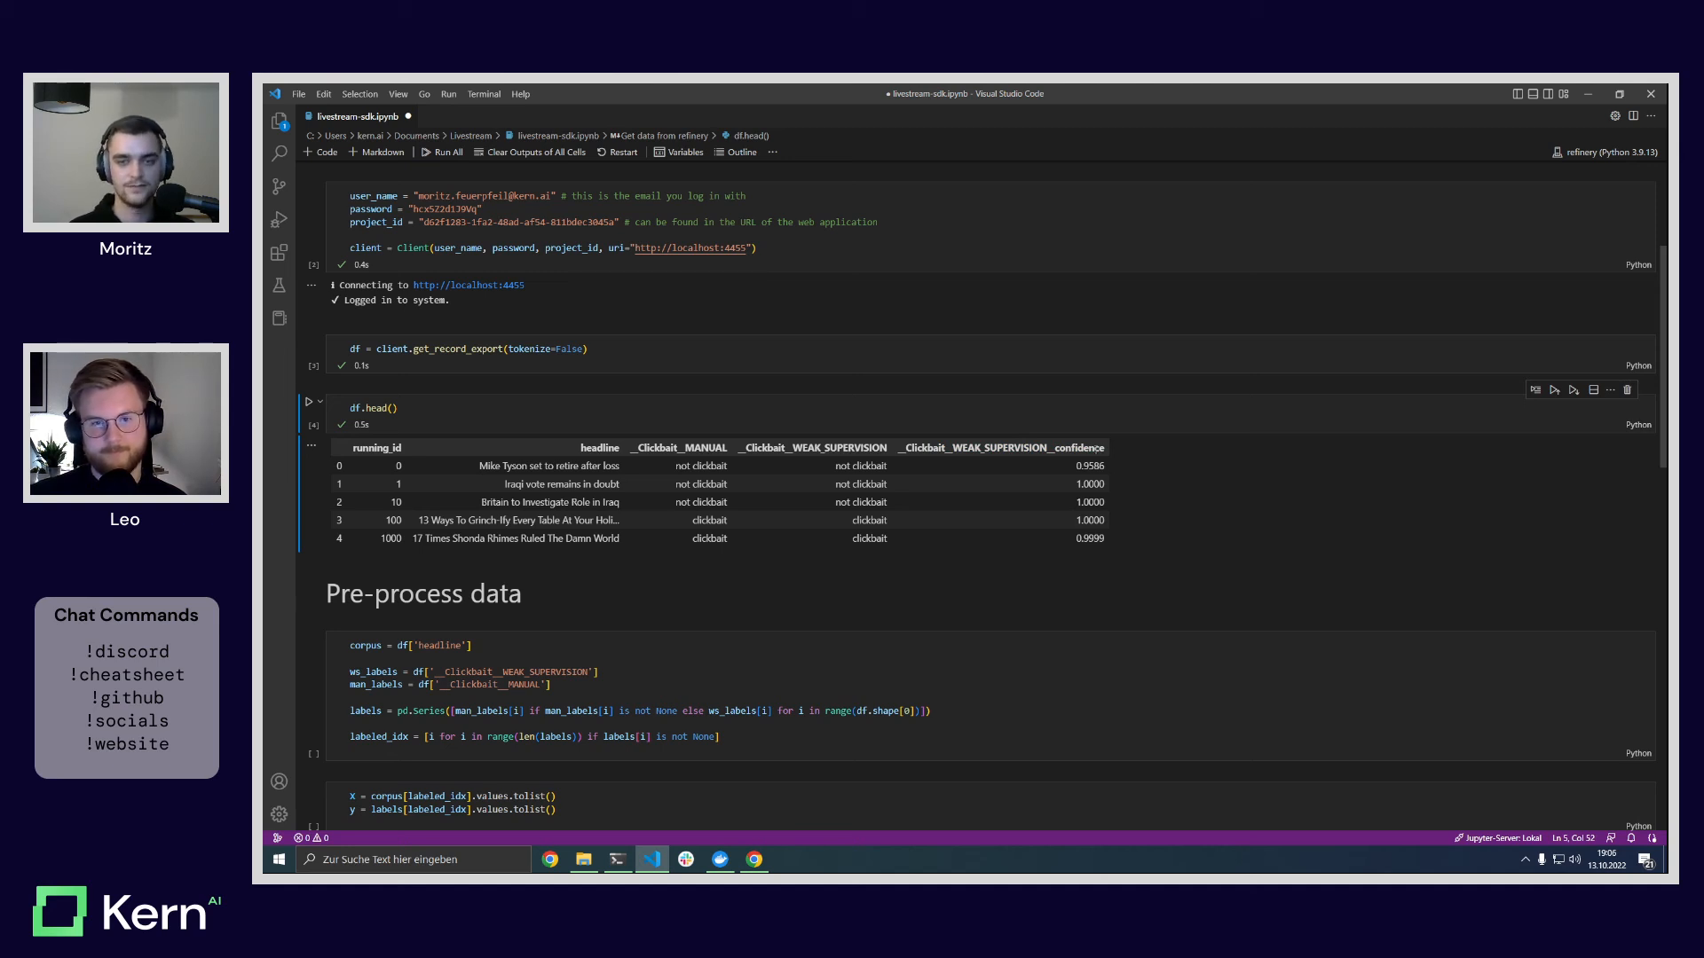
Step: Run the first Pre-process data cell to build the headline corpus, the combined labels and the labeled_idx list
scroll(793, 464, "down", 3)
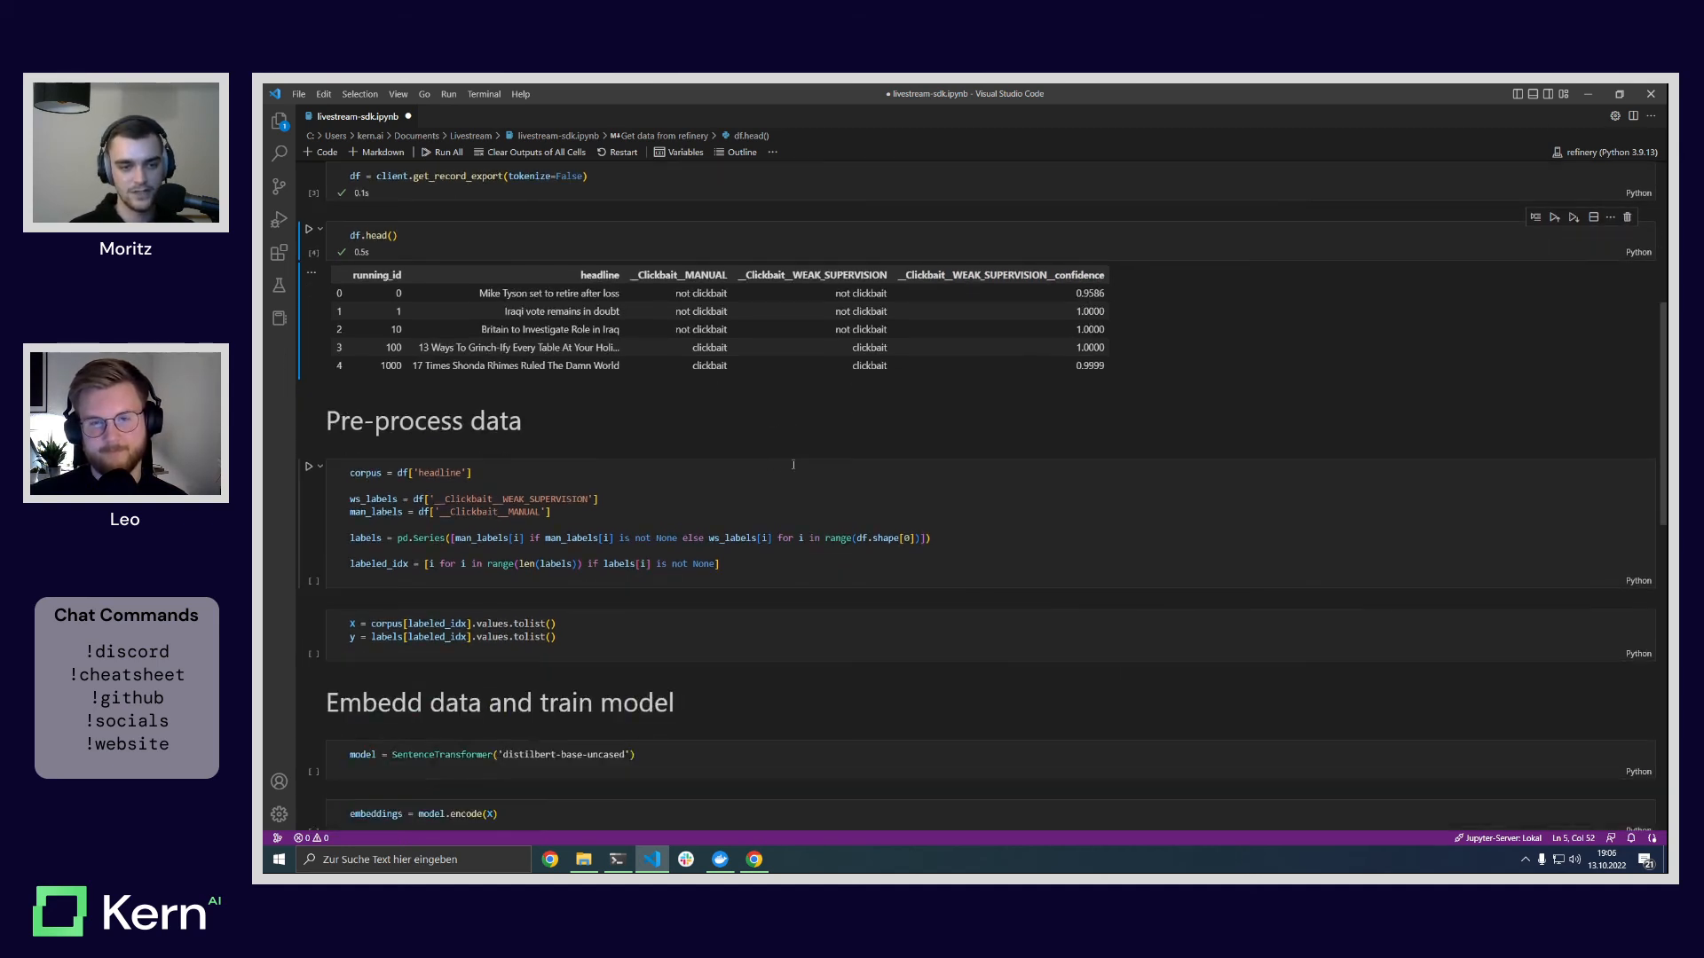
left_click(557, 495)
scroll(355, 444, "down", 1)
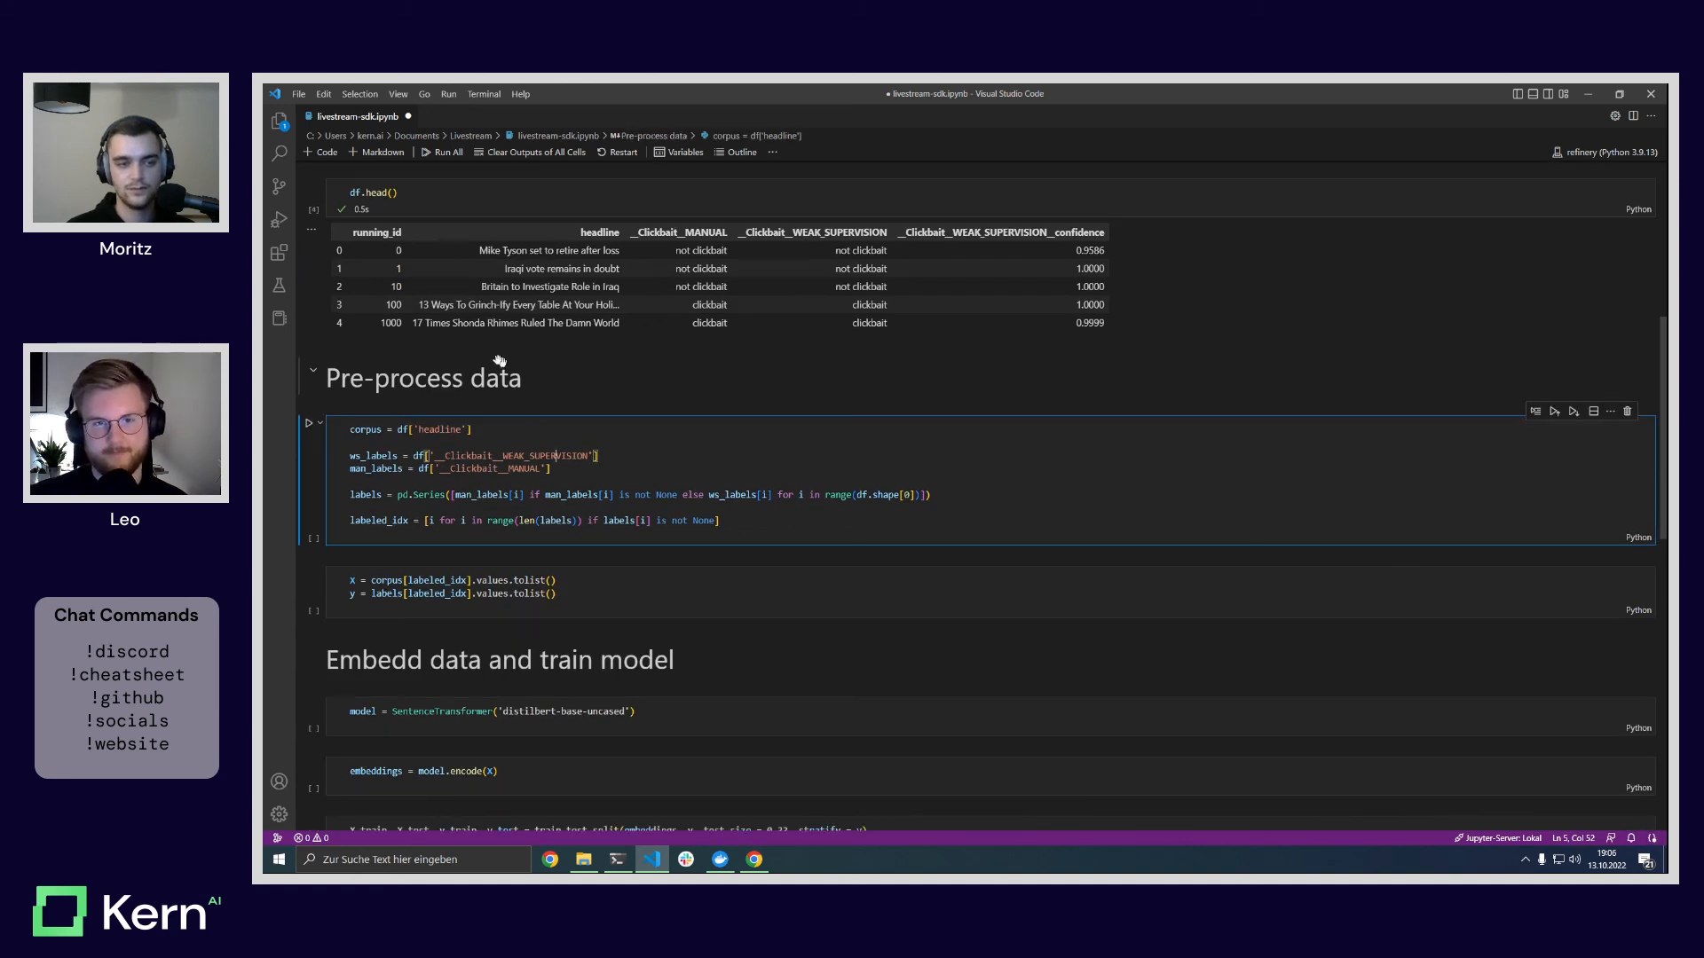
left_click(310, 425)
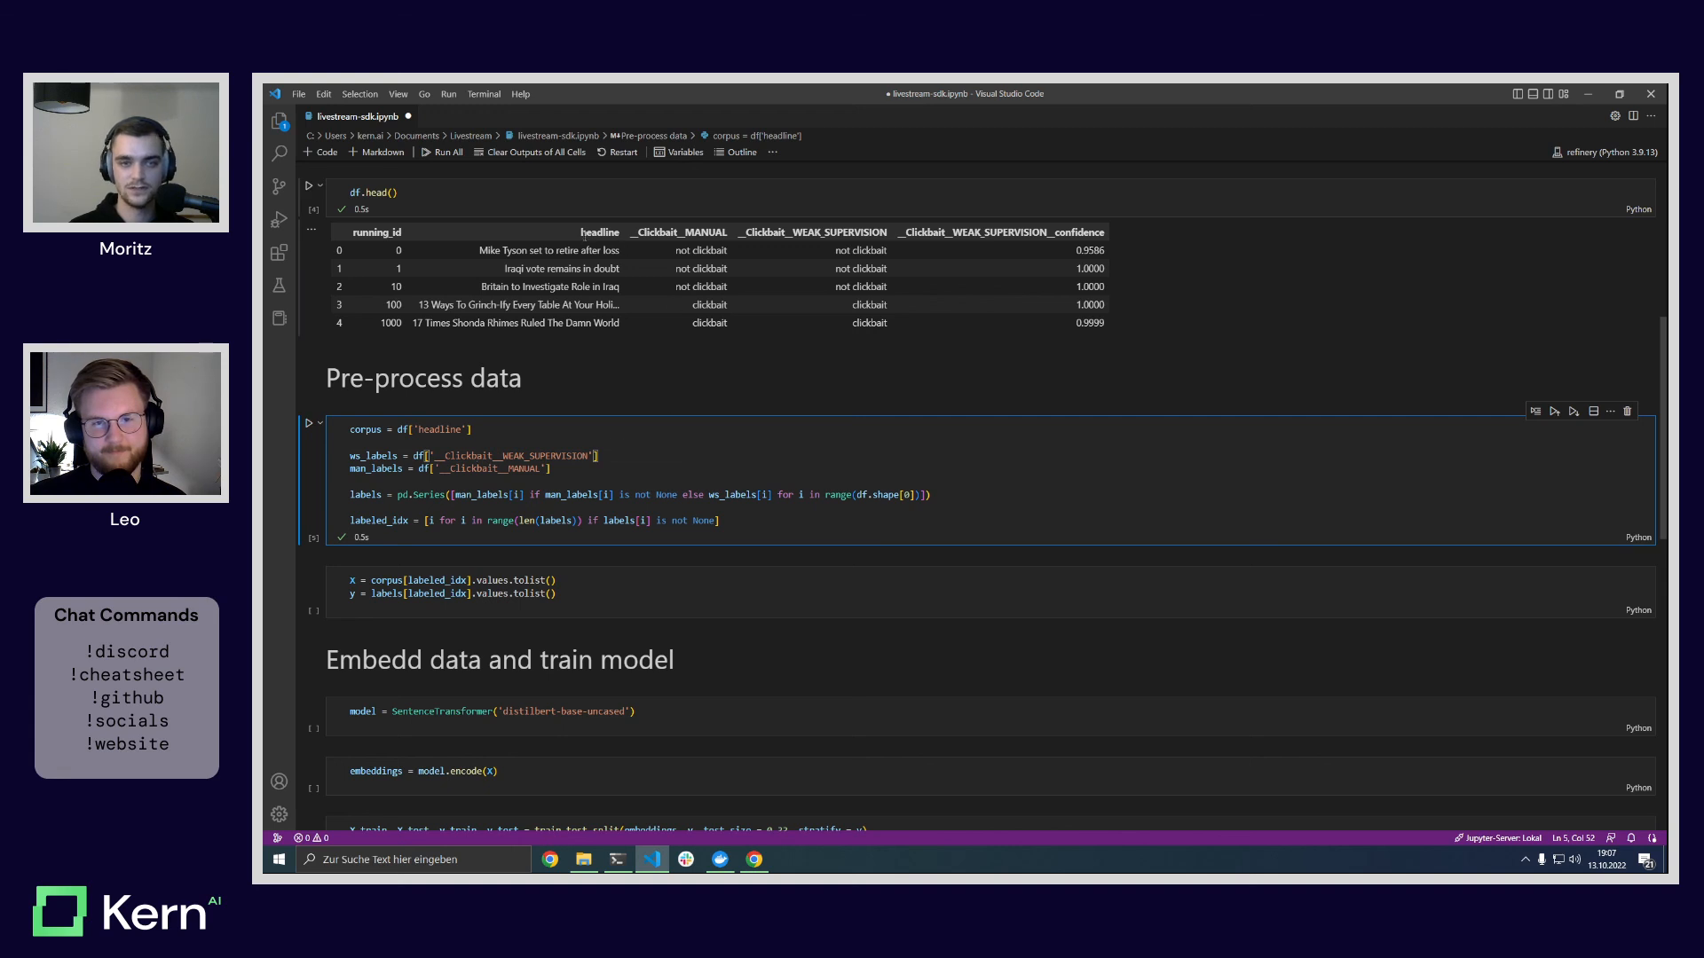
Step: Examine the pd.Series expression that combines man_labels and ws_labels into the labels series
left_click(441, 482)
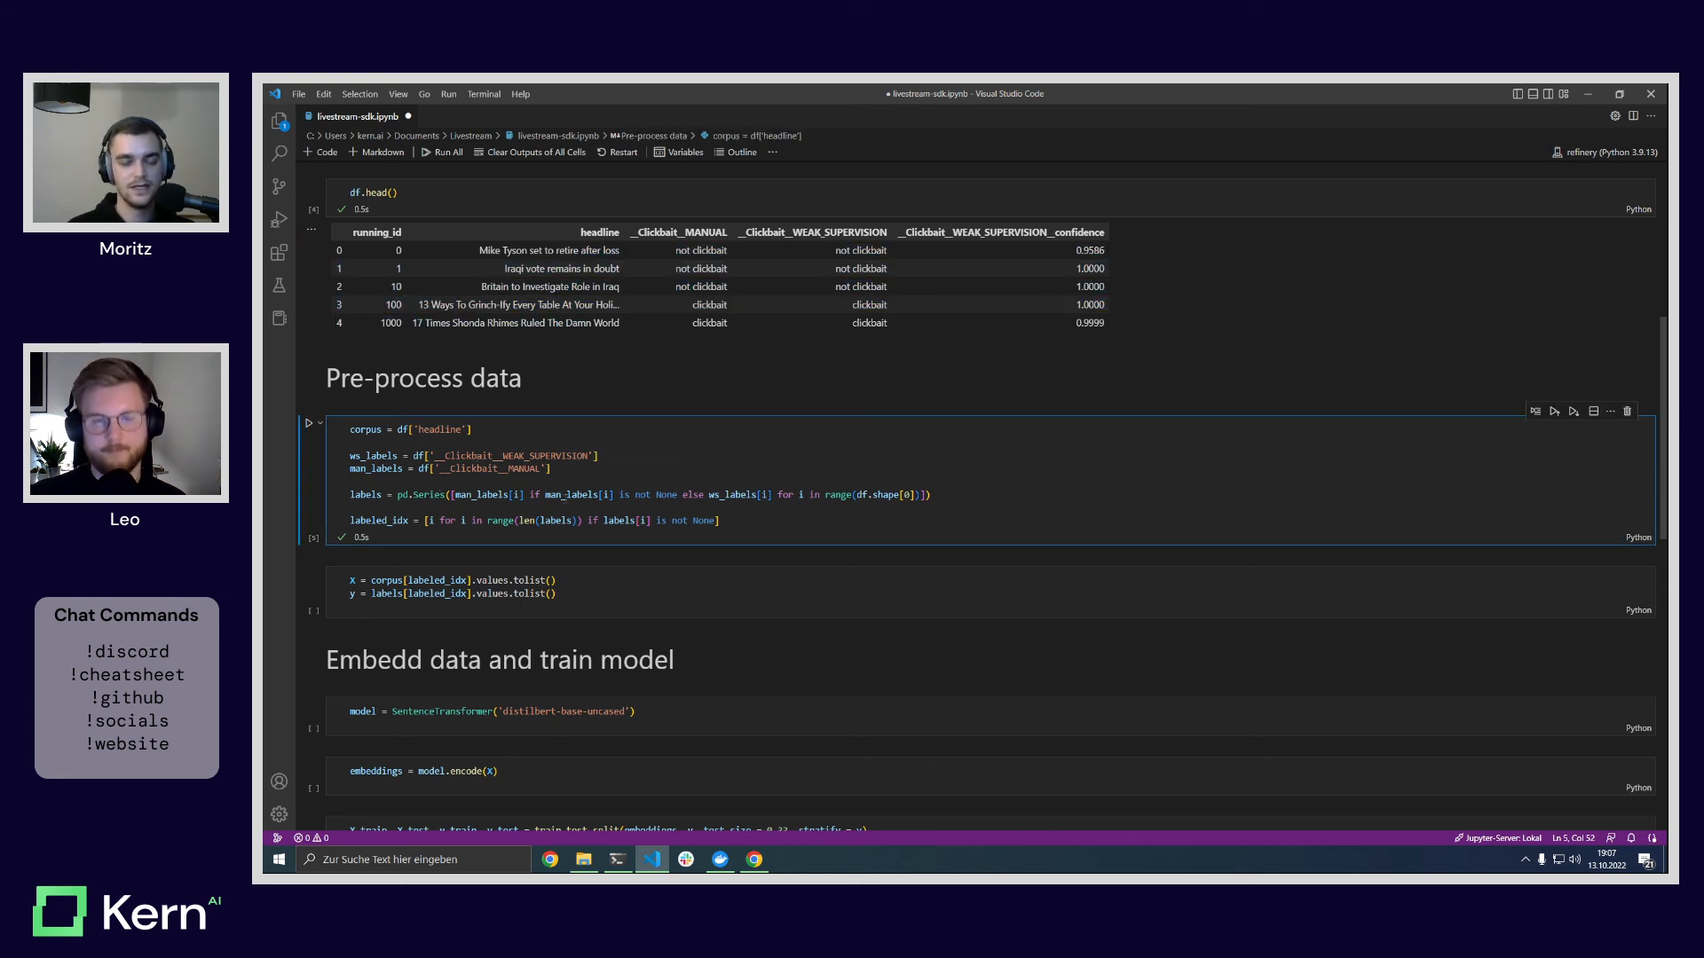
scroll(847, 207, "down", 1)
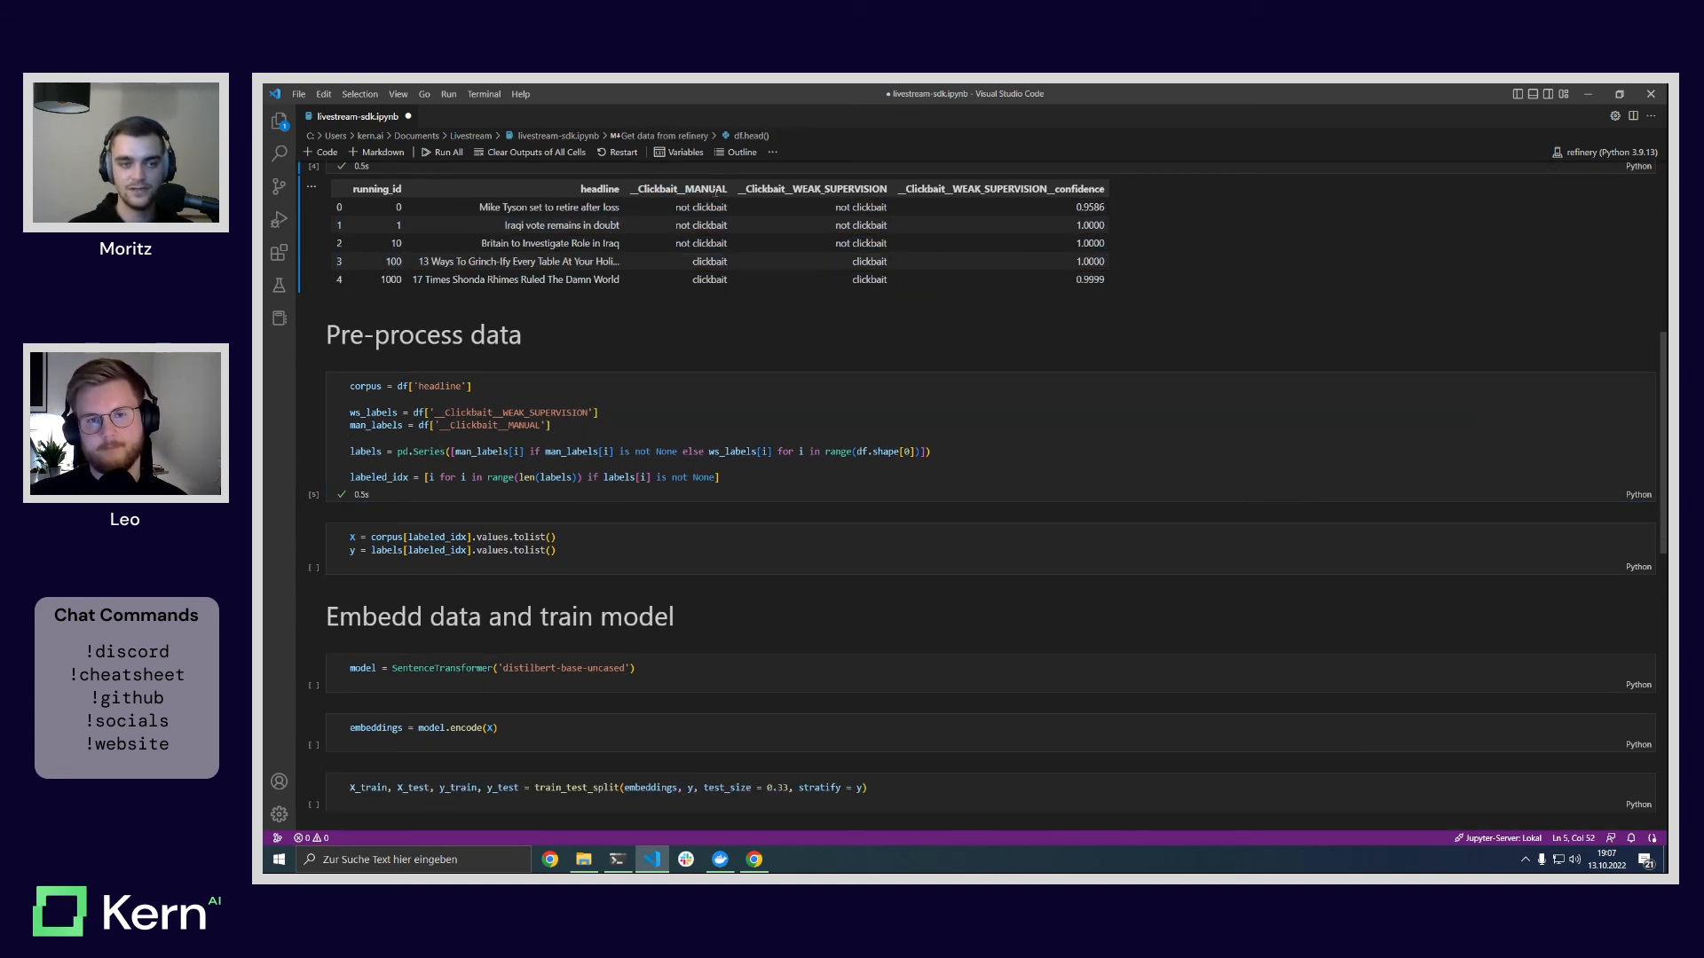
scroll(532, 471, "up", 1)
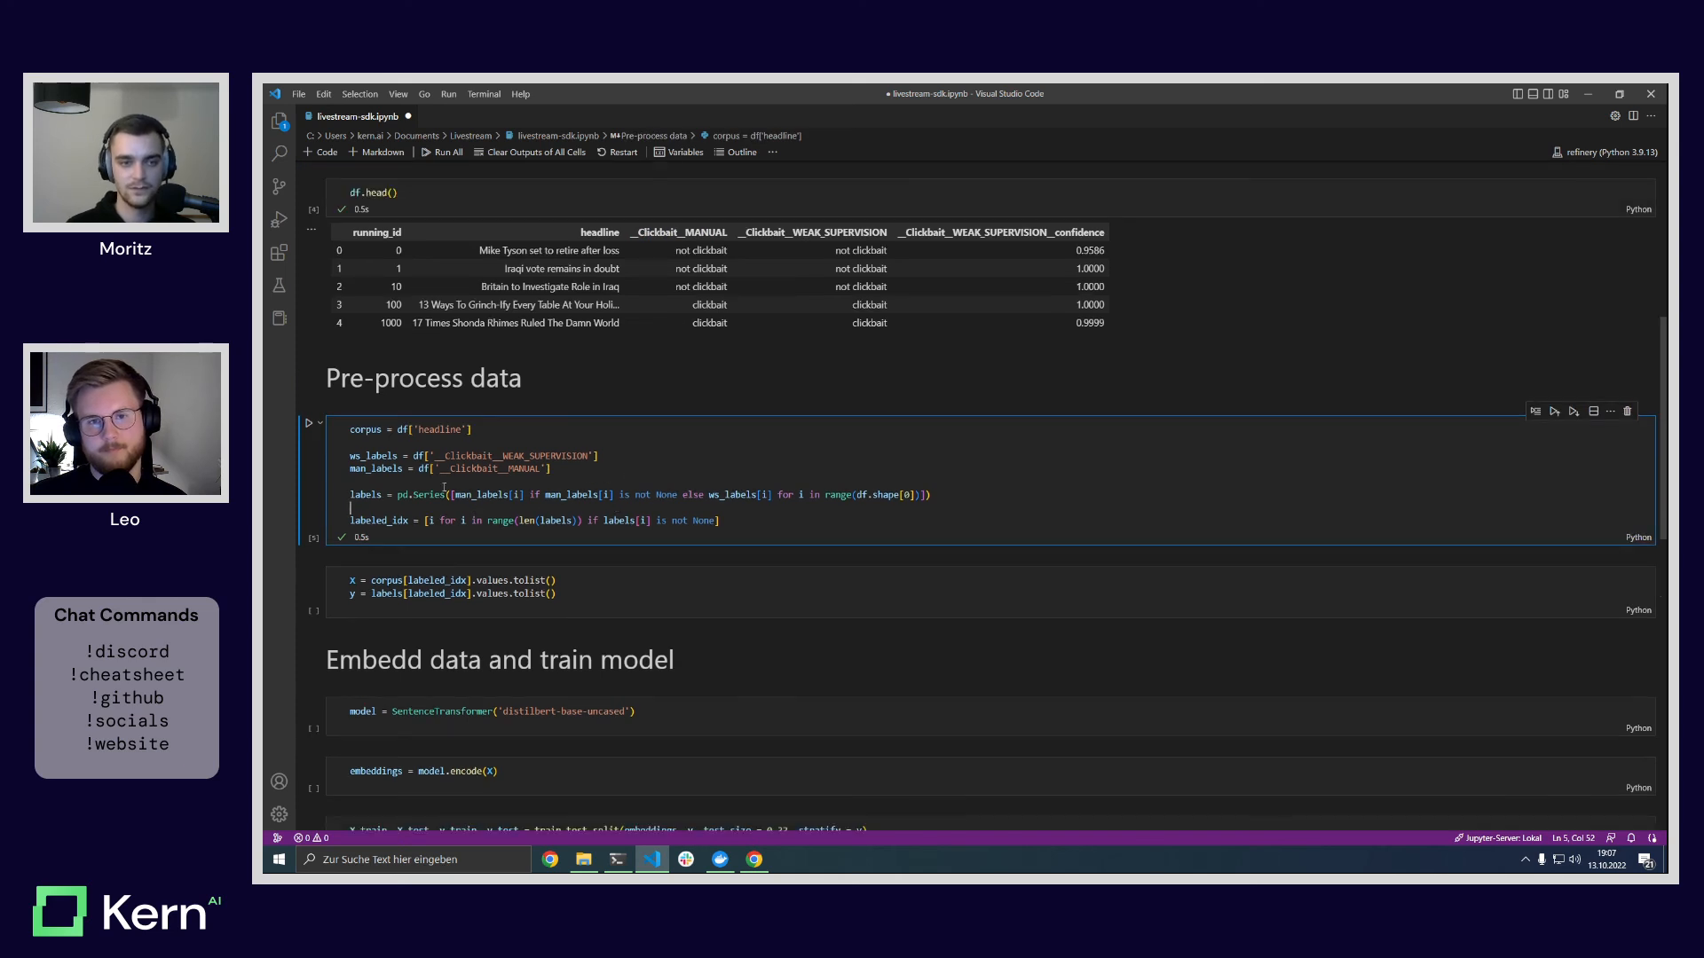
left_click_drag(931, 494, 409, 497)
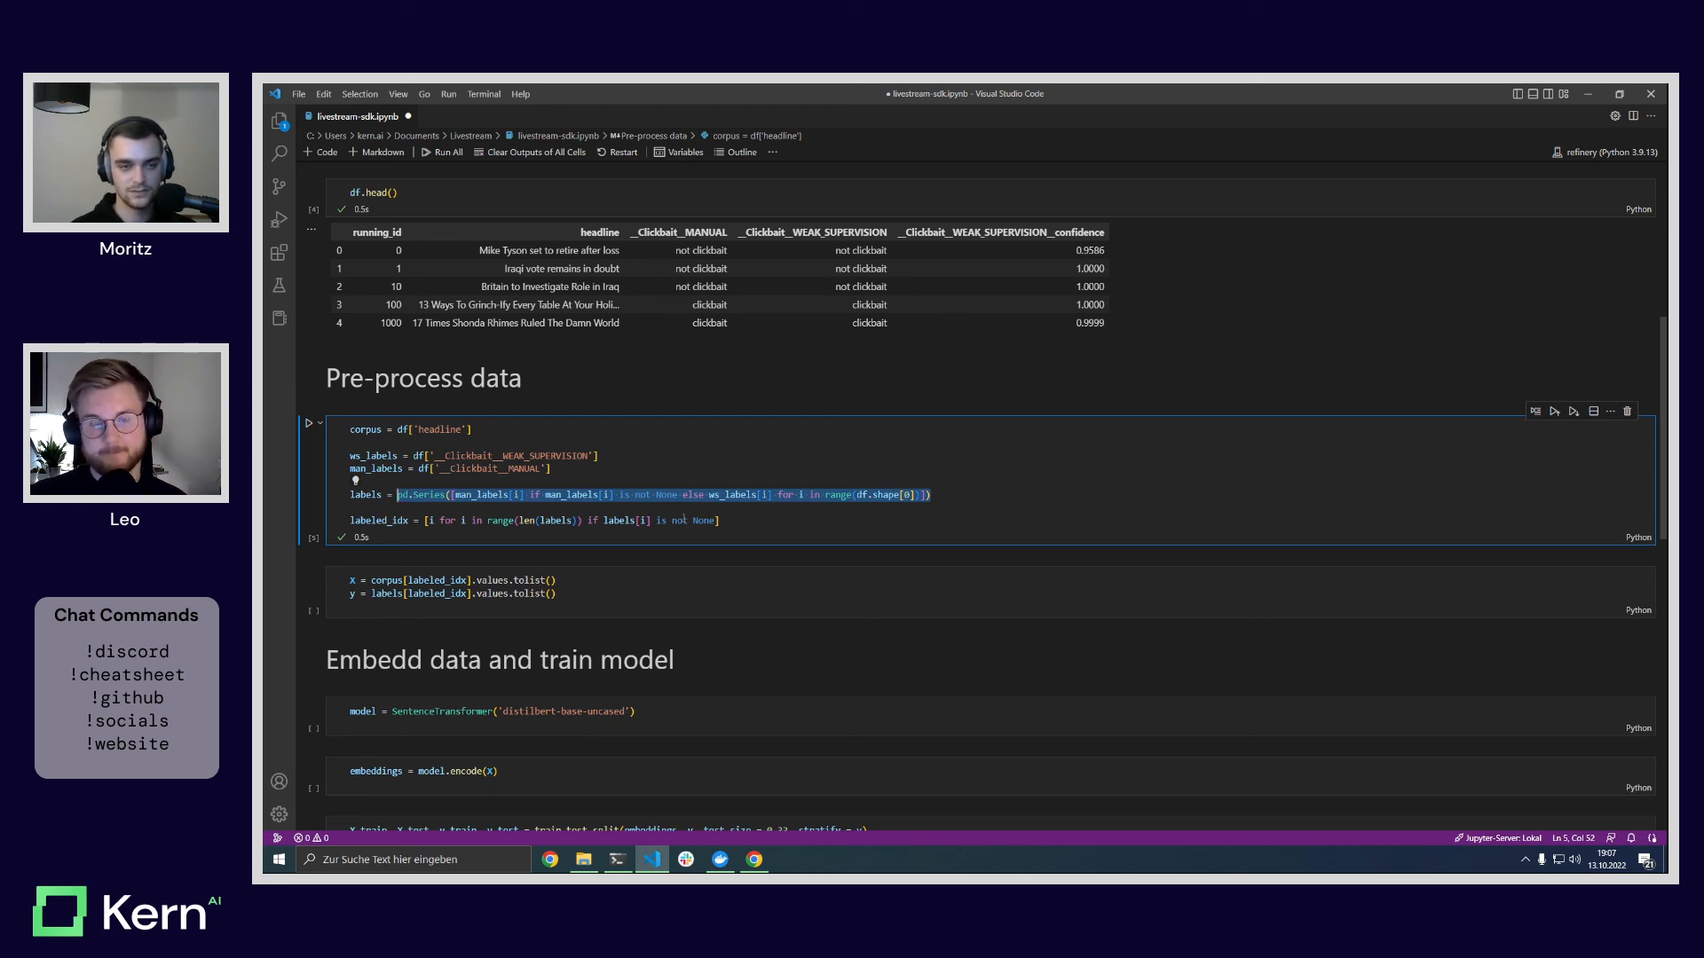
Step: Inspect the man_labels condition and the ws_labels[i] fallback inside the labels list comprehension
left_click_drag(454, 495, 678, 494)
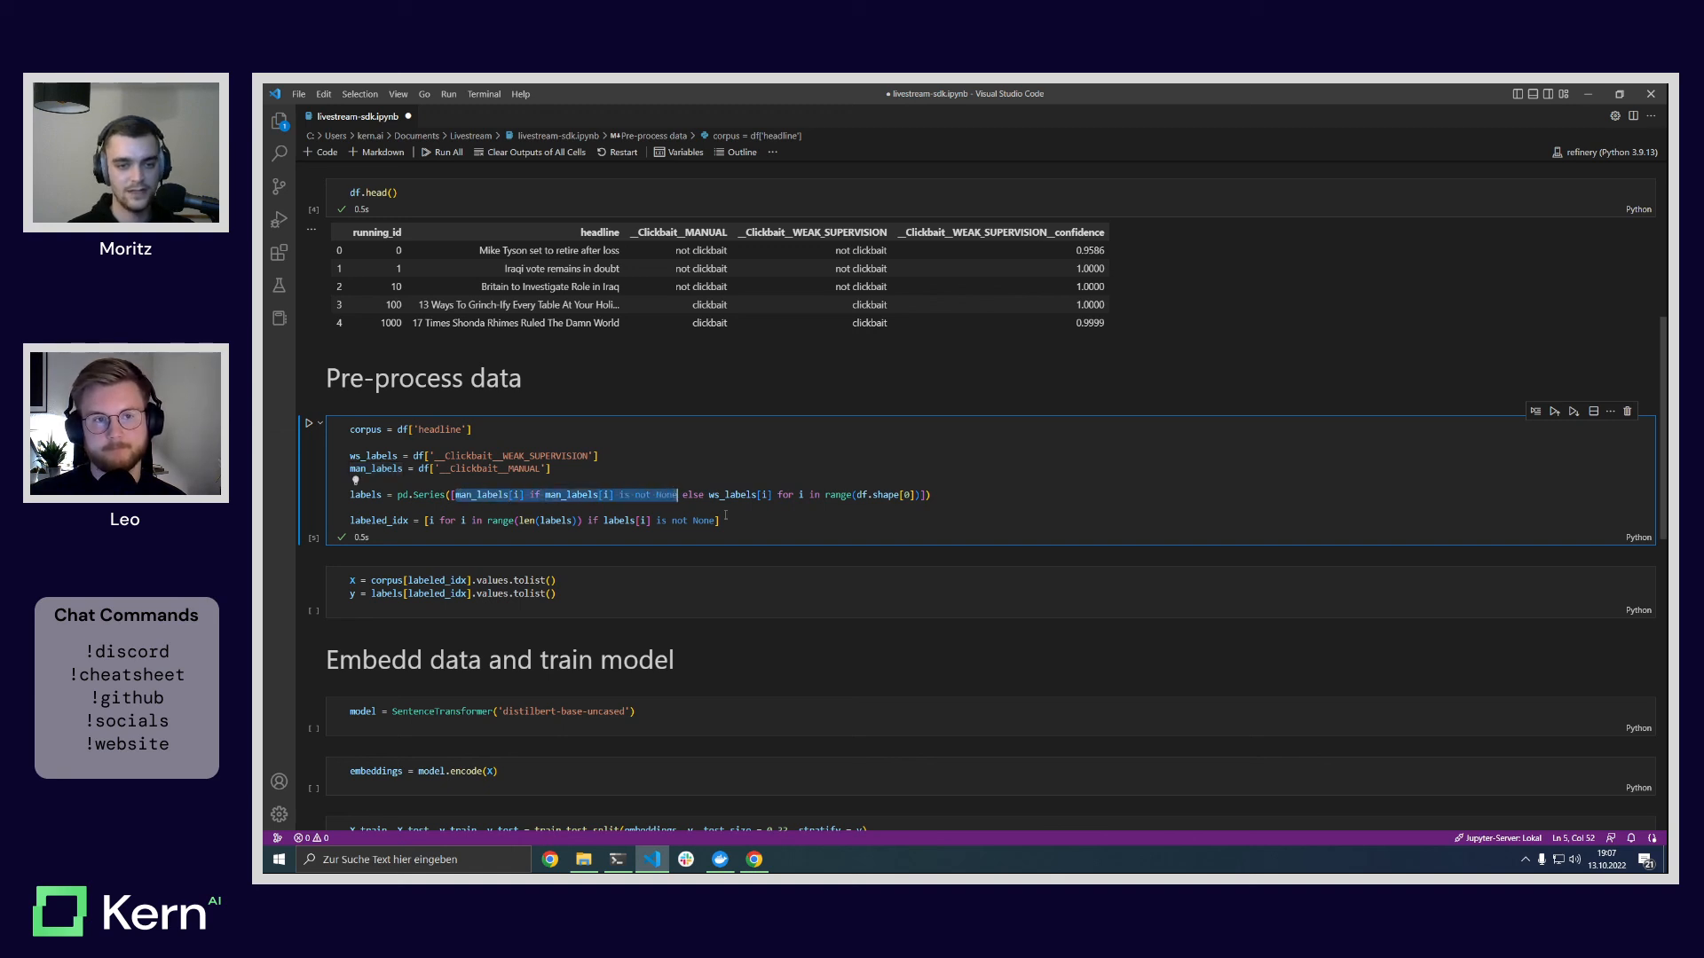
left_click(687, 495)
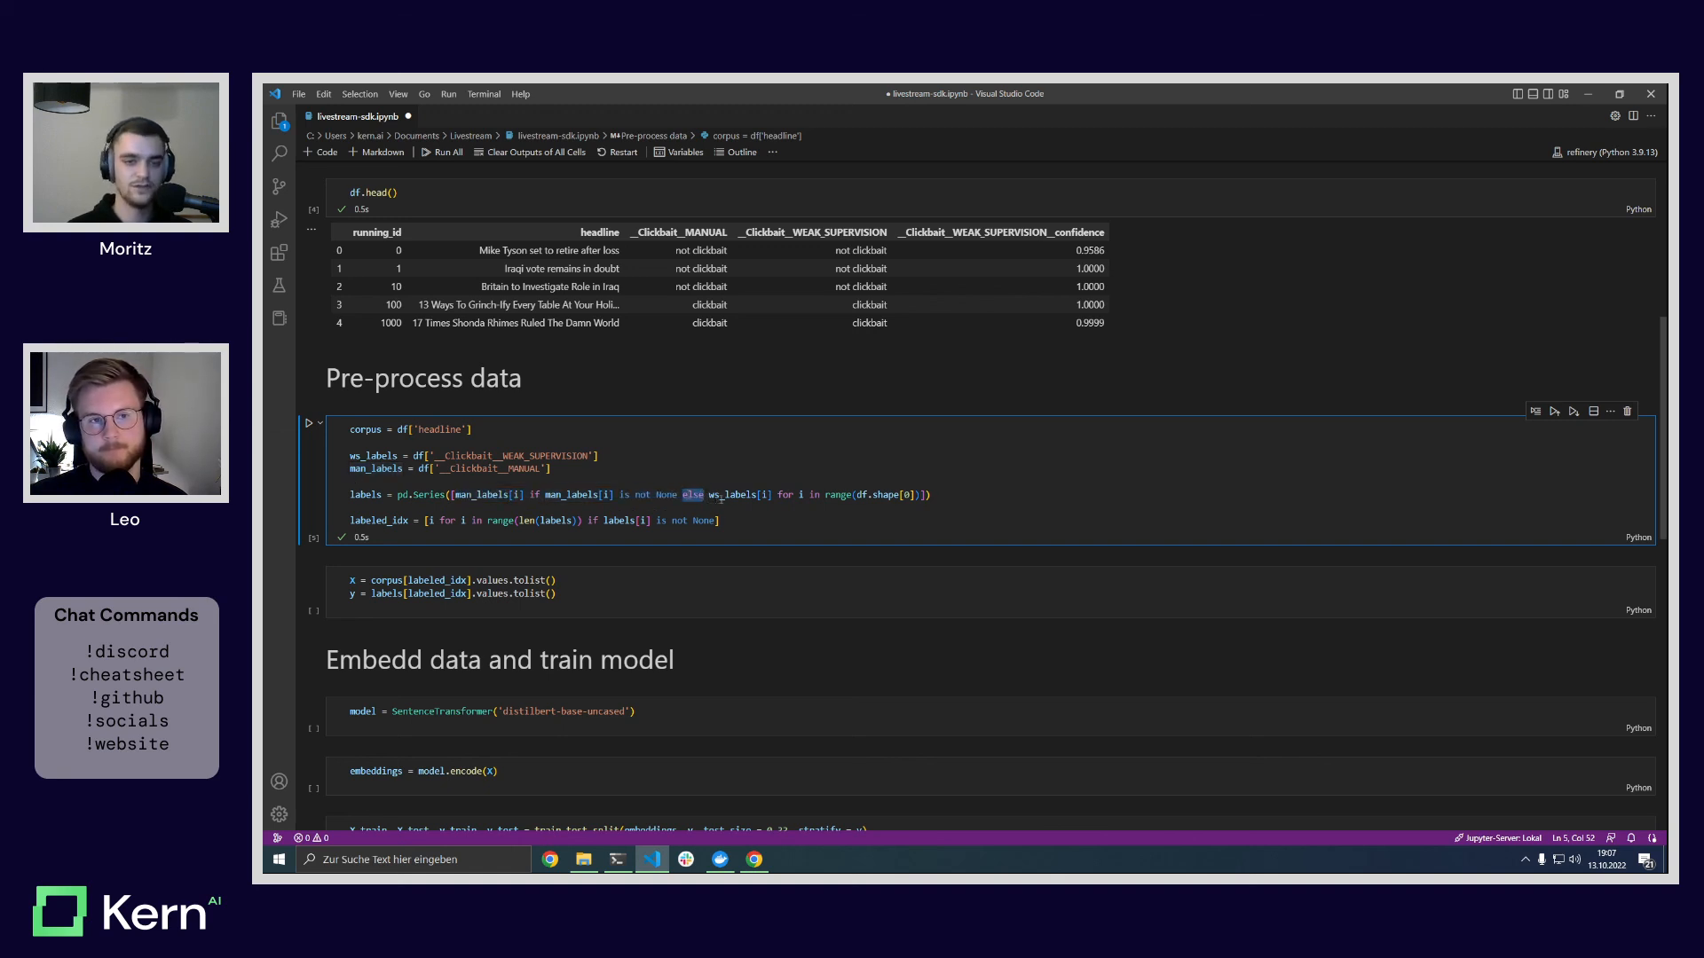
left_click(757, 494)
left_click_drag(757, 494, 772, 494)
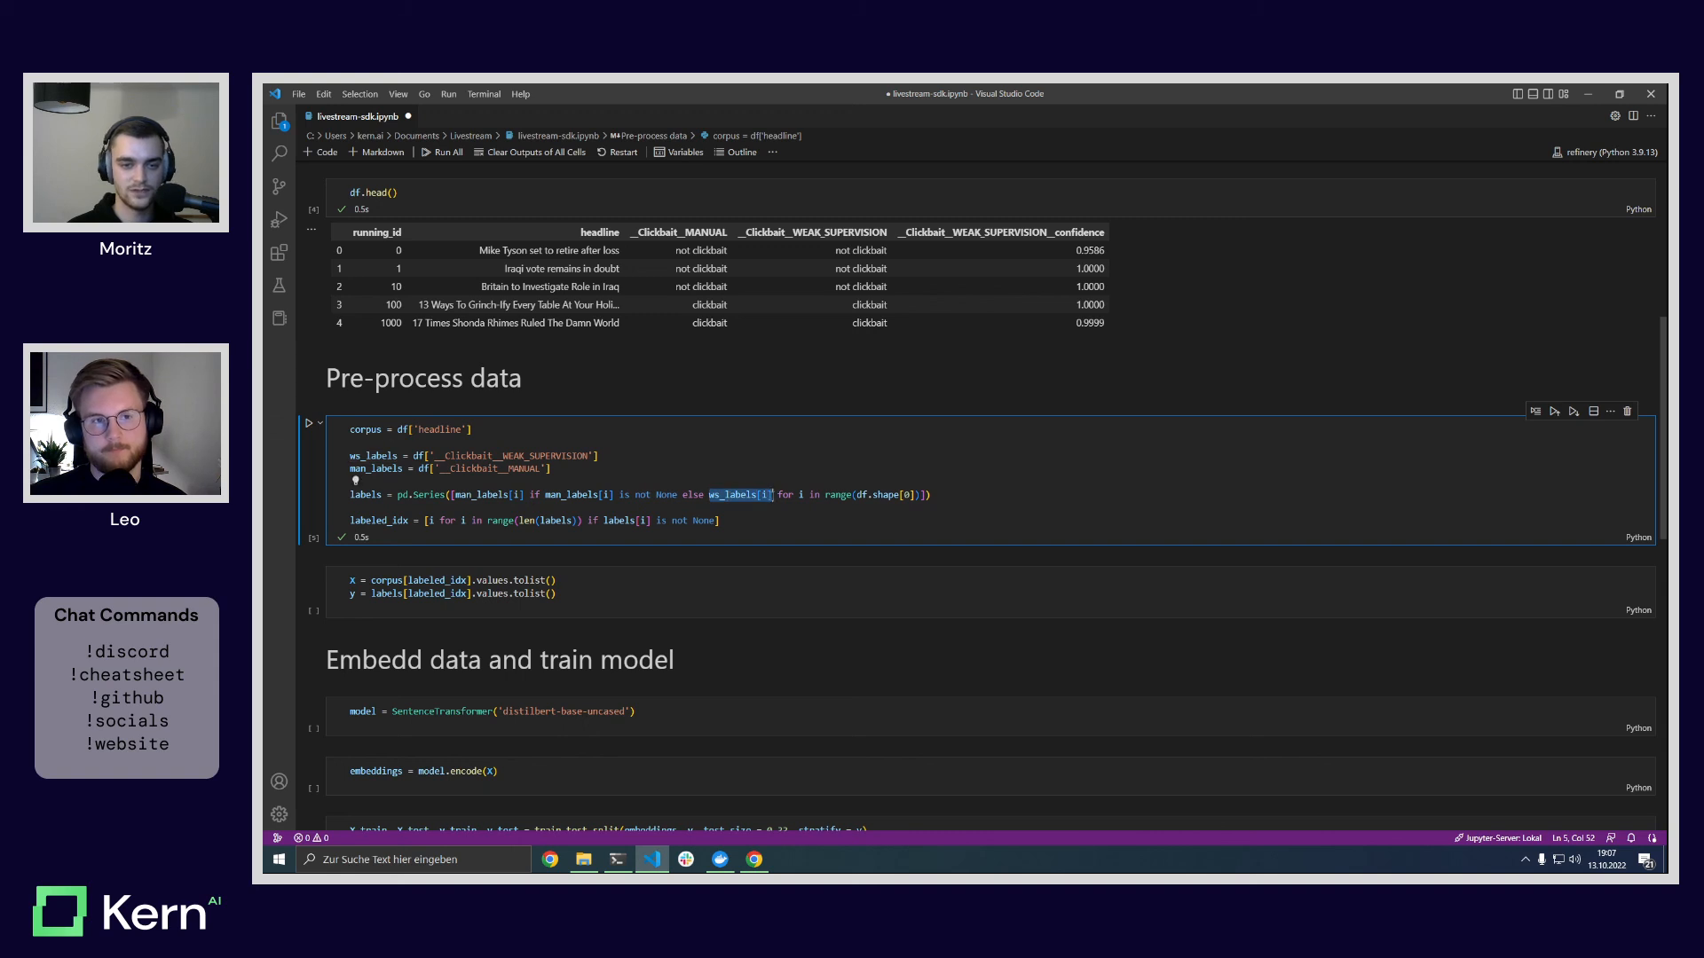
Step: Run the cell that builds the X and y lists from labeled_idx and the cell that loads SentenceTransformer('distilbert-base-uncased')
scroll(426, 522, "down", 2)
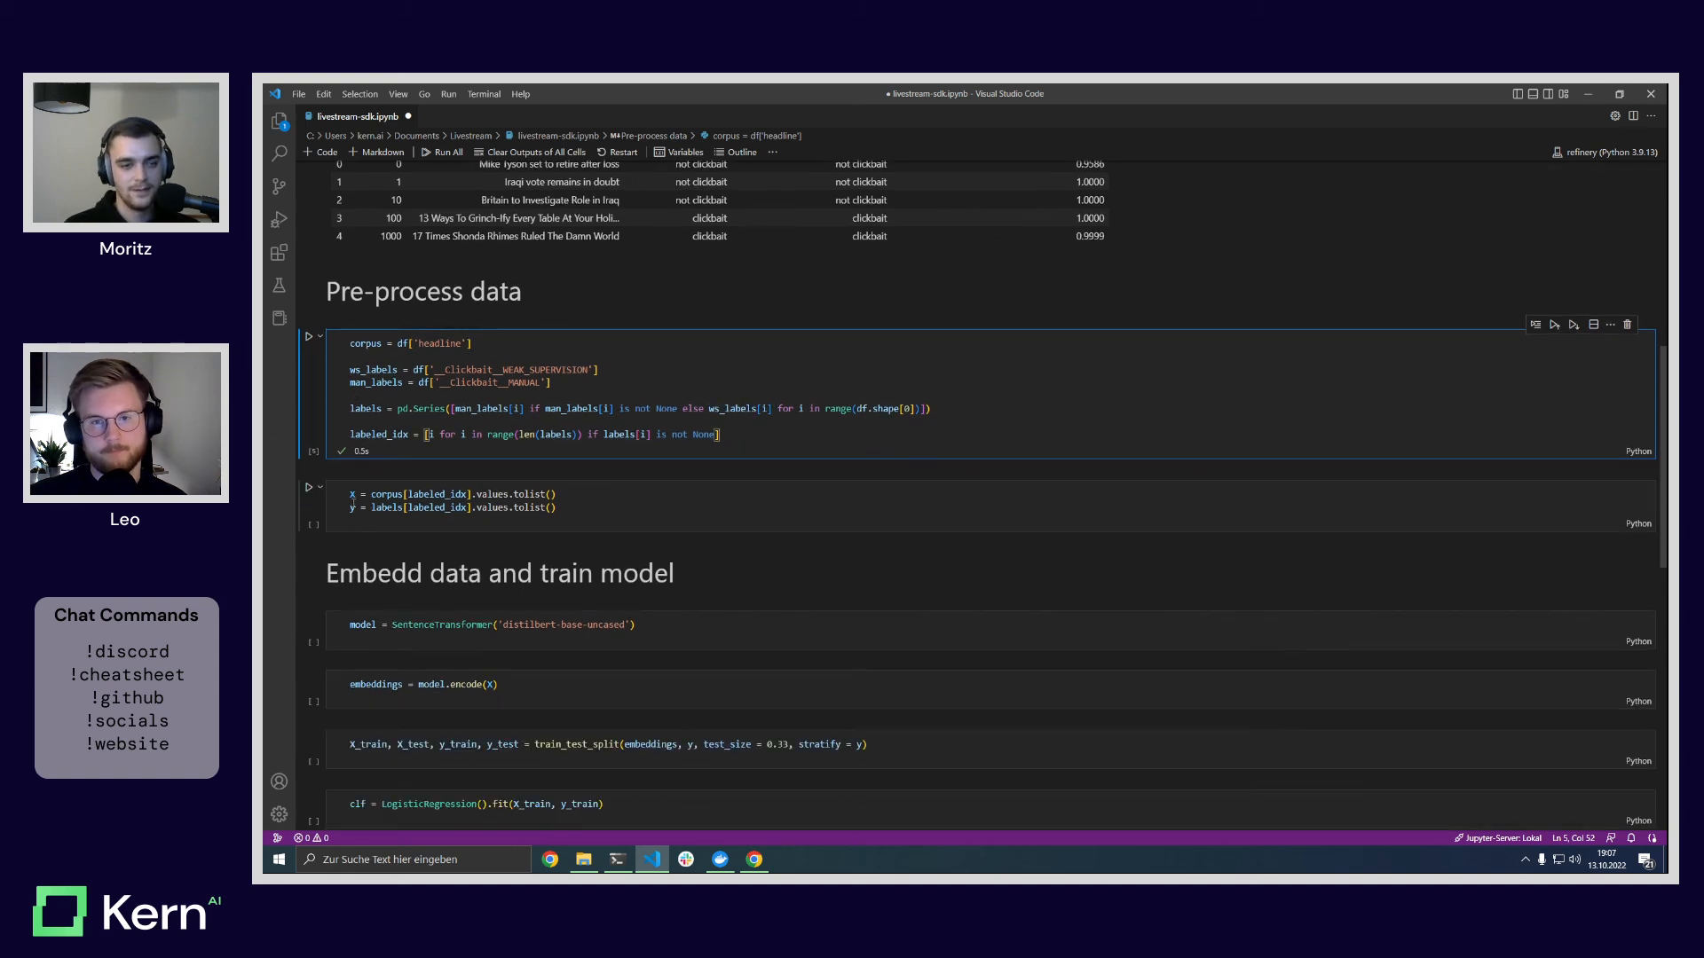
left_click(308, 487)
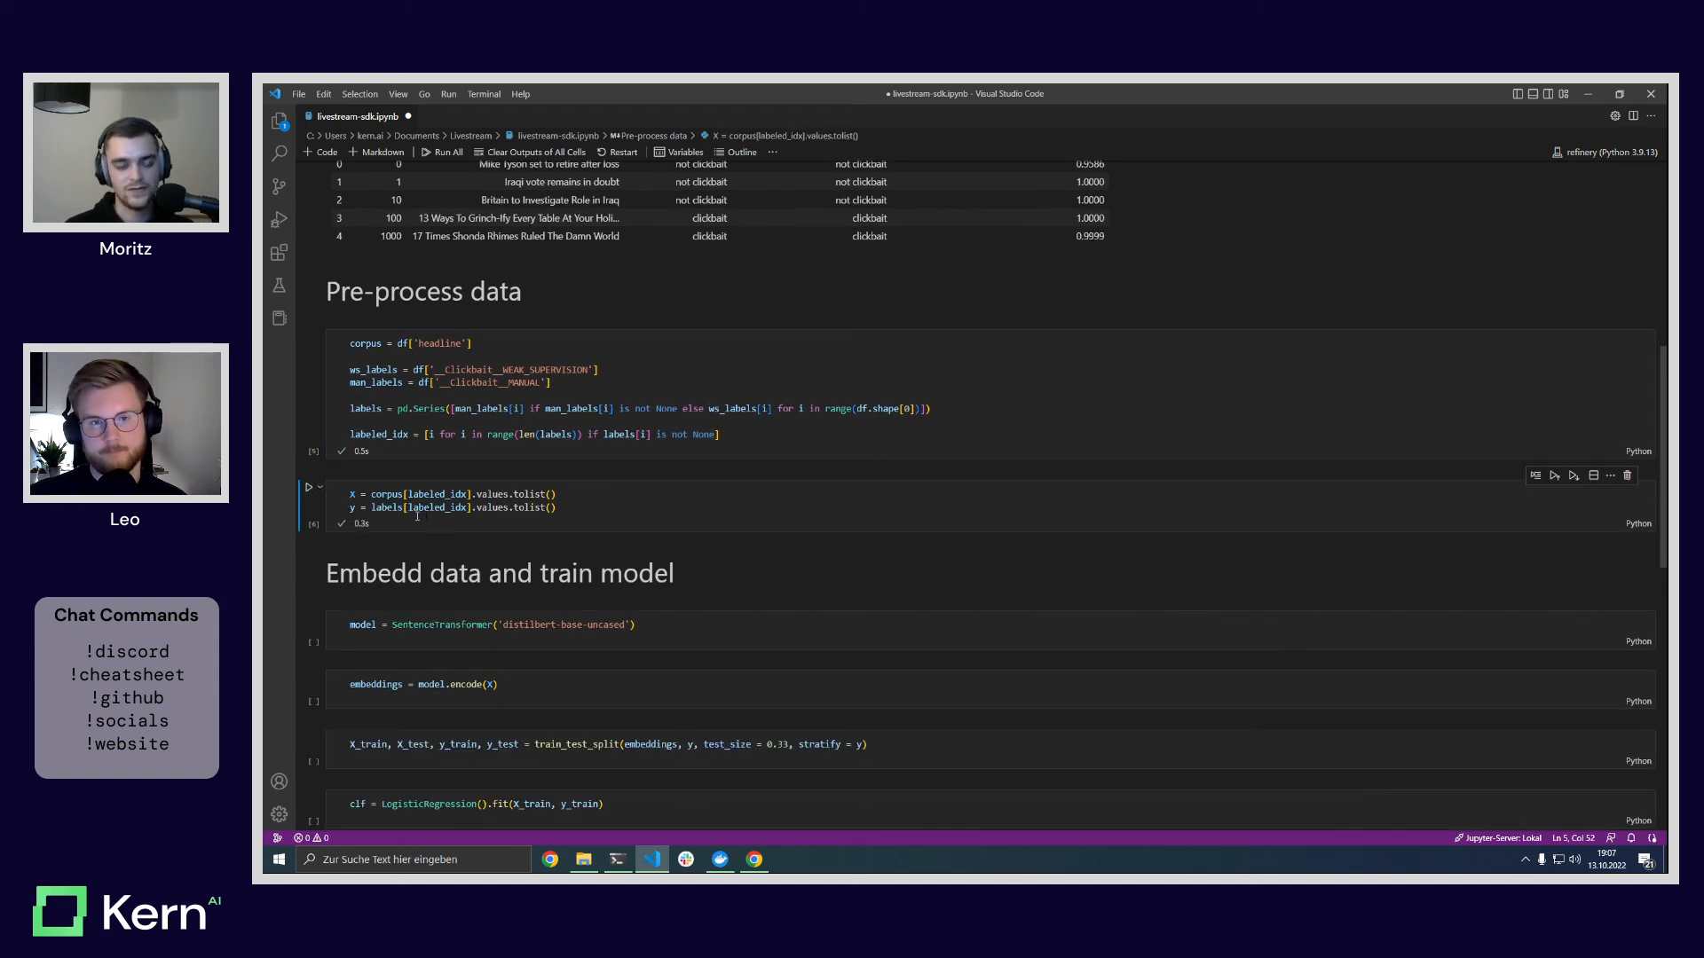
scroll(390, 497, "down", 4)
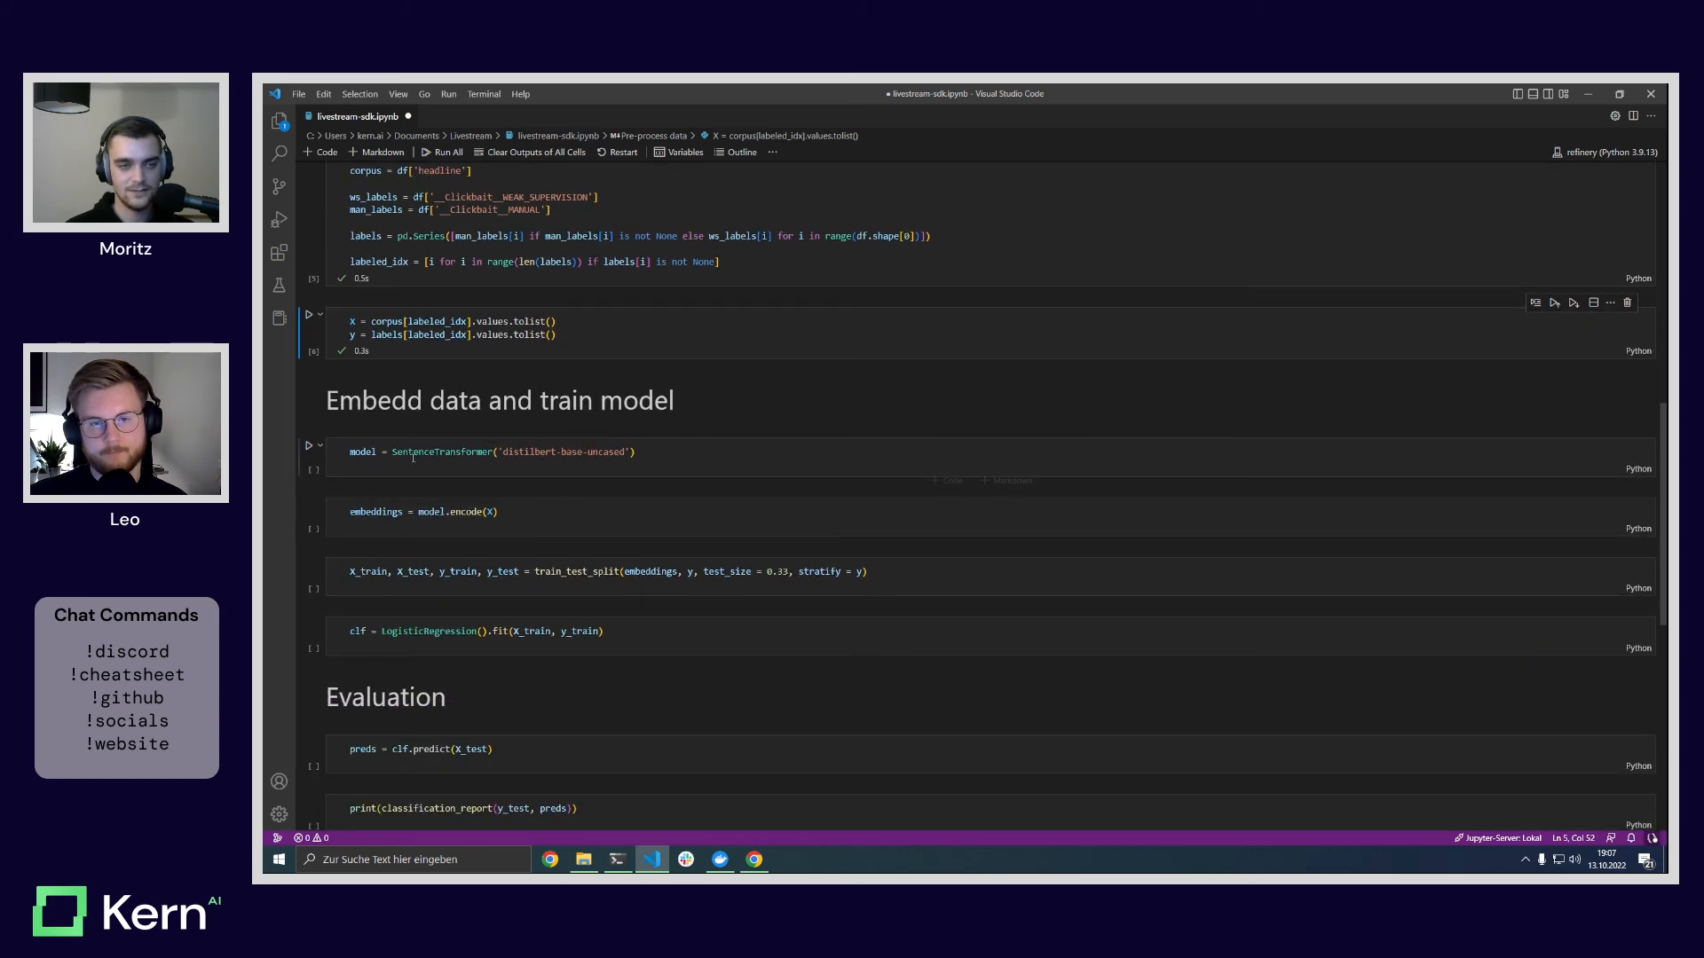
left_click(309, 445)
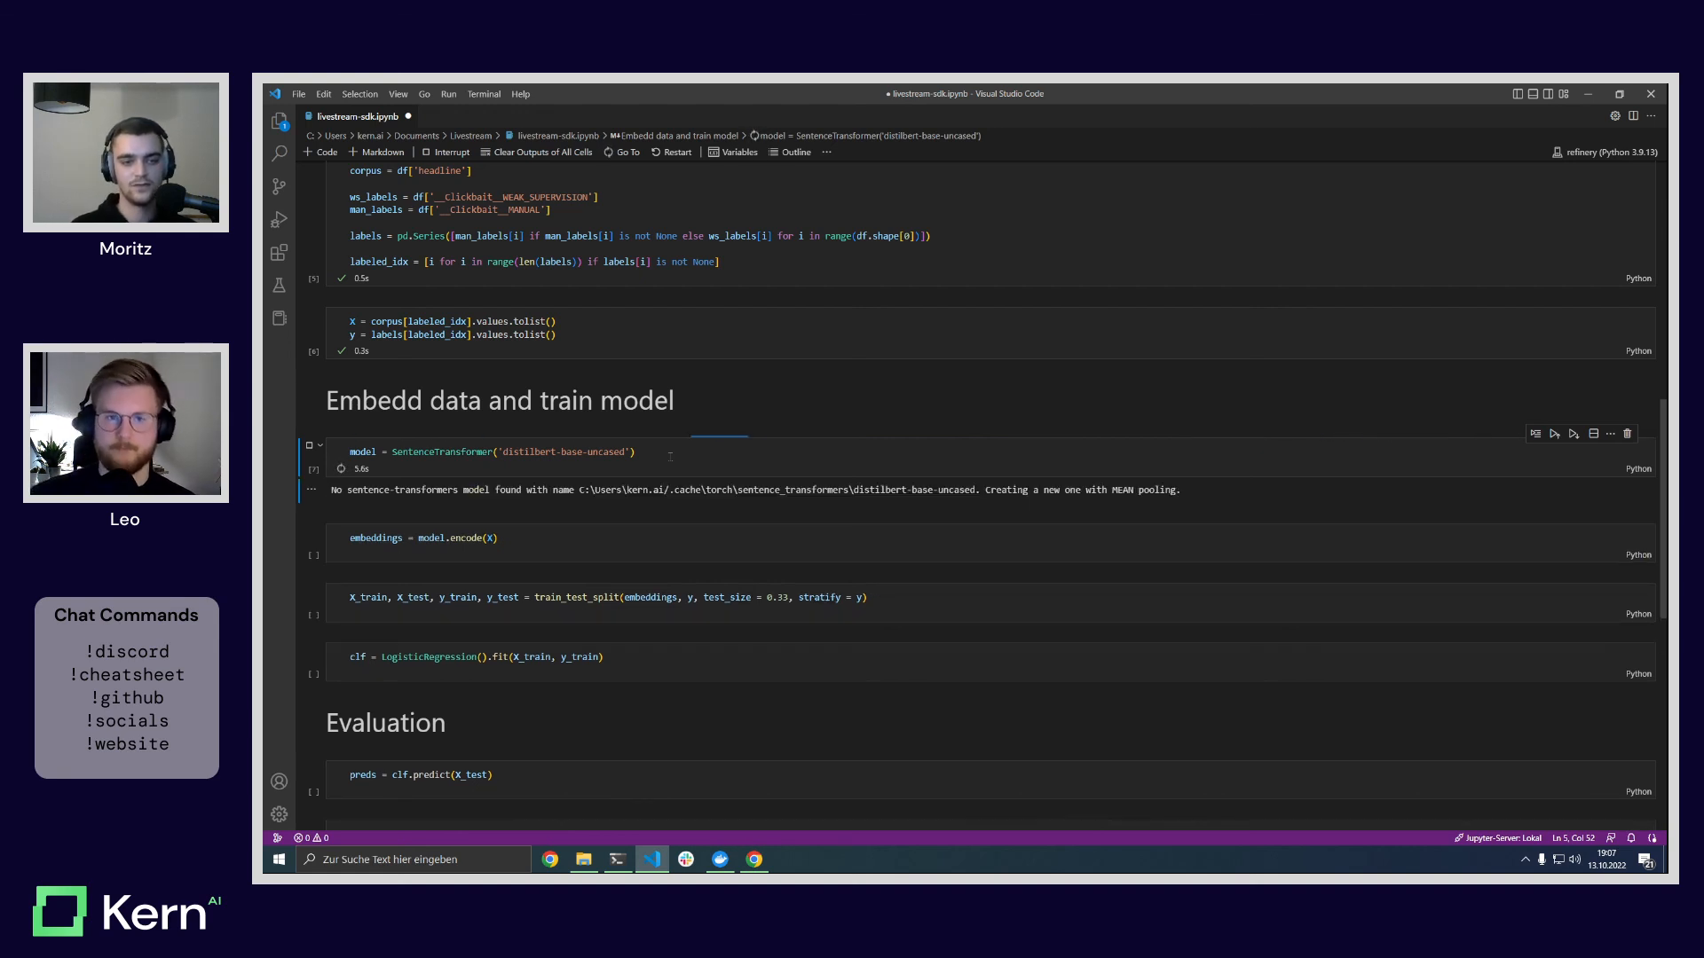
Step: Run the model.encode(X) cell to compute the headline embeddings
scroll(621, 462, "down", 3)
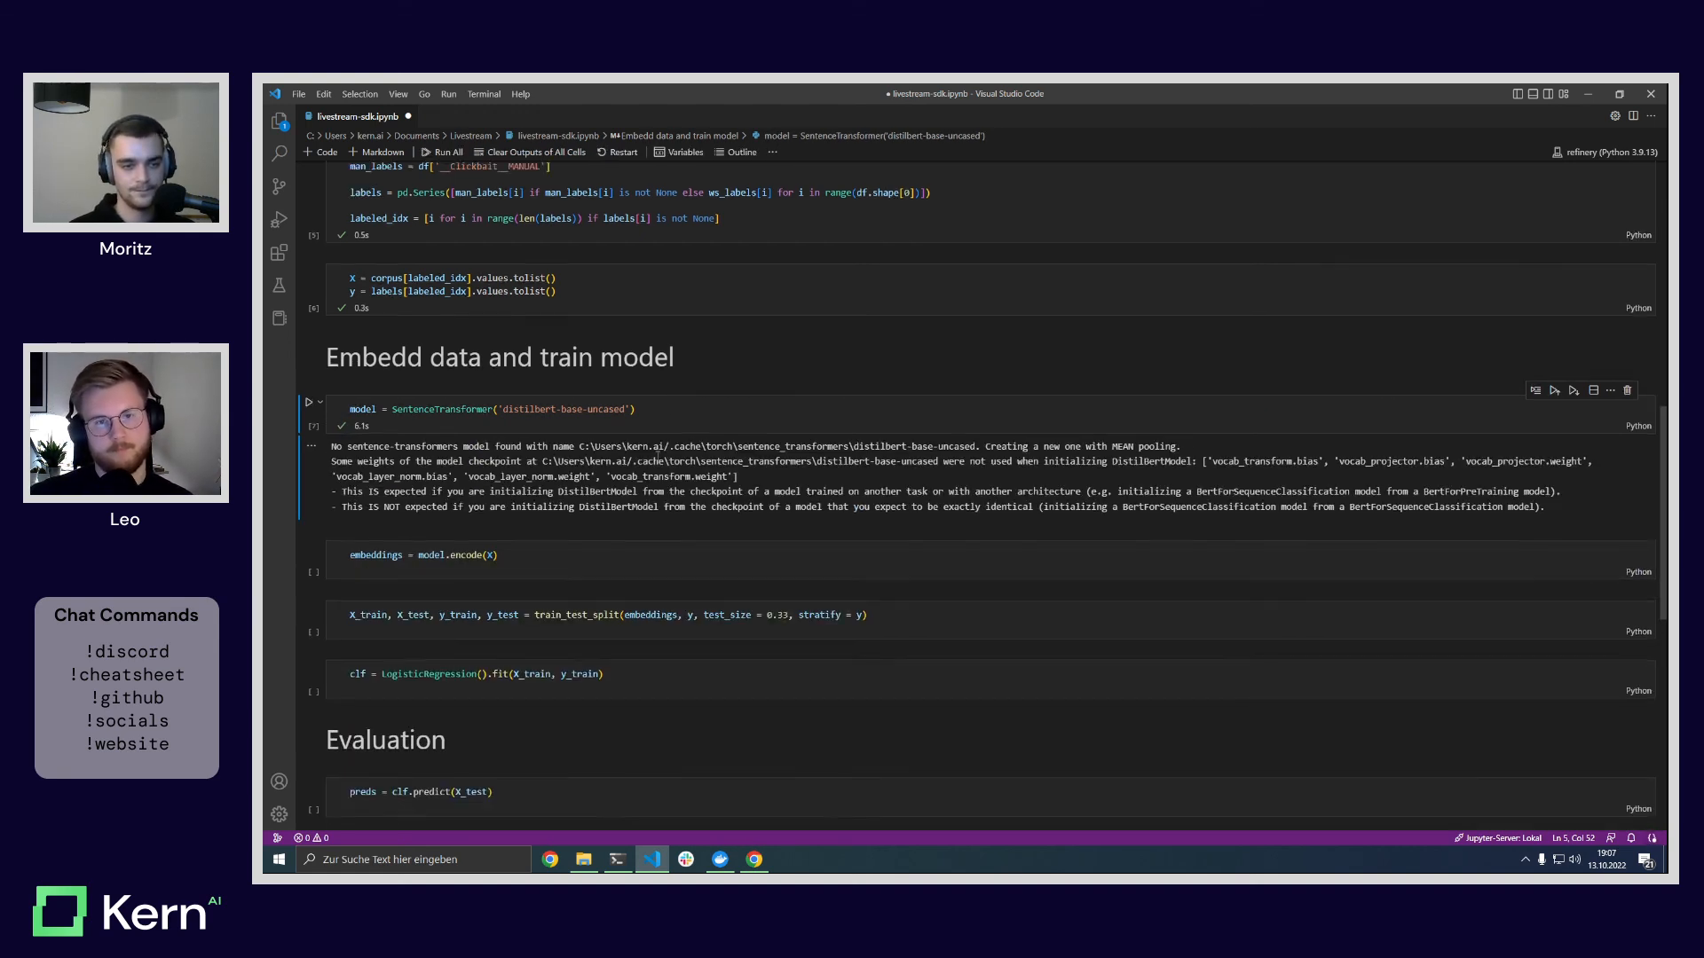
left_click(552, 467)
key("ctrl+Return")
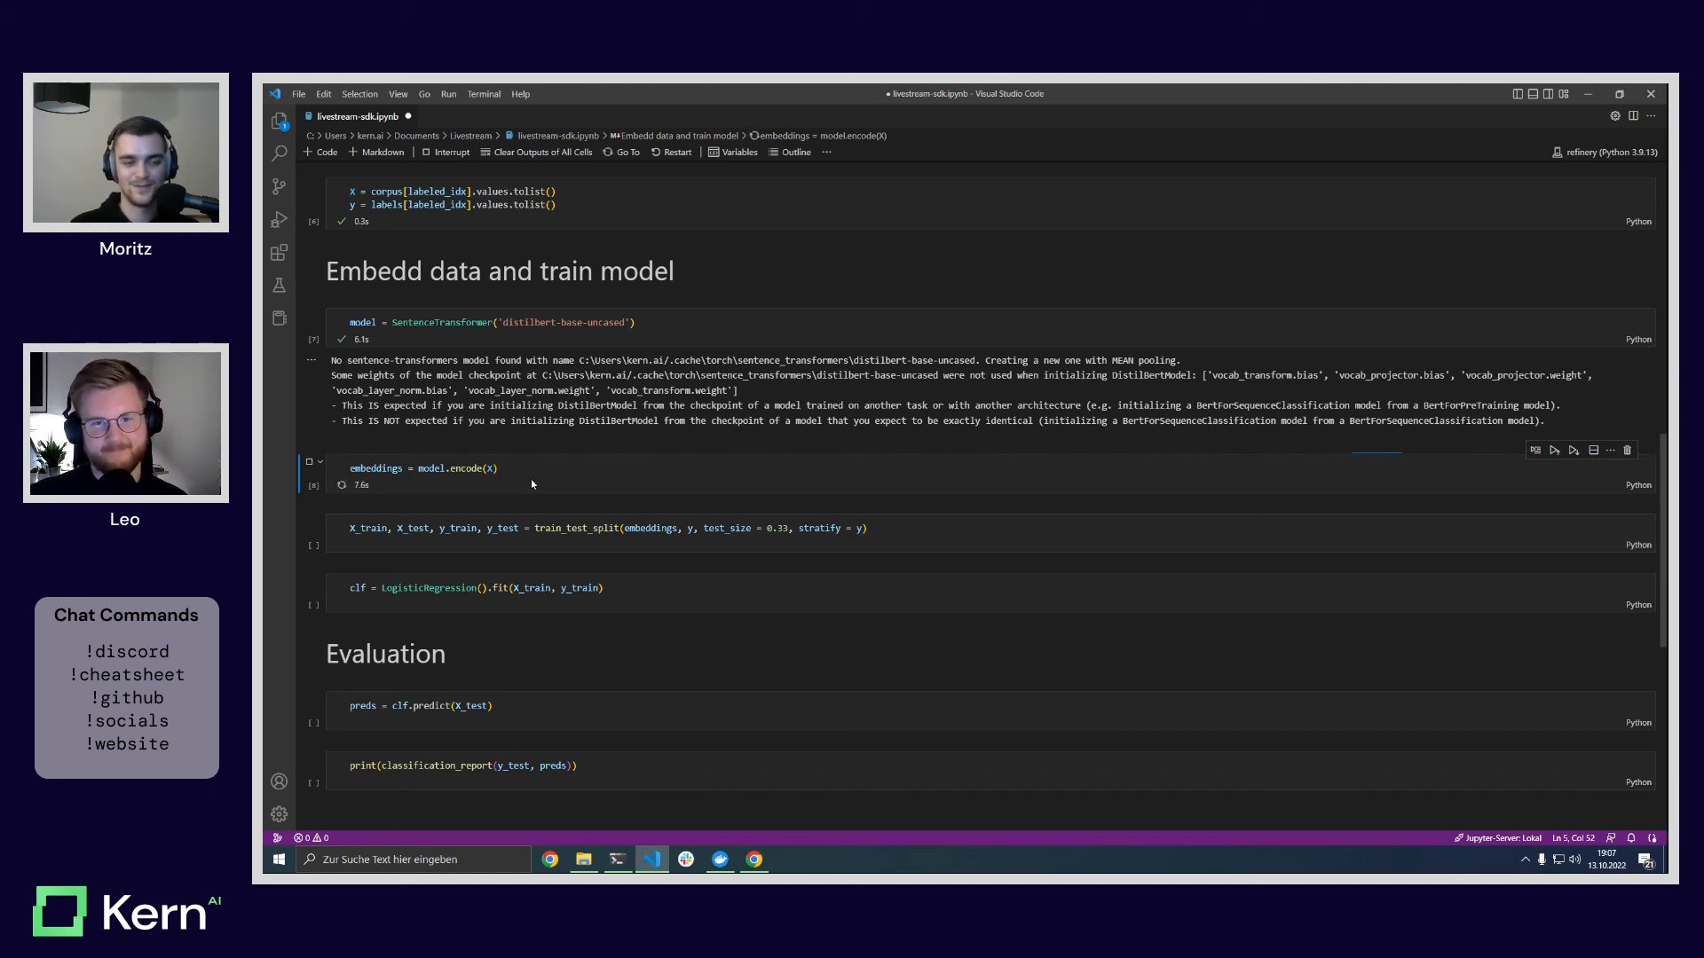
Step: Run the train_test_split cell to split embeddings and y with test_size = 0.33 and stratify = y
scroll(530, 479, "down", 1)
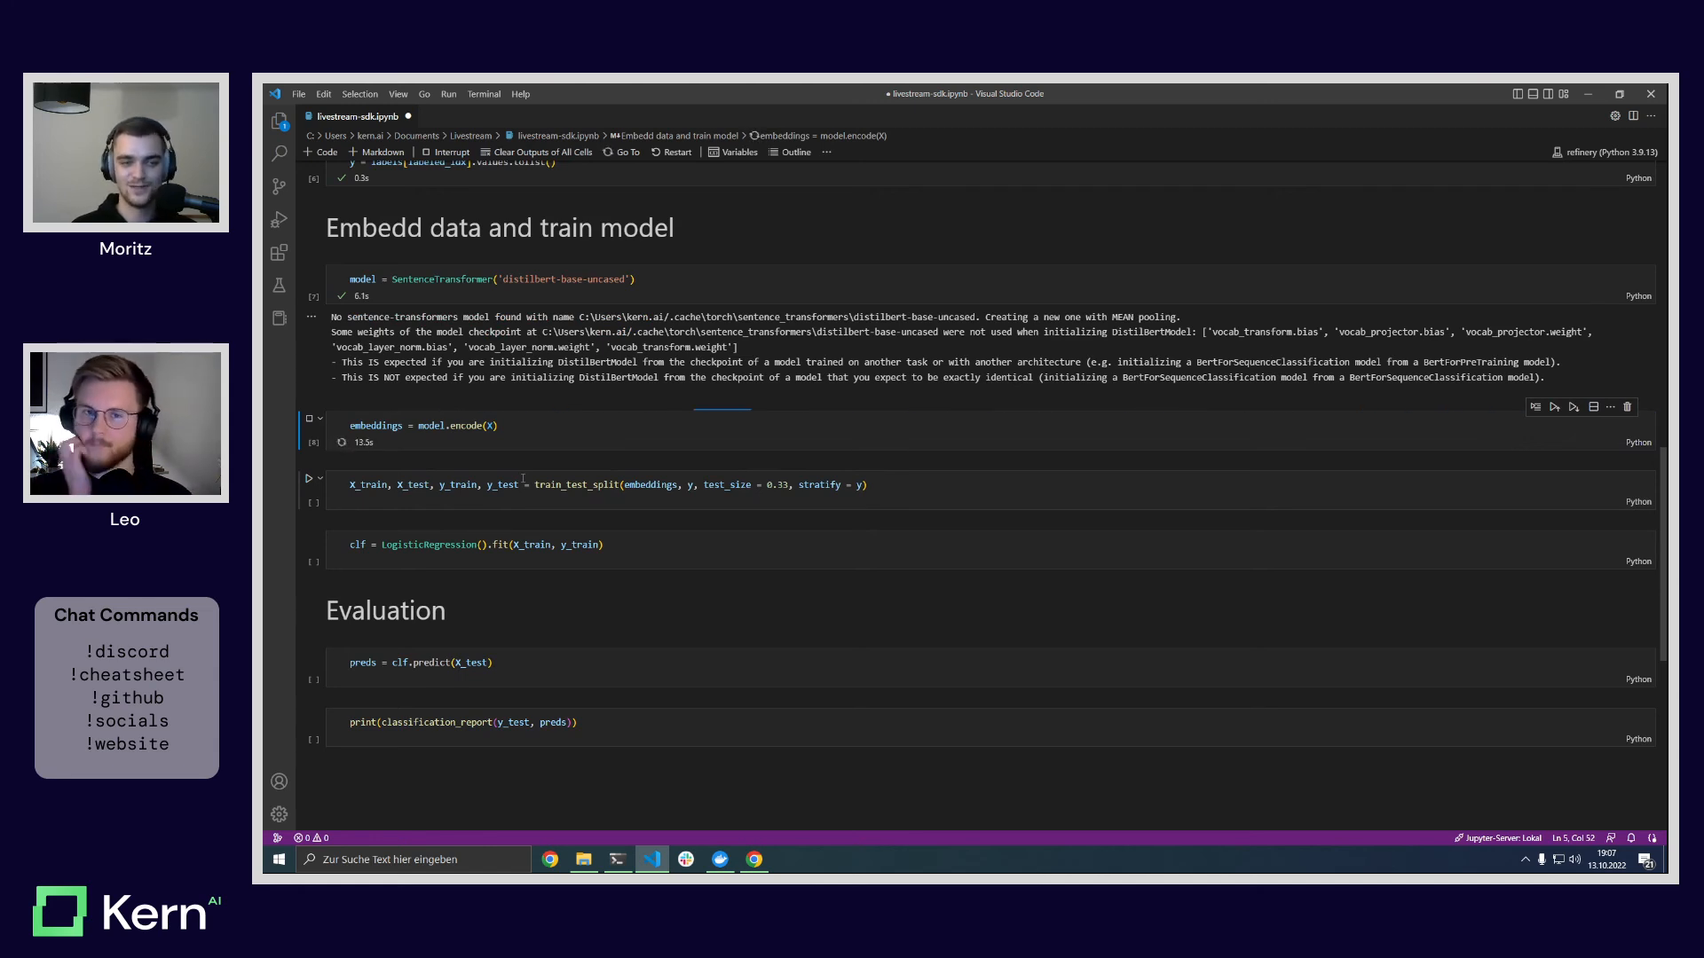
left_click(504, 486)
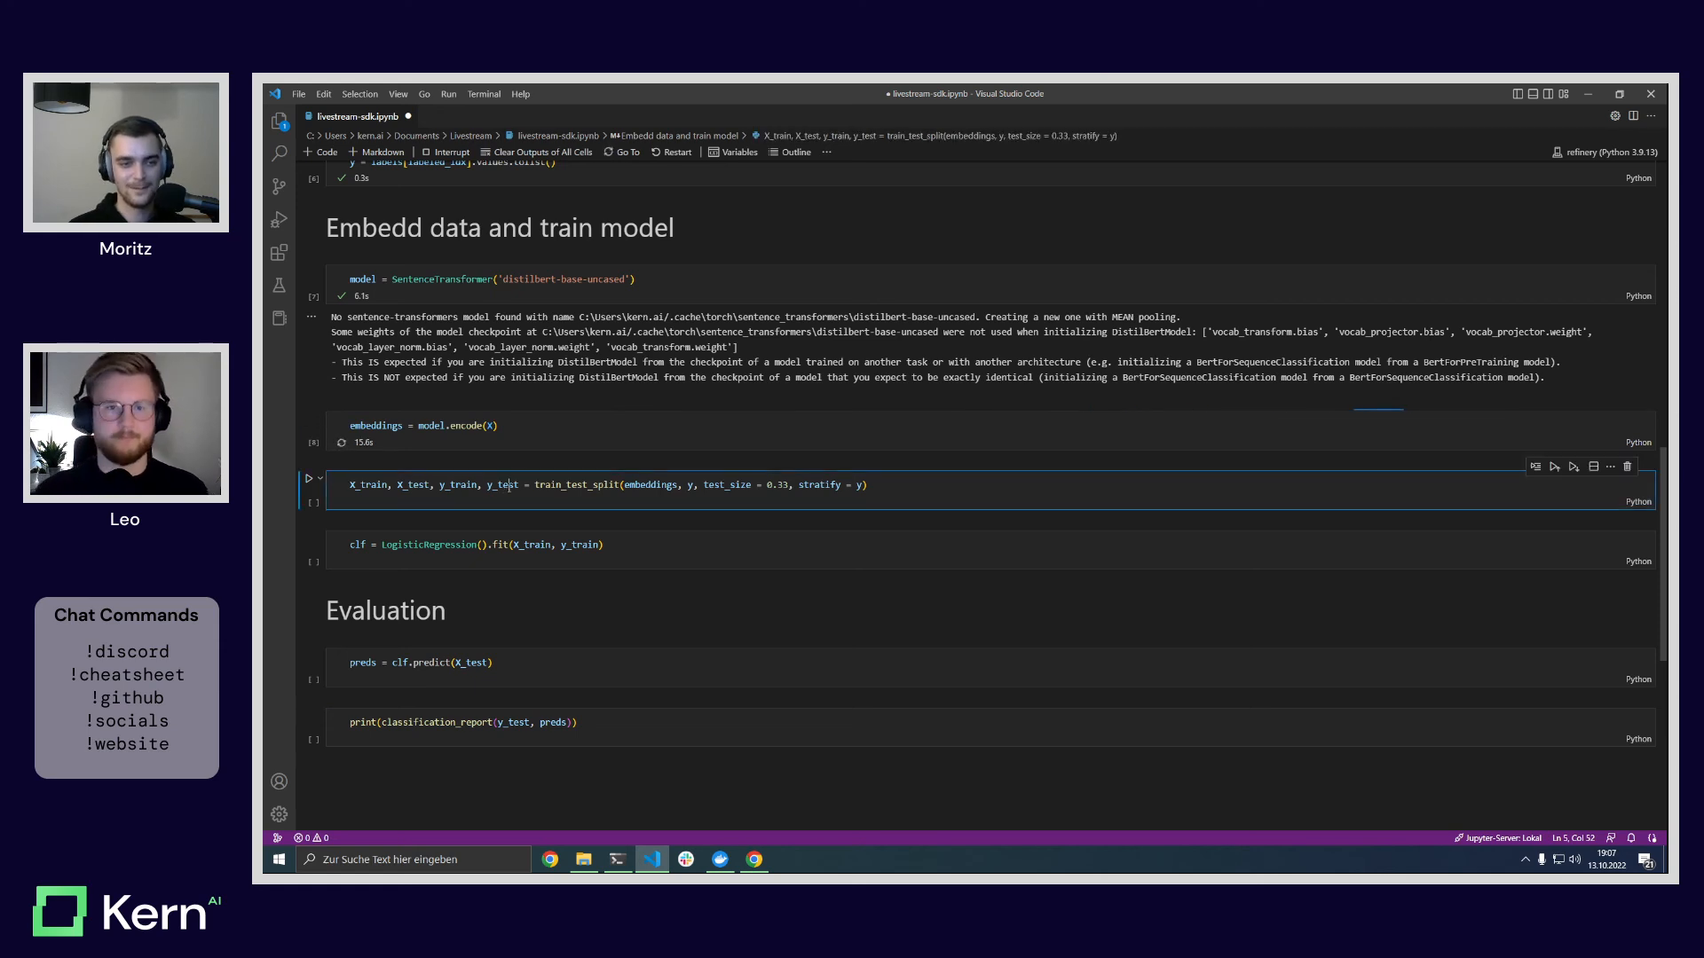
scroll(522, 491, "down", 1)
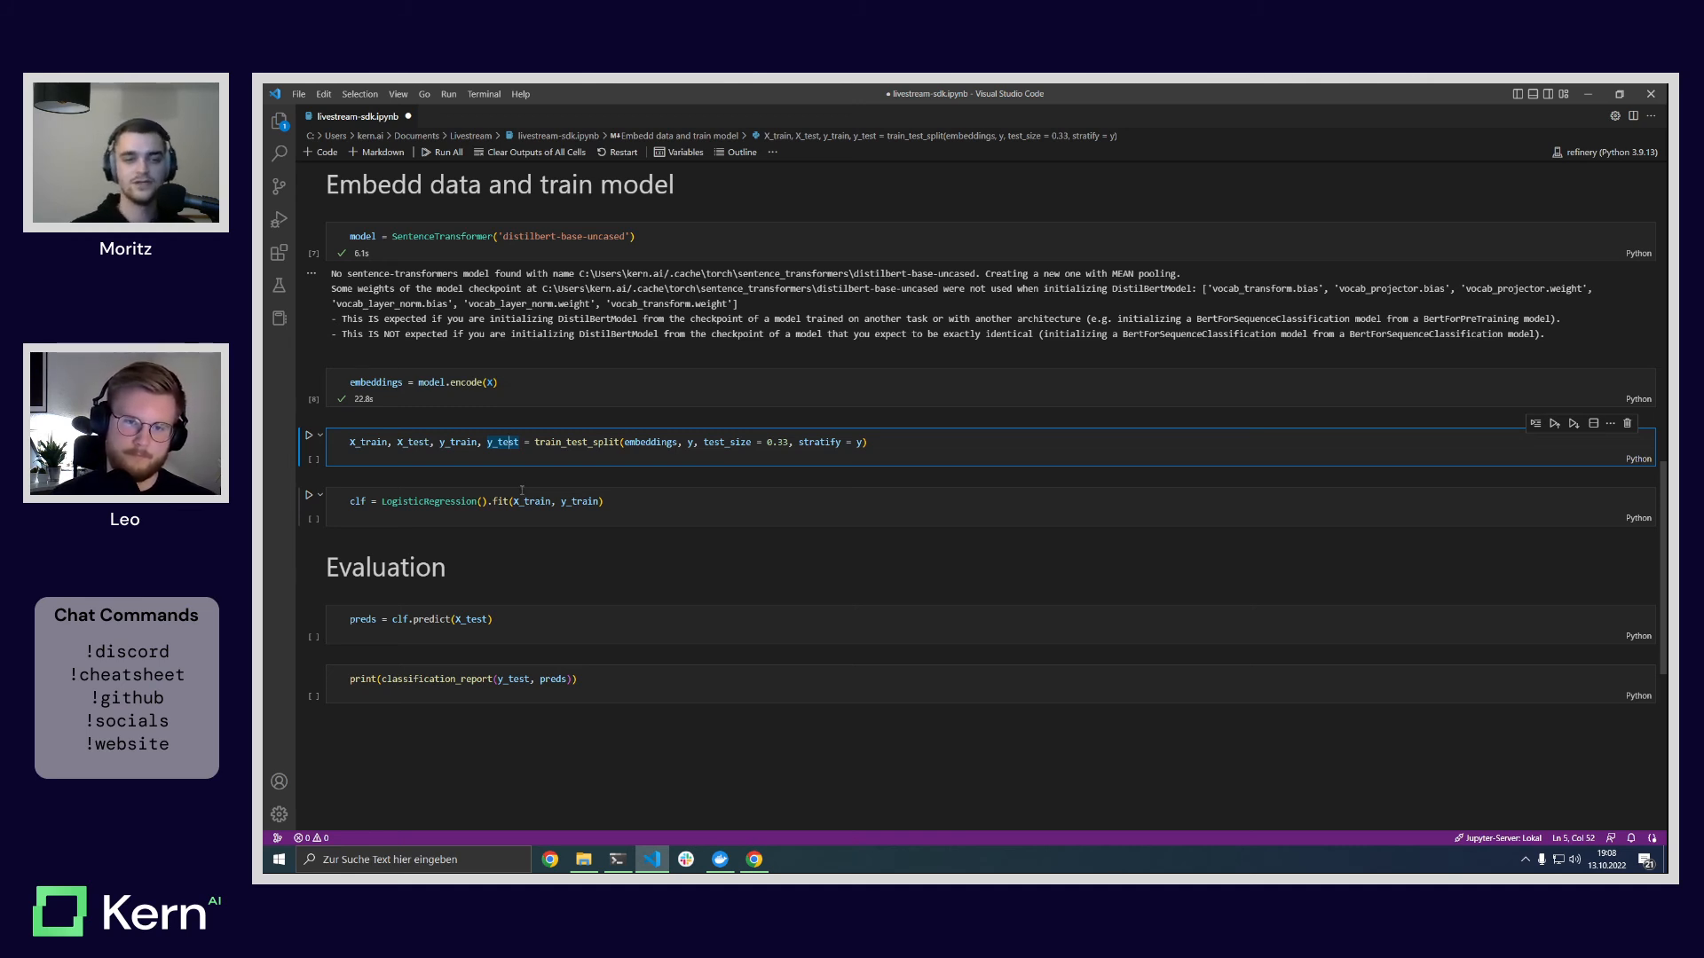
left_click(592, 445)
left_click(671, 452)
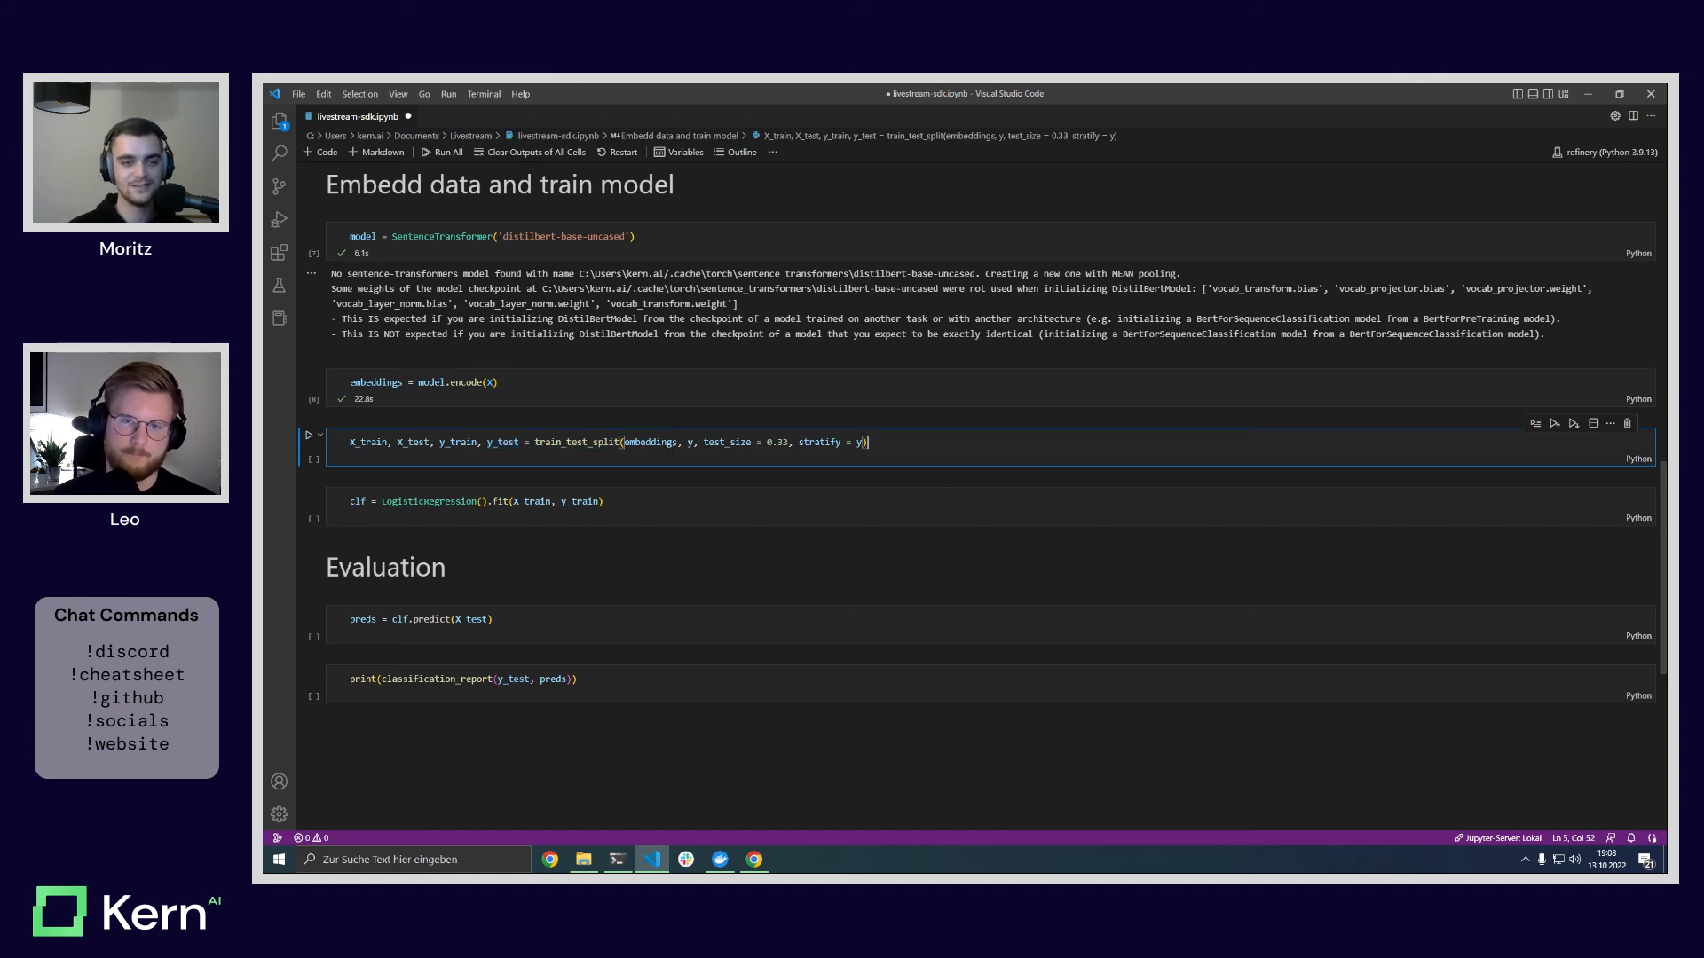
left_click(609, 441)
left_click(887, 443)
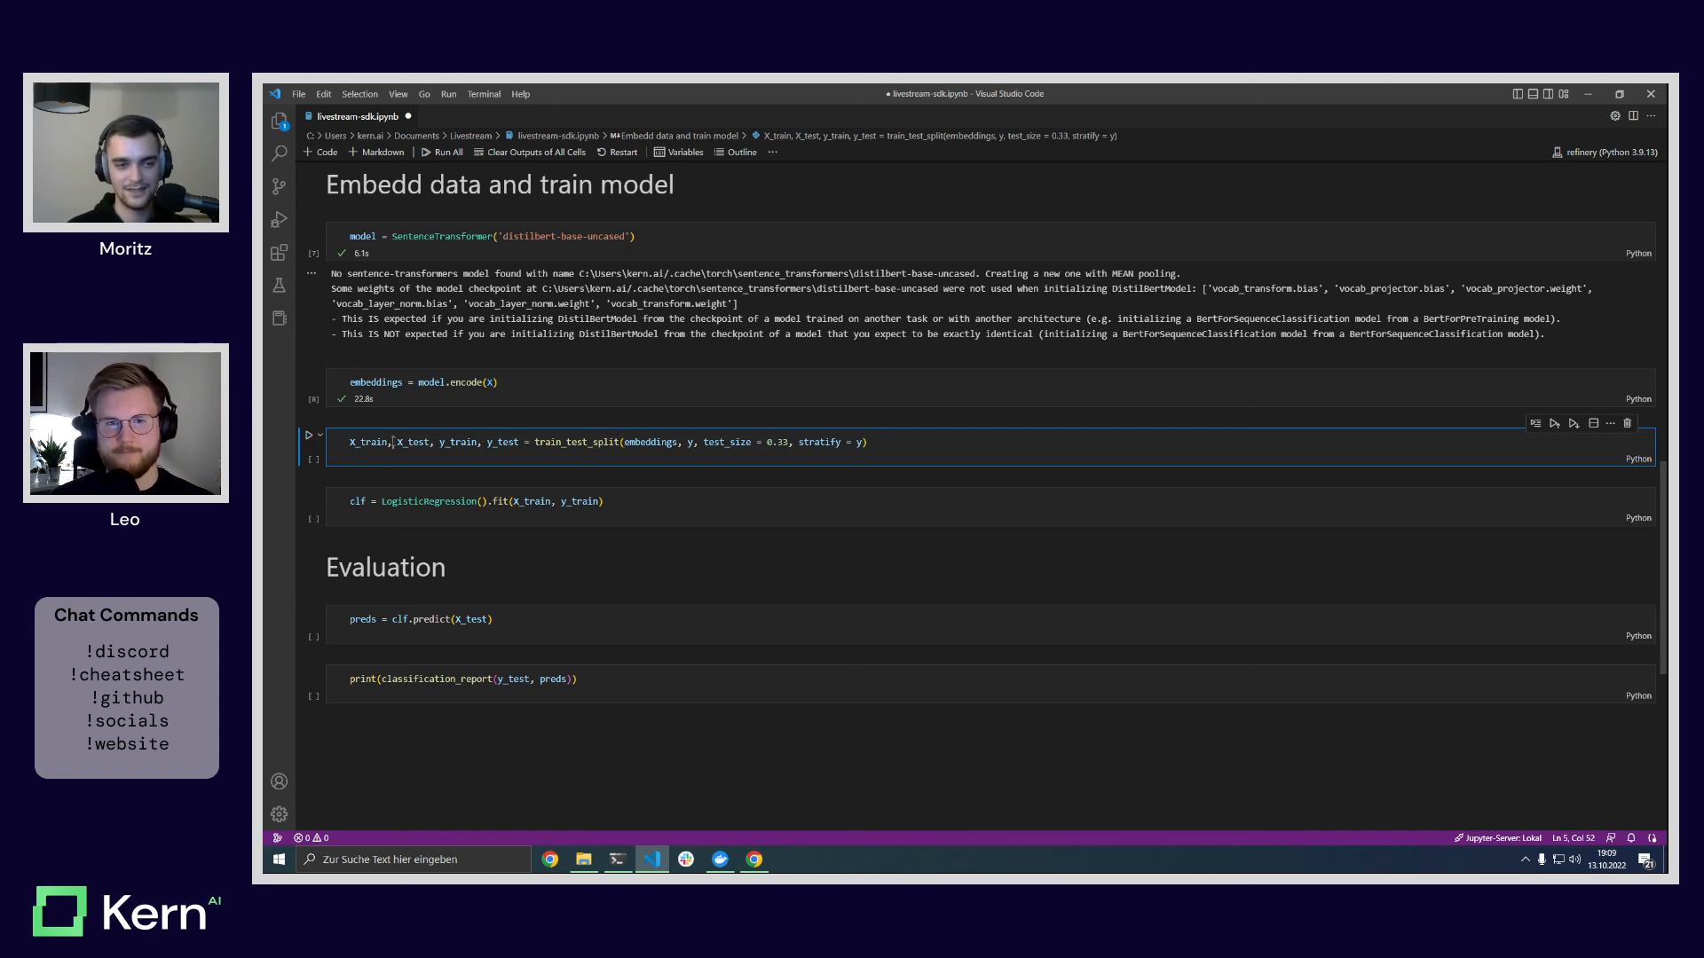
key("ctrl+Return")
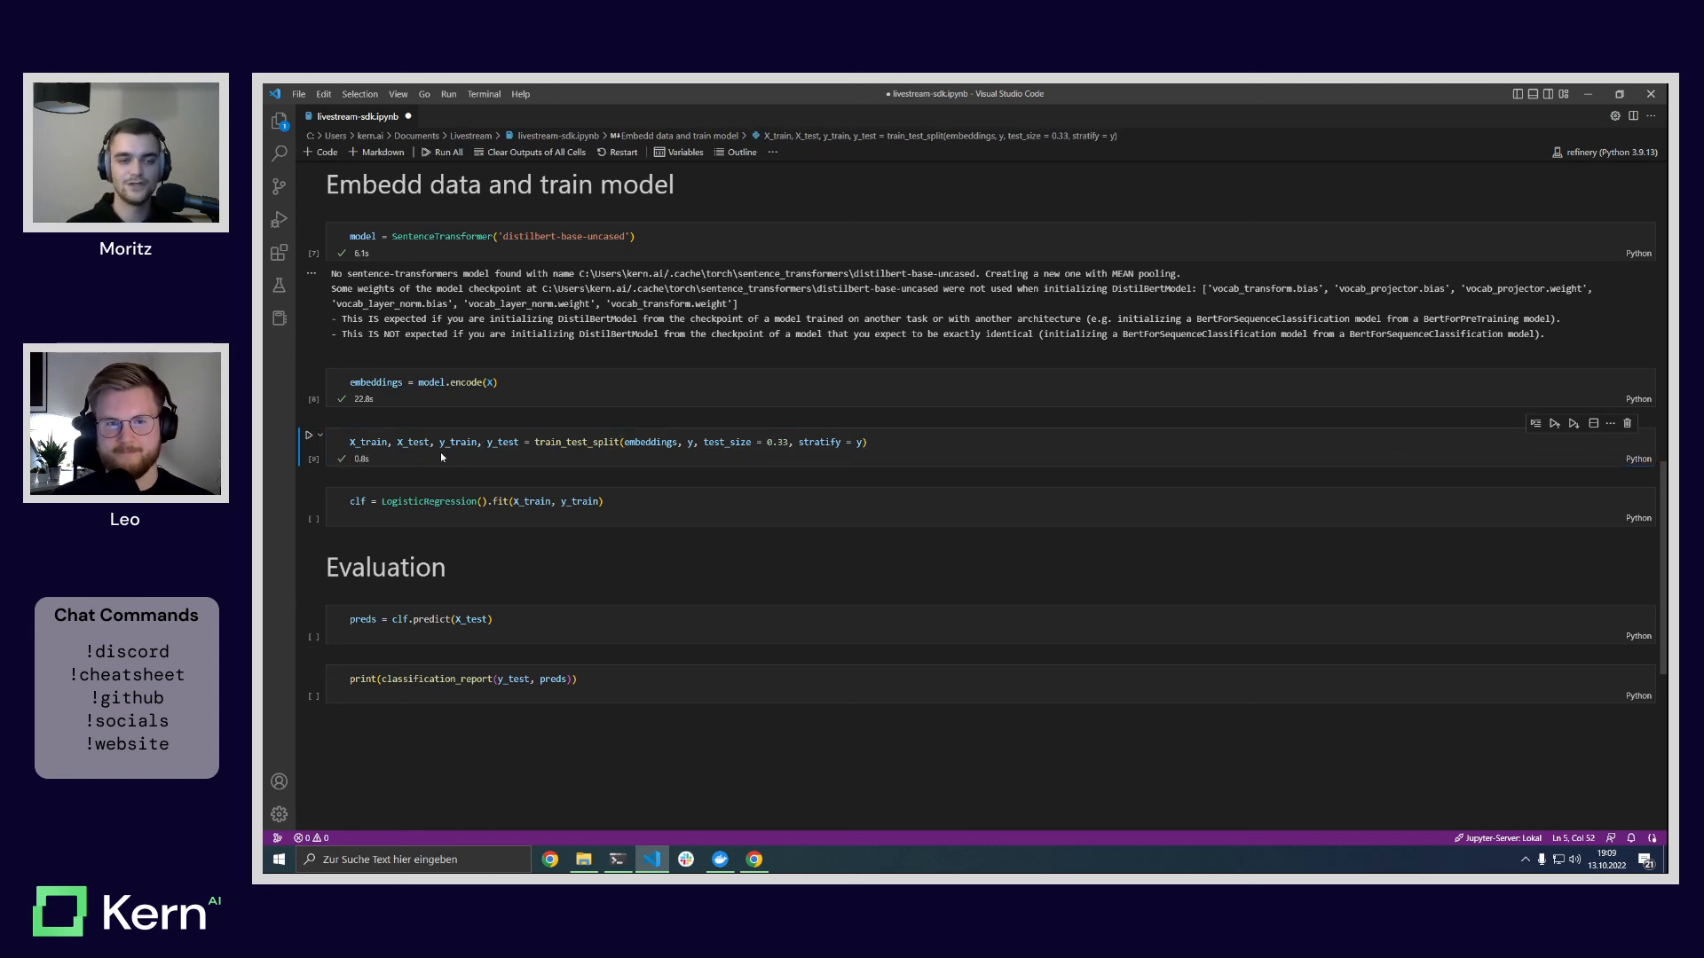
Step: Run the LogisticRegression().fit(X_train, y_train) cell to train the classifier clf
left_click(605, 504)
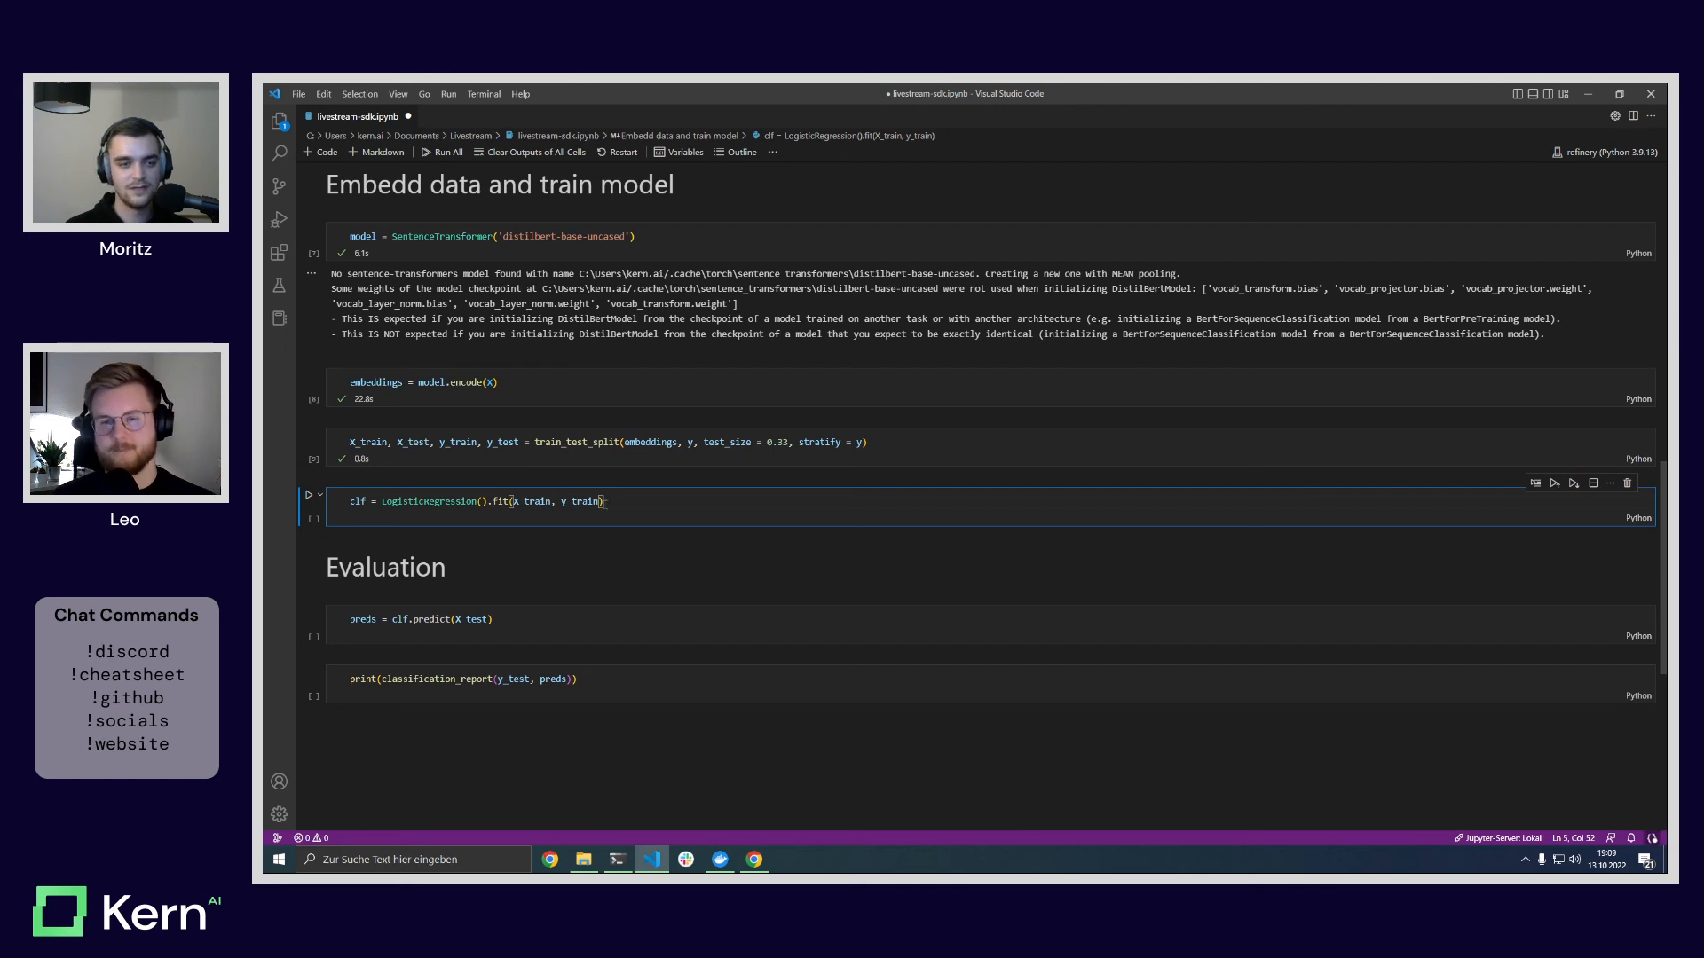
left_click(309, 495)
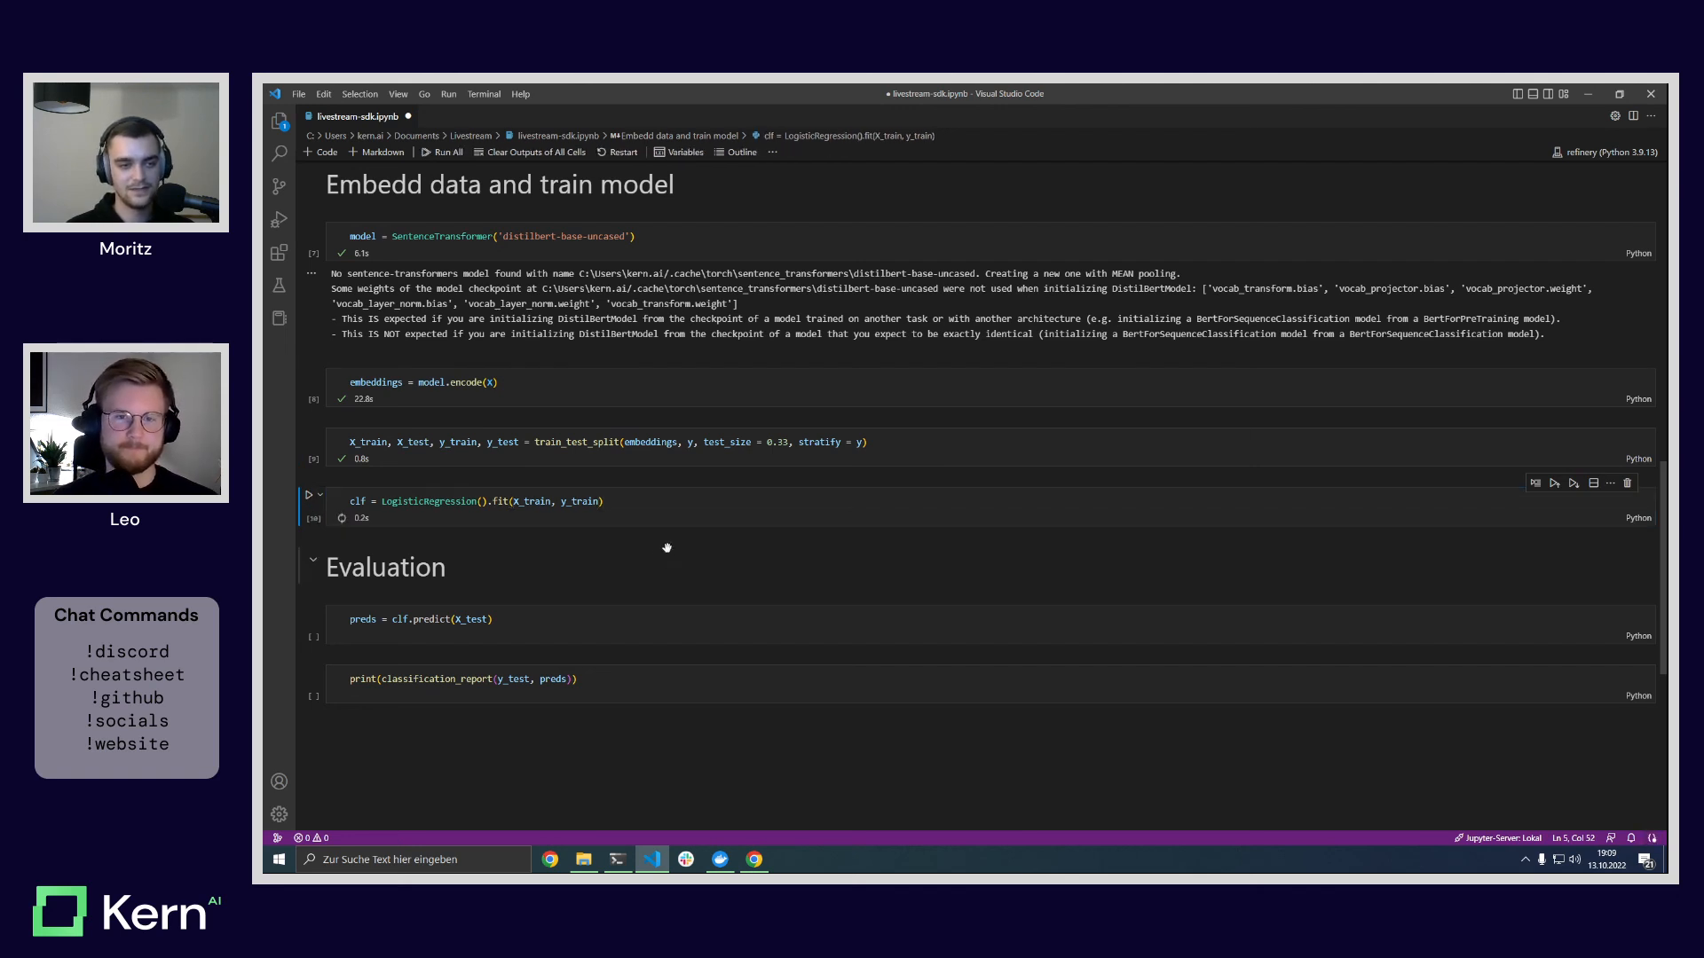
Step: Run the two Evaluation cells to predict on X_test and print the classification report
scroll(544, 543, "down", 1)
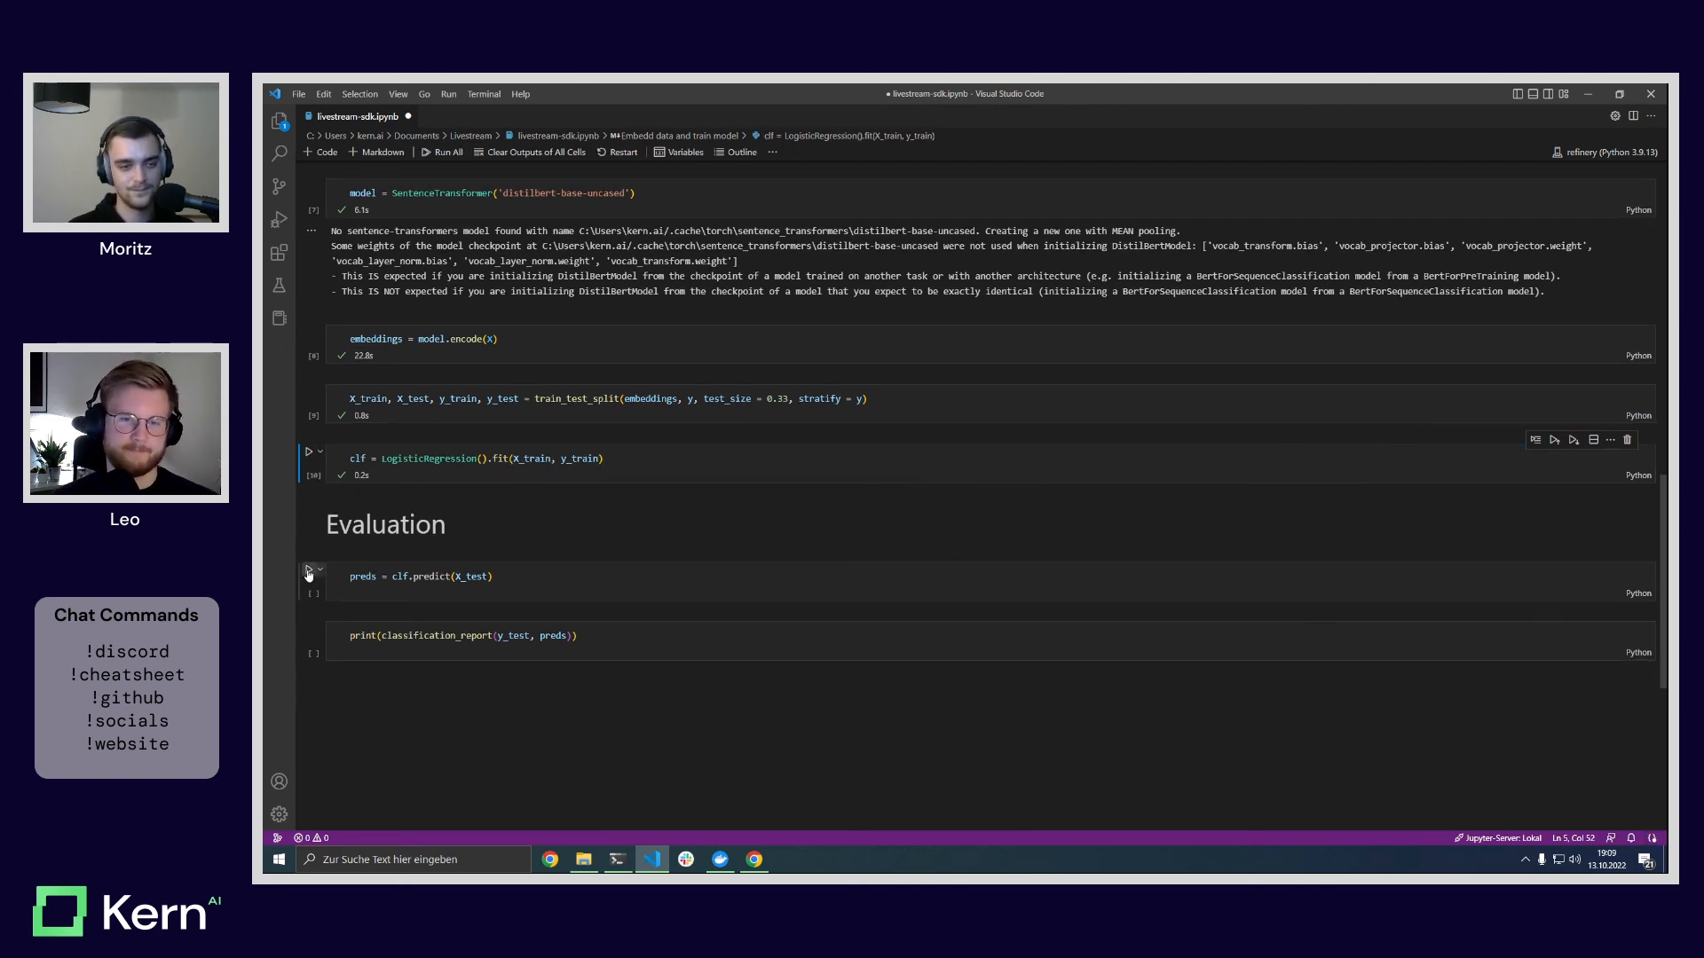
left_click(309, 574)
scroll(562, 589, "down", 1)
left_click(309, 586)
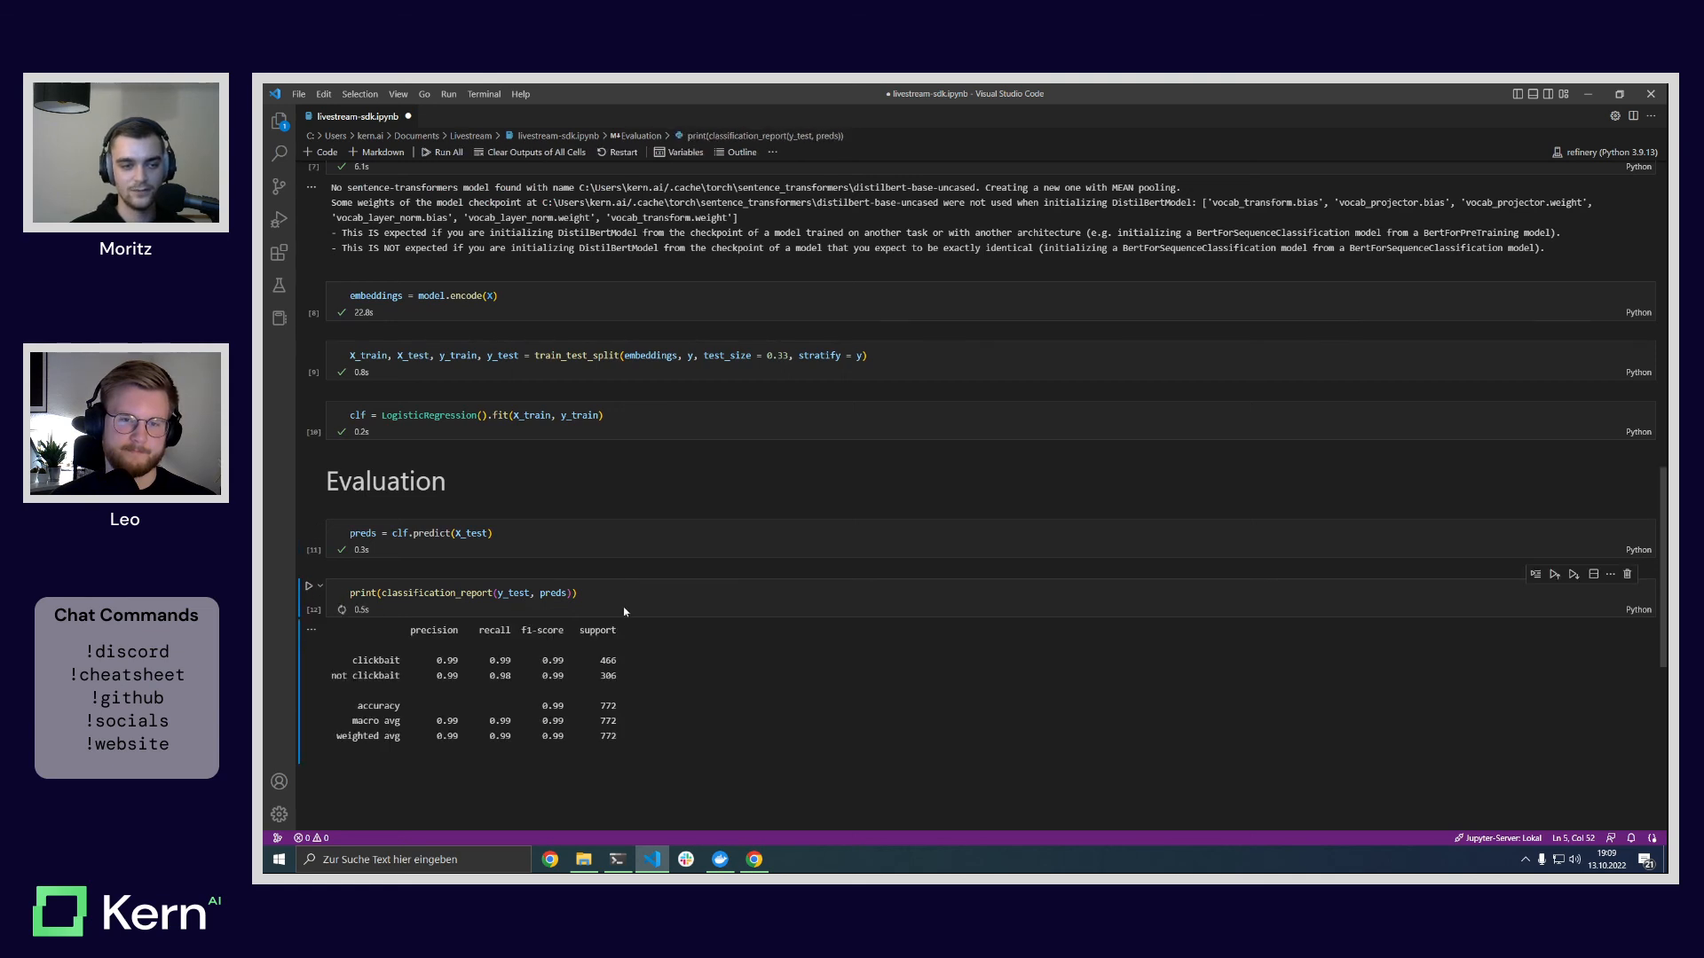
Step: Review the classification report and save the livestream-sdk.ipynb notebook
scroll(671, 613, "down", 1)
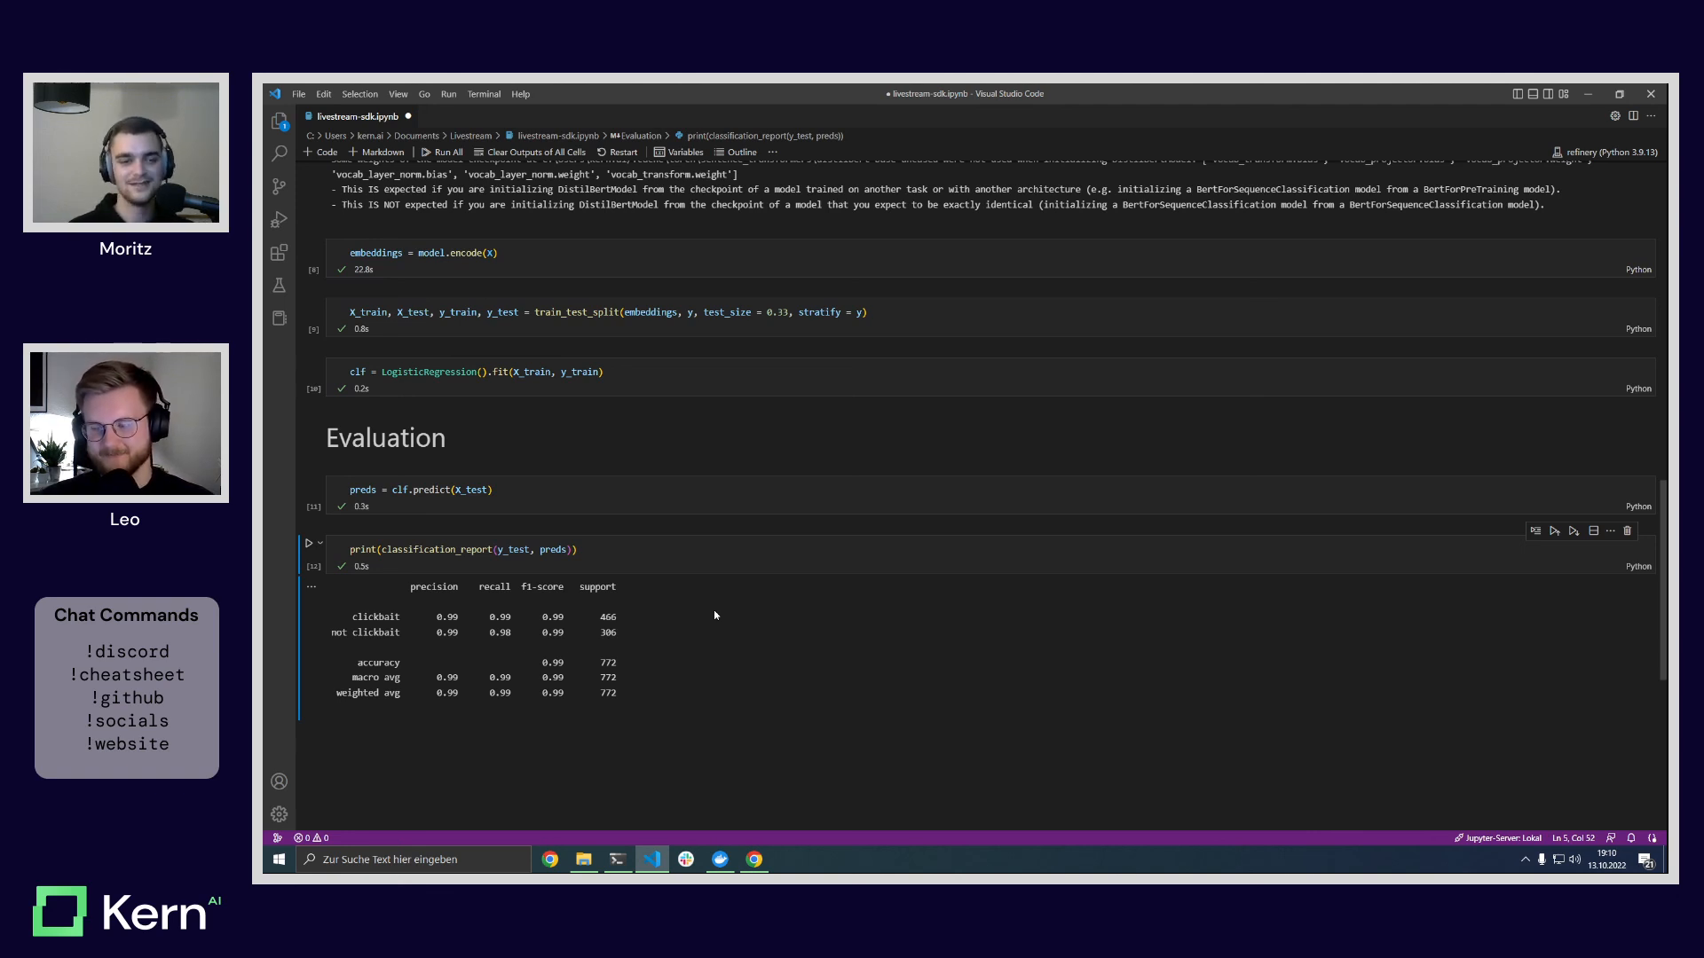
left_click(614, 552)
key("ctrl+s")
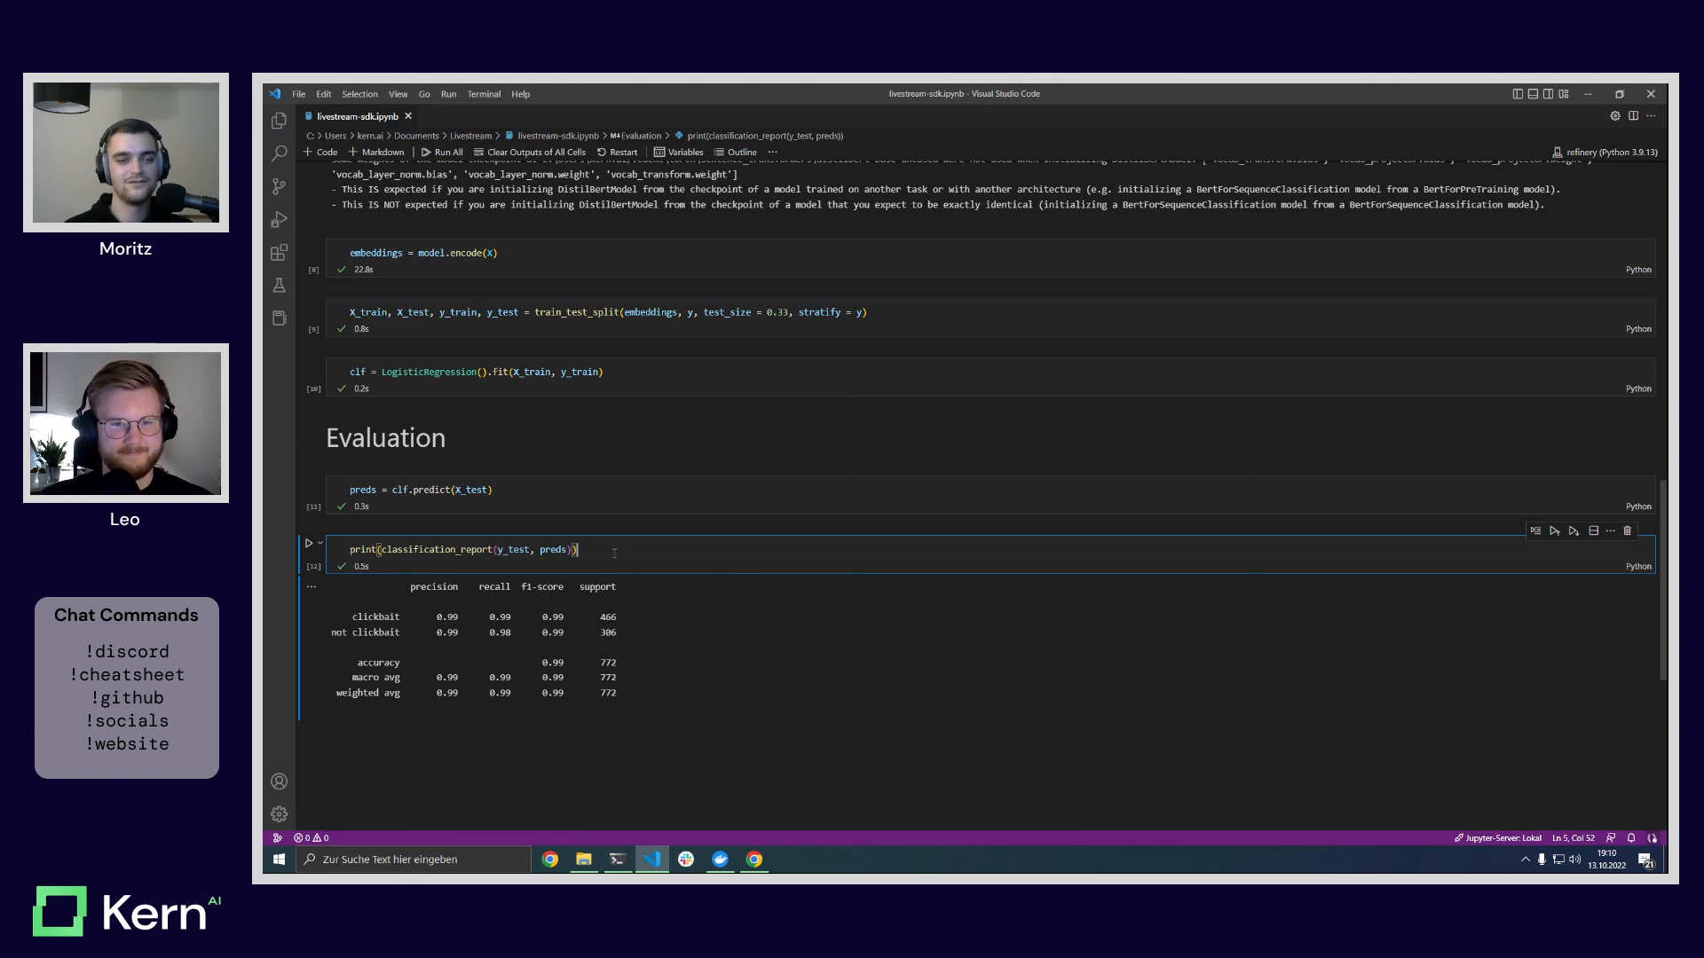